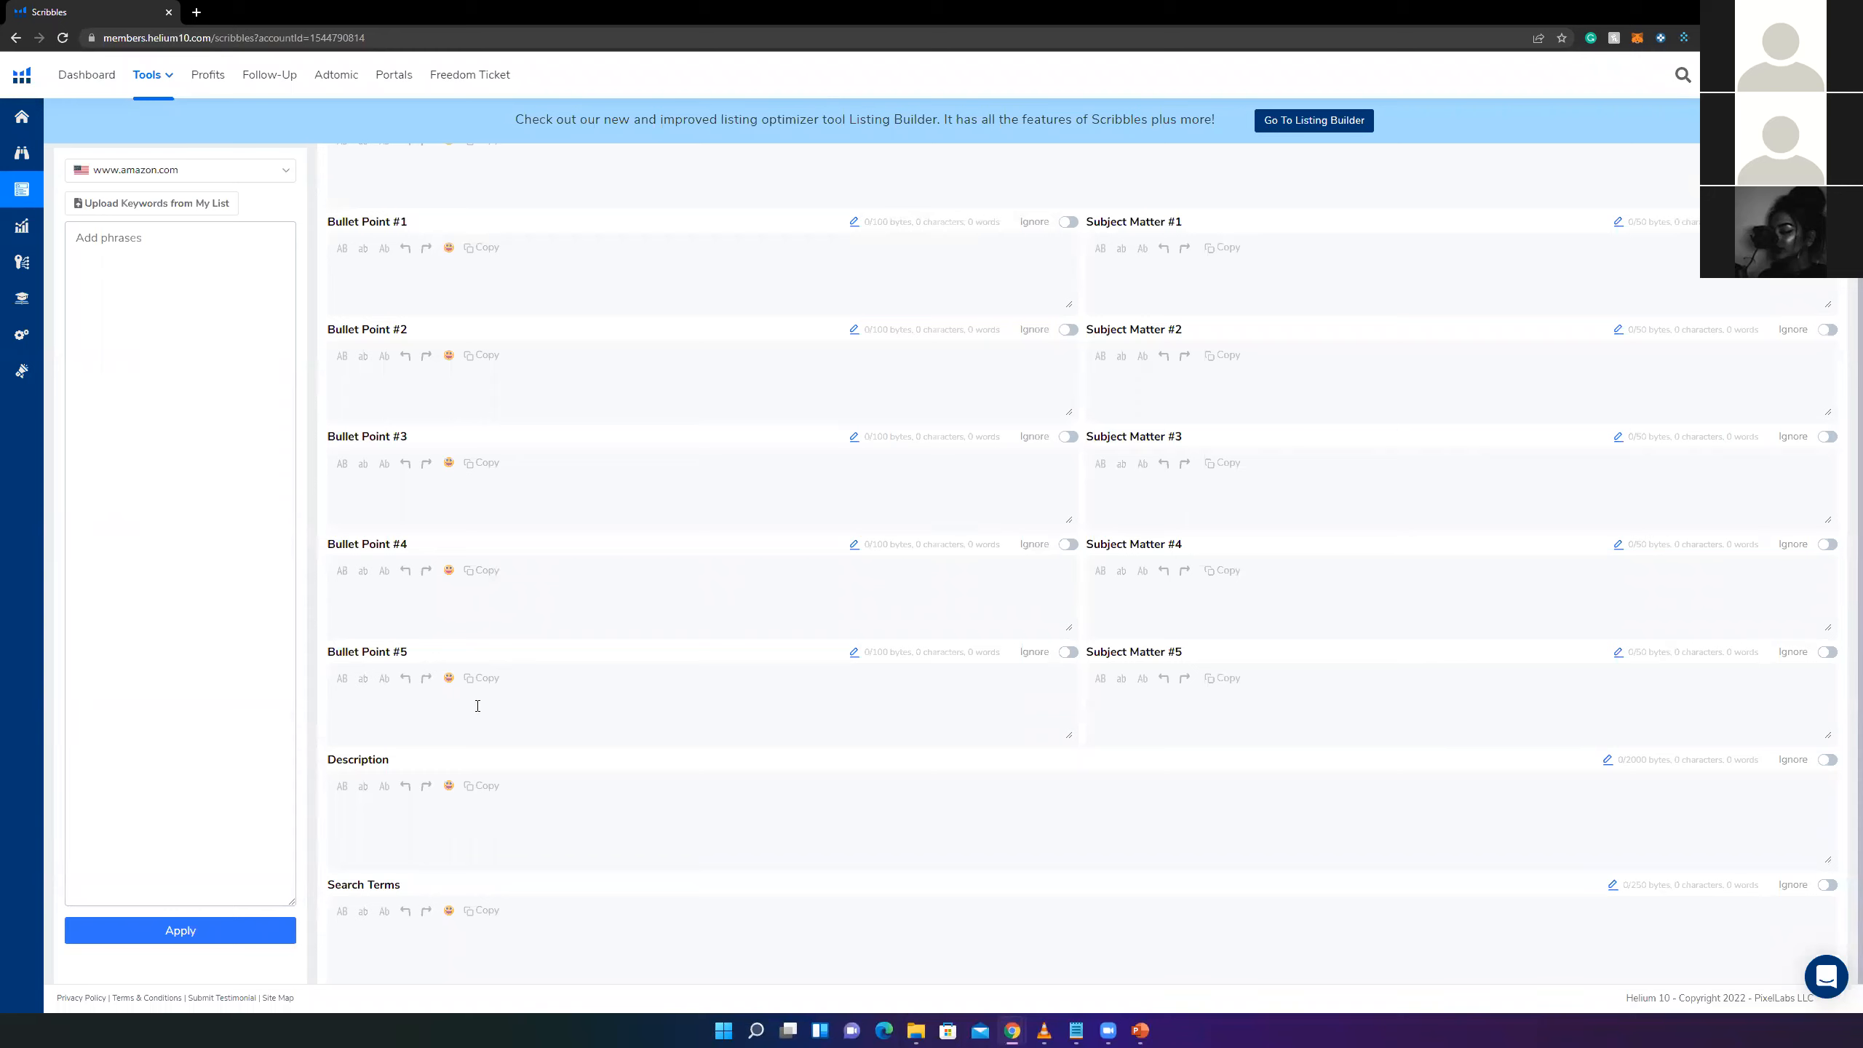
double_click(359, 759)
scroll(228, 487, up, 2)
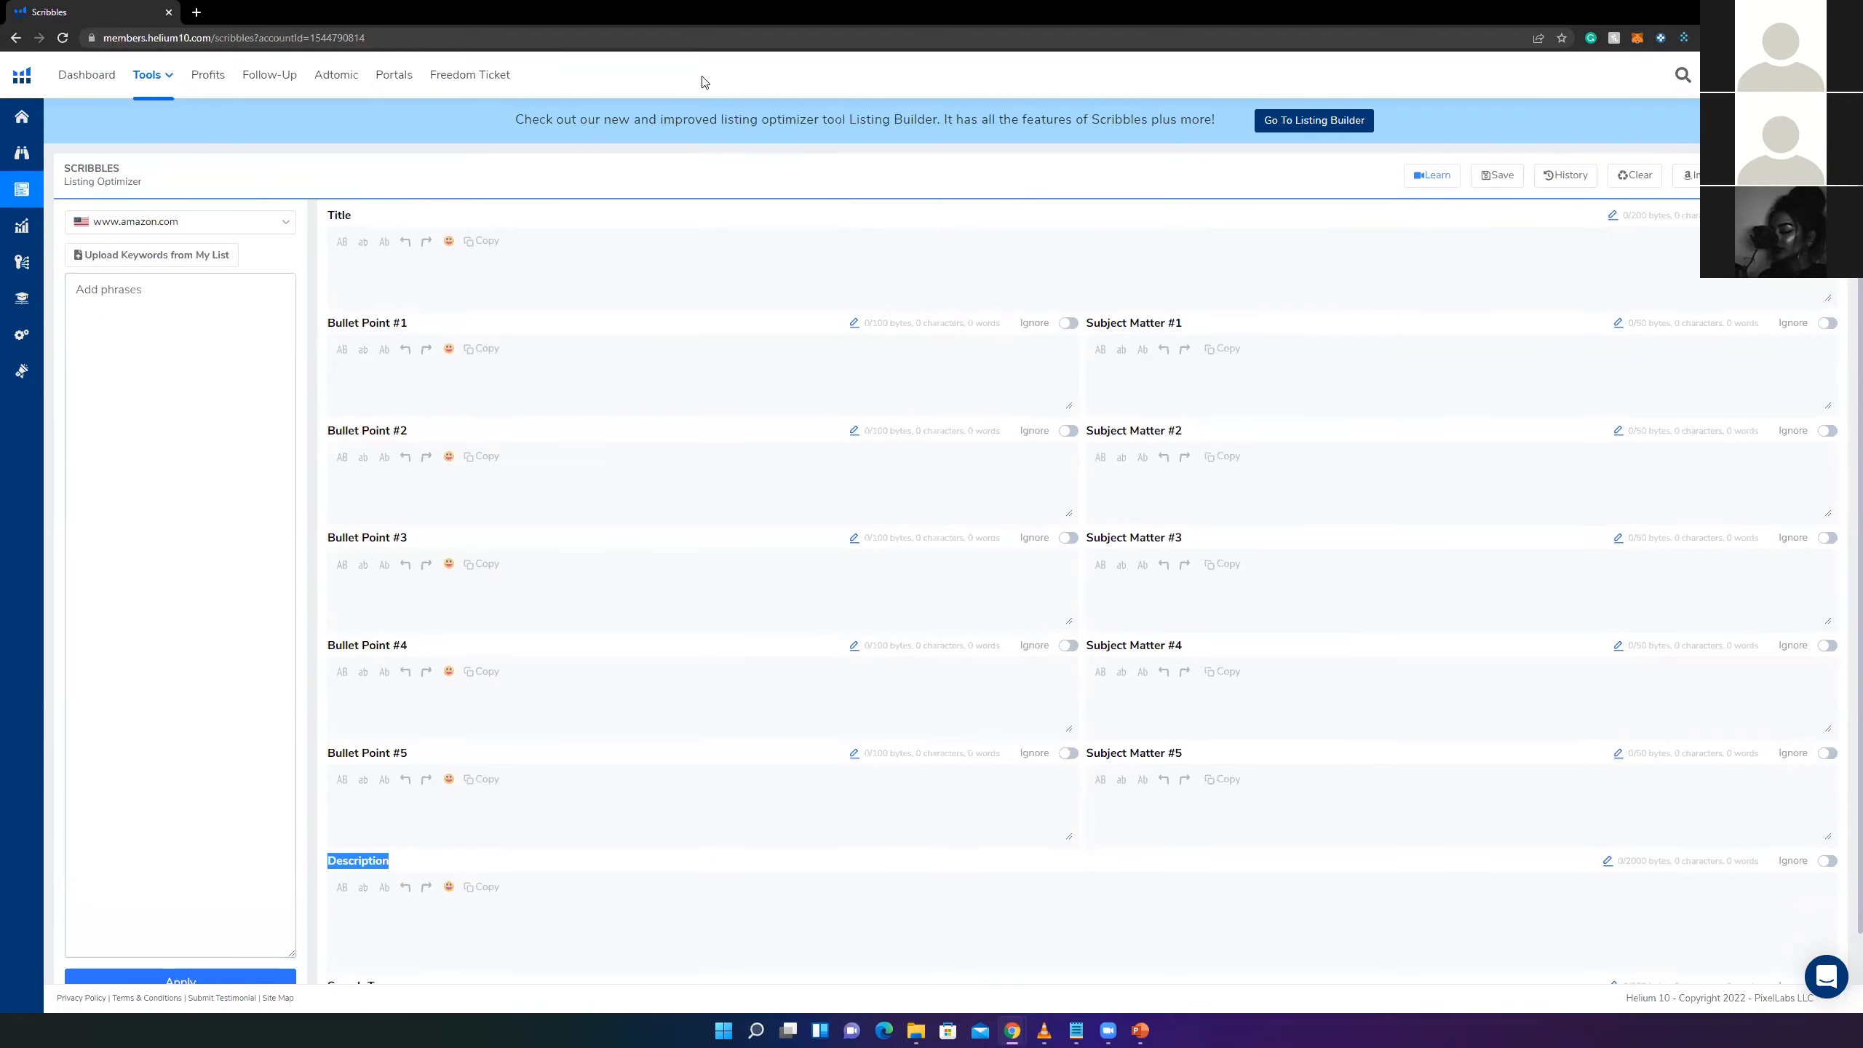
- Open sellercentral.amazon.ca in a new browser tab and go to the page for adding products
click(195, 12)
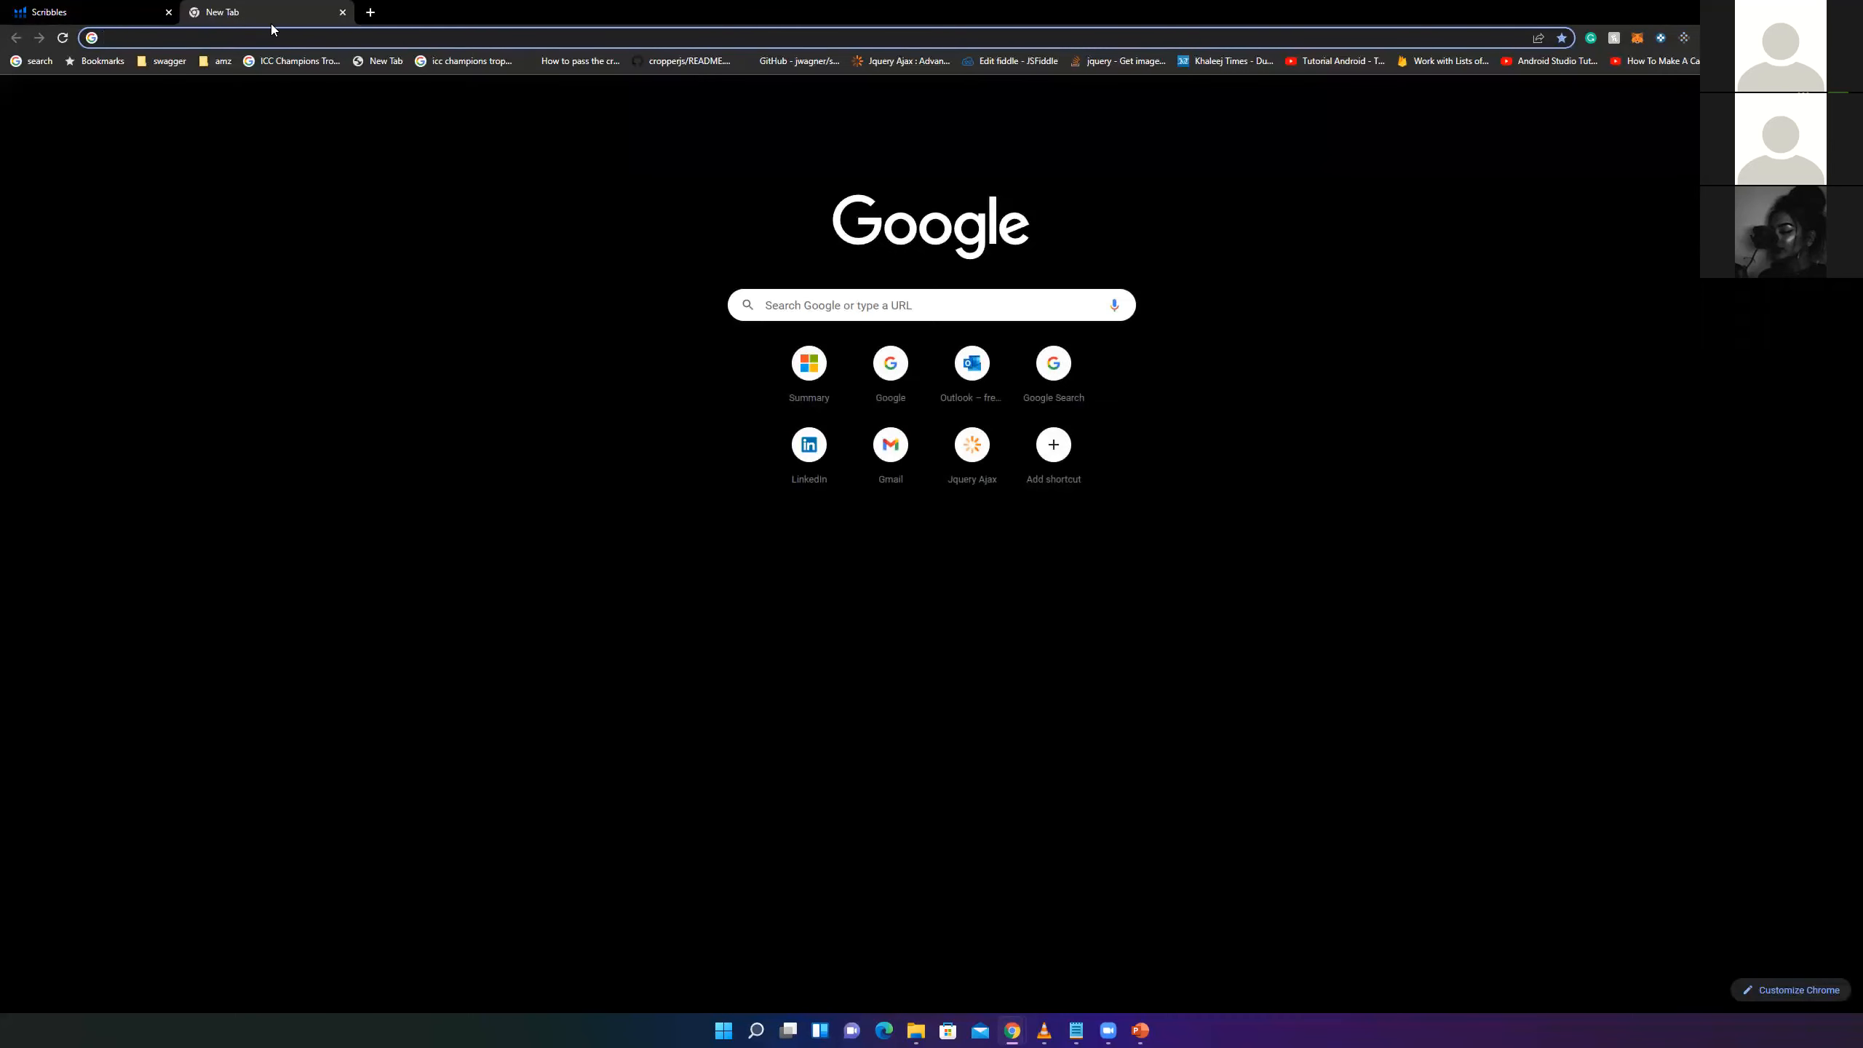
text(sellercentral.amazon.ca)
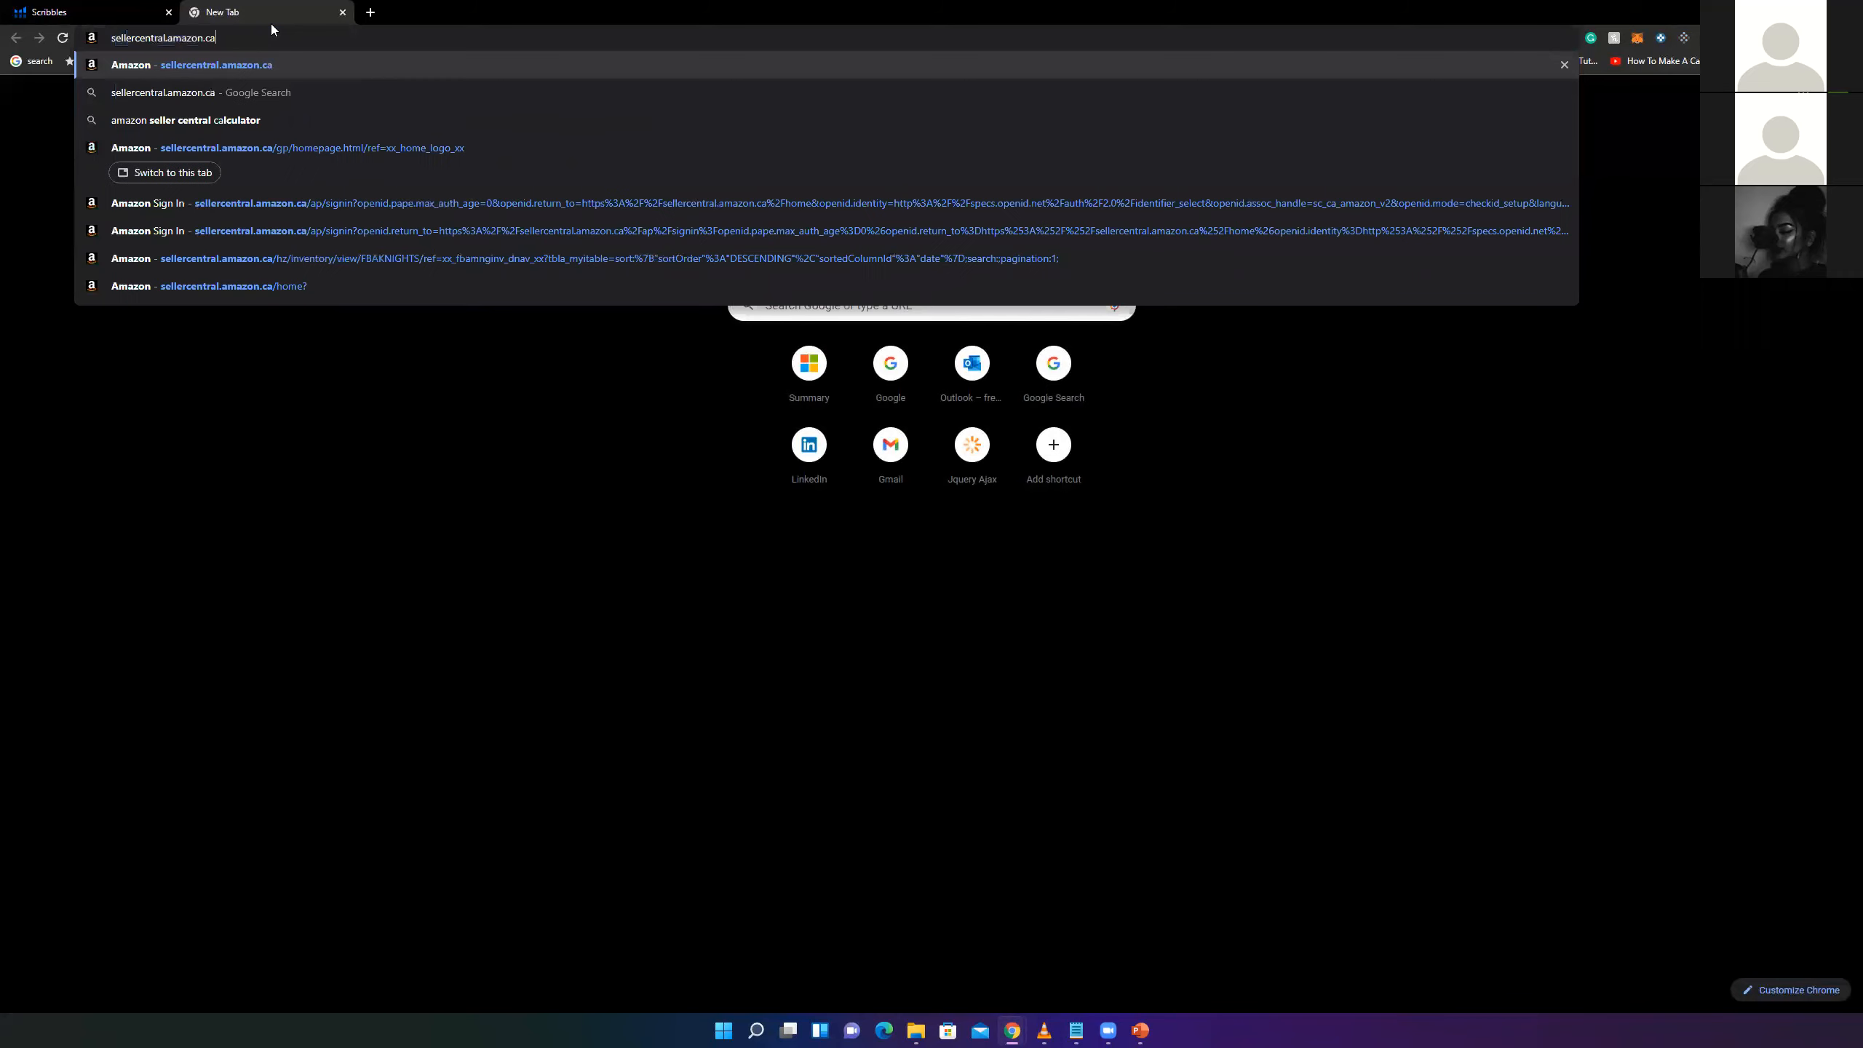
key(Return)
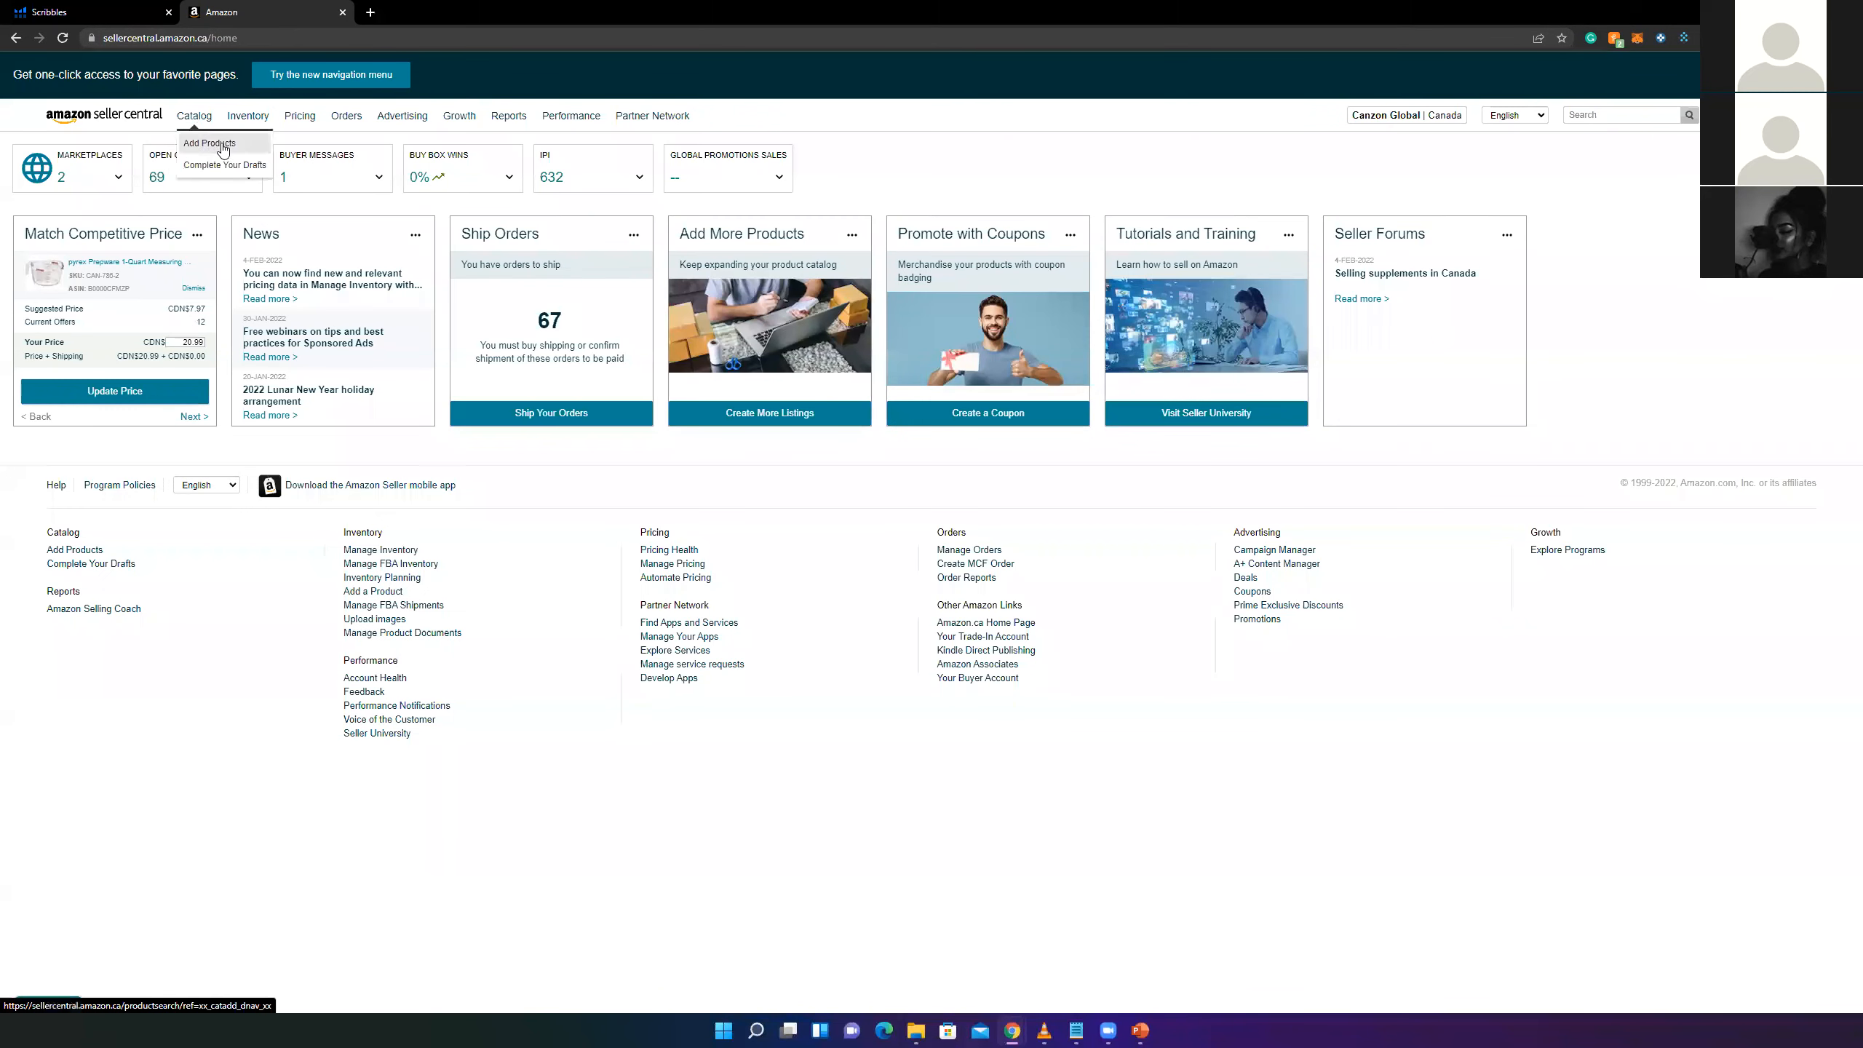
click(224, 145)
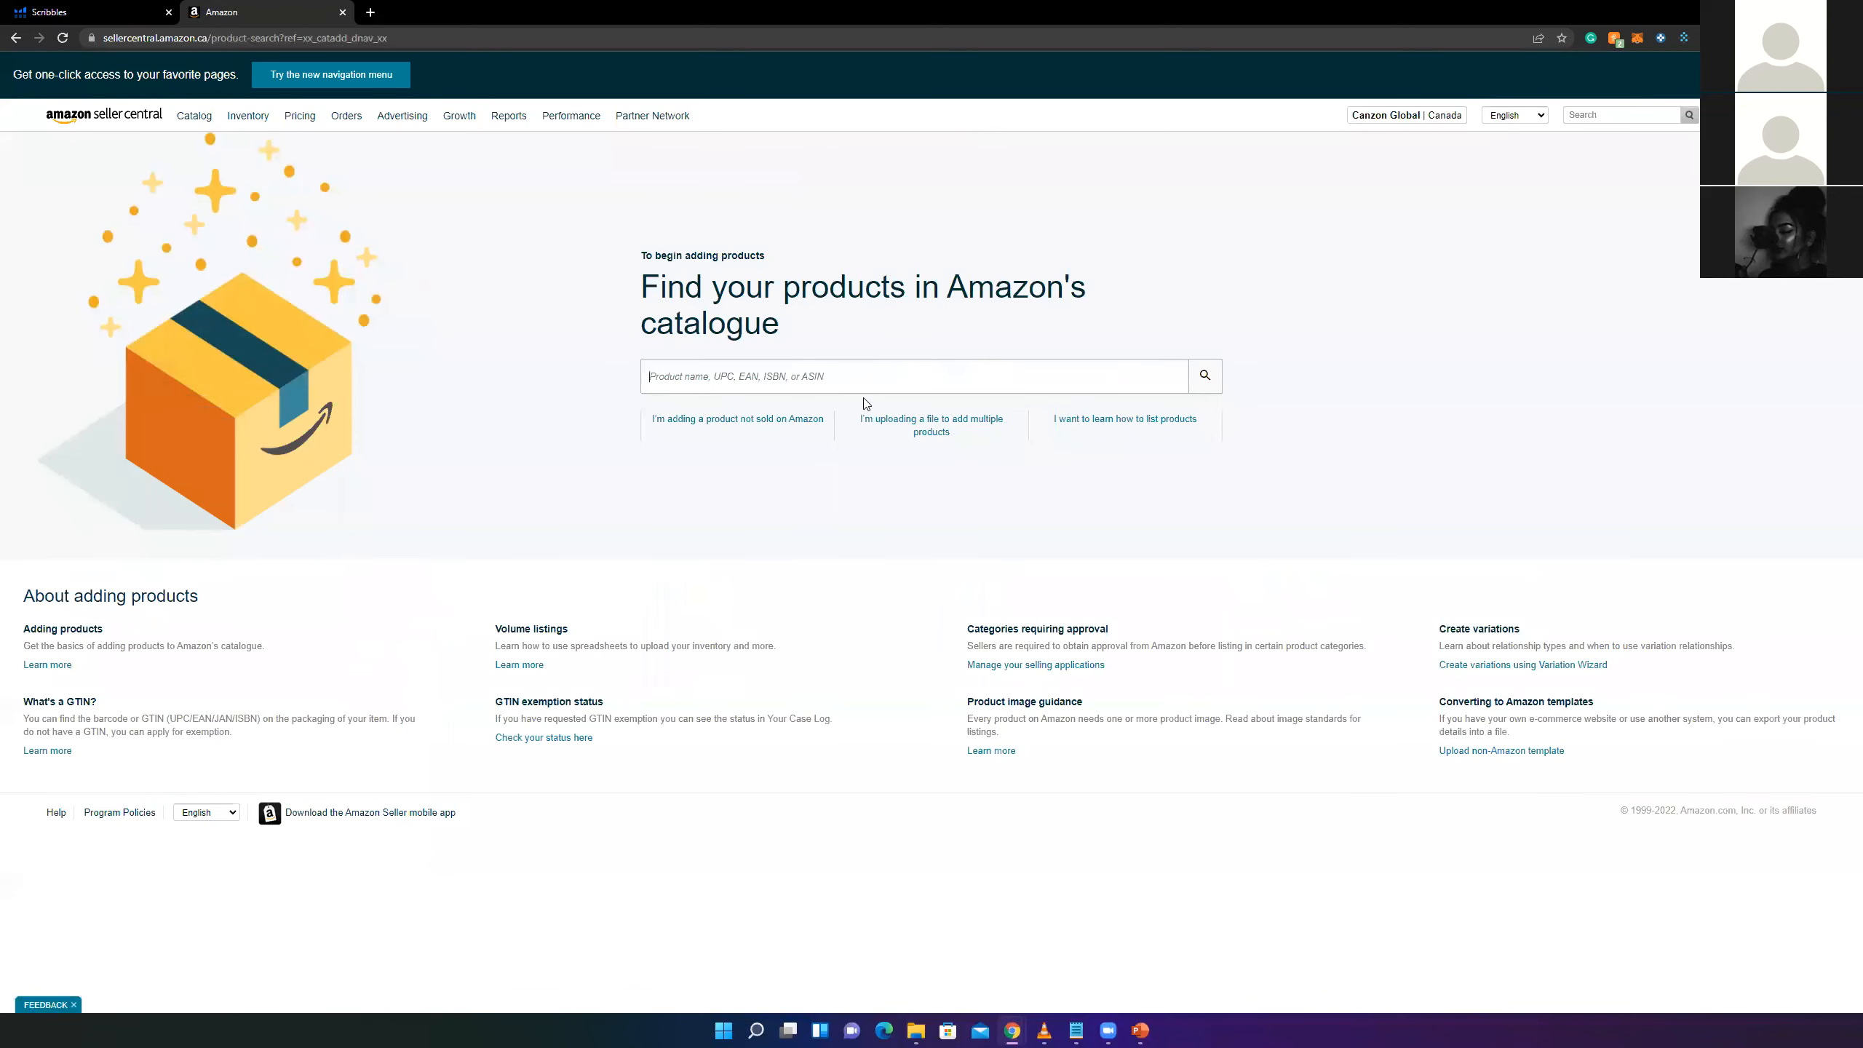
click(708, 421)
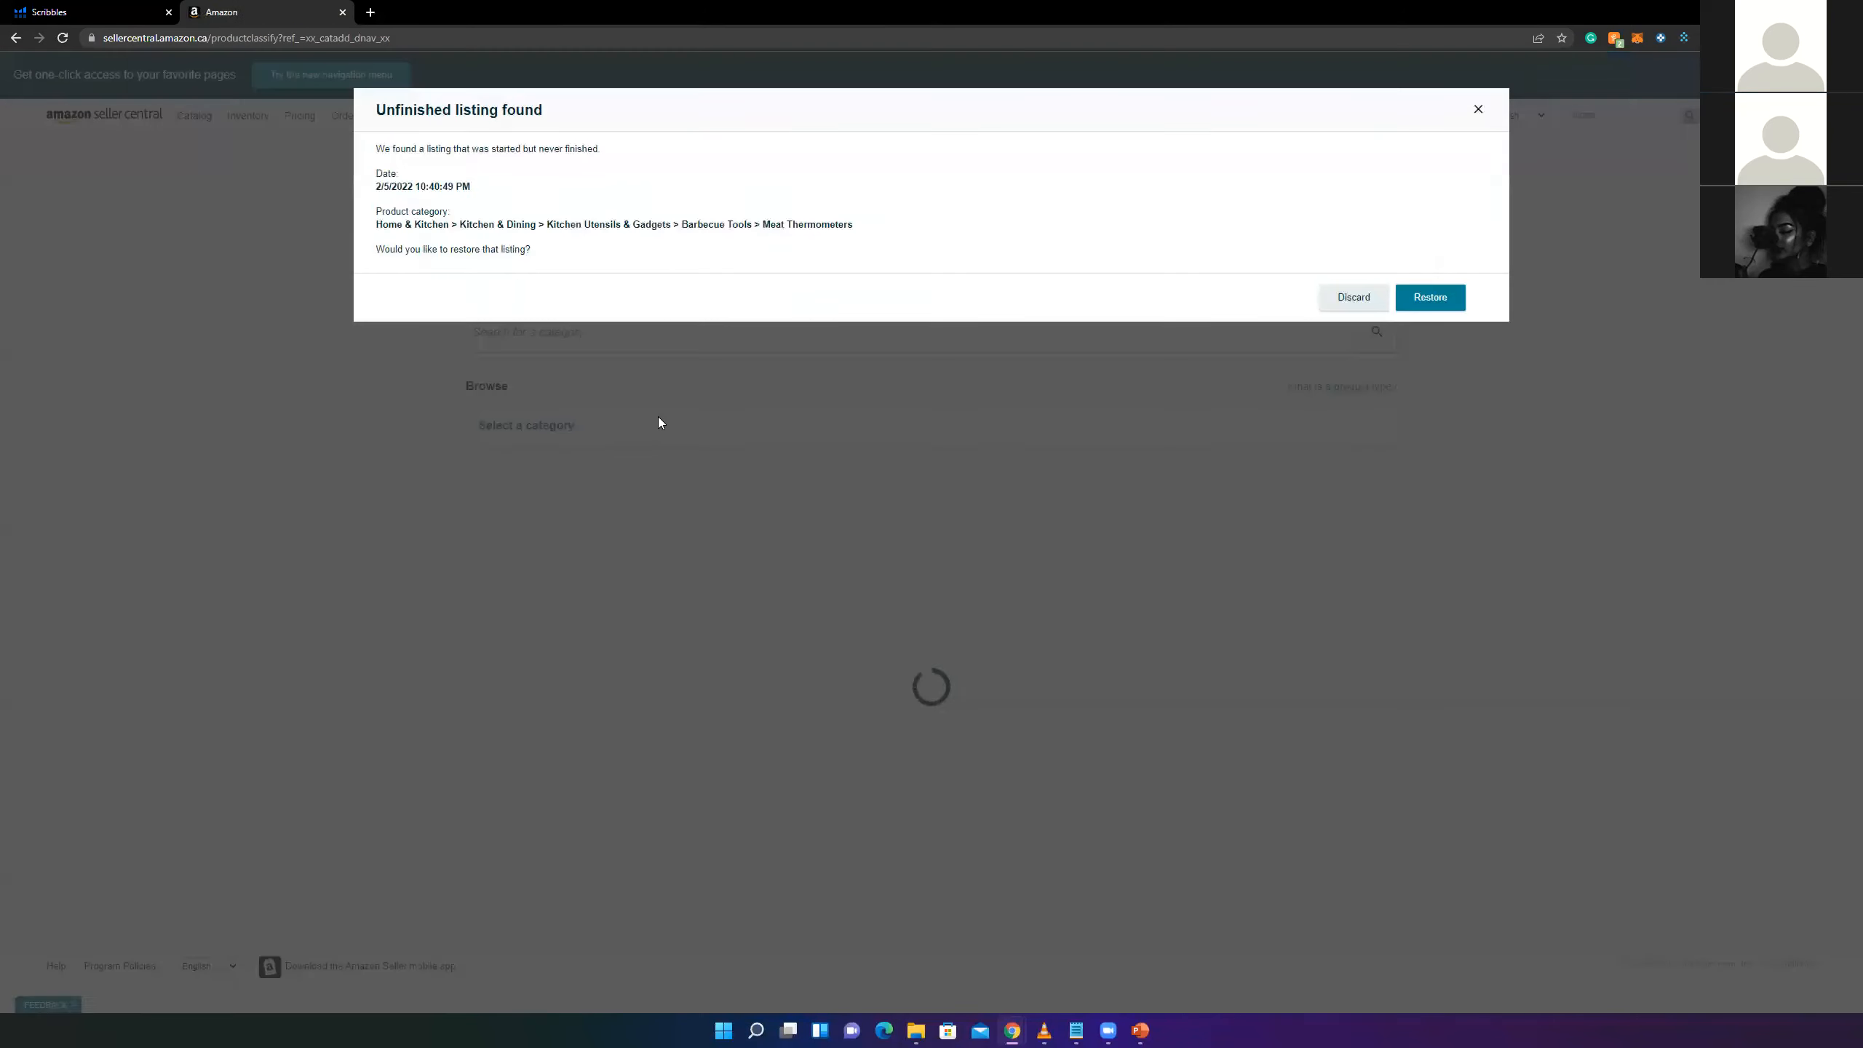
key(alt+Left)
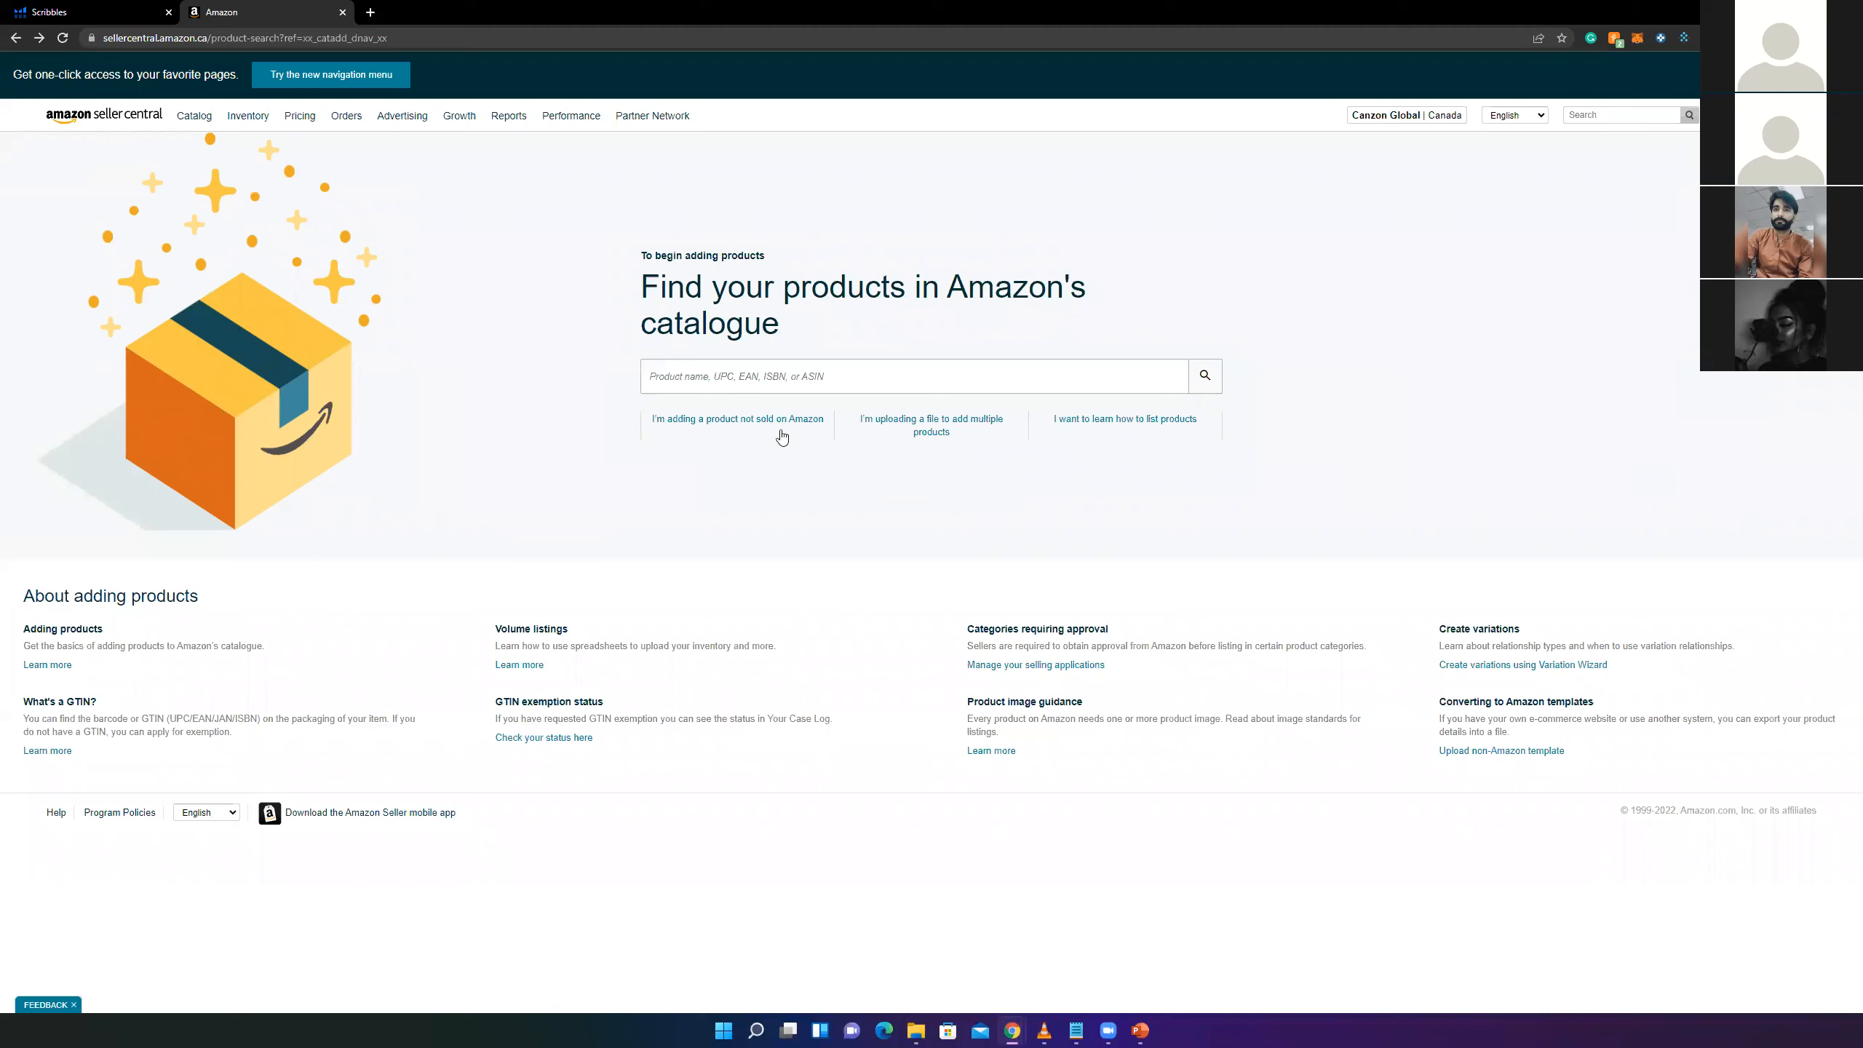
drag(627, 270, 667, 271)
click(796, 289)
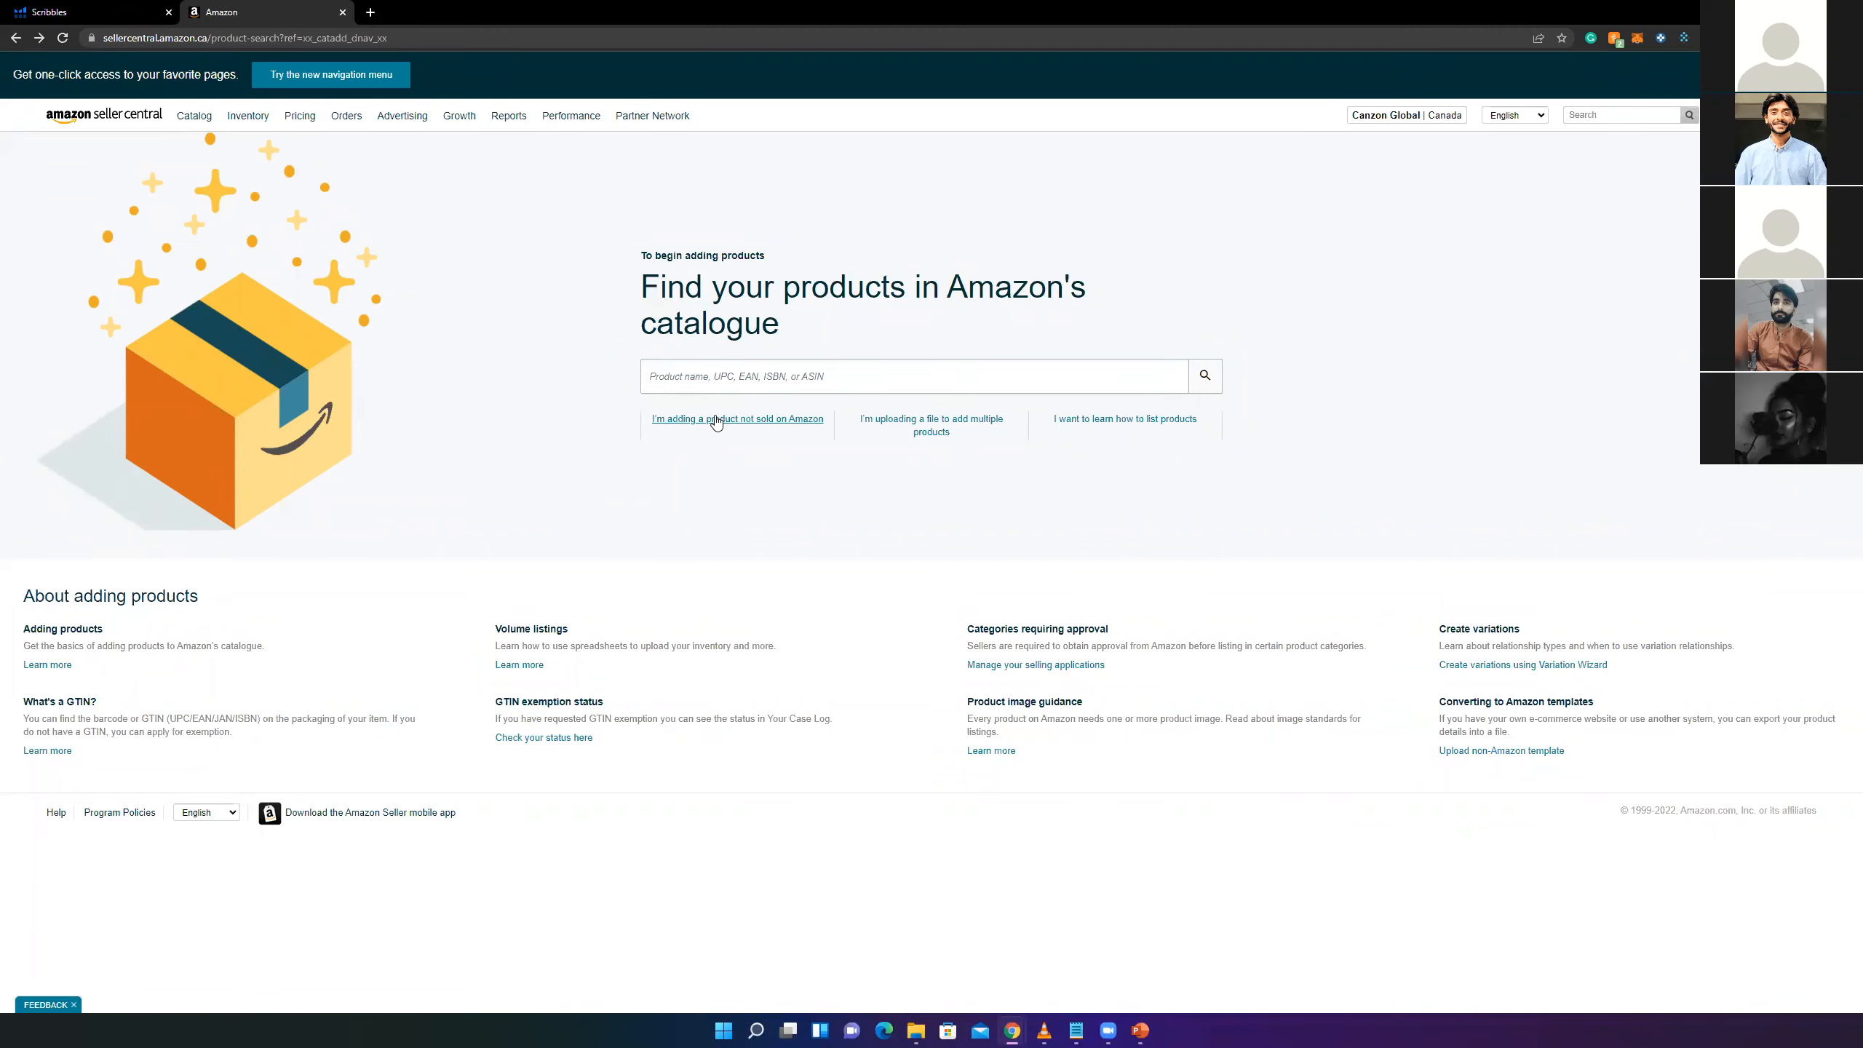
- Start a listing for a product not sold on Amazon, search categories for "meat thermometer" and choose Barbecue Thermometers under Barbecue & Smoker Accessories
click(768, 429)
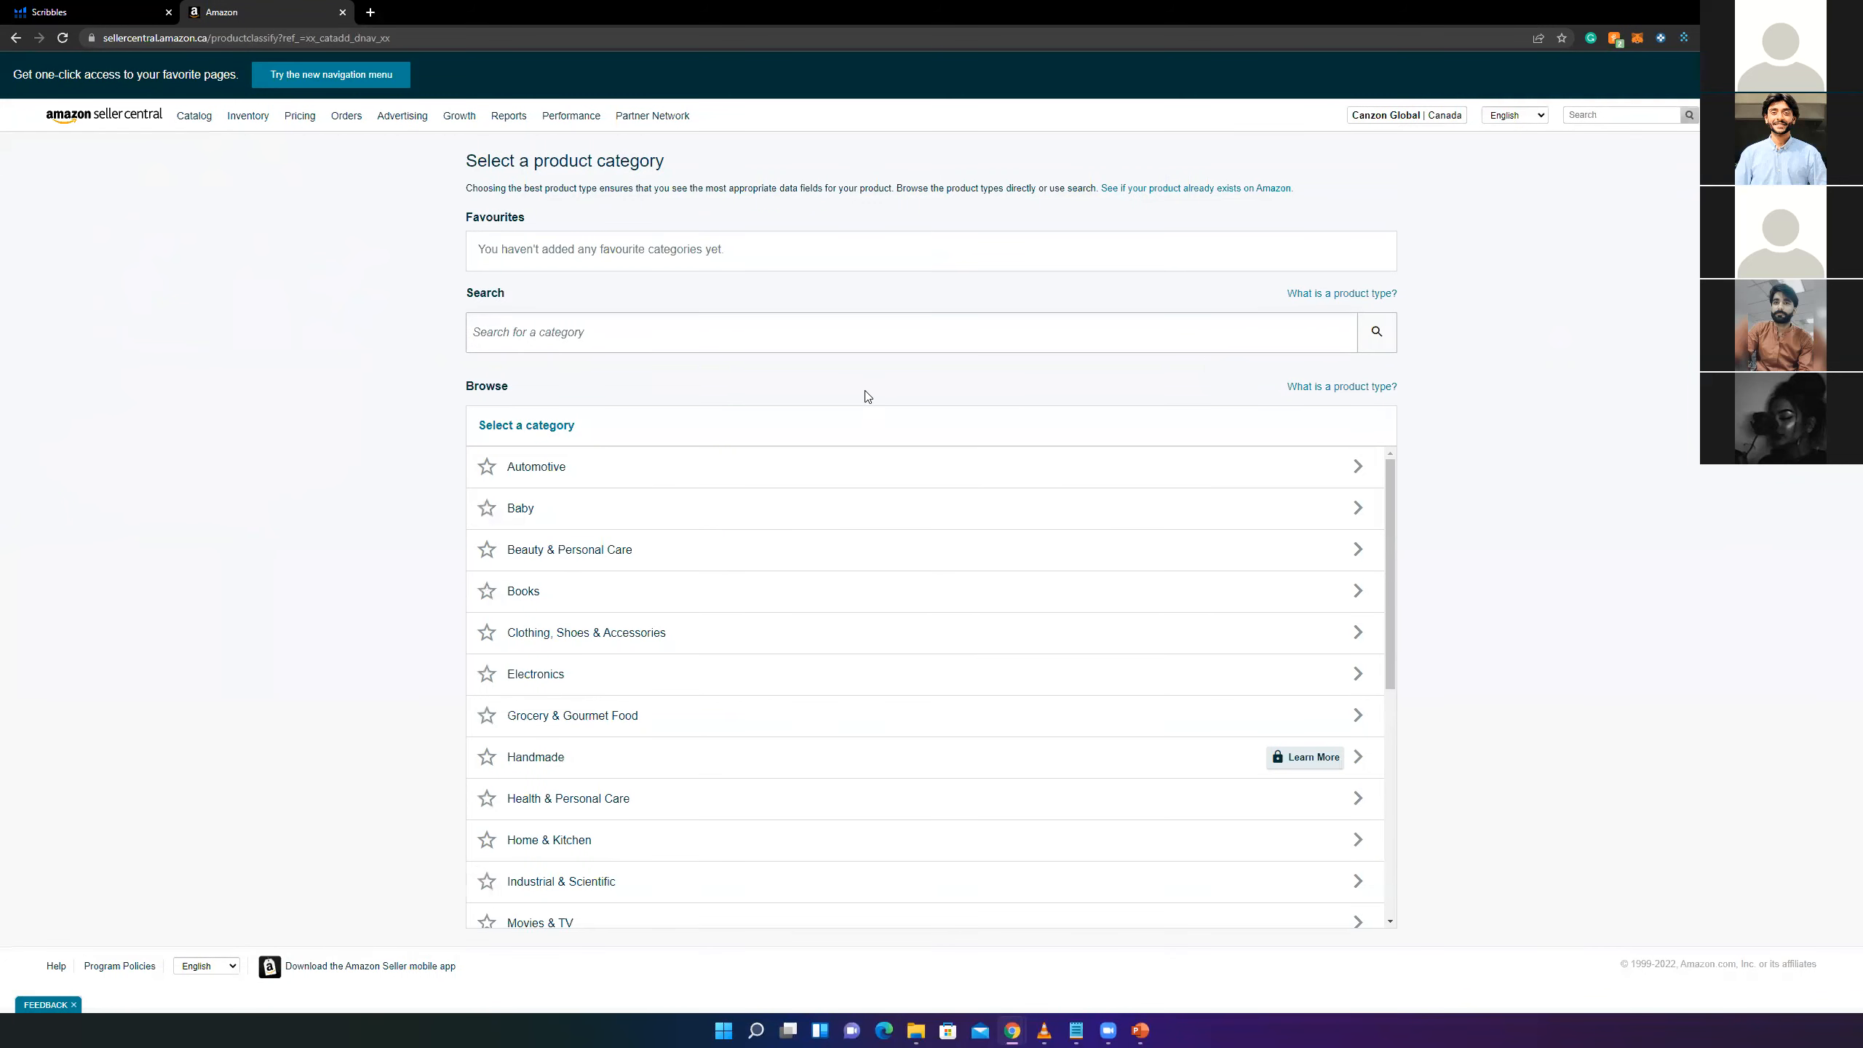
click(701, 328)
text(meat thermometer)
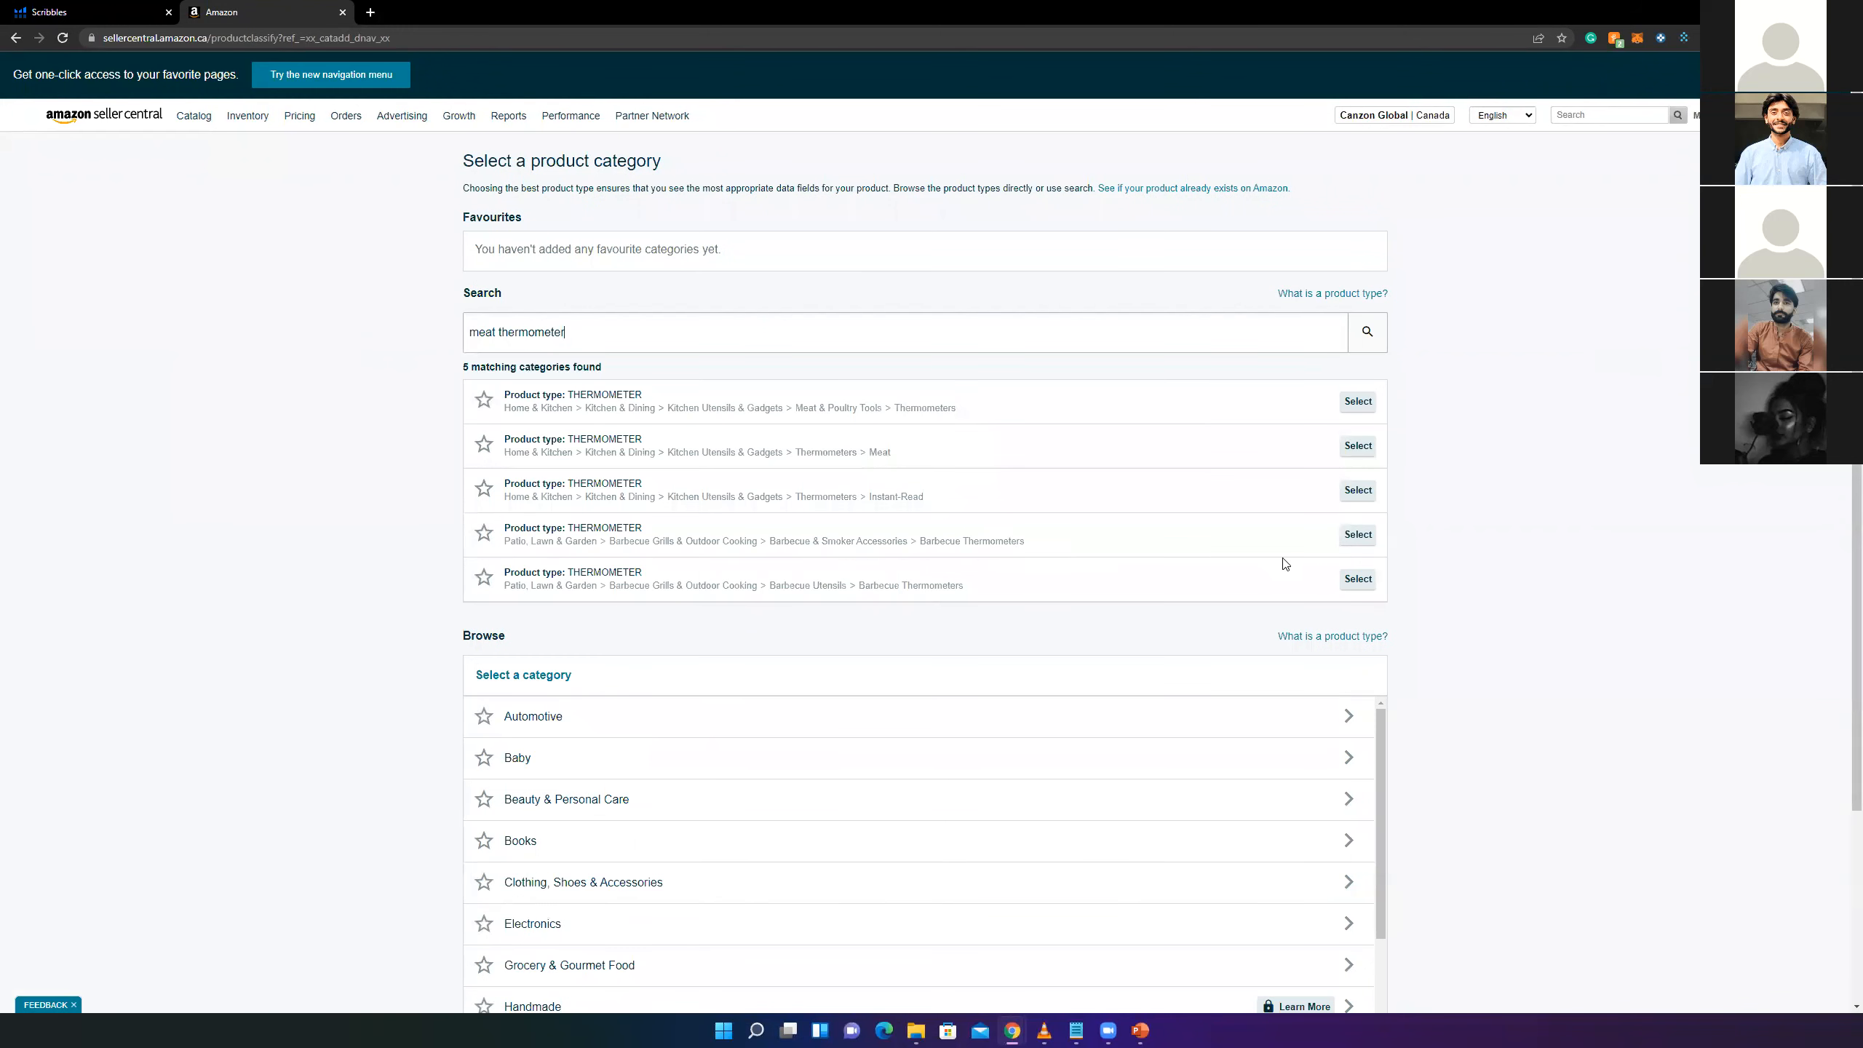
click(1358, 534)
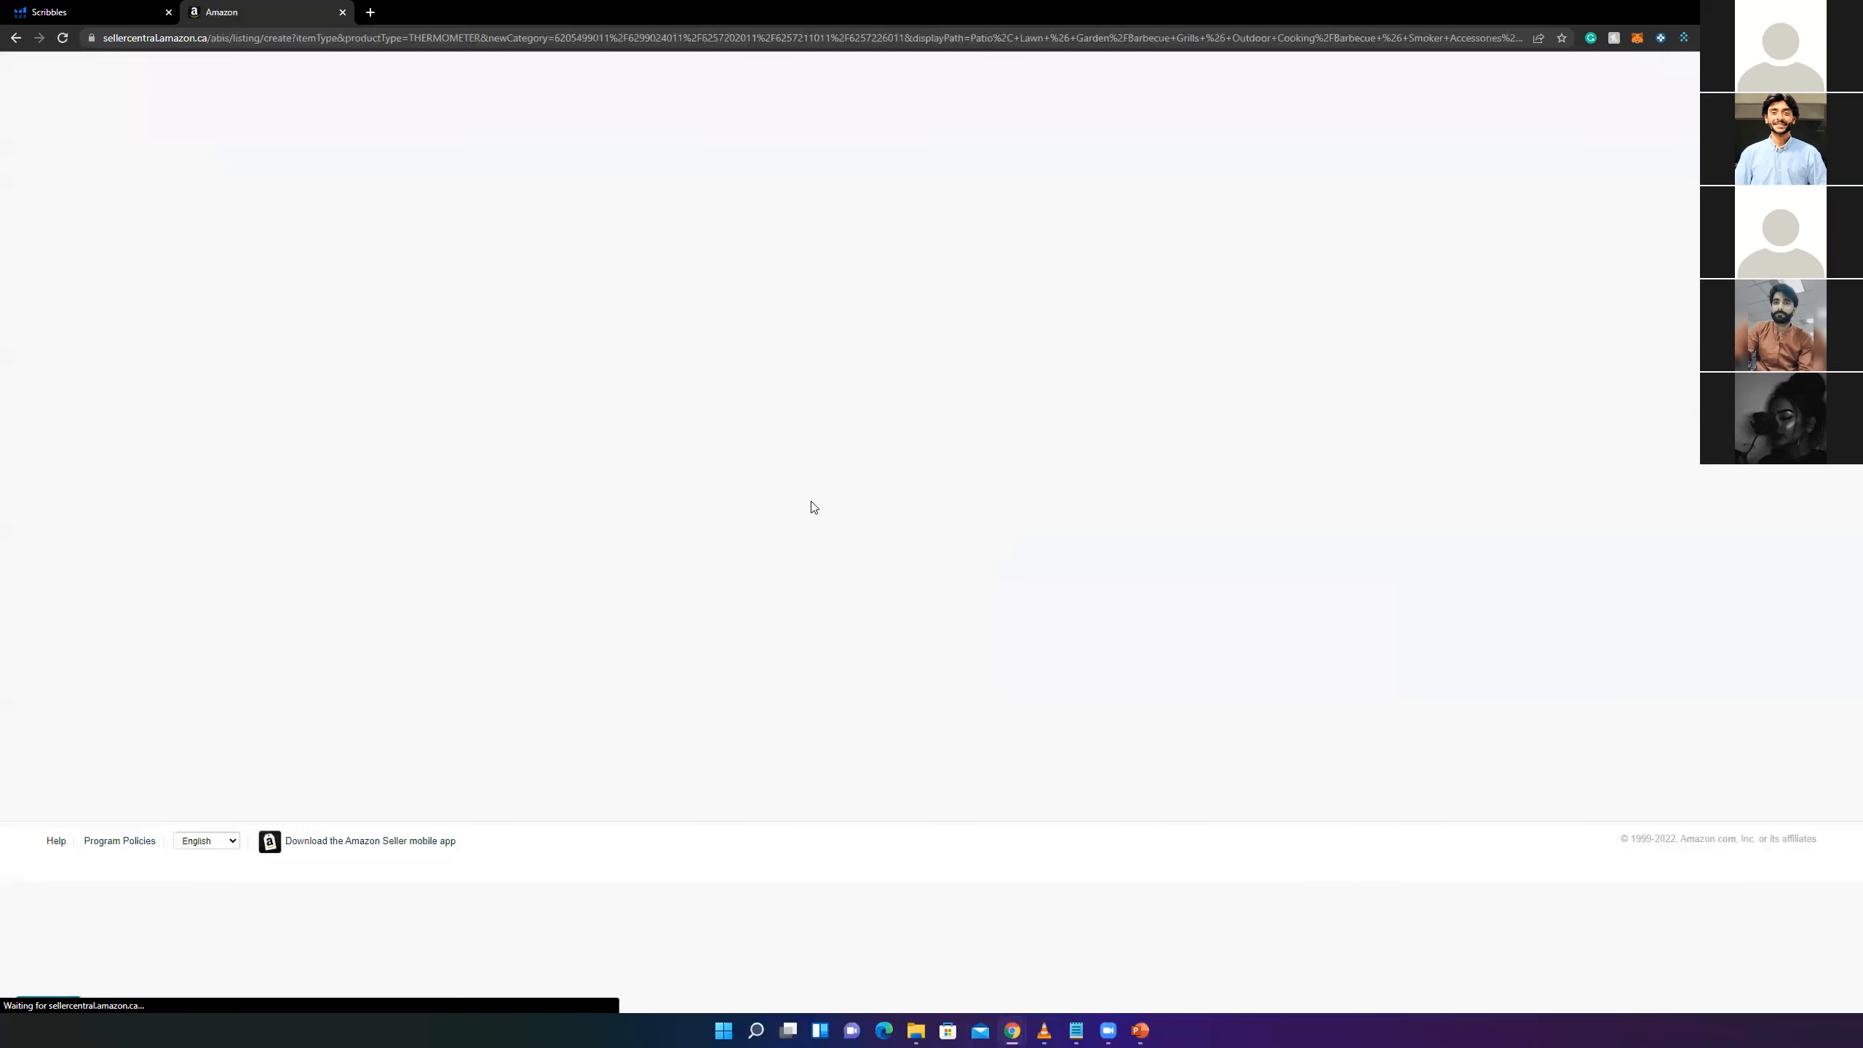
- Turn on More attributes for the listing form and review the Vital Info fields, including warranty description and measurement accuracy
mouse_move(784, 299)
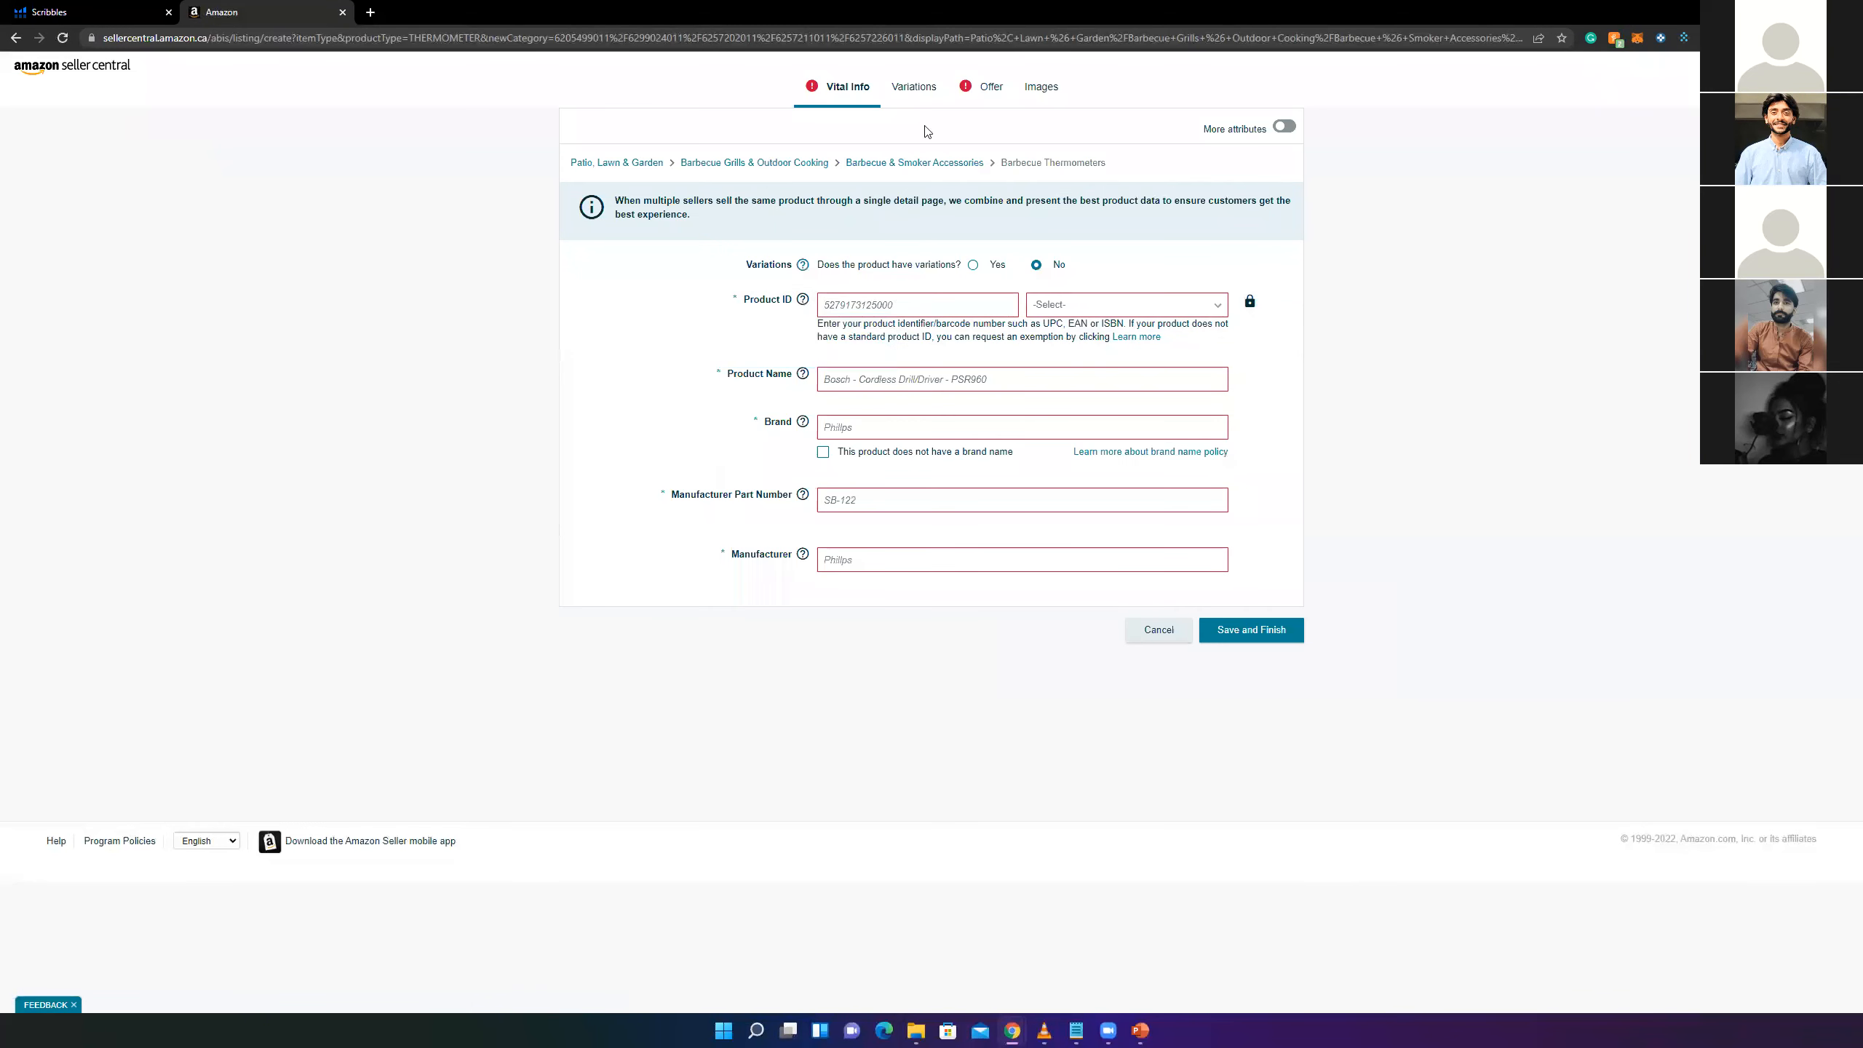
click(1283, 126)
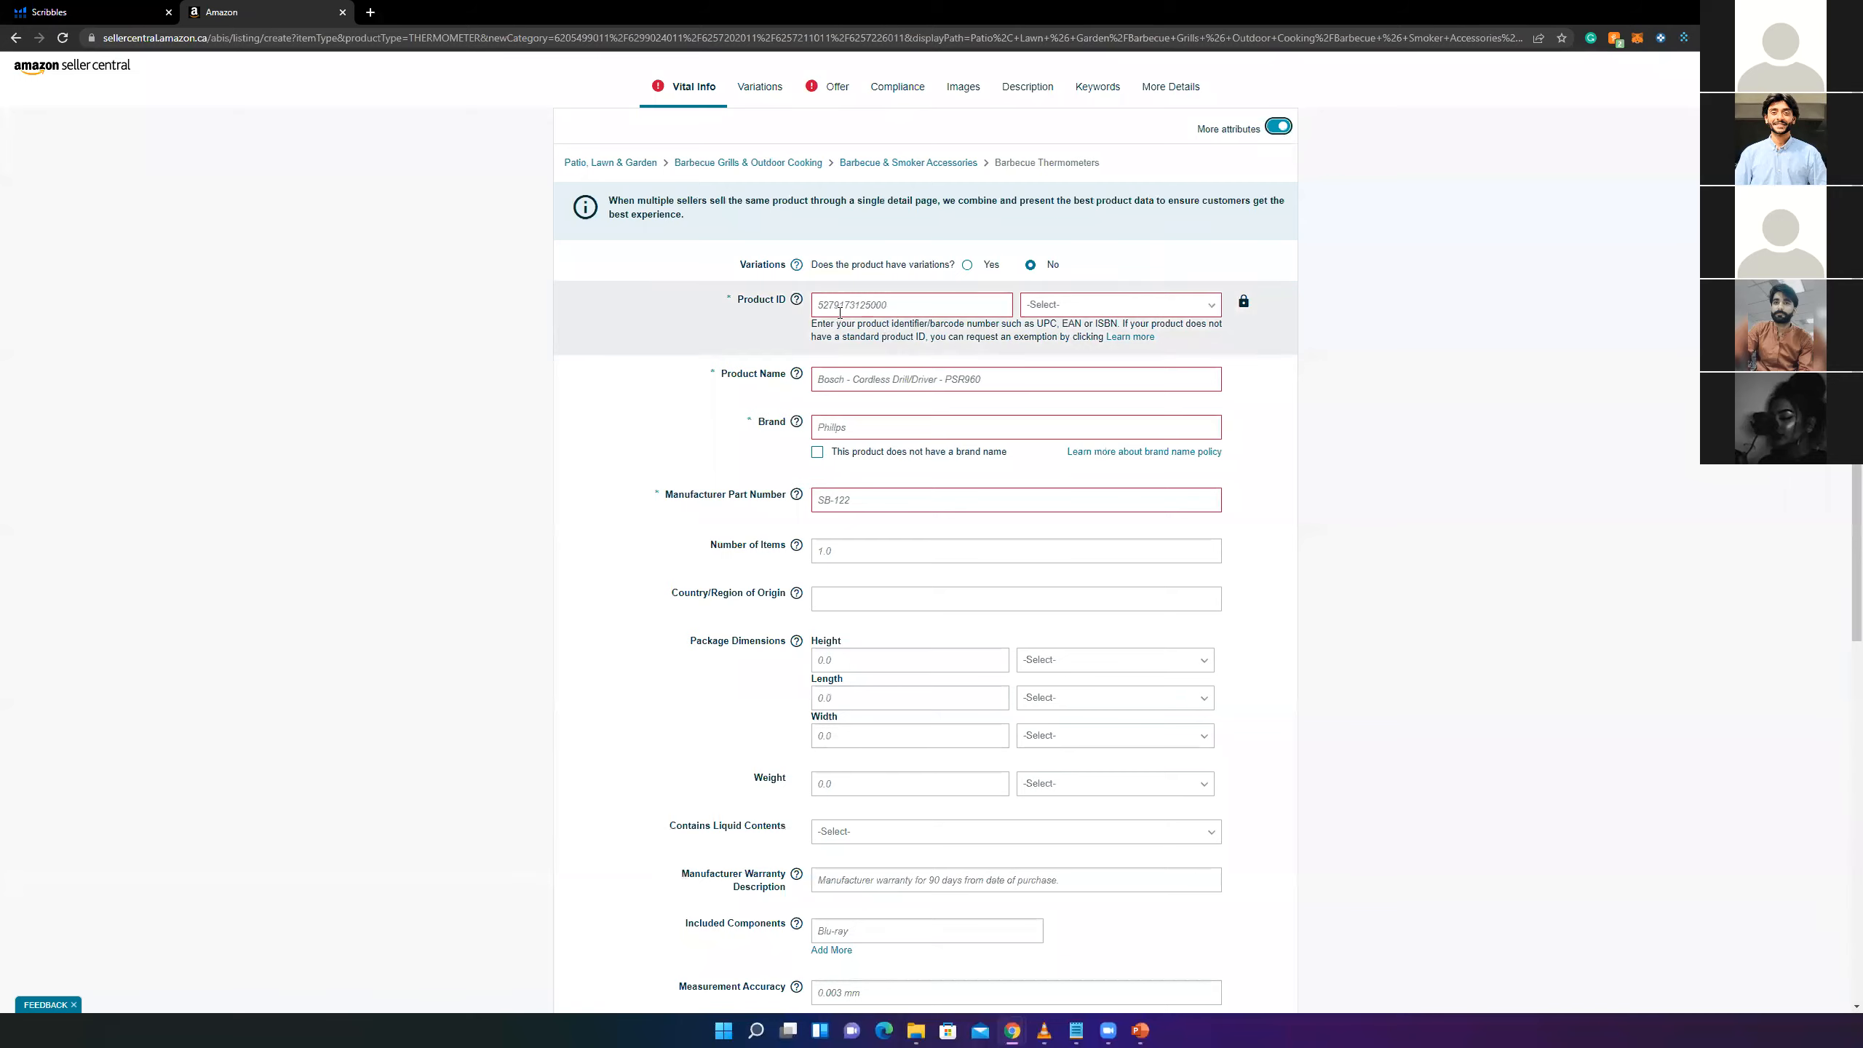
scroll(791, 398, down, 6)
scroll(790, 397, up, 6)
scroll(790, 398, down, 4)
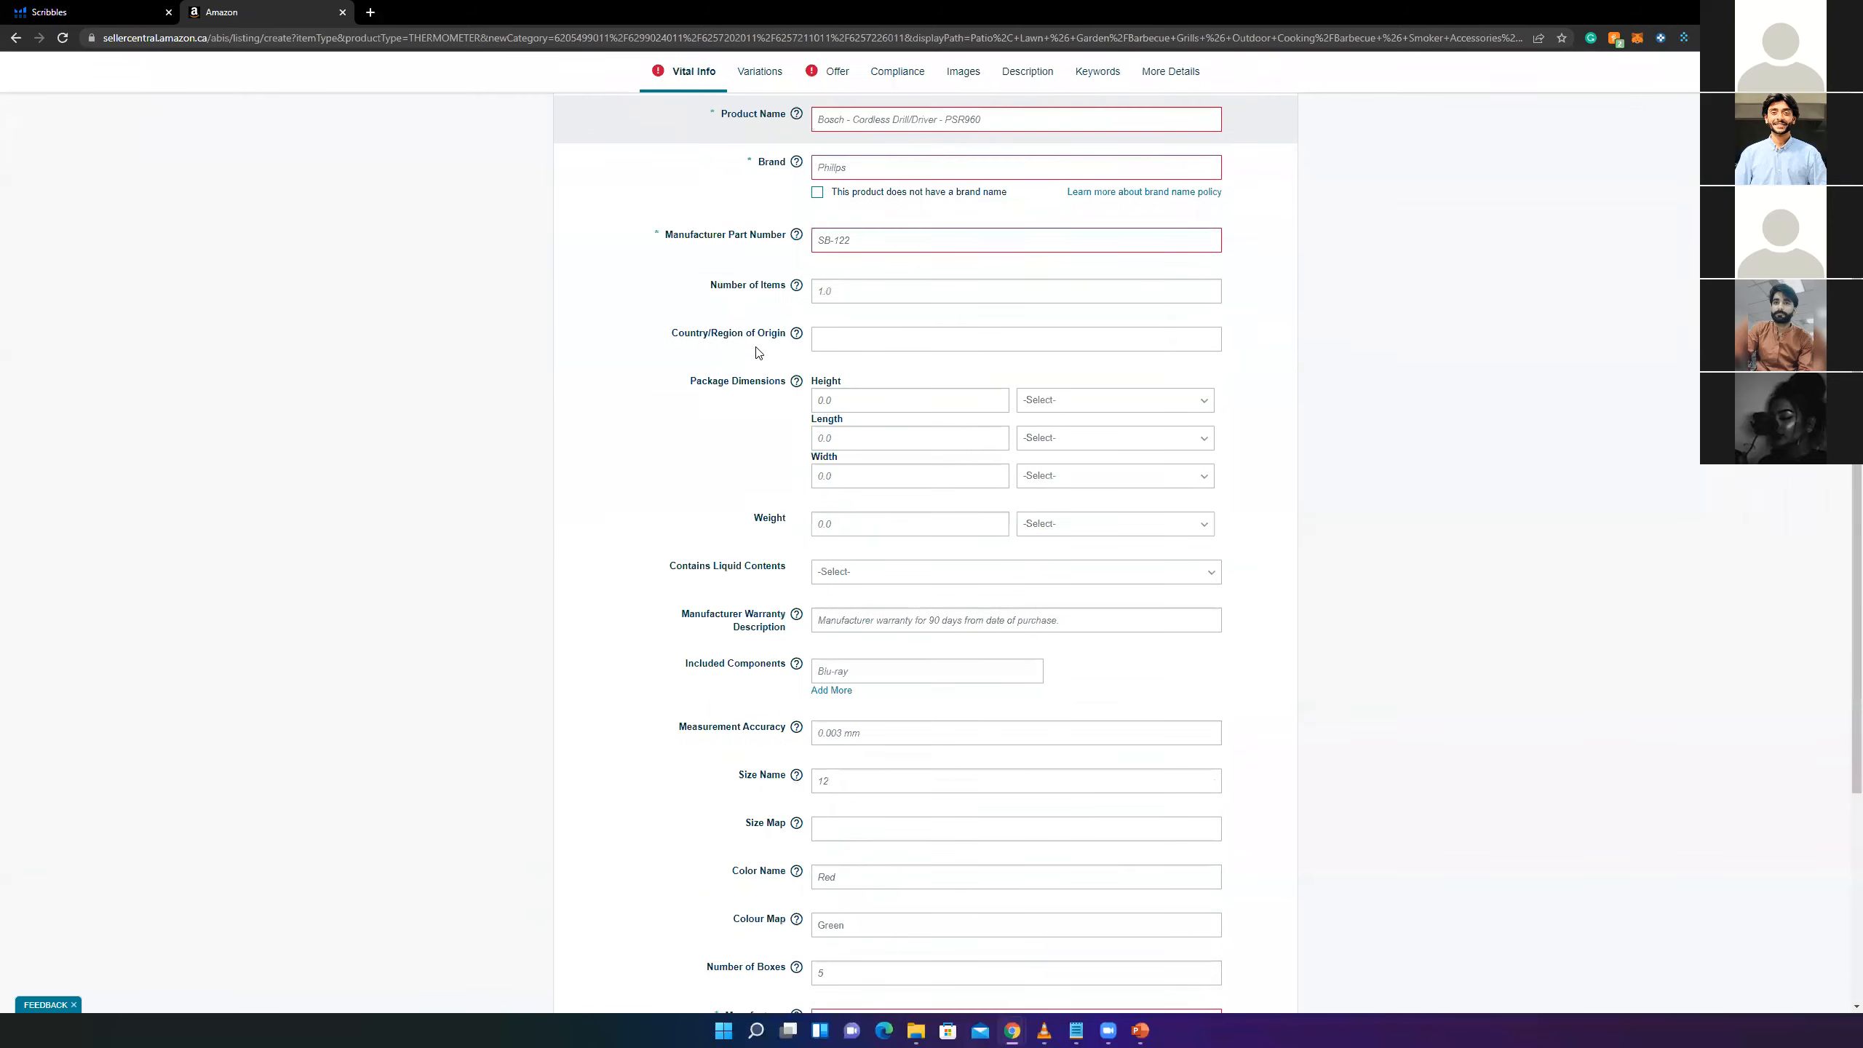
scroll(745, 347, up, 4)
scroll(745, 351, up, 1)
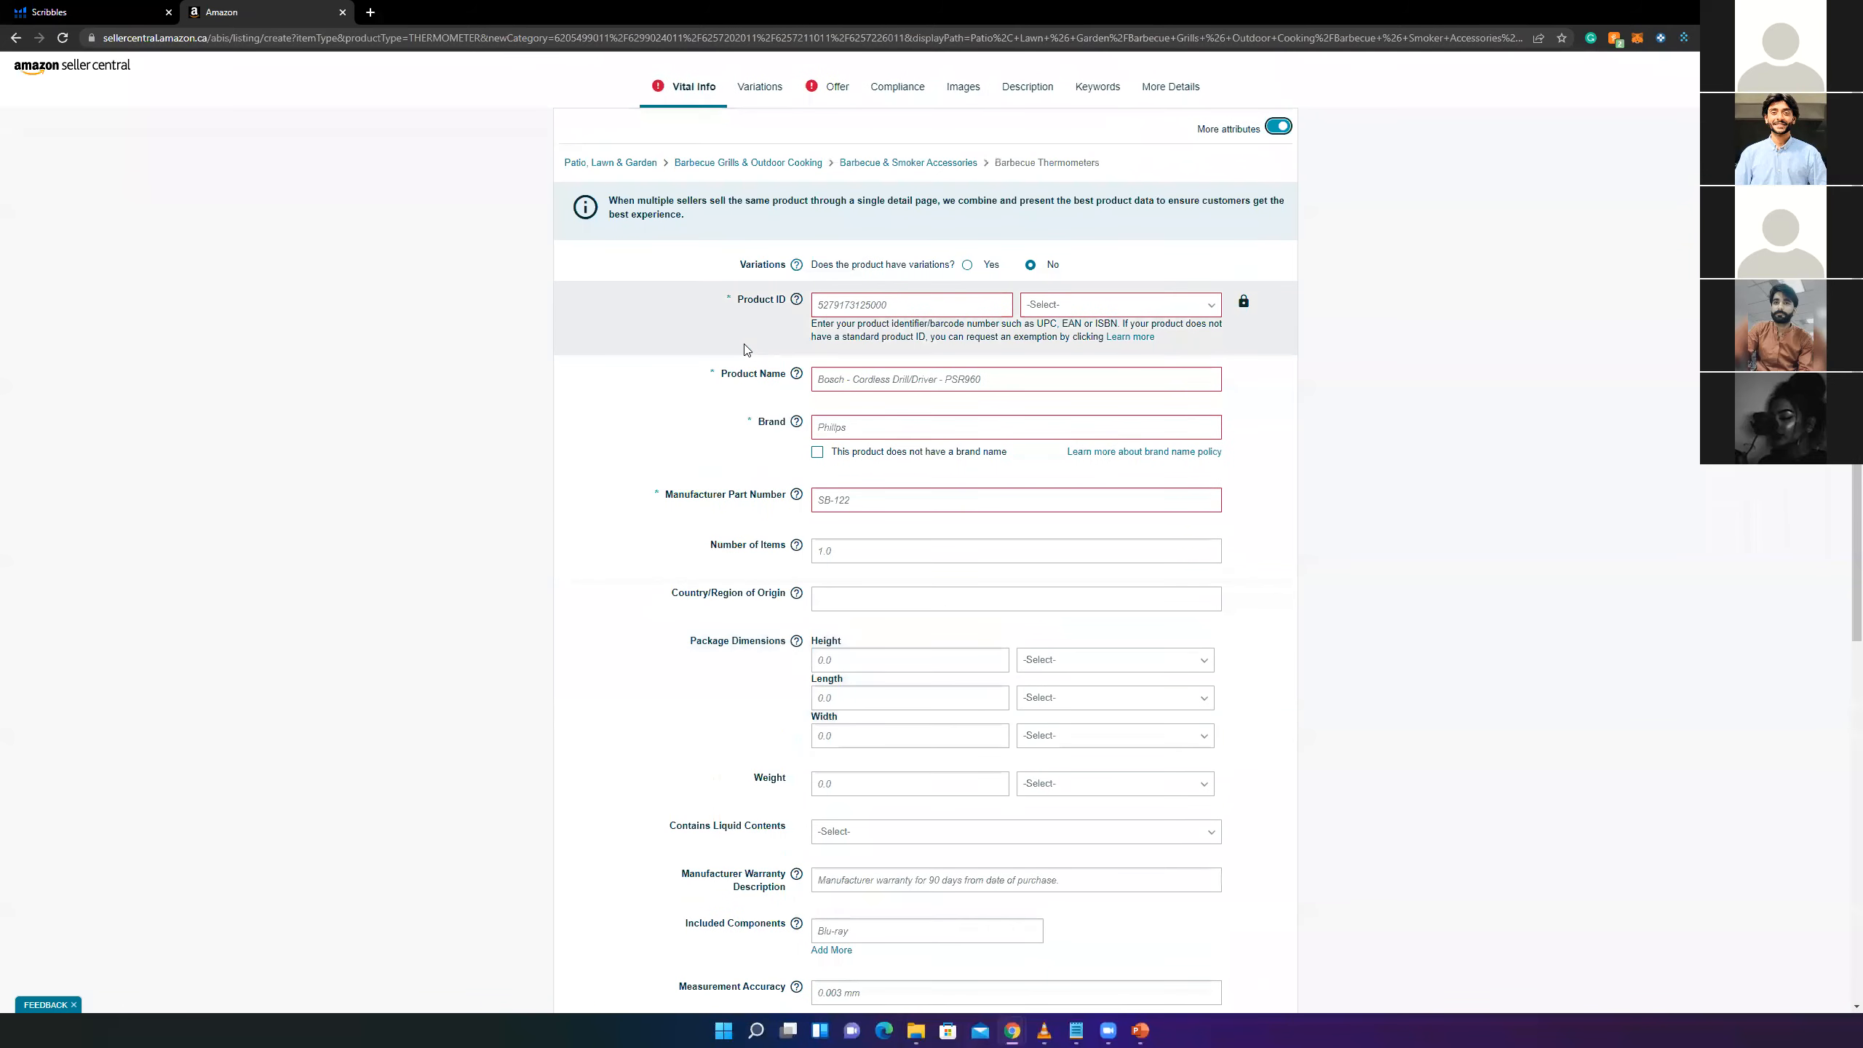
scroll(745, 350, down, 6)
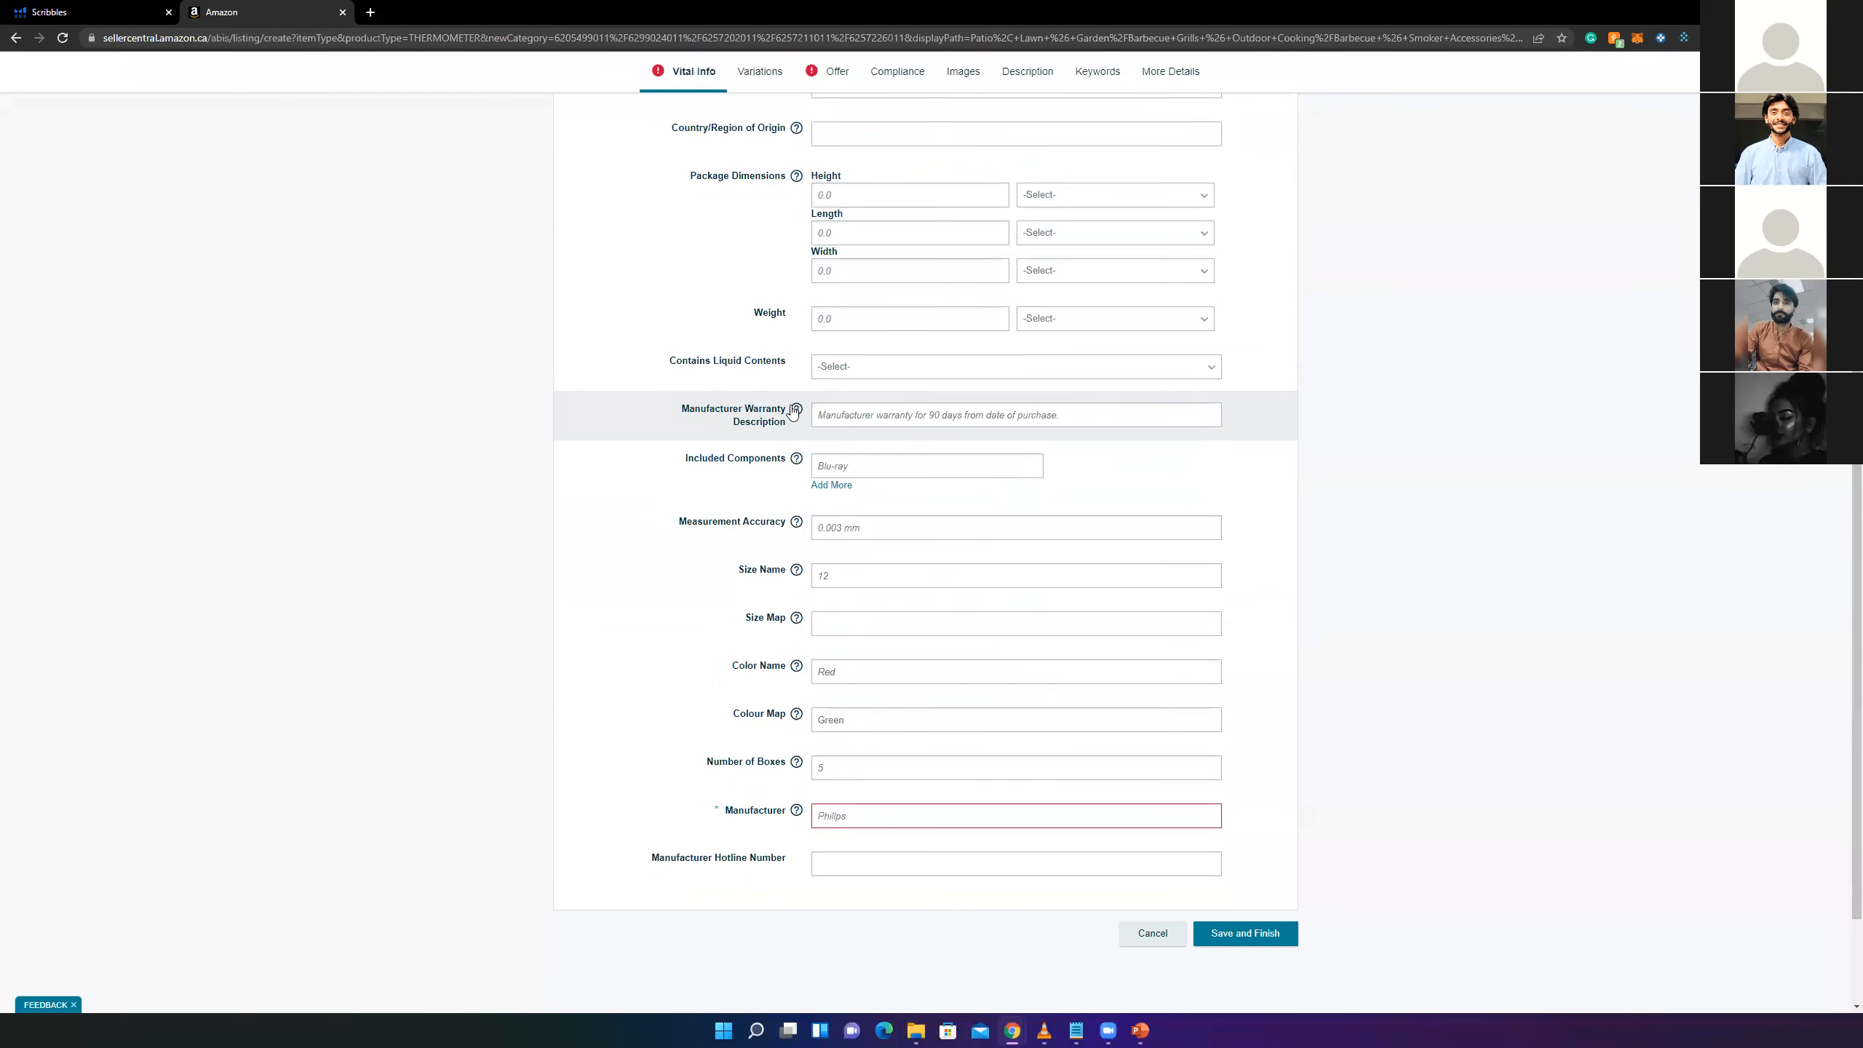
click(752, 411)
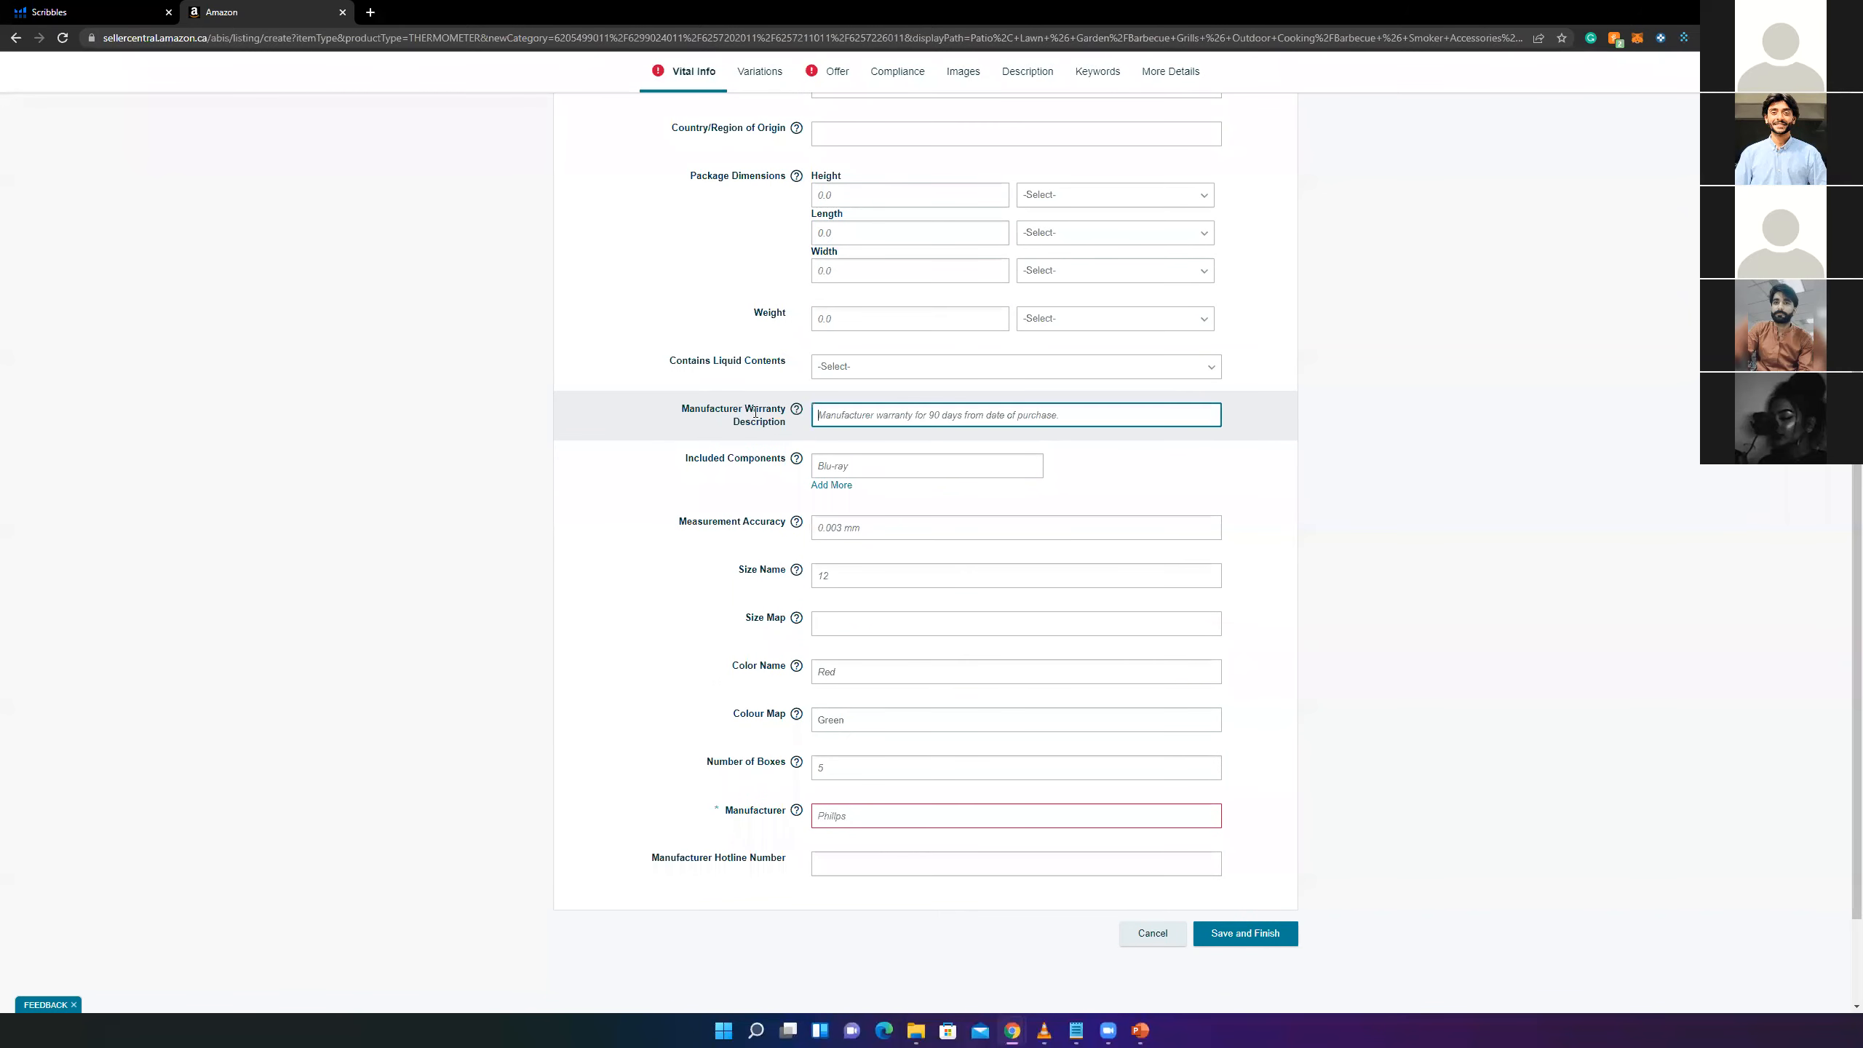
mouse_move(786, 510)
click(712, 520)
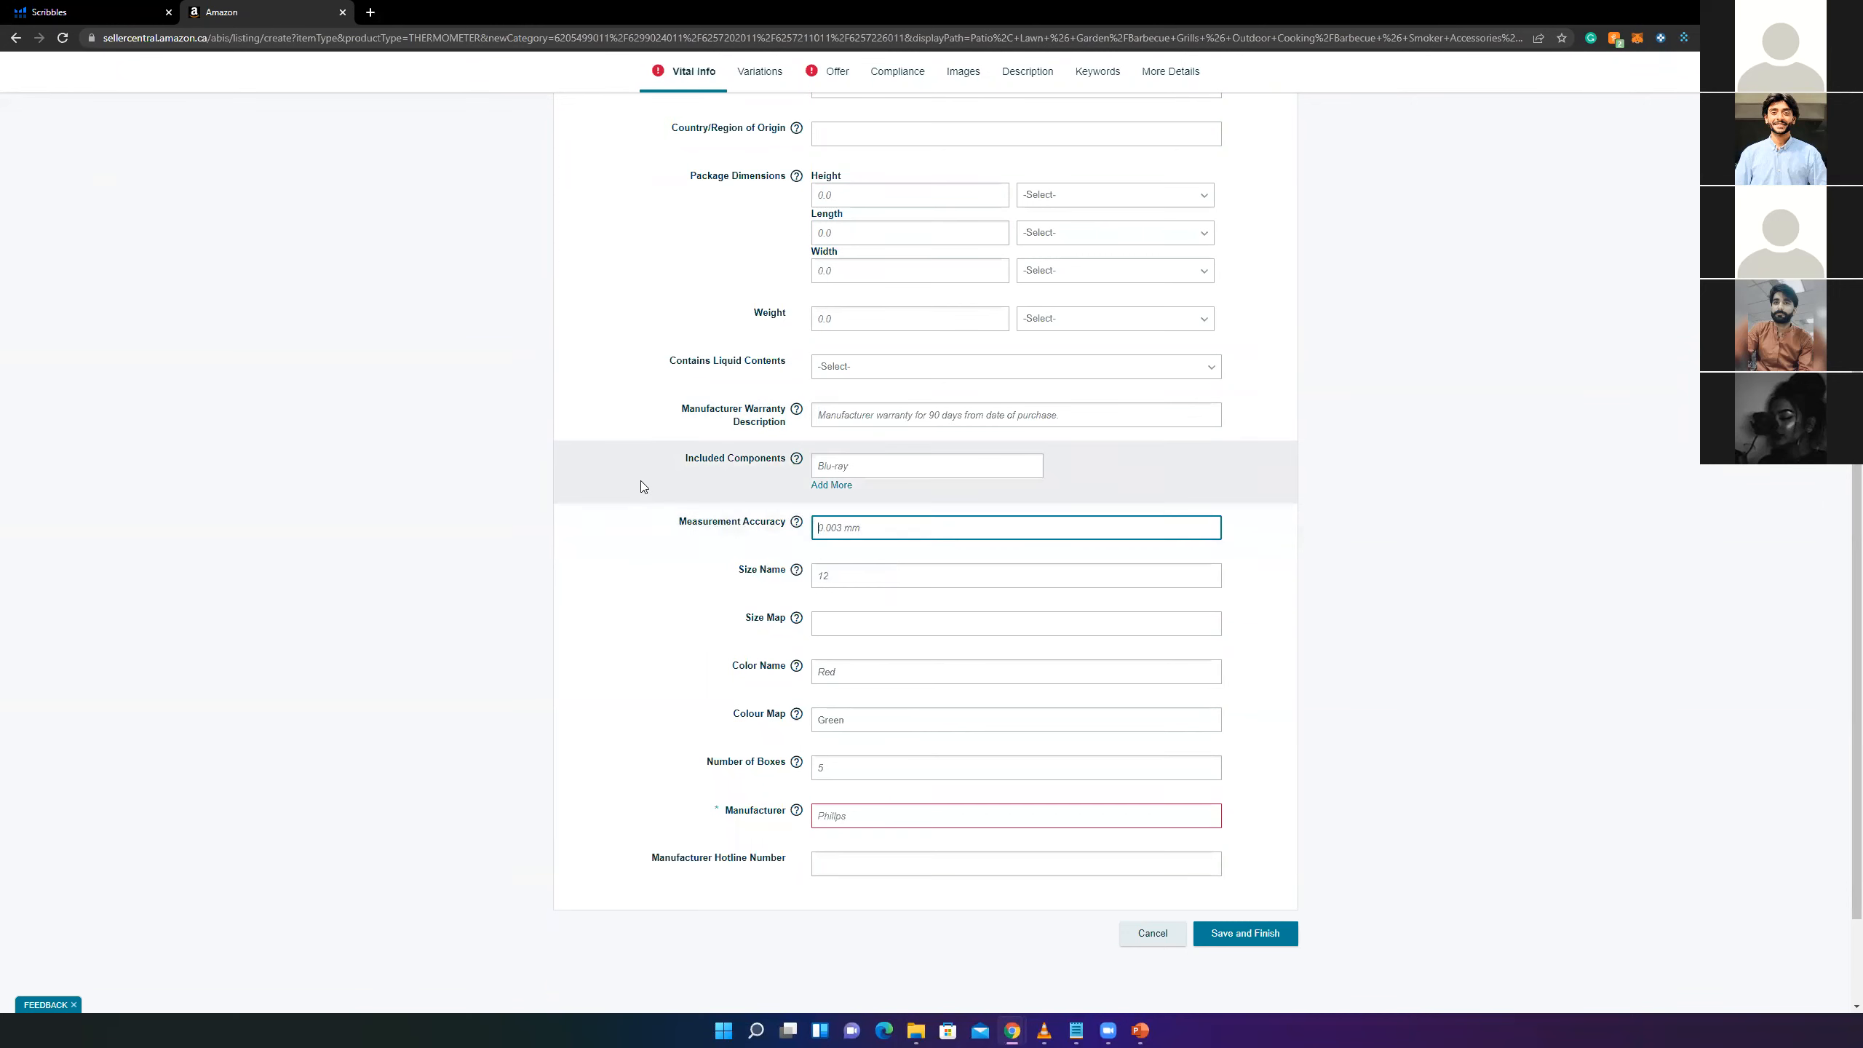
scroll(641, 481, up, 6)
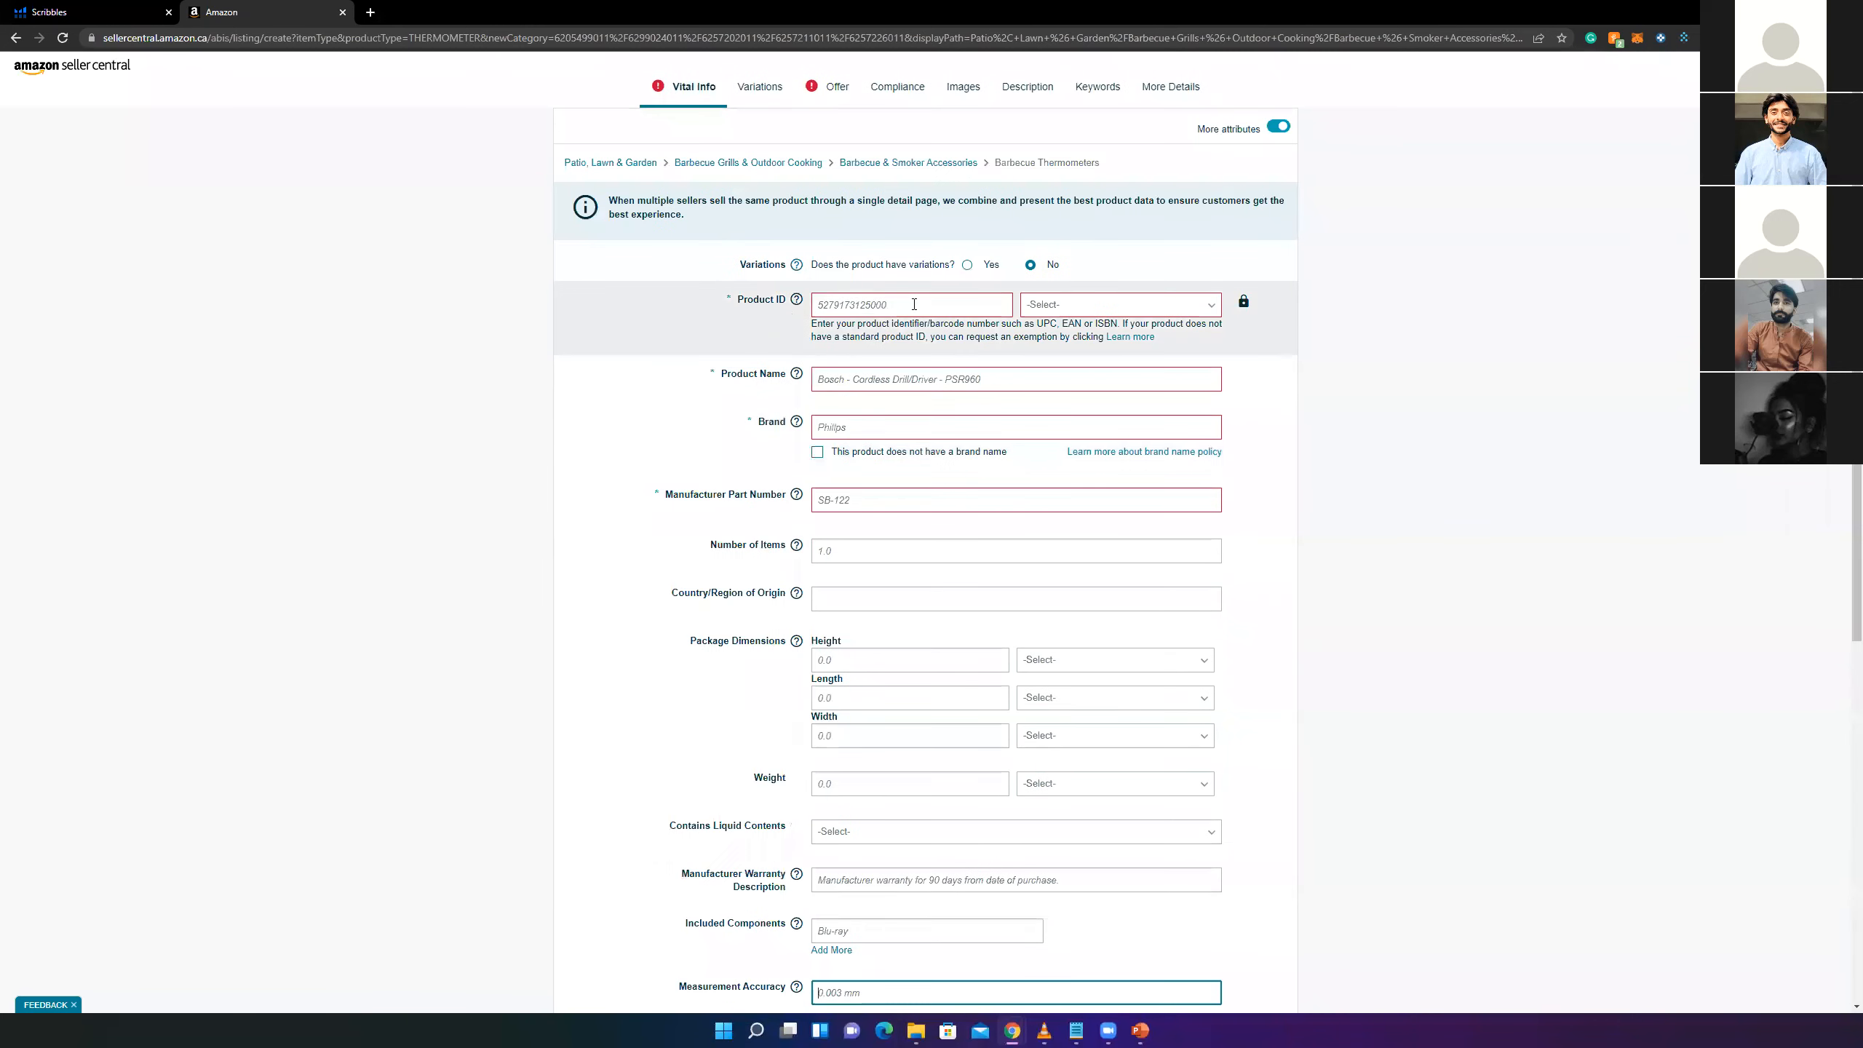
- Set the Product ID type to UPC and place the cursor in the Product Name field
click(848, 304)
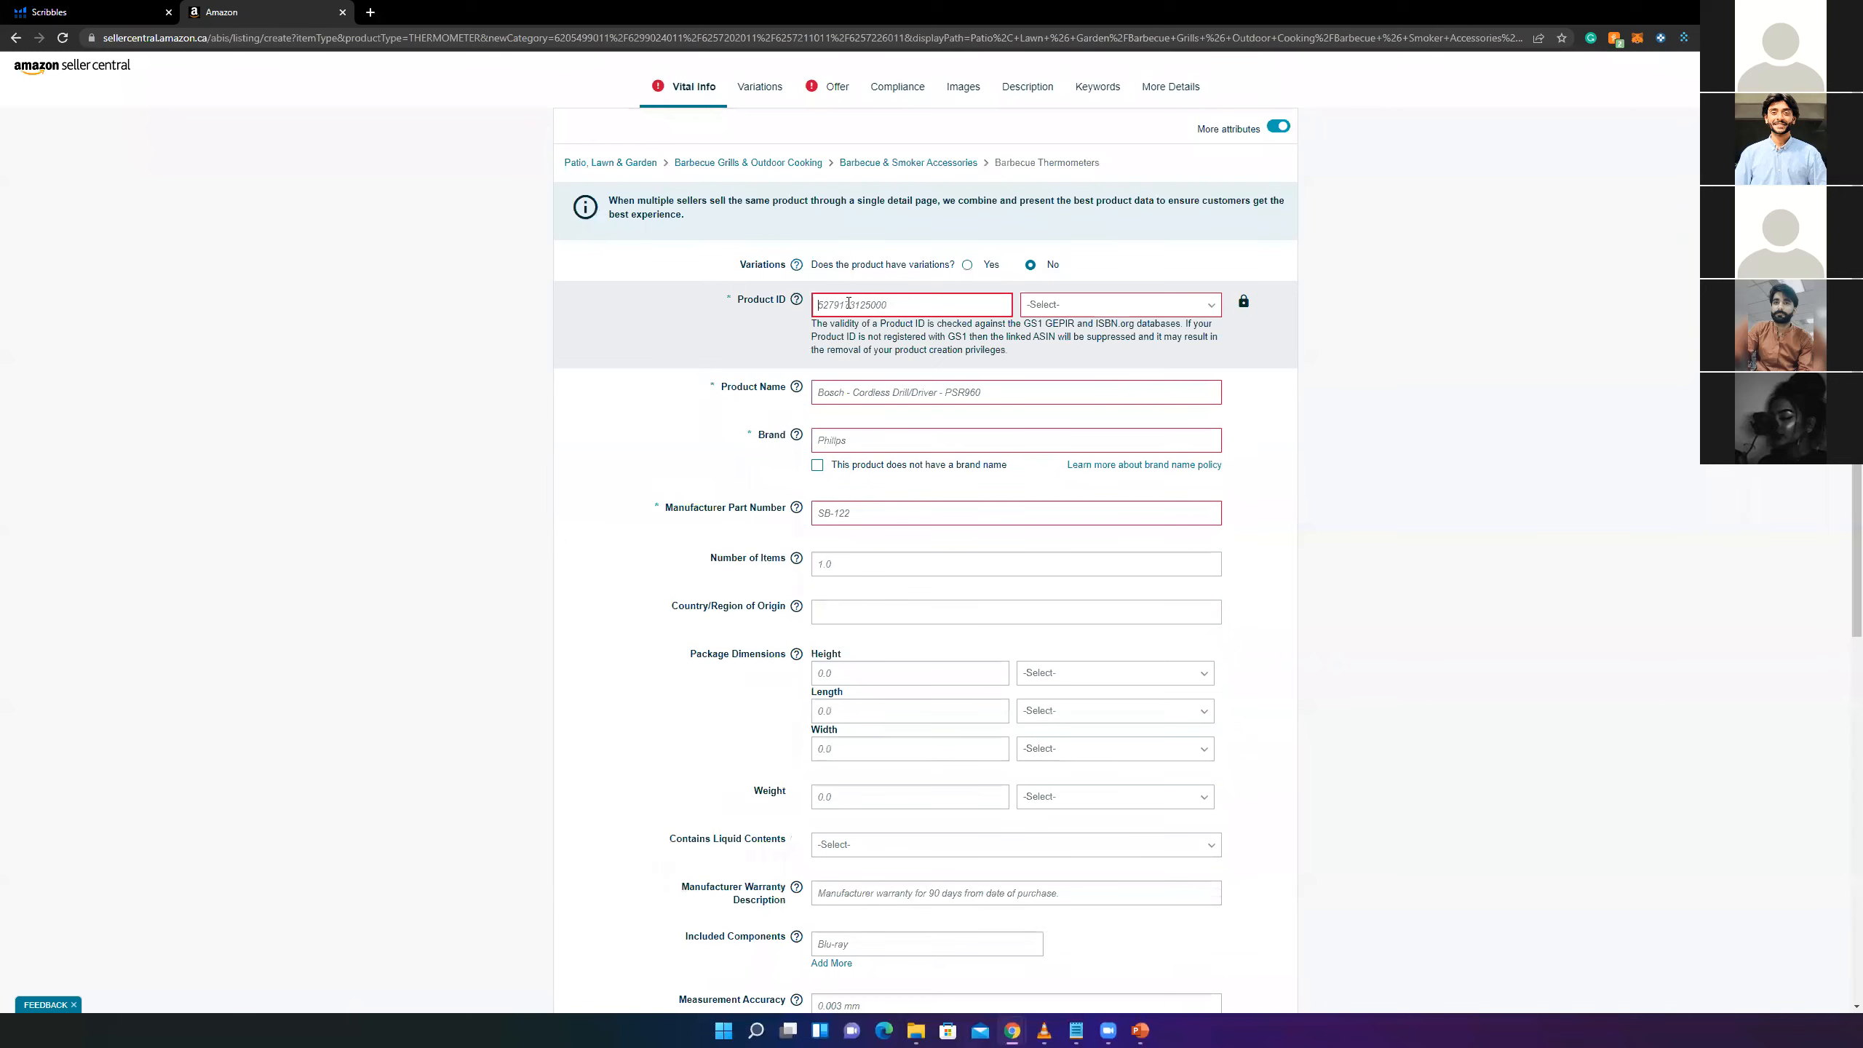
click(1144, 307)
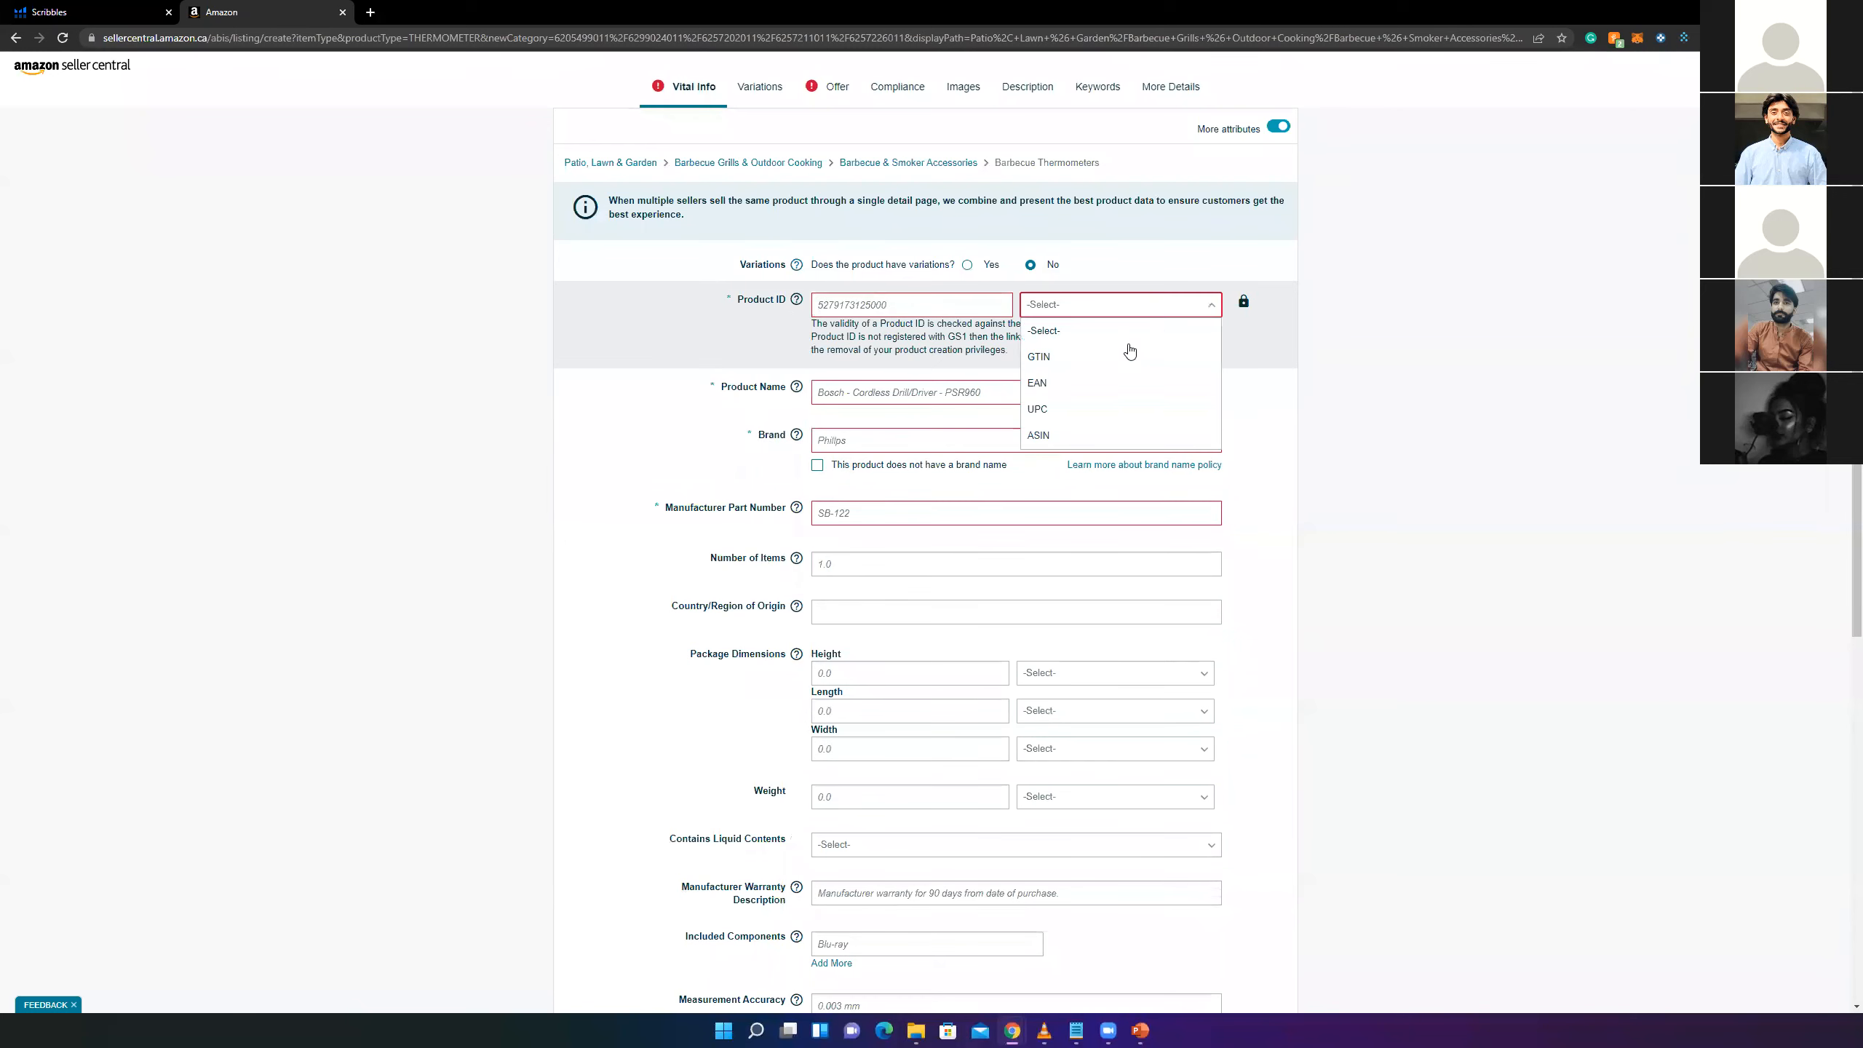
click(1099, 410)
click(968, 399)
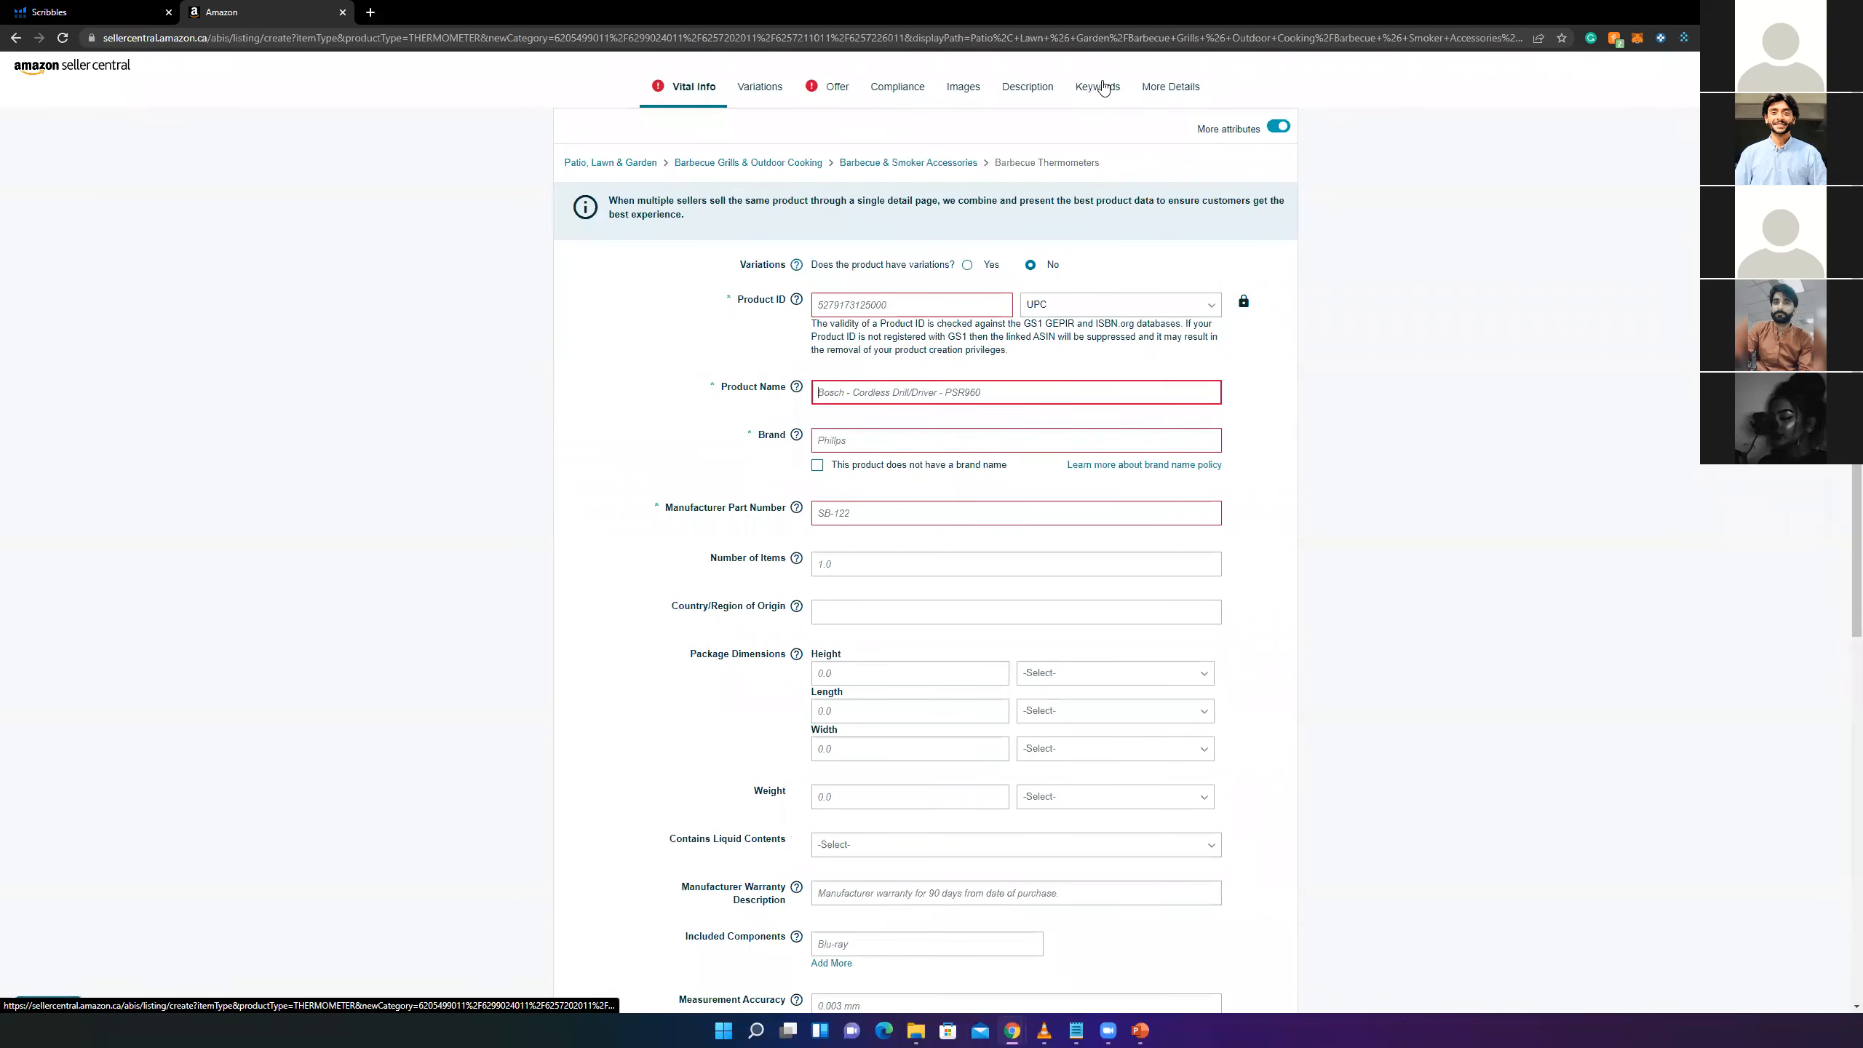
- Open the listing's Description section and add three more bullet point fields
click(1031, 91)
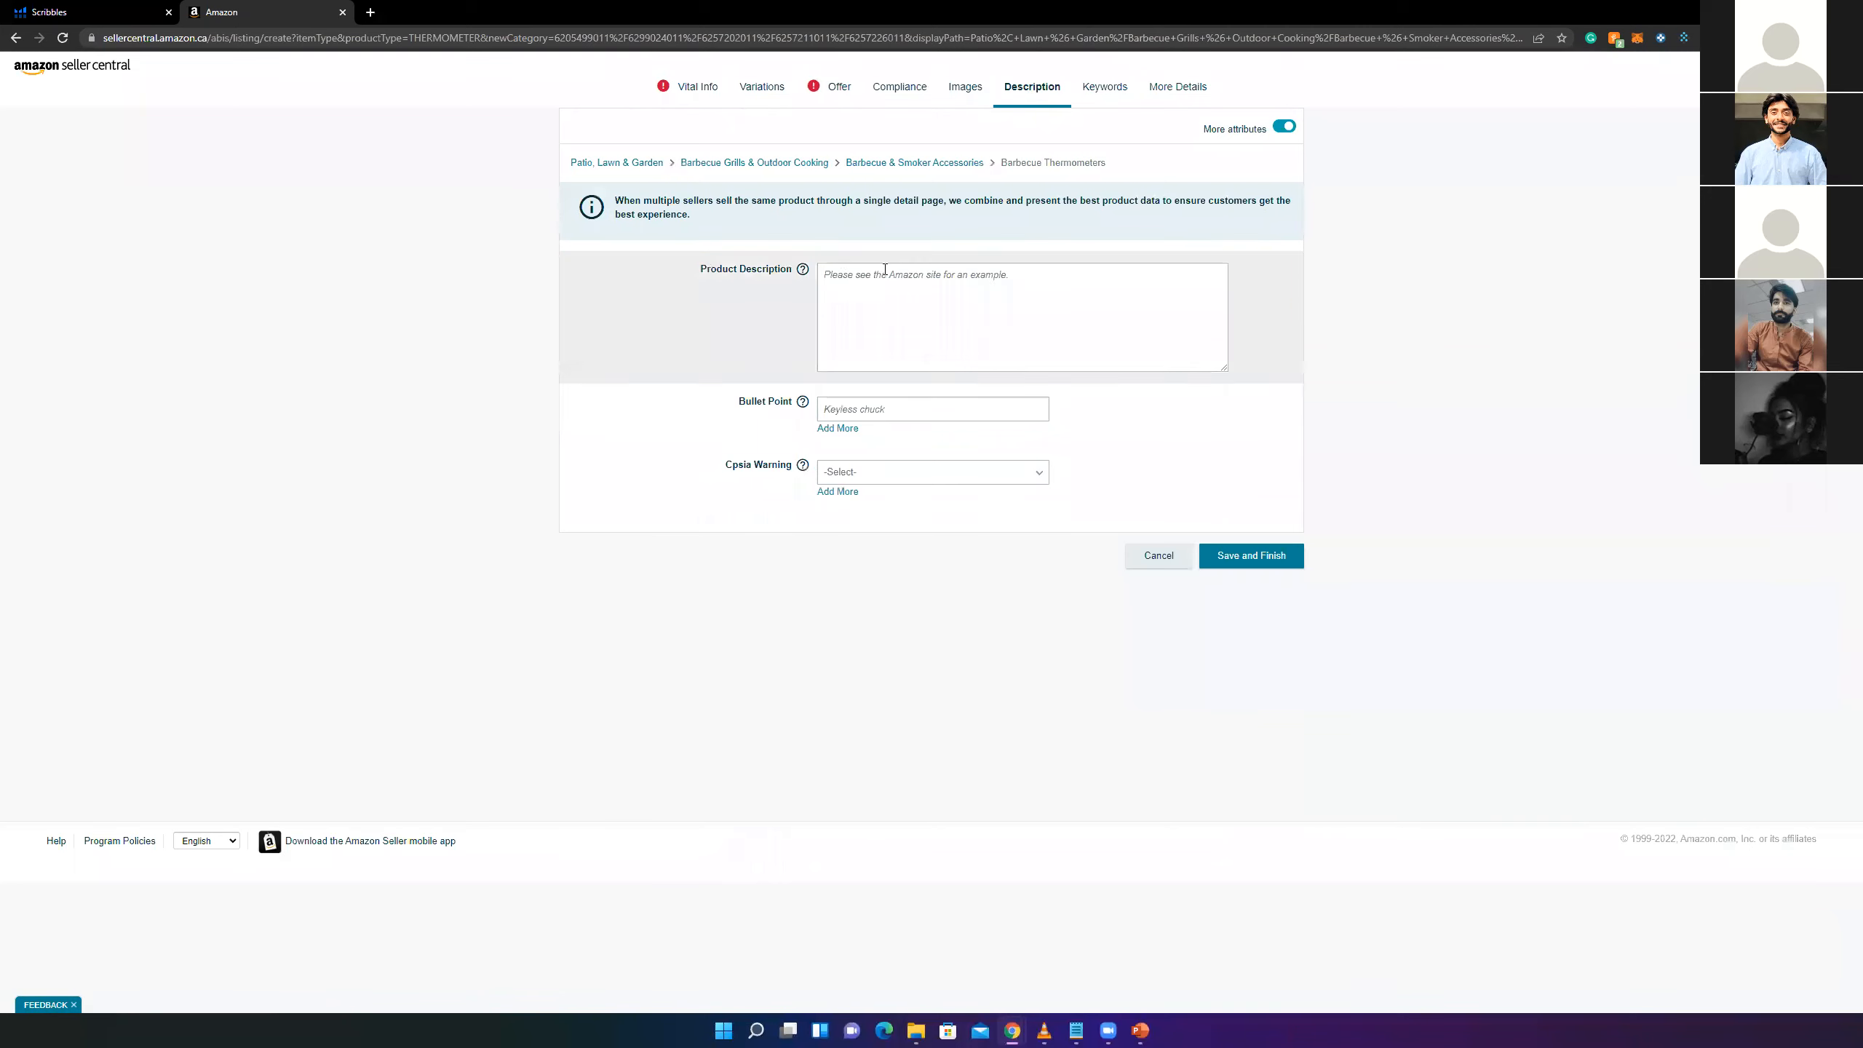
click(945, 288)
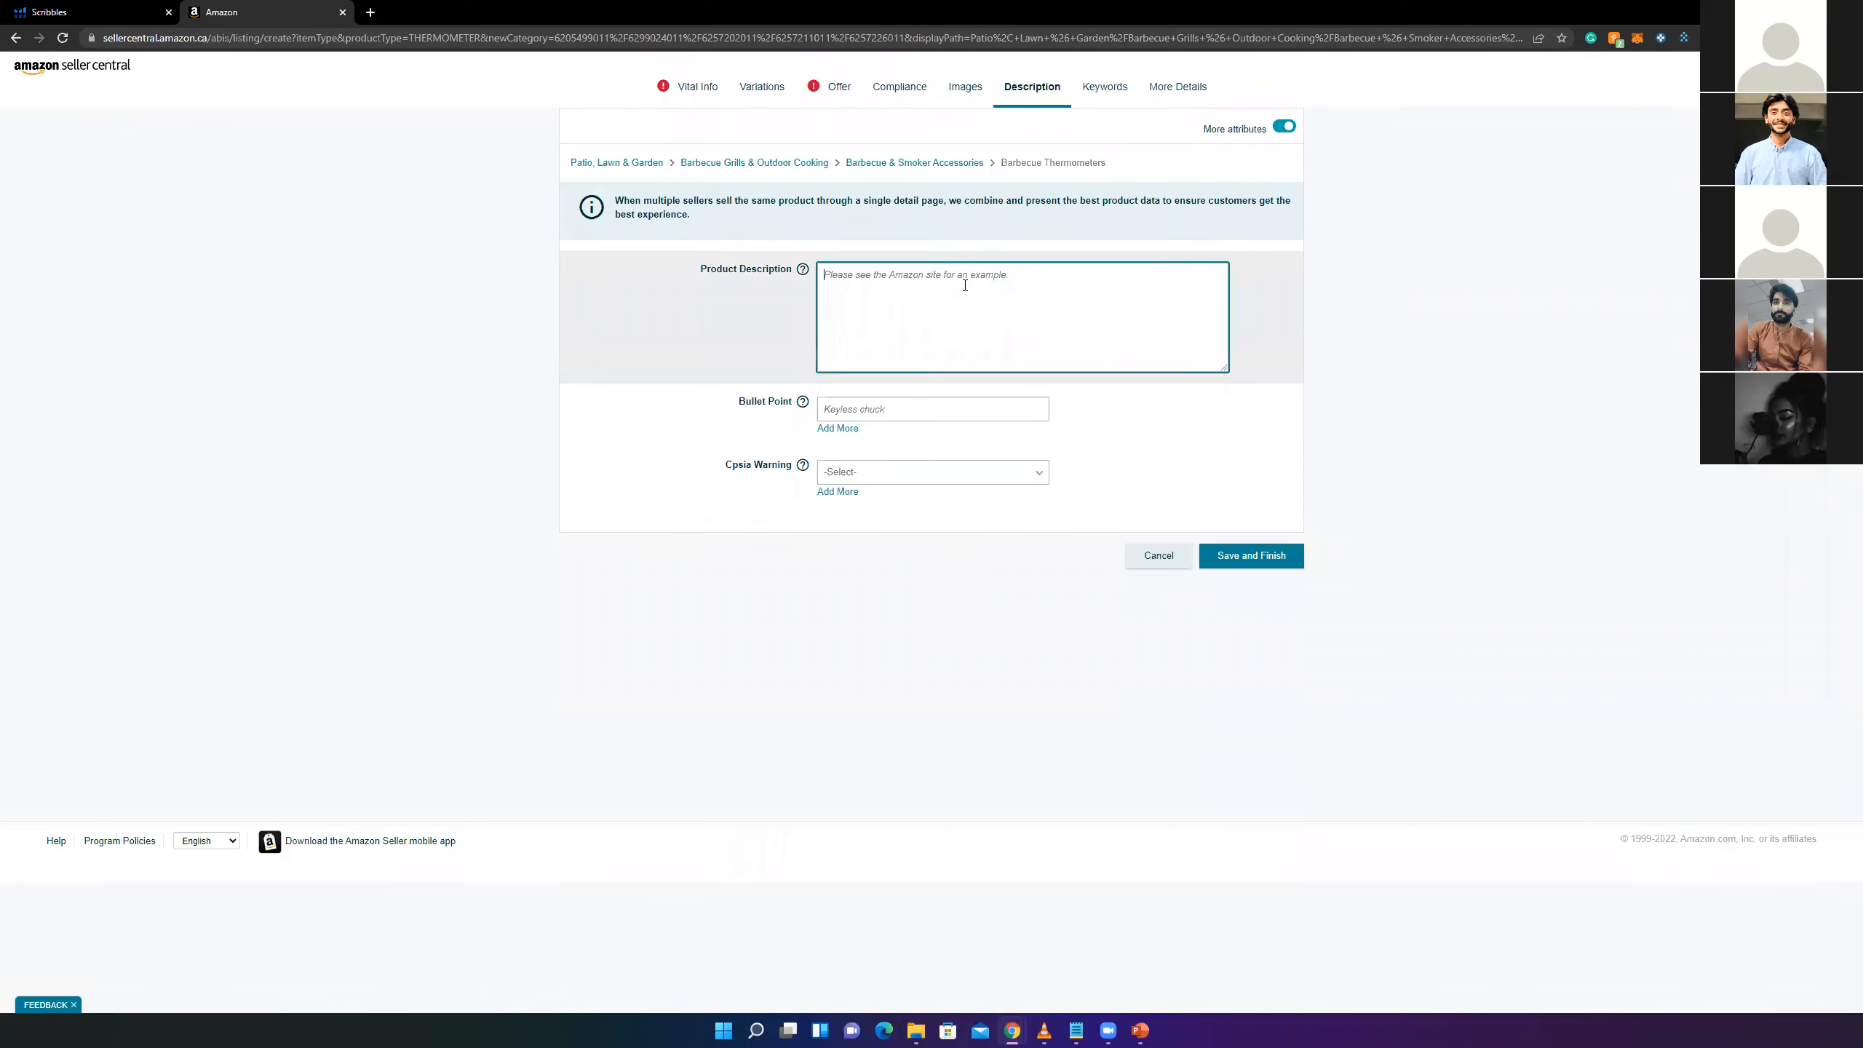
click(838, 428)
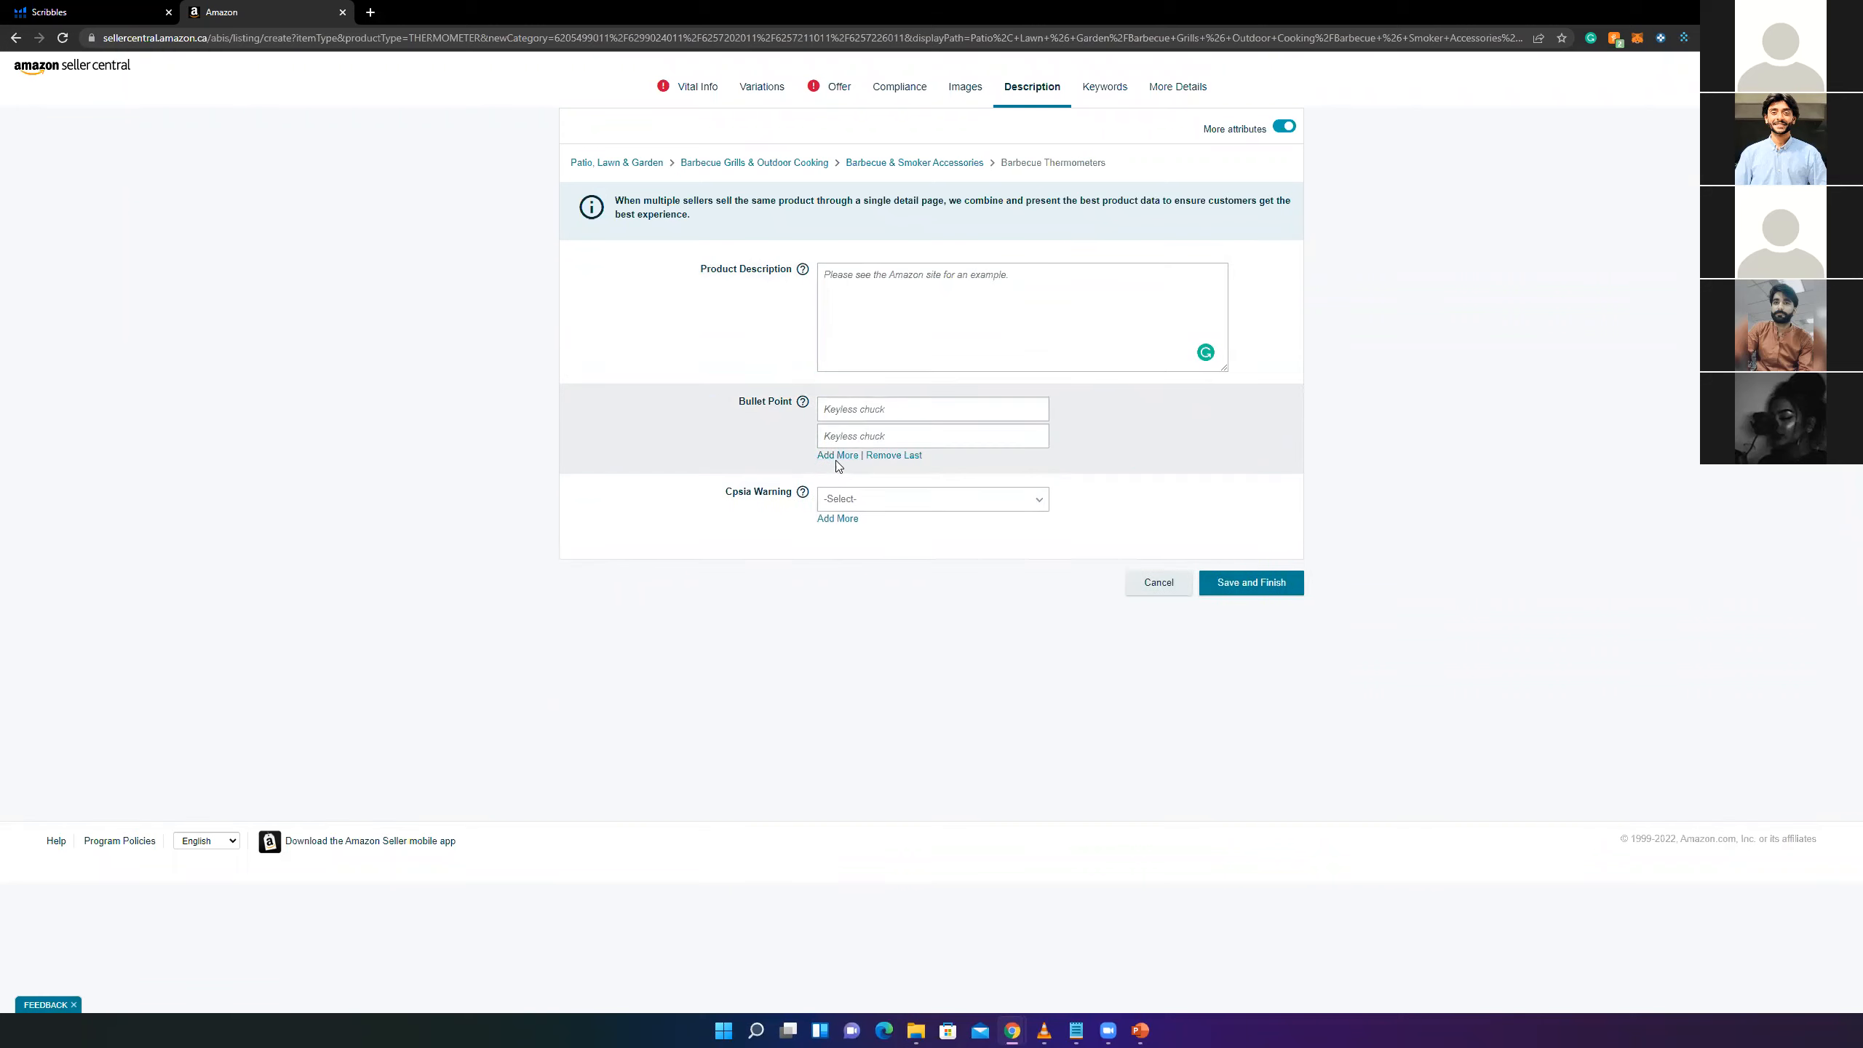
click(838, 457)
click(838, 483)
- Examine the Bullet Point help text for its maximum length and go through the four bullet point fields
mouse_move(804, 409)
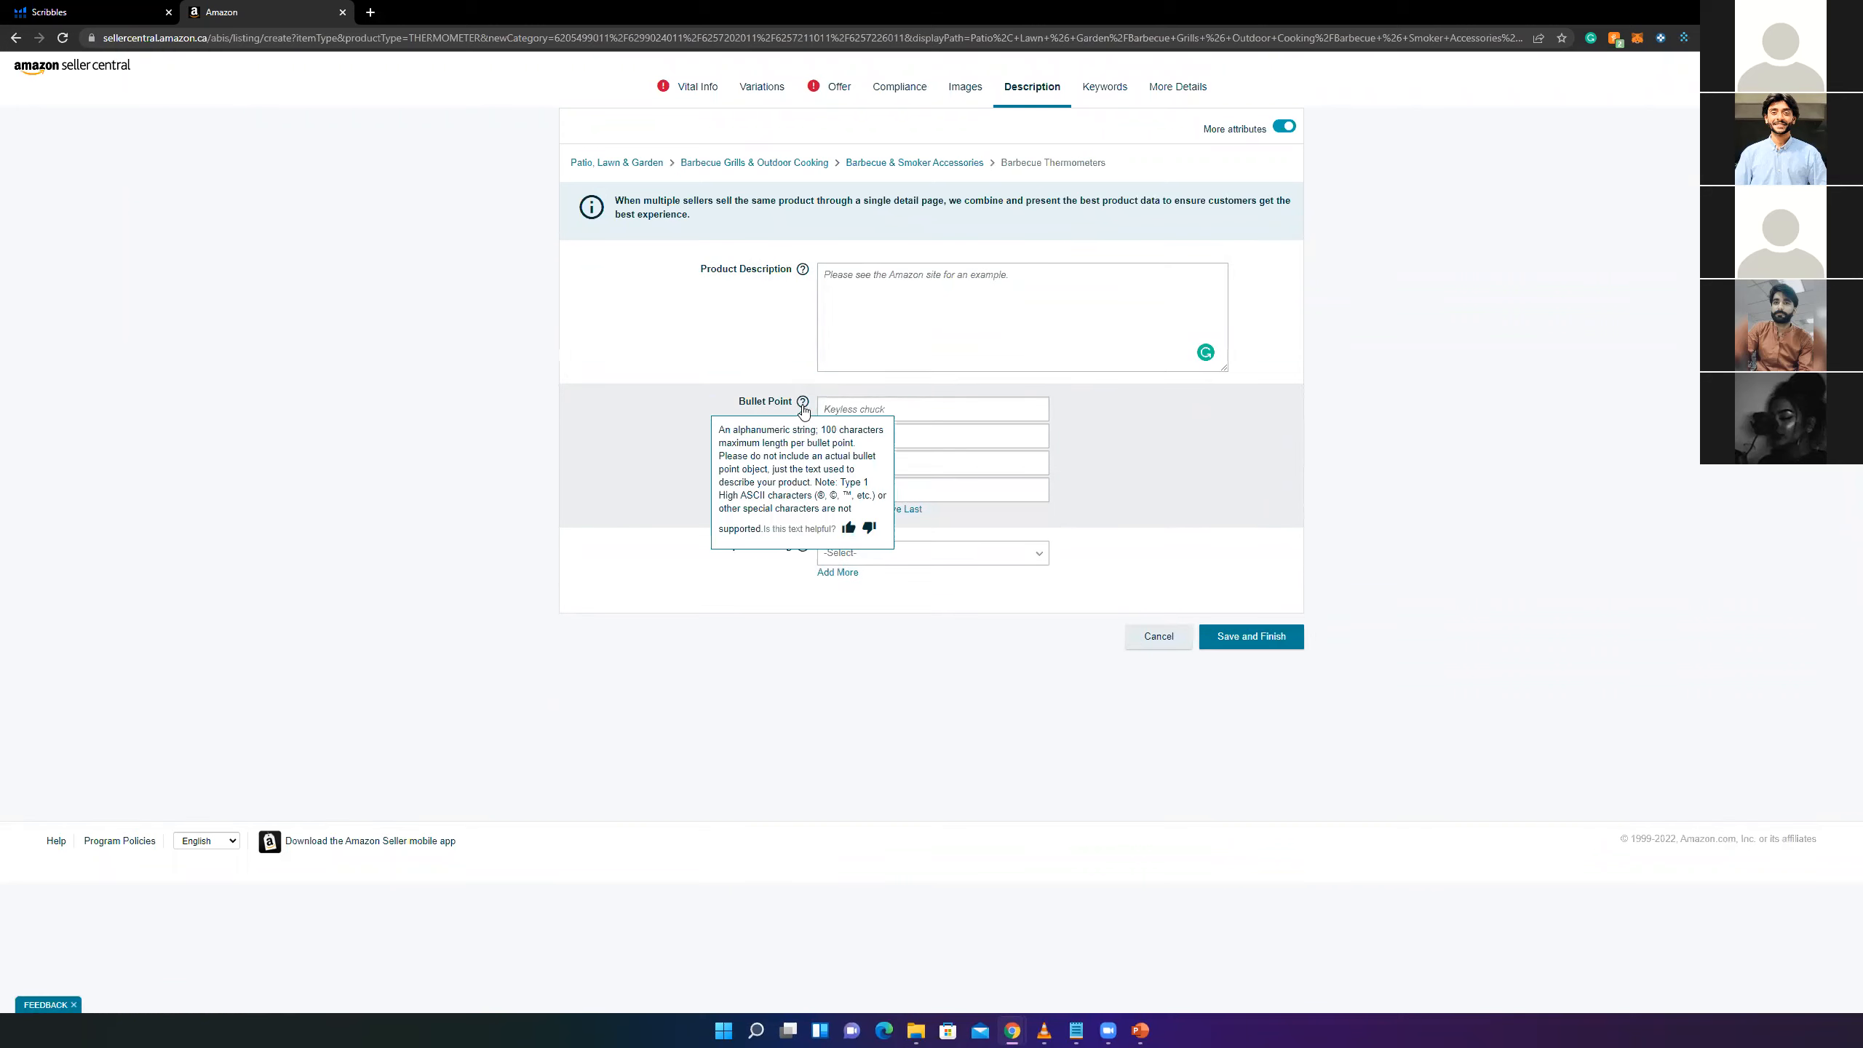
drag(820, 430, 866, 450)
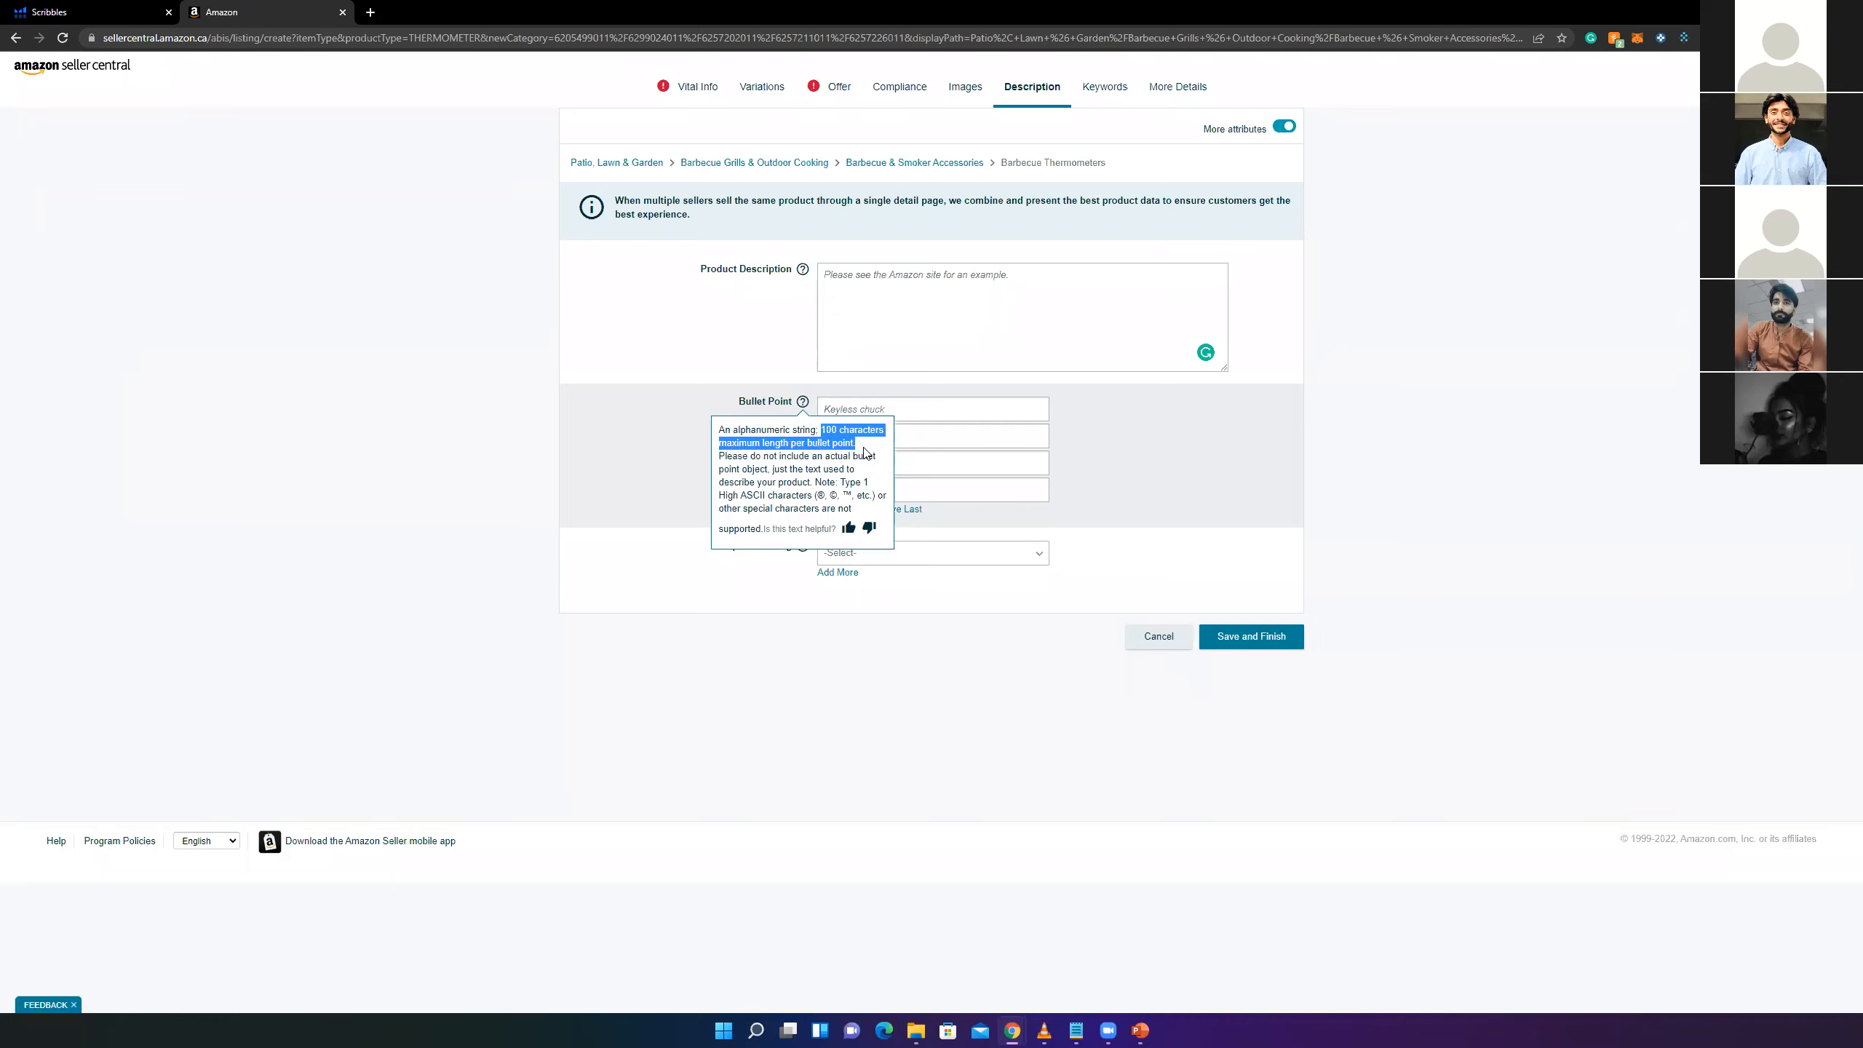
click(836, 428)
double_click(829, 429)
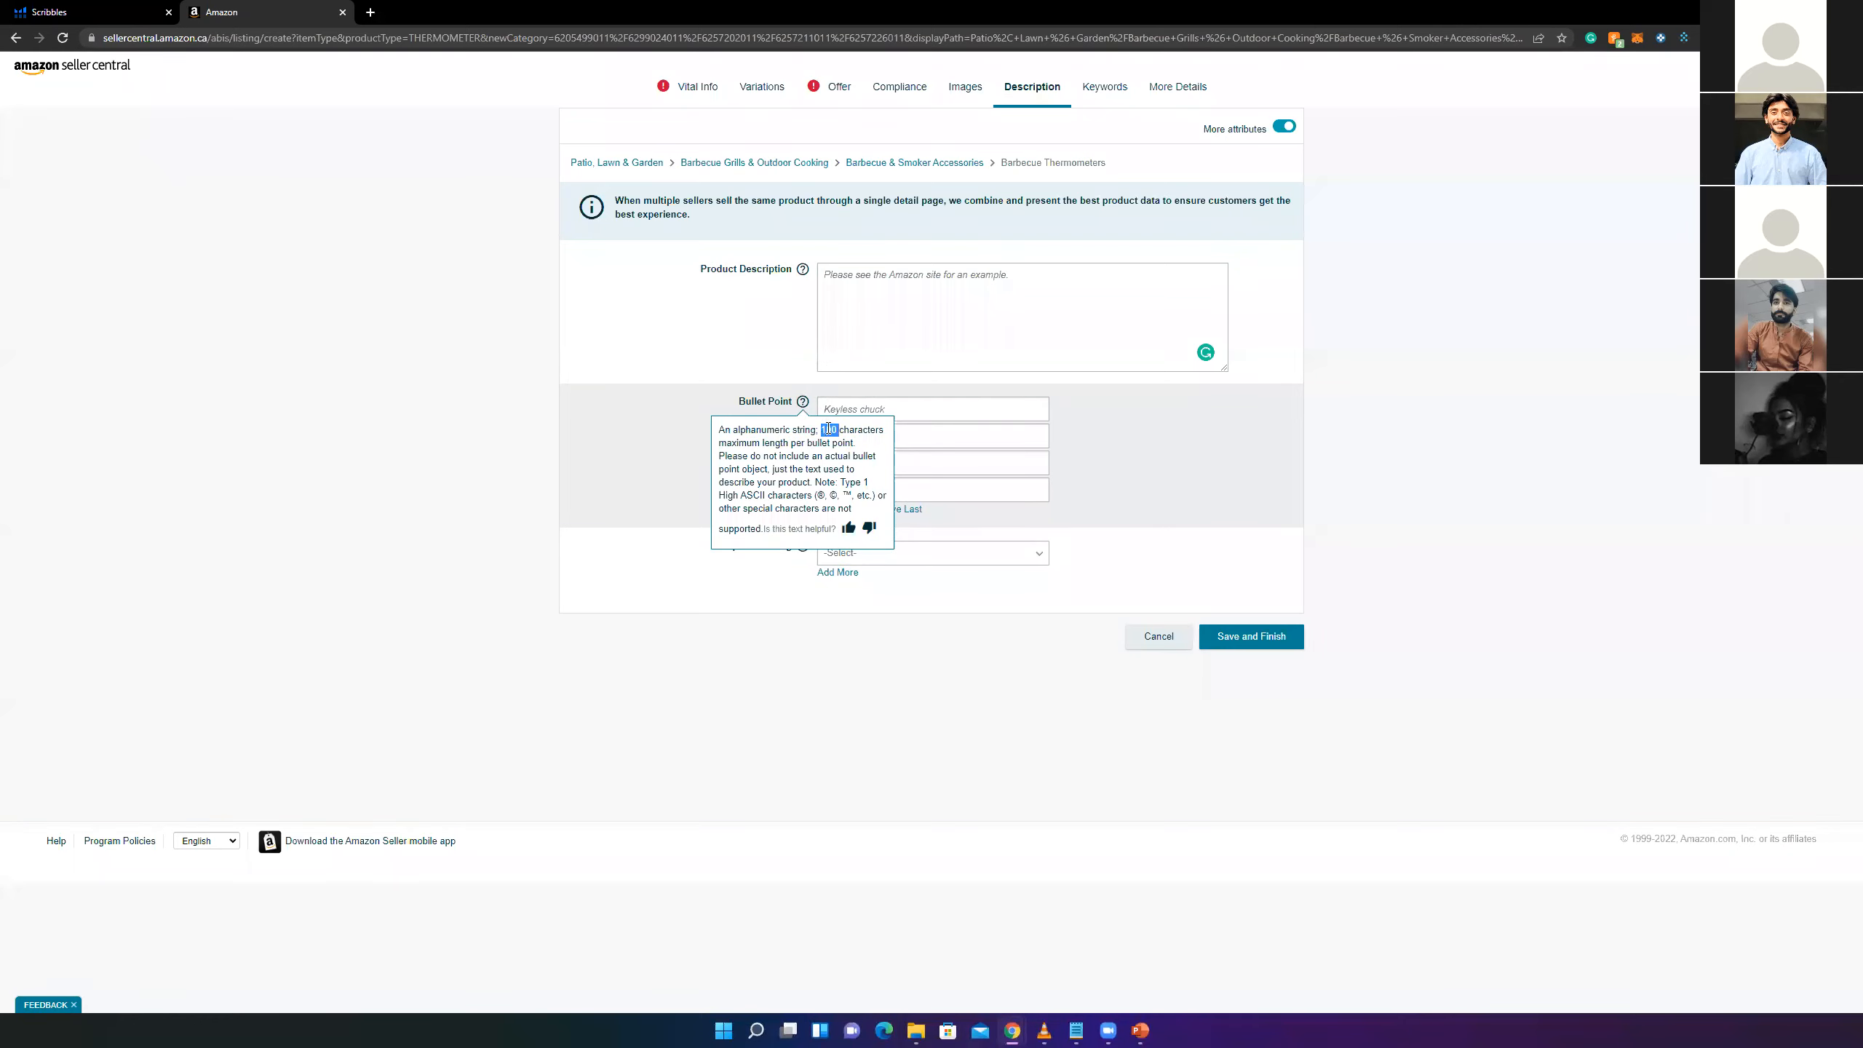
click(949, 409)
key(Tab)
key(Tab)
key(Tab)
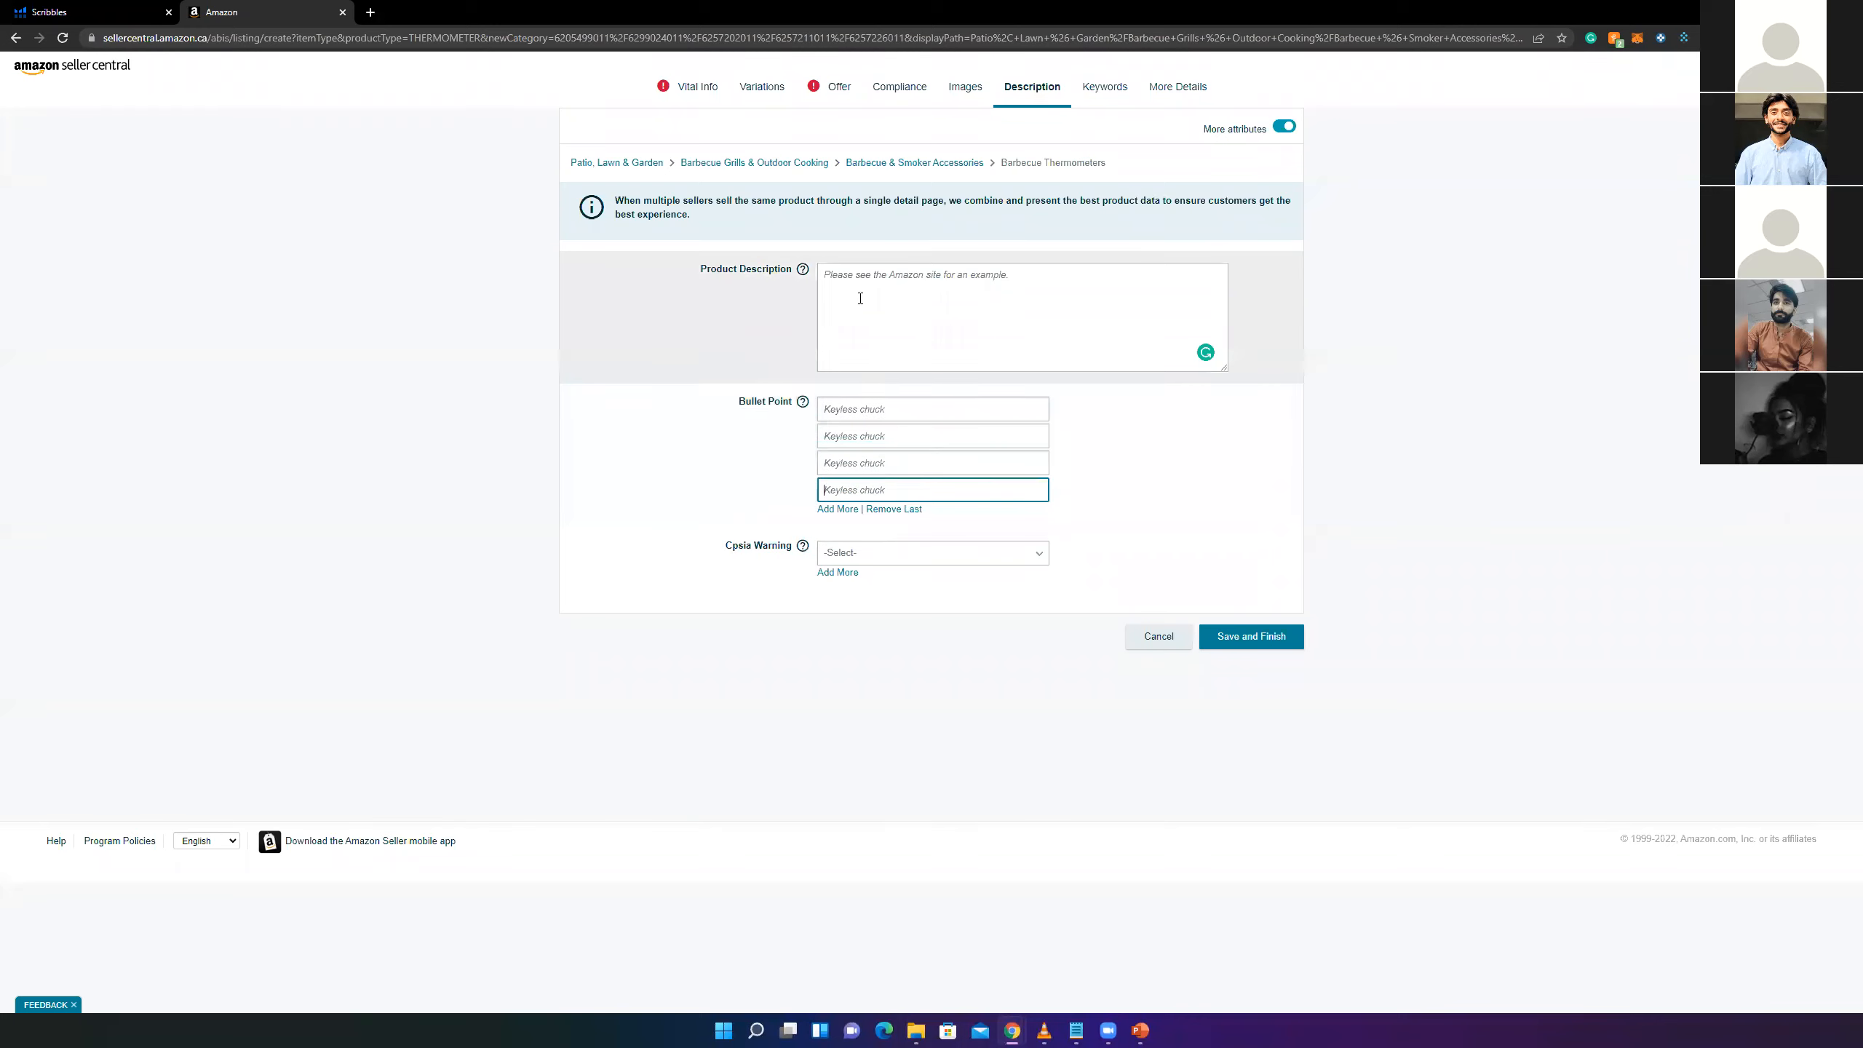
- Examine the Product Description field and its help text for the maximum length and character restrictions
double_click(804, 297)
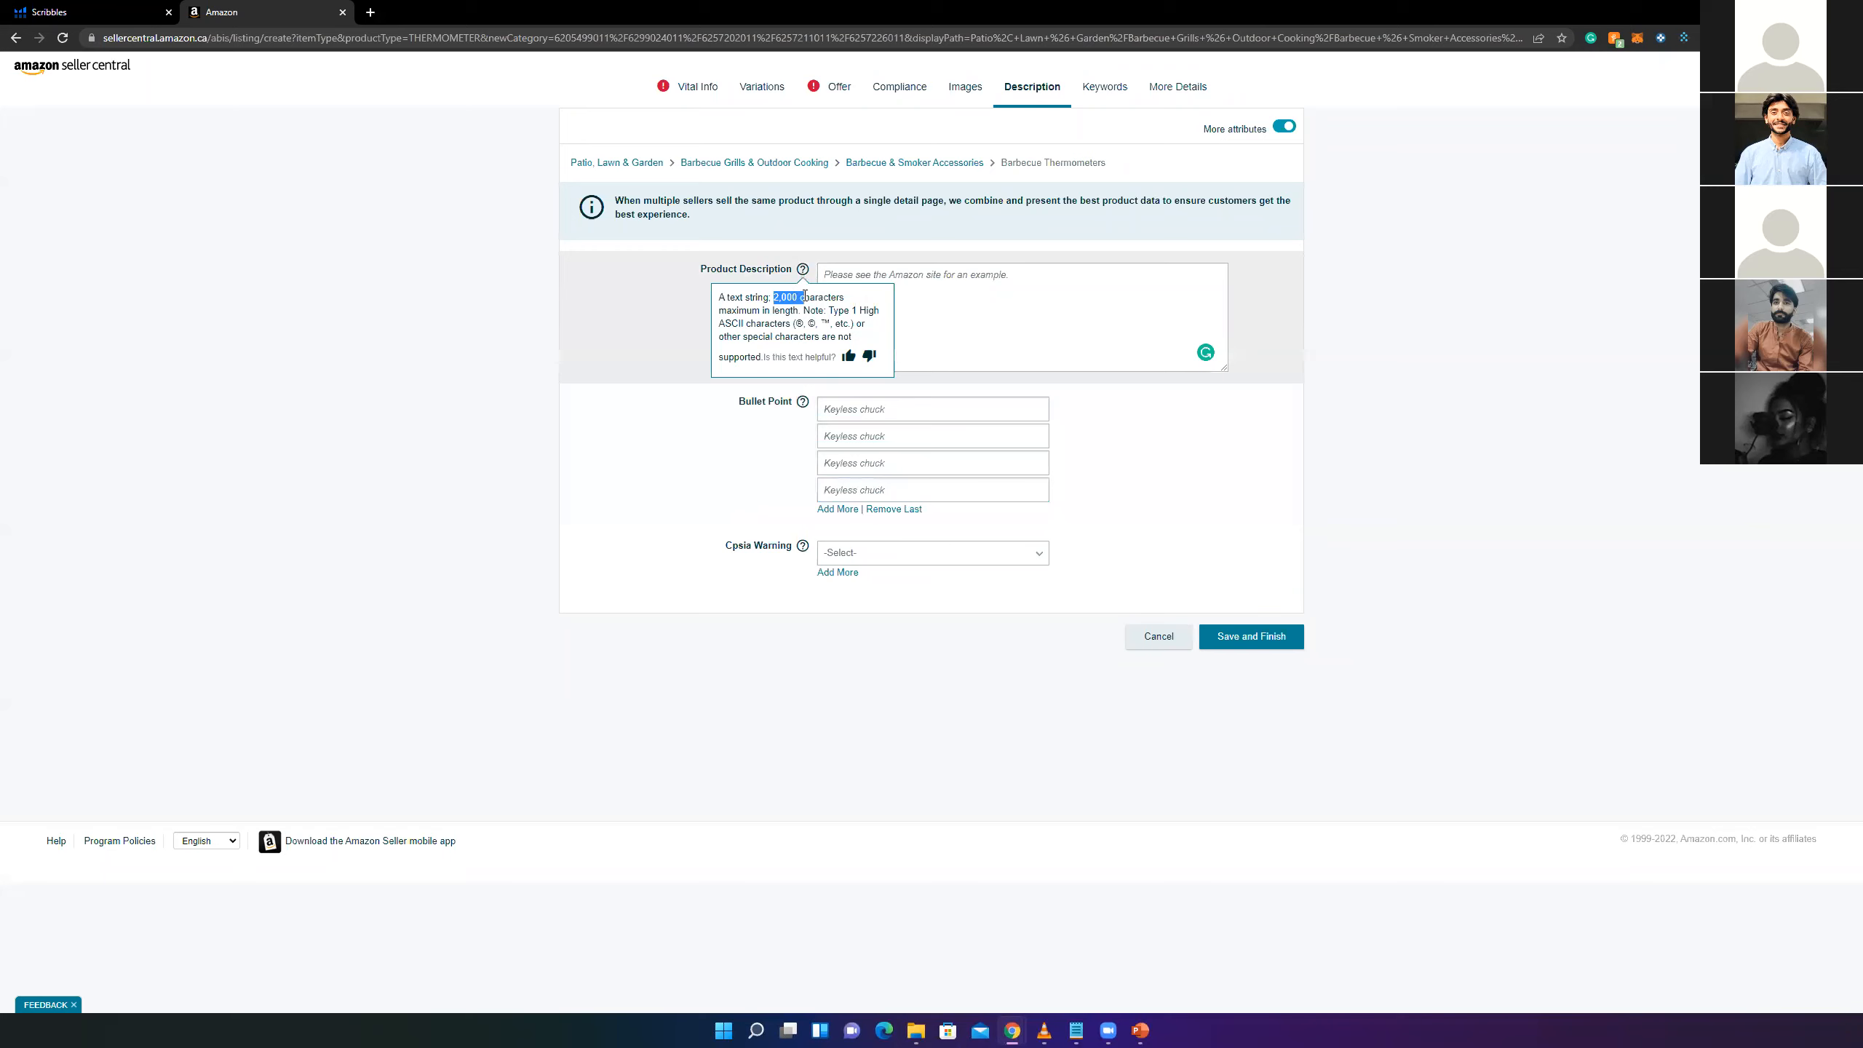
click(893, 277)
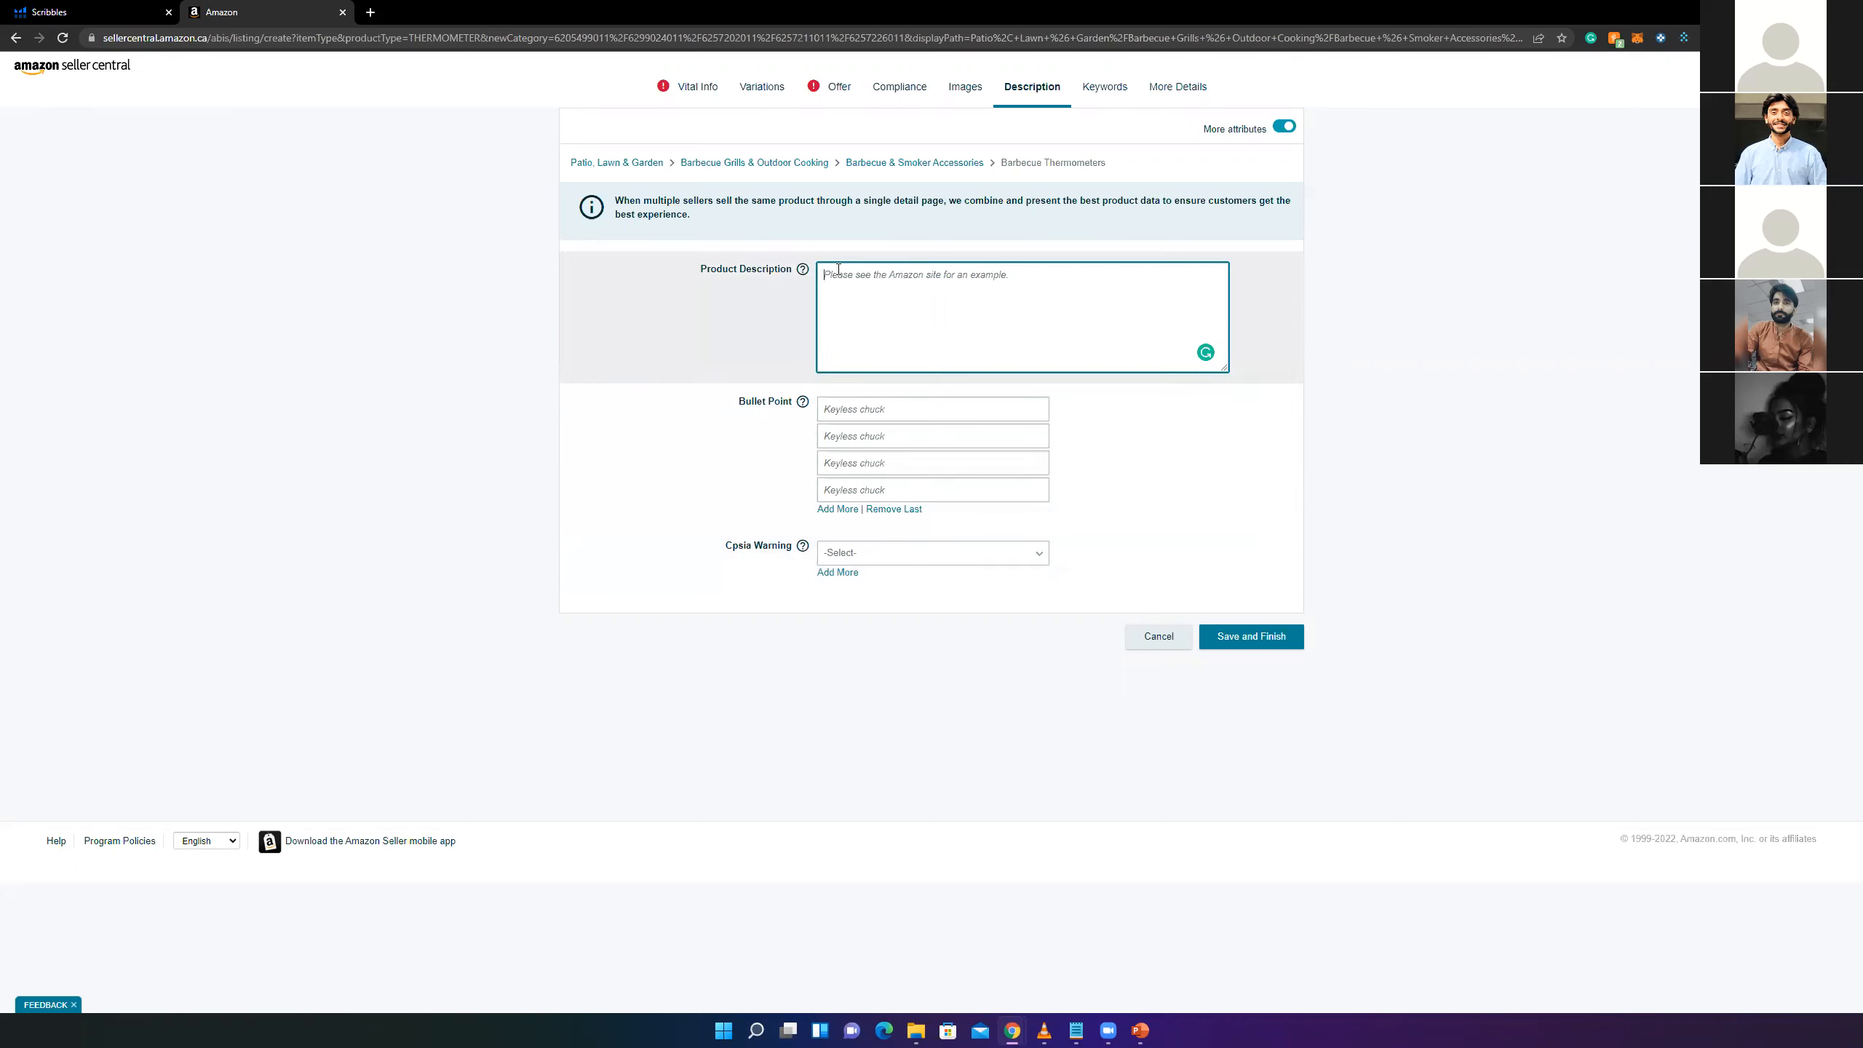
double_click(774, 270)
click(780, 281)
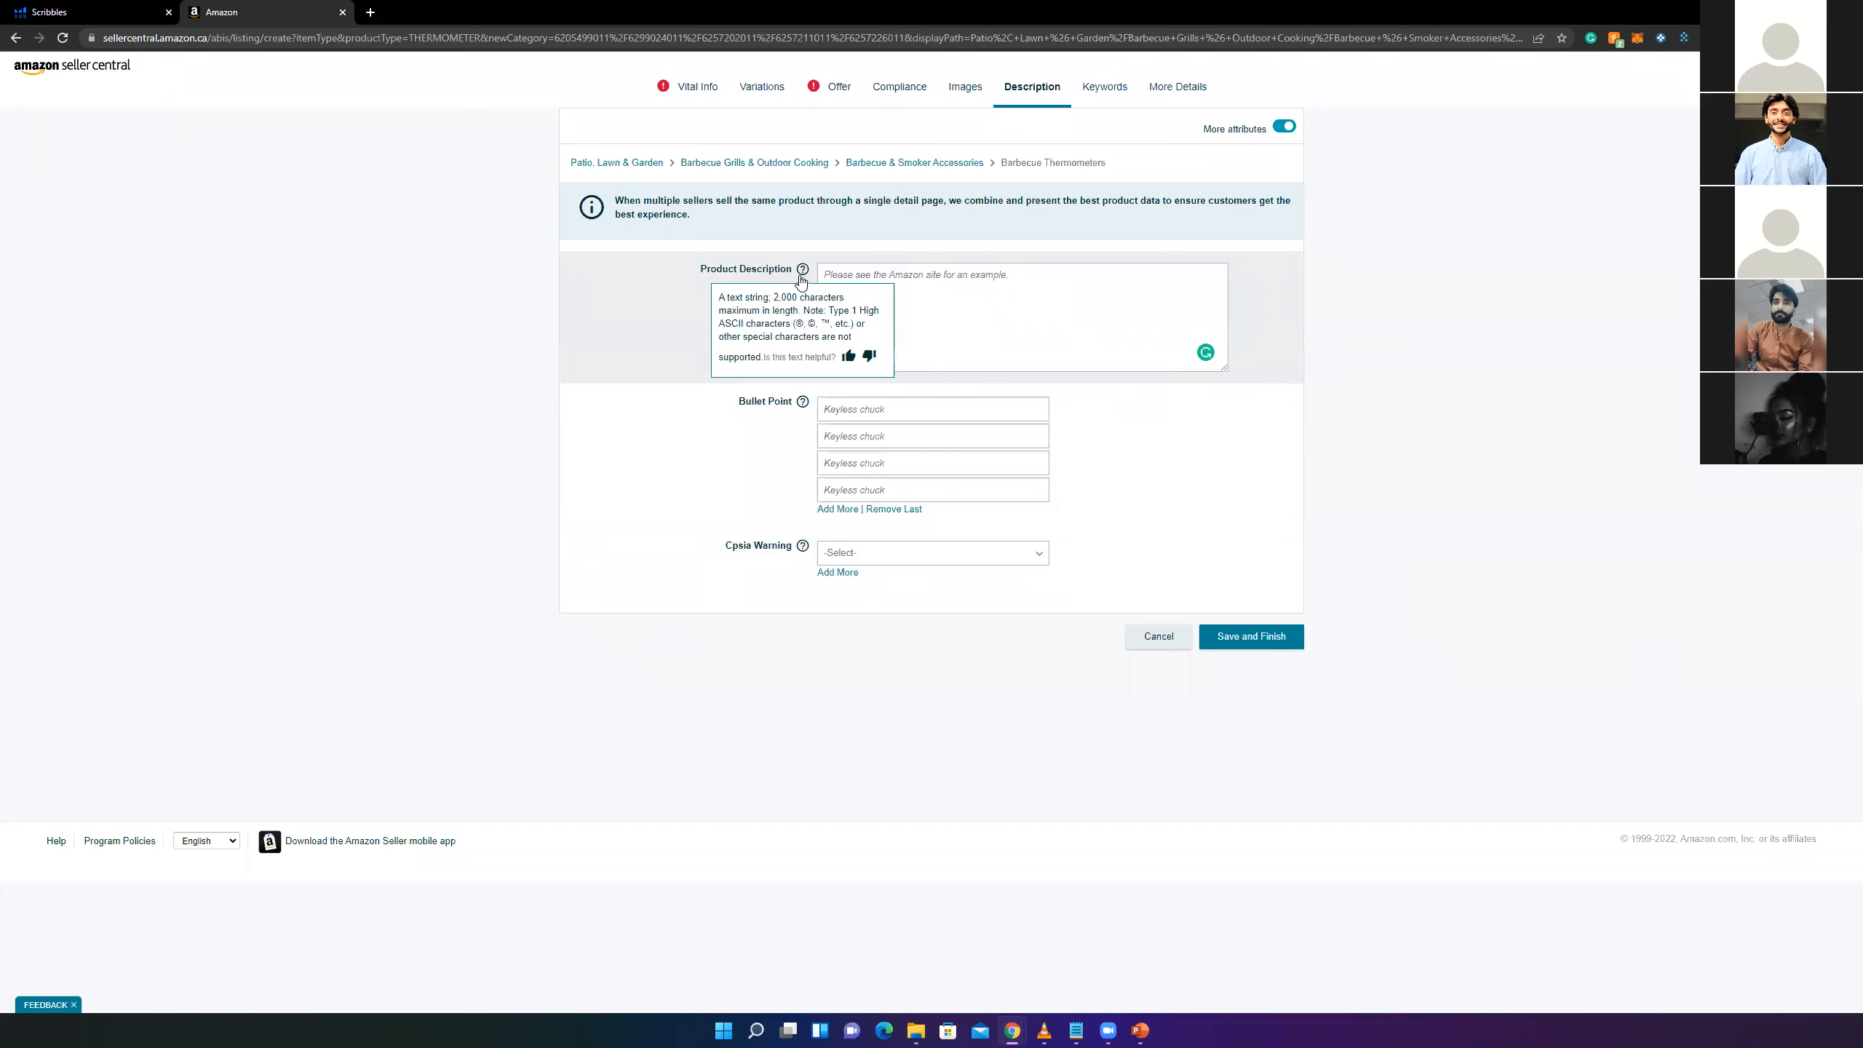
double_click(742, 267)
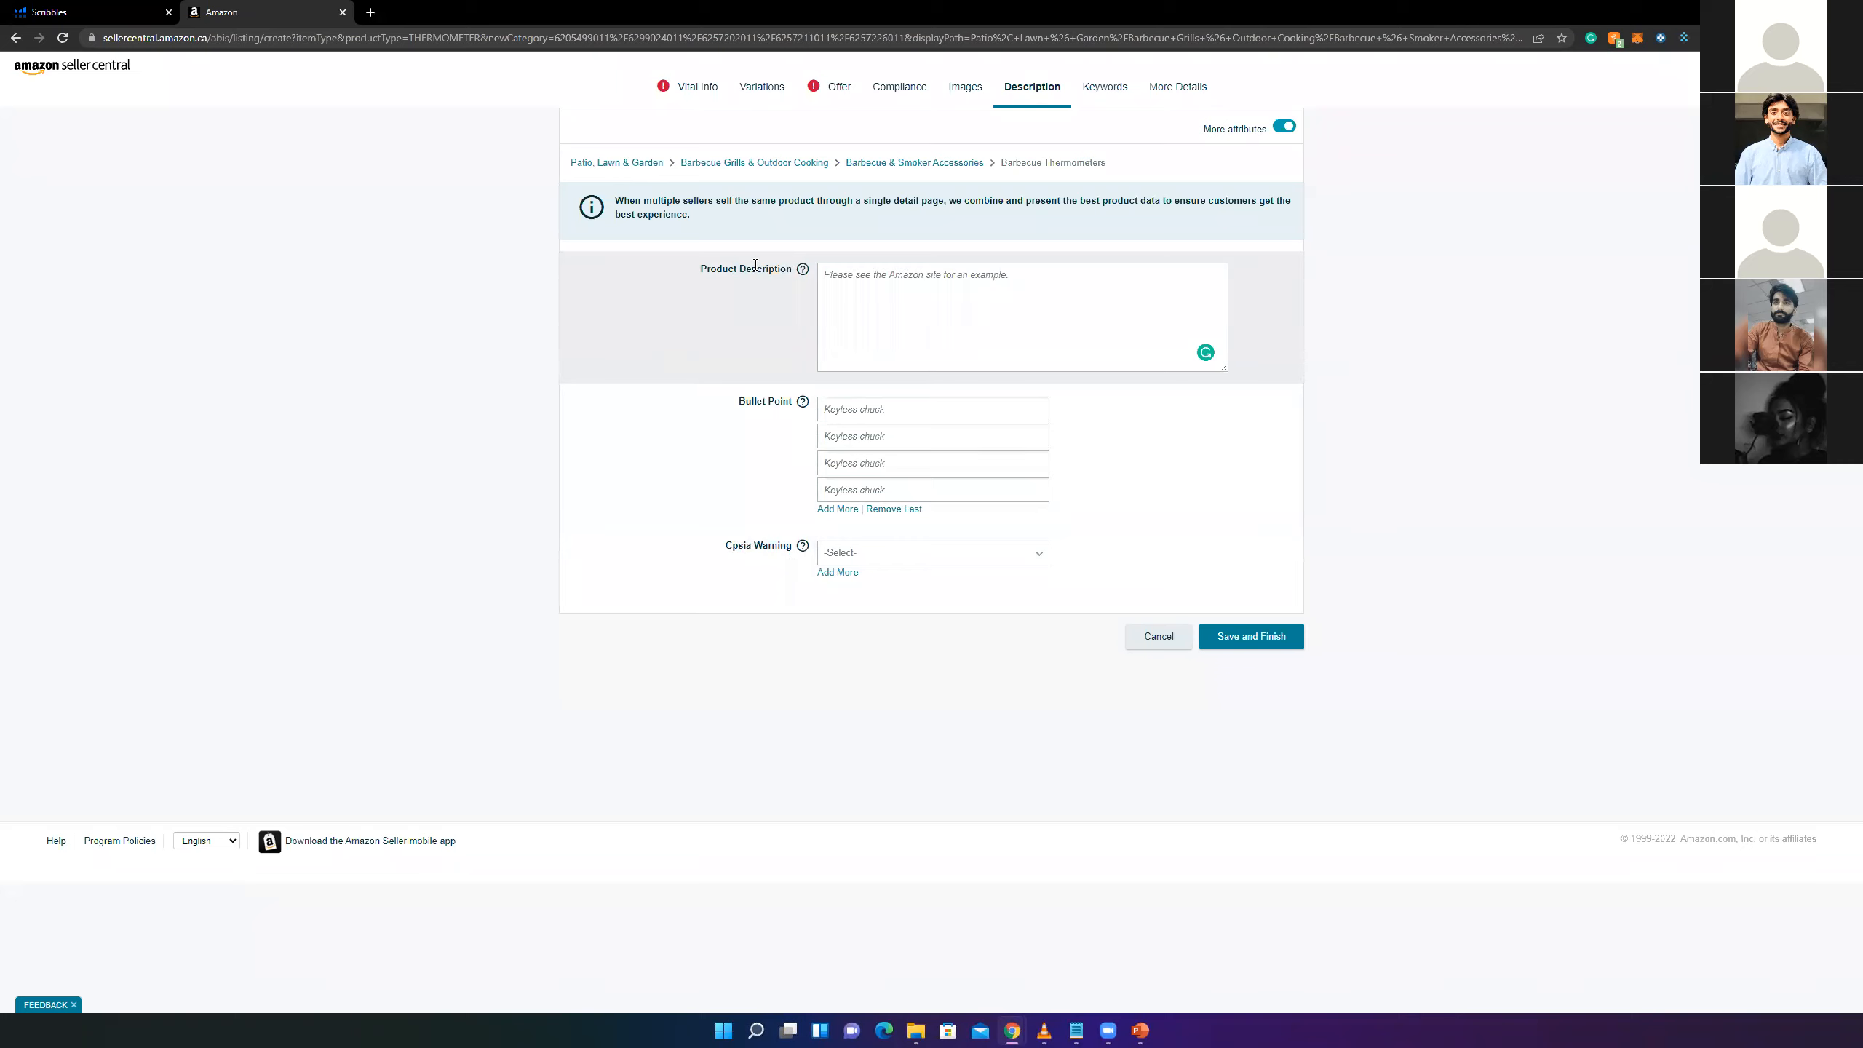
double_click(749, 267)
click(713, 281)
drag(706, 269, 734, 264)
click(733, 266)
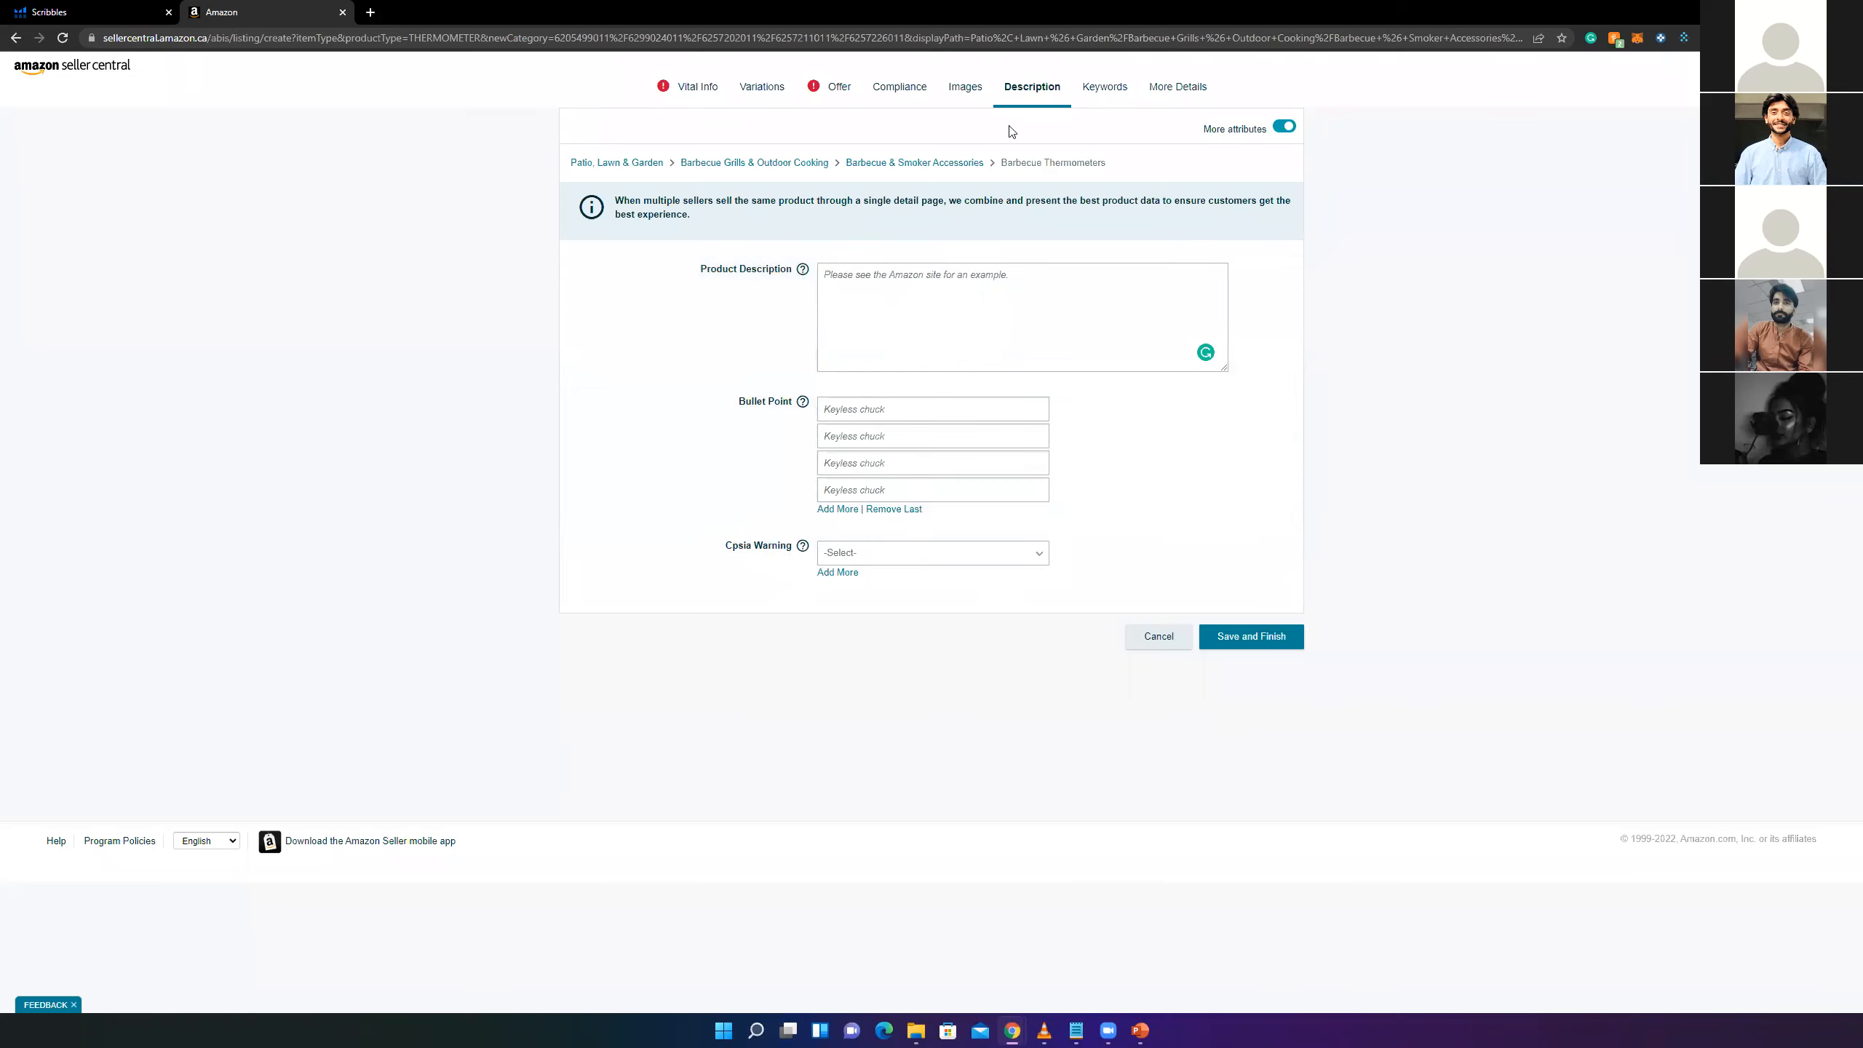
- Open the listing's Images section to view the product image upload slots
click(989, 92)
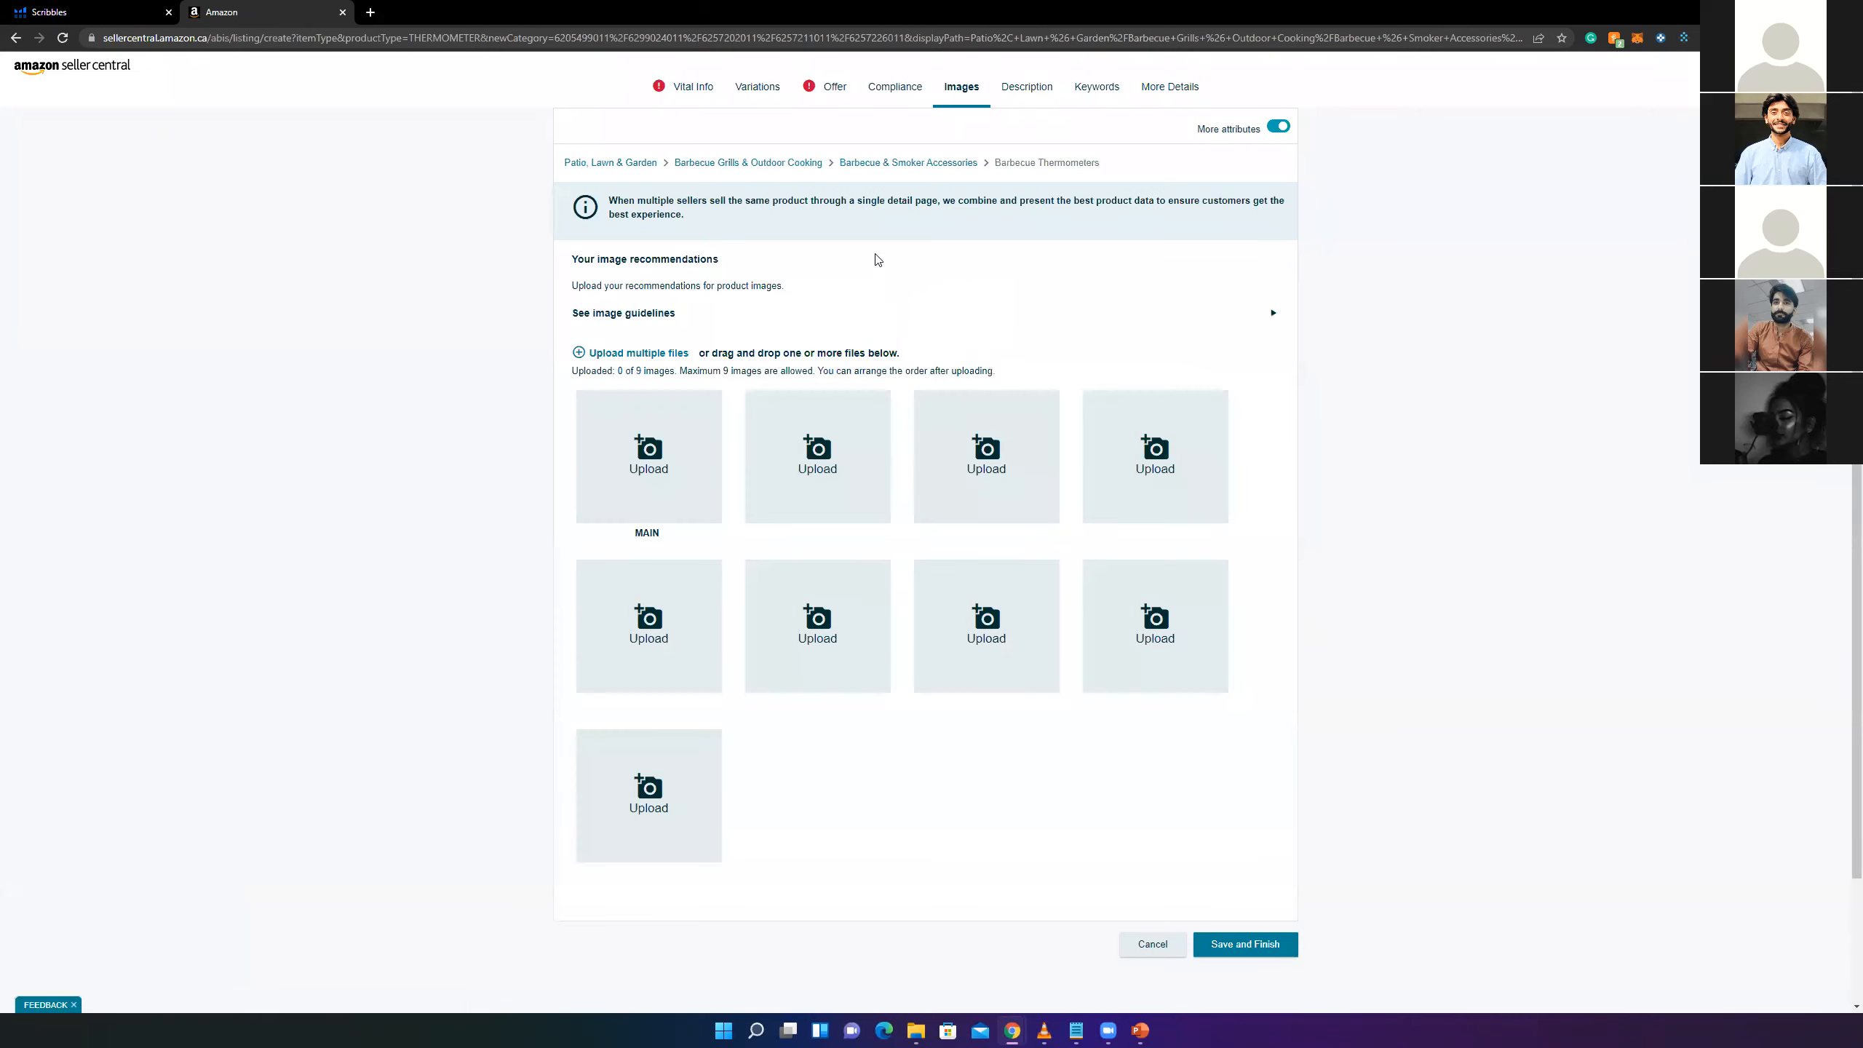
- Open the listing's Keywords section and go to the Search Terms field
click(1031, 89)
click(1115, 96)
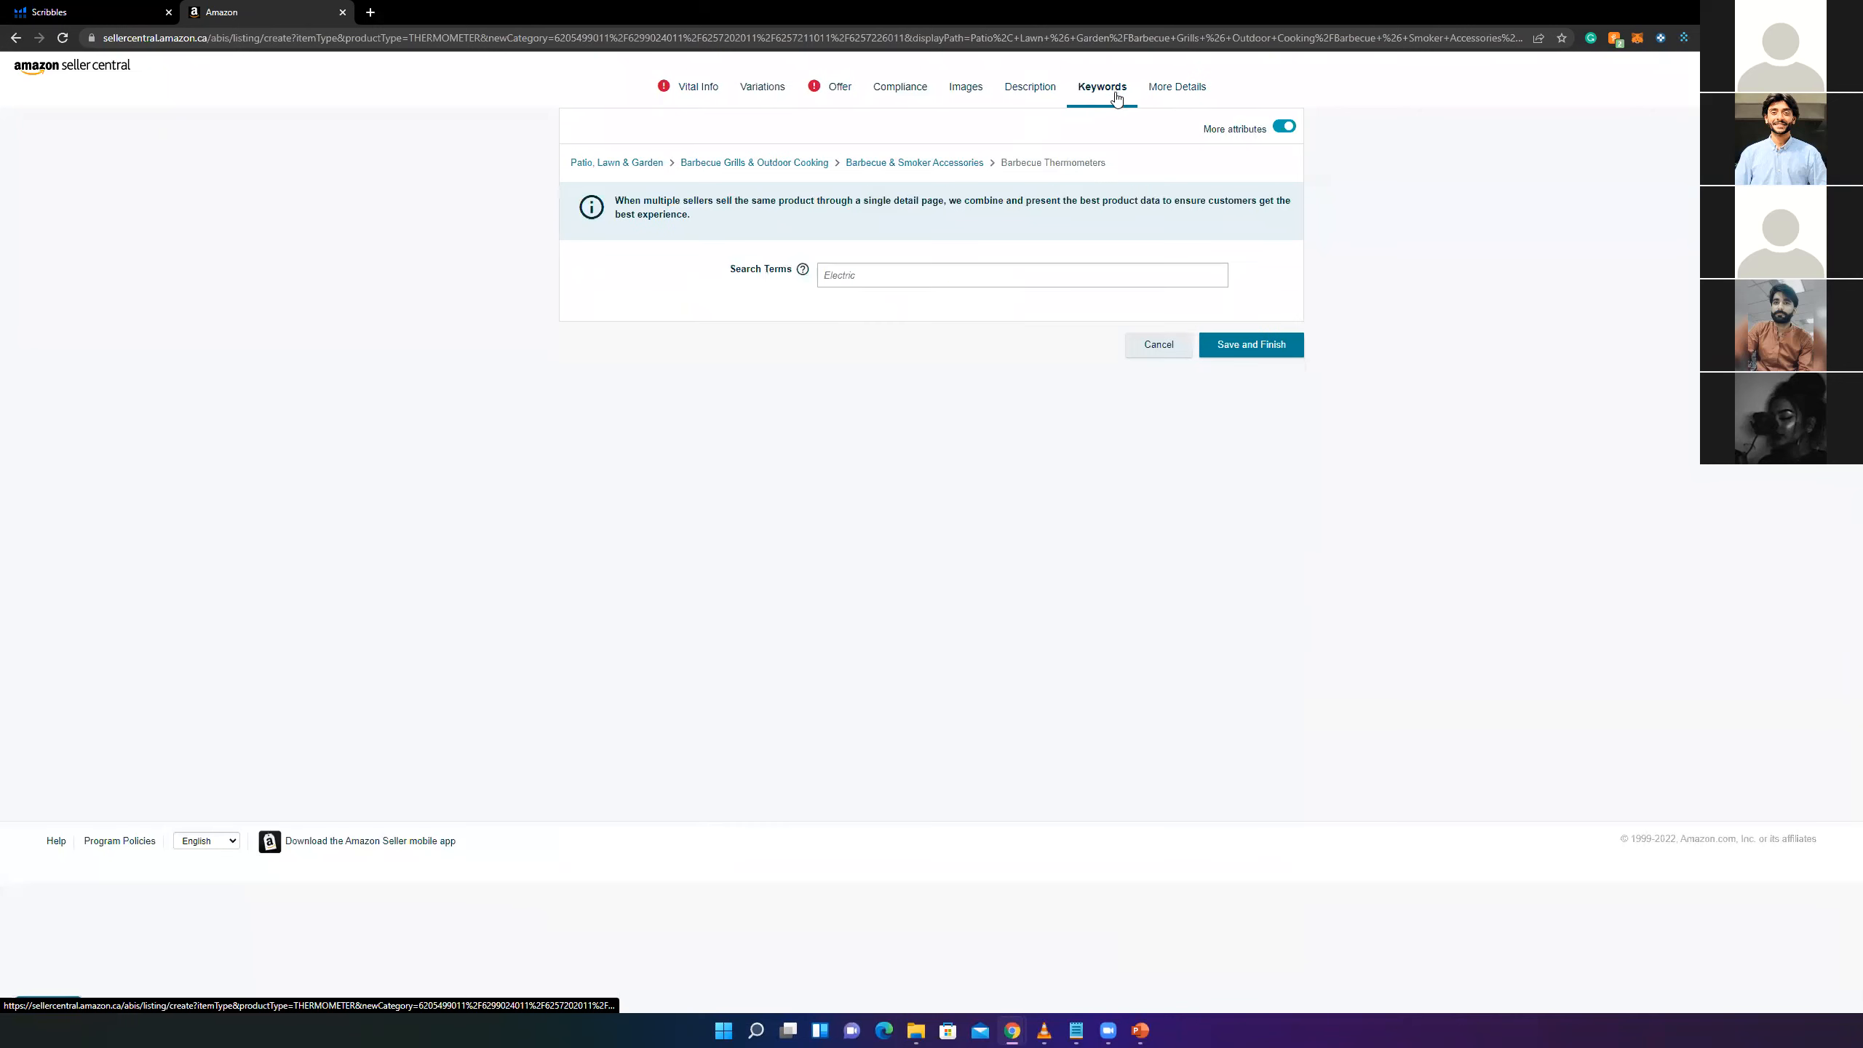
click(858, 269)
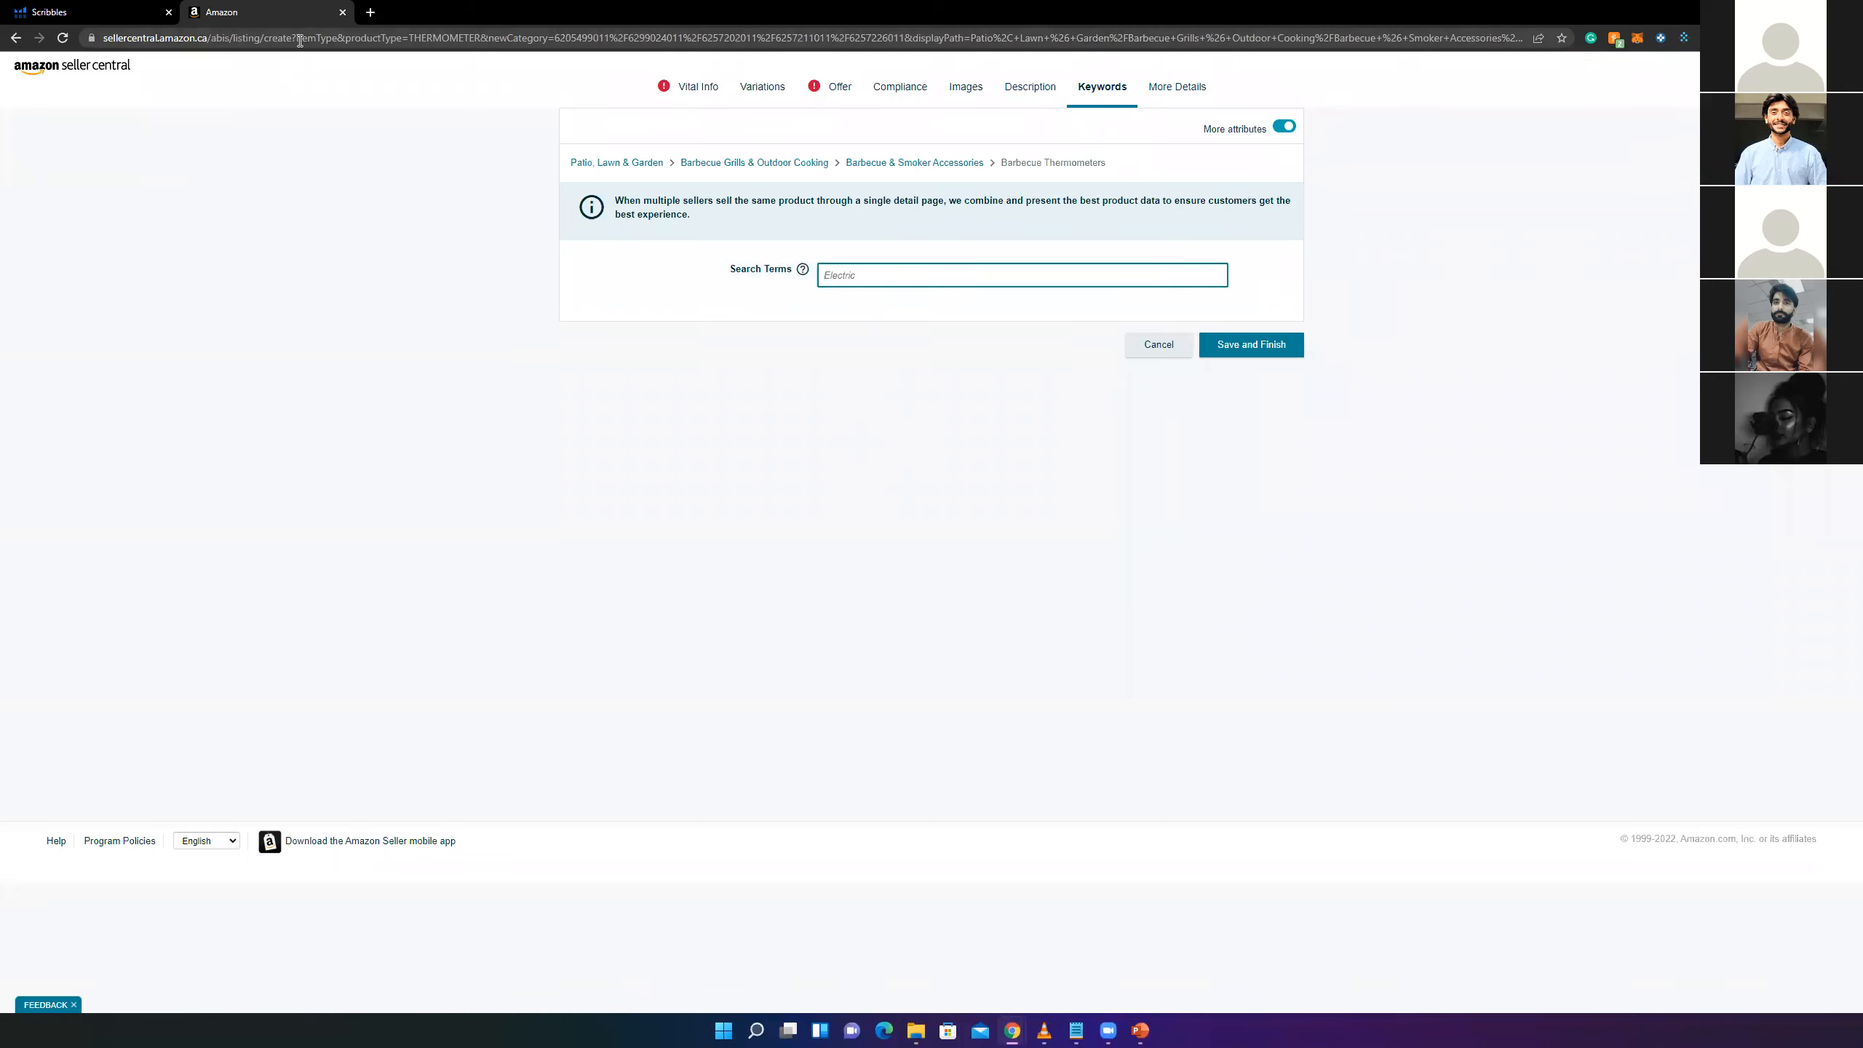
- Switch to Helium 10 Scribbles and review its phrases box and its title, bullet point, description and search terms fields
click(176, 18)
click(167, 410)
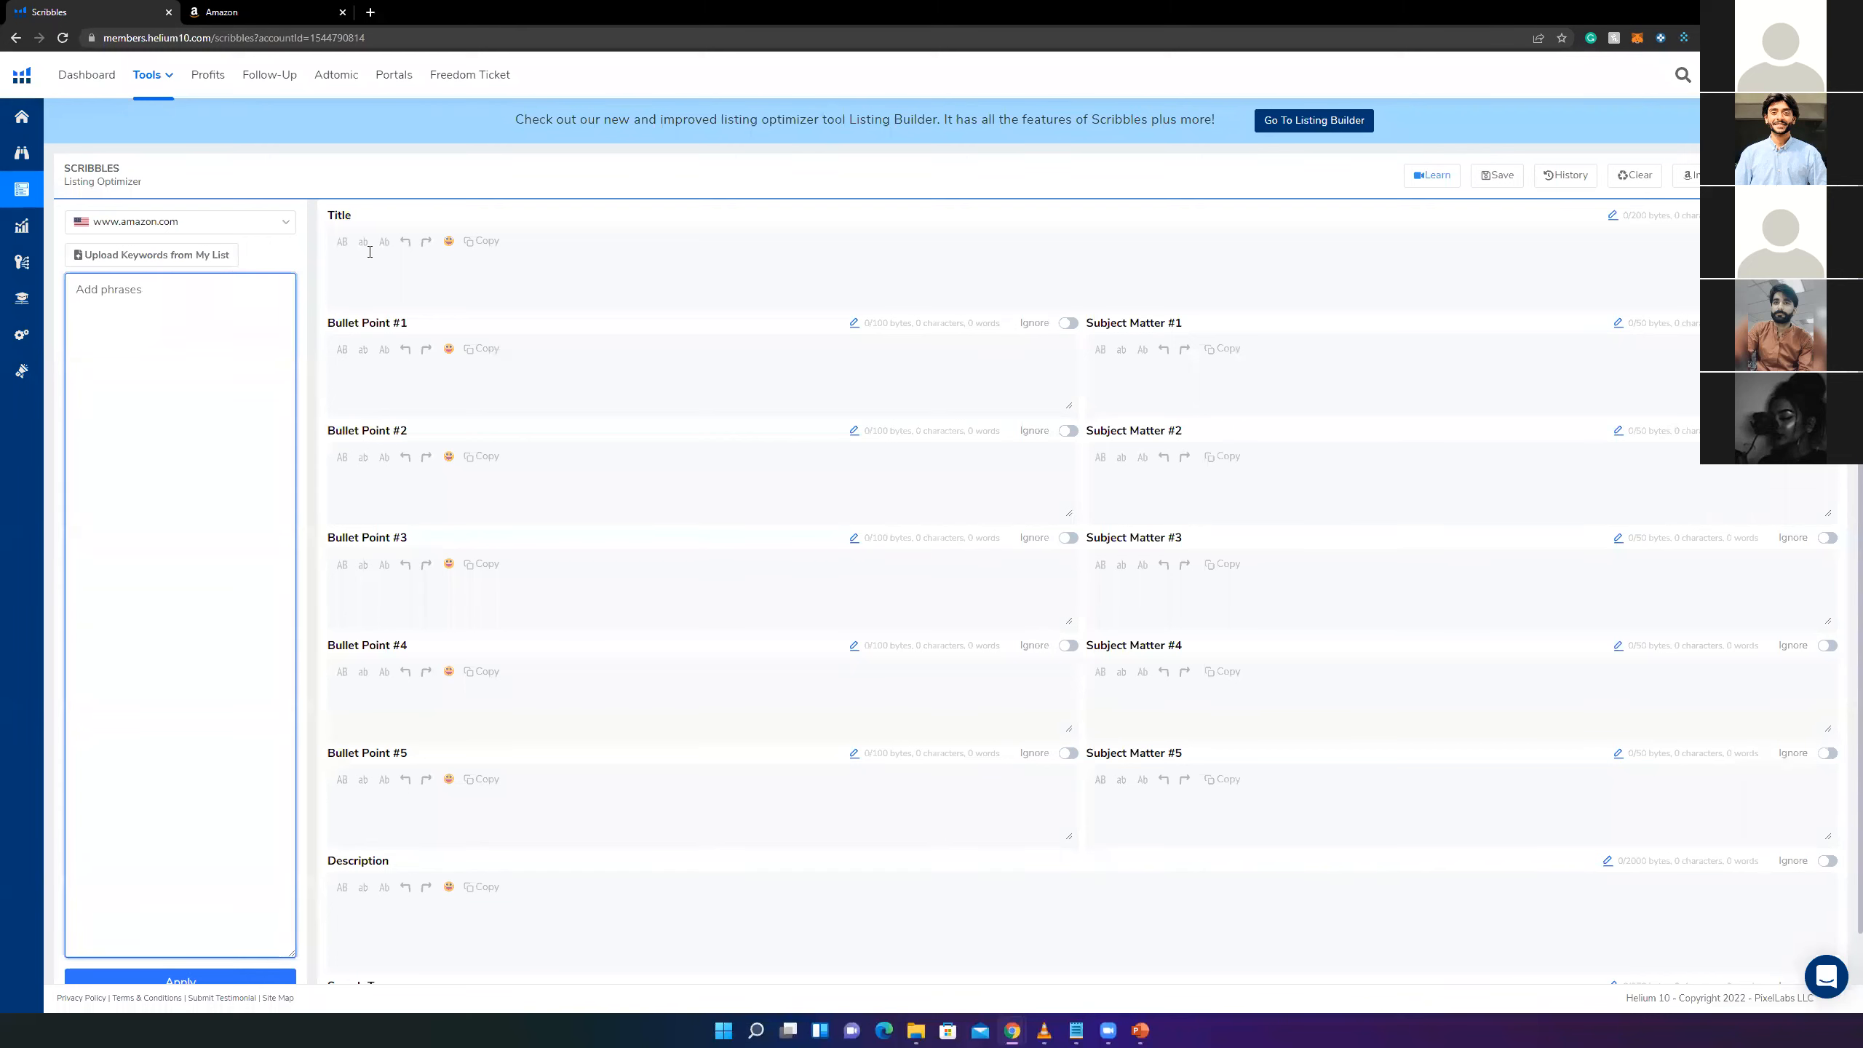
scroll(736, 826, down, 2)
click(646, 819)
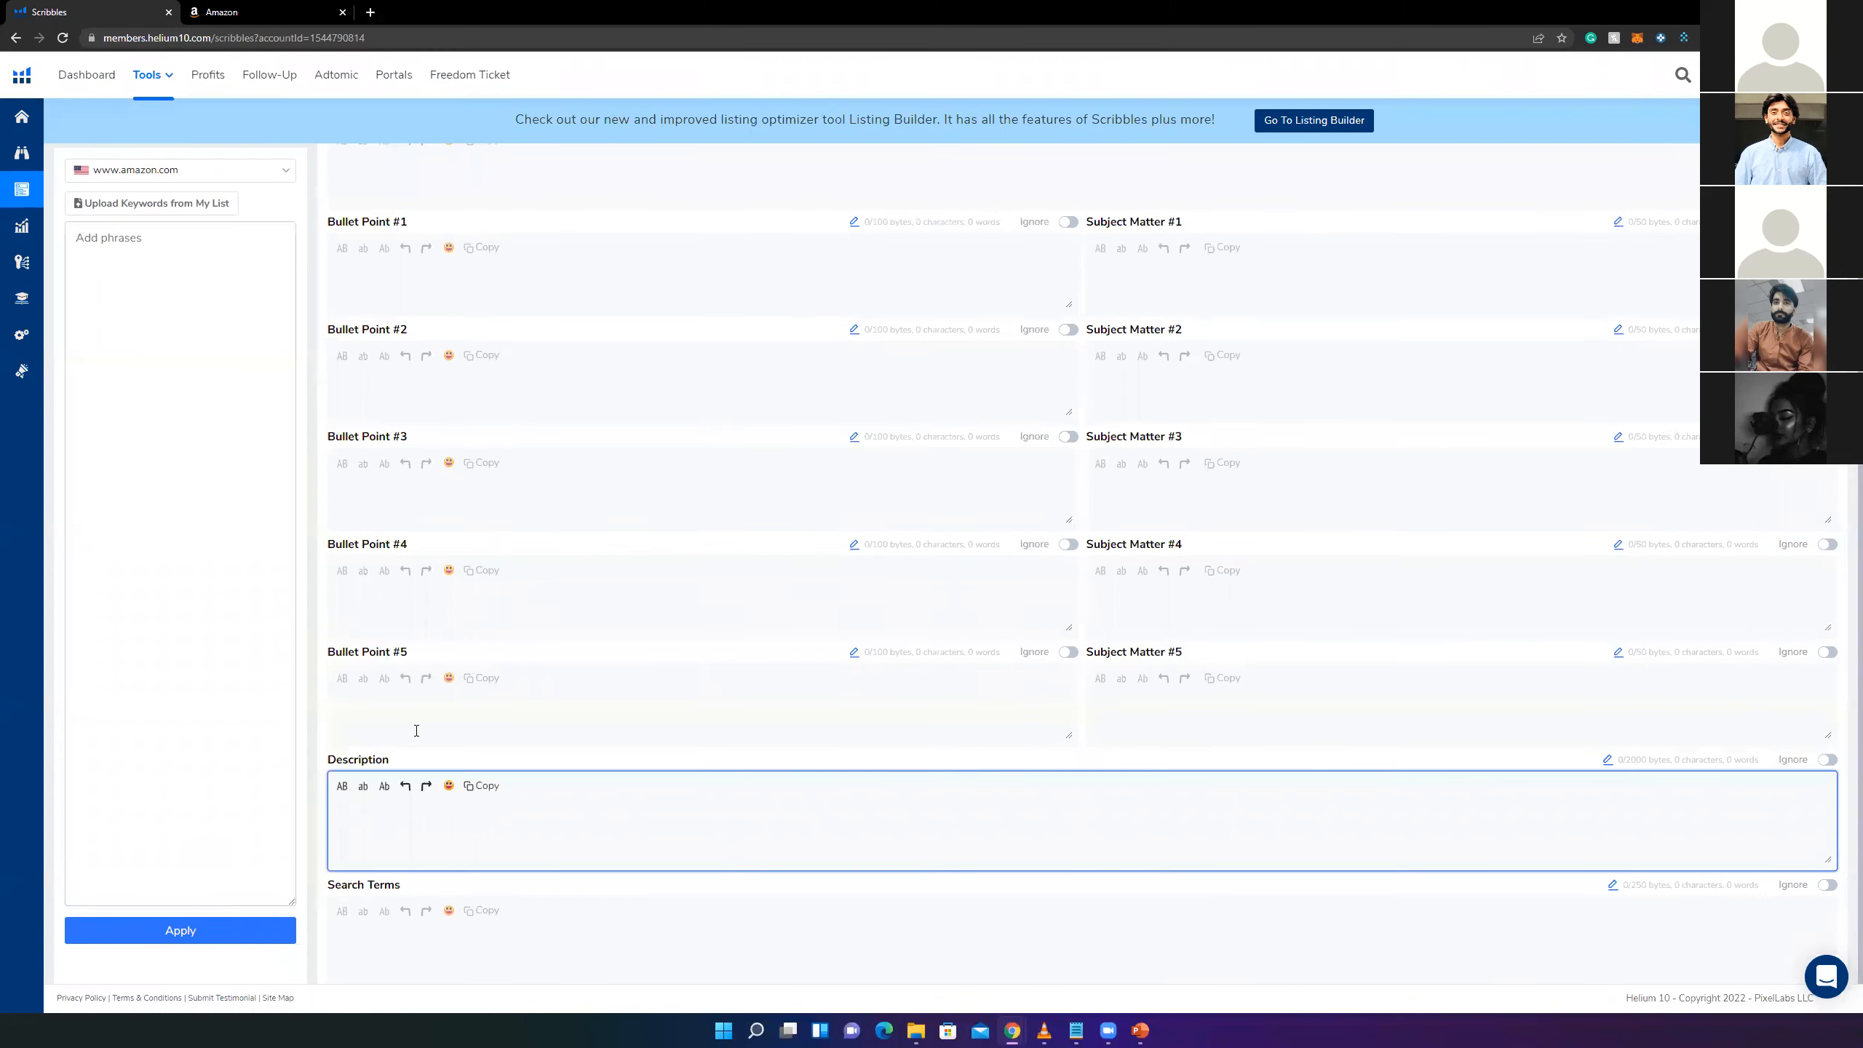
click(106, 269)
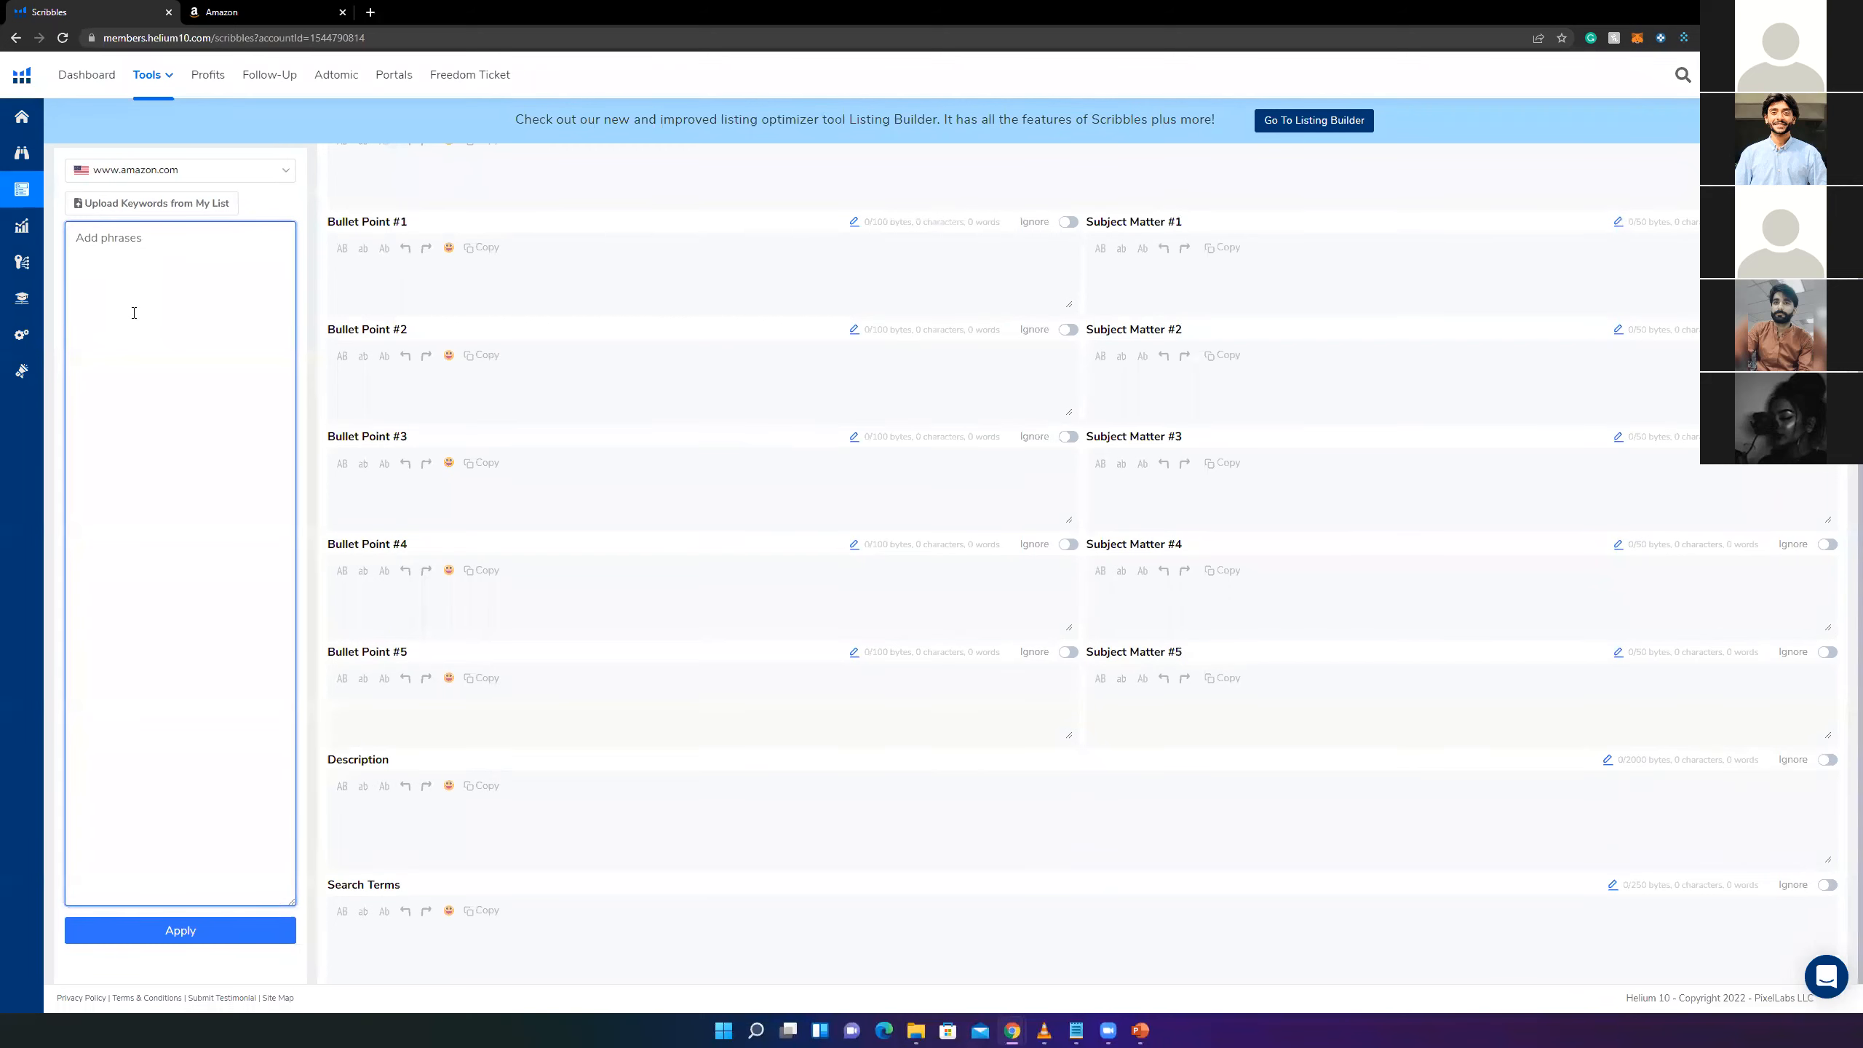
click(561, 957)
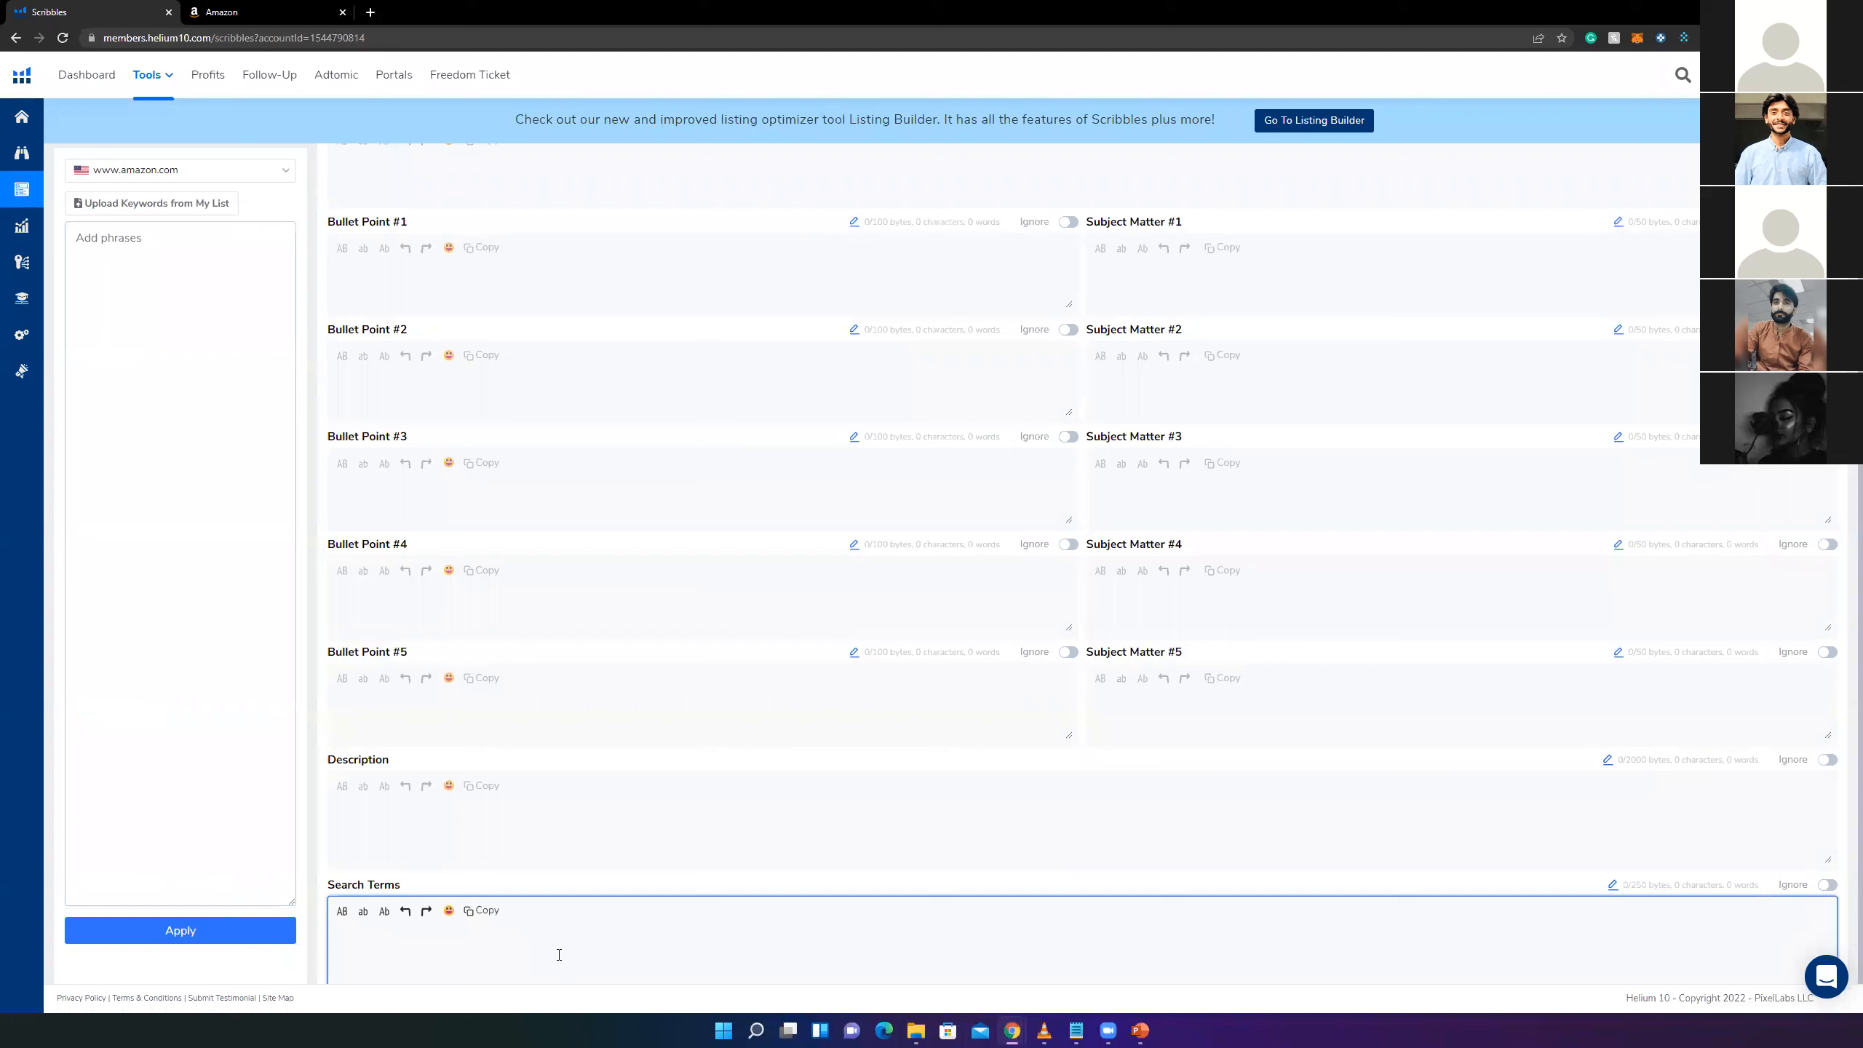
- Return to Amazon Seller Central and leave the listing form for the home page
click(205, 10)
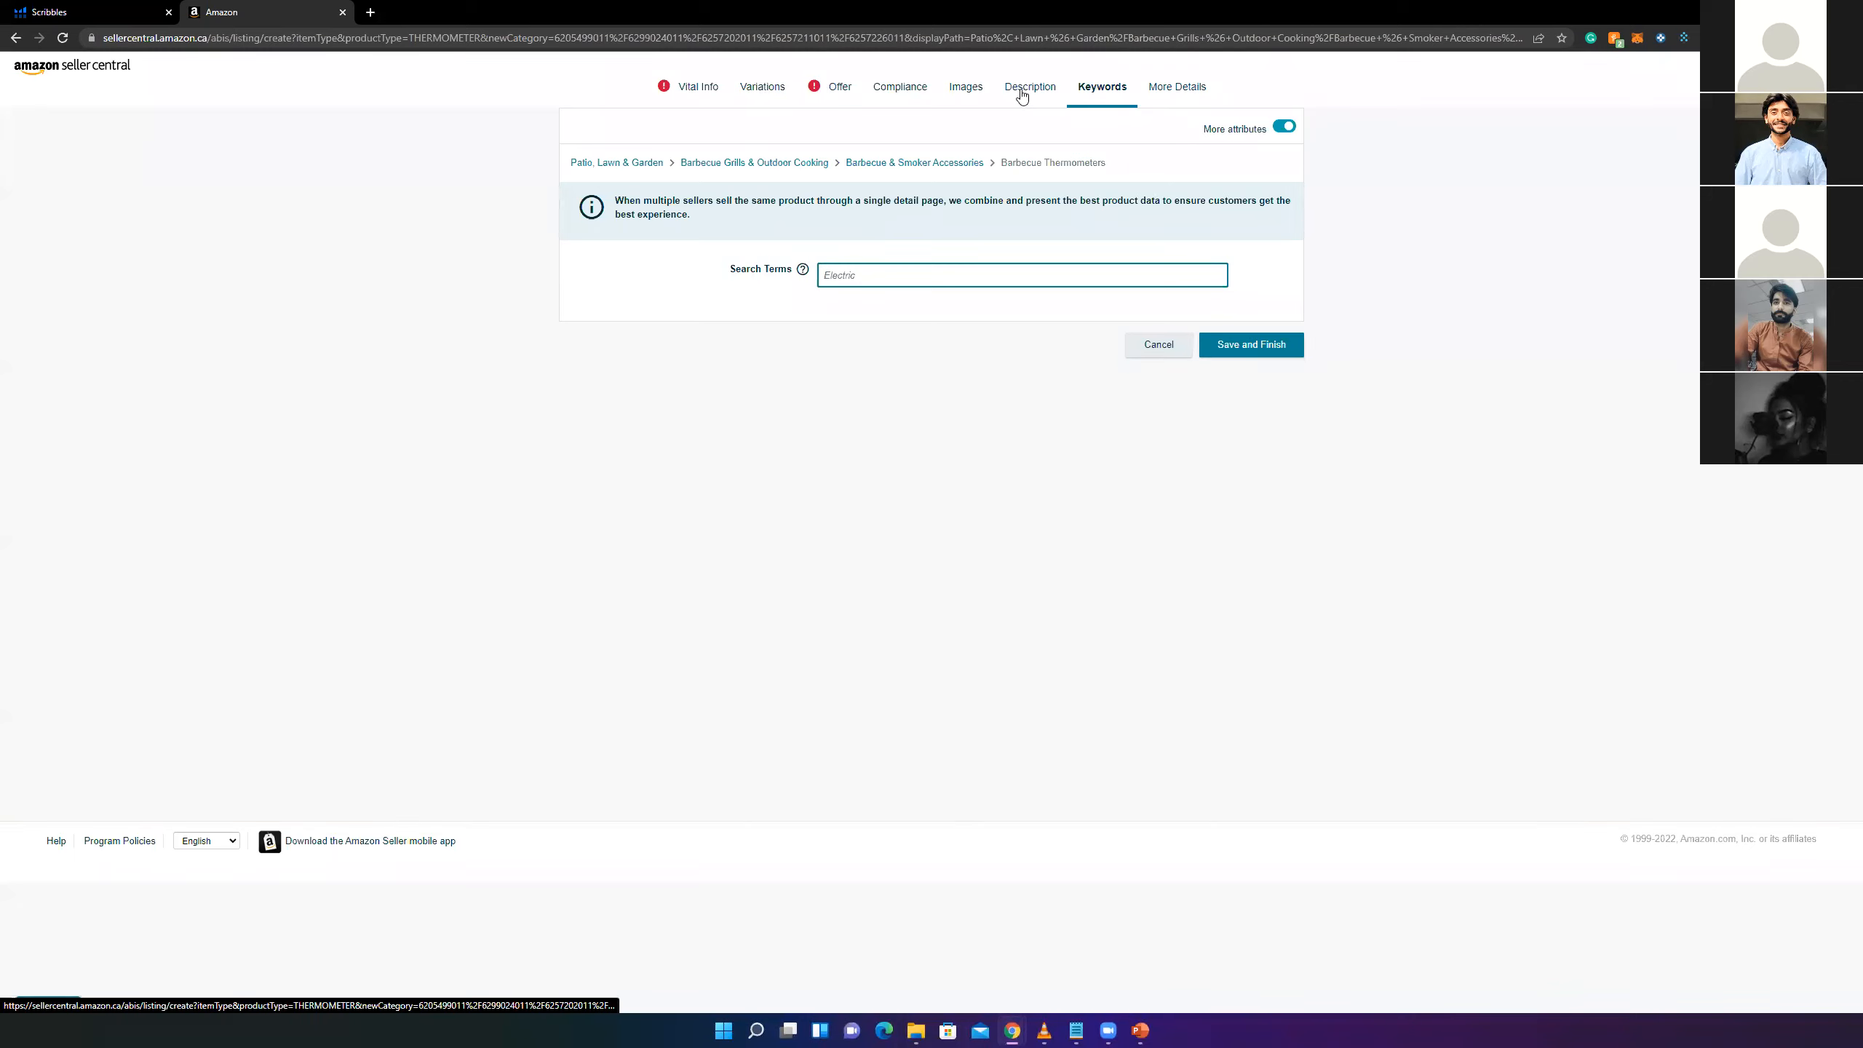
click(62, 72)
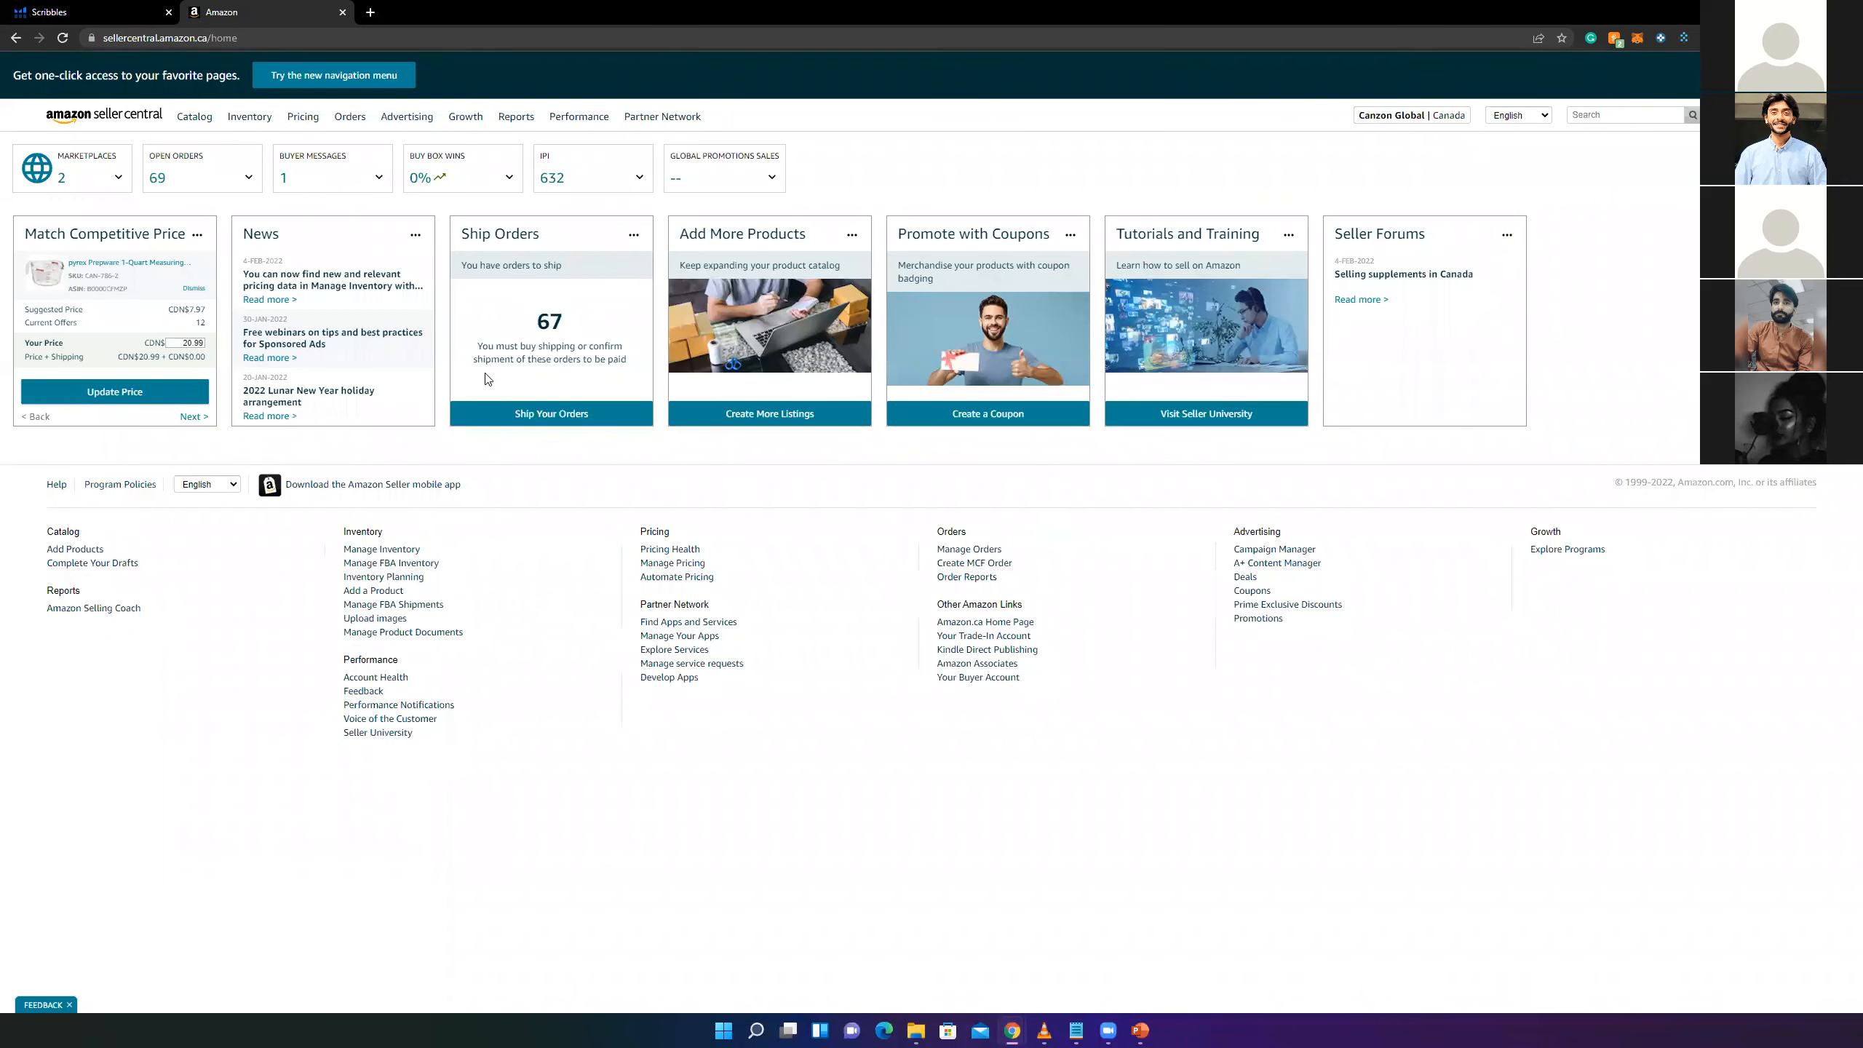
mouse_move(196, 116)
- Switch to the PowerPoint presentation and view the Amazon FBA Shipment Plan Creation slide listing what a shipping plan specifies
key(alt+Tab)
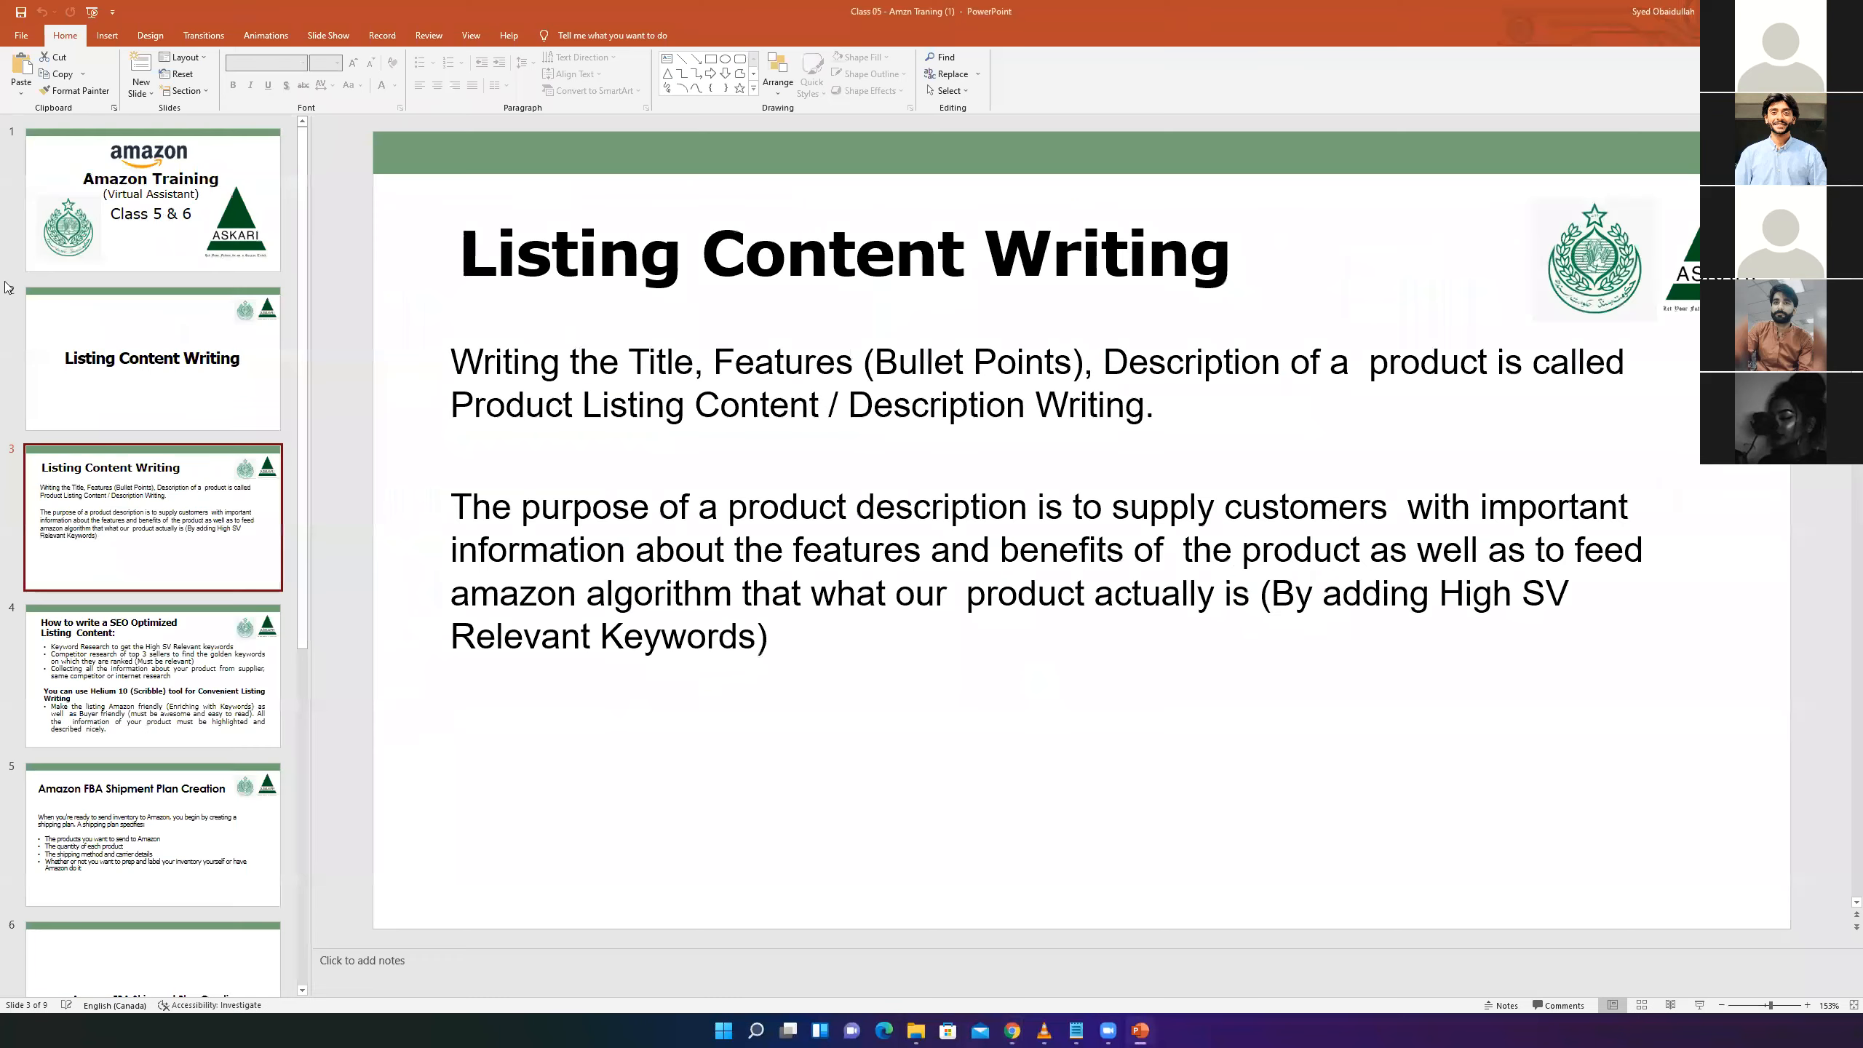
scroll(217, 620, down, 2)
scroll(176, 514, down, 5)
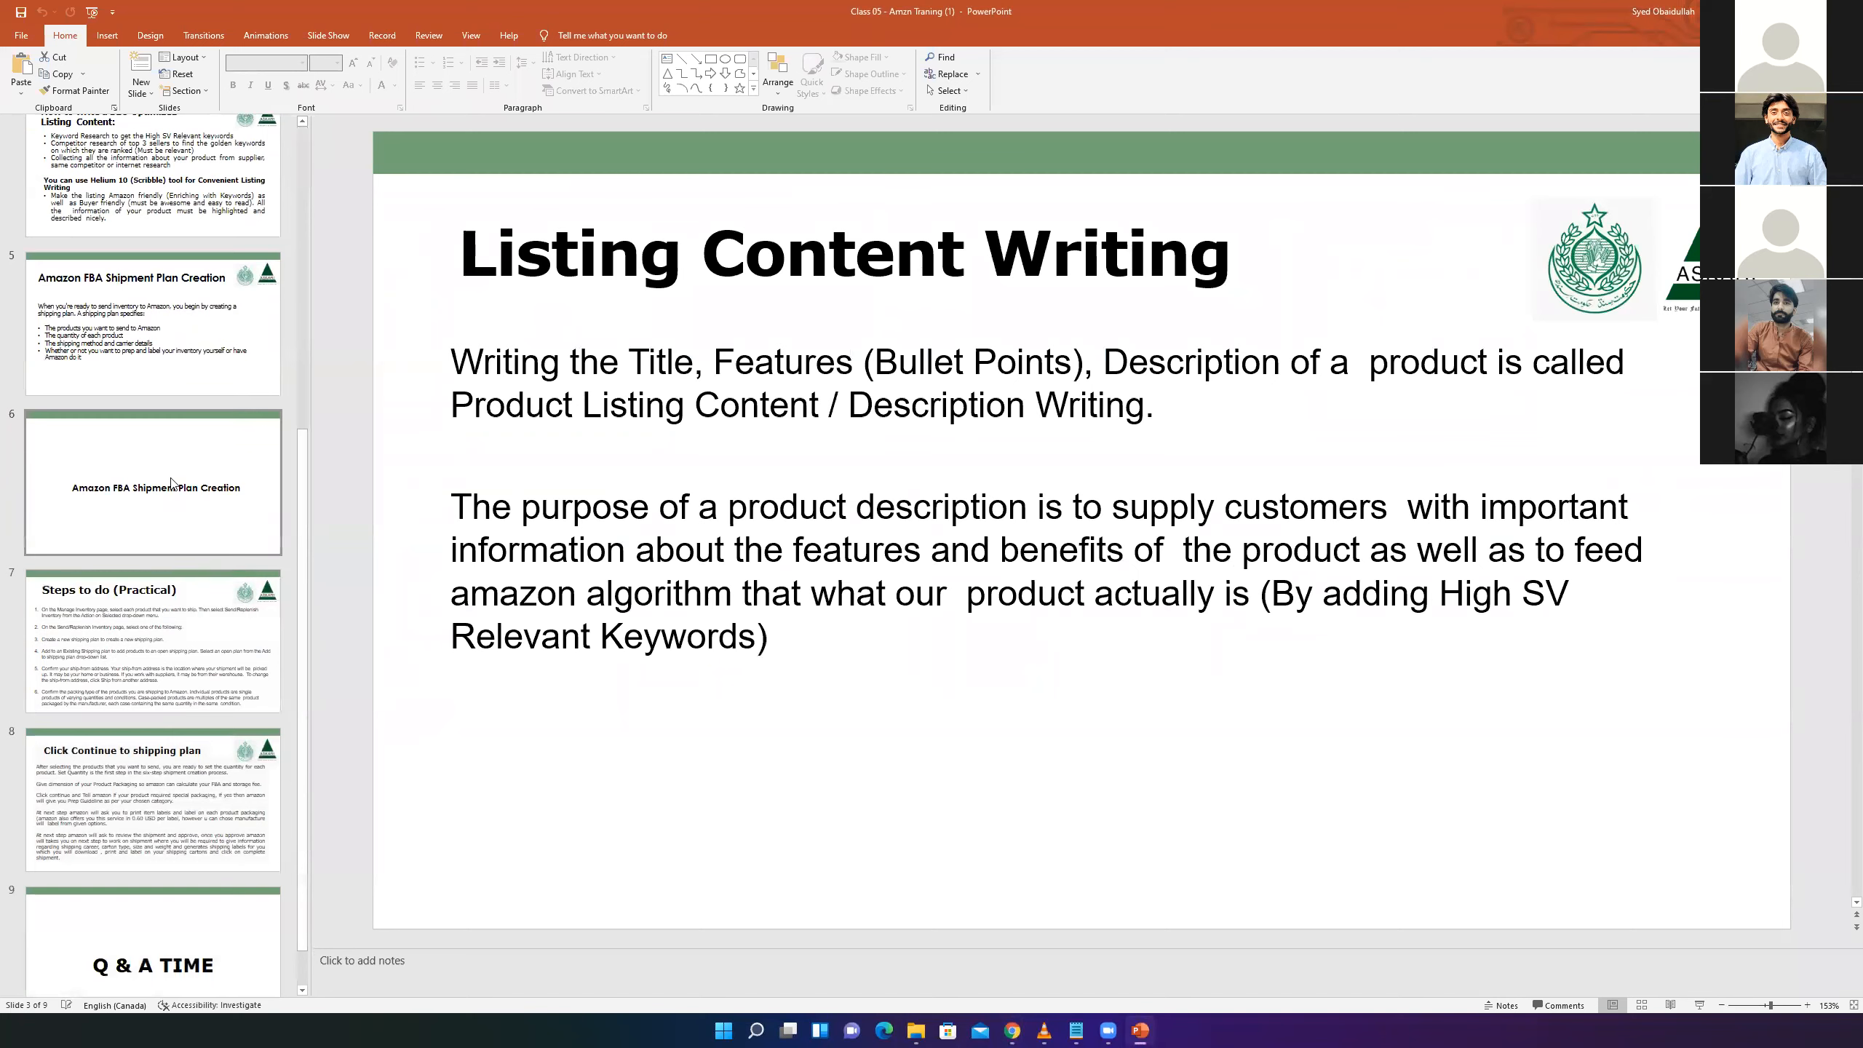
scroll(176, 514, up, 2)
click(166, 364)
scroll(166, 363, up, 1)
click(170, 331)
click(173, 369)
click(157, 566)
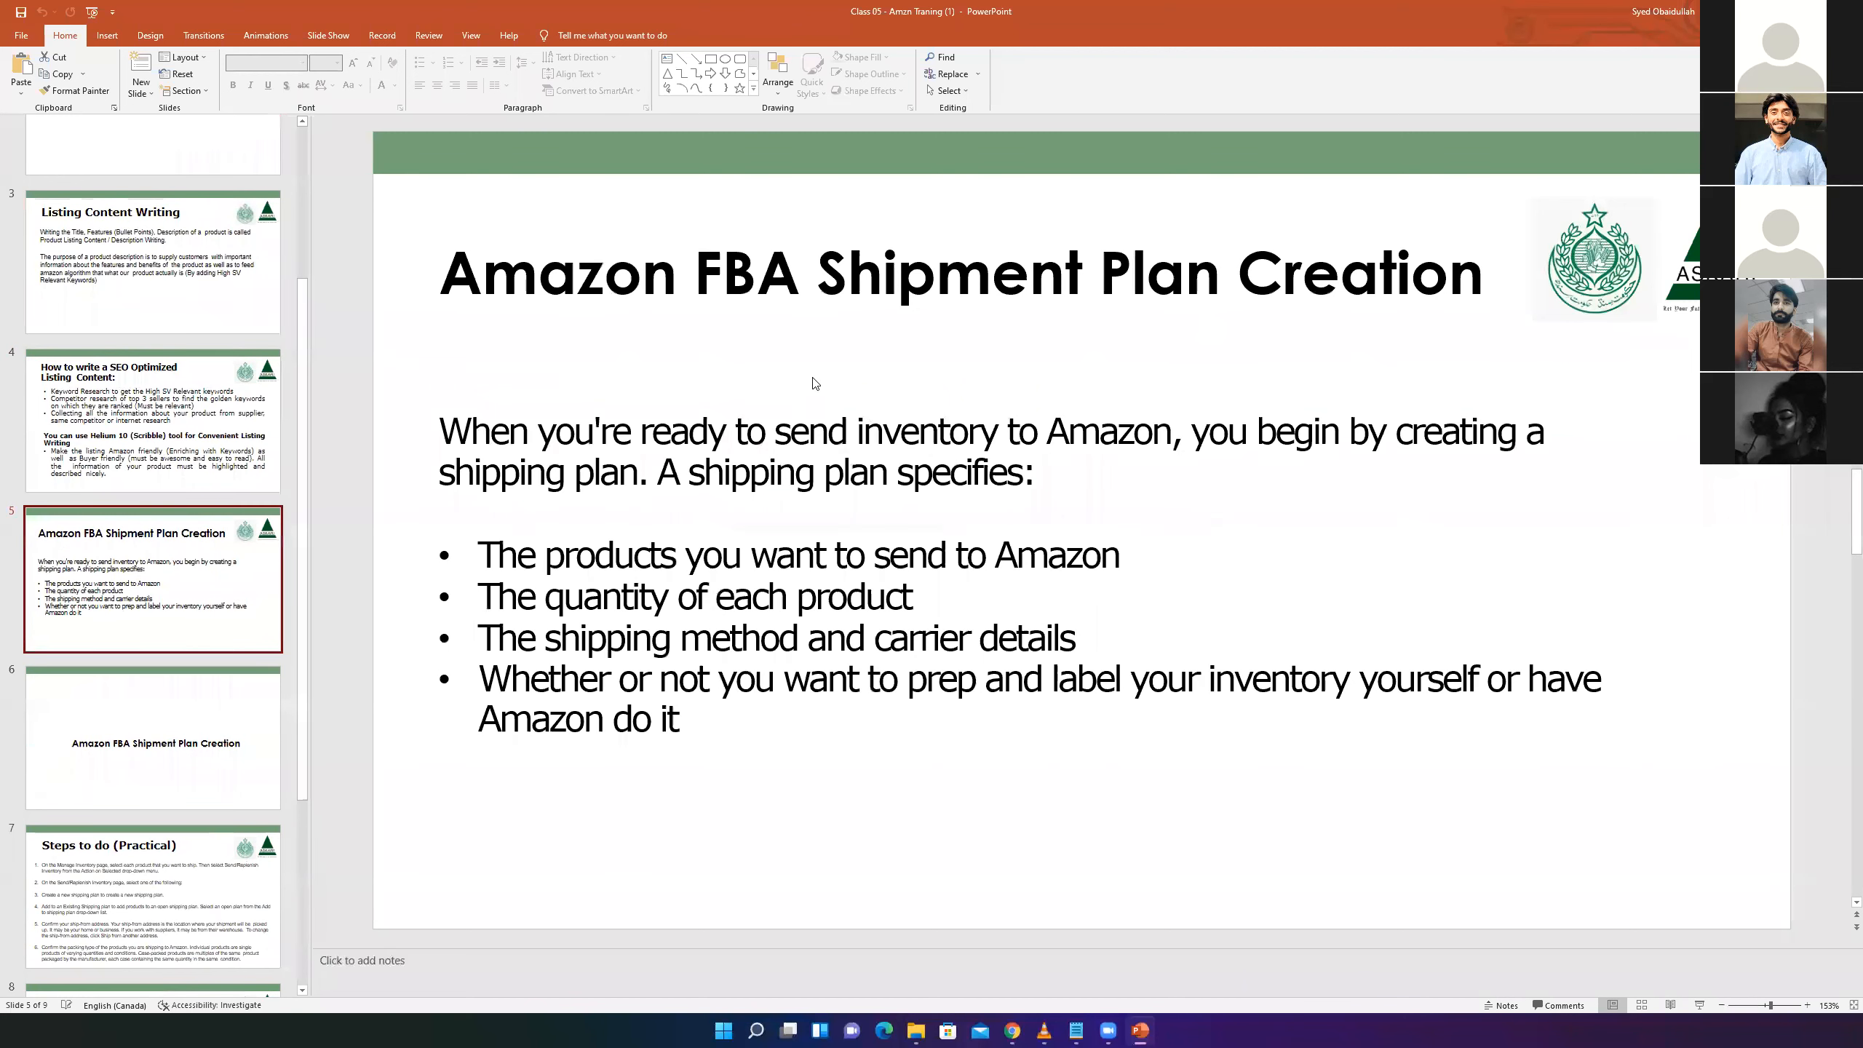
- Switch back to Seller Central and open the Manage FBA Inventory list, showing listings of all statuses
key(alt+Tab)
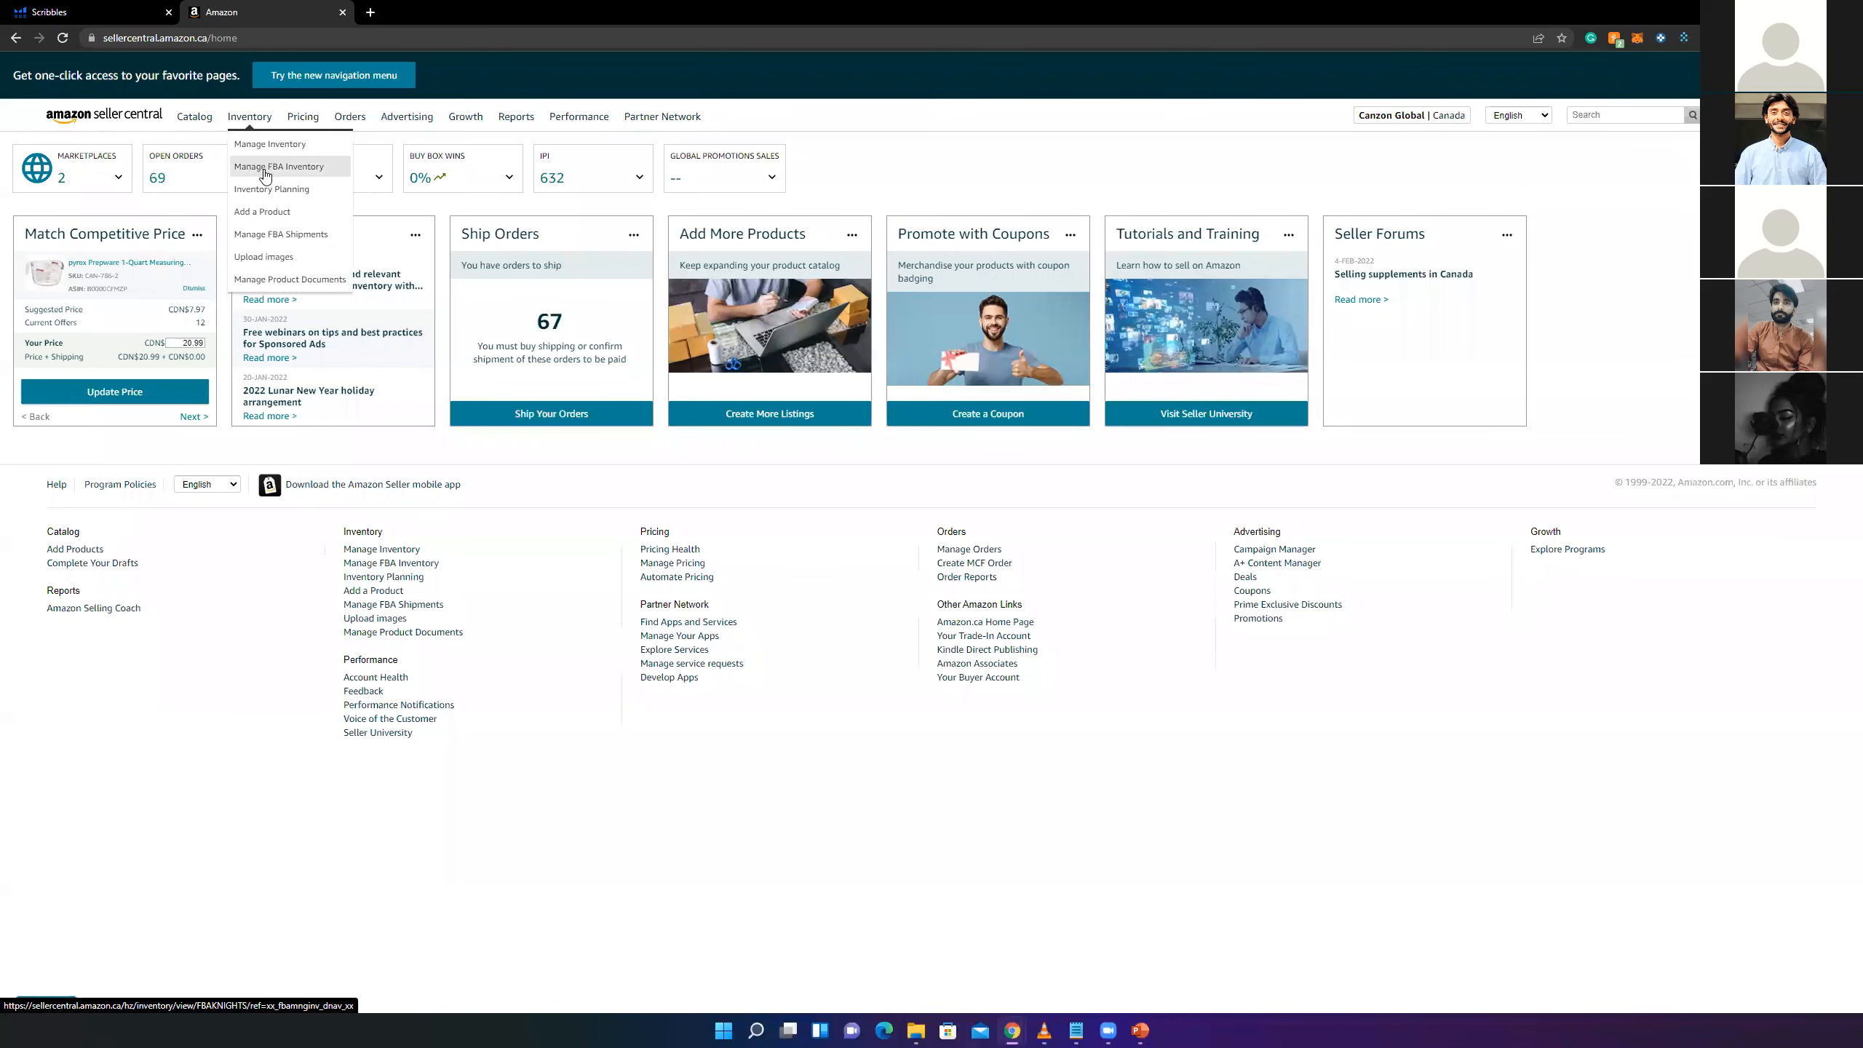
click(293, 168)
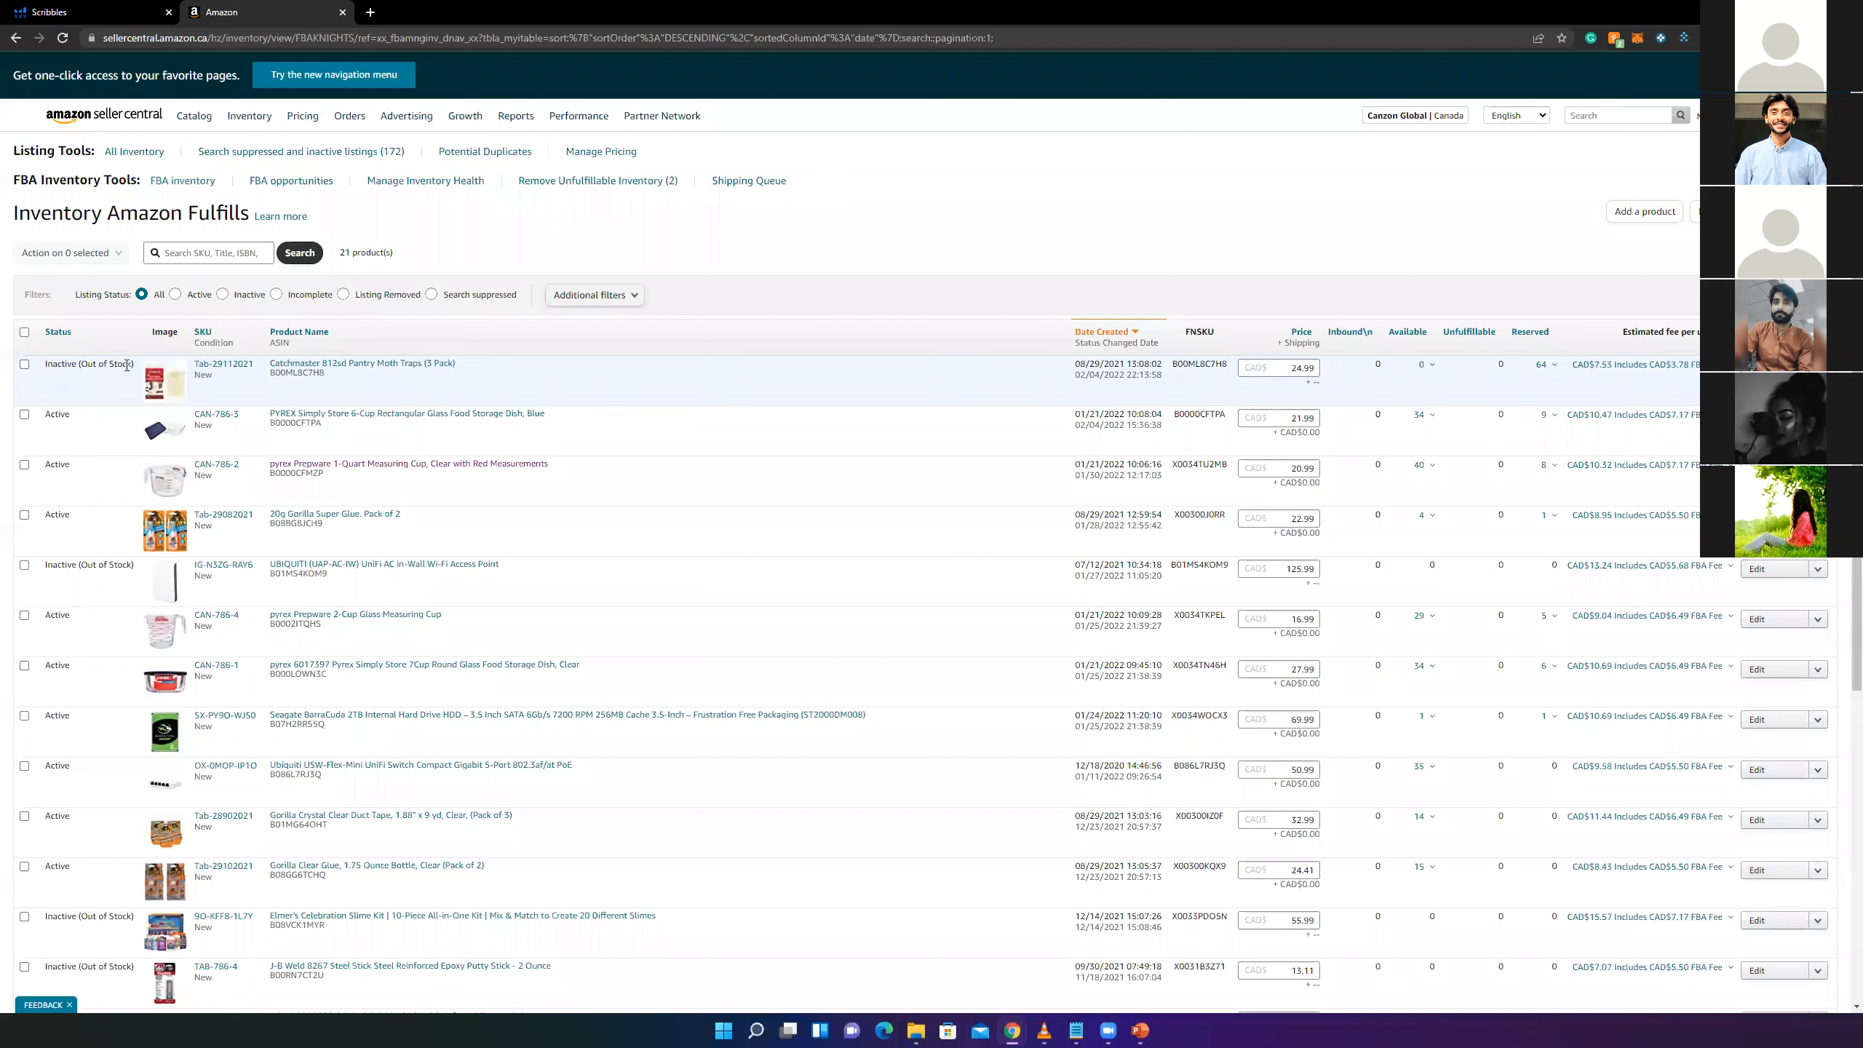
click(204, 298)
click(142, 294)
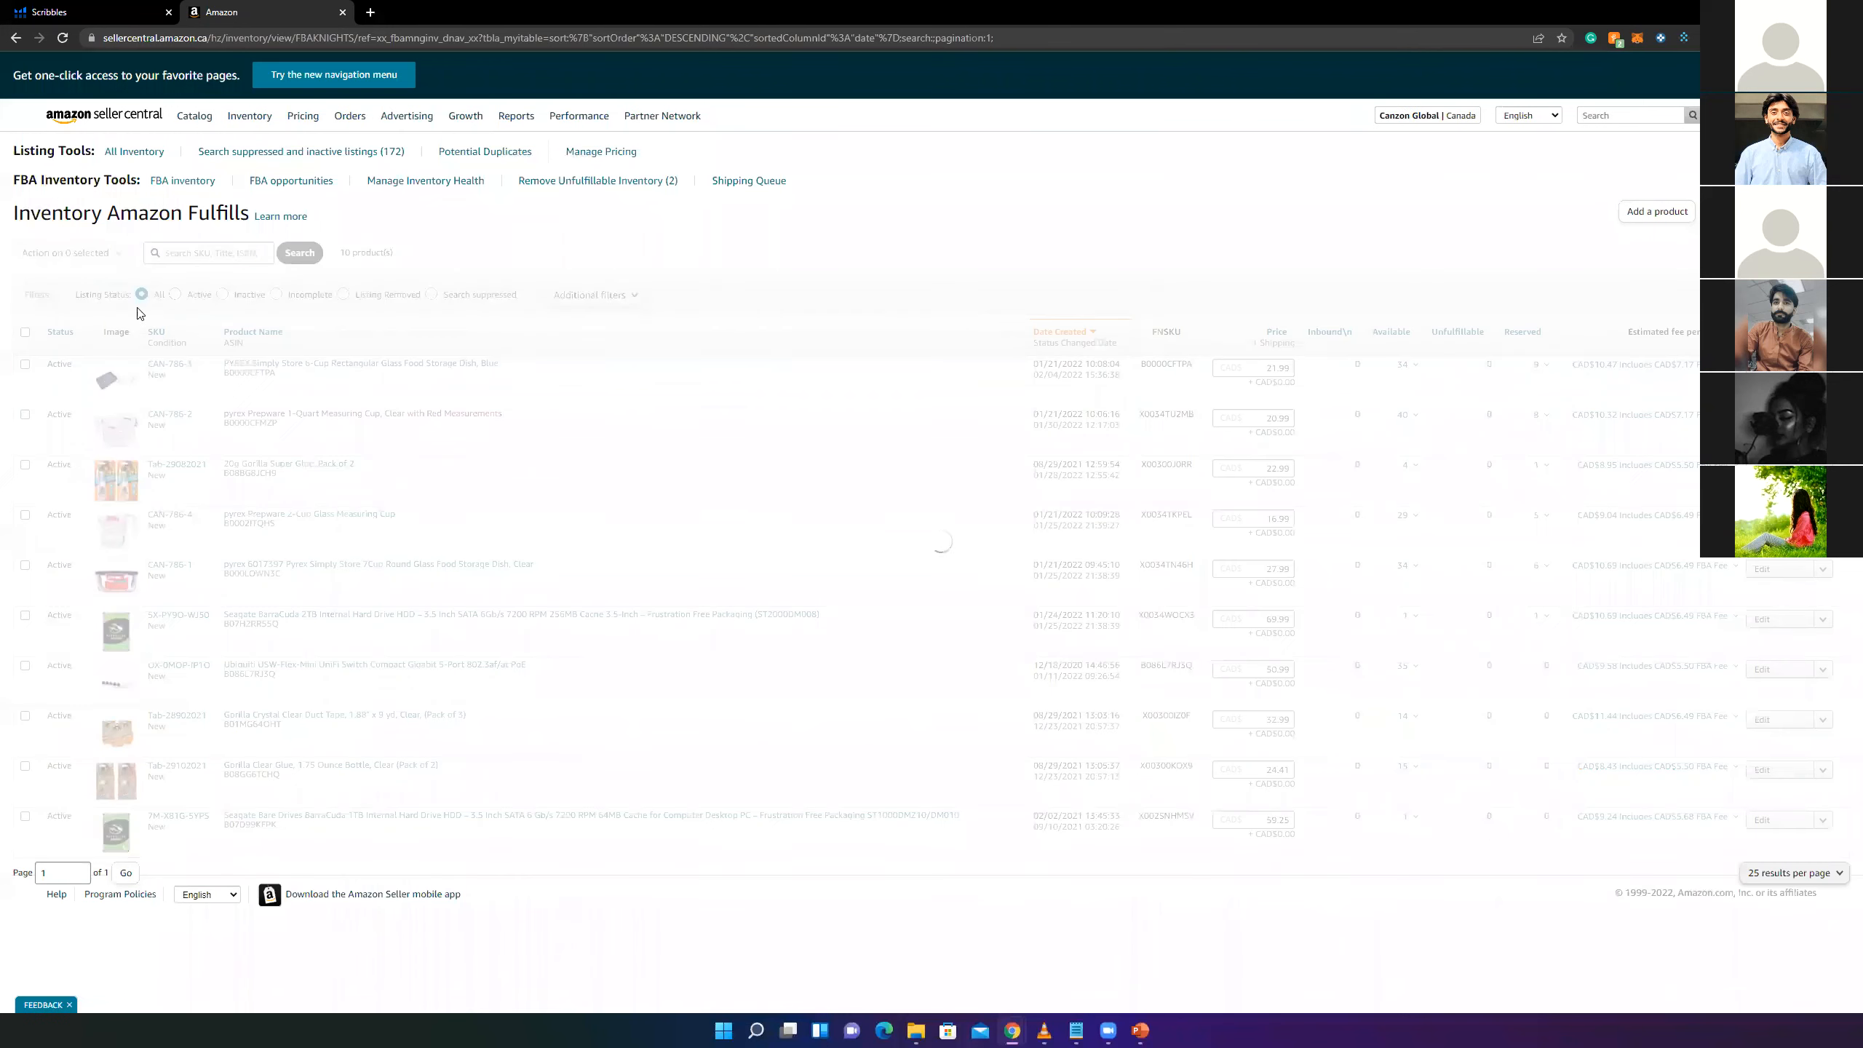
- Select the pyrex Prepware 1-Quart Measuring Cup (CAN-786-2) and start Send/replenish inventory for it
click(24, 465)
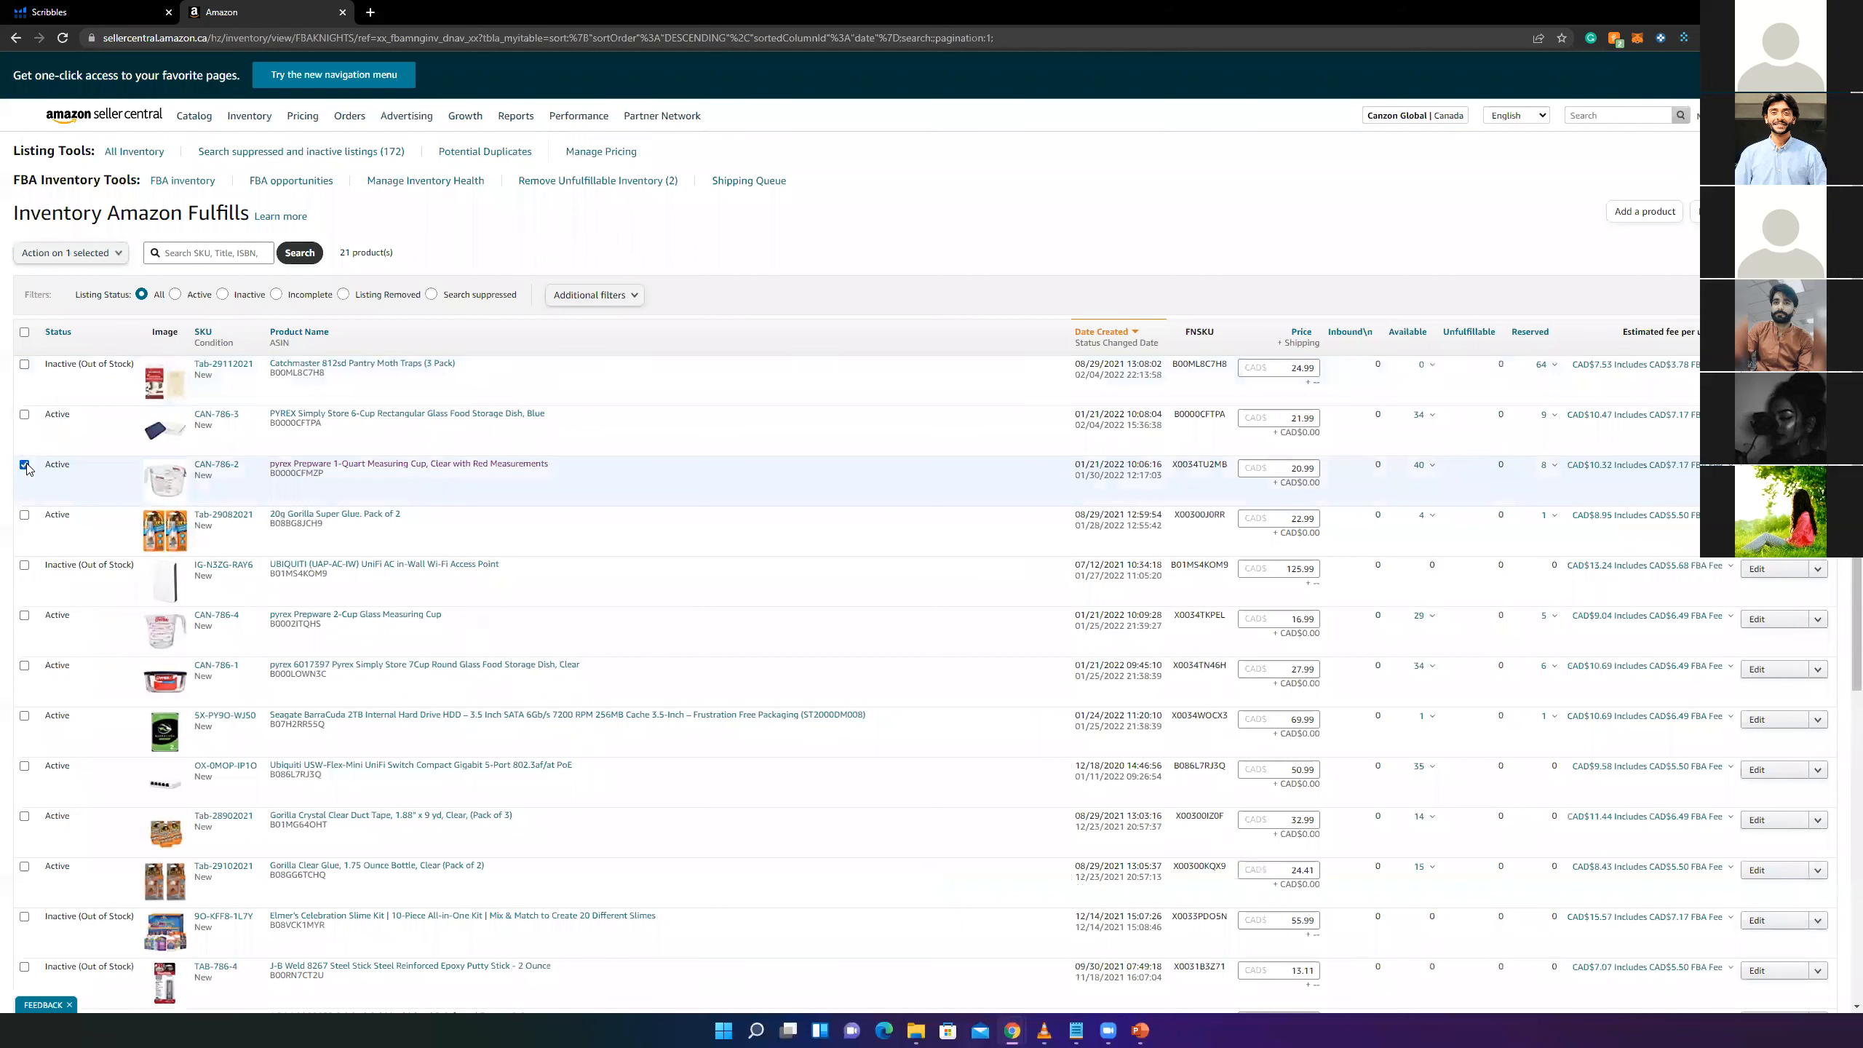
click(26, 616)
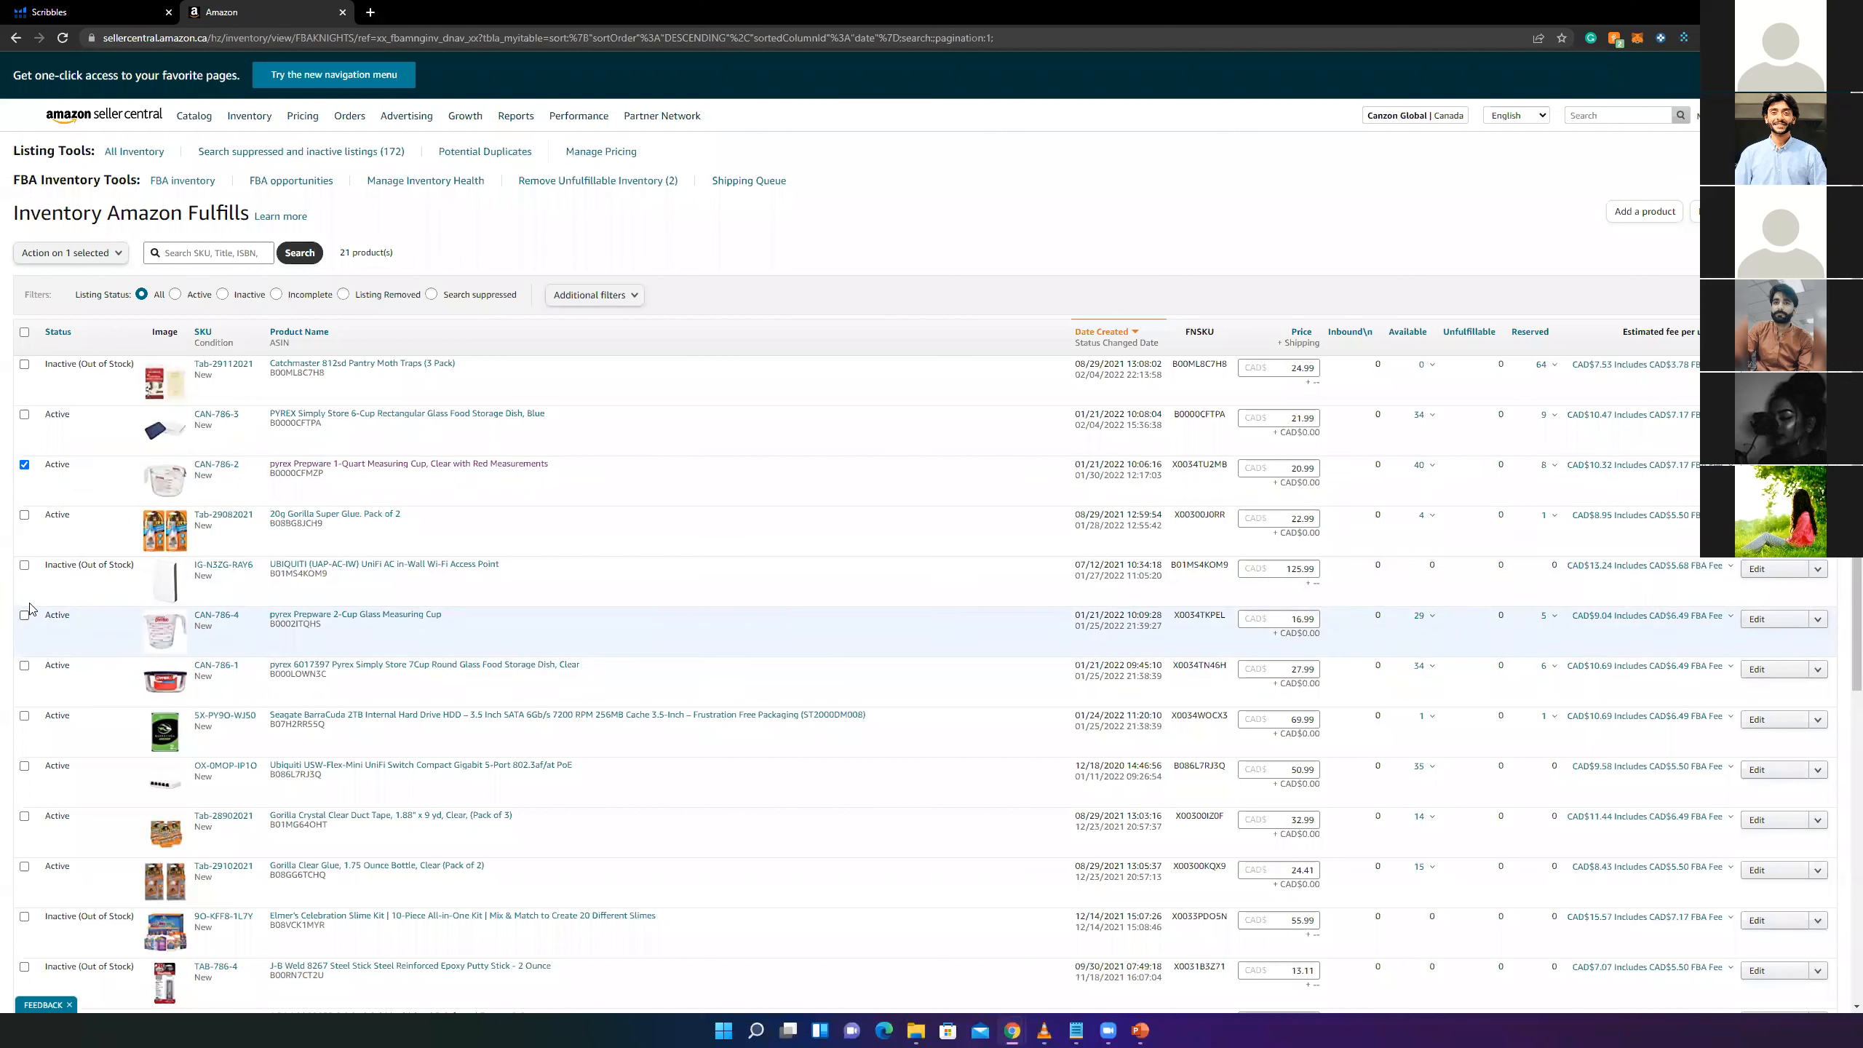
click(91, 265)
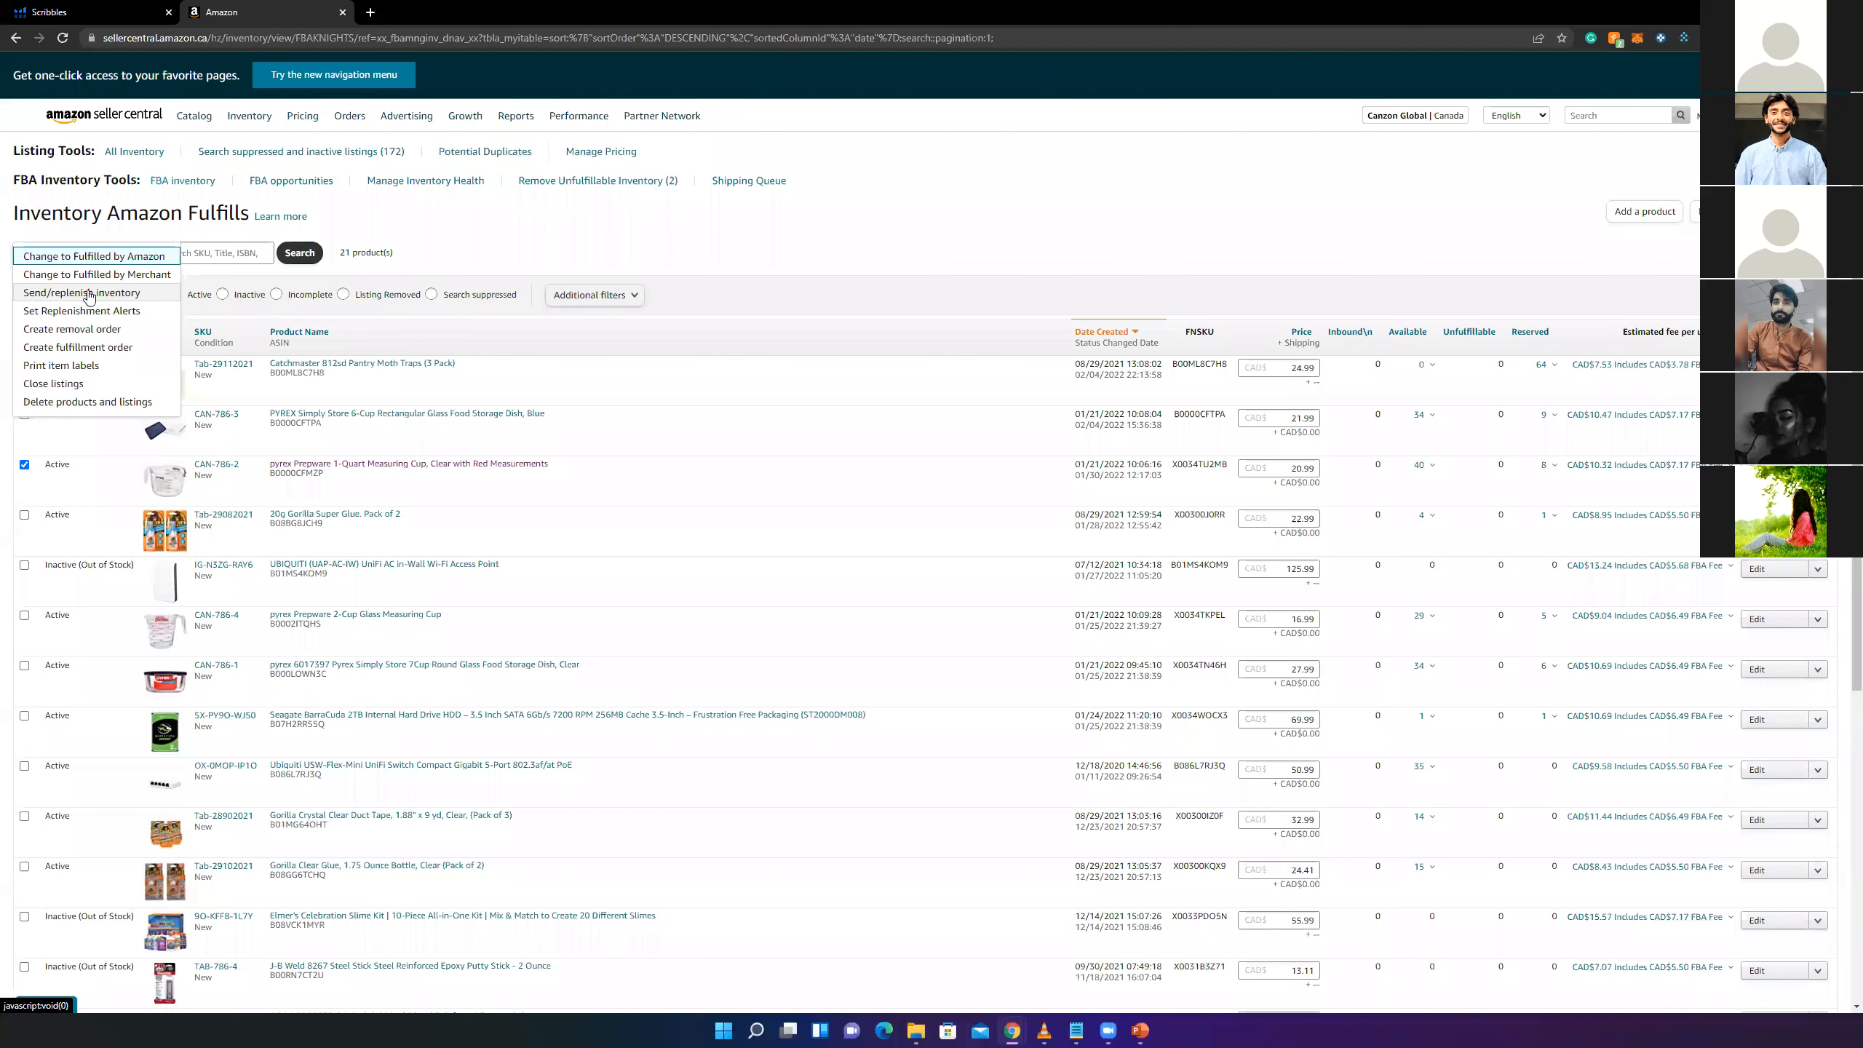
click(92, 292)
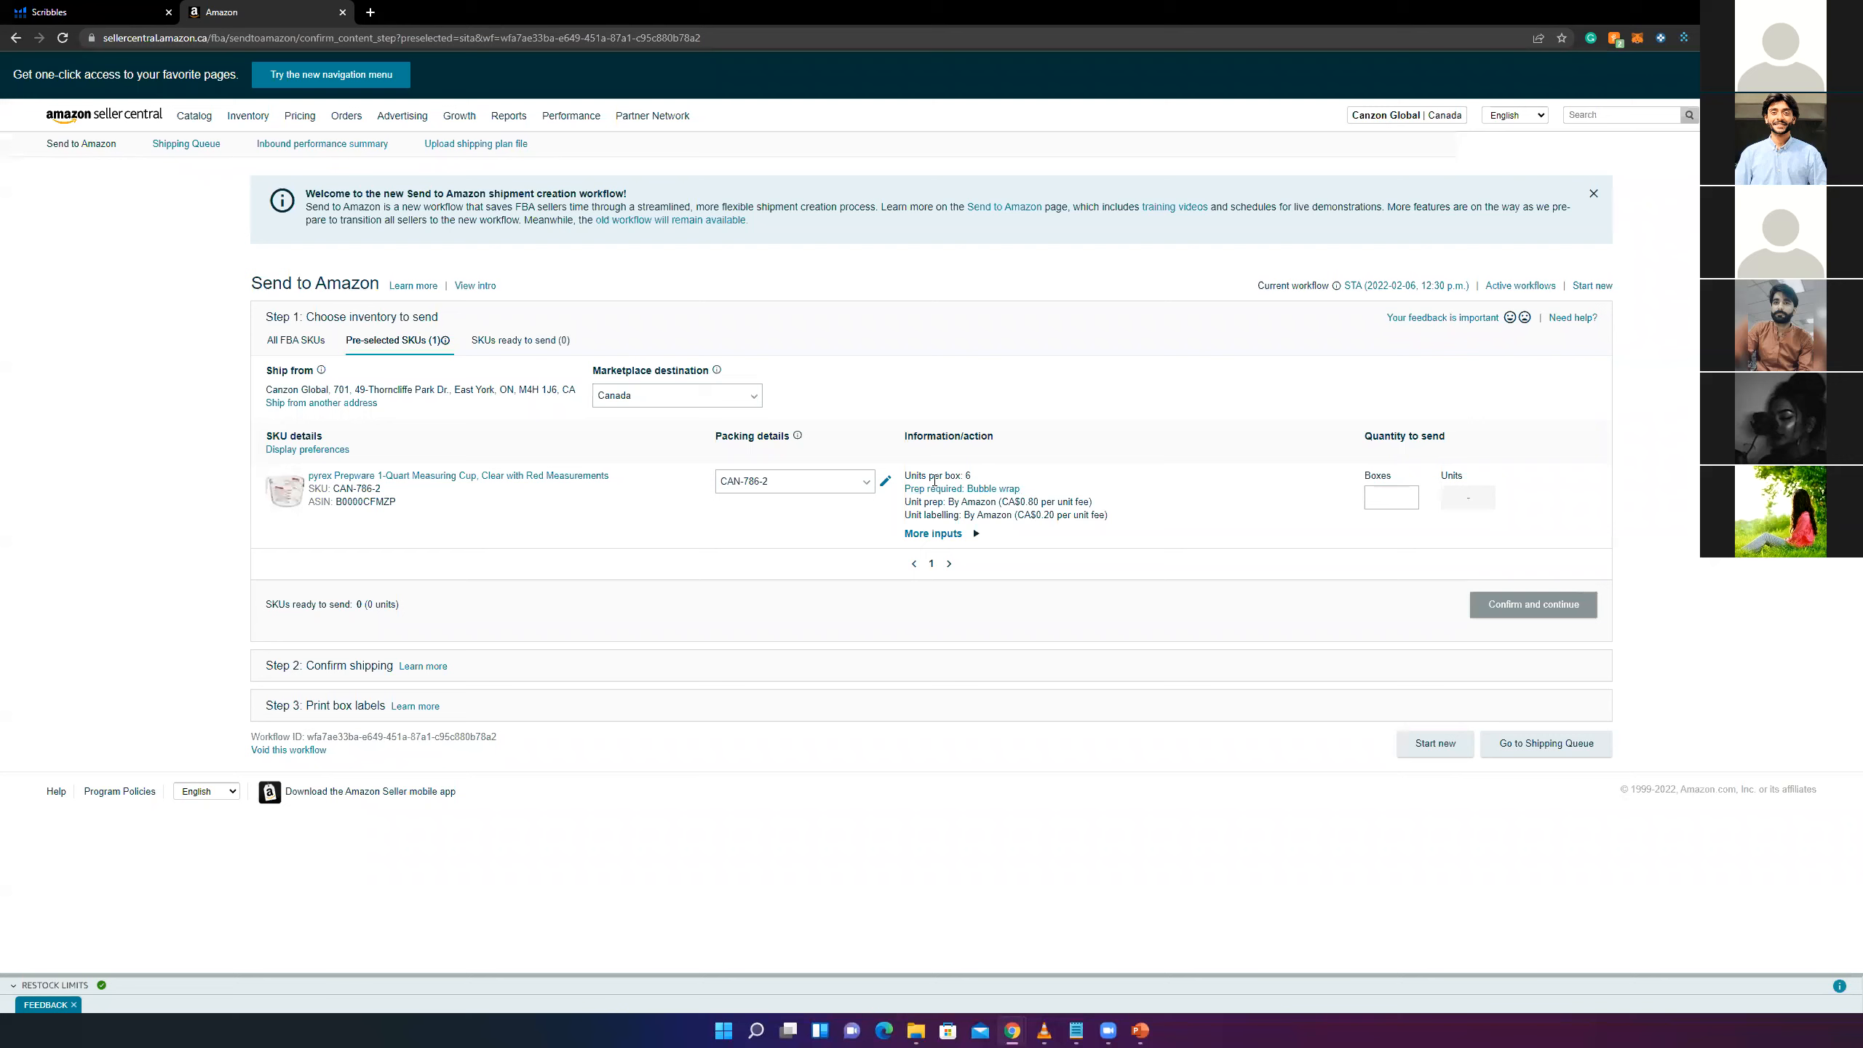
- Open the packing details for CAN-786-2 and examine the template name, units per box, box dimensions and box weight fields
click(886, 482)
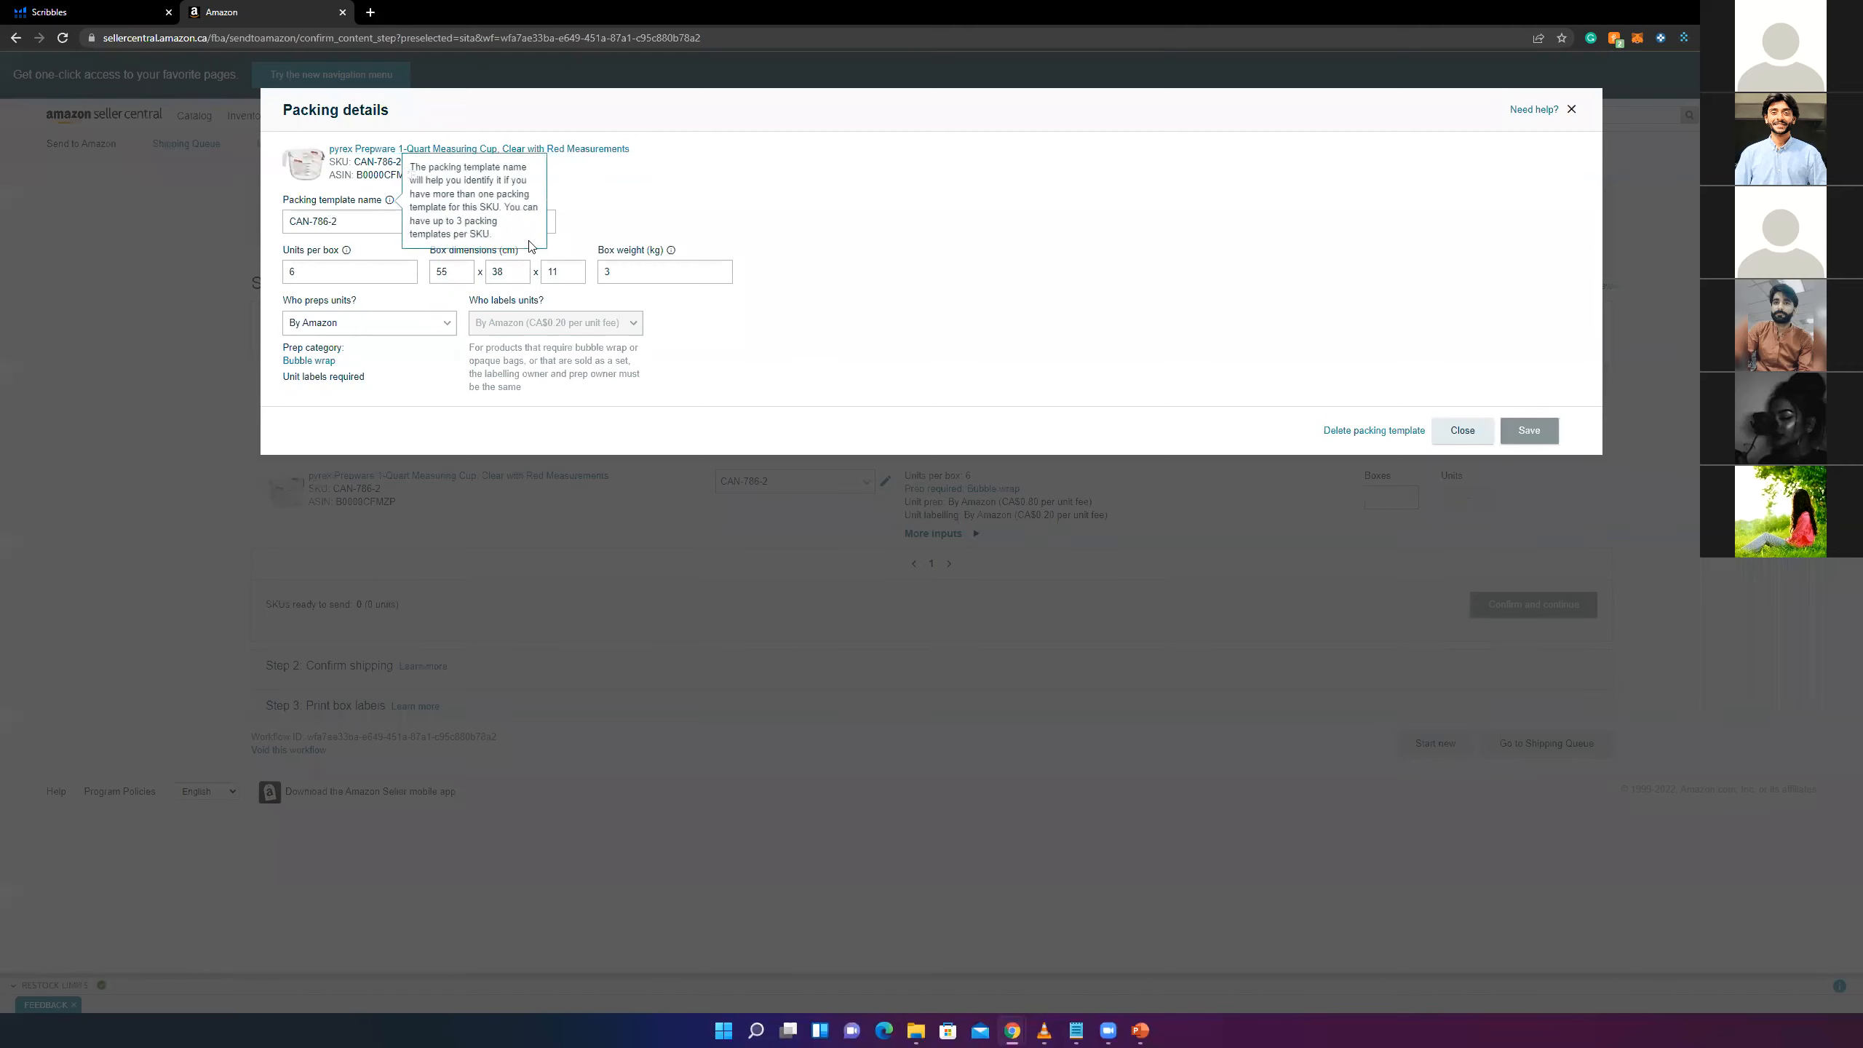
drag(364, 220, 299, 228)
click(358, 214)
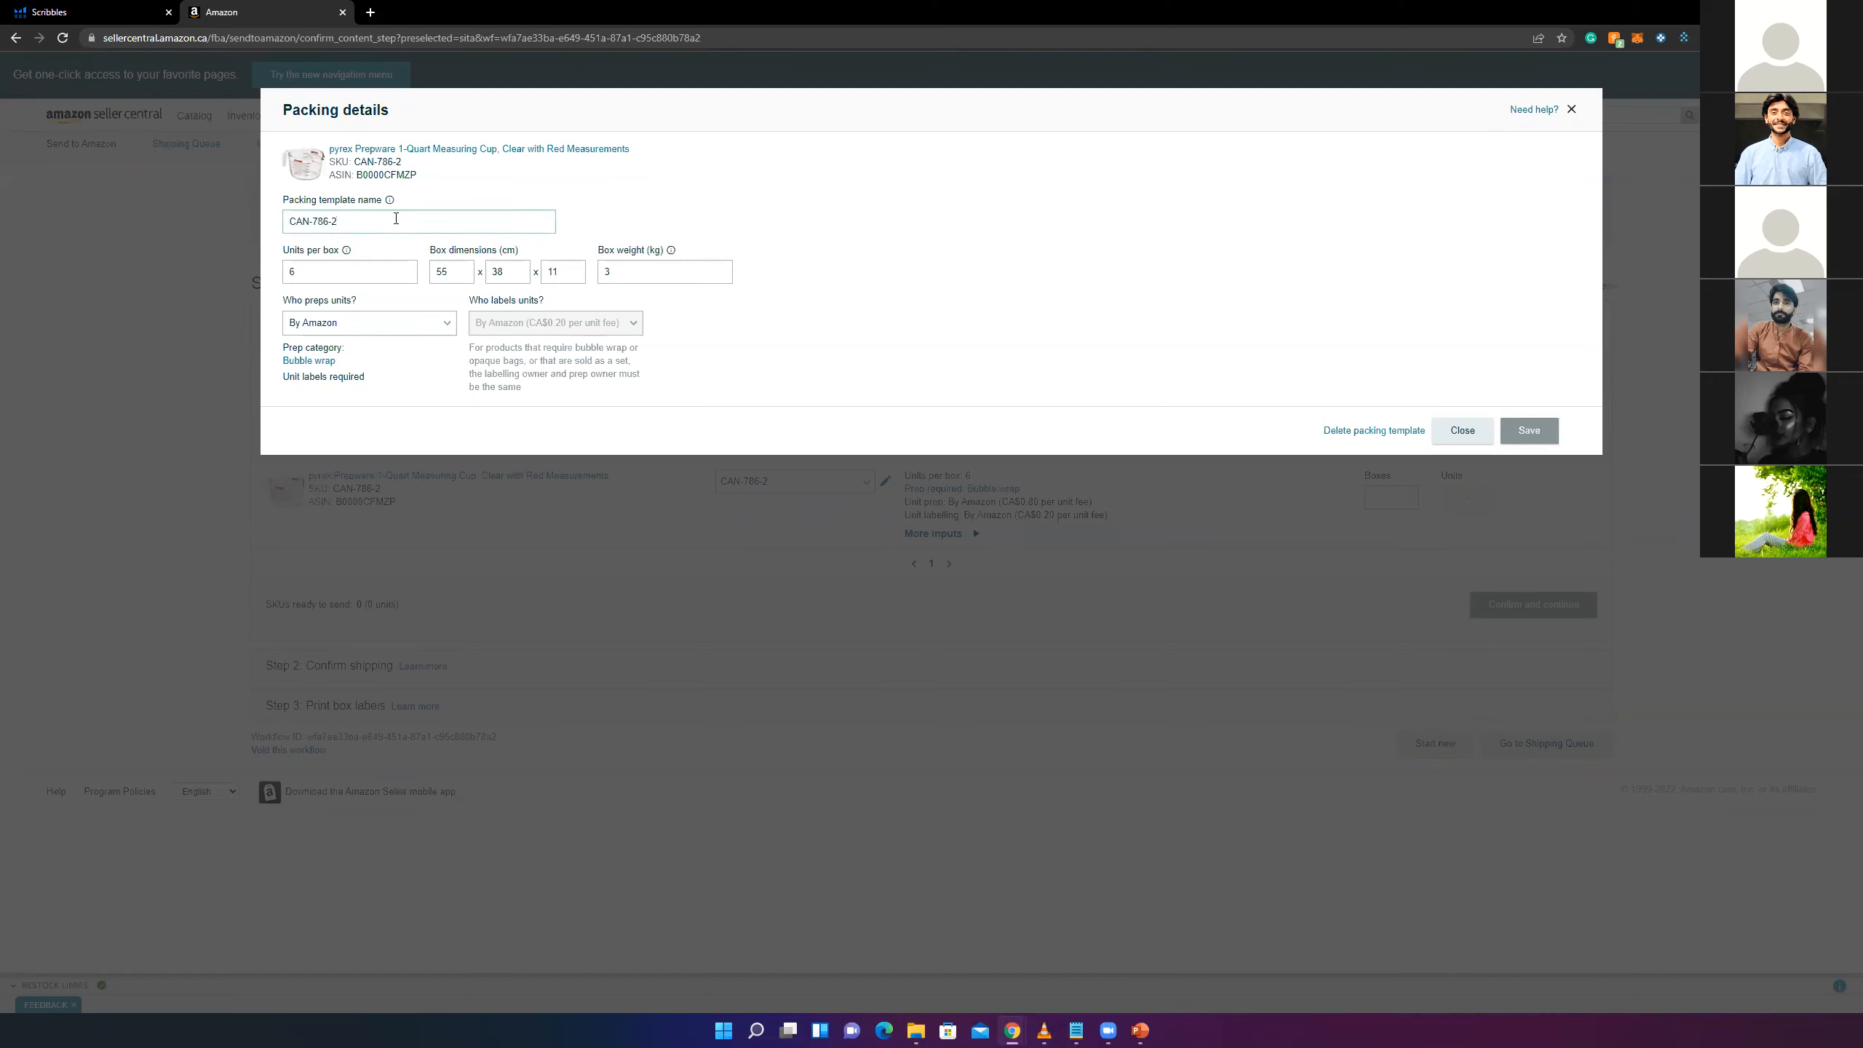
drag(339, 220, 261, 221)
click(685, 174)
drag(284, 251, 310, 252)
click(323, 250)
click(316, 260)
drag(610, 251, 628, 253)
click(632, 272)
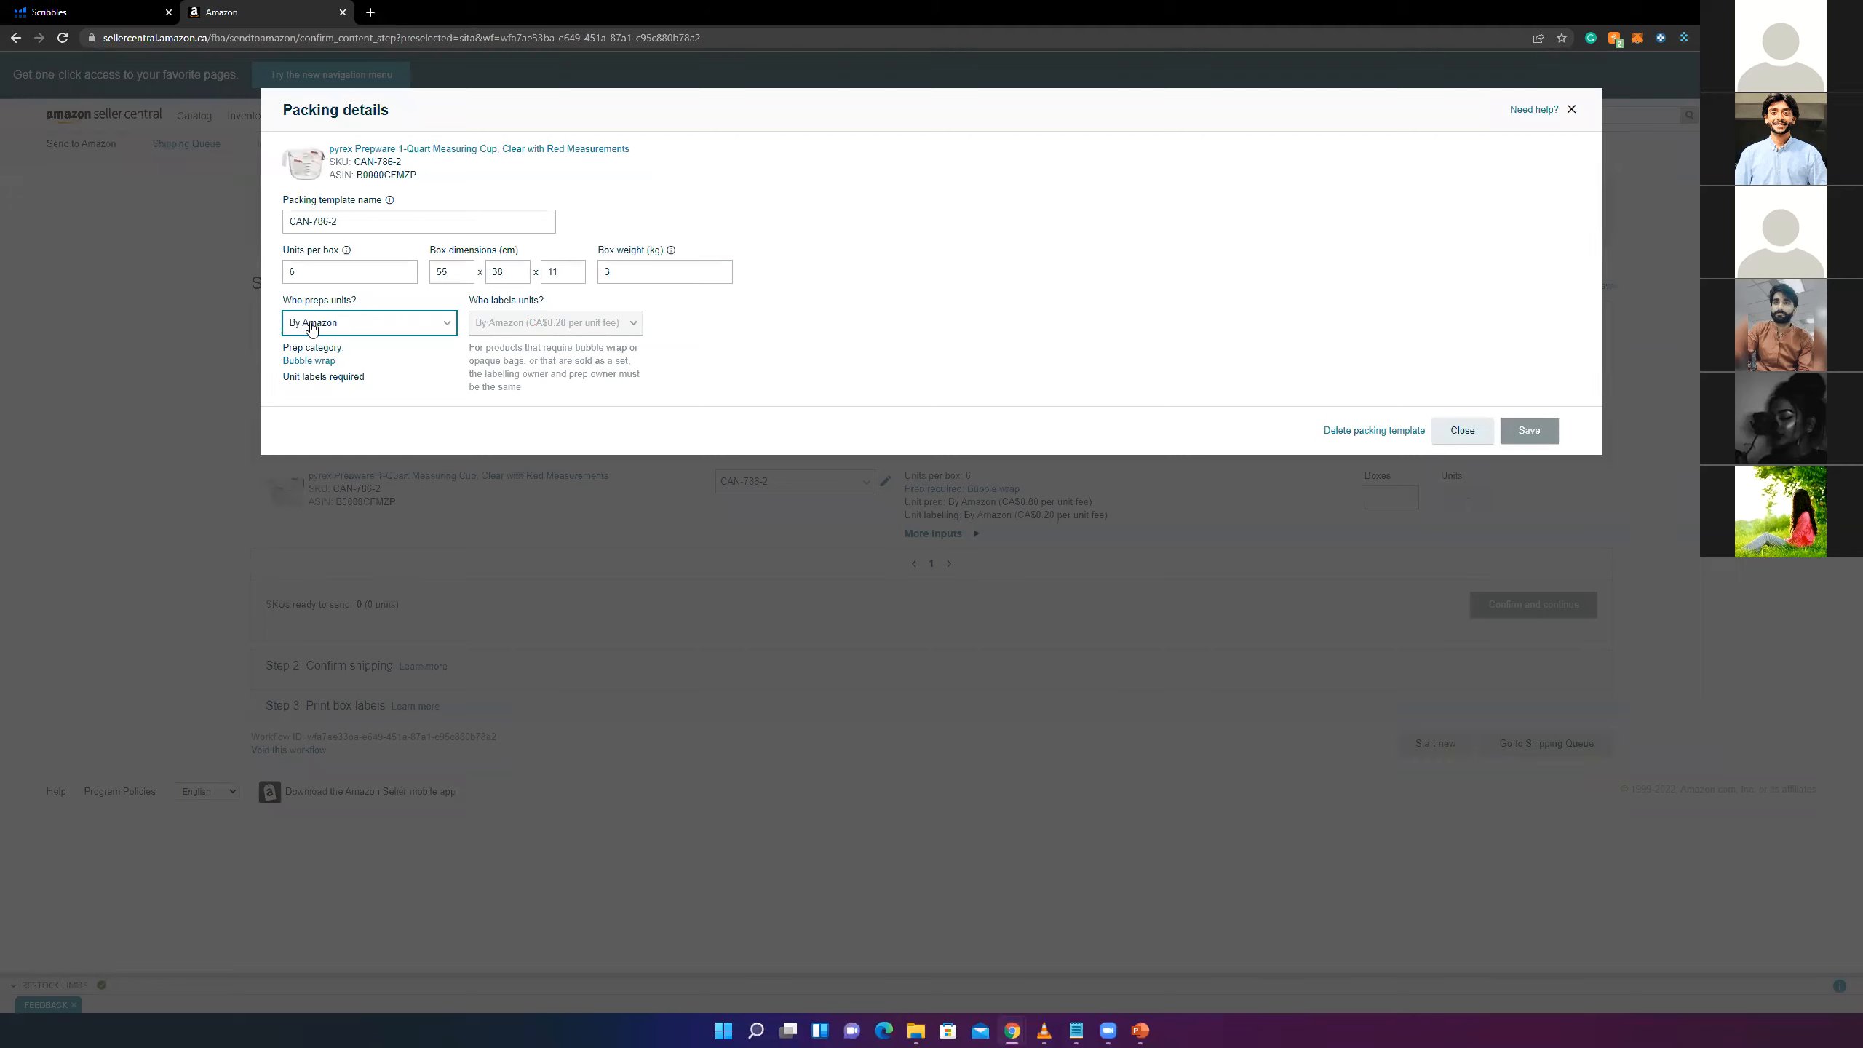
- Set the unit prep for CAN-786-2 to By seller and save the packing details
drag(302, 300, 326, 300)
click(372, 337)
click(337, 300)
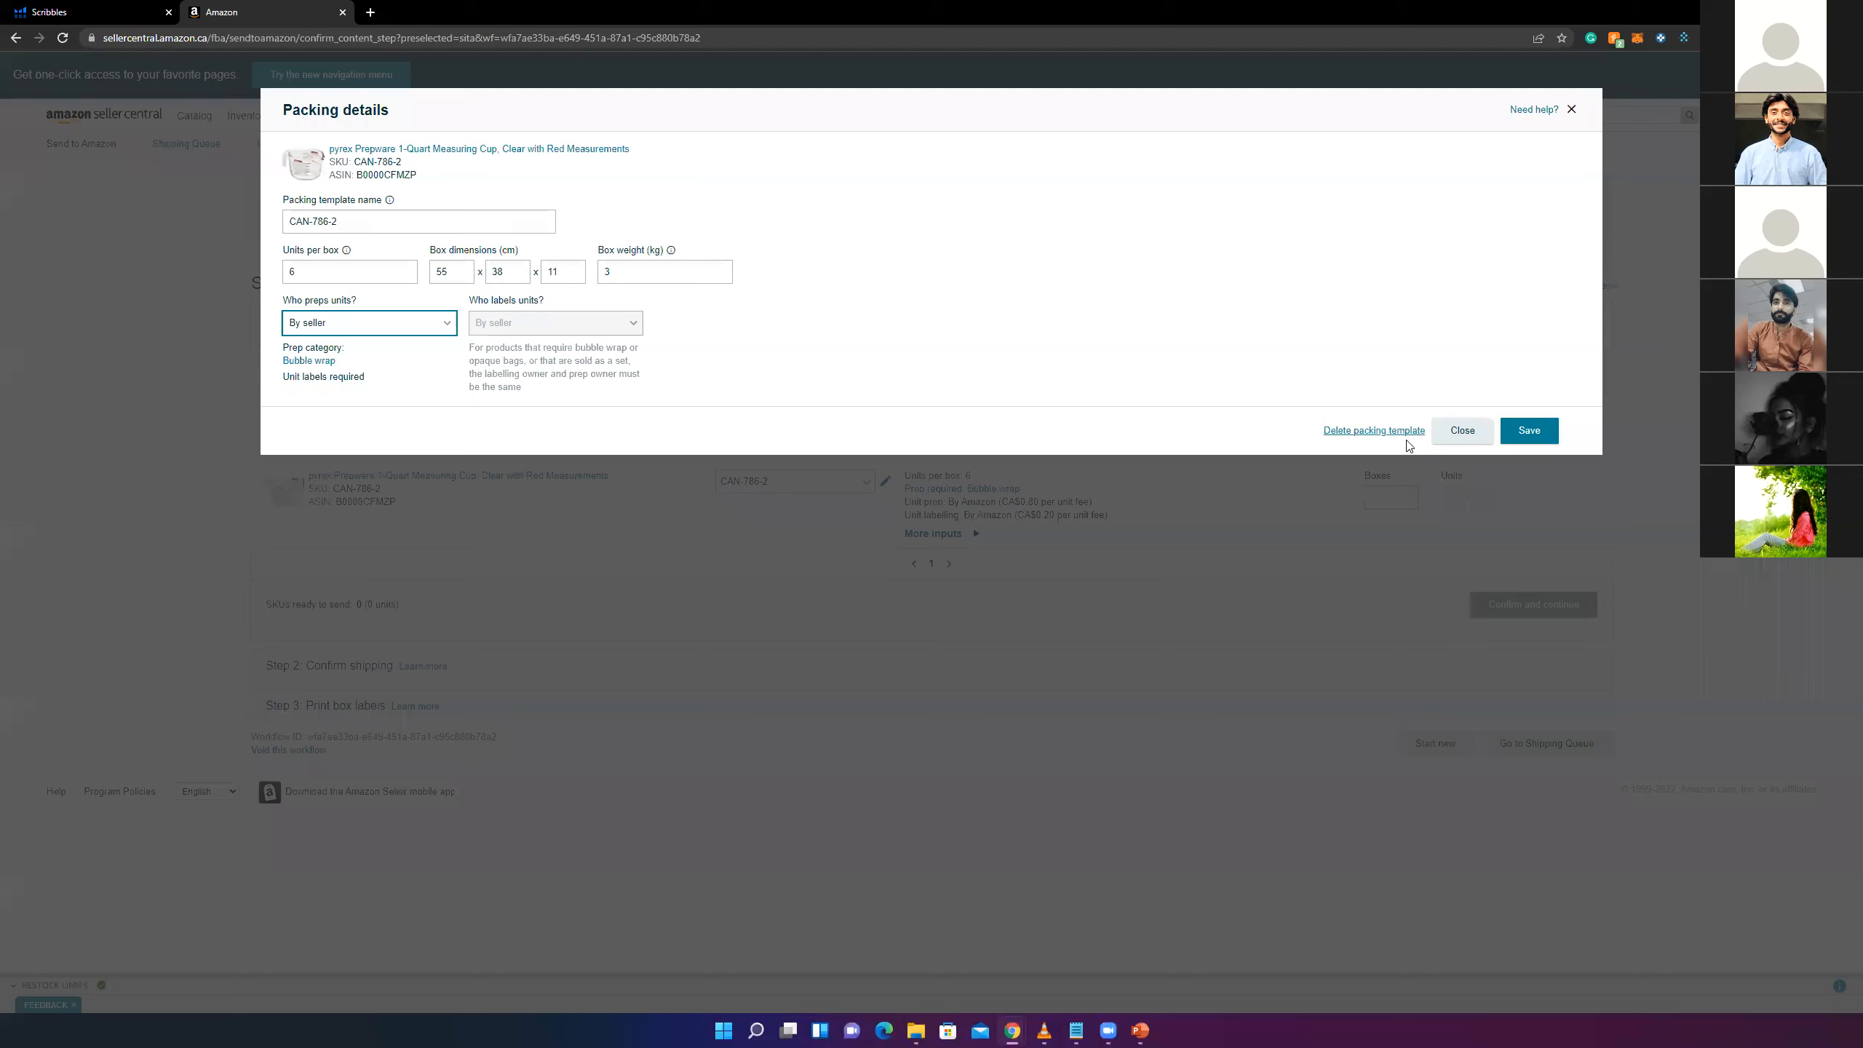
click(448, 326)
click(377, 273)
click(373, 331)
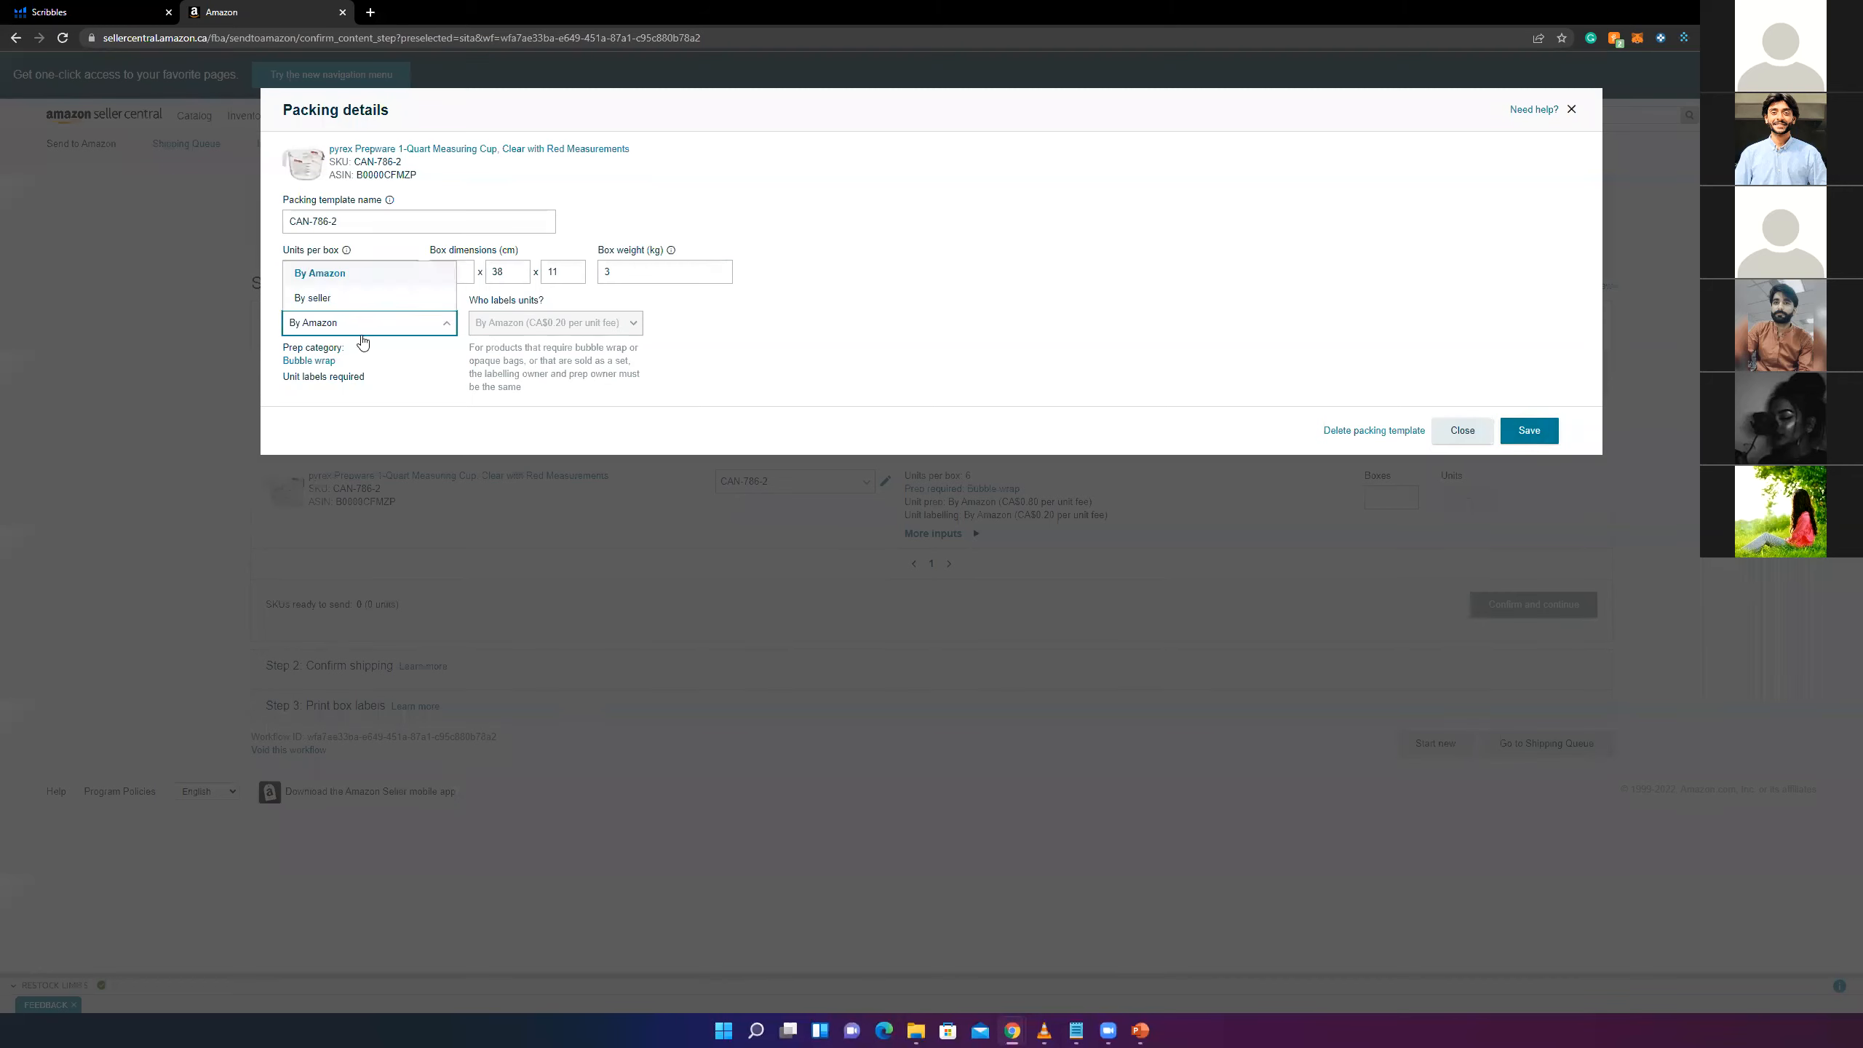
click(316, 297)
click(1524, 433)
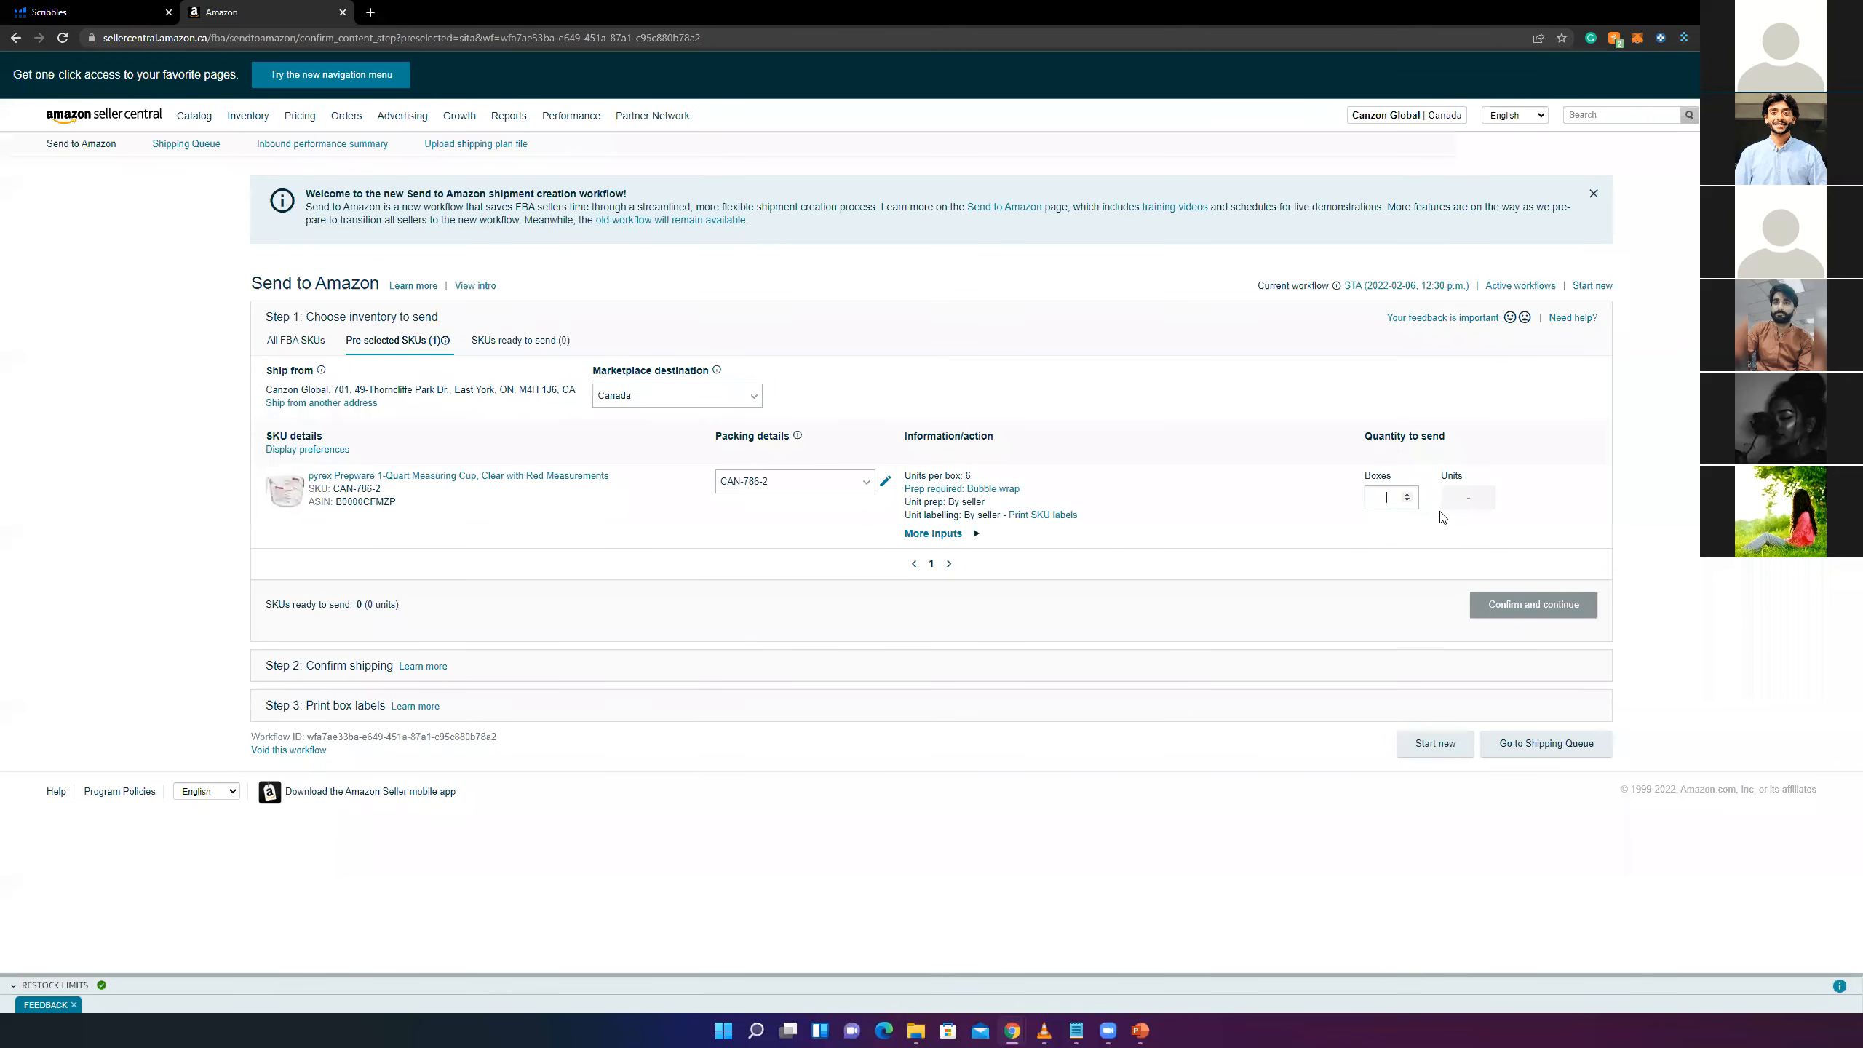
- Set the quantity to send to 1 box and mark the measuring cup as ready to send
text(1)
drag(1469, 500, 1482, 502)
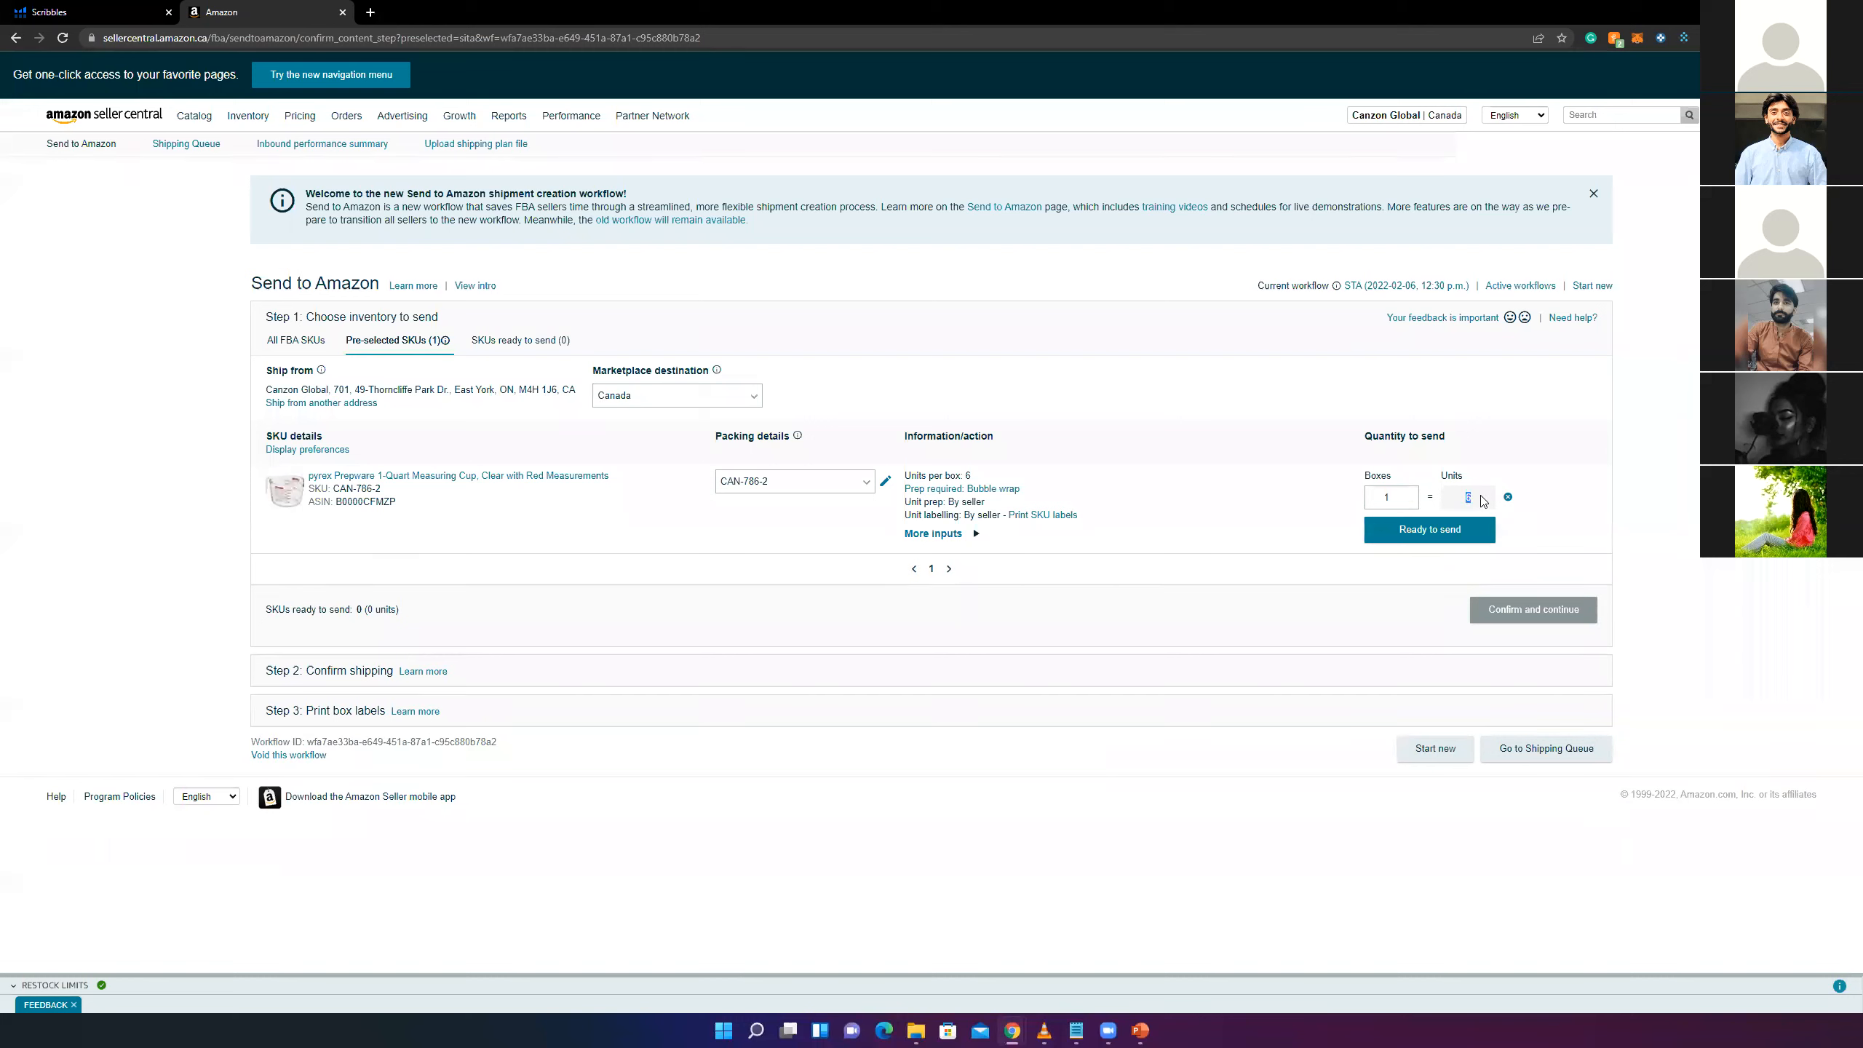
drag(920, 476, 984, 478)
click(1441, 529)
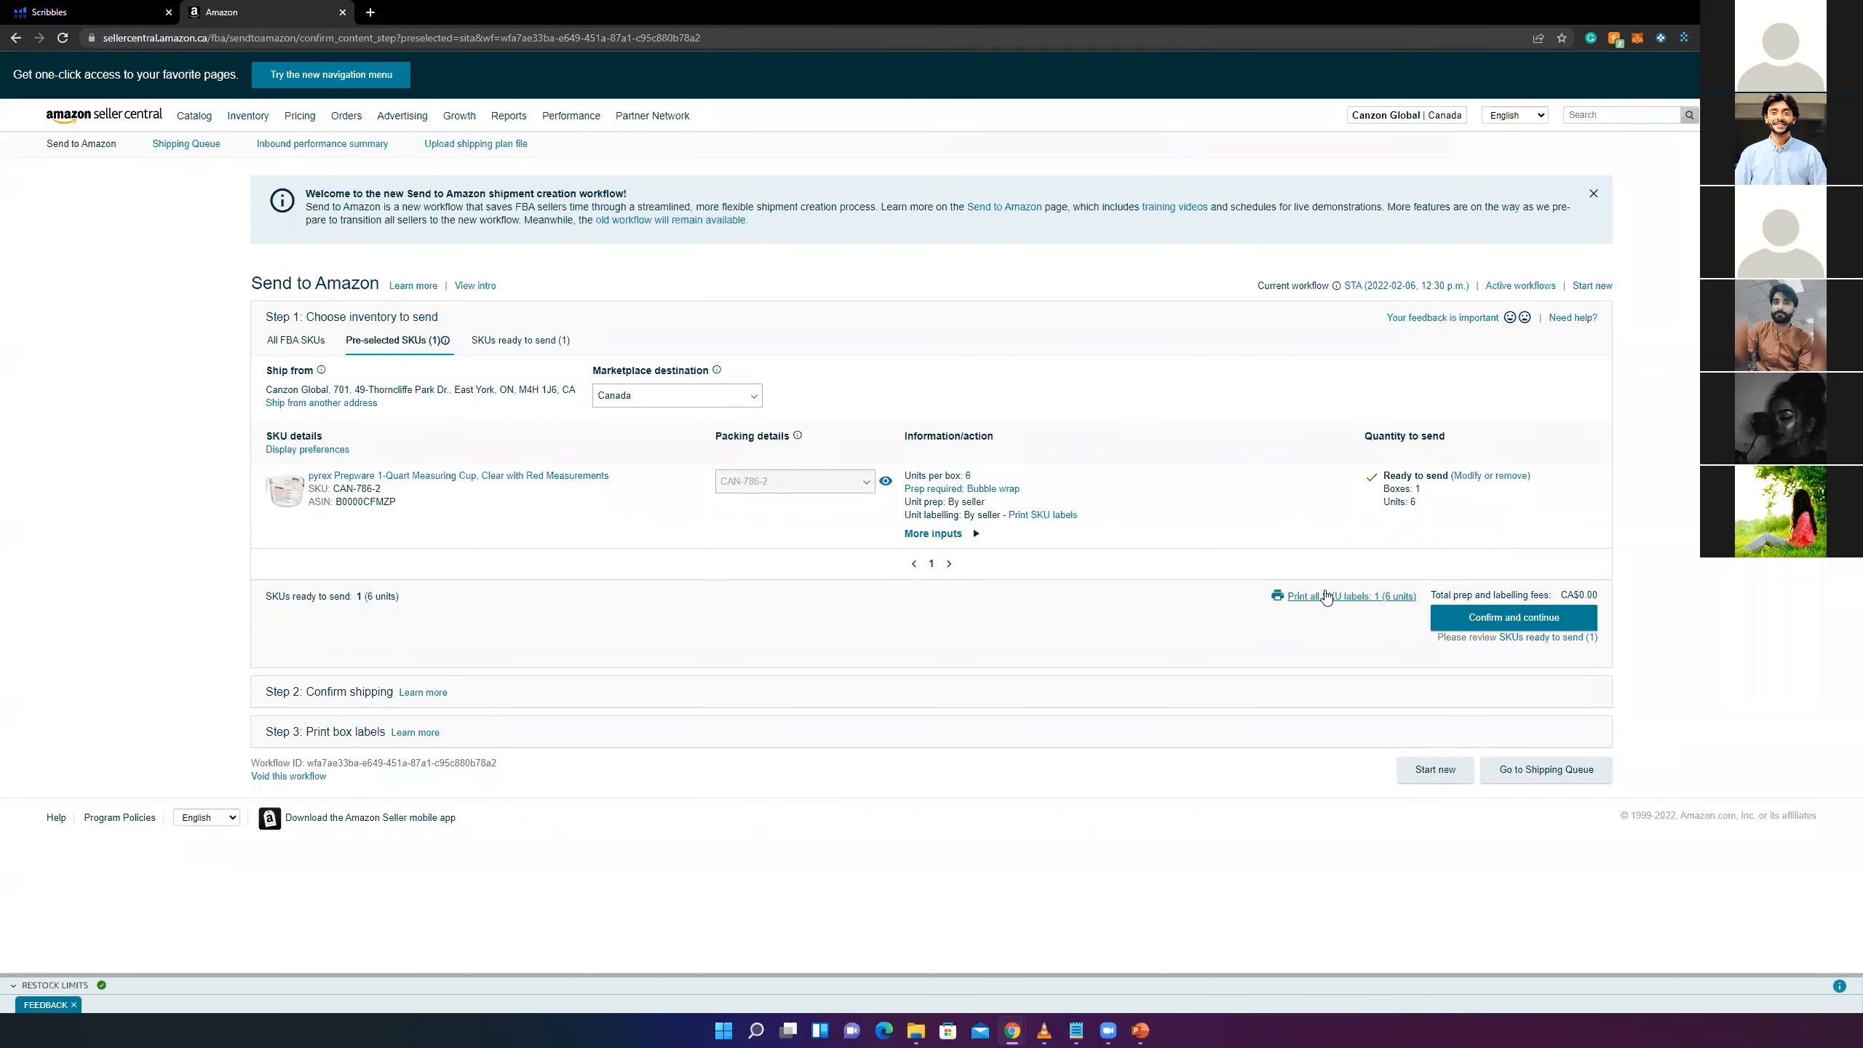
- Open label printing for all SKUs and look through the available SKU label formats, keeping 30-up labels 1" x 2-5/8" on US Letter
drag(1399, 504, 1416, 509)
click(1354, 596)
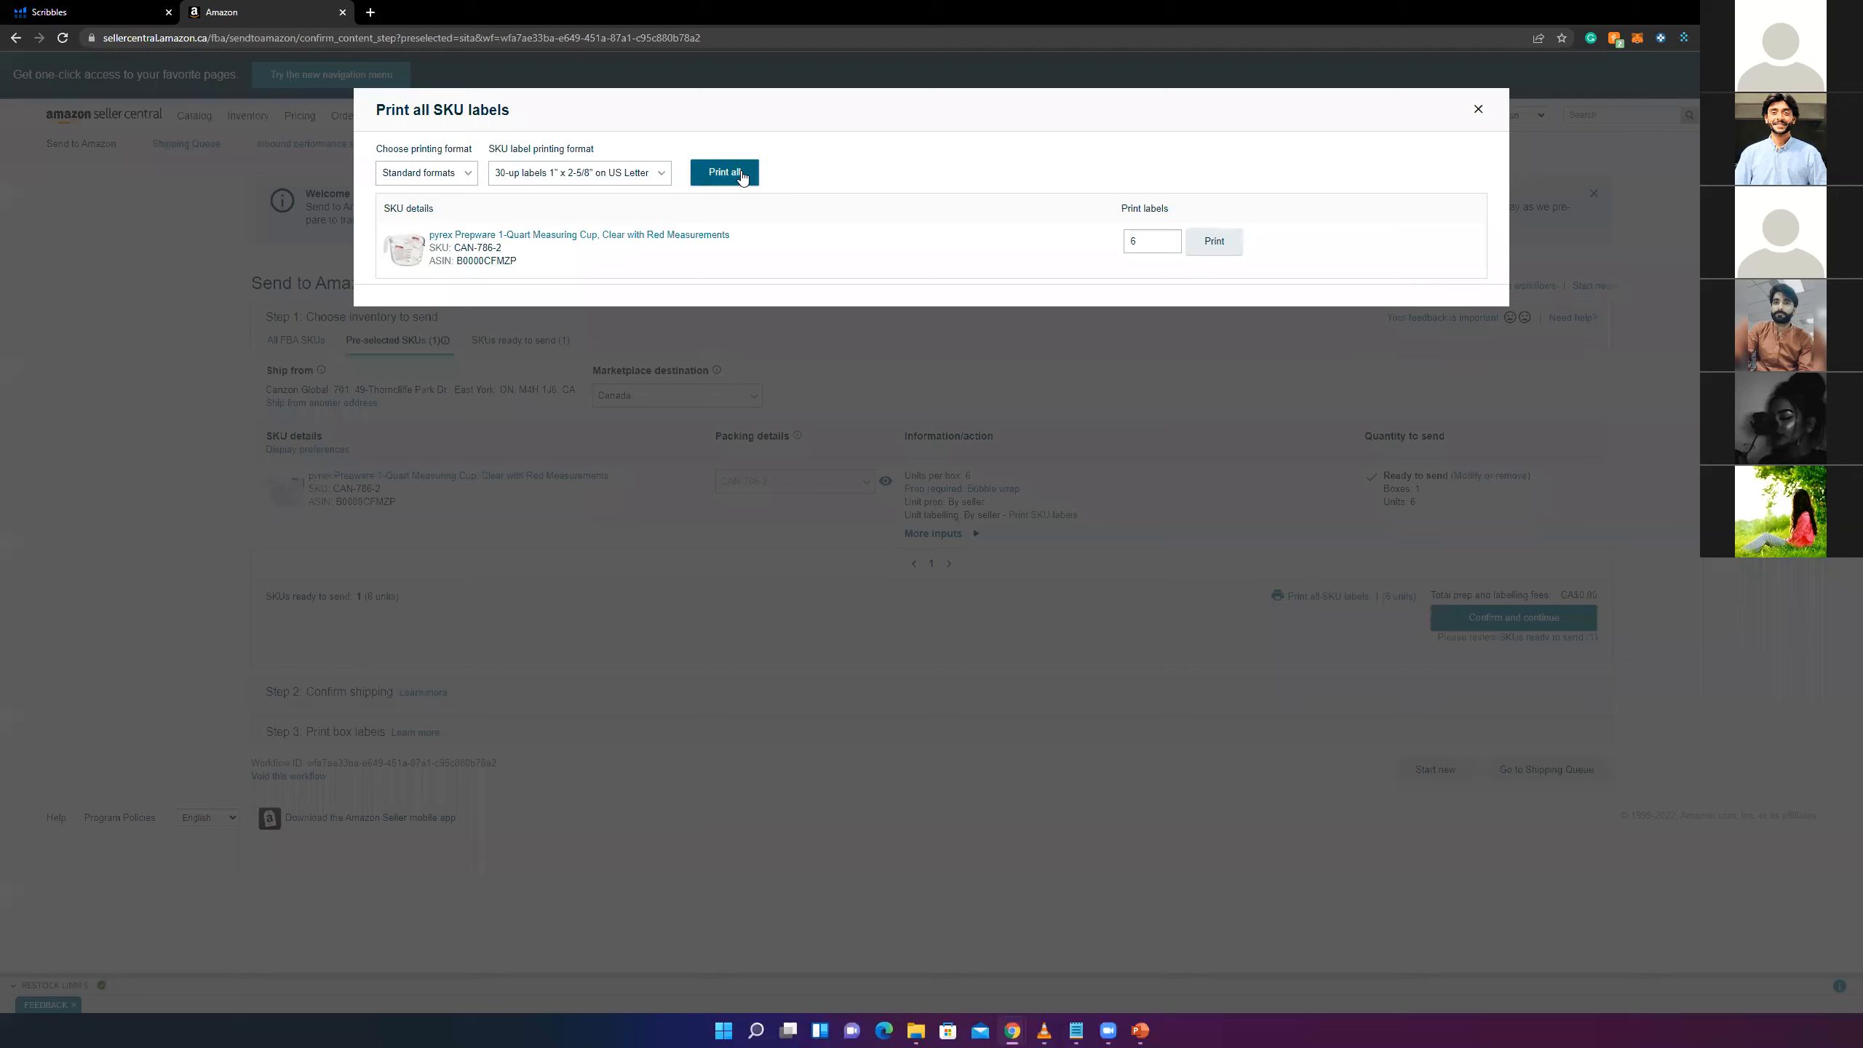
click(653, 173)
scroll(601, 242, down, 2)
scroll(601, 242, down, 3)
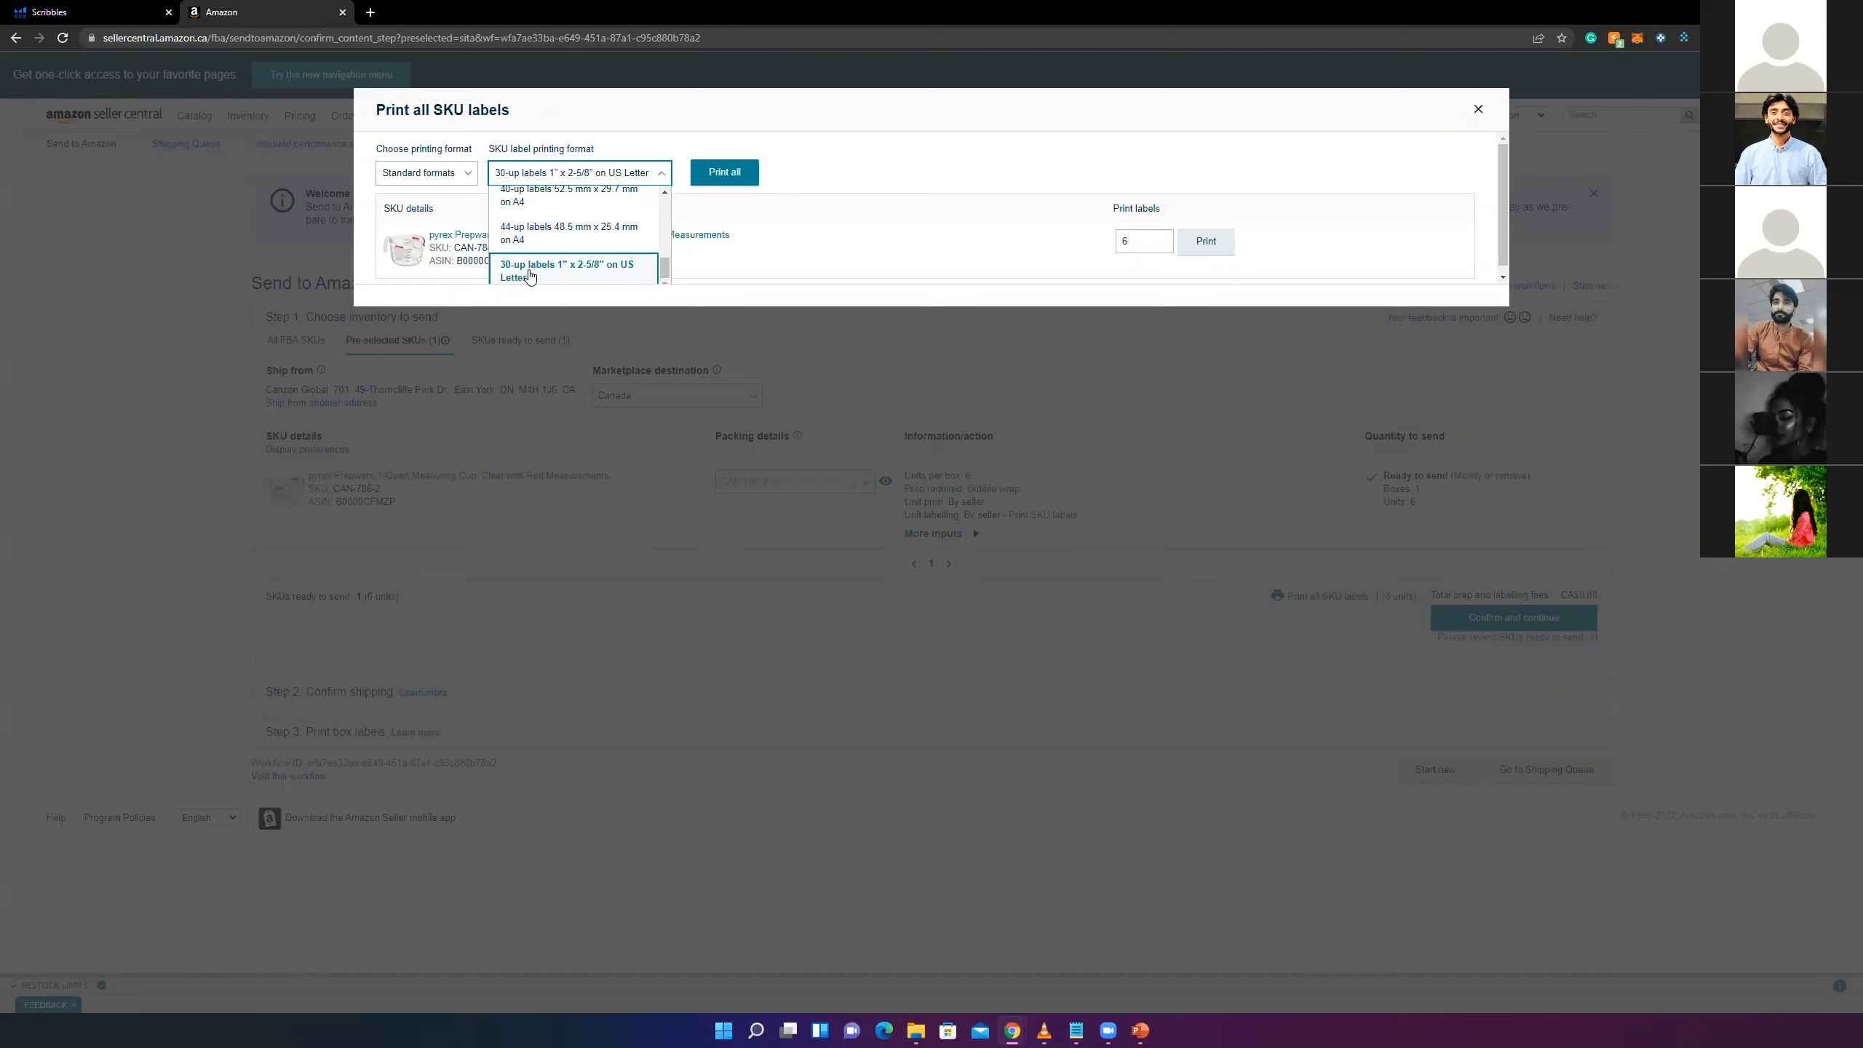
scroll(546, 268, up, 4)
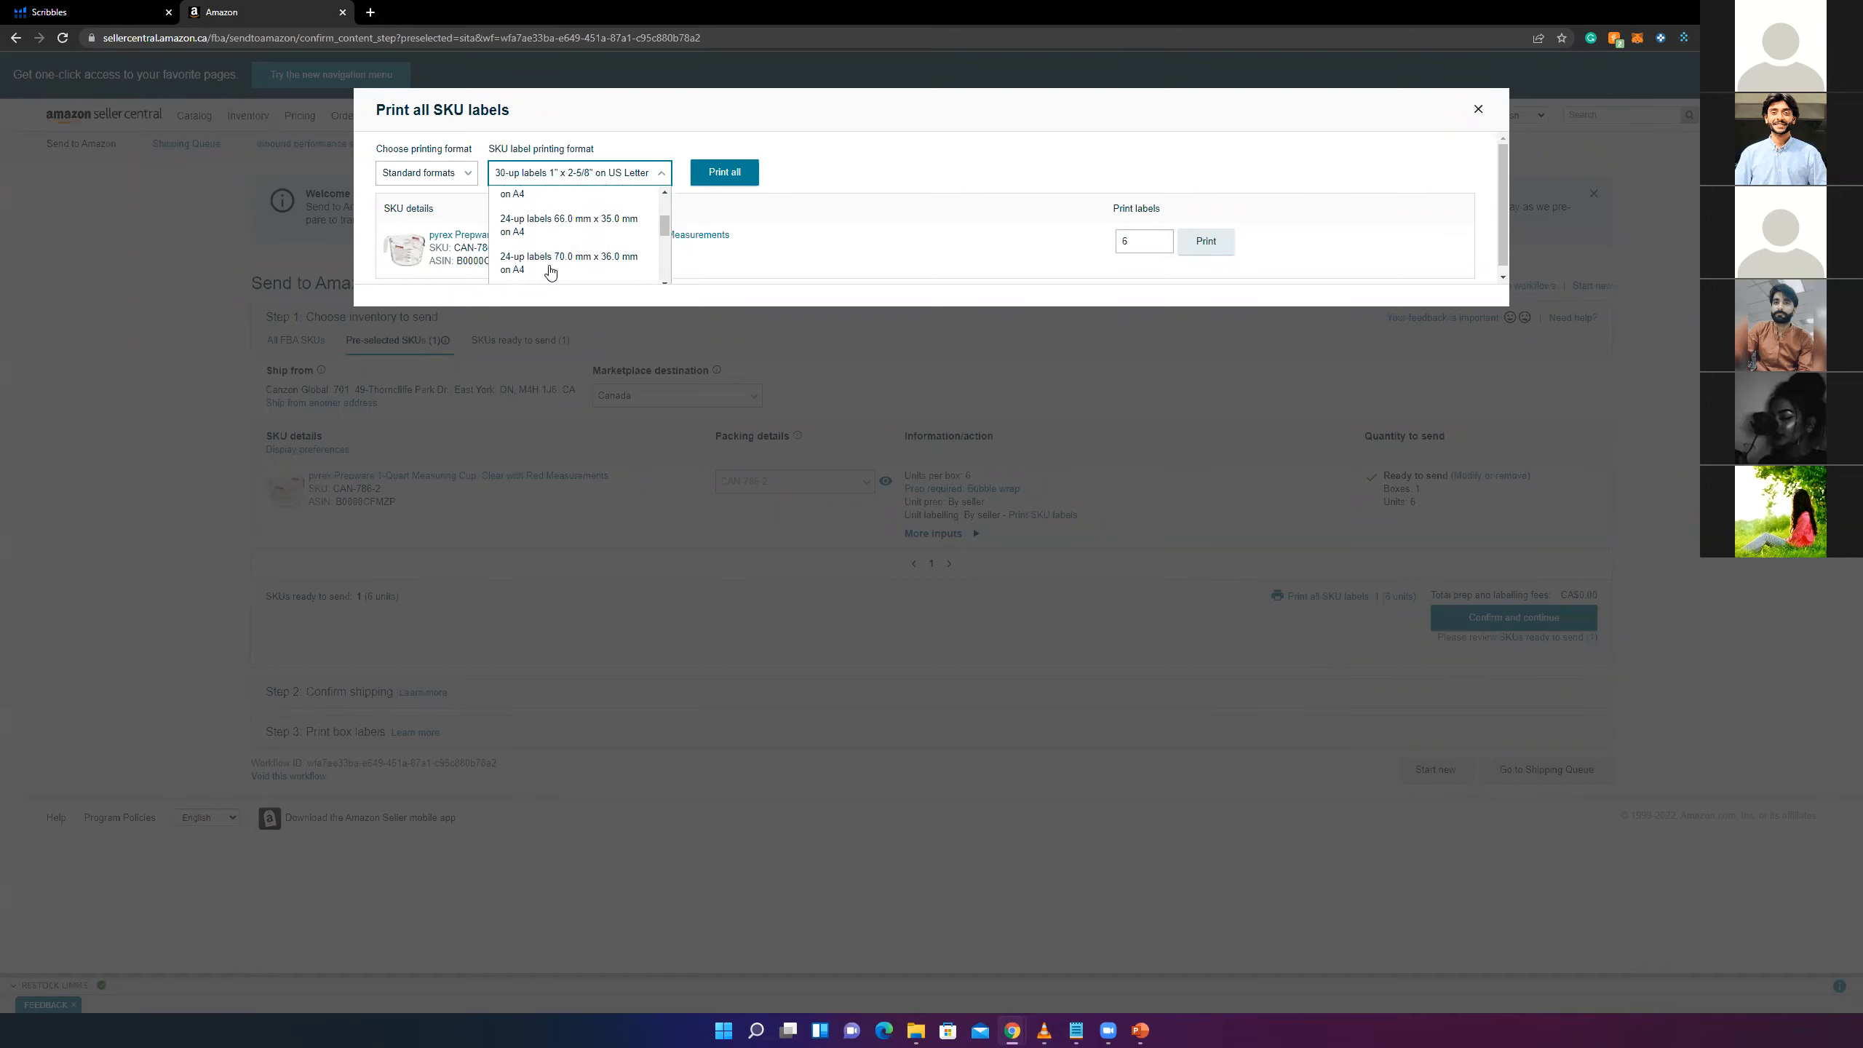
click(860, 152)
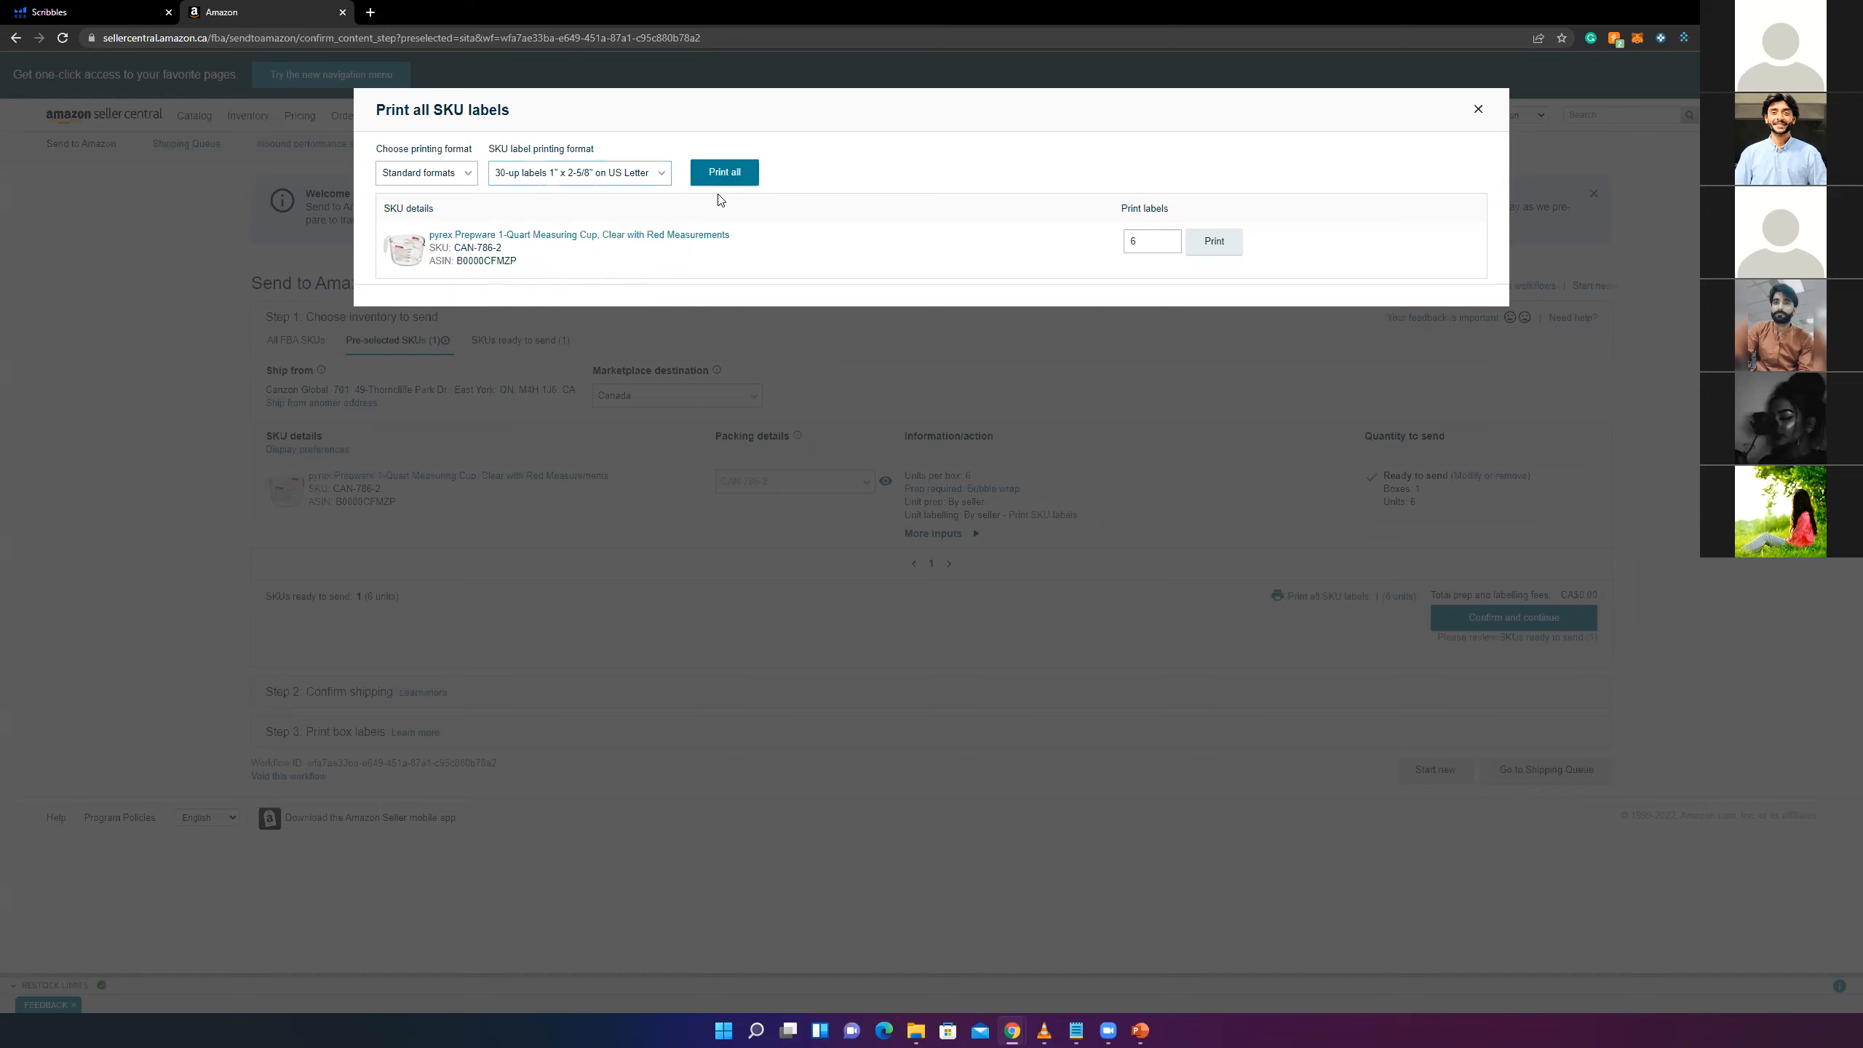
click(572, 181)
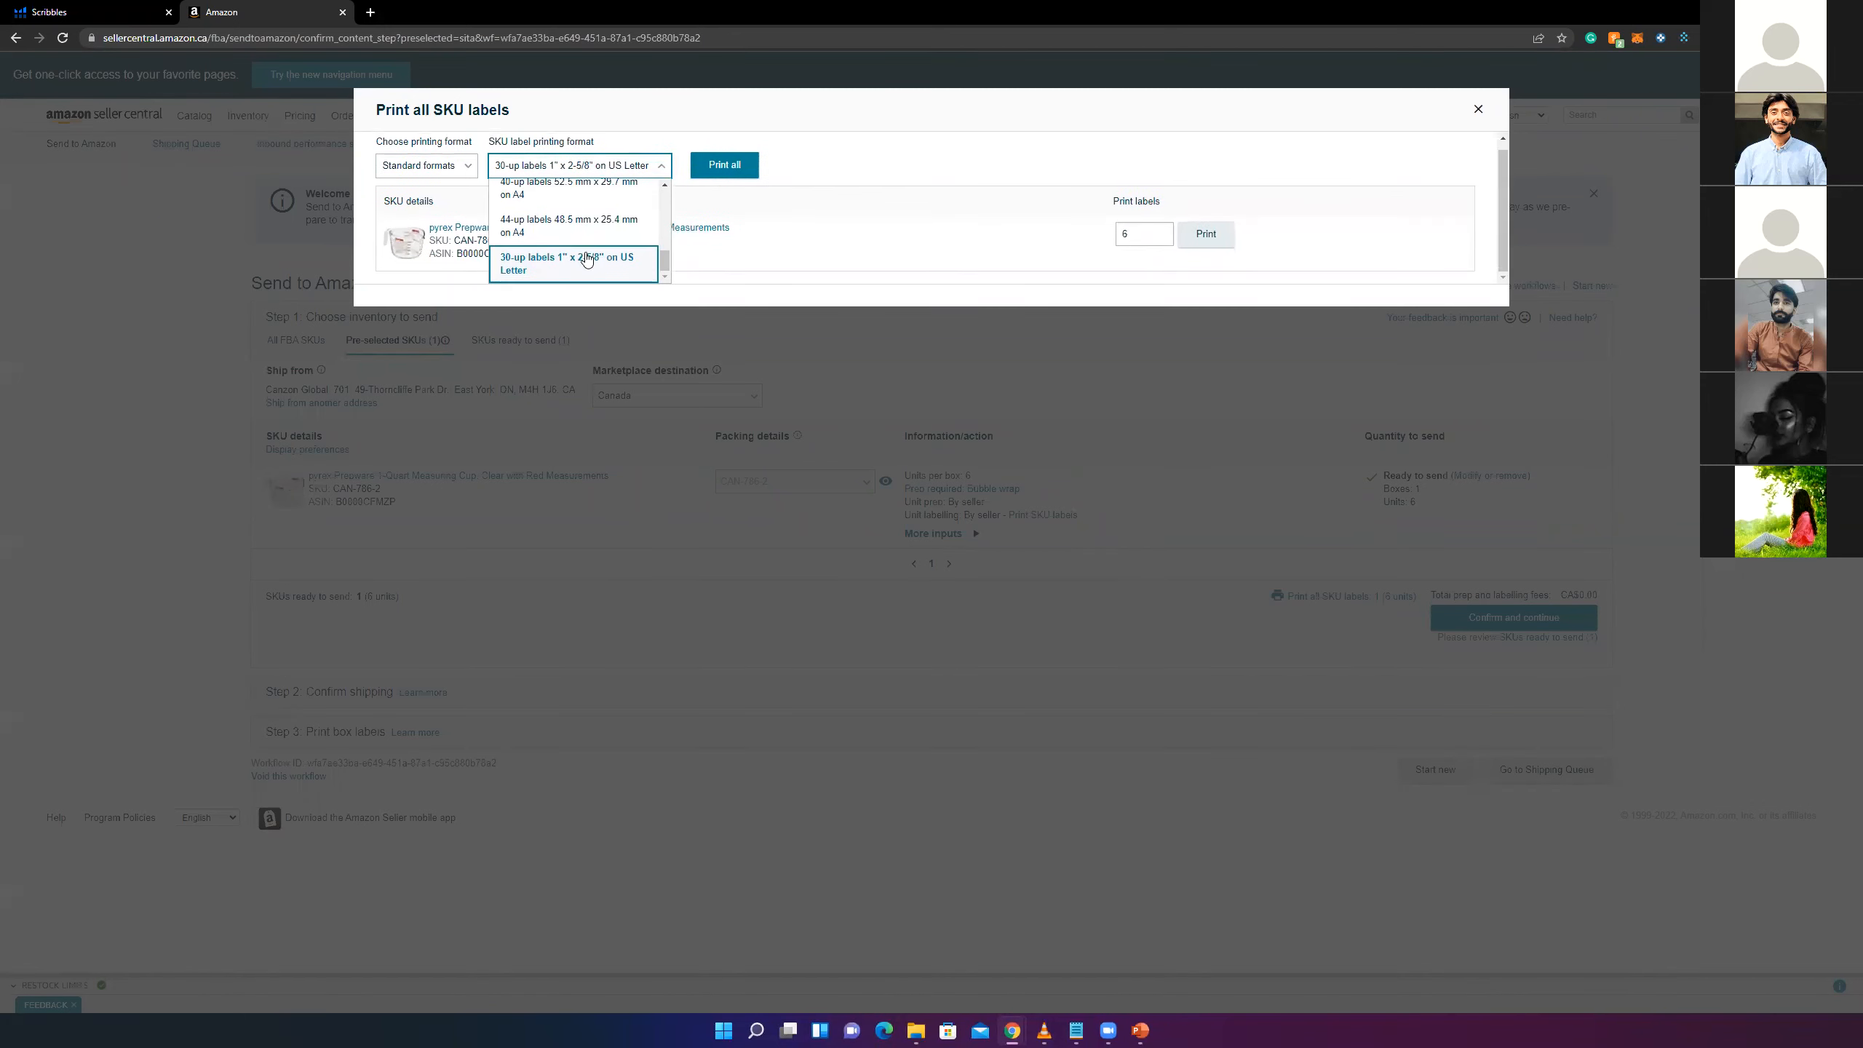
click(852, 161)
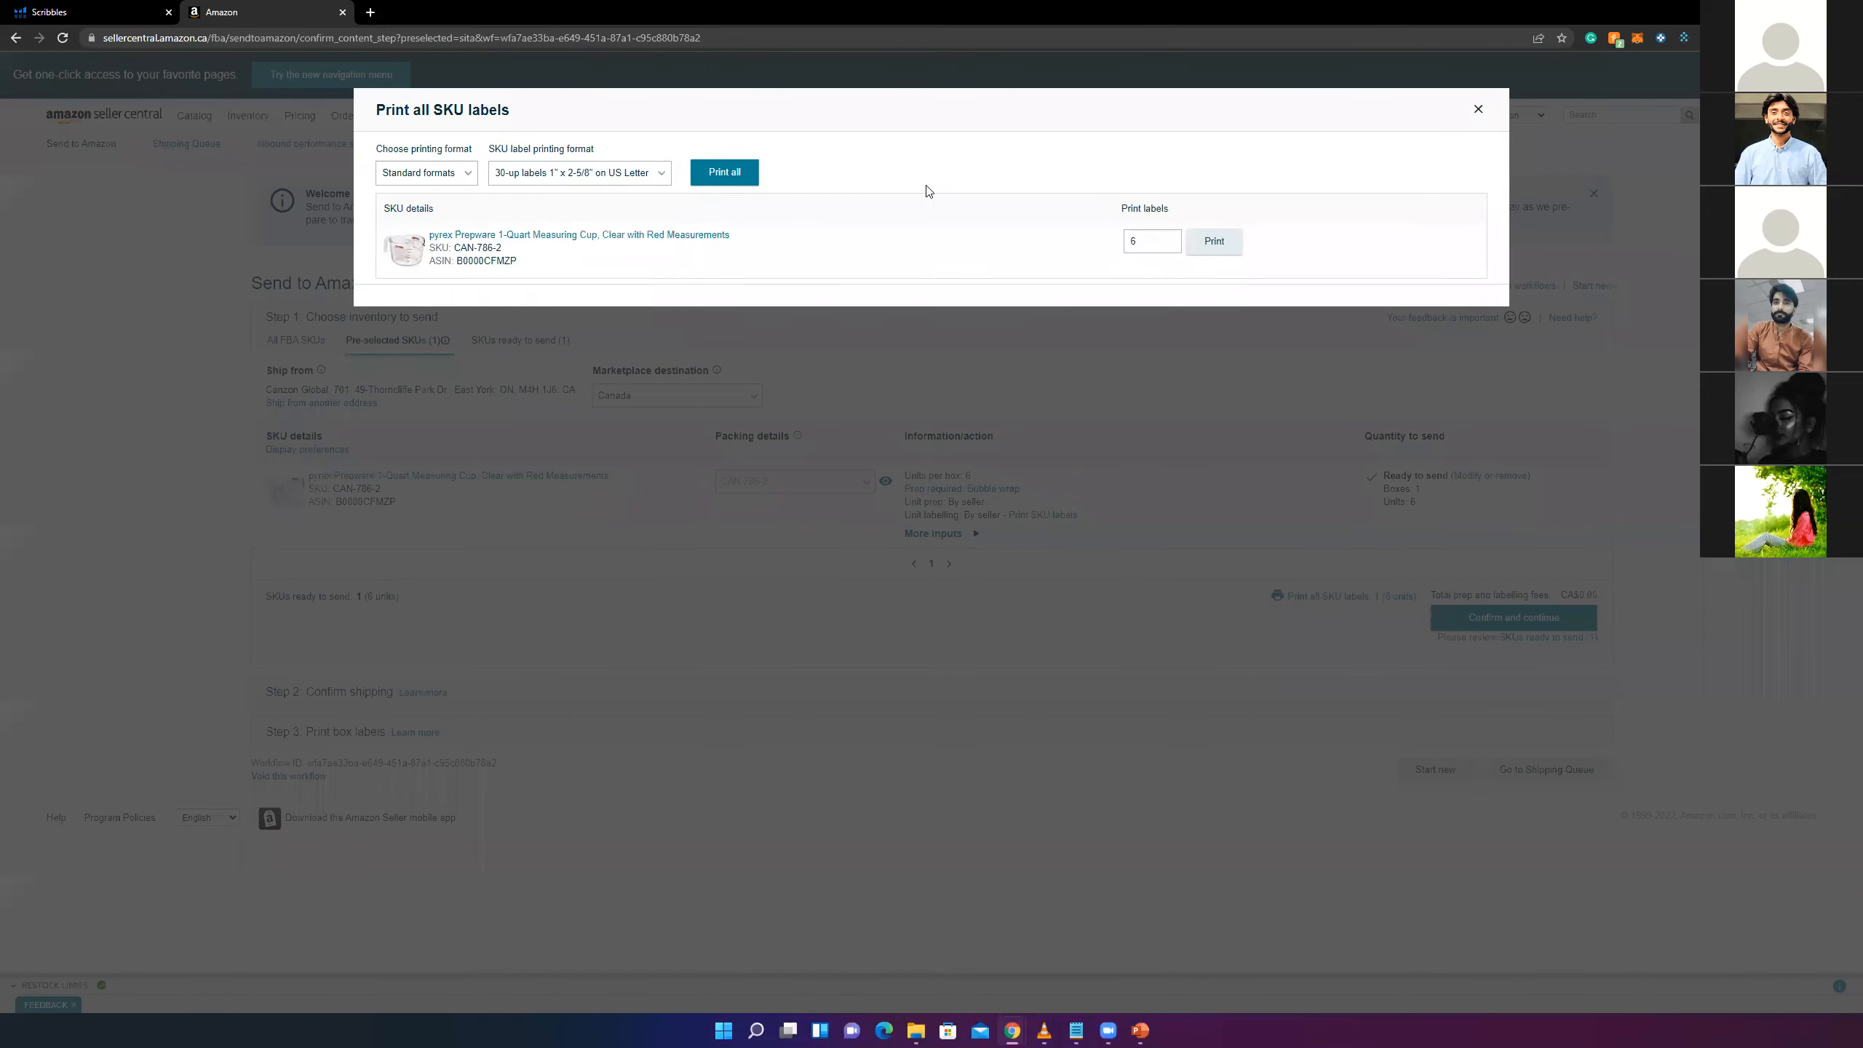
- Print the measuring cup's 6 SKU labels, view the downloaded Labels (1).pdf, and return to Seller Central
click(1217, 246)
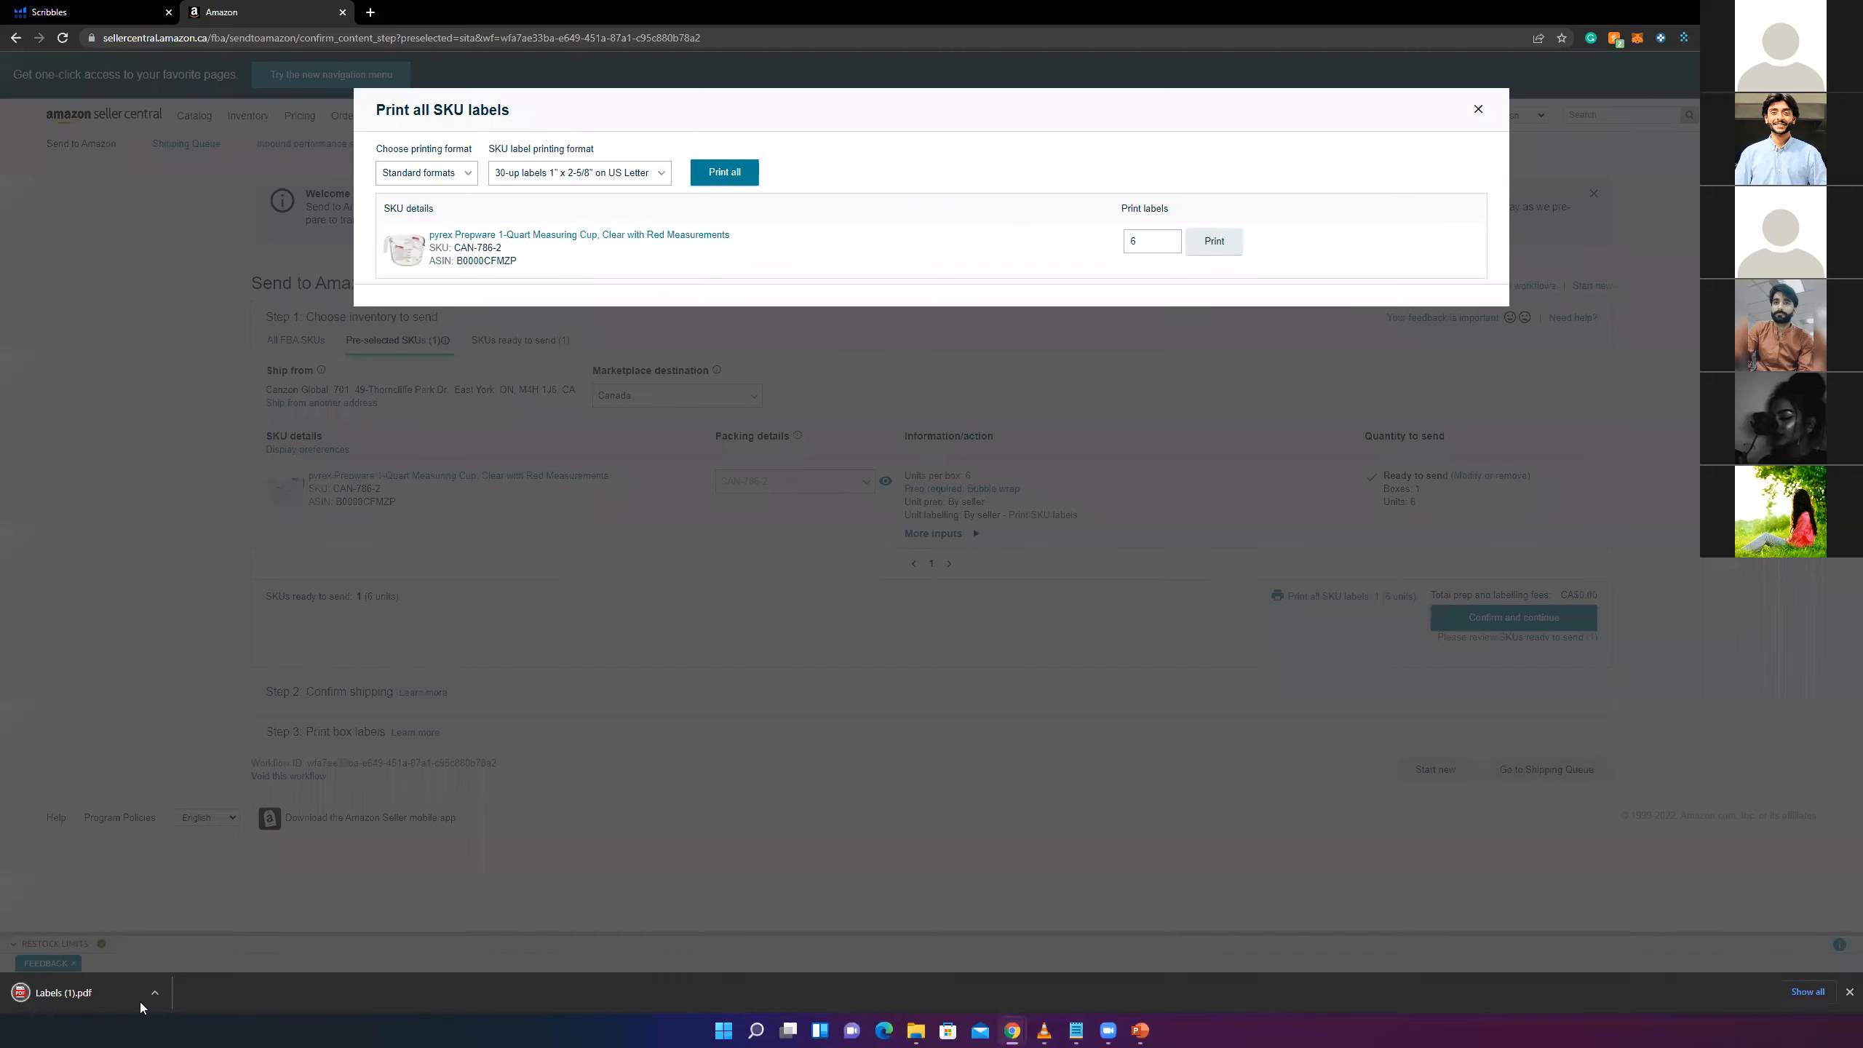
click(73, 1006)
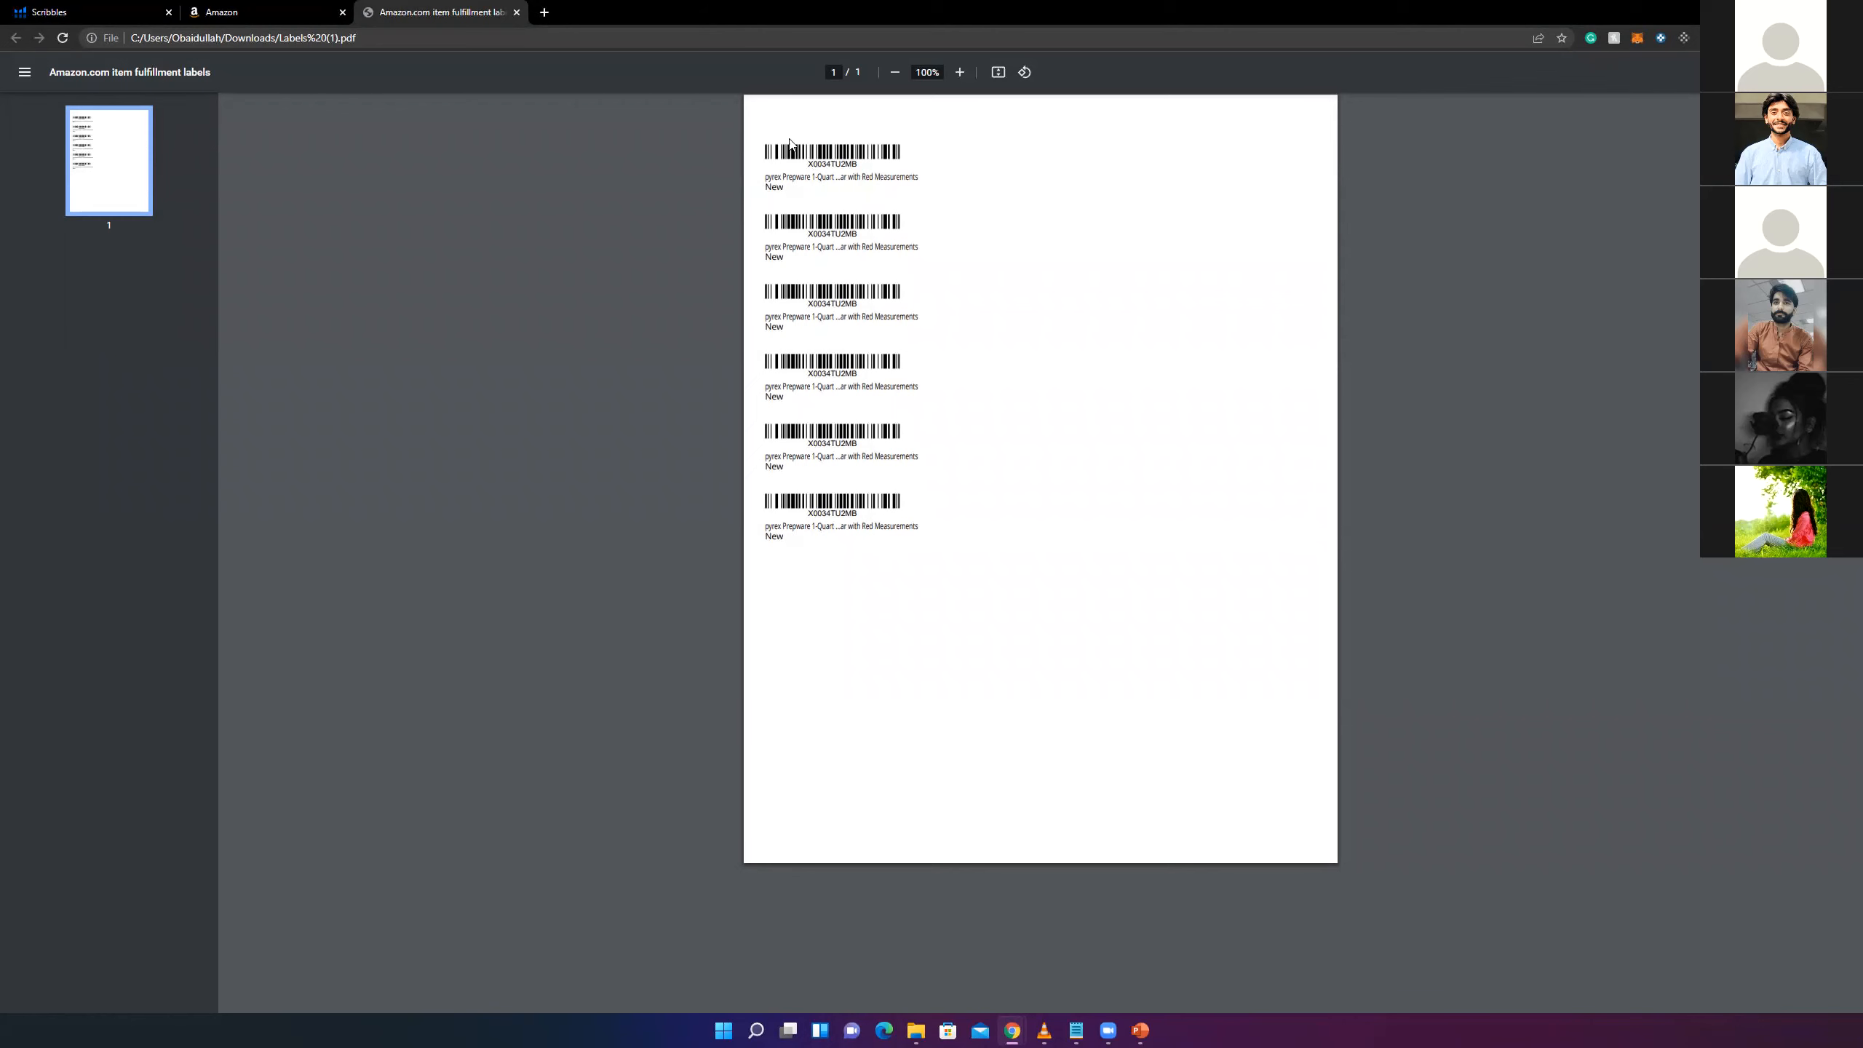
click(236, 12)
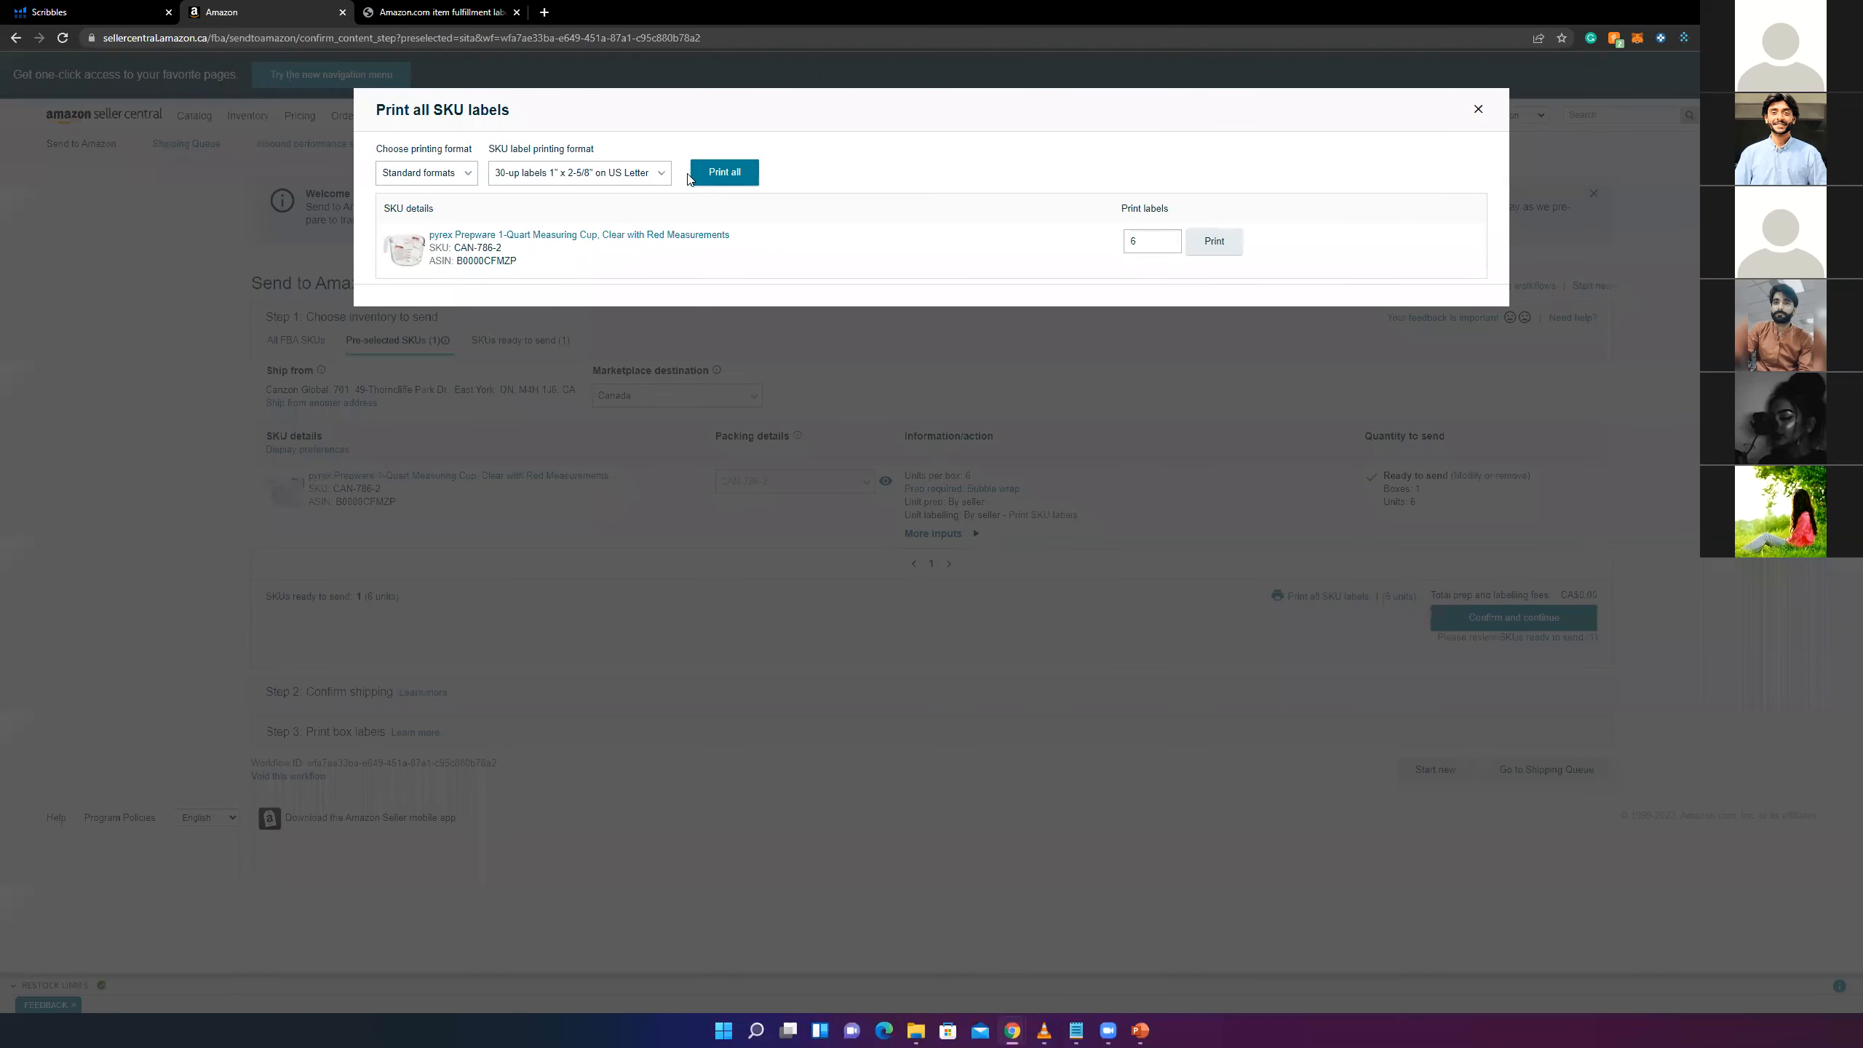
- Close label printing, reopen the measuring cup's packing details for modification, and save unit prep and unit labelling as By Amazon
click(1478, 108)
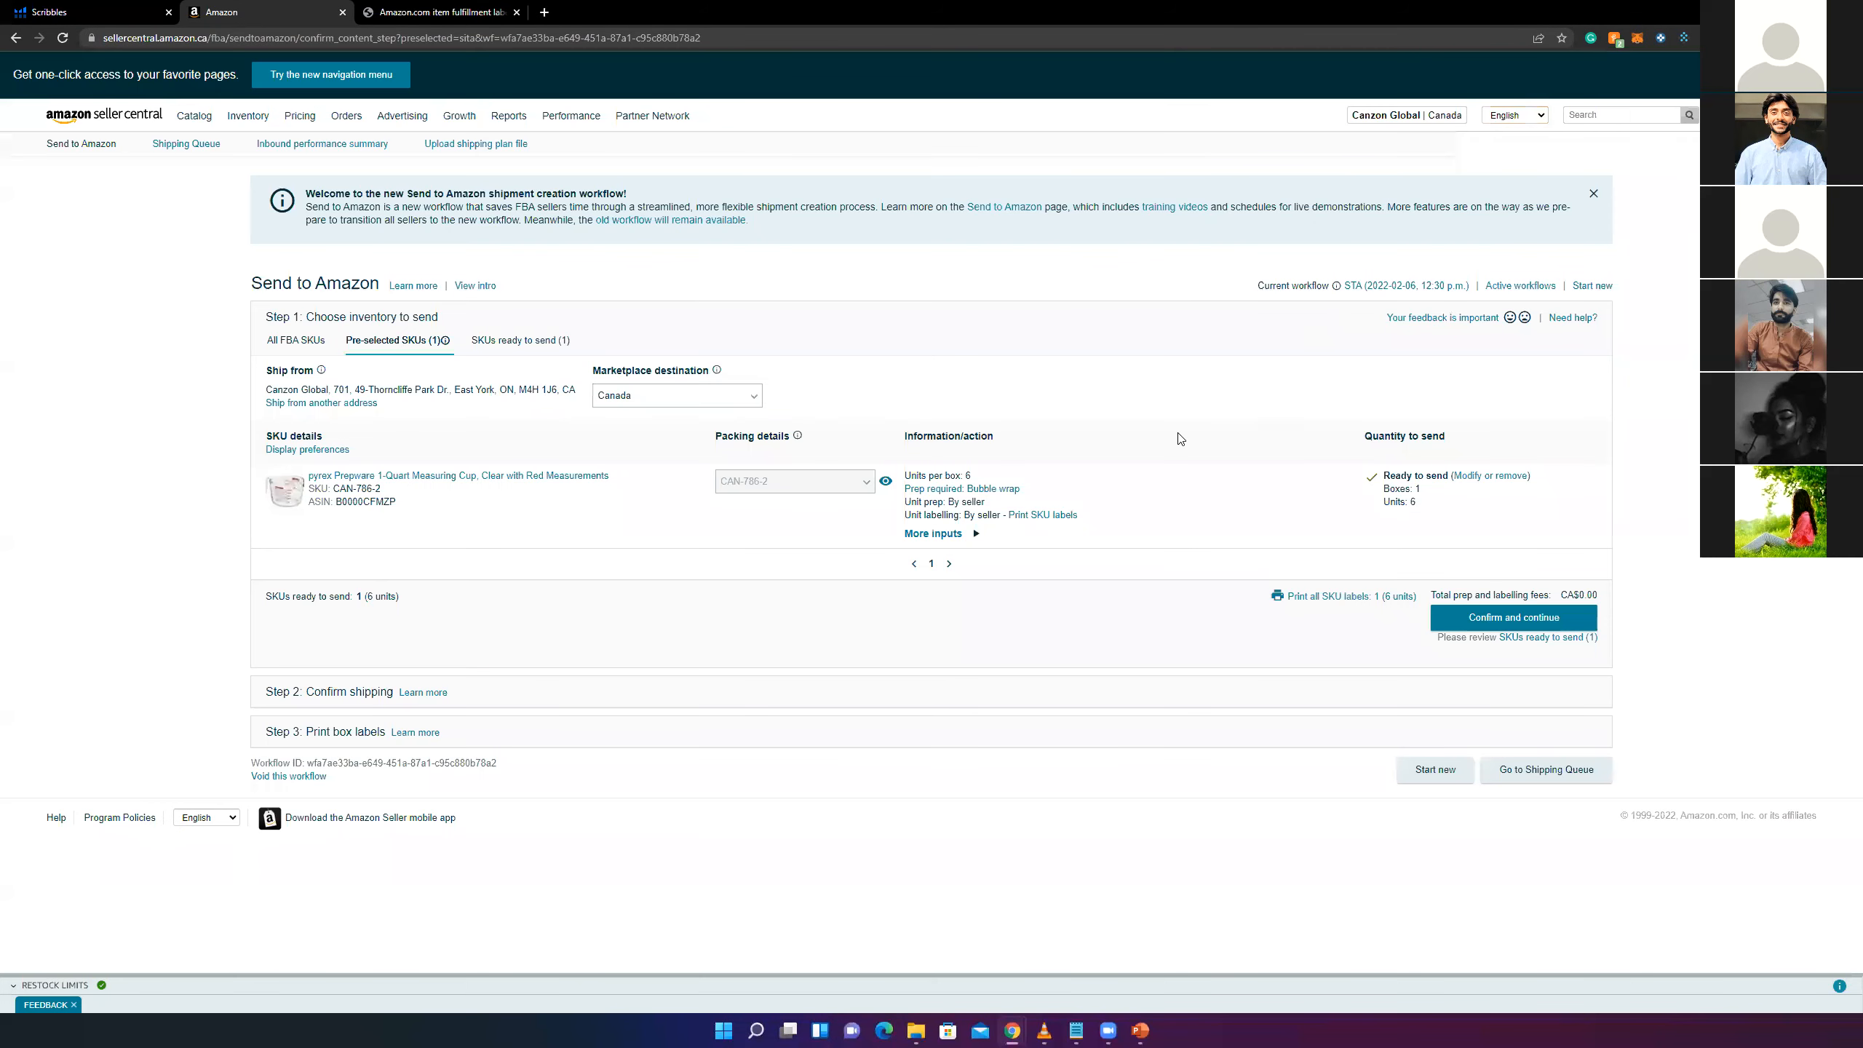
click(1475, 485)
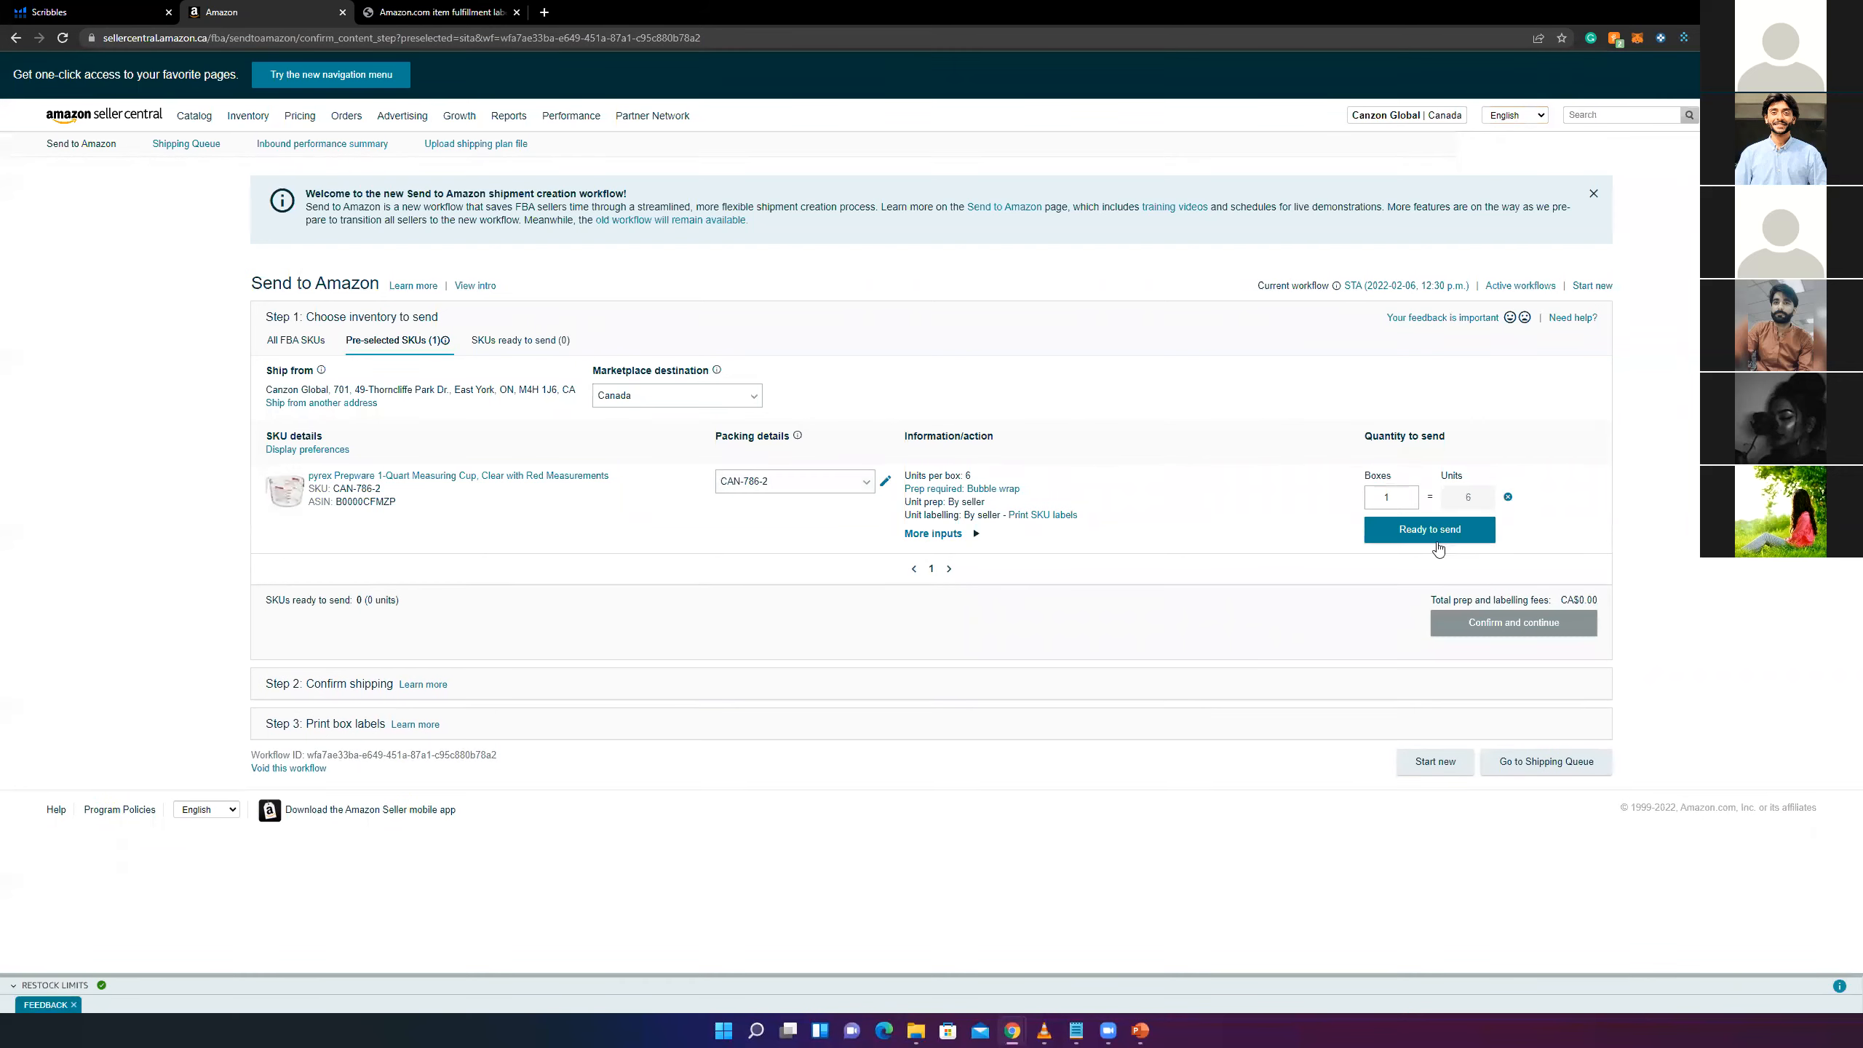
click(885, 483)
click(405, 321)
click(394, 277)
click(1529, 430)
- Set the measuring cup's quantity to 1 box, mark it ready to send, and confirm the inventory to continue to shipping
click(1392, 498)
text(1)
click(1456, 533)
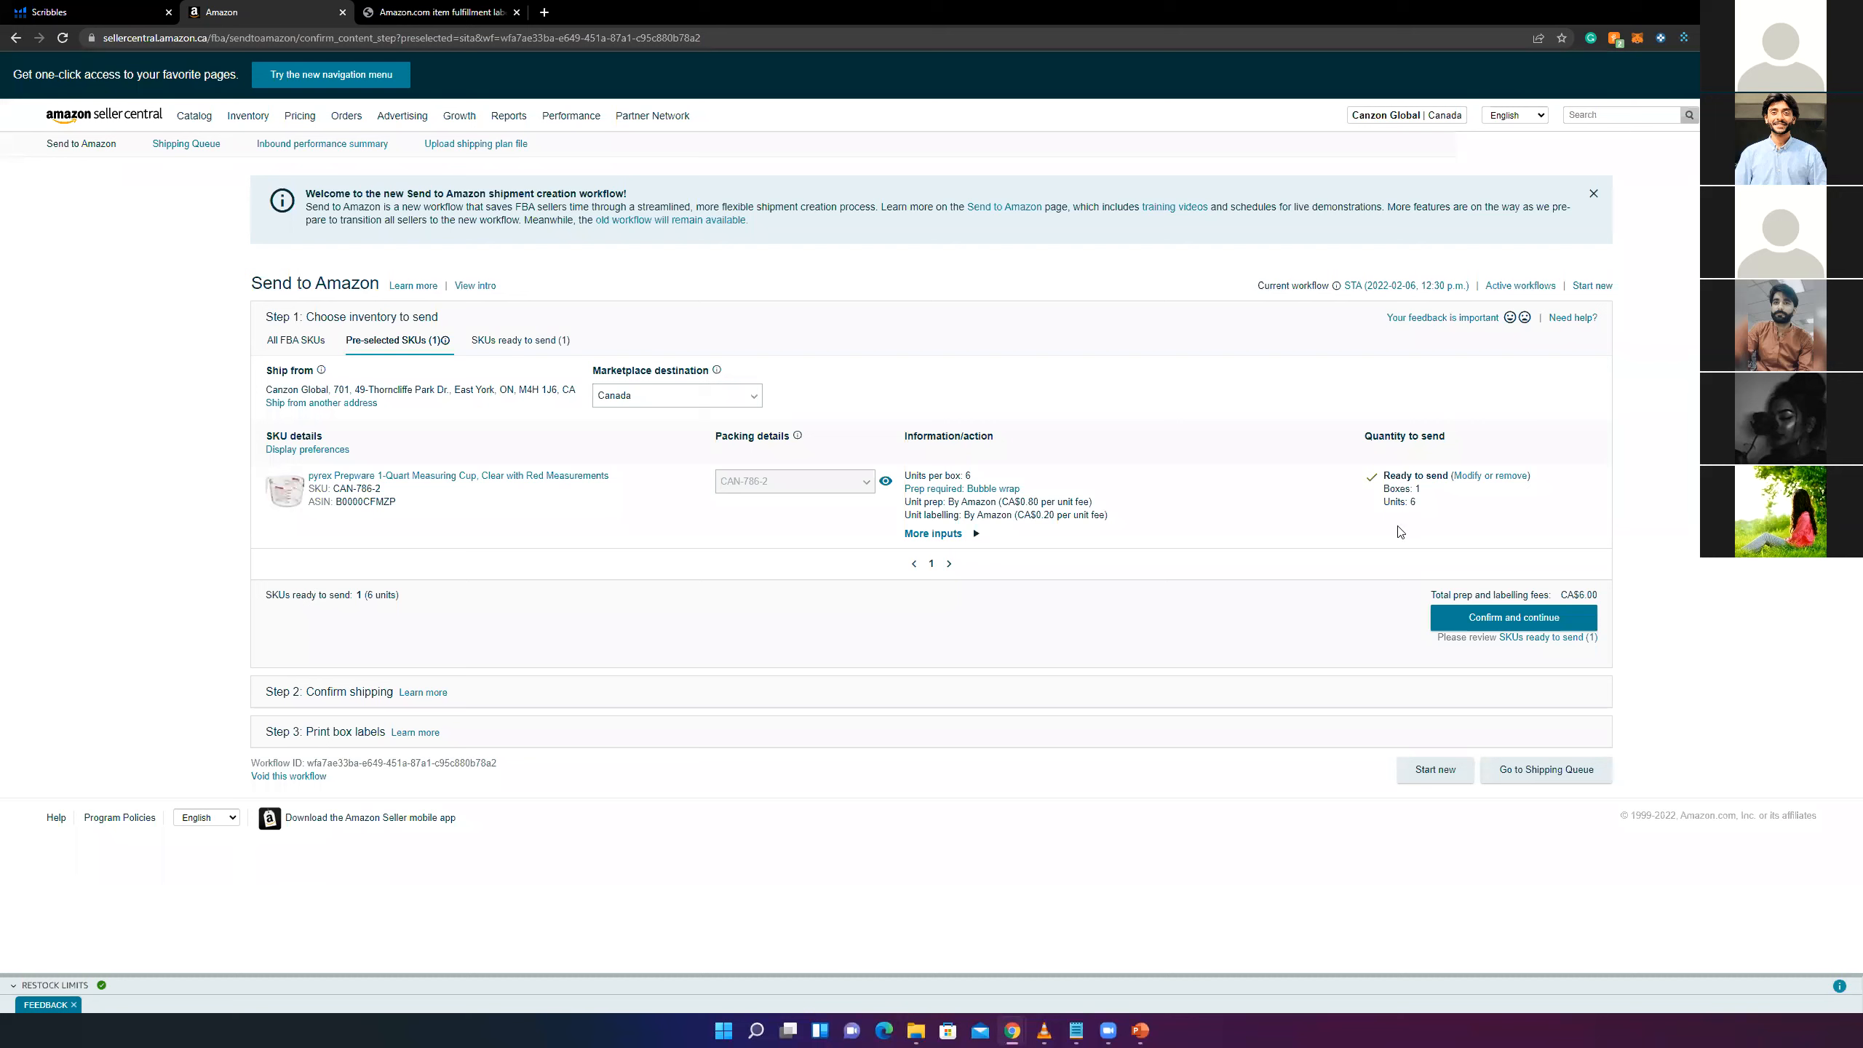
click(1577, 615)
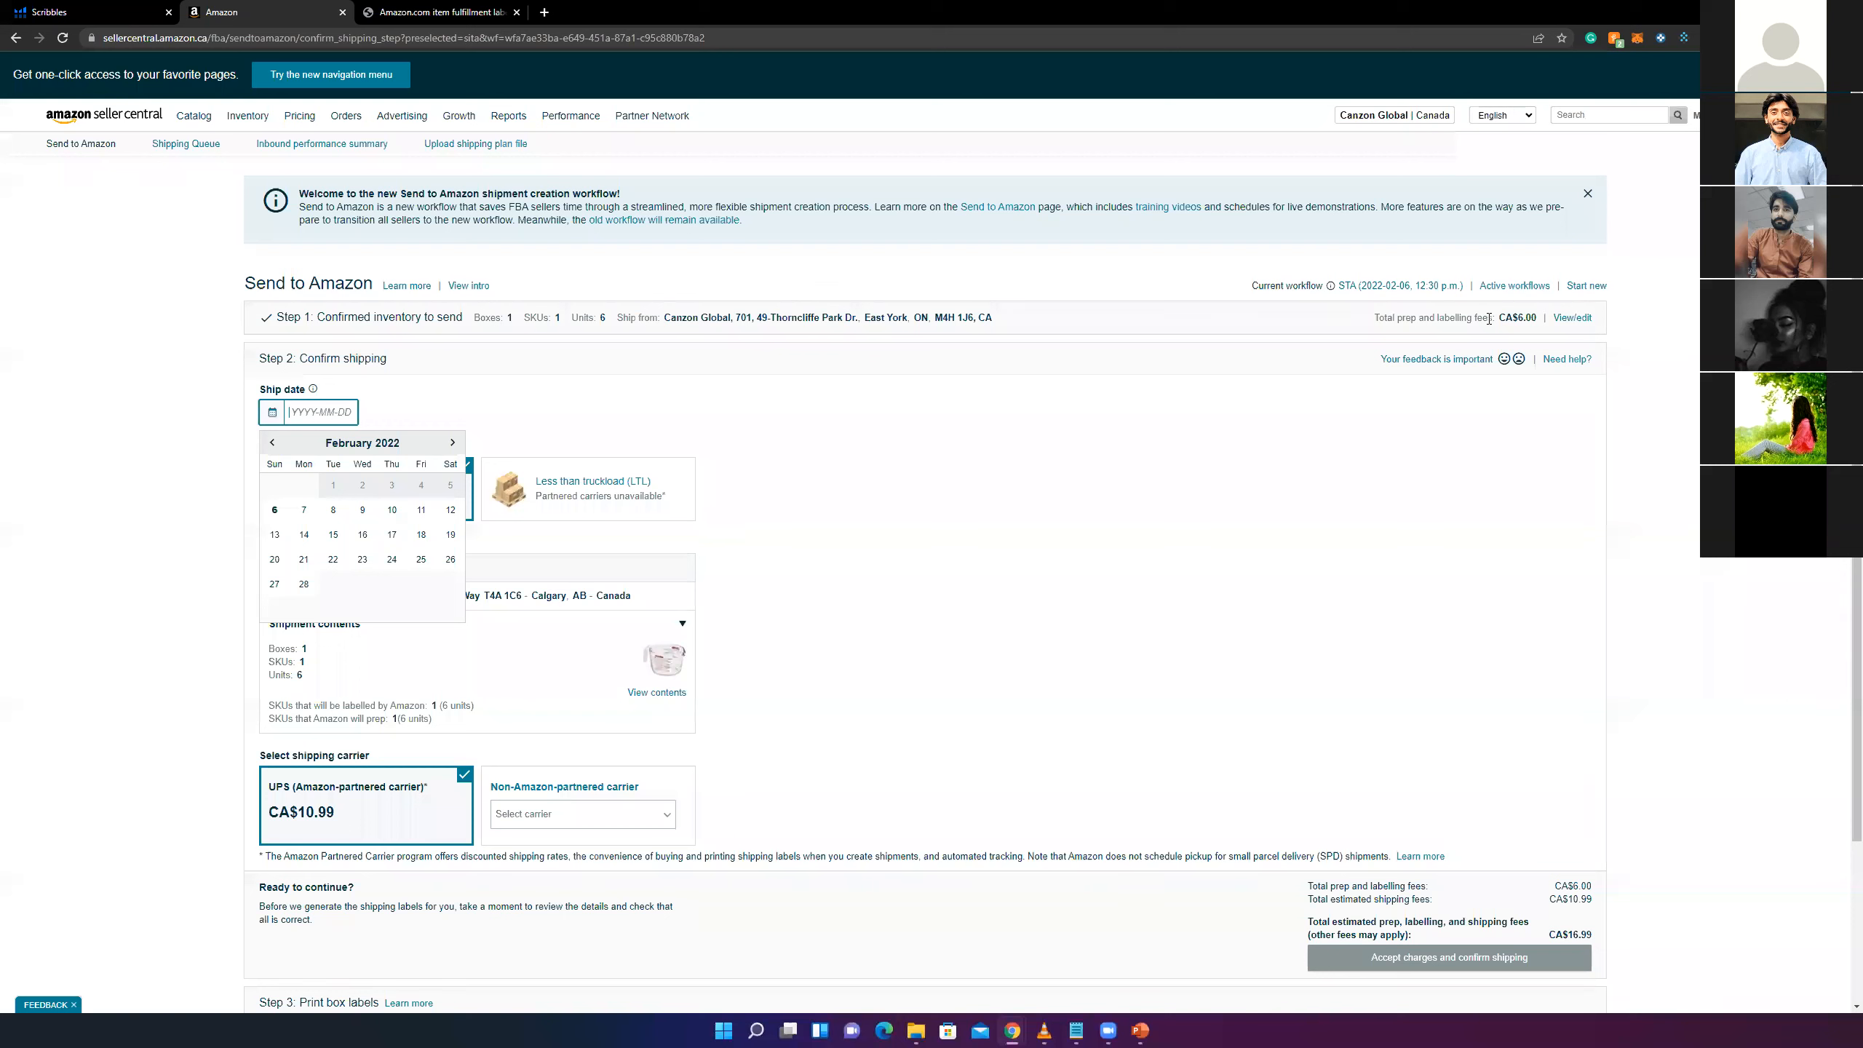
- Set the shipment's ship date to 2022-02-07
click(1190, 508)
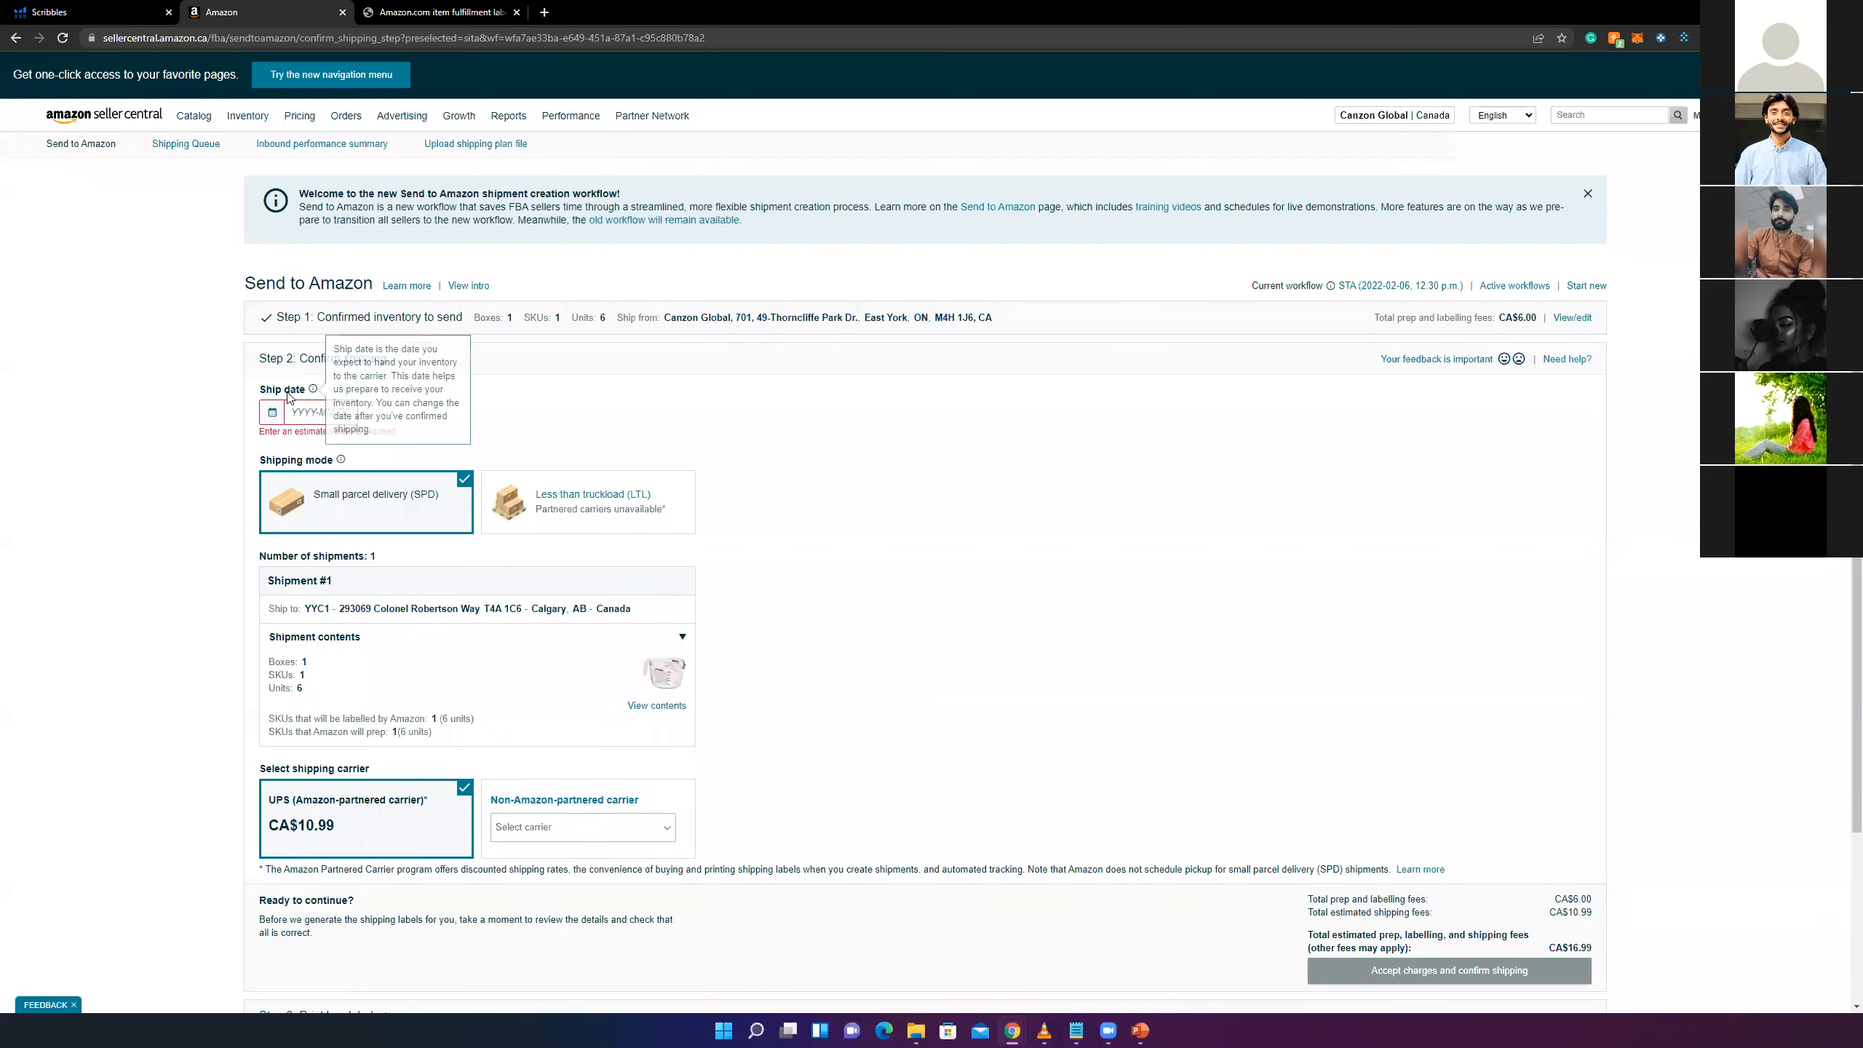
click(307, 409)
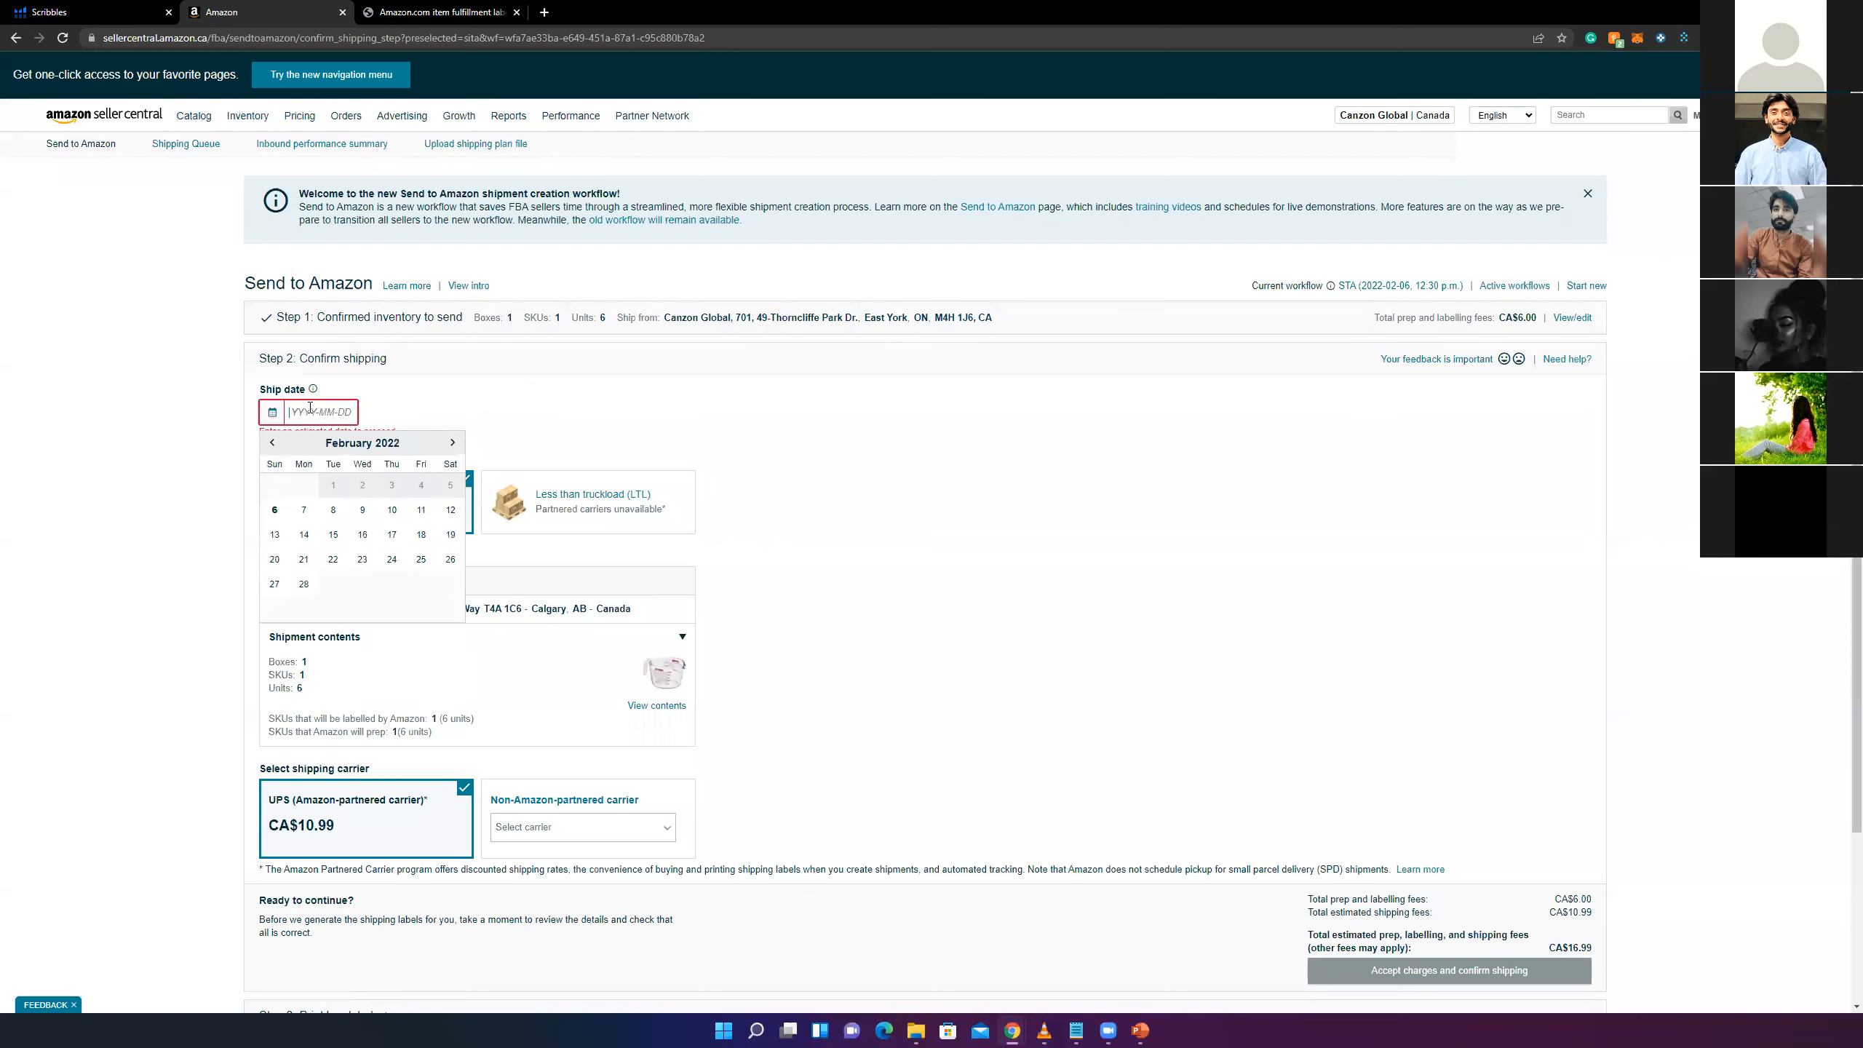
click(396, 395)
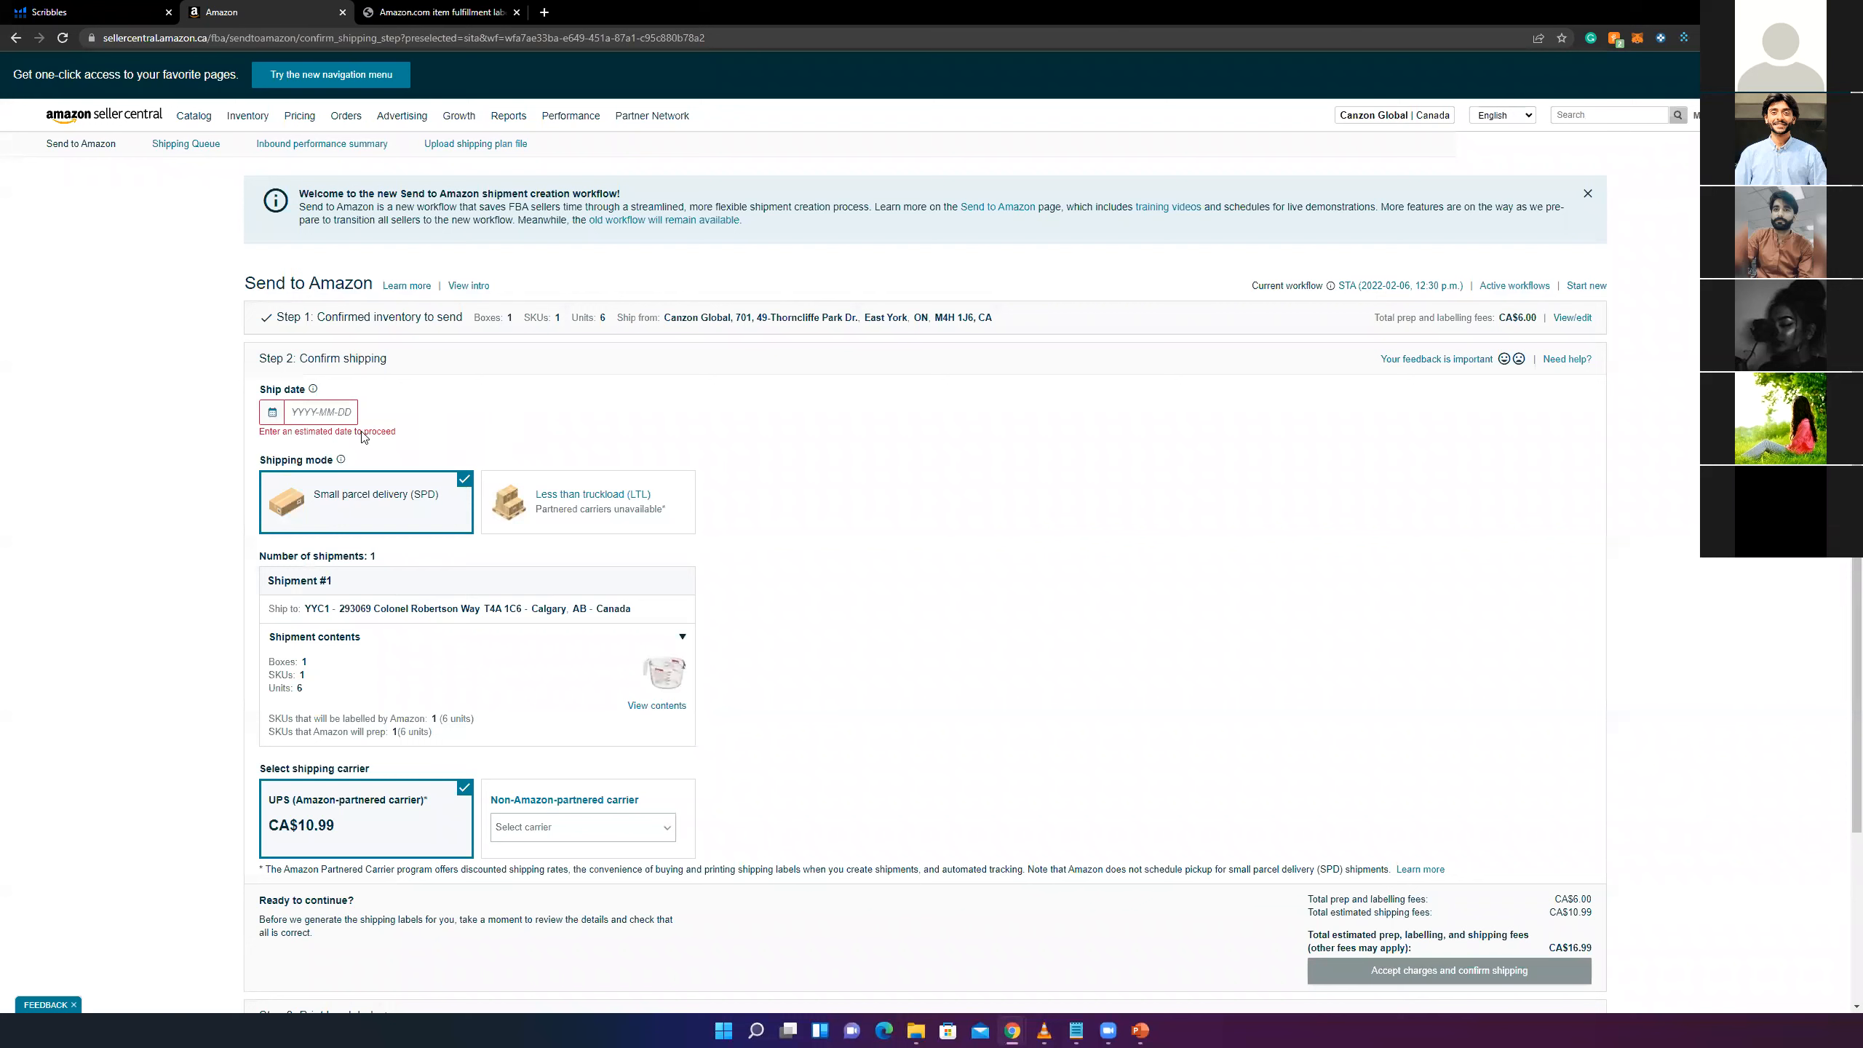
drag(276, 389, 289, 391)
click(289, 391)
click(321, 413)
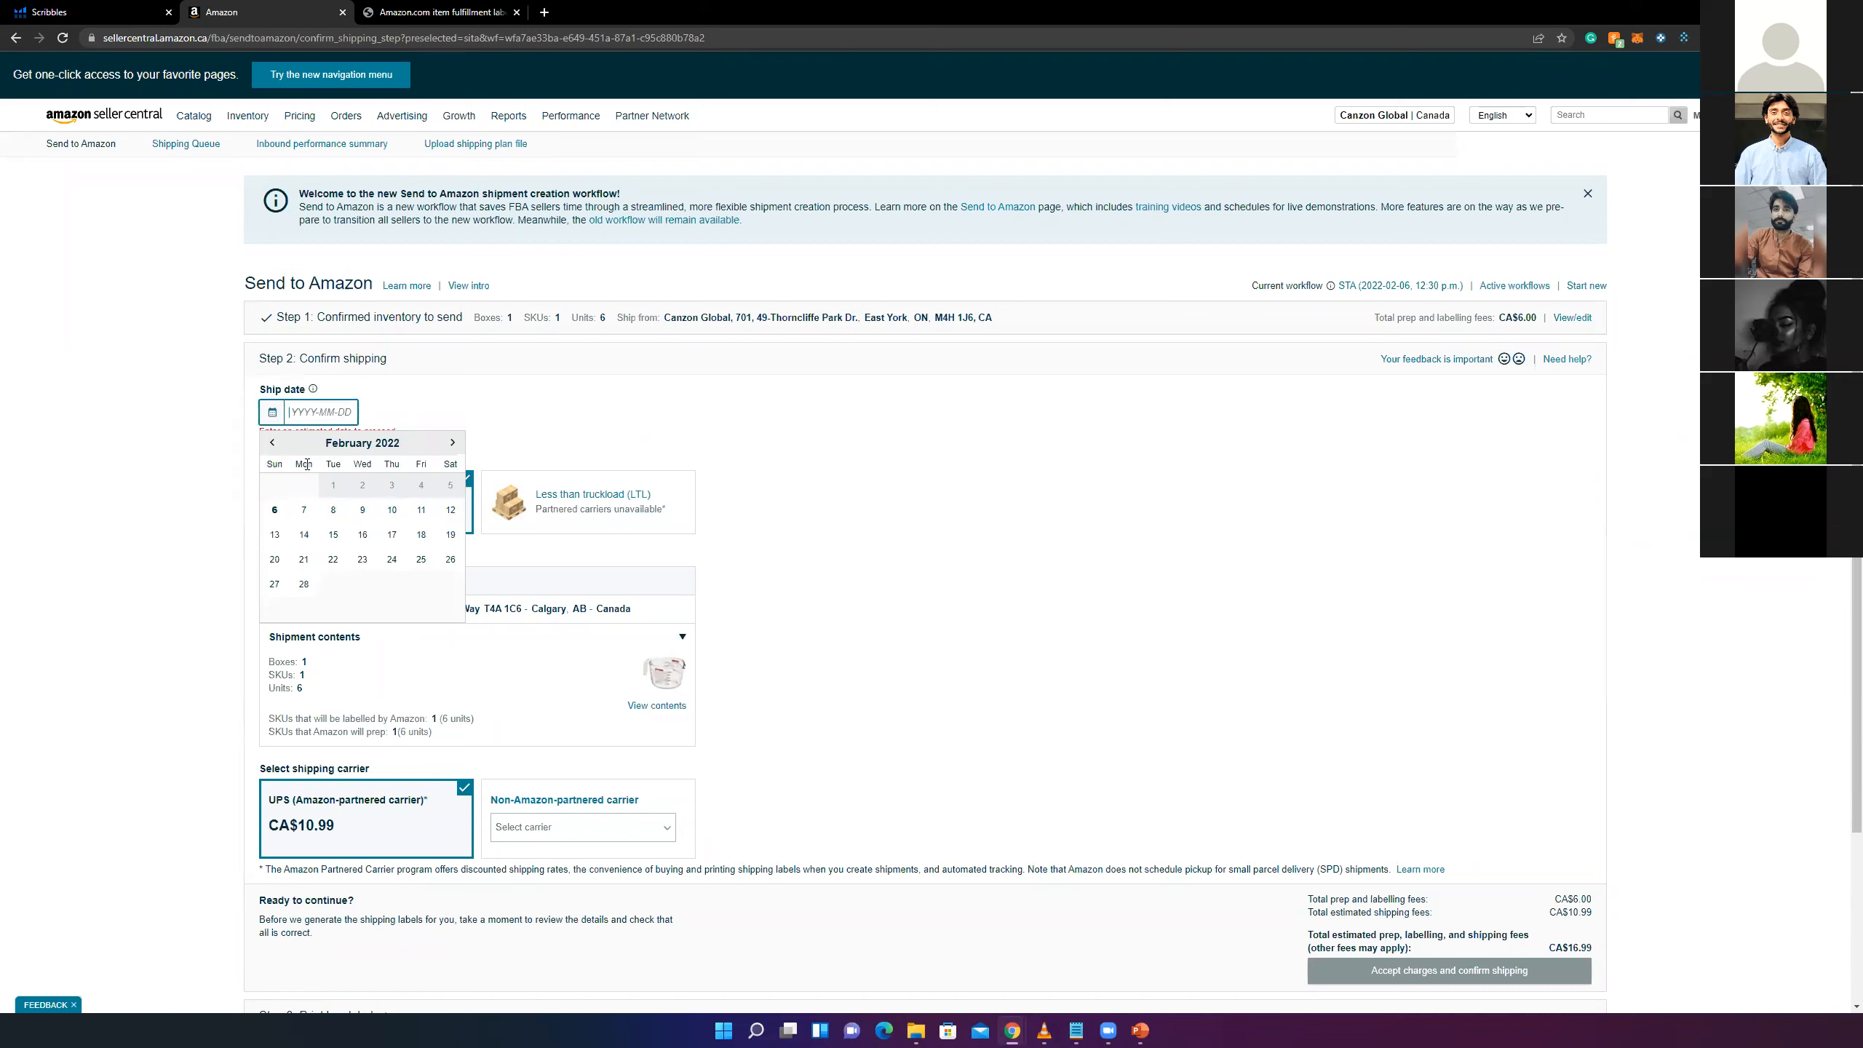
click(304, 512)
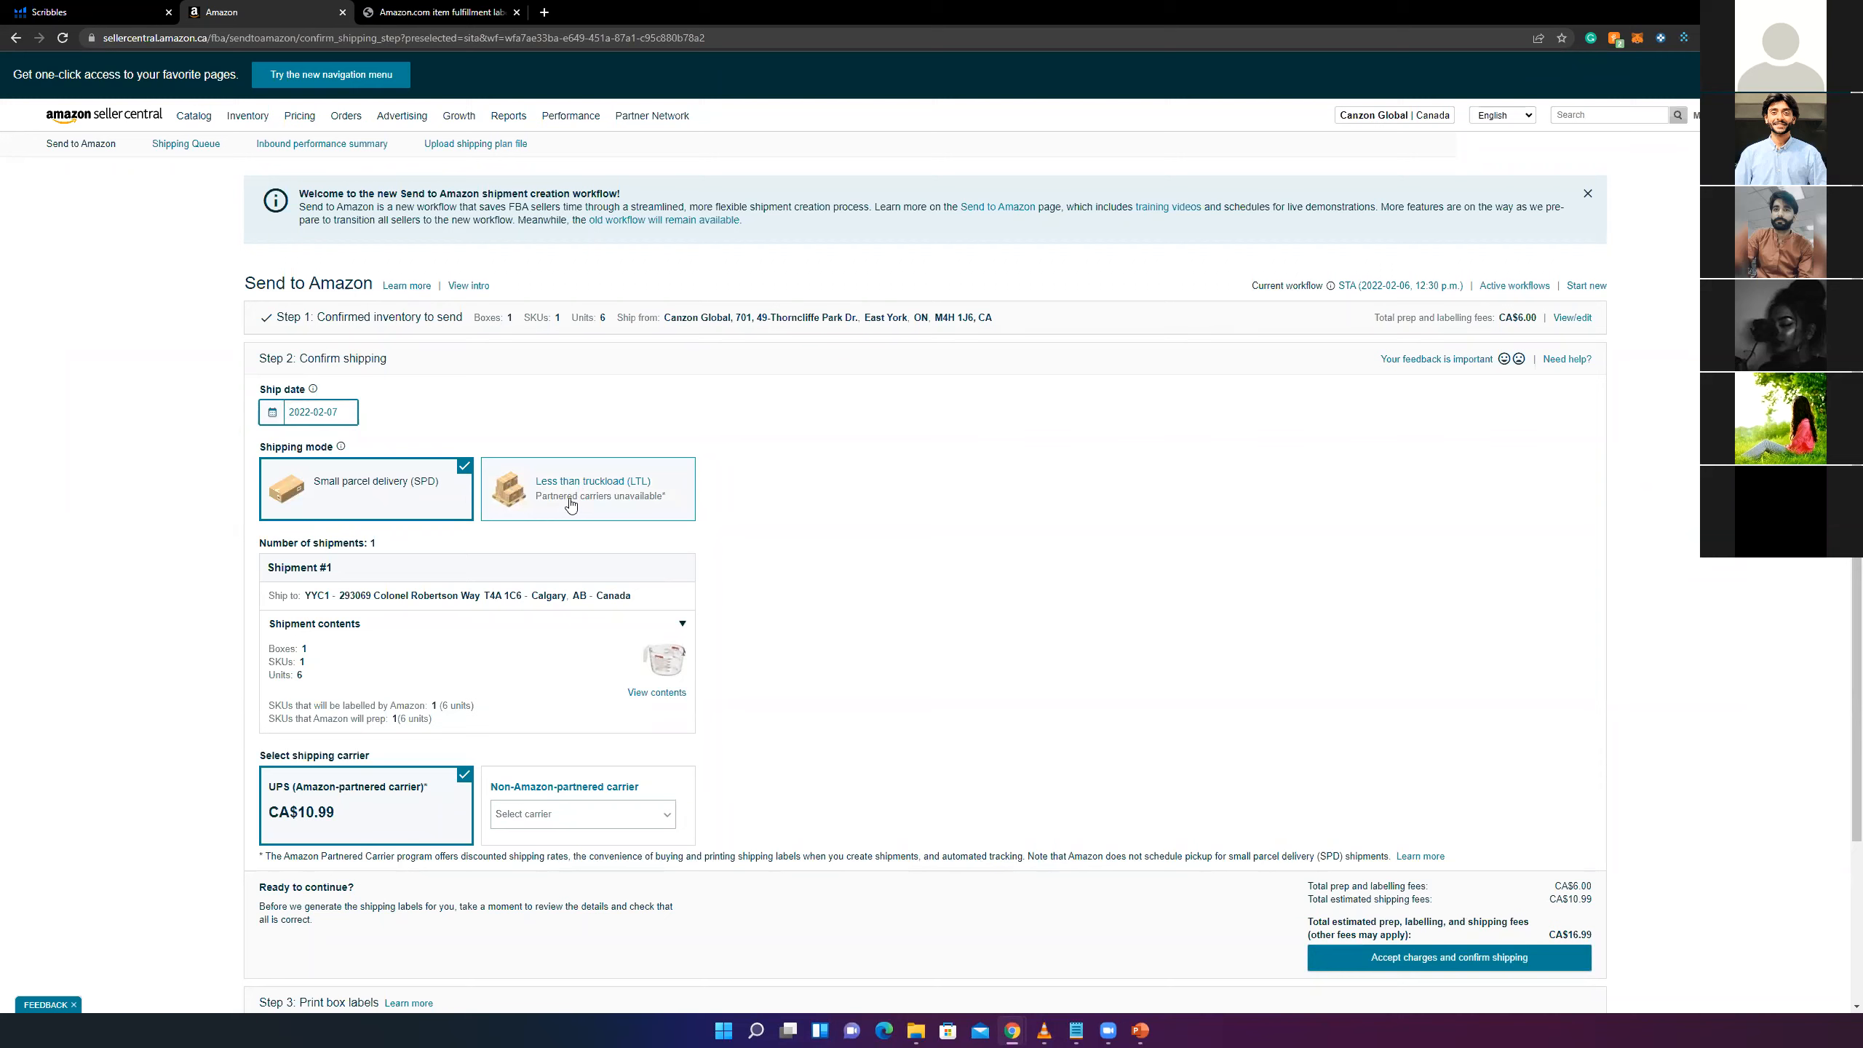
- Search Google for Amazon pallets in a new browser tab
click(544, 11)
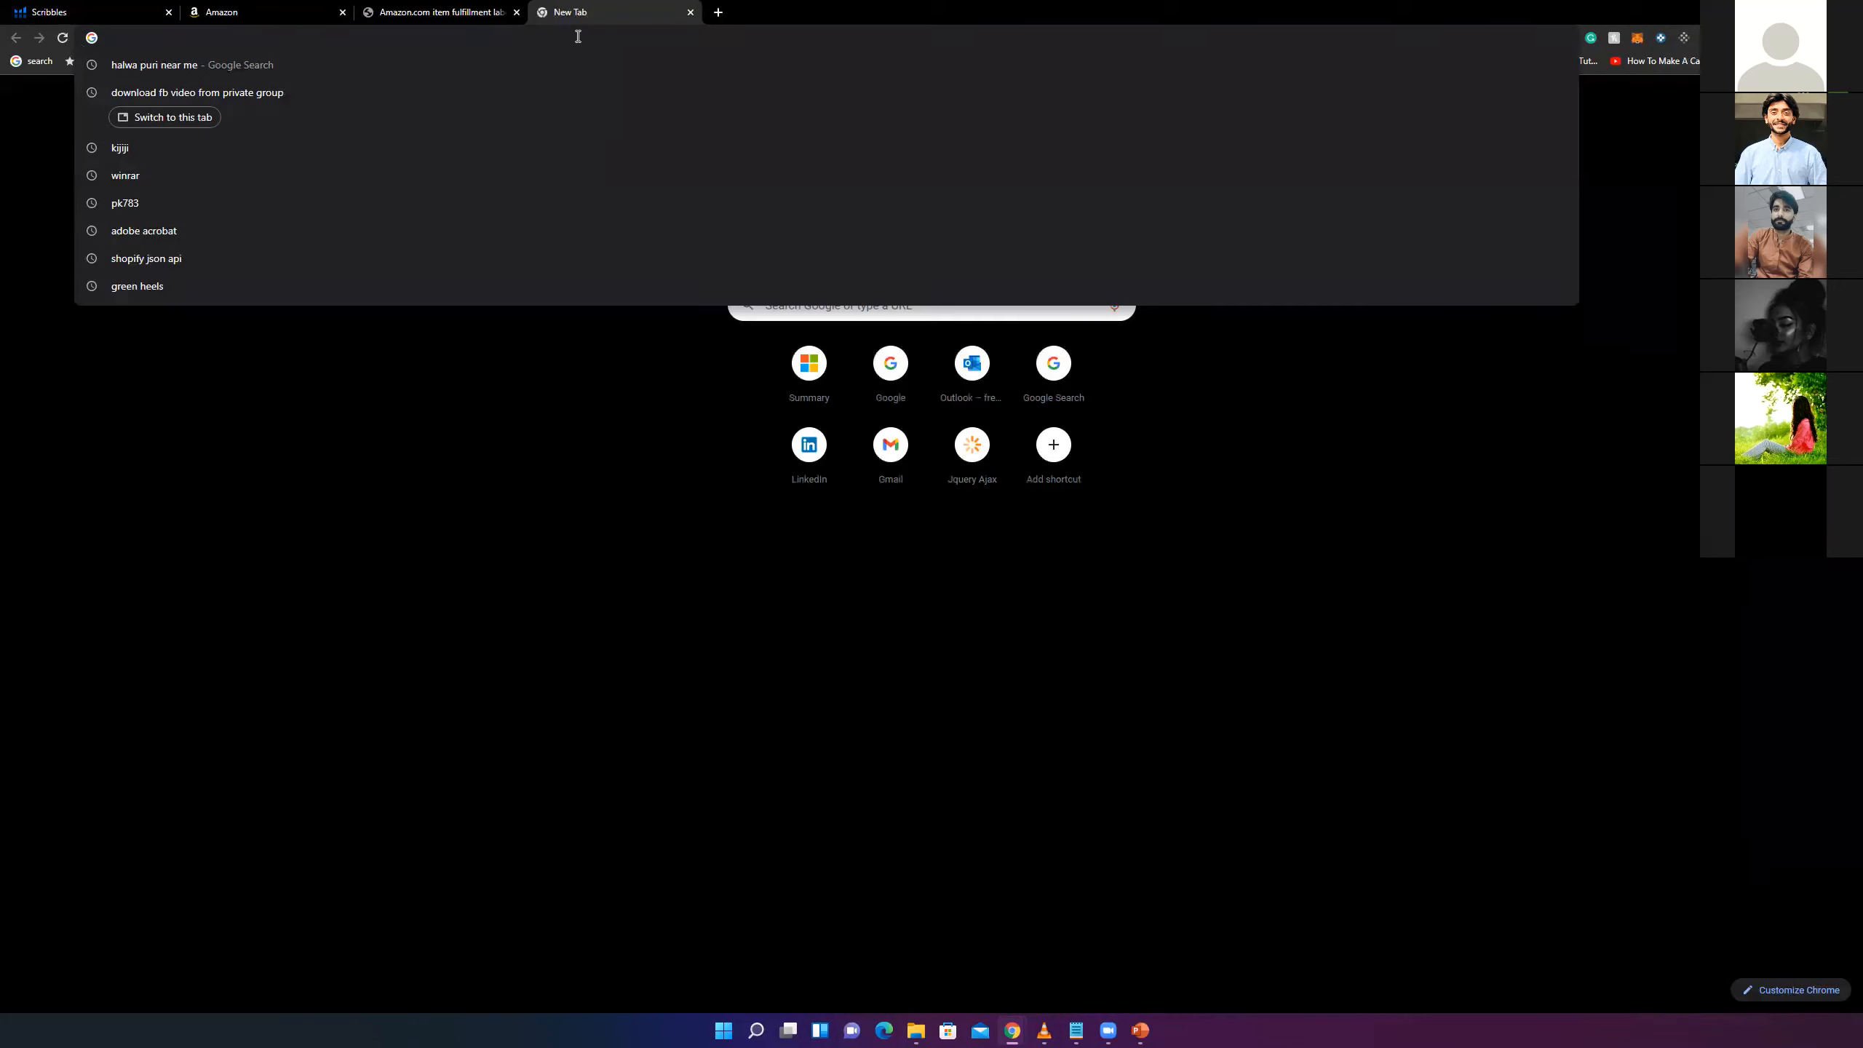
text(palle)
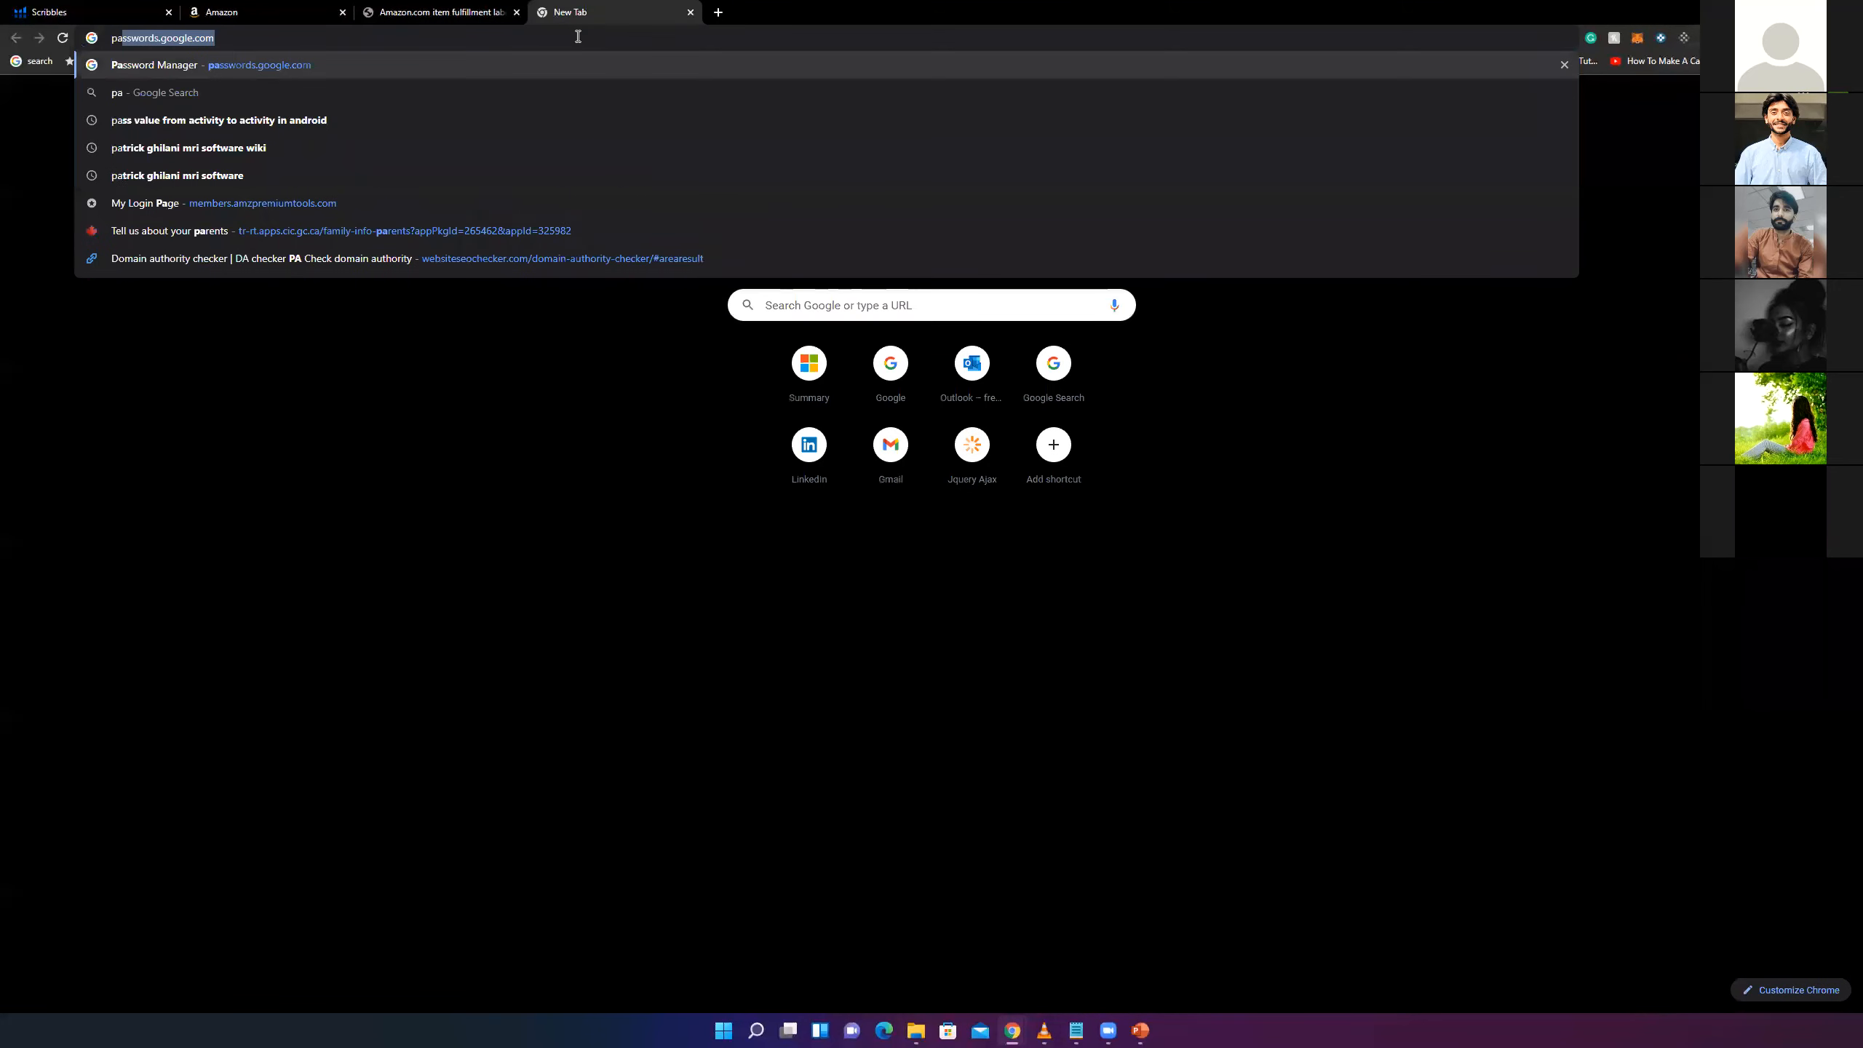
text(rts)
key(Return)
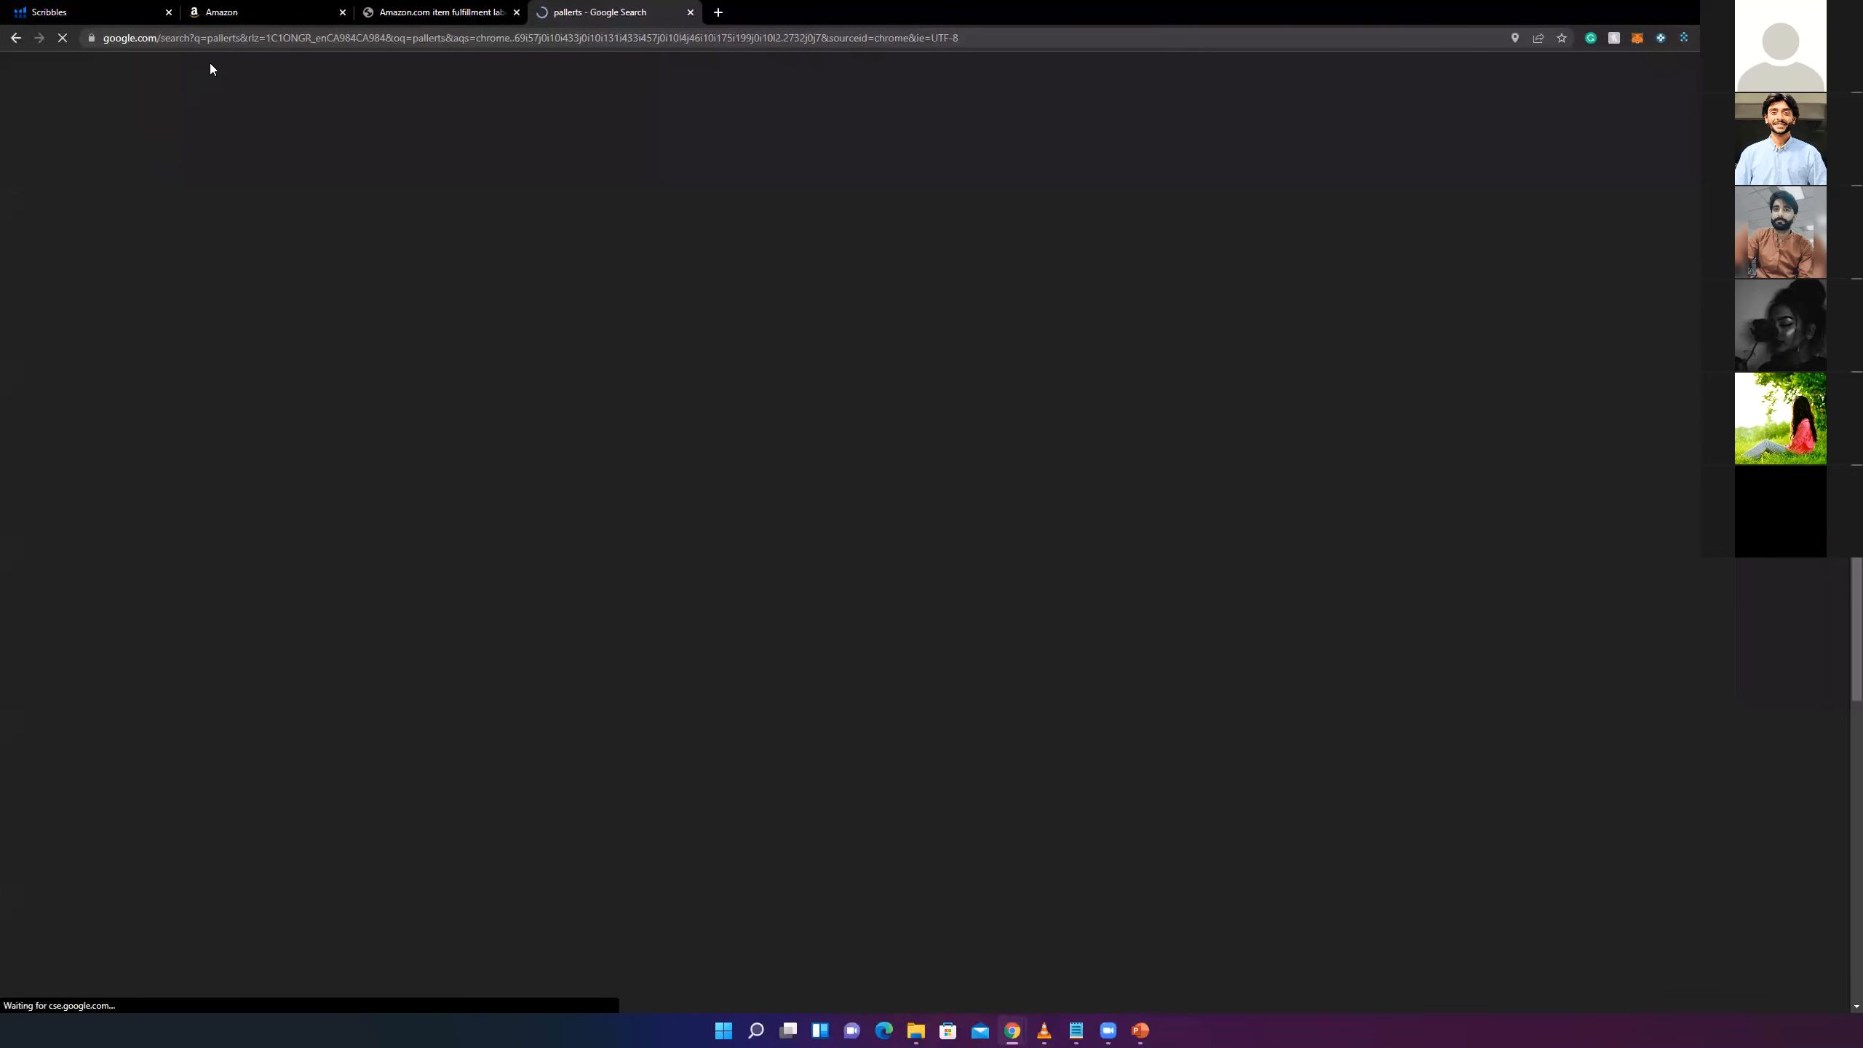
click(297, 88)
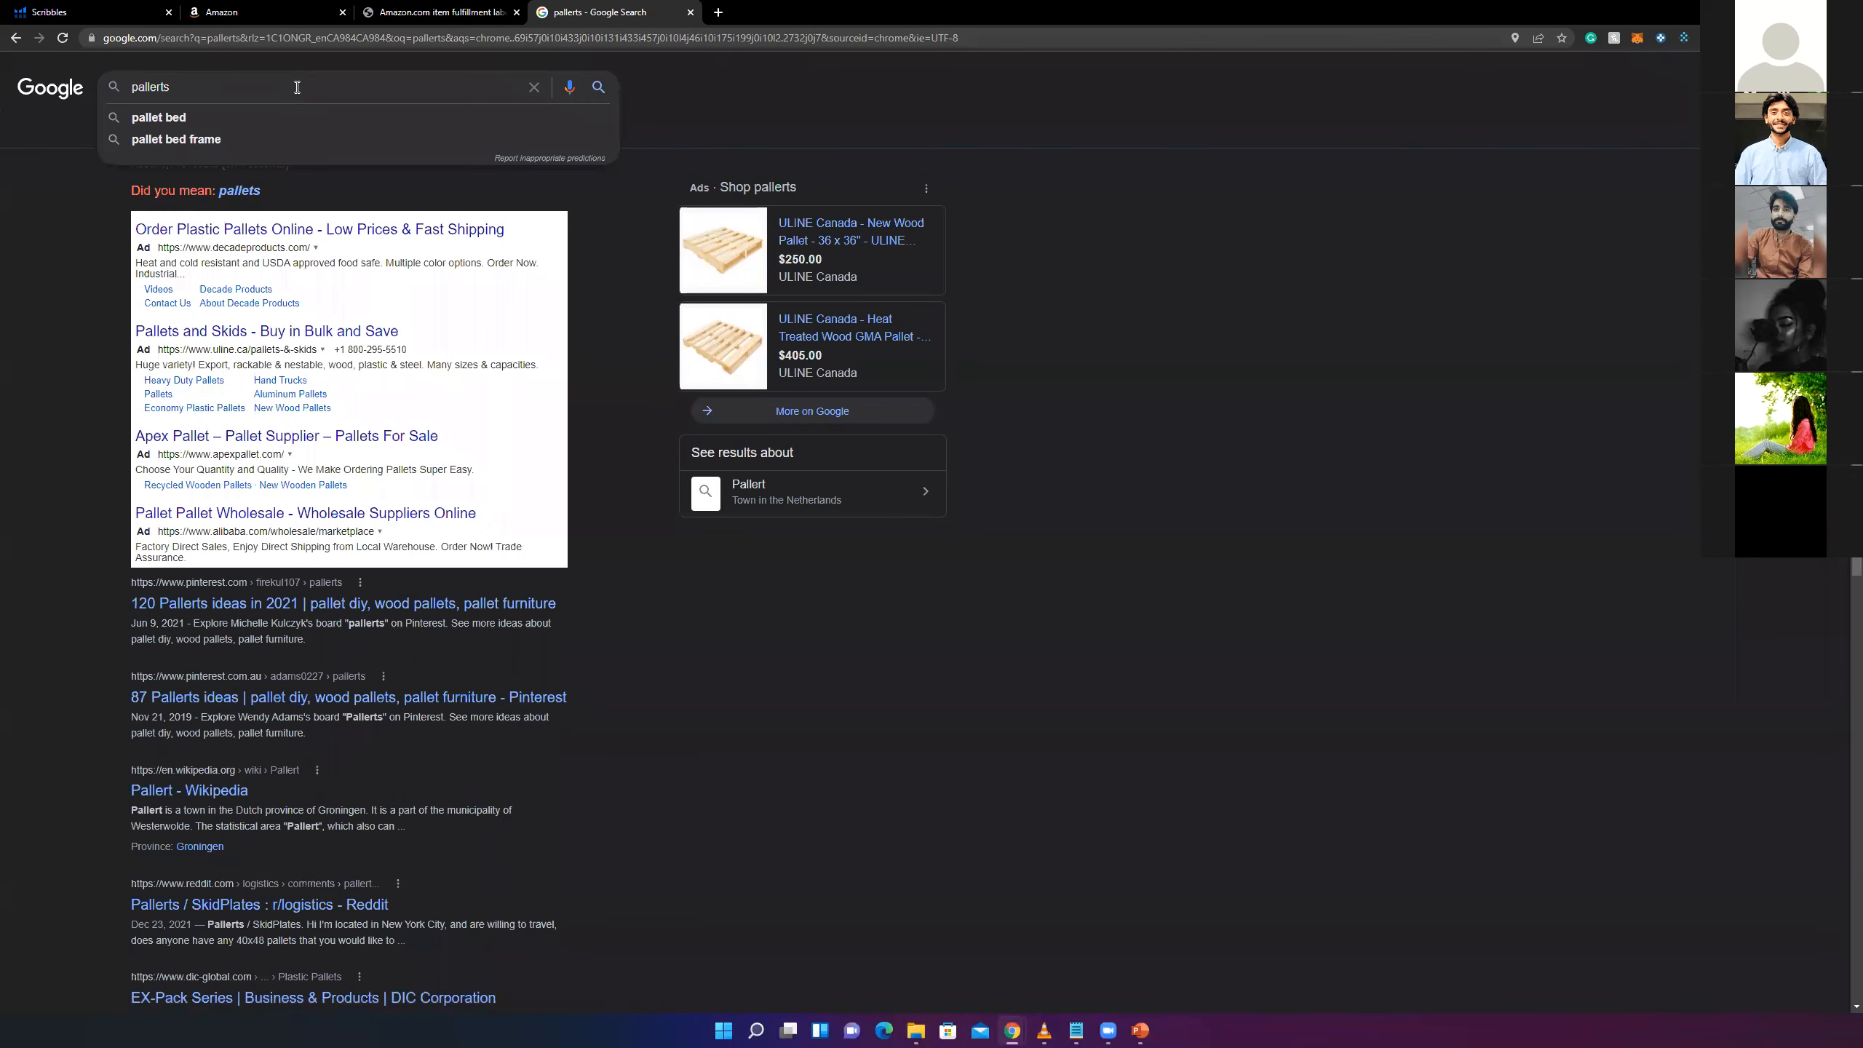
text(amazon)
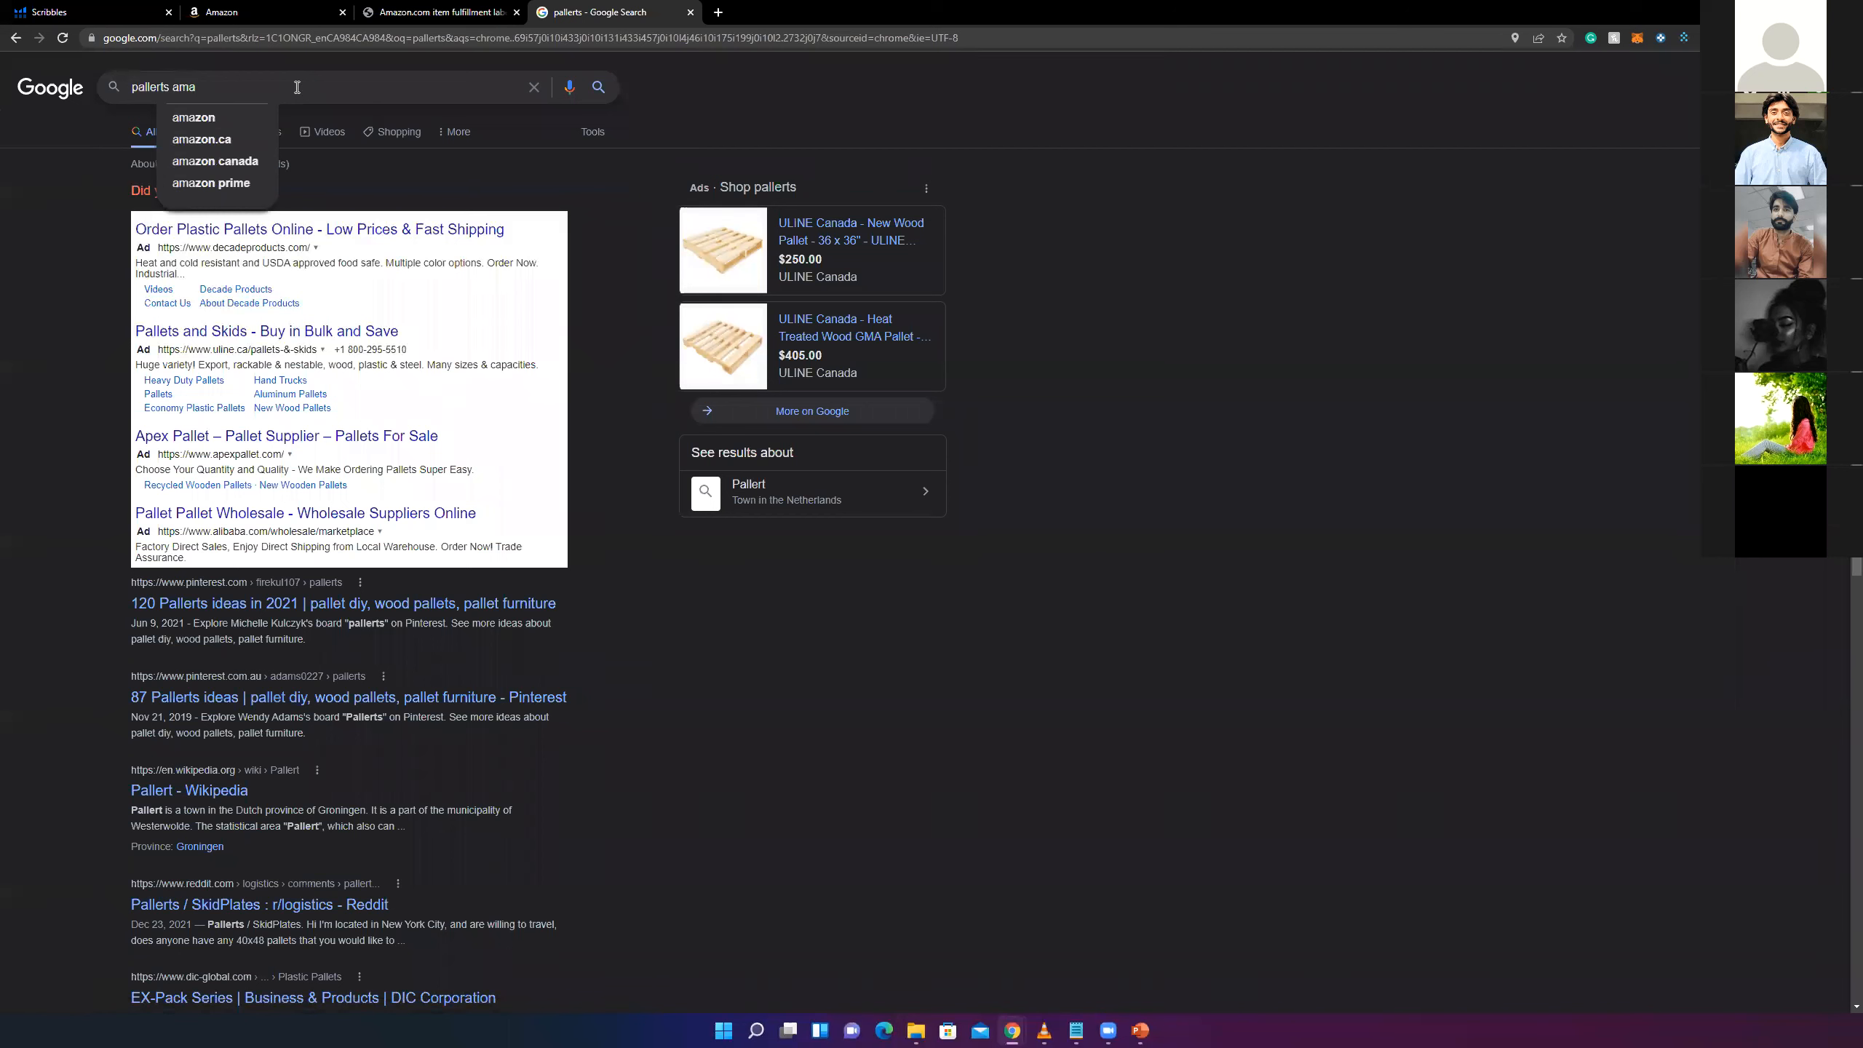
key(Return)
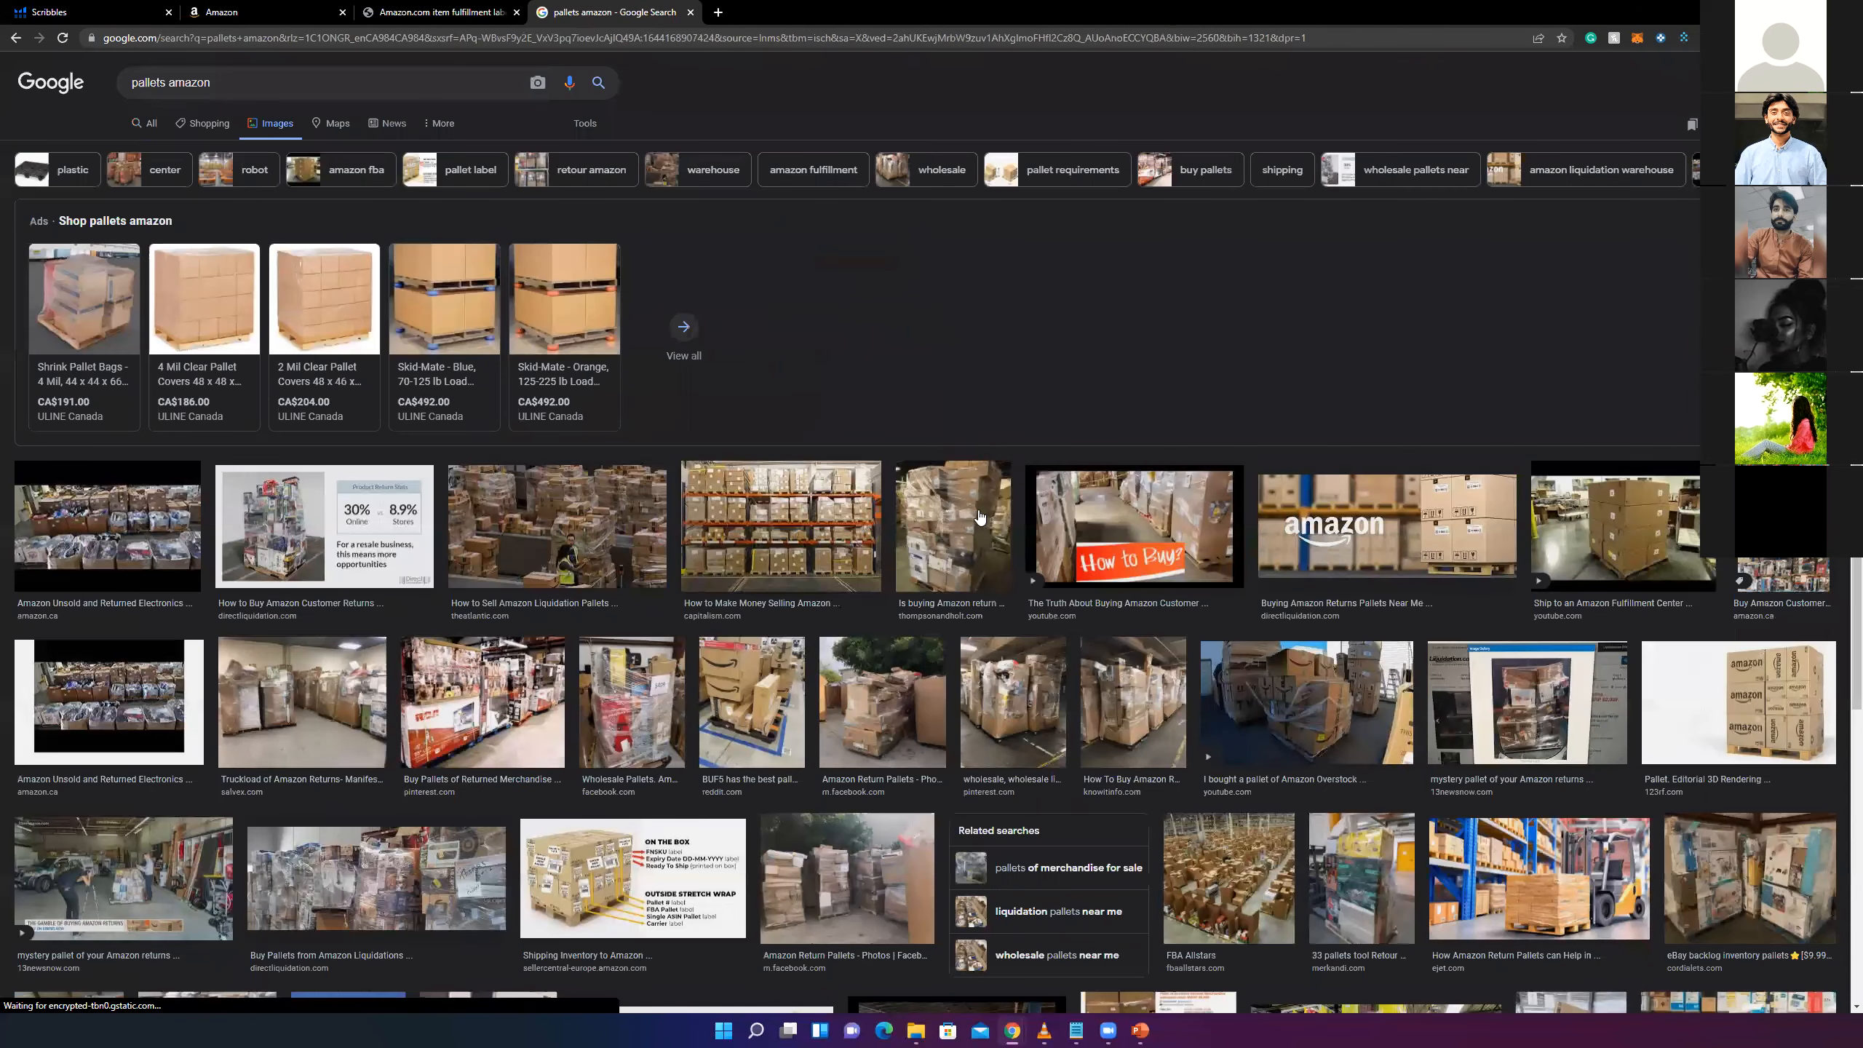
- Look through the "pallets amazon" image results for examples of palletised boxes and return to the Send to Amazon workflow
click(1597, 579)
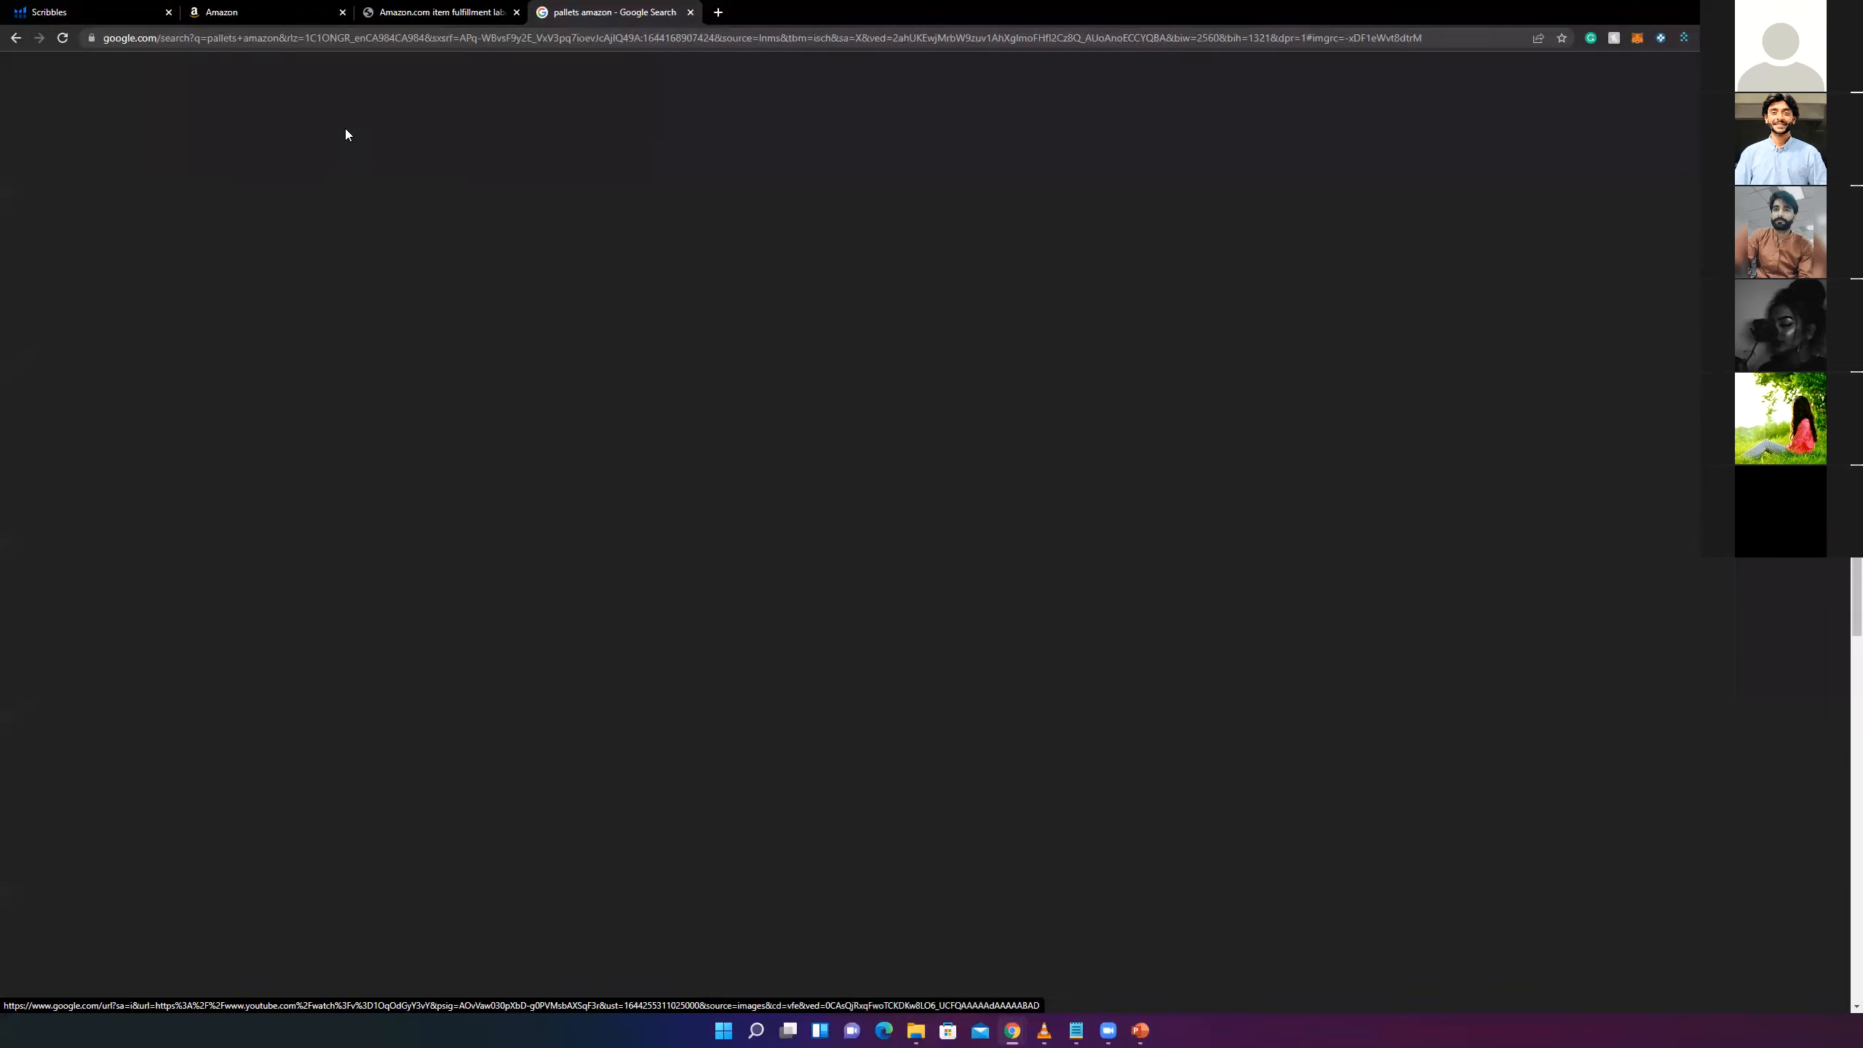
key(alt+Left)
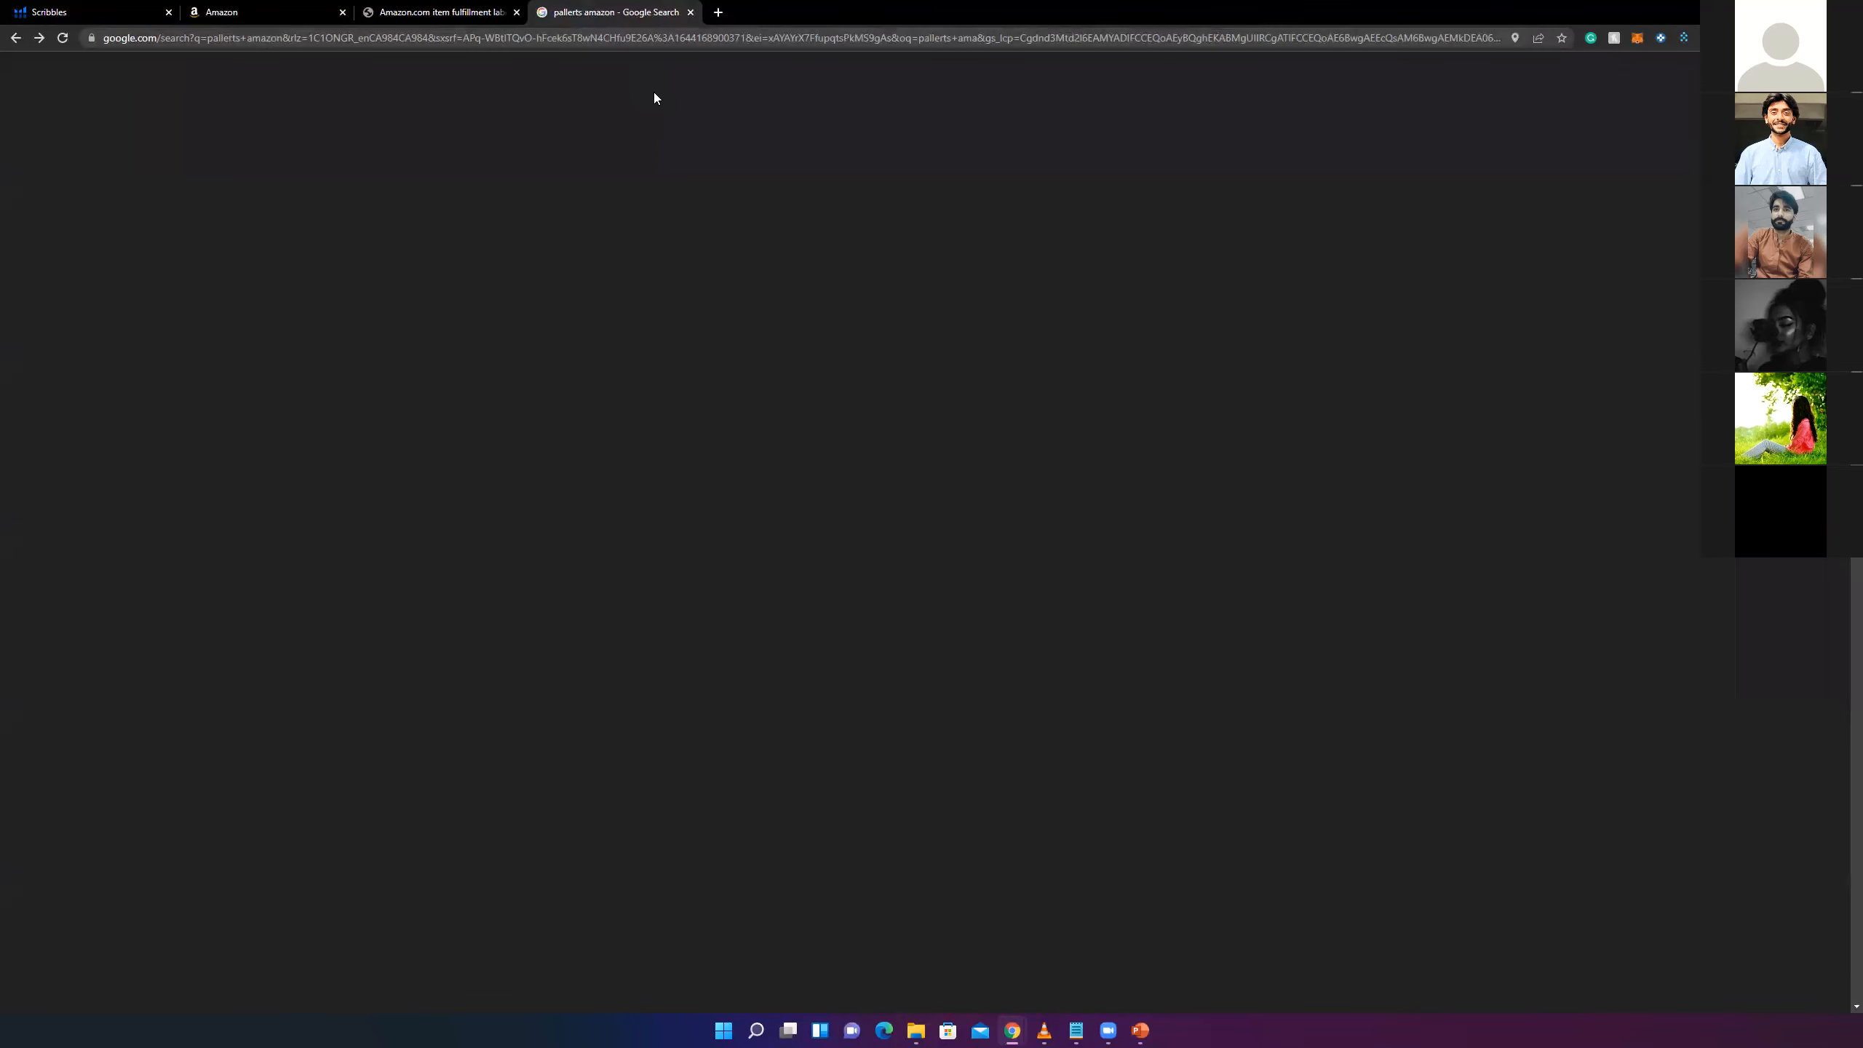
click(277, 131)
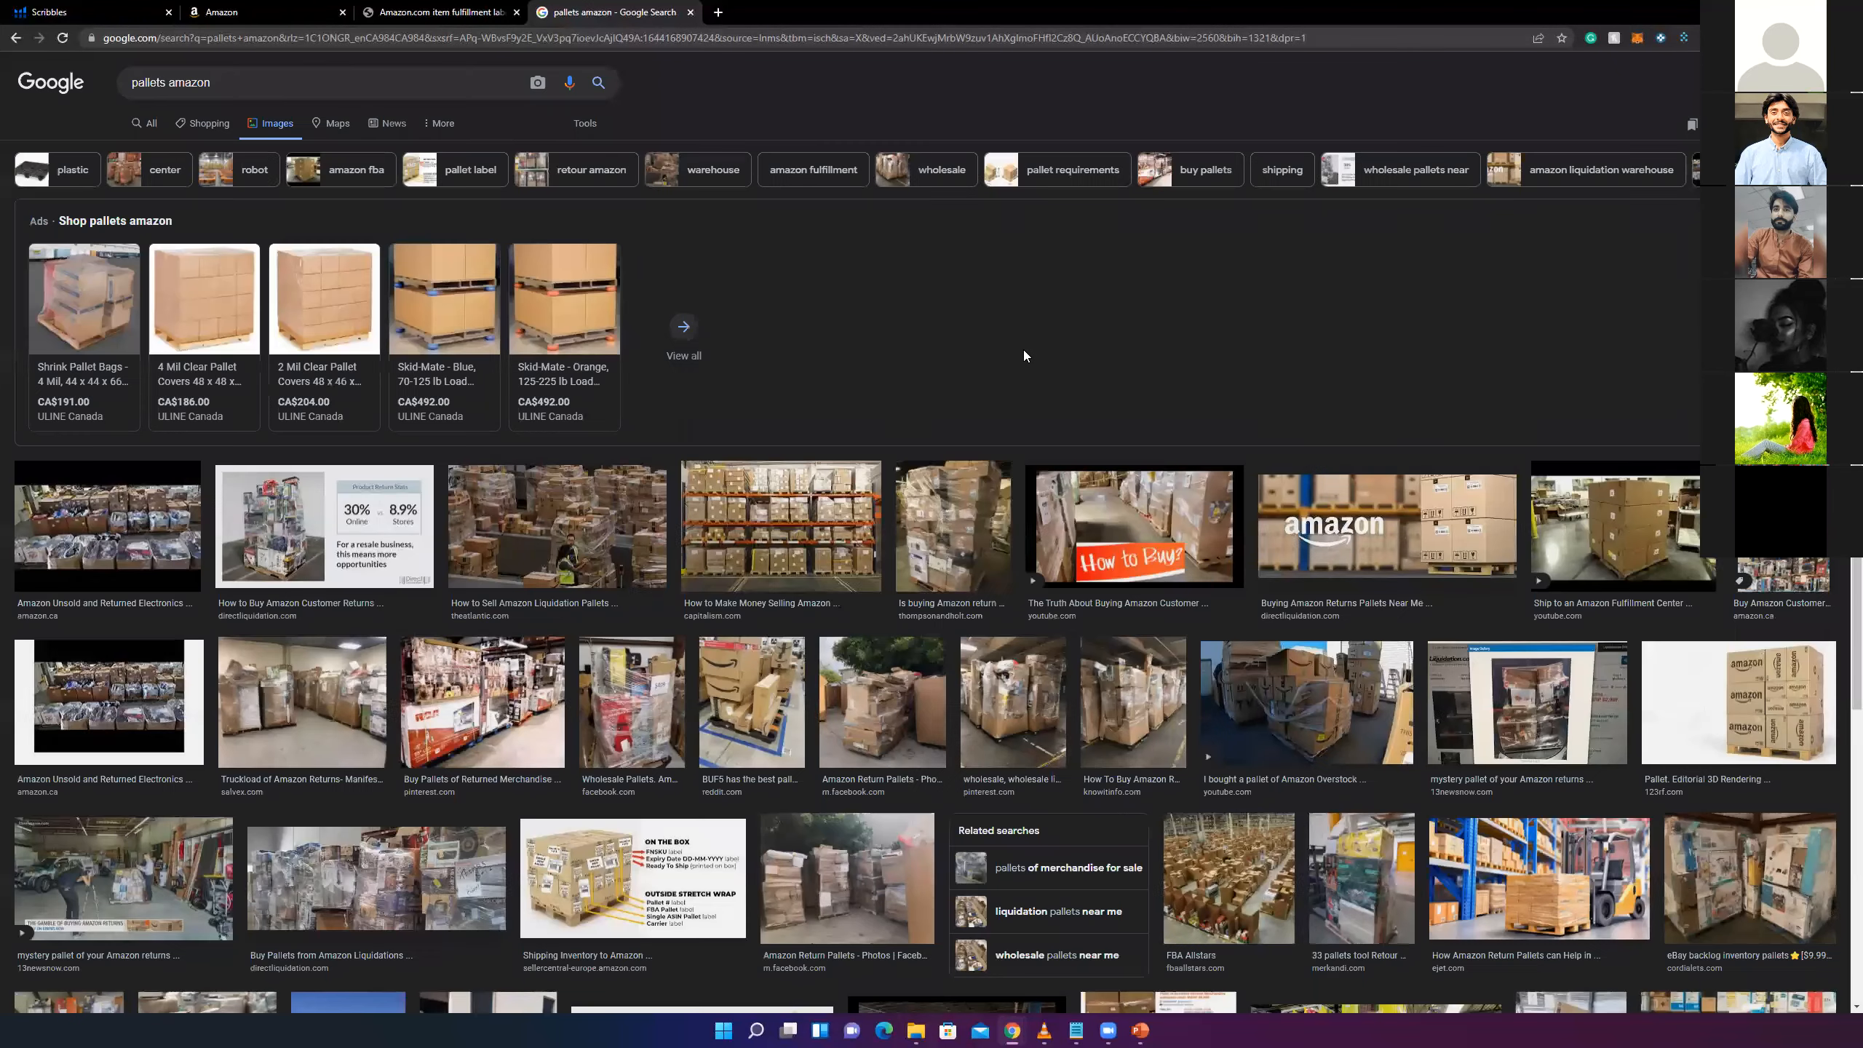
scroll(836, 432, down, 2)
scroll(838, 434, up, 2)
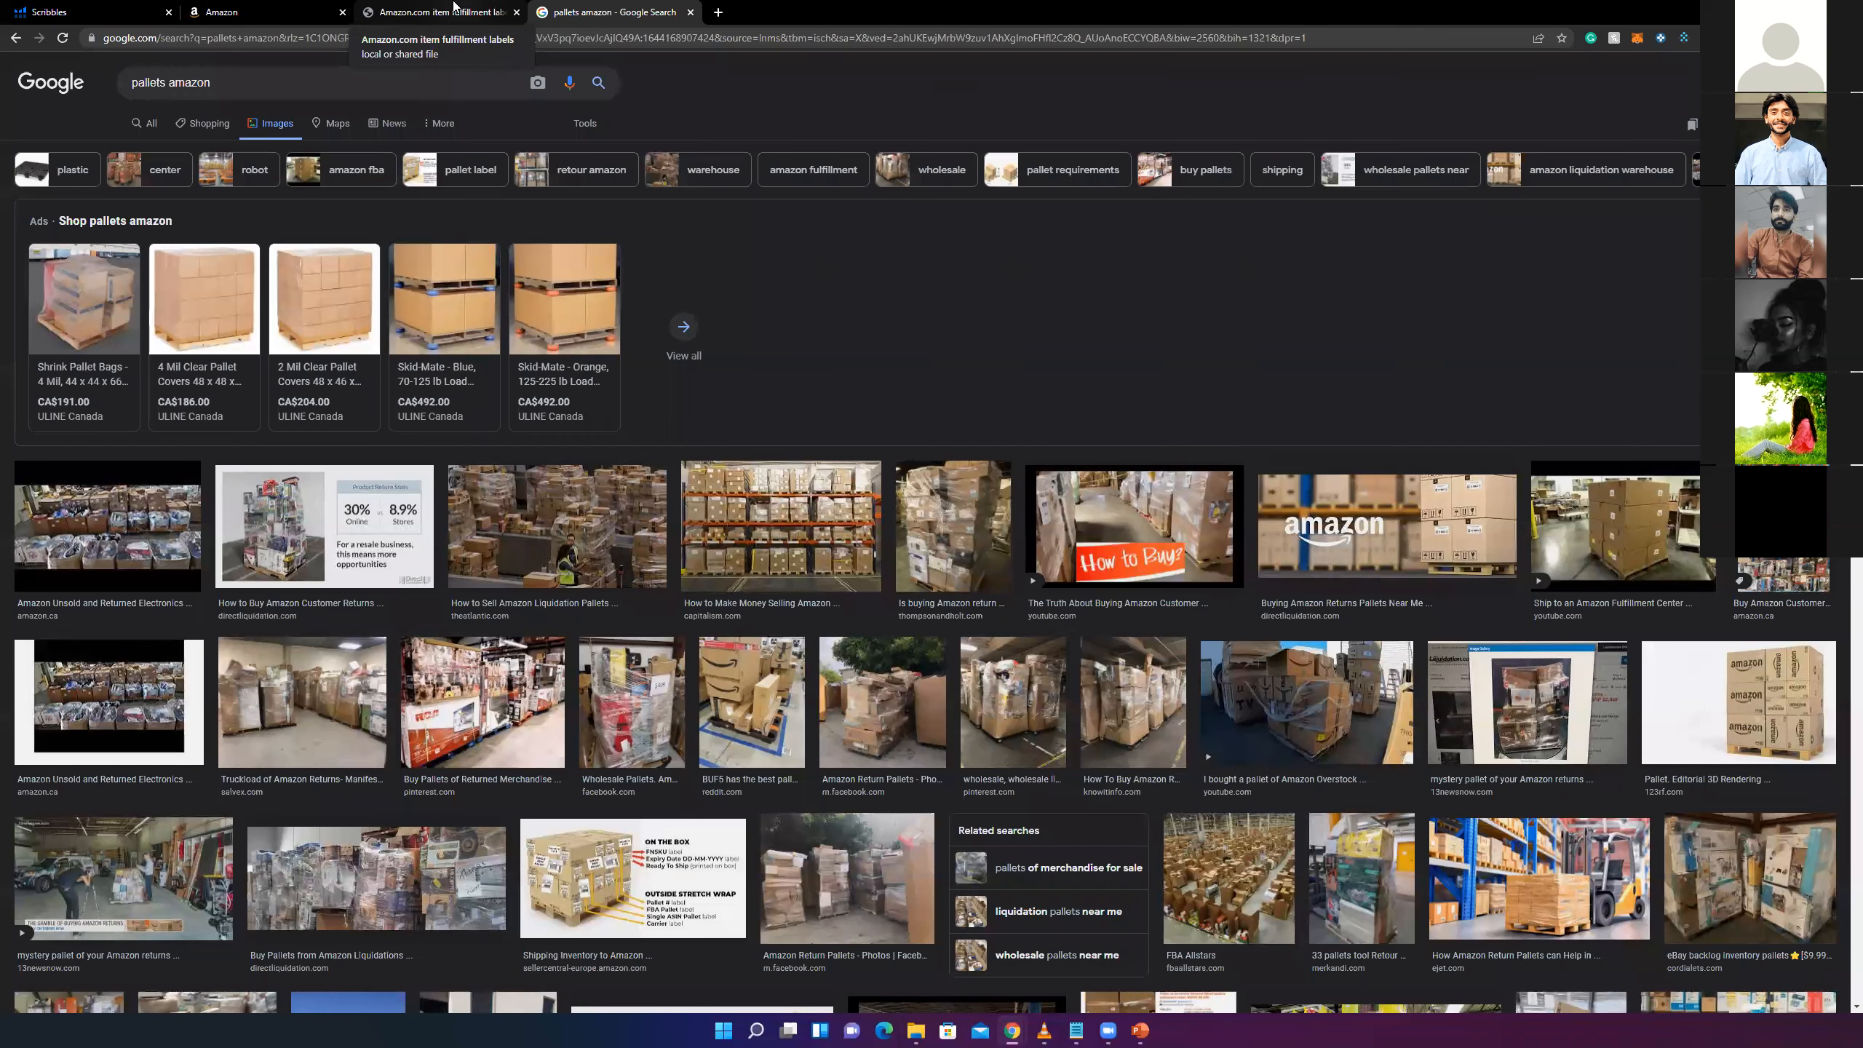
click(386, 8)
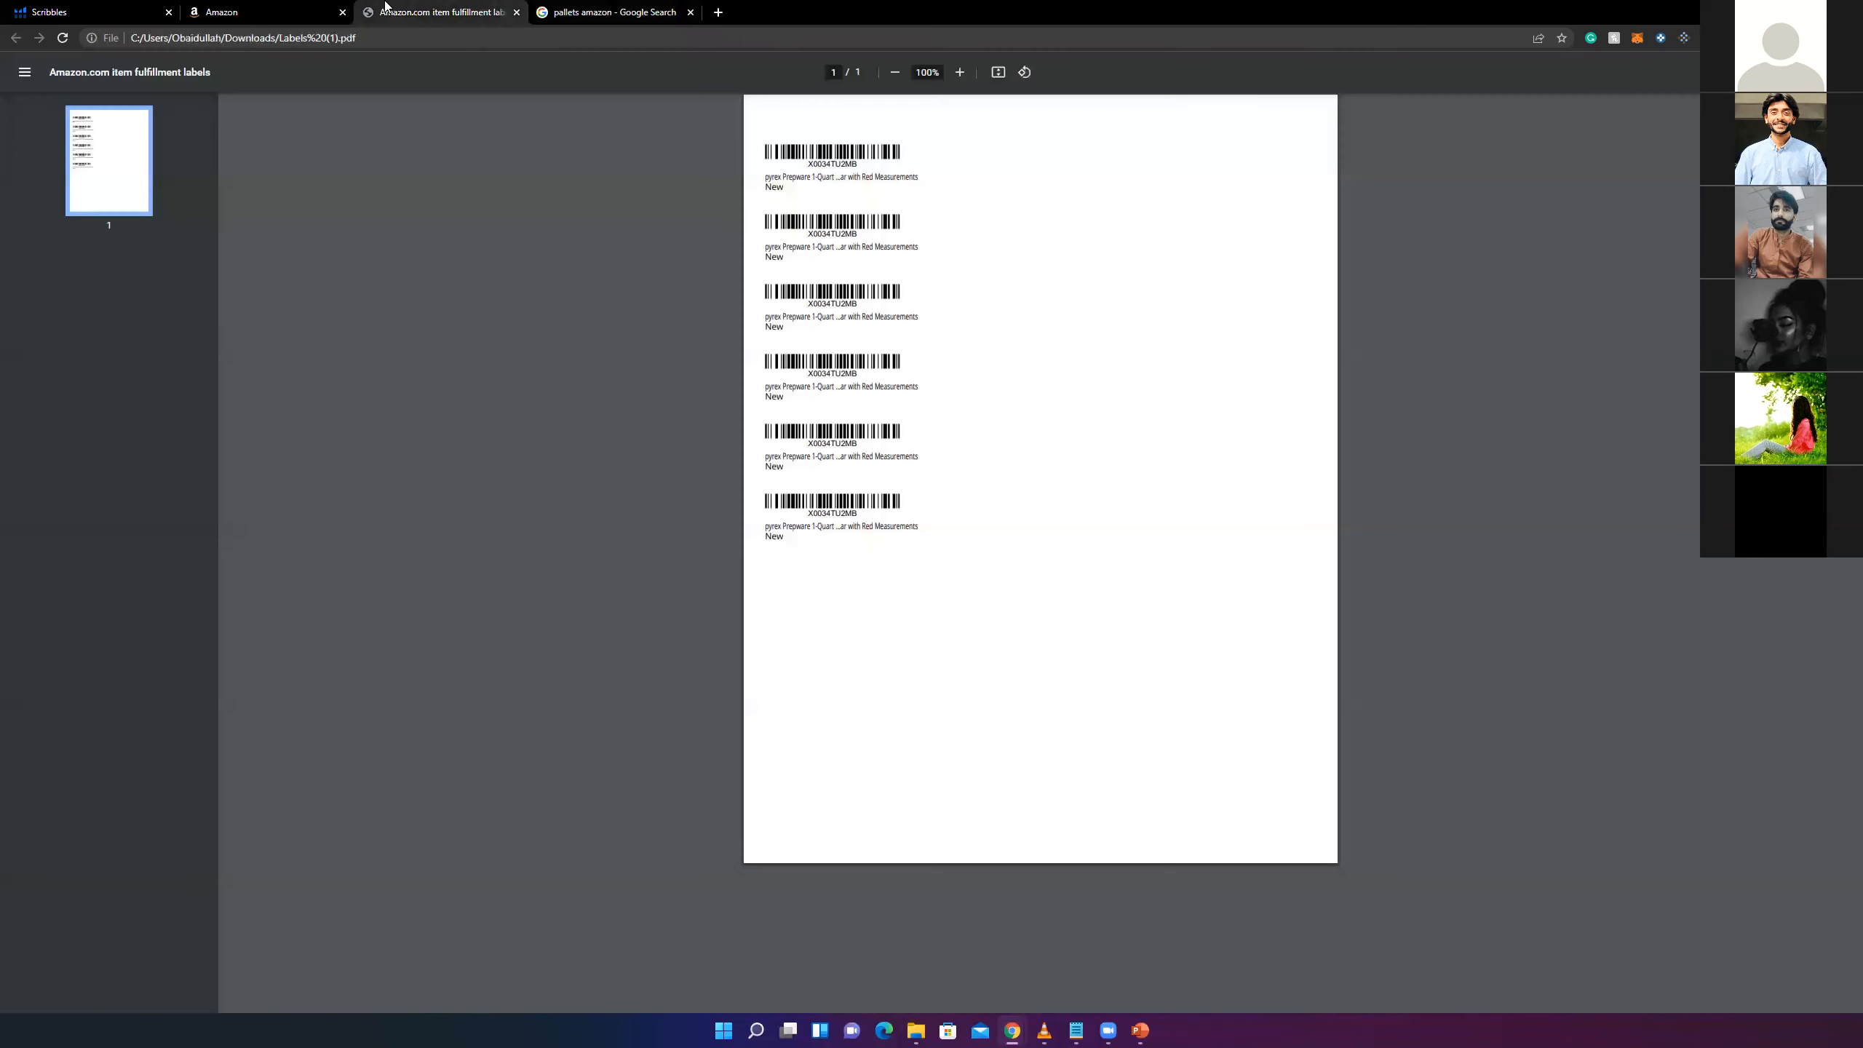
click(312, 9)
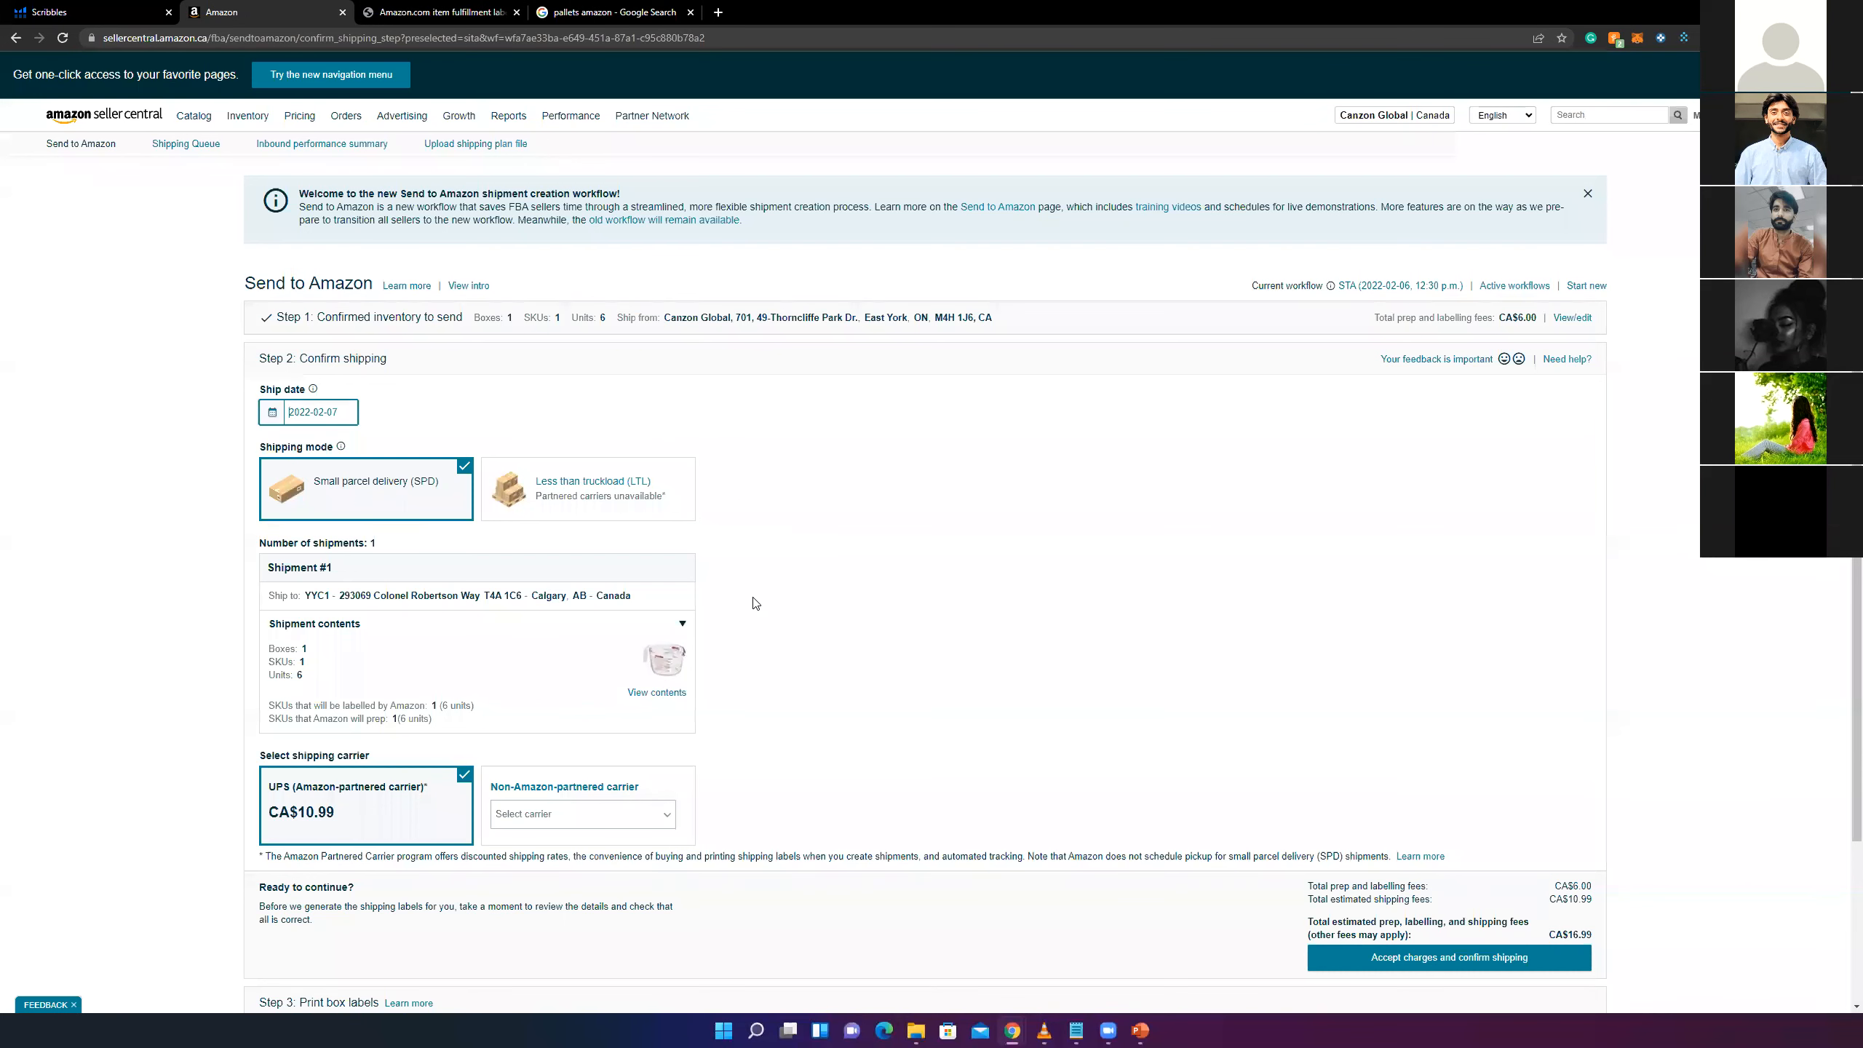
- Try FedEx and Other as the non-Amazon-partnered carrier under small parcel delivery, and switch back to UPS (Amazon-partnered carrier)
scroll(755, 602, down, 3)
click(368, 294)
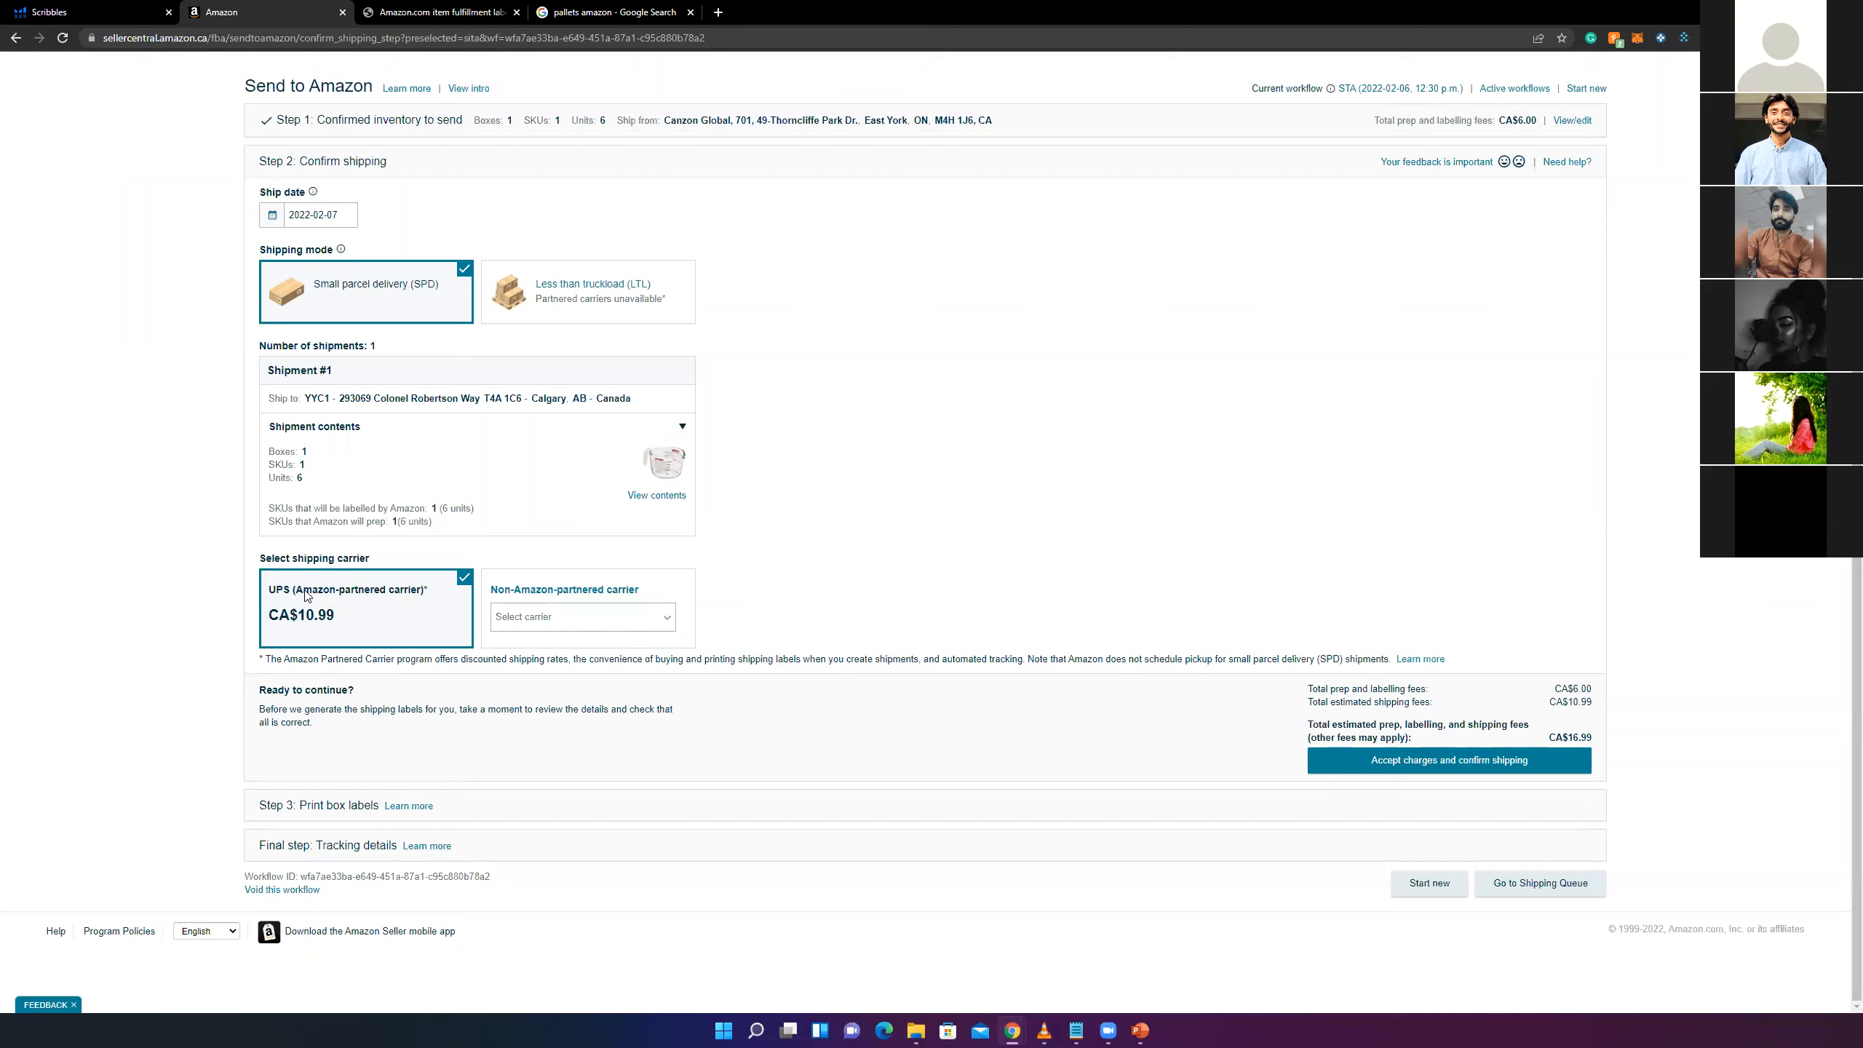
click(624, 617)
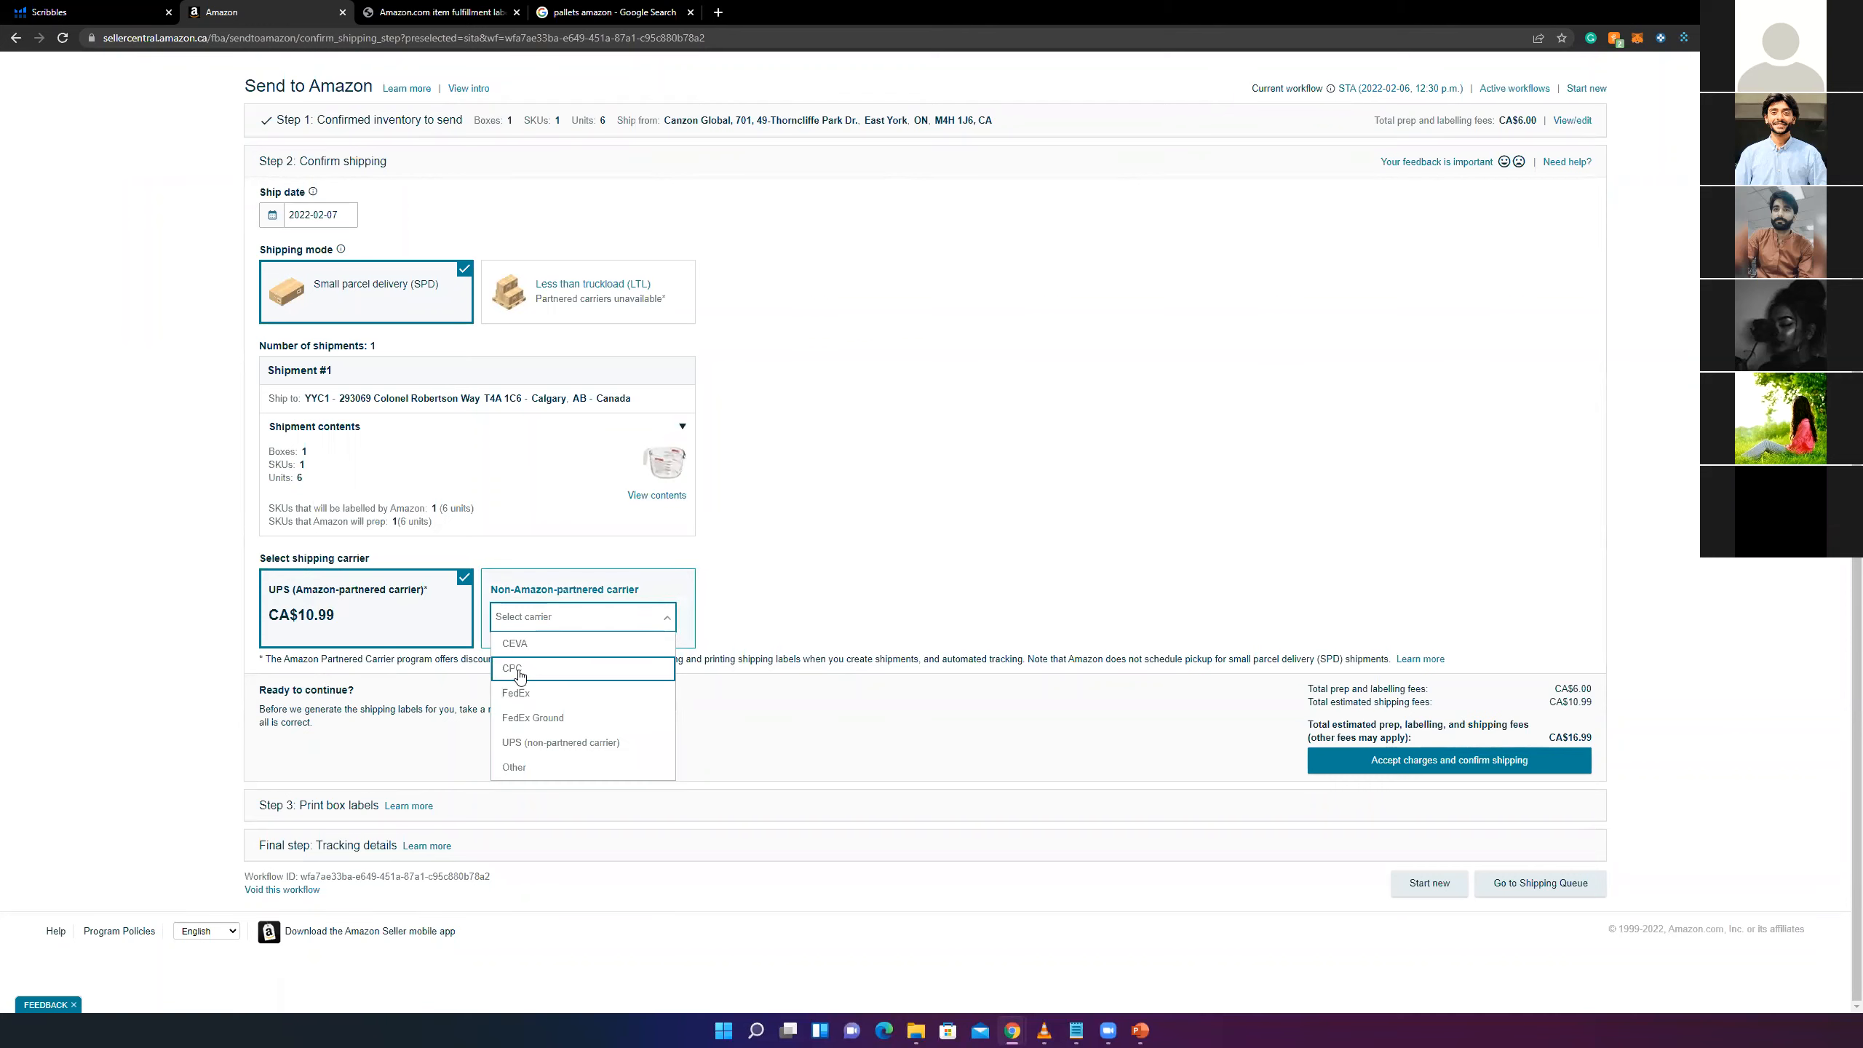
click(548, 699)
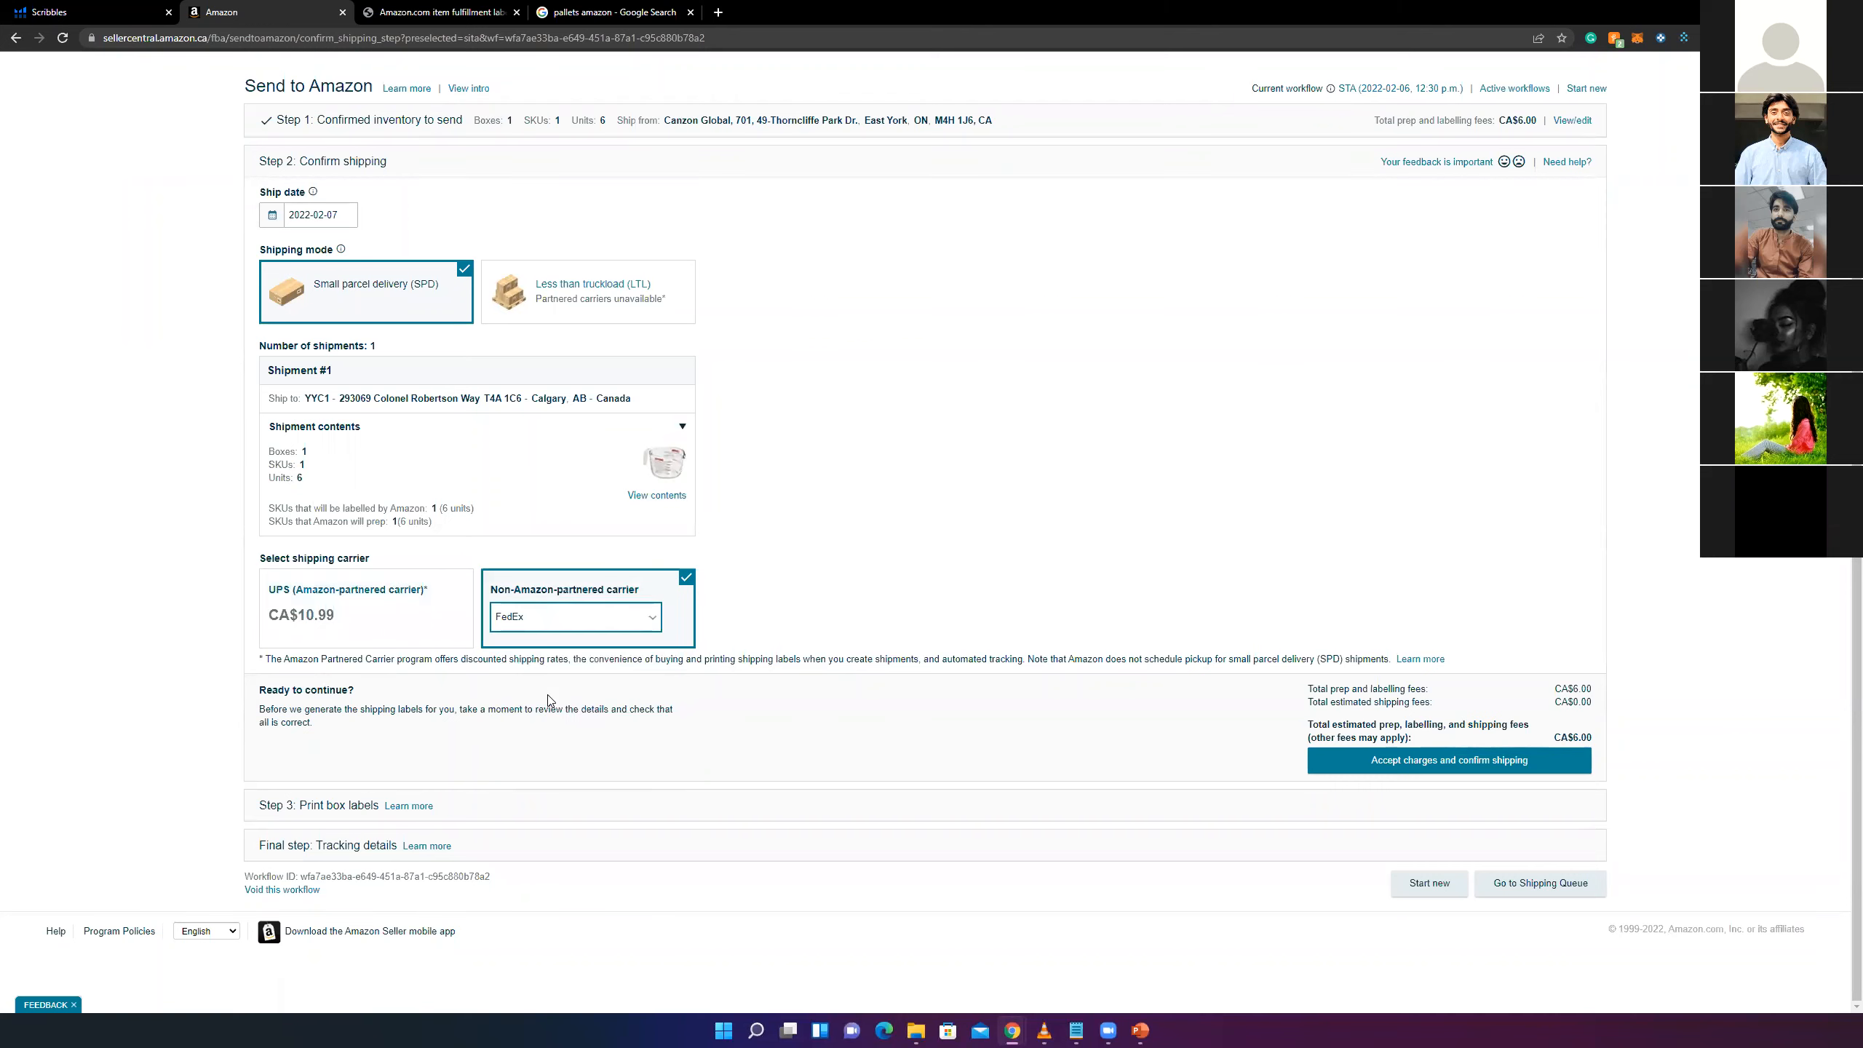
click(601, 620)
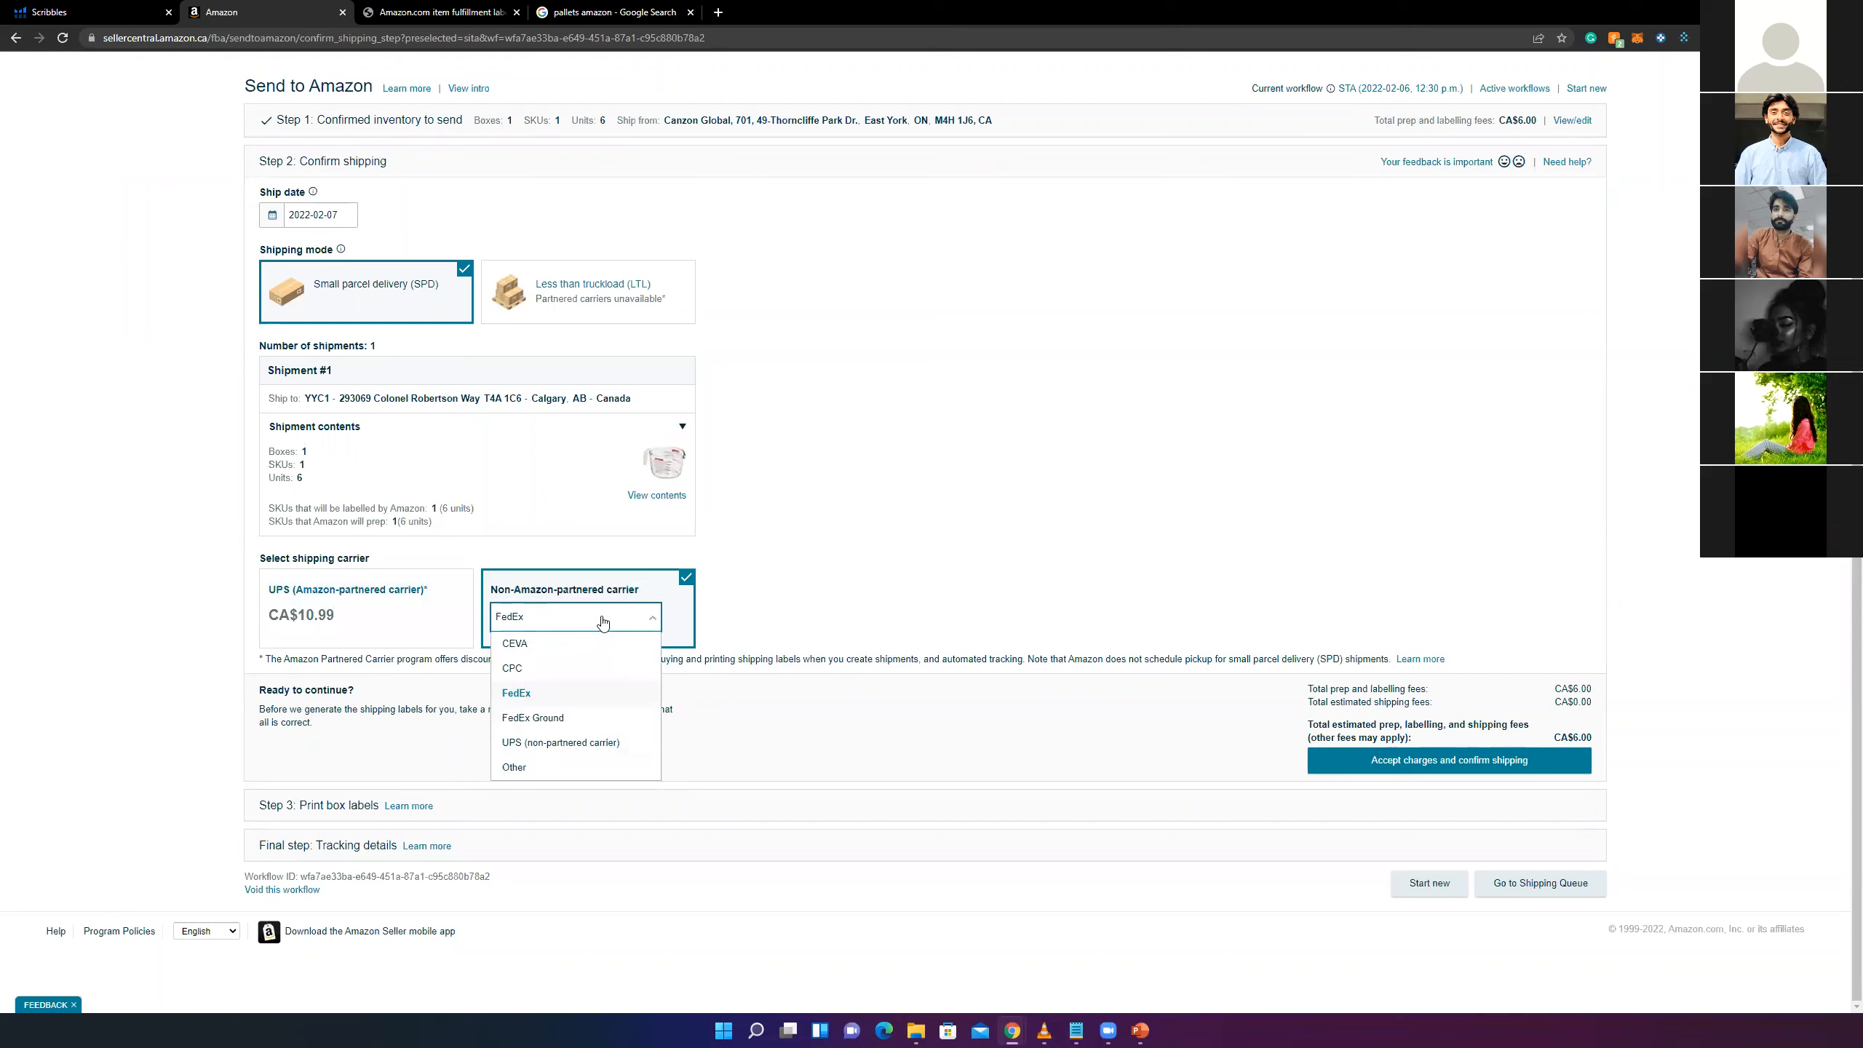
click(546, 768)
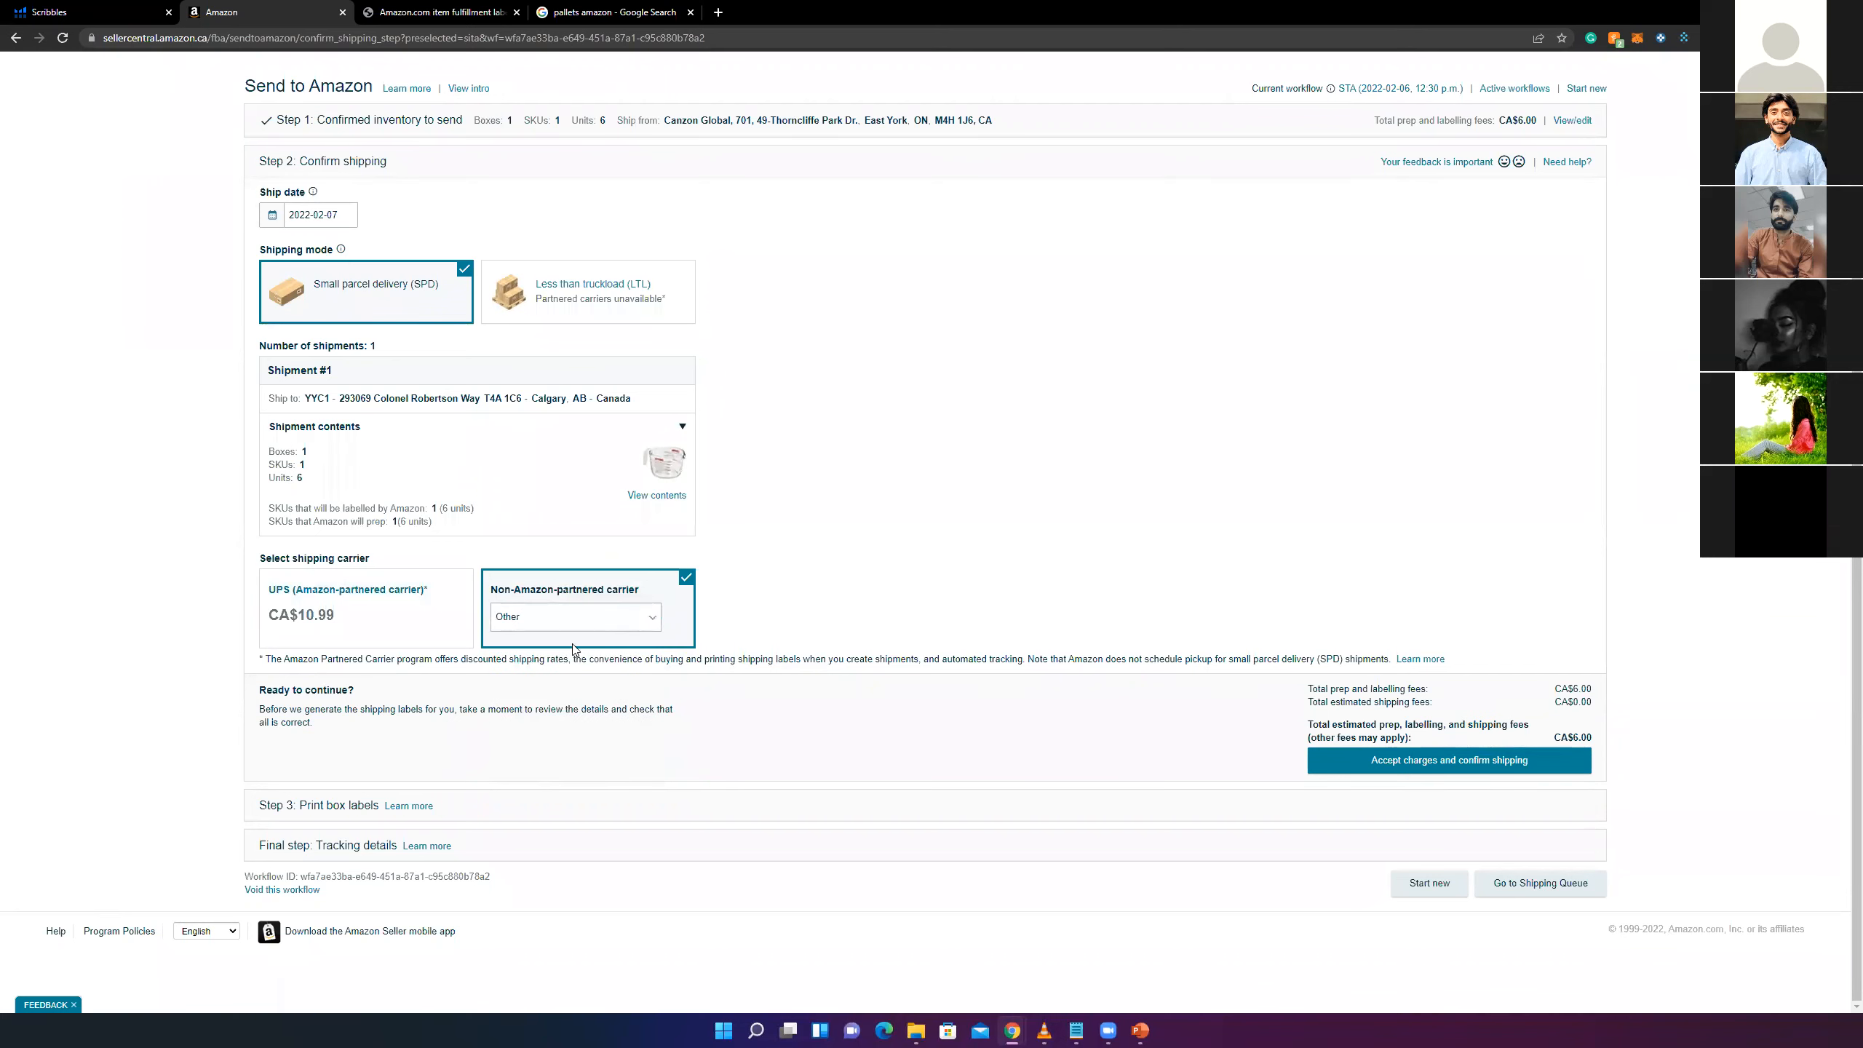
click(366, 610)
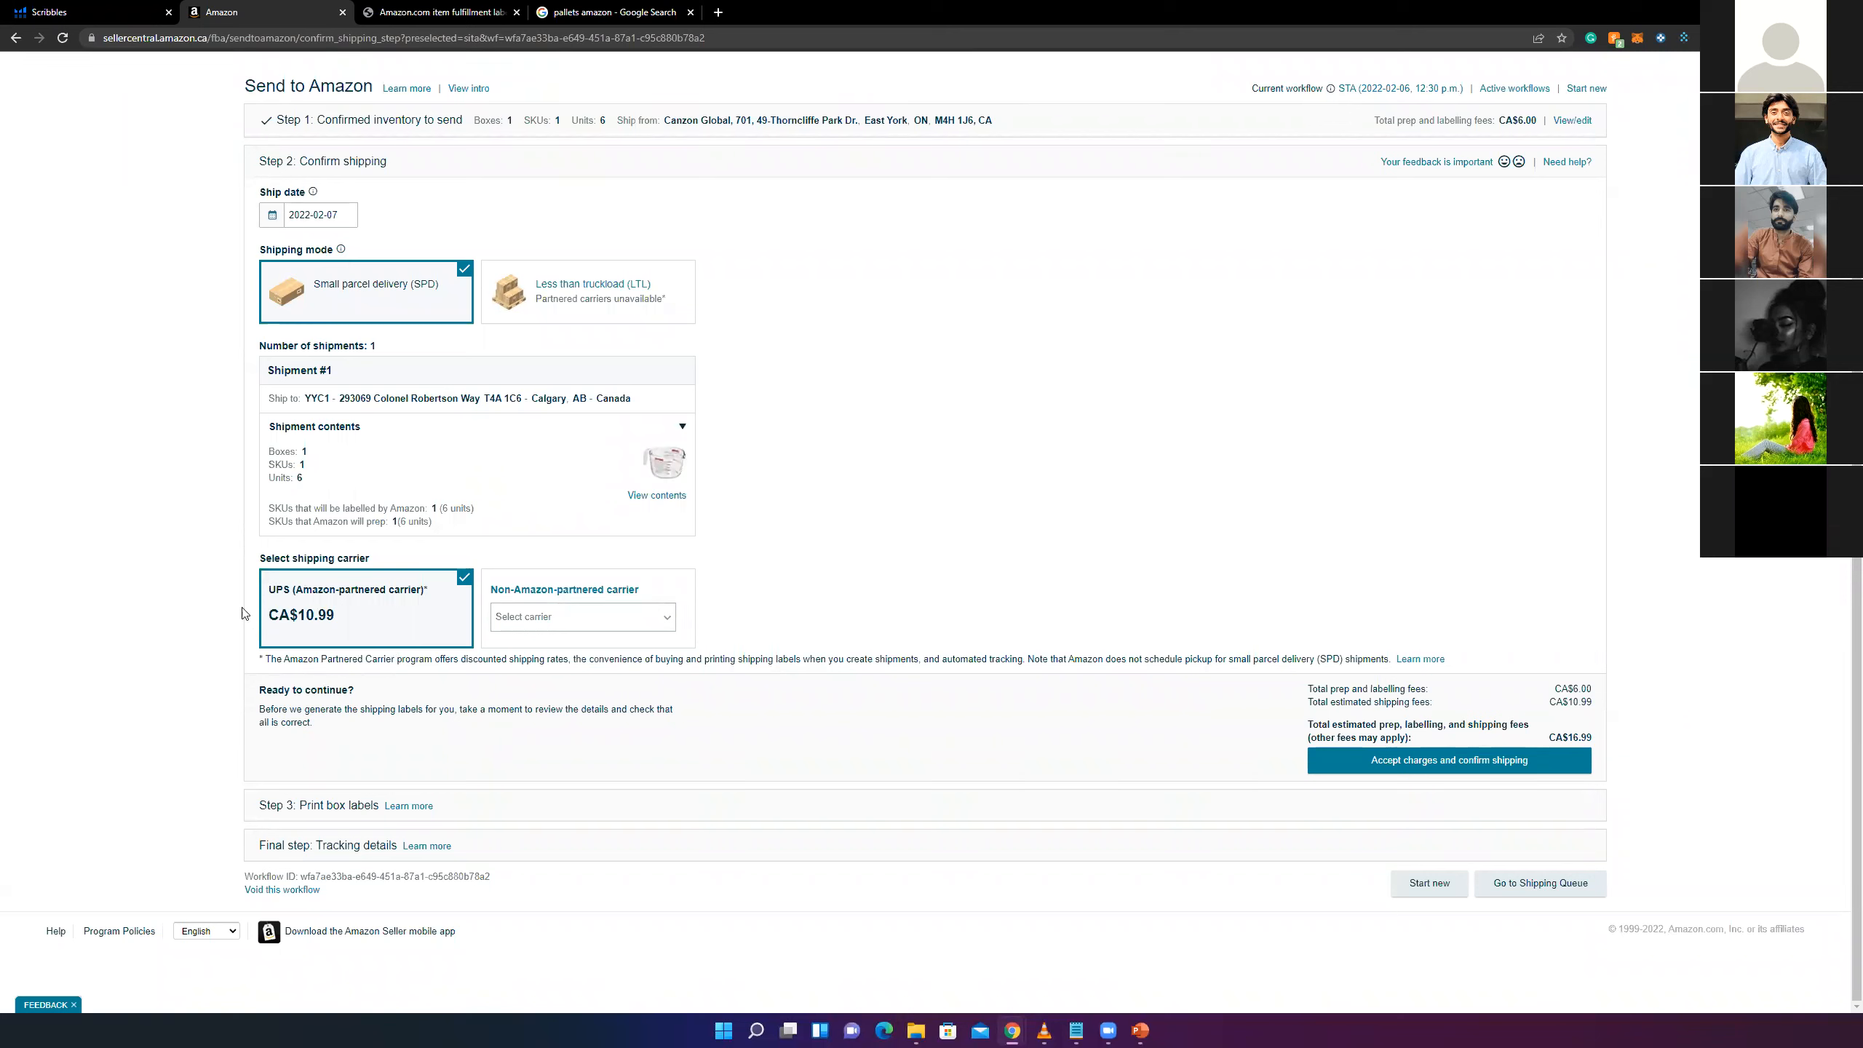
- Examine the selected partnered carrier and the ship-to fulfillment center address of Shipment #1
triple_click(308, 595)
click(355, 596)
drag(532, 398, 566, 399)
click(412, 398)
drag(305, 398, 610, 396)
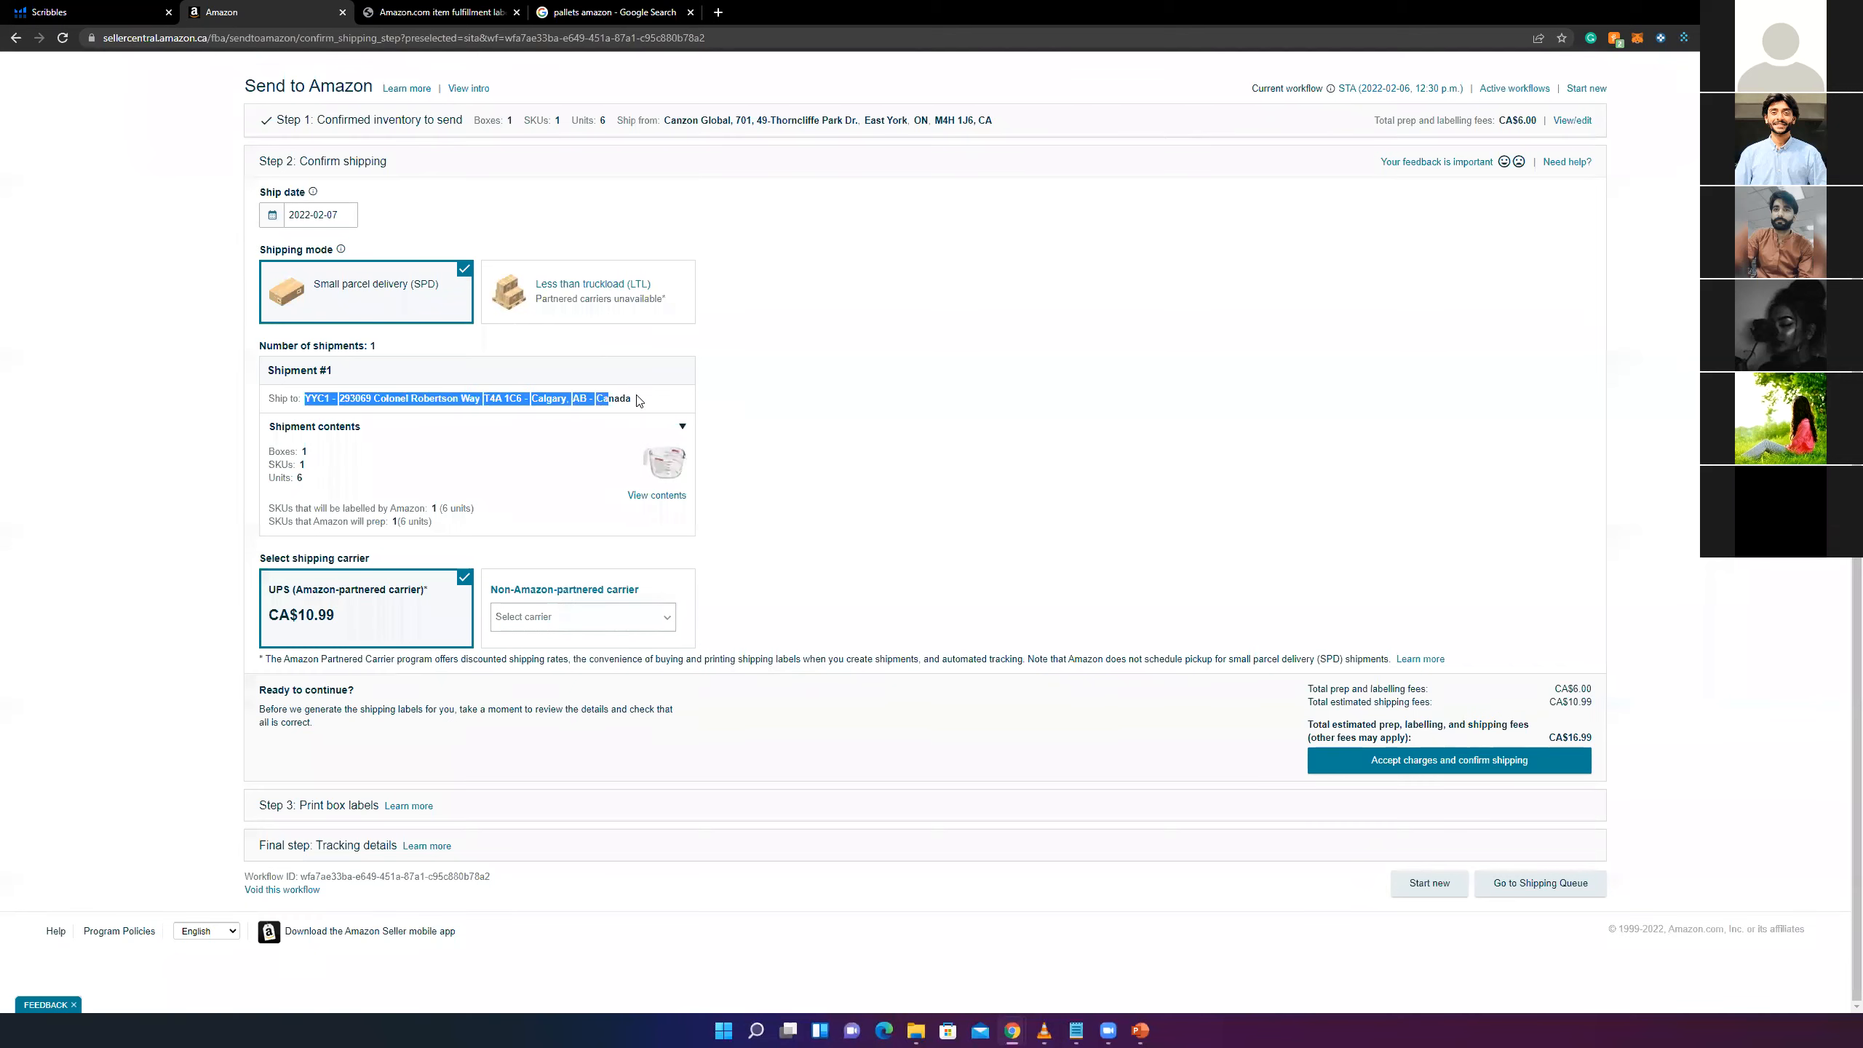
click(638, 400)
double_click(547, 395)
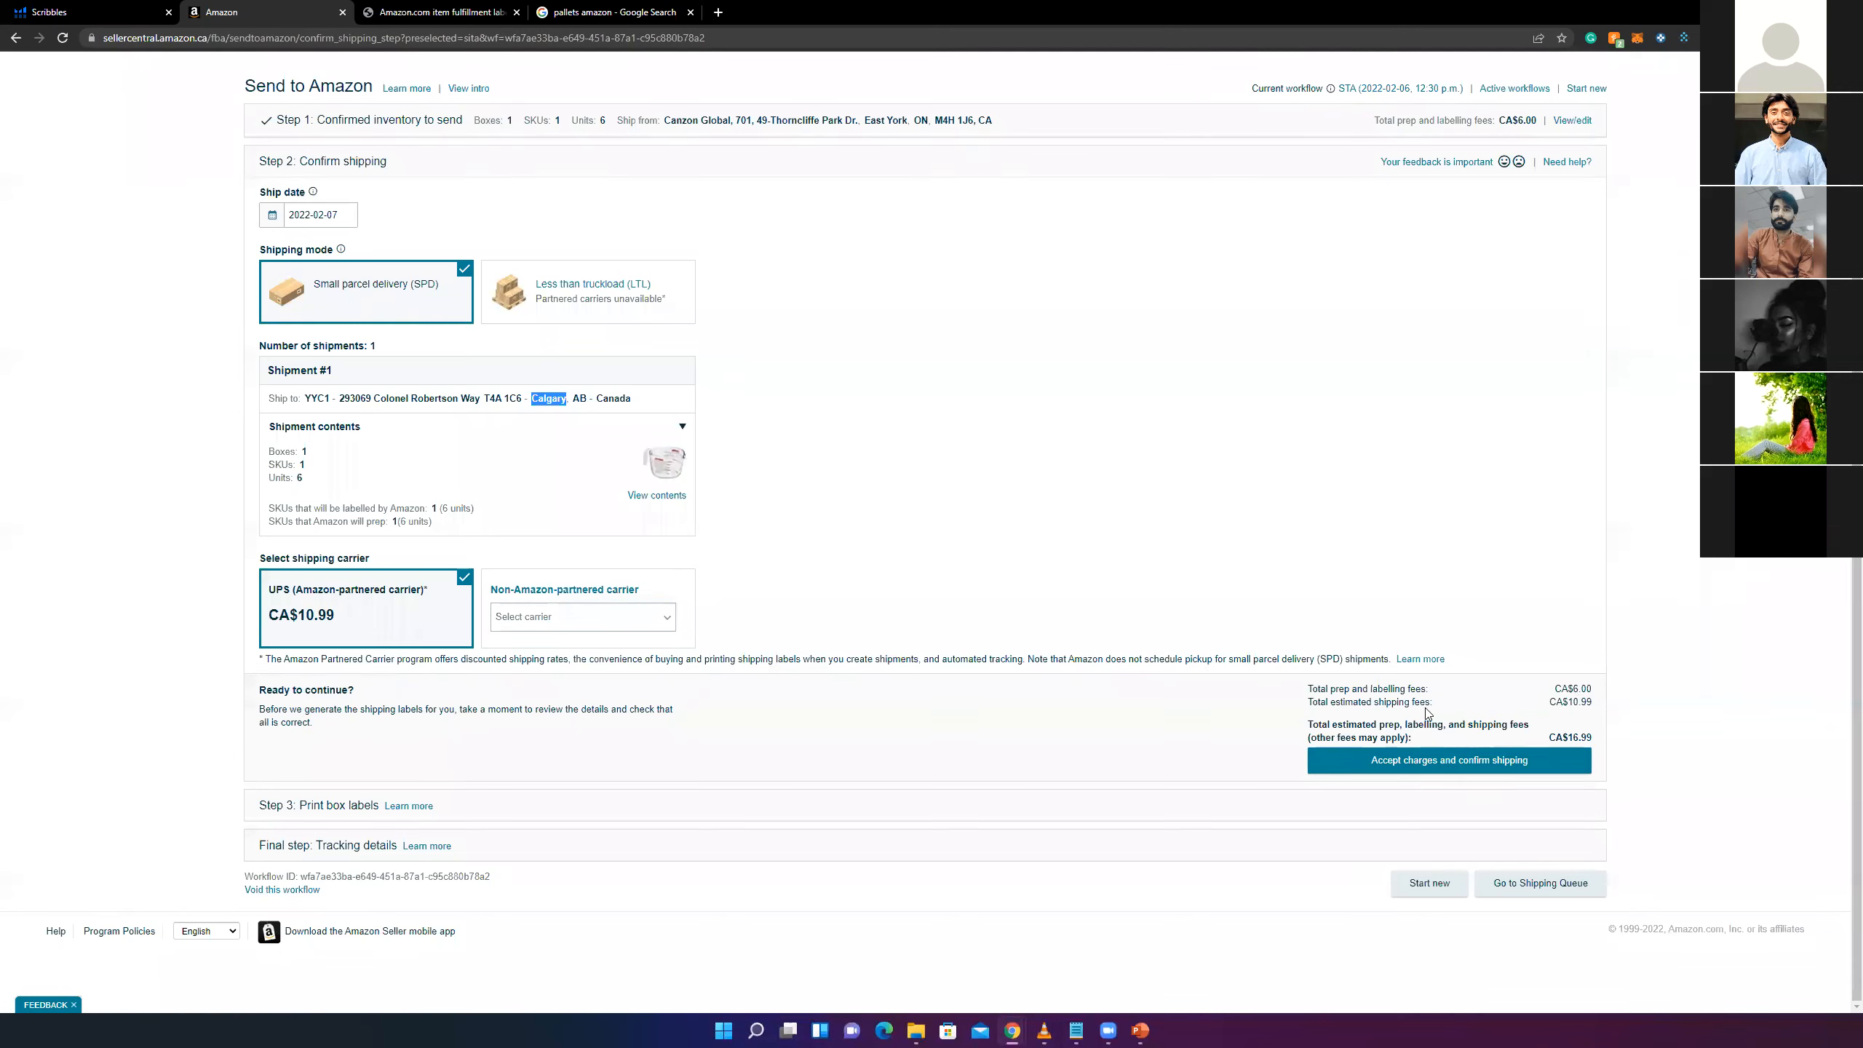
- Review the prep, labelling and shipping fees, and accept the charges to confirm the shipment
drag(1383, 690, 1399, 689)
drag(1567, 689, 1593, 691)
drag(1330, 689, 1408, 690)
click(1585, 684)
drag(1568, 690, 1578, 690)
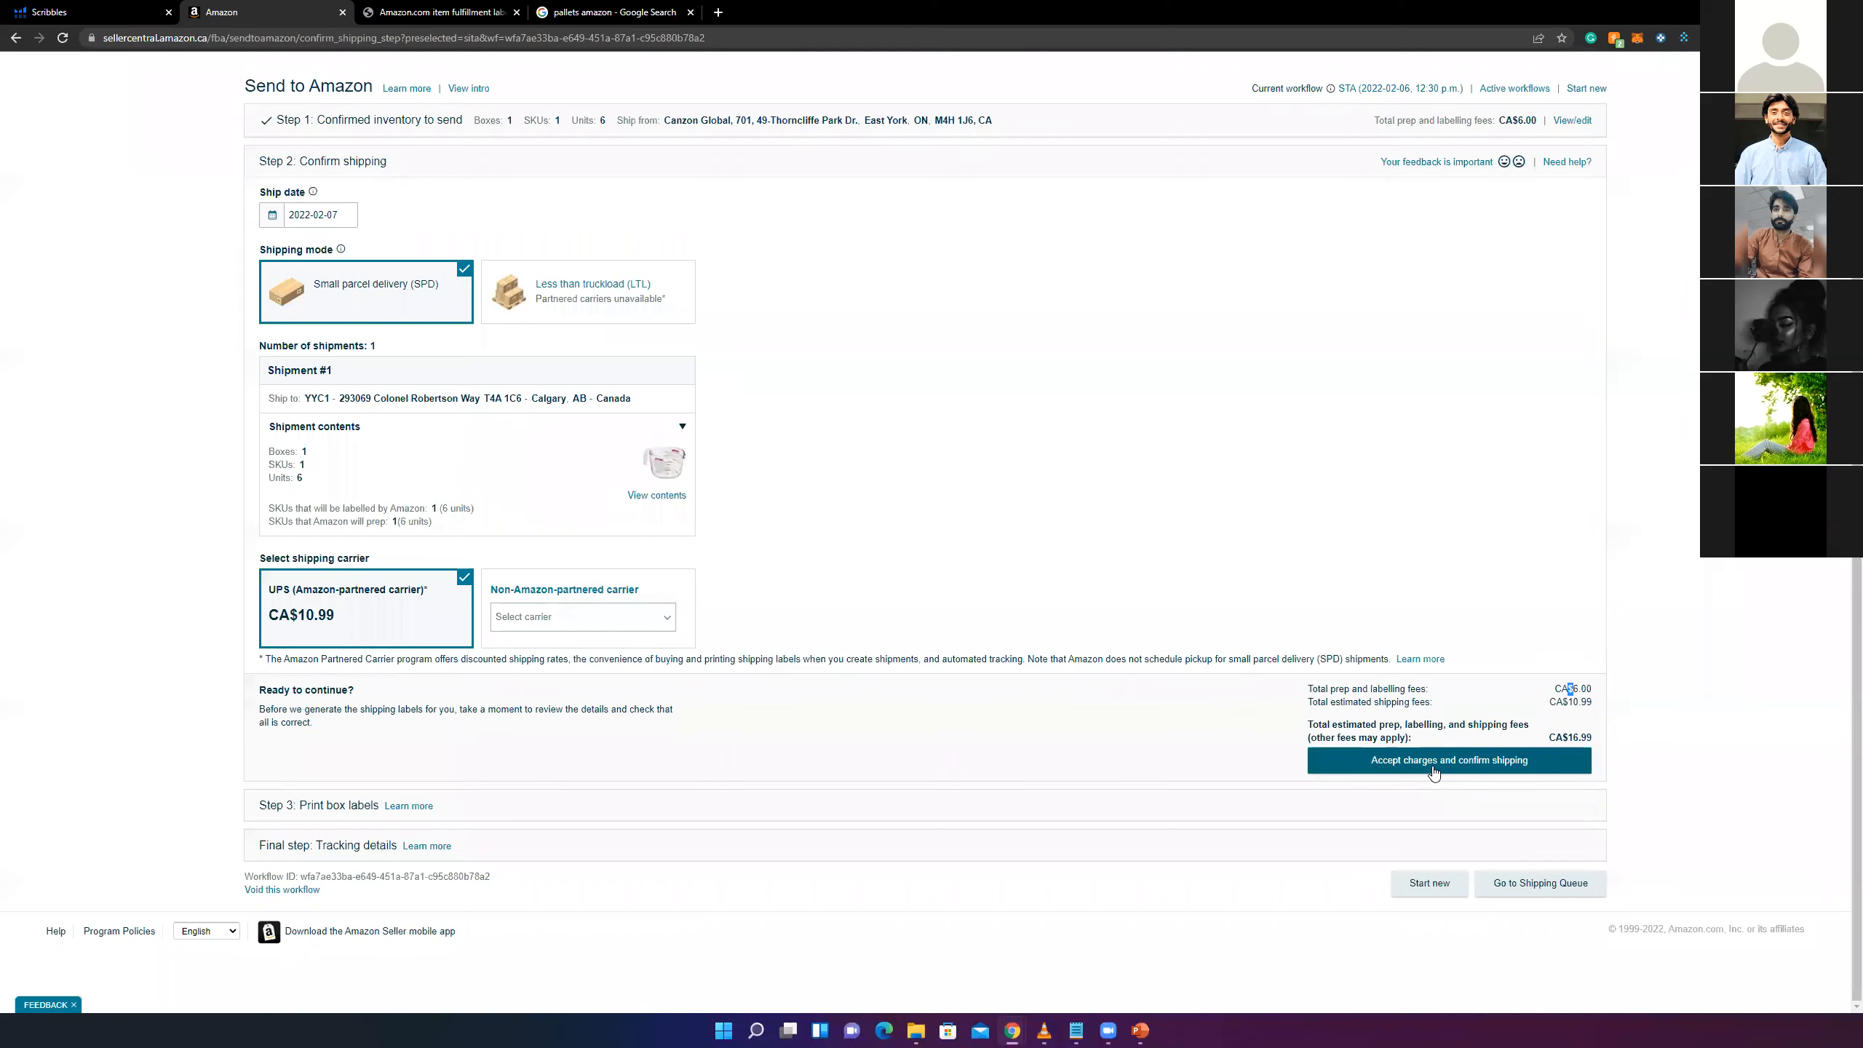
click(1508, 768)
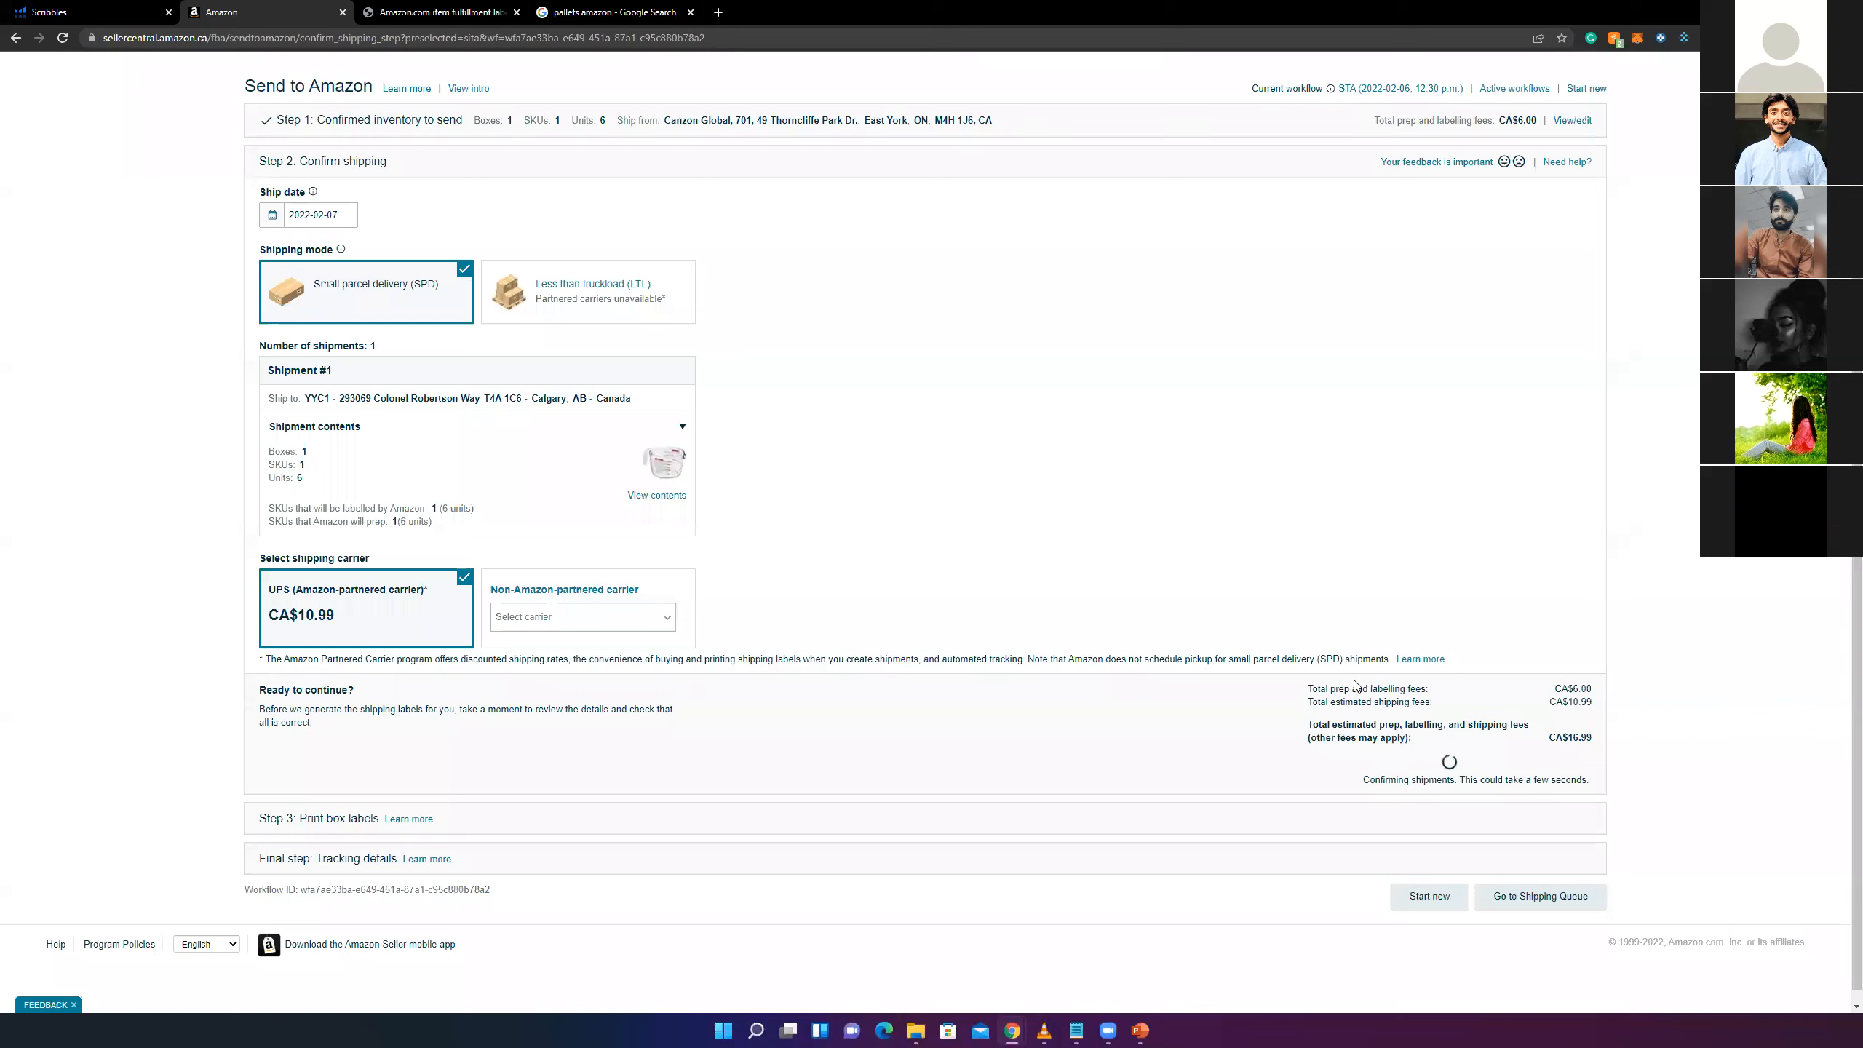
drag(1570, 736, 1588, 735)
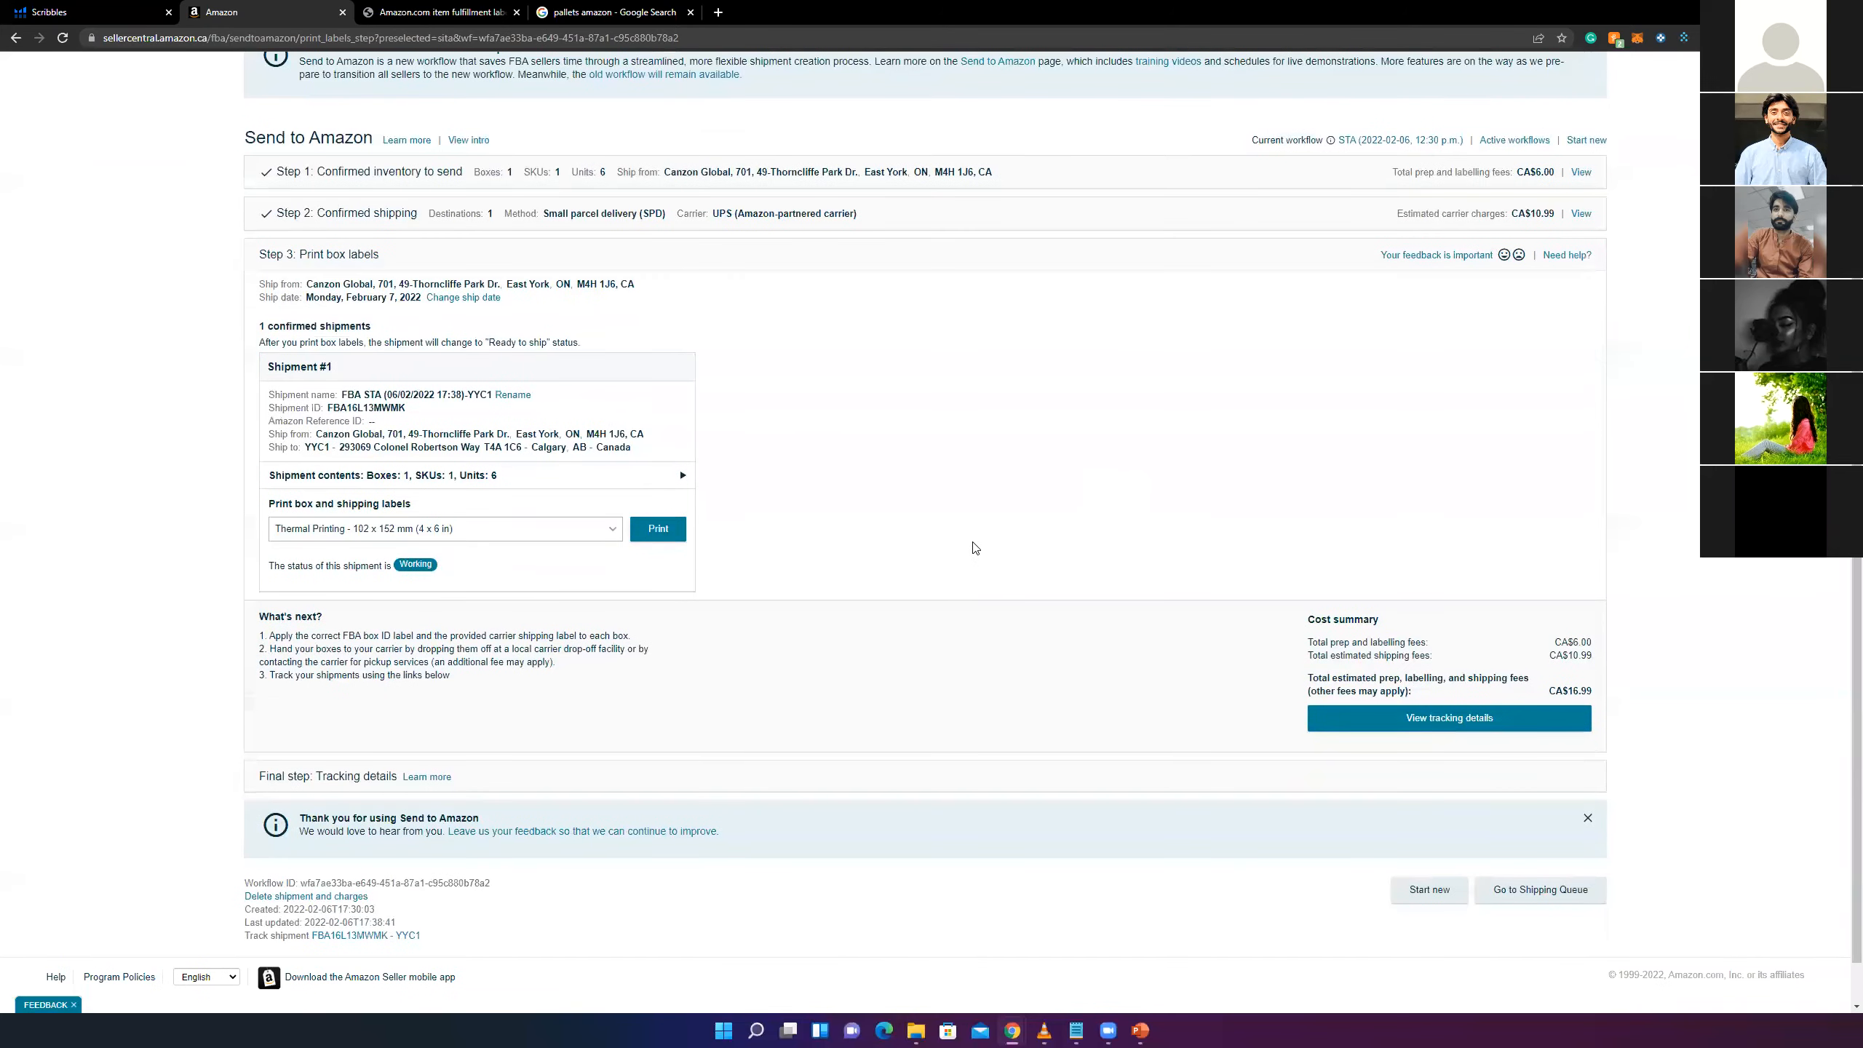
- Print Shipment #1's box and shipping labels in the 8.5" X 5.5" (US Letter) format
drag(310, 257, 378, 257)
click(449, 259)
click(539, 529)
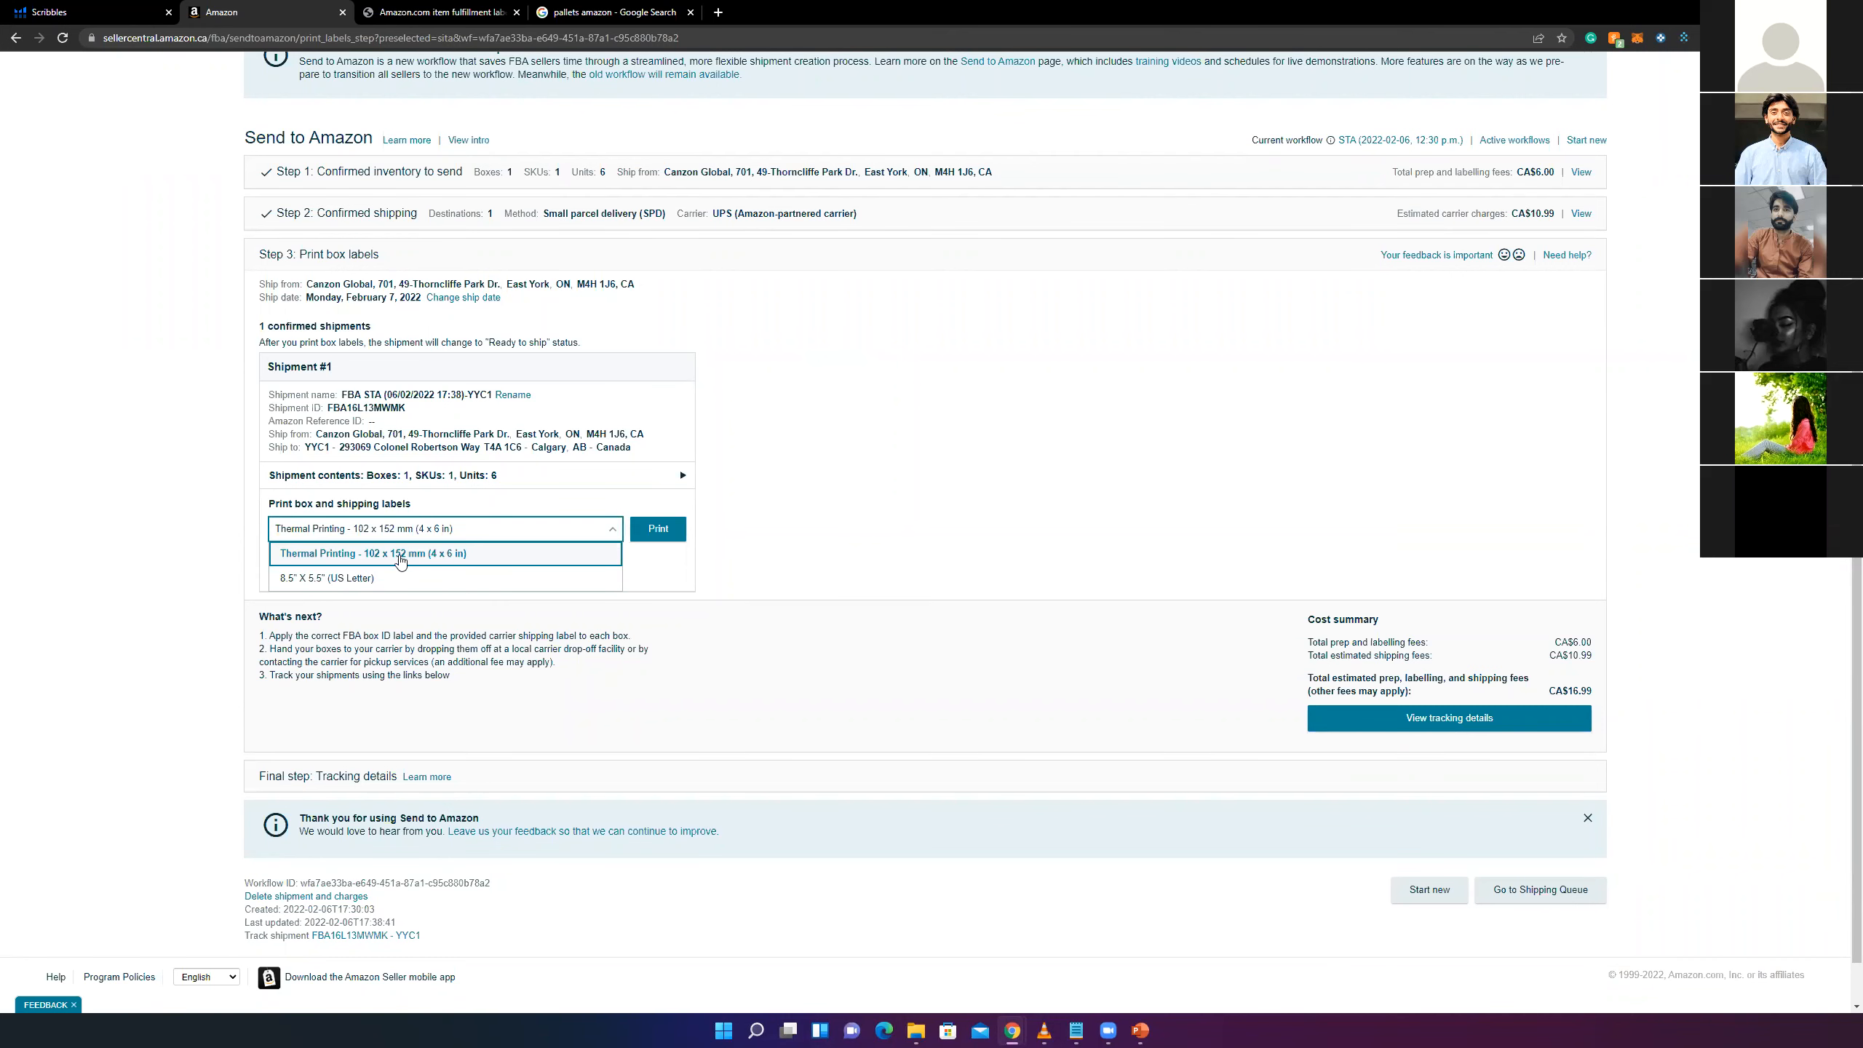
scroll(355, 549, down, 1)
click(353, 543)
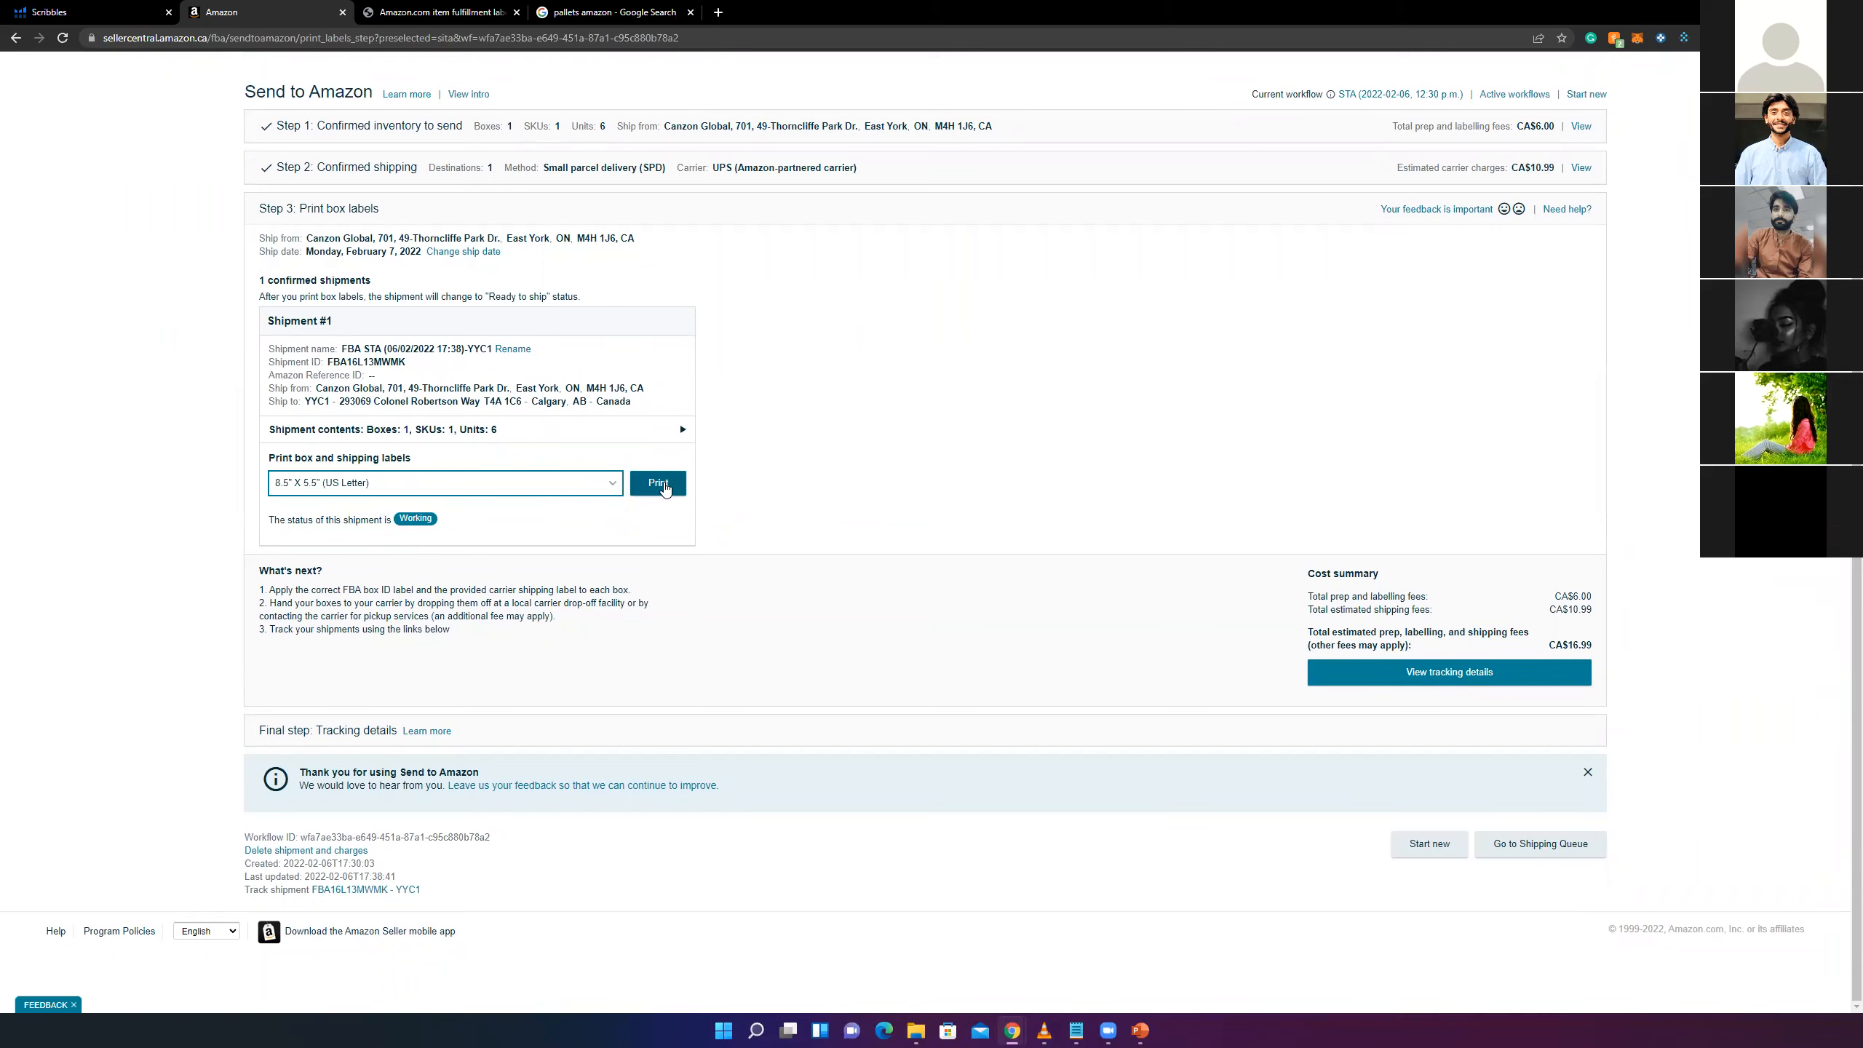
click(664, 486)
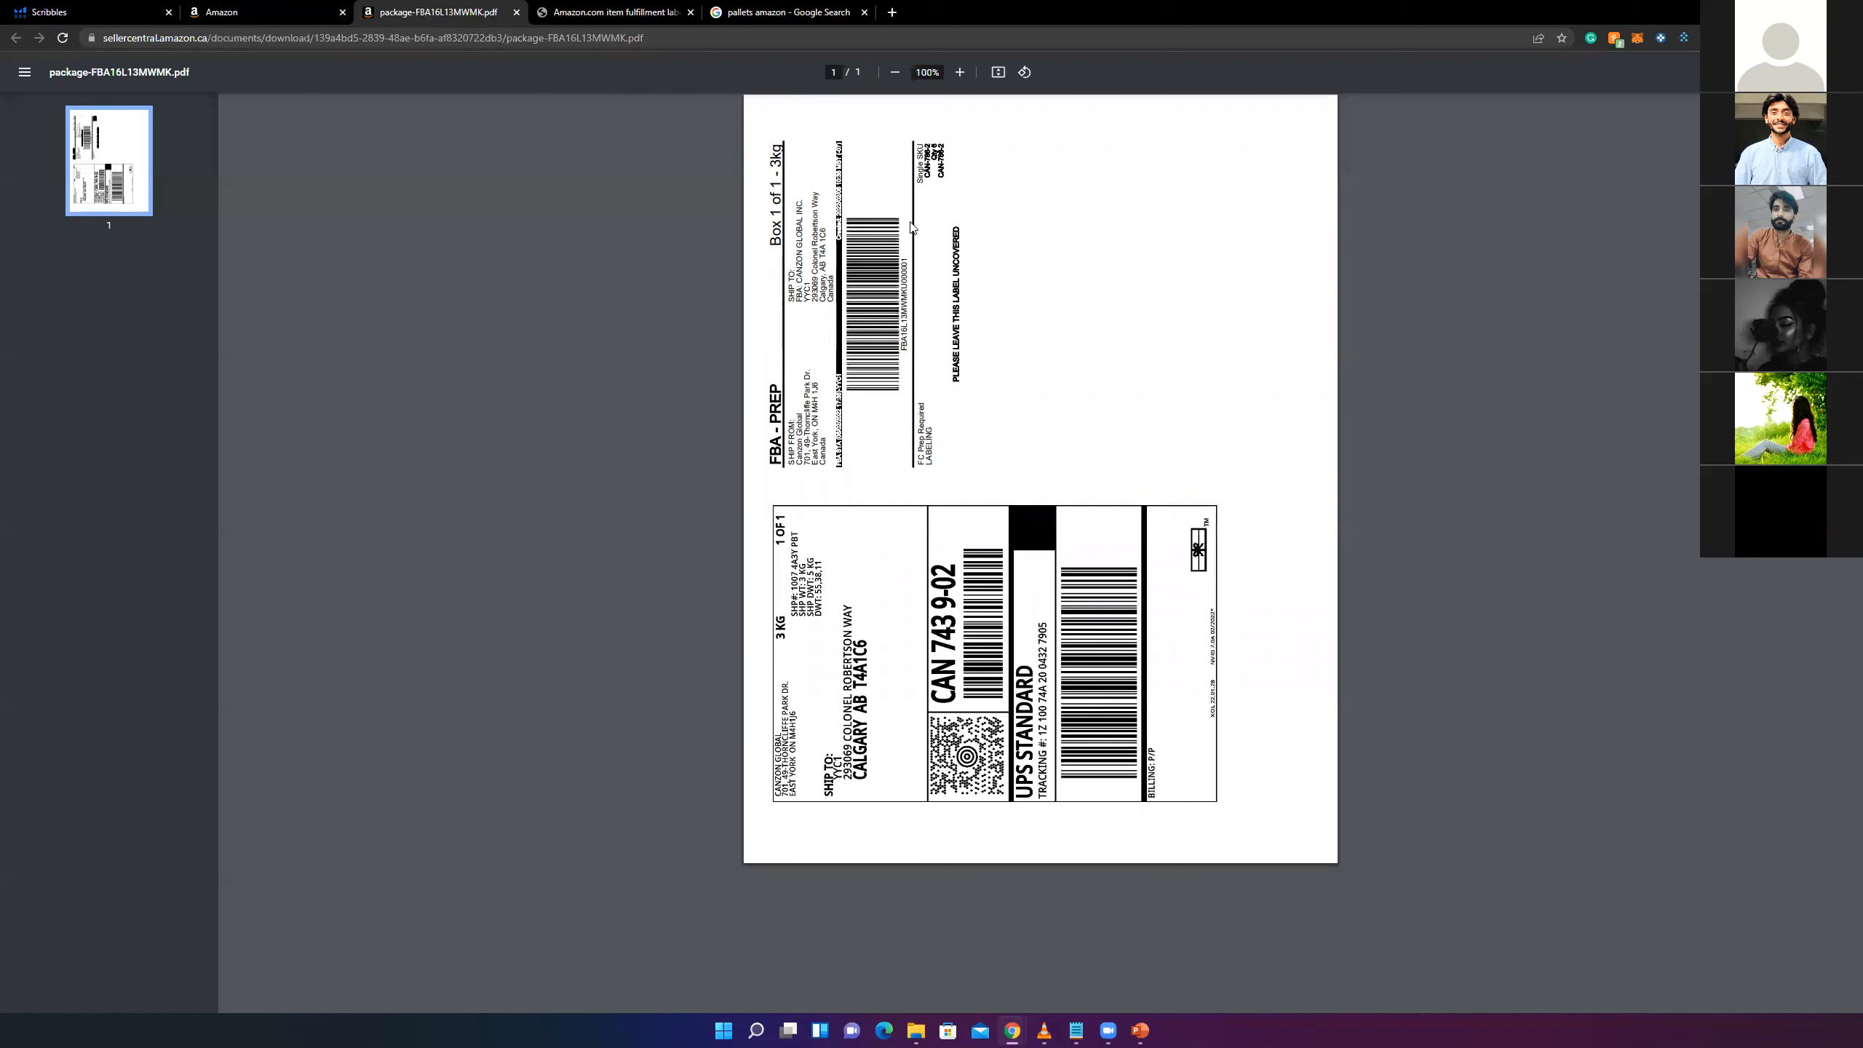
- Rotate the box label PDF upright for reading, and close it to return to the Send to Amazon workflow
click(1025, 72)
click(1025, 72)
click(1025, 72)
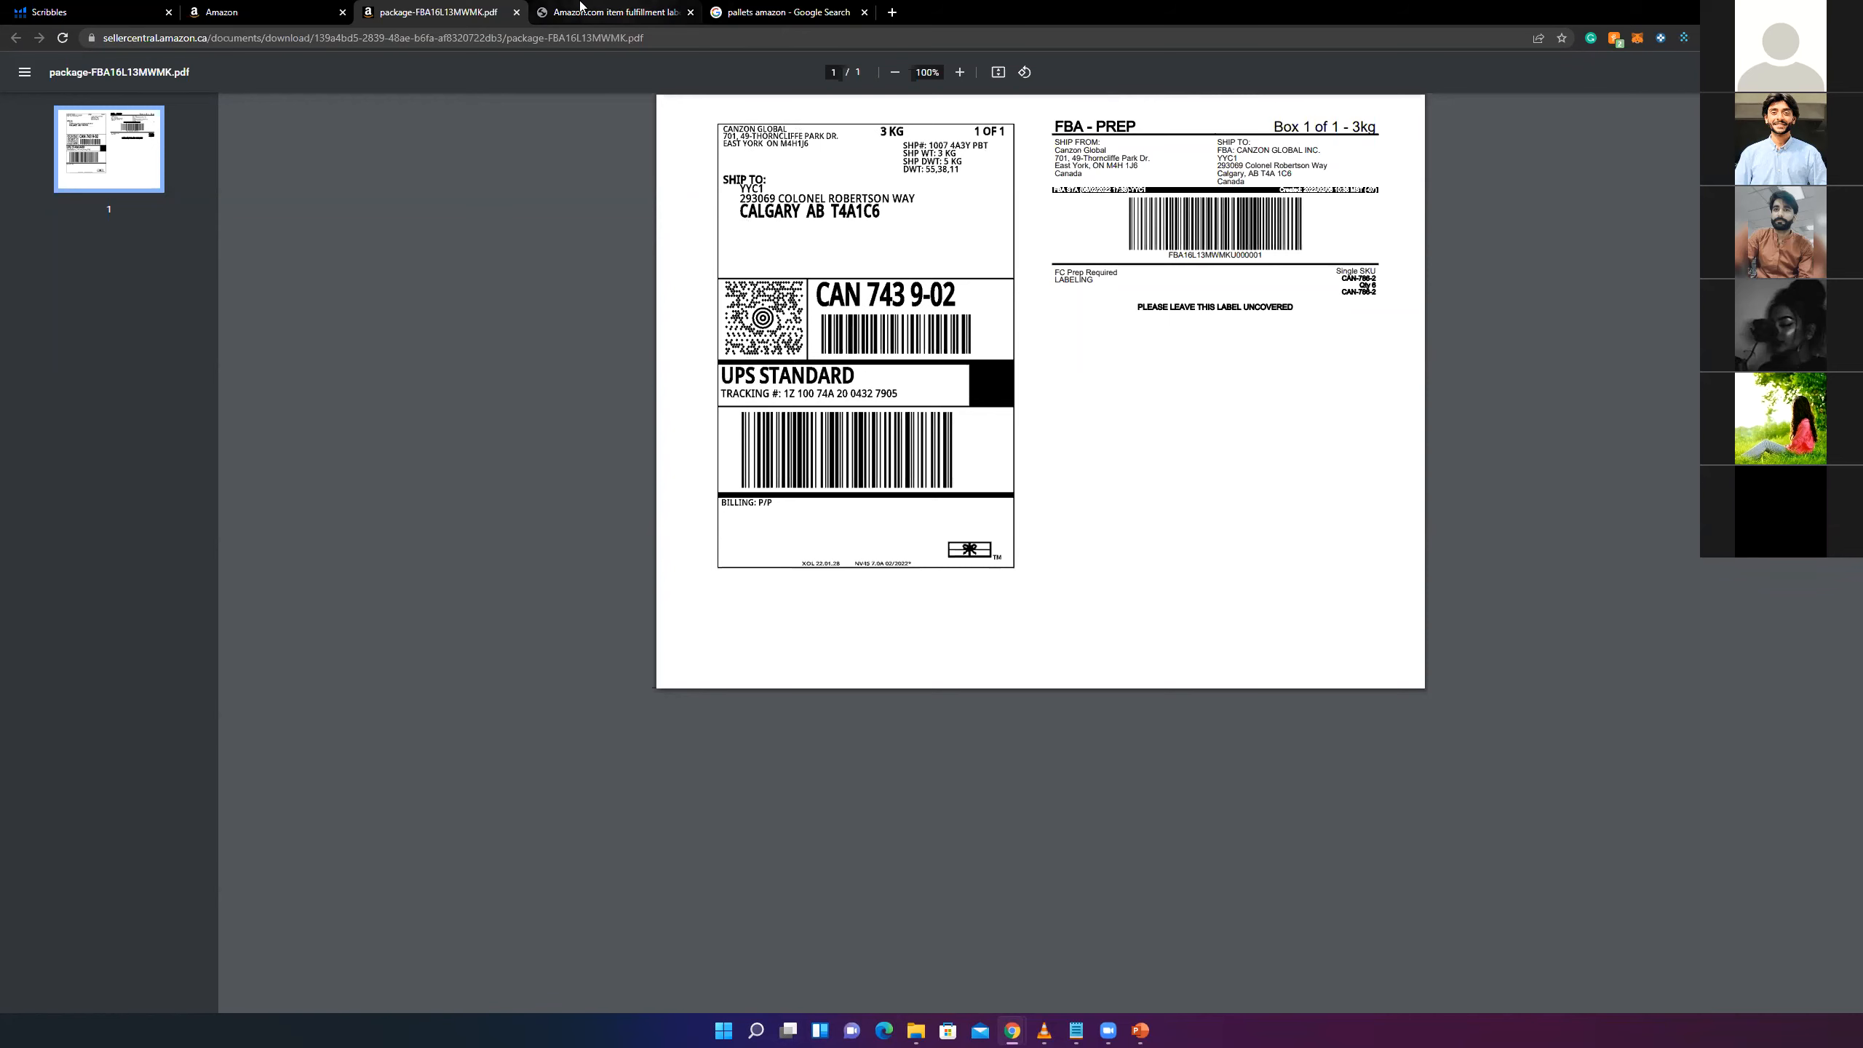
click(311, 12)
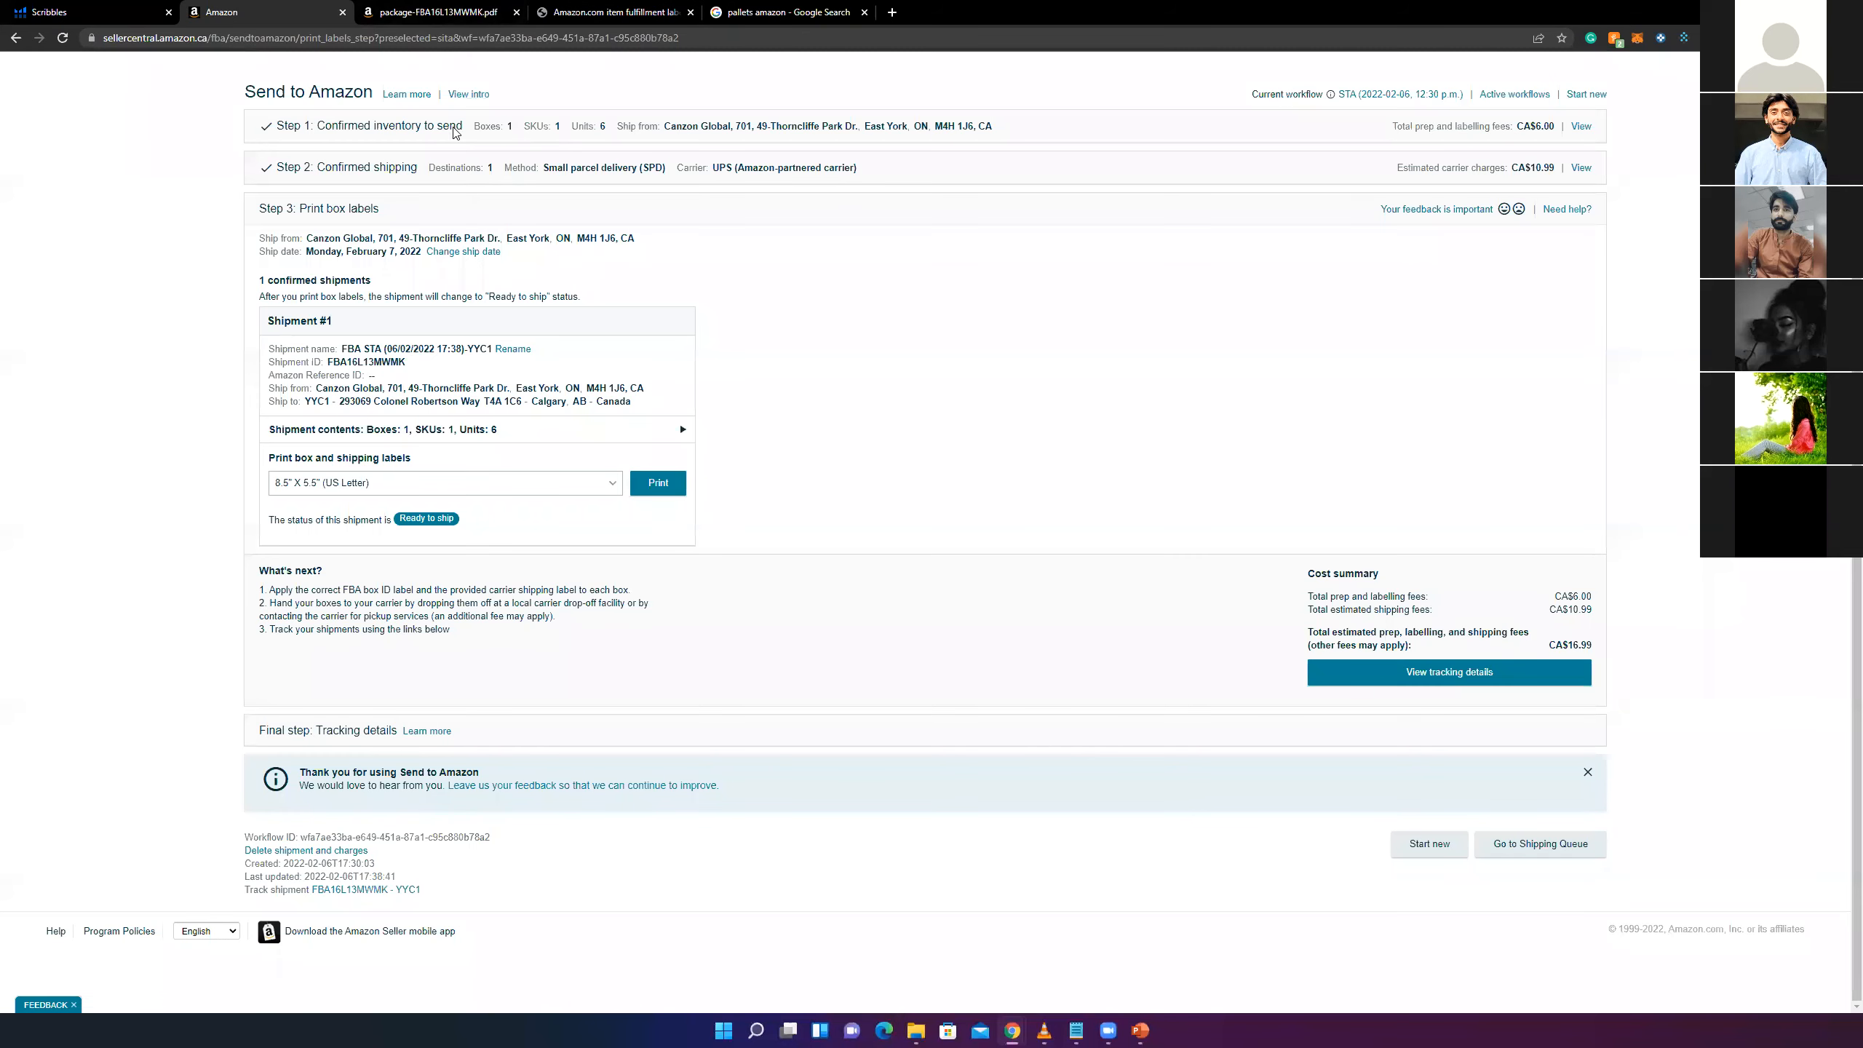
middle_click(404, 9)
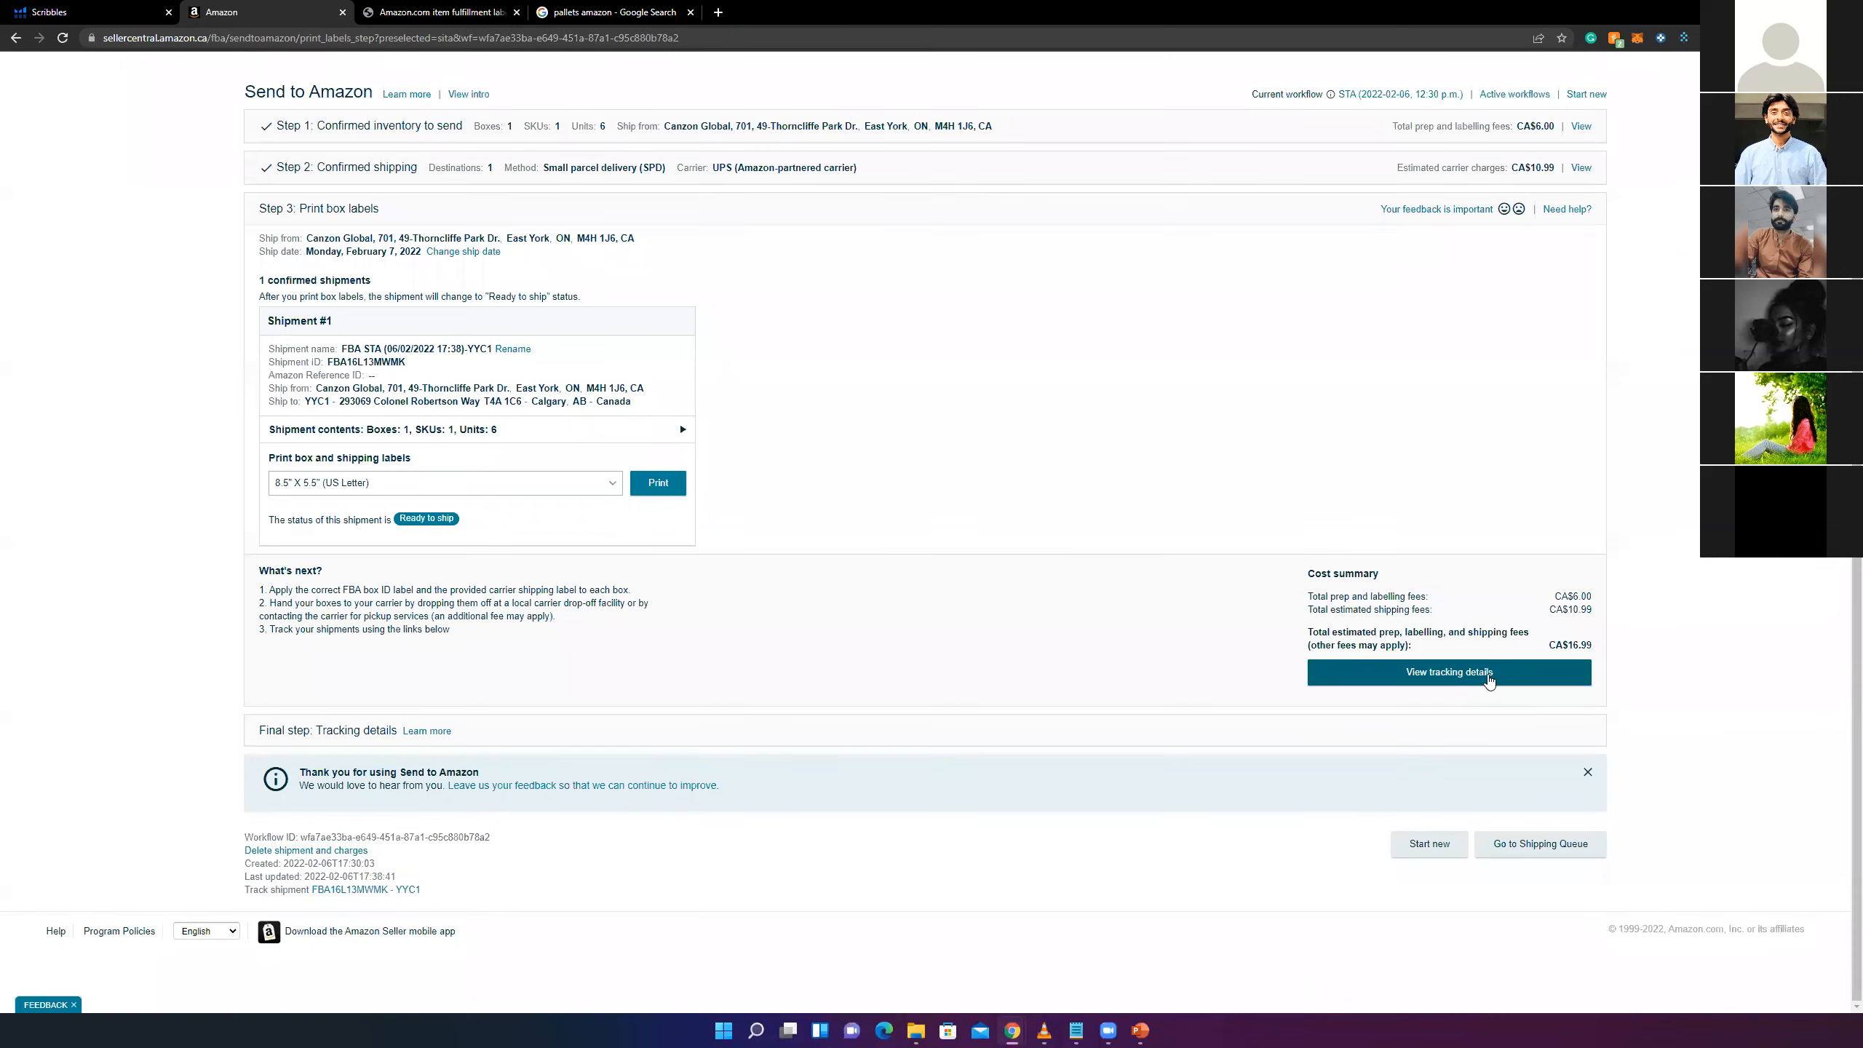
- Open the shipment's tracking details and examine the box's FBA label number, tracking ID, status, weight and dimensions
click(1483, 680)
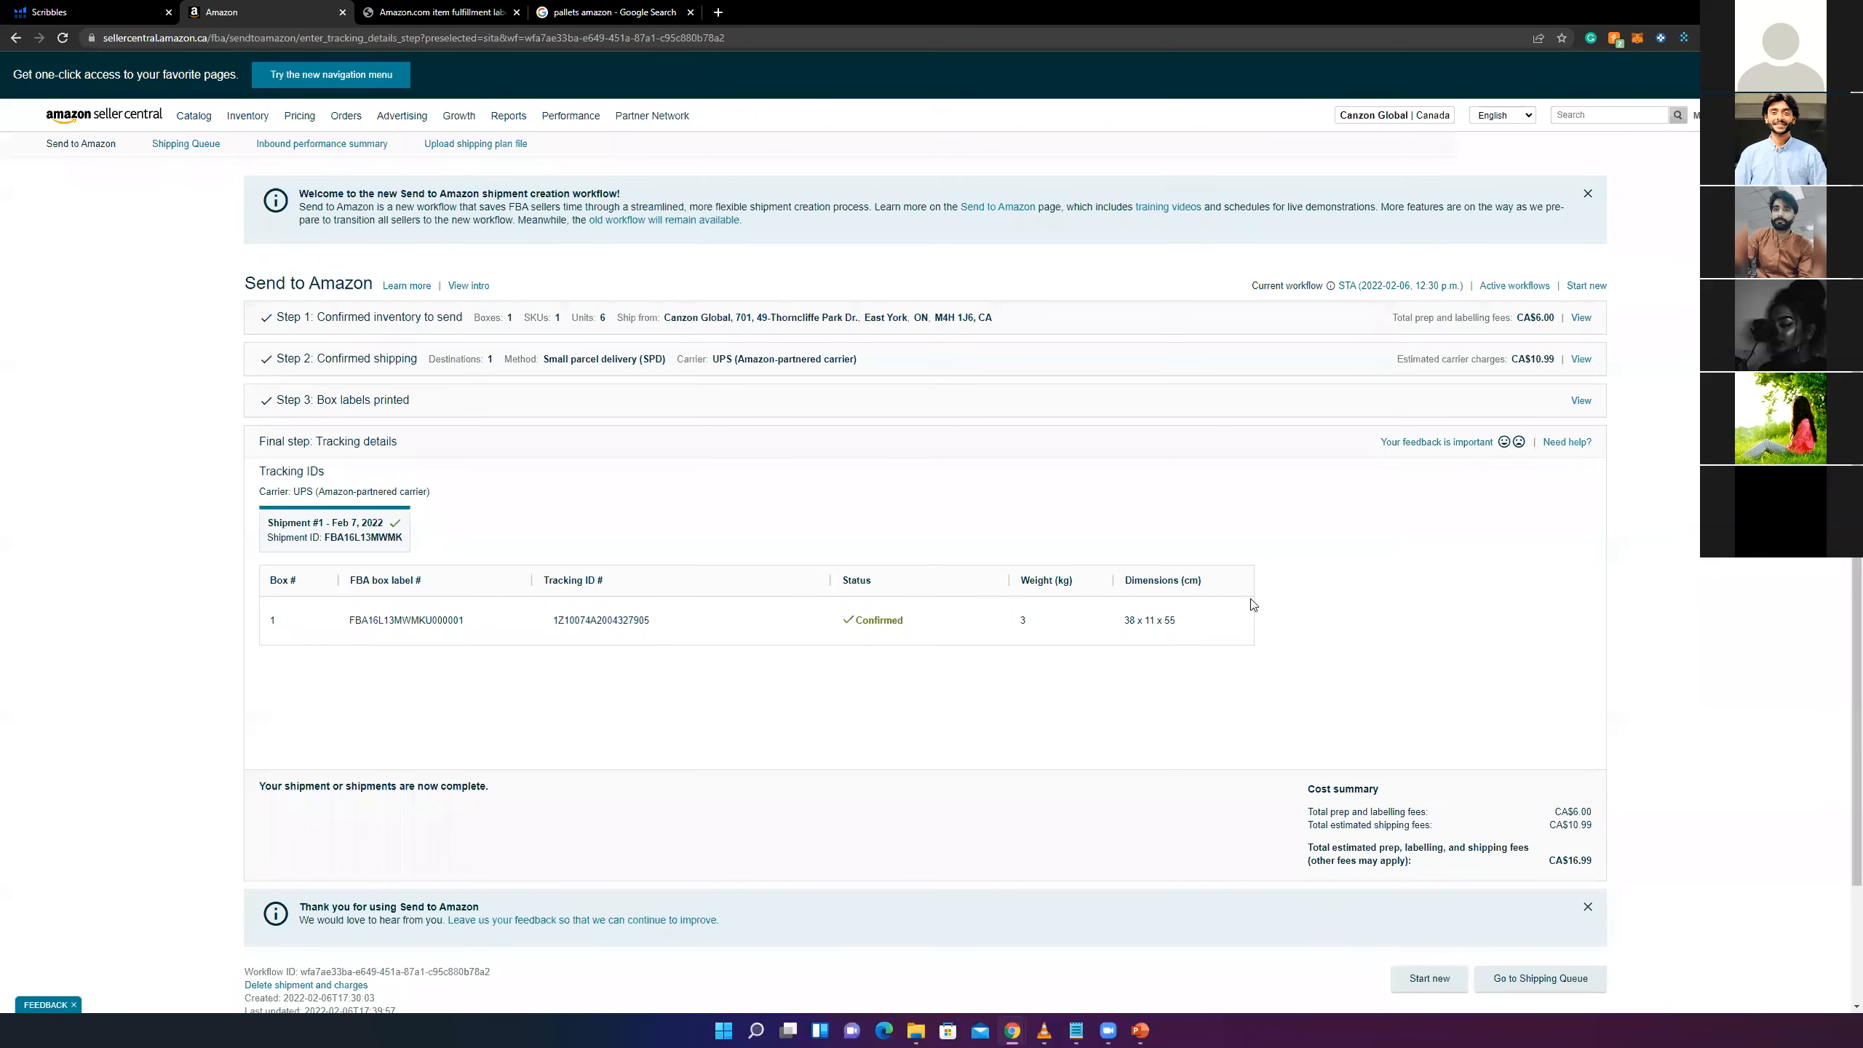
scroll(1247, 603, down, 3)
drag(404, 652, 443, 652)
click(476, 649)
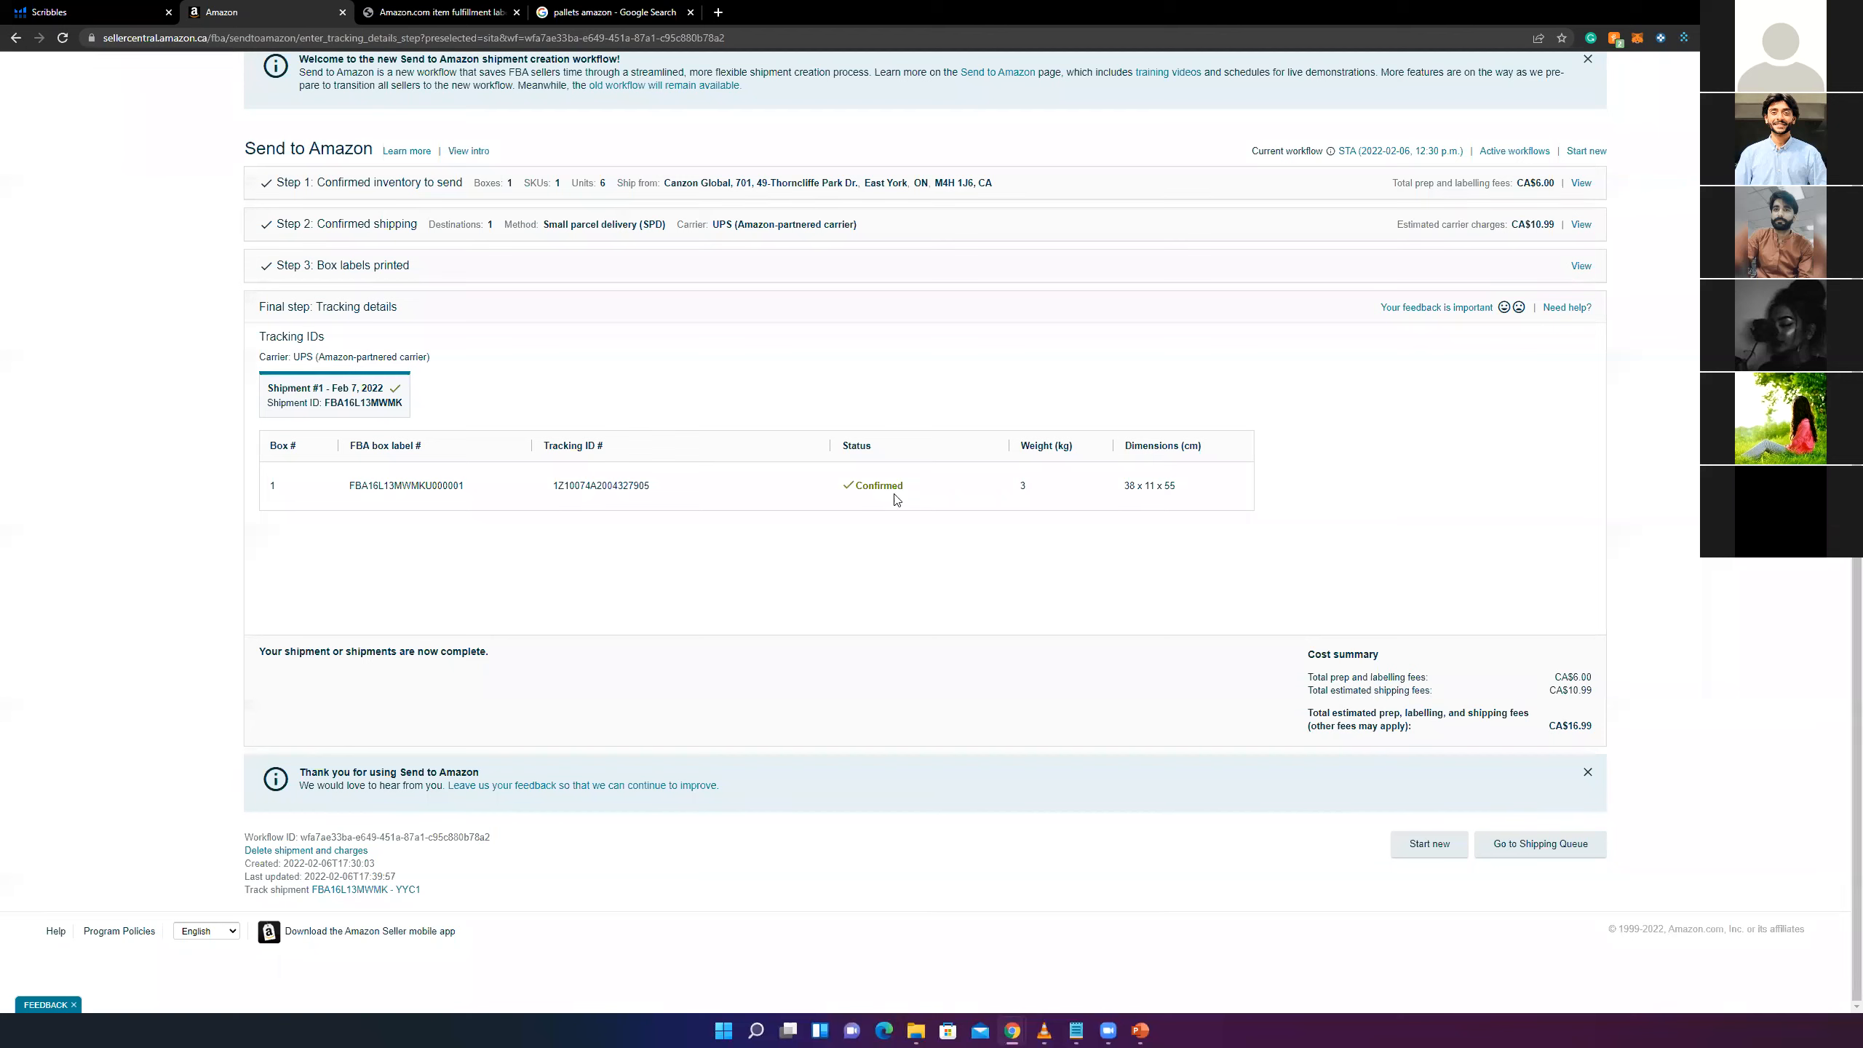
drag(363, 484, 1231, 491)
click(1330, 479)
double_click(401, 485)
double_click(587, 485)
- Delete the shipment and charges, confirming that the generated FBA box ID labels and shipping labels will be destroyed
click(324, 850)
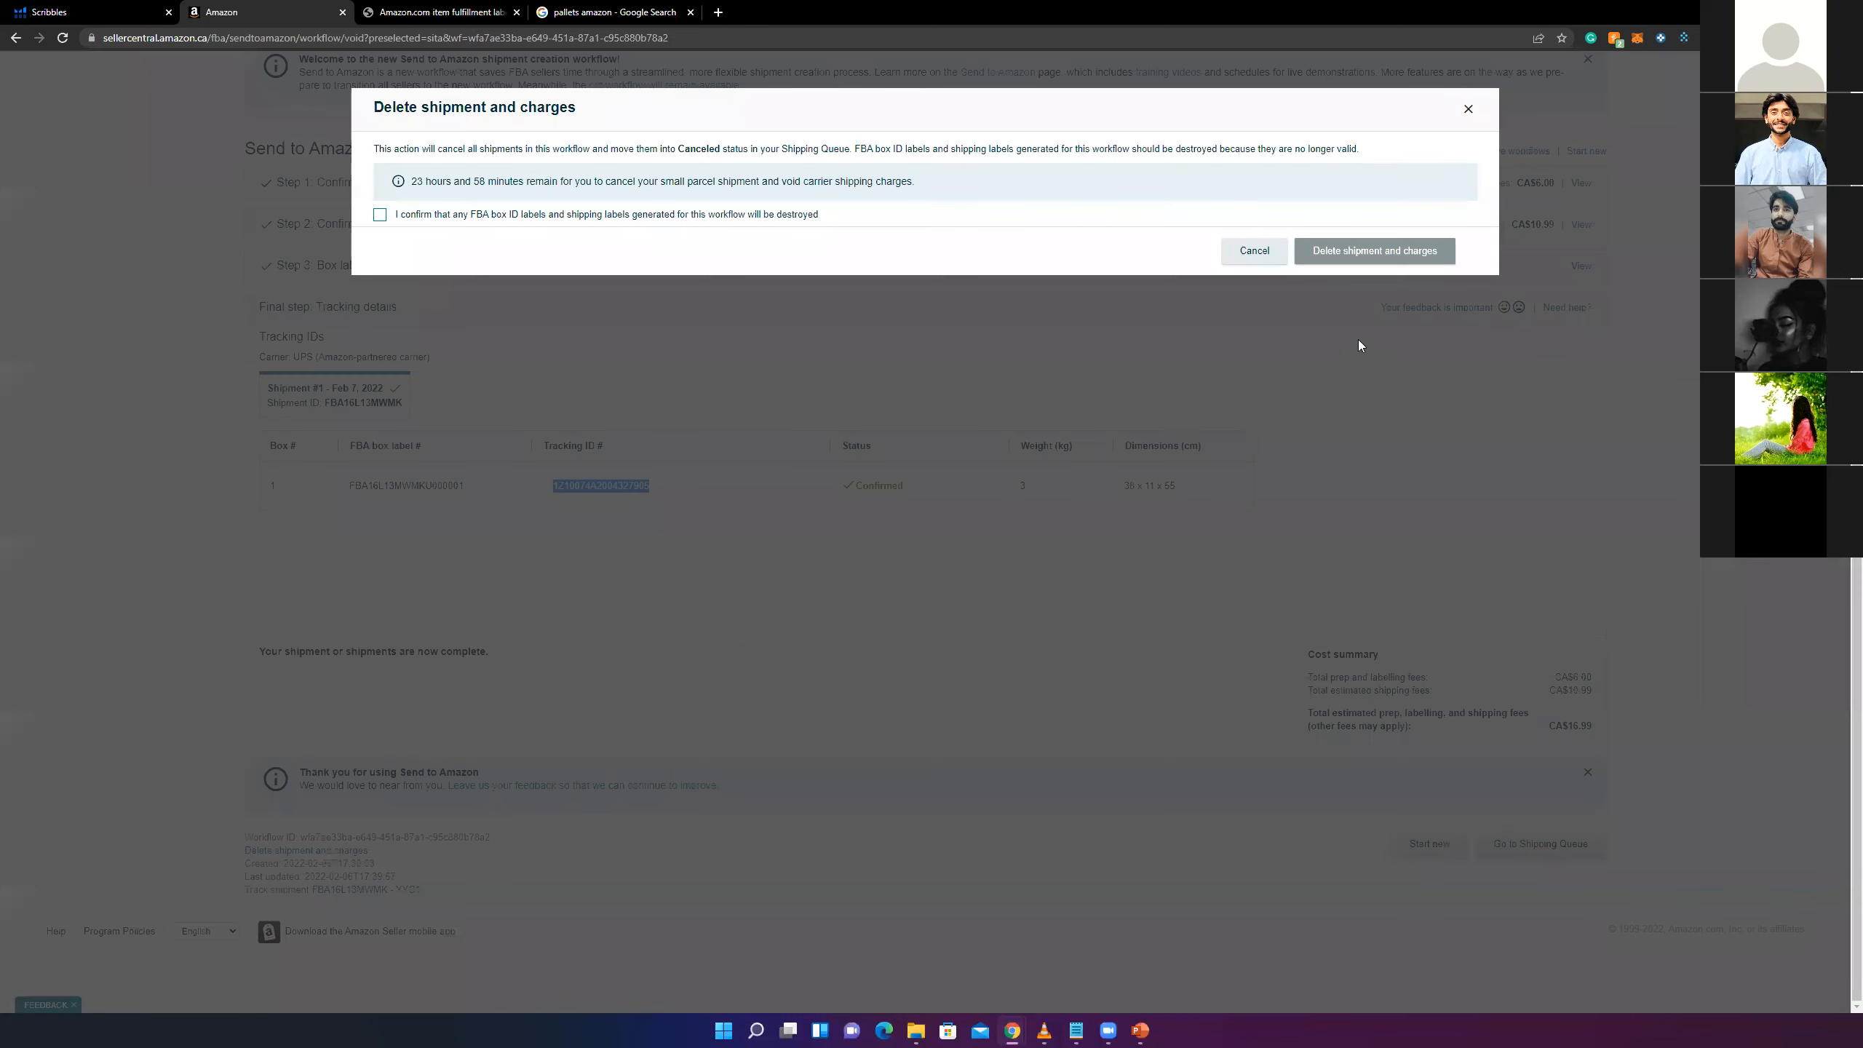
click(382, 214)
click(380, 214)
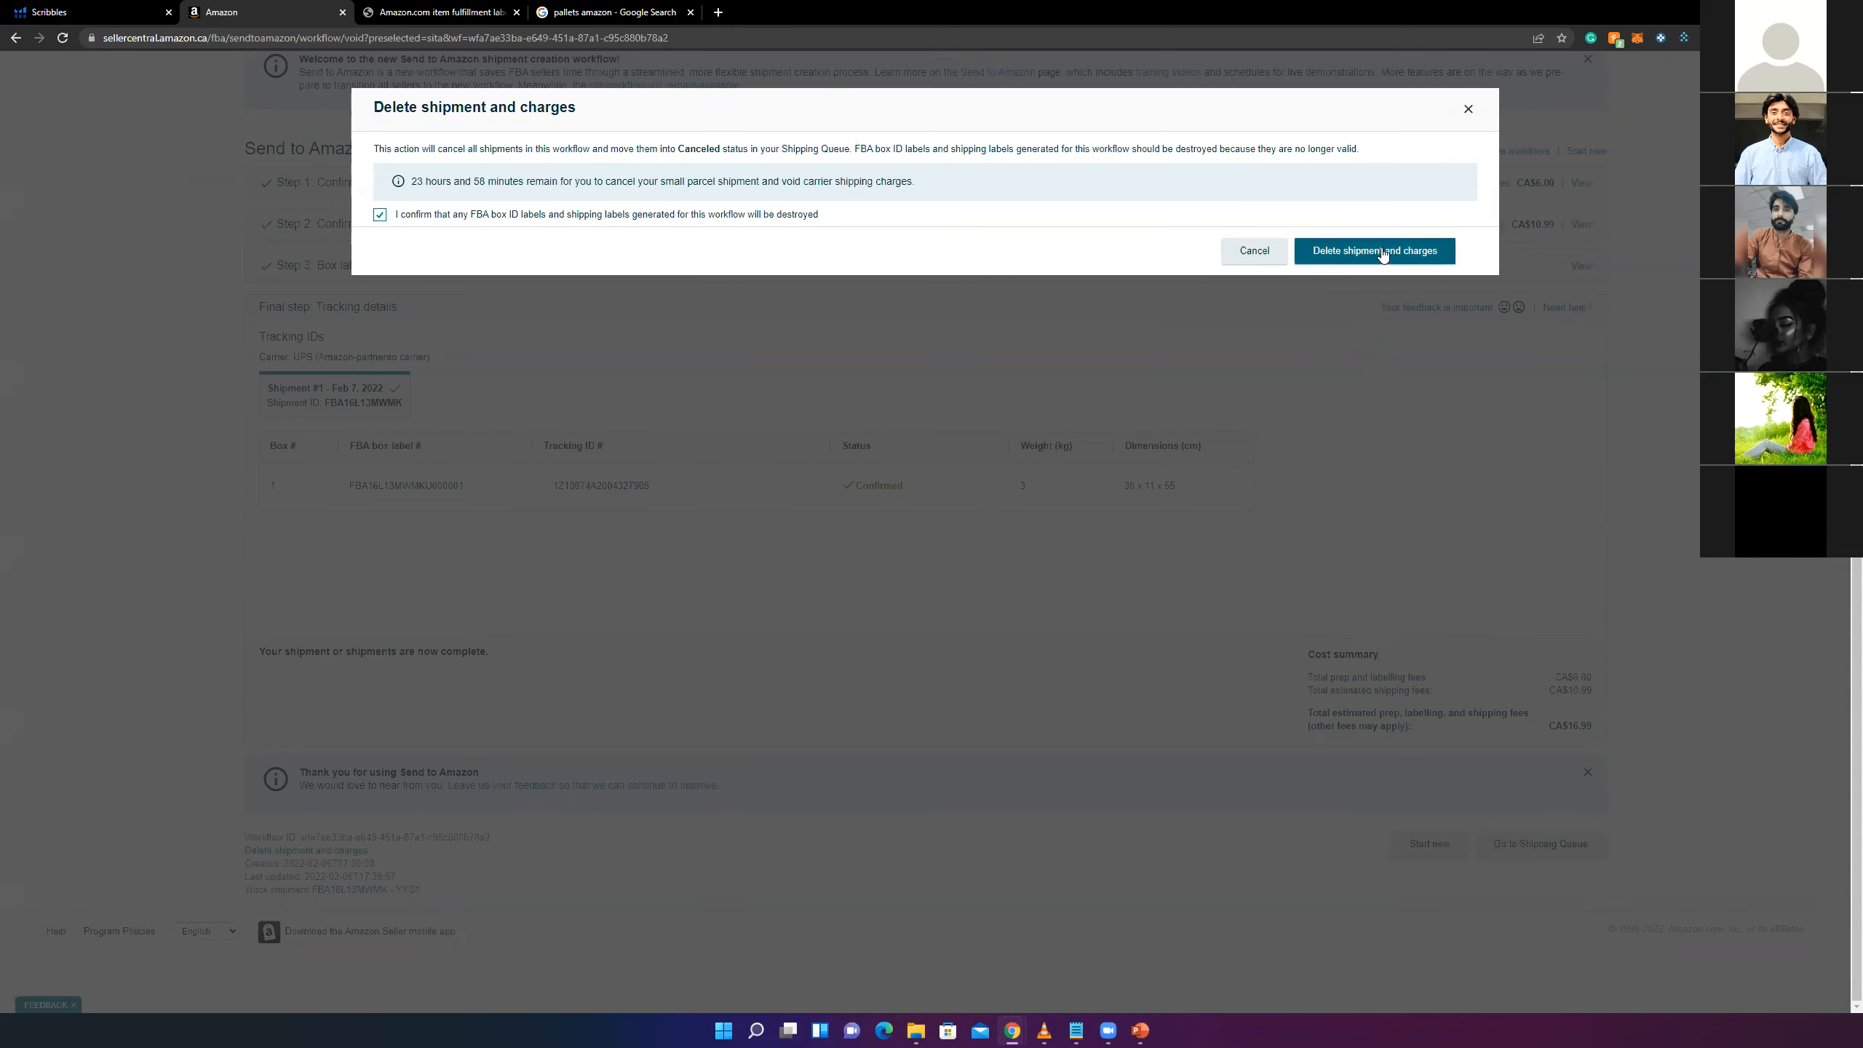
click(1415, 251)
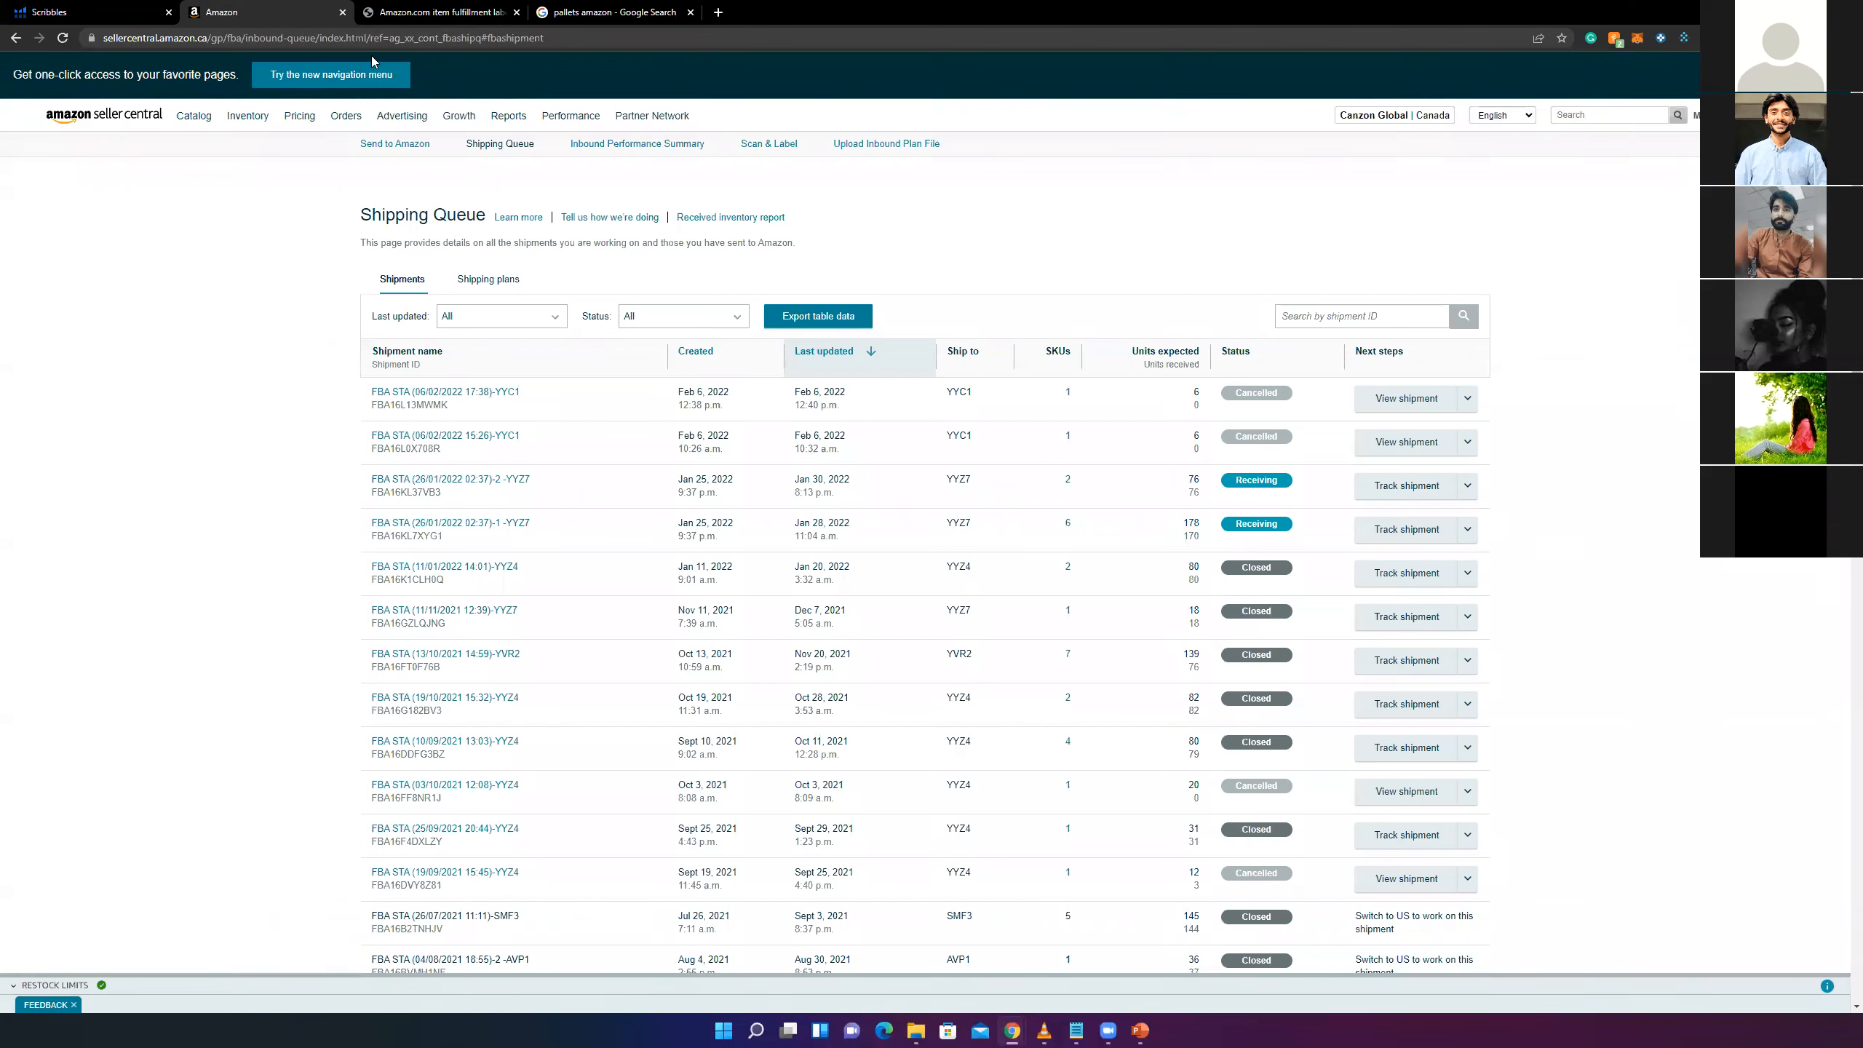
- Open Manage FBA Shipments from the inventory options and look through the Shipping Queue
mouse_move(693, 128)
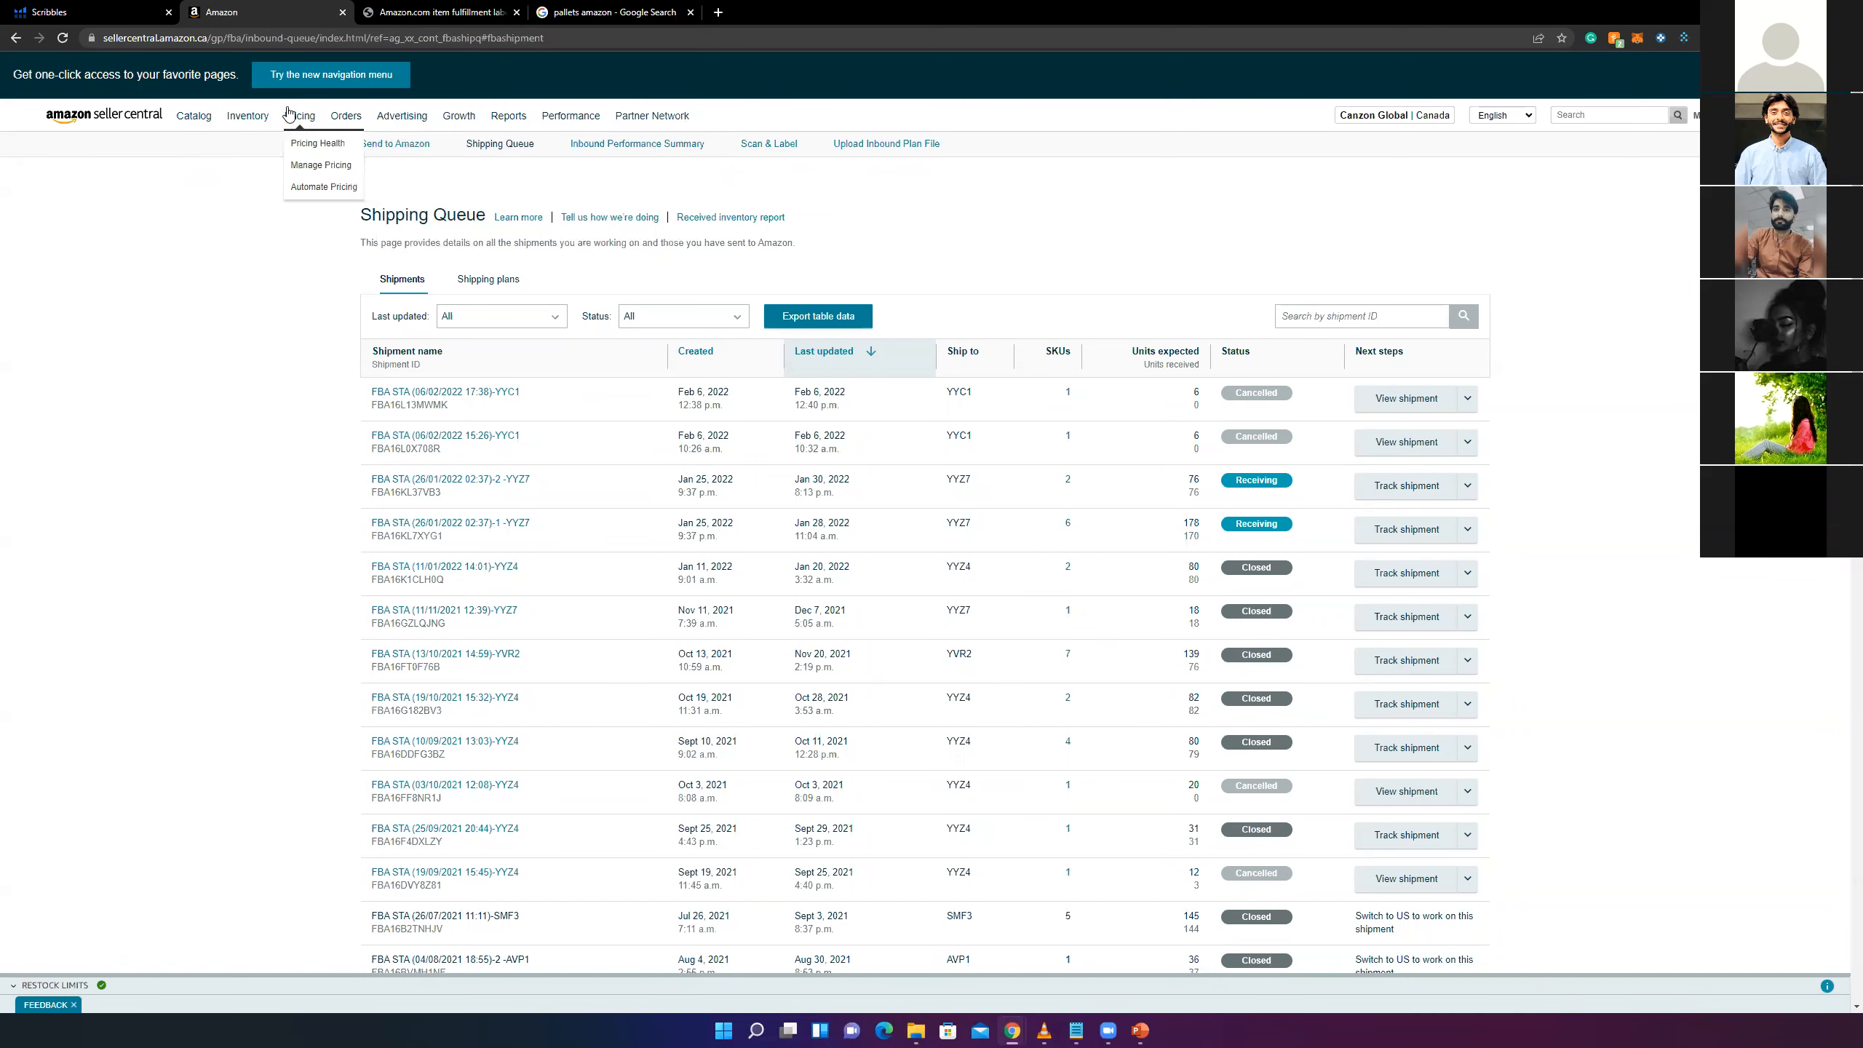
mouse_move(239, 120)
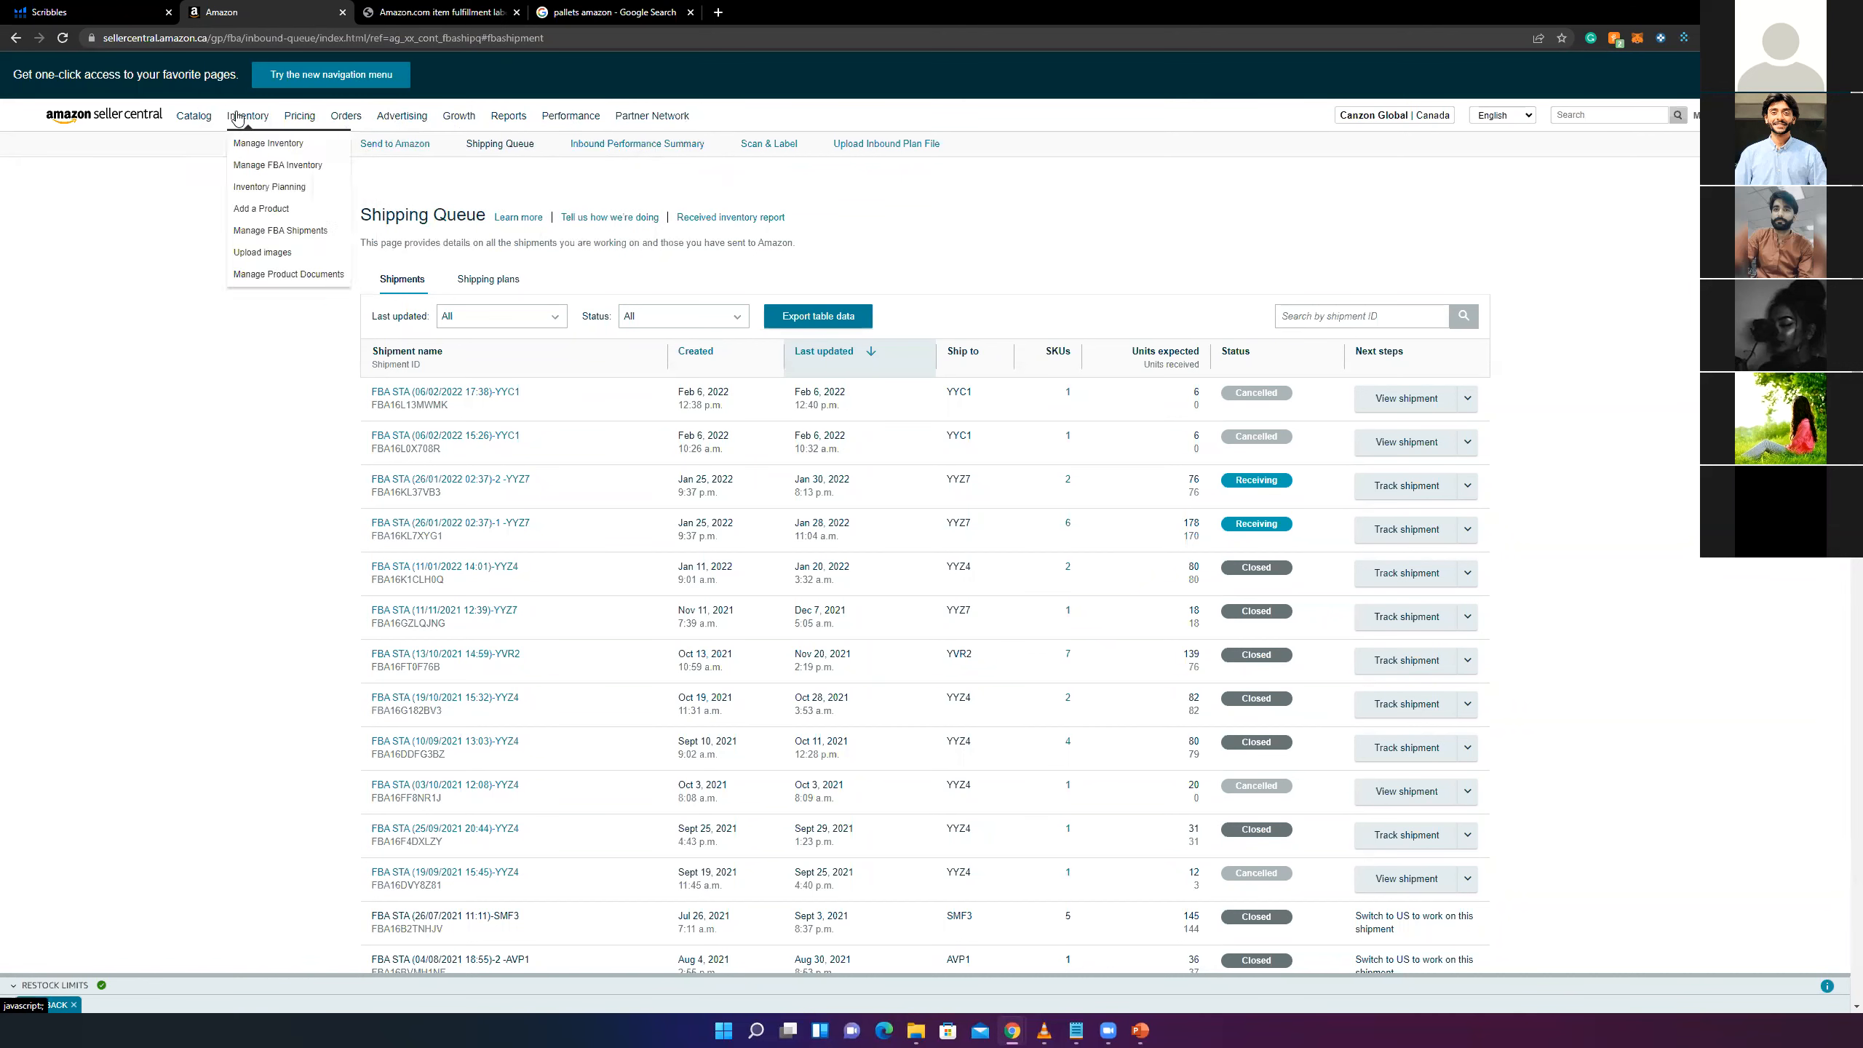
click(273, 232)
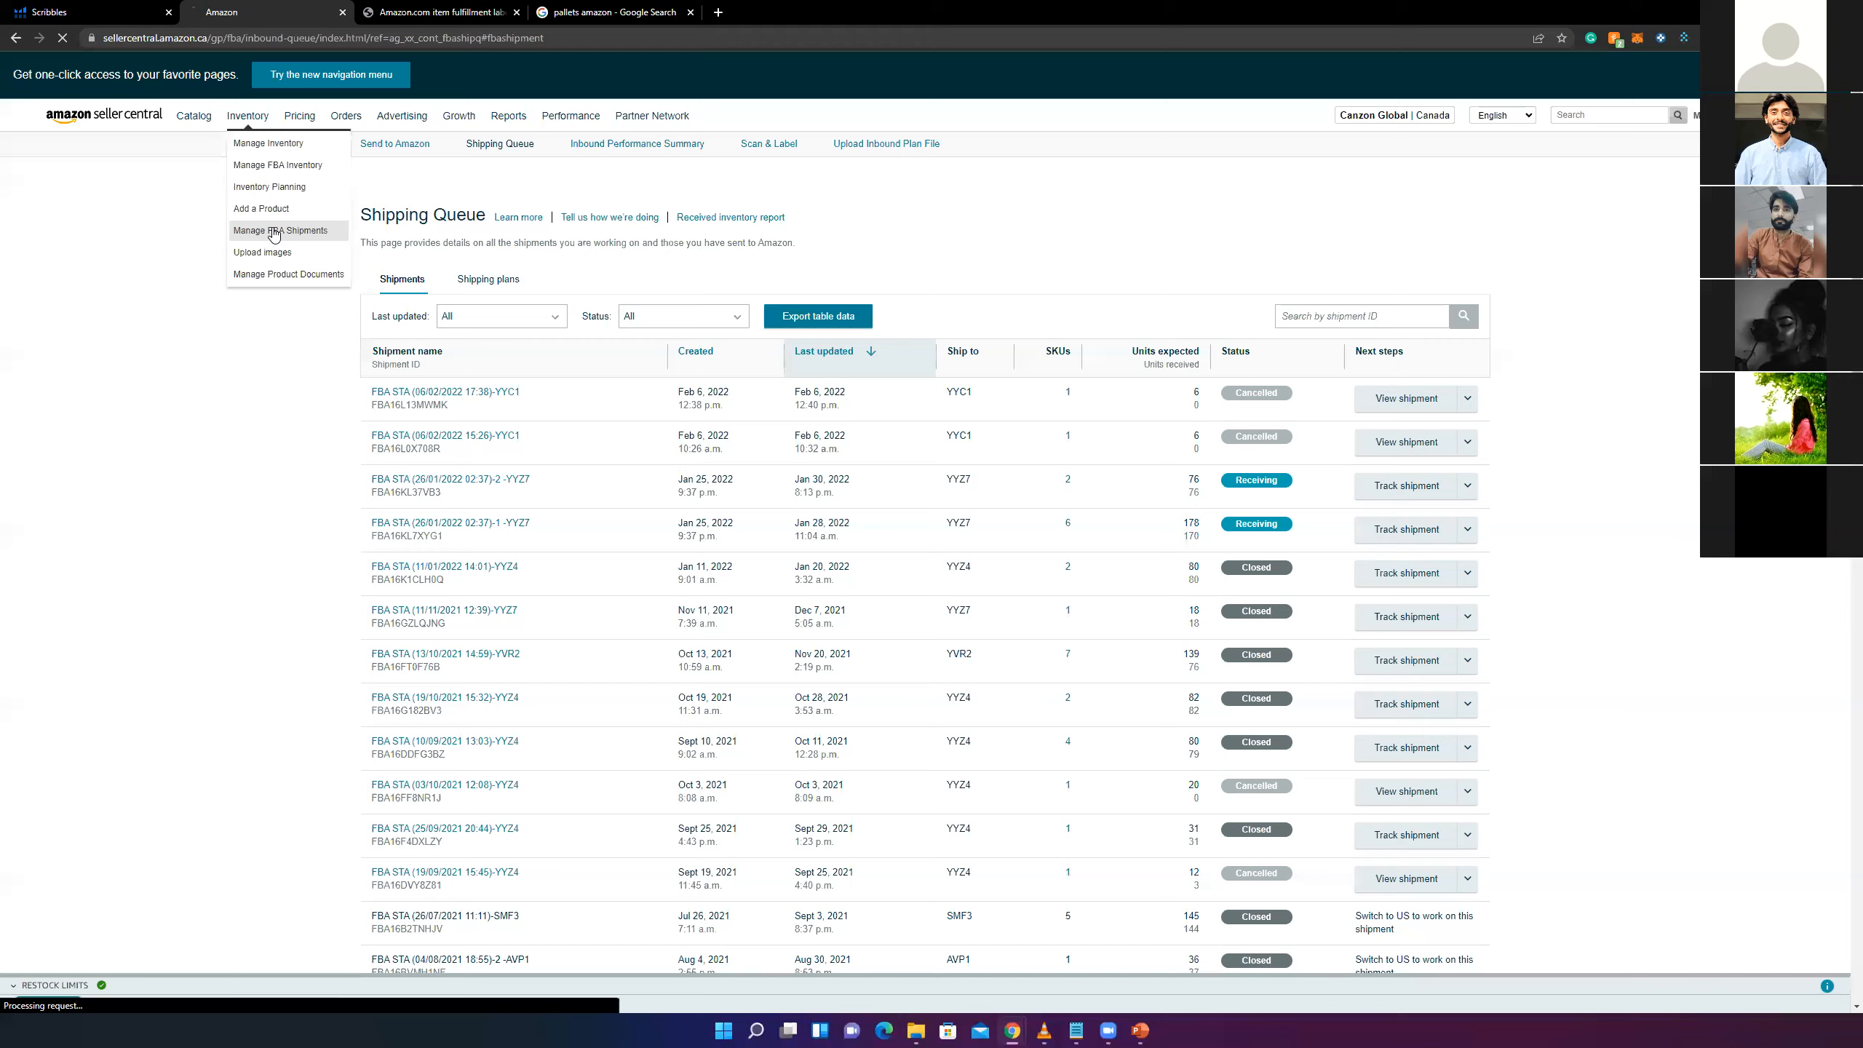
scroll(784, 571, down, 3)
scroll(783, 571, up, 3)
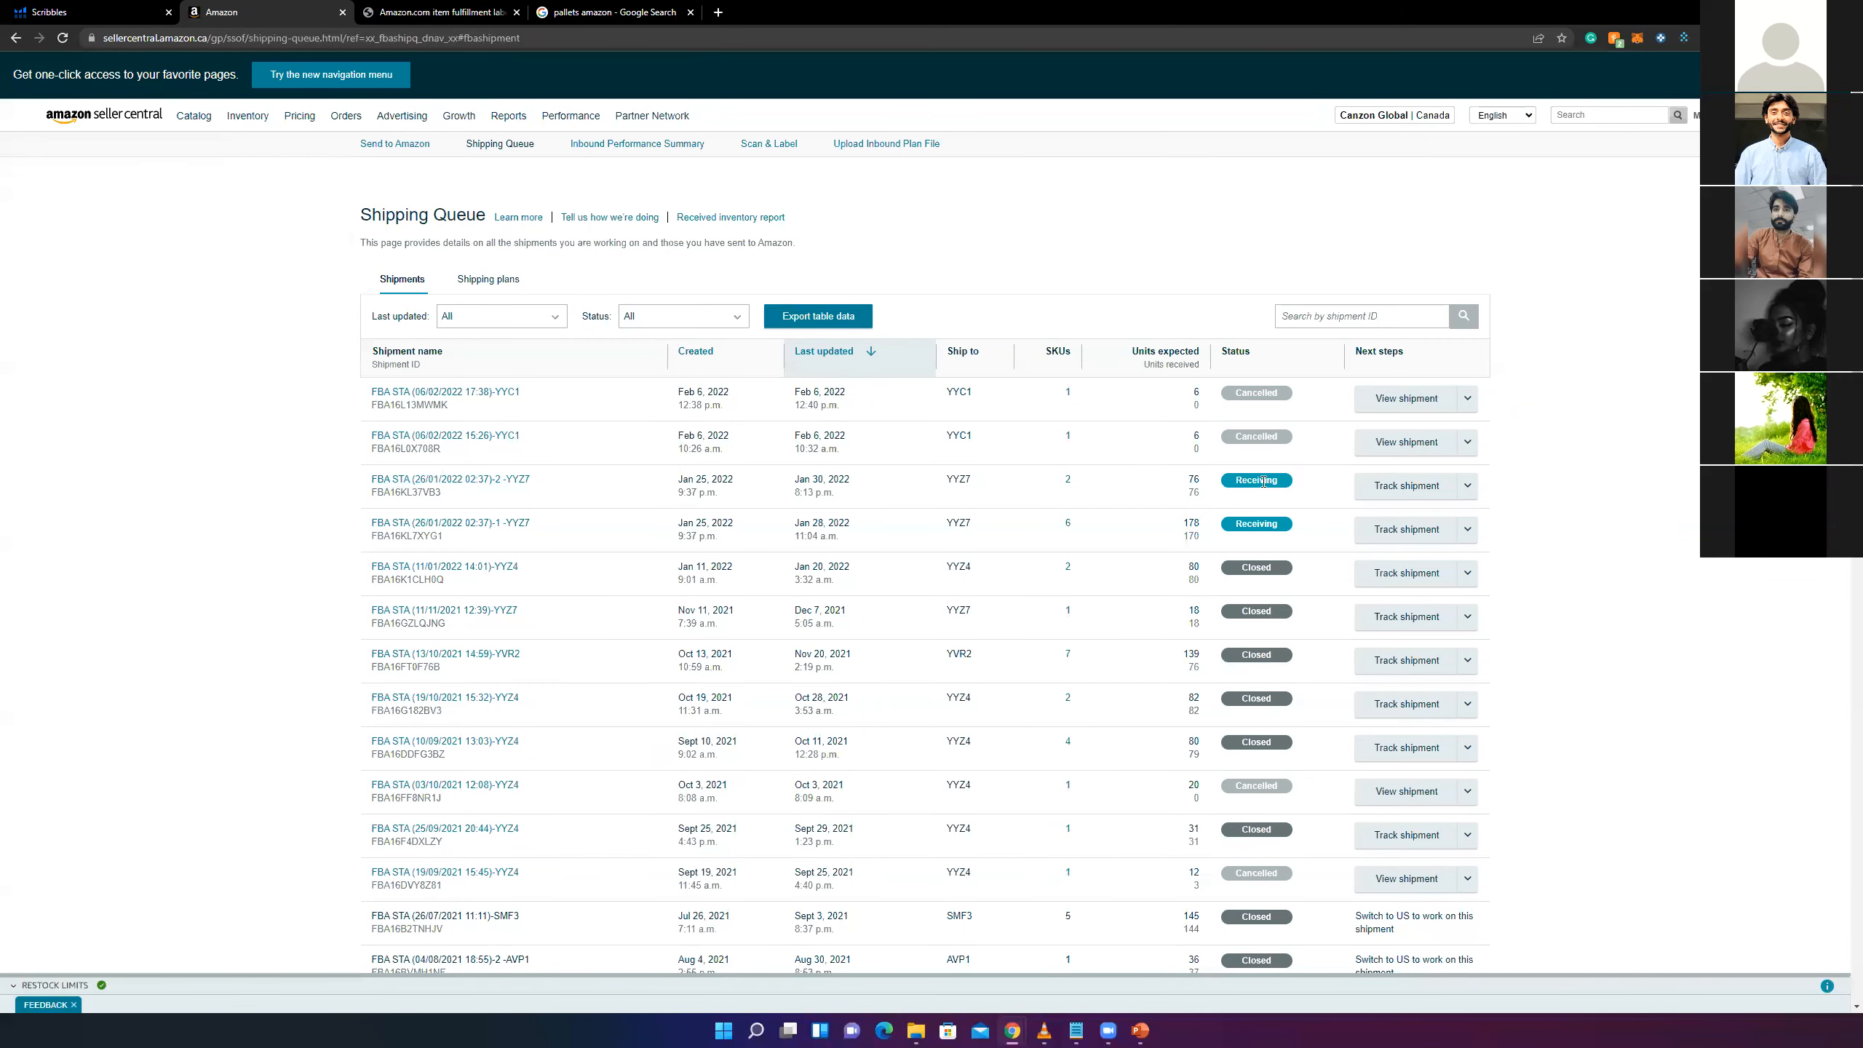
- Track the shipment FBA STA (26/01/2022 02:37)-2 -YYZ7 and examine its created, in transit and delivered events
click(1407, 486)
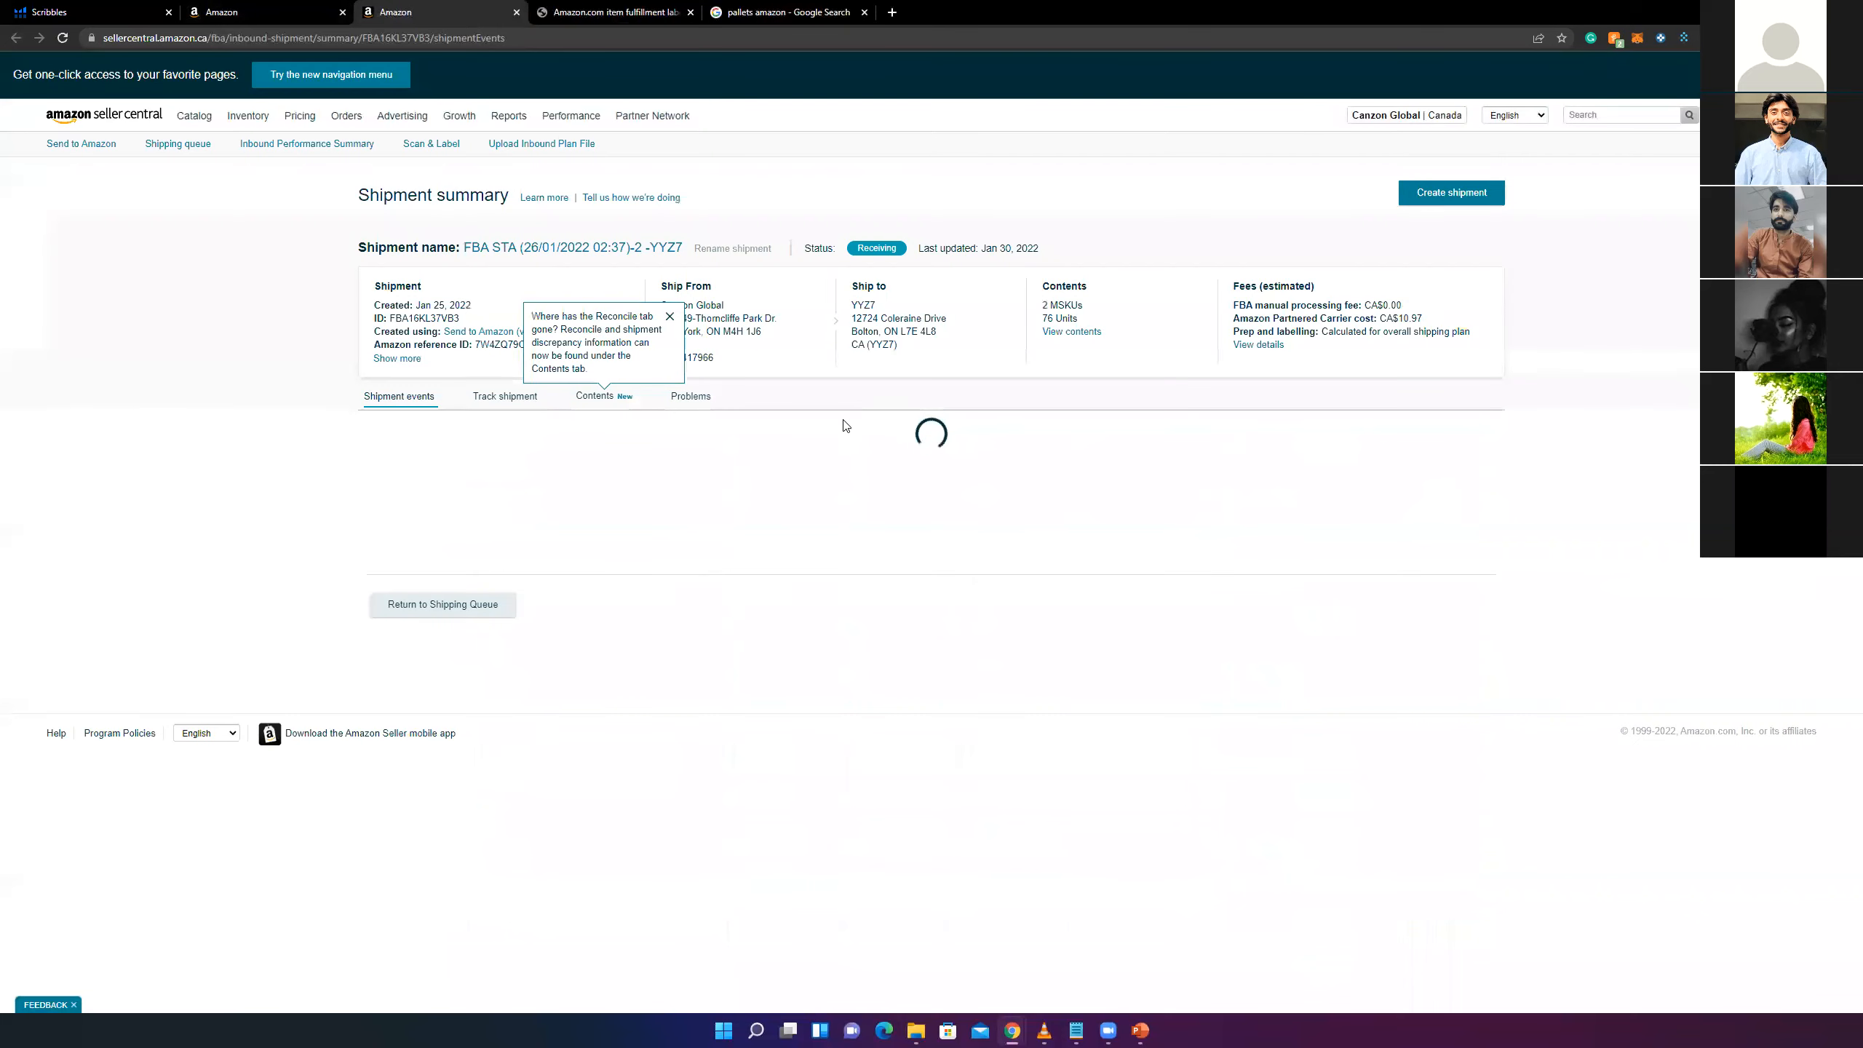
scroll(926, 444, down, 3)
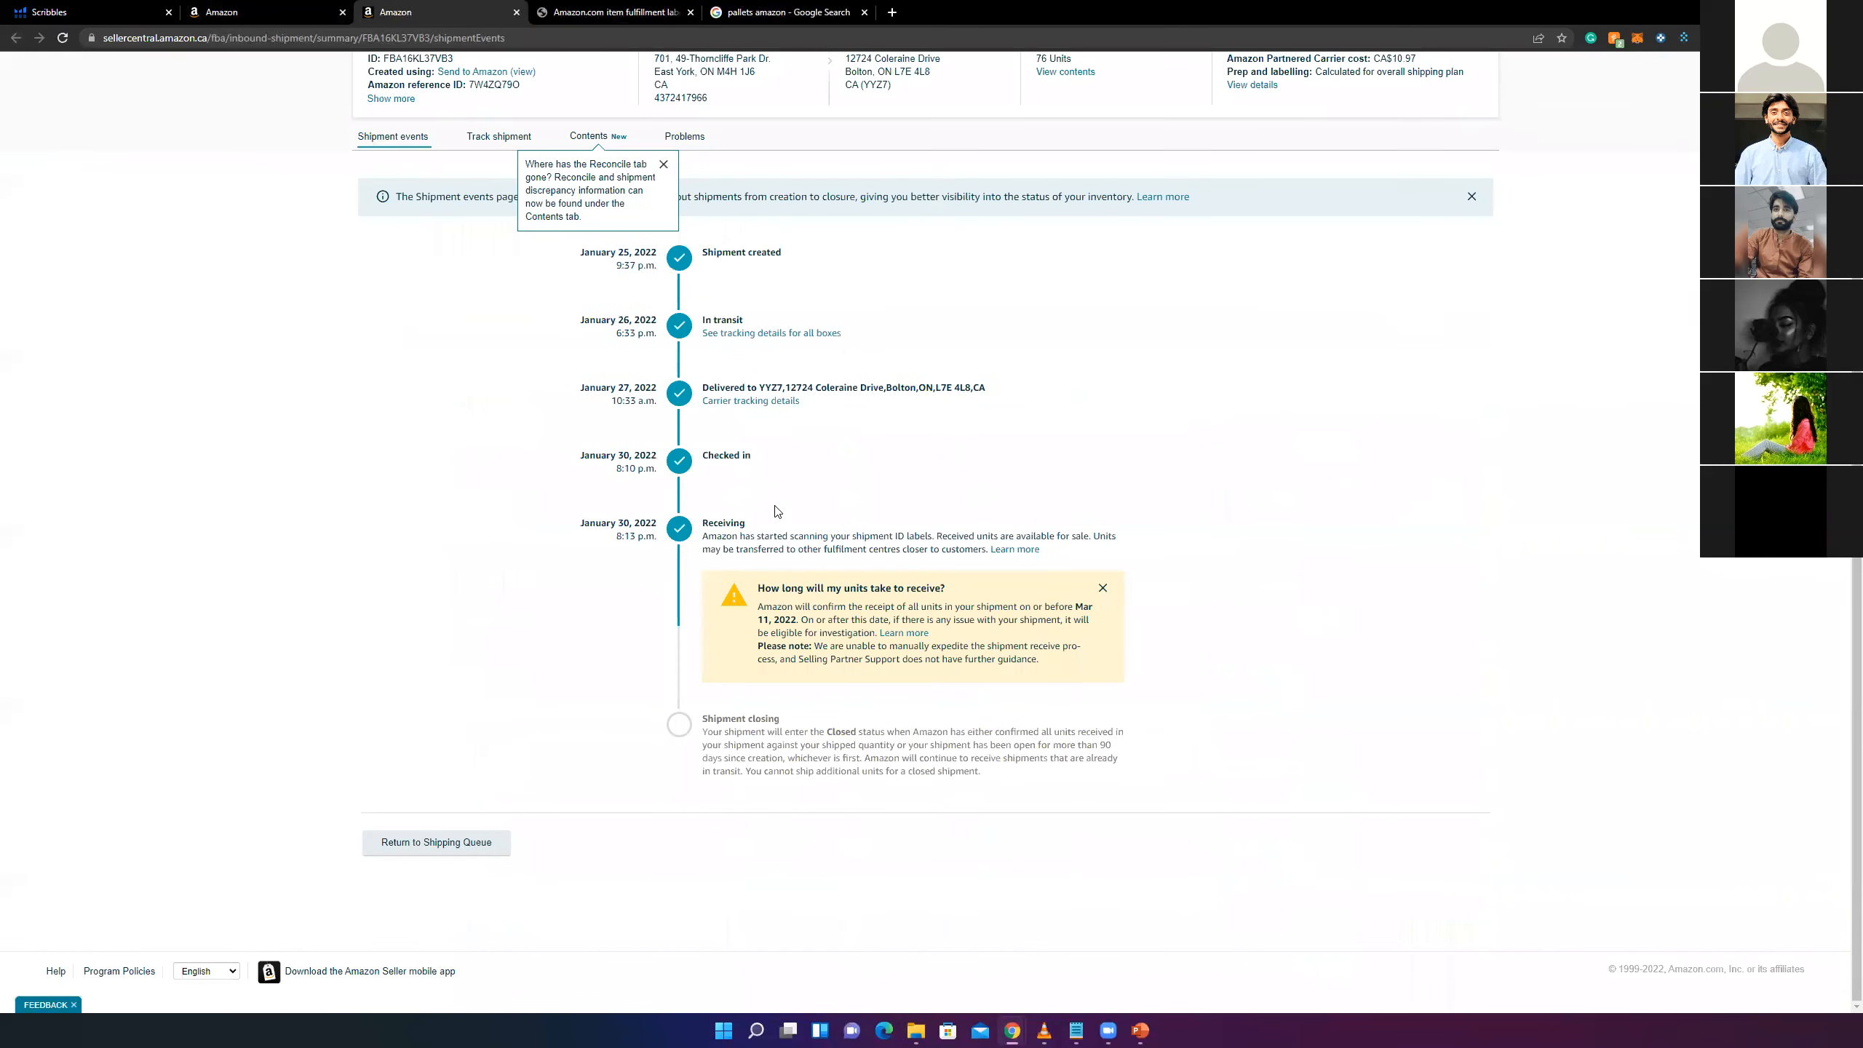
drag(701, 253, 777, 254)
drag(701, 321, 755, 323)
drag(702, 387, 991, 389)
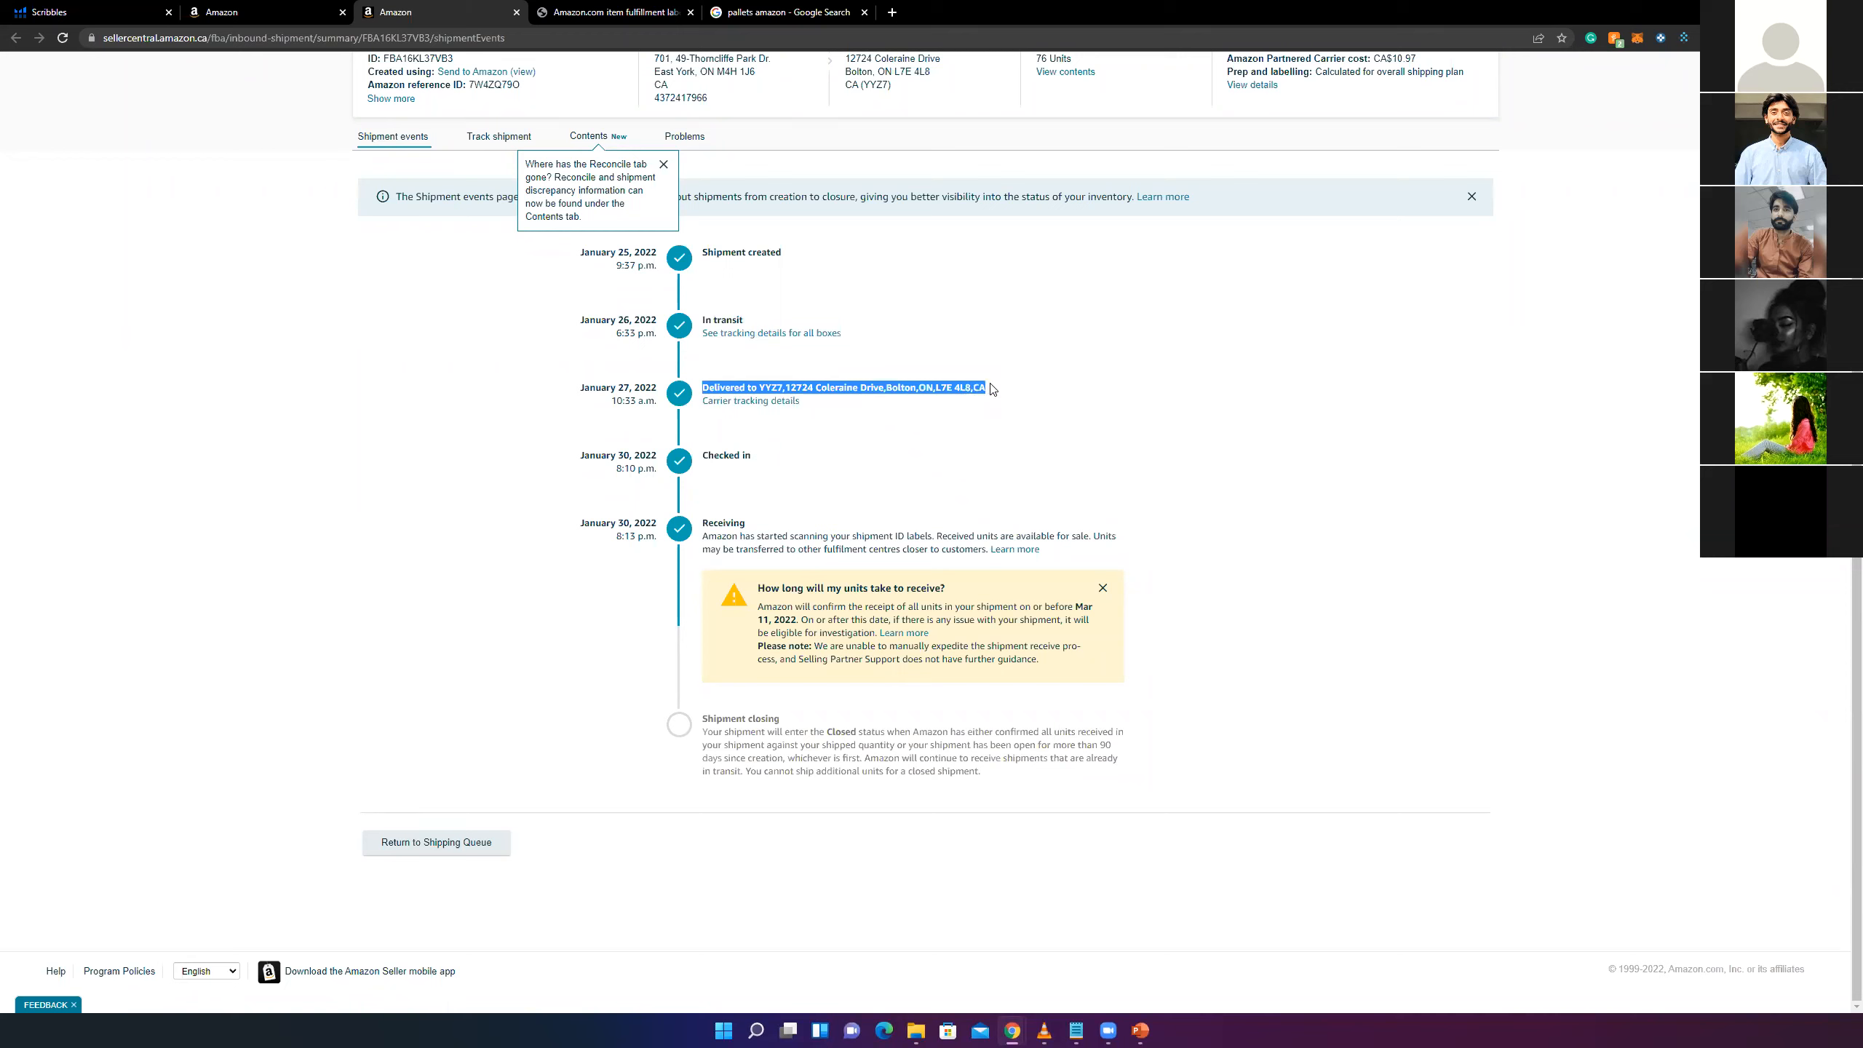
drag(713, 320, 731, 318)
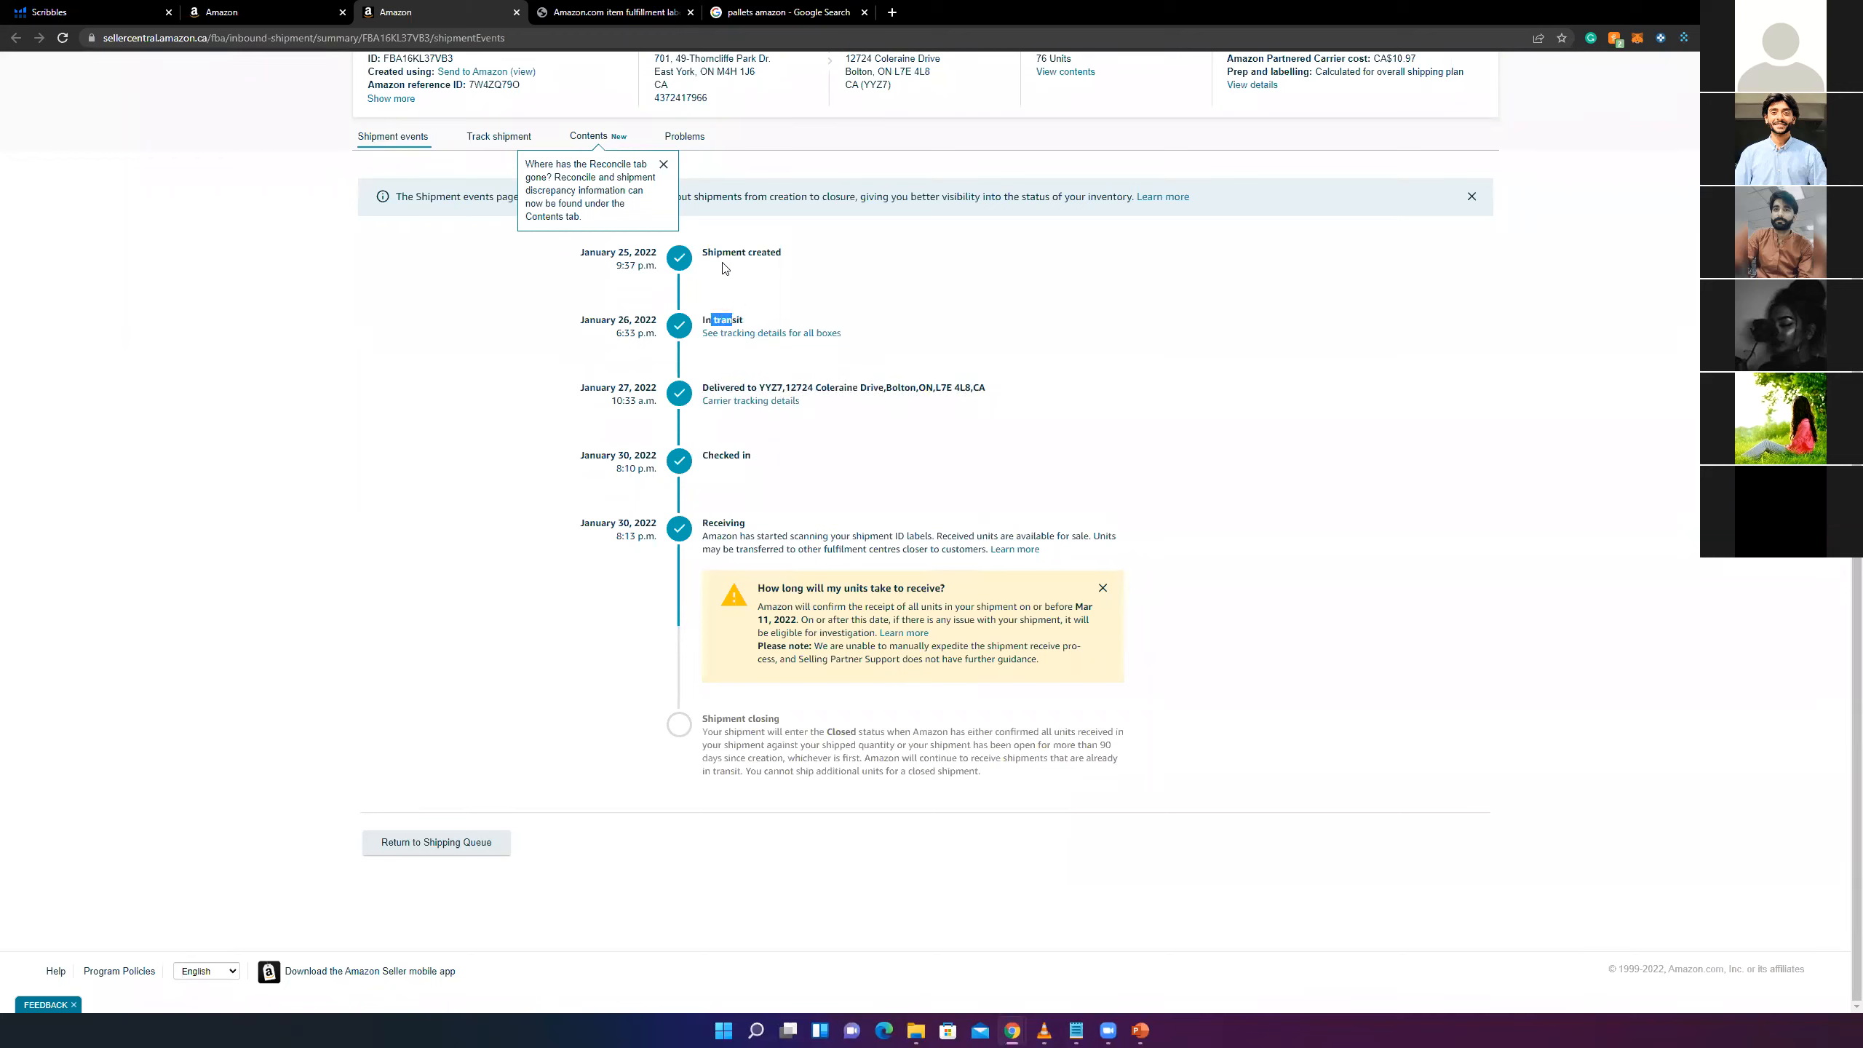
click(733, 315)
drag(703, 388, 985, 387)
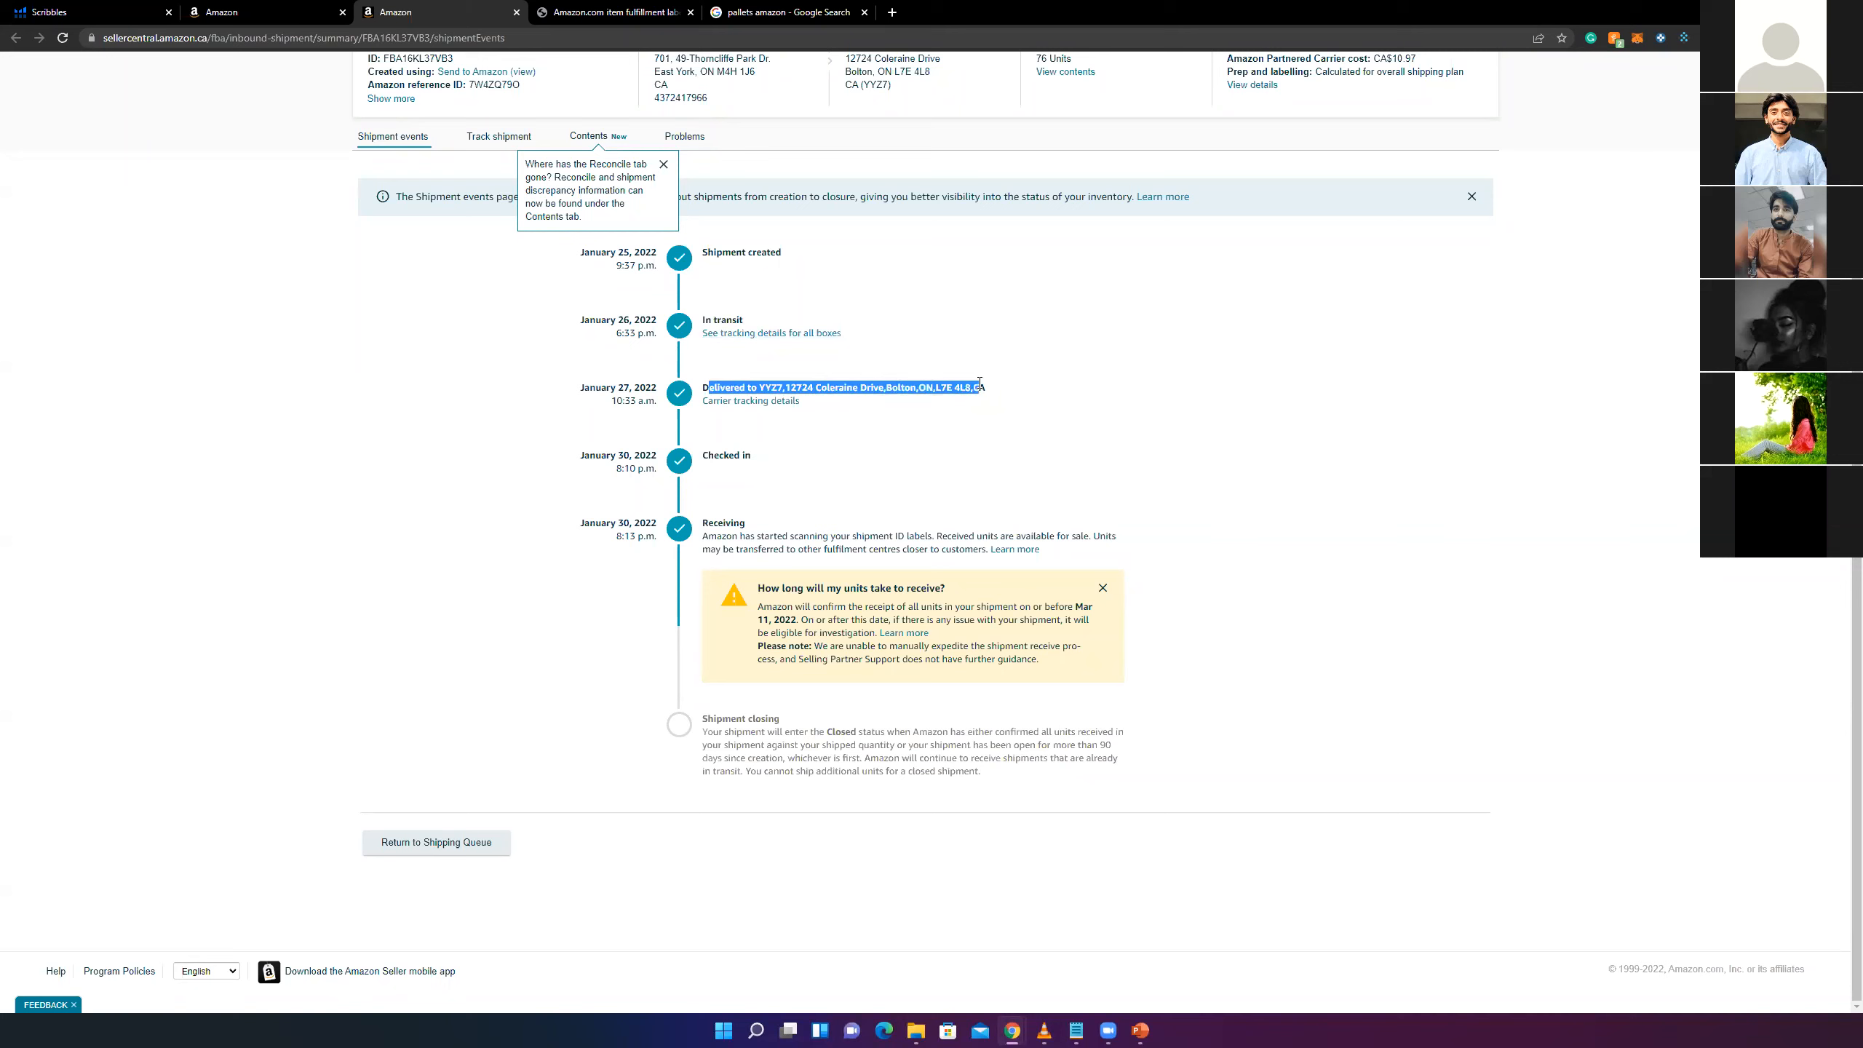
click(894, 390)
double_click(894, 390)
click(828, 365)
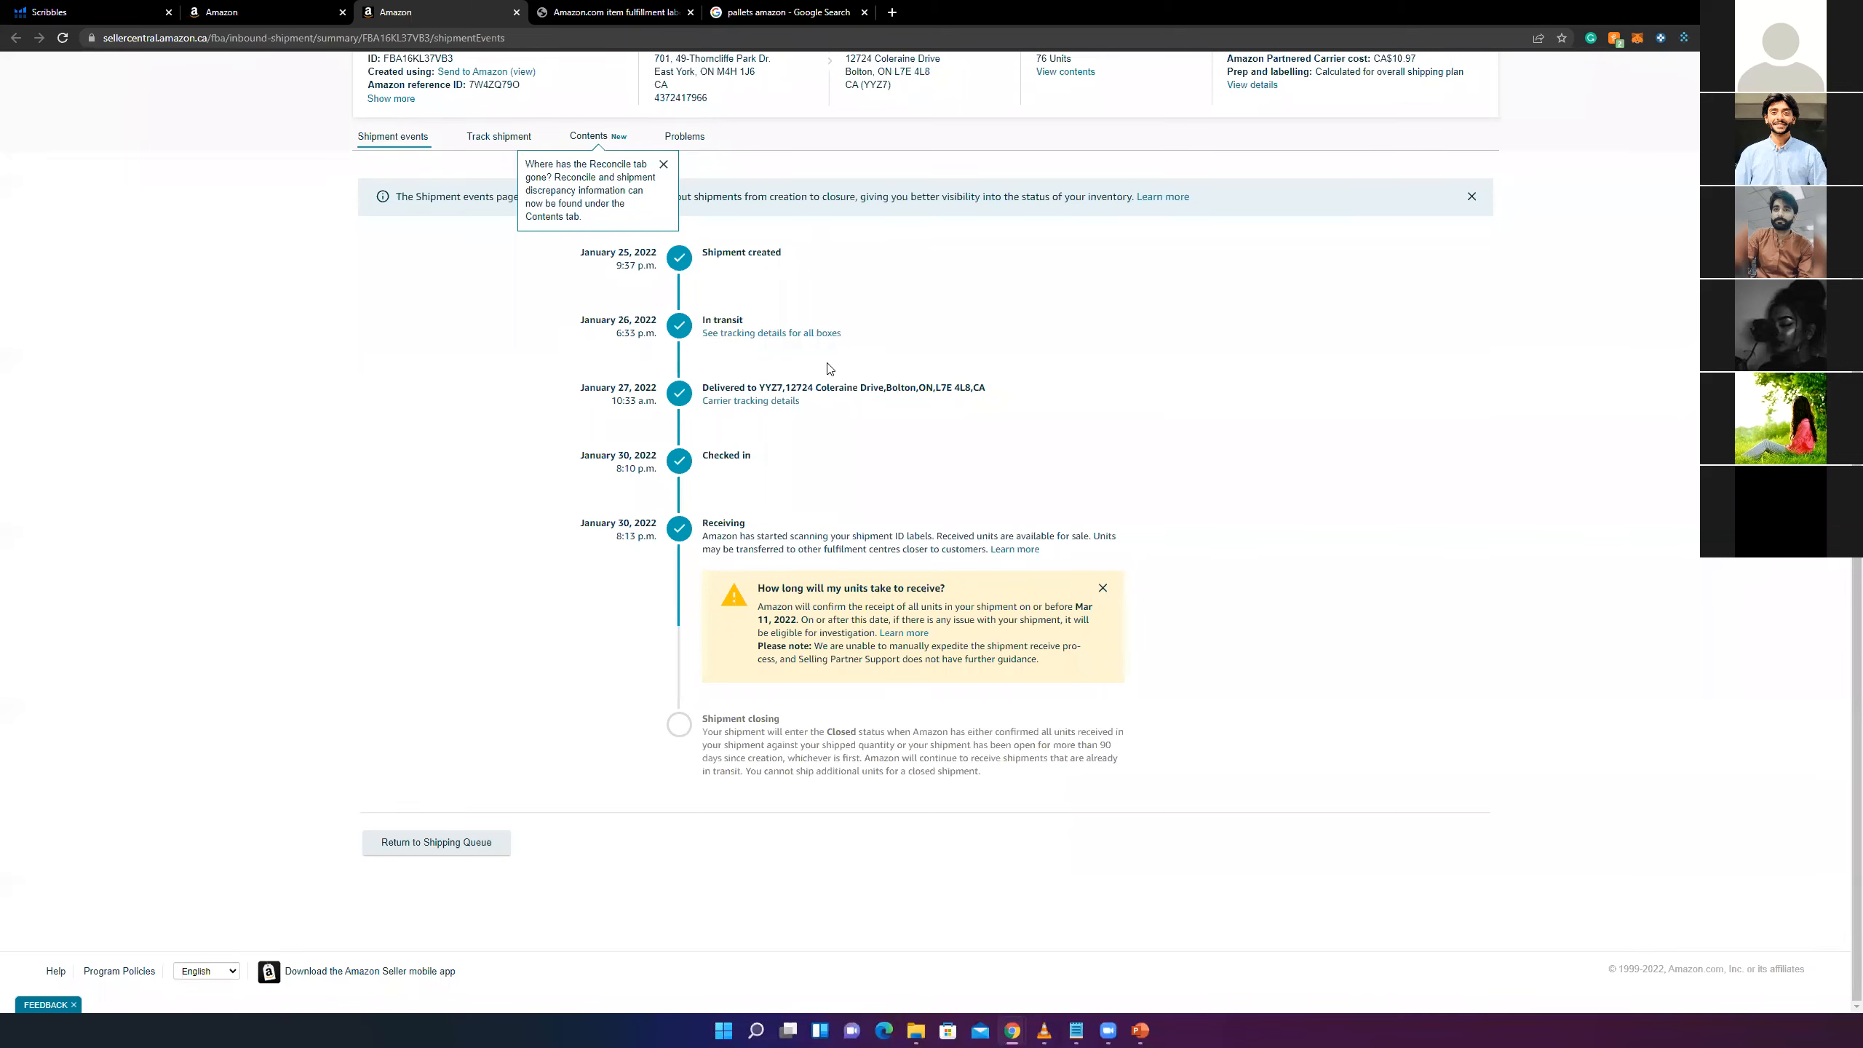
- Examine the city and postal details of the fulfilment centre address in the shipment's delivered event
double_click(927, 387)
drag(936, 387, 926, 388)
click(919, 387)
drag(886, 386, 931, 385)
click(930, 385)
double_click(930, 384)
click(1018, 397)
drag(887, 387, 955, 389)
click(919, 388)
click(962, 387)
click(1009, 389)
click(901, 390)
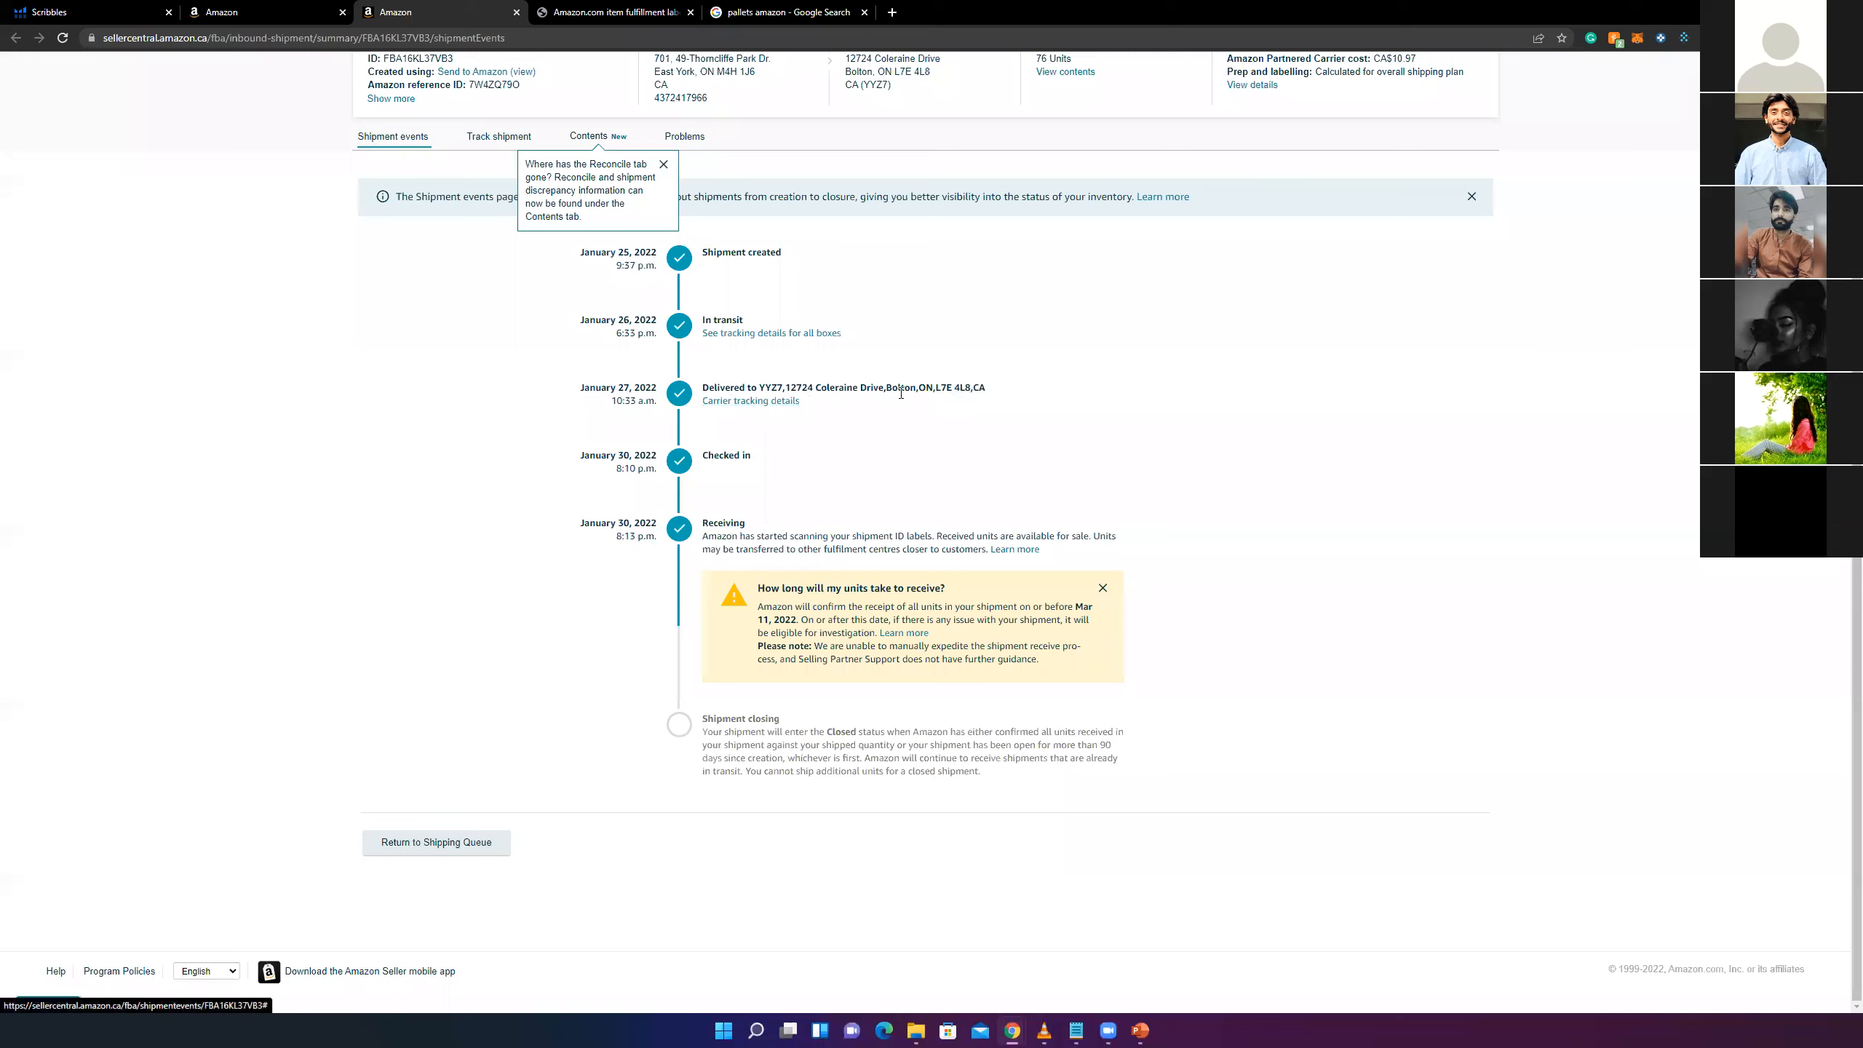
- Examine the shipment's checked in and receiving events, and return to the Shipping Queue
drag(712, 456, 744, 457)
drag(715, 523, 740, 523)
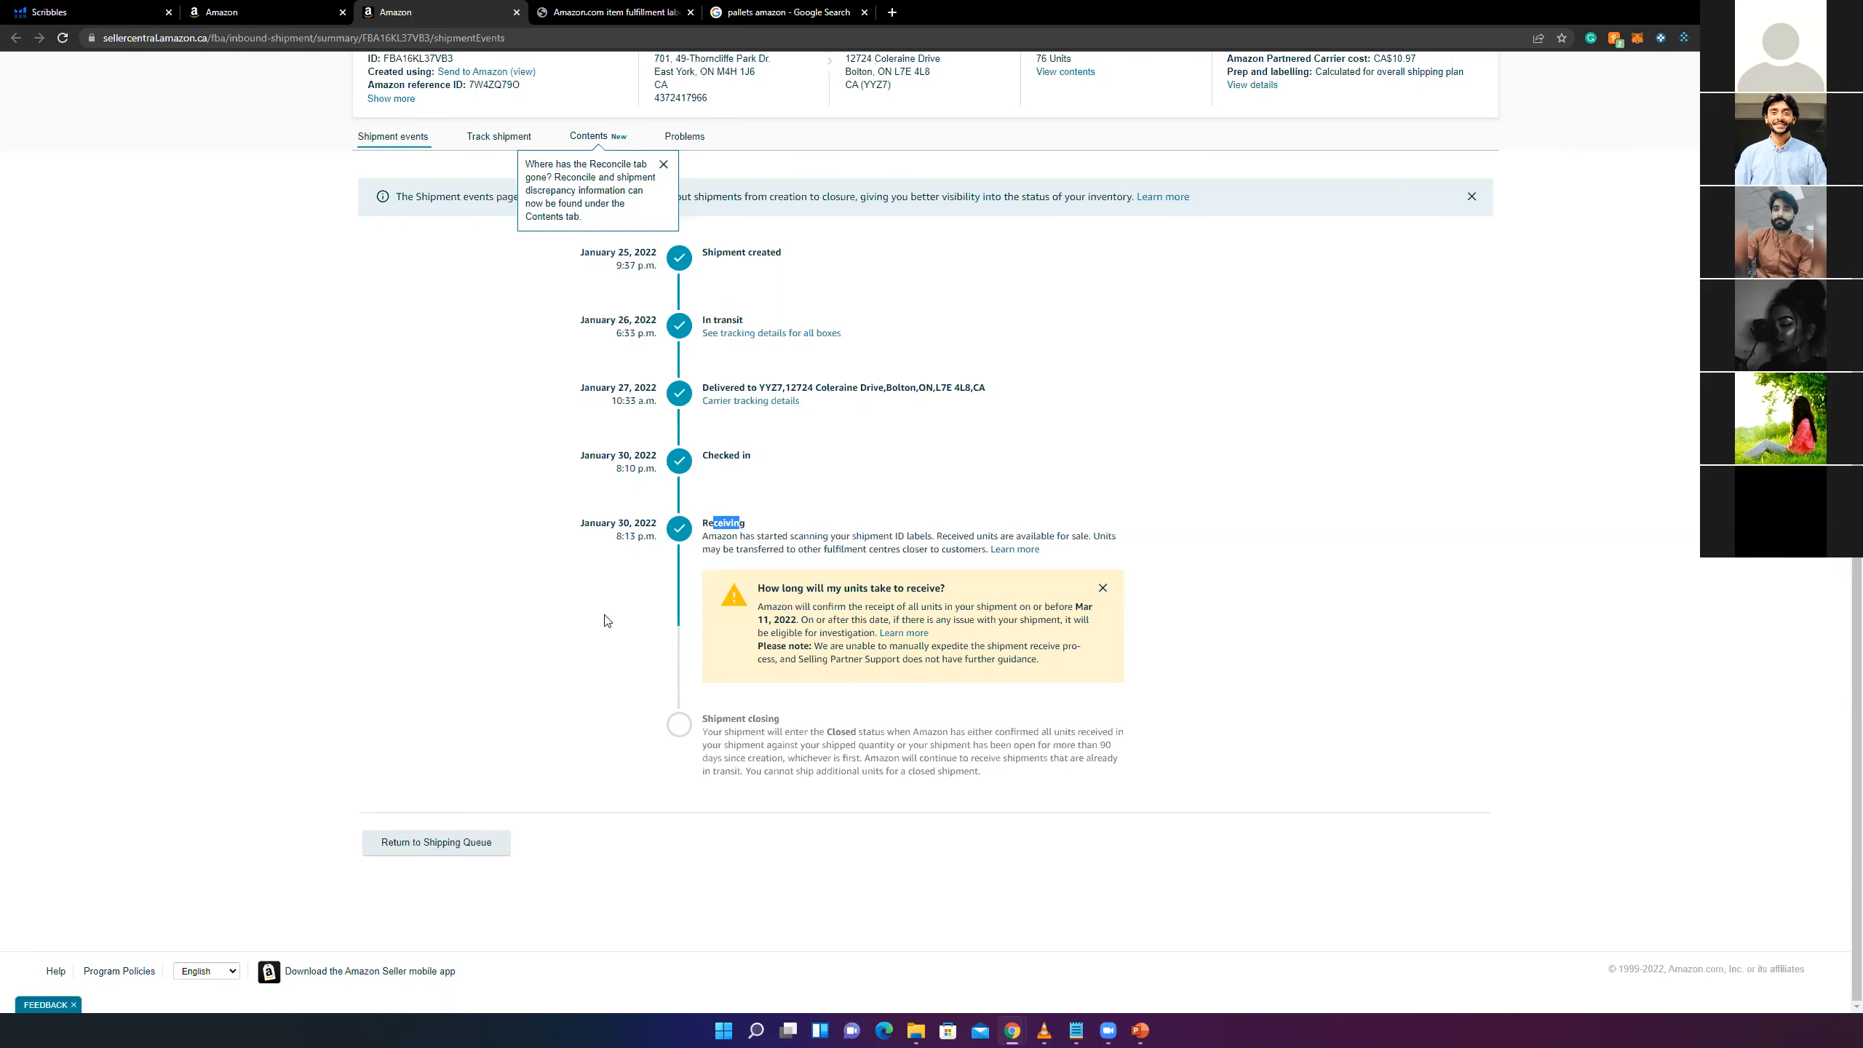
click(439, 851)
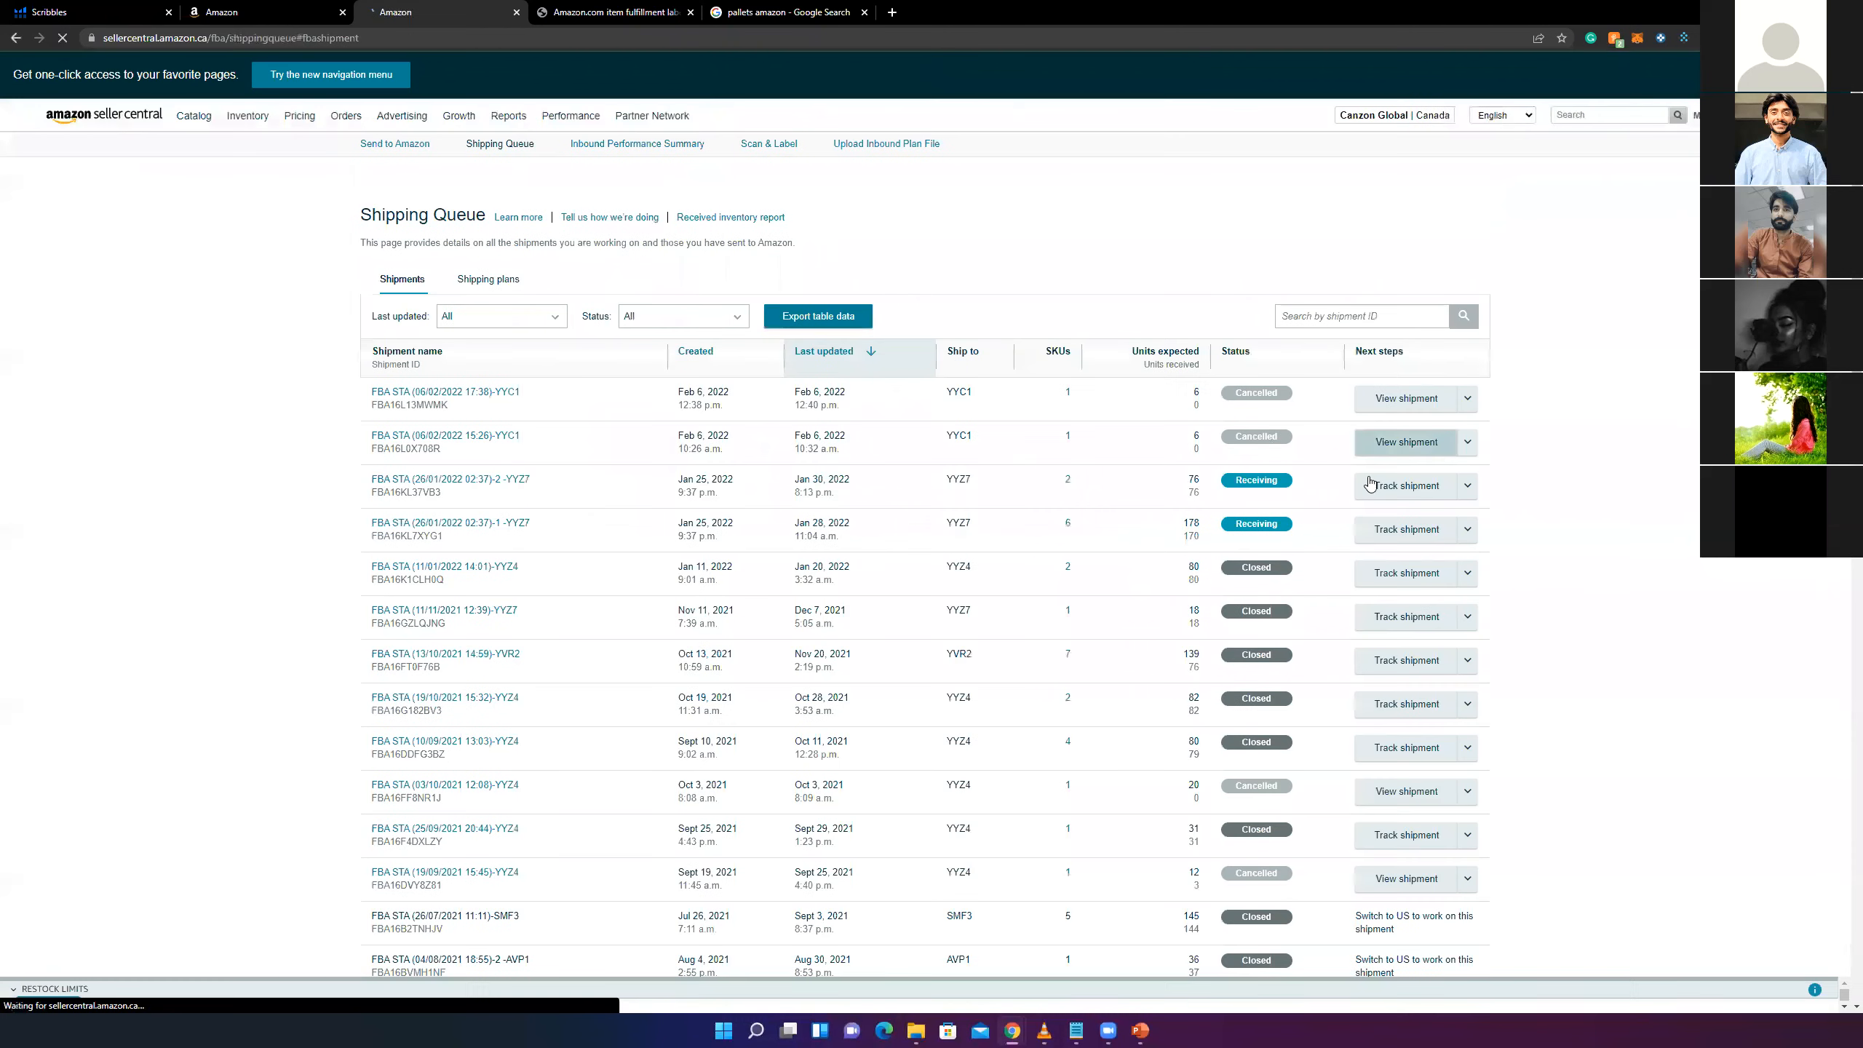
- Track the shipment FBA STA (26/01/2022 02:37)-1 -YYZ7 and look over its summary and event timeline
click(1375, 528)
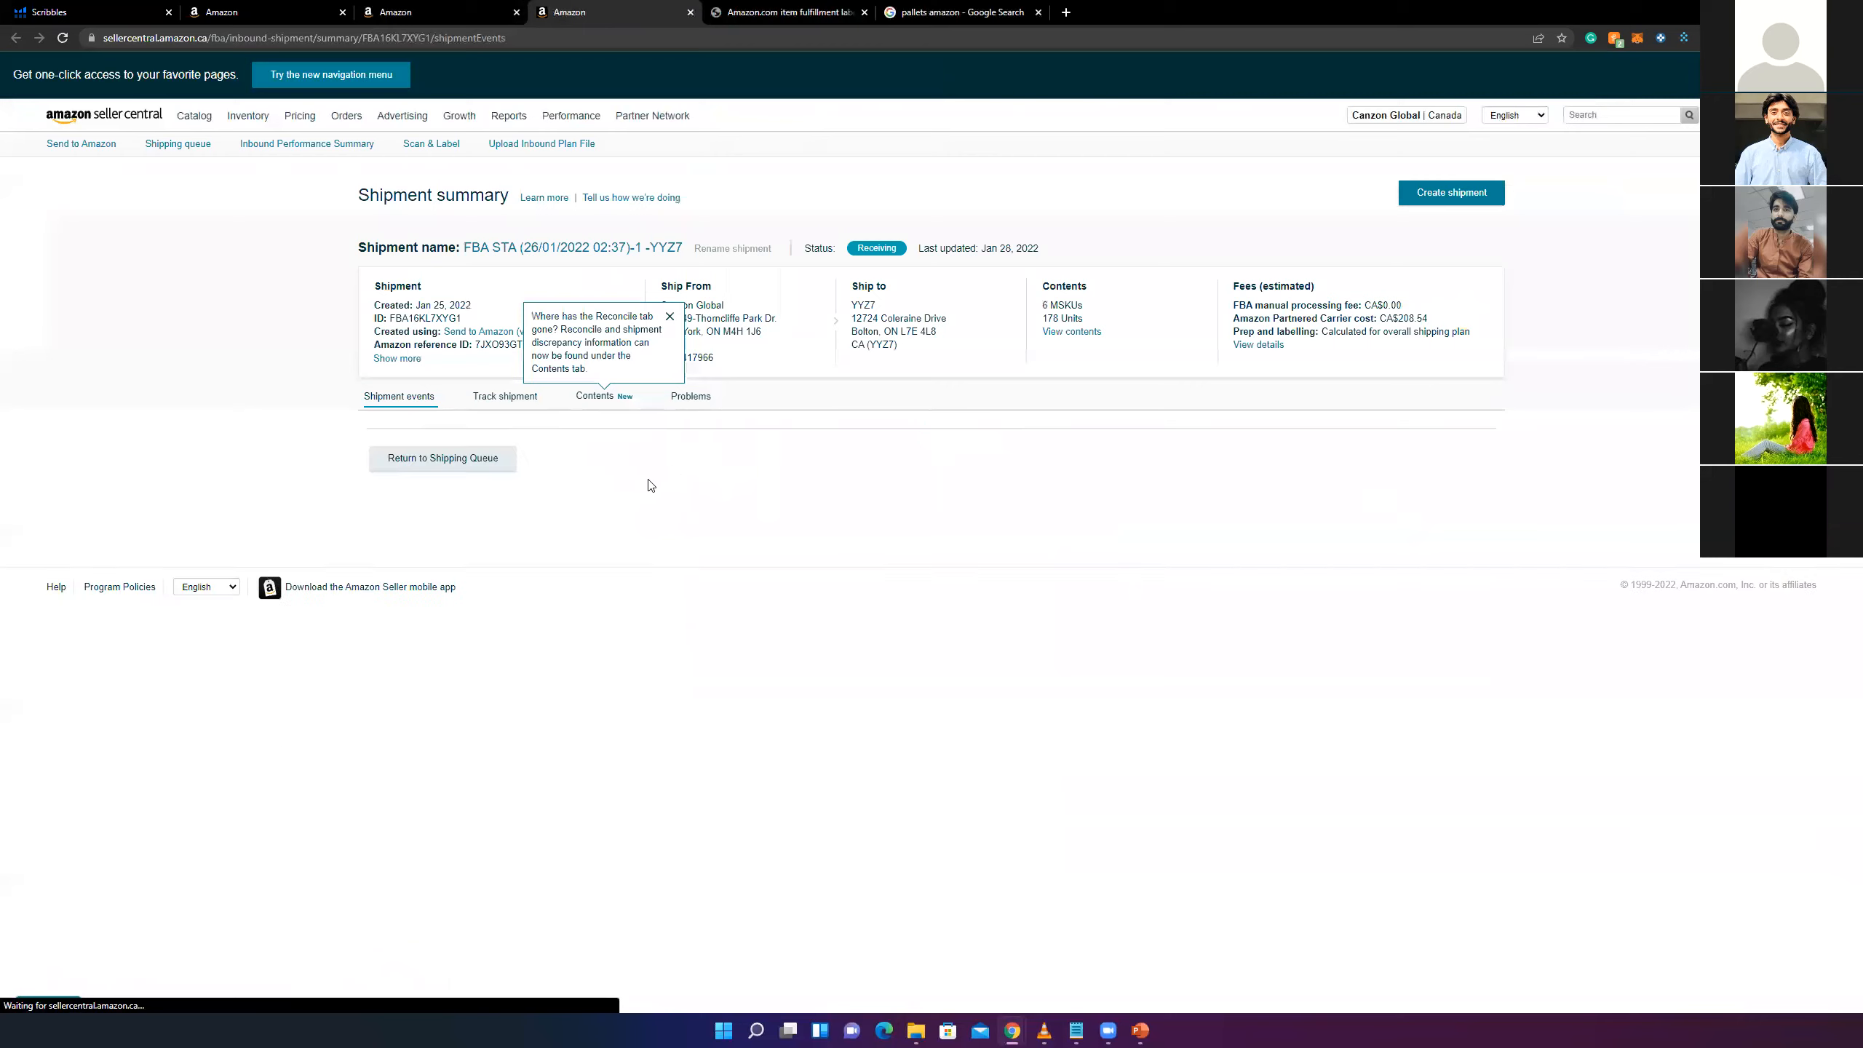
scroll(616, 528, down, 5)
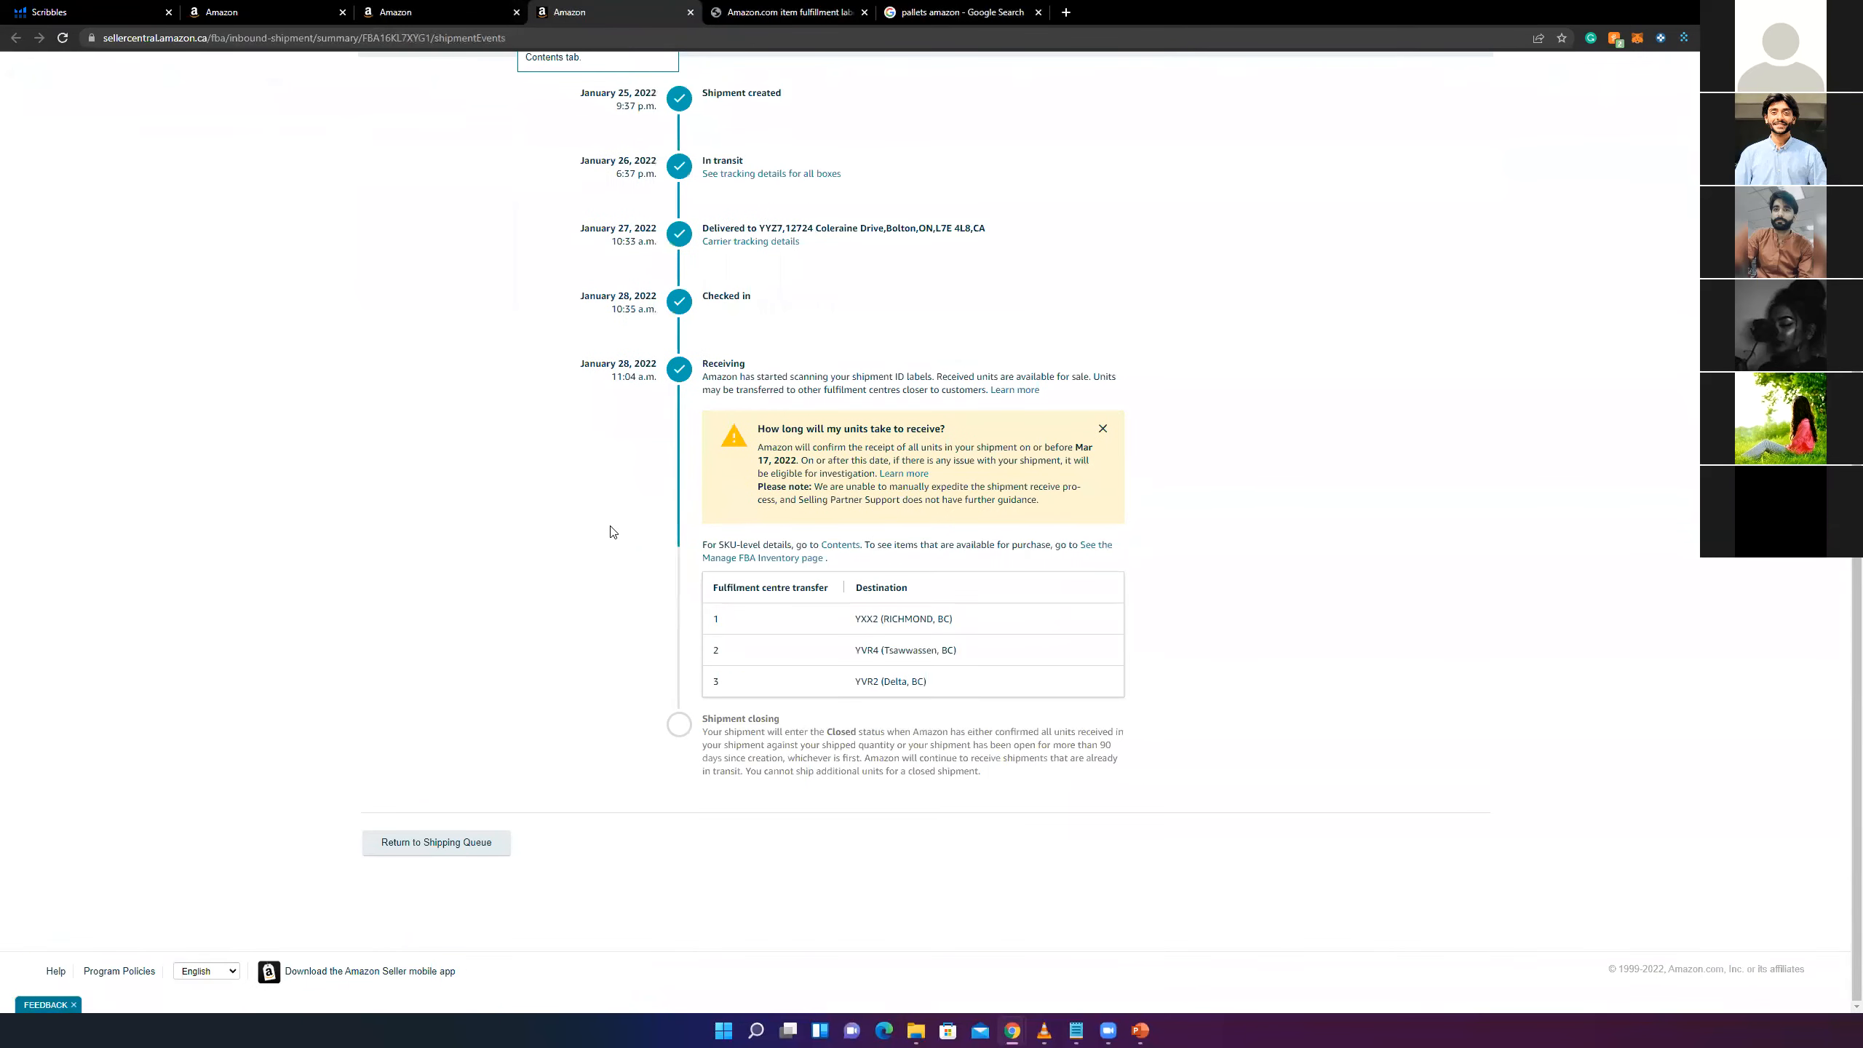
scroll(613, 532, up, 5)
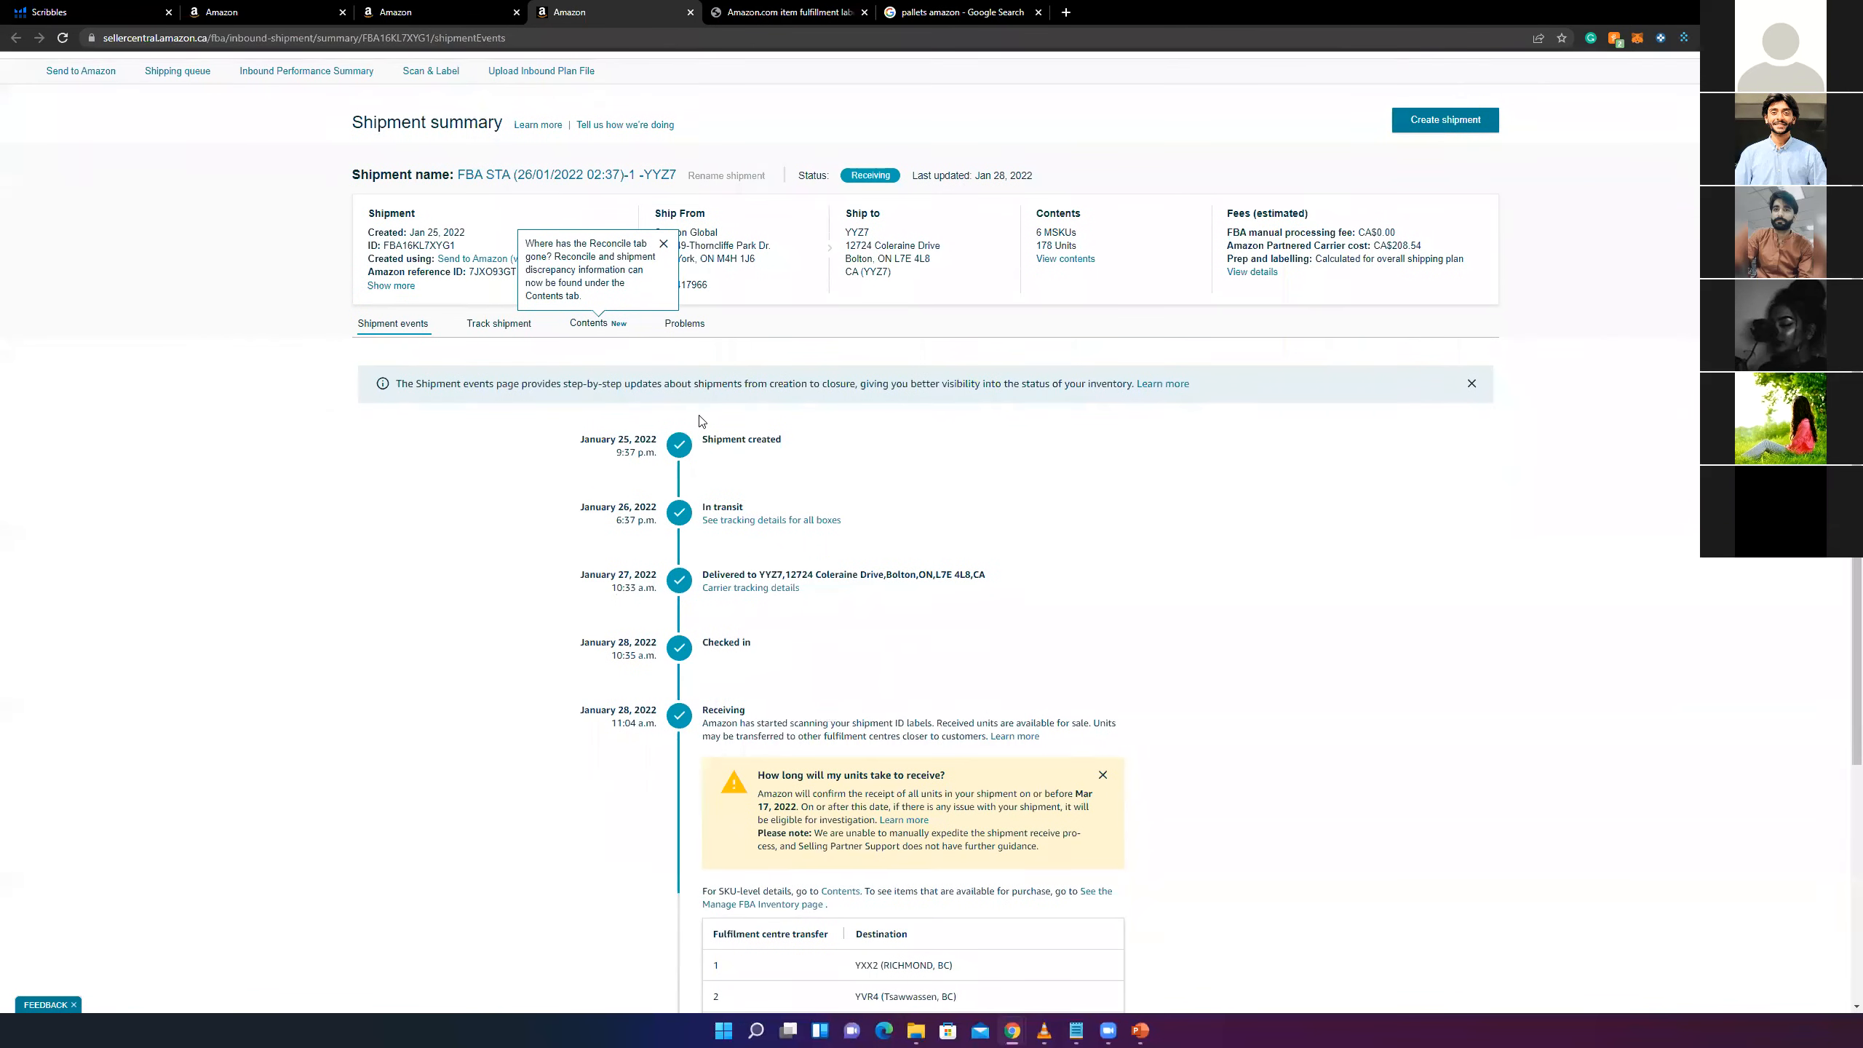
- Examine the fulfilment centre transfer destinations listed under the shipment's receiving event
scroll(751, 635, down, 5)
drag(855, 619, 922, 649)
double_click(907, 619)
click(942, 619)
double_click(908, 650)
click(896, 683)
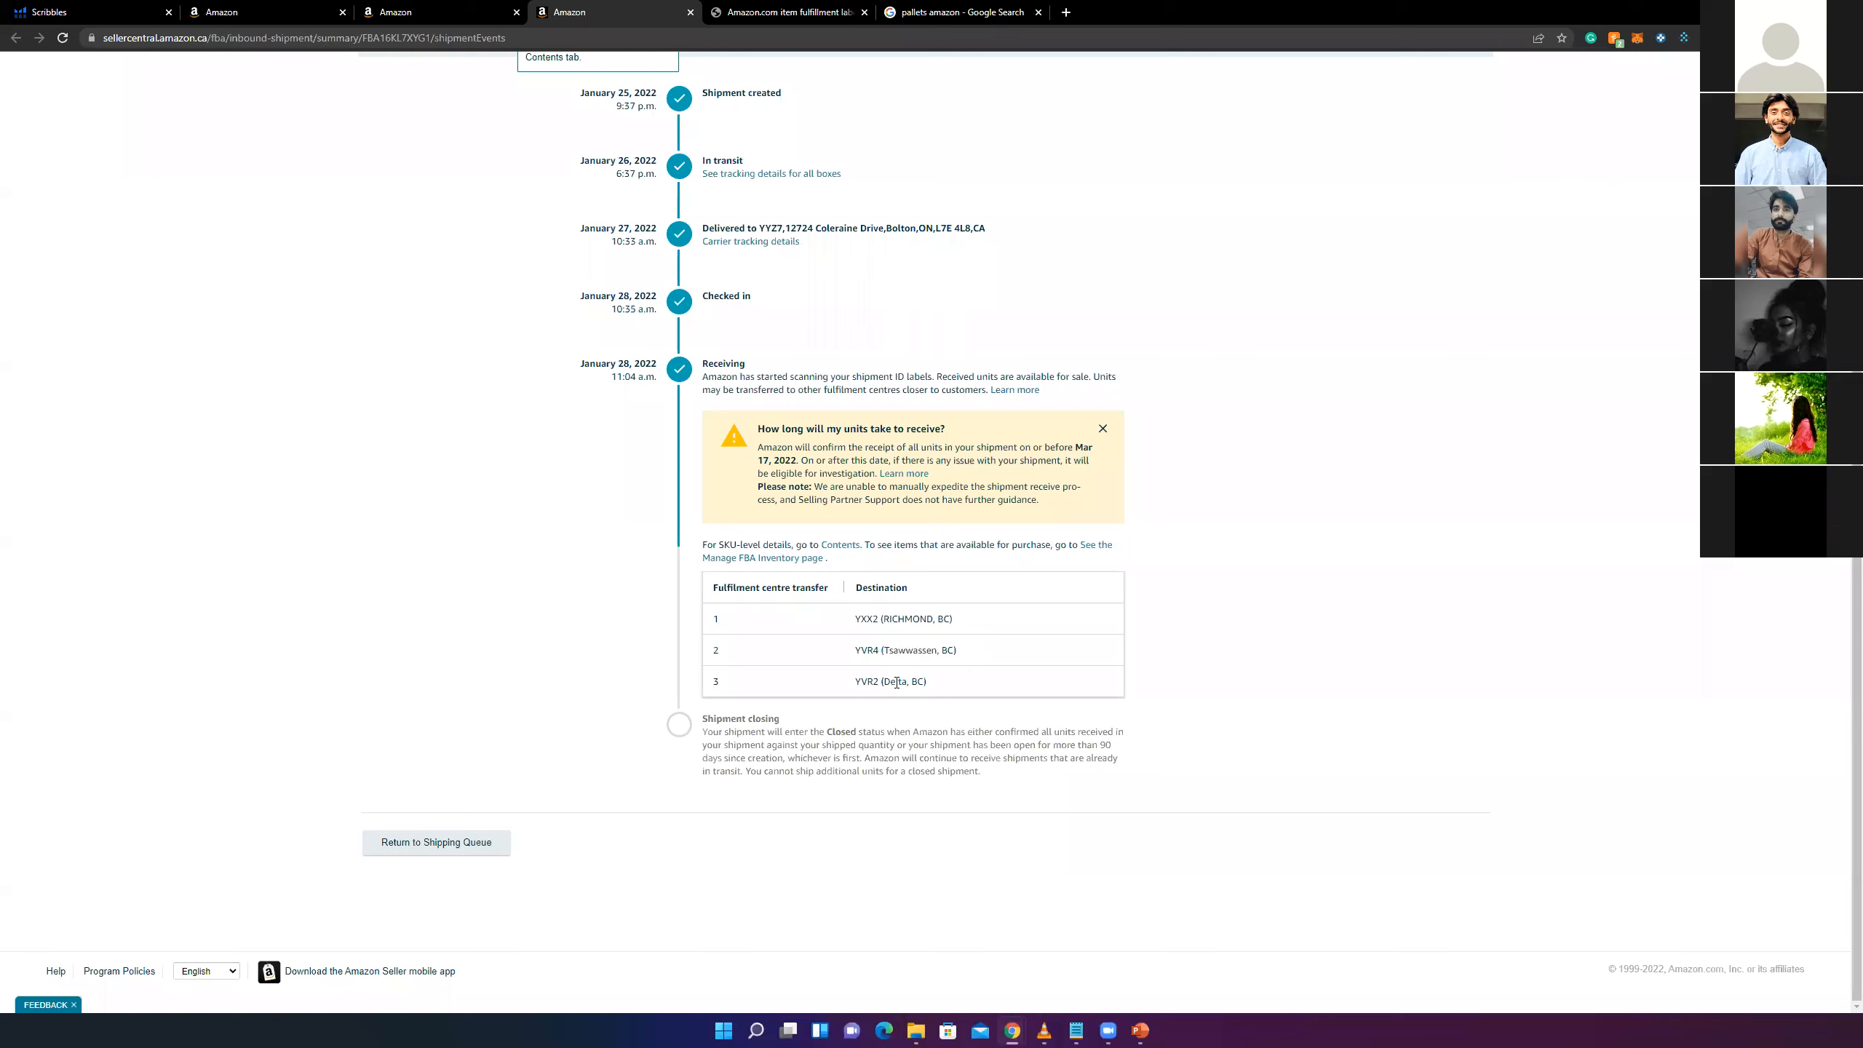
drag(886, 624, 953, 689)
click(987, 649)
- Open the shipment's box-by-box carrier tracking and look through the tracking history of its boxes
scroll(1174, 558, up, 5)
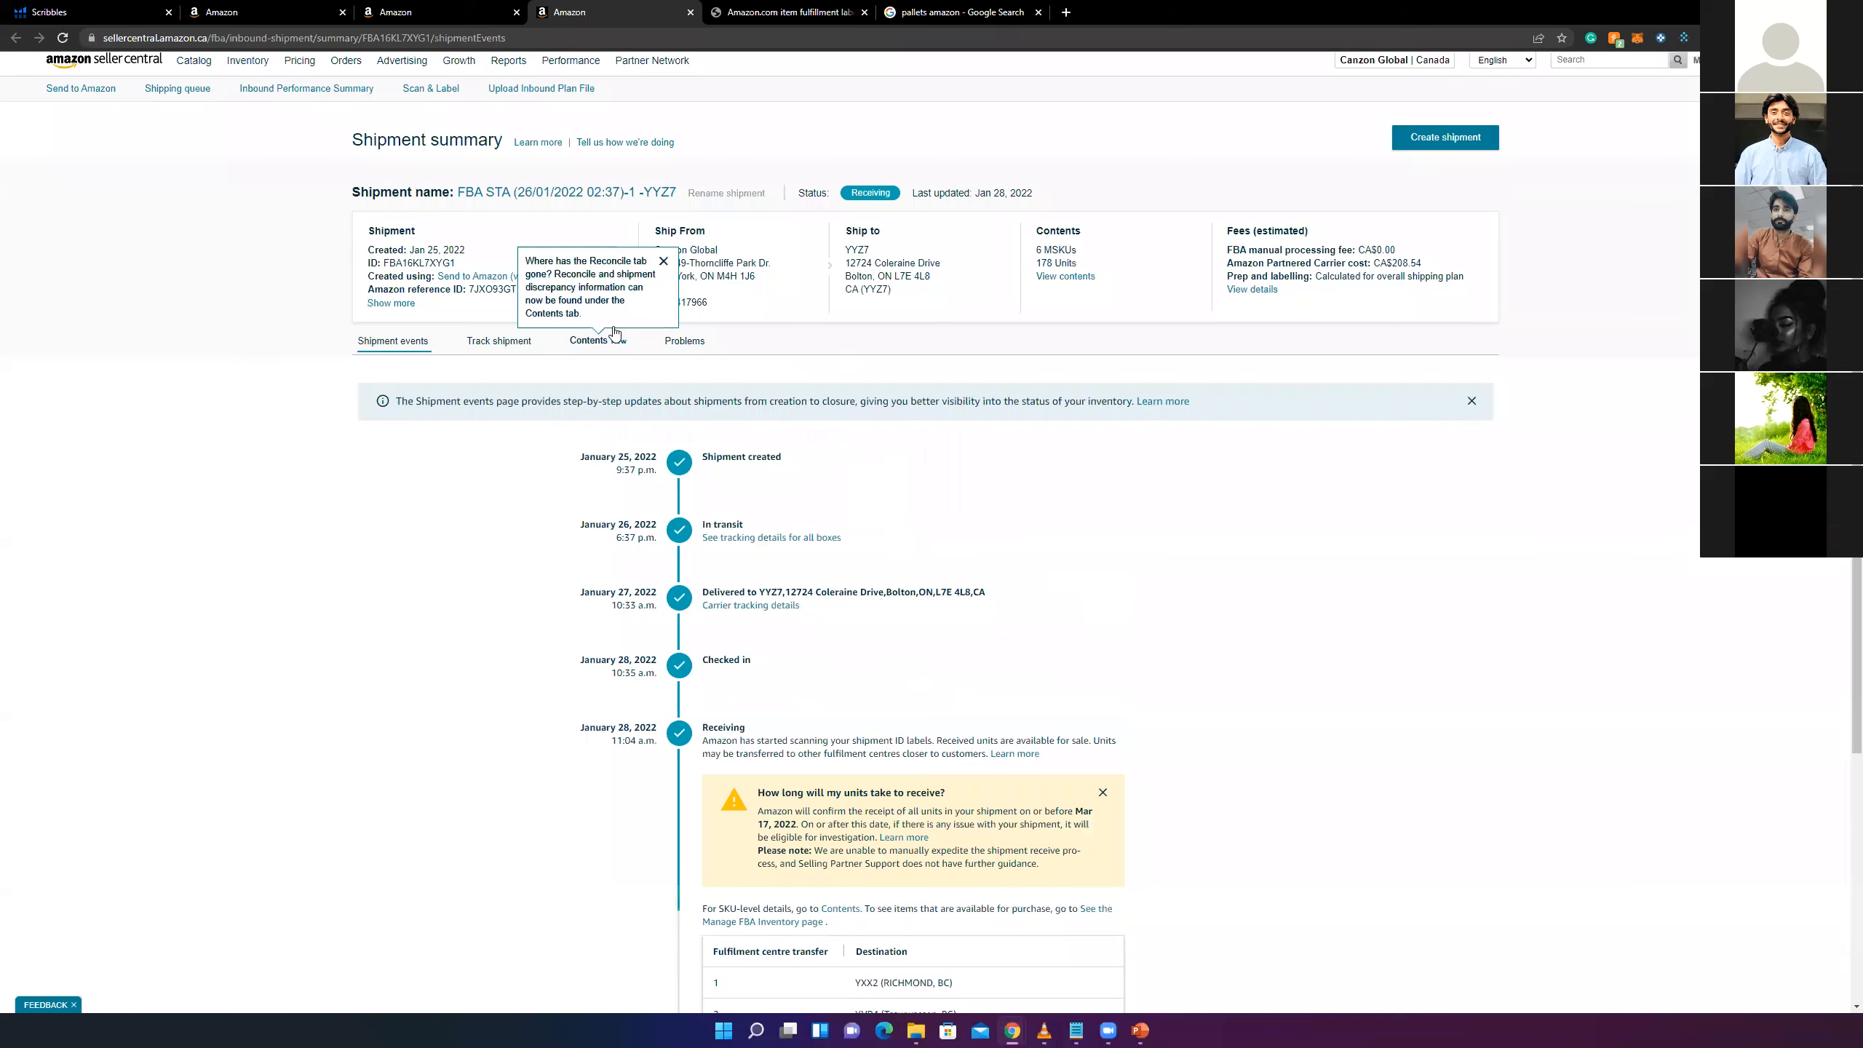
click(497, 343)
scroll(543, 440, down, 8)
scroll(565, 454, down, 8)
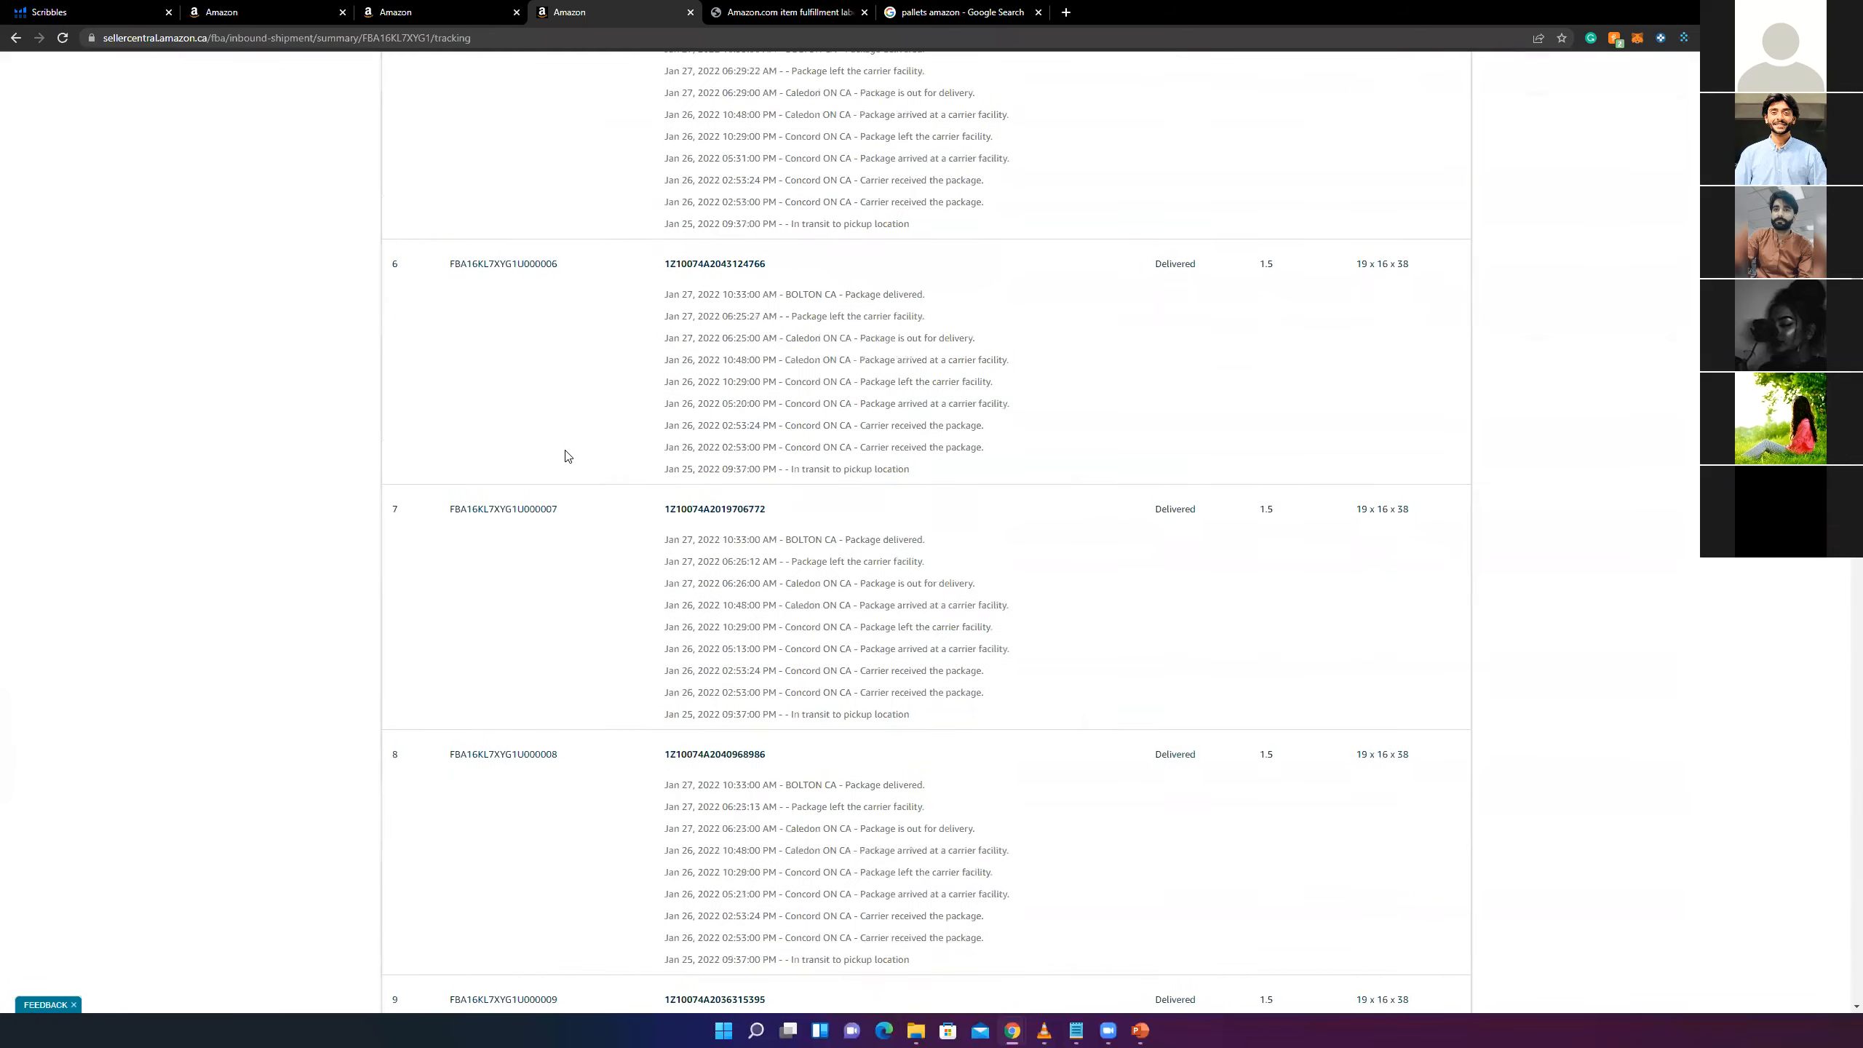
scroll(568, 456, up, 16)
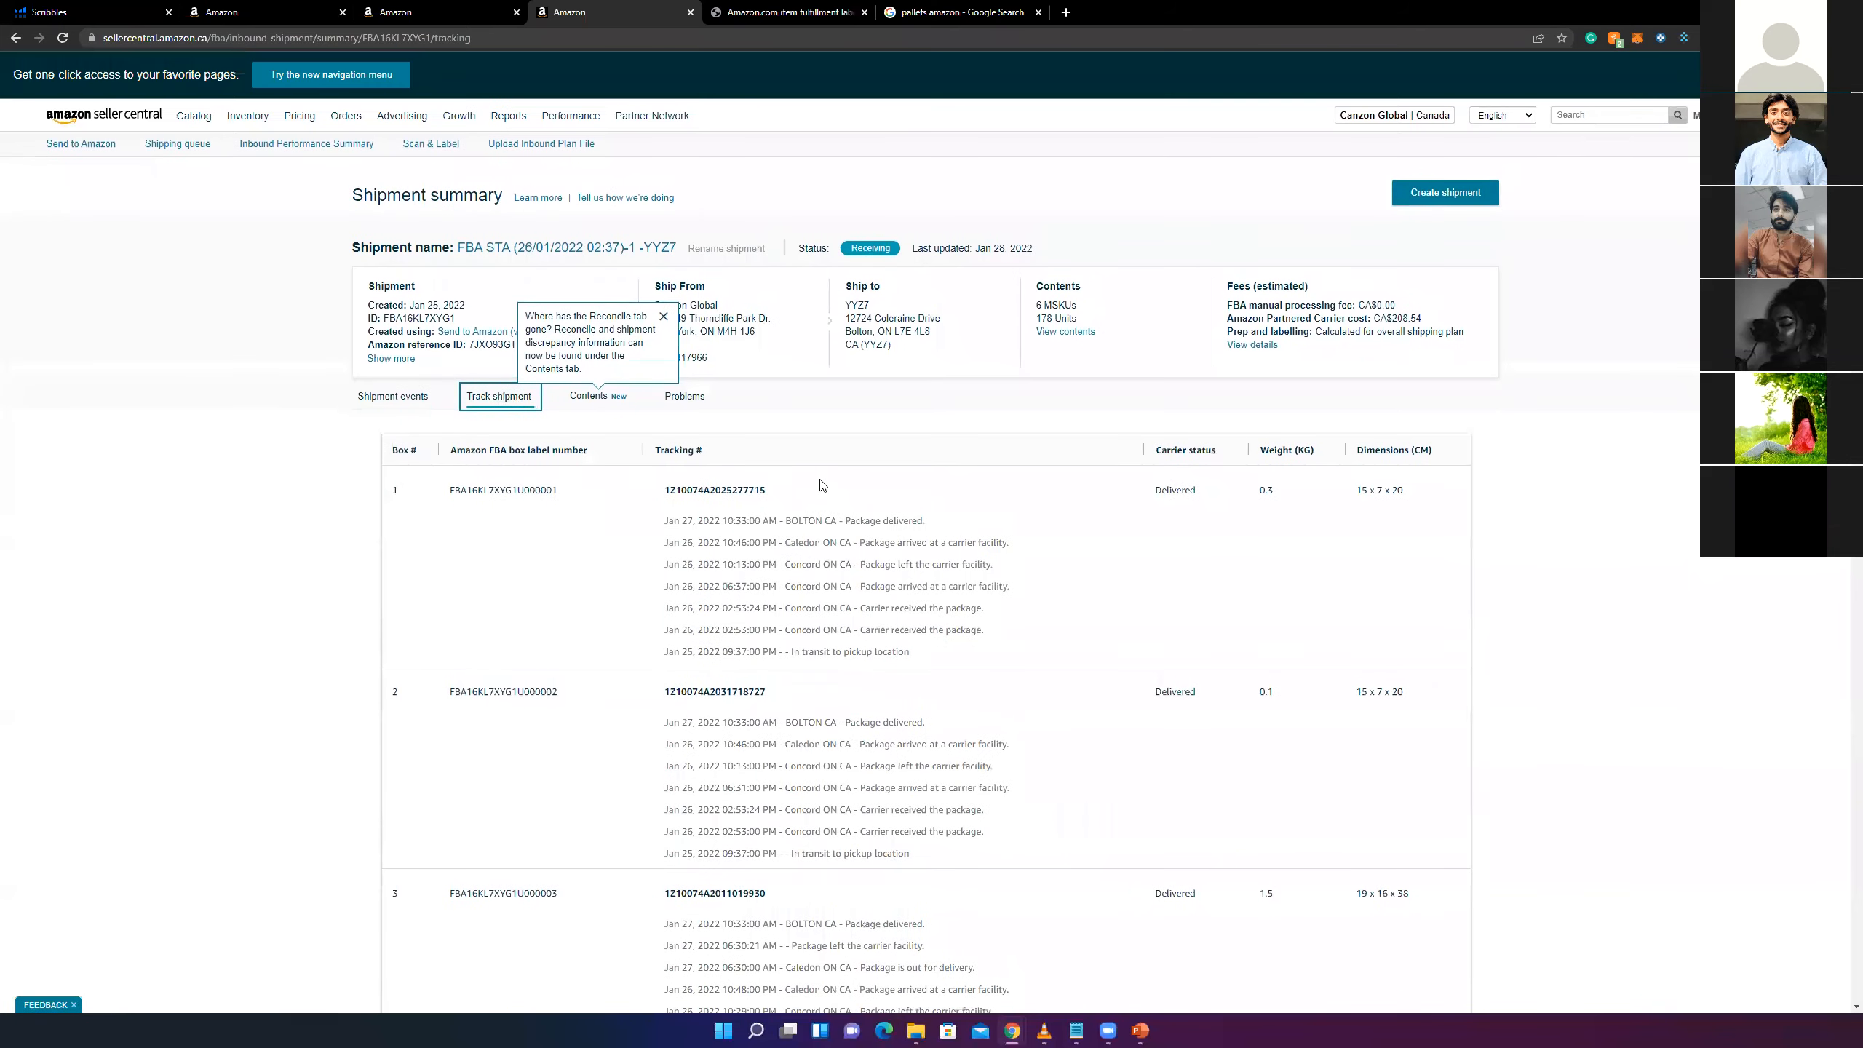
scroll(709, 494, down, 10)
scroll(738, 505, up, 10)
- Return to the shipment events and compare the delivery location with the fulfilment centre transfer destinations
click(416, 397)
double_click(901, 646)
click(929, 644)
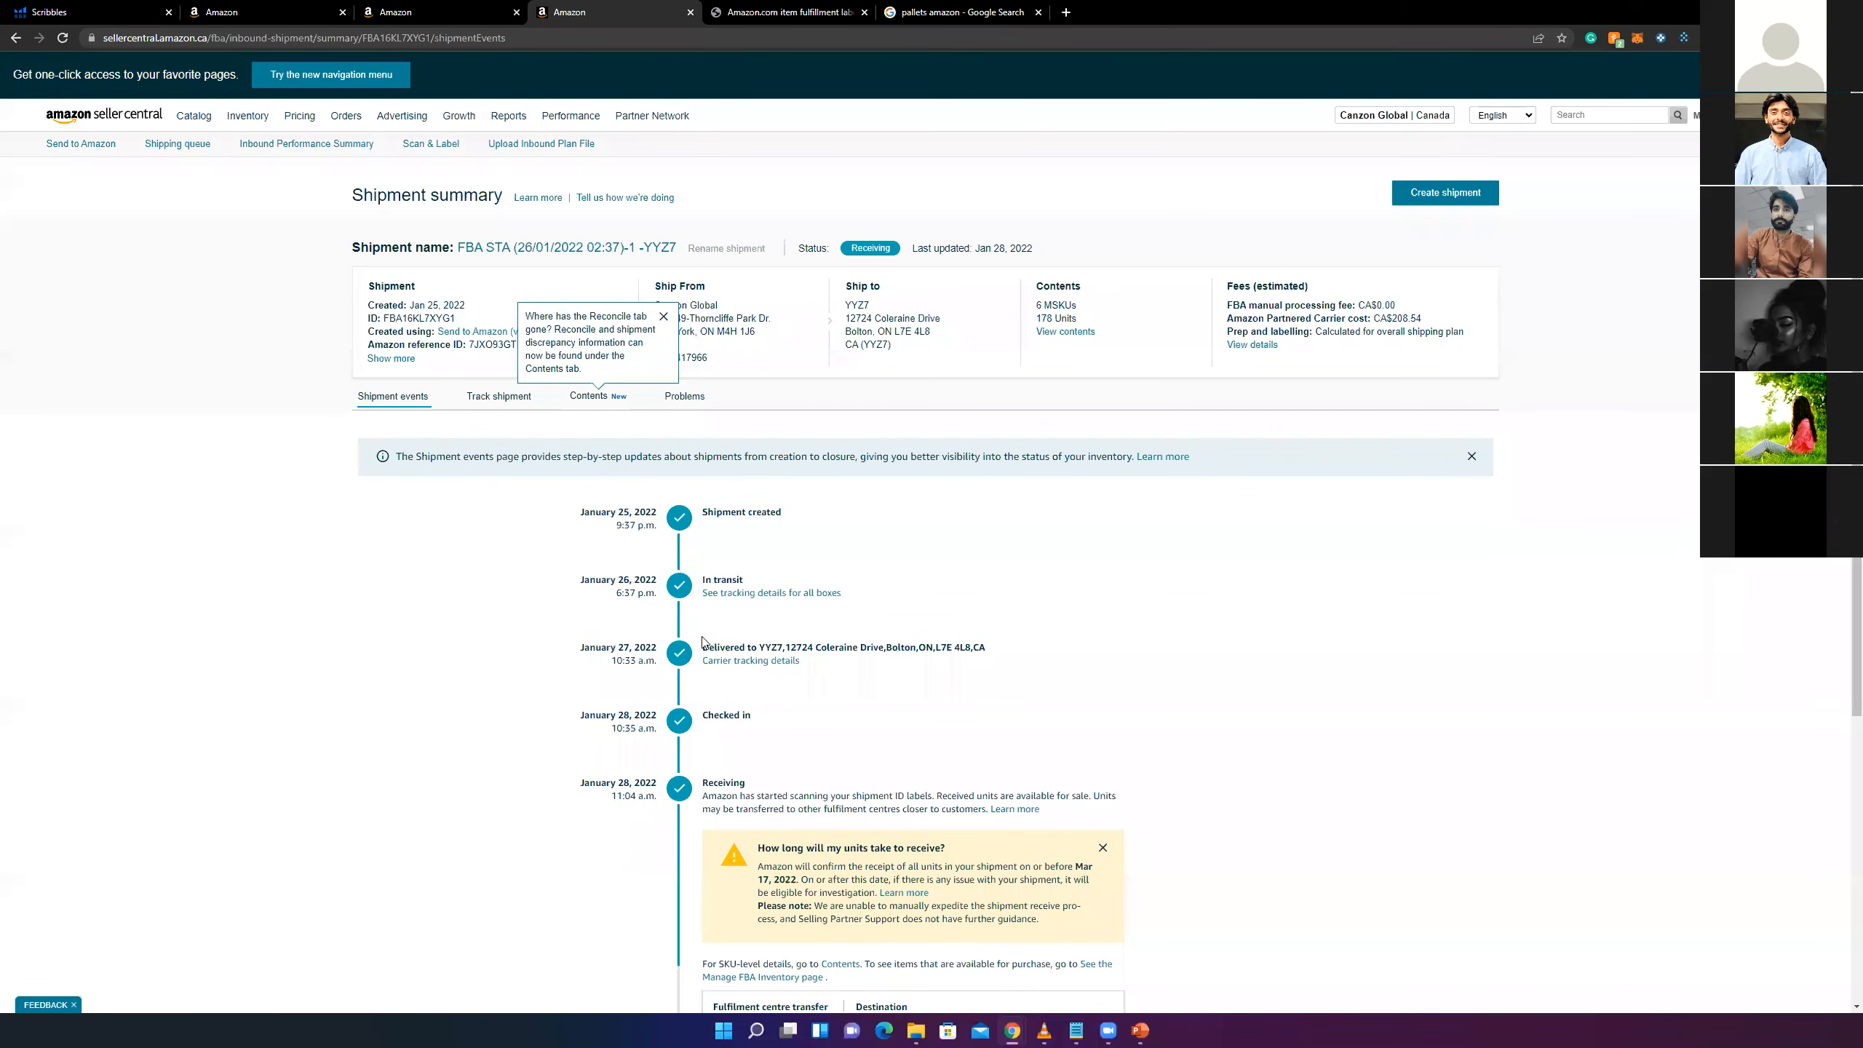
scroll(790, 658, down, 5)
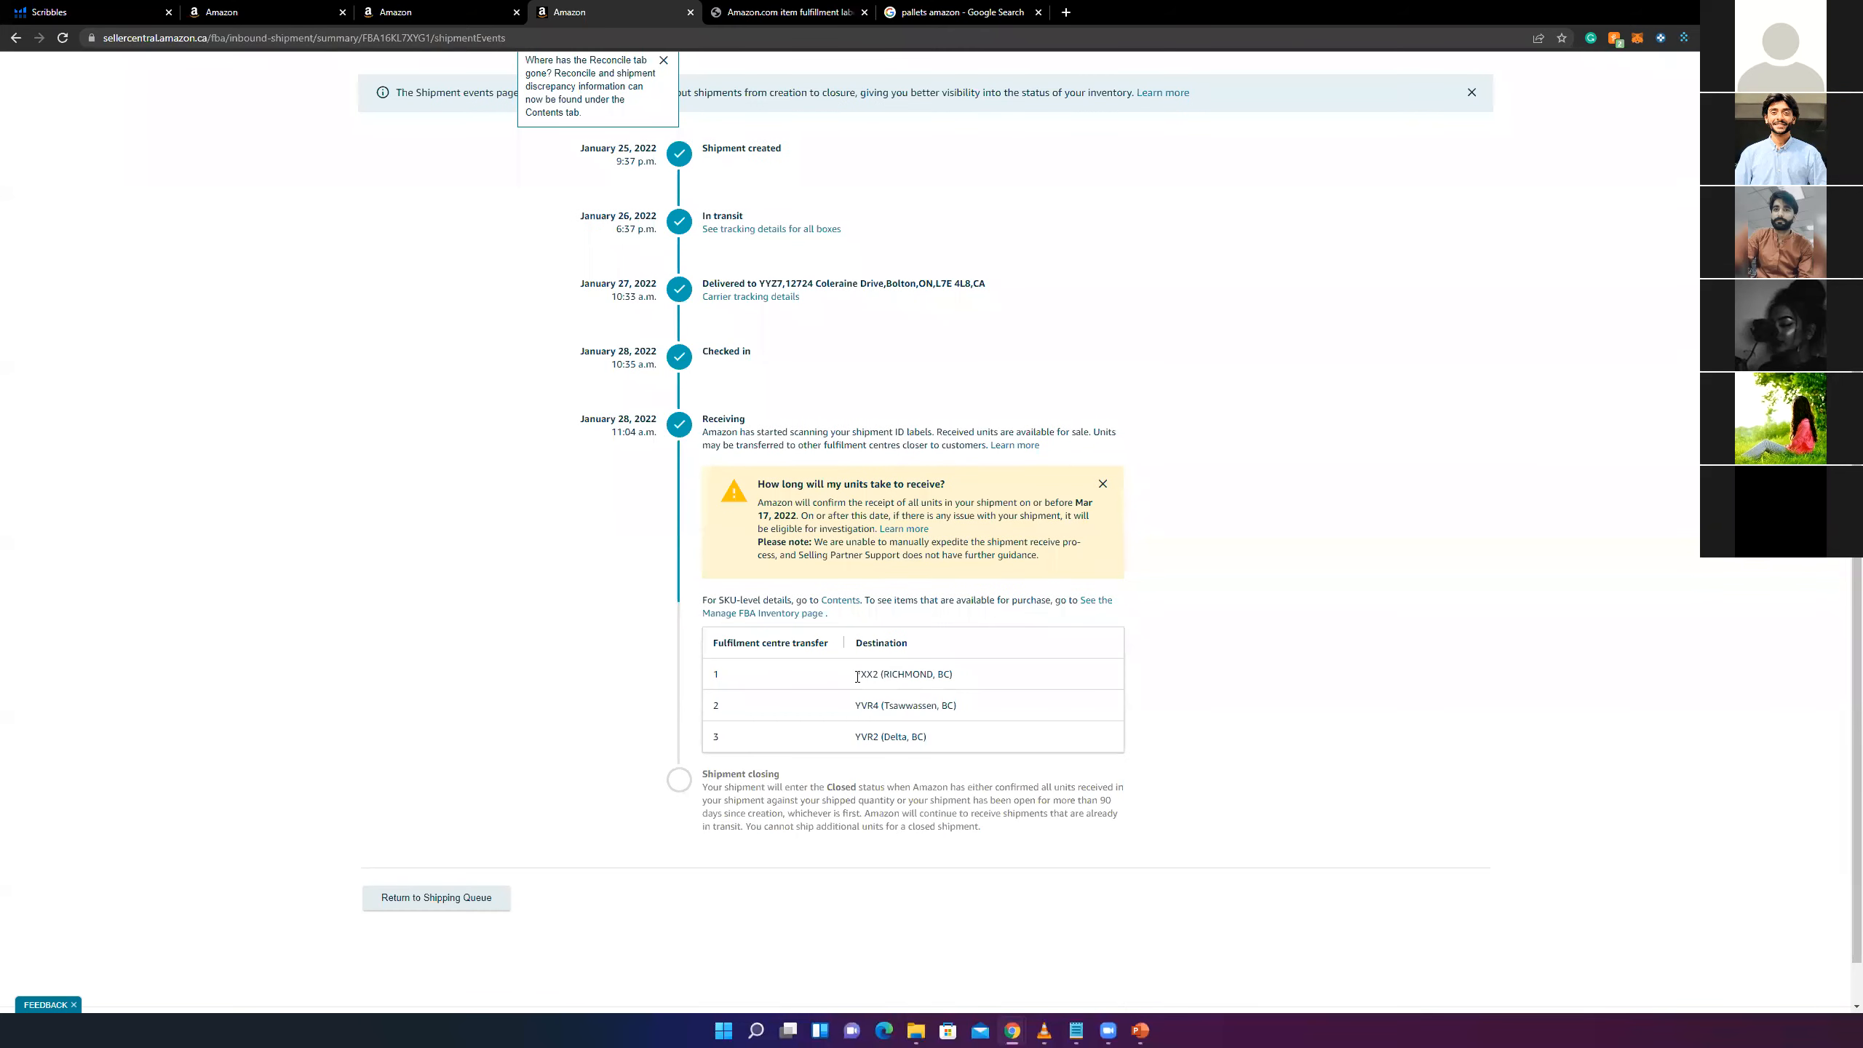
drag(858, 676, 953, 675)
drag(872, 719, 929, 736)
drag(899, 675, 908, 706)
click(897, 732)
drag(946, 738, 716, 674)
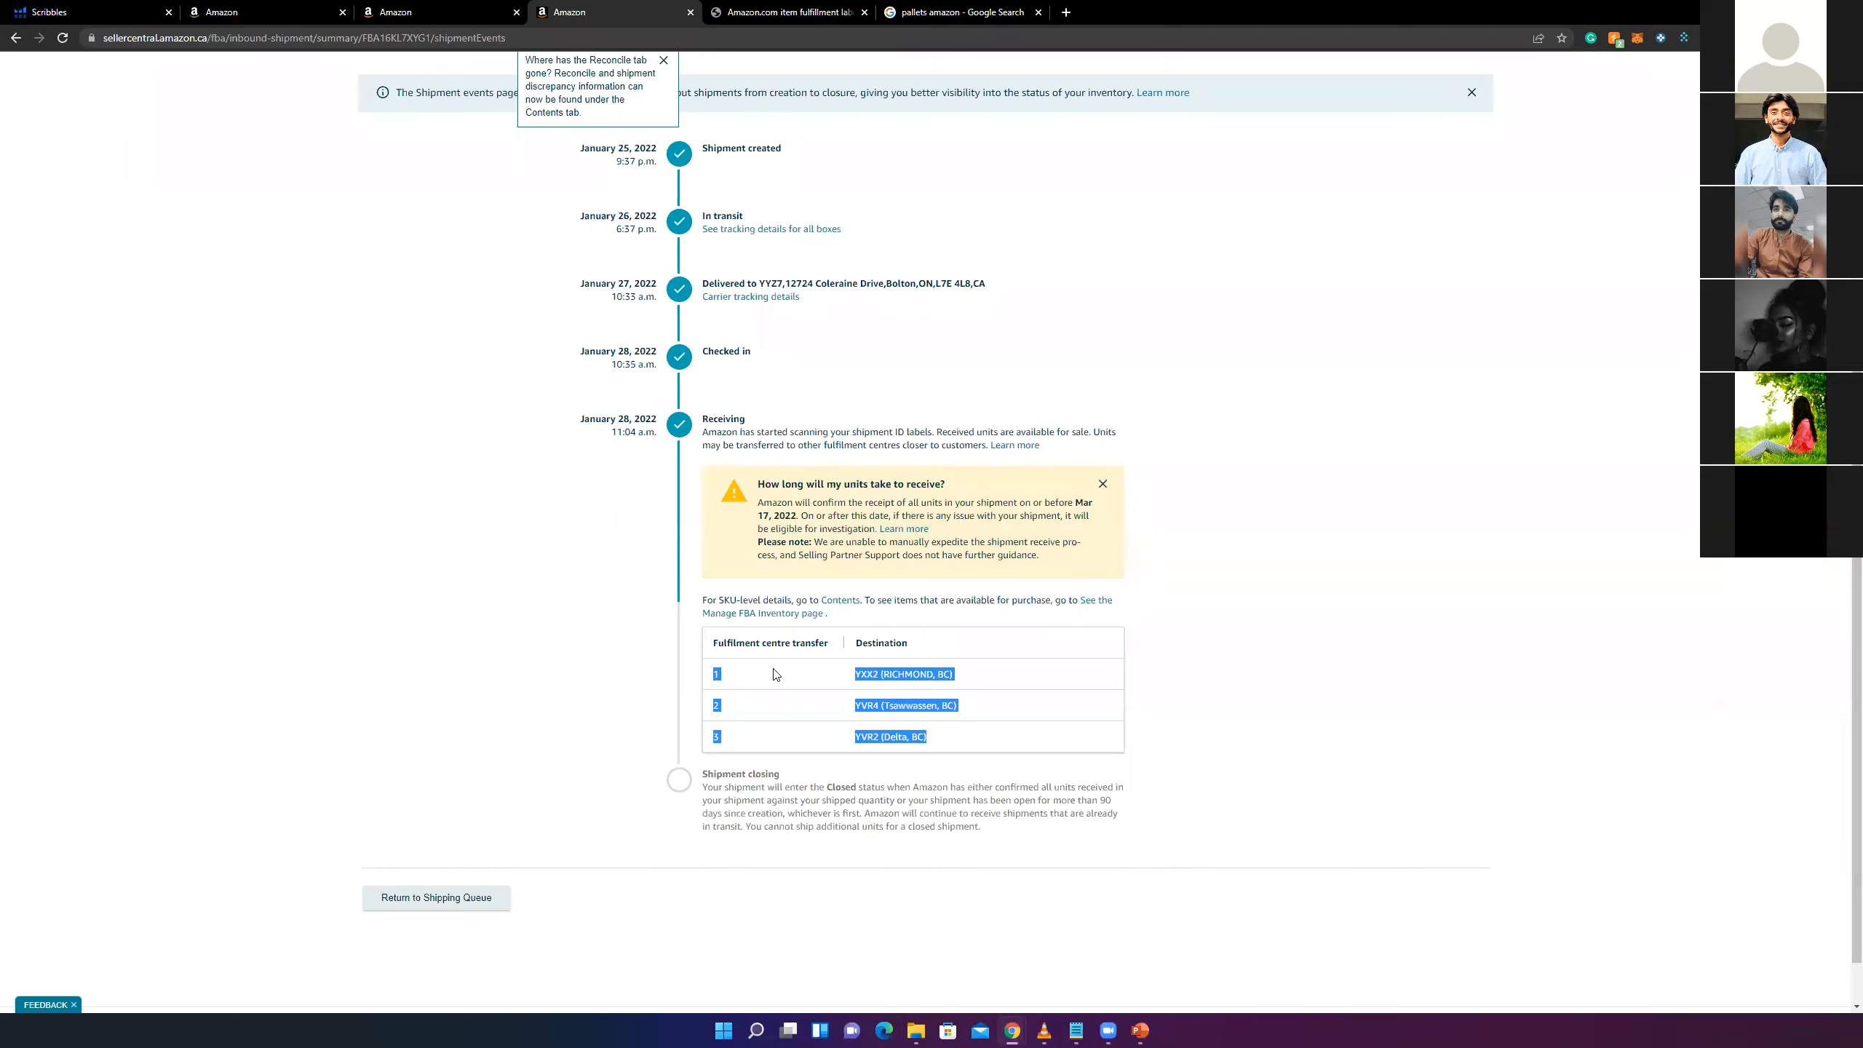
click(847, 676)
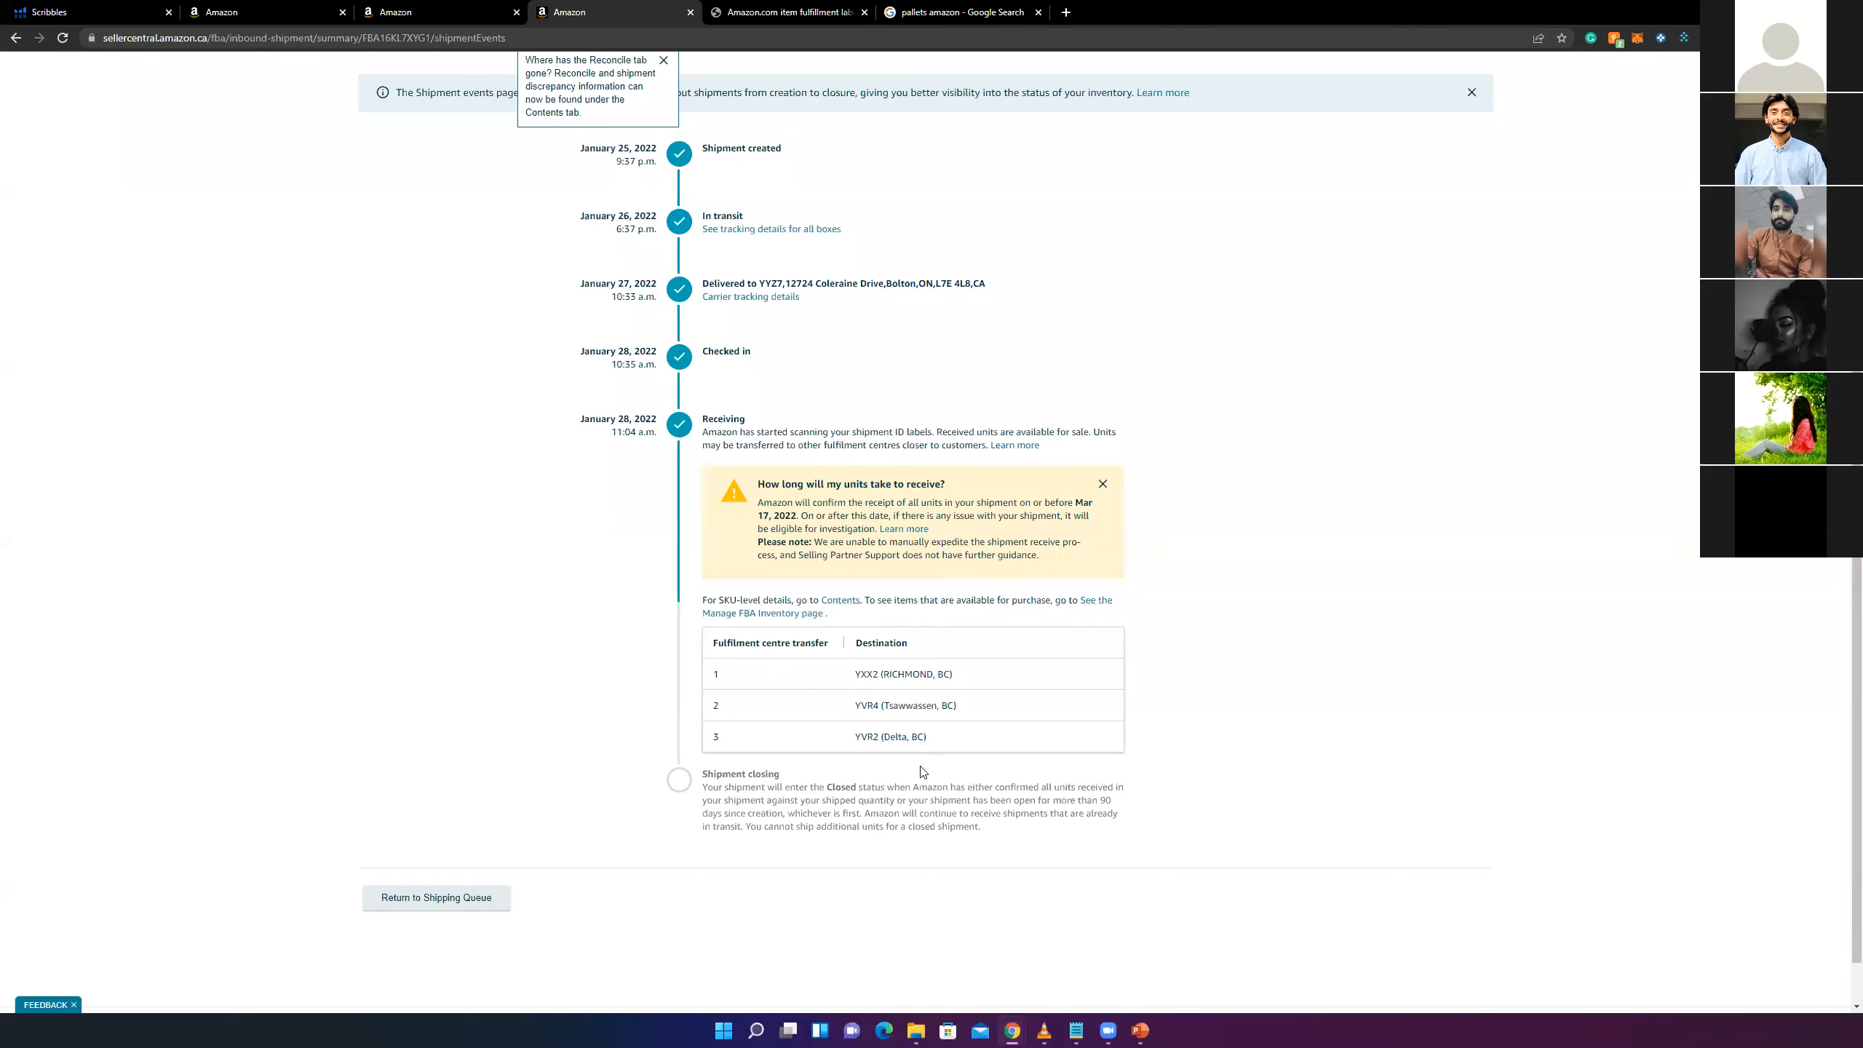
- Reopen the Track shipment details and examine the label number, carrier status, weight and dimensions of the first boxes
scroll(922, 771, up, 5)
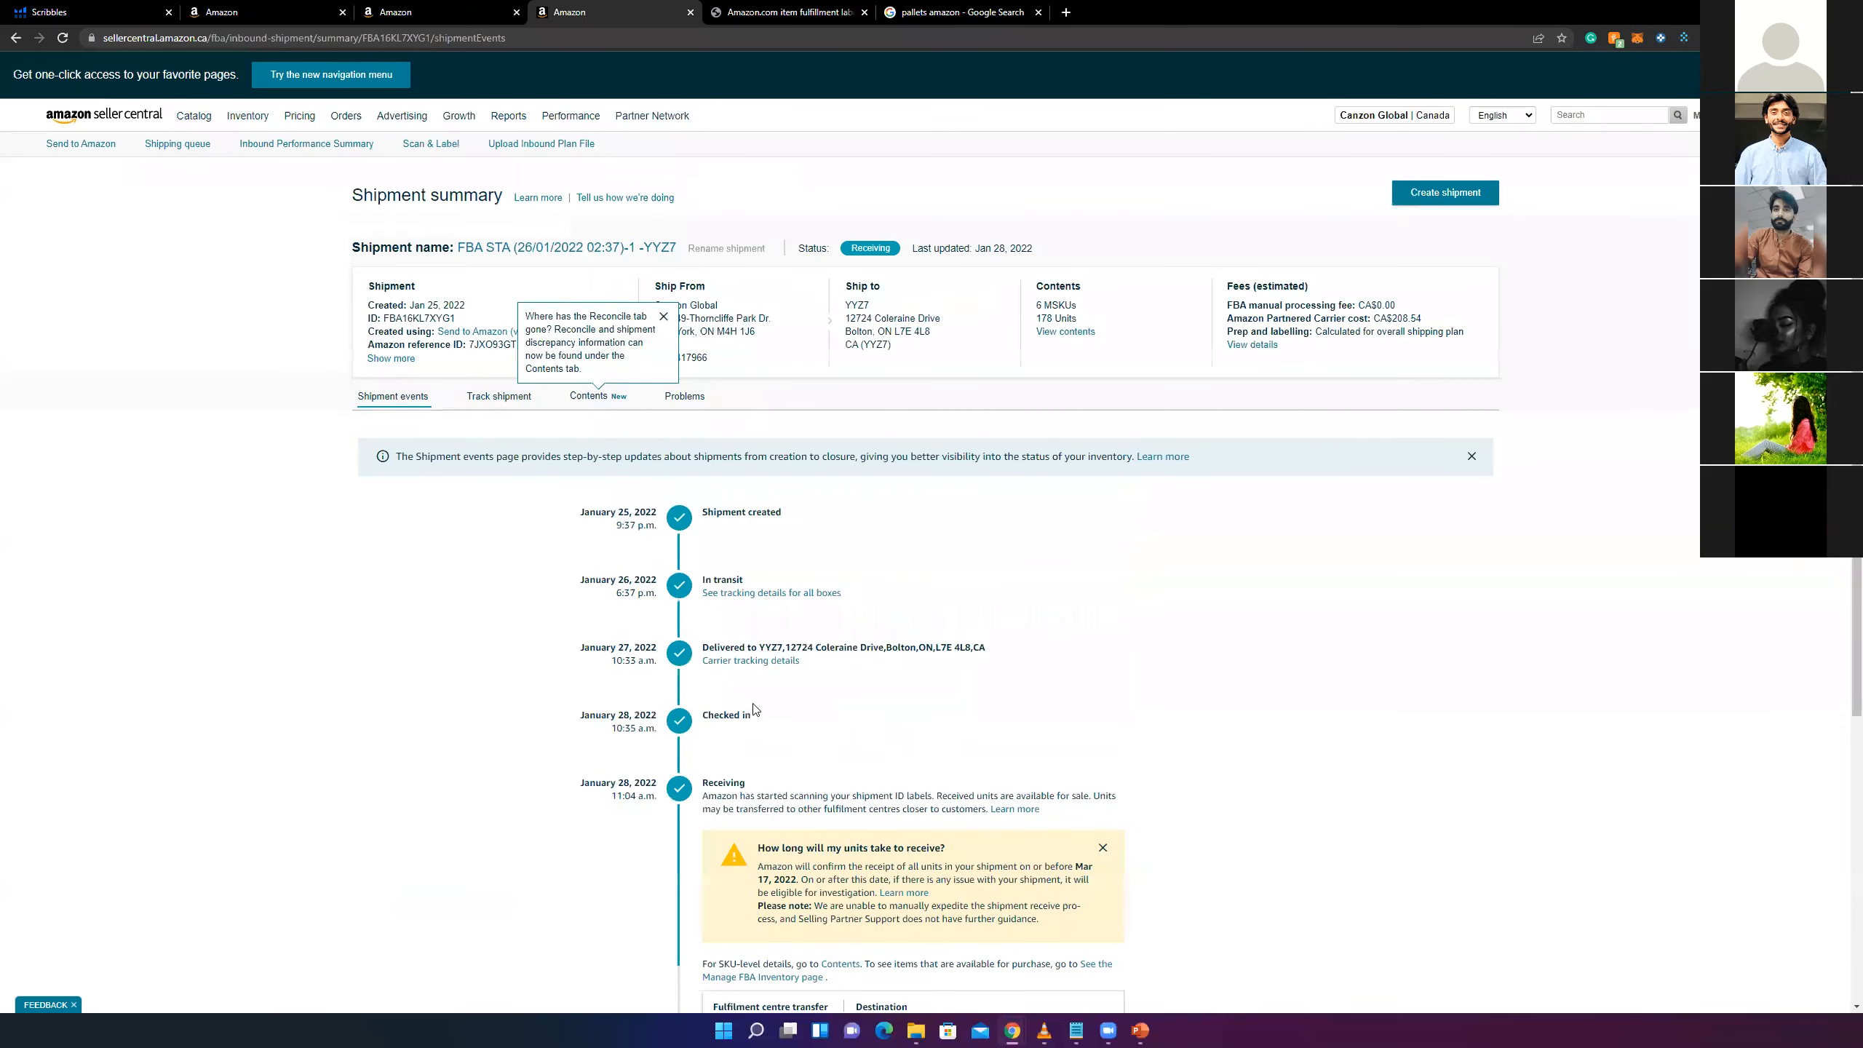
click(495, 399)
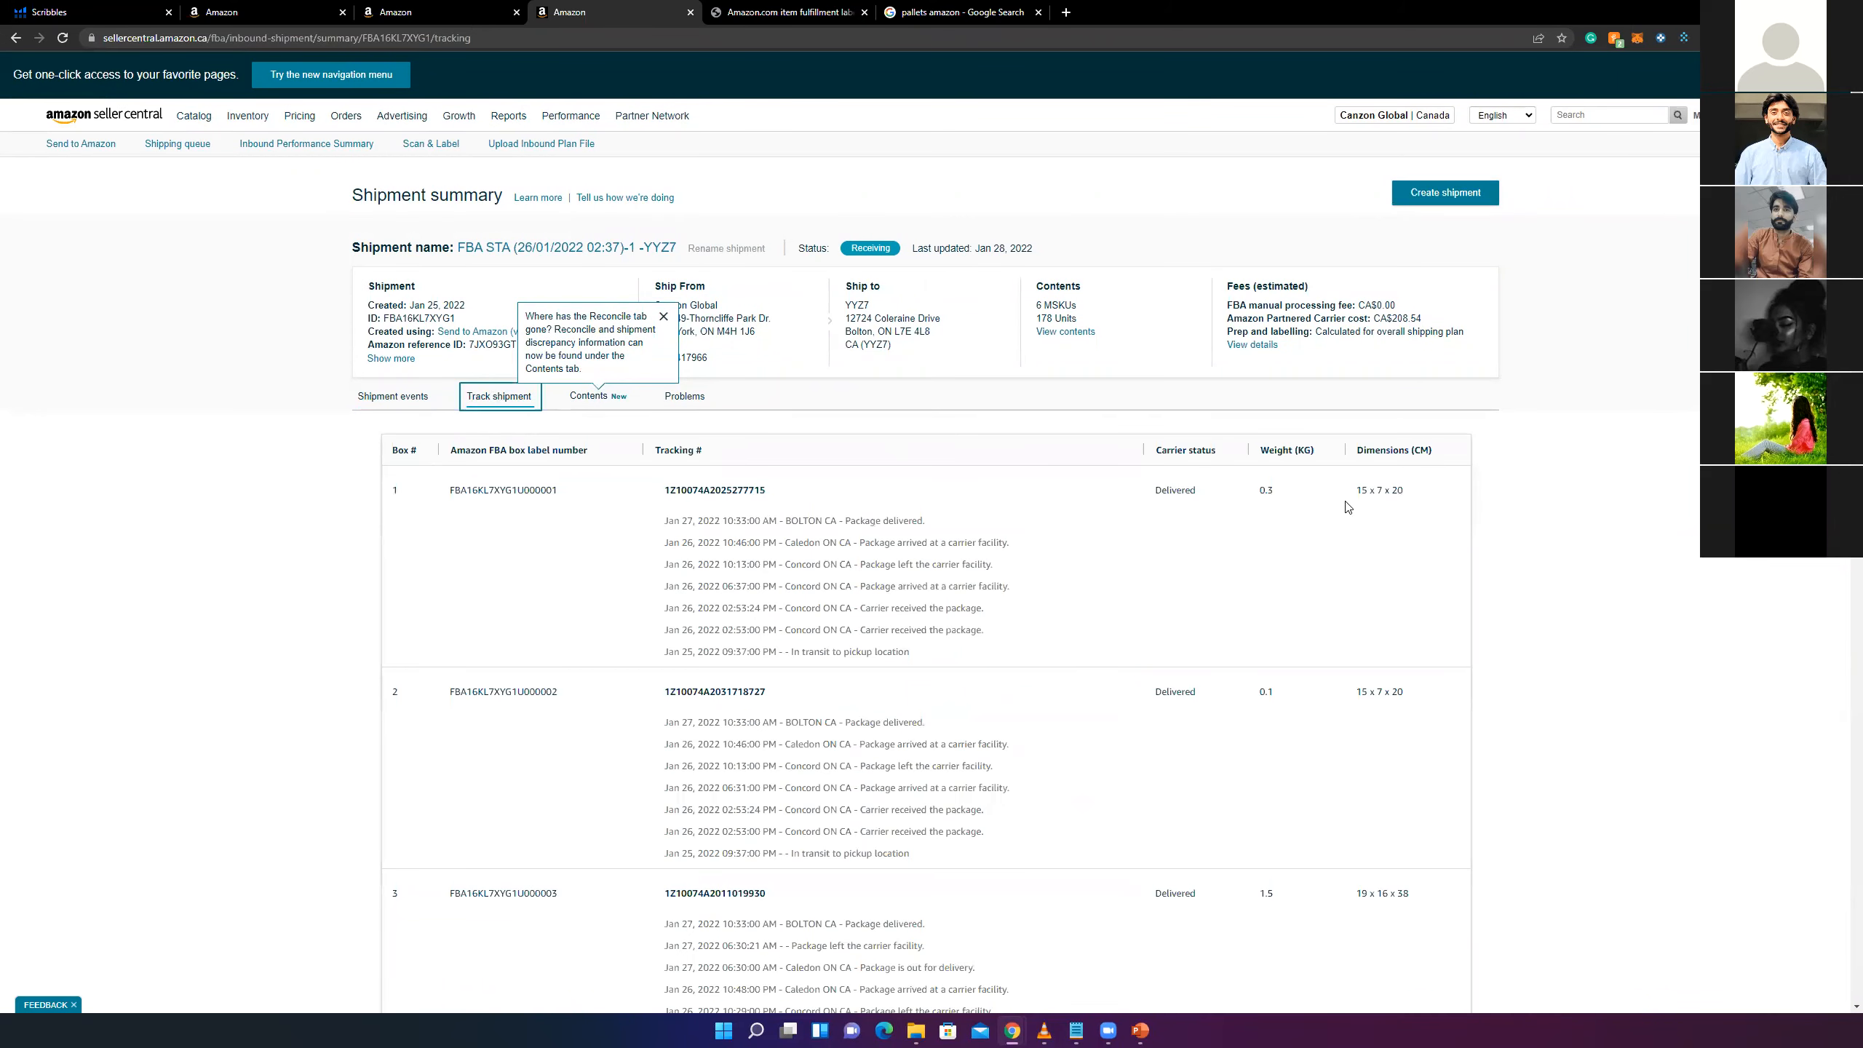
scroll(470, 503, down, 2)
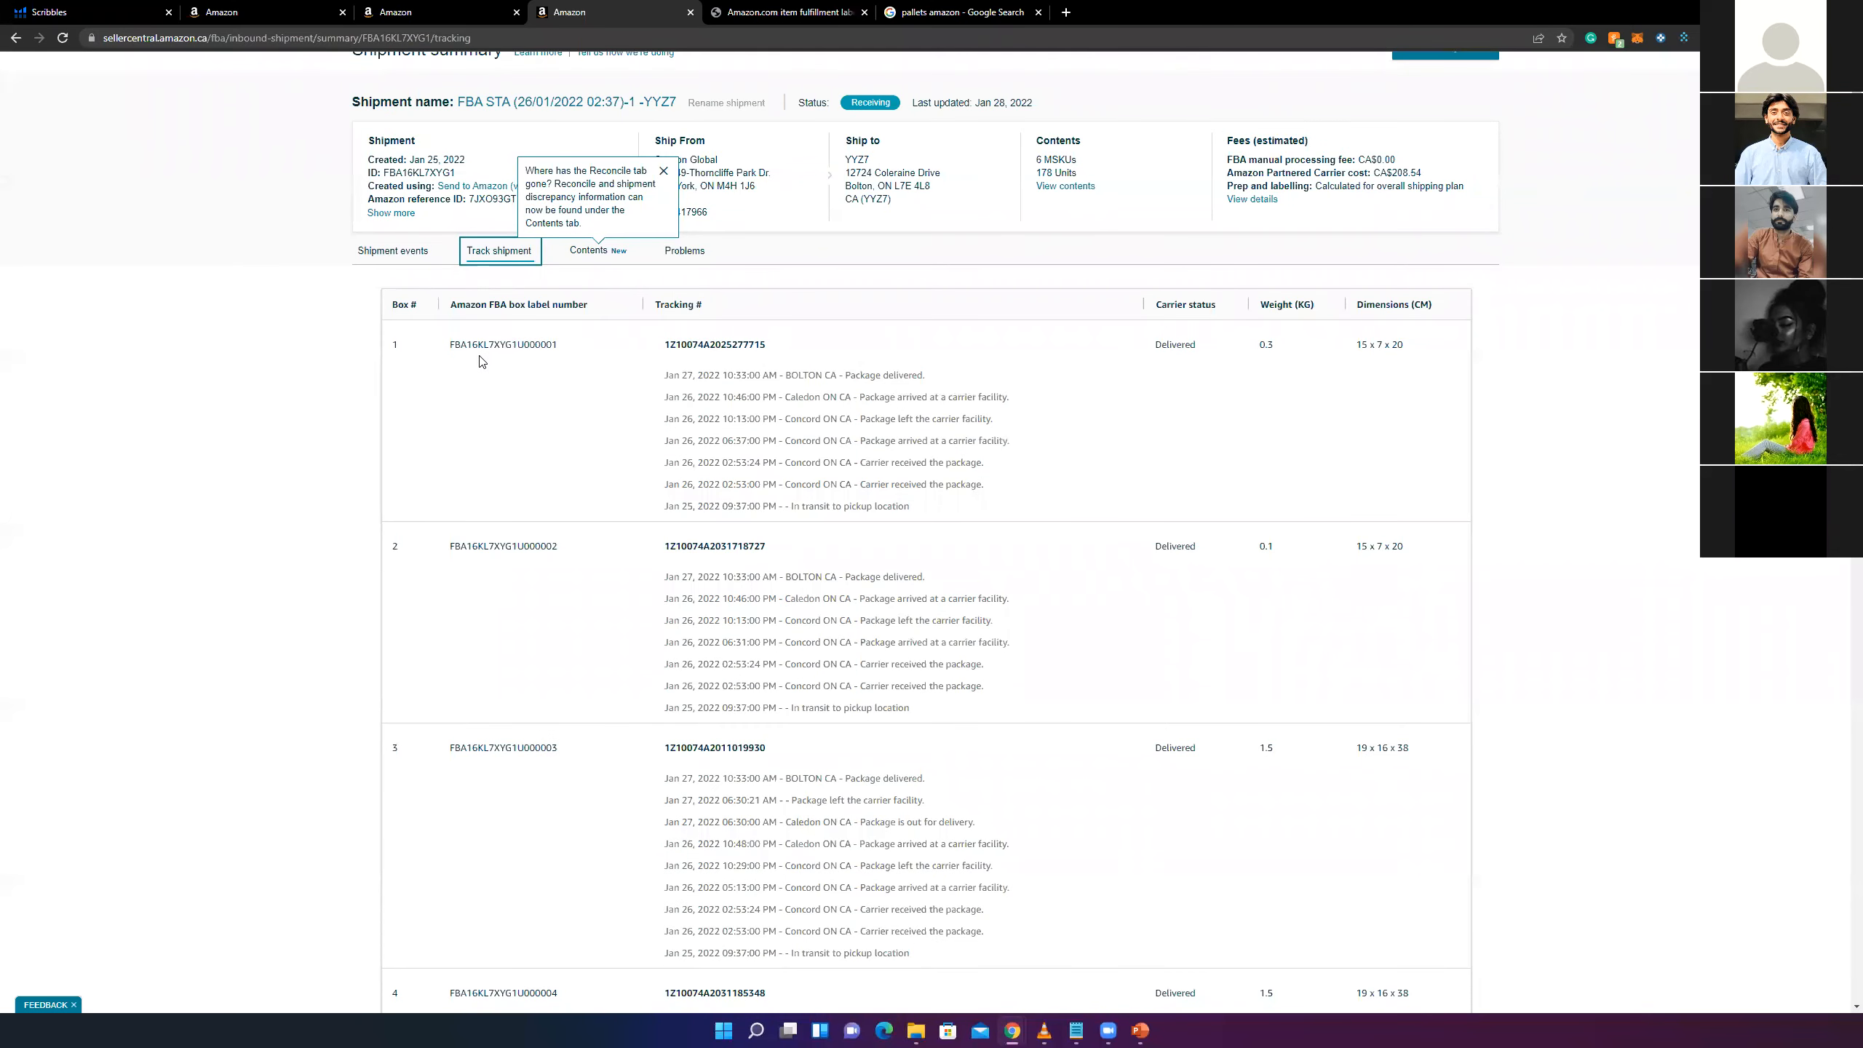
- Look through the carrier tracking history and delivery status of the shipment's remaining boxes
scroll(479, 360, down, 12)
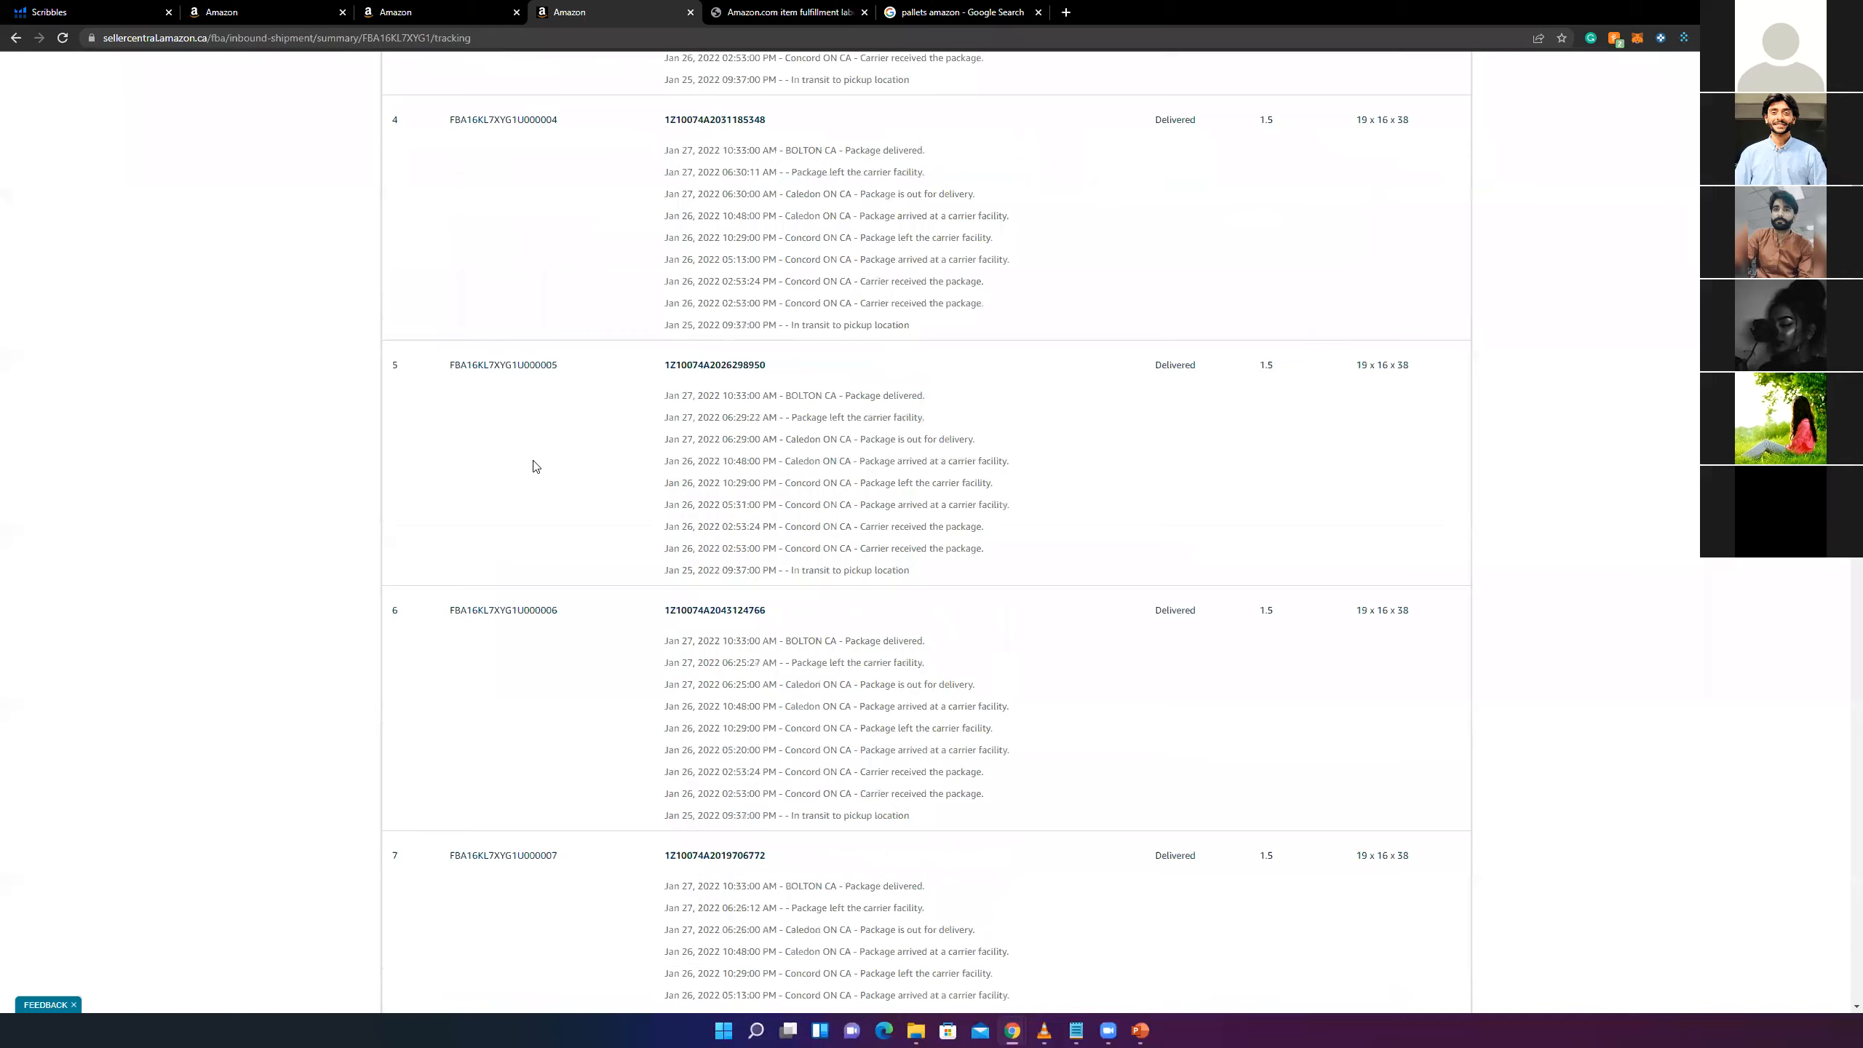
scroll(536, 466, down, 7)
double_click(1175, 346)
scroll(1169, 521, up, 11)
scroll(1145, 595, up, 10)
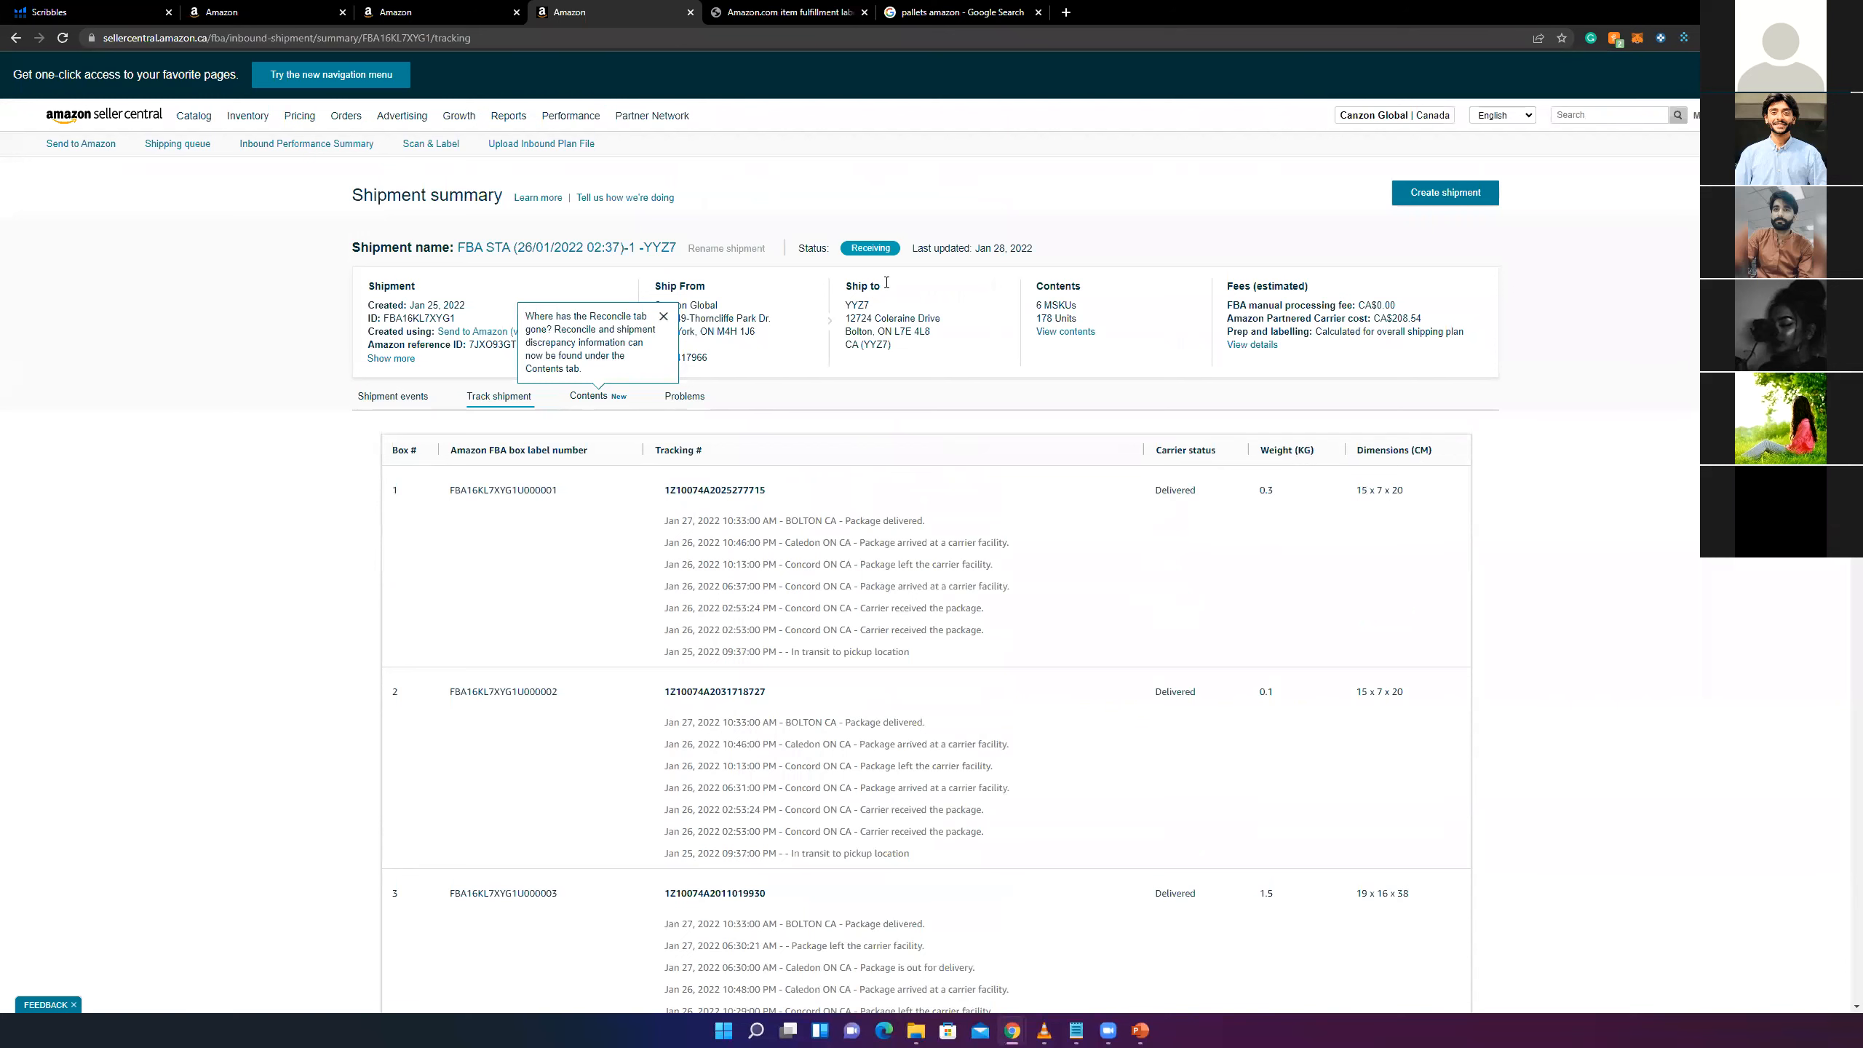
- Open the shipment's contents and compare the expected and located units, viewing the received quantity details for CAN-786-1
click(603, 398)
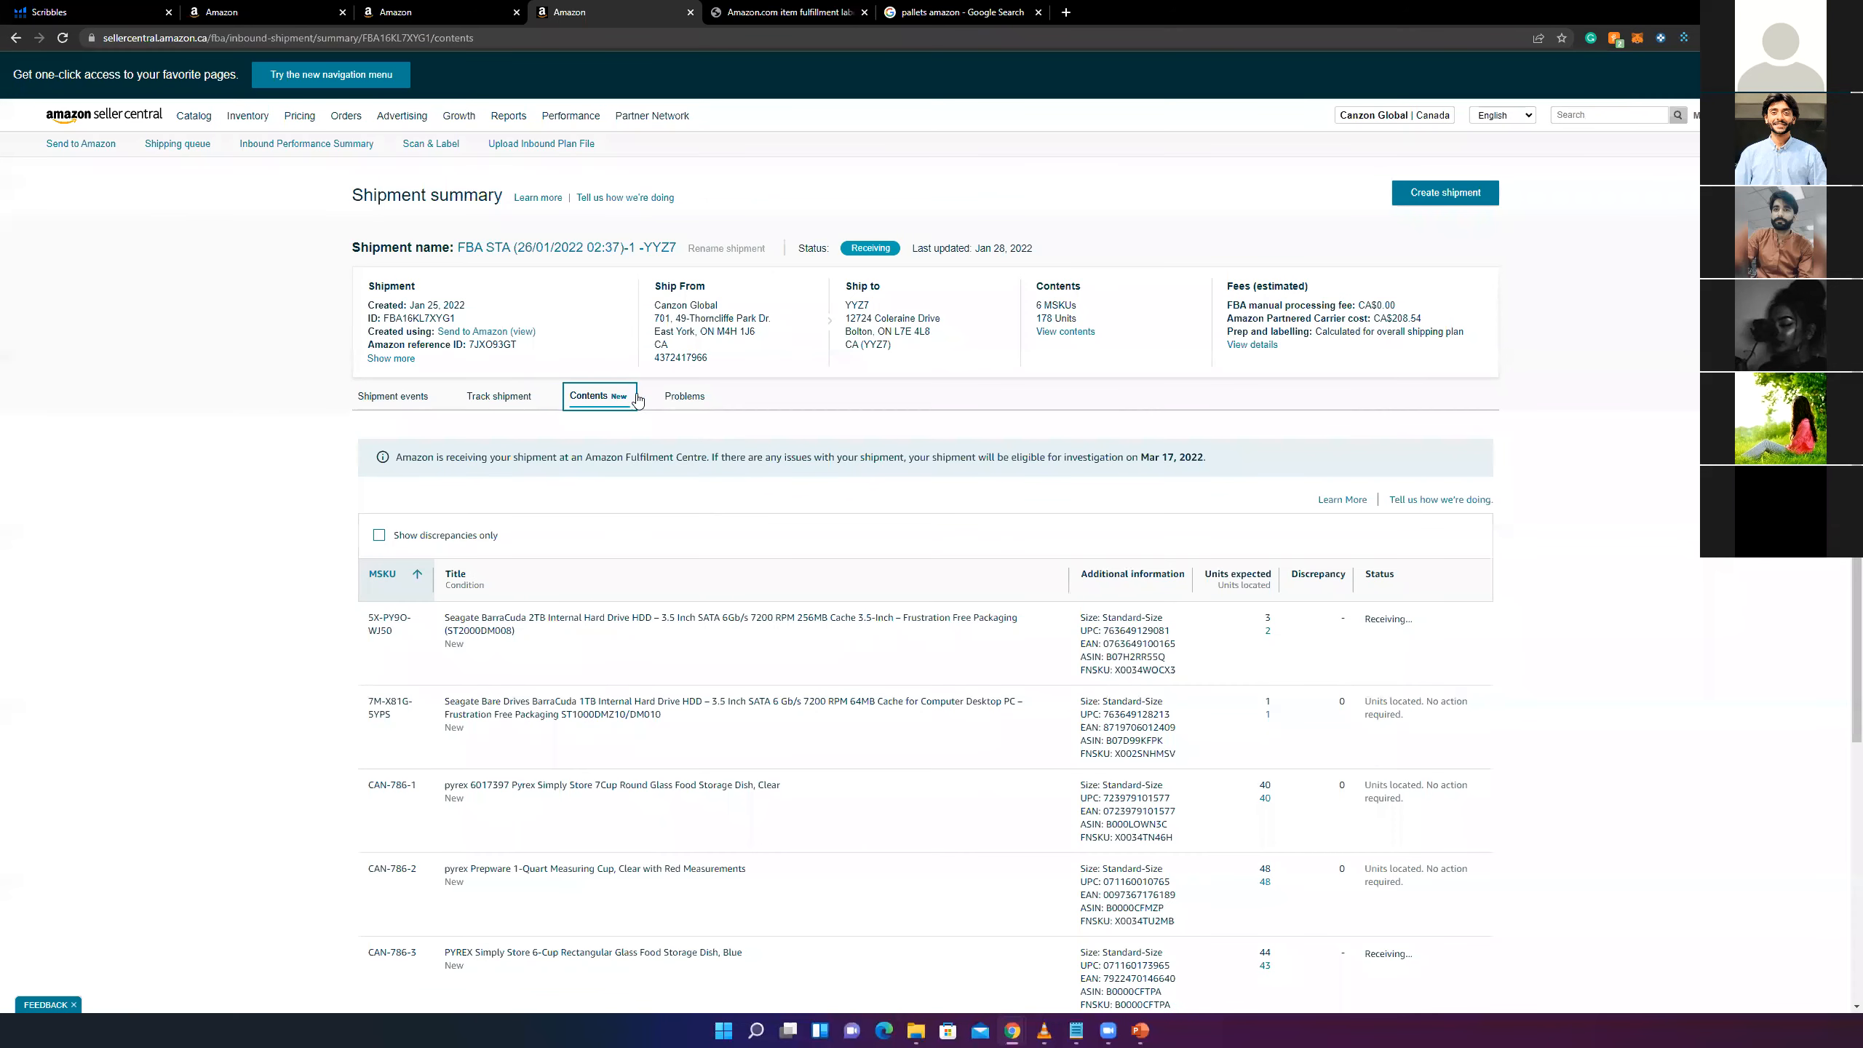
scroll(756, 570, down, 3)
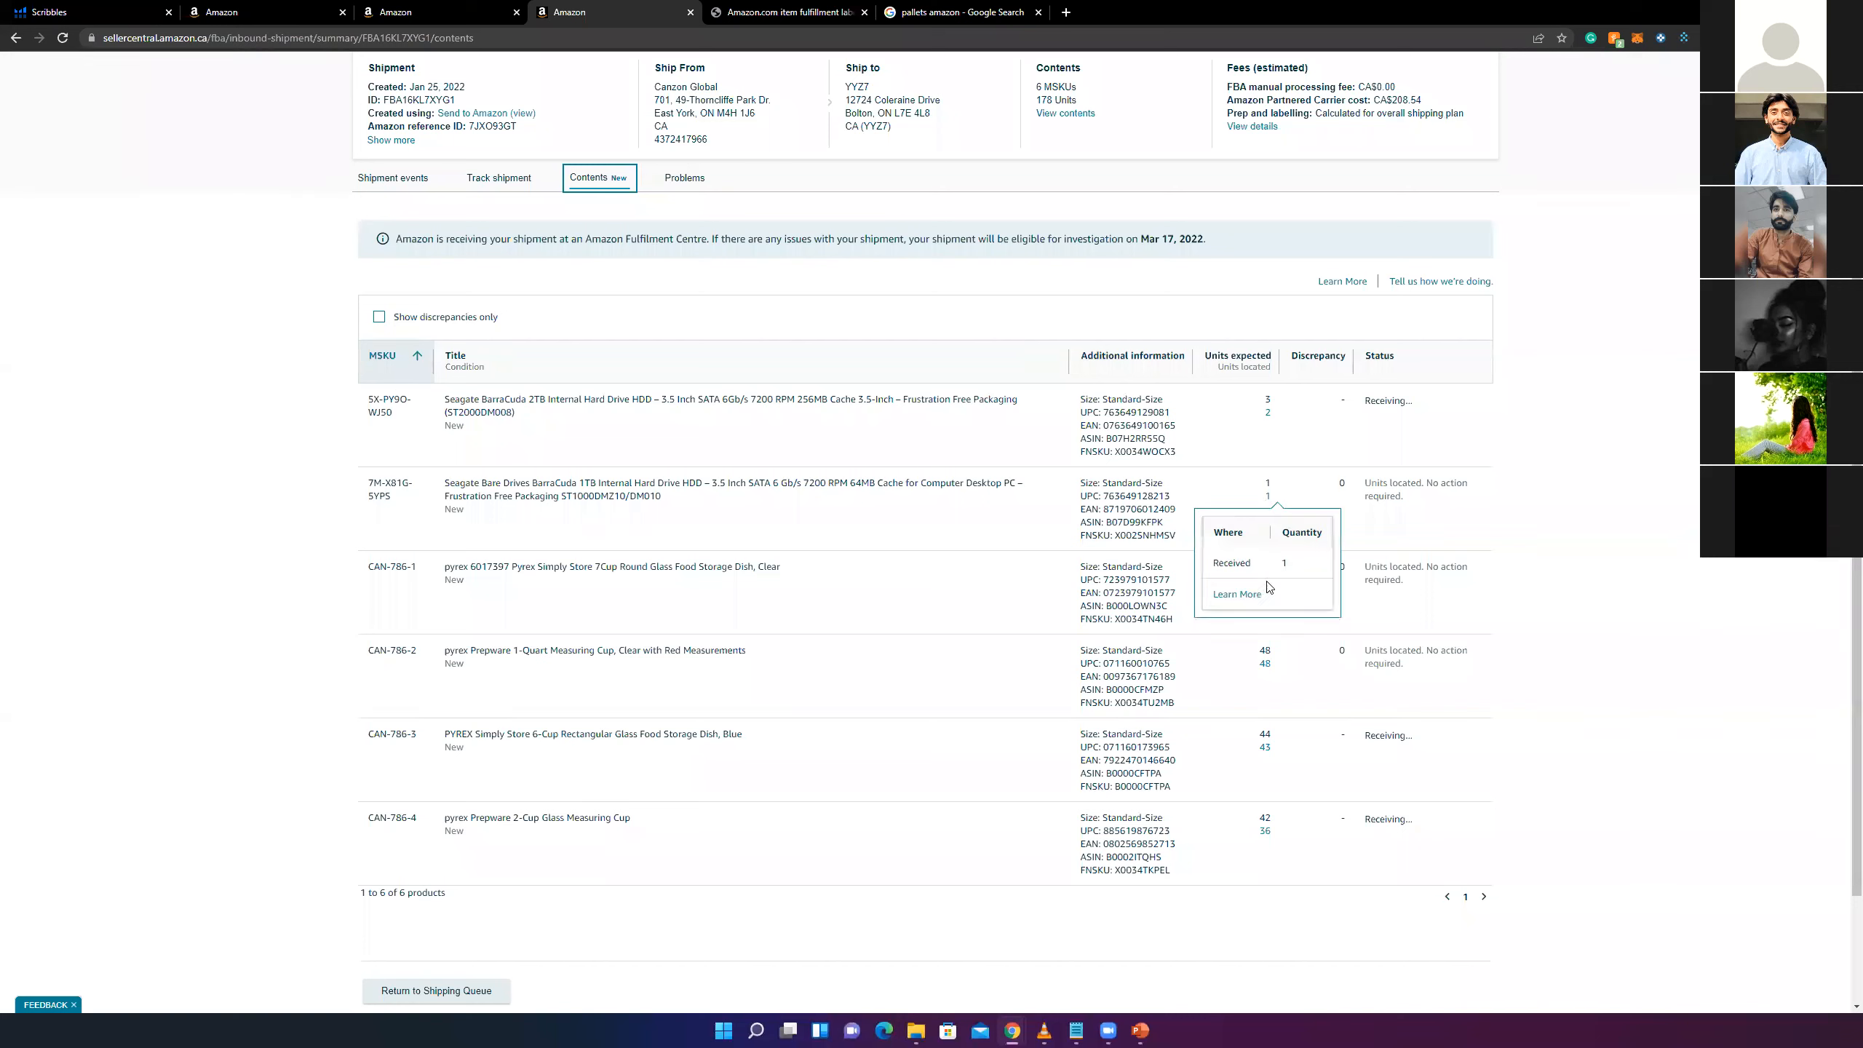
mouse_move(1265, 584)
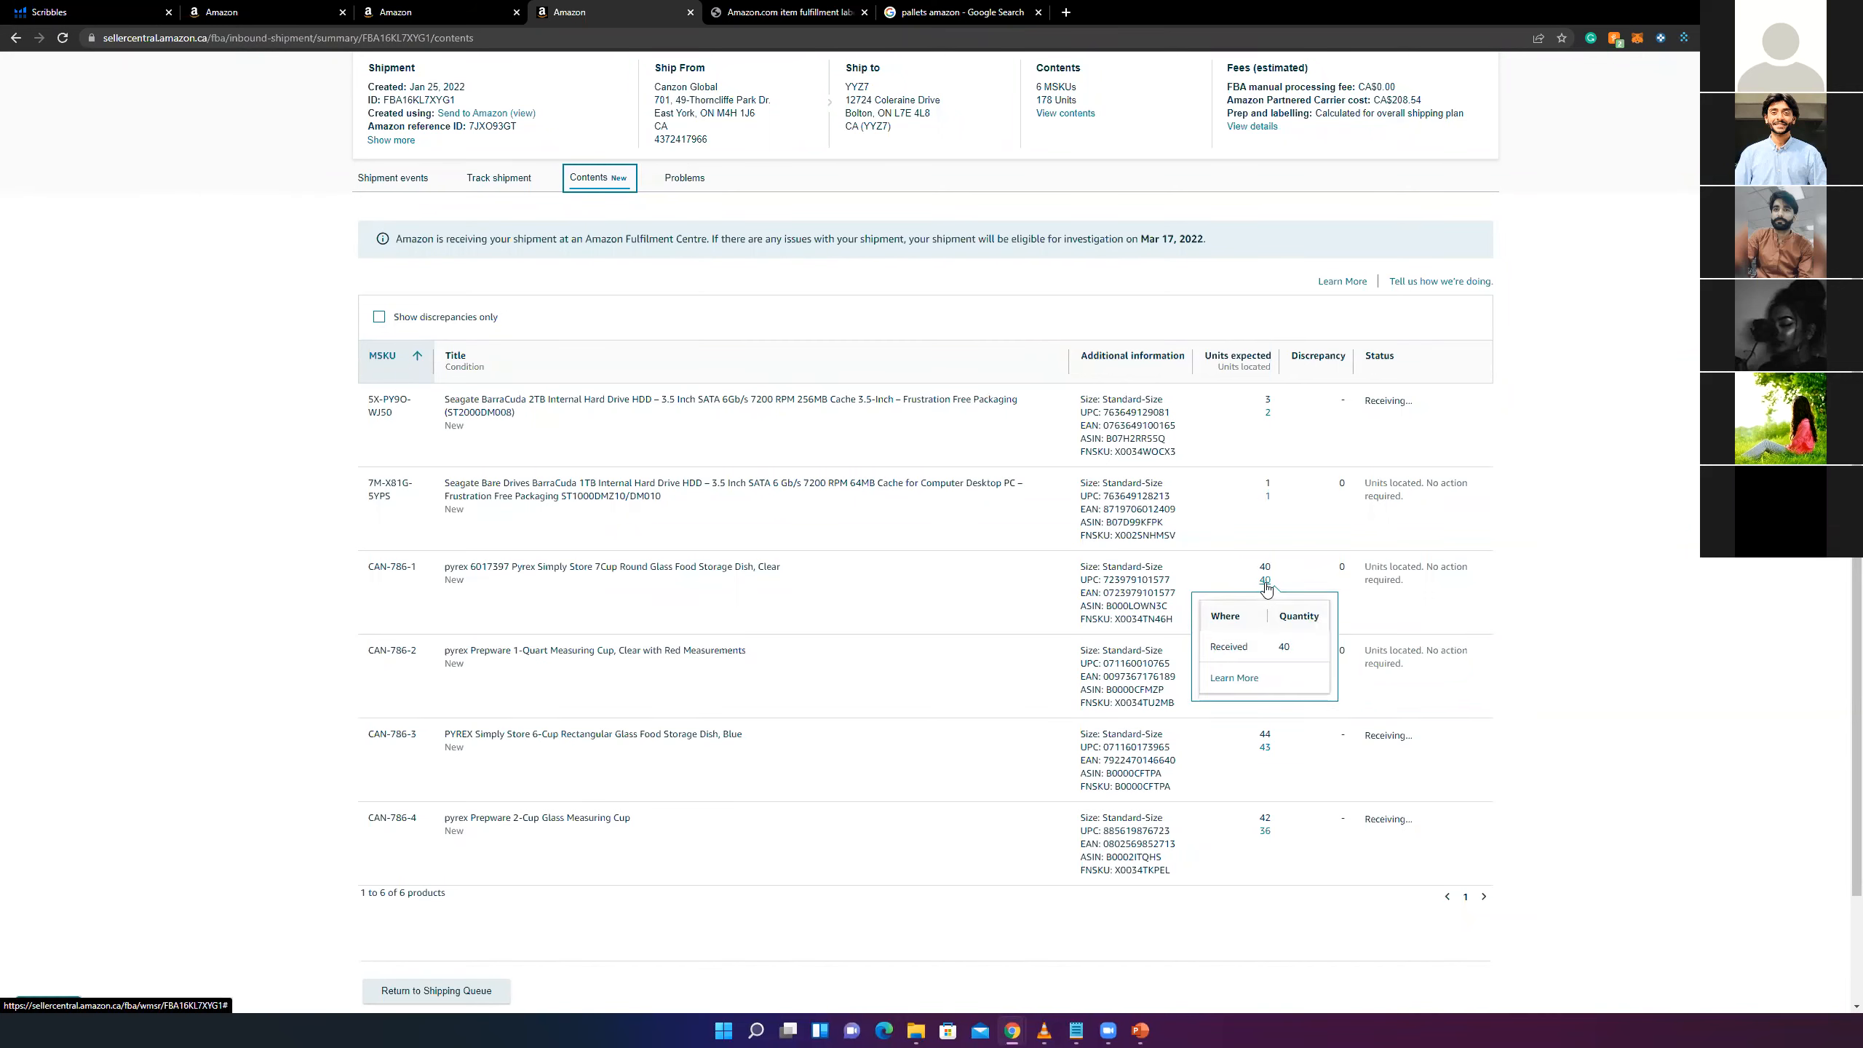
double_click(1227, 647)
click(1291, 650)
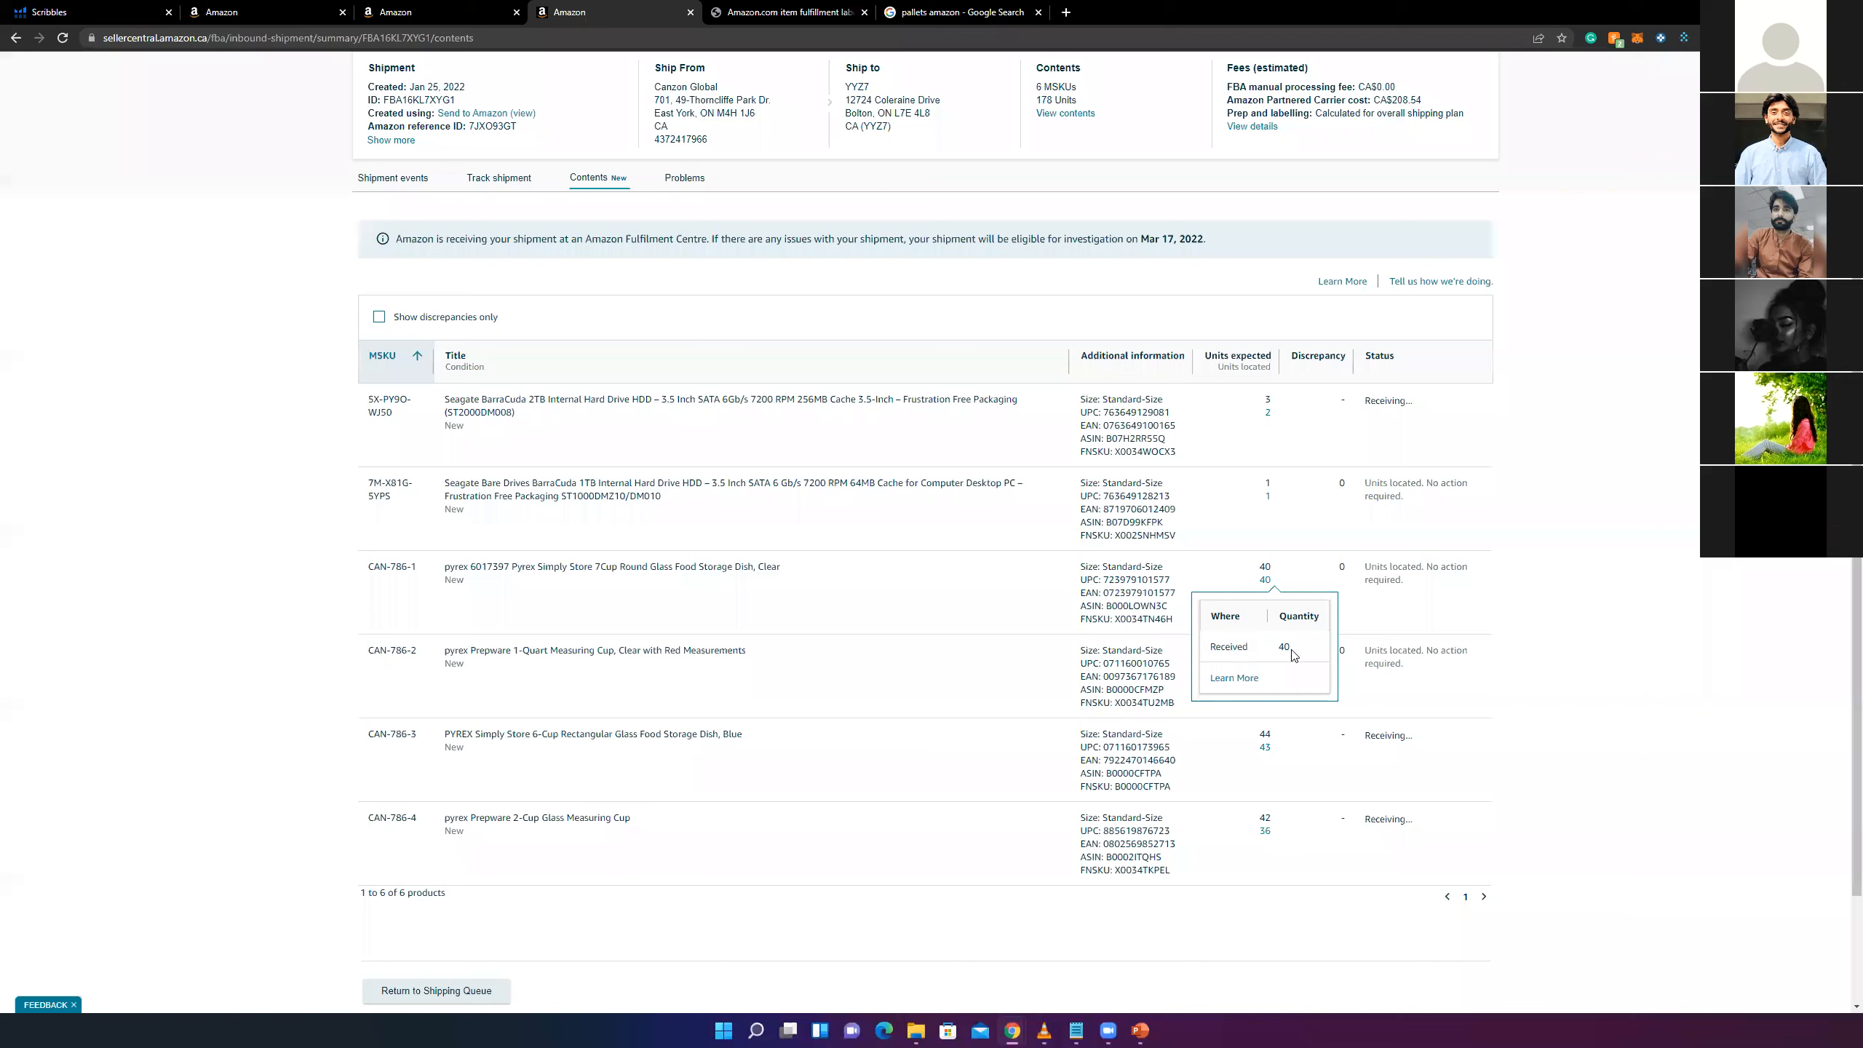
mouse_move(1269, 415)
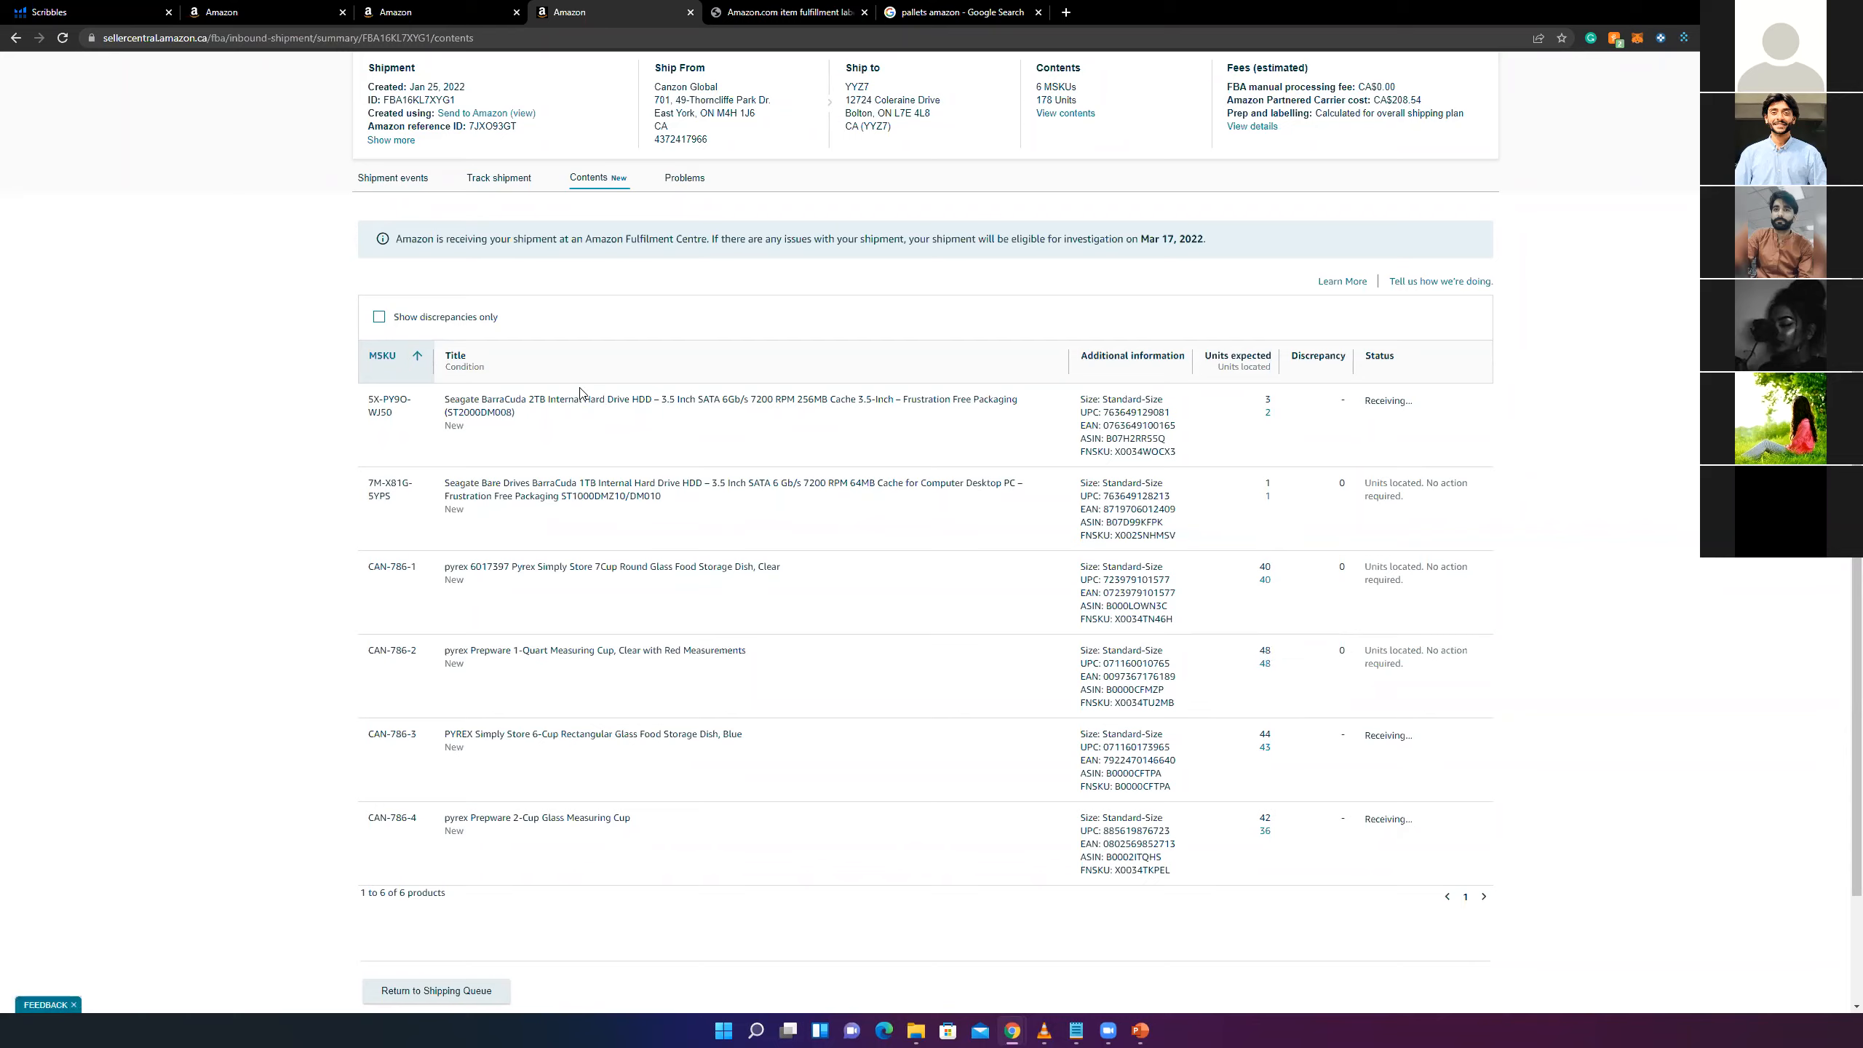
- Check the shipment for shipment-, box- and product-level problems and return to its shipment events
scroll(579, 393, up, 3)
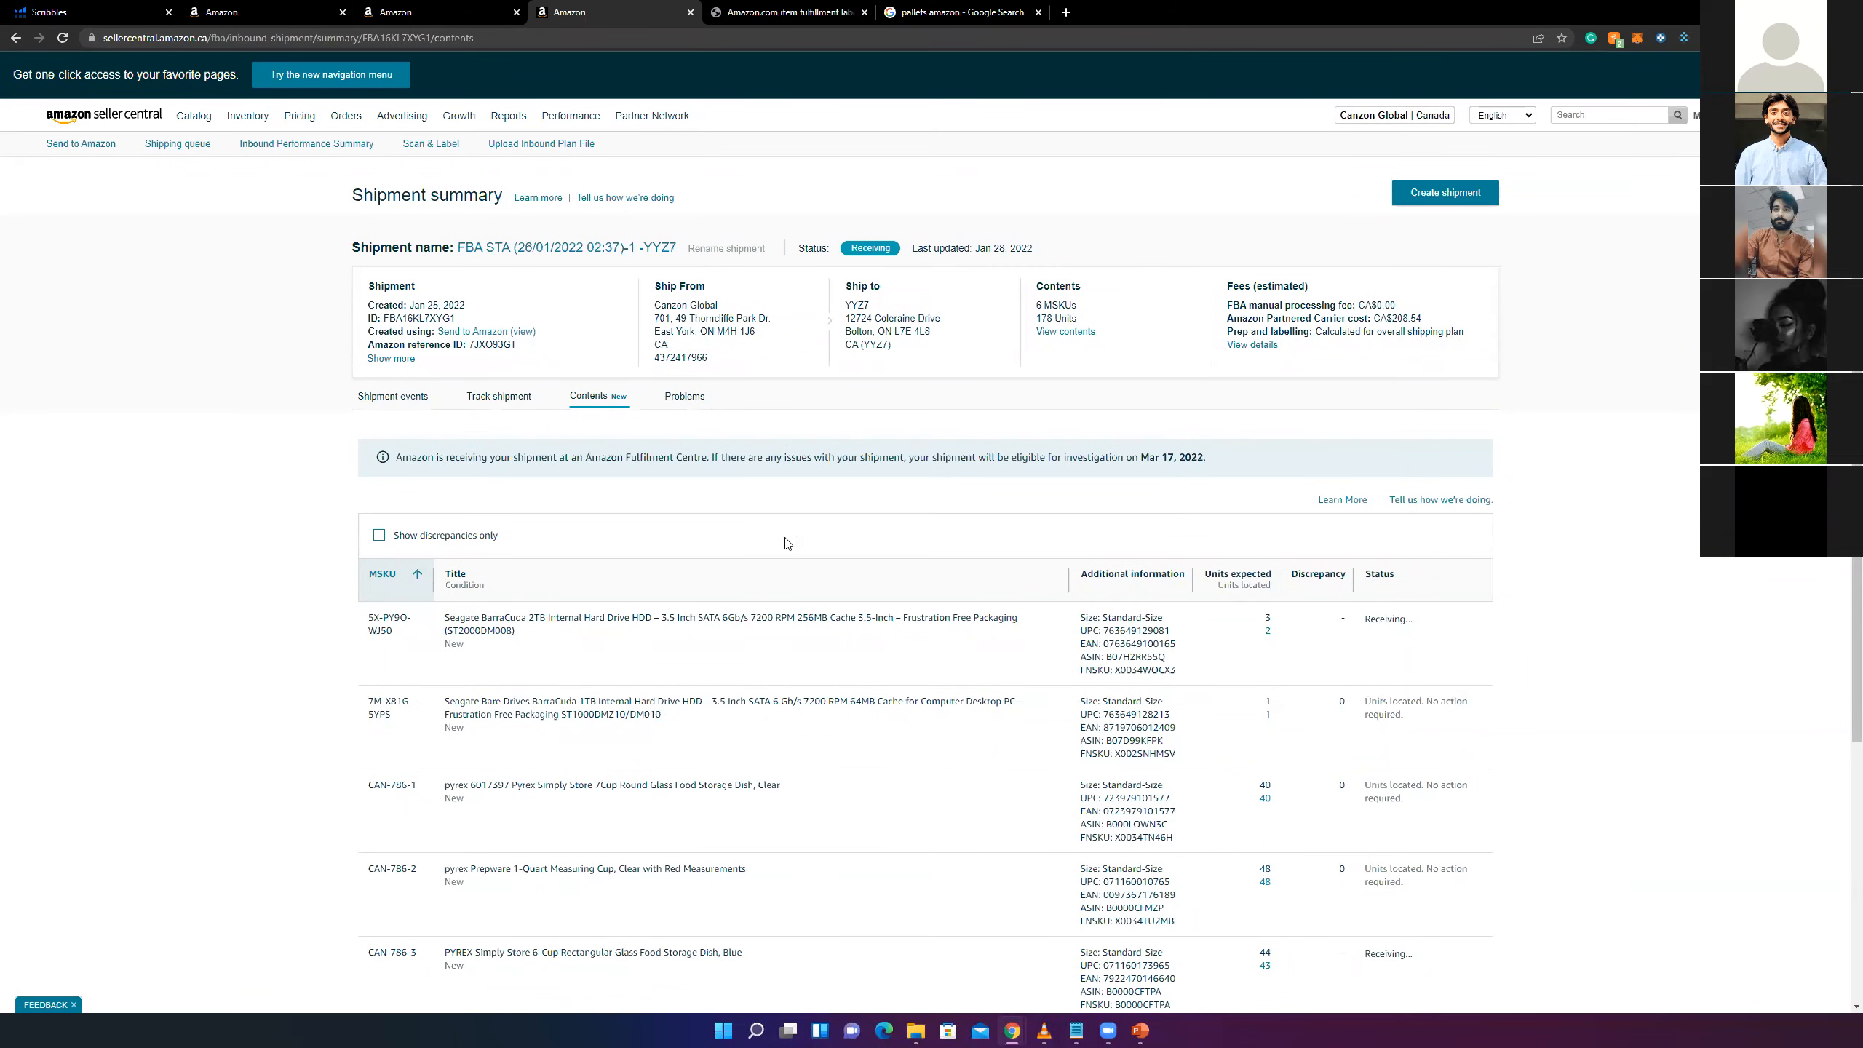
click(693, 406)
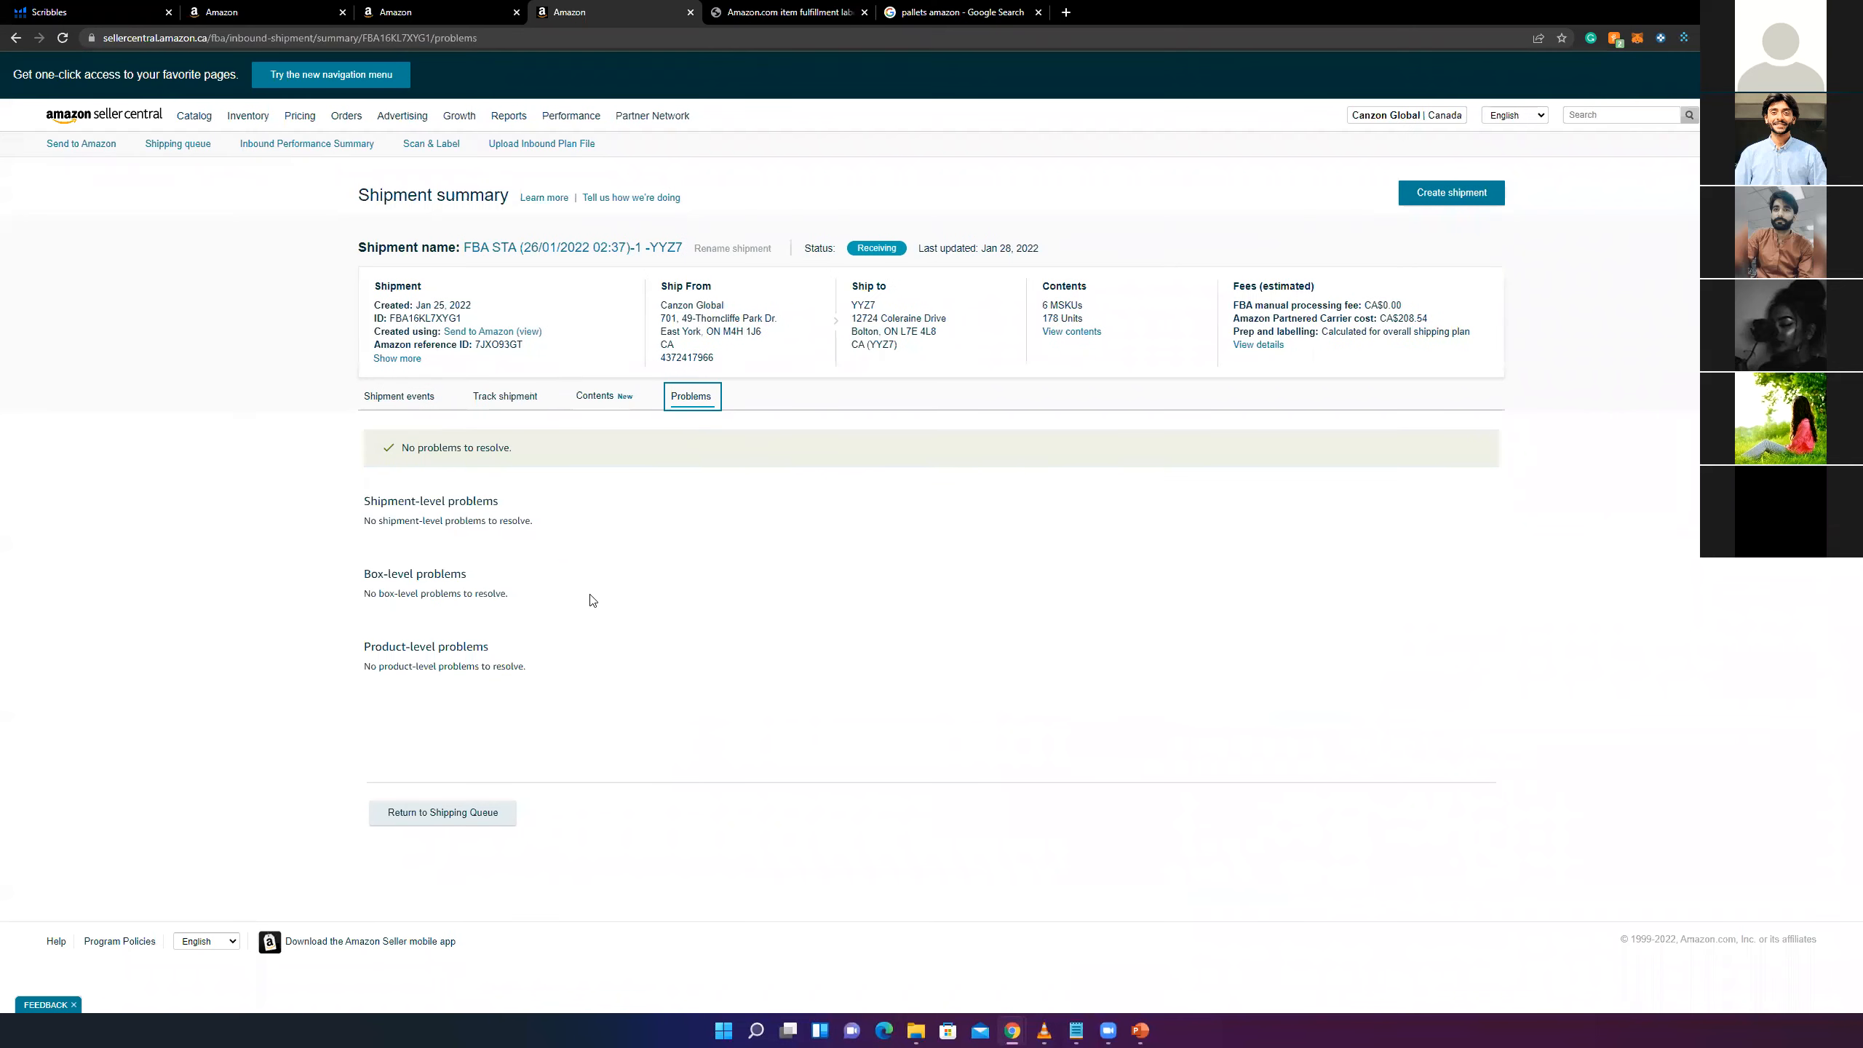
click(598, 399)
click(396, 398)
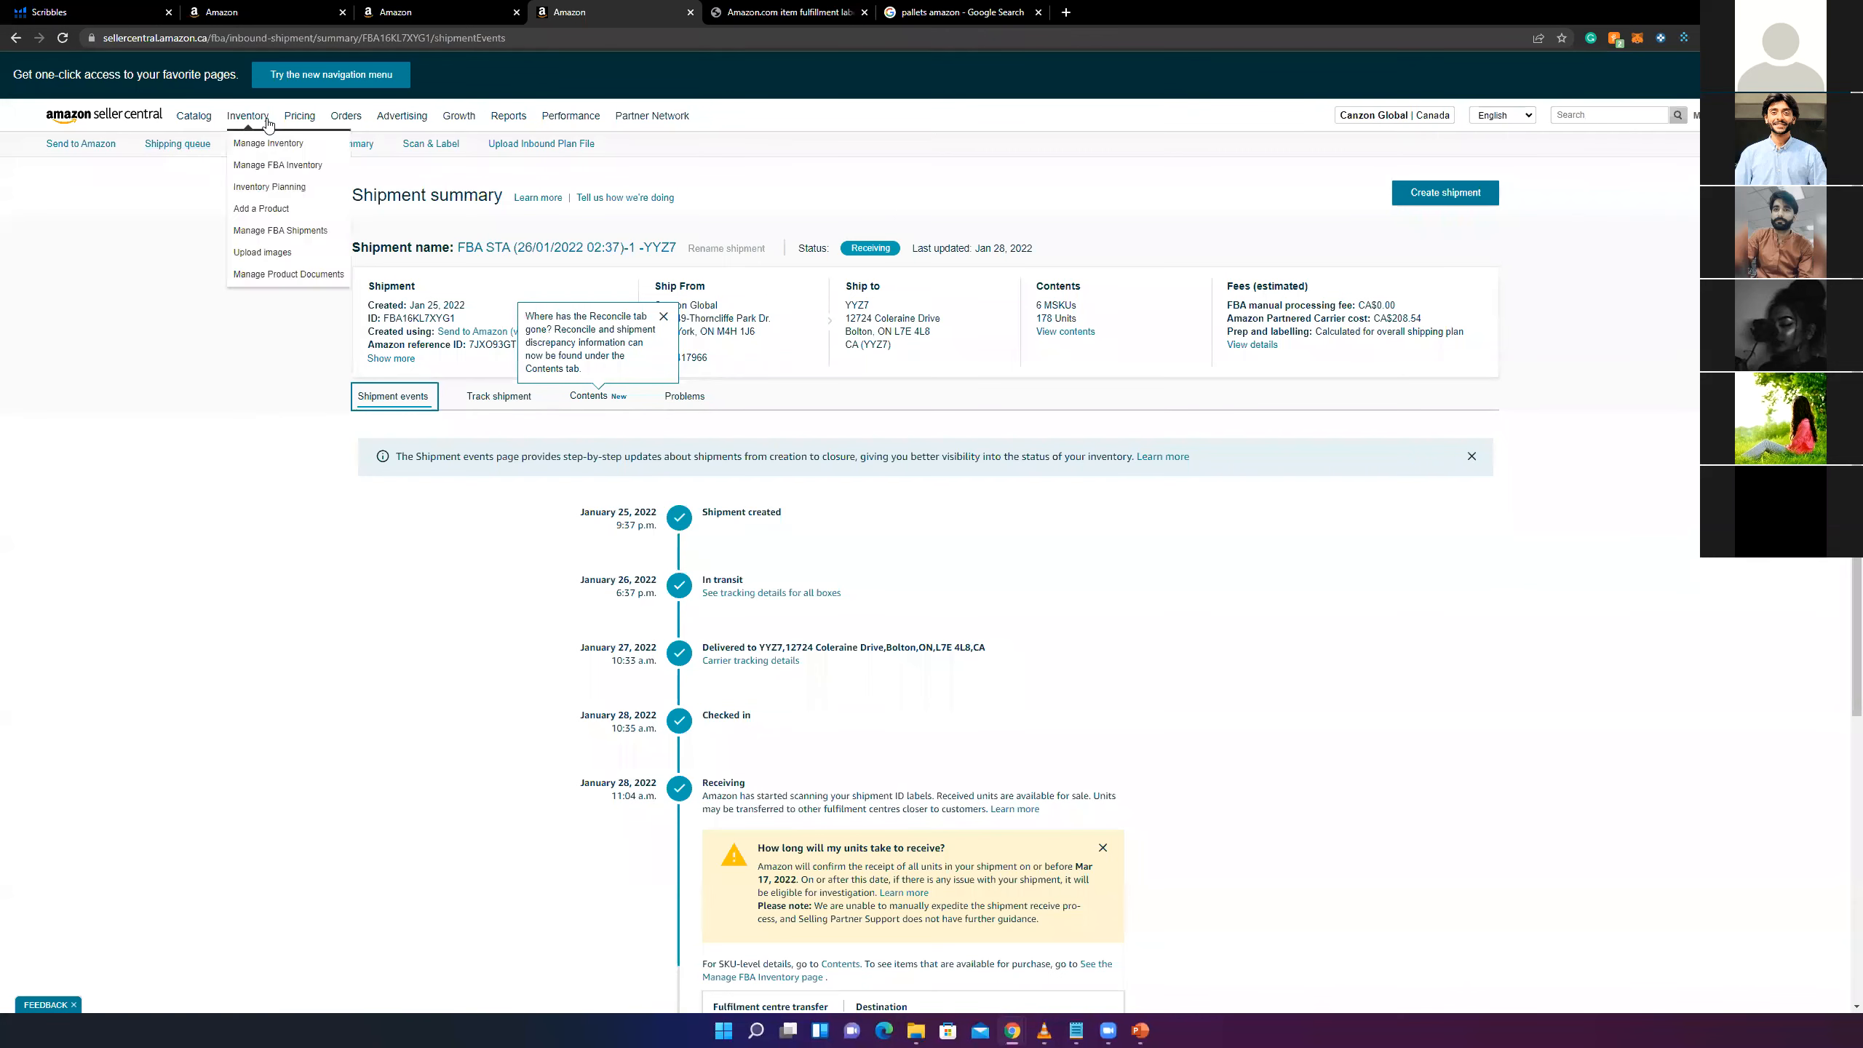
- Switch to the PowerPoint presentation and review the "Steps to do (Practical)" and "Click Continue to shipping plan" slides
click(1138, 1032)
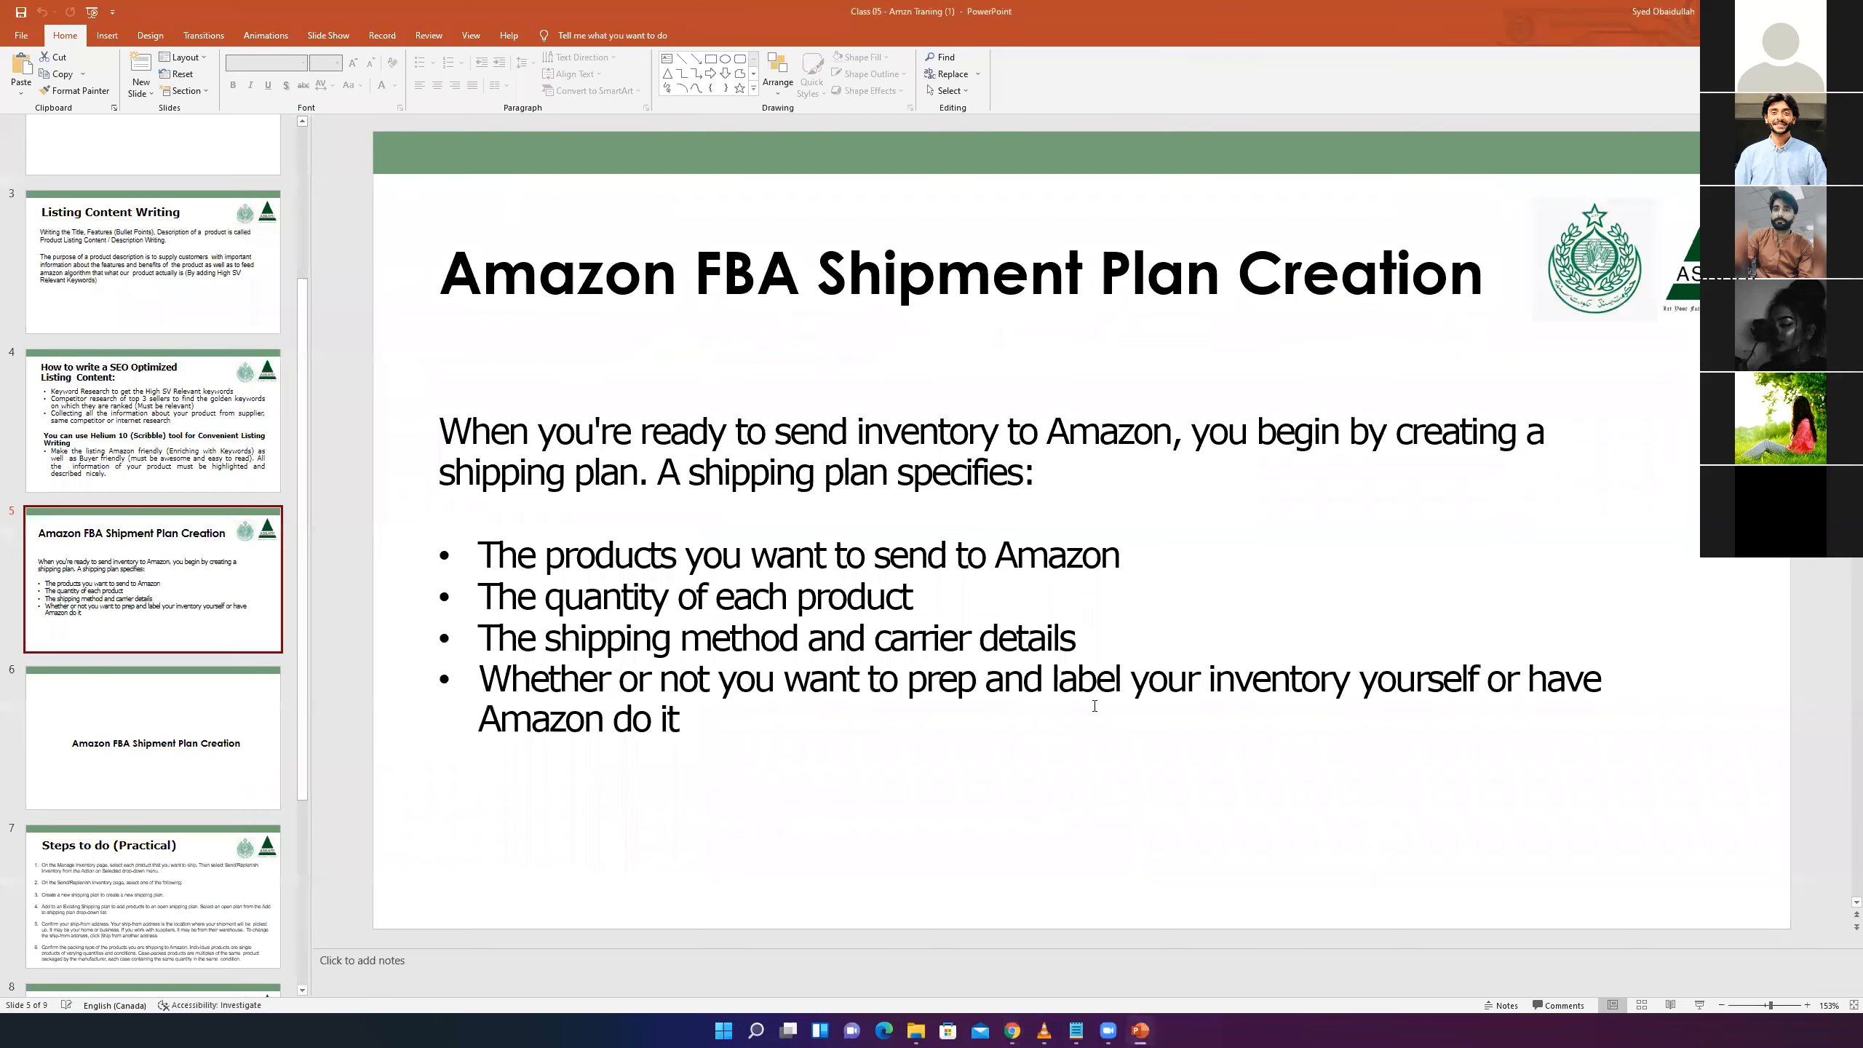
key(Down)
drag(867, 566, 1489, 571)
click(190, 871)
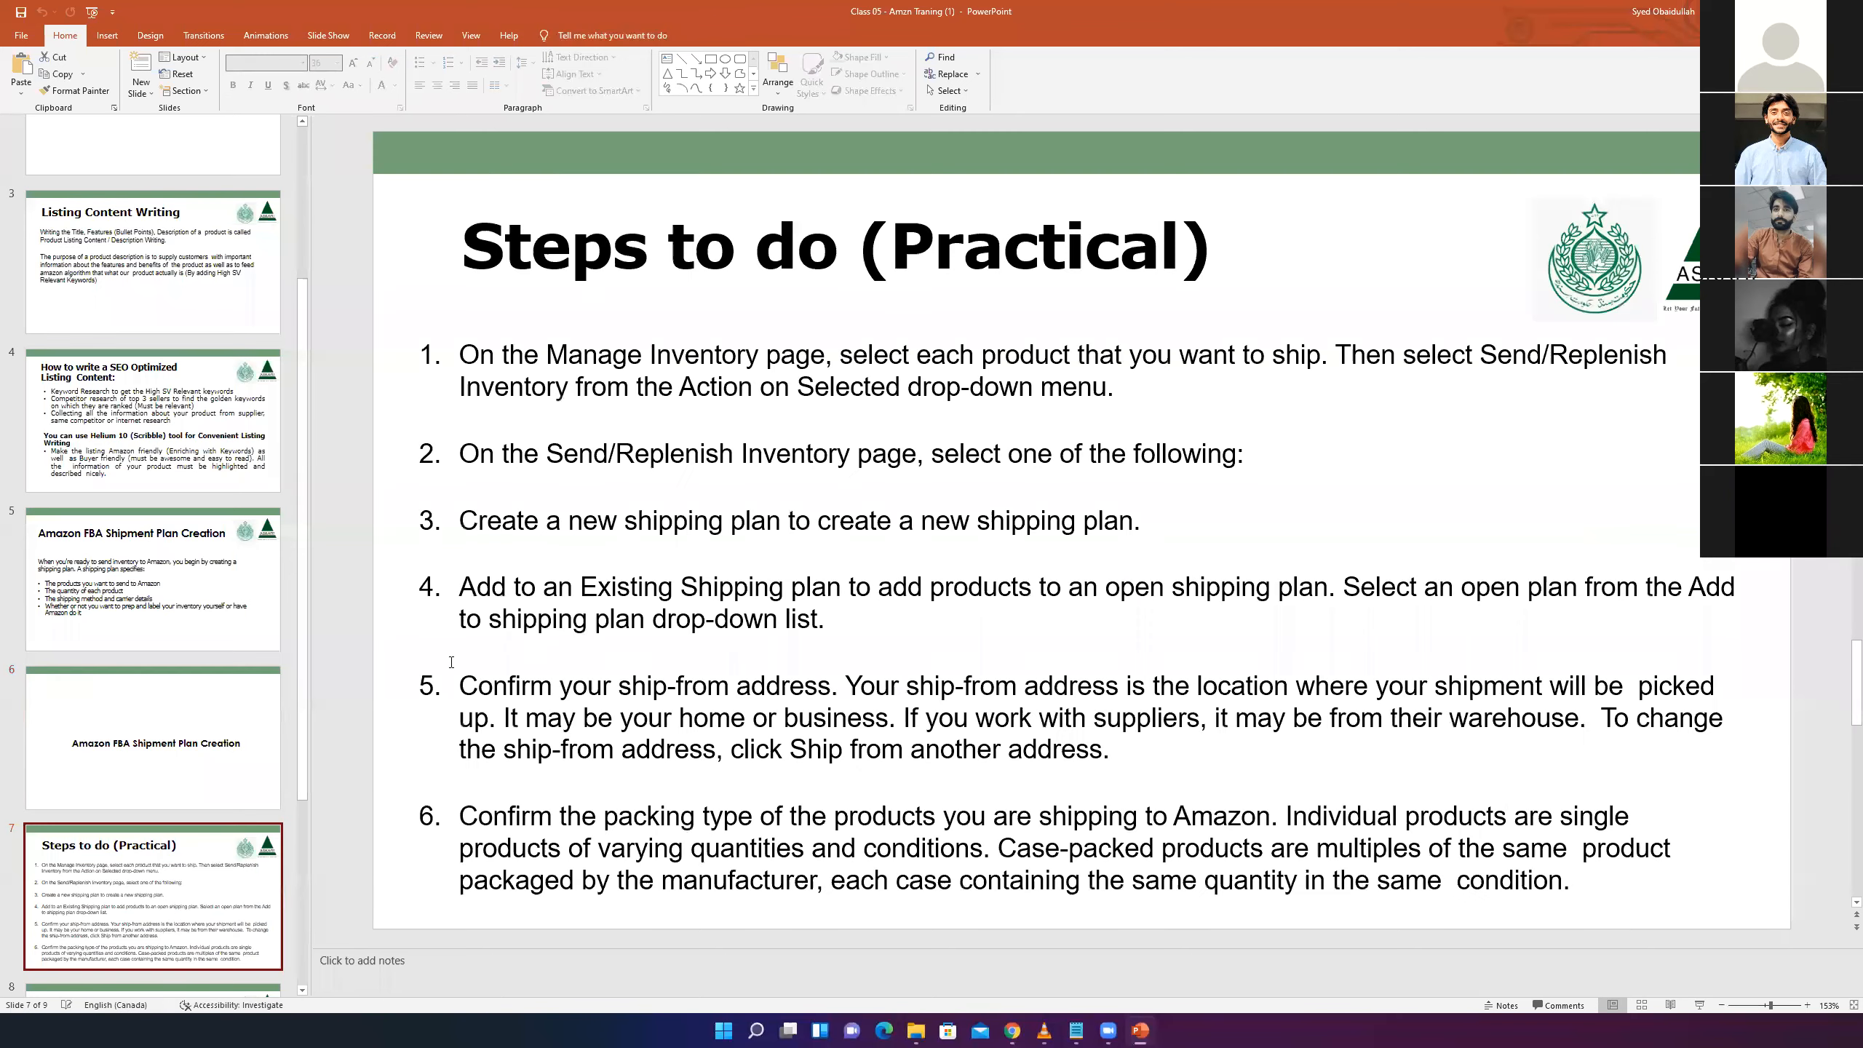
scroll(586, 664, down, 2)
click(149, 644)
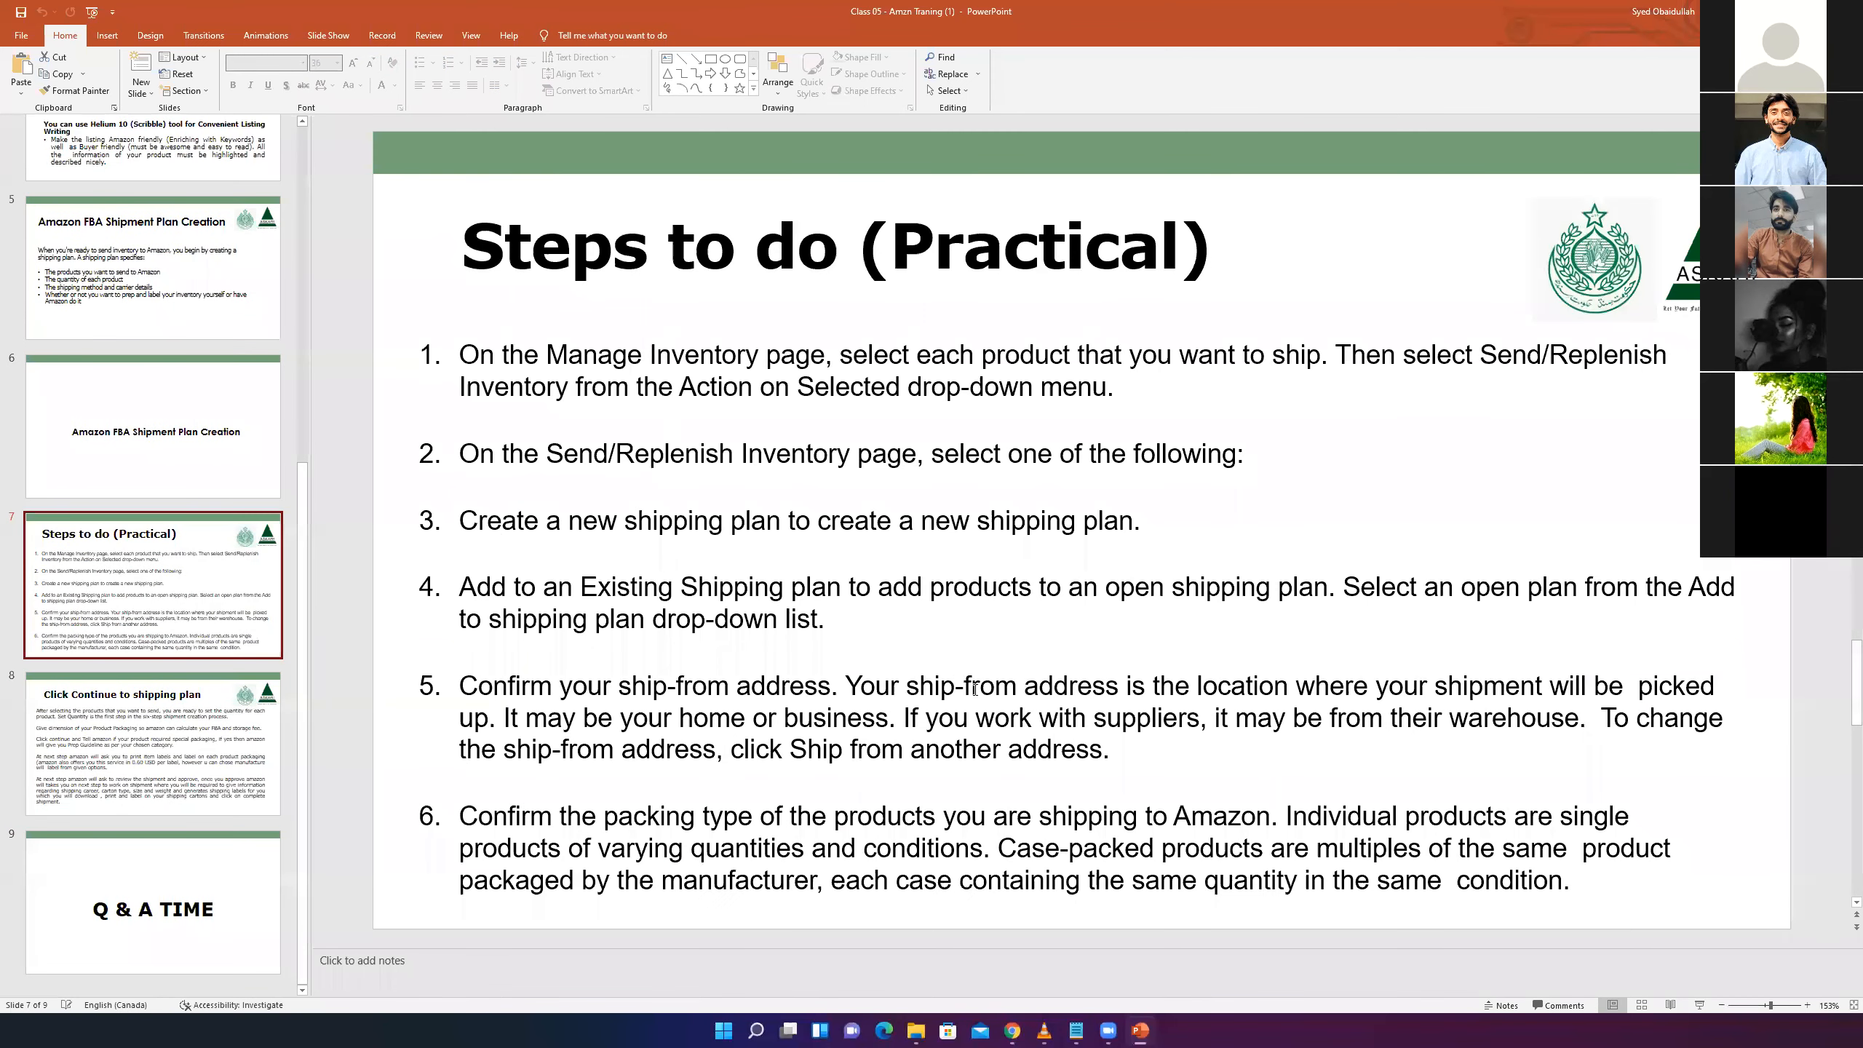
click(194, 734)
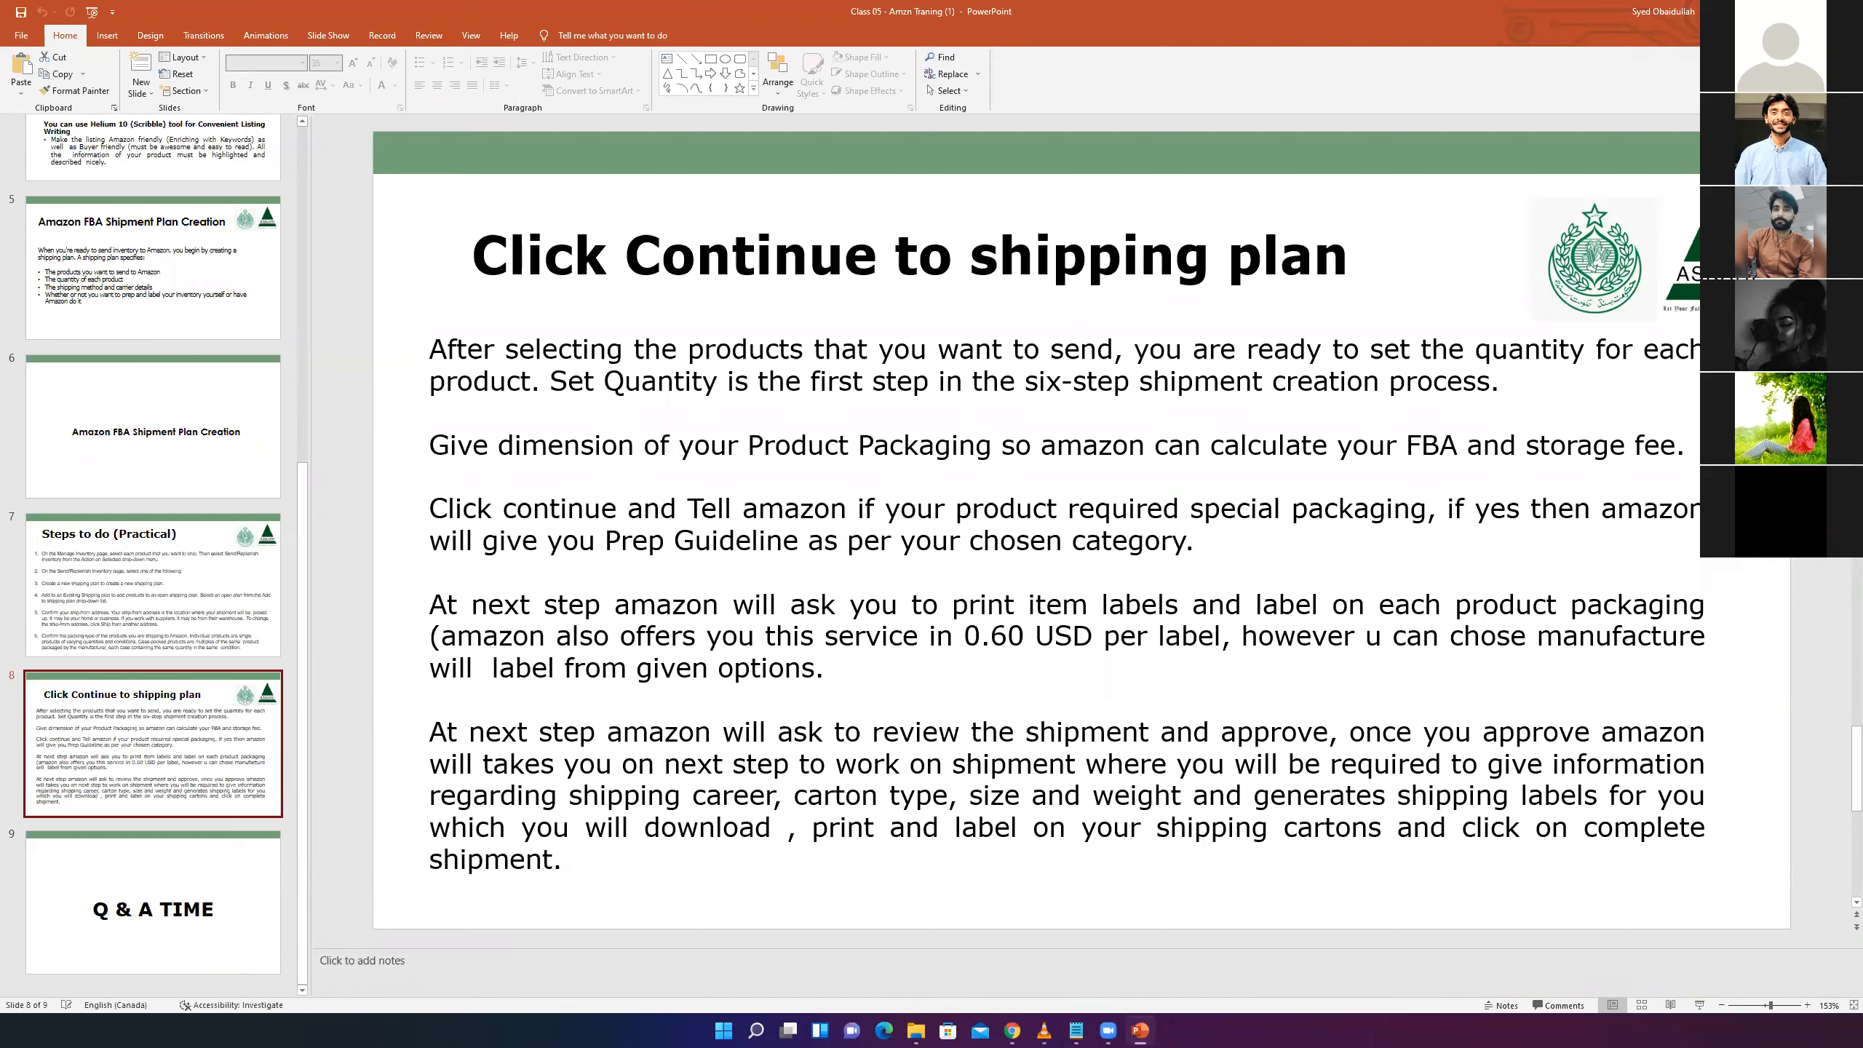
- Switch back to Seller Central in the browser, go to the home page and change the marketplace to United States
key(alt+Tab)
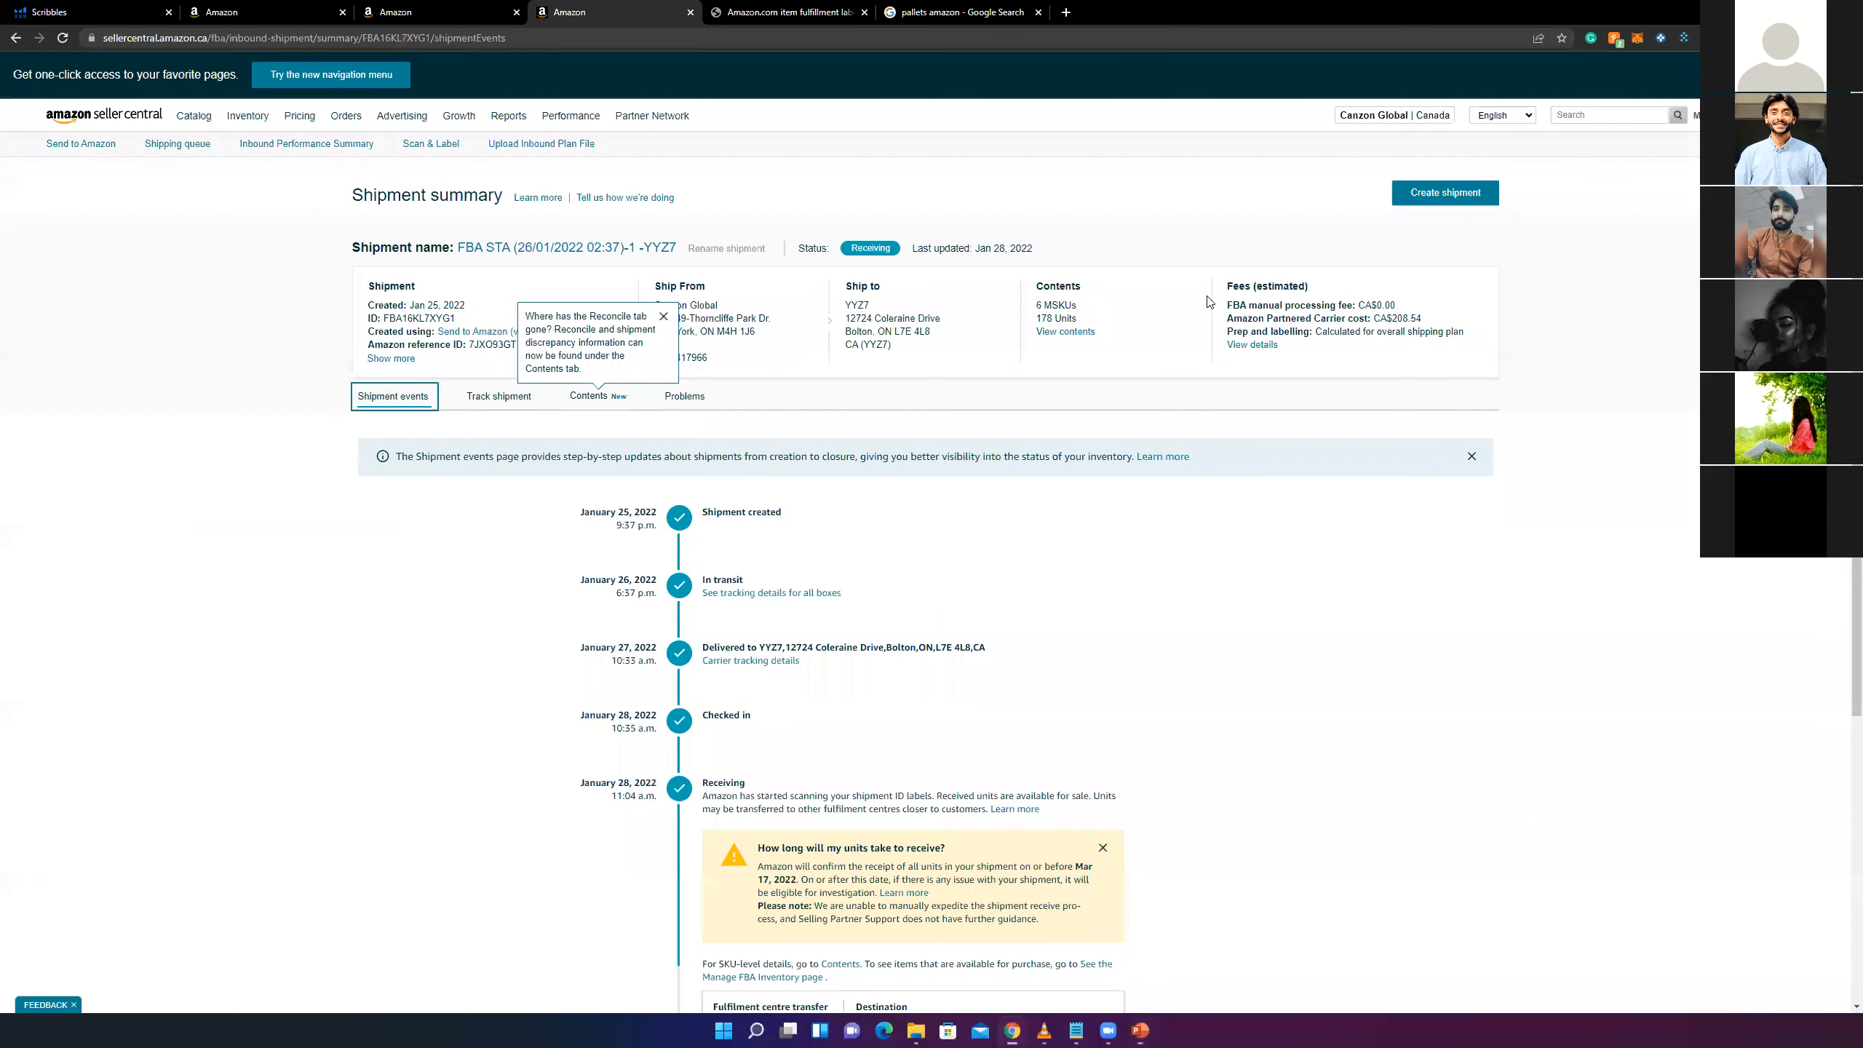
click(242, 333)
mouse_move(248, 120)
mouse_move(346, 119)
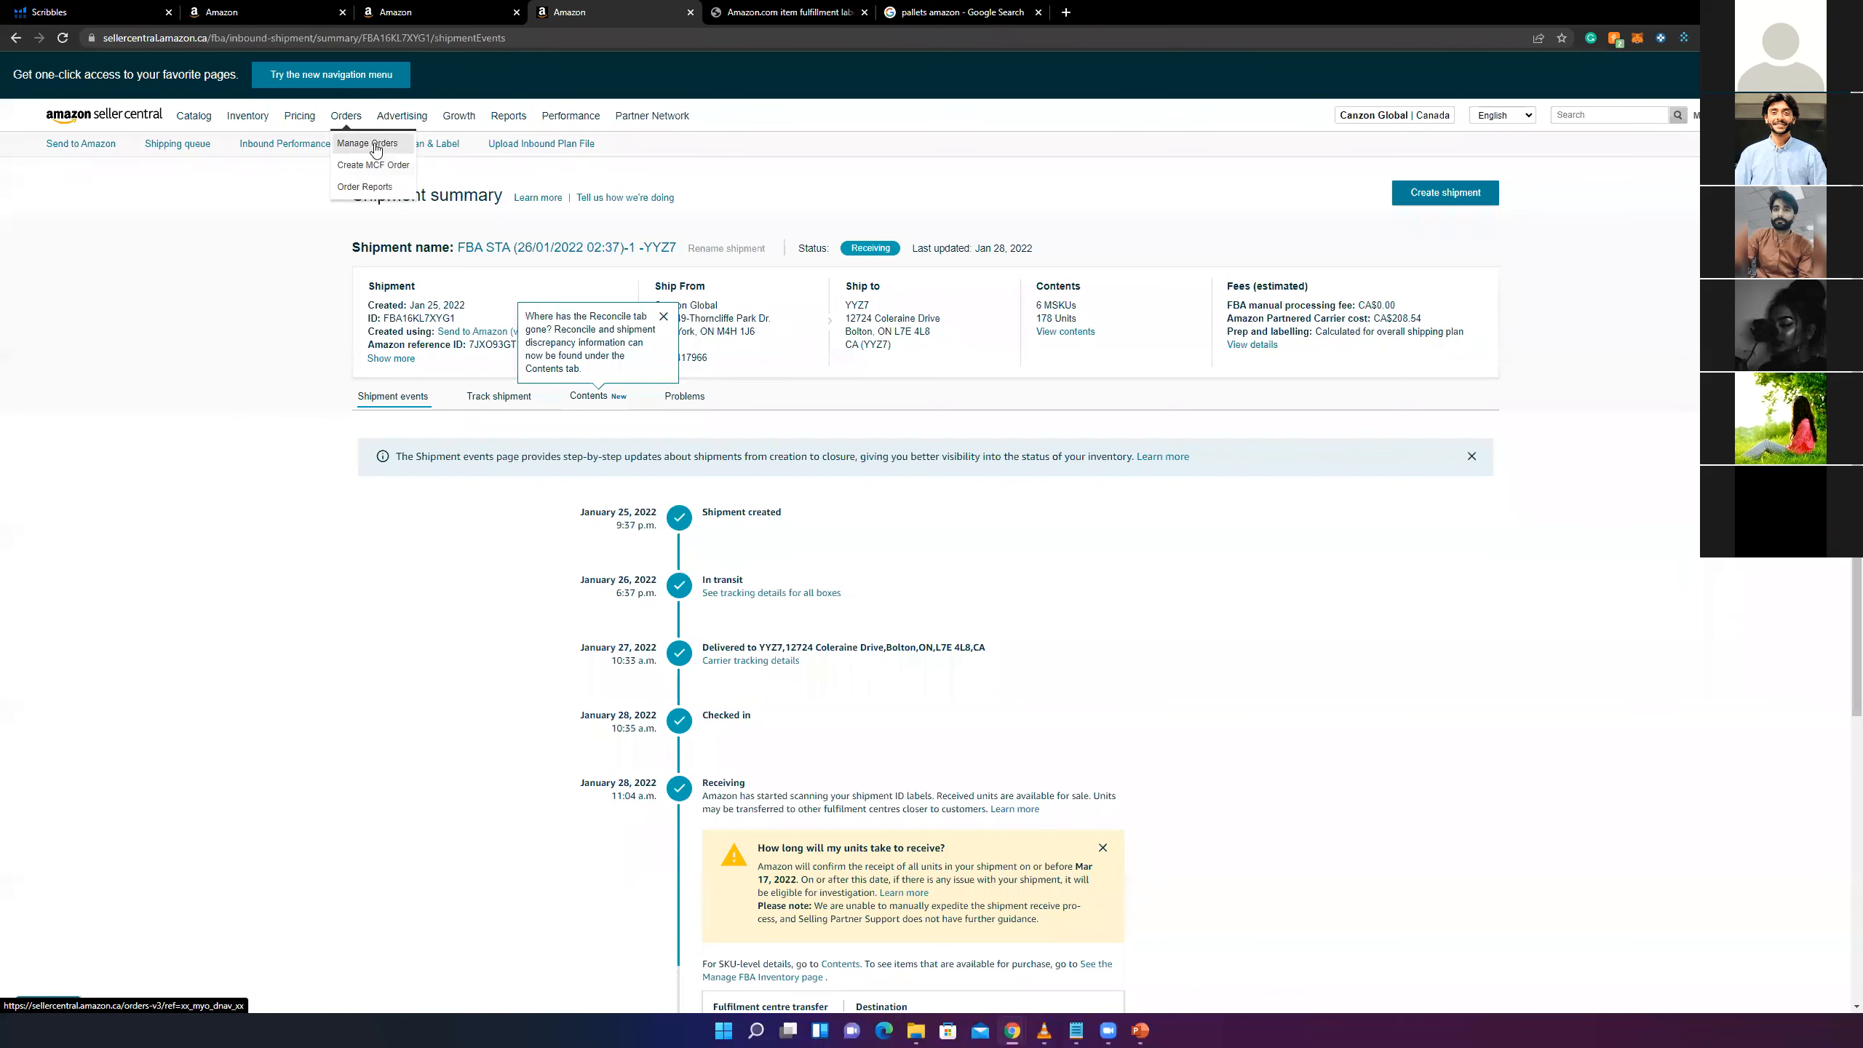
click(103, 115)
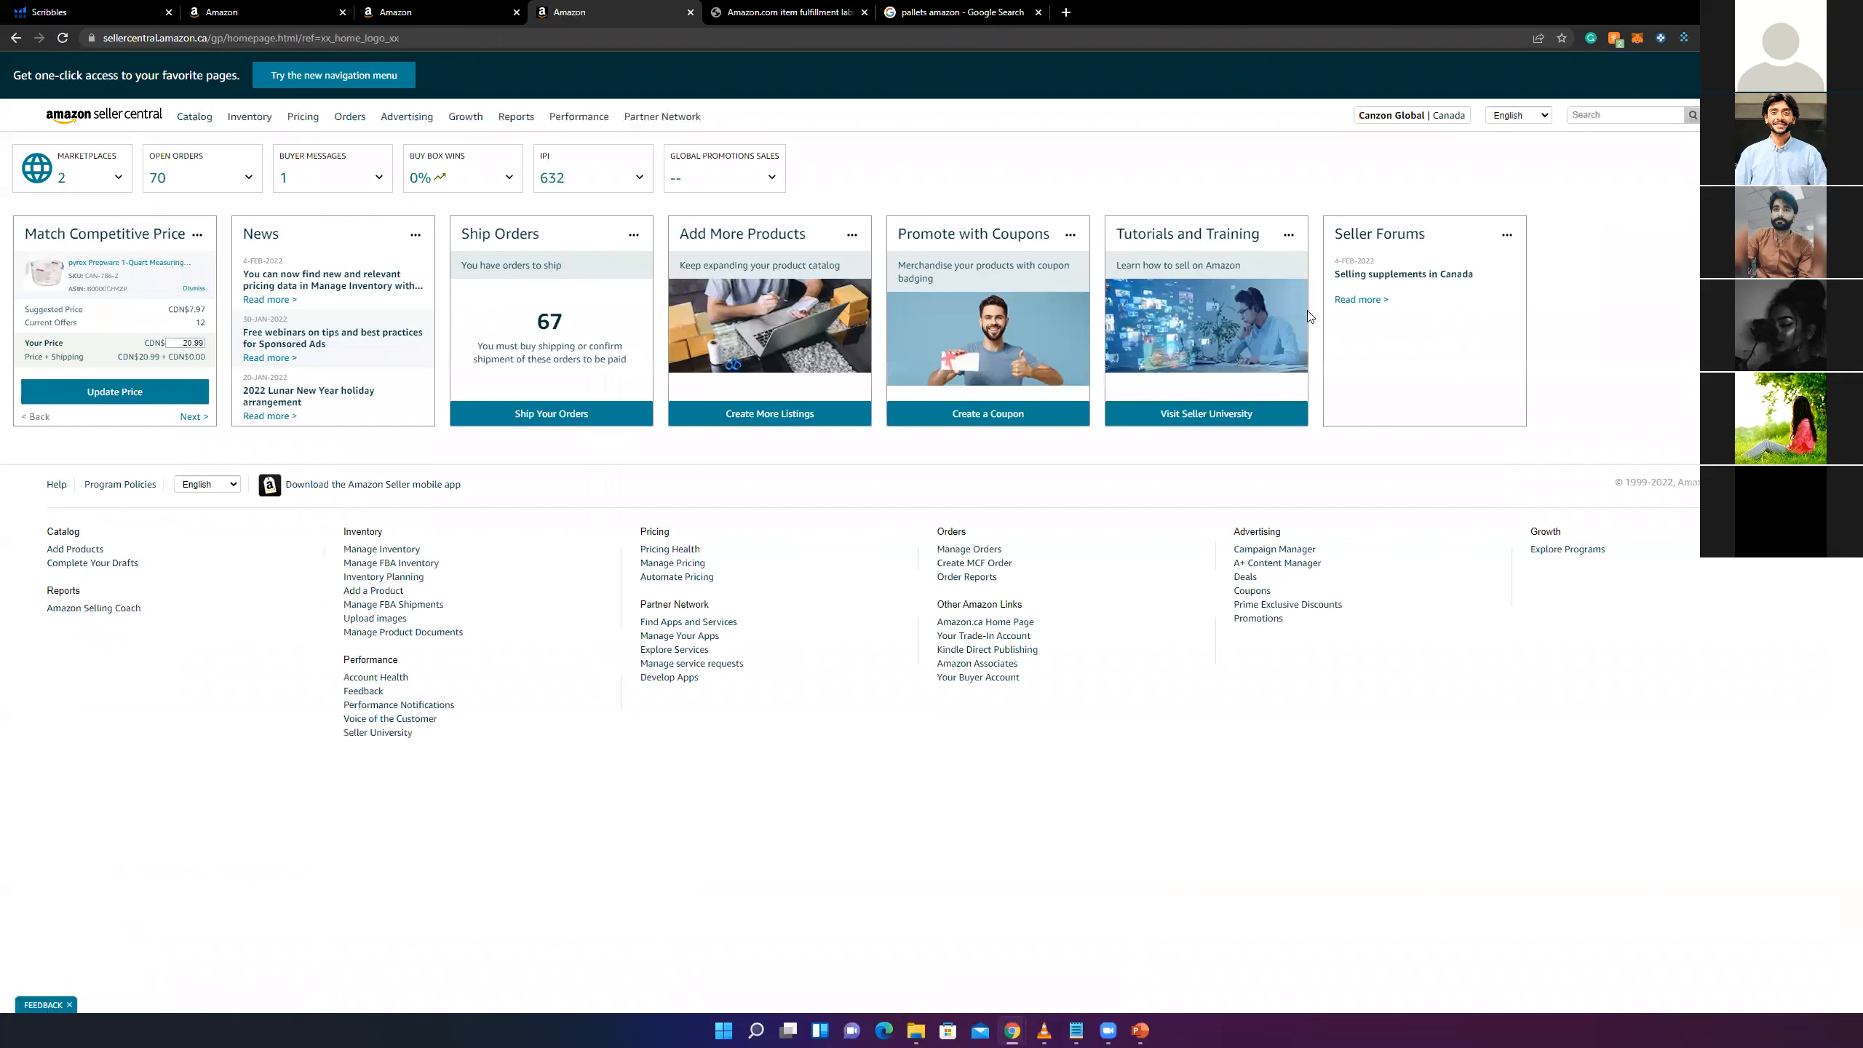
mouse_move(1426, 115)
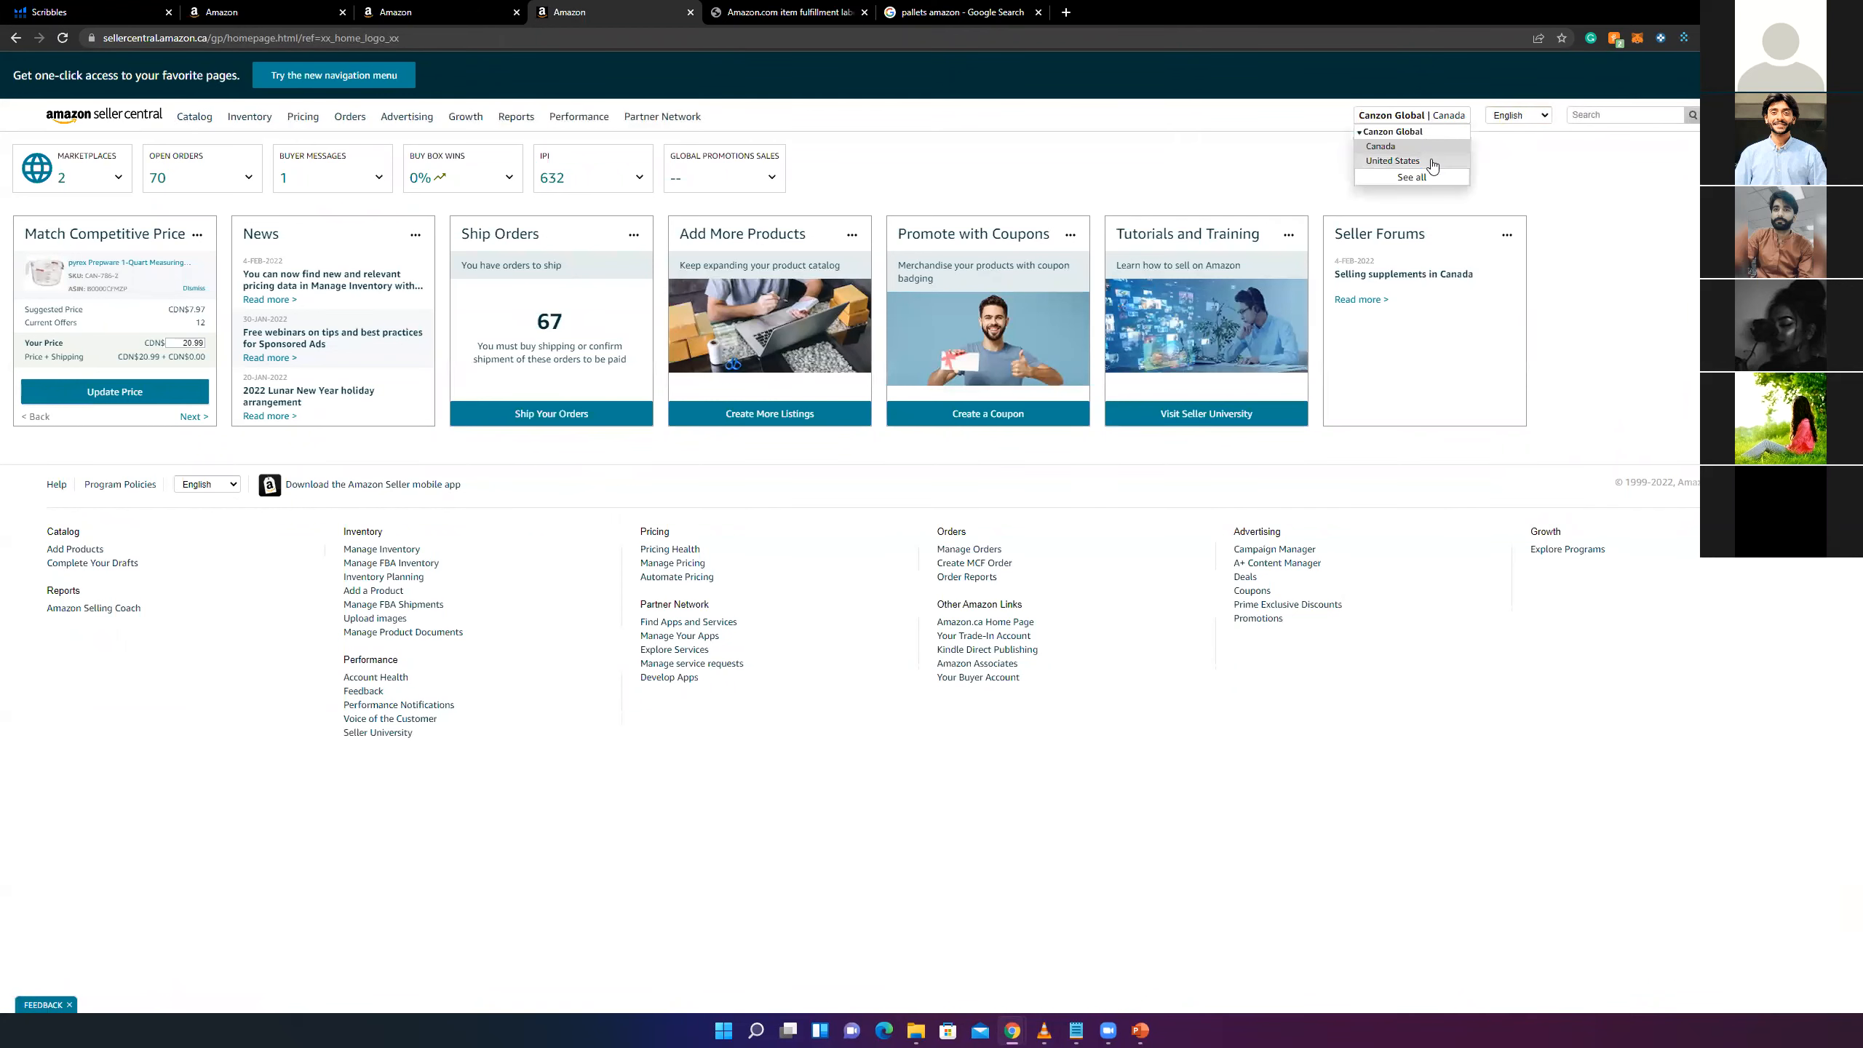
click(1393, 160)
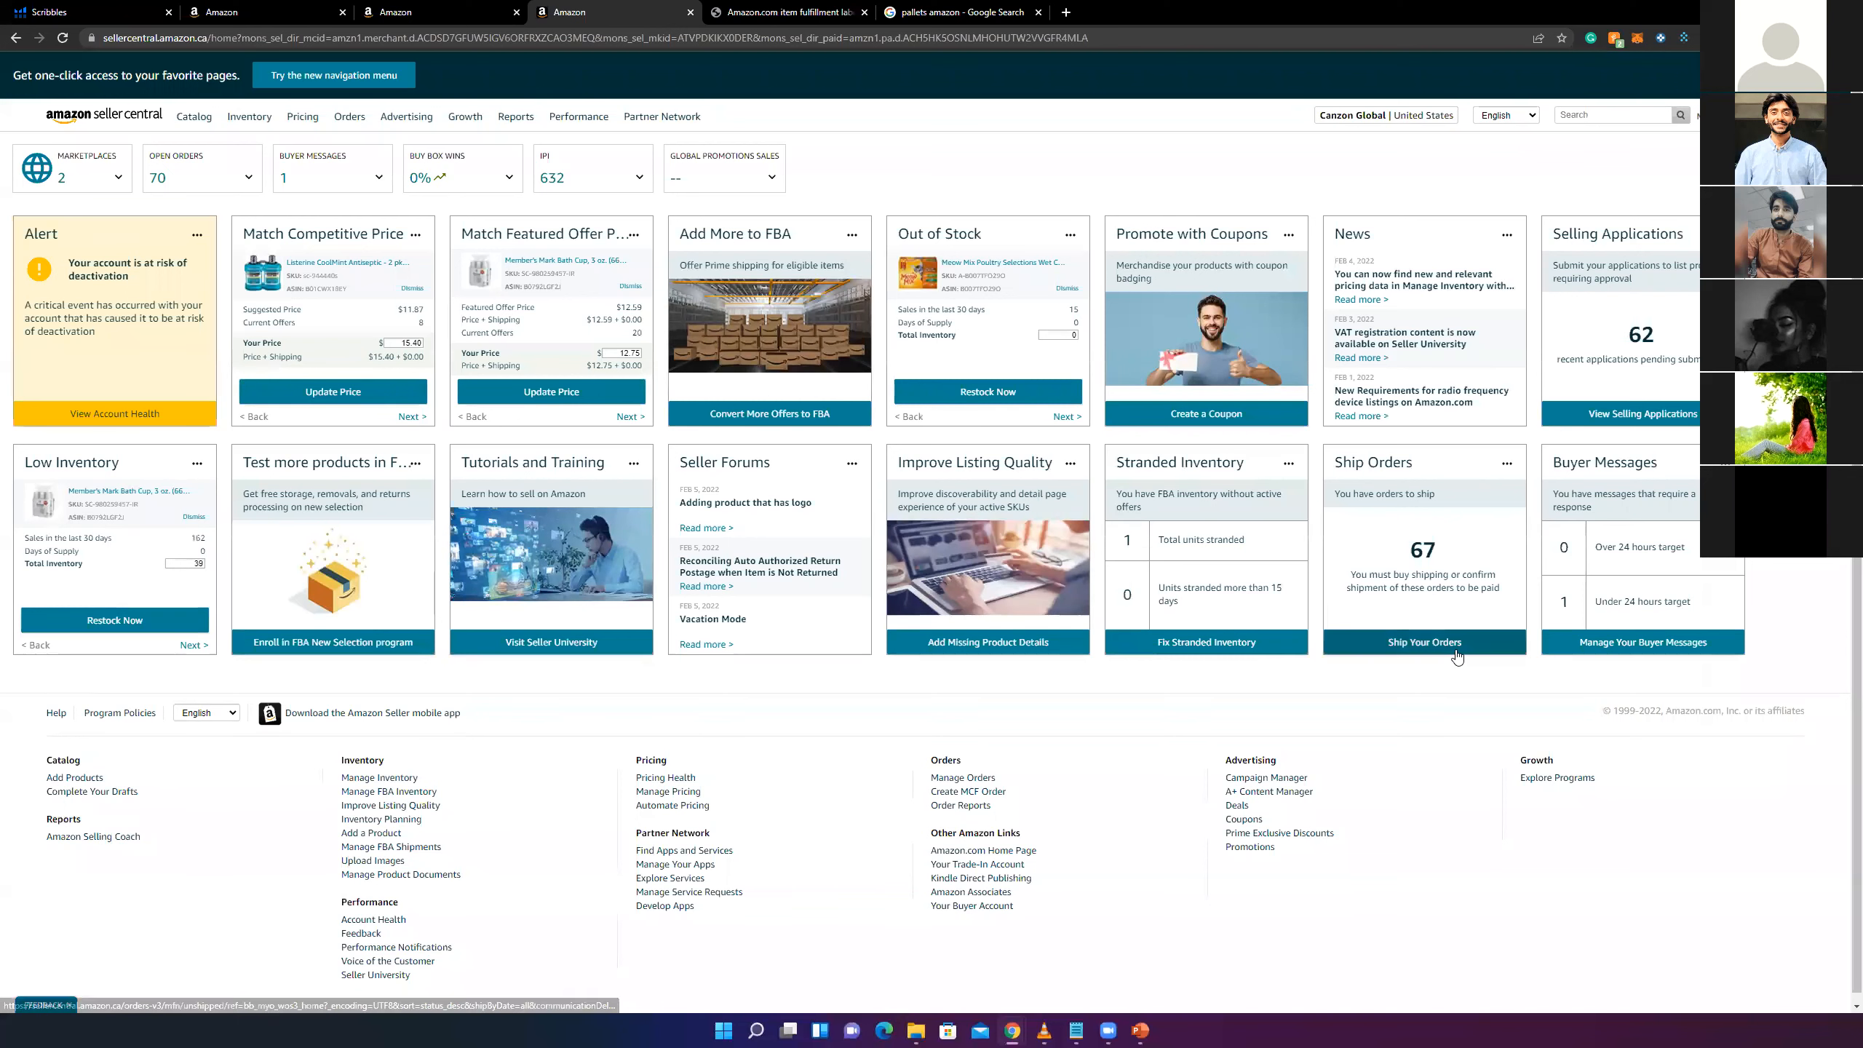
- Open the unshipped seller-fulfilled orders from Ship Orders, briefly opening and closing the first order's product page
drag(1409, 549, 1439, 550)
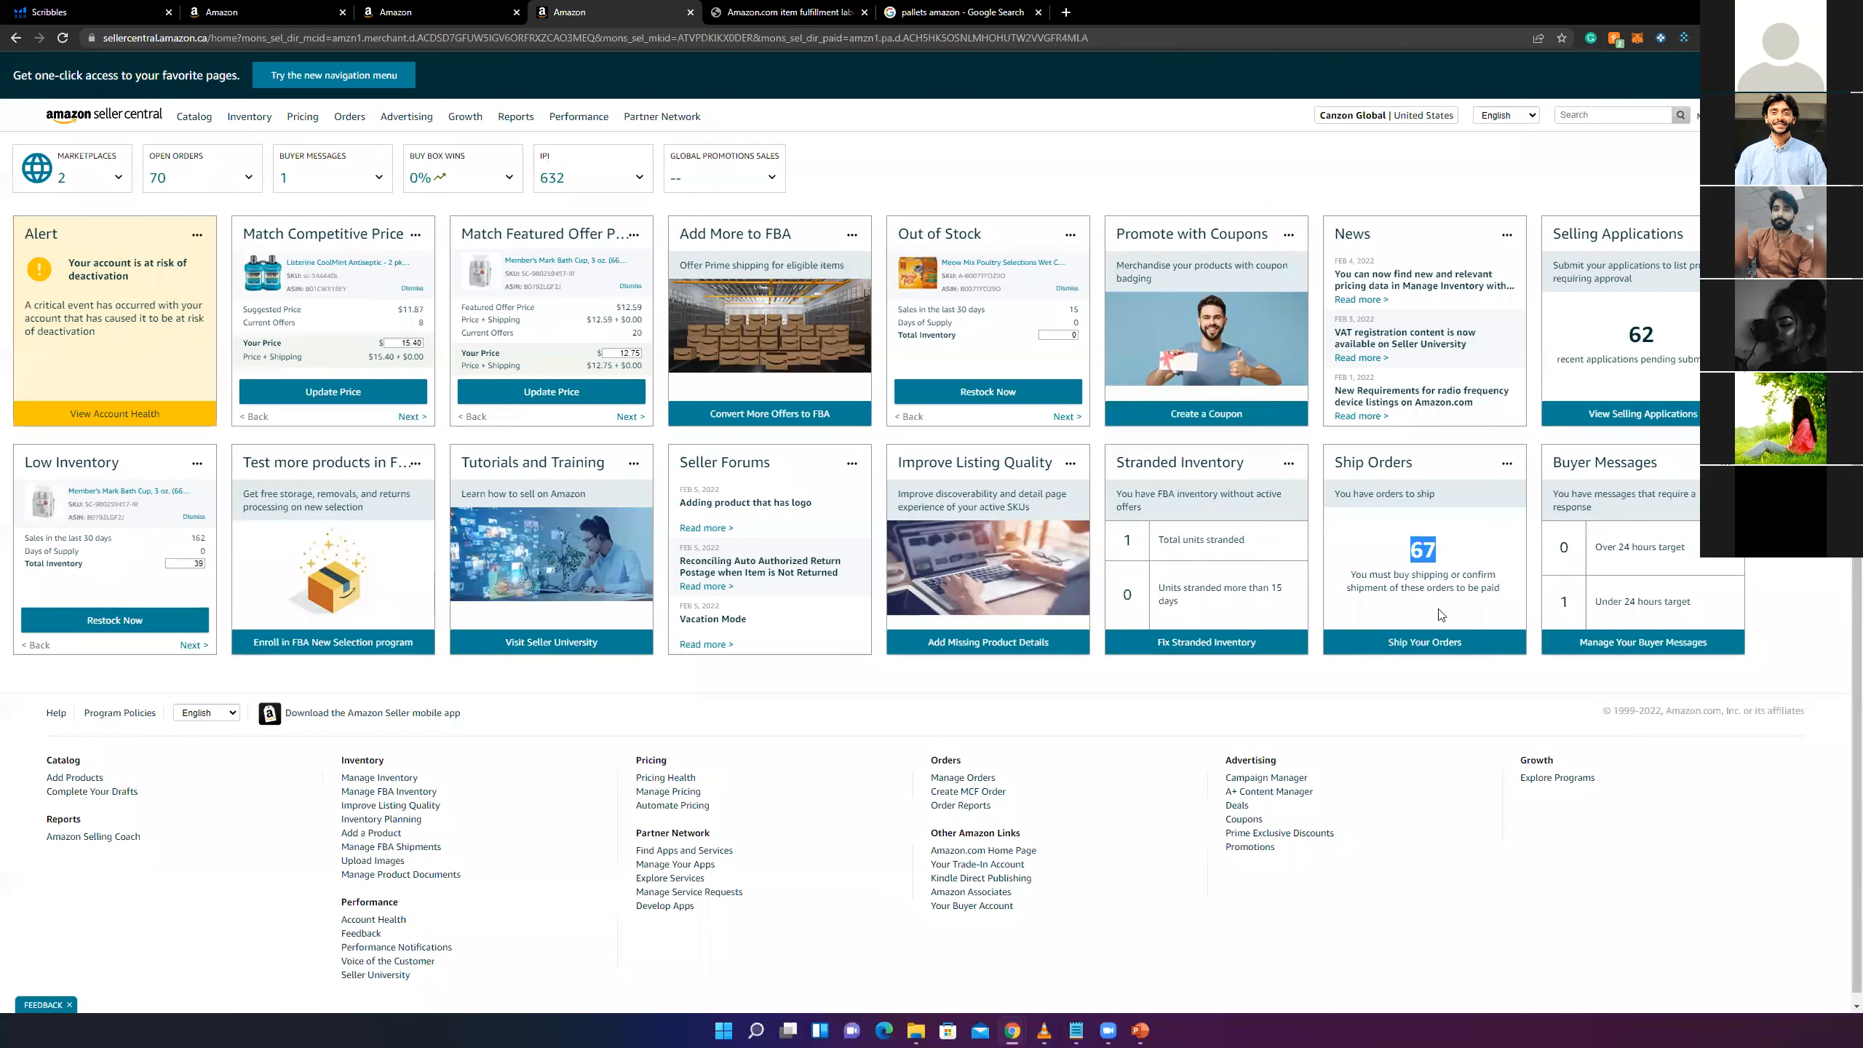
click(1424, 642)
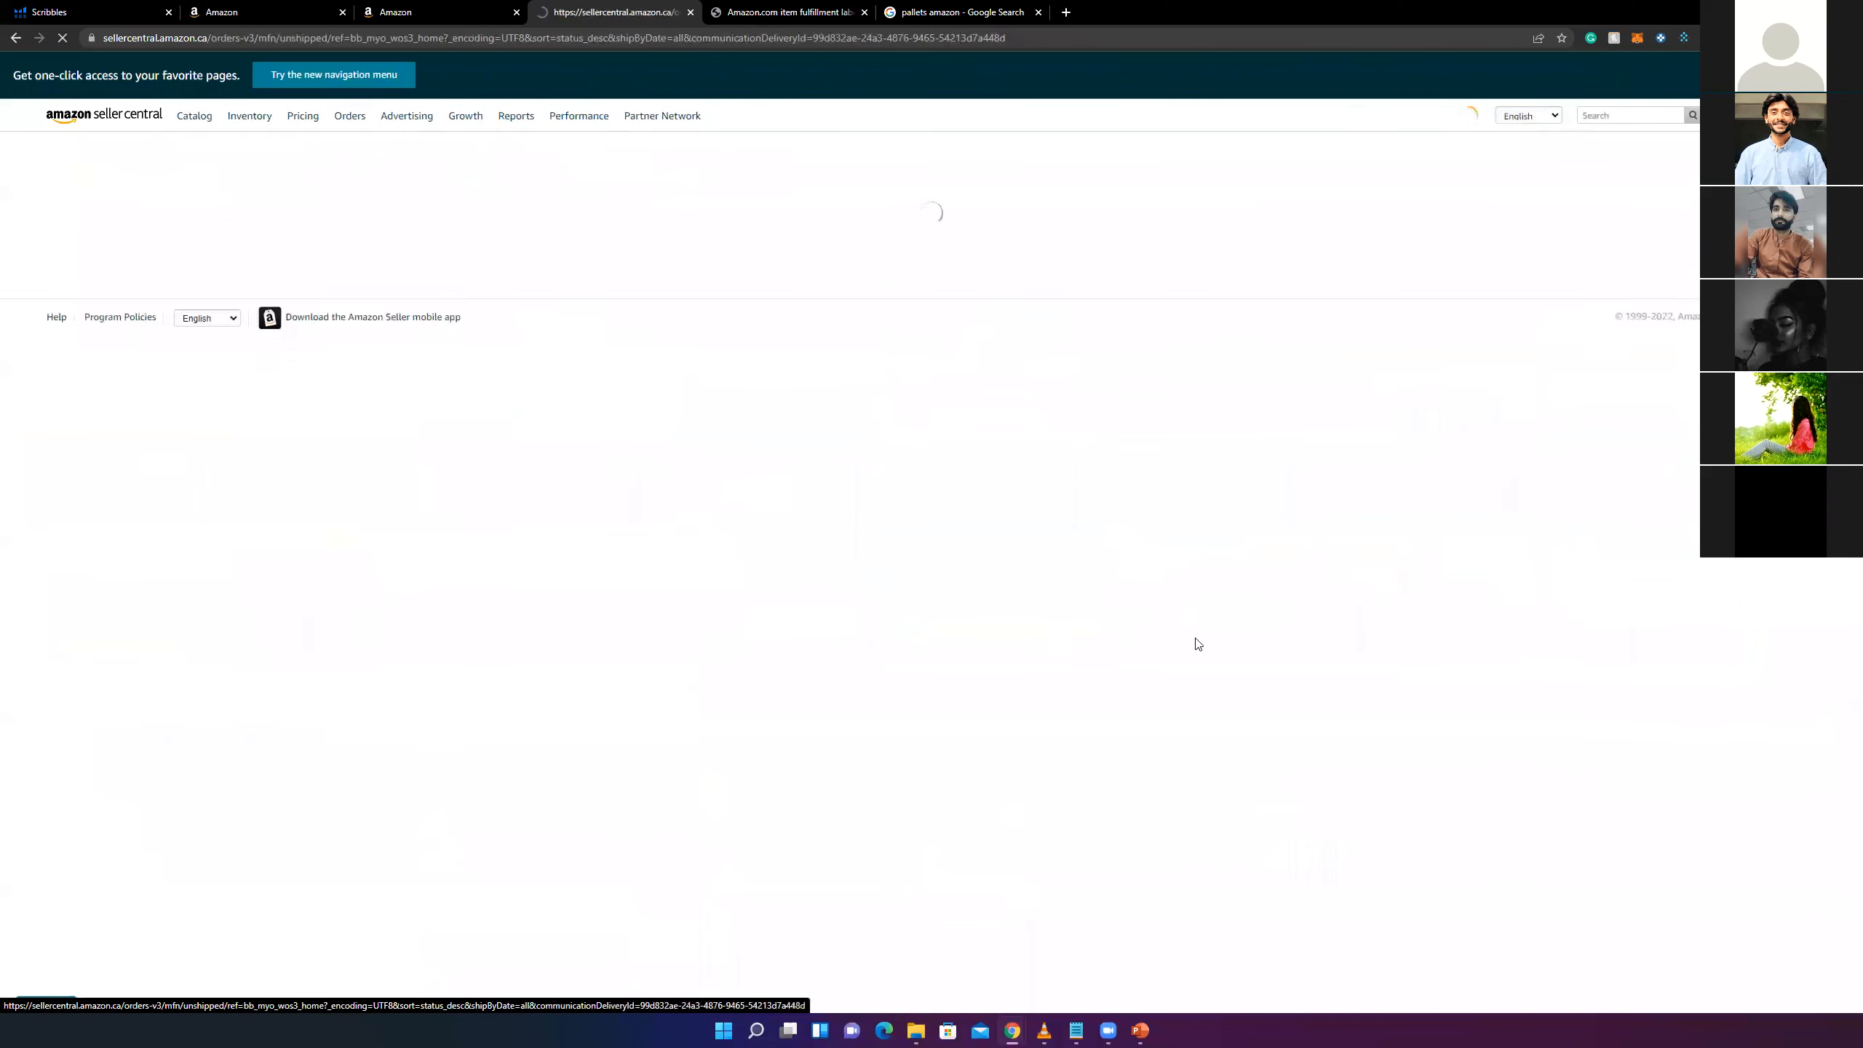
scroll(602, 433, down, 2)
scroll(617, 437, up, 2)
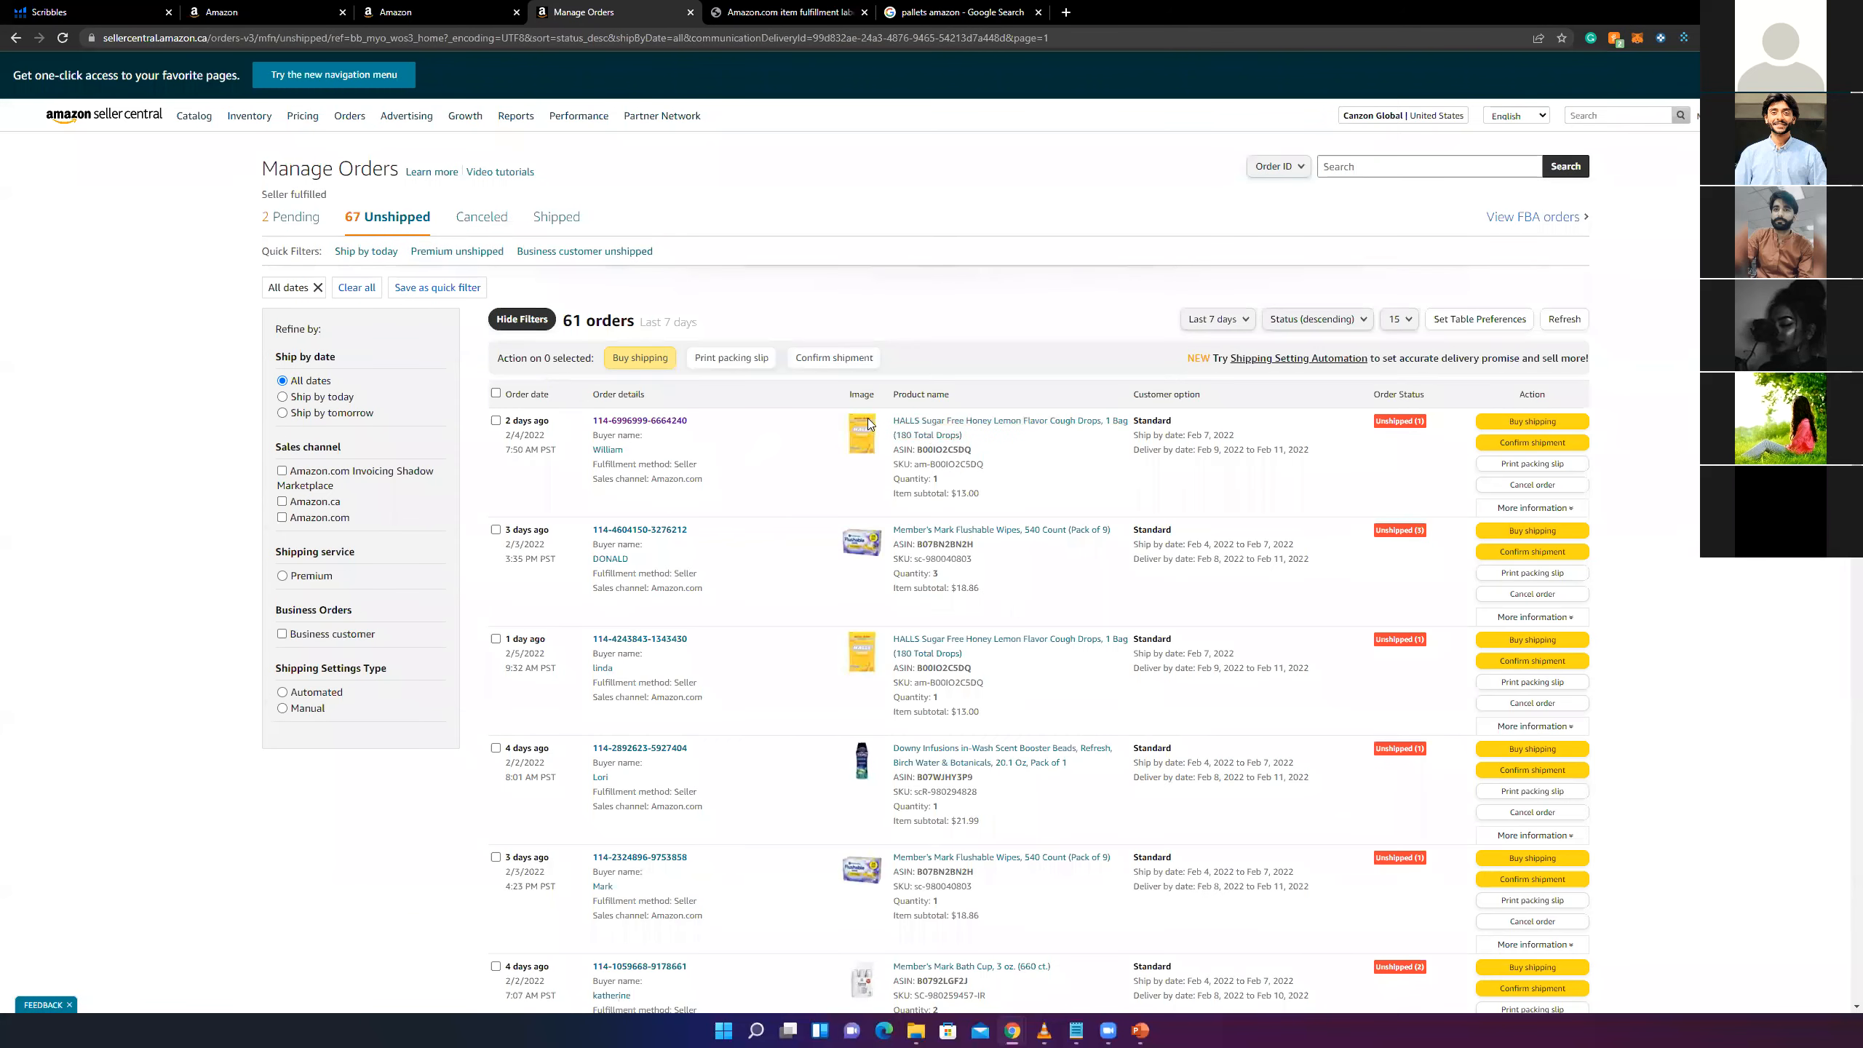
click(983, 426)
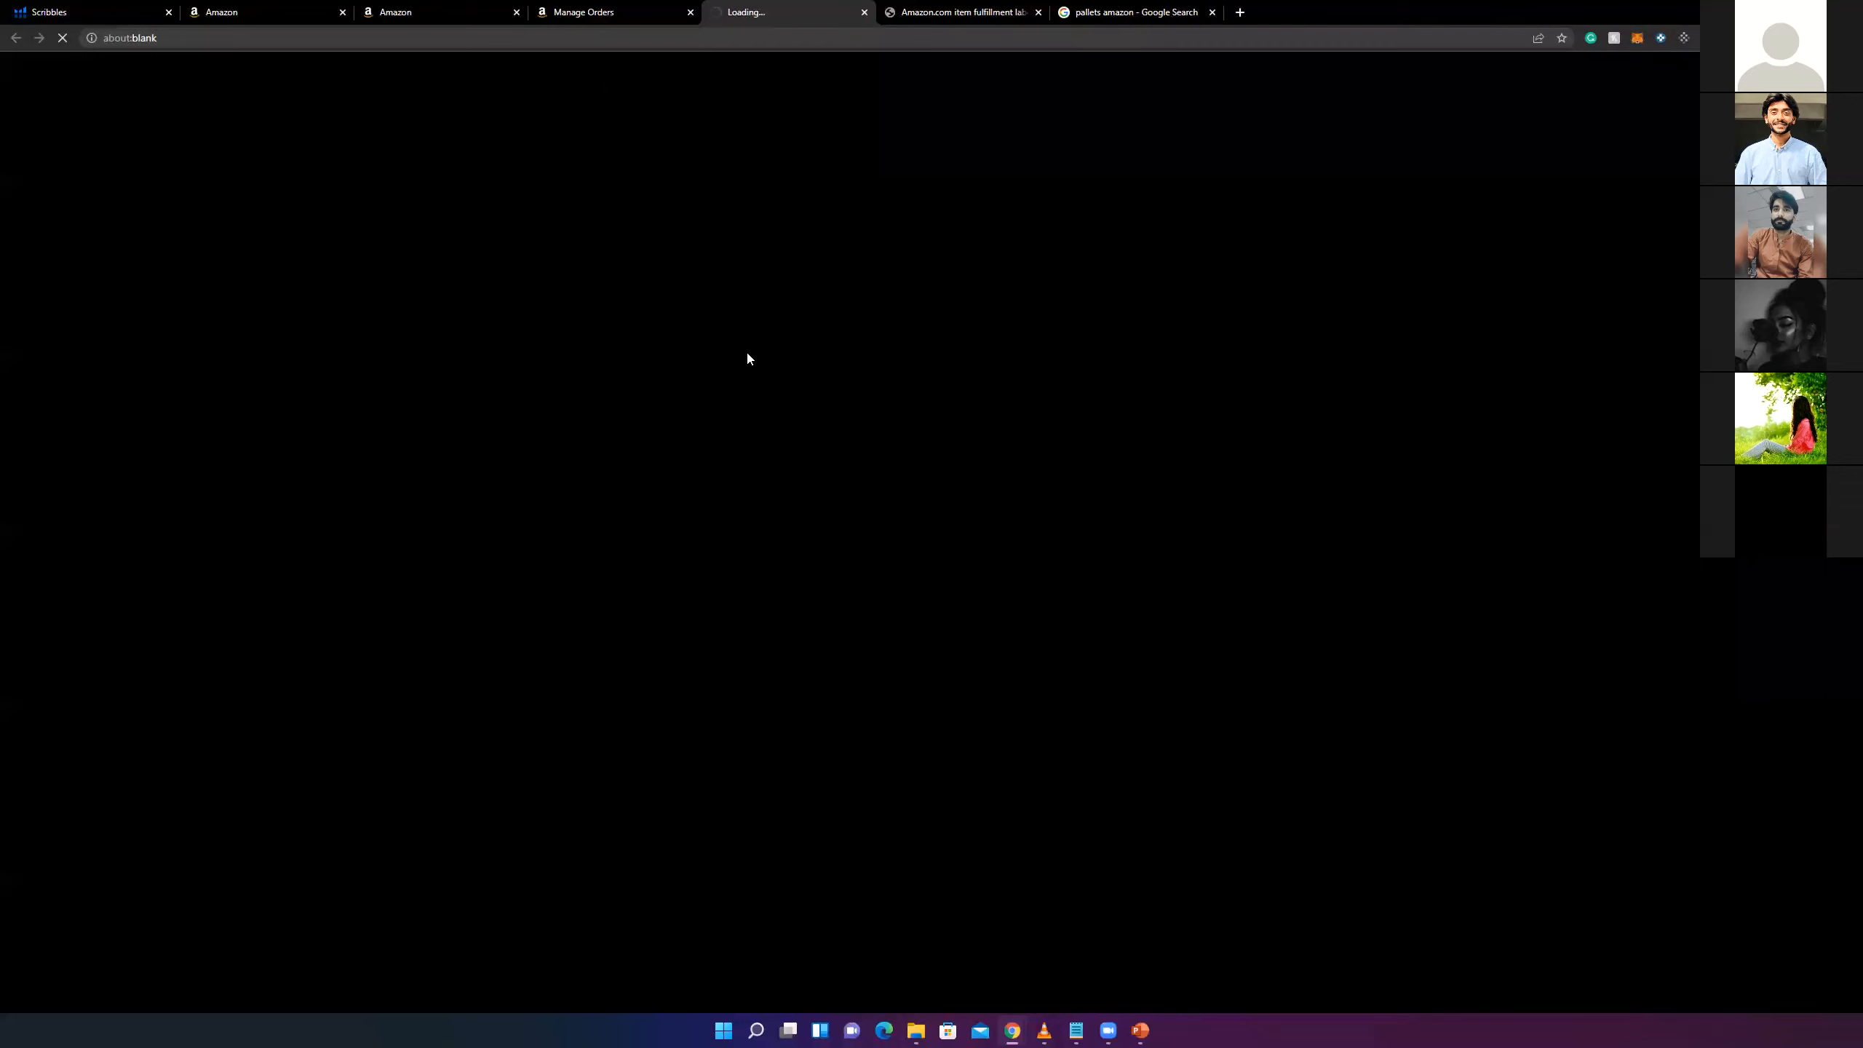
middle_click(754, 12)
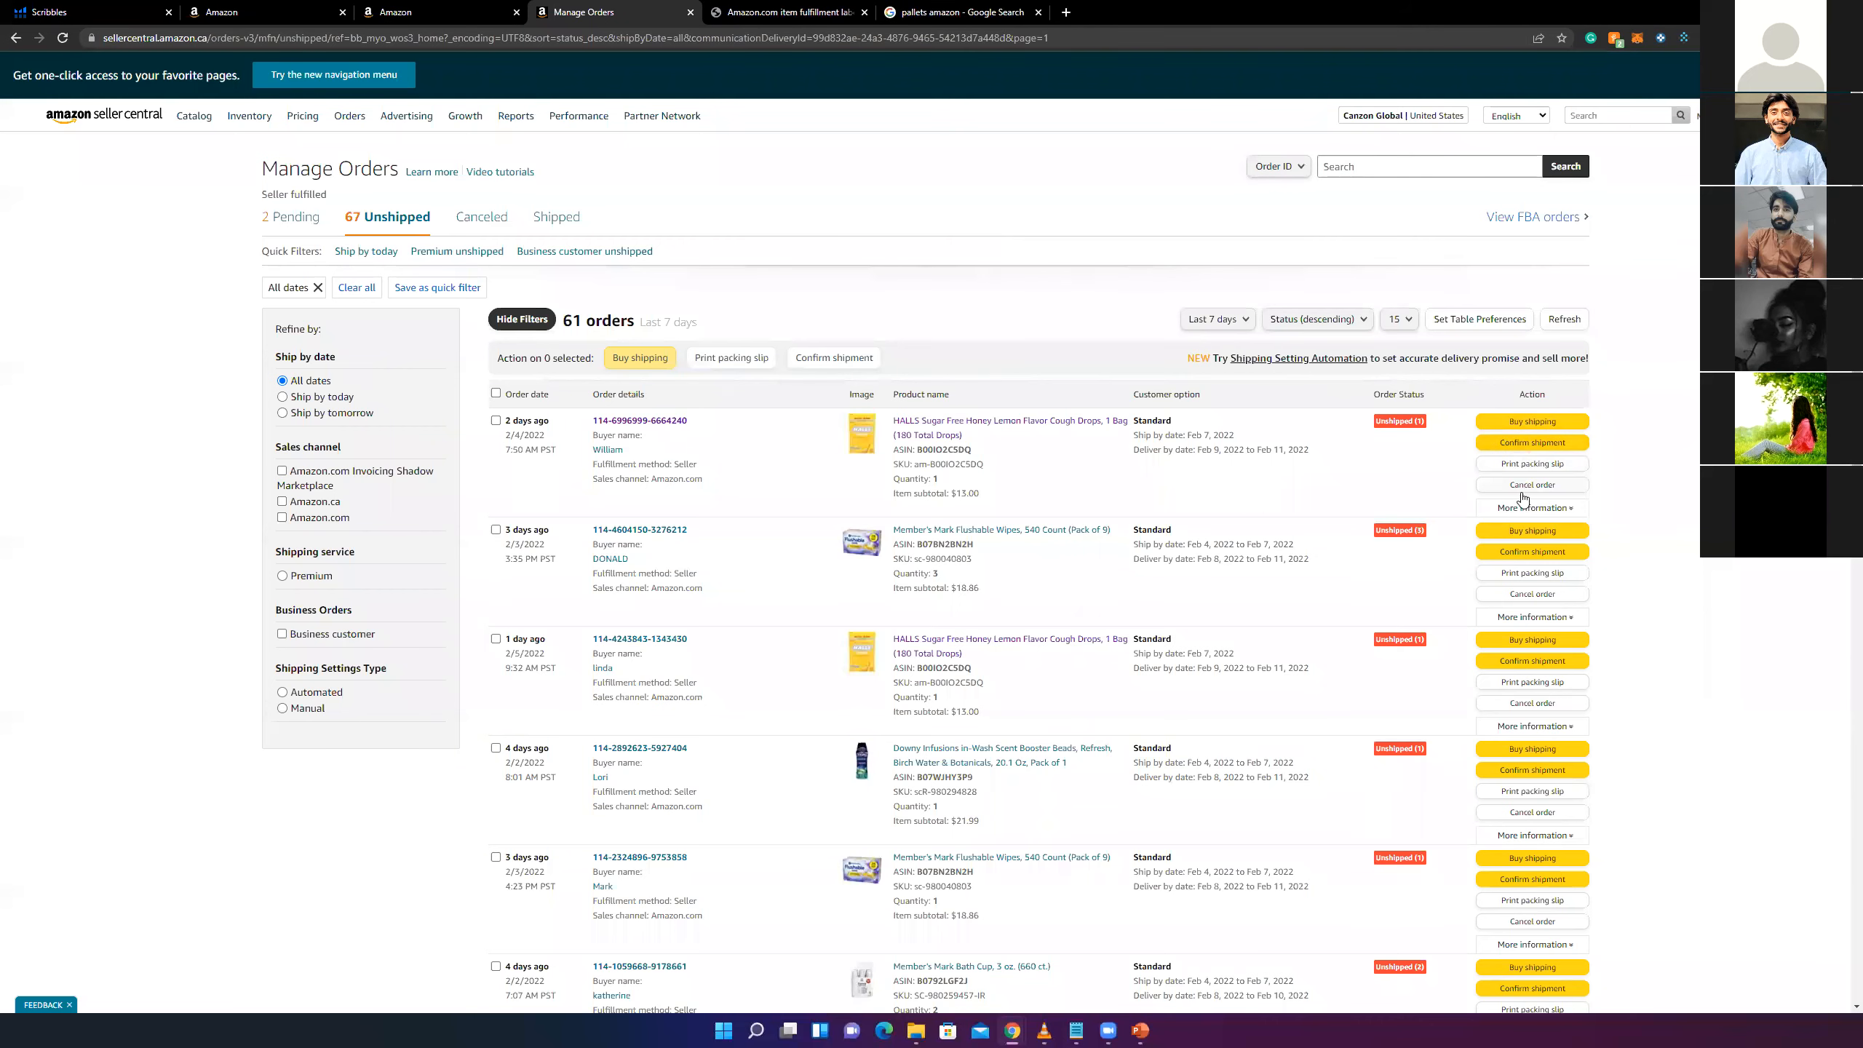
- Begin confirming shipment of the first HALLS cough drops order, with carrier Canada Post and shipping service Standard
click(1554, 445)
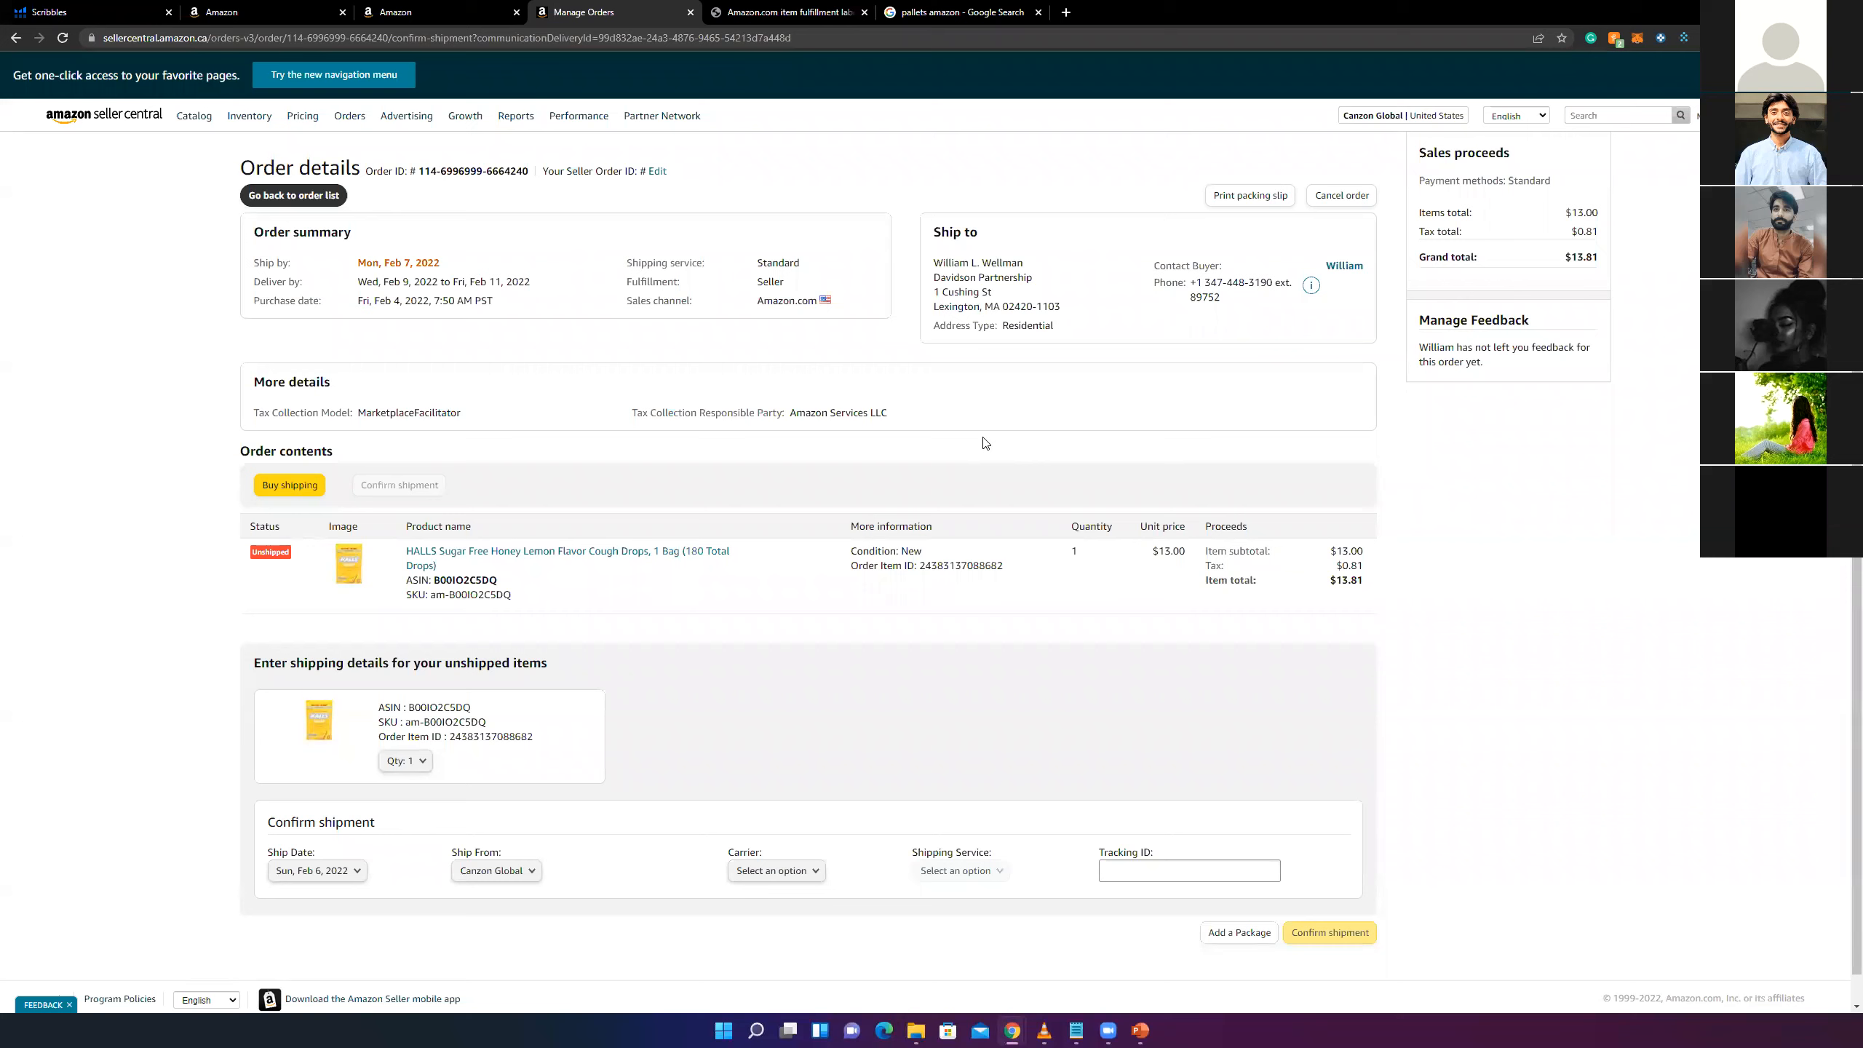
scroll(948, 559, down, 1)
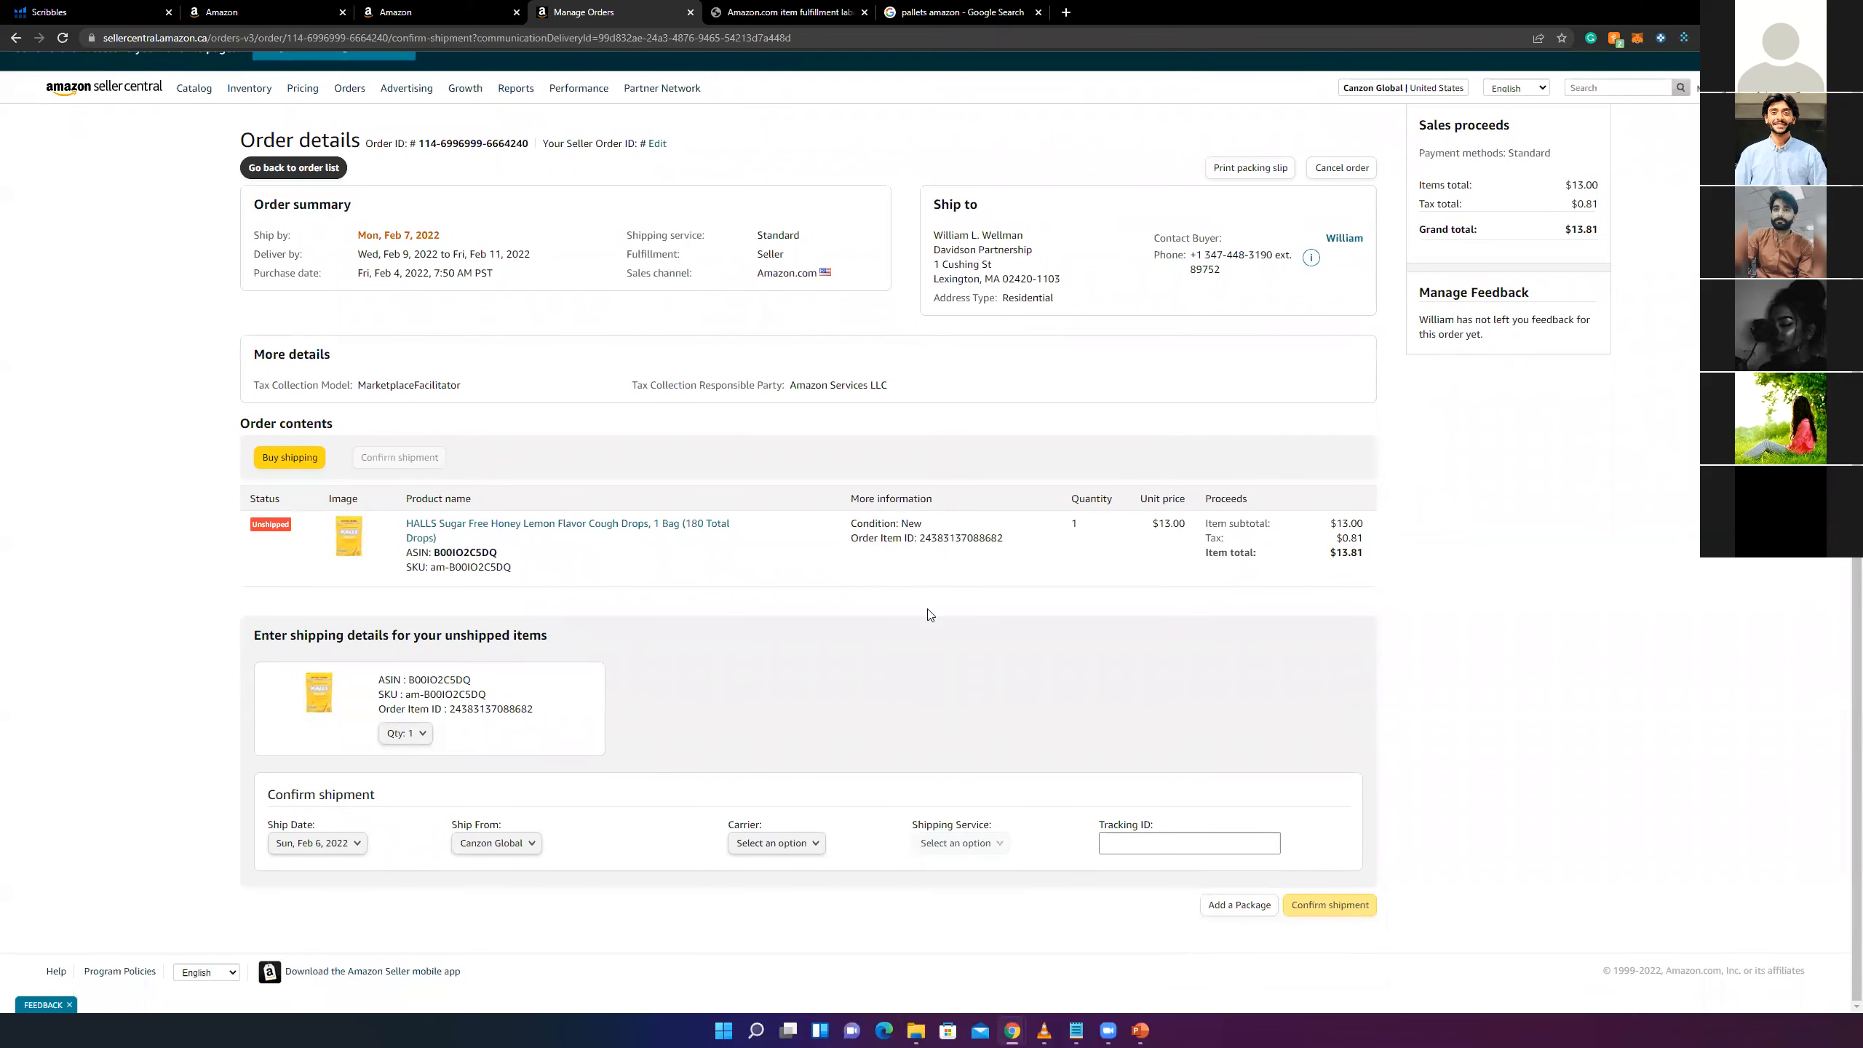
click(789, 844)
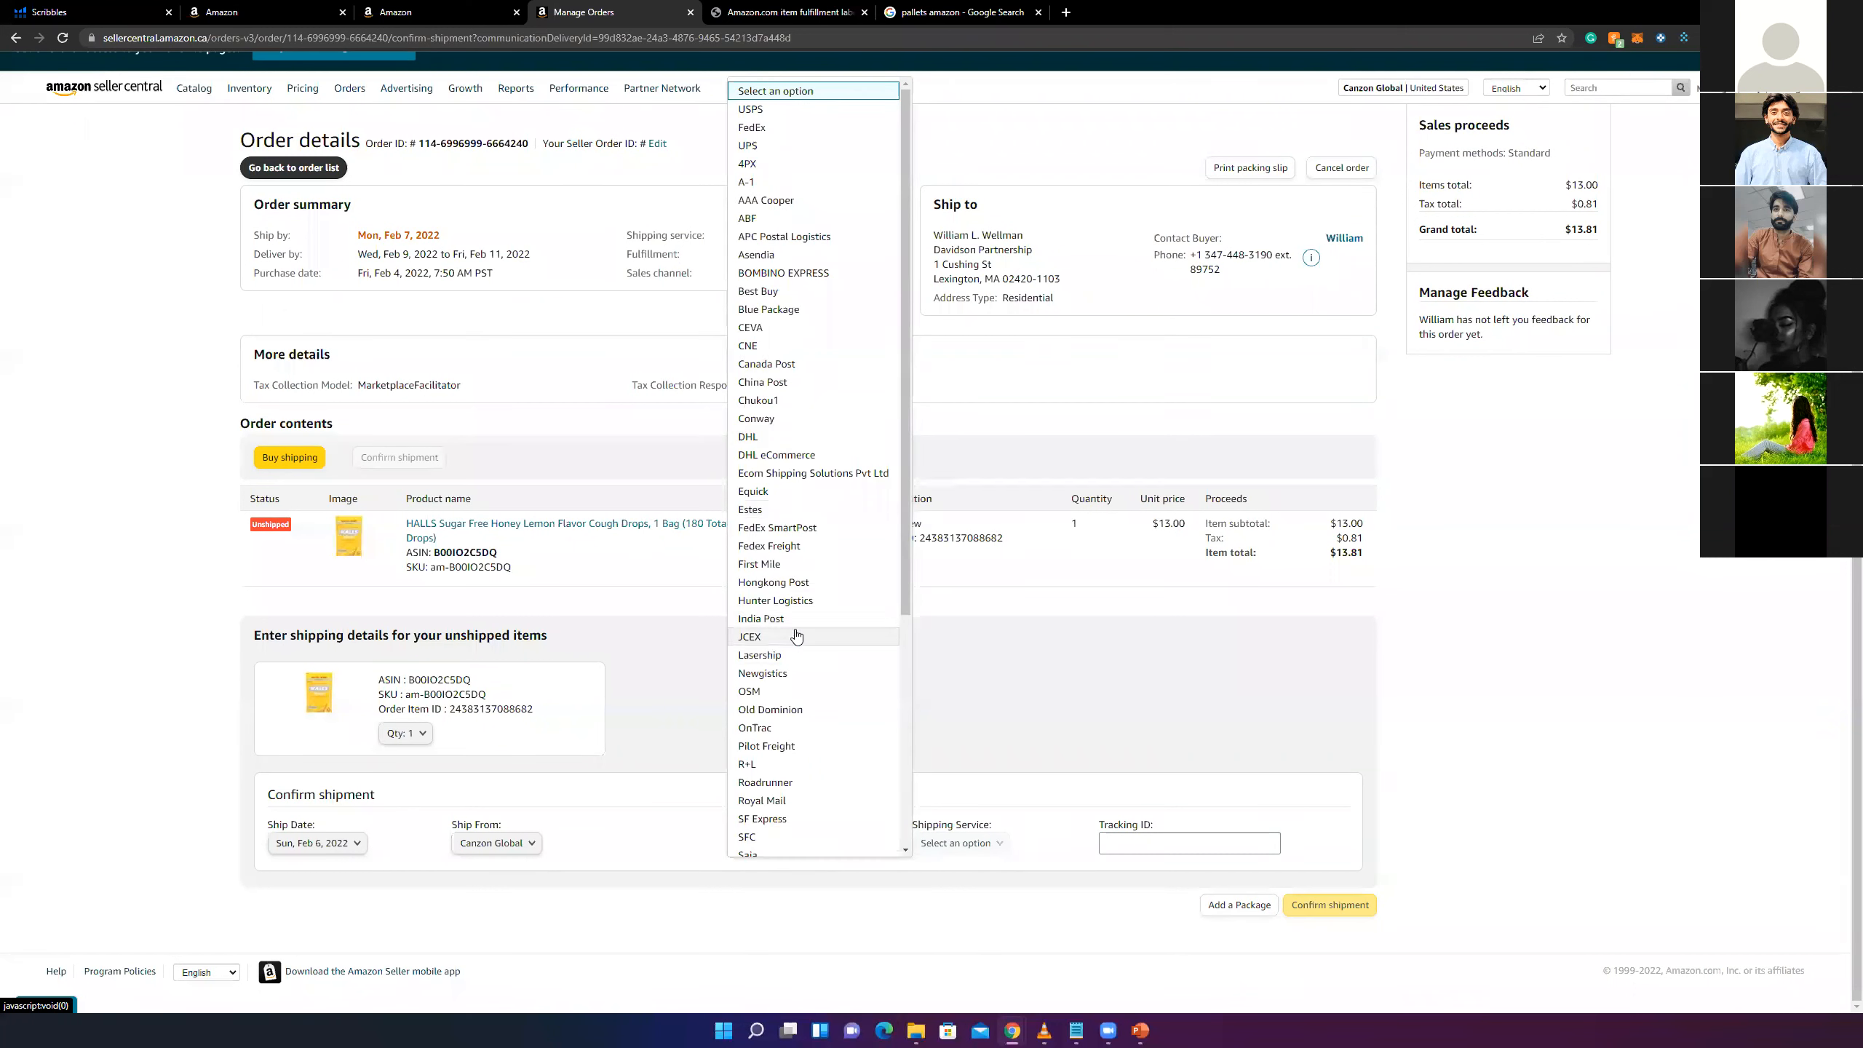
click(766, 364)
click(983, 866)
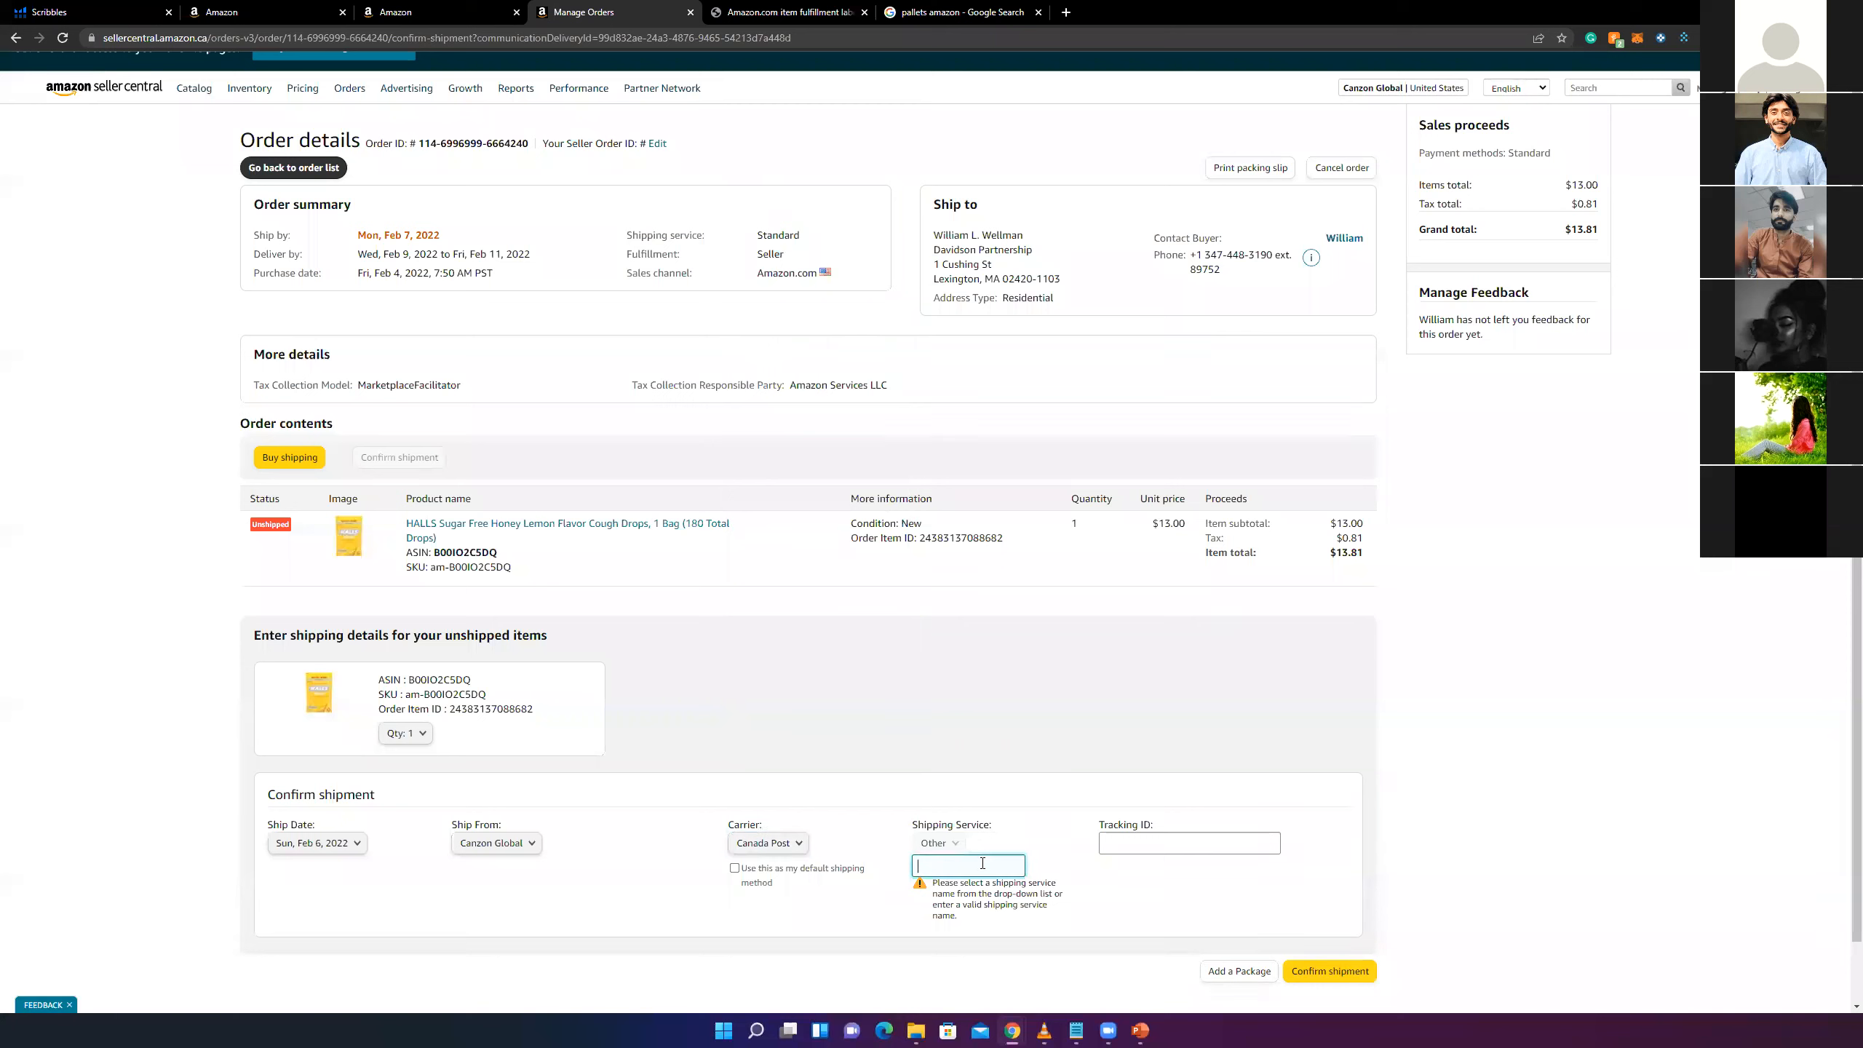
text(Standard)
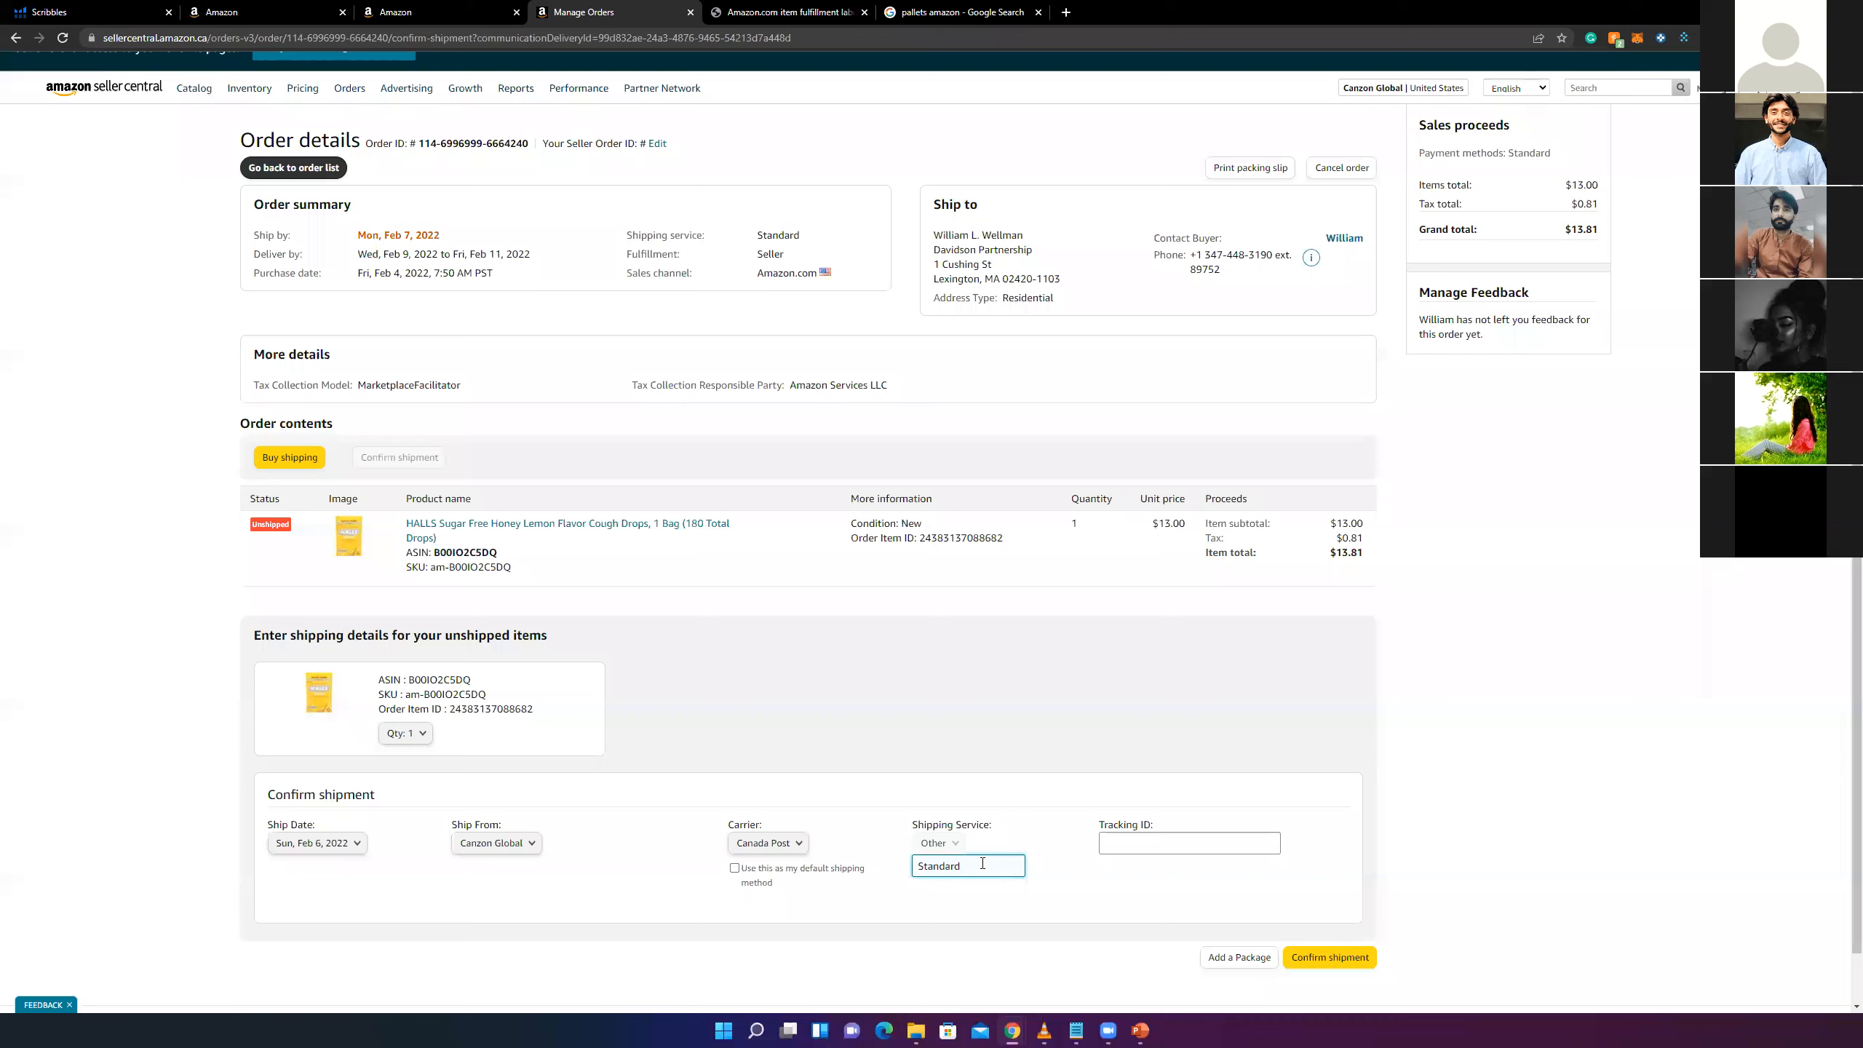
click(1070, 902)
drag(922, 824, 981, 825)
click(969, 867)
click(1133, 843)
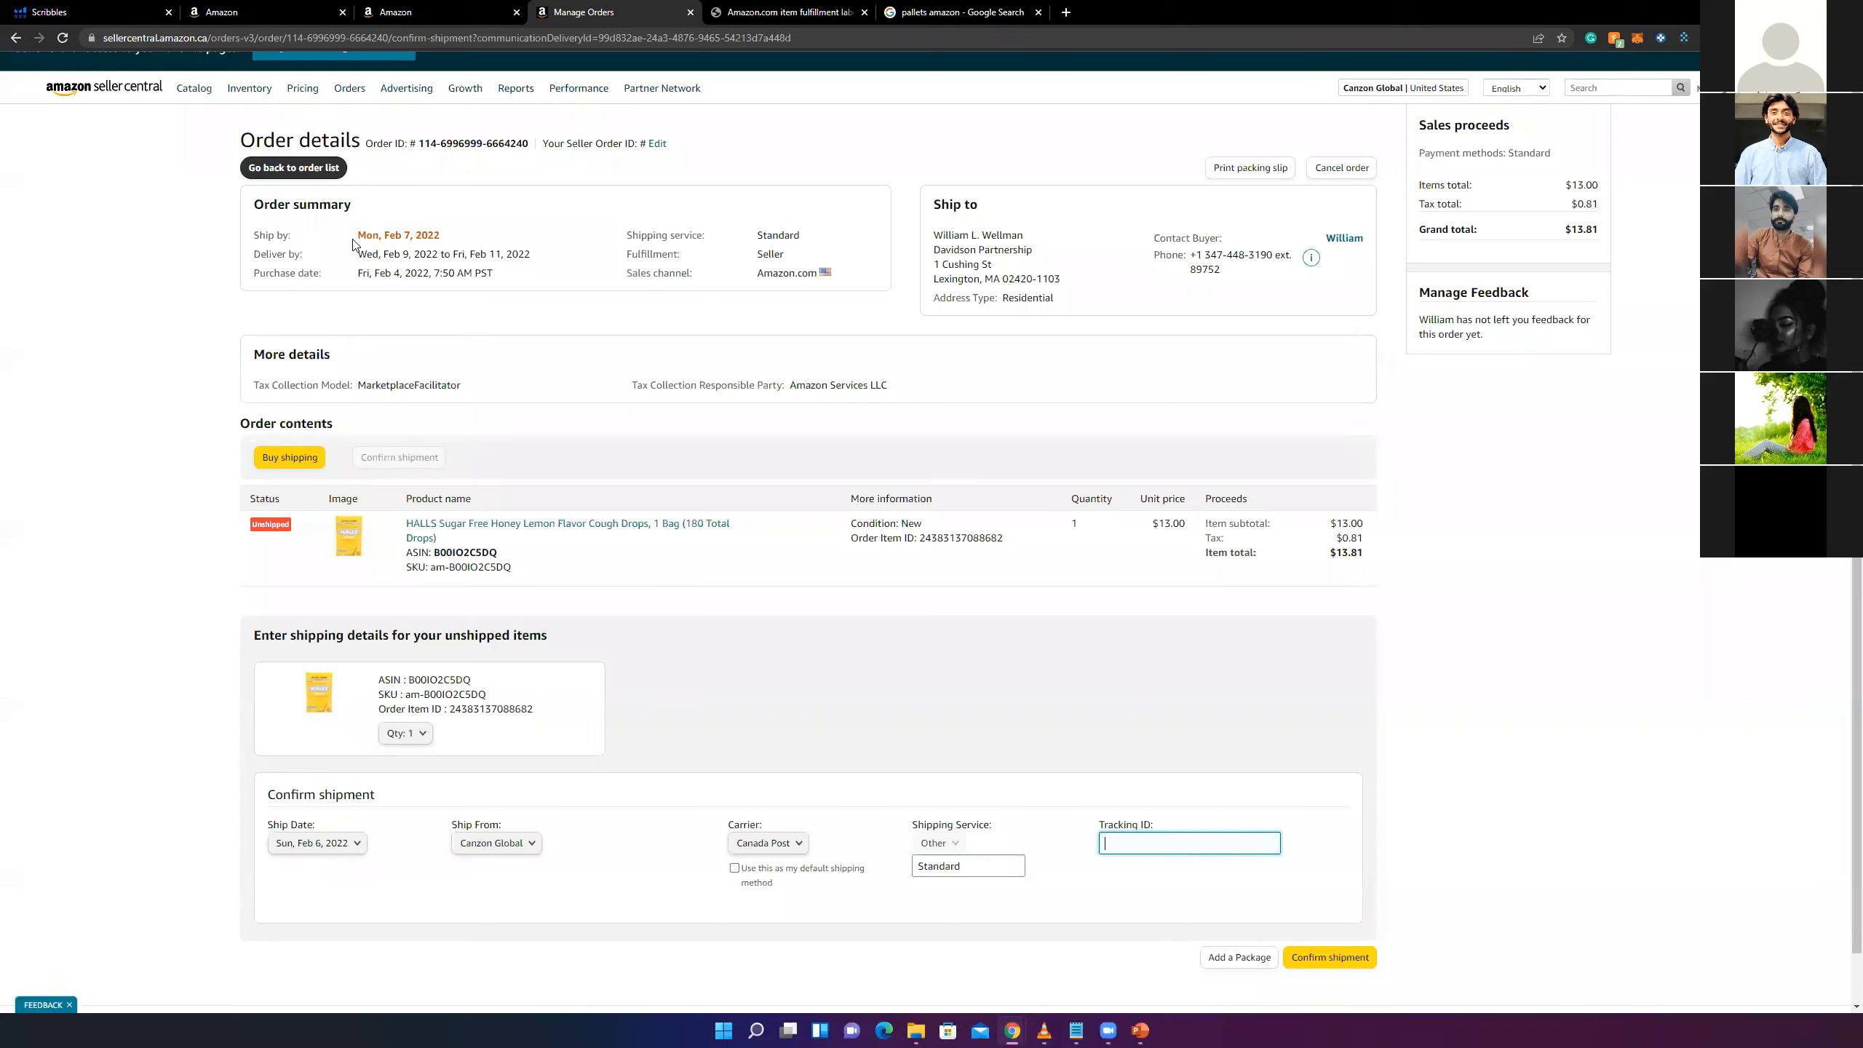
- Examine the order's ship-by and purchase dates, the buyer's shipping address and the contact phone number
drag(358, 236, 423, 234)
click(440, 231)
drag(375, 272, 401, 273)
drag(390, 235, 412, 229)
click(413, 230)
drag(360, 235, 408, 235)
click(390, 234)
drag(933, 233, 1069, 286)
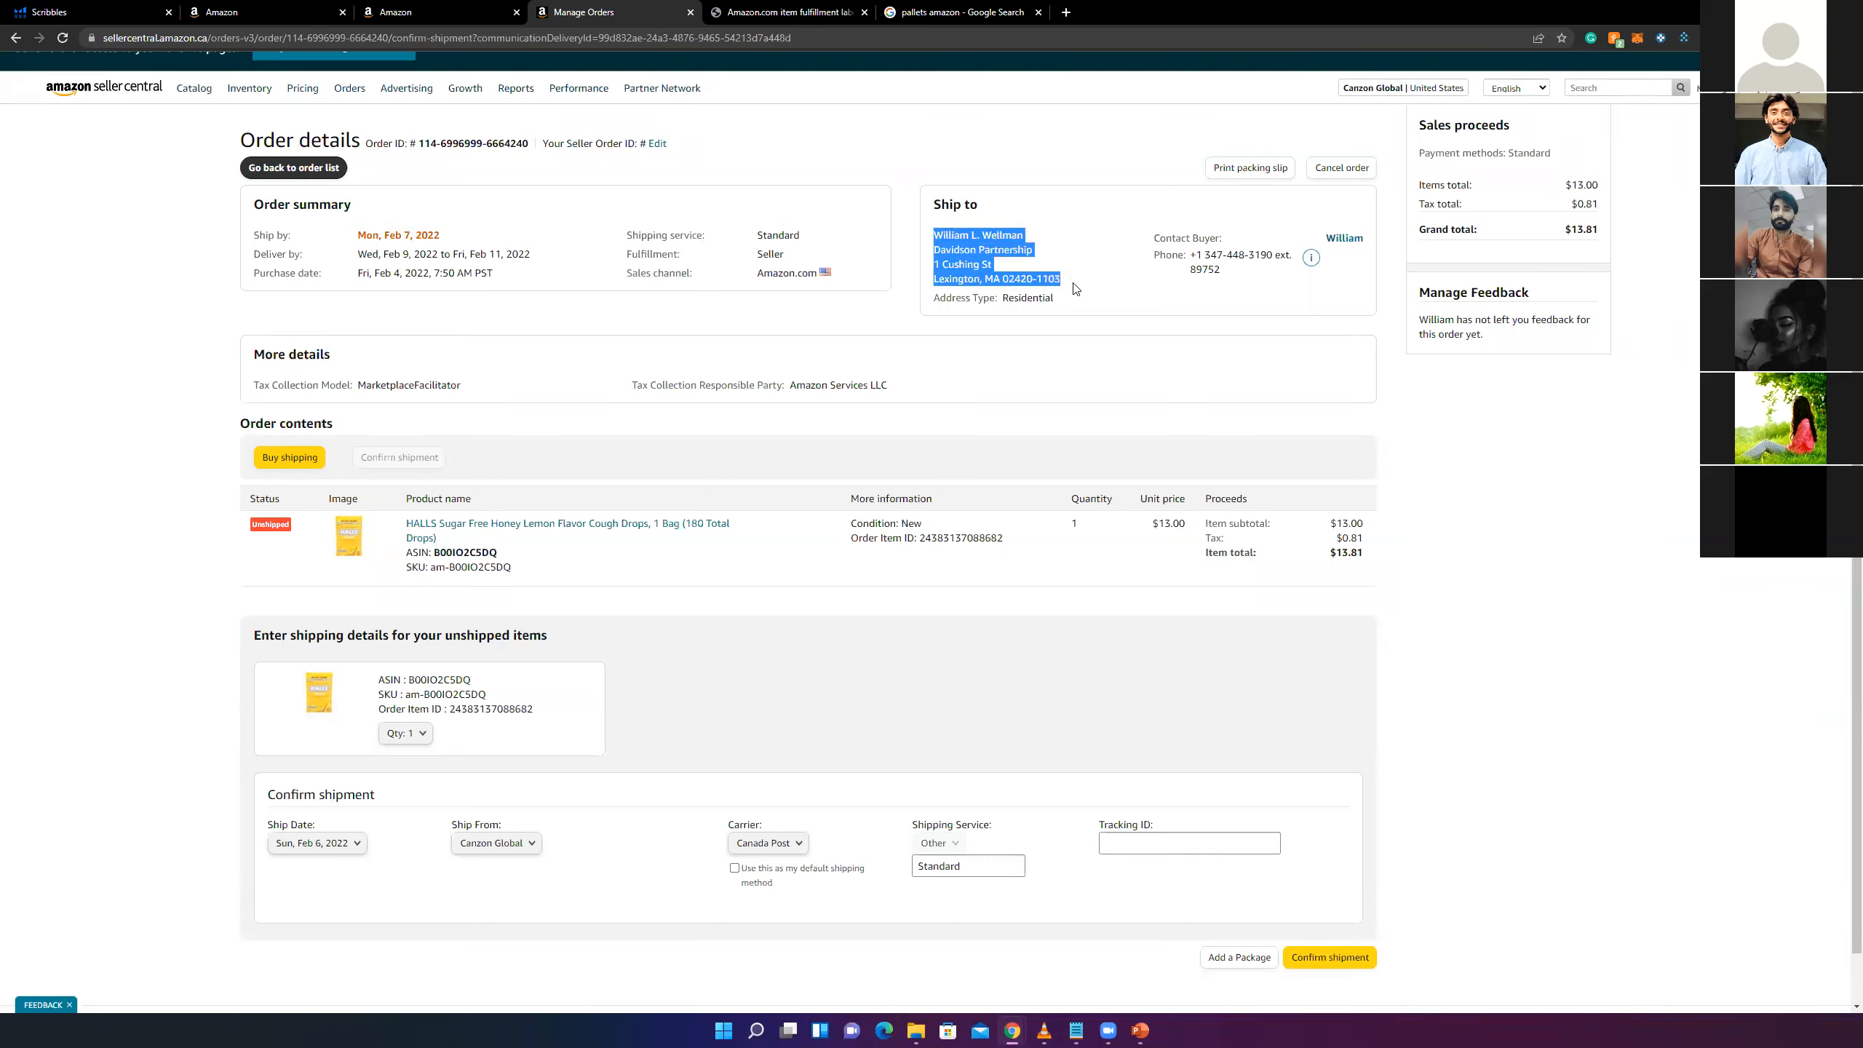
drag(1178, 254, 1209, 257)
click(1209, 257)
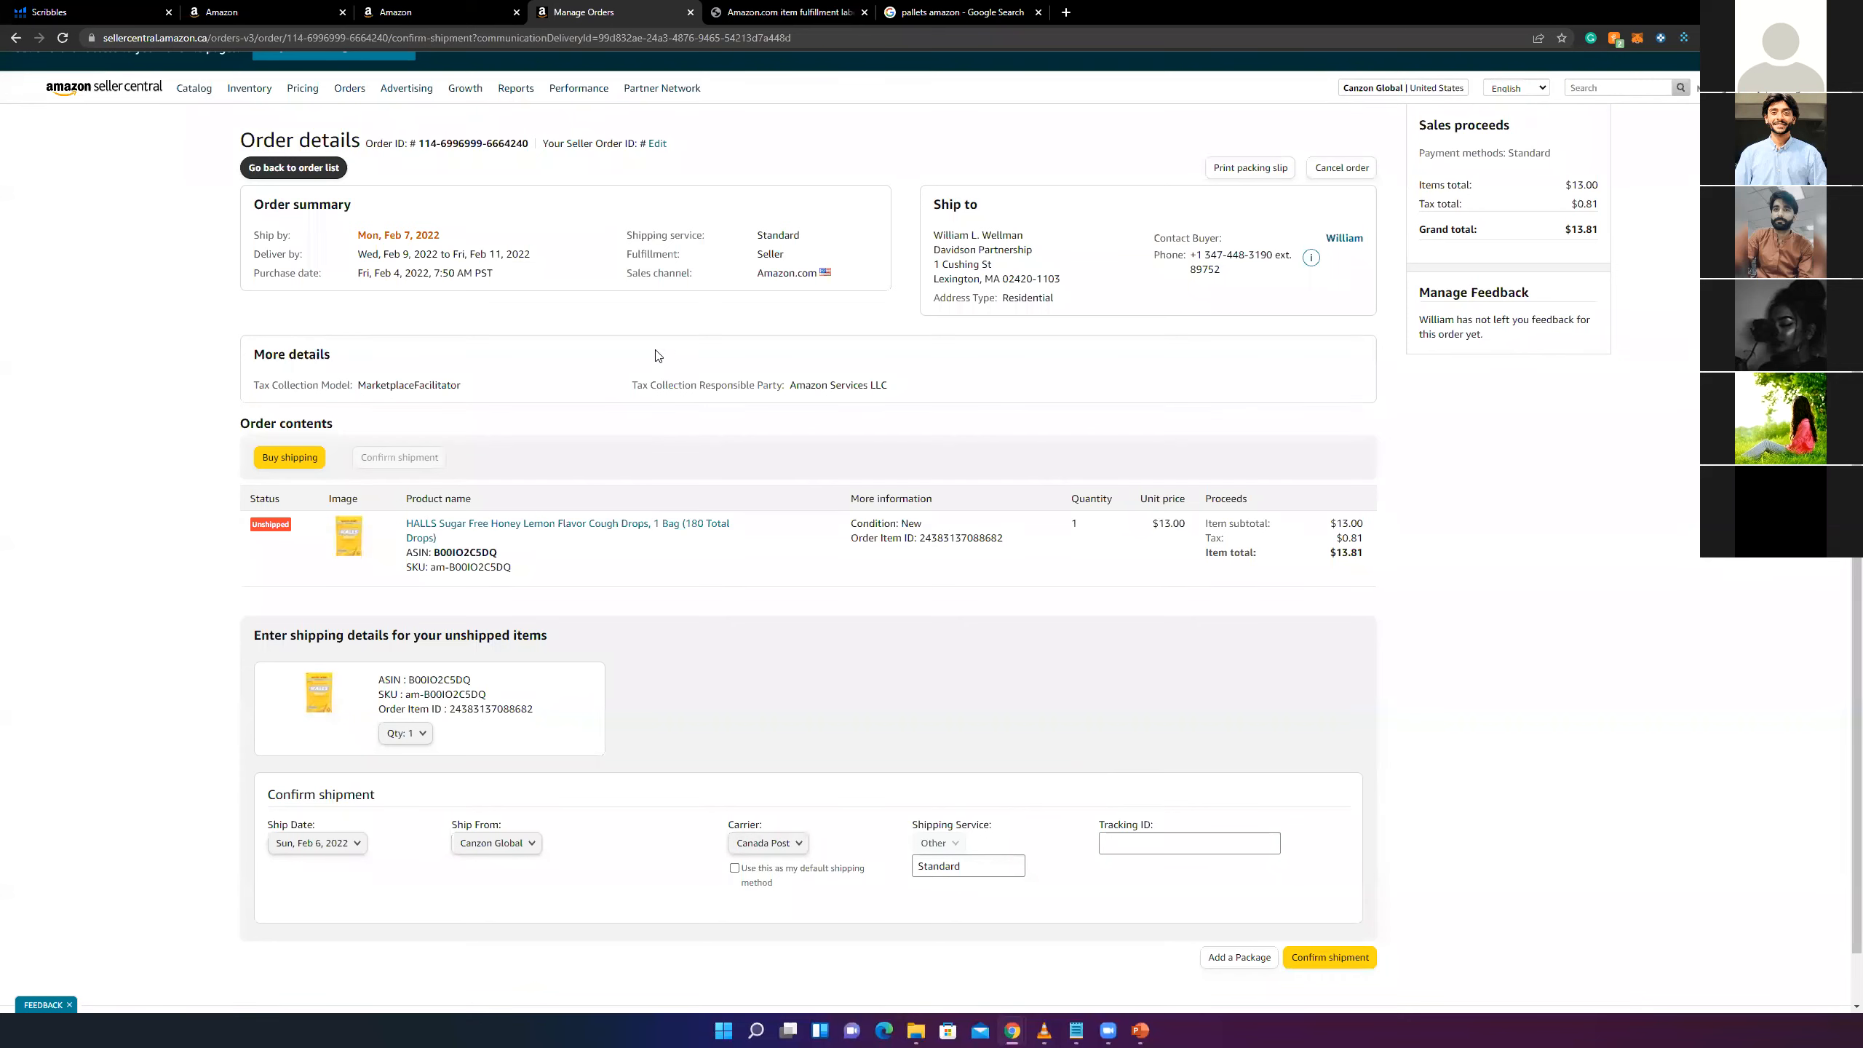
- Open the Account Health page and examine the shipping performance metrics, including the Valid Tracking Rate target
click(587, 118)
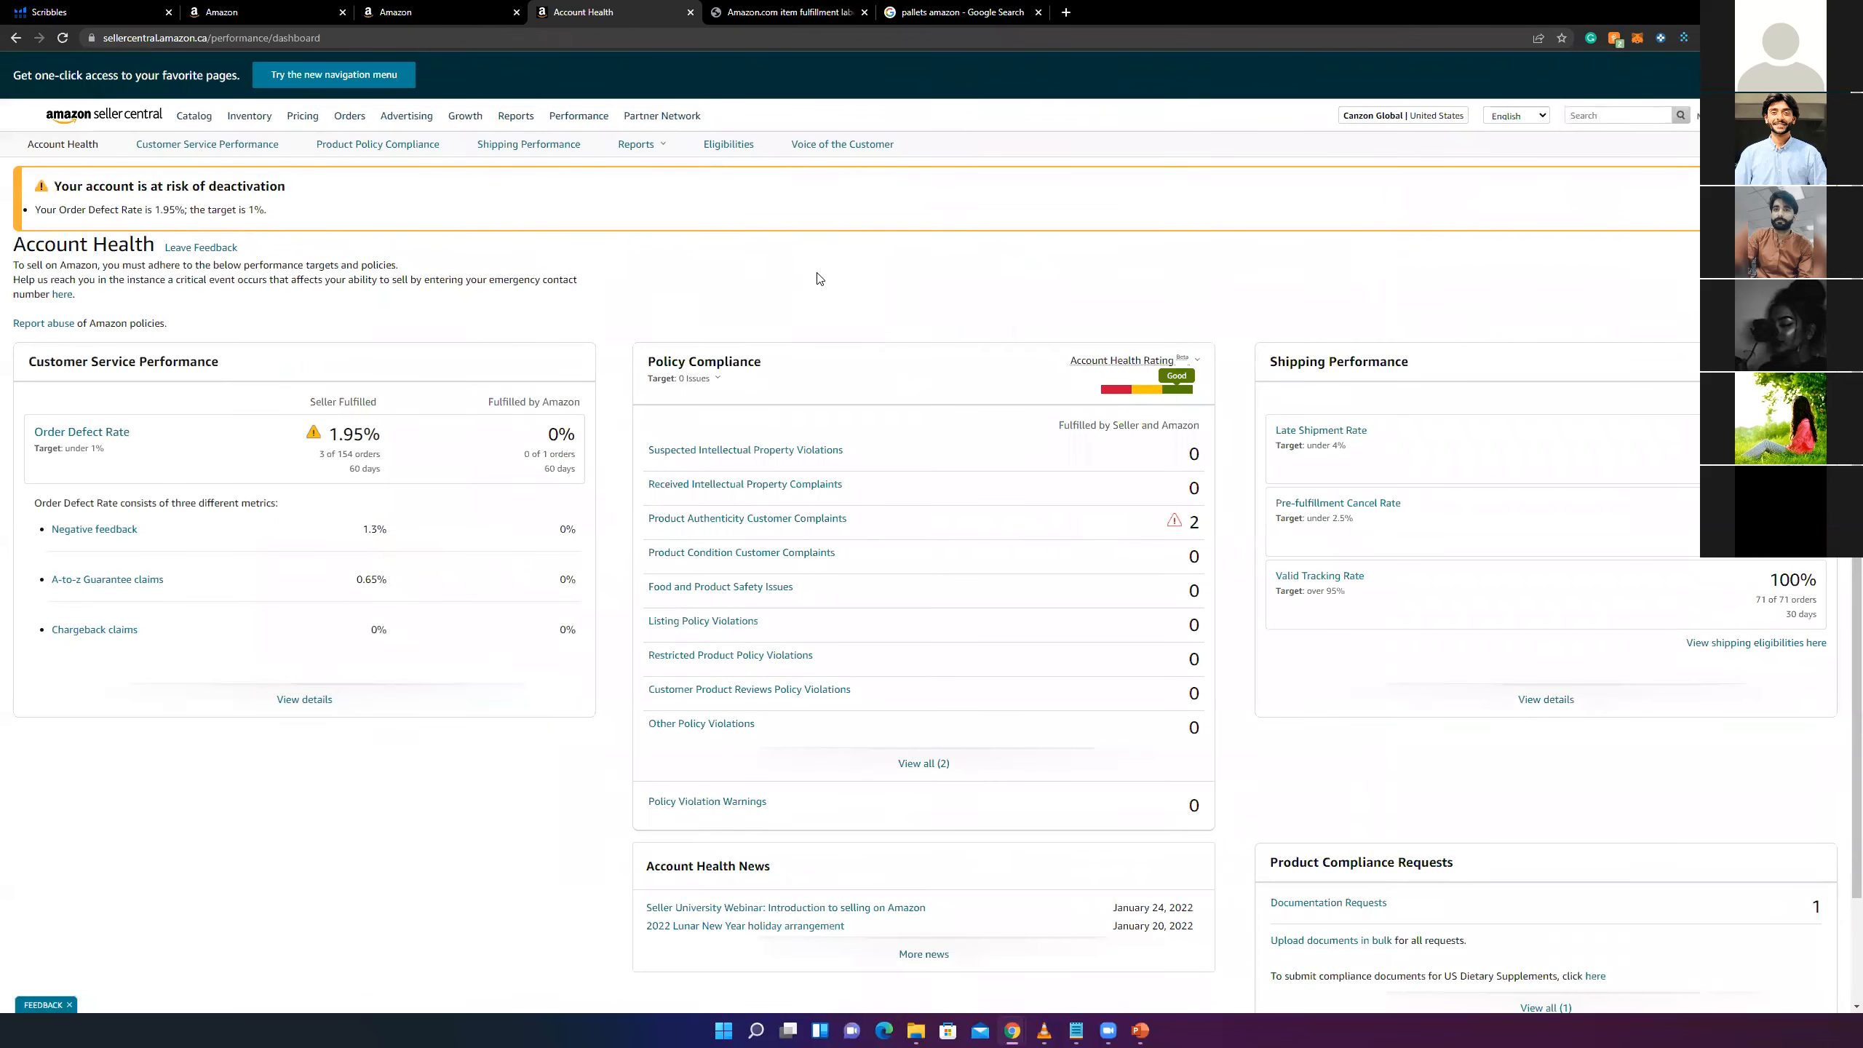
scroll(917, 286, down, 1)
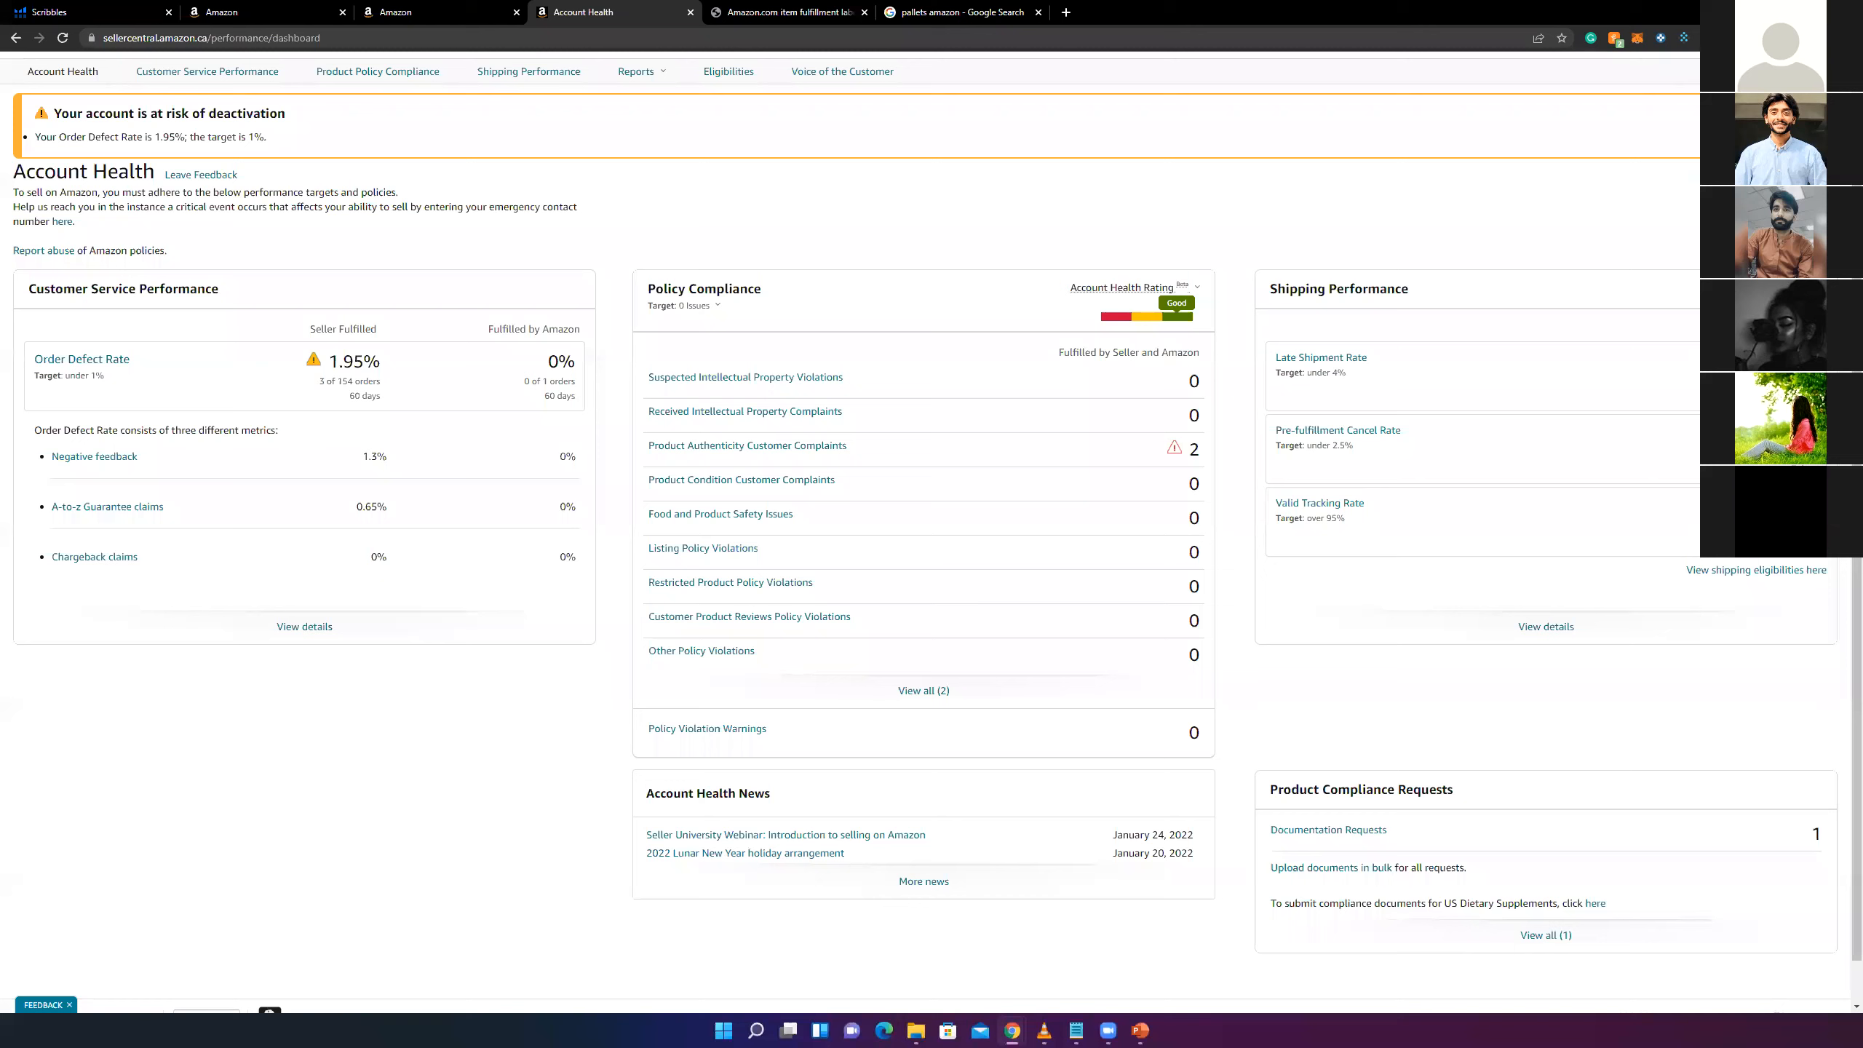
drag(1310, 519, 1338, 519)
click(1340, 518)
scroll(510, 252, up, 1)
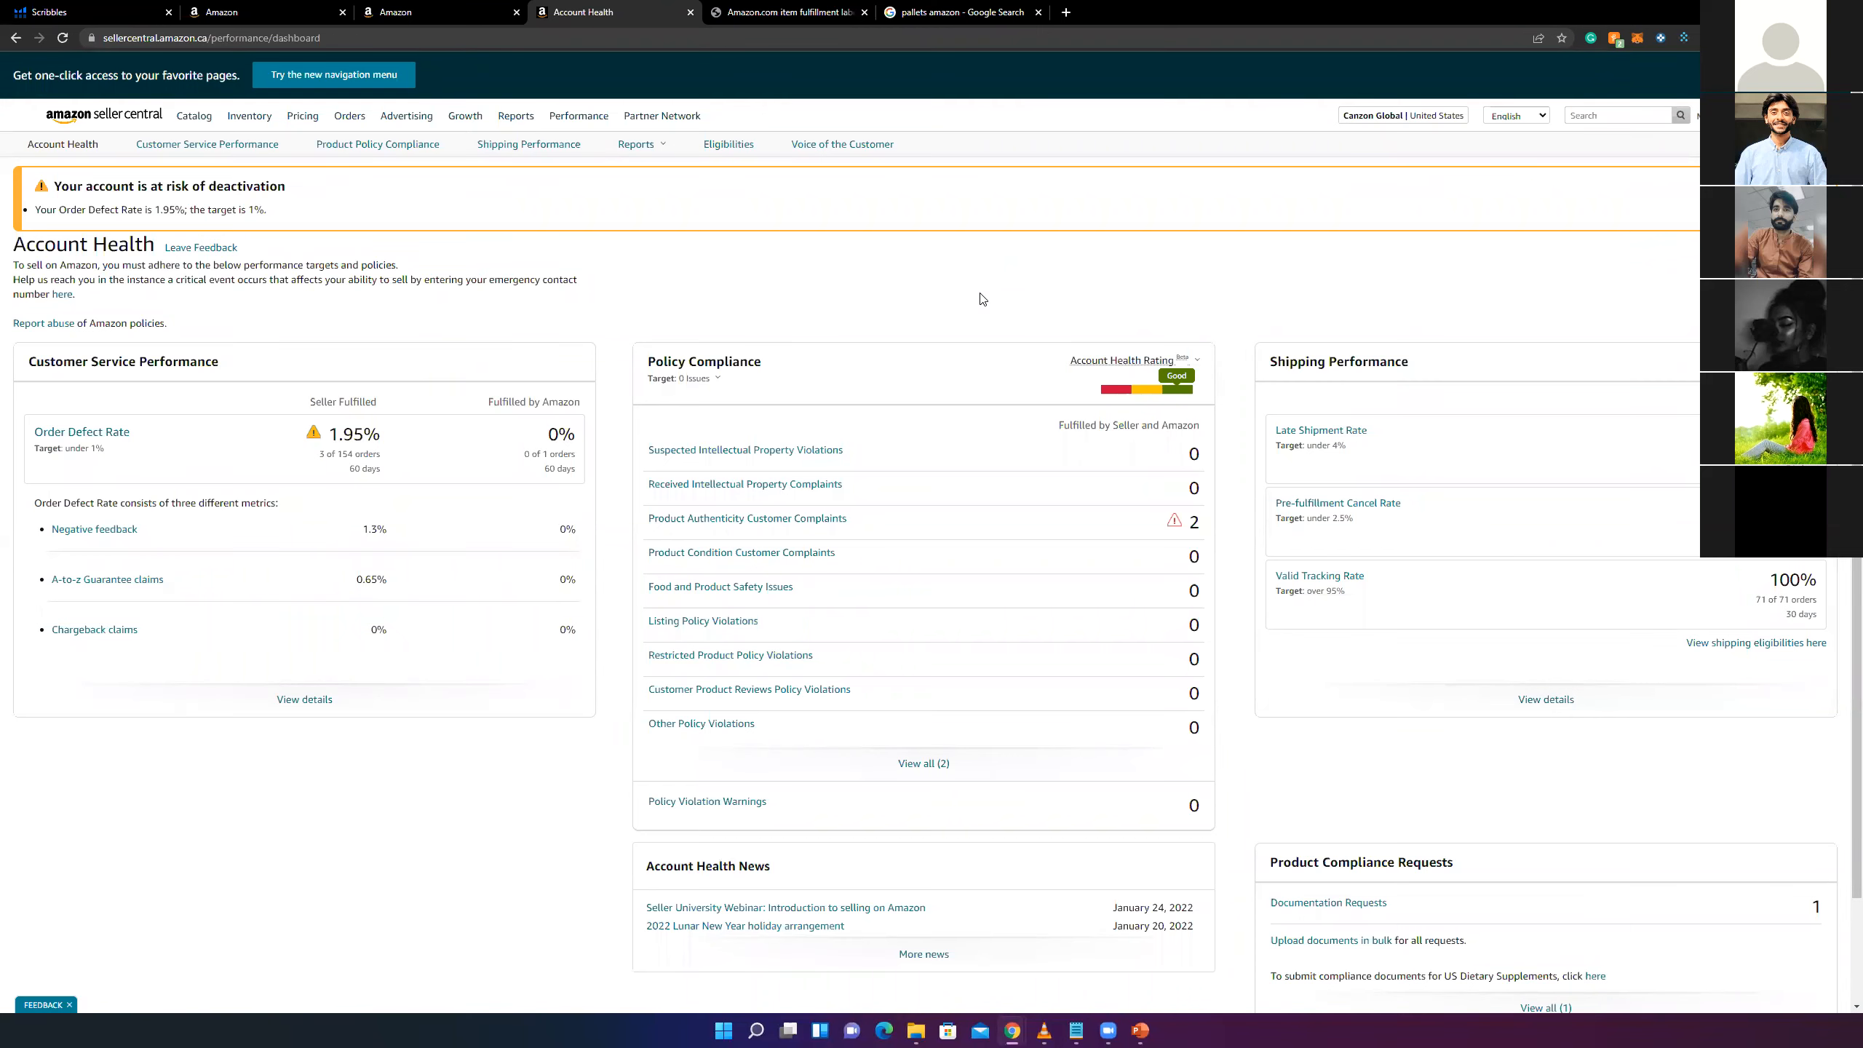
- Open the buyer messages from the home page and filter the inbox by All Messages and by Important
click(101, 118)
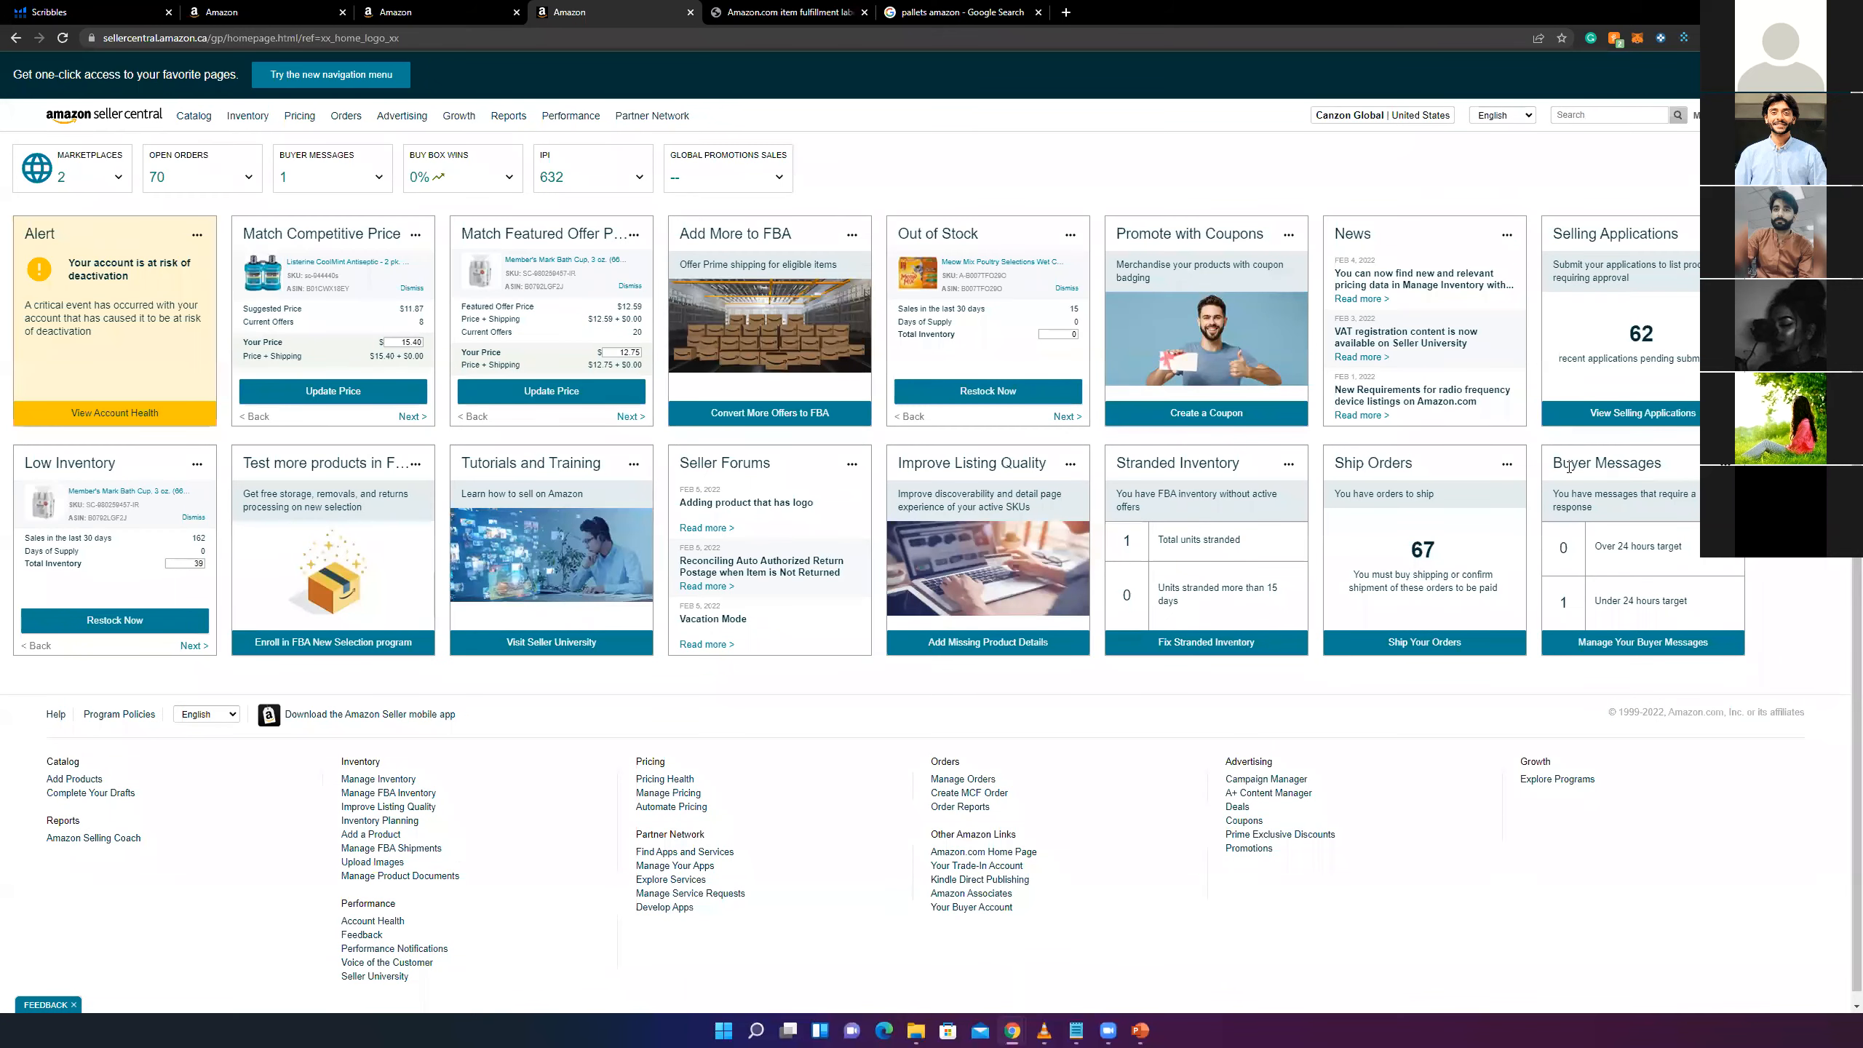
click(1652, 645)
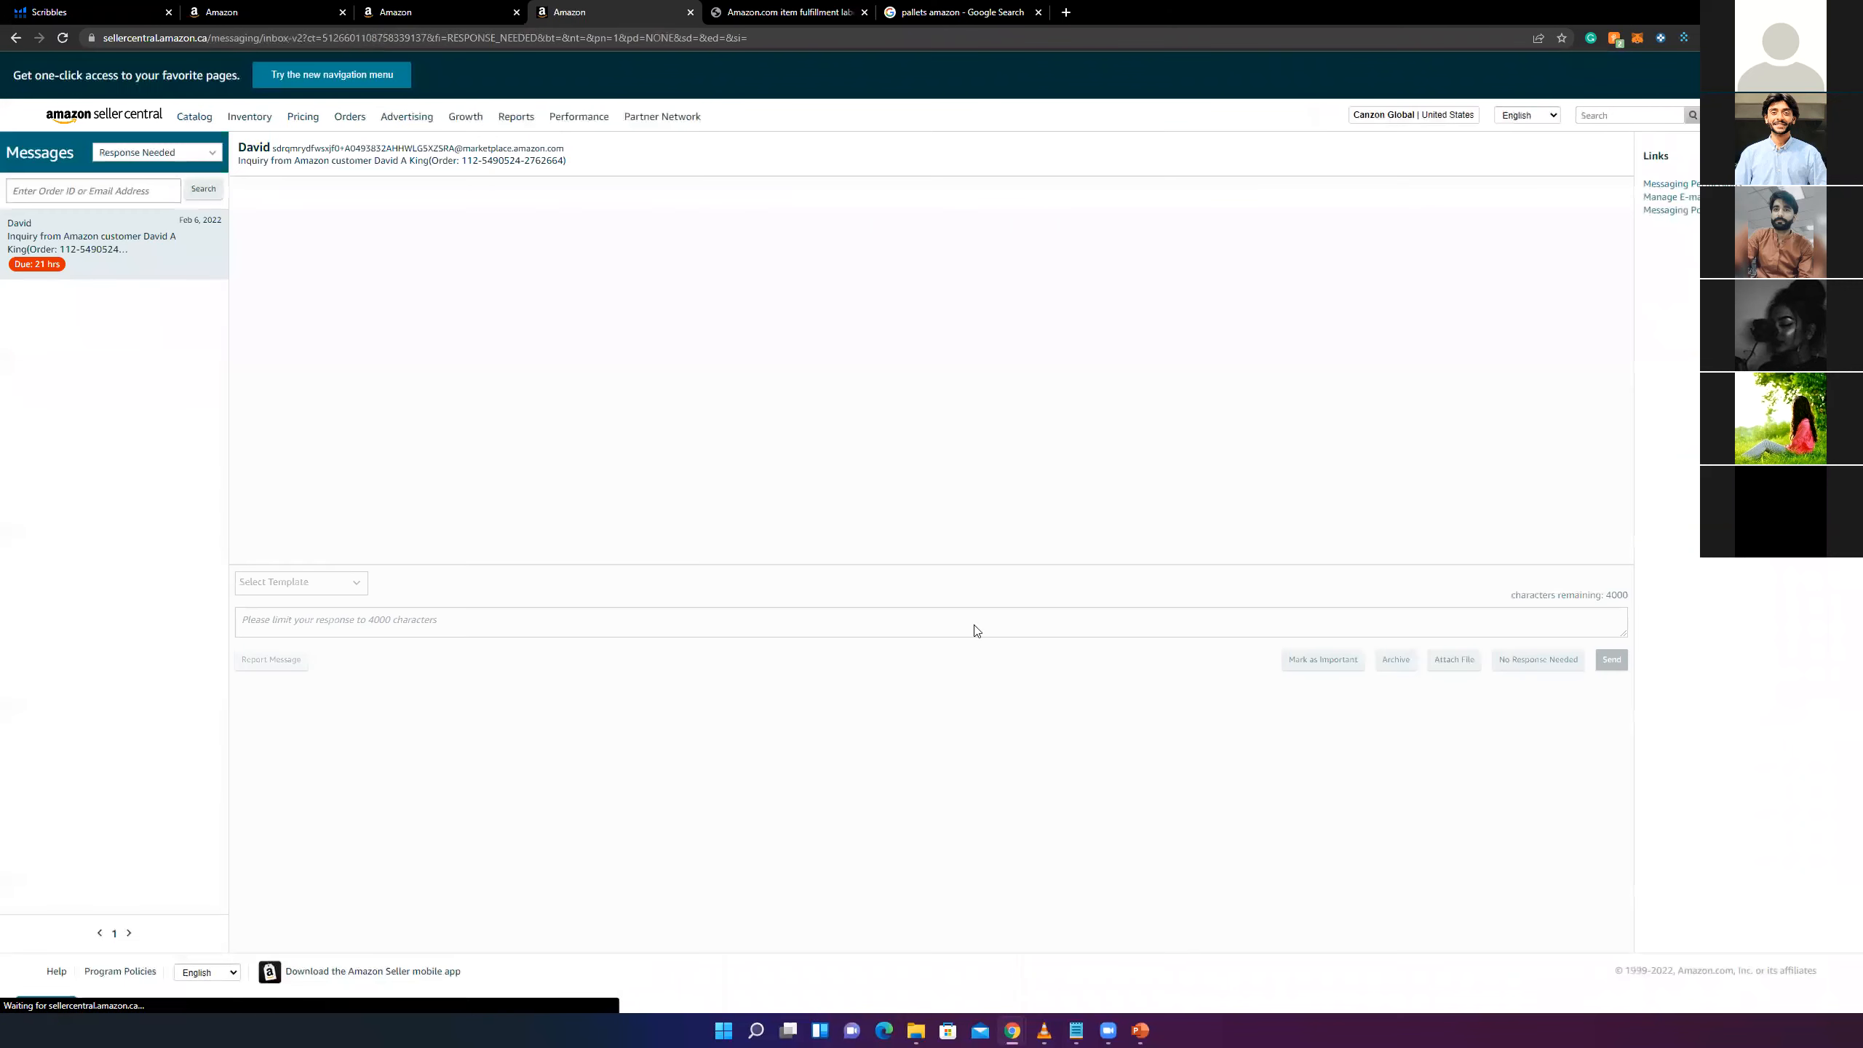
click(141, 156)
click(132, 170)
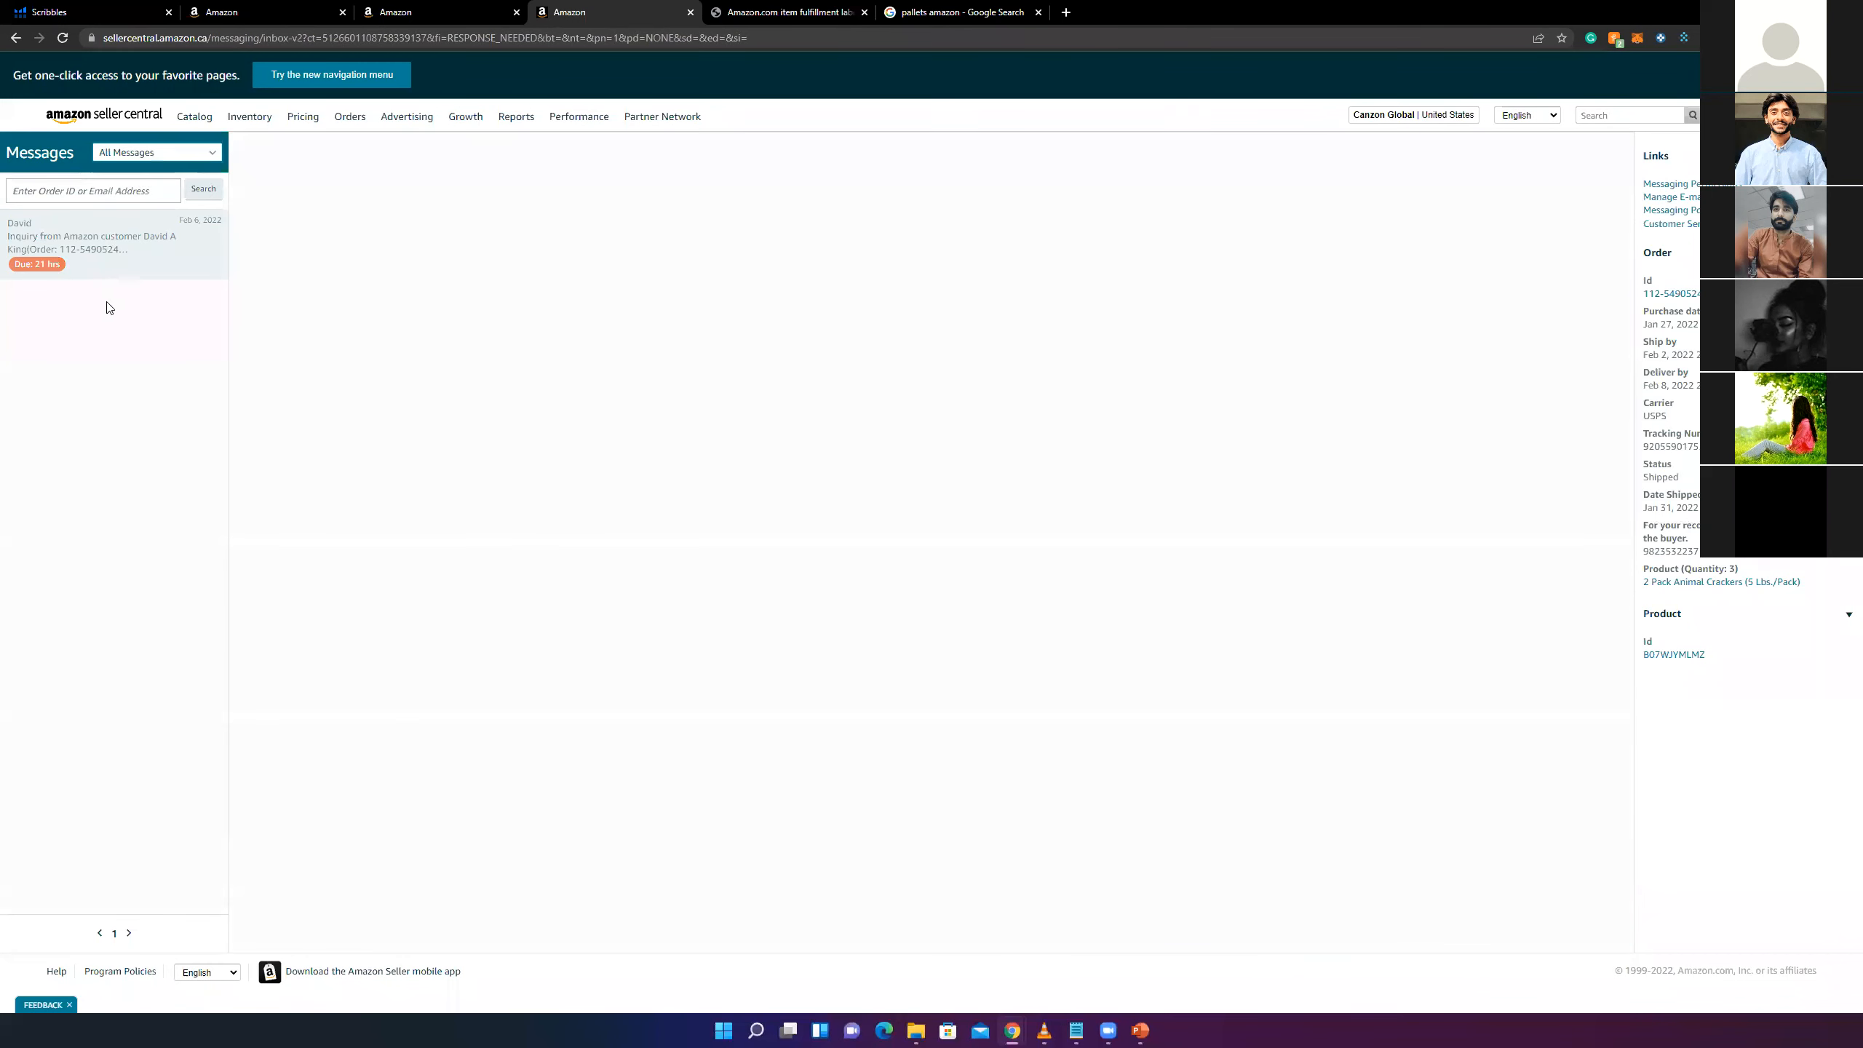
click(177, 151)
click(144, 203)
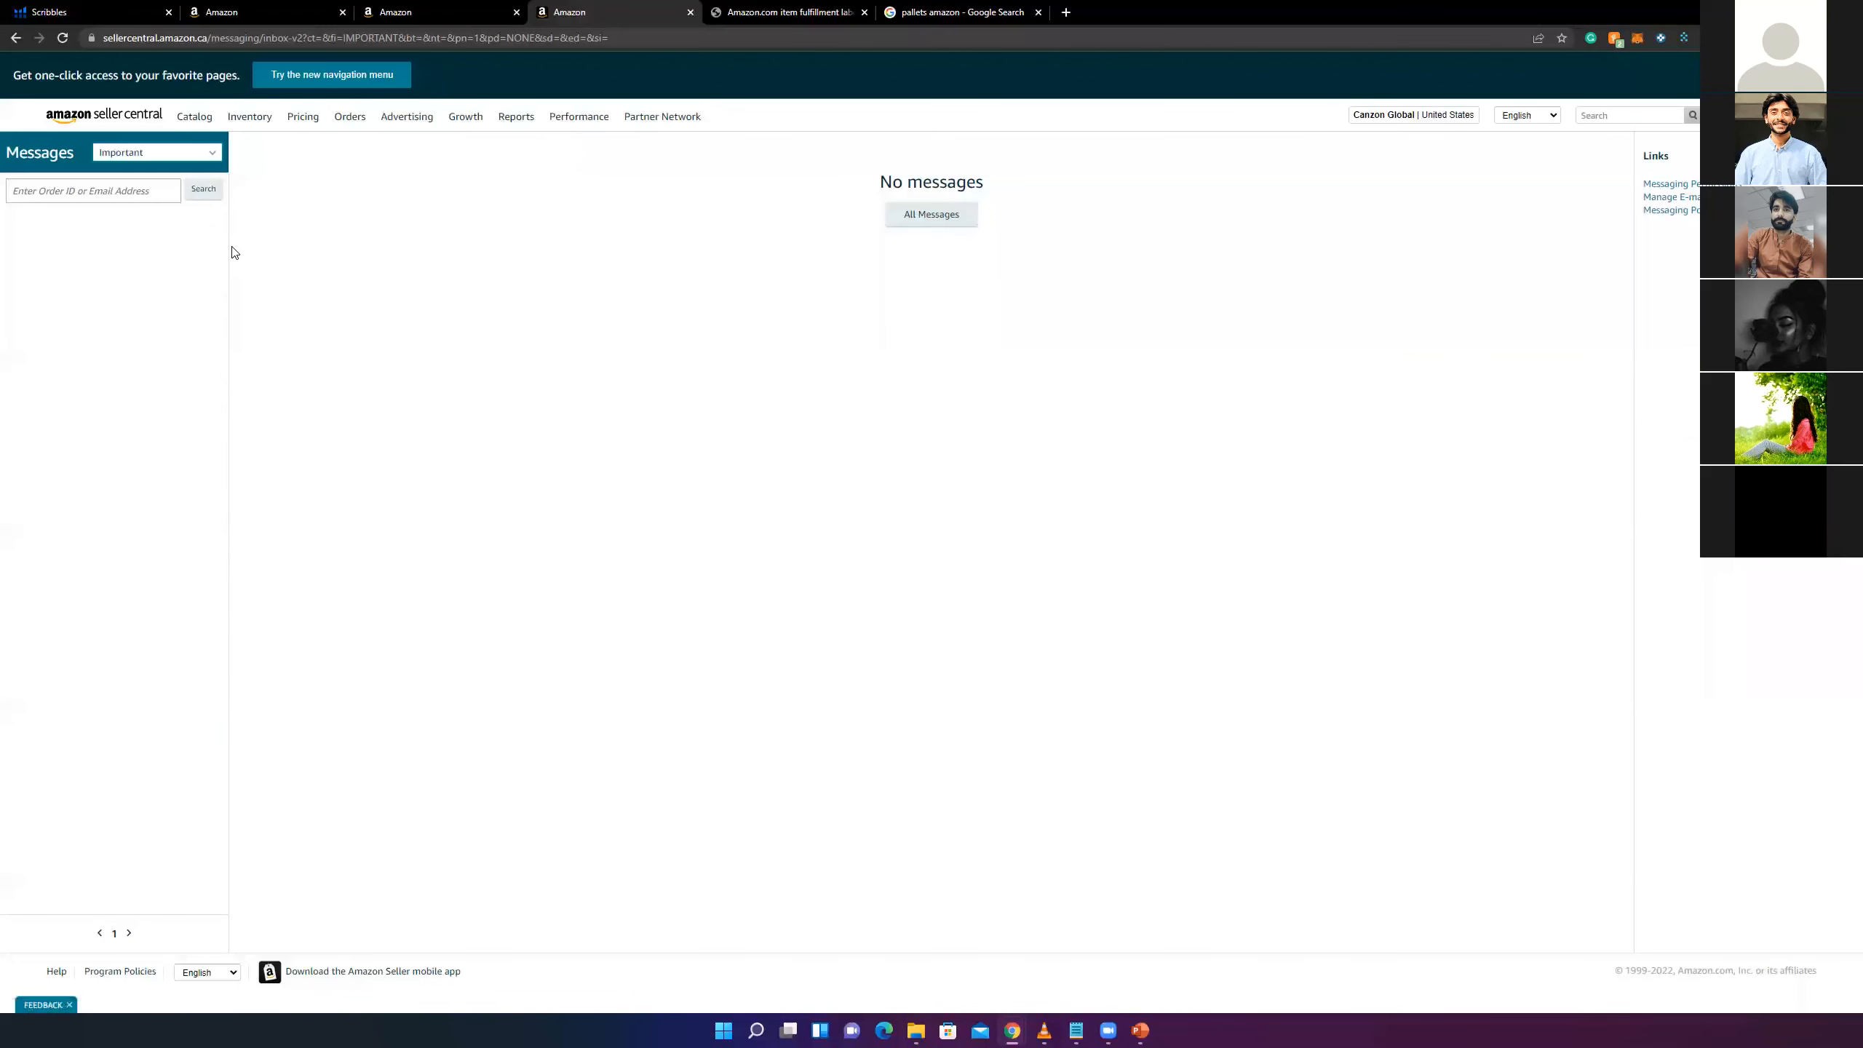
- Reopen the buyer messages needing a response and read the conversation about the undelivered order
click(15, 37)
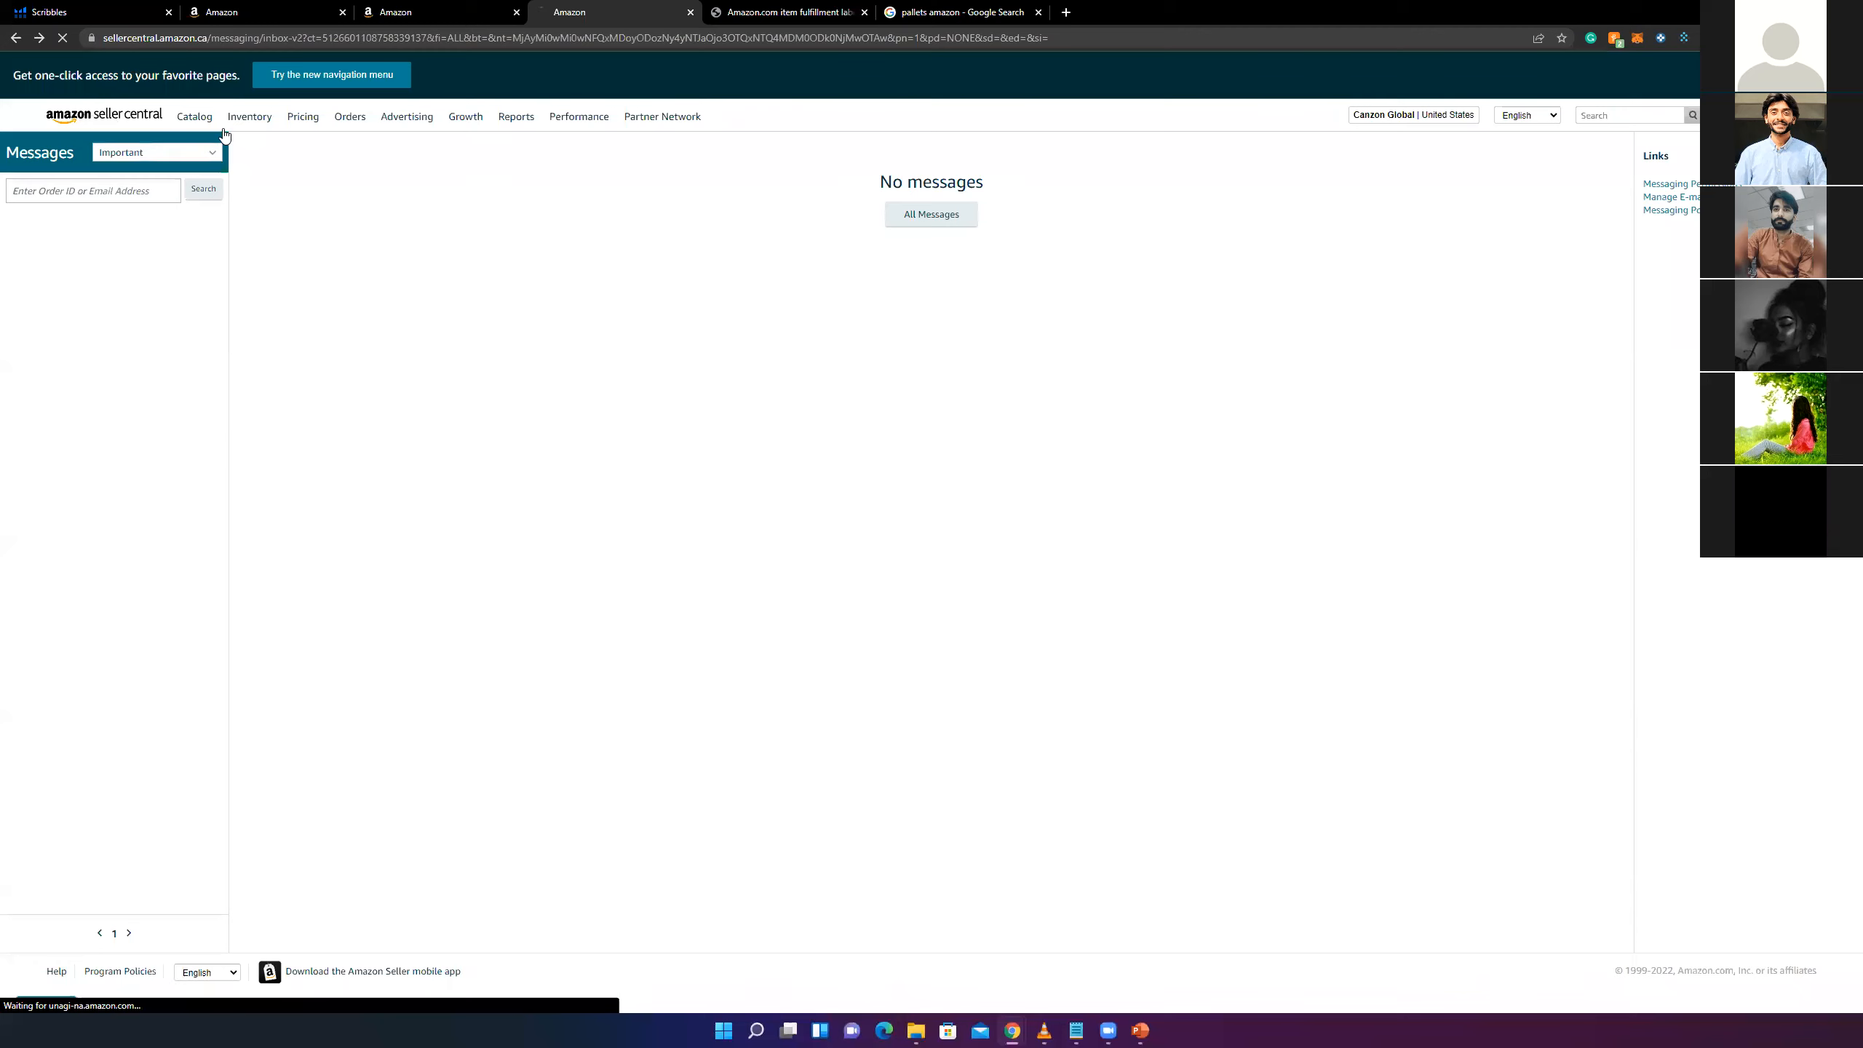
click(1643, 649)
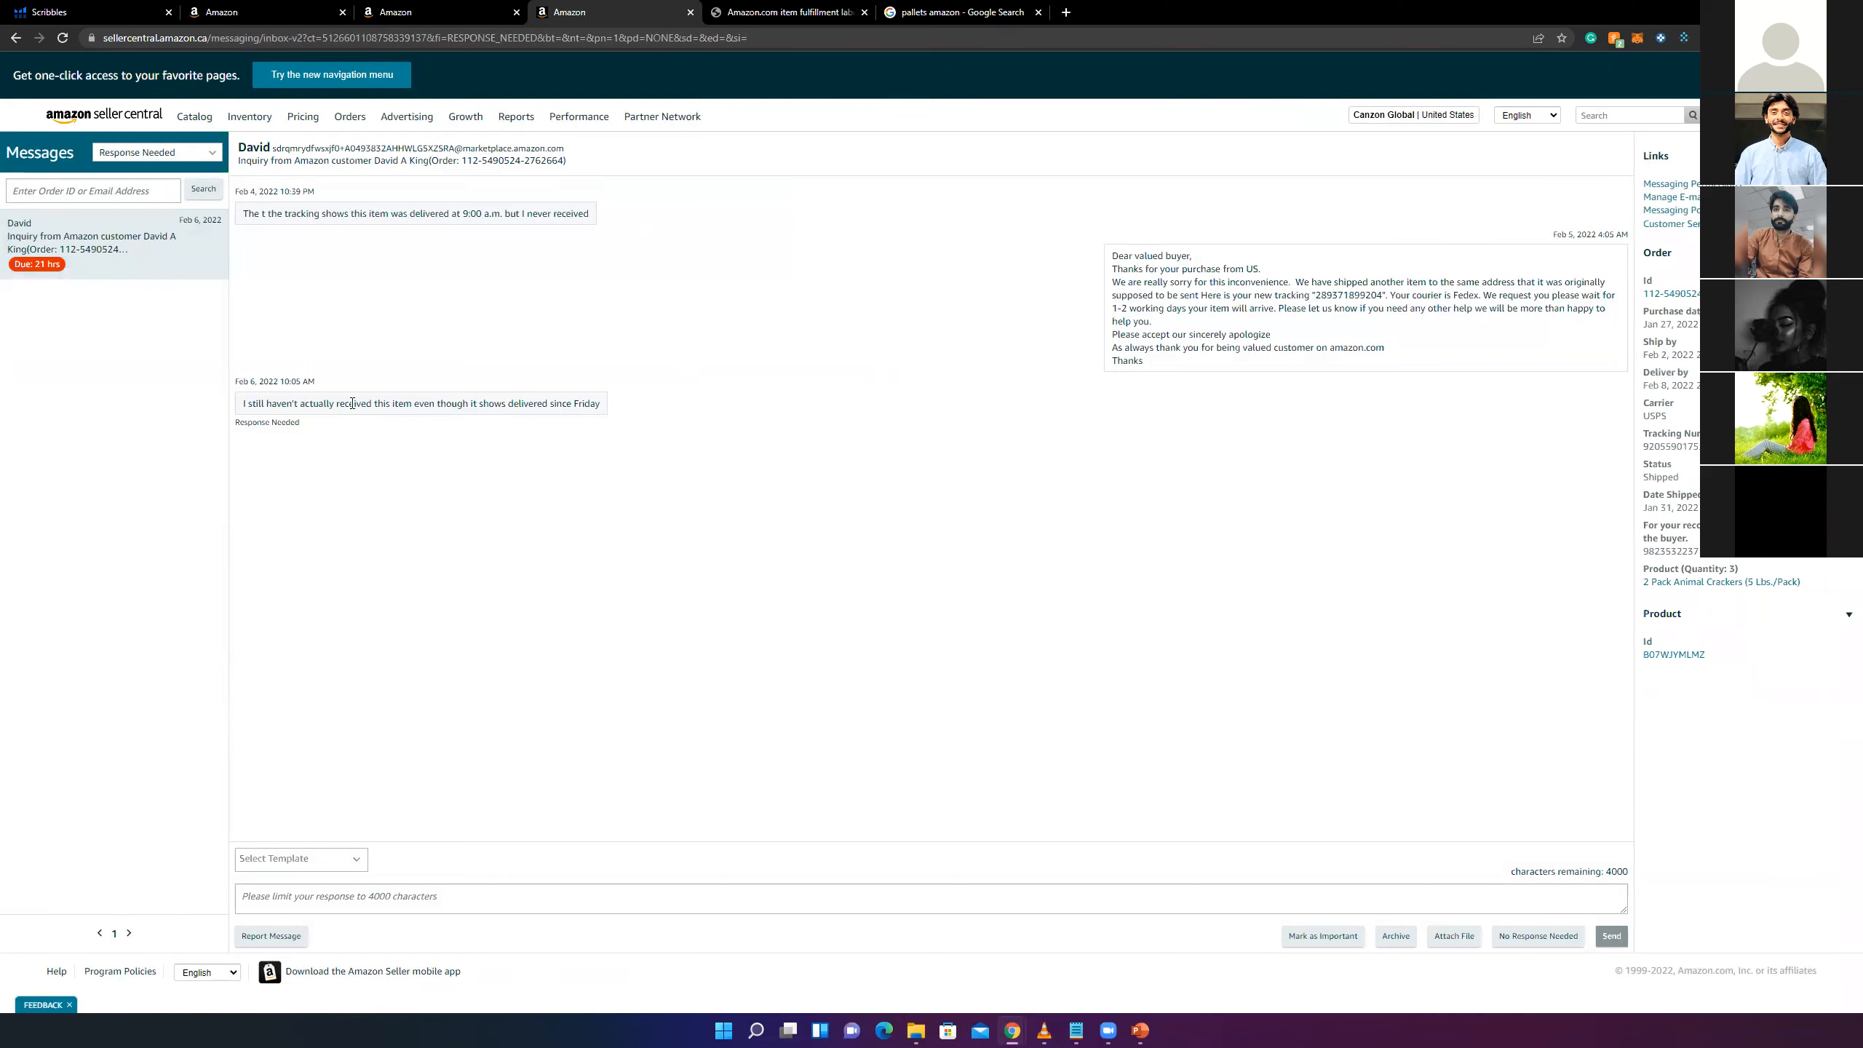
drag(347, 404, 491, 411)
click(278, 321)
- Open Account Health and examine the seller-fulfilled negative feedback rate, returning to the home page
click(374, 8)
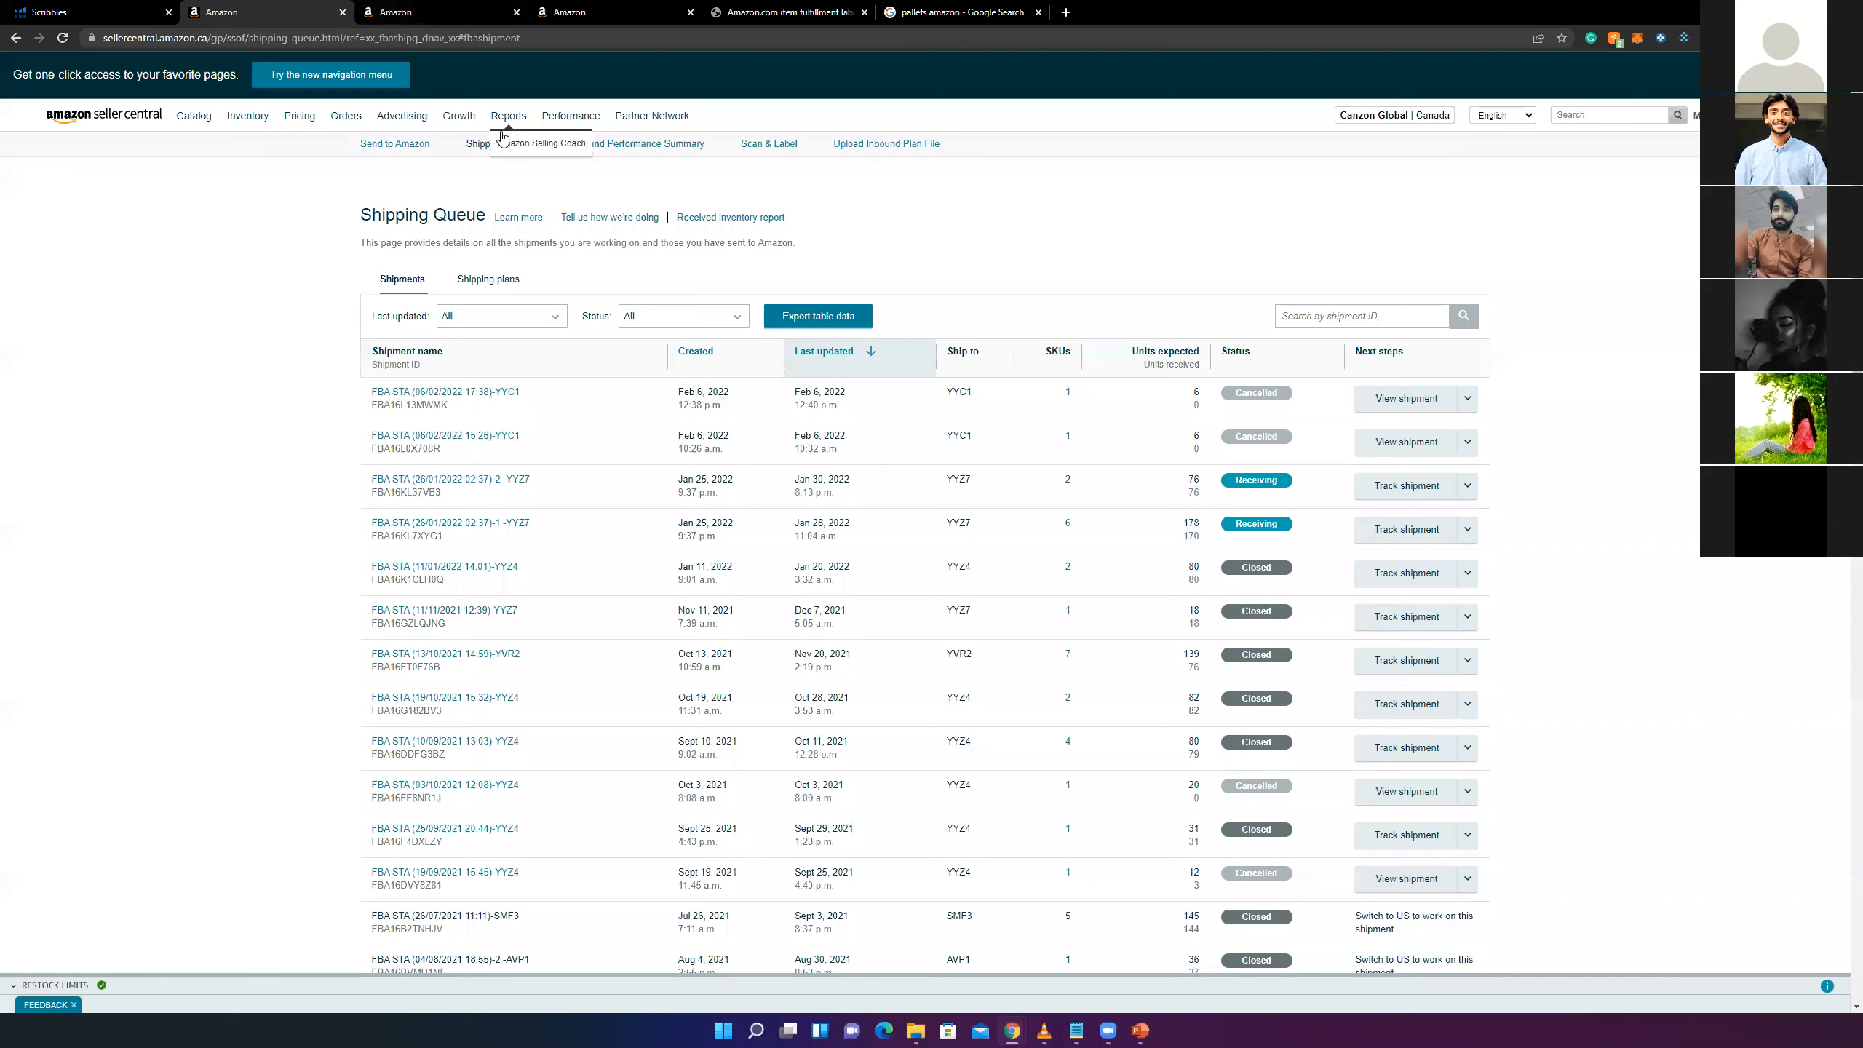
click(608, 9)
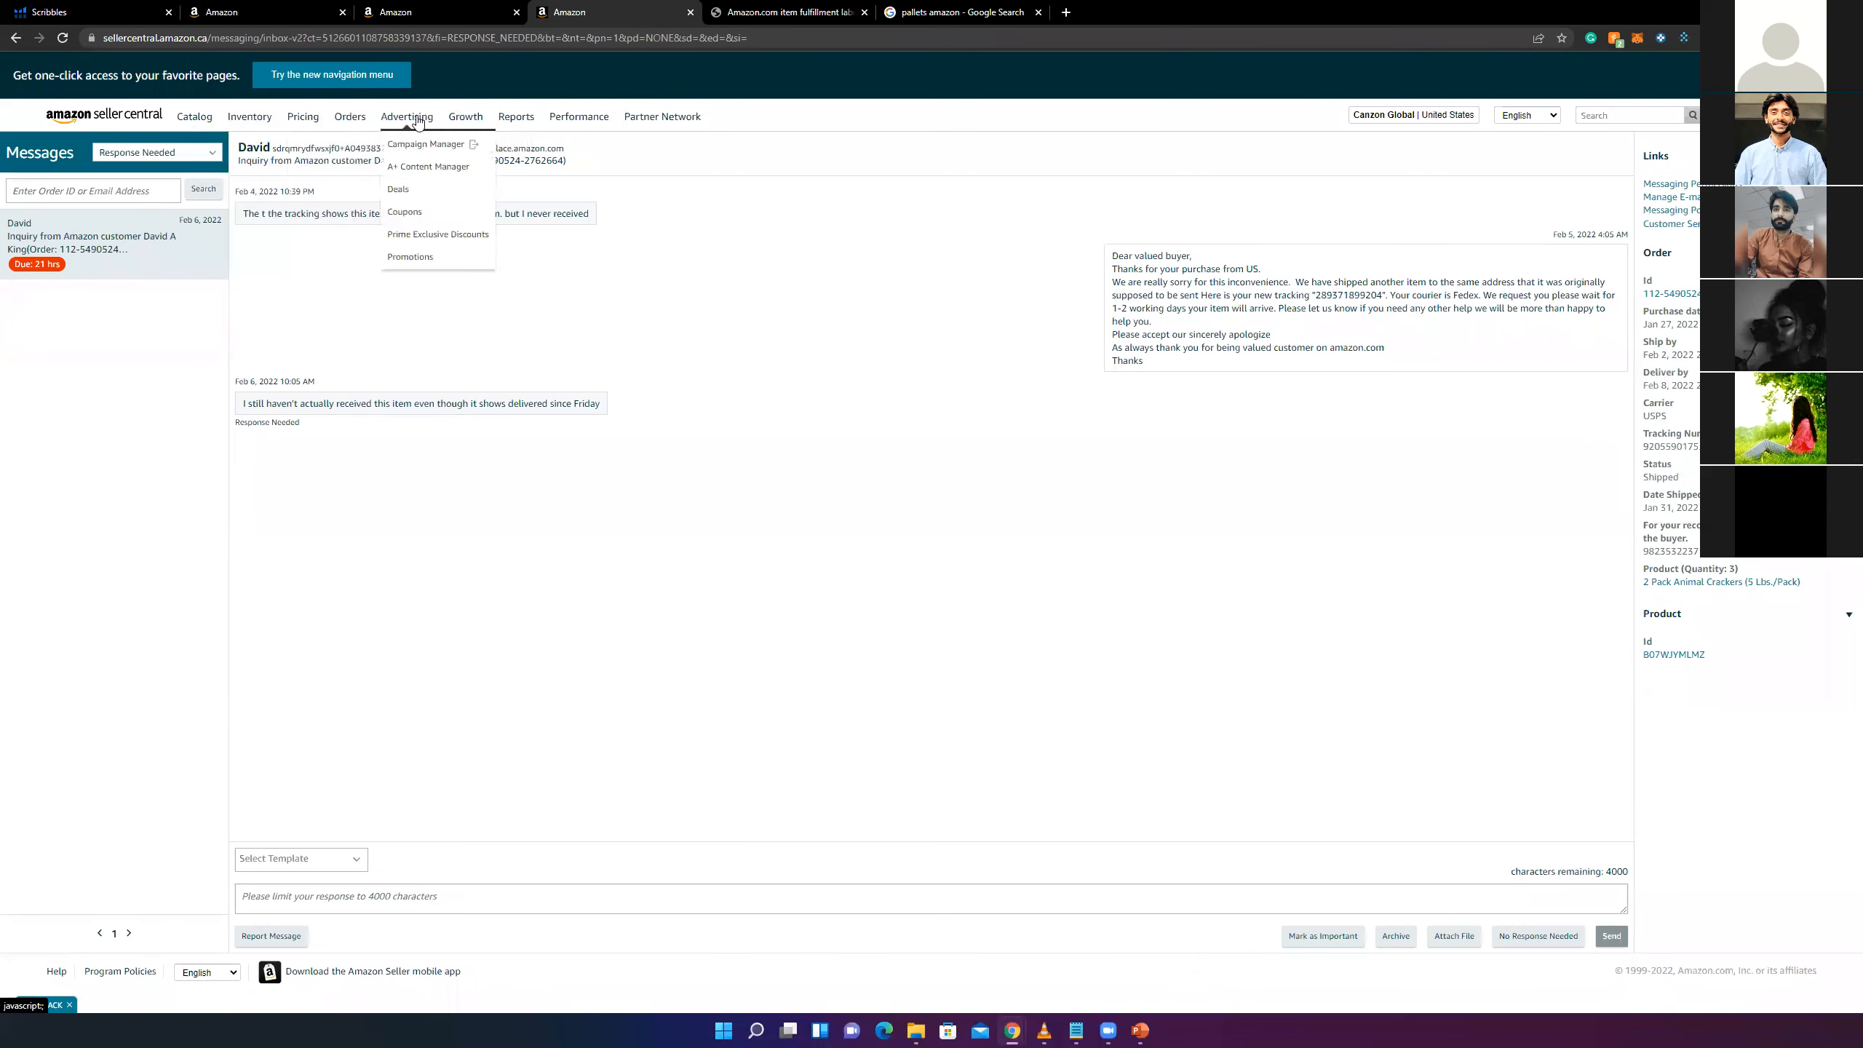
click(581, 144)
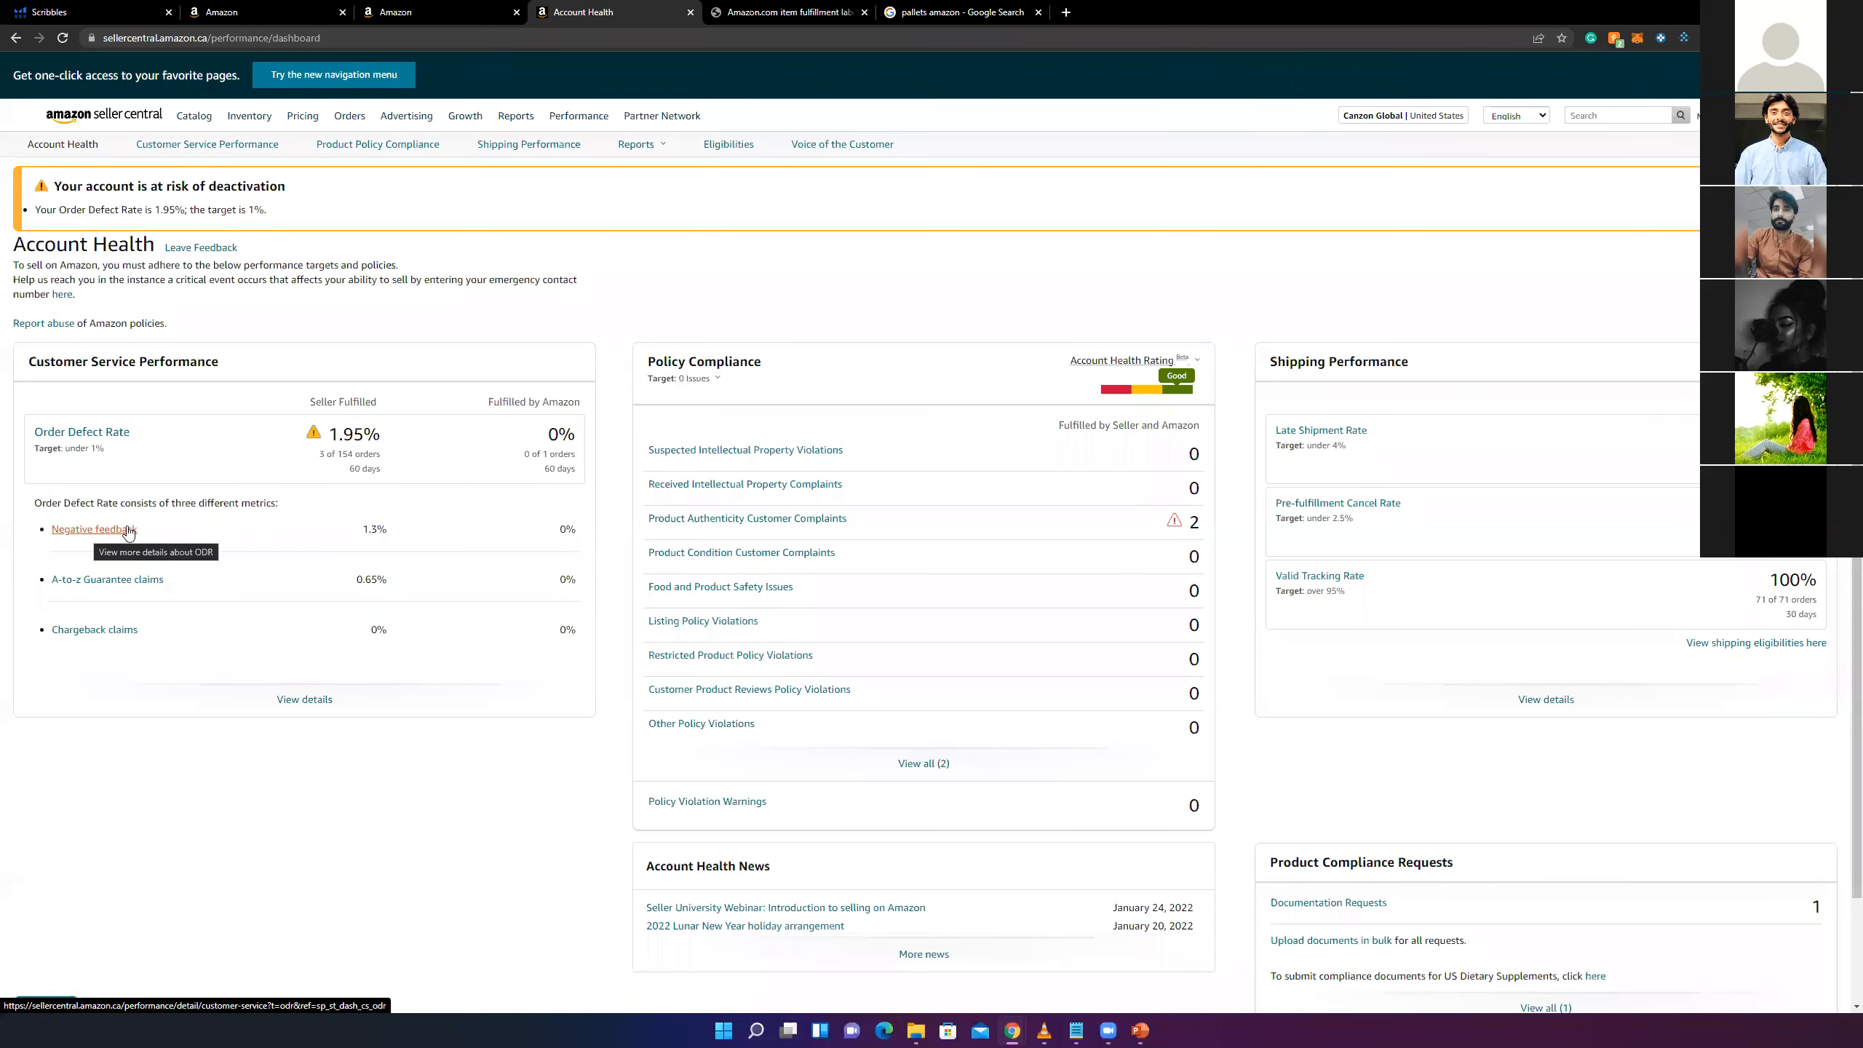
drag(362, 530, 380, 526)
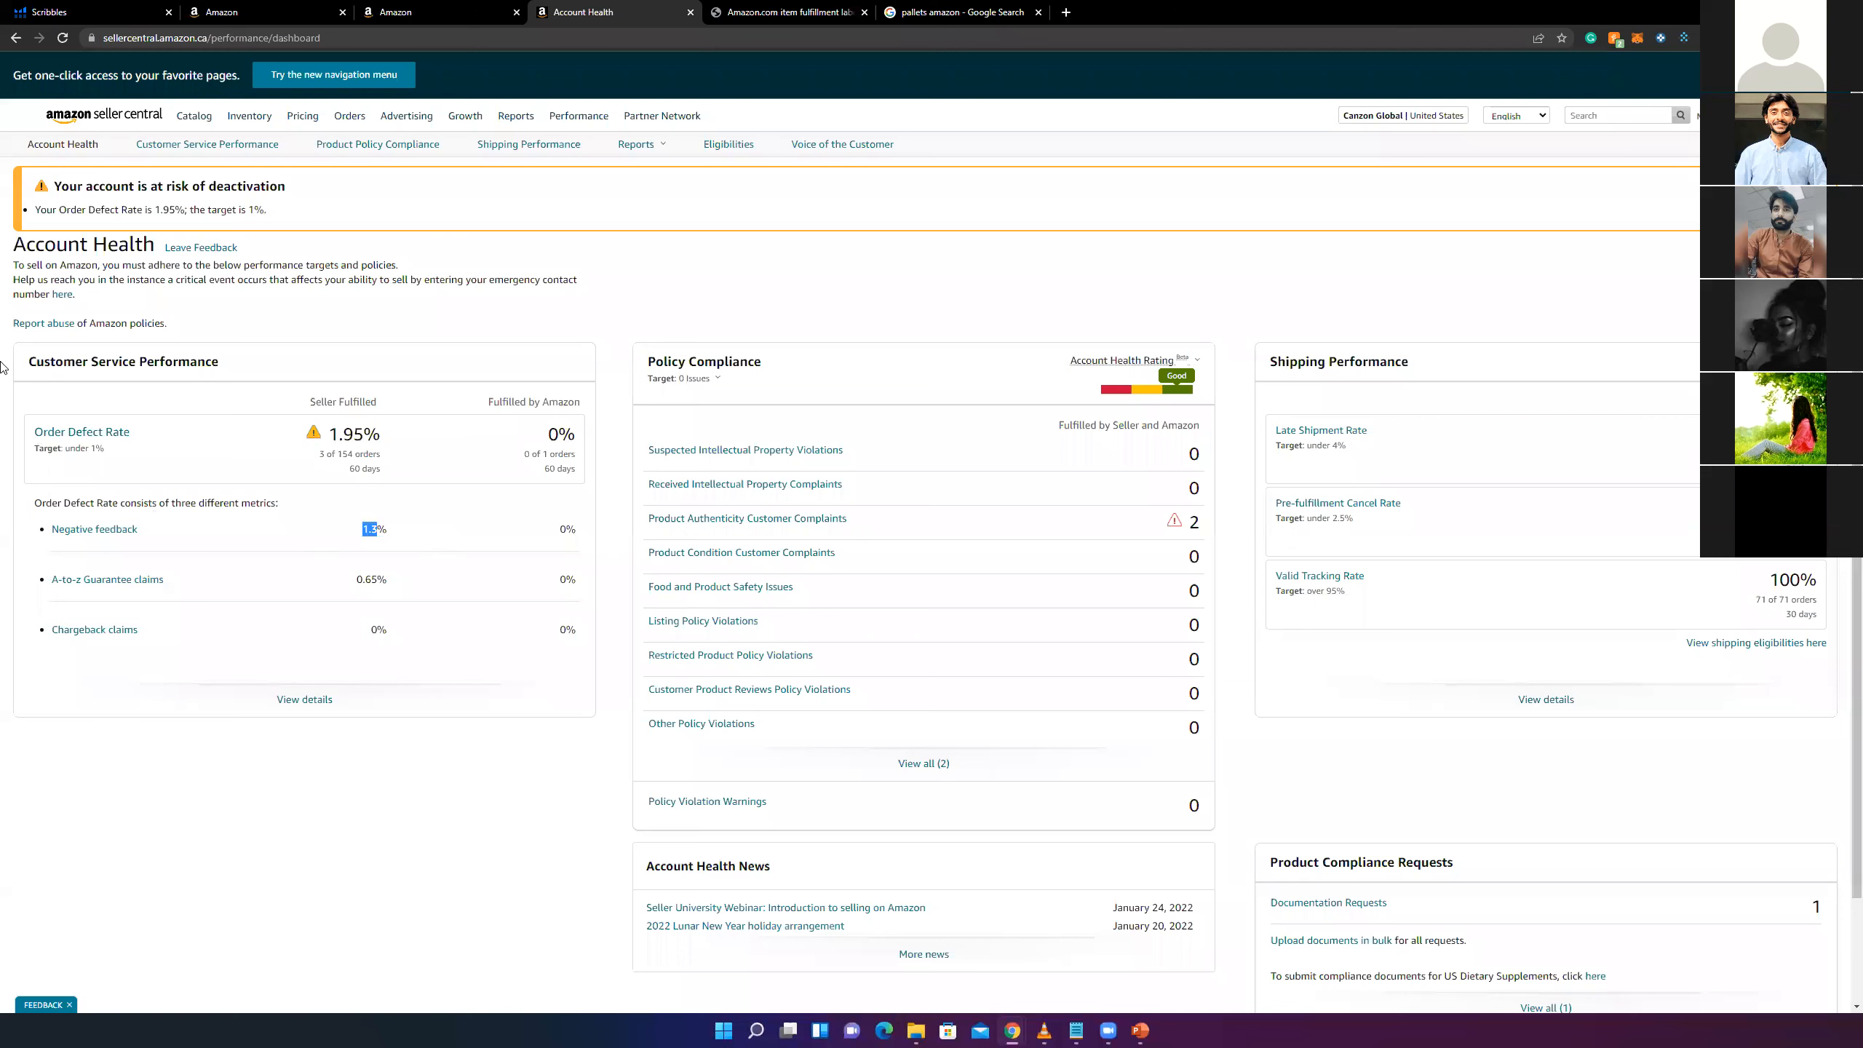
click(98, 118)
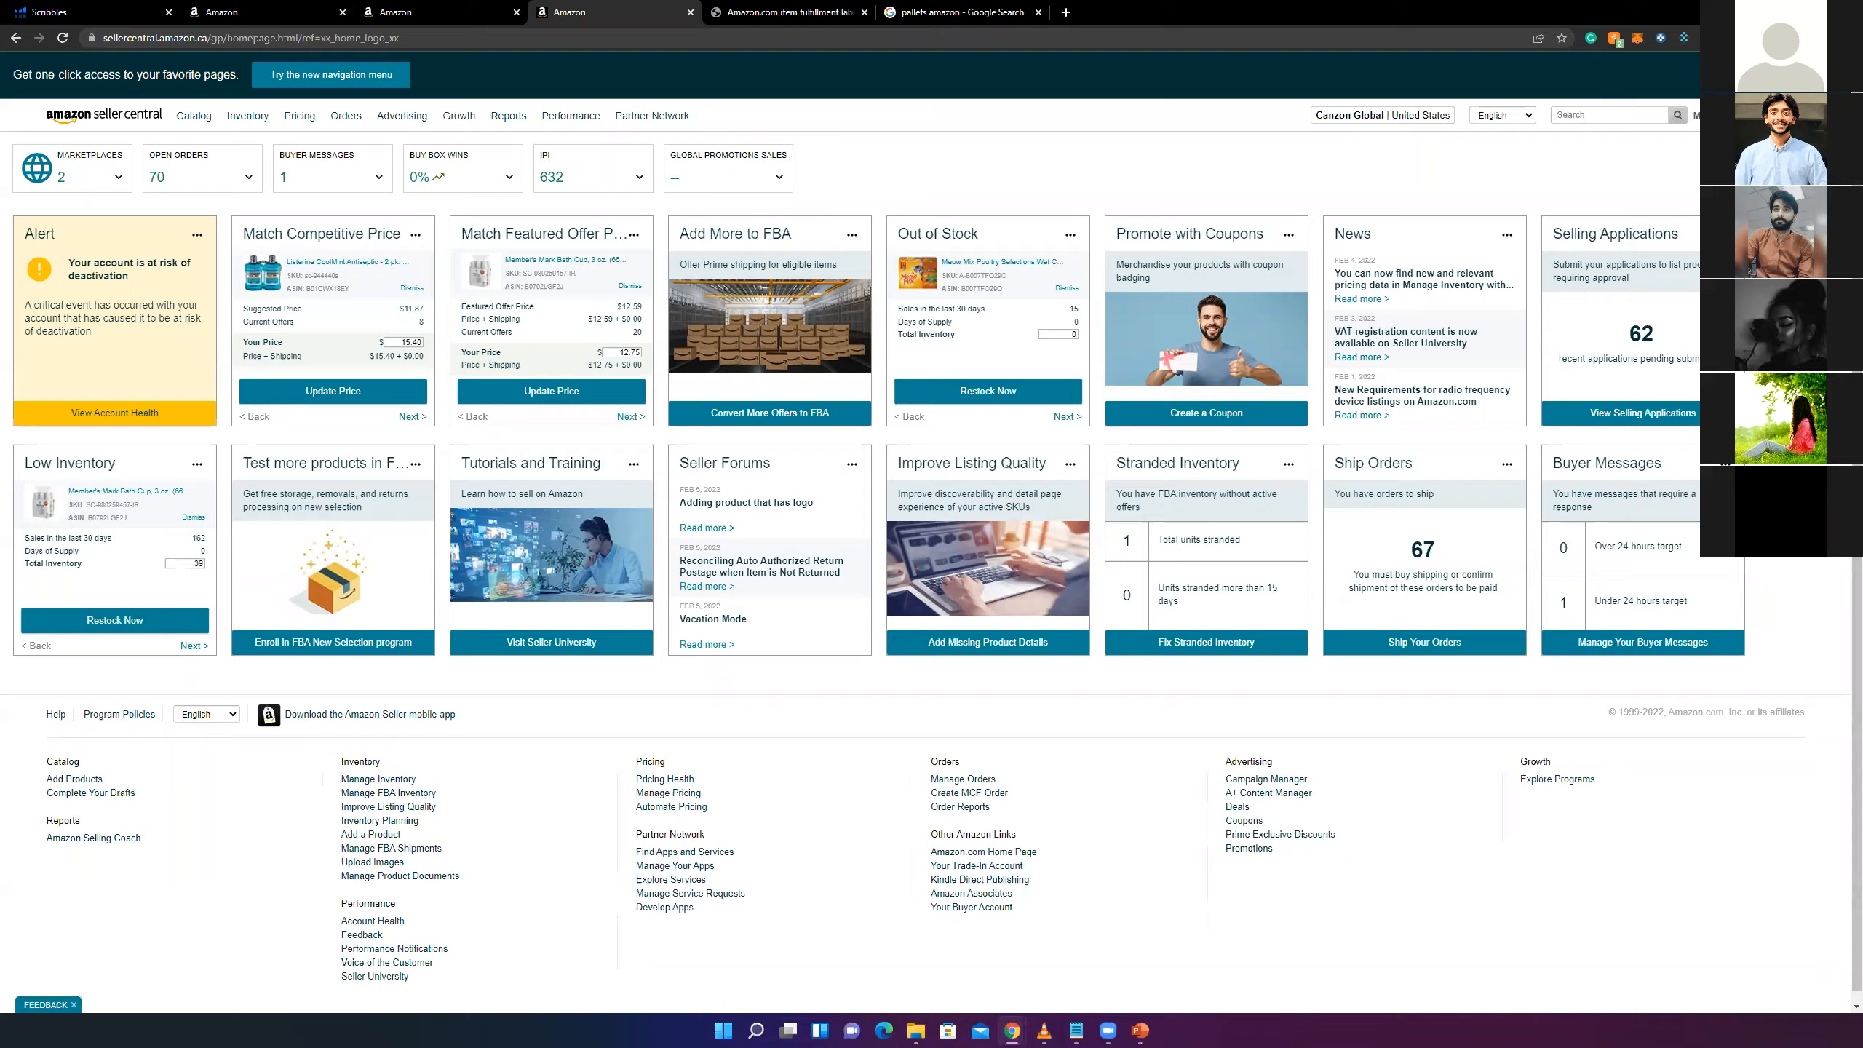
- Switch to PowerPoint and bring up the Class 07 & 08 Amazon training presentation
click(1778, 11)
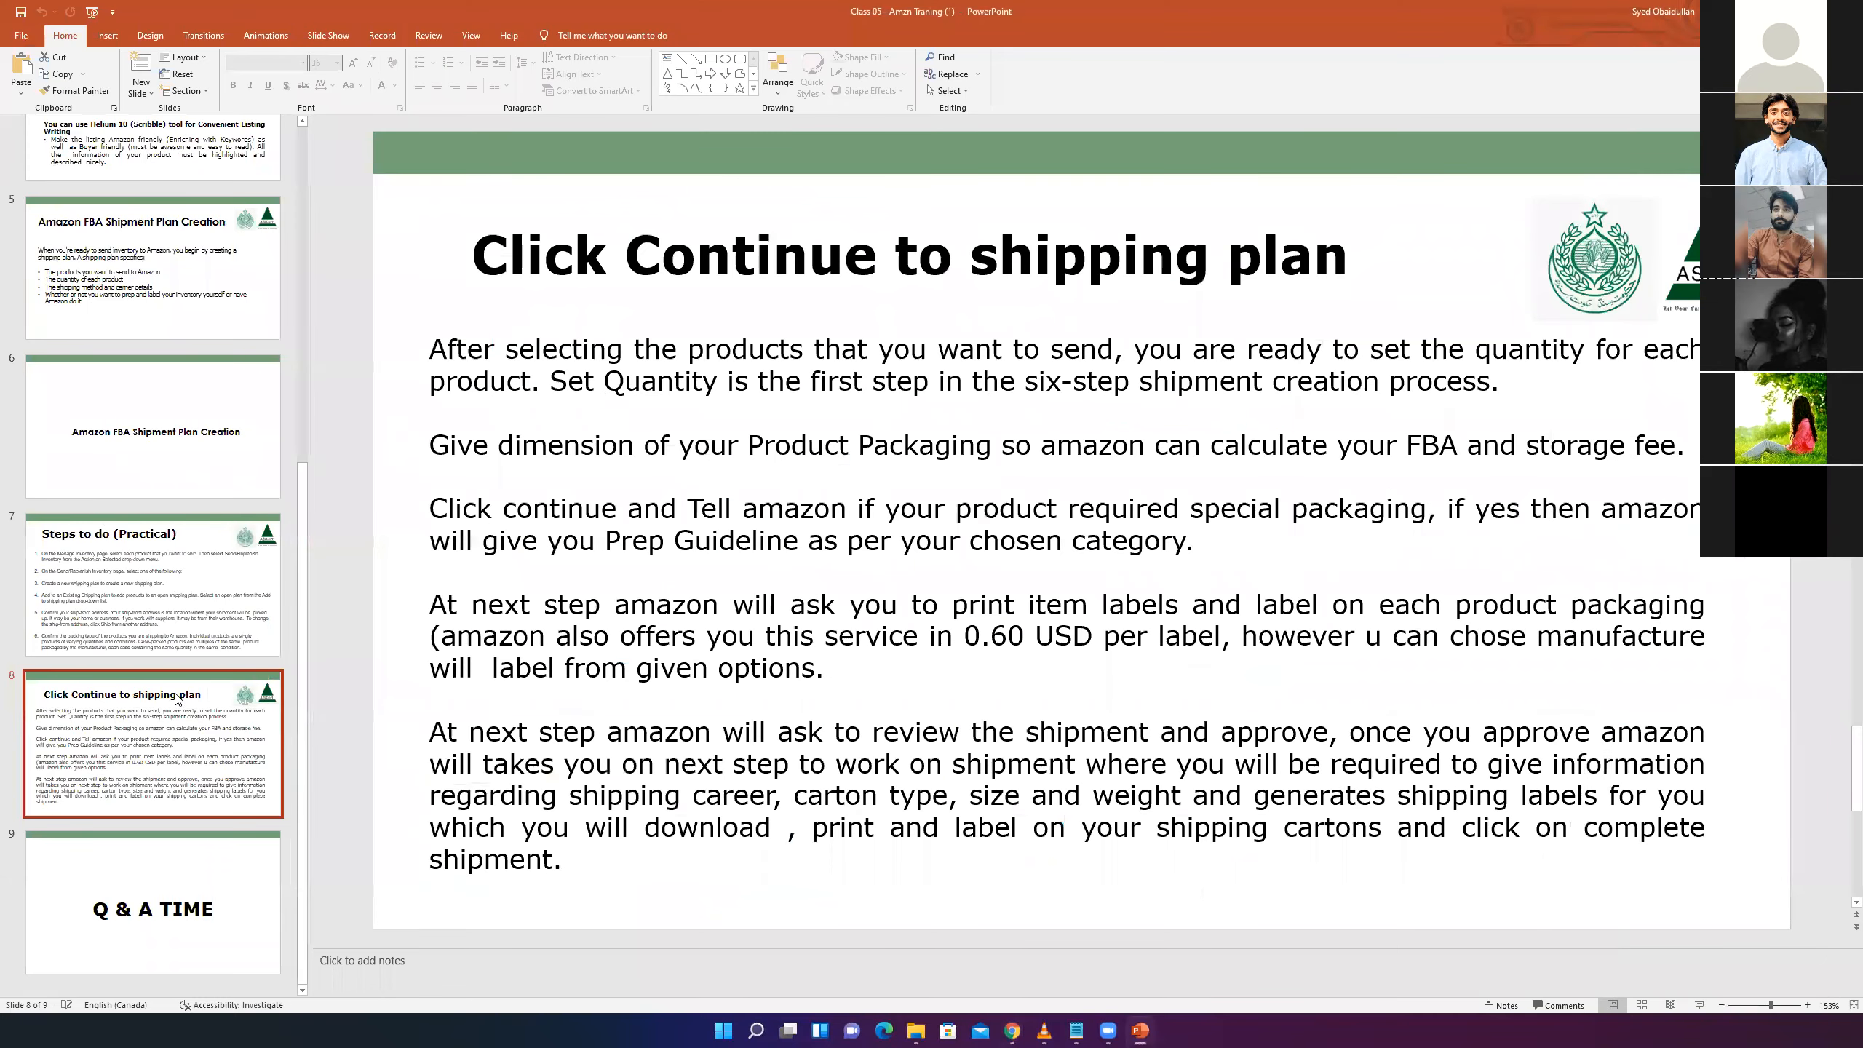
click(171, 566)
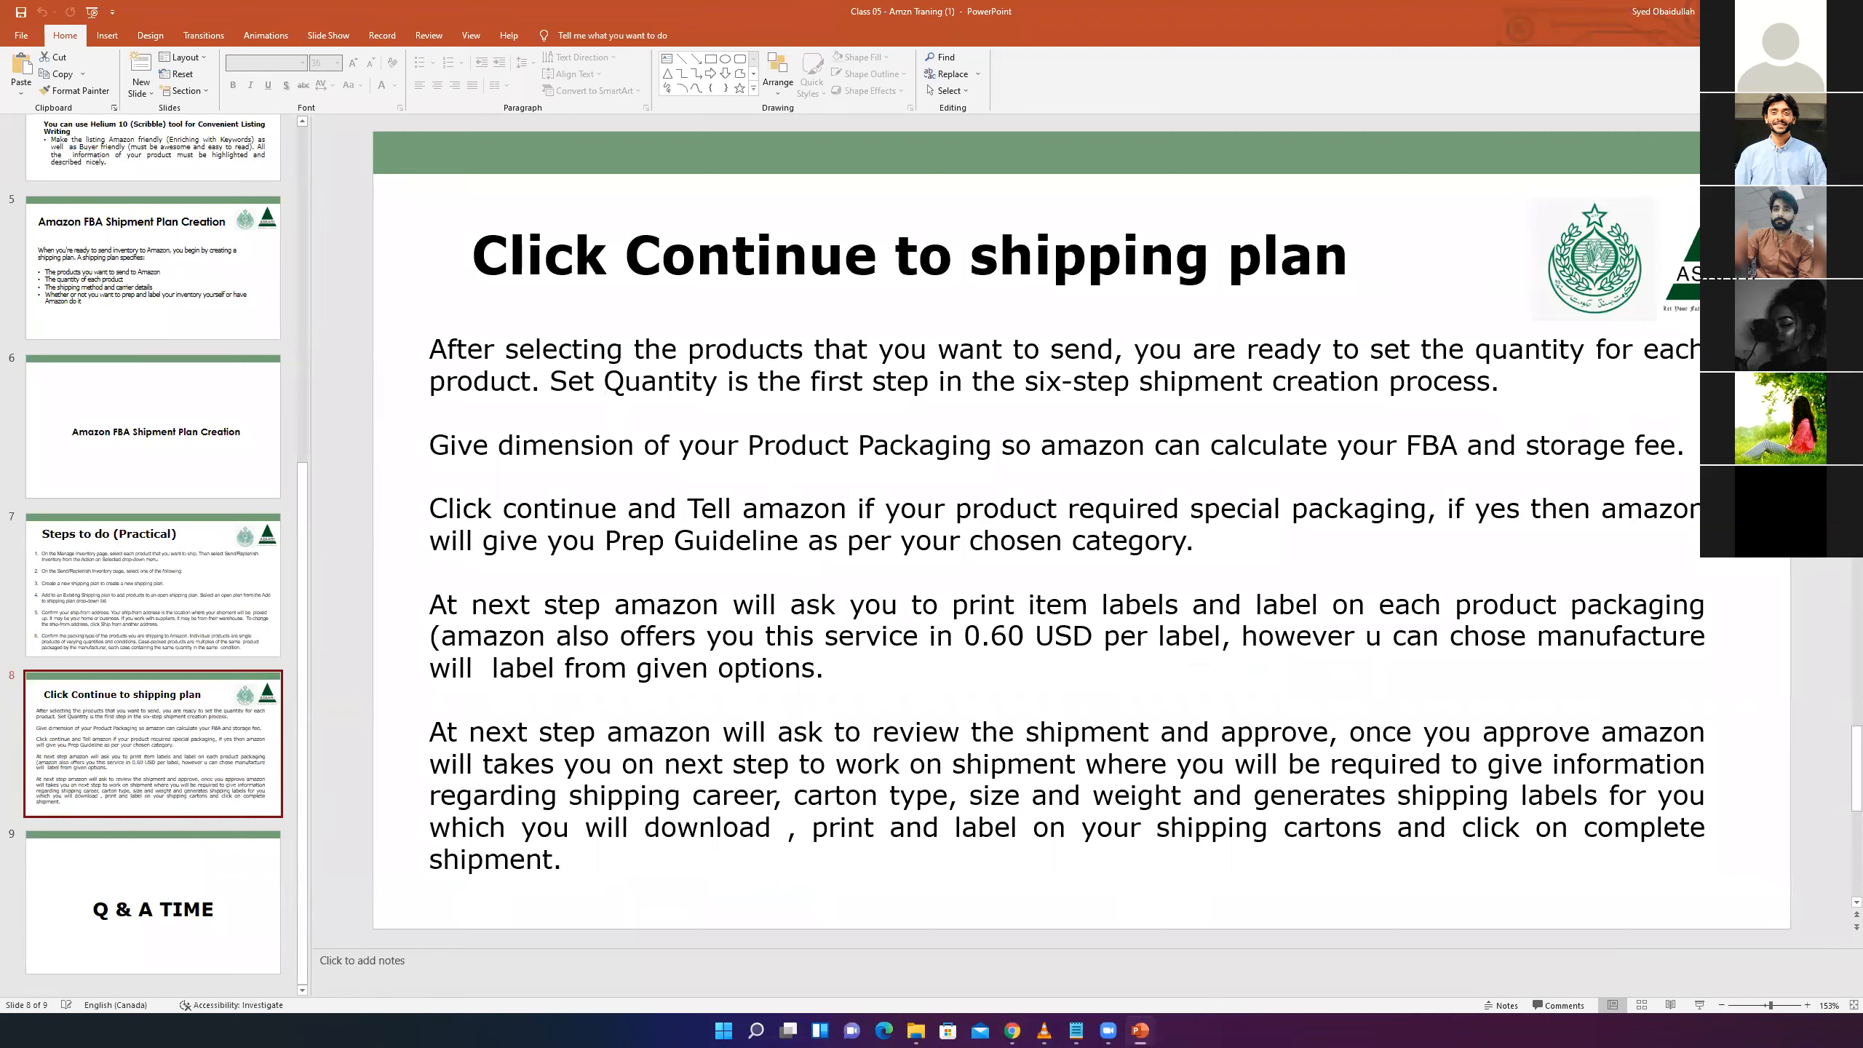
click(1140, 1031)
click(1140, 947)
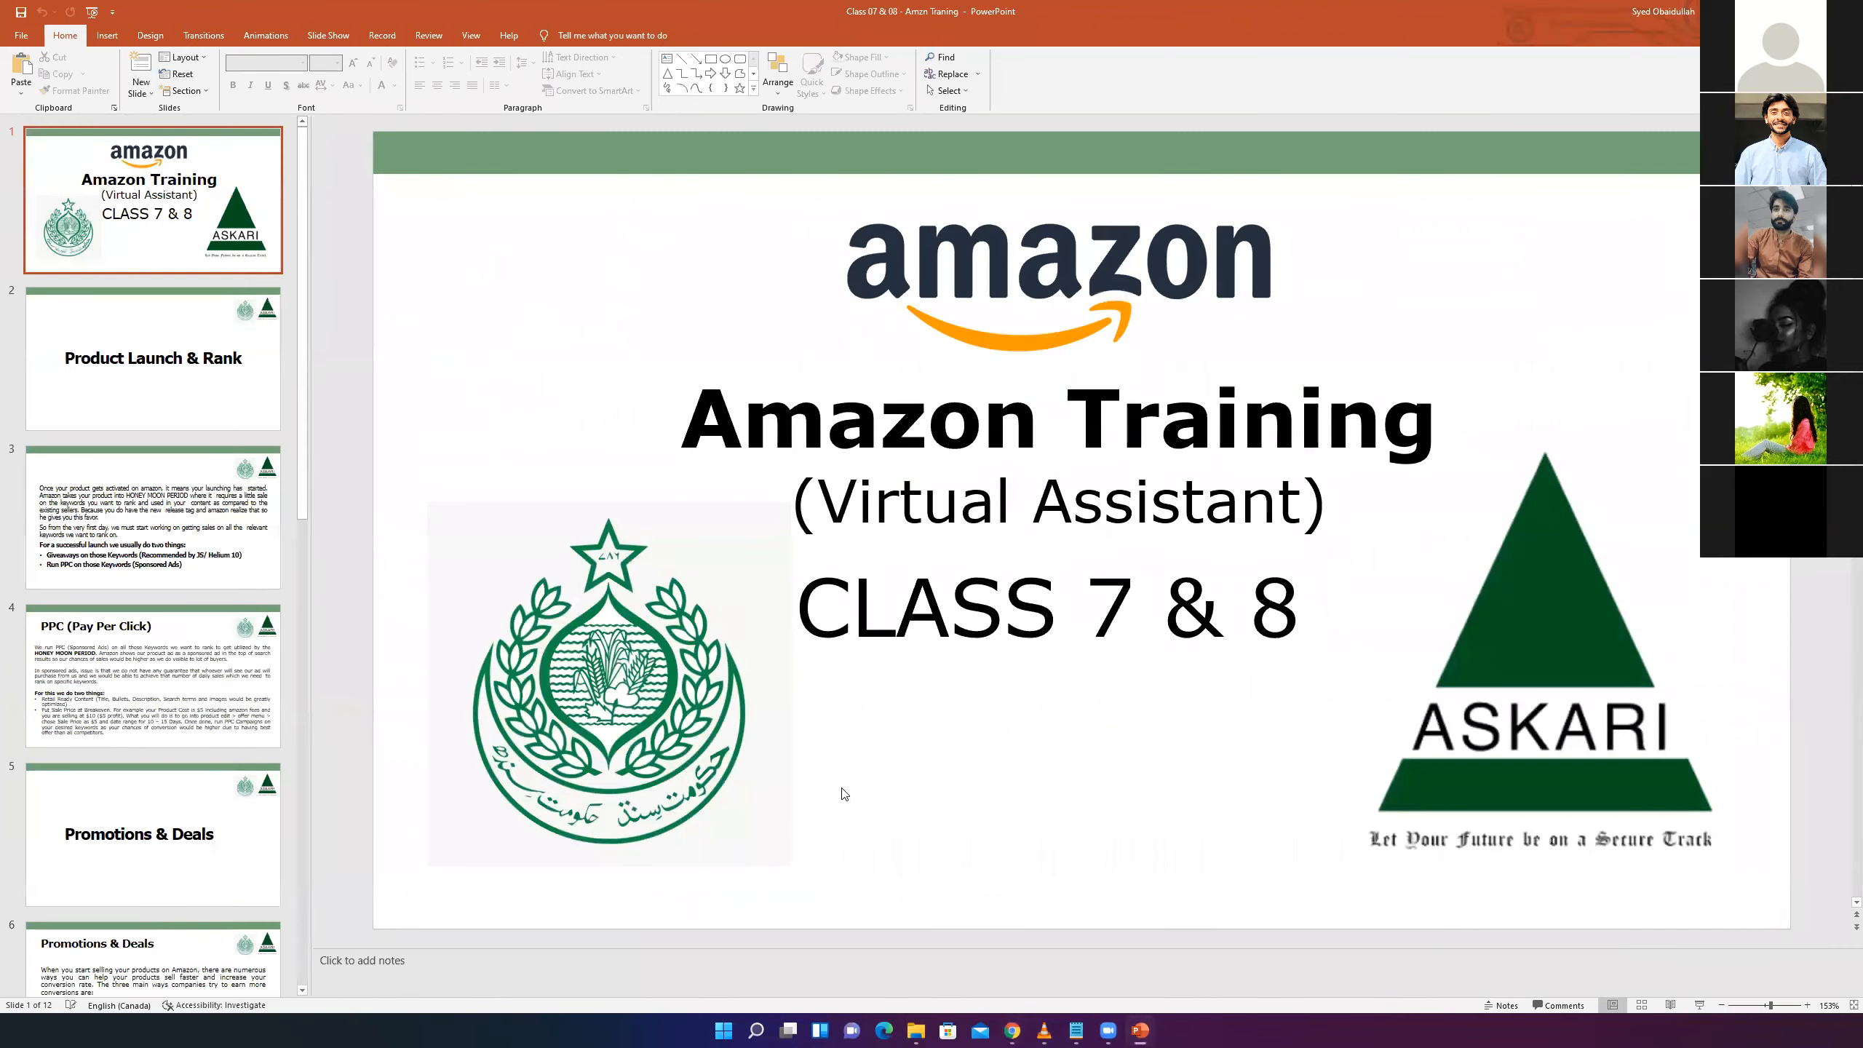
- Look through the slides on Product Launch & Rank, the honeymoon period and PPC (Pay Per Click)
click(158, 387)
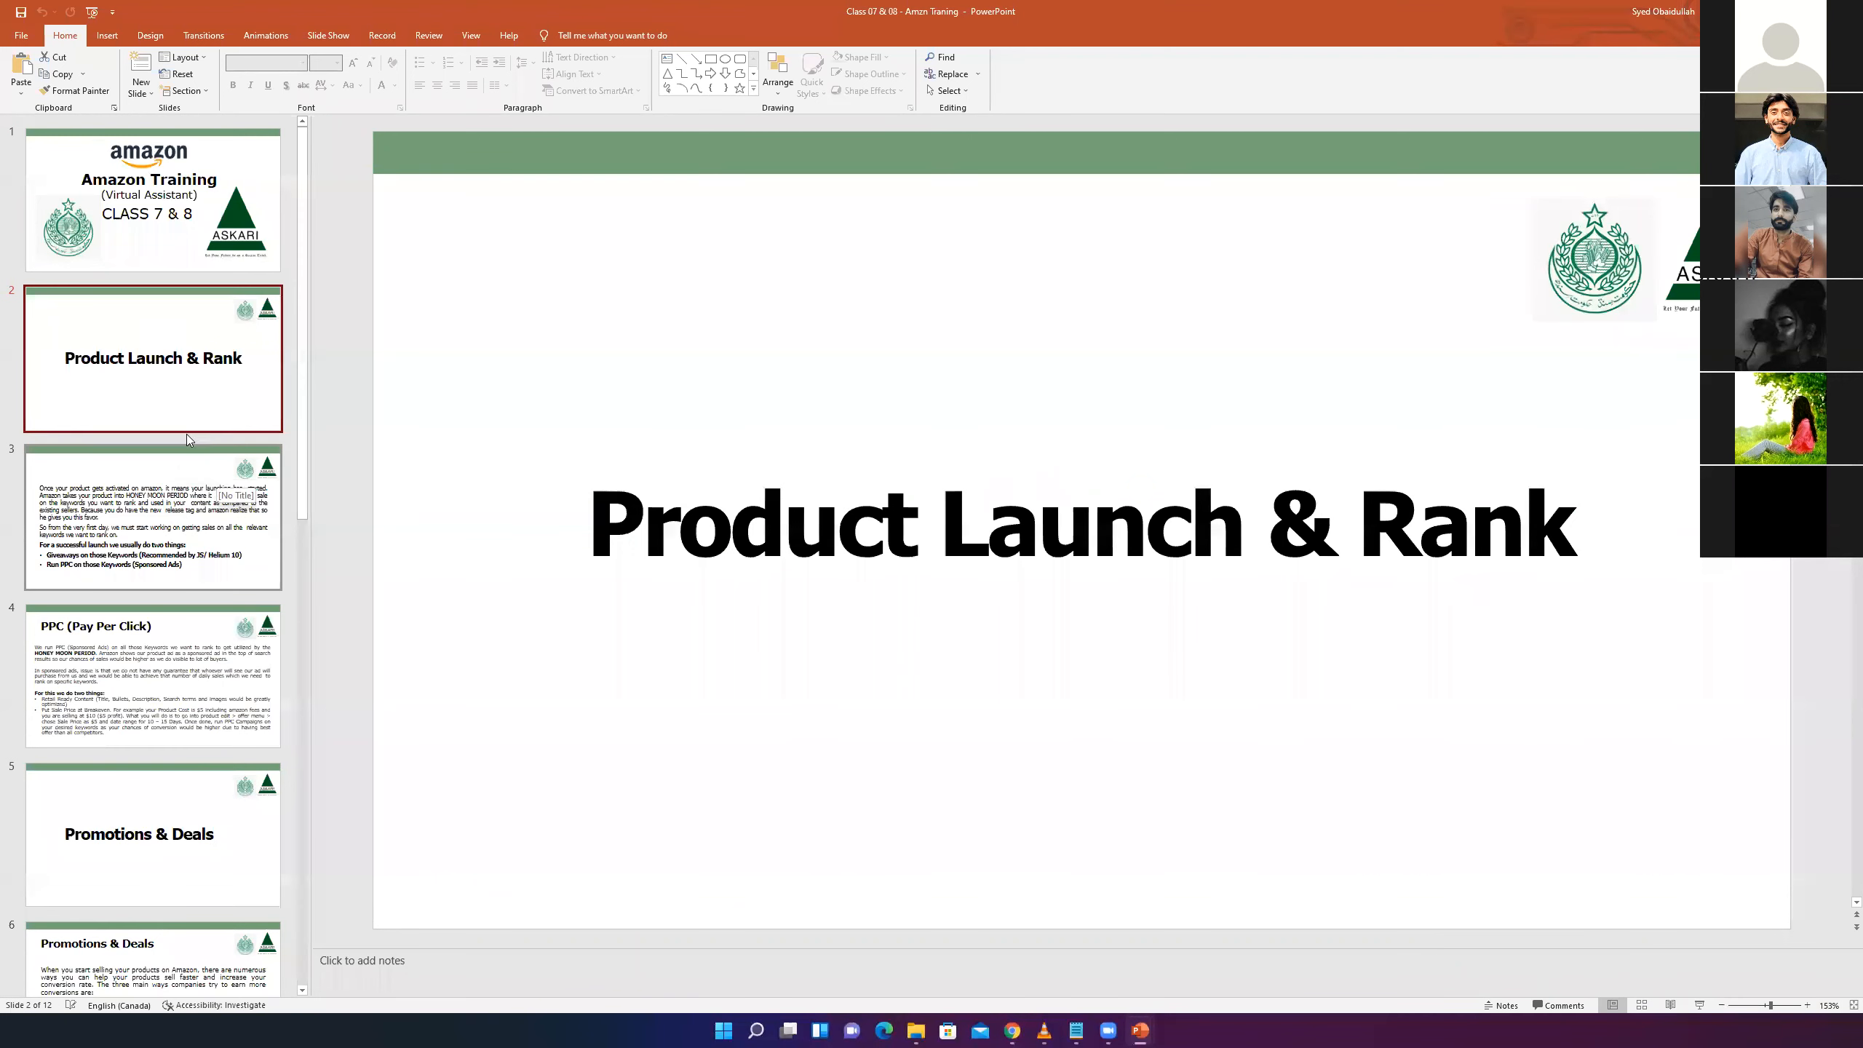
drag(590, 525, 1000, 531)
click(139, 543)
click(141, 663)
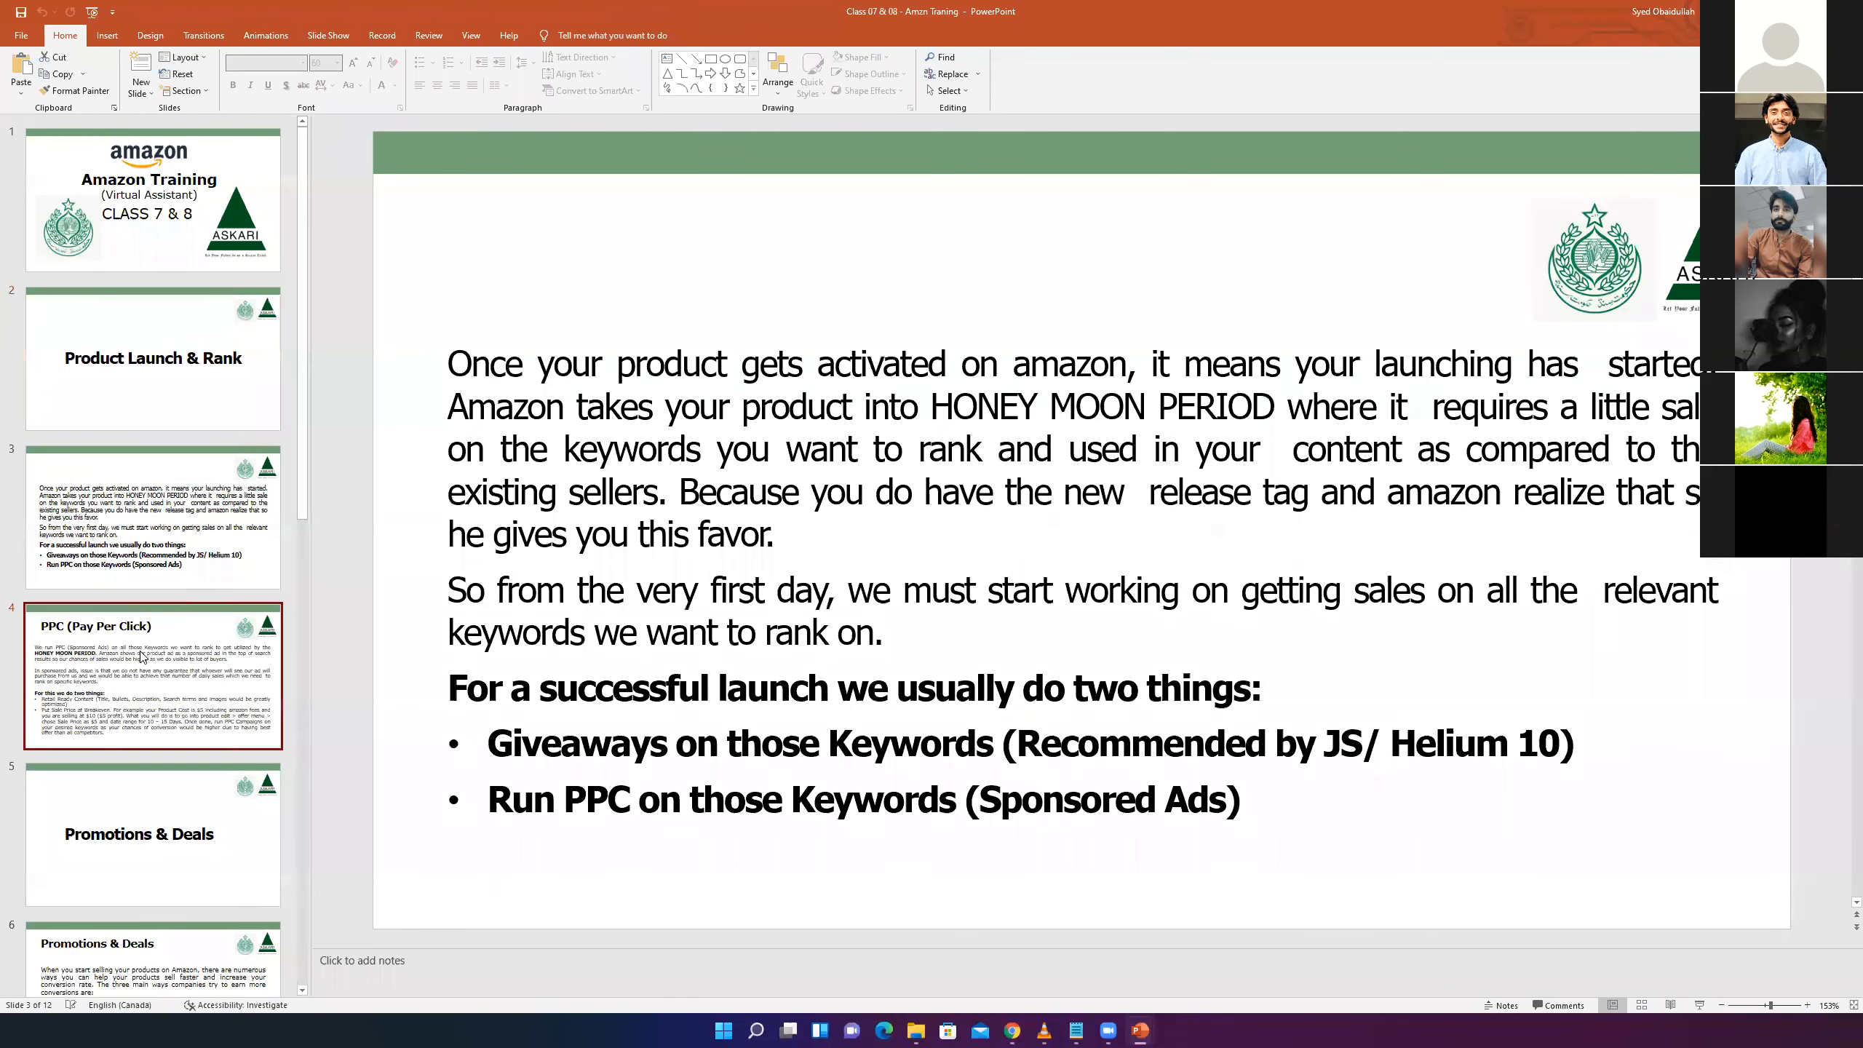
click(152, 764)
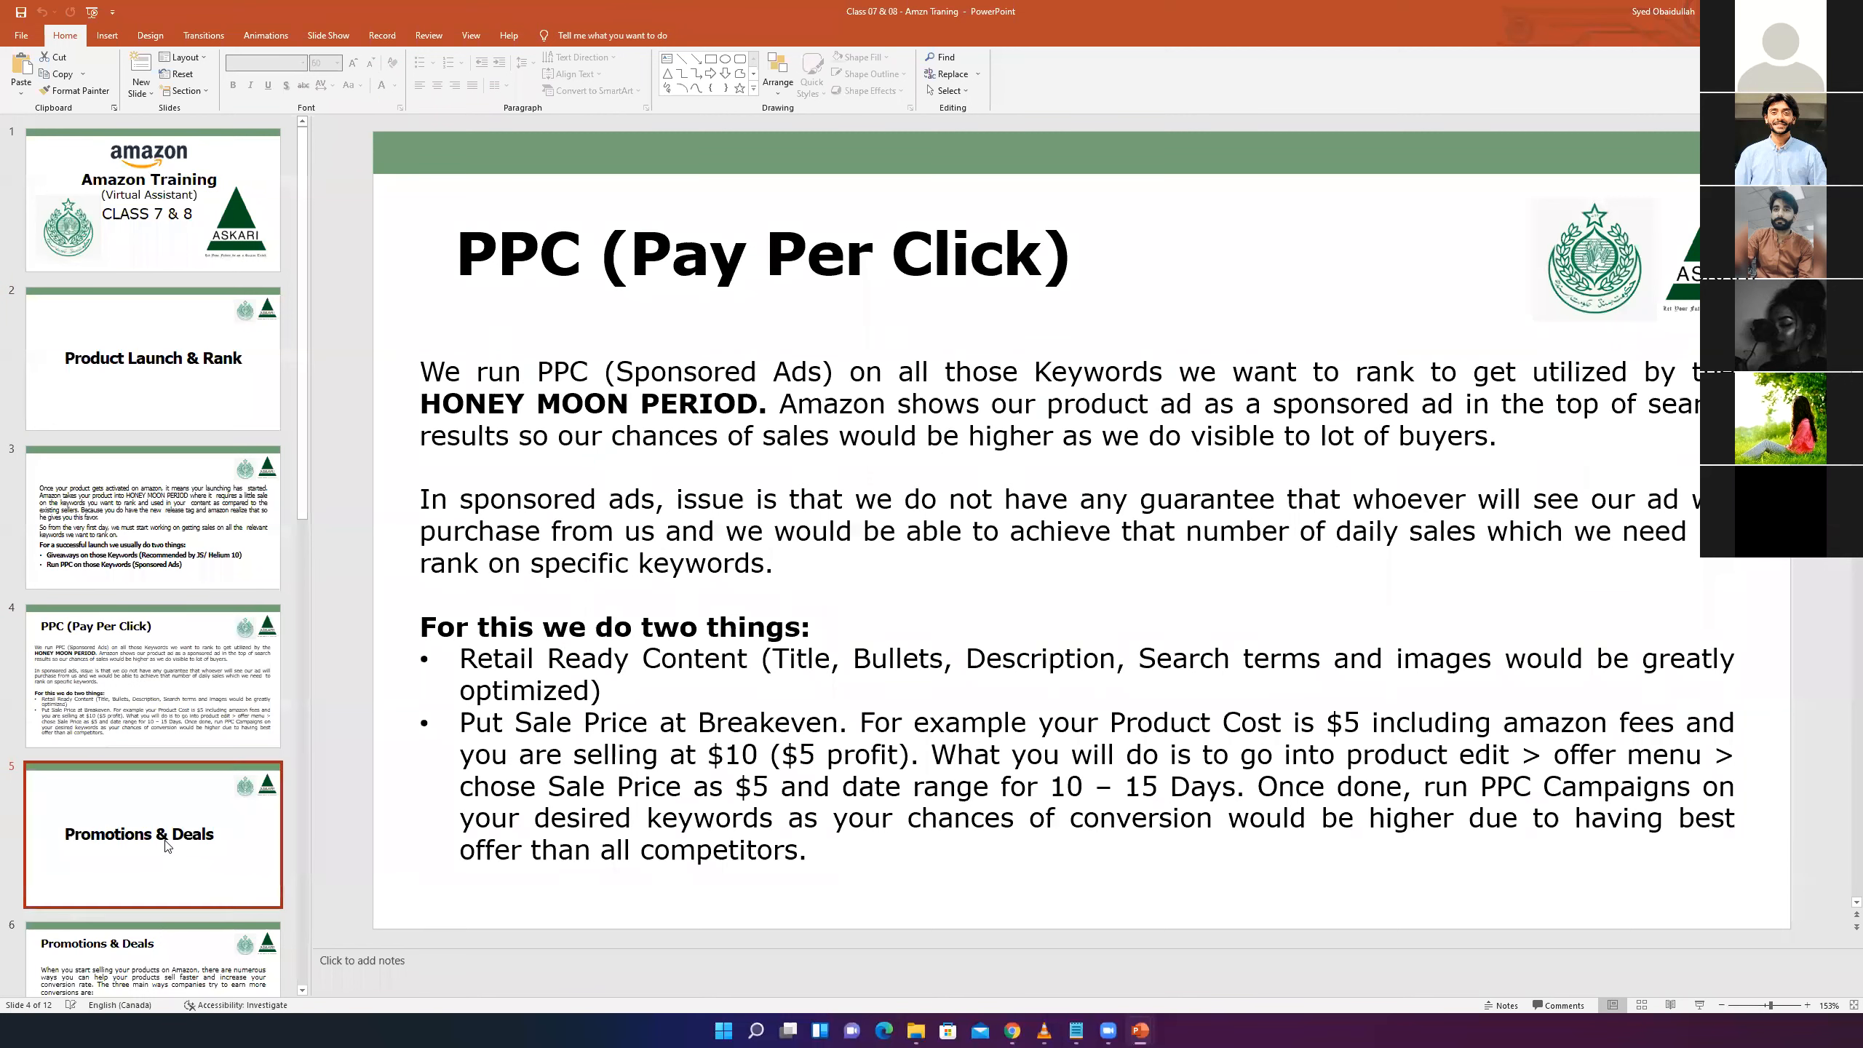
- Look through the Promotions & Deals slides, including Lightning Deal and Promotions
scroll(165, 841, down, 4)
click(134, 629)
click(141, 796)
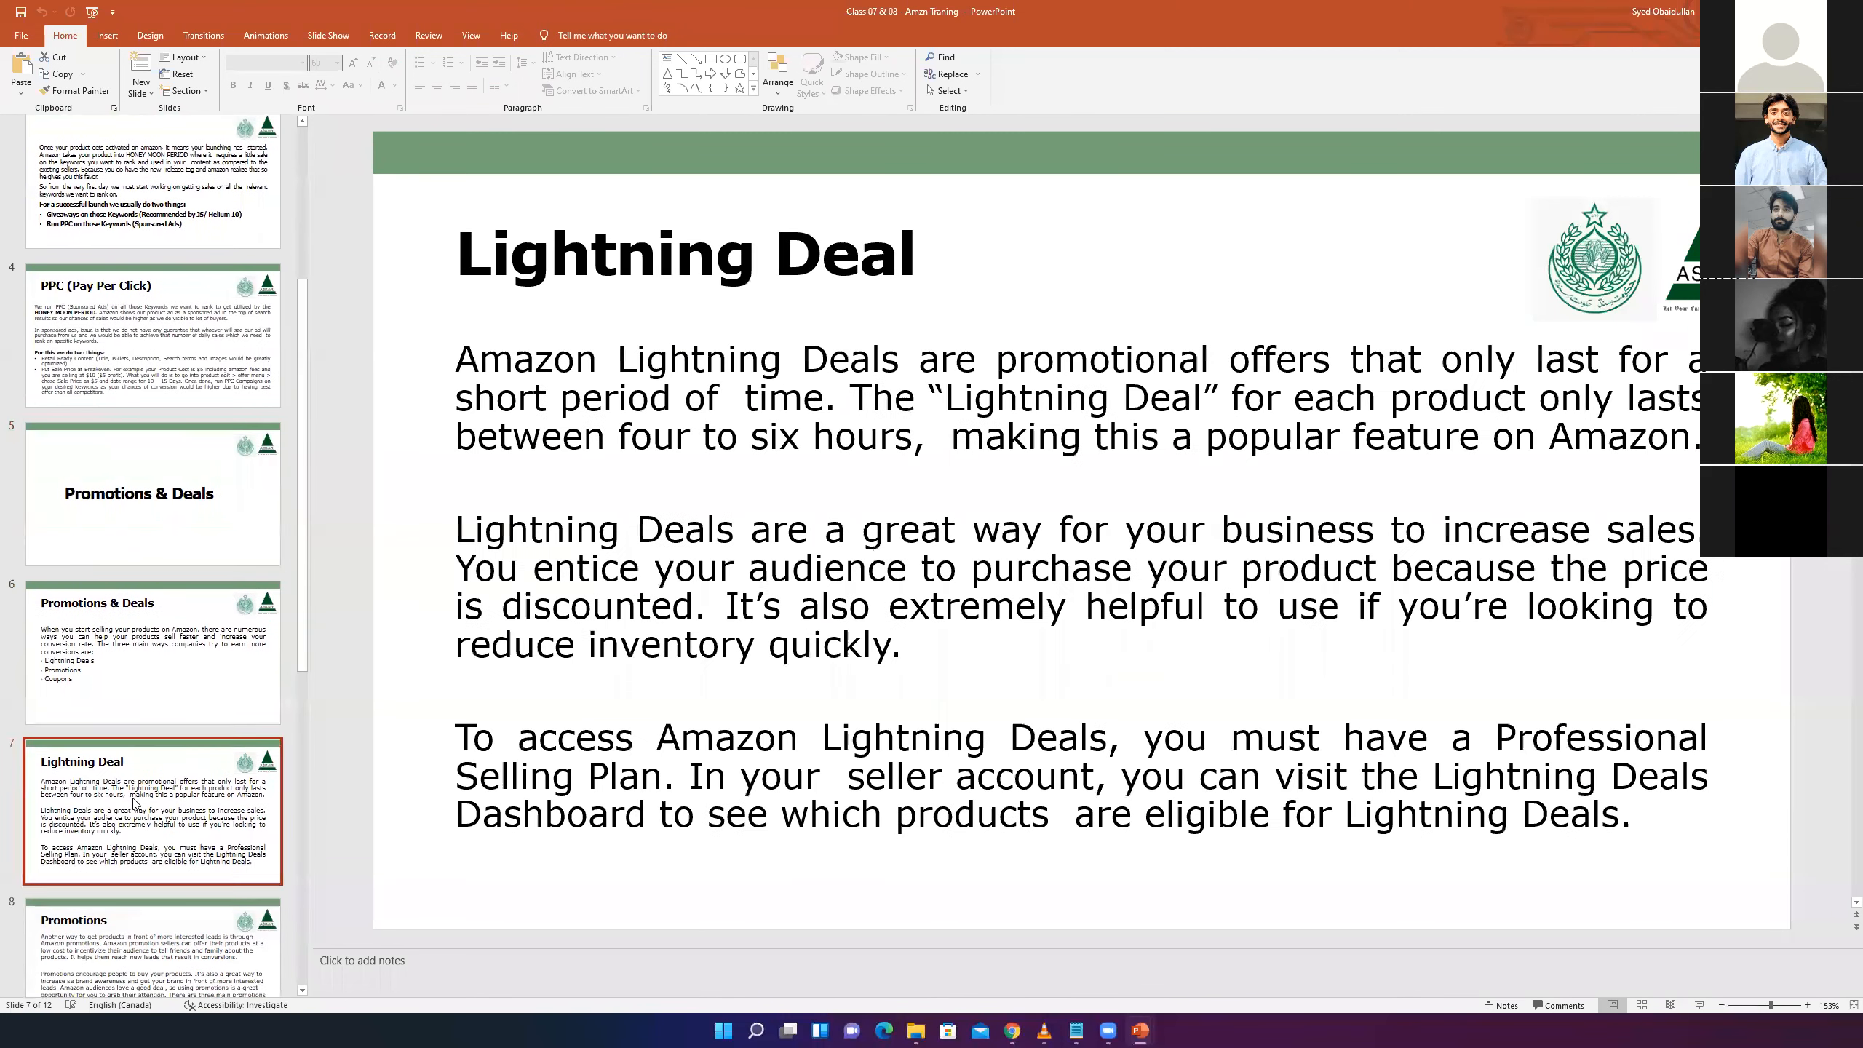
scroll(143, 796, down, 4)
click(137, 646)
scroll(167, 816, down, 1)
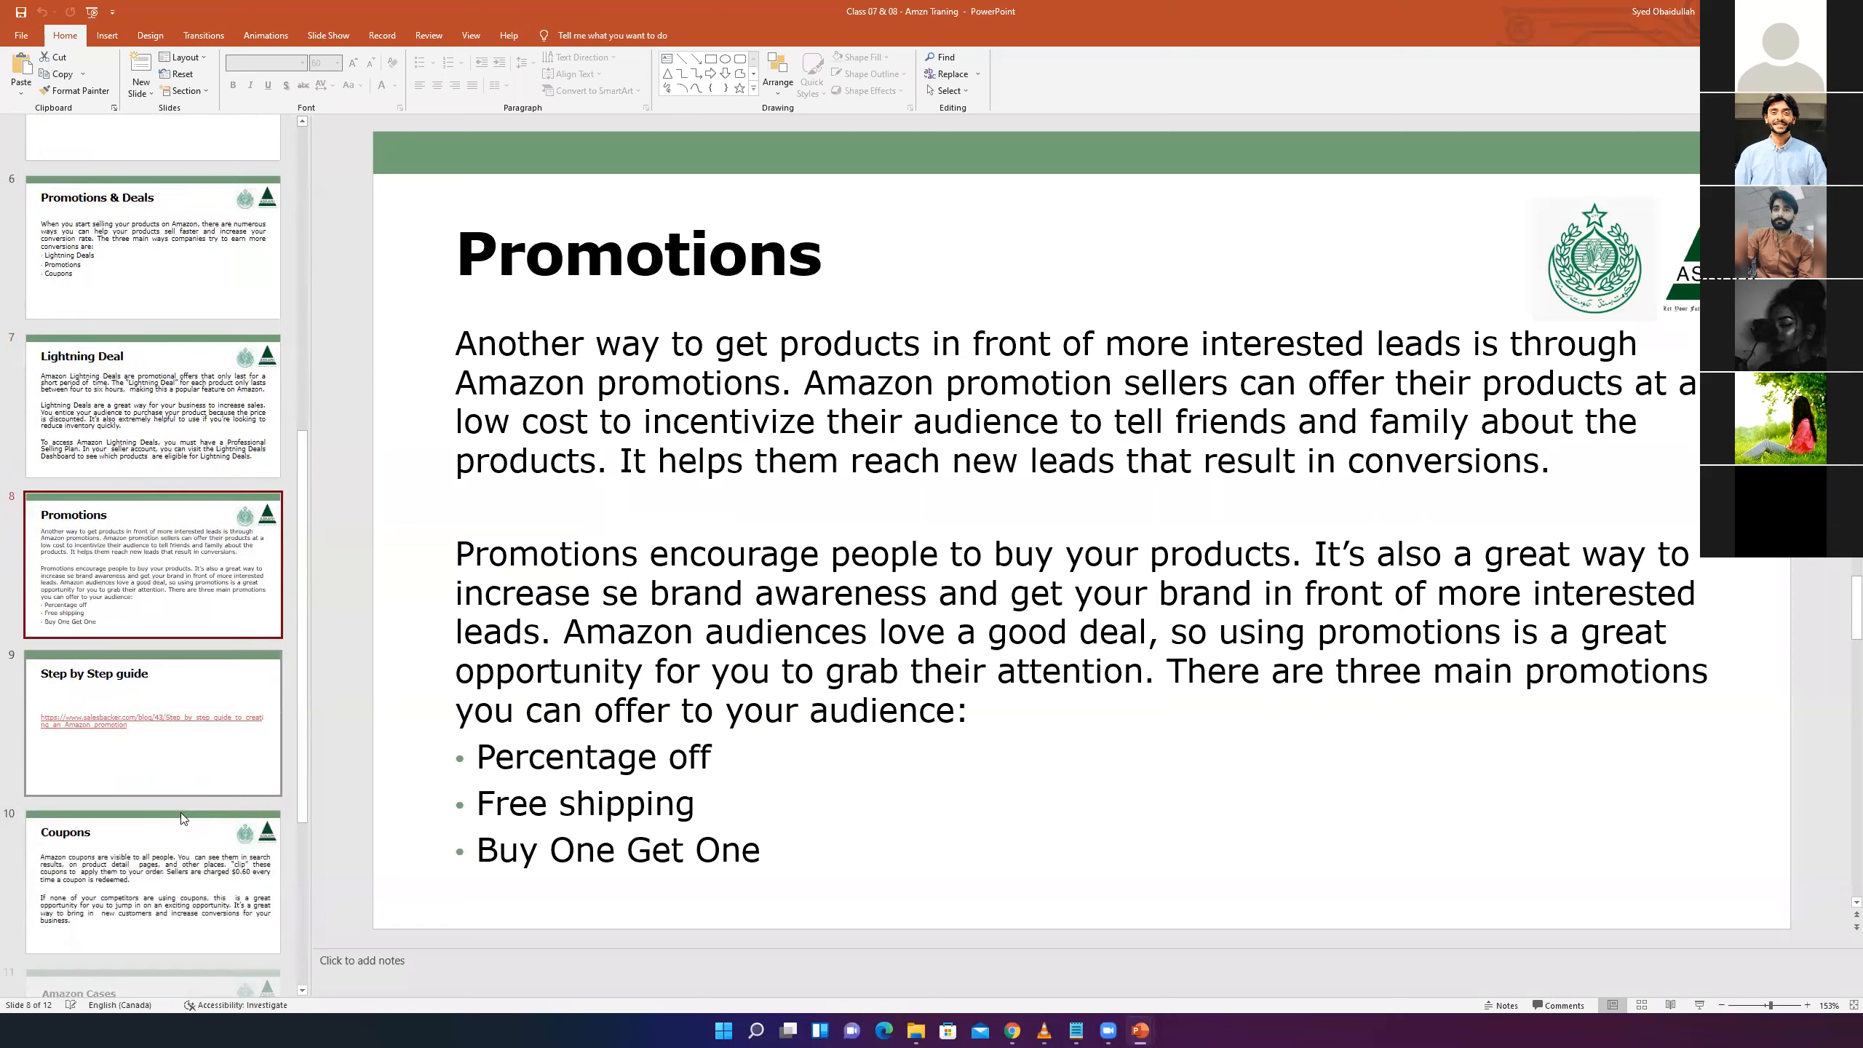
- View the slides on the Step by Step guide, Coupons and Amazon Cases
click(160, 771)
scroll(160, 778, down, 1)
scroll(173, 810, down, 1)
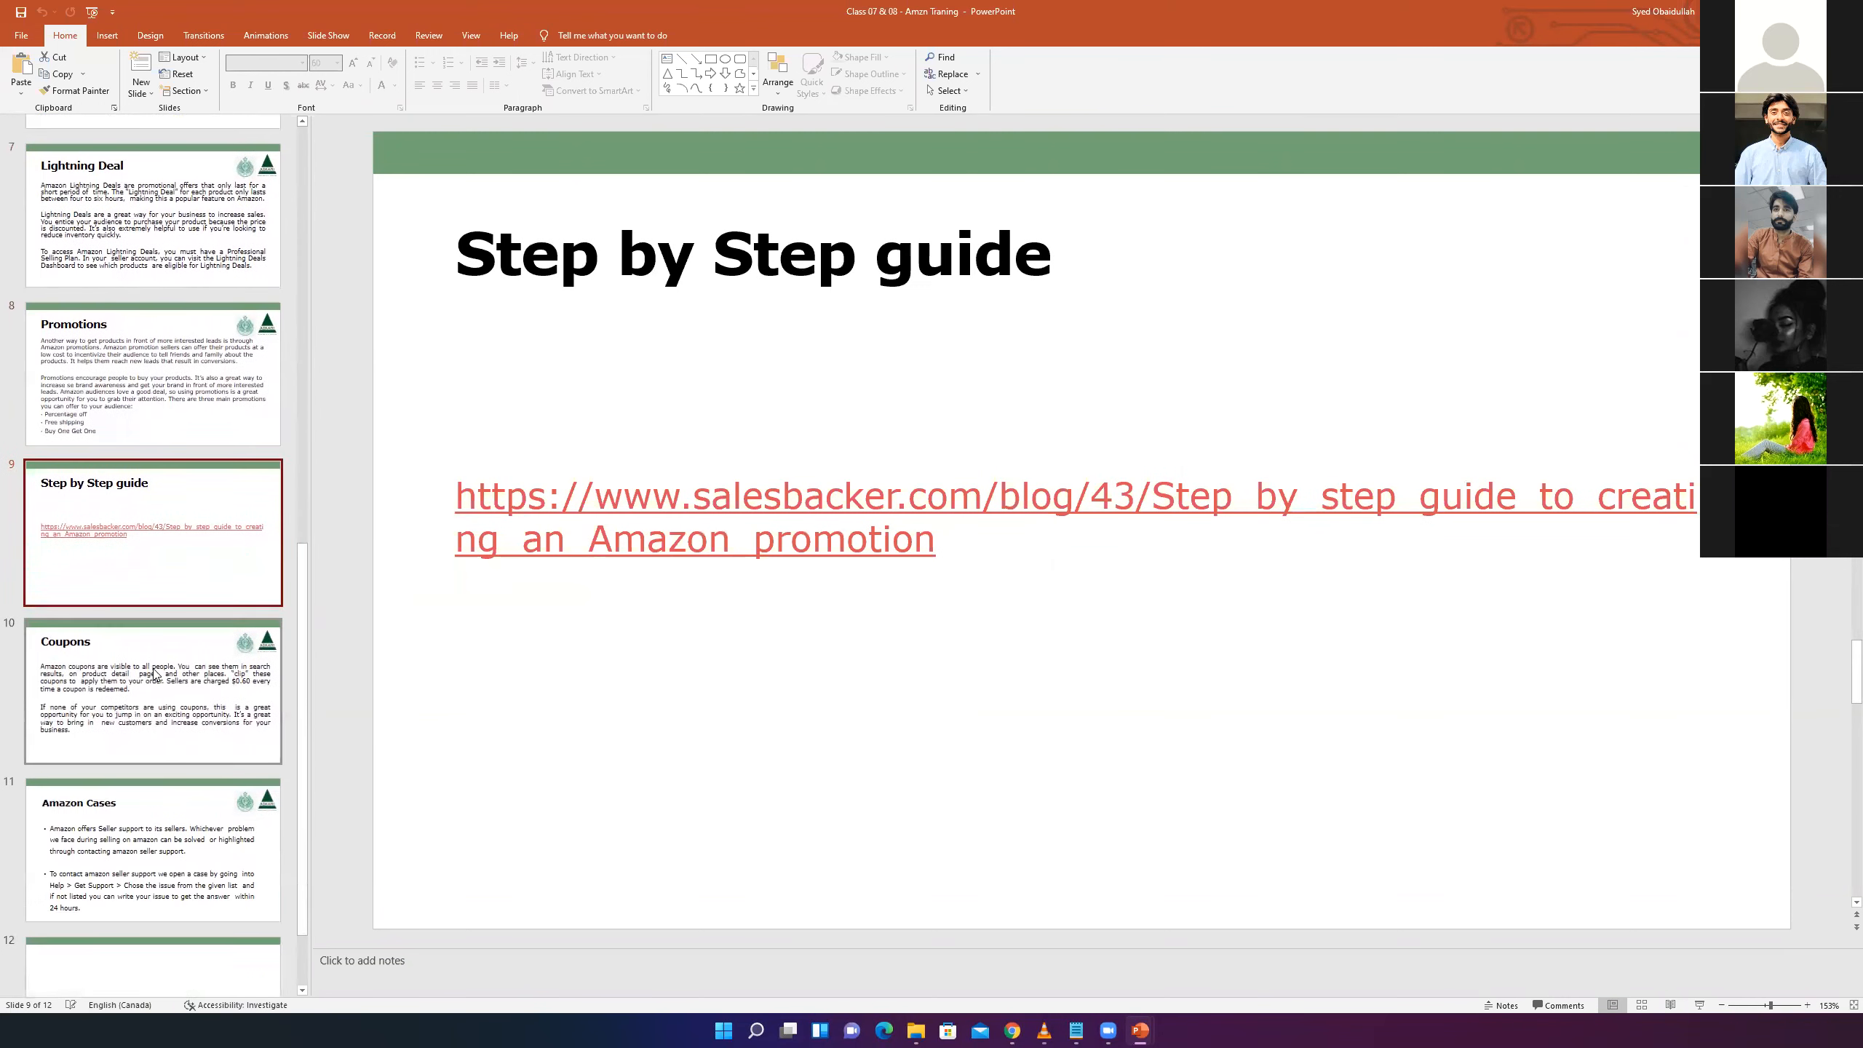
click(156, 674)
click(173, 868)
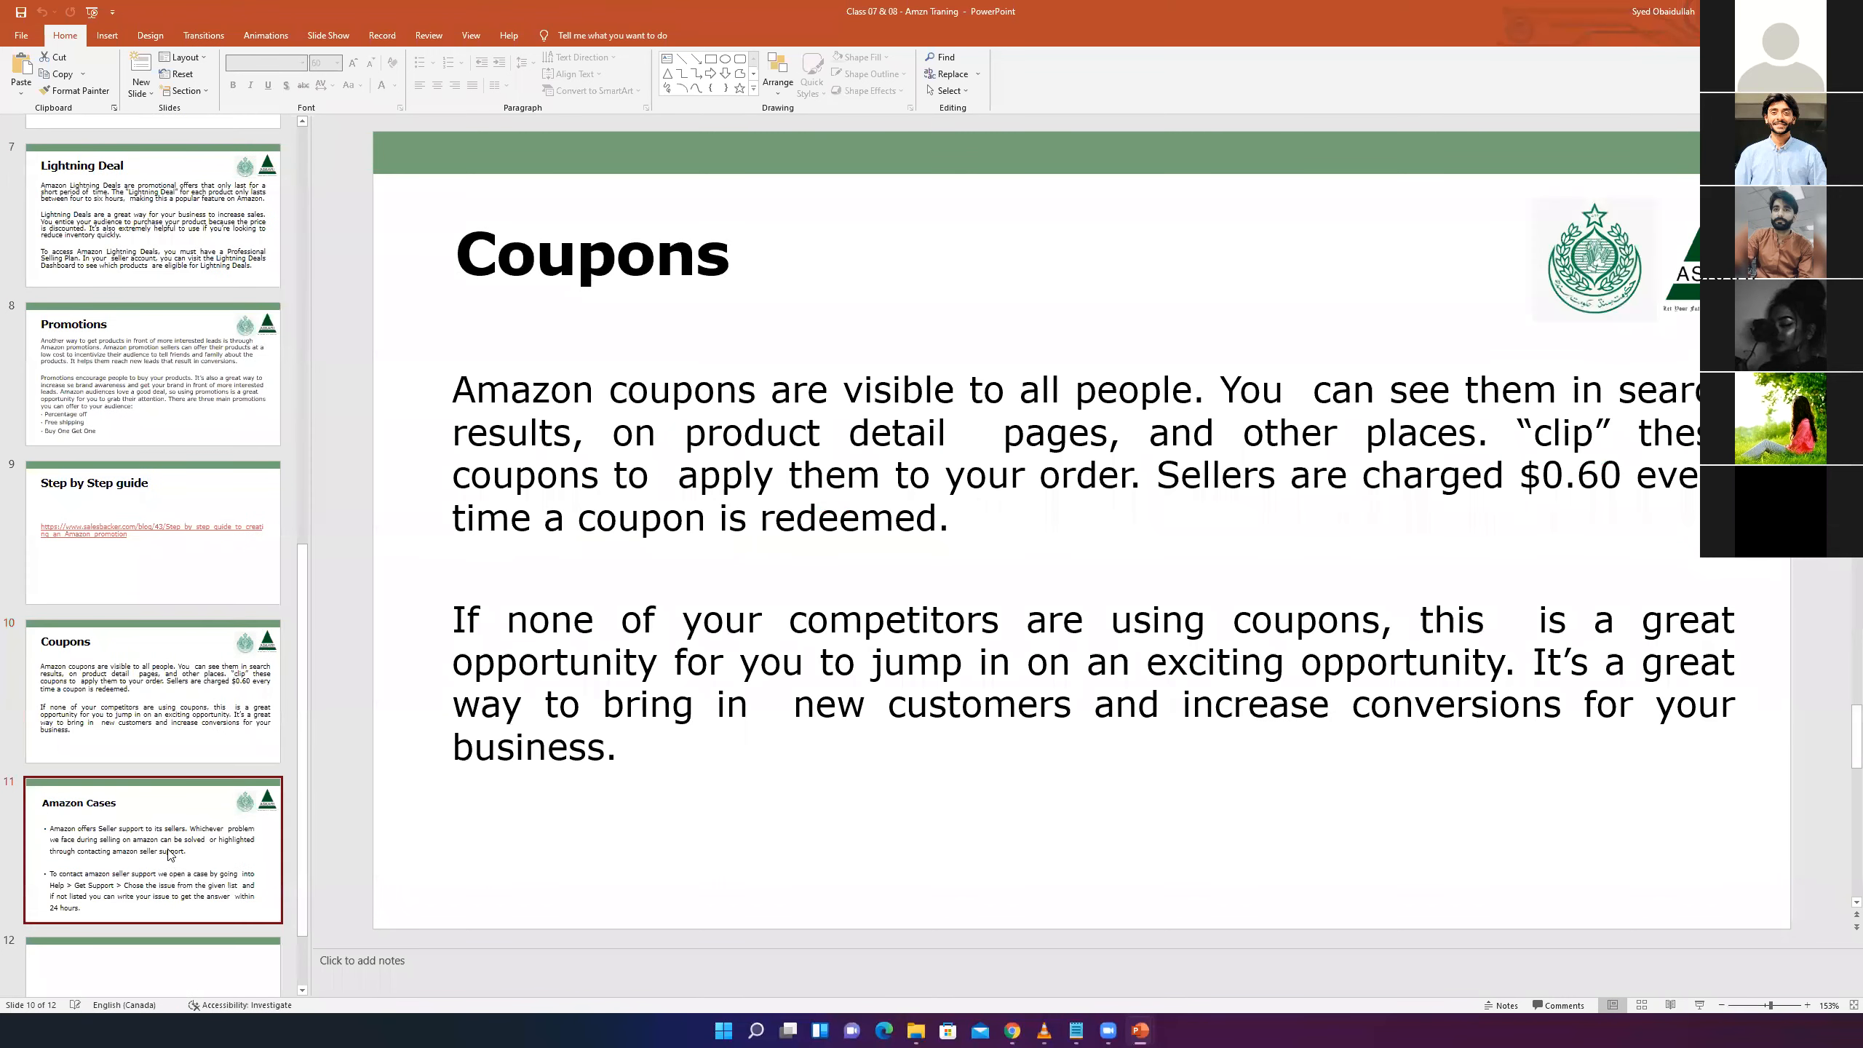
- Go back to the PPC (Pay Per Click) slide and the Product Launch & Rank slide
scroll(176, 635, up, 10)
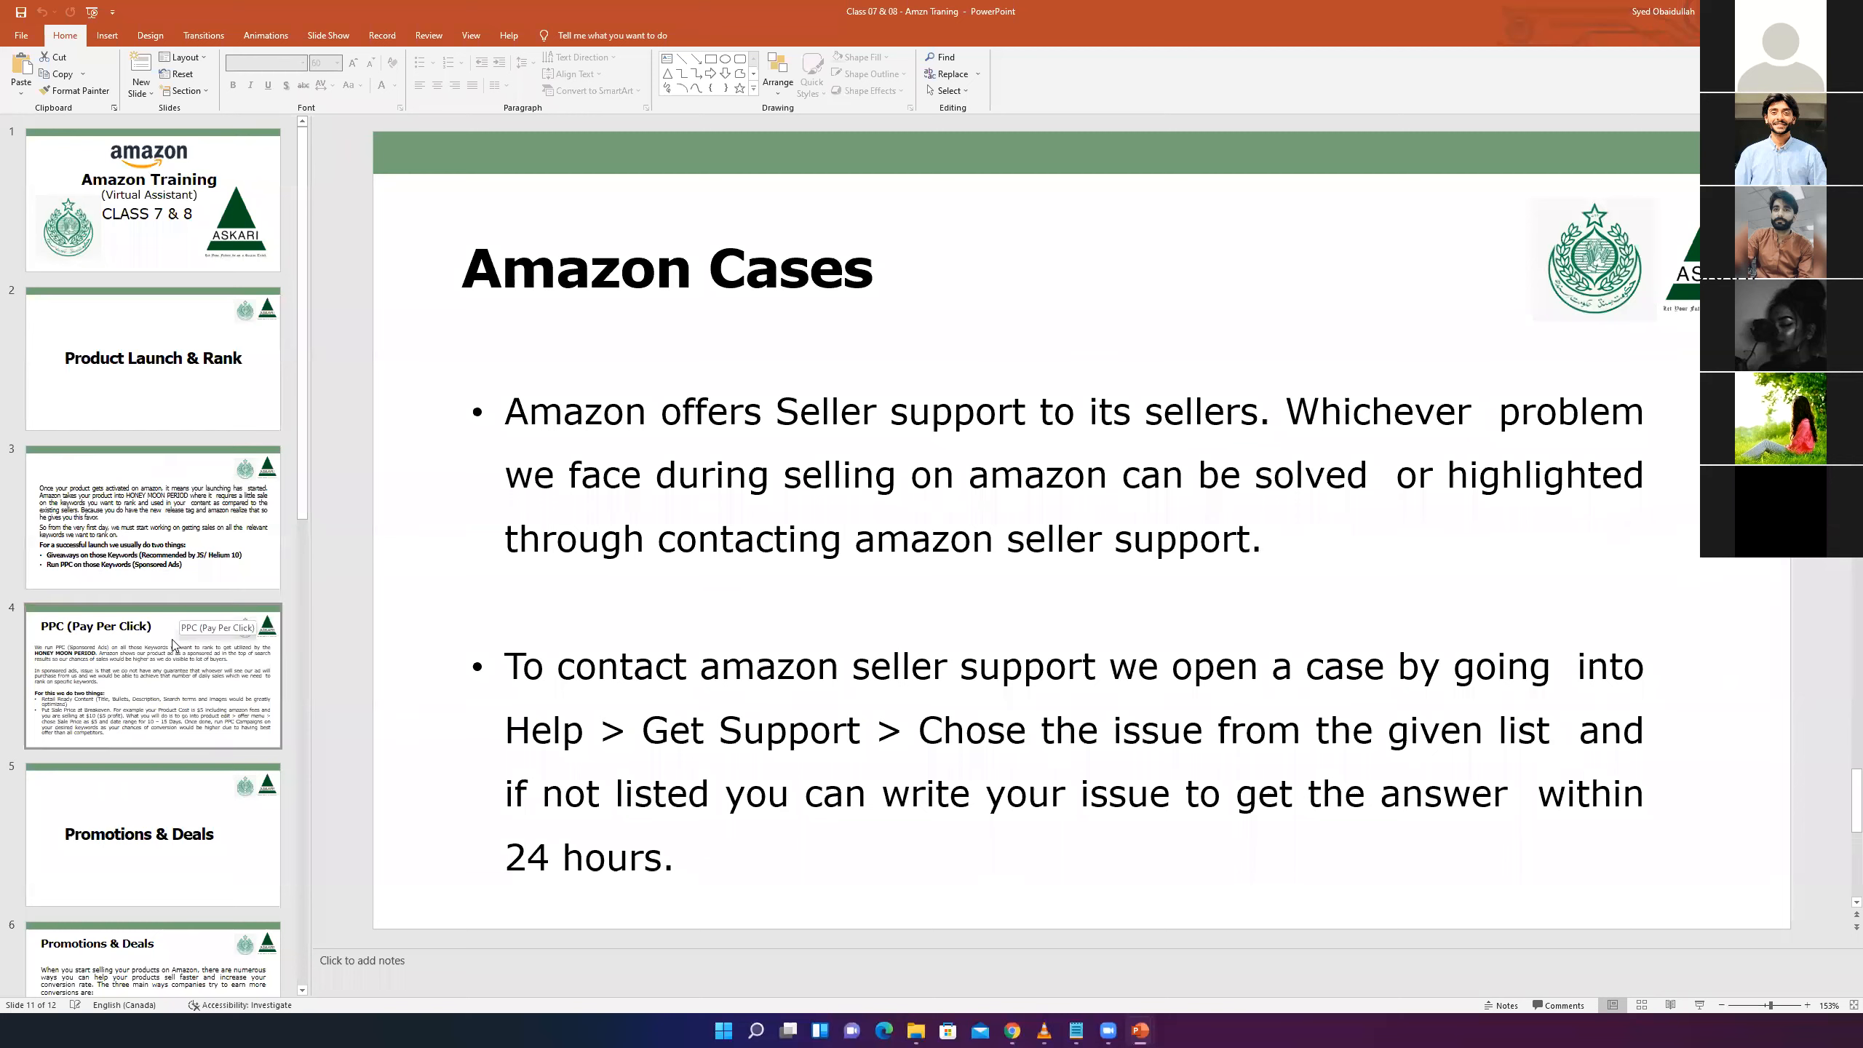
click(173, 660)
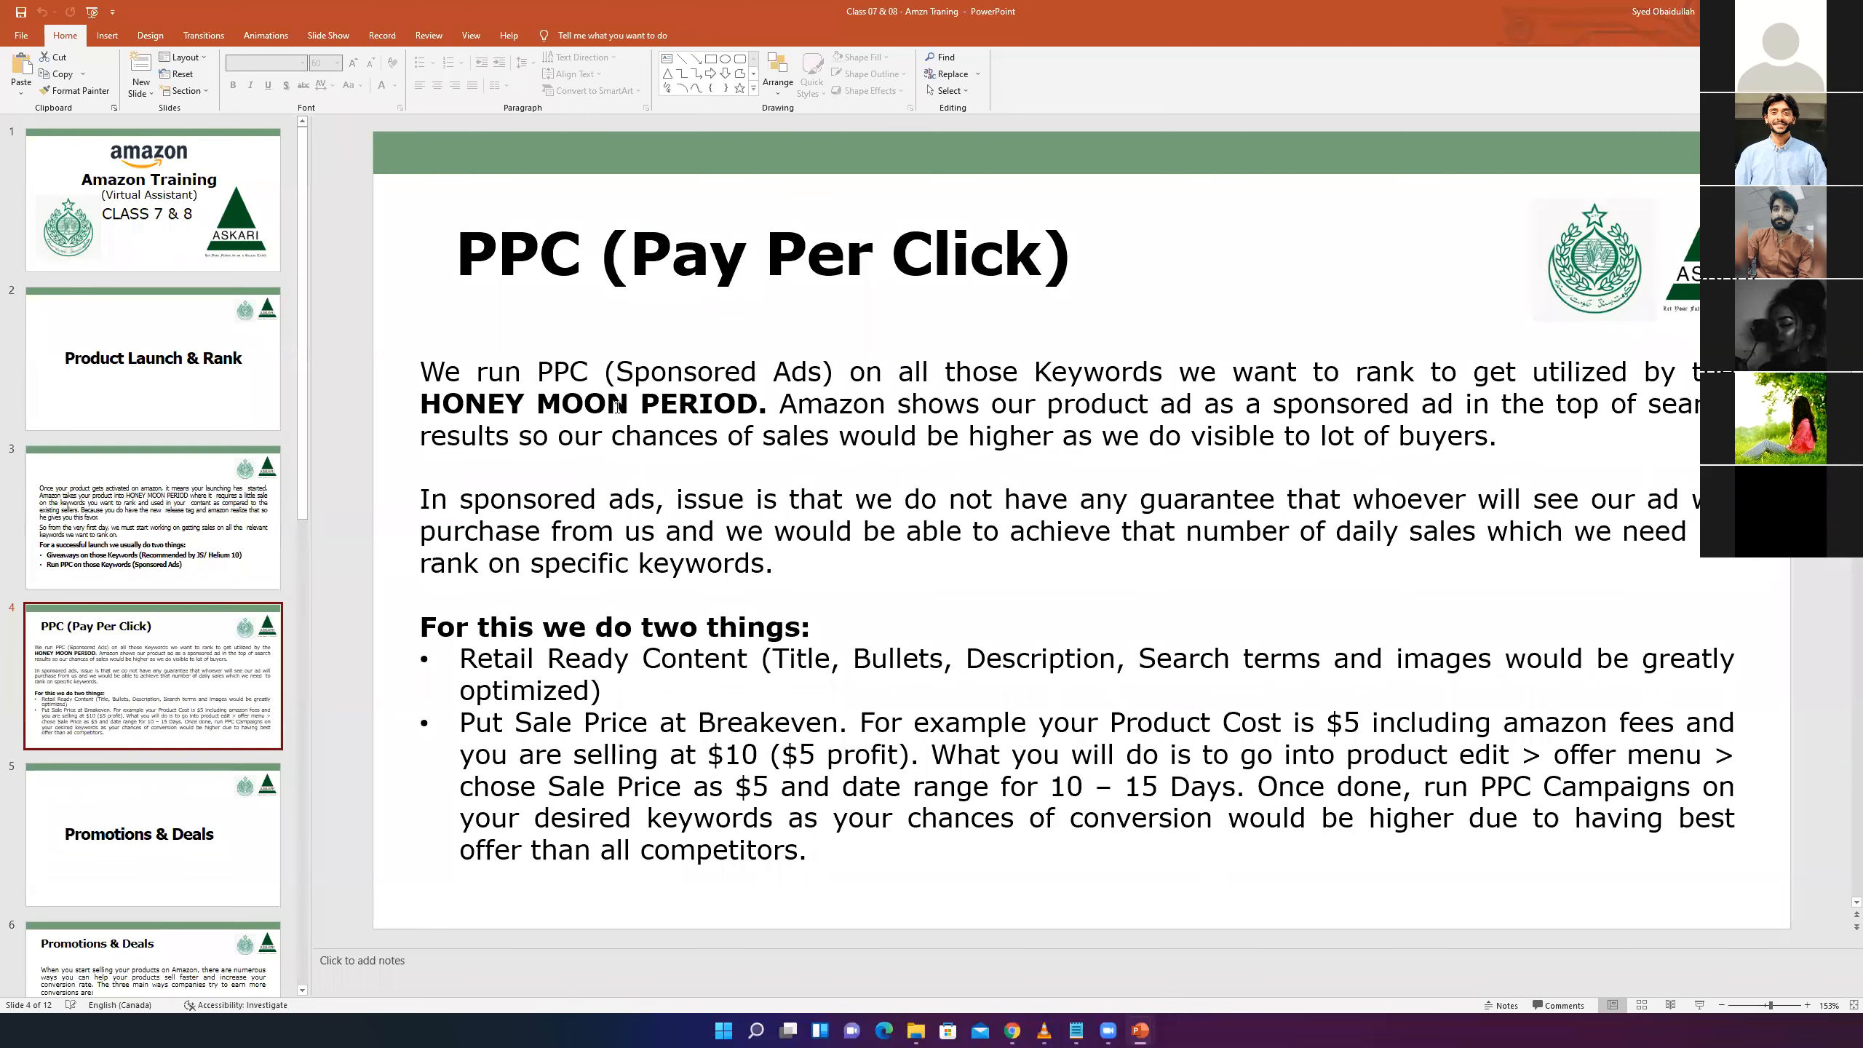
click(61, 352)
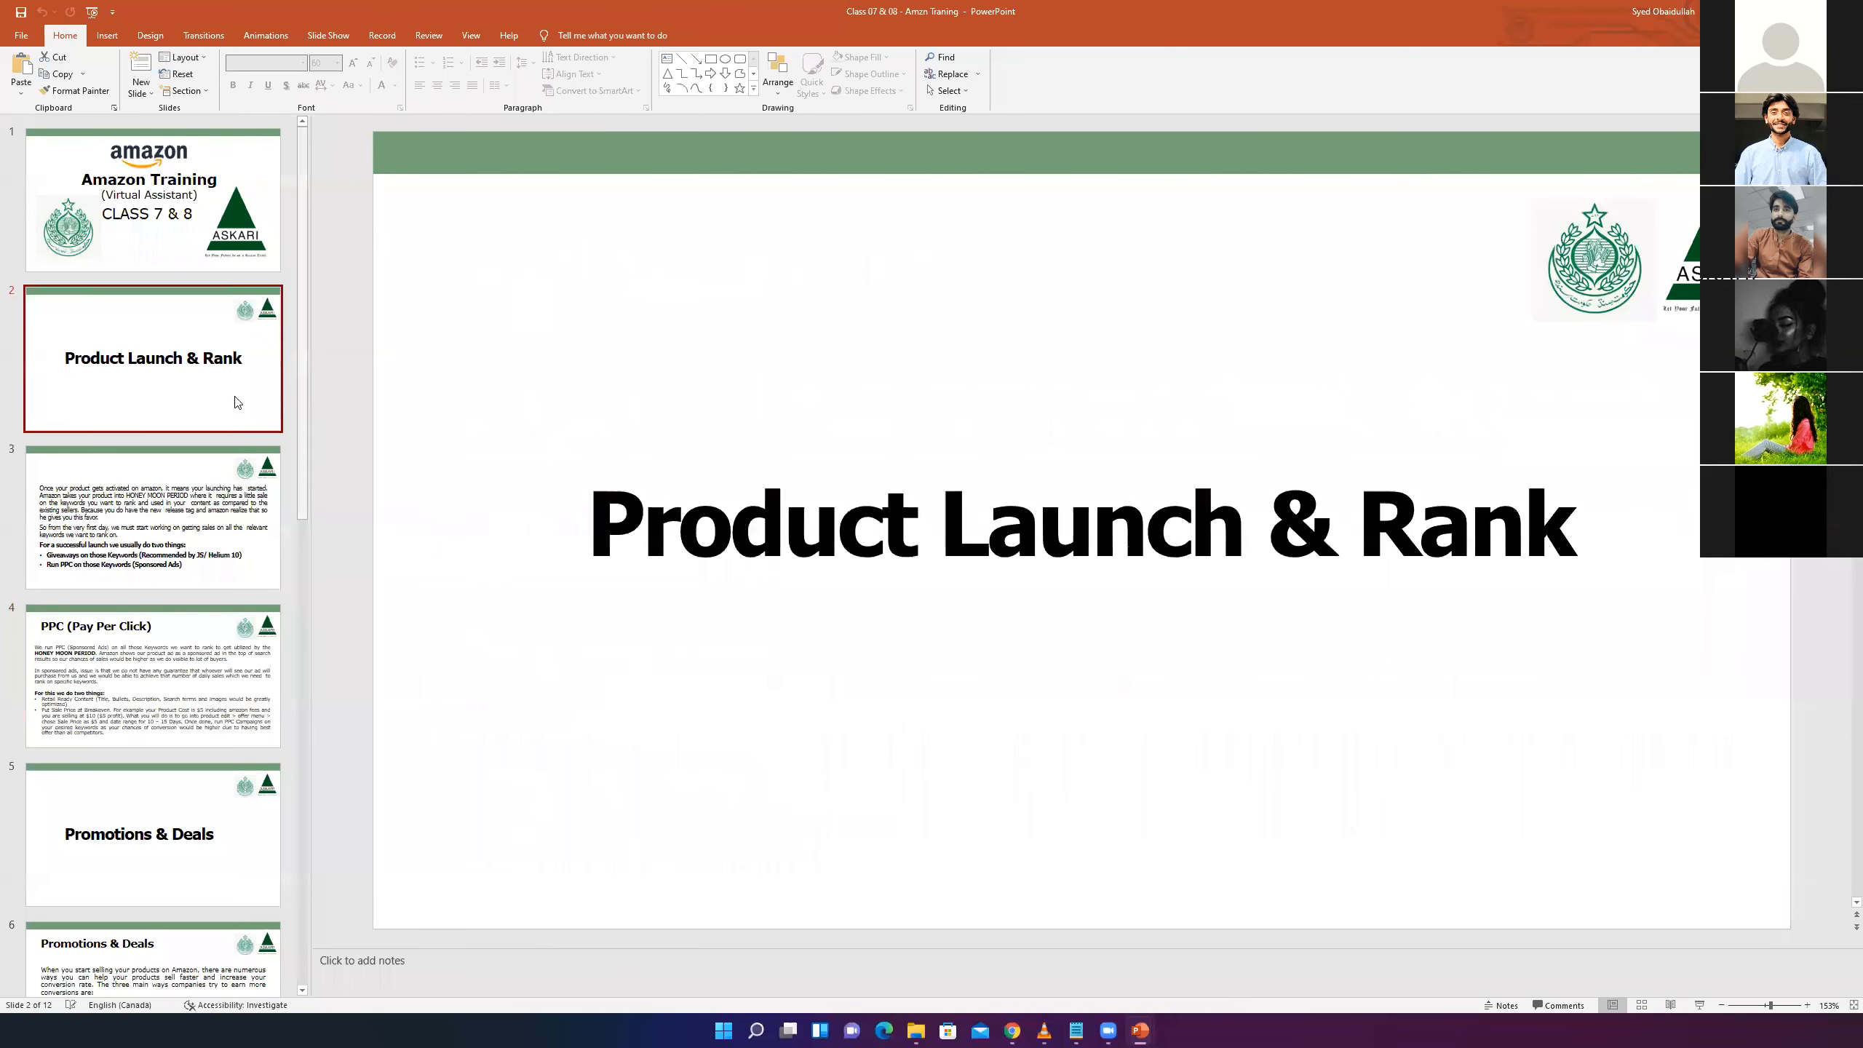
- Hide all open windows to show the desktop and refresh it
key(alt+Tab)
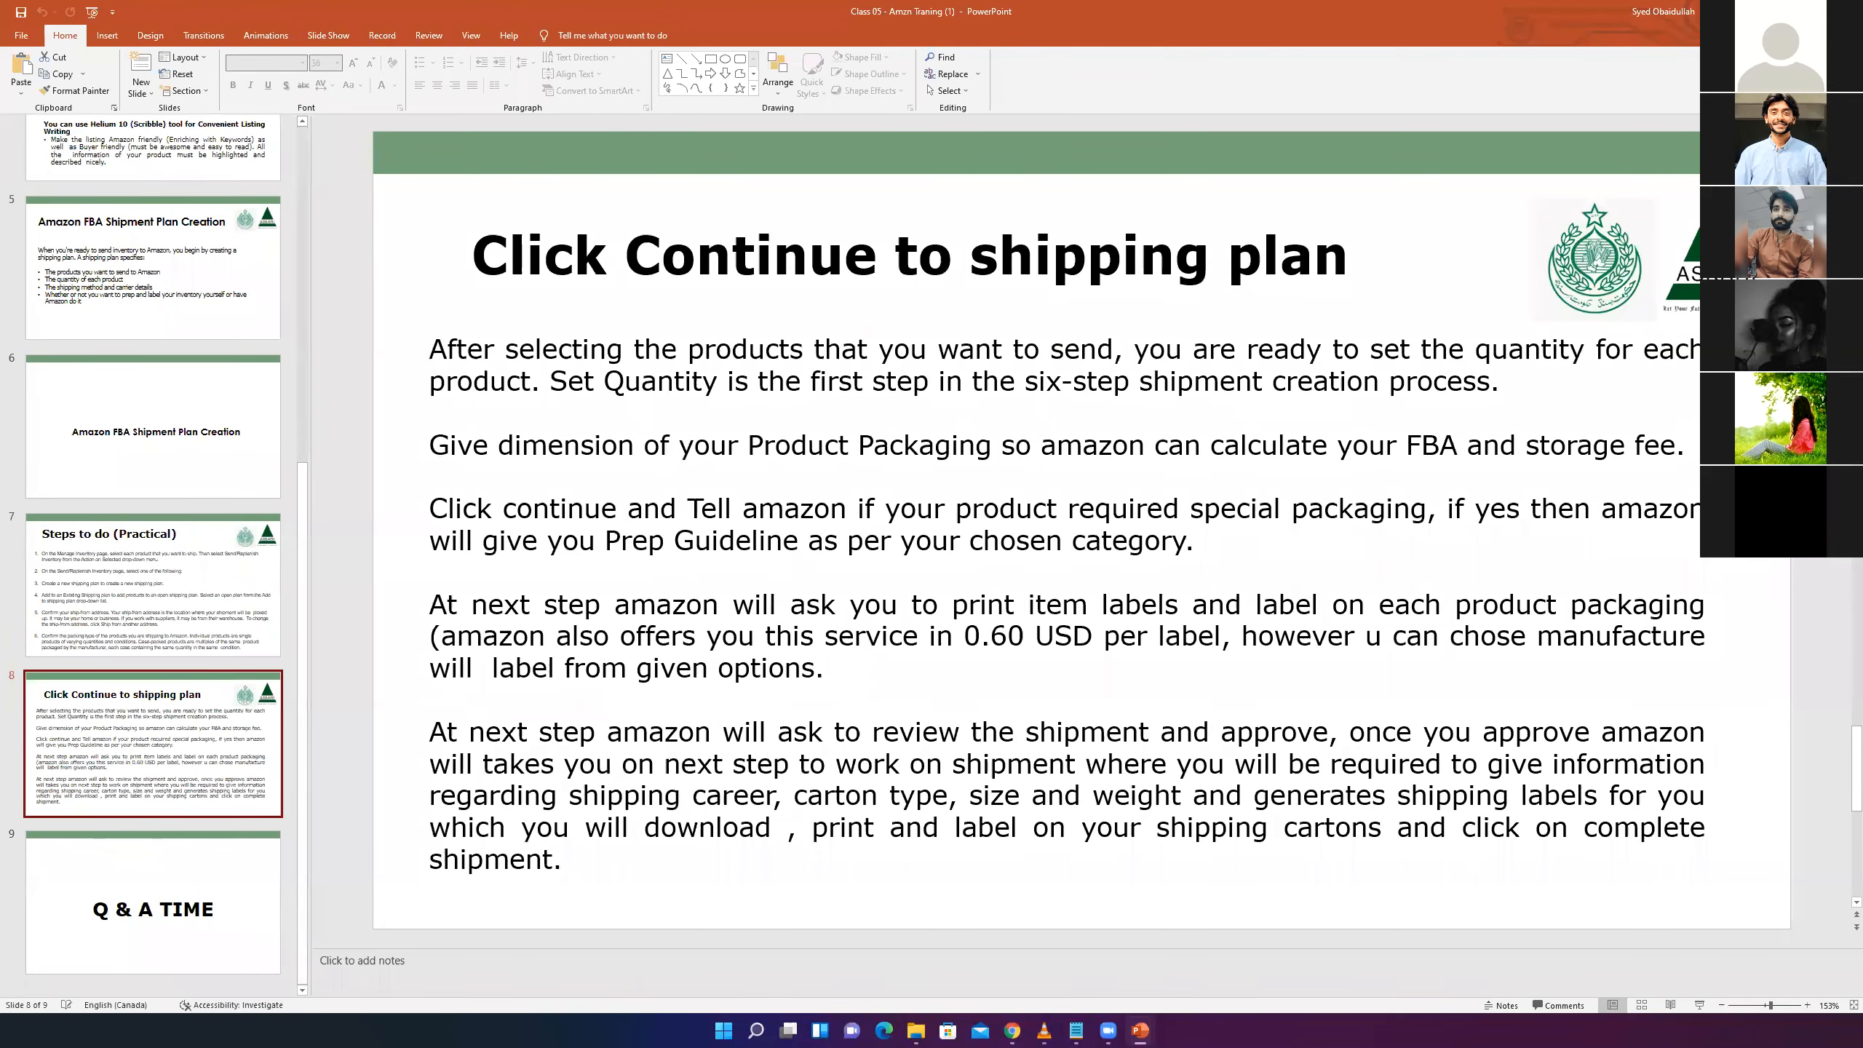
key(super+d)
right_click(1280, 228)
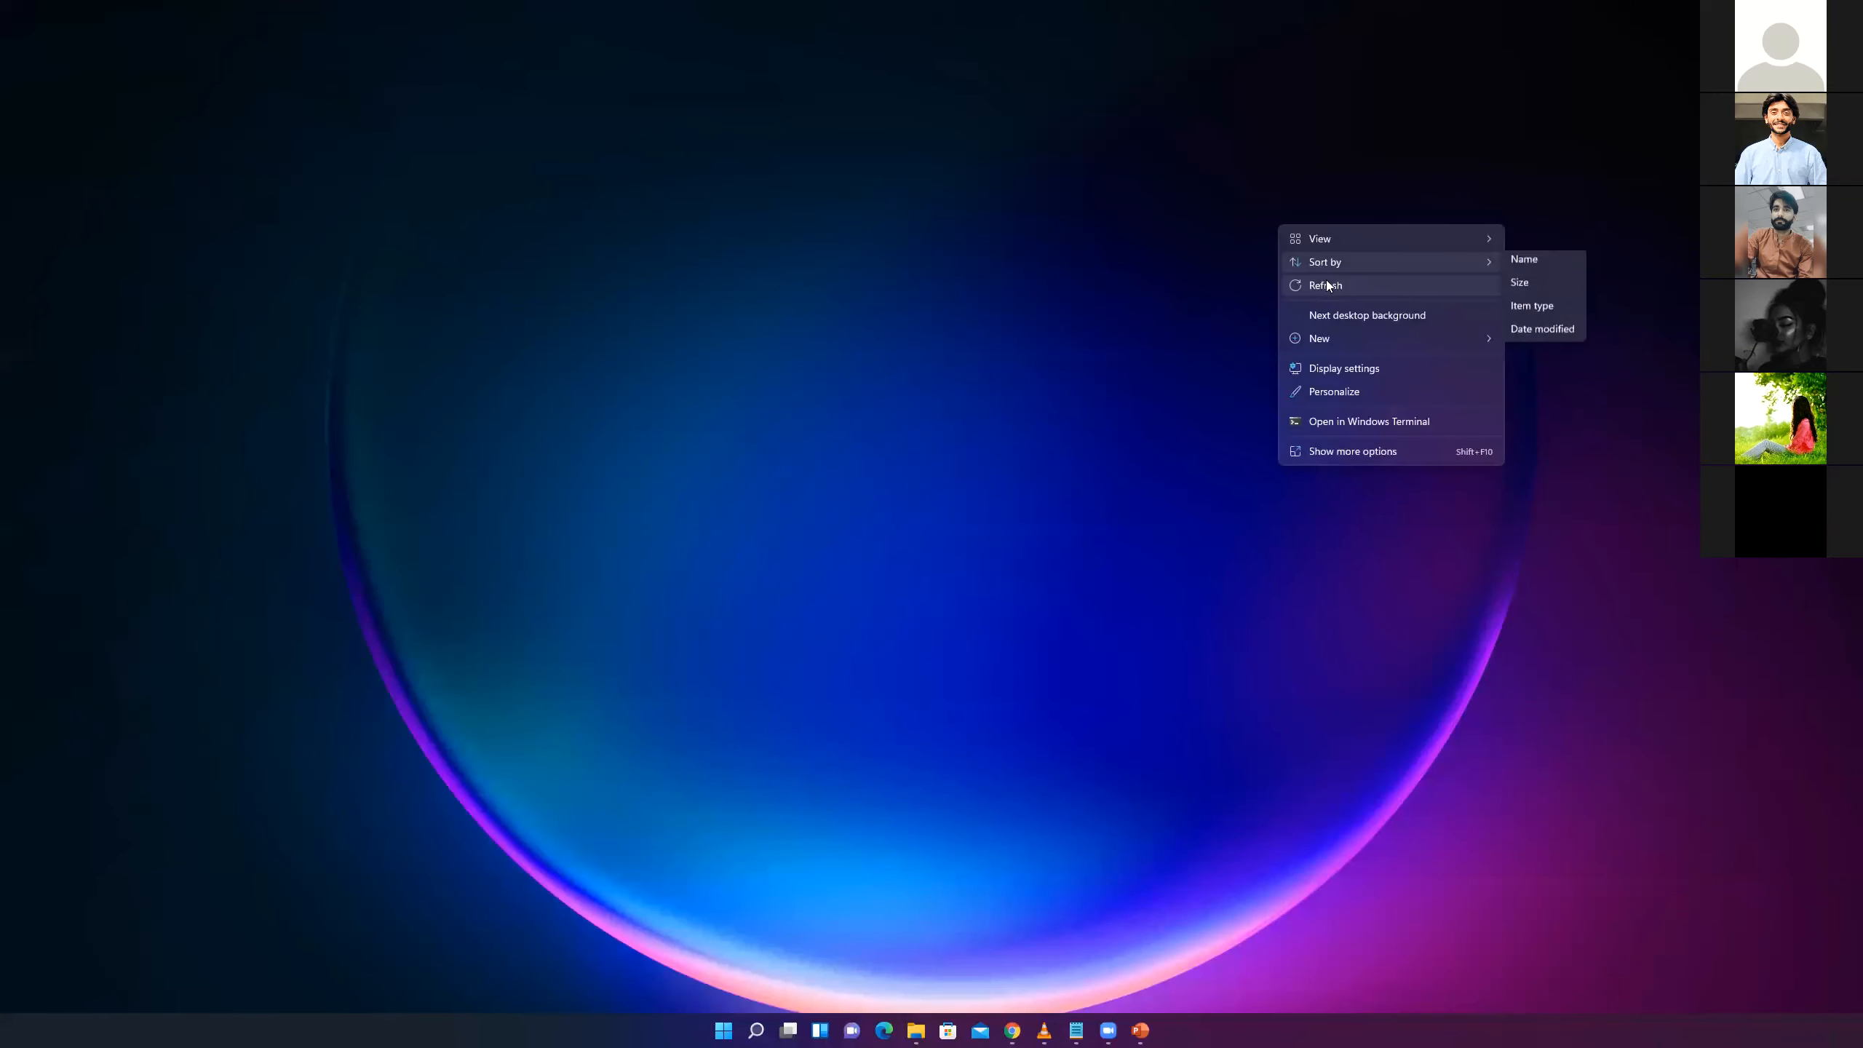
click(1348, 301)
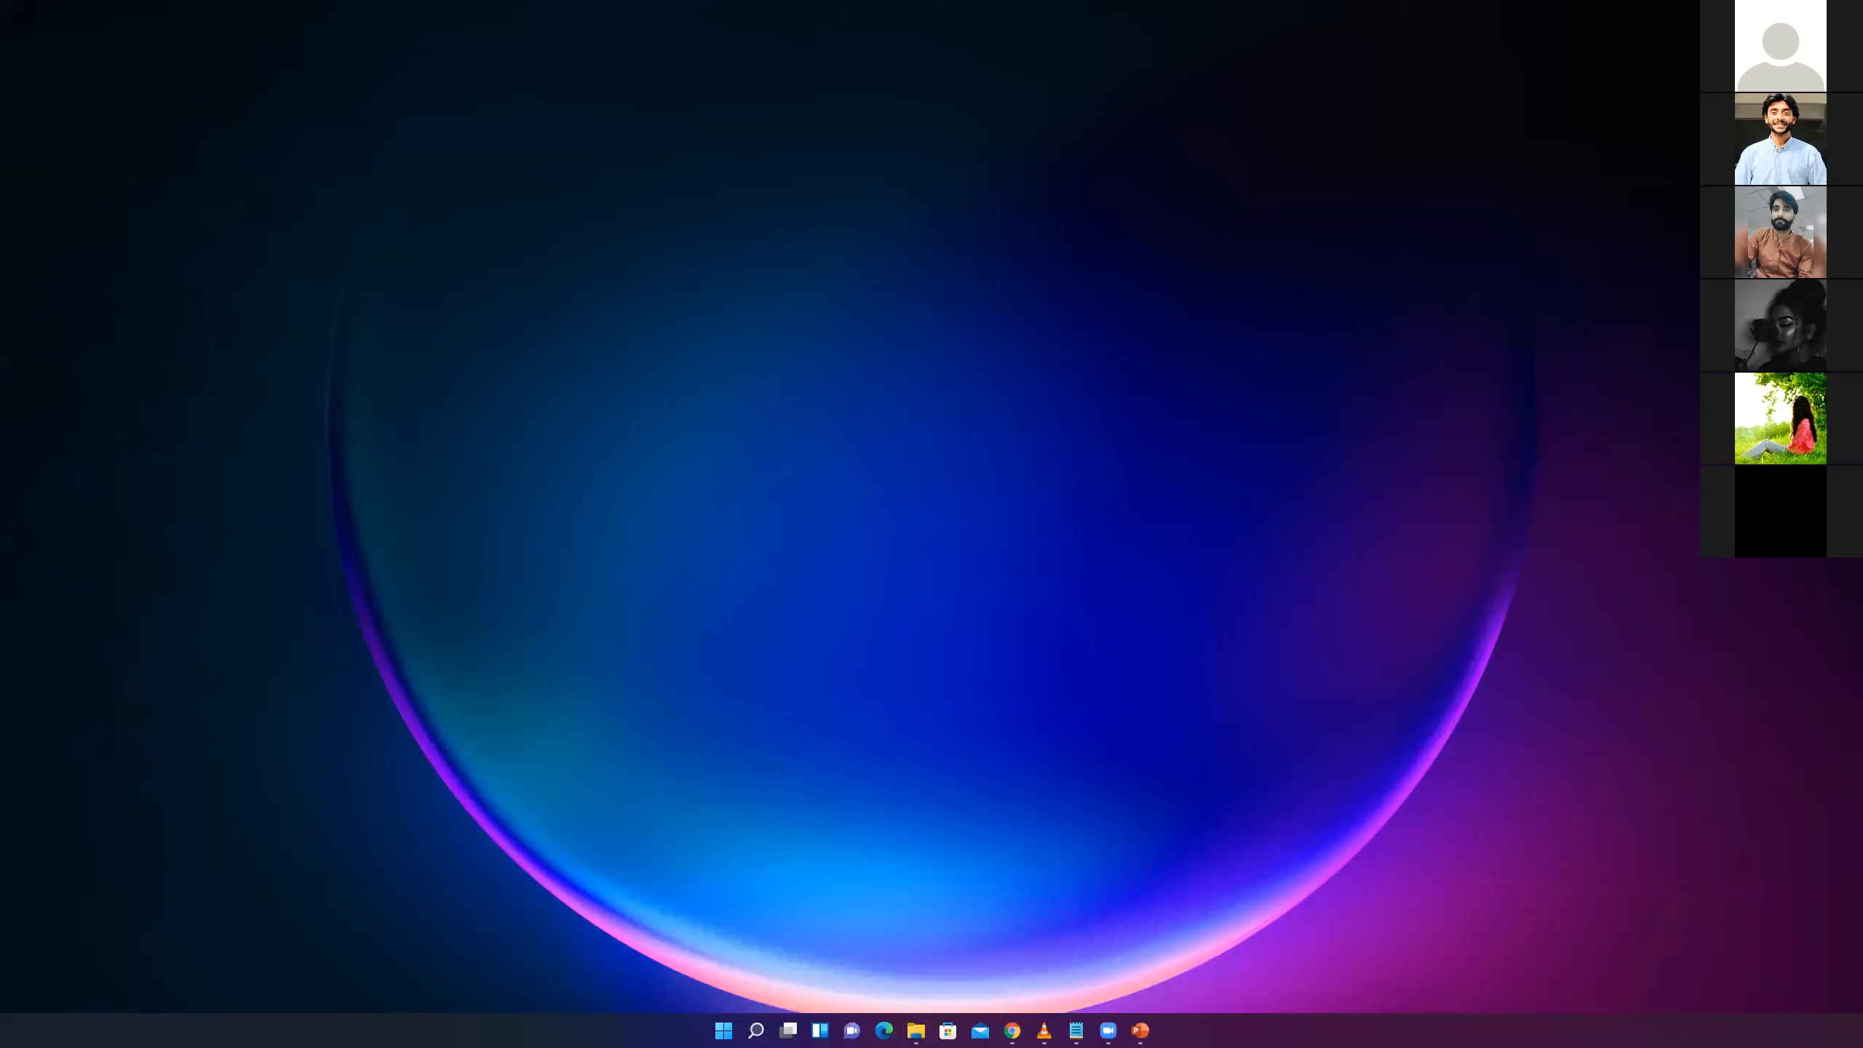
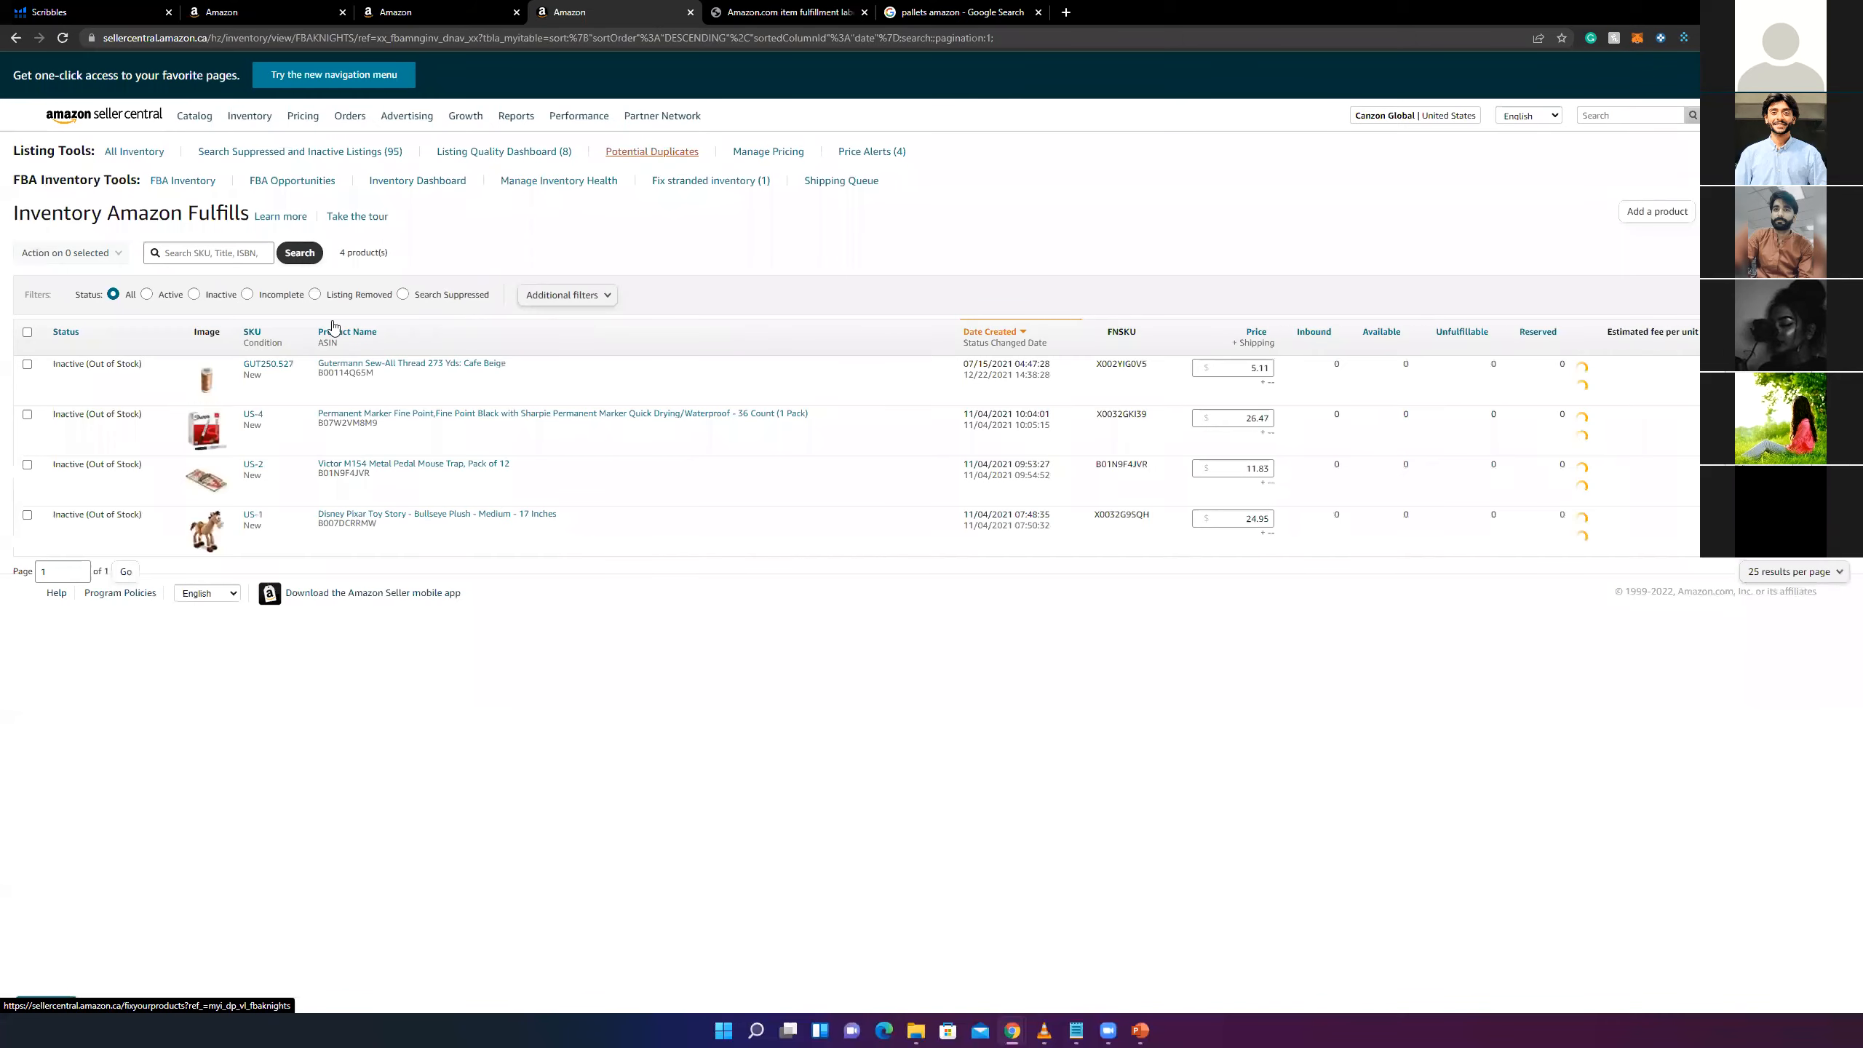
- Filter the Amazon-fulfilled inventory to Inactive products, then return to the Seller Central home page
click(206, 299)
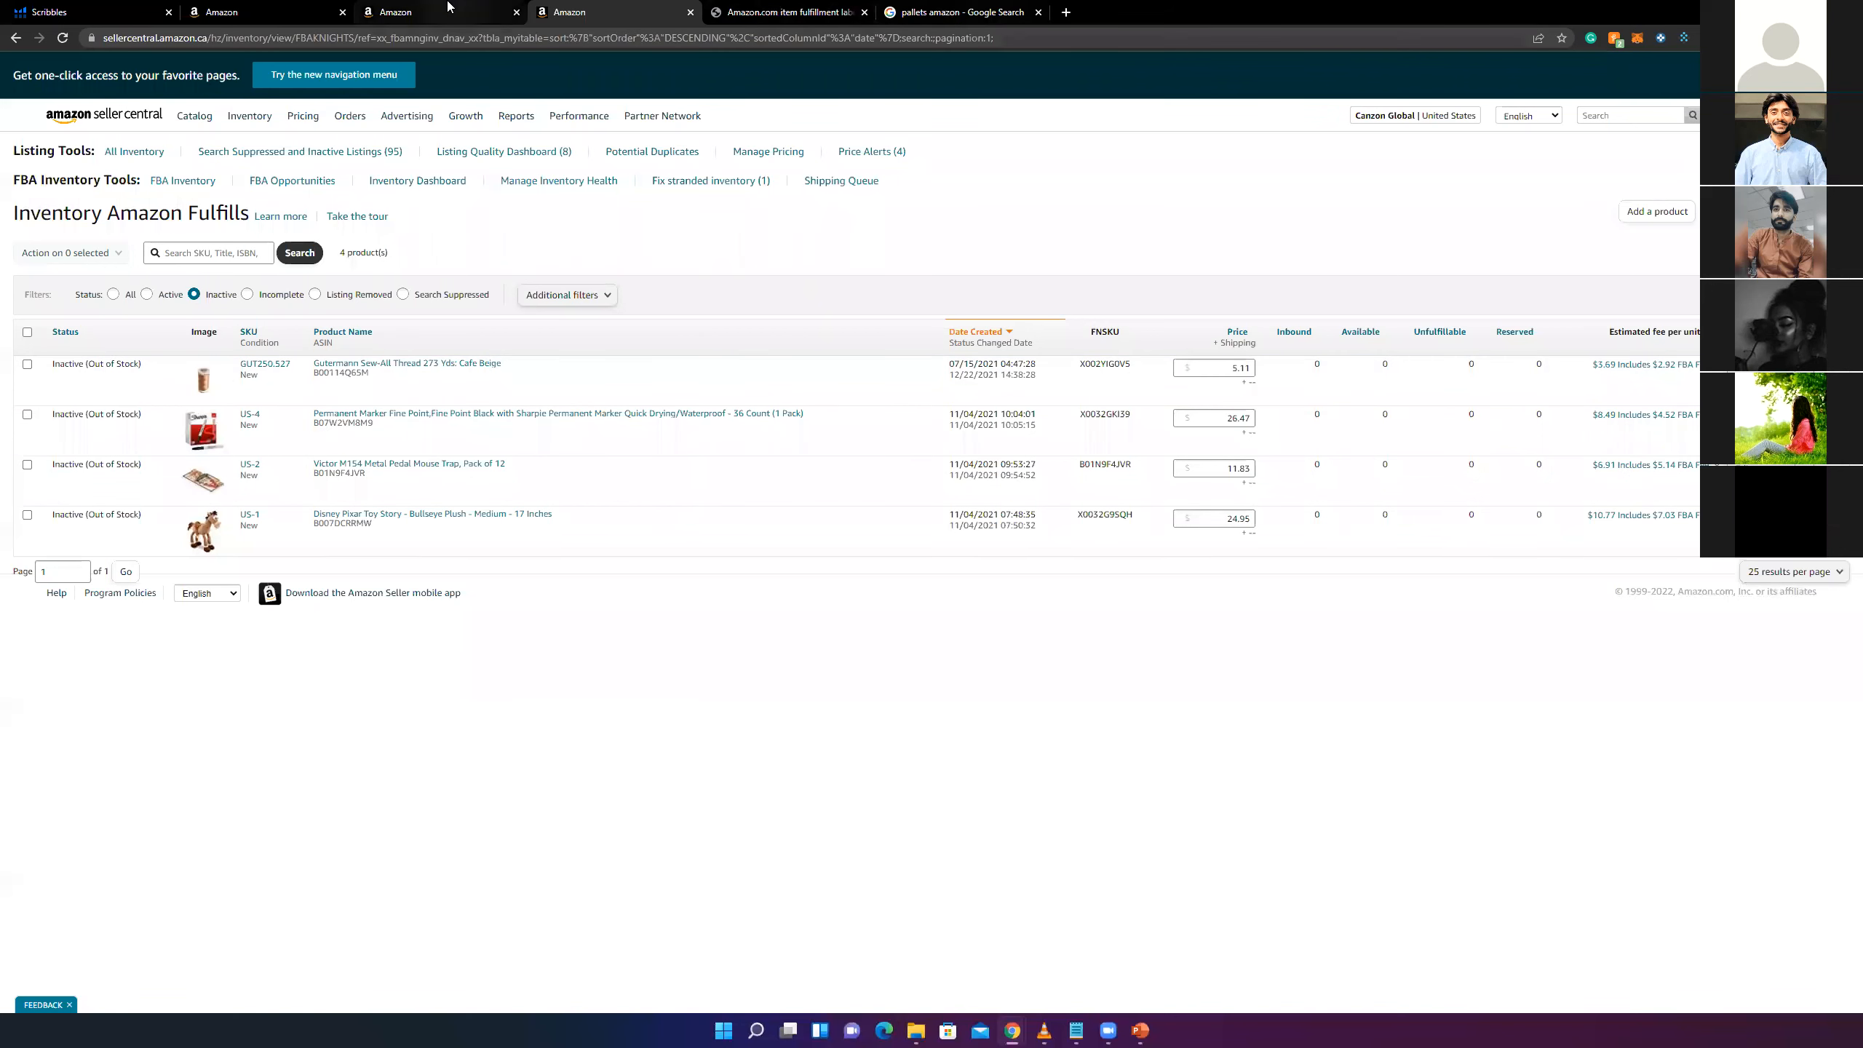
click(102, 115)
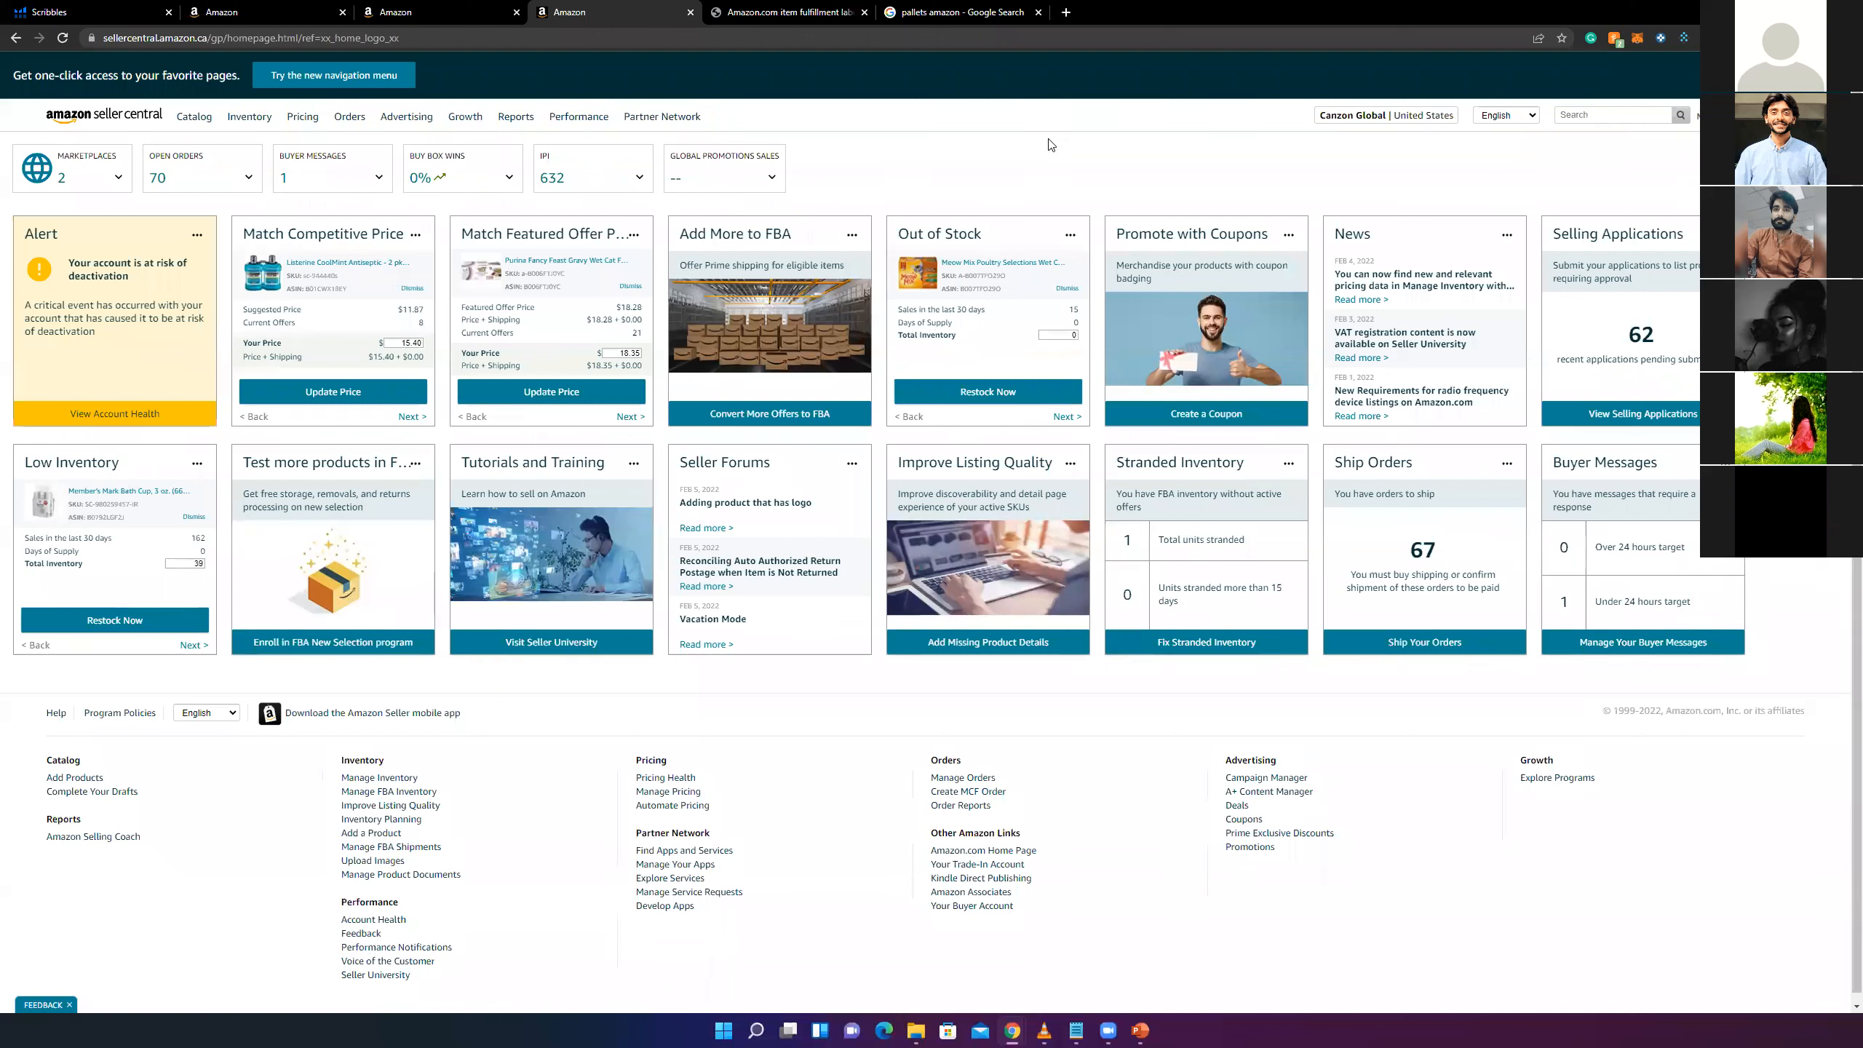
- Try to restore the unfinished Barbecue Thermometers listing while adding a product, and go back to the previous page
mouse_move(194, 118)
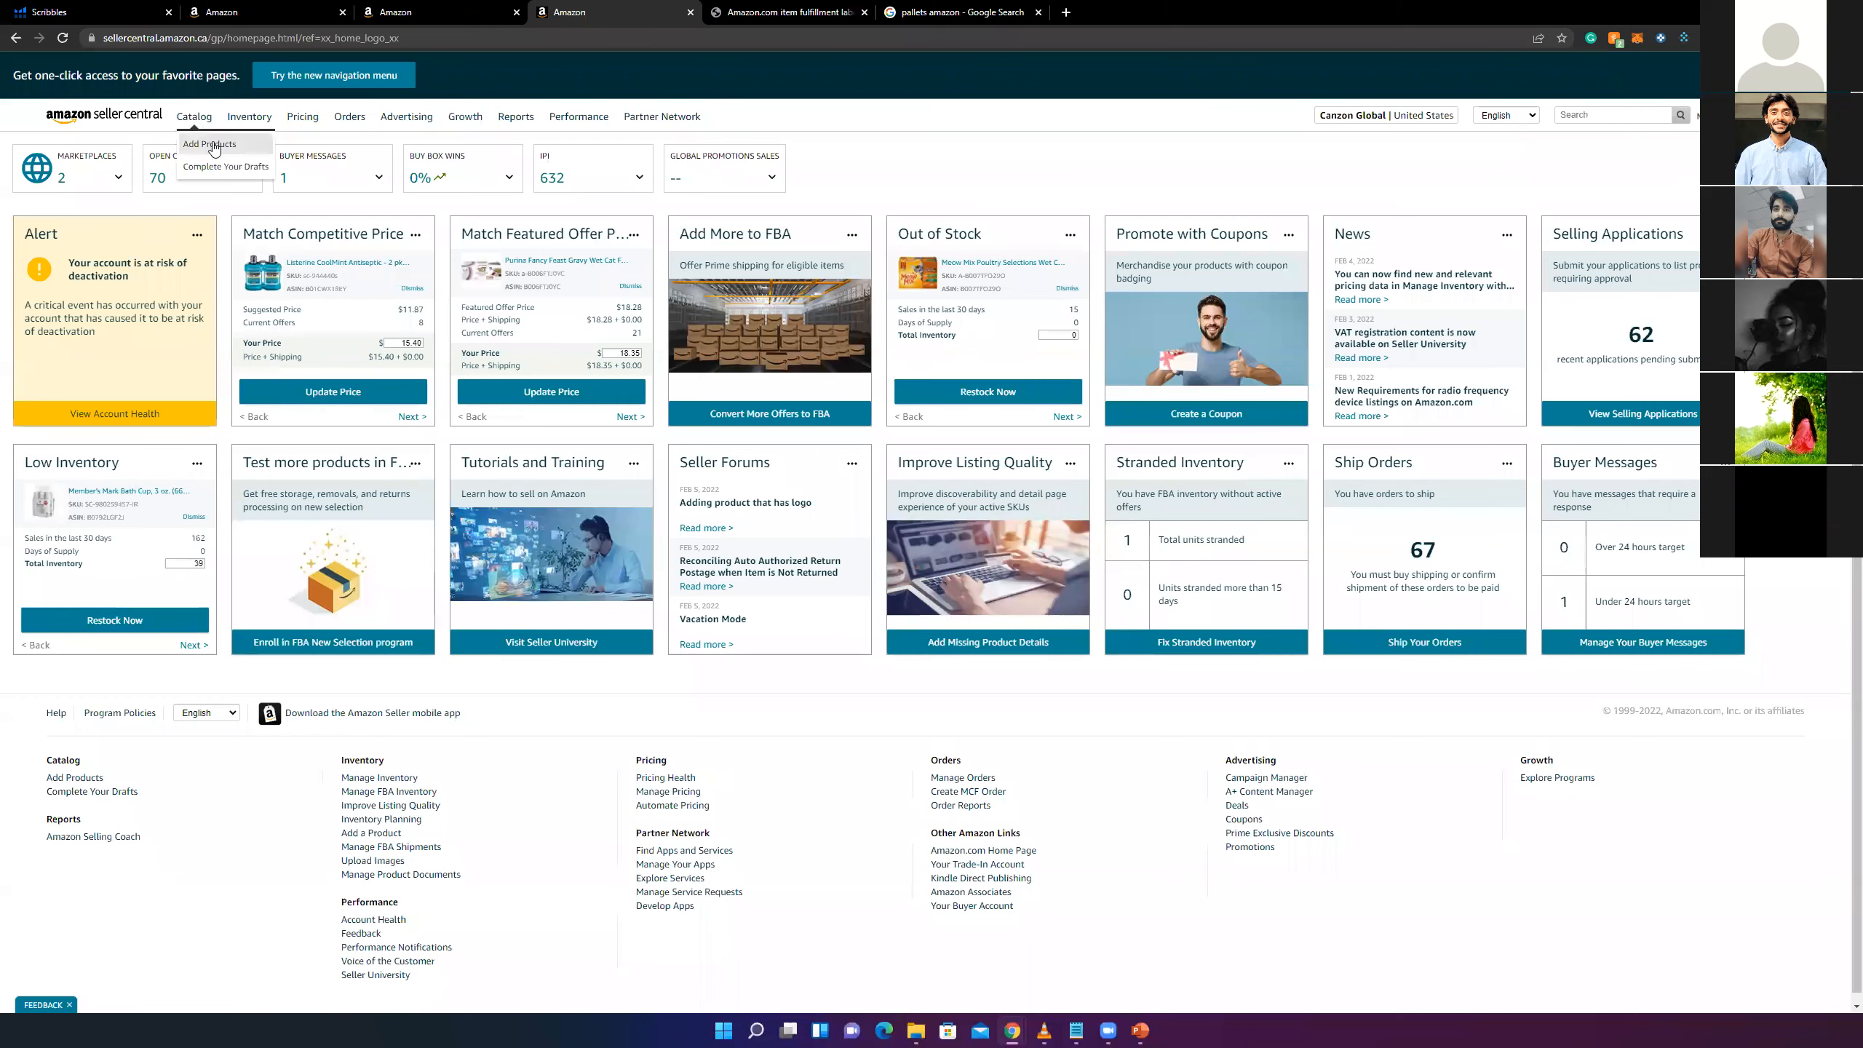
click(211, 149)
click(728, 384)
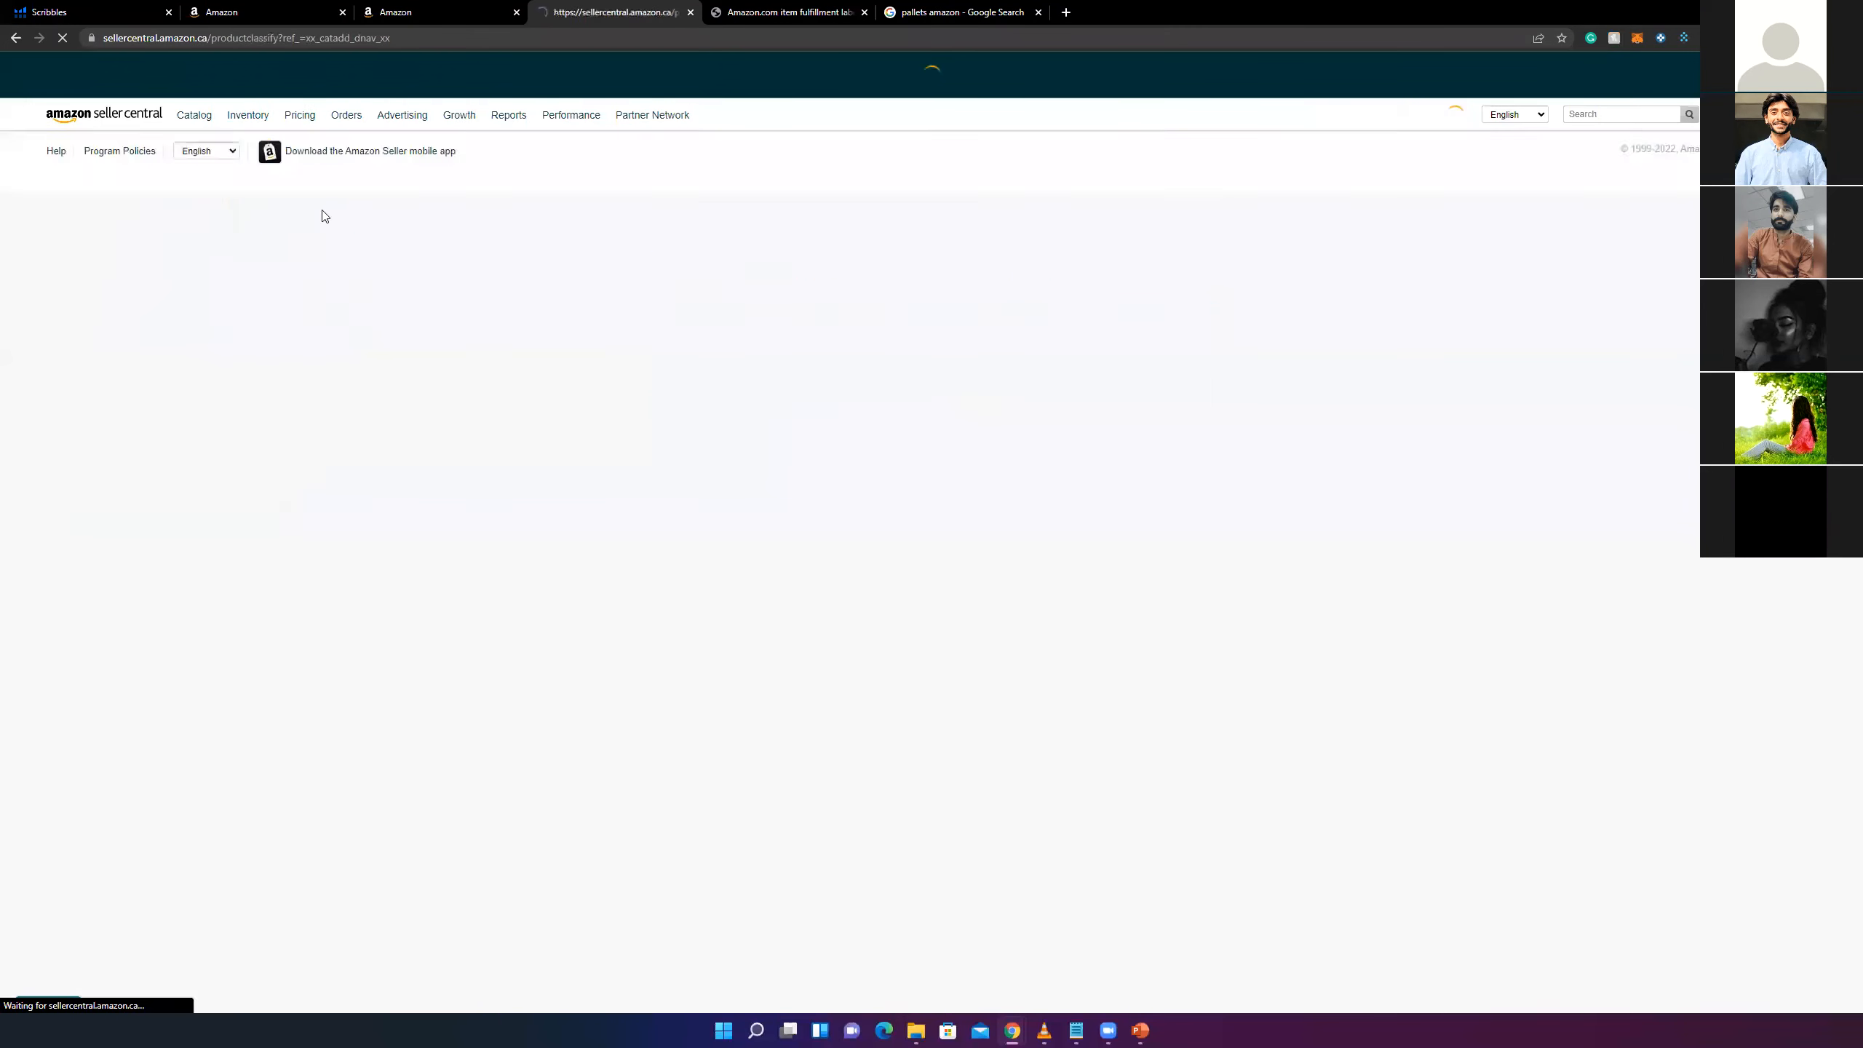
click(1427, 299)
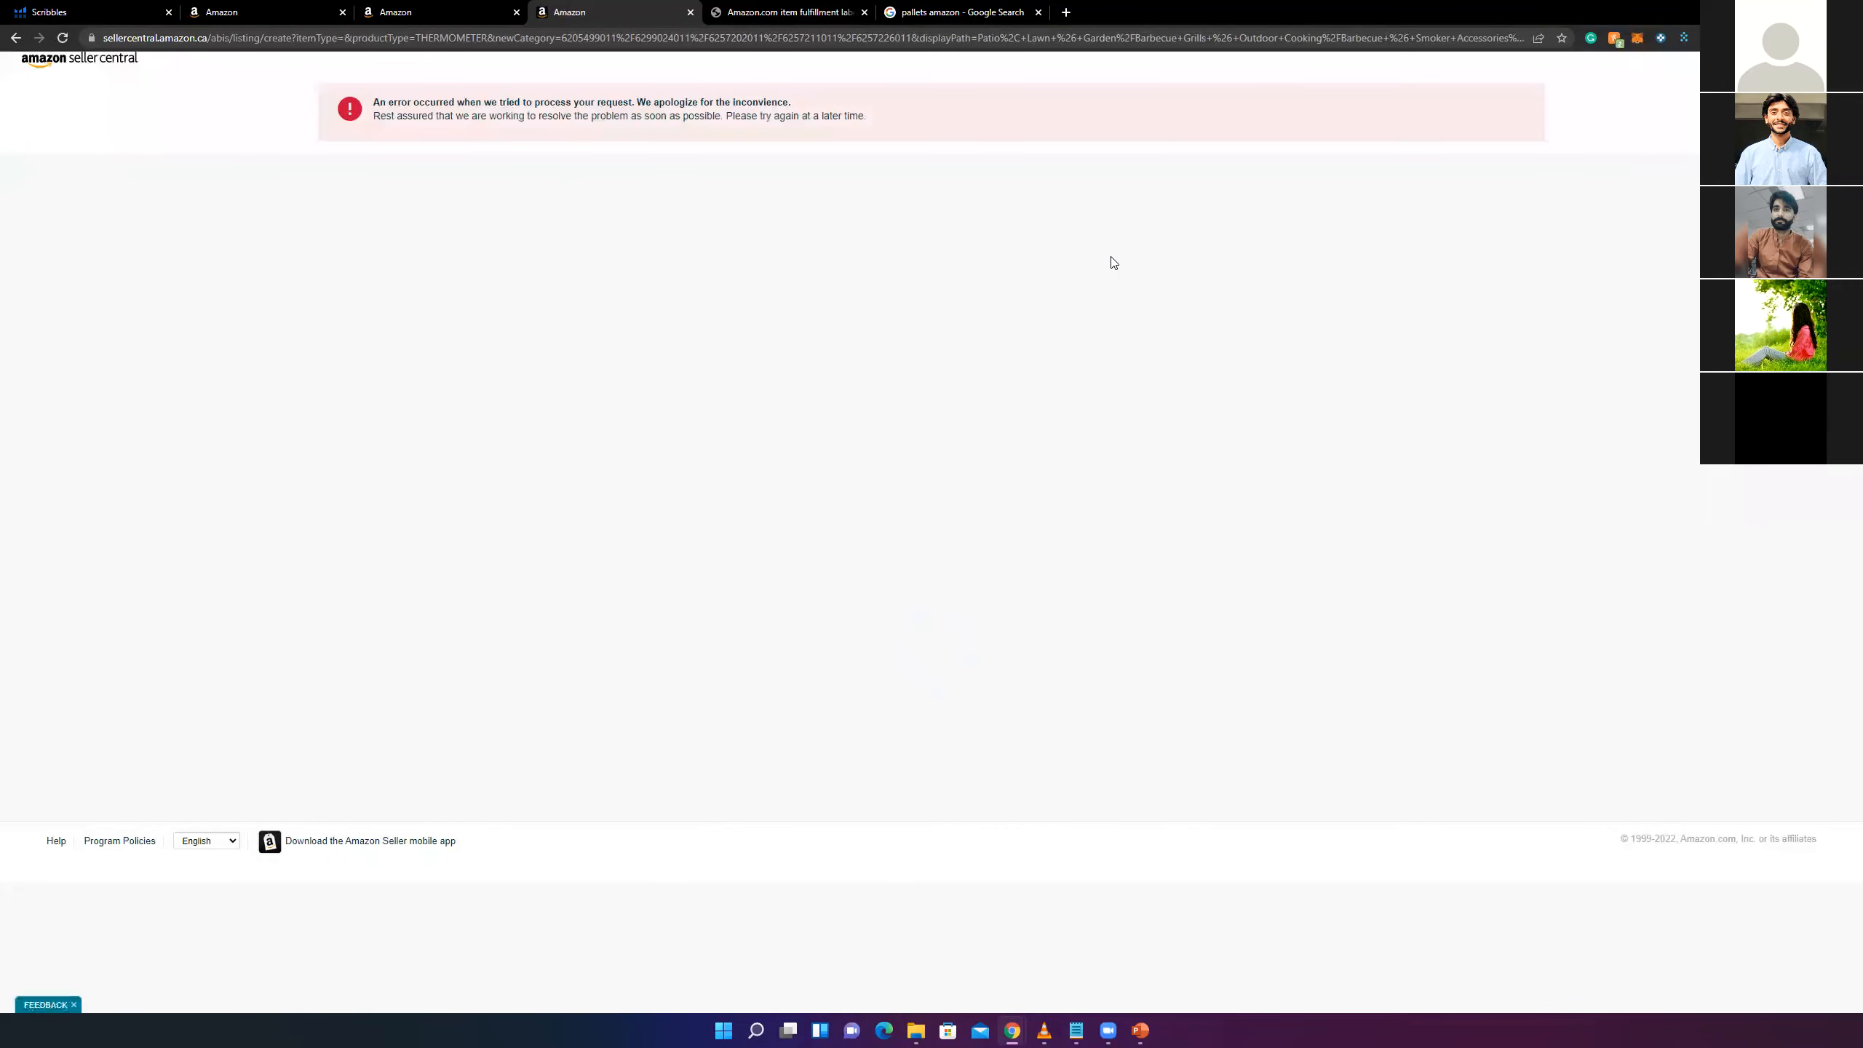
key(alt+Left)
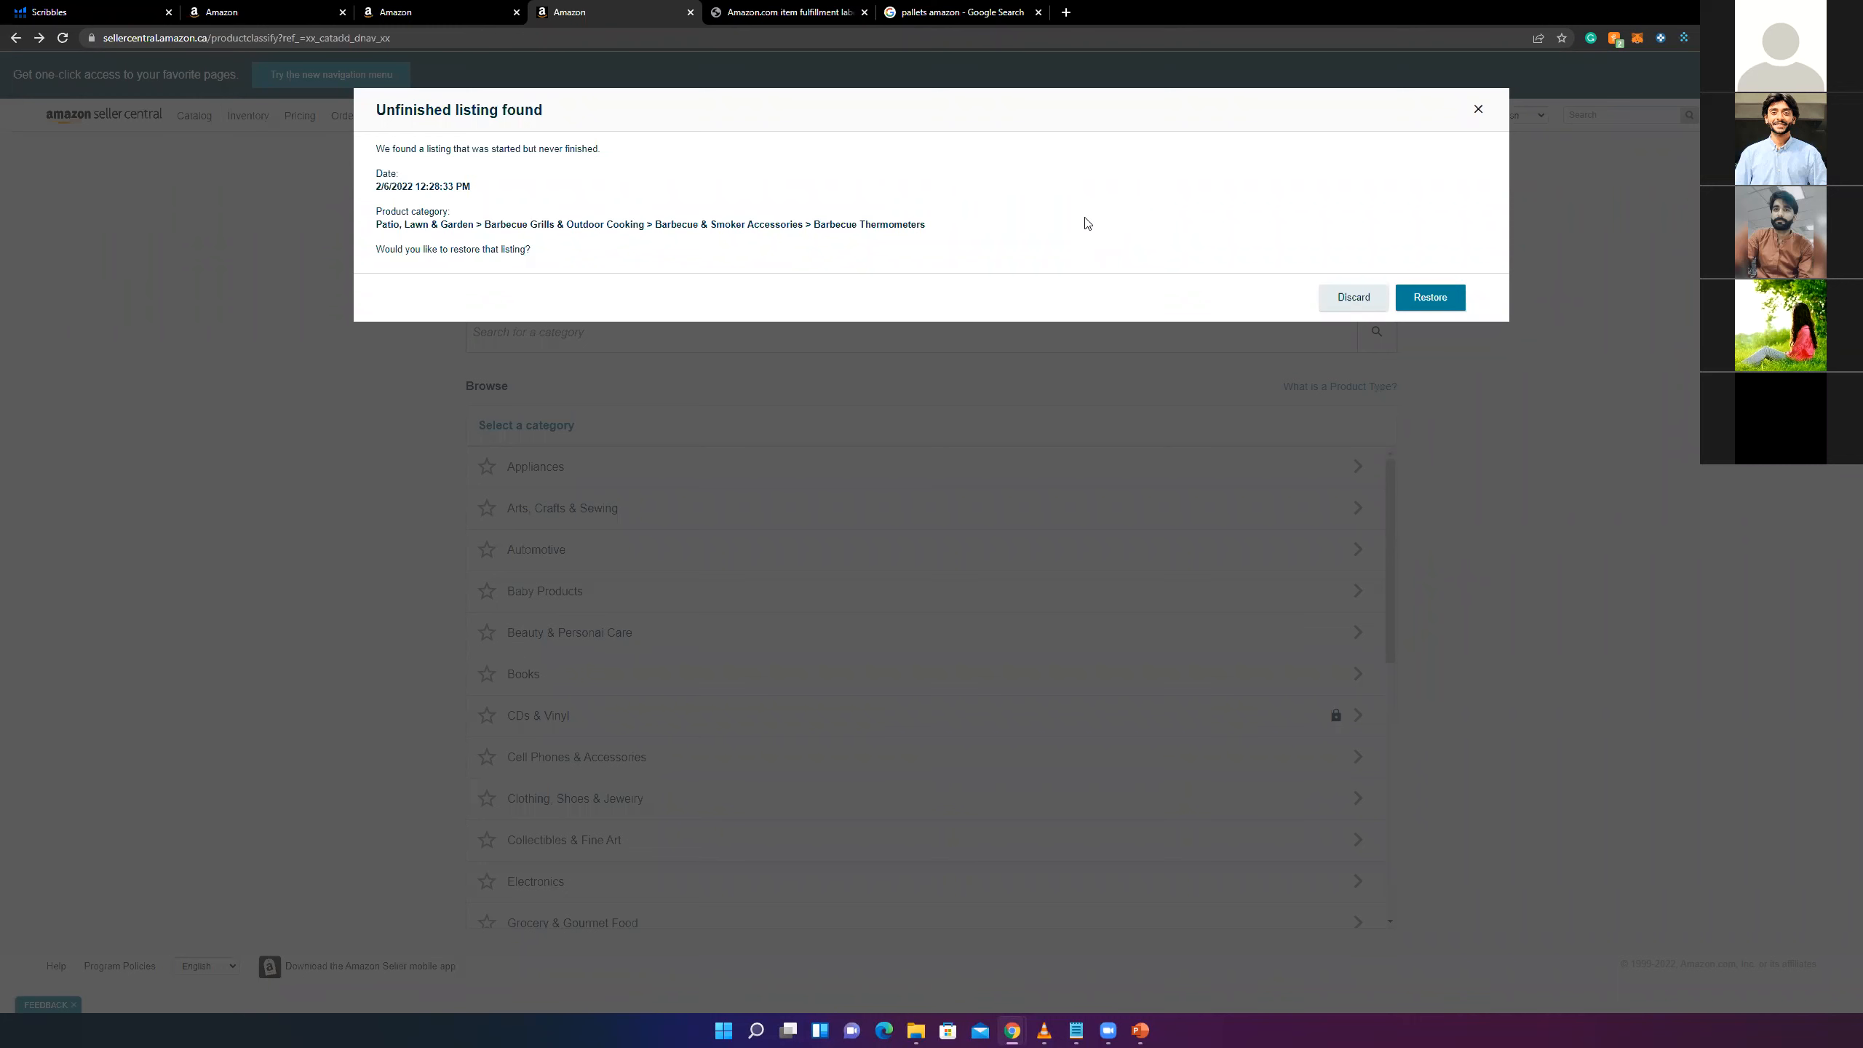
- Switch back to the open Shipping Queue page
click(422, 12)
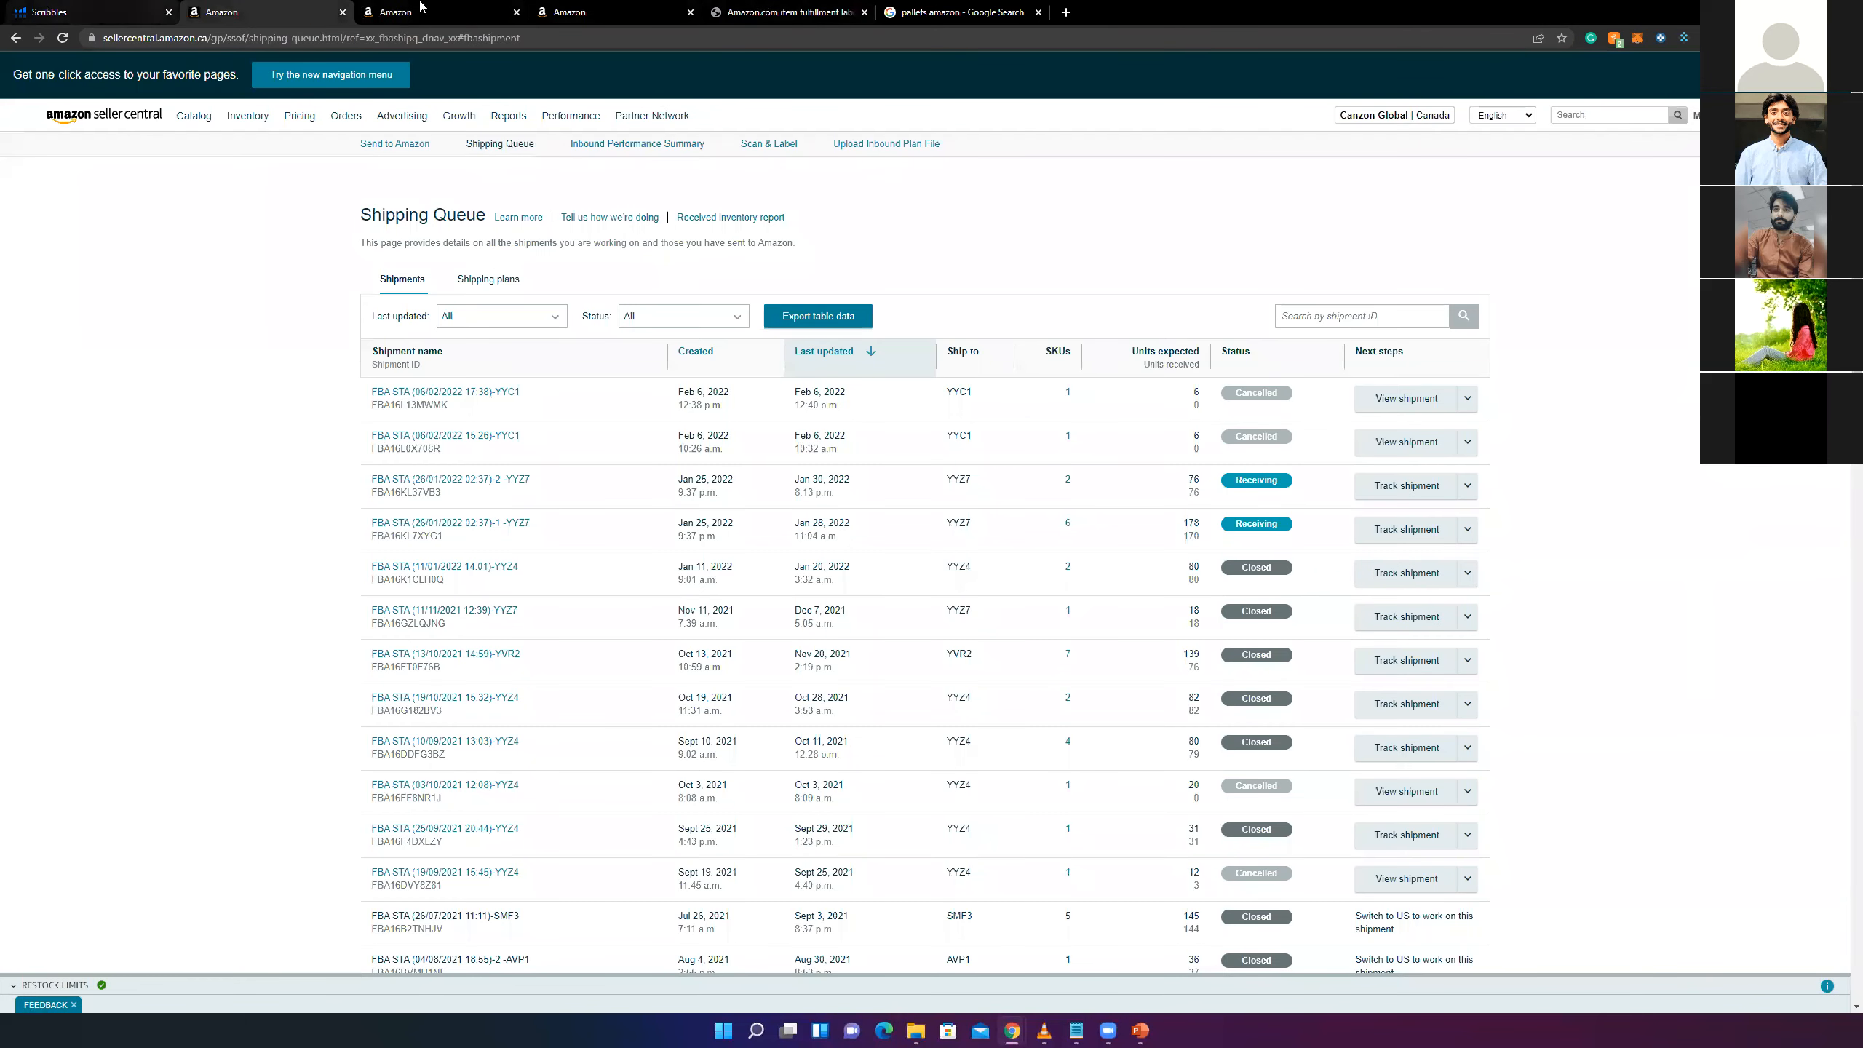
- Open the amazon.ca storefront in a new browser tab
click(1065, 12)
click(841, 36)
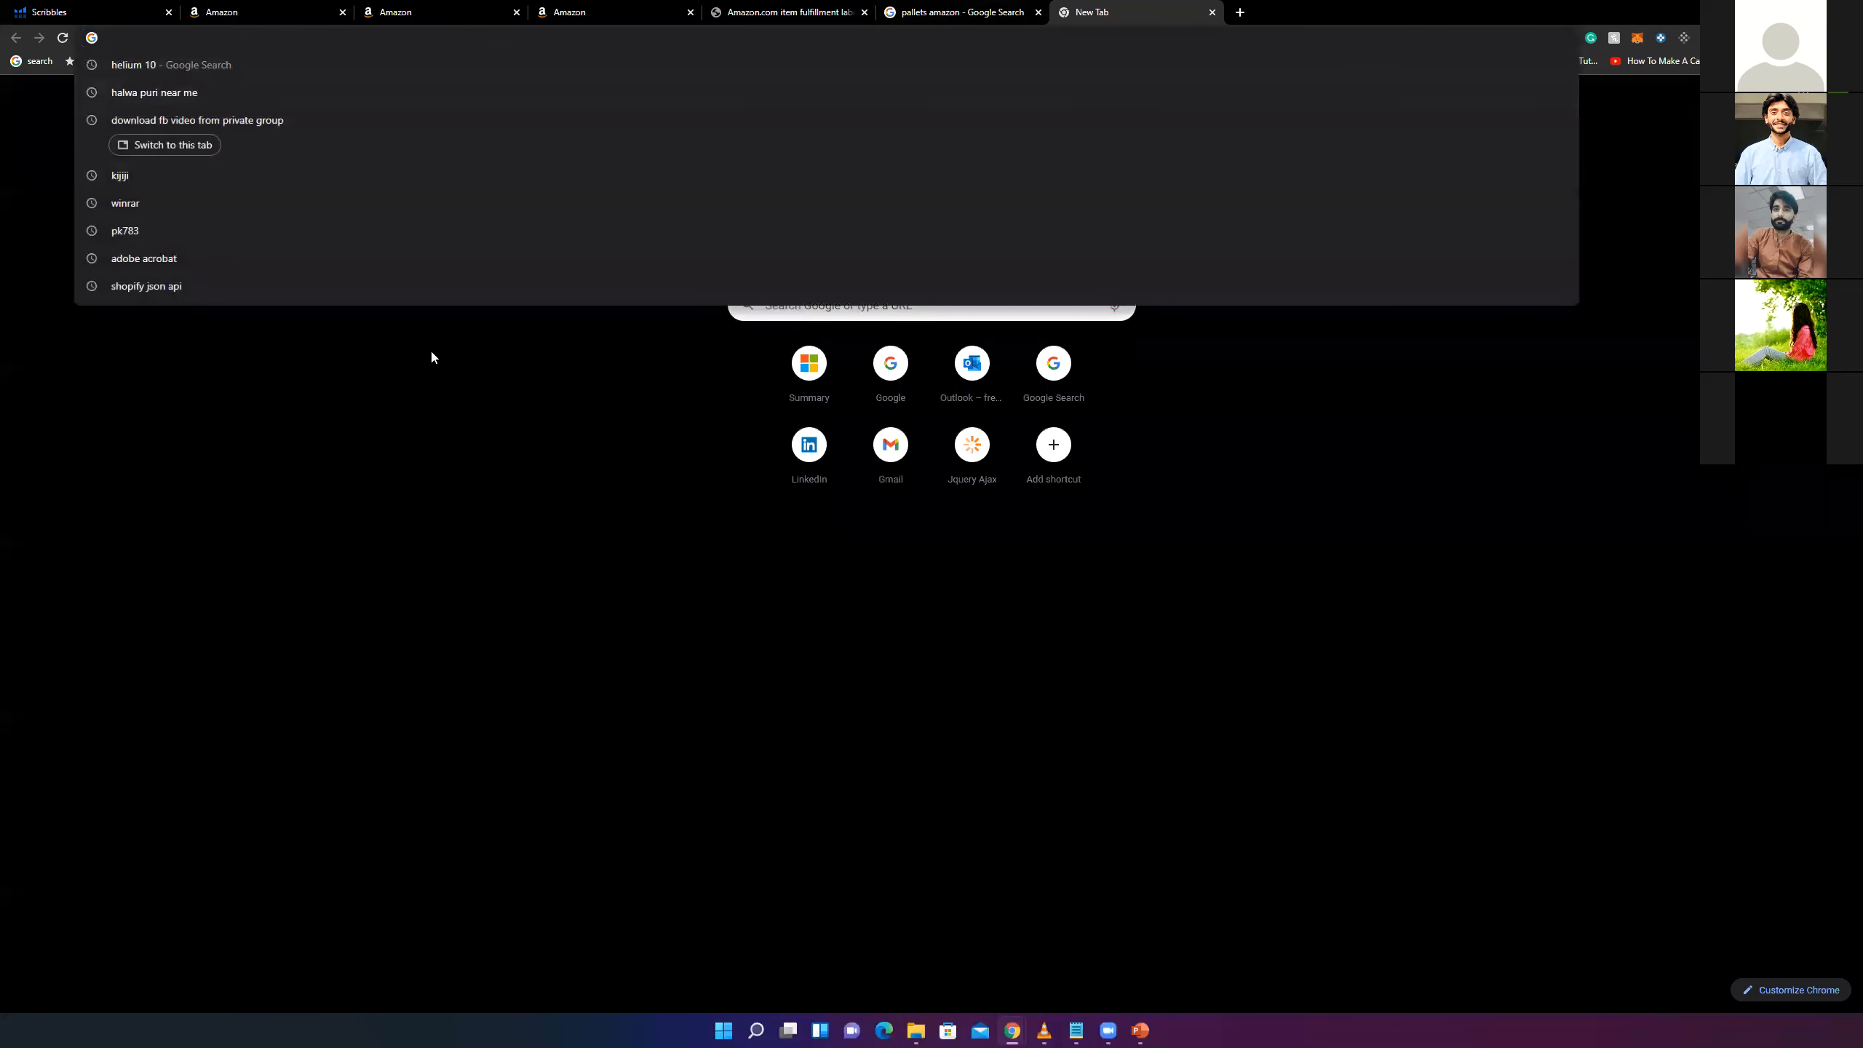
click(428, 9)
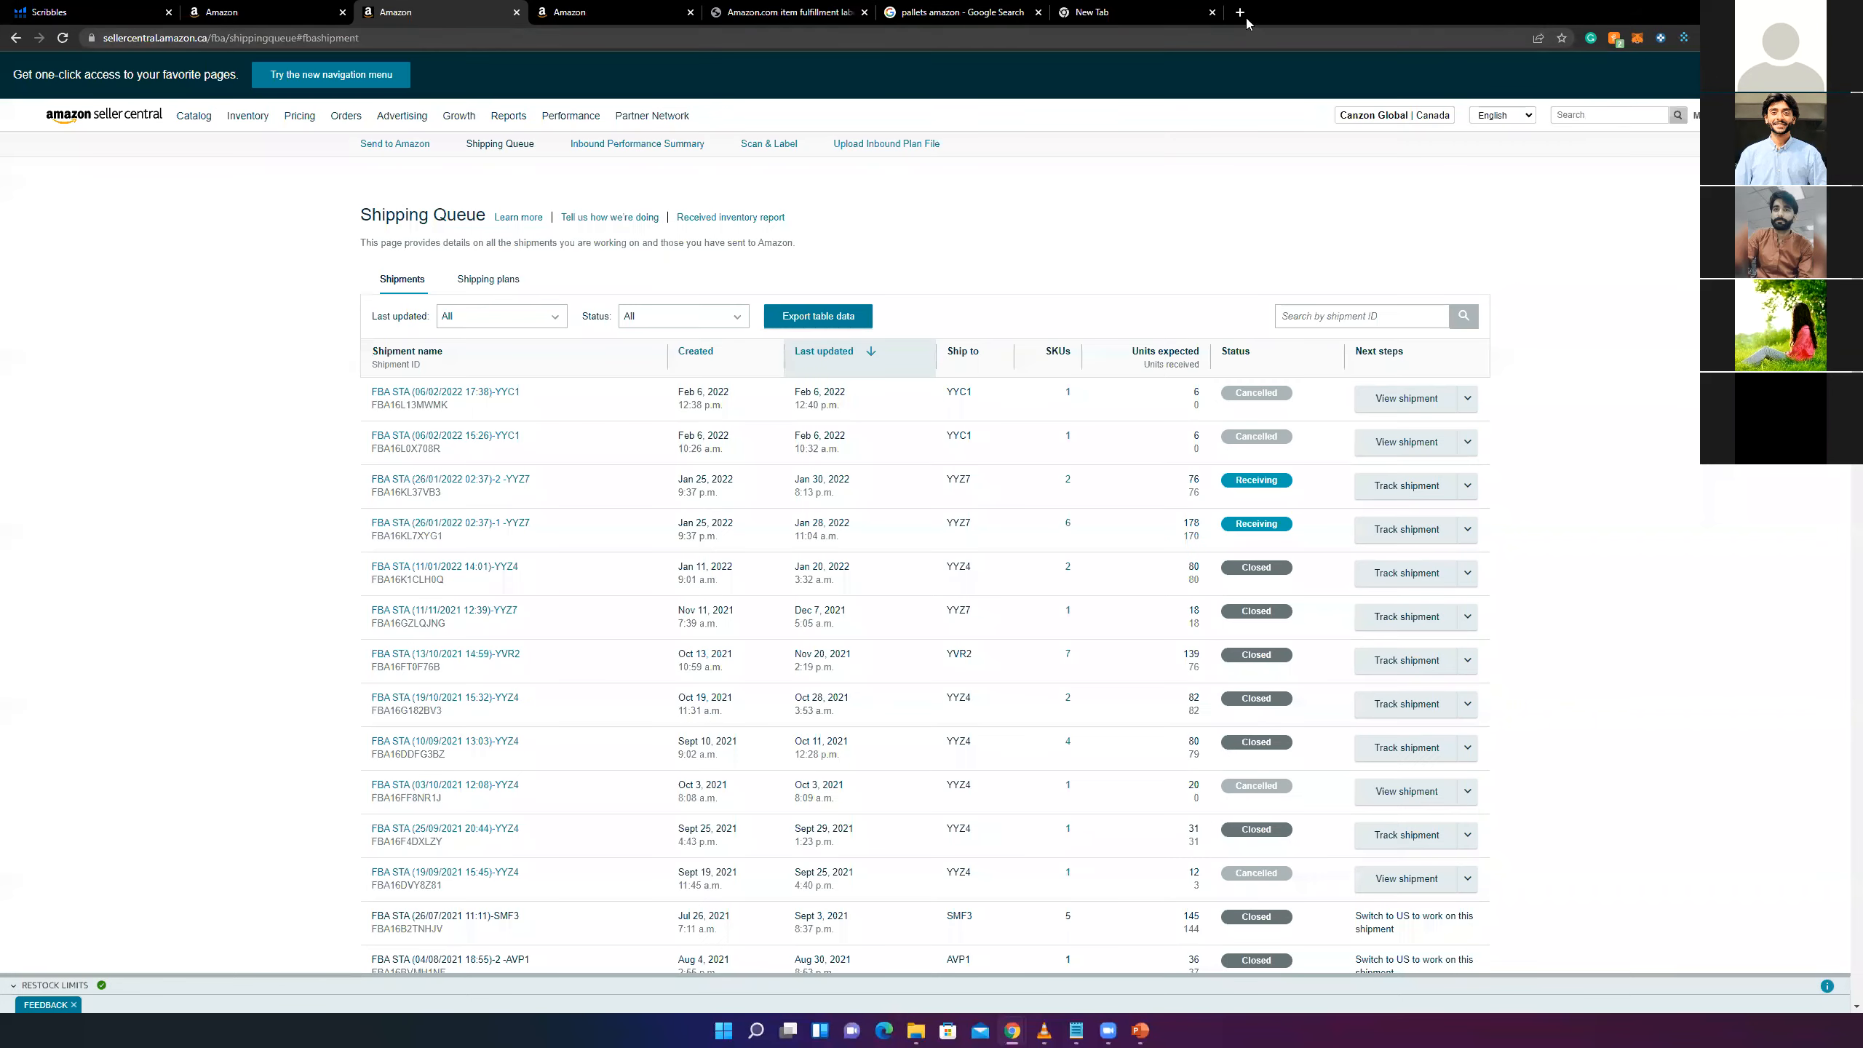
click(1159, 13)
click(1125, 37)
text(amazon.ca)
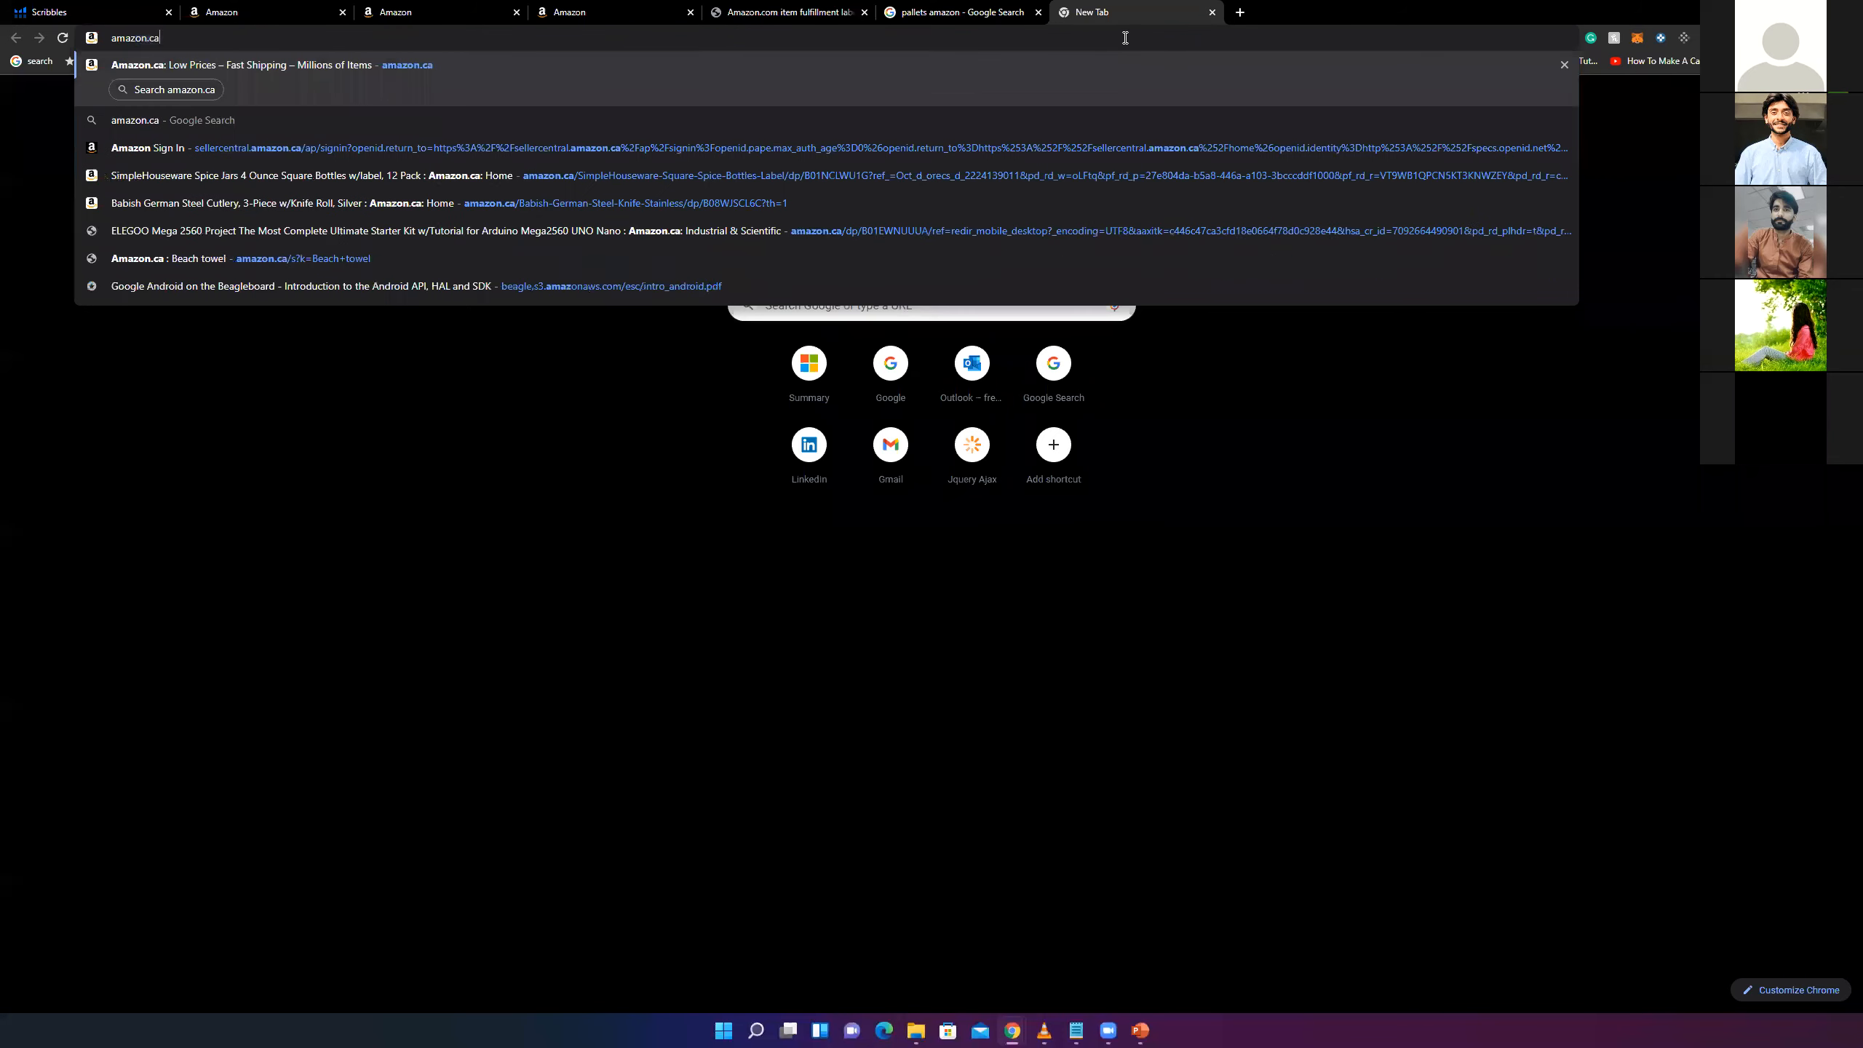
key(Return)
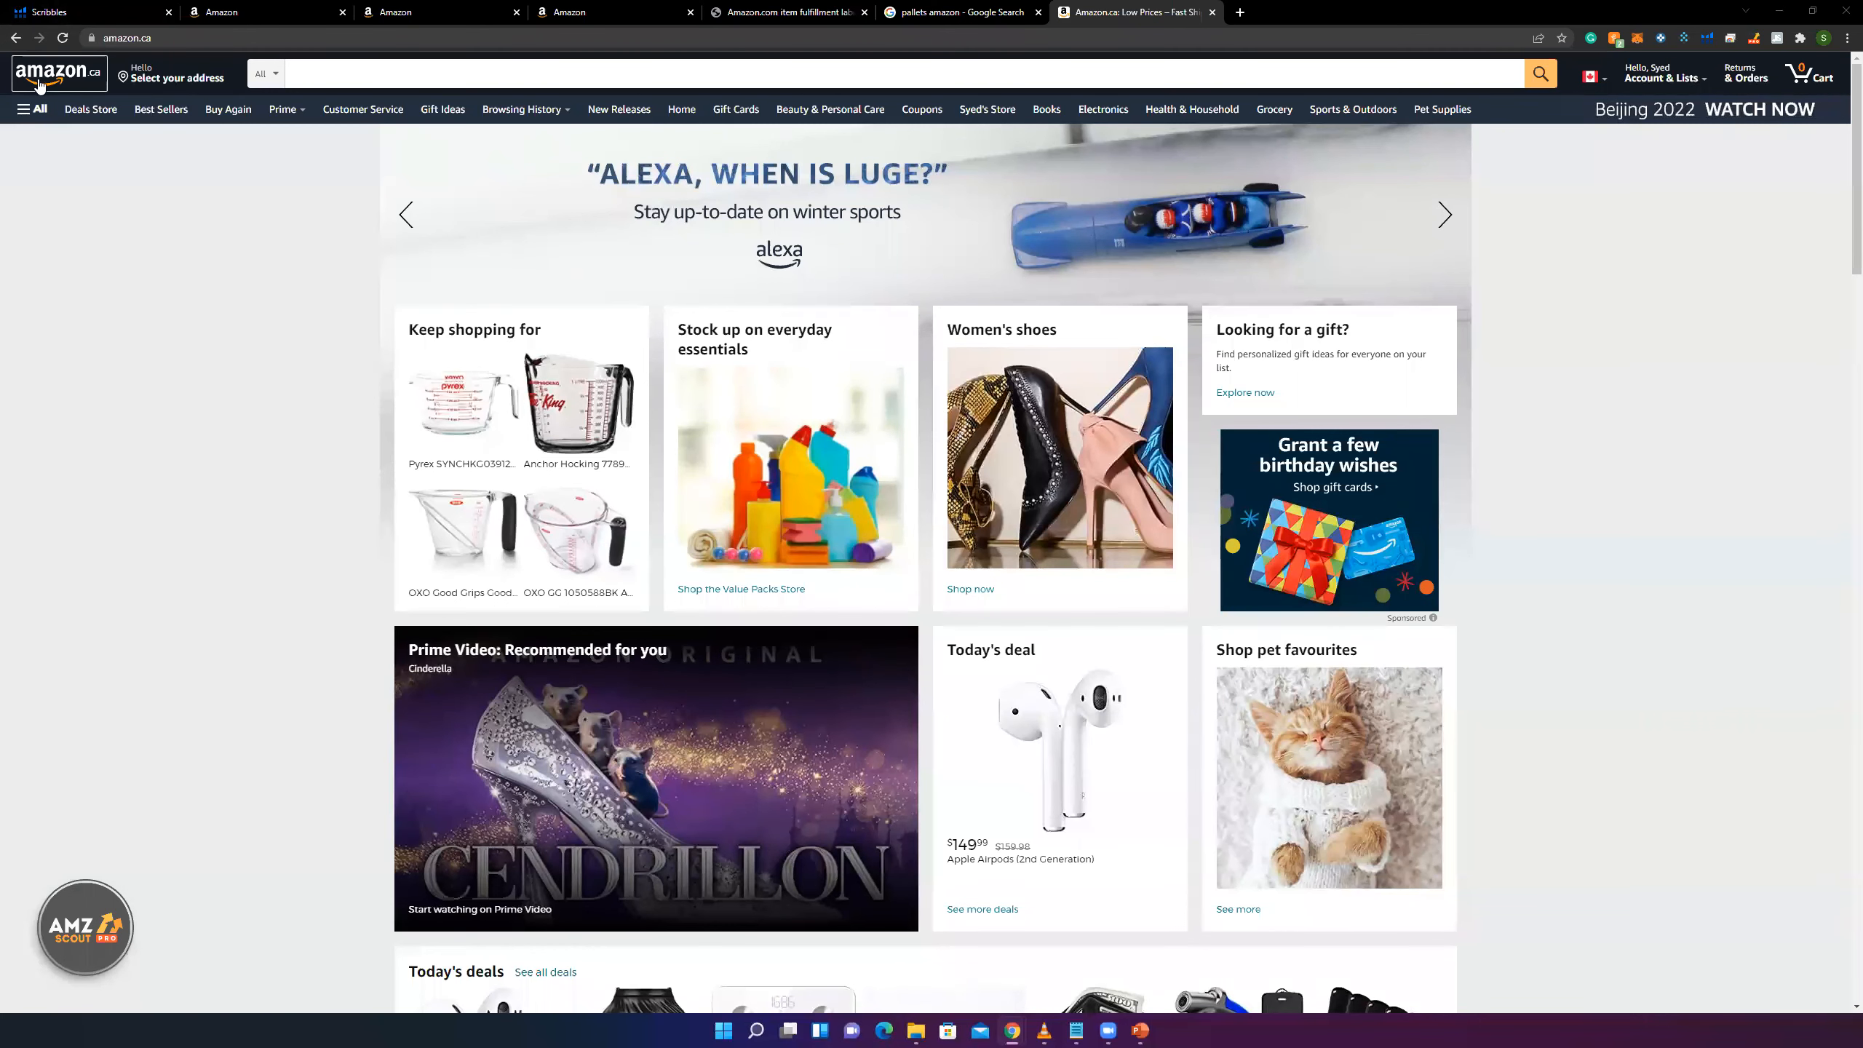
- Enter "mens waist be" as the product search term on the Amazon.ca storefront
click(398, 83)
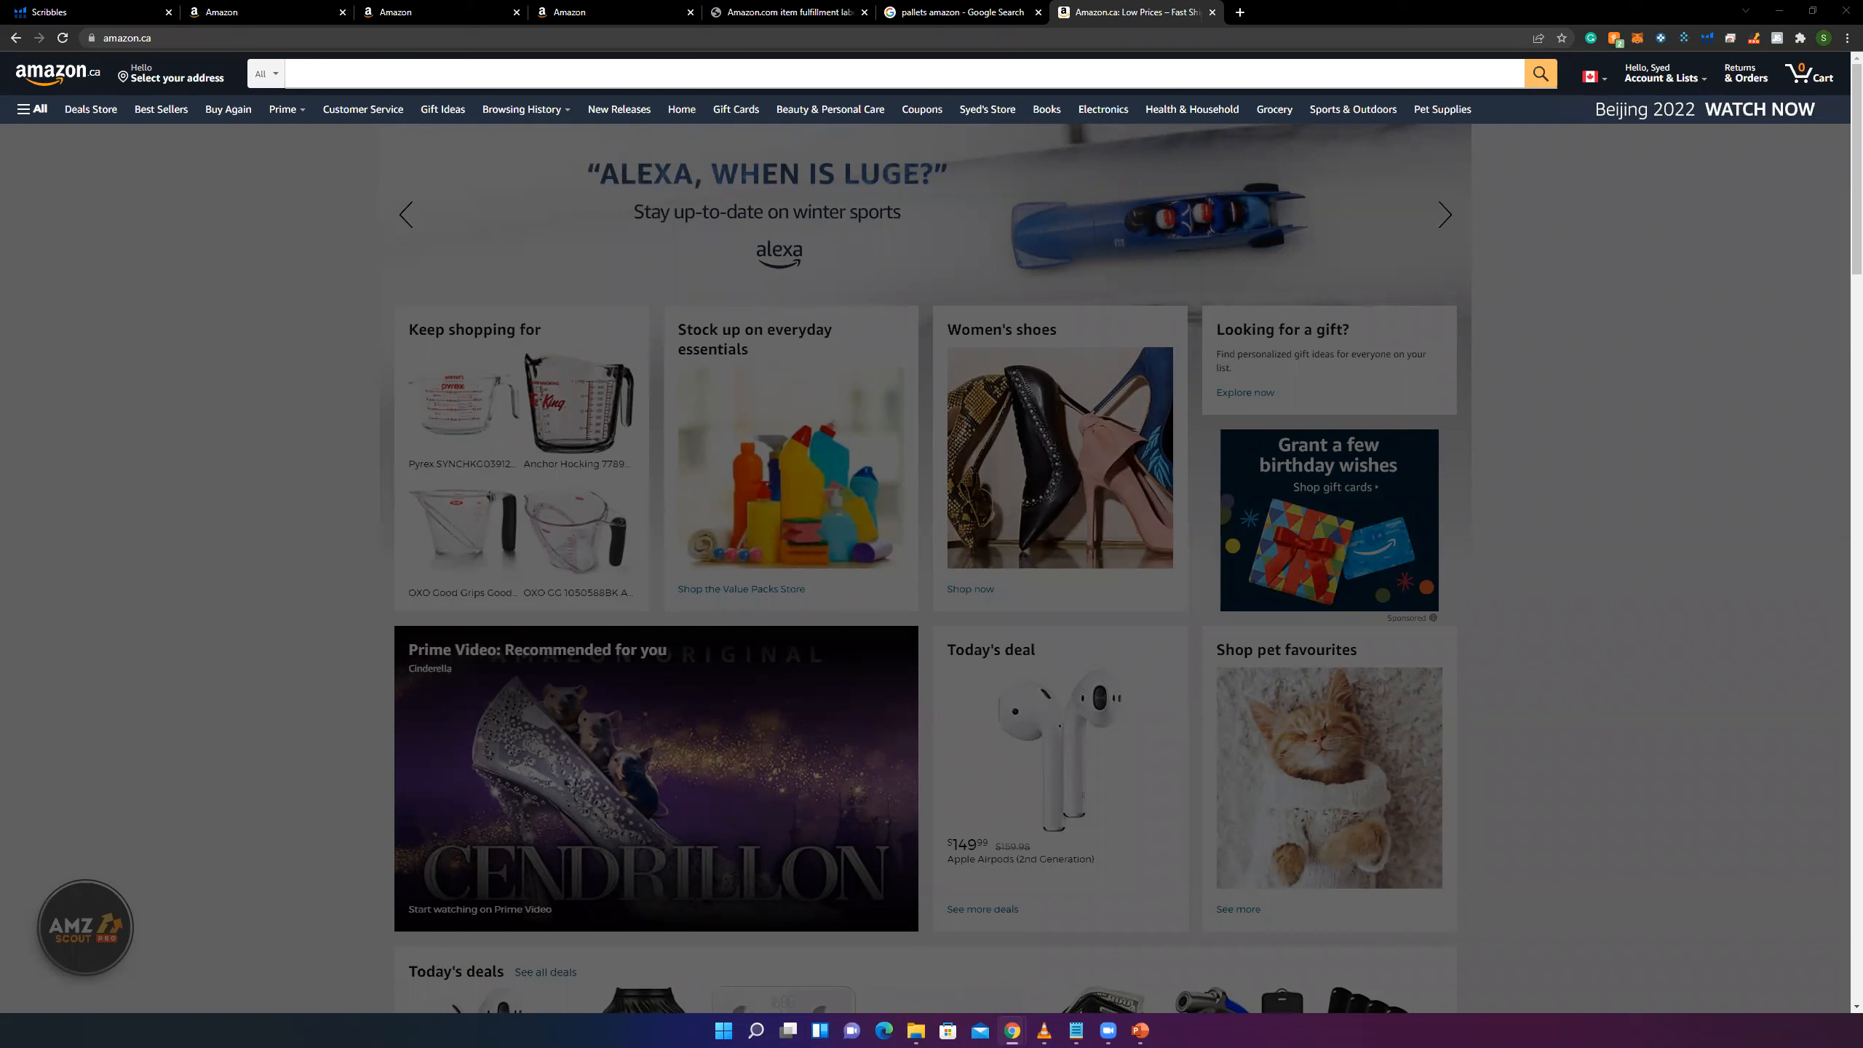
click(785, 68)
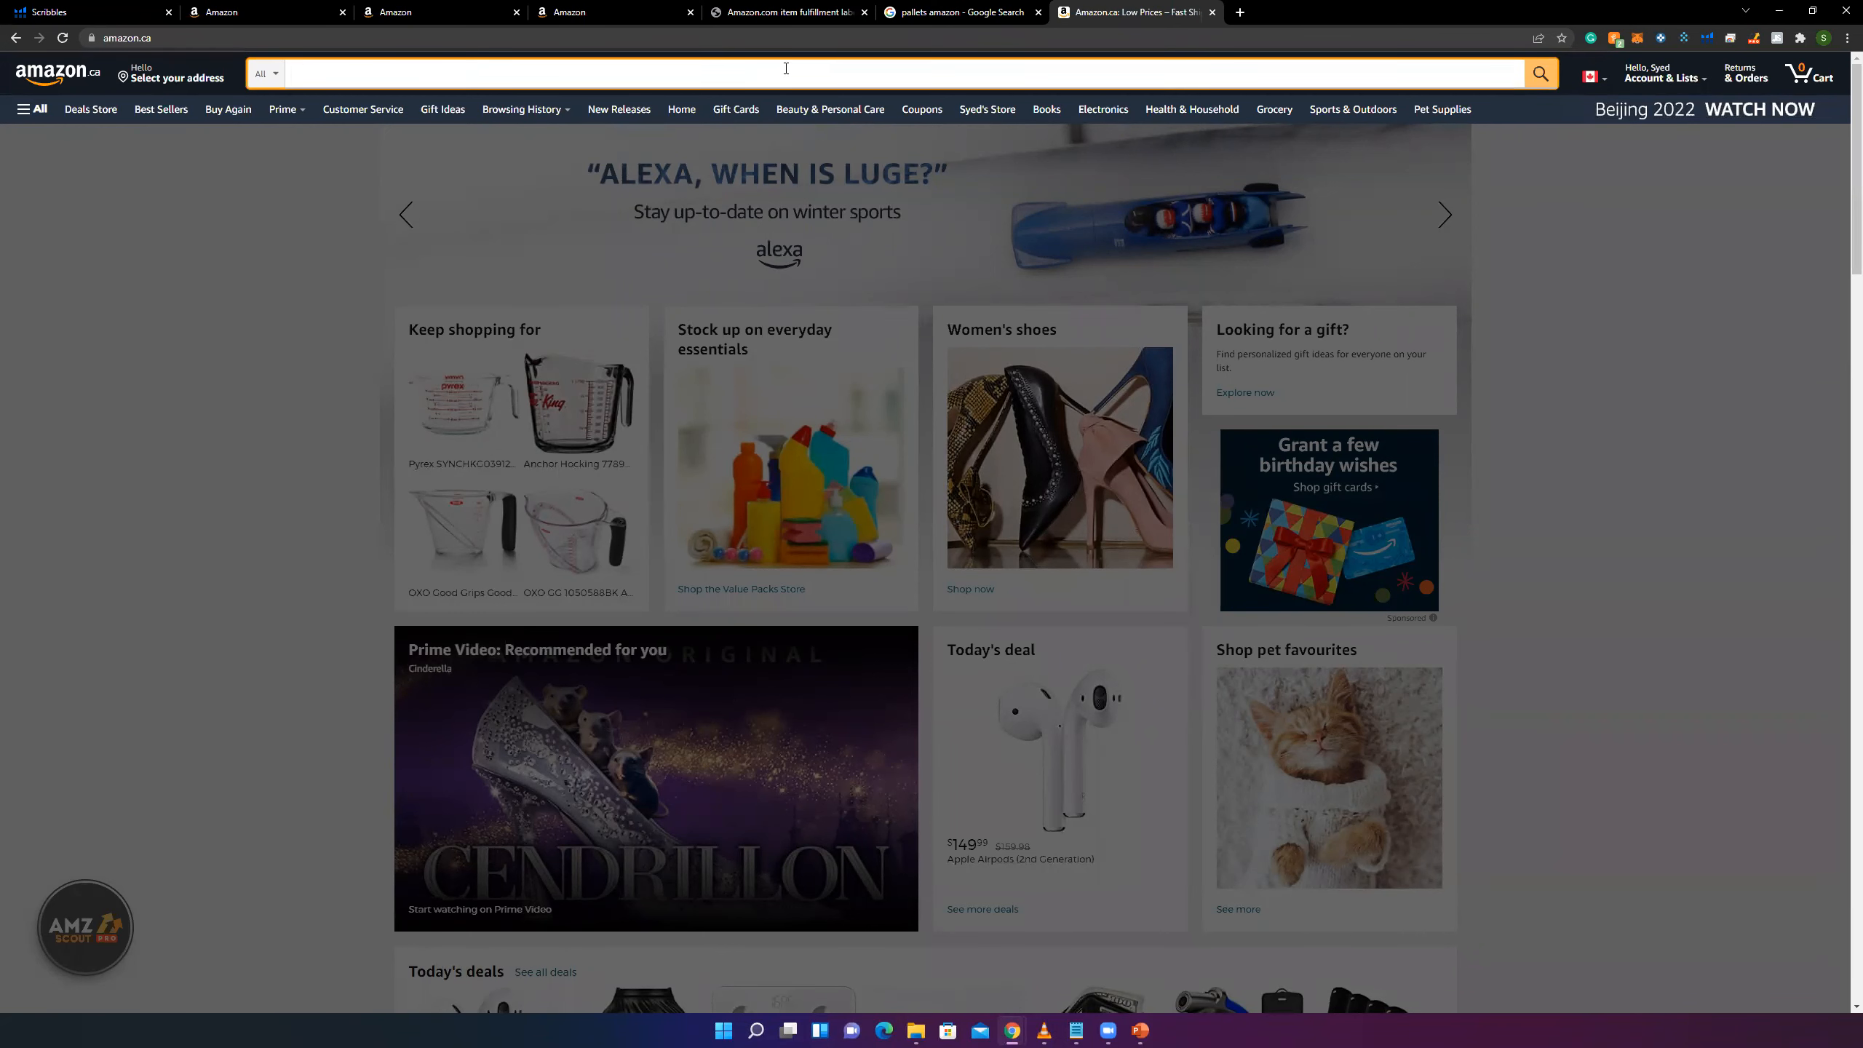
text(mens waist )
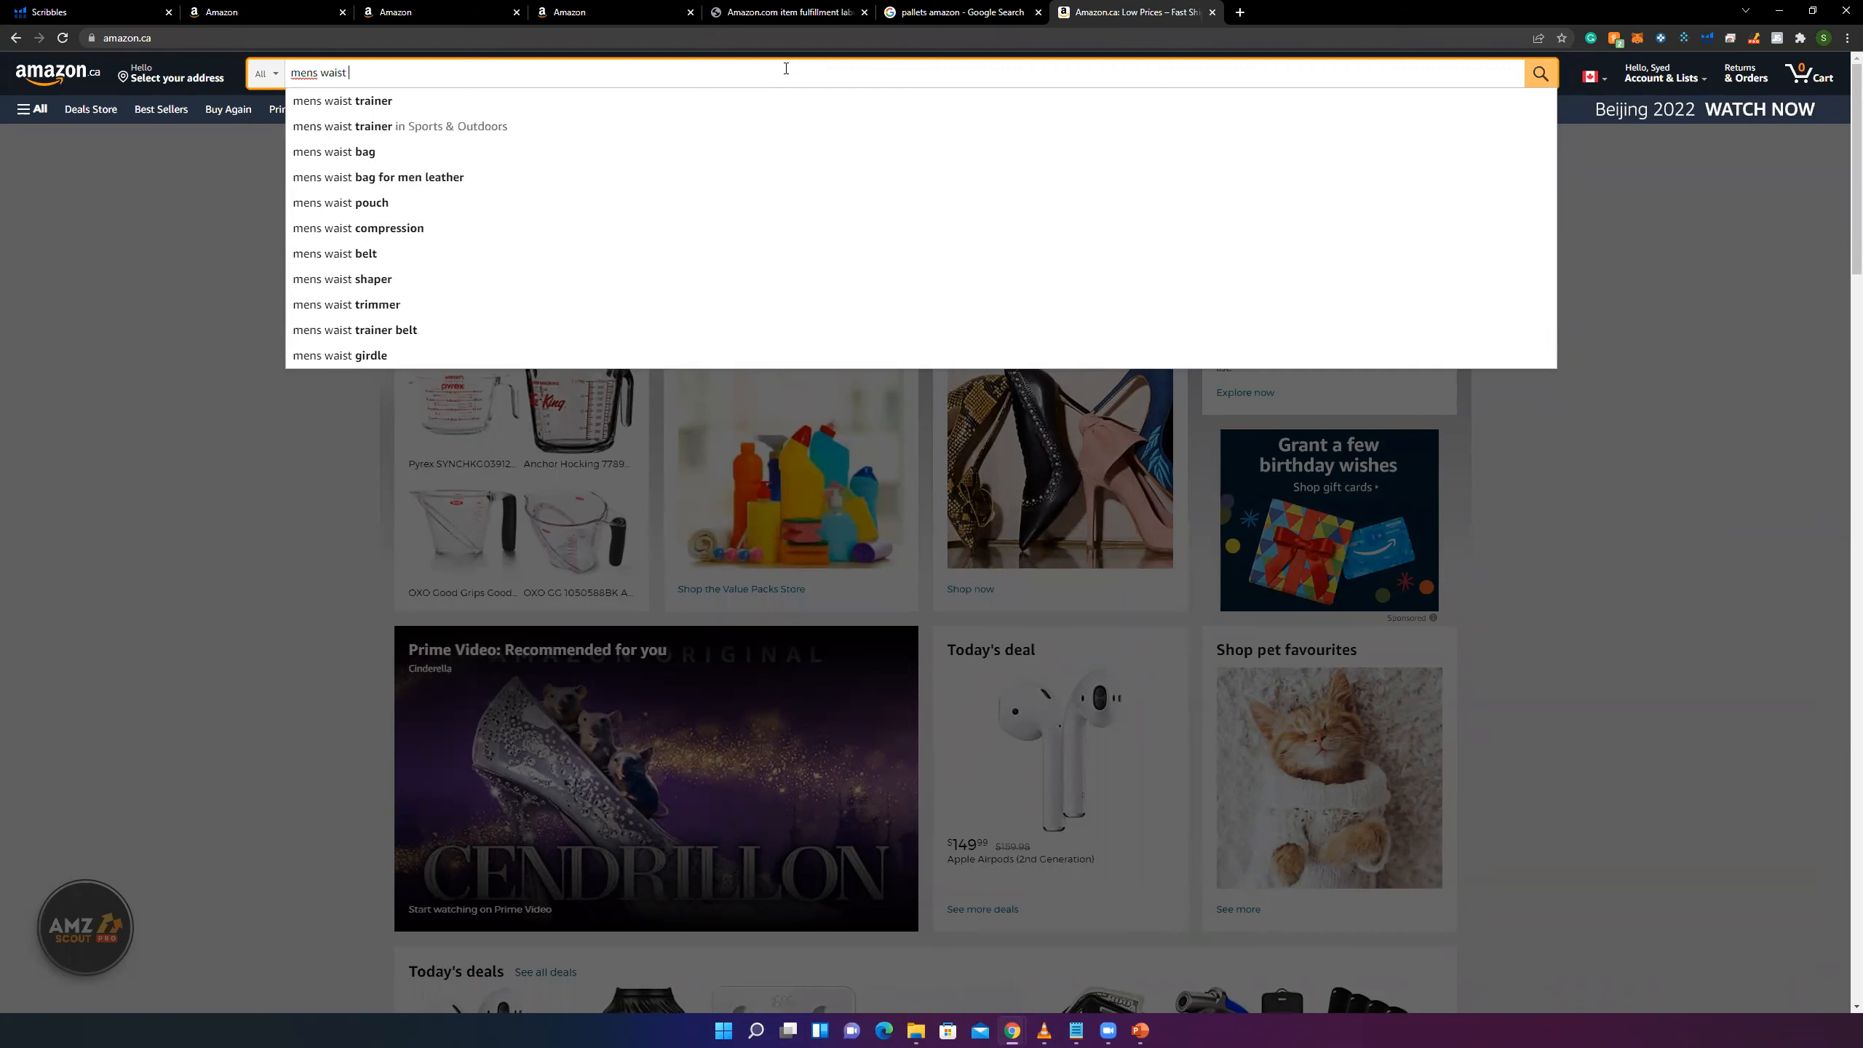
text(be)
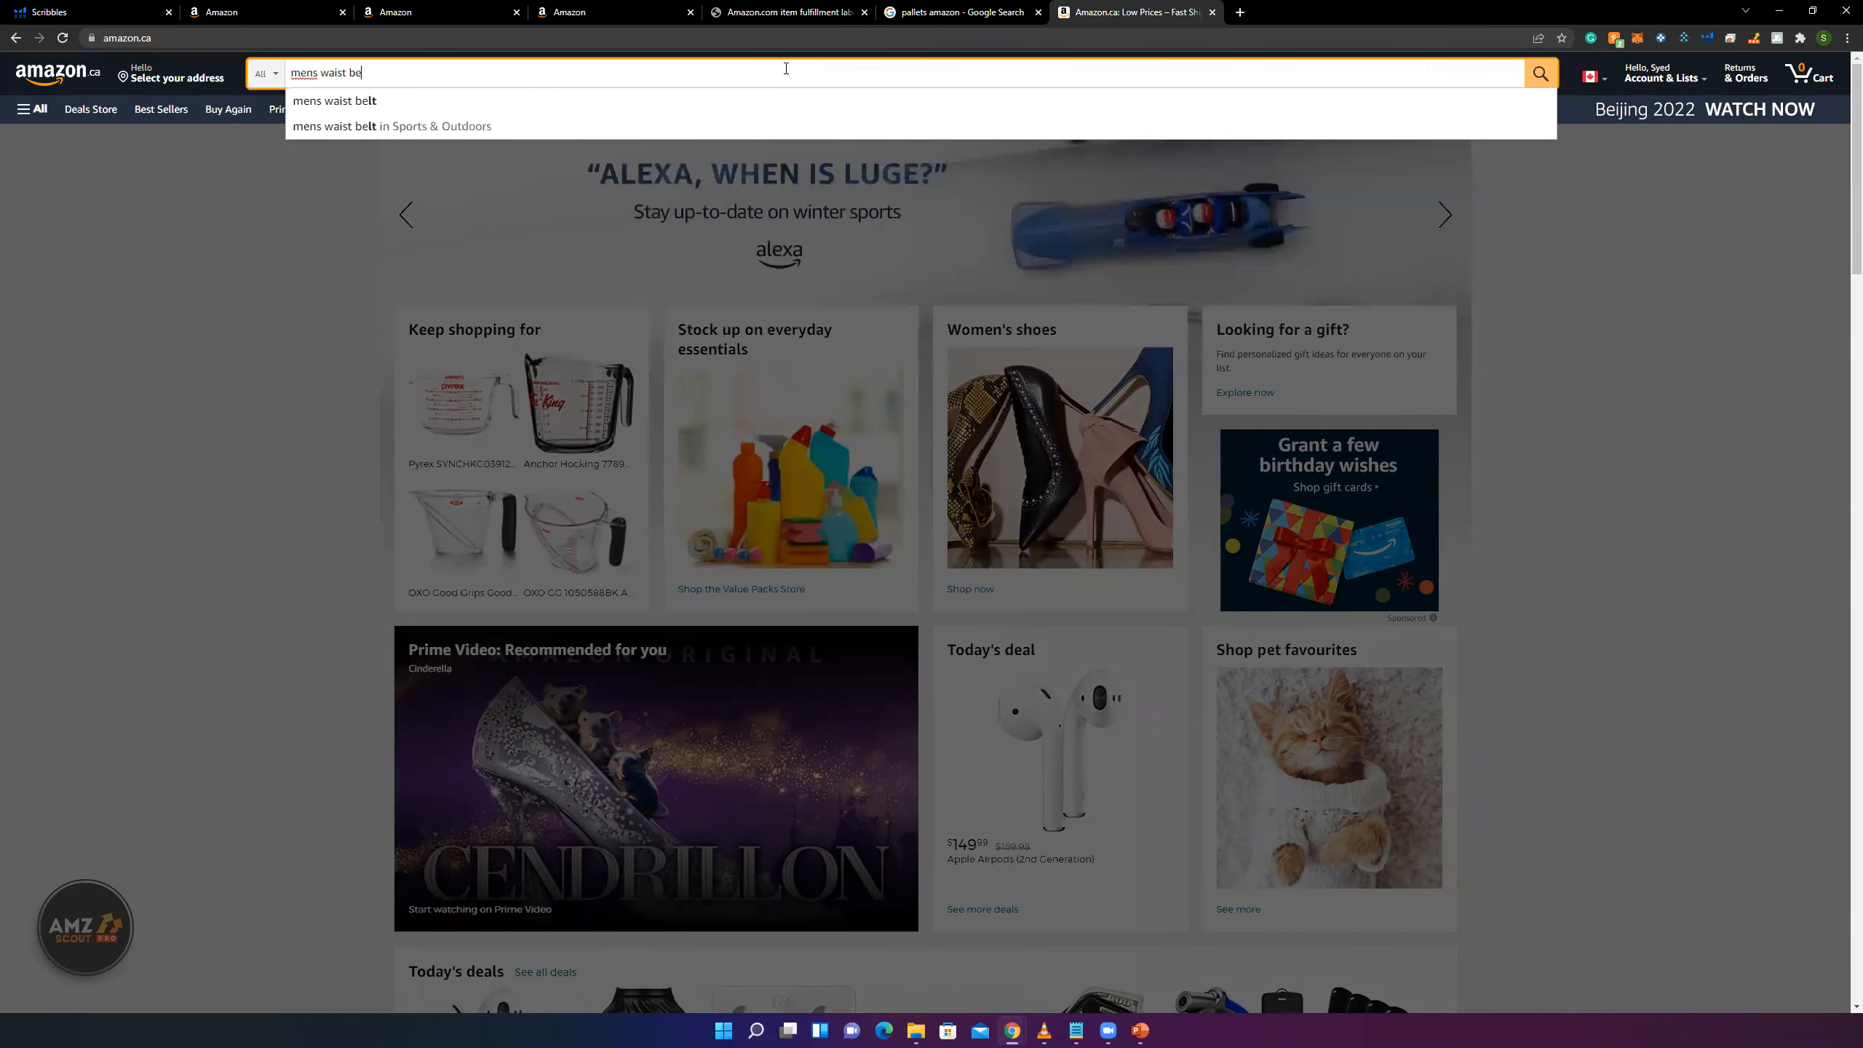
- Search Amazon.ca for the suggested term "mens waist belt" and scan the listed products
key(Down)
key(Return)
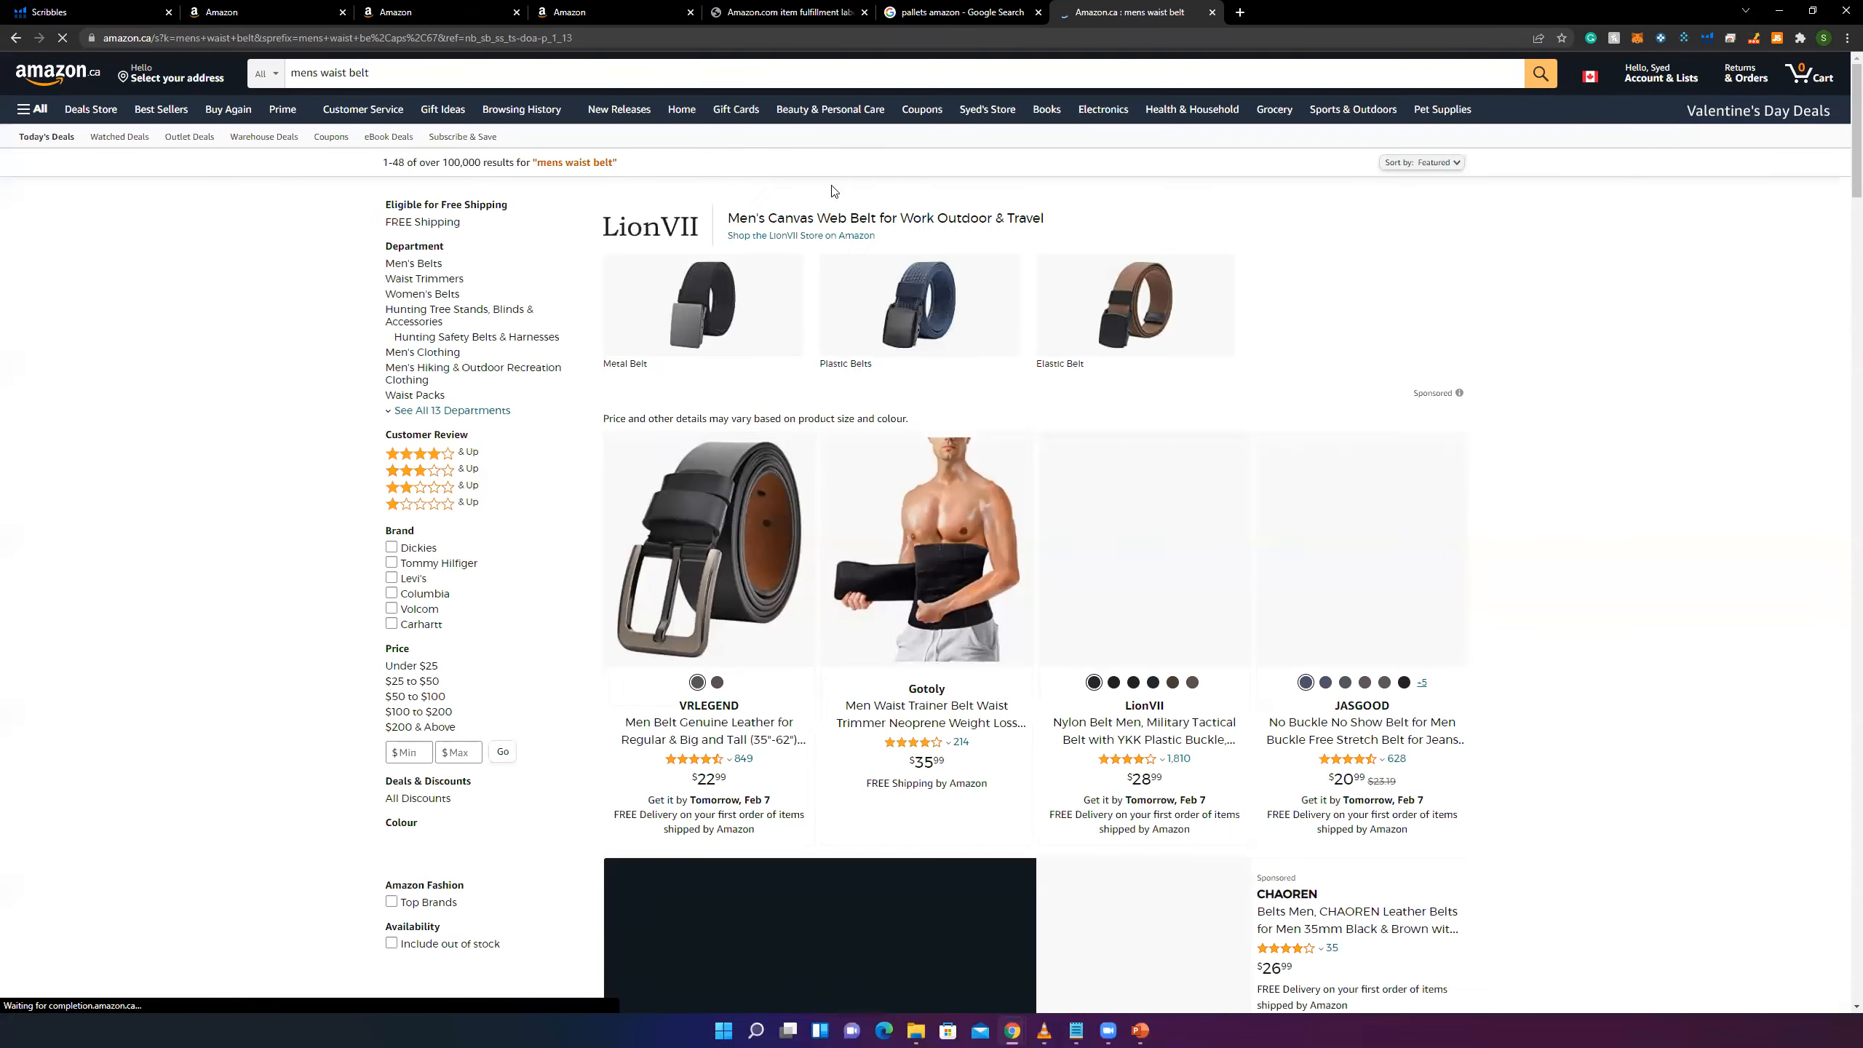
scroll(950, 373, down, 15)
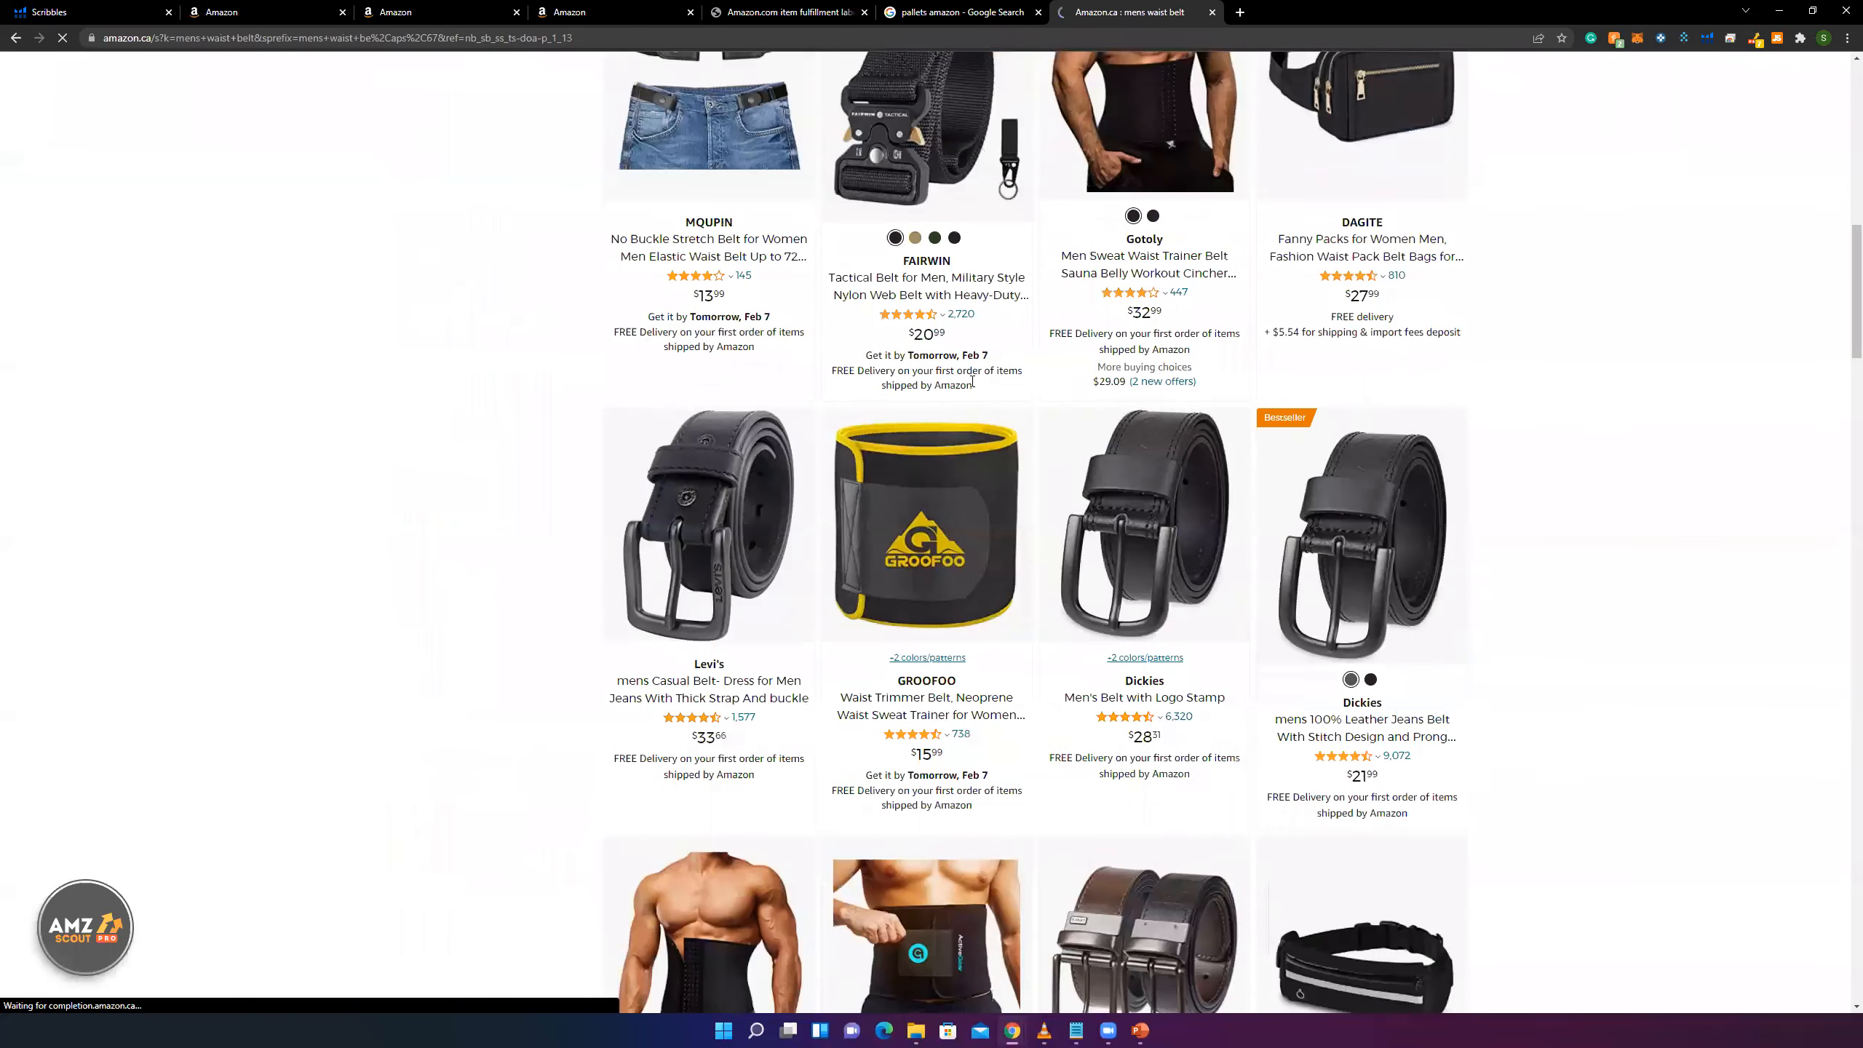
scroll(987, 378, up, 15)
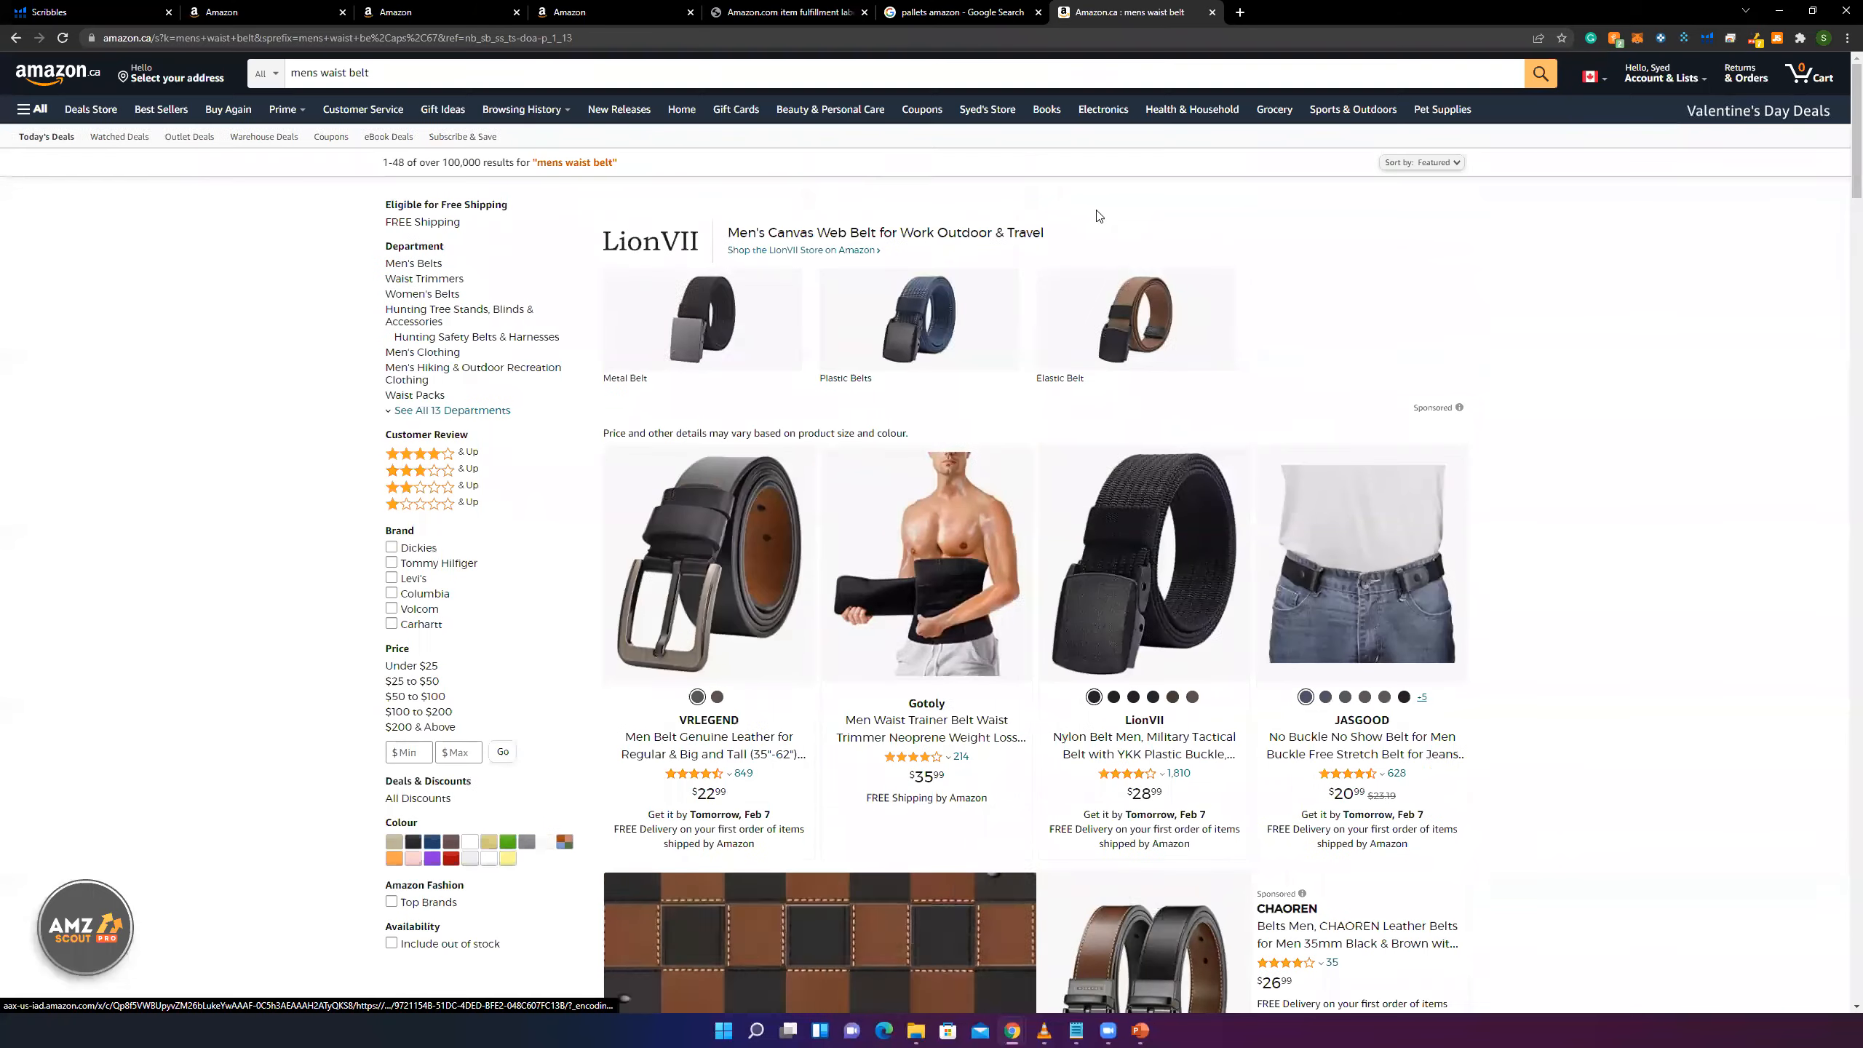
- Shorten the search term to "waist belt" and look through the mix of products in the results
click(306, 73)
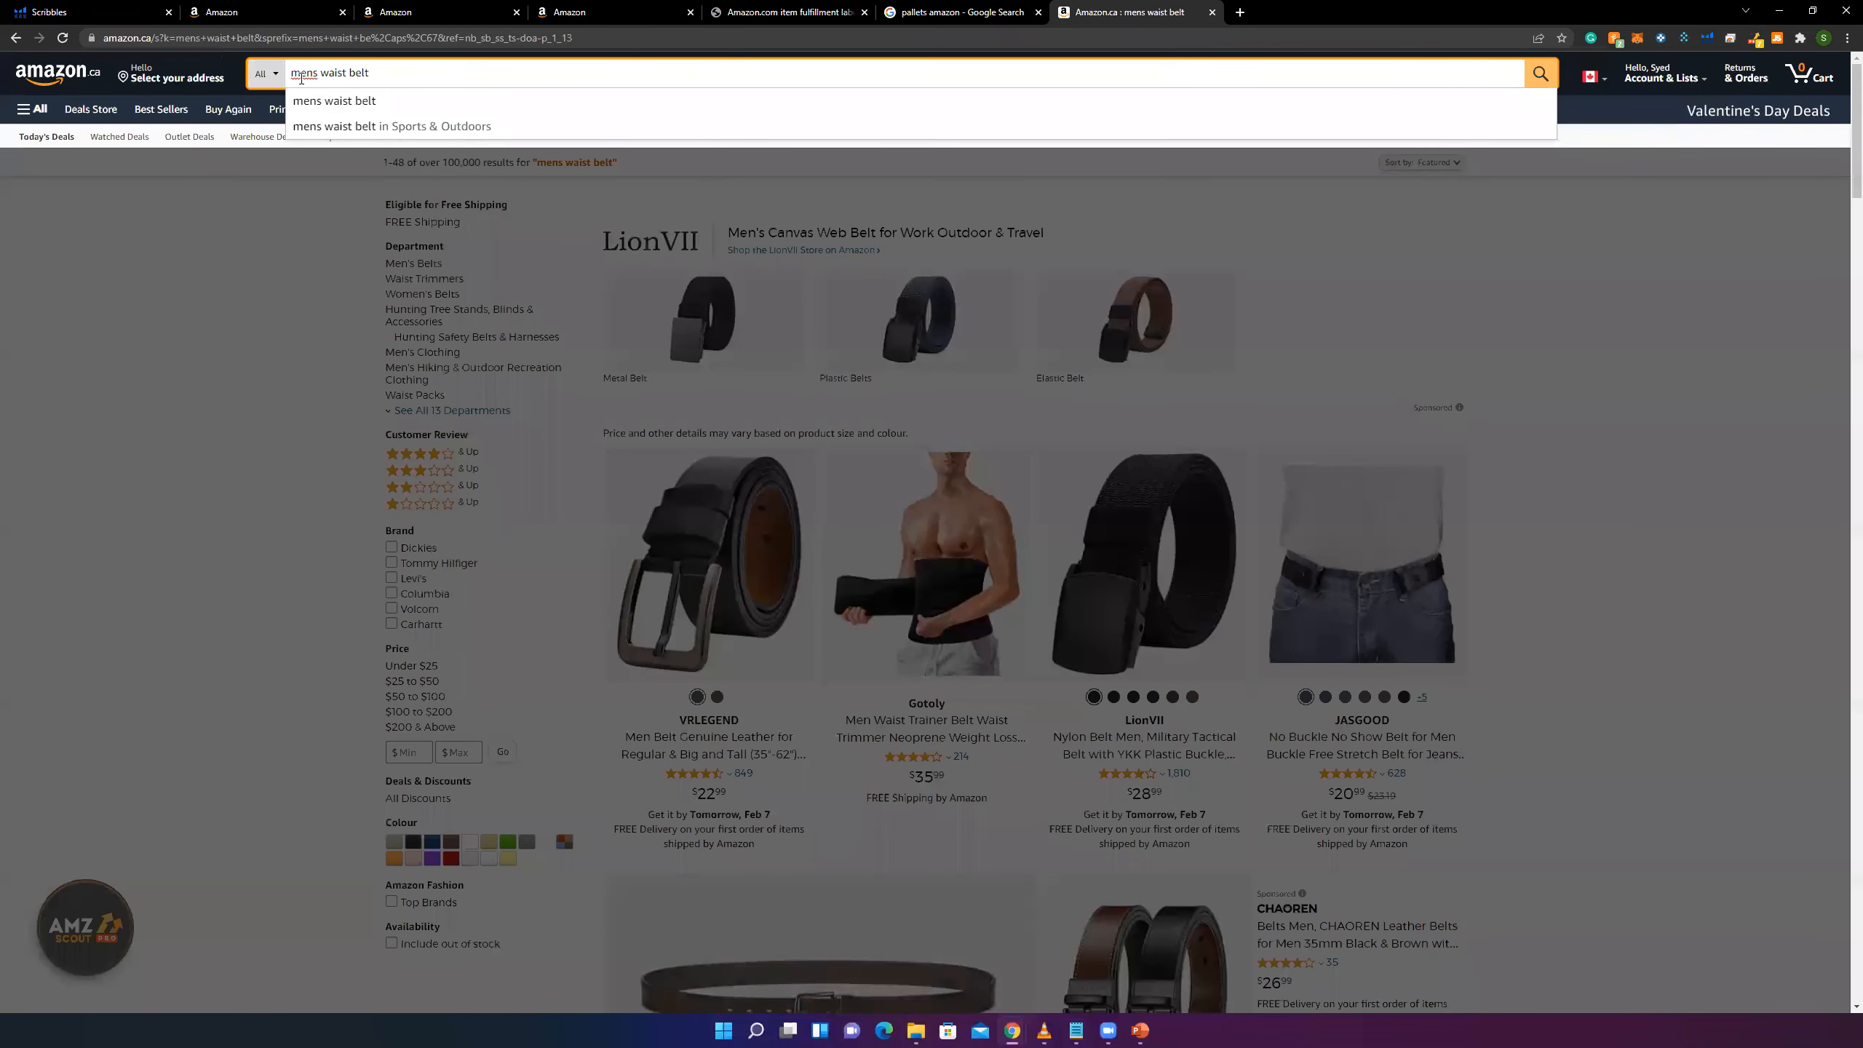
click(122, 71)
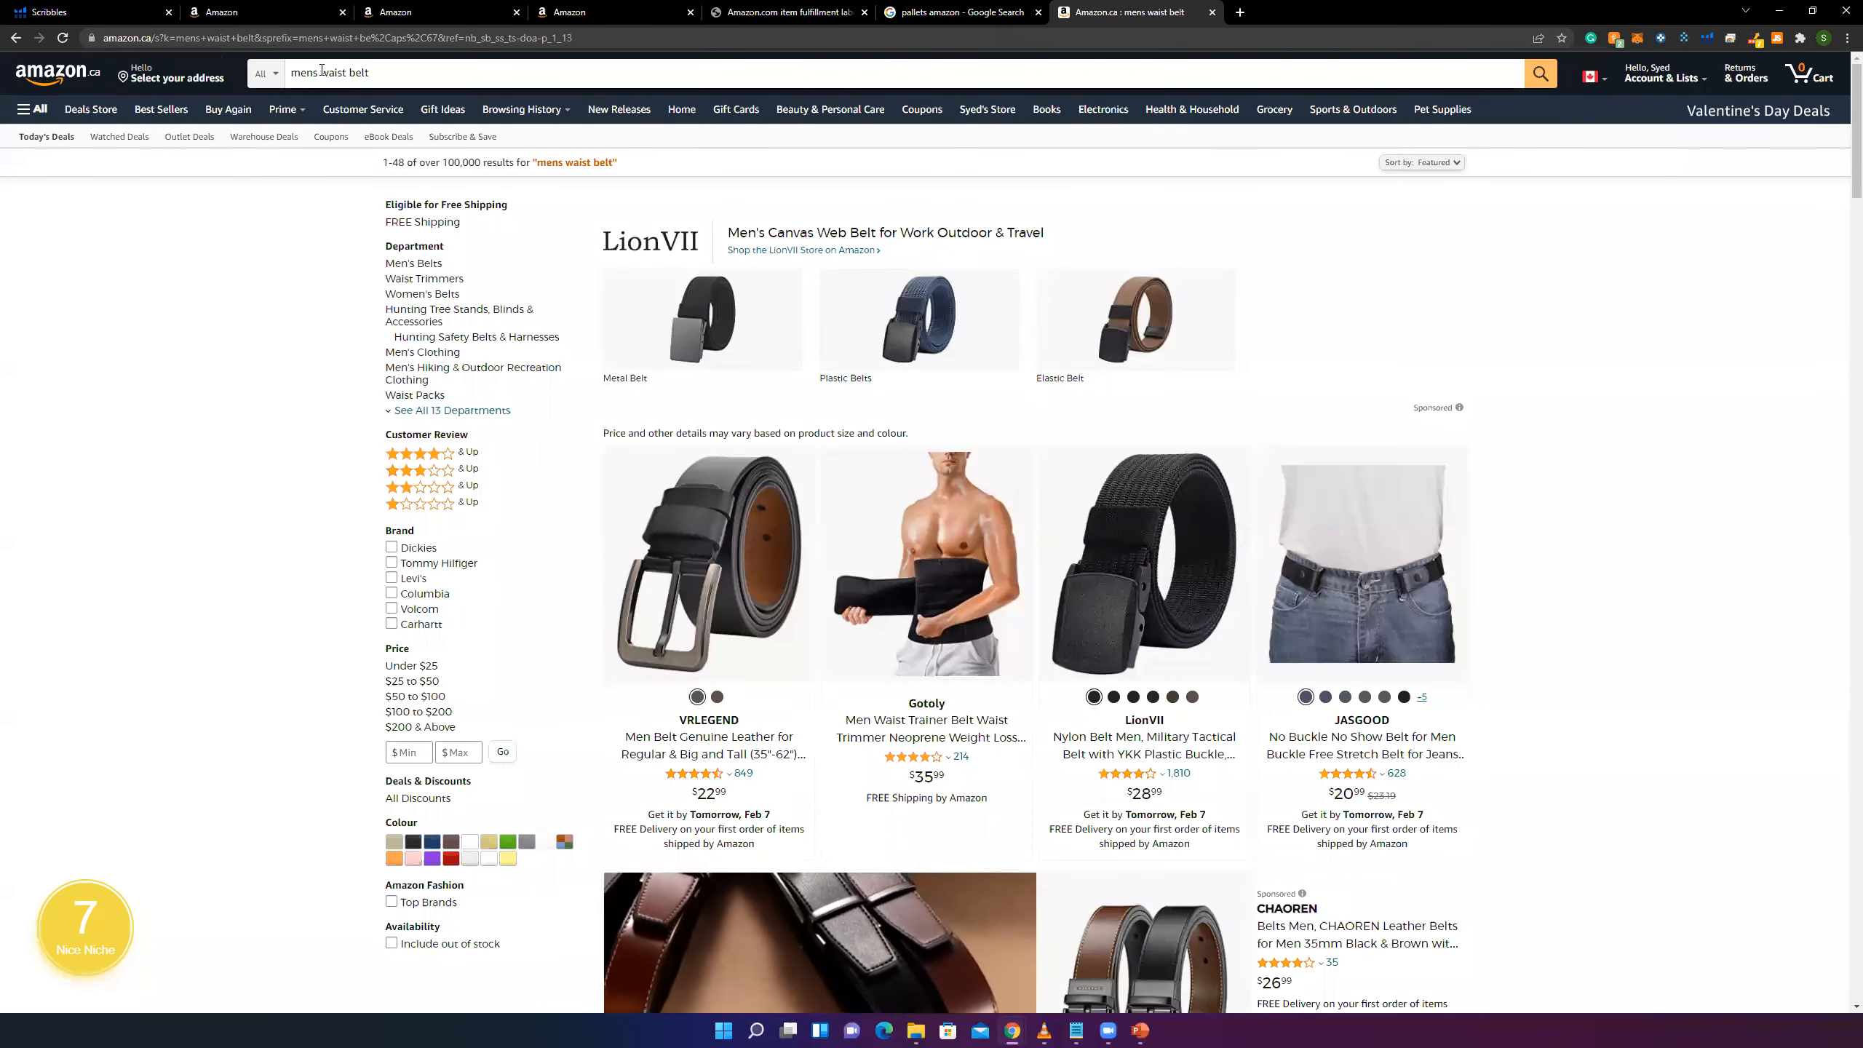
drag(322, 70, 257, 68)
key(BackSpace)
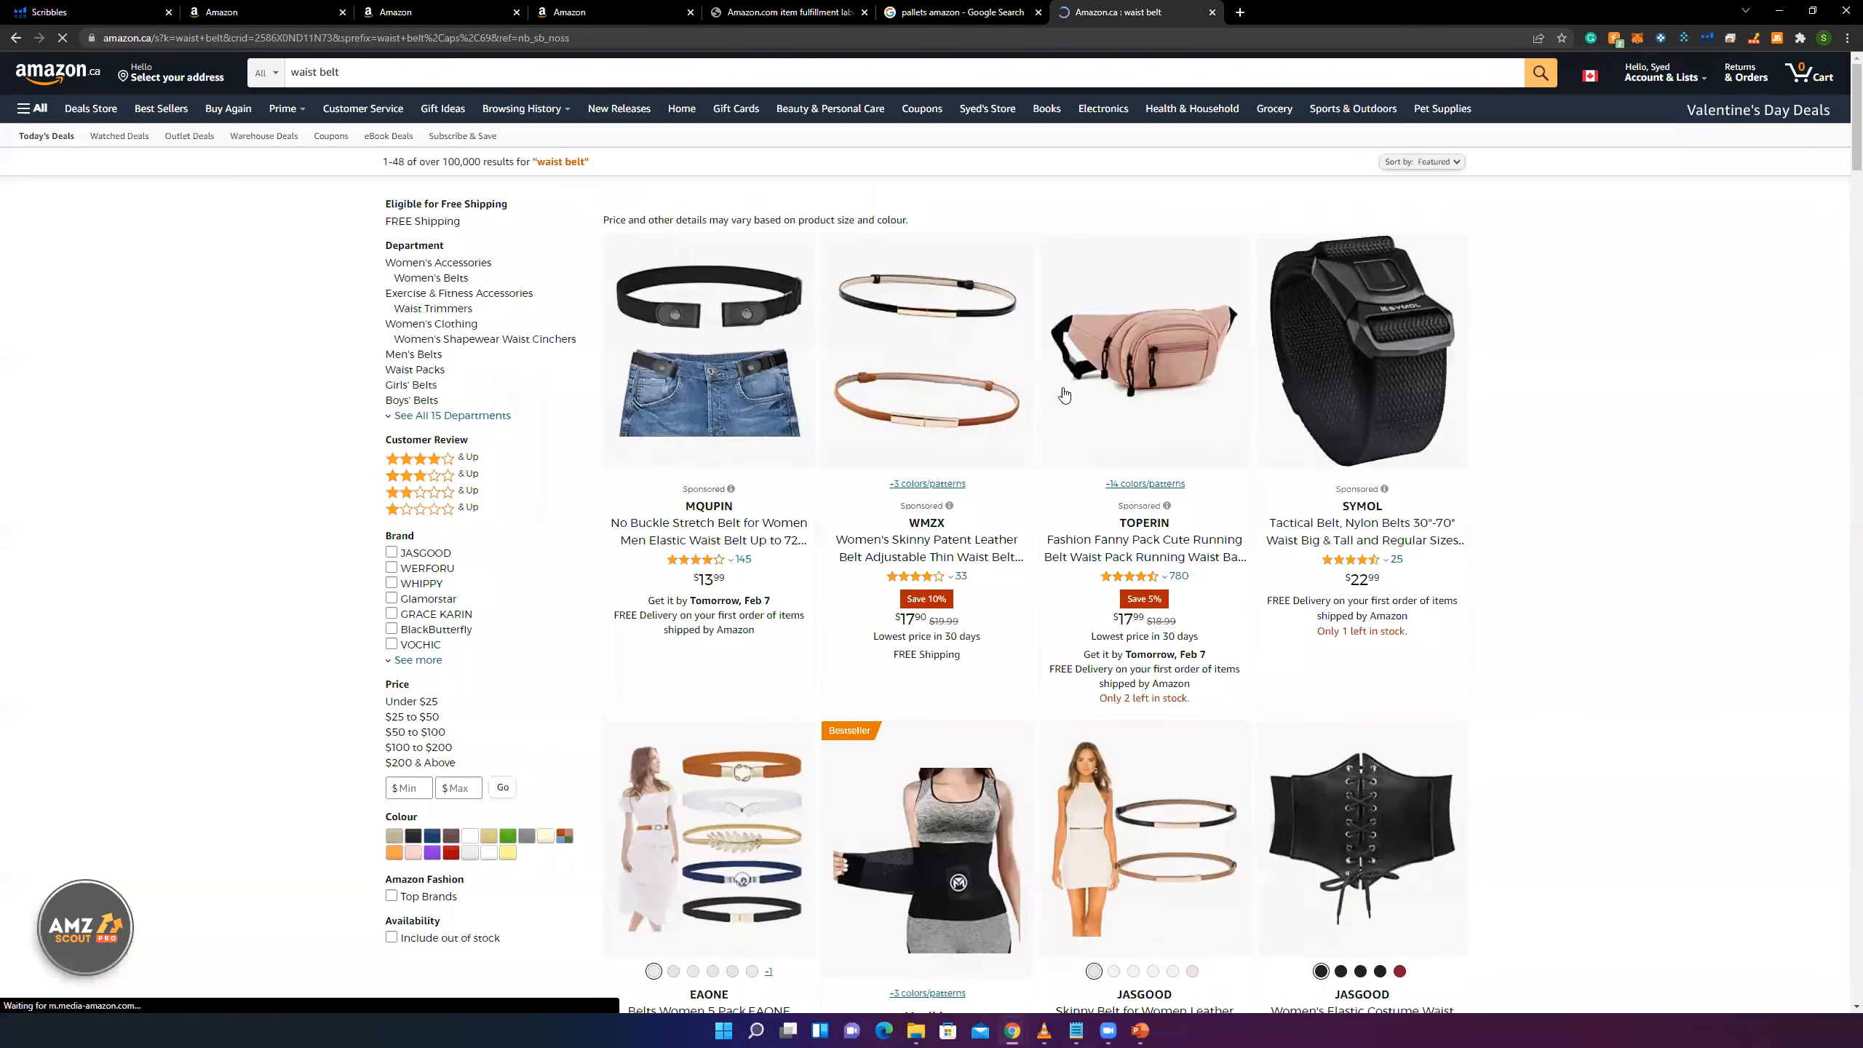
scroll(1095, 399, down, 15)
scroll(1096, 399, up, 15)
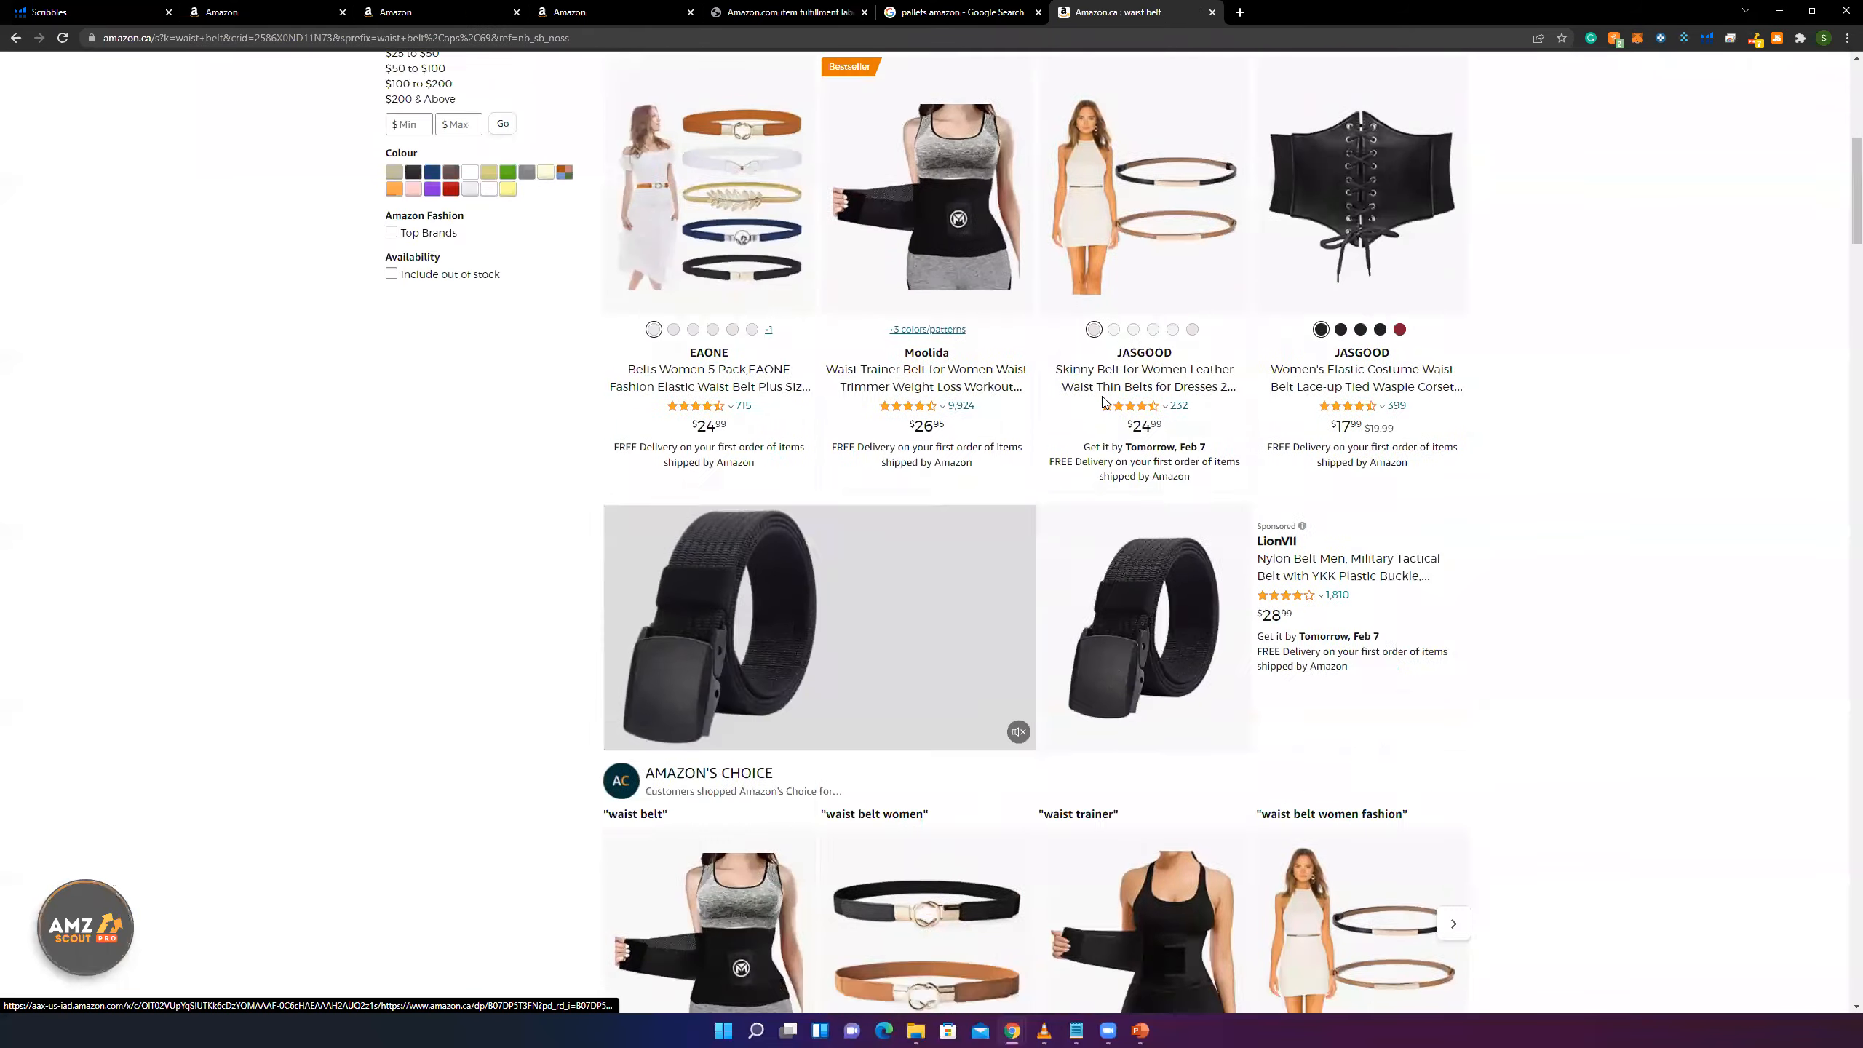
scroll(1105, 399, down, 5)
scroll(1106, 399, down, 15)
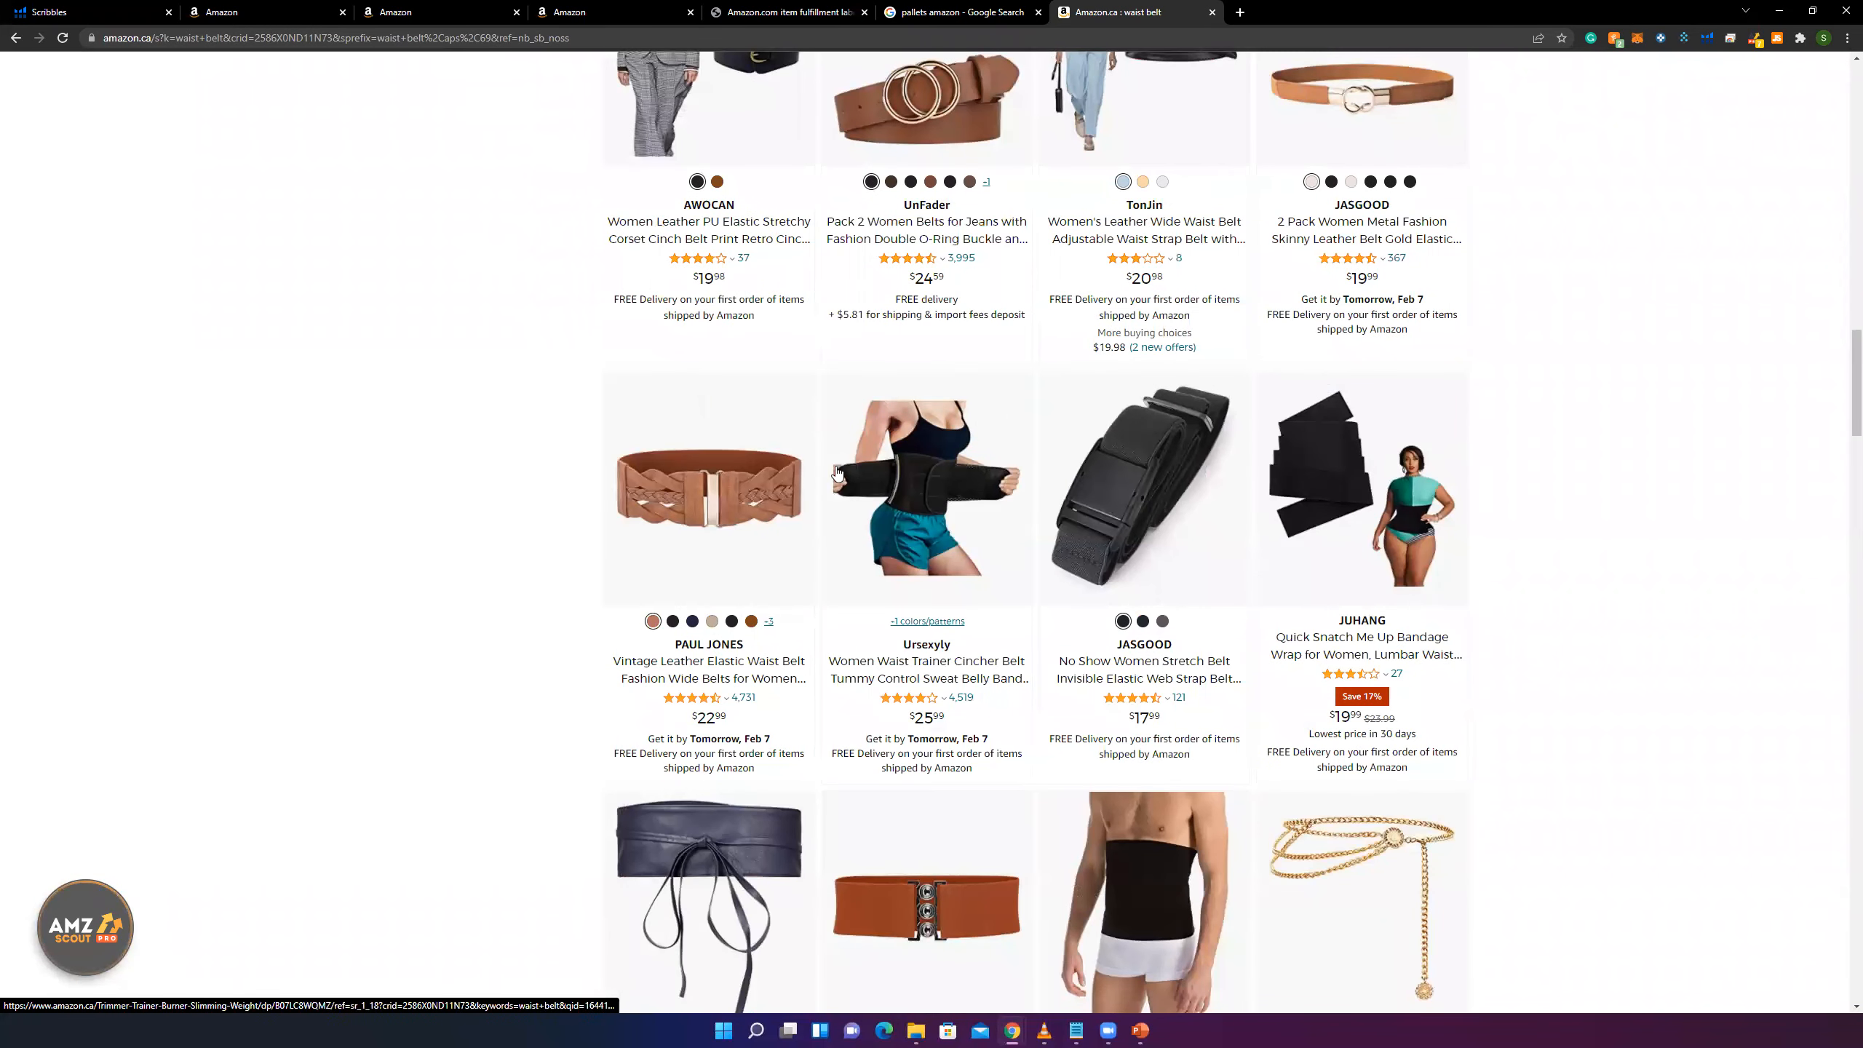
scroll(1100, 345, down, 8)
scroll(873, 404, up, 8)
scroll(882, 440, up, 15)
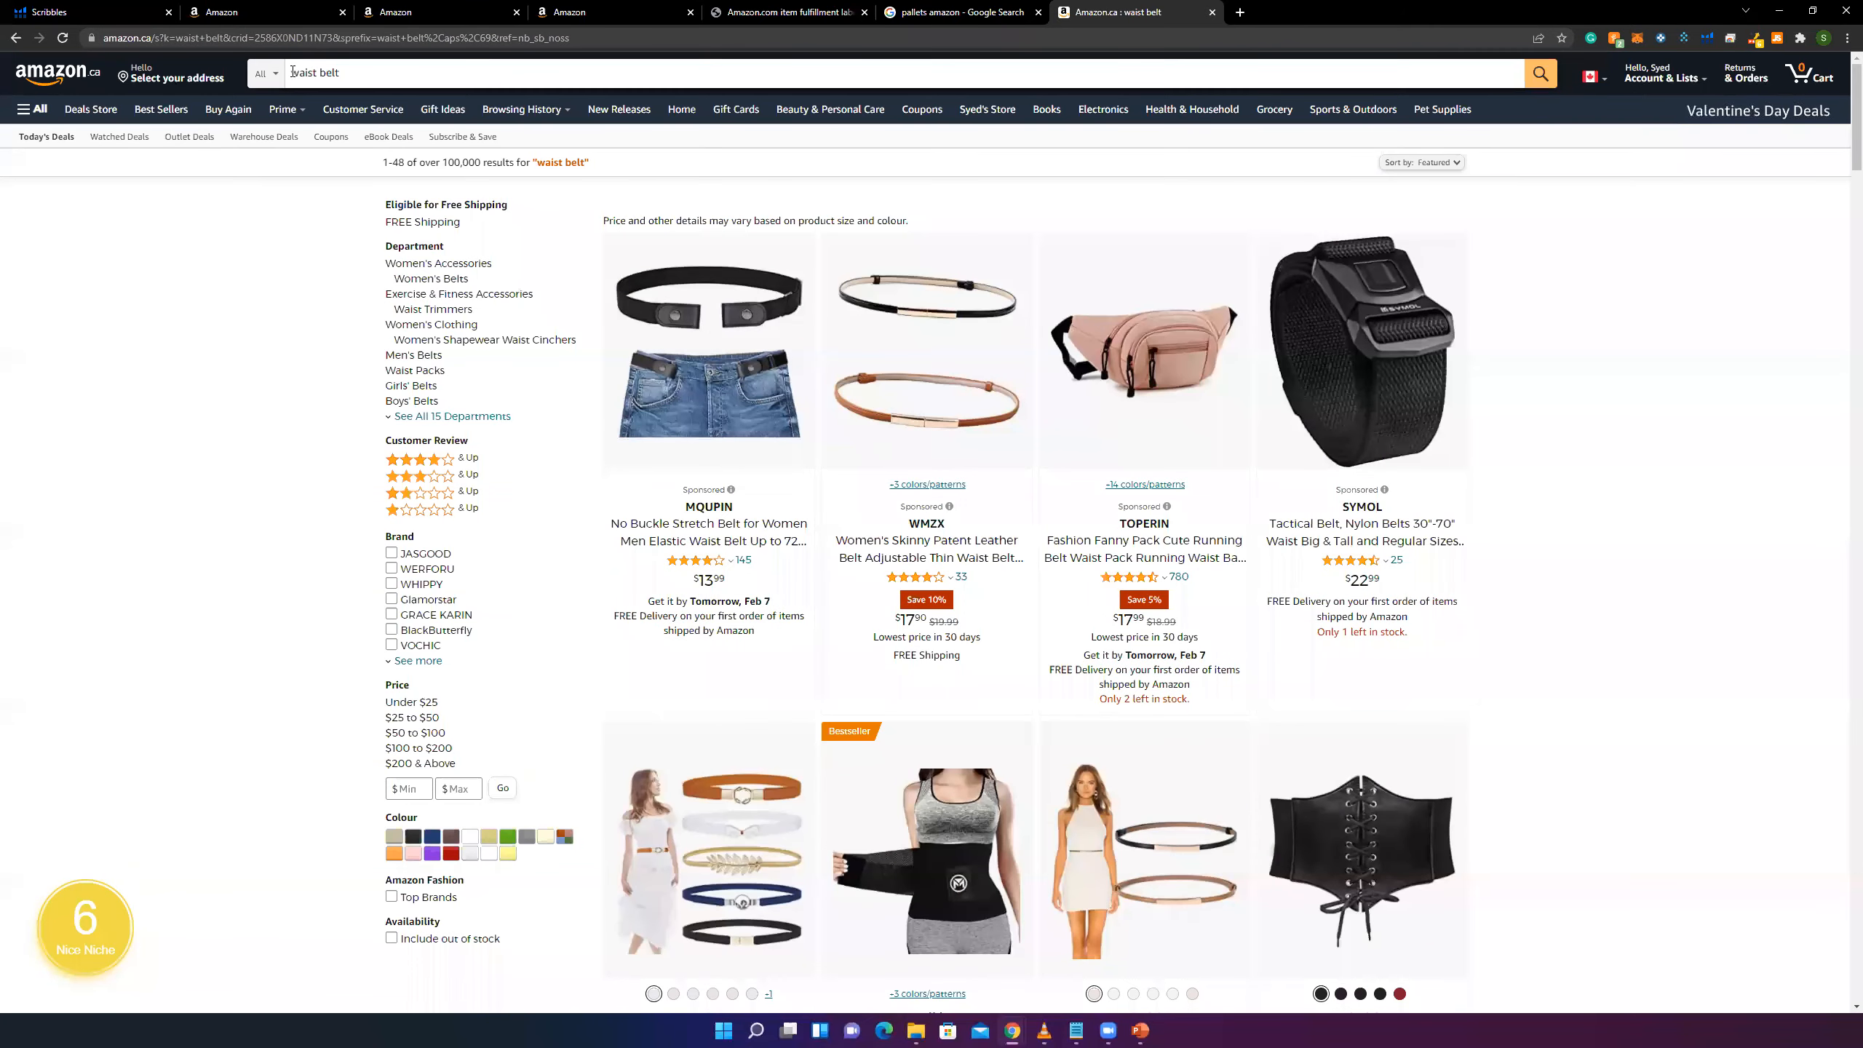
- Add "mens" back in front of the search term, search for "mens waist belt", and review the ads and products
click(291, 73)
key(Home)
text(mens)
key(Return)
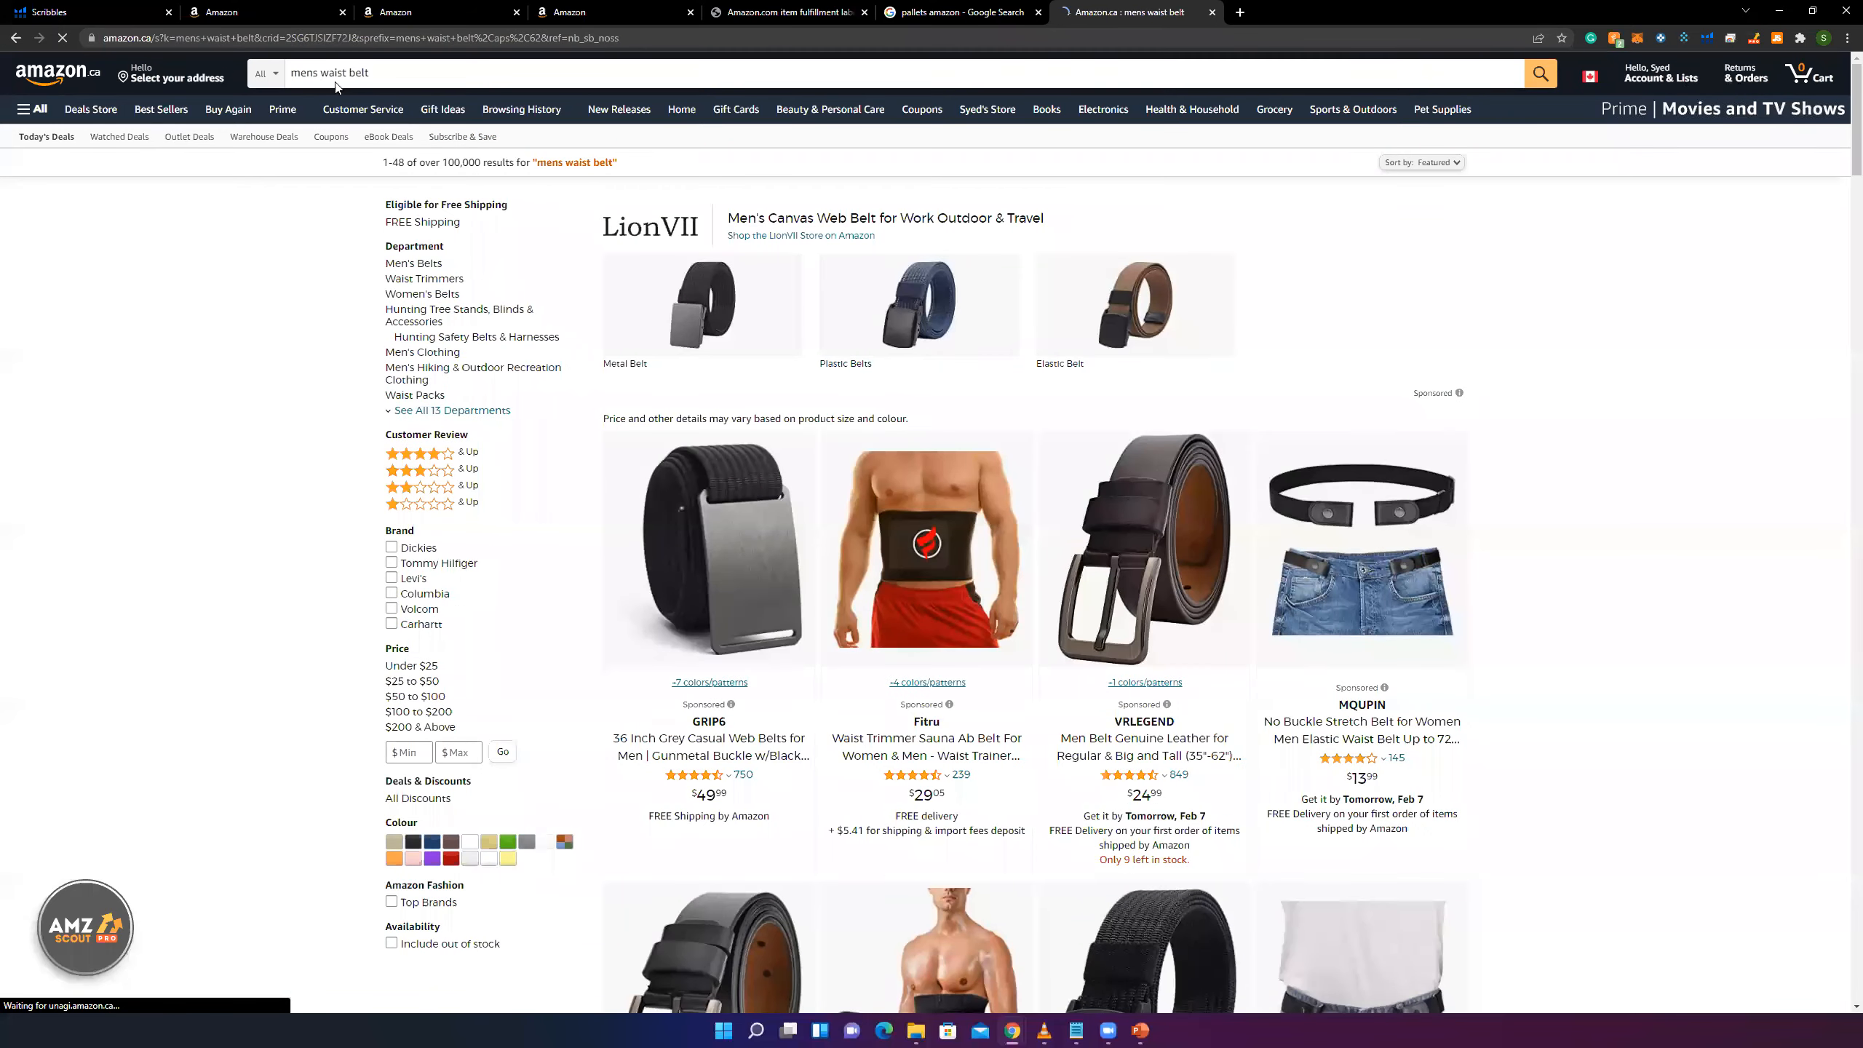
scroll(1540, 580, down, 12)
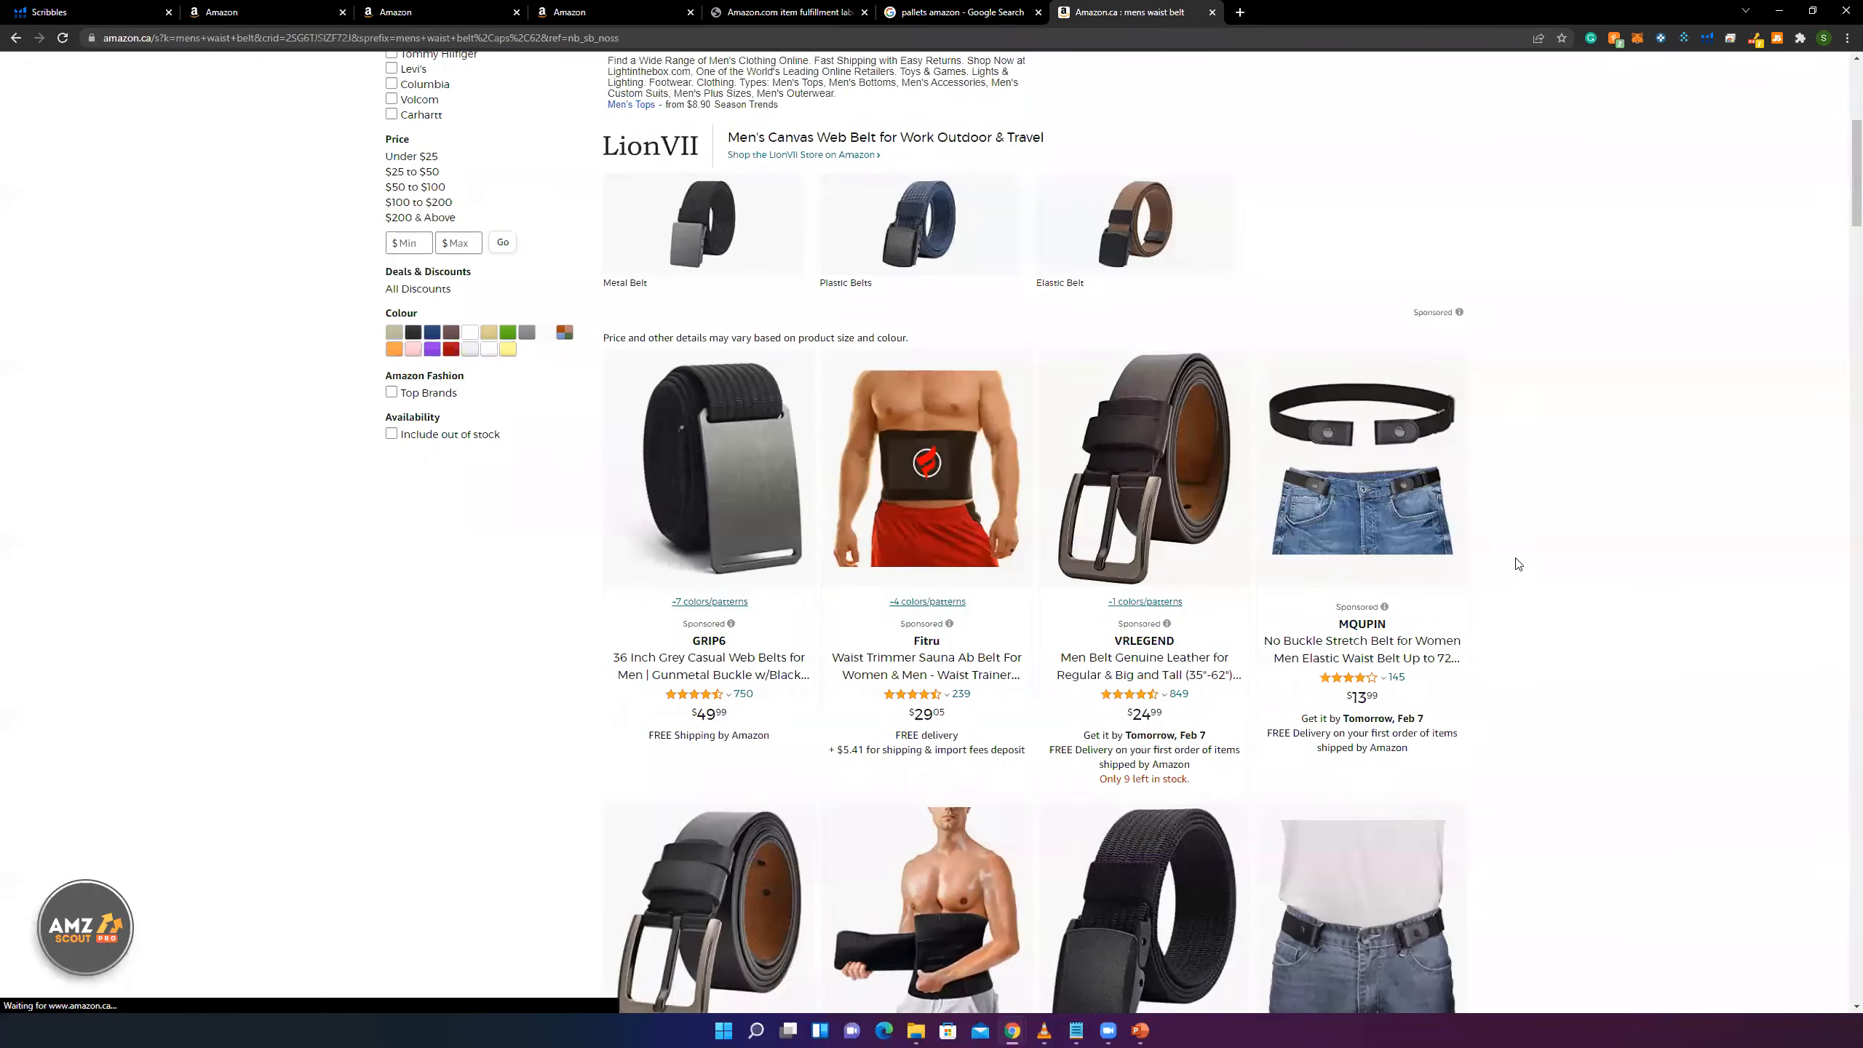
scroll(1585, 598, up, 8)
scroll(1594, 602, up, 5)
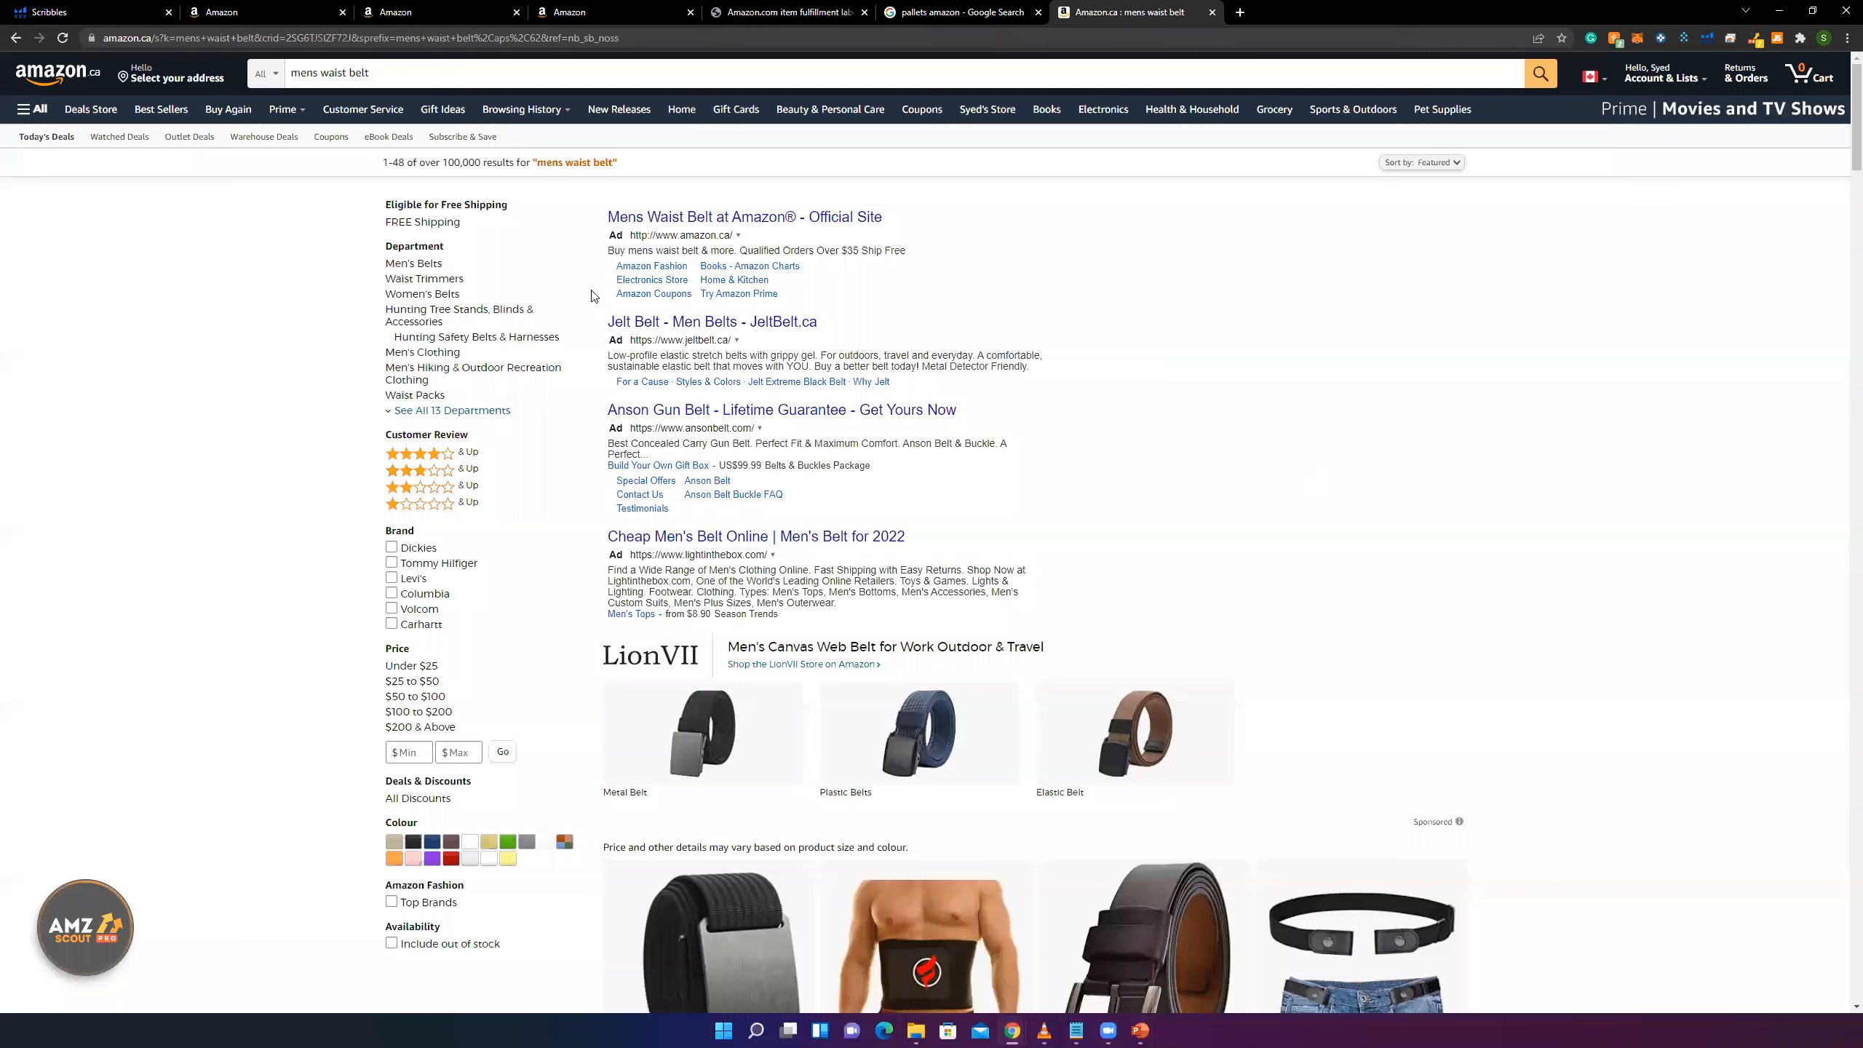
click(313, 75)
scroll(221, 70, down, 10)
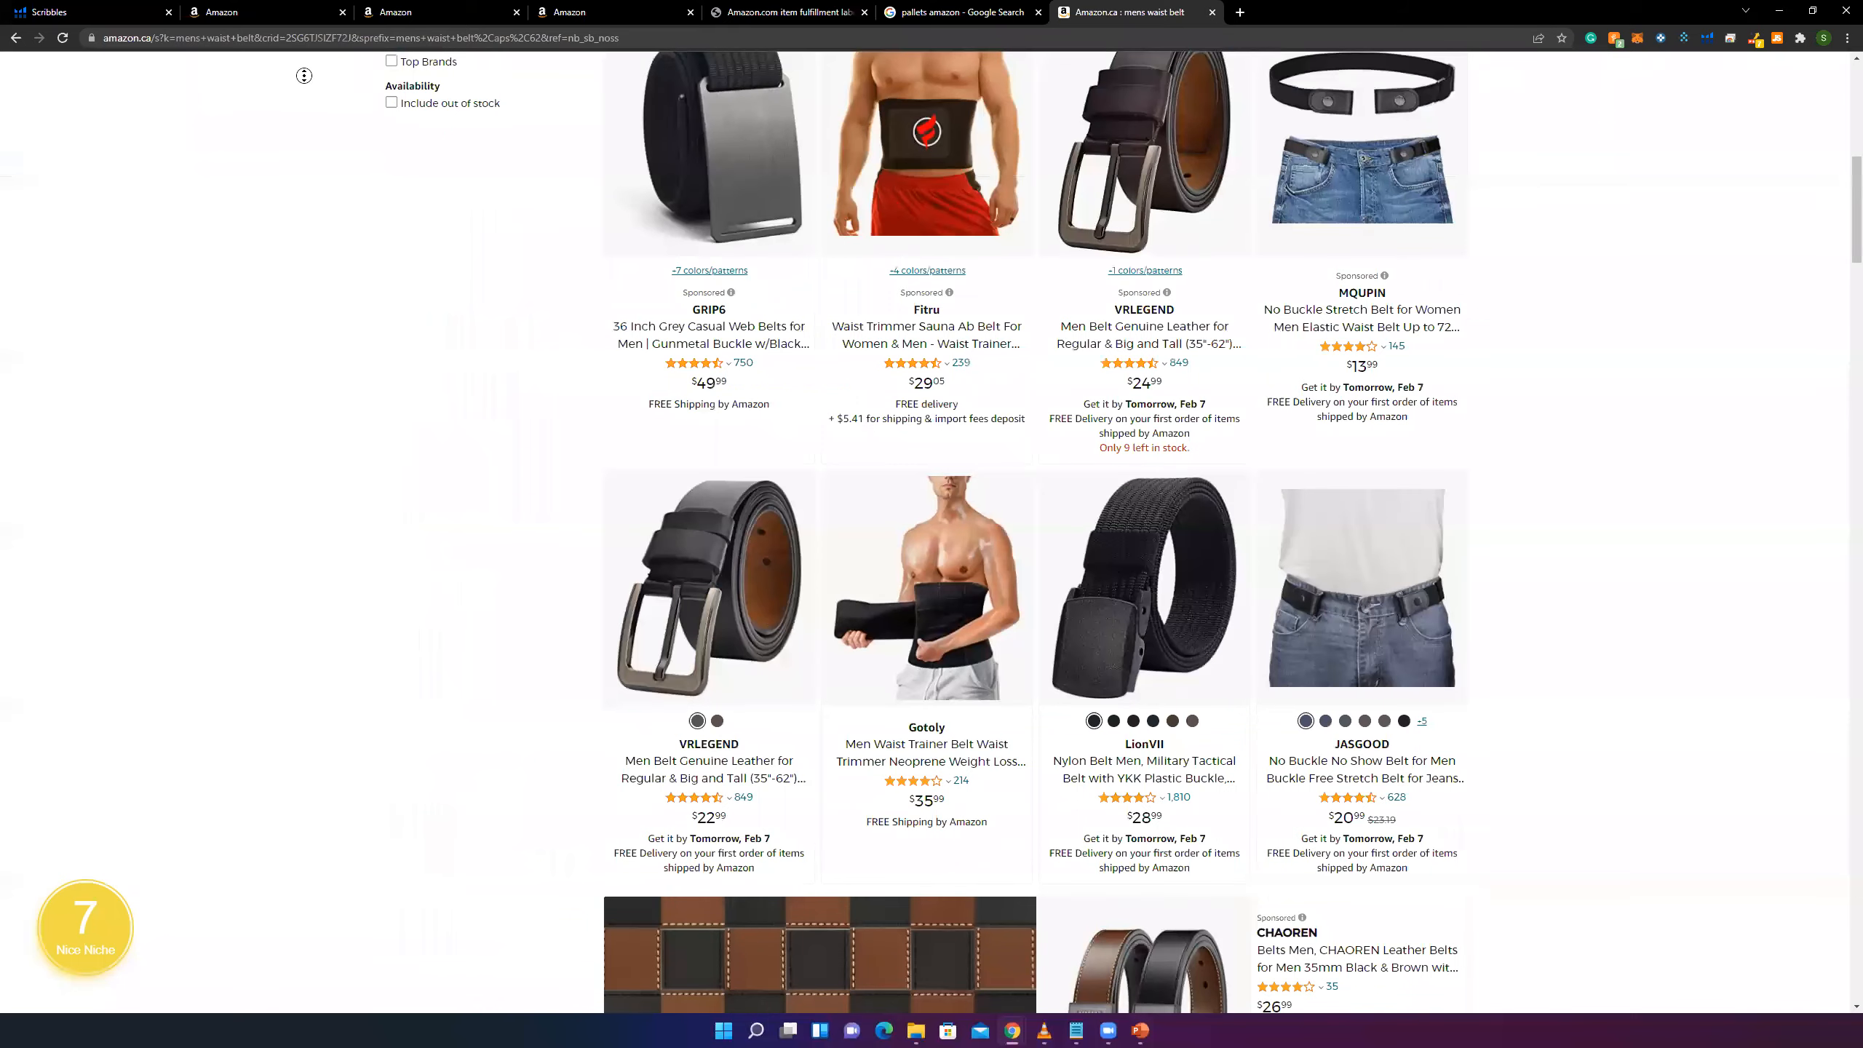
scroll(316, 199, down, 1)
scroll(366, 241, up, 10)
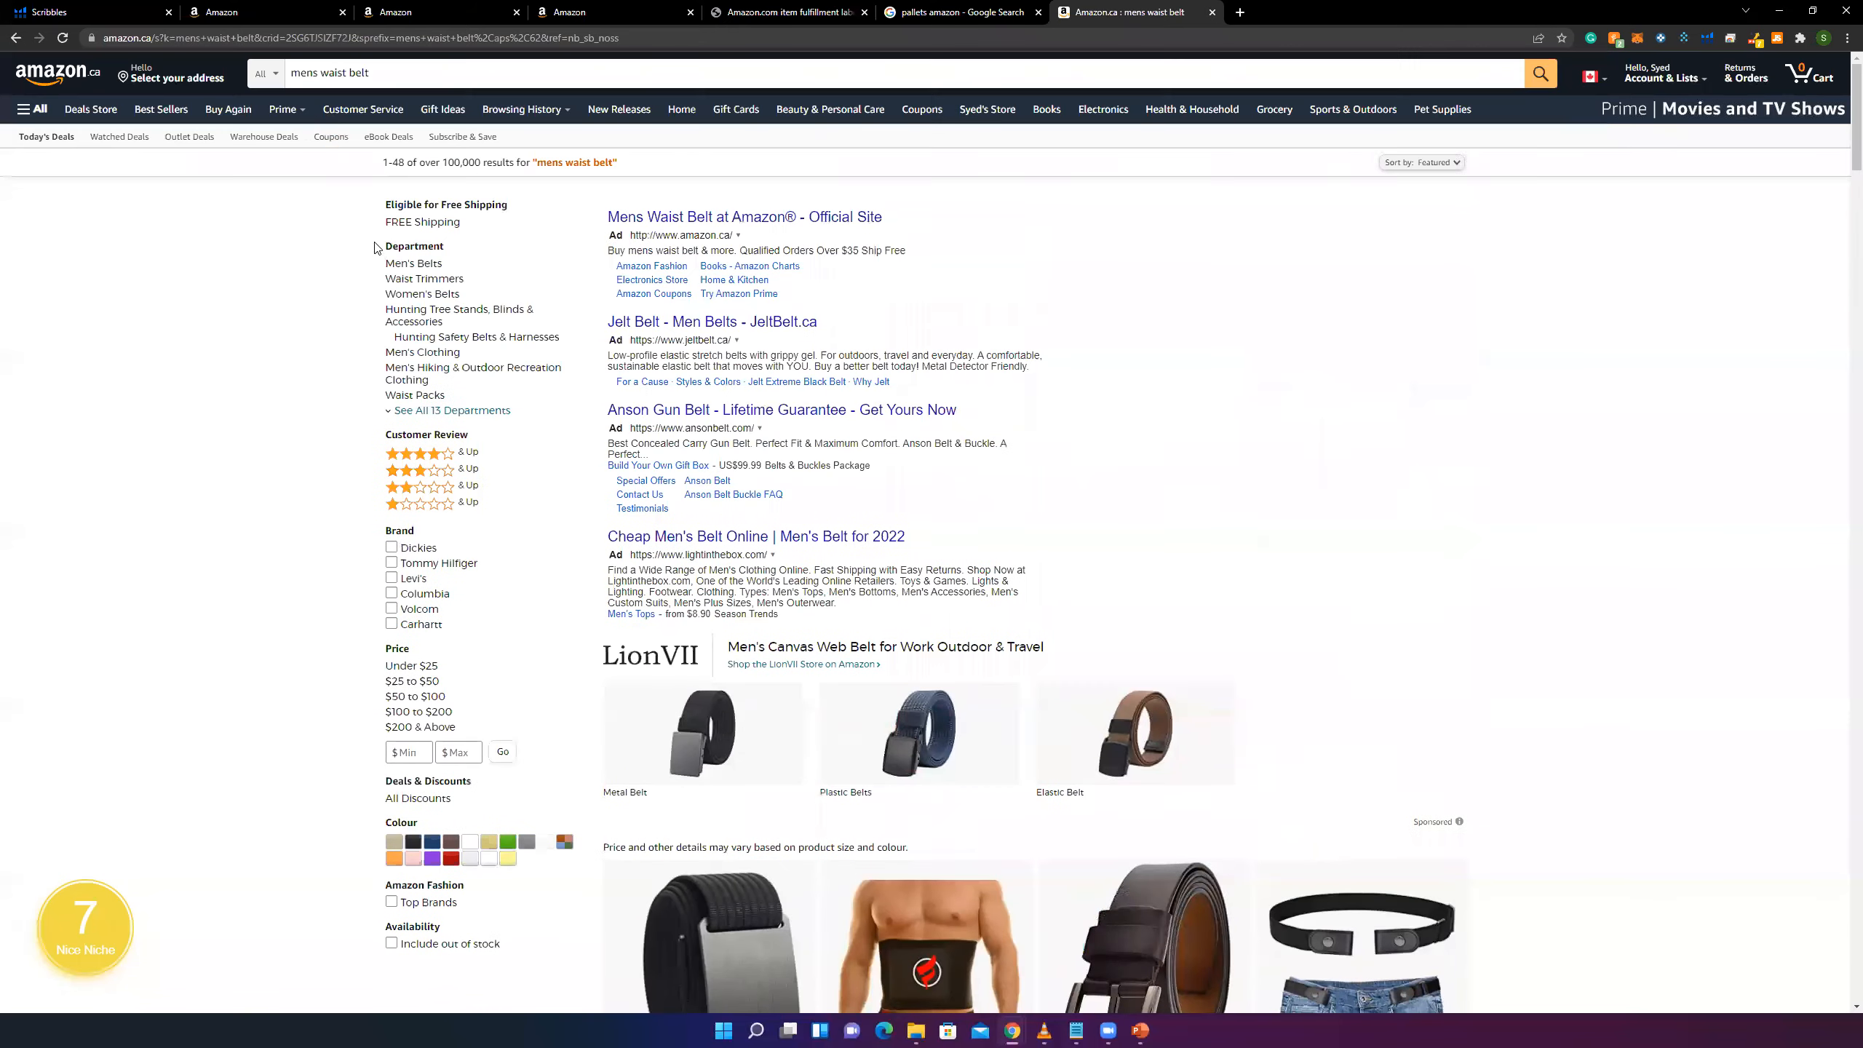
- Replace "mens" with "leather" to search for "leather waist belt" and browse through the results
double_click(317, 73)
text(leather)
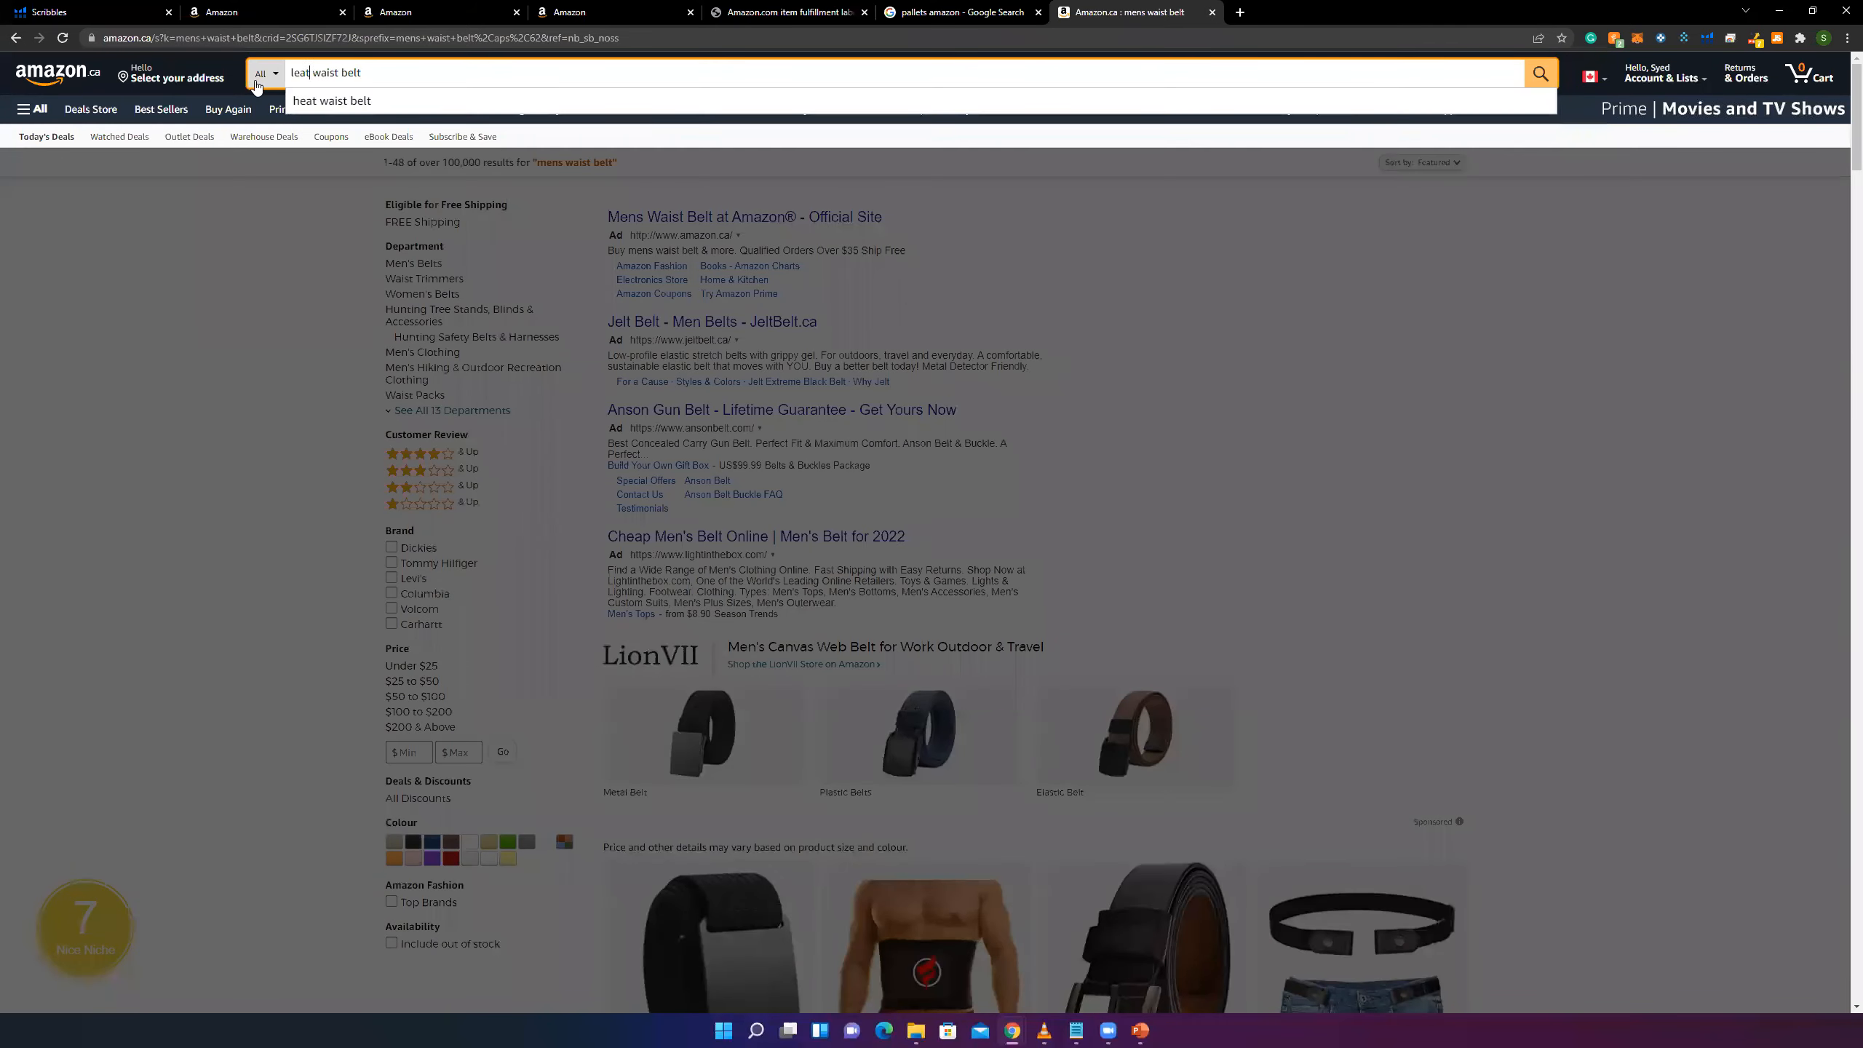
key(Return)
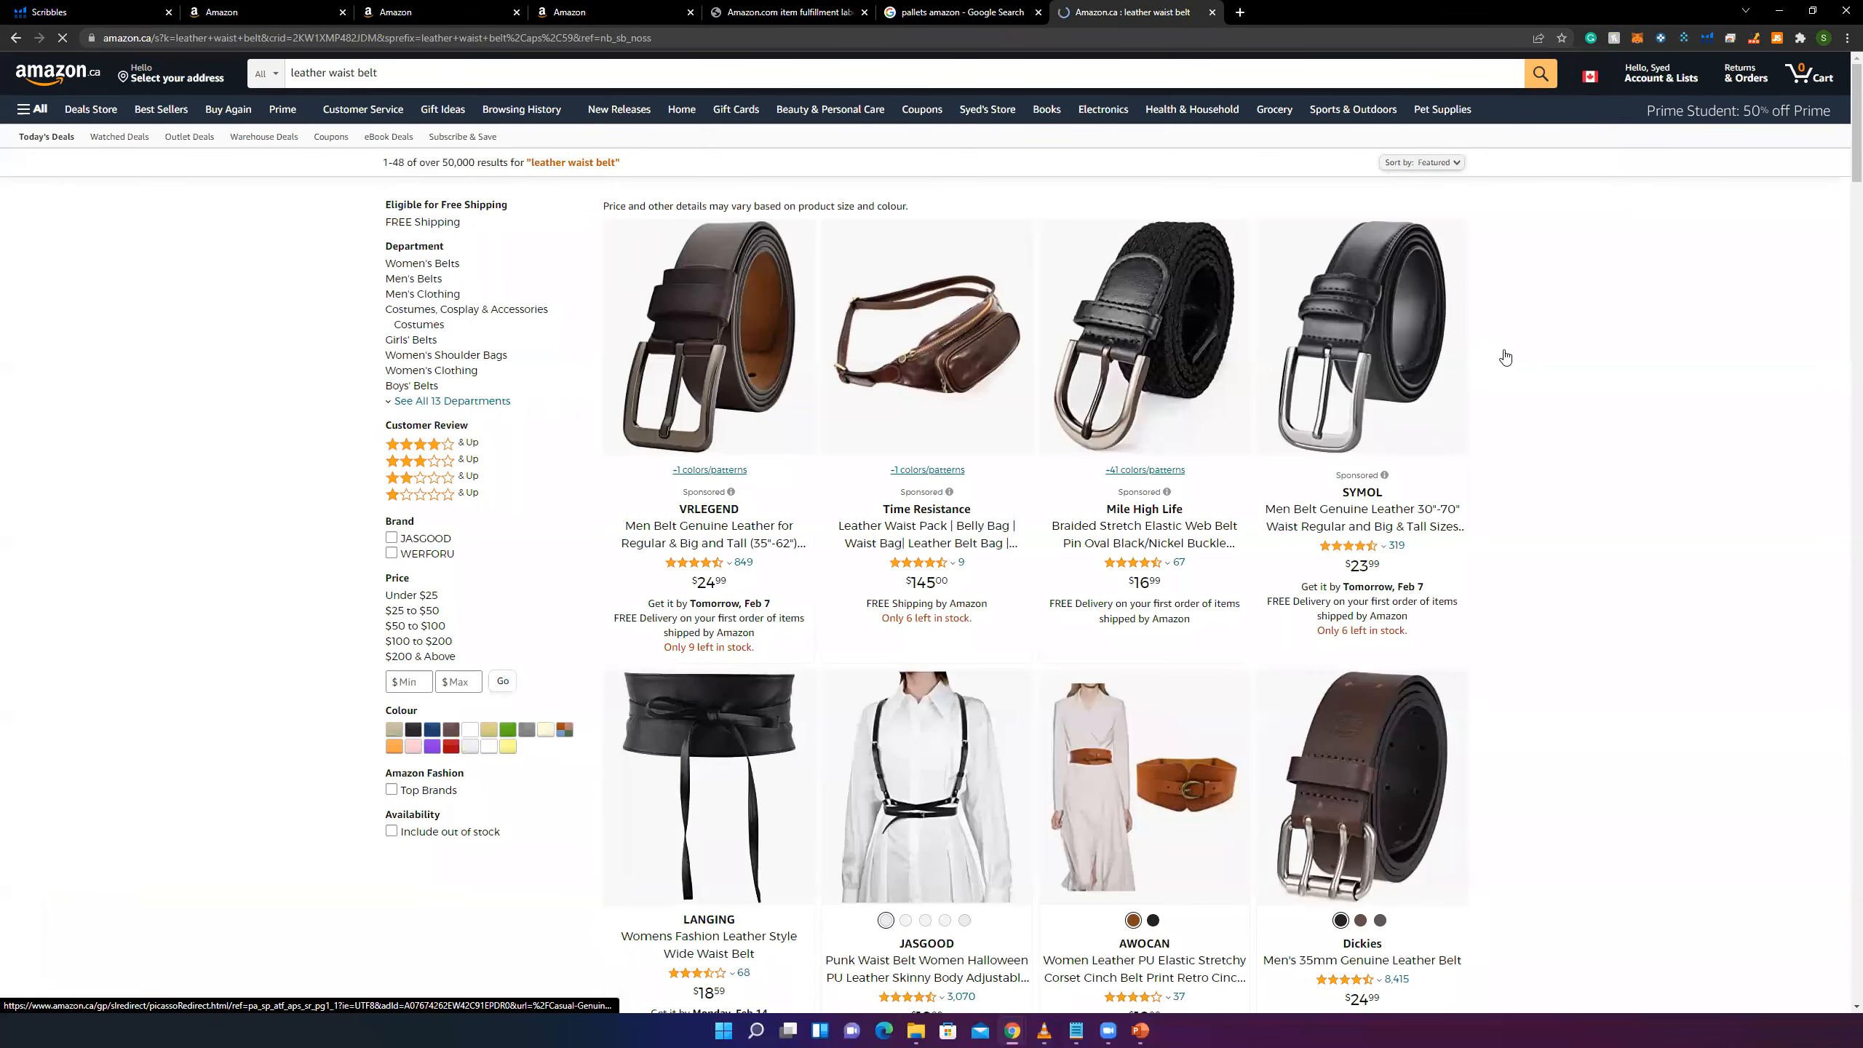
scroll(1505, 357, down, 20)
scroll(1487, 437, down, 20)
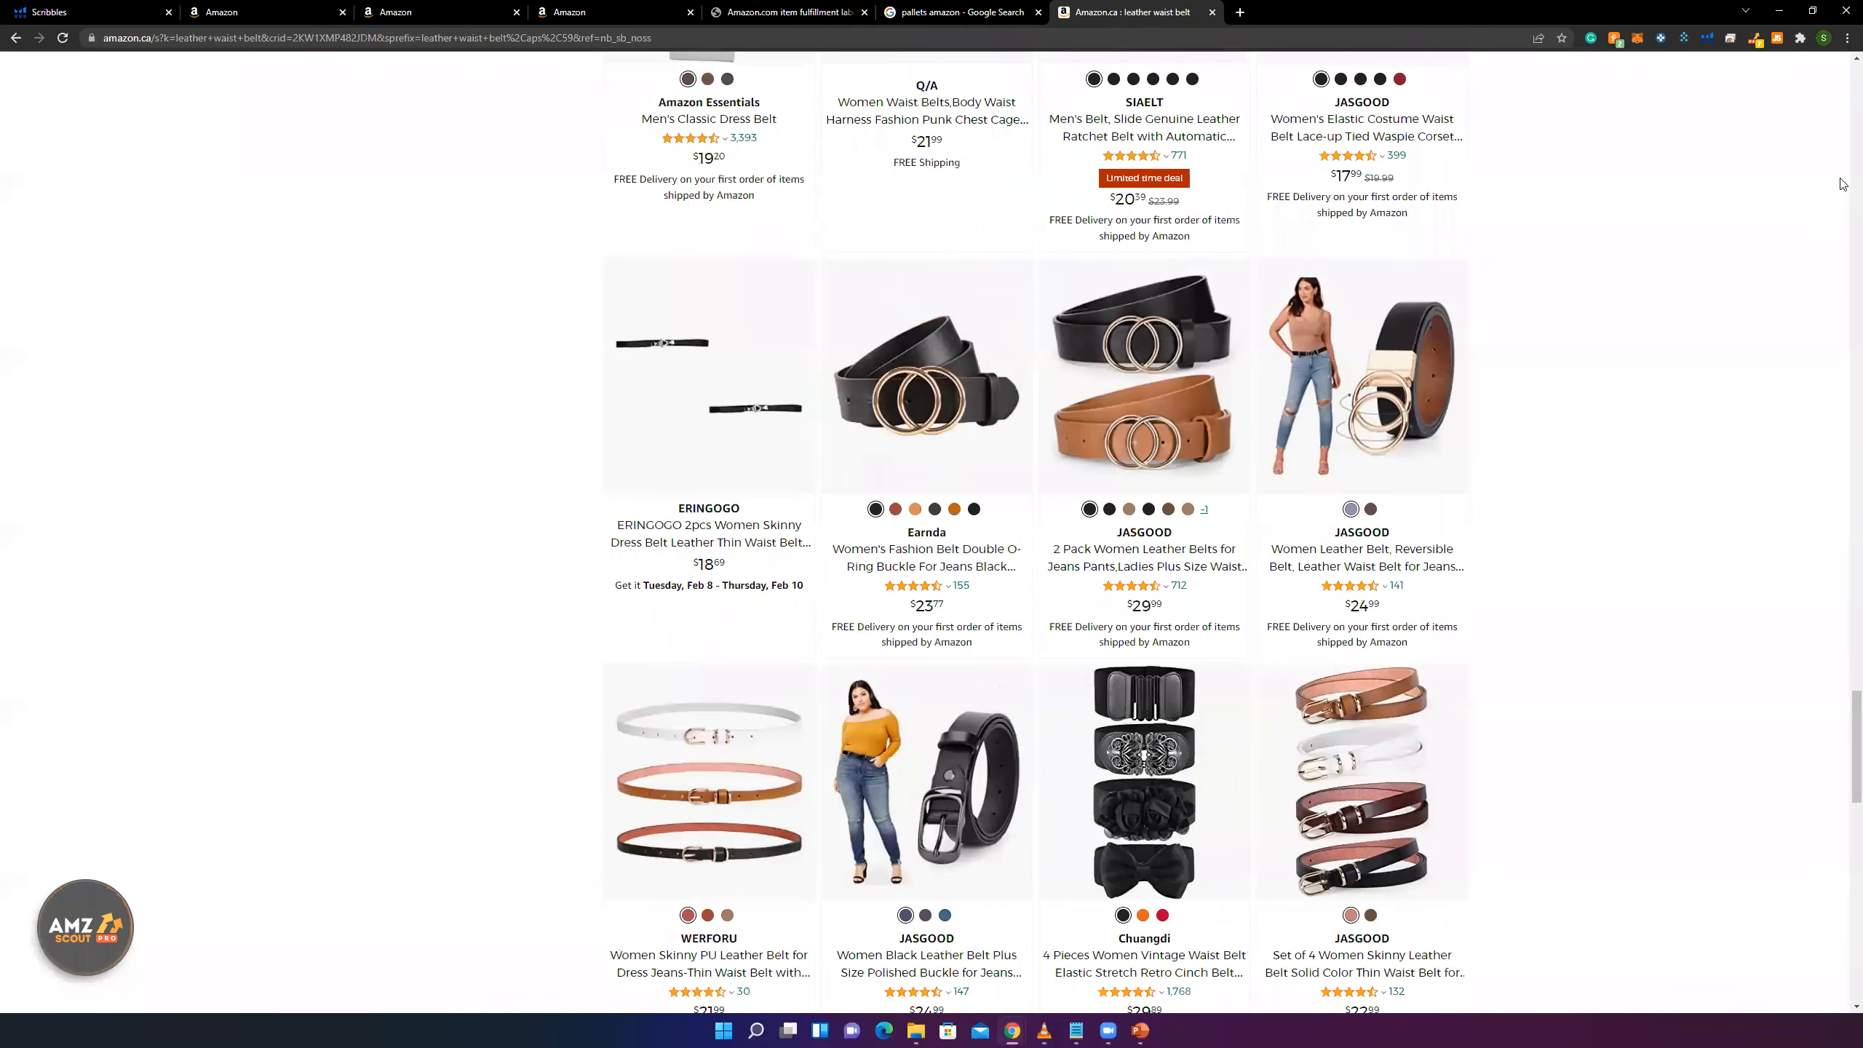
scroll(1843, 183, up, 20)
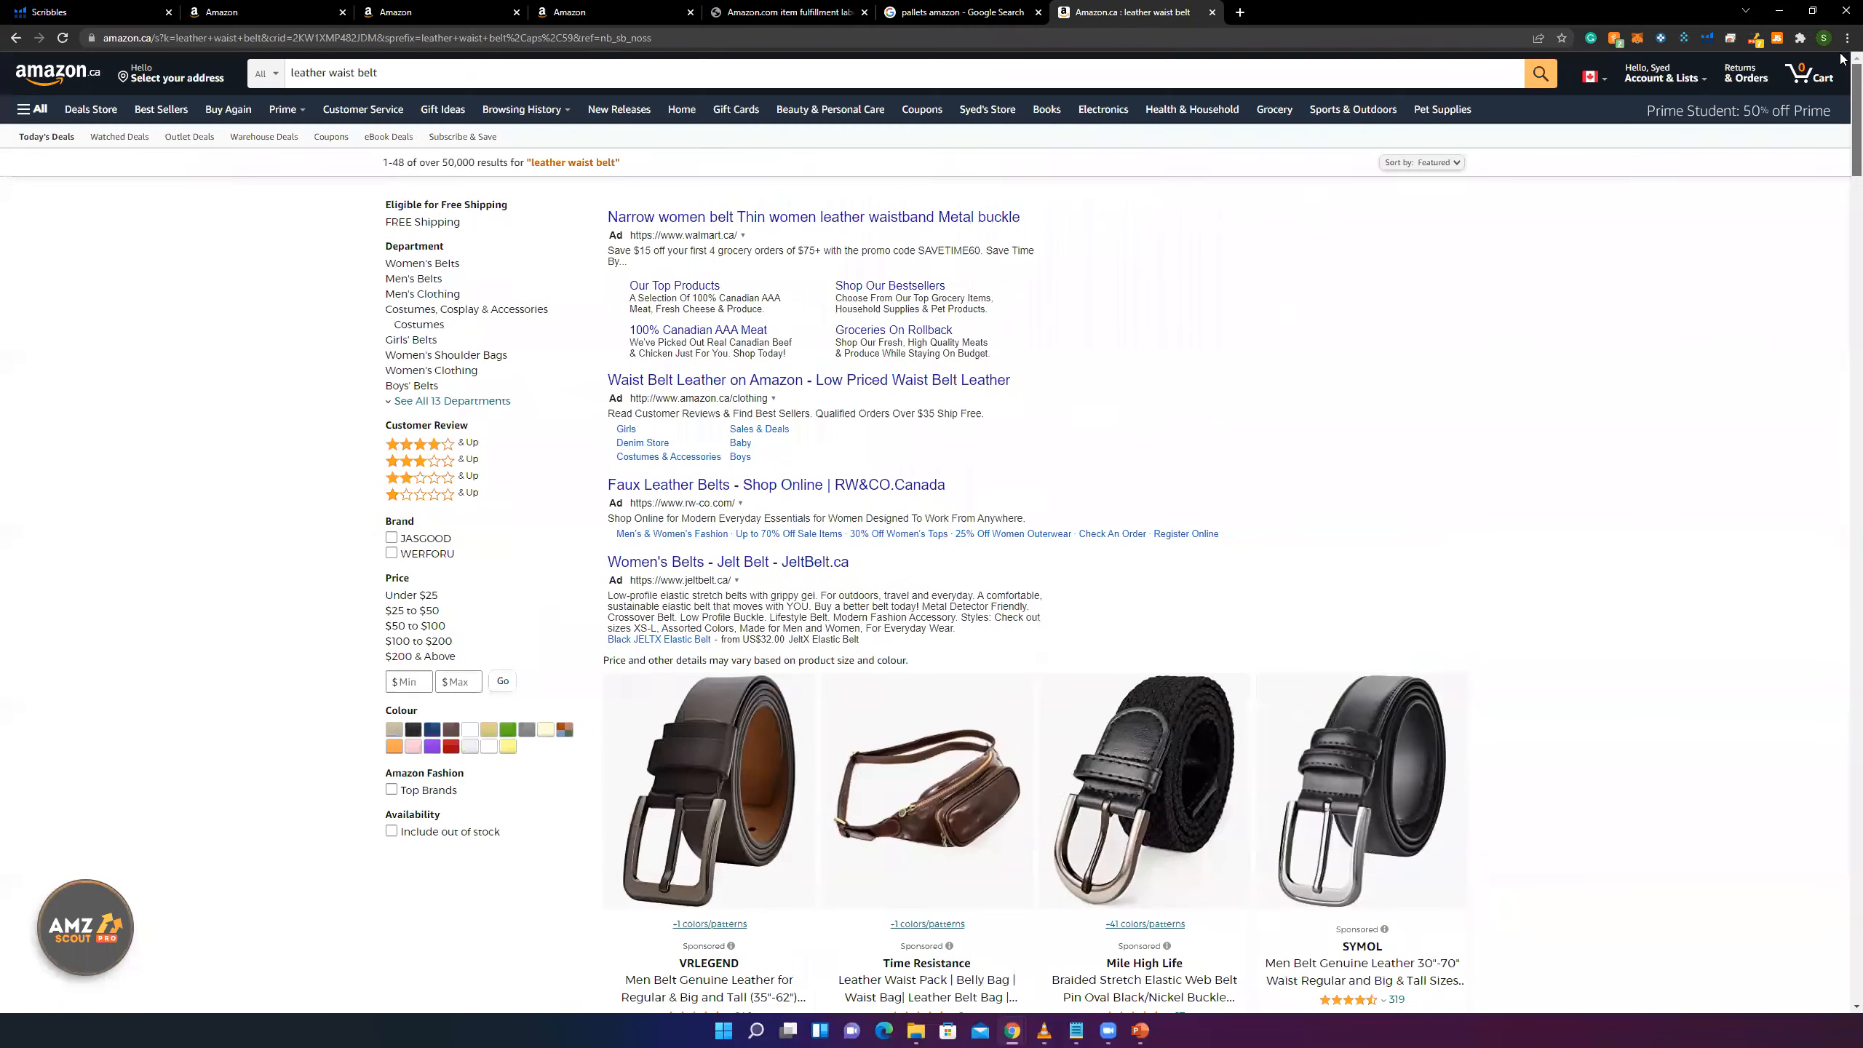
click(486, 72)
key(ctrl+a)
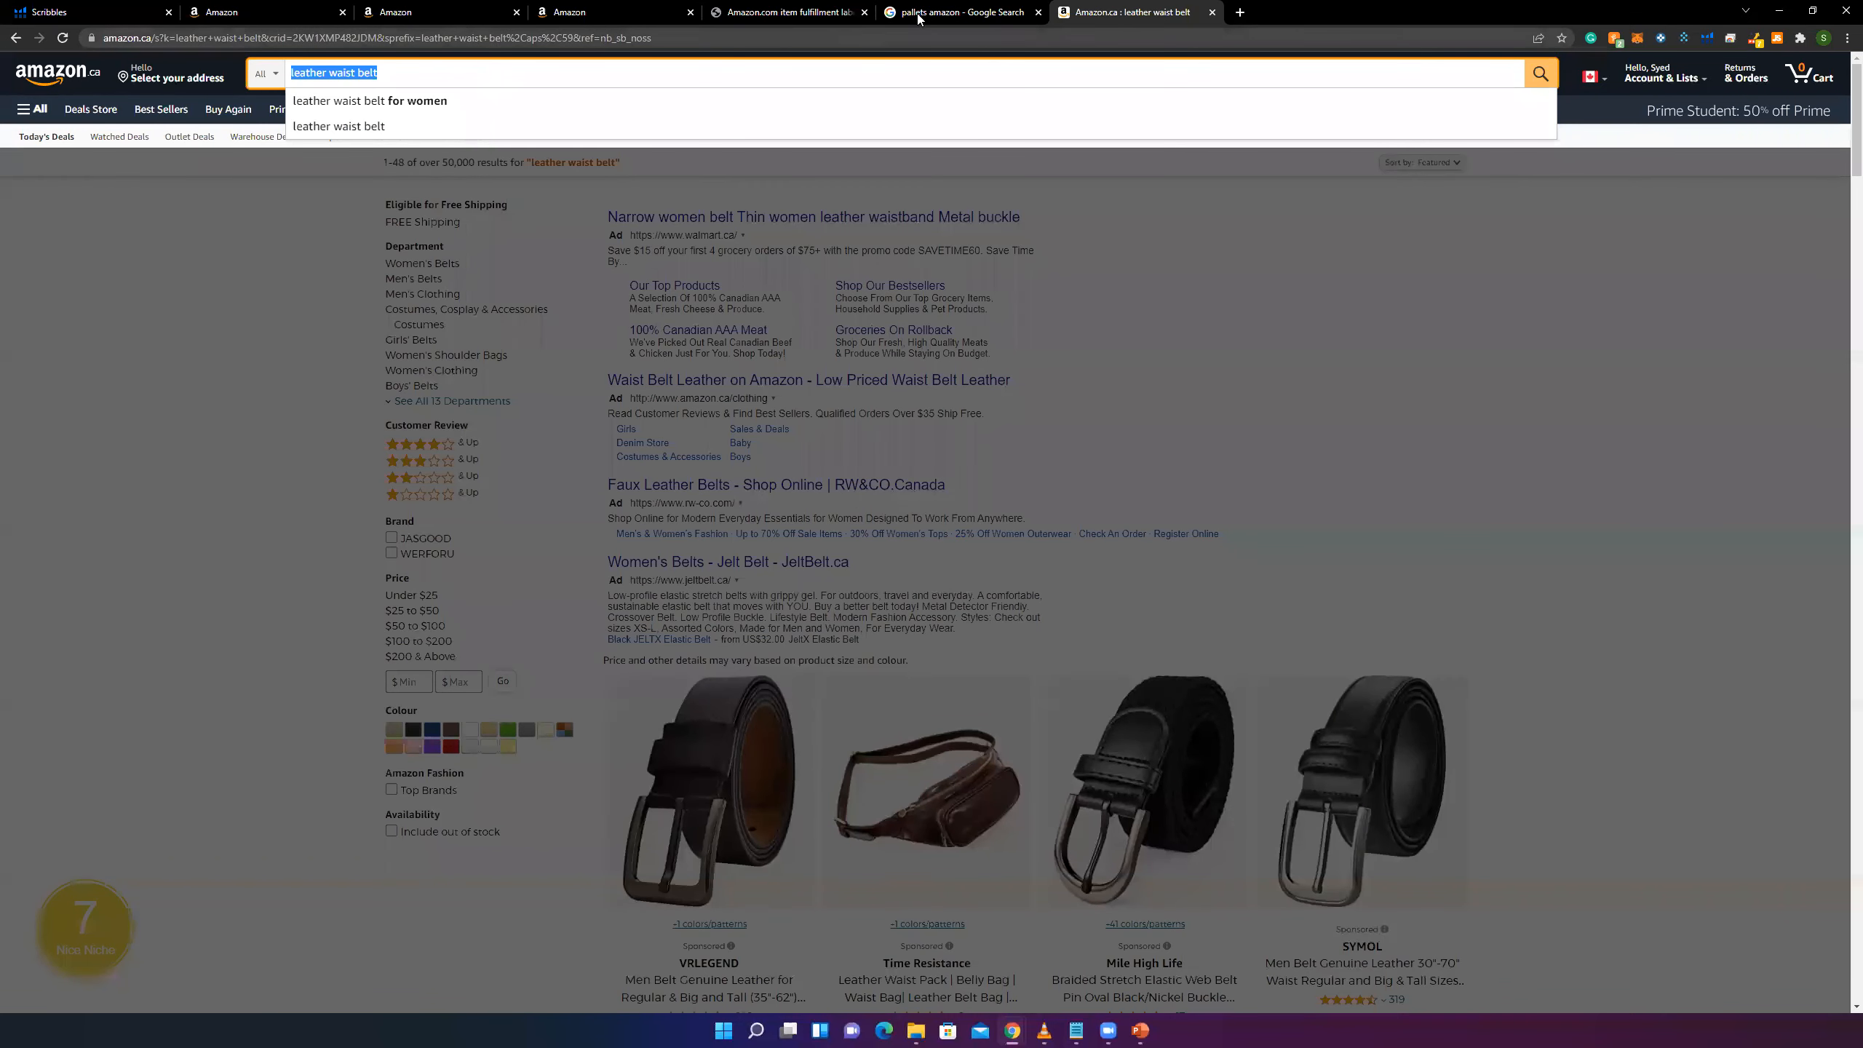
click(1240, 12)
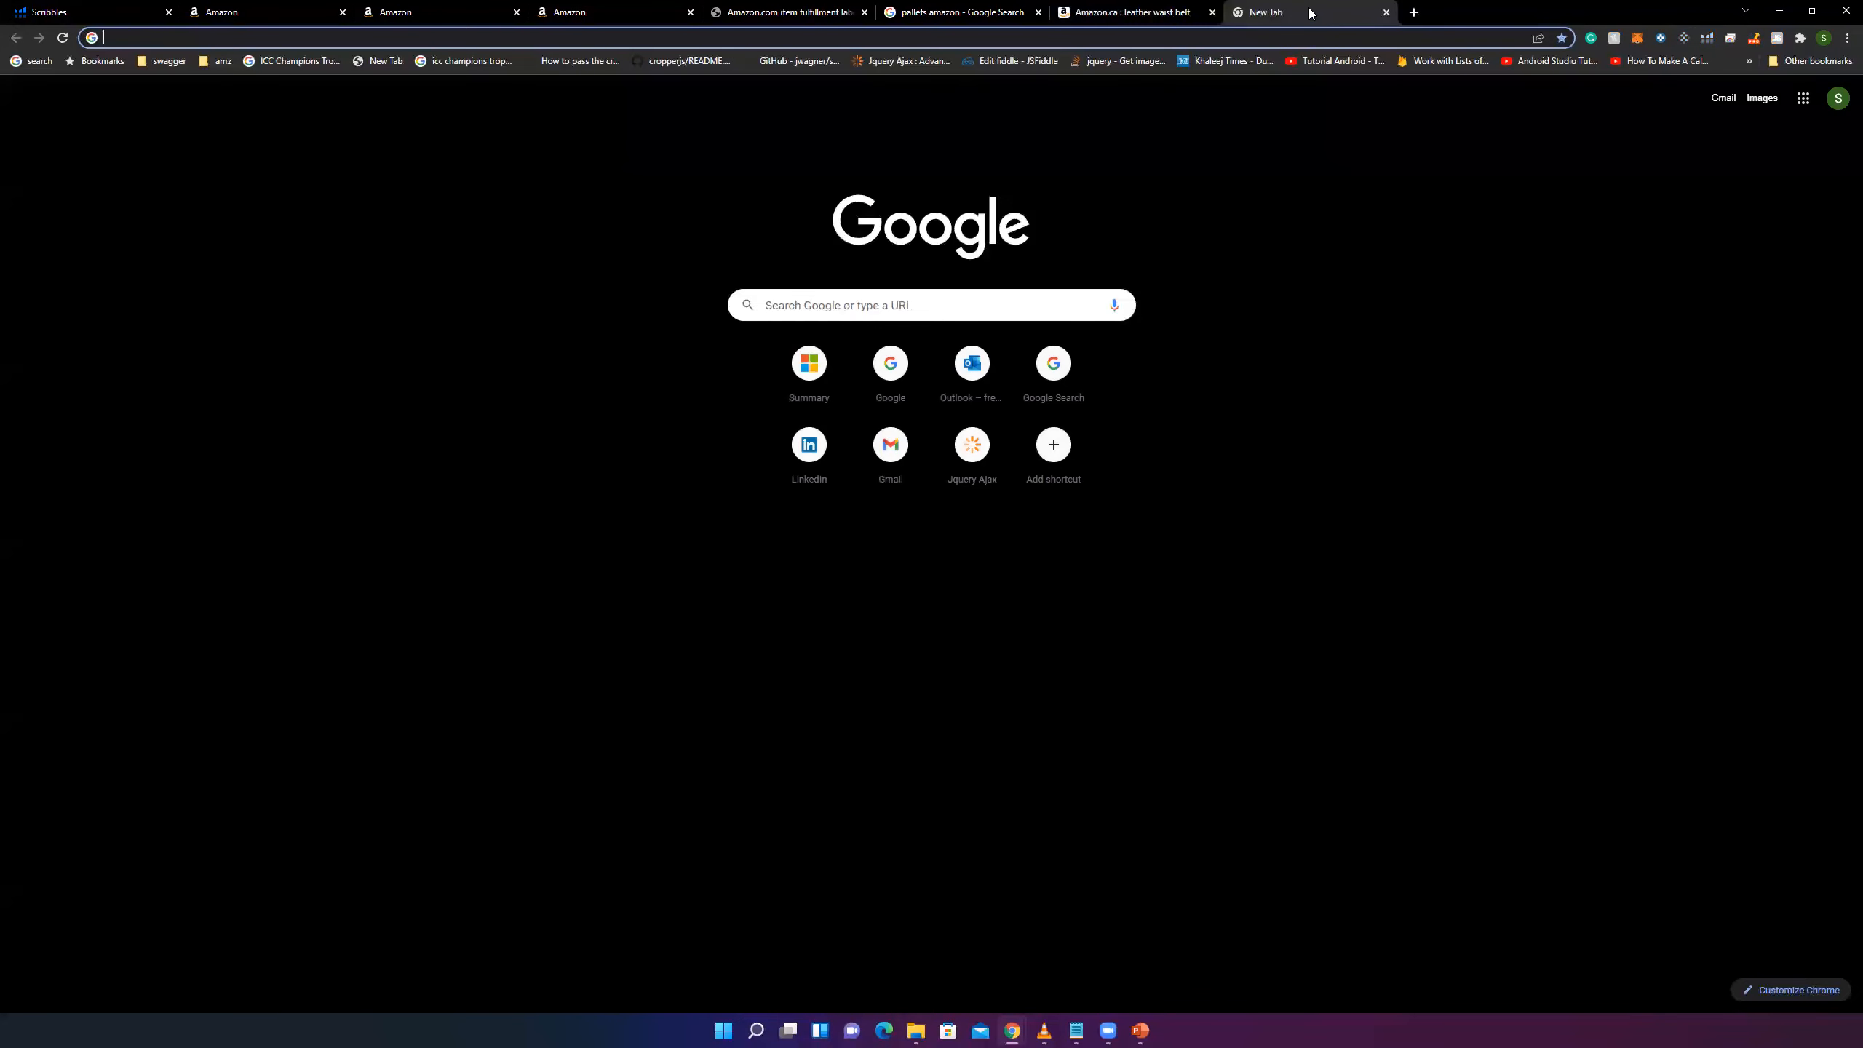
key(ctrl+w)
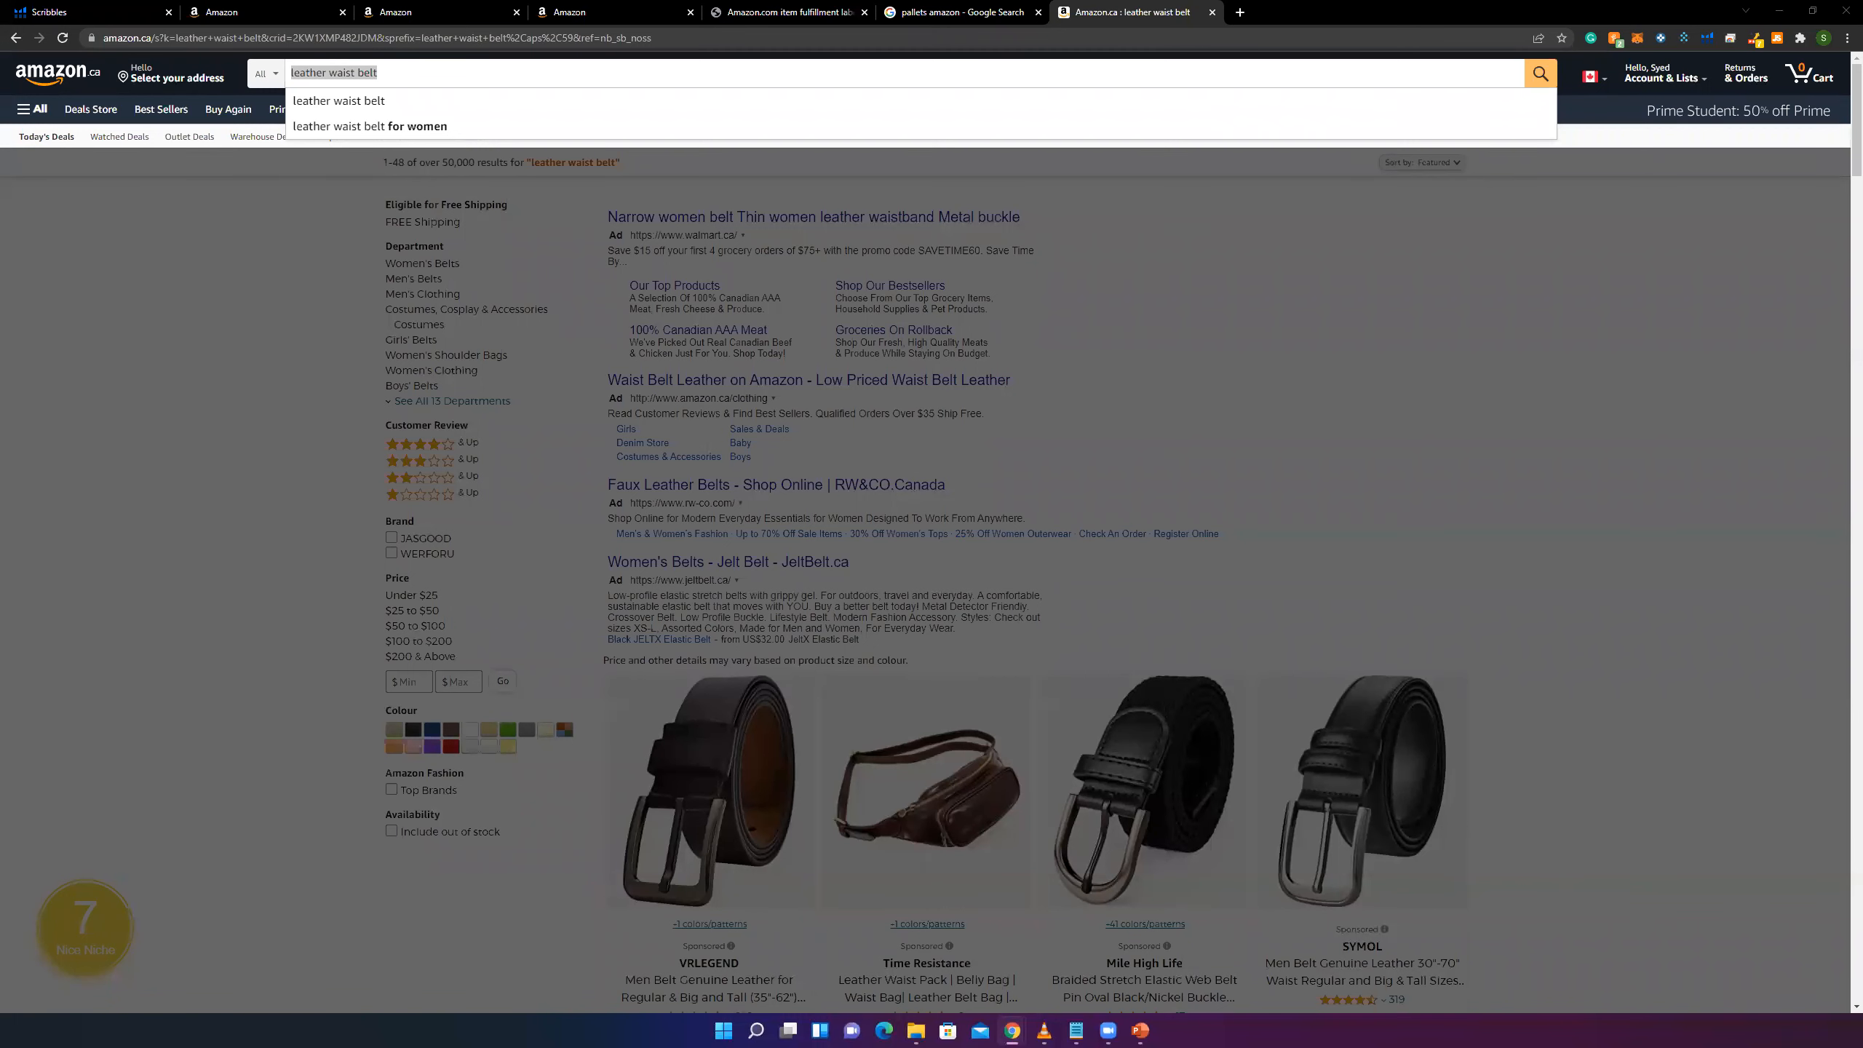
click(1374, 264)
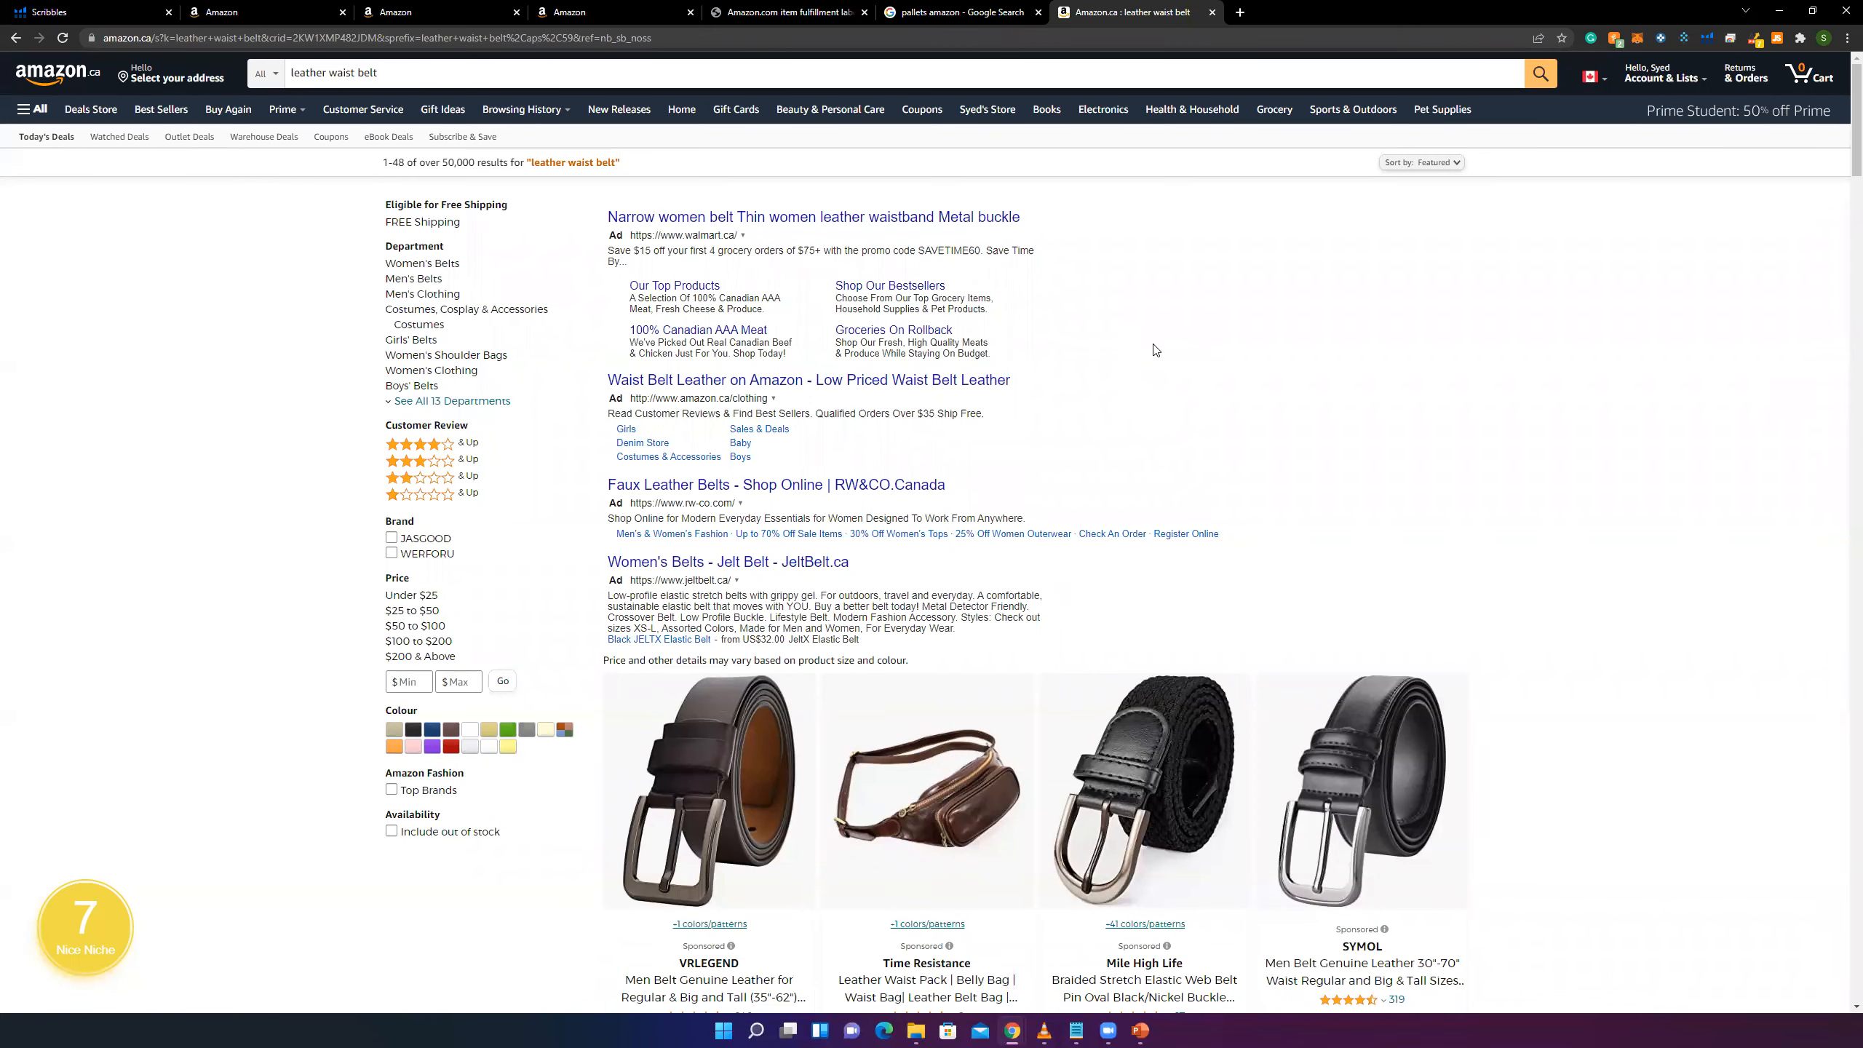
- Run the "leather waist belt" search again and look down the refreshed results
click(397, 72)
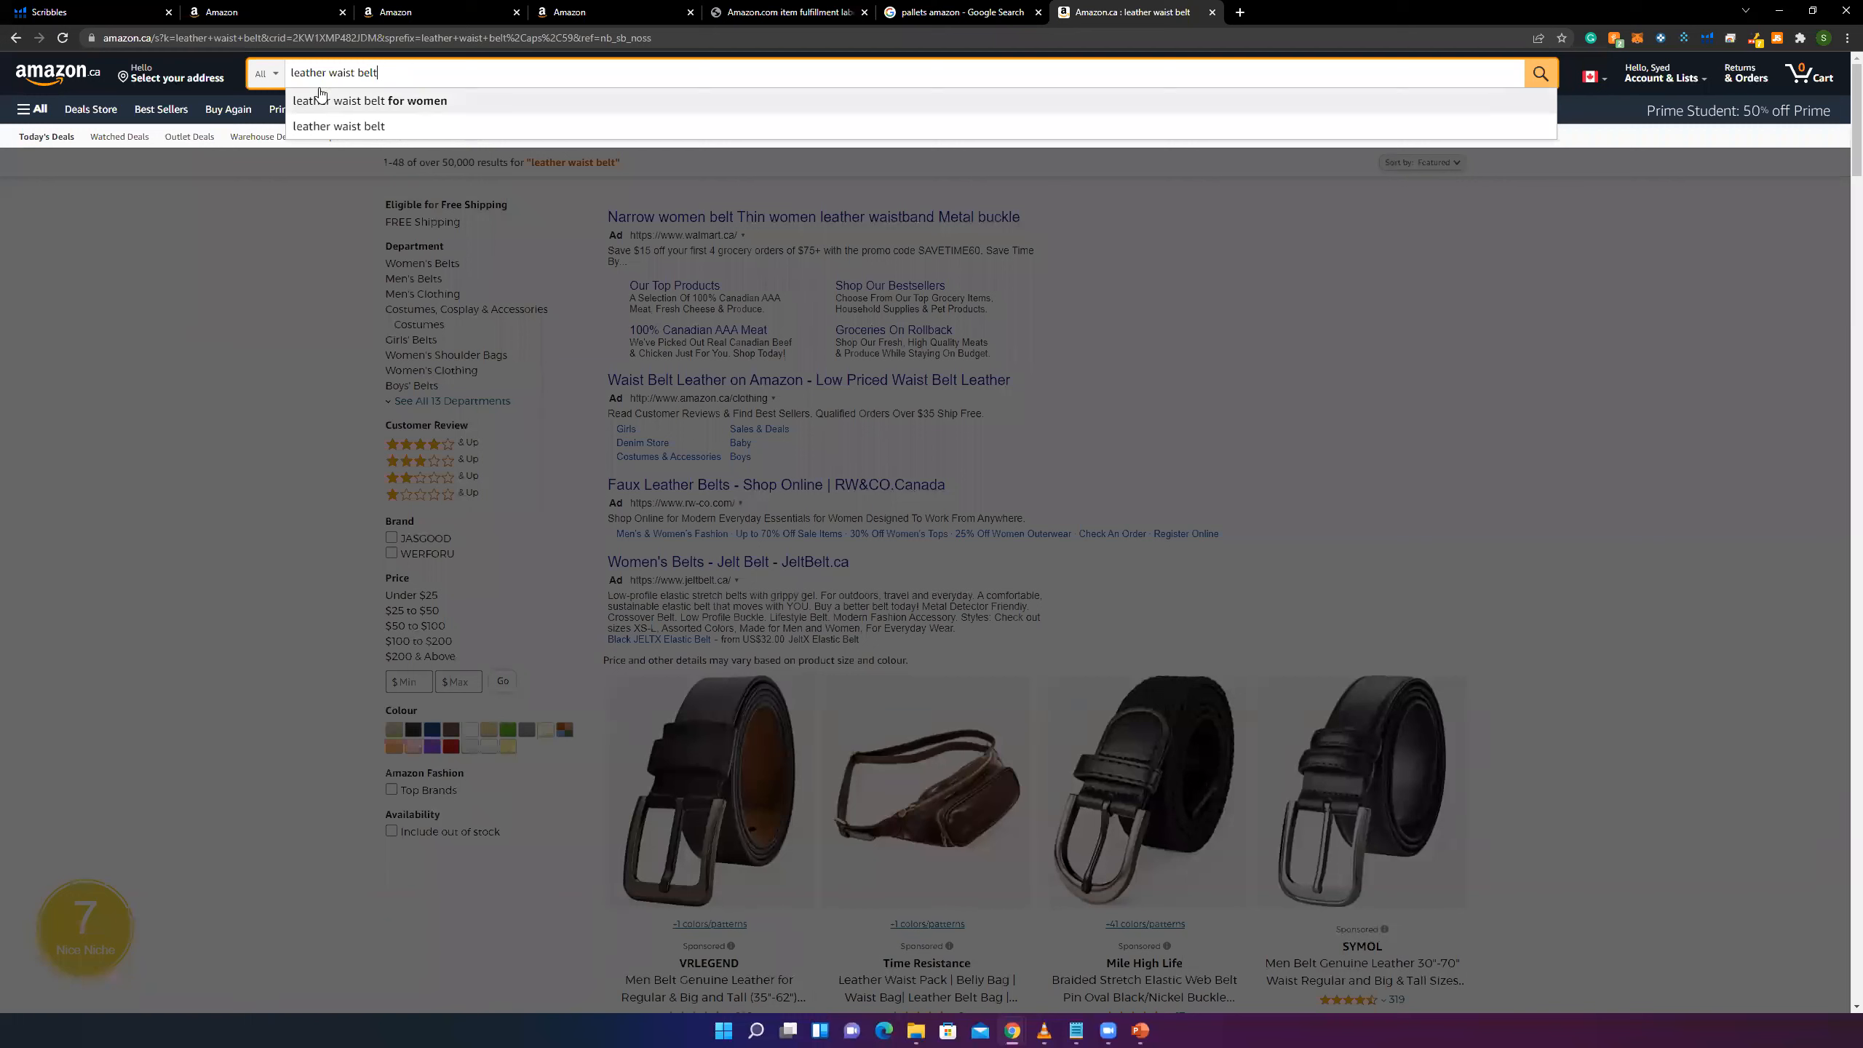
drag(291, 73, 346, 74)
key(Return)
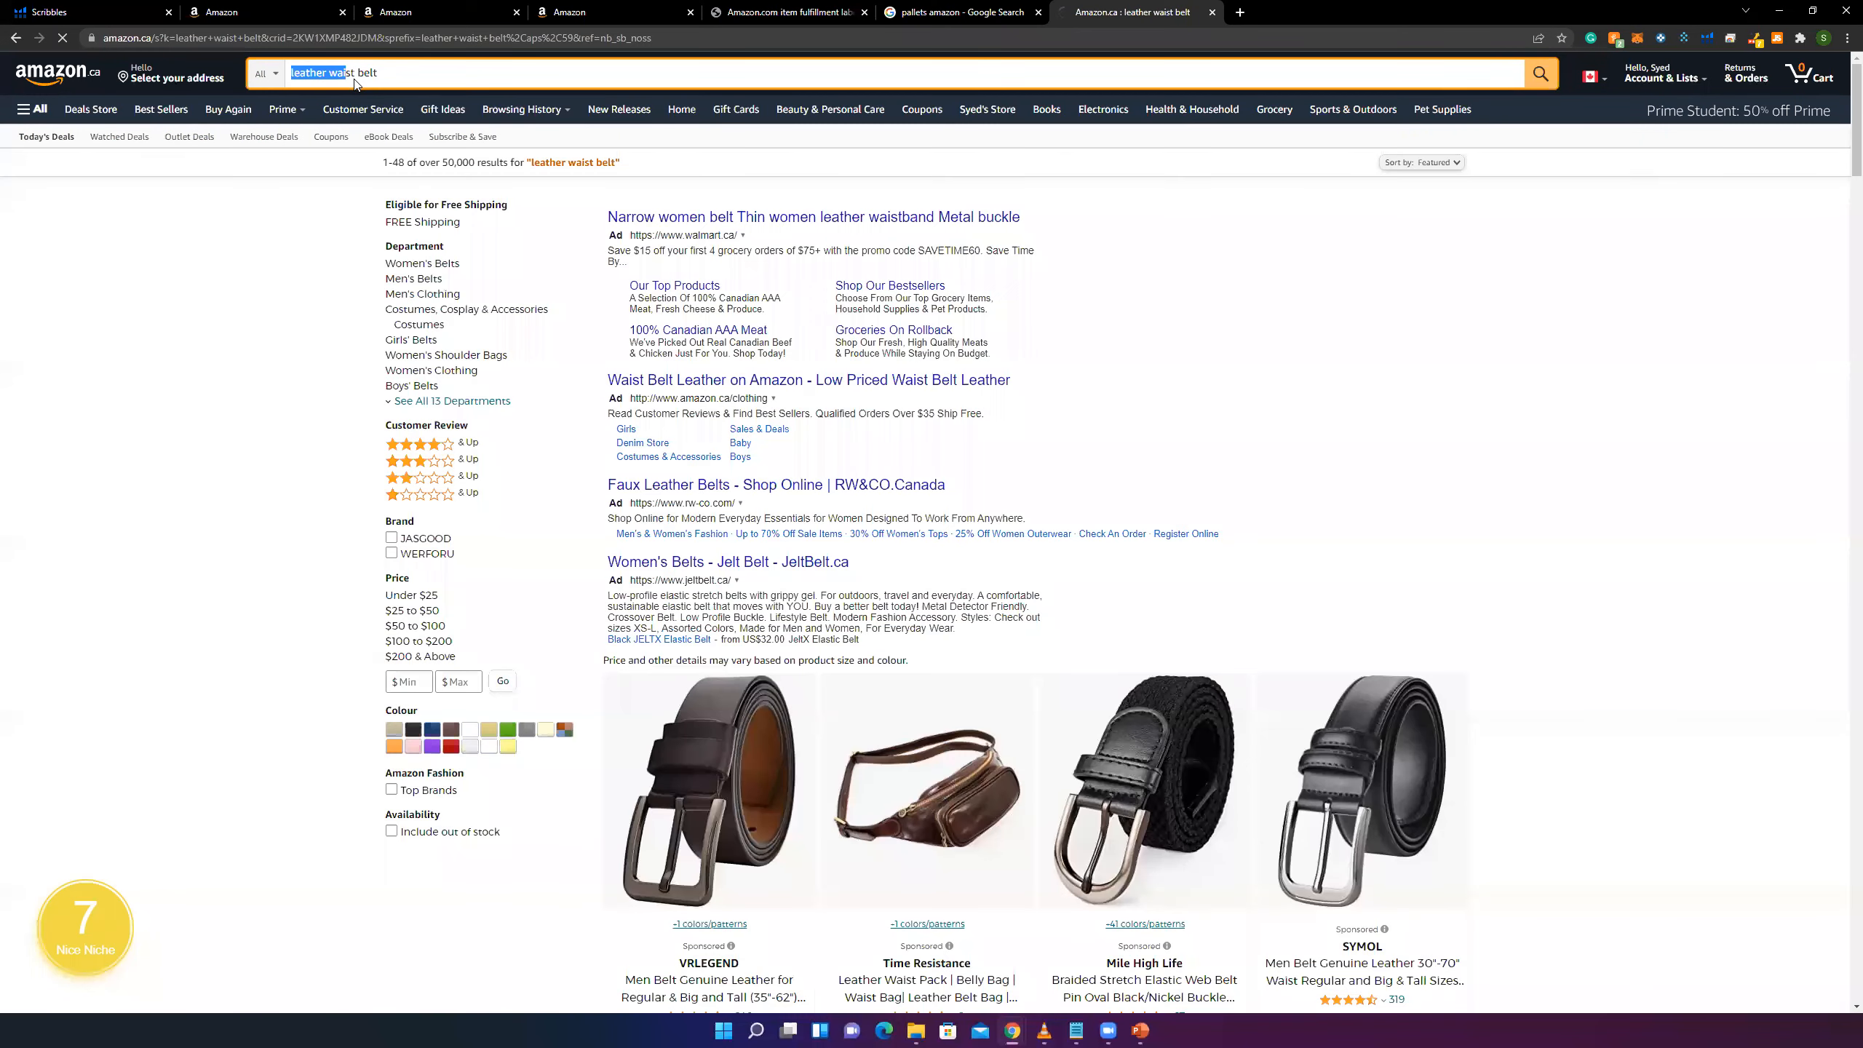
scroll(923, 364, down, 15)
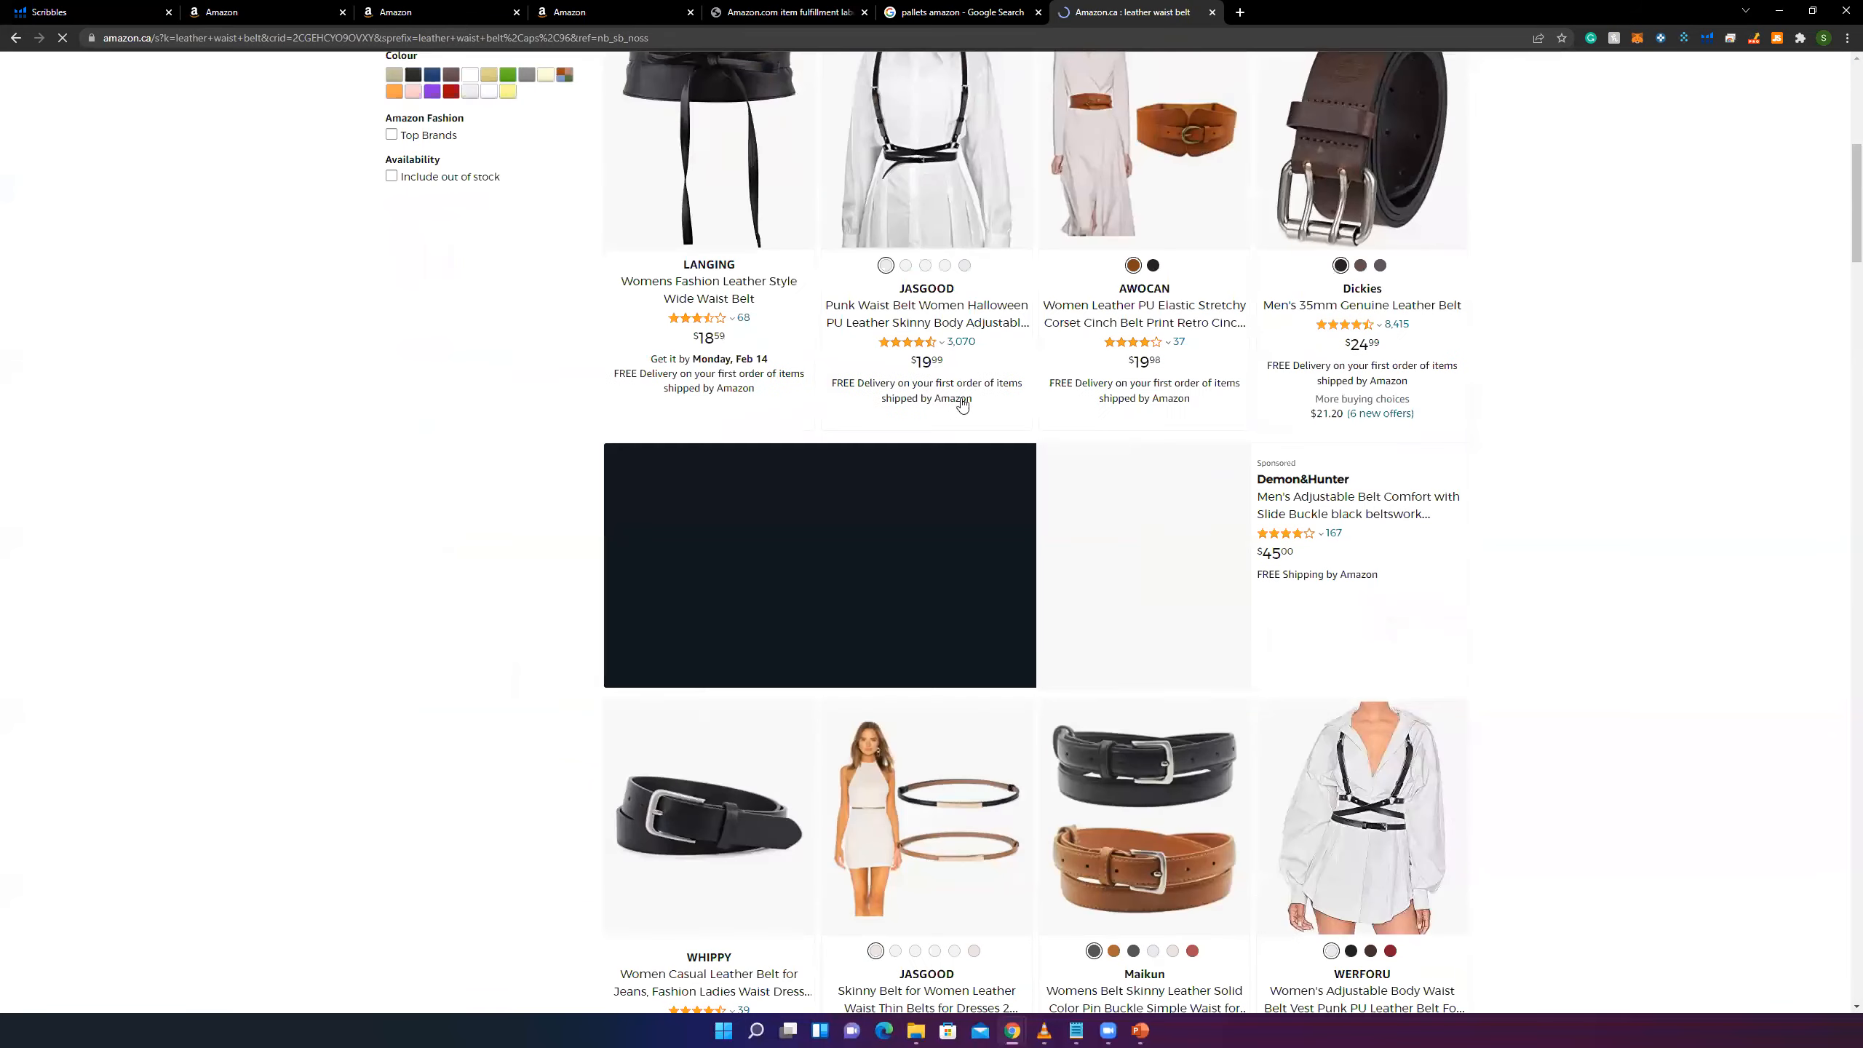
- Open the braided stretch belt, NIUCUNZH fanny pack, BISON DENIM, BOSTANTEN and Columbia belt listings in separate background tabs
middle_click(935, 543)
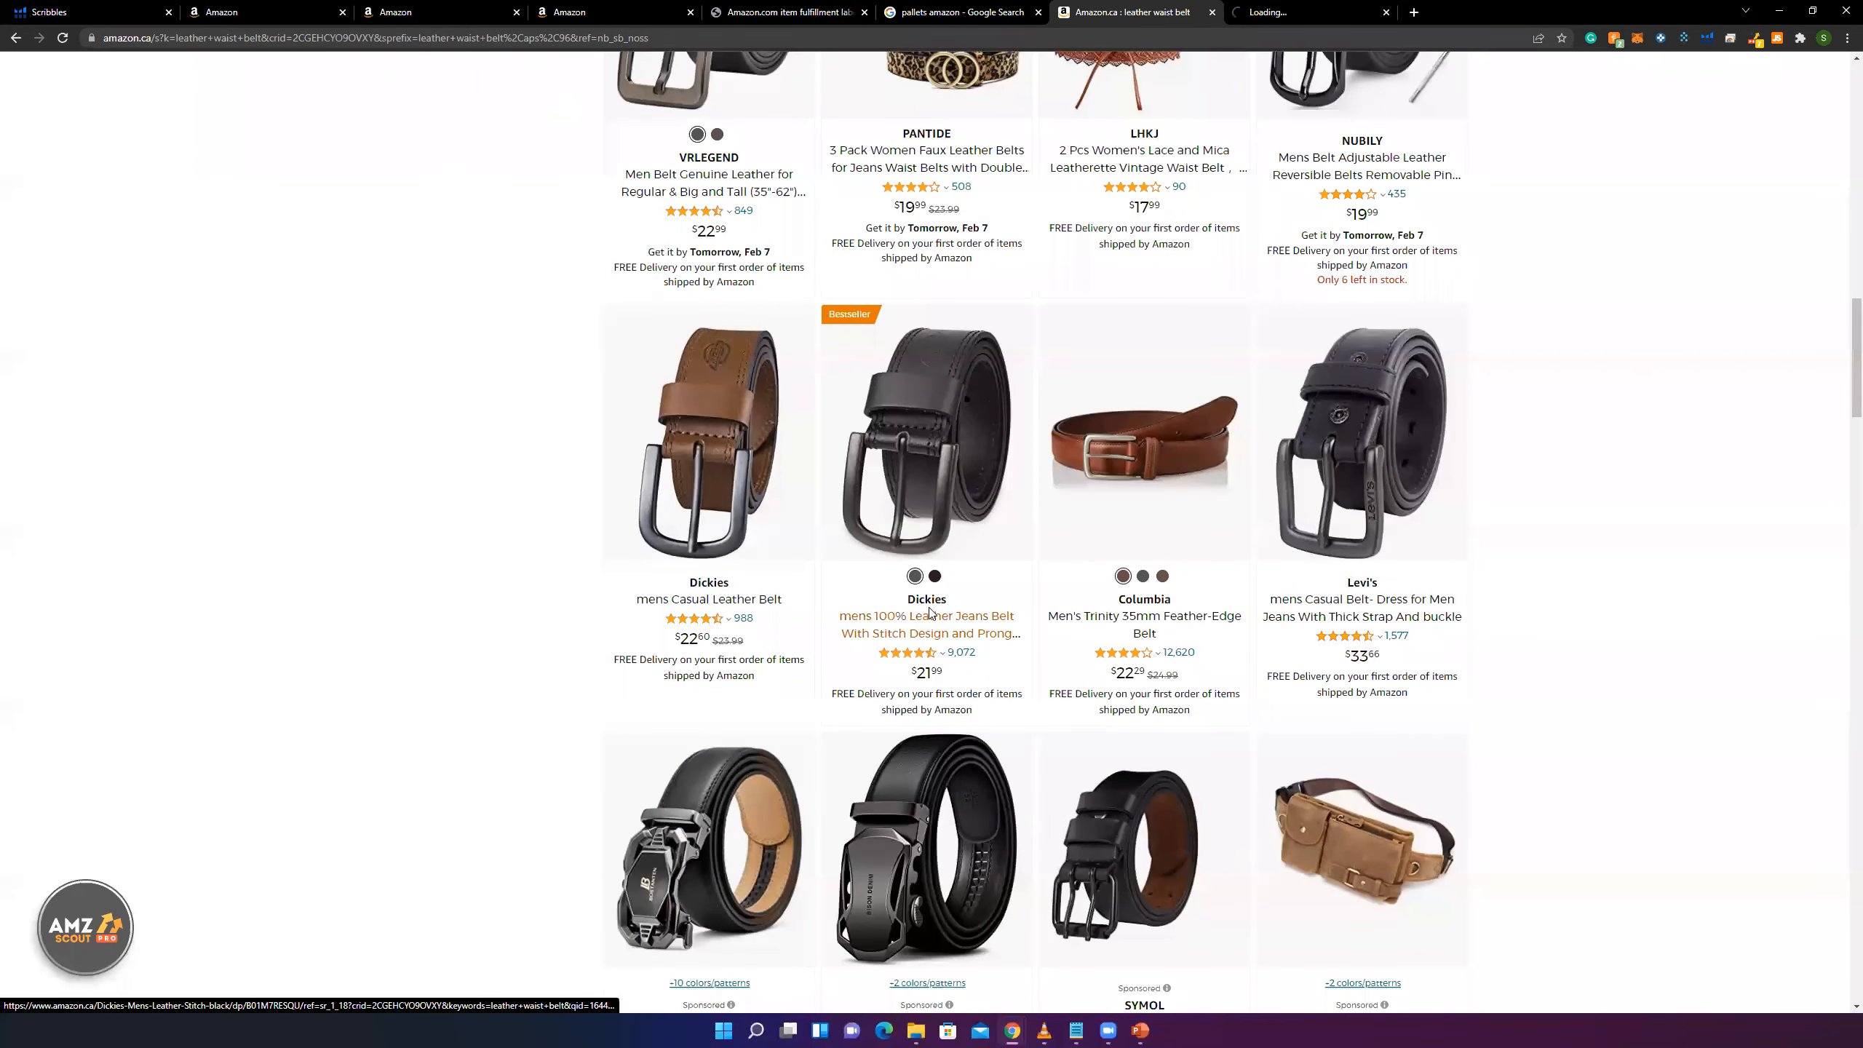
scroll(953, 629, down, 1)
scroll(953, 629, down, 5)
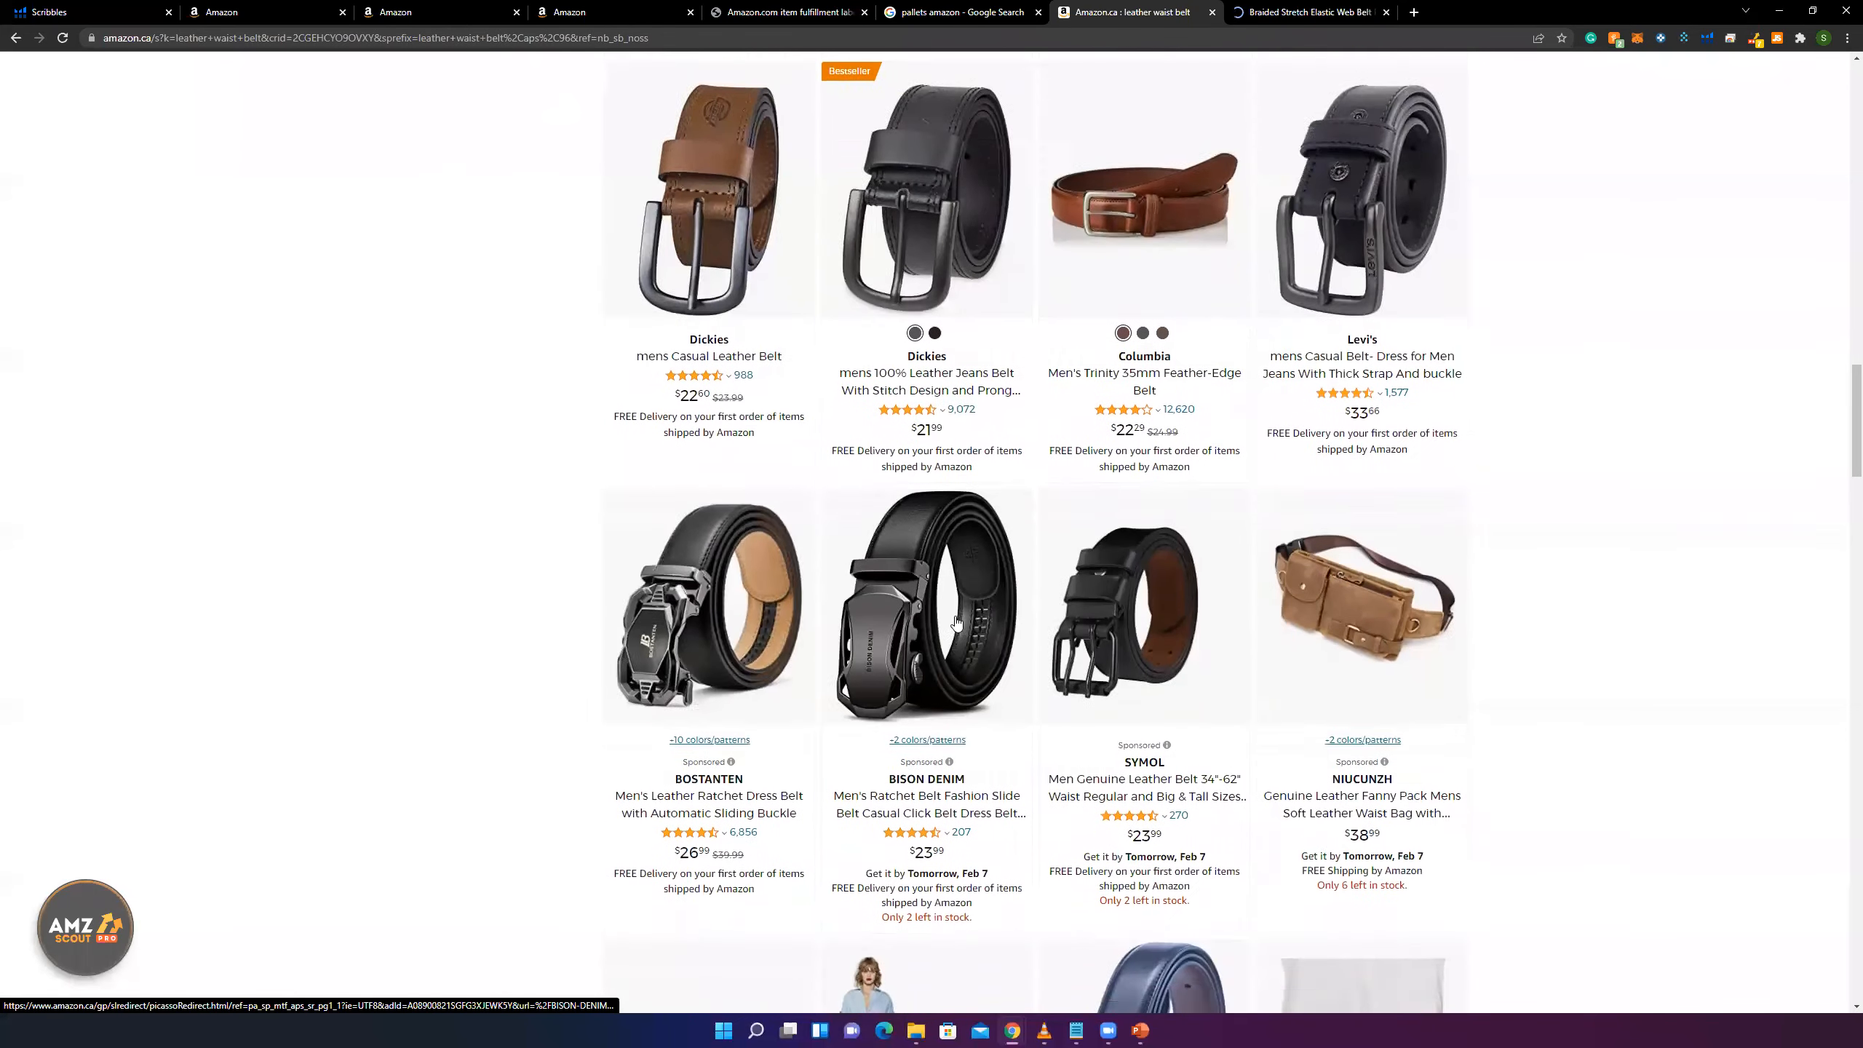
scroll(1137, 614, up, 1)
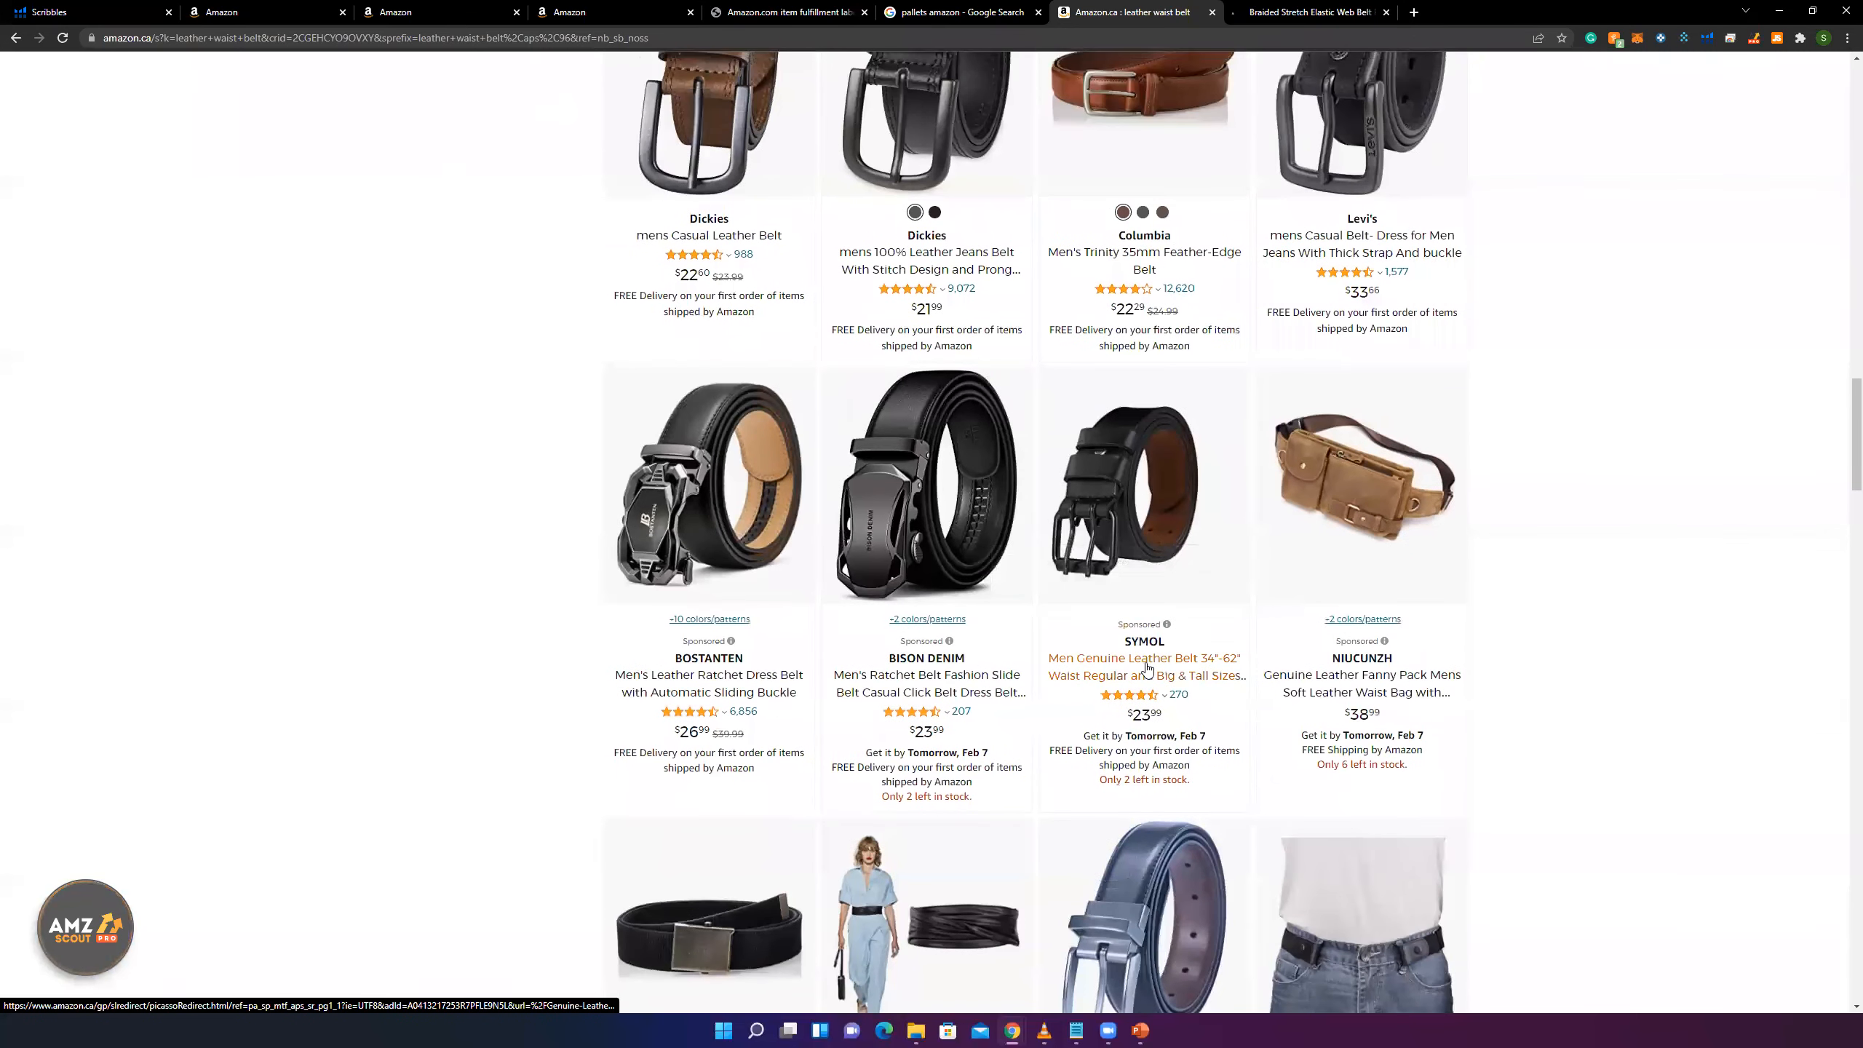
middle_click(1393, 683)
middle_click(931, 687)
middle_click(725, 685)
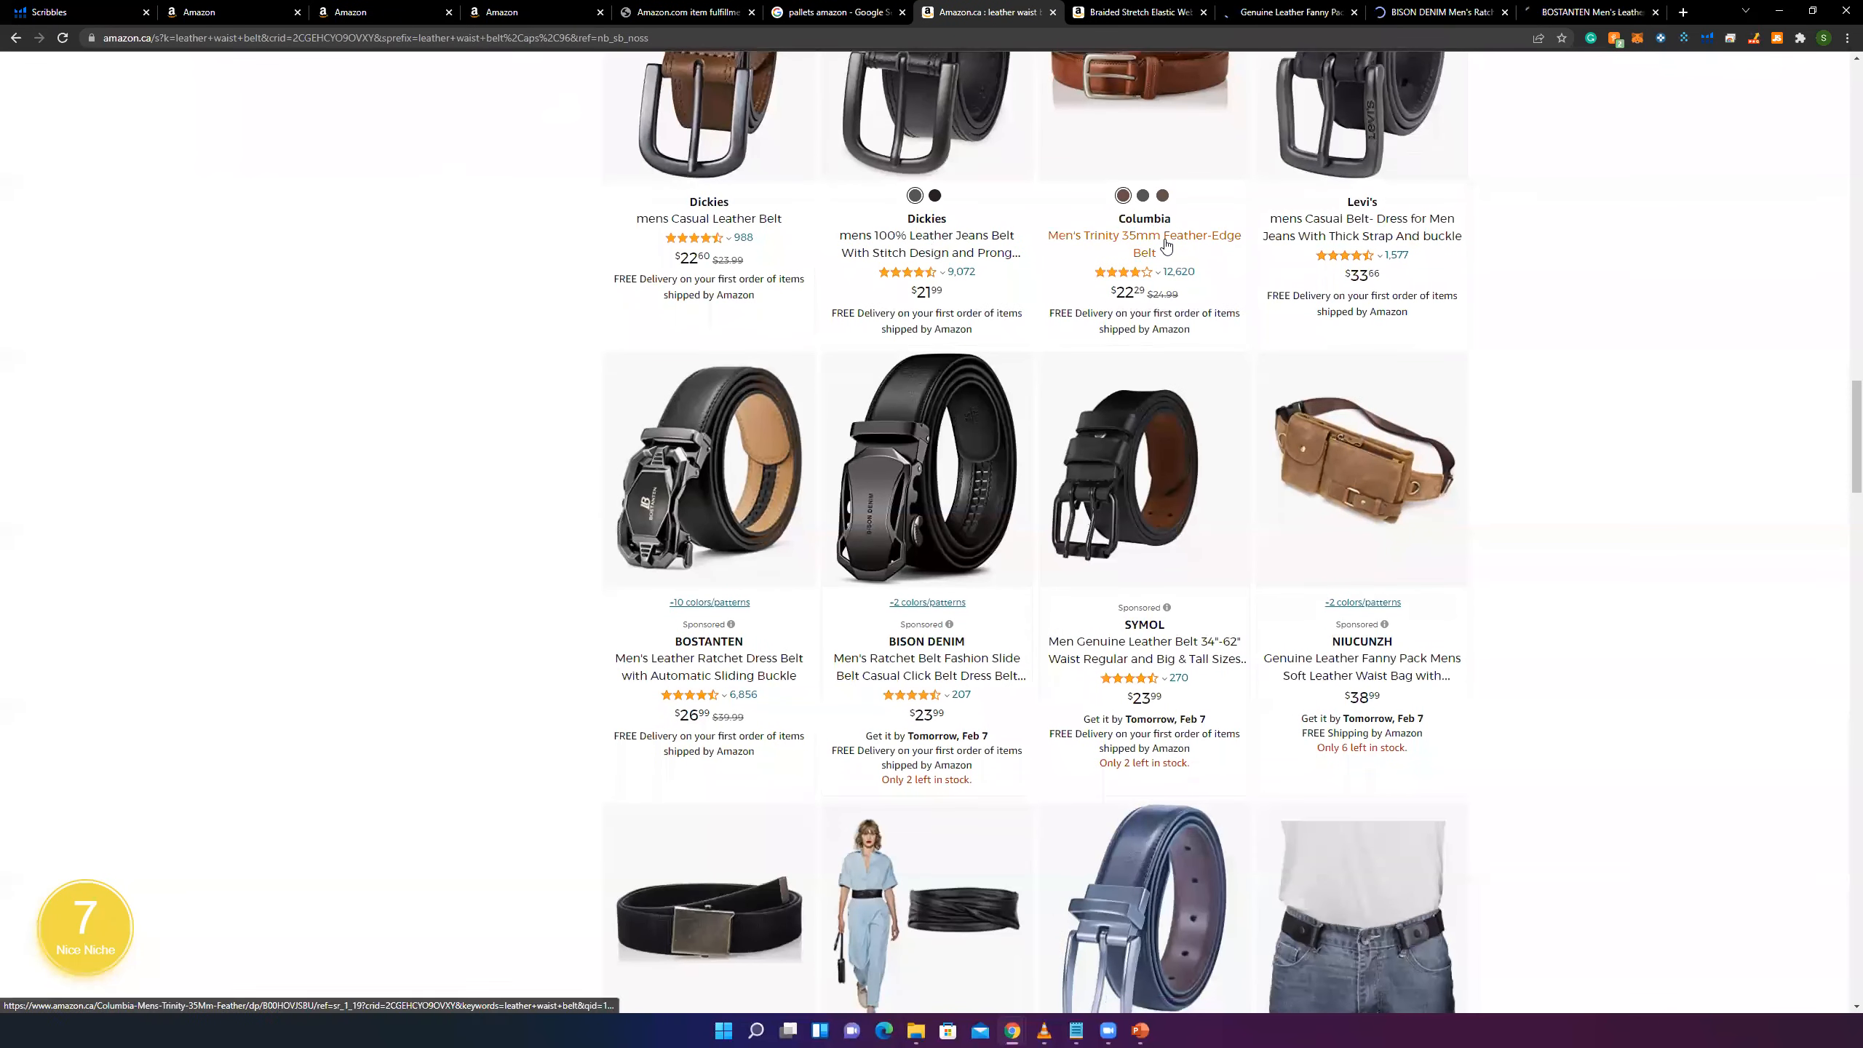
middle_click(1144, 252)
scroll(1189, 382, up, 1)
- Add the braided stretch belt, the leather fanny pack and the BISON DENIM ratchet belt to the cart from their product pages
key(ctrl+Tab)
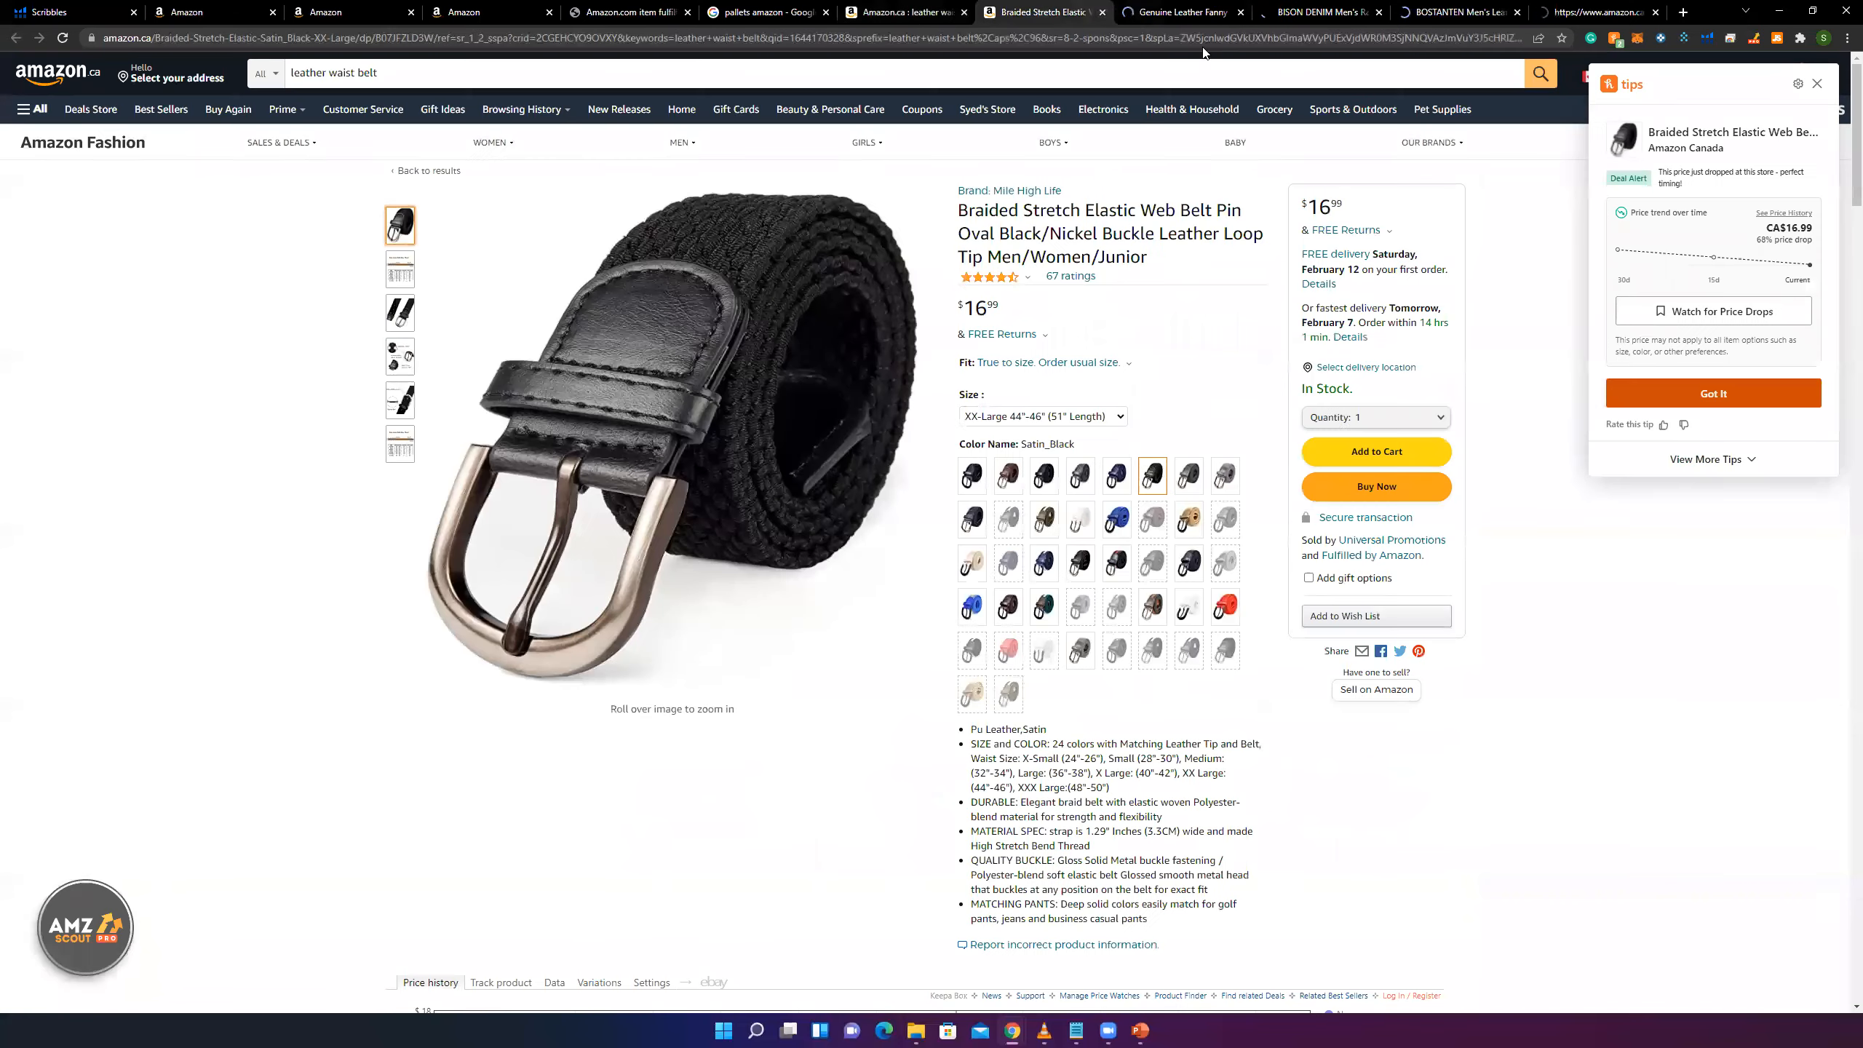
click(1383, 461)
key(ctrl+Tab)
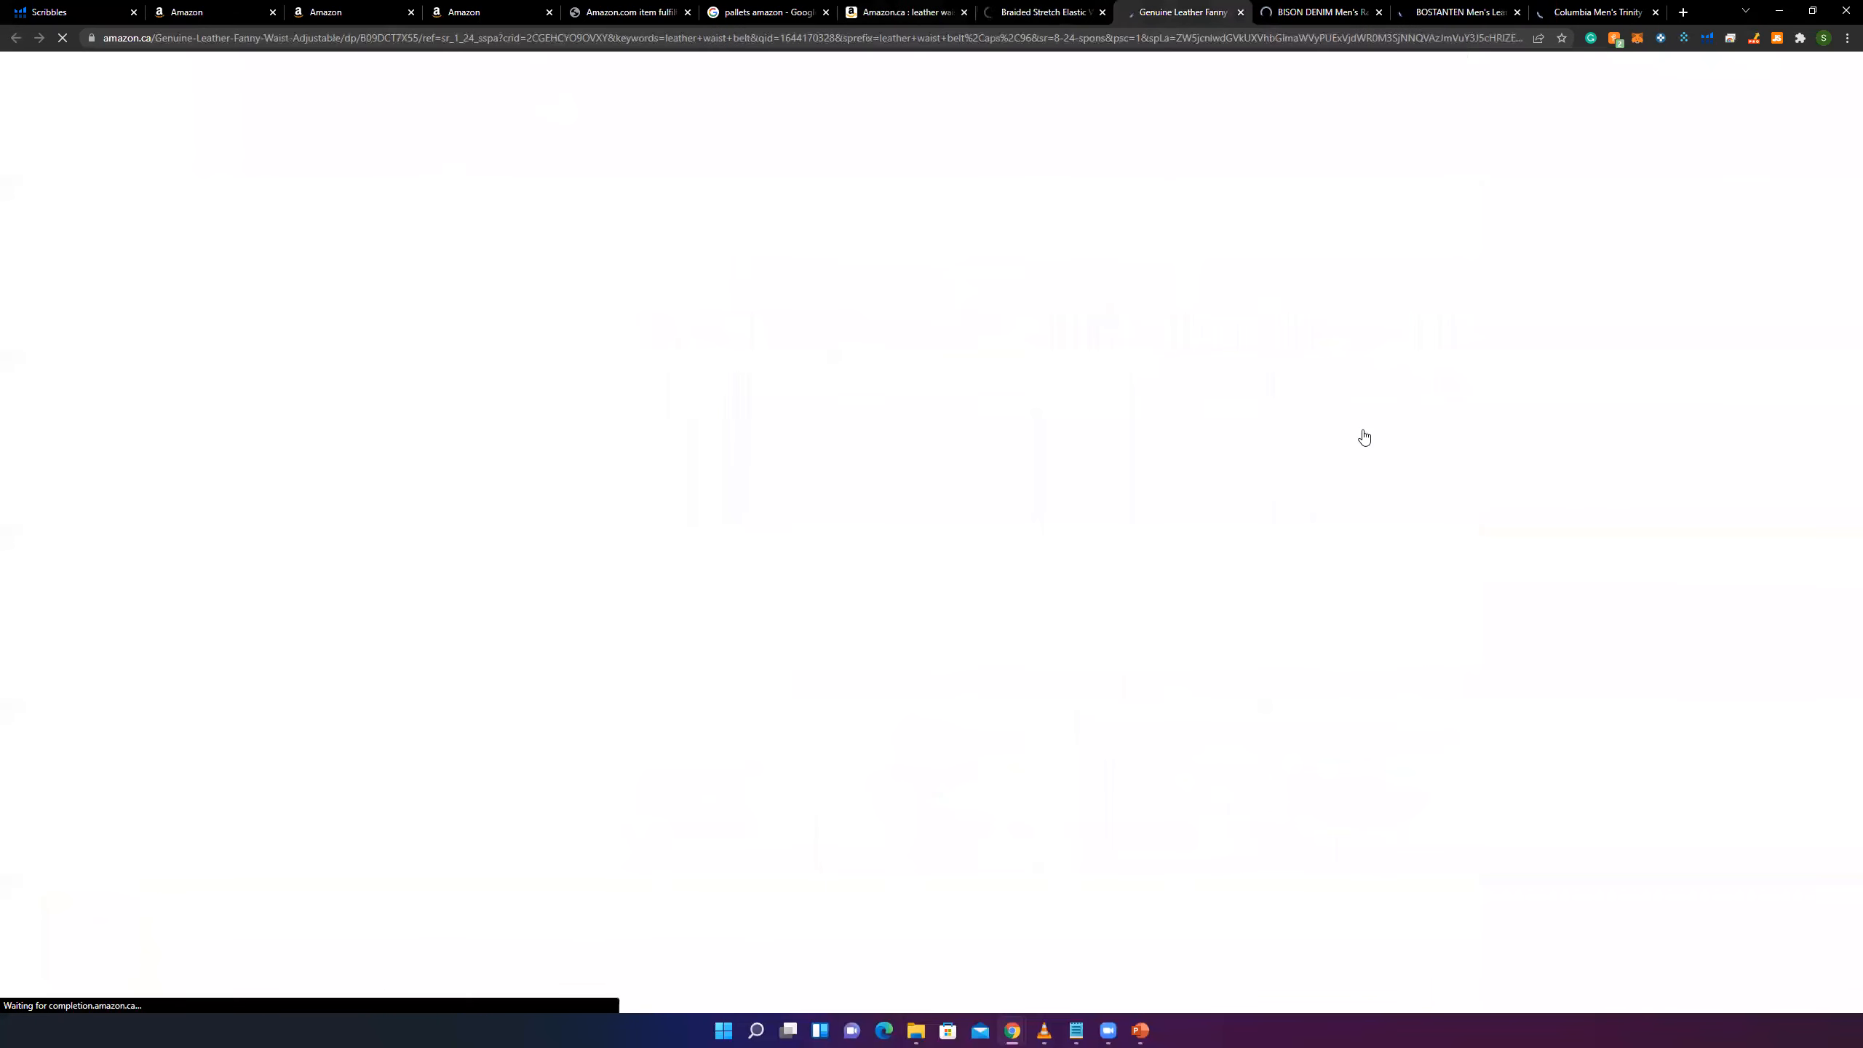
click(1369, 426)
key(ctrl+Tab)
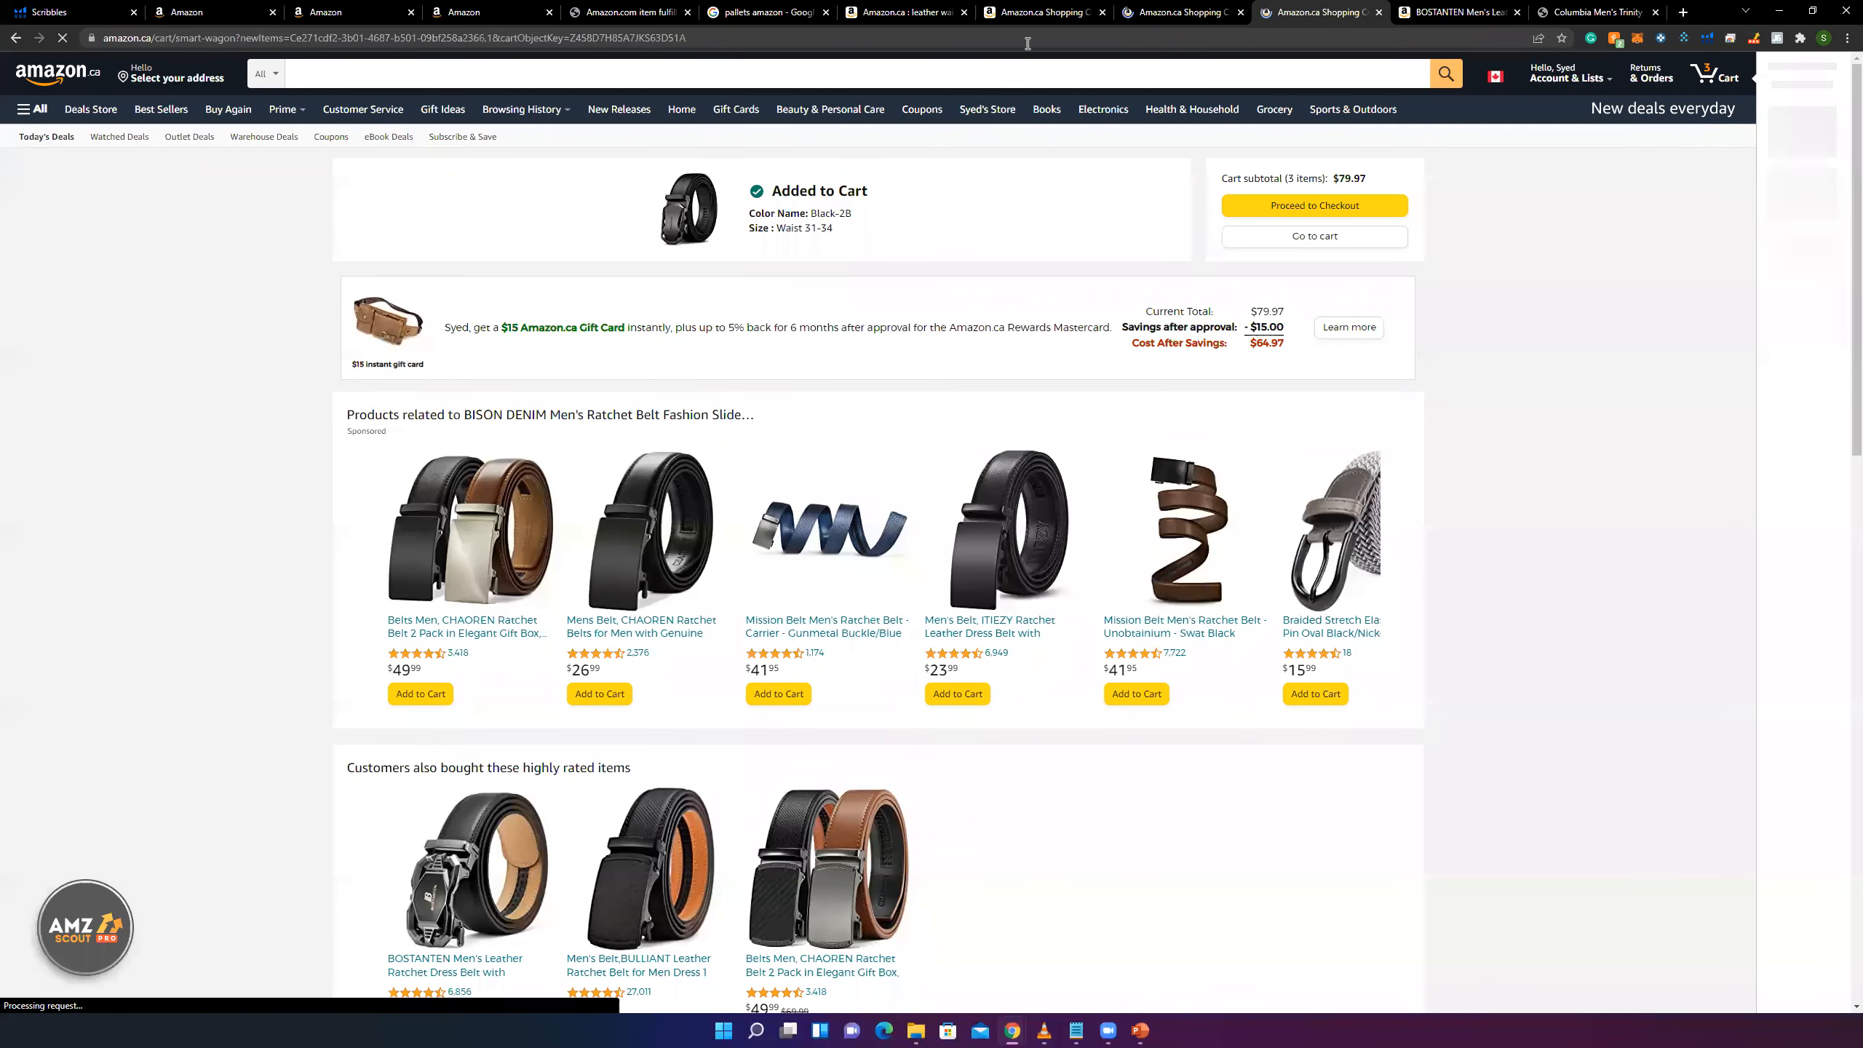
- Remove the BISON DENIM belt and the fanny pack from the cart, and reopen the fanny pack's product page in a new tab
click(1824, 315)
click(1824, 517)
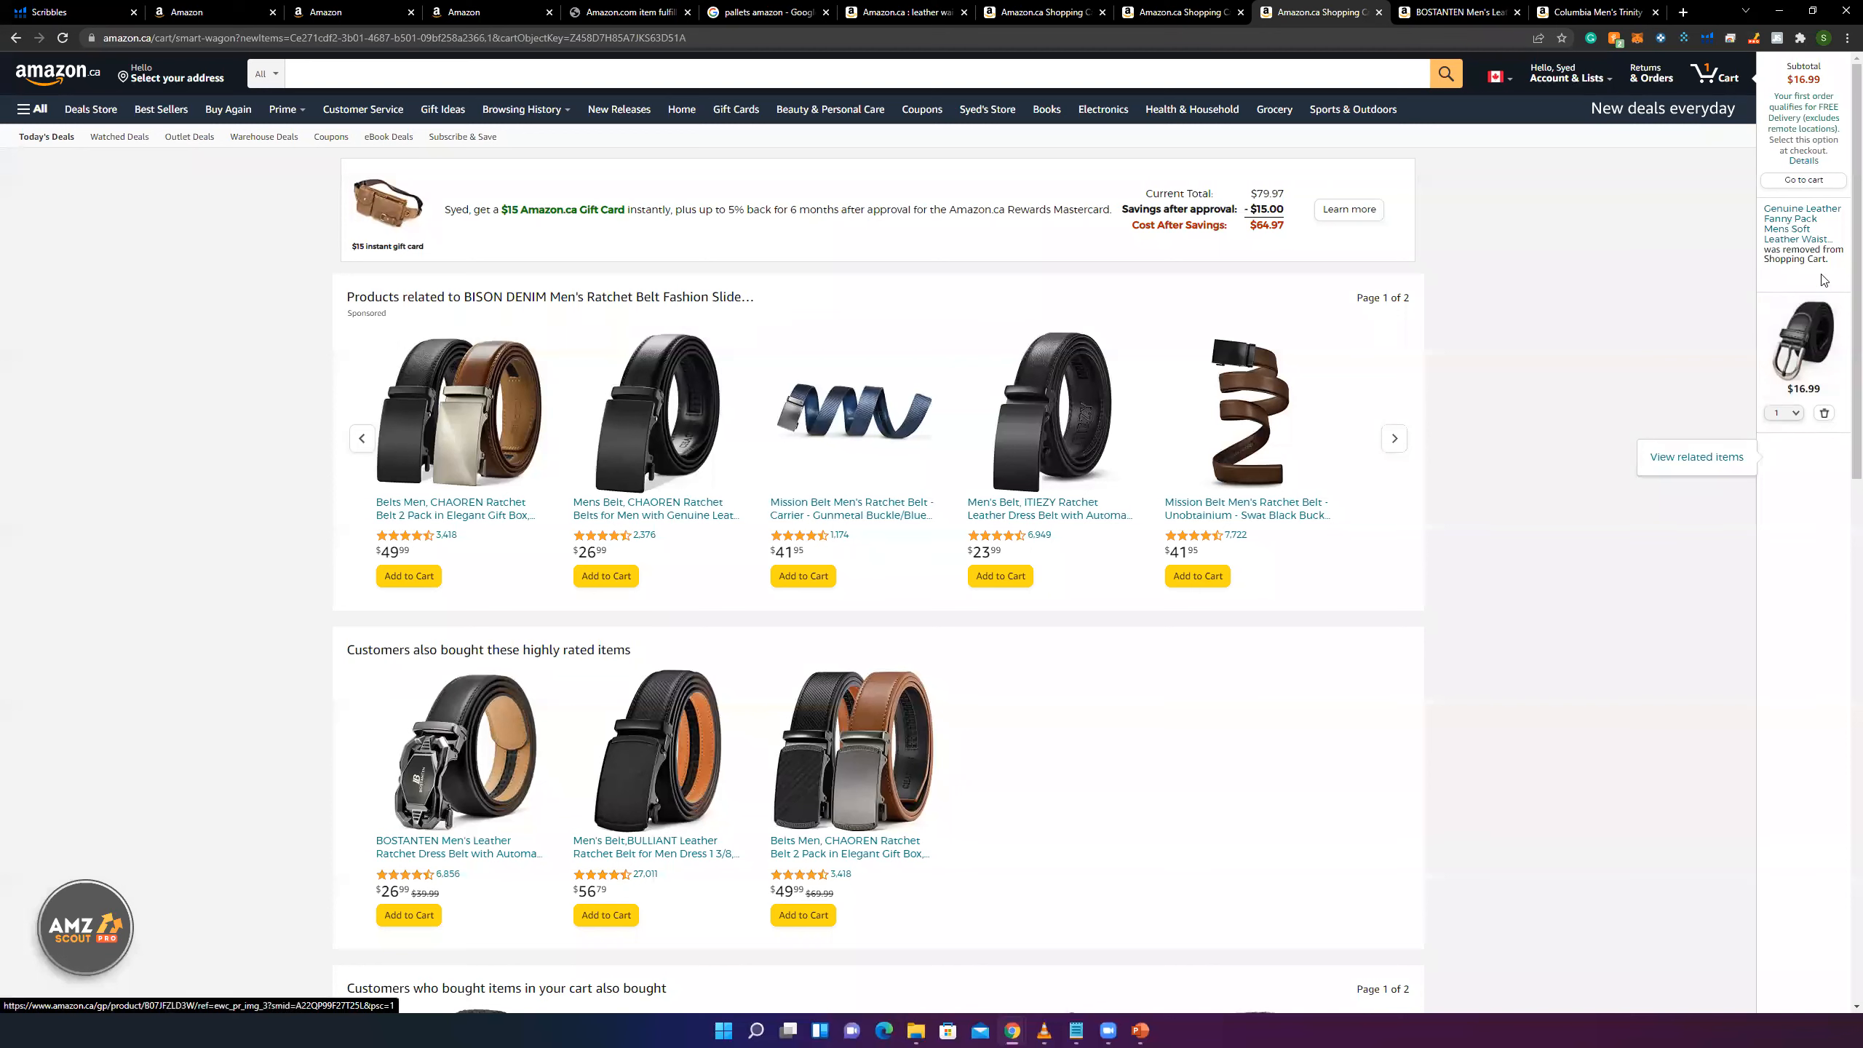
middle_click(1797, 227)
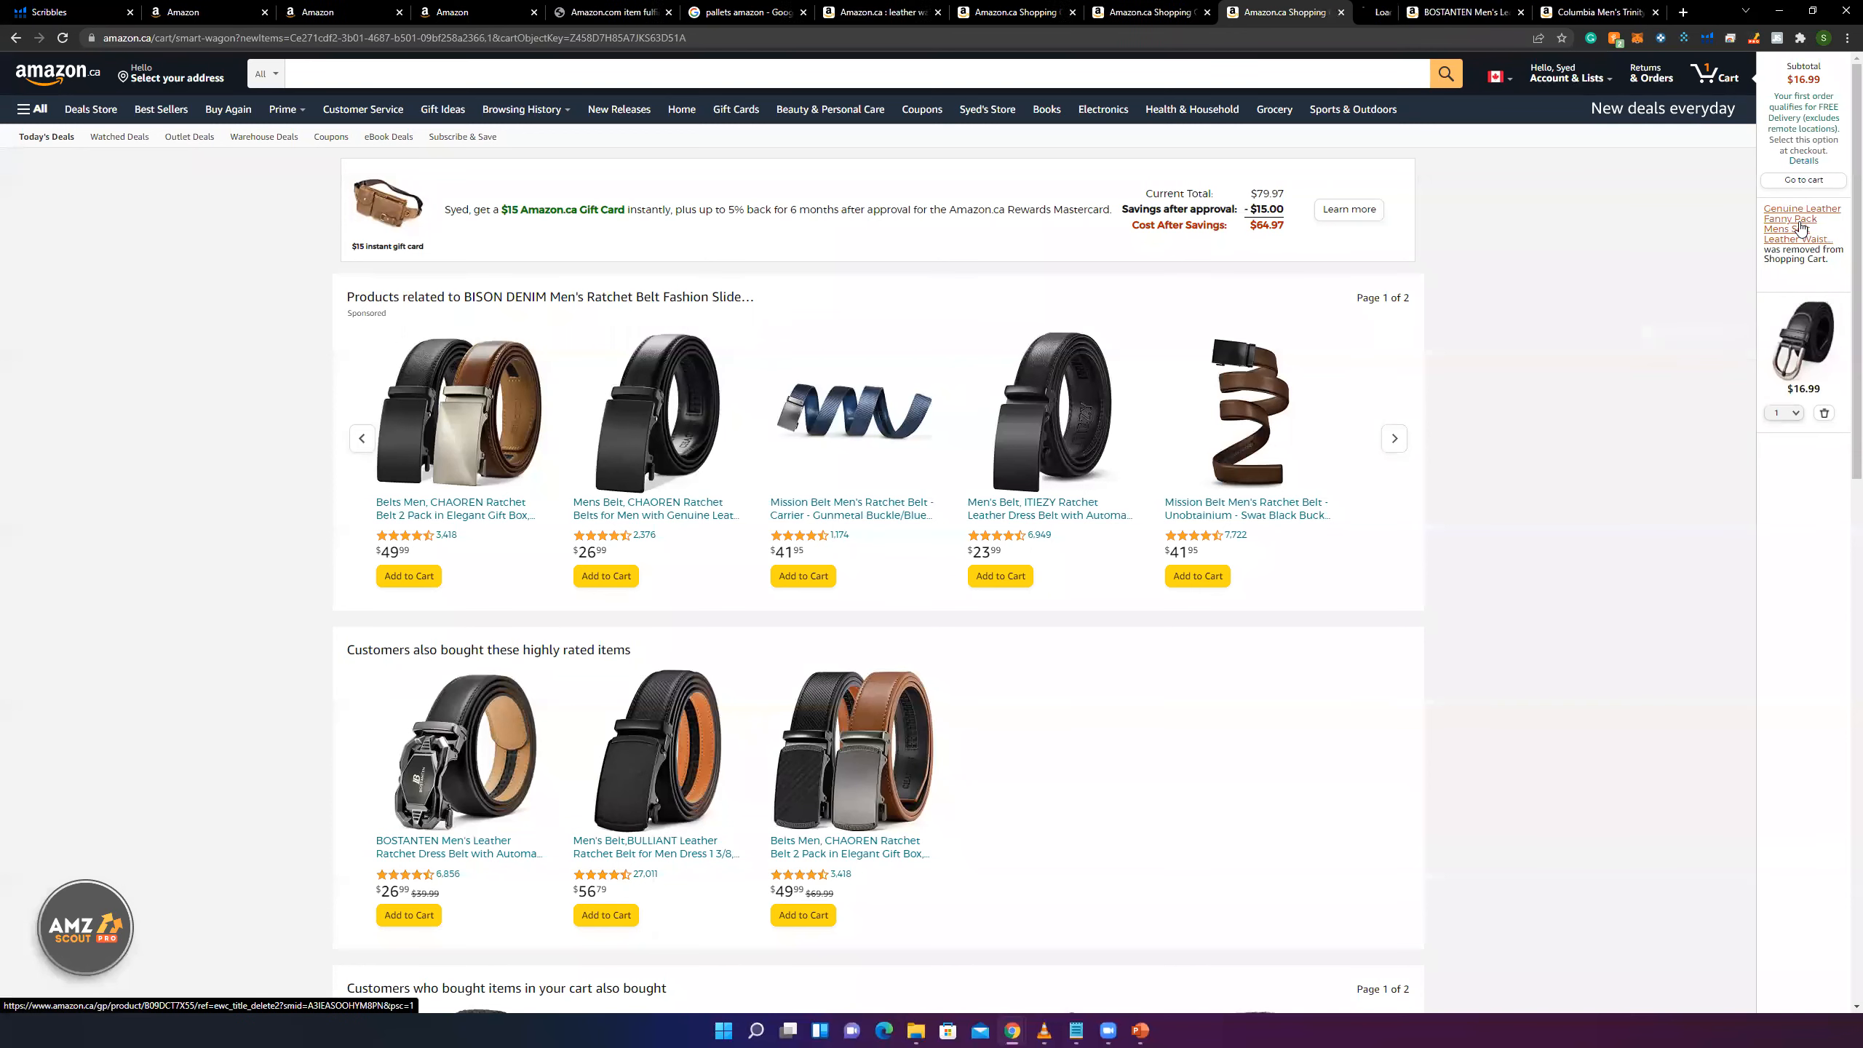
click(1322, 9)
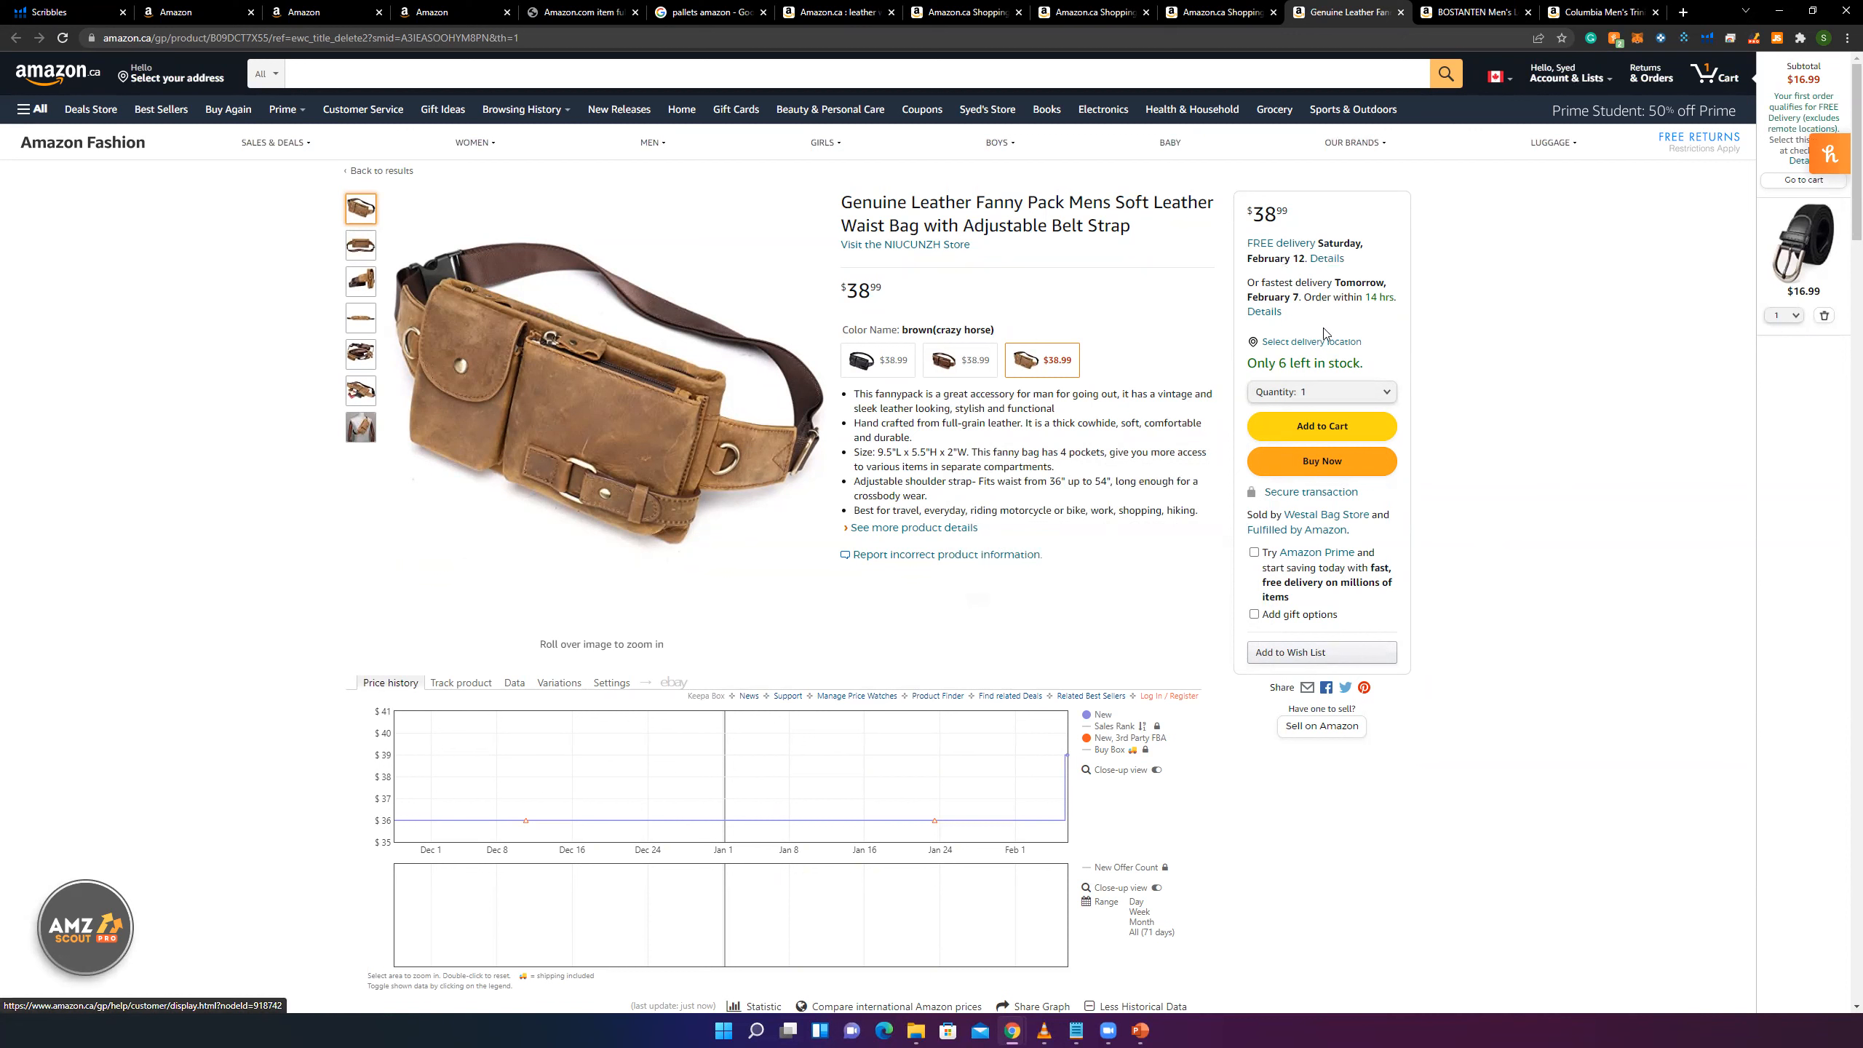
- Check the leather fanny pack's seller, dismiss its price tip, close its product page, and bring up the BOSTANTEN belt listing
drag(1262, 515, 1370, 516)
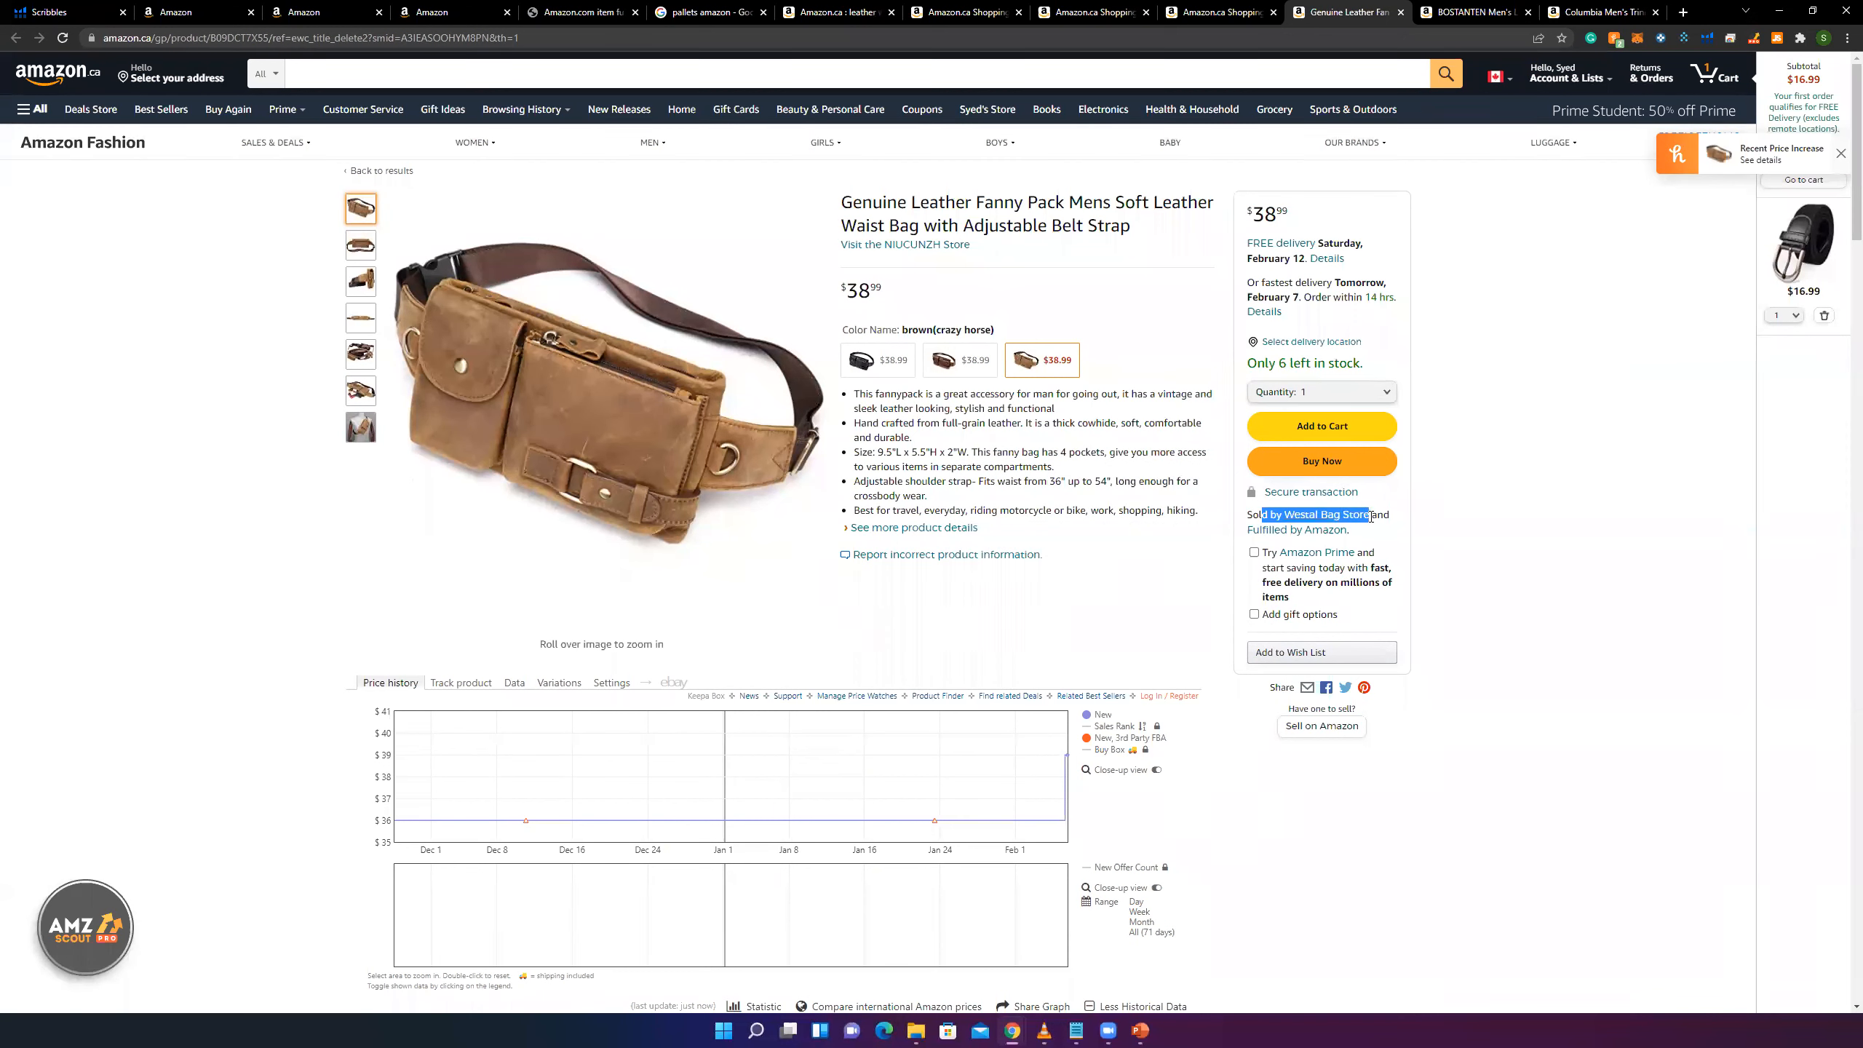
click(1376, 516)
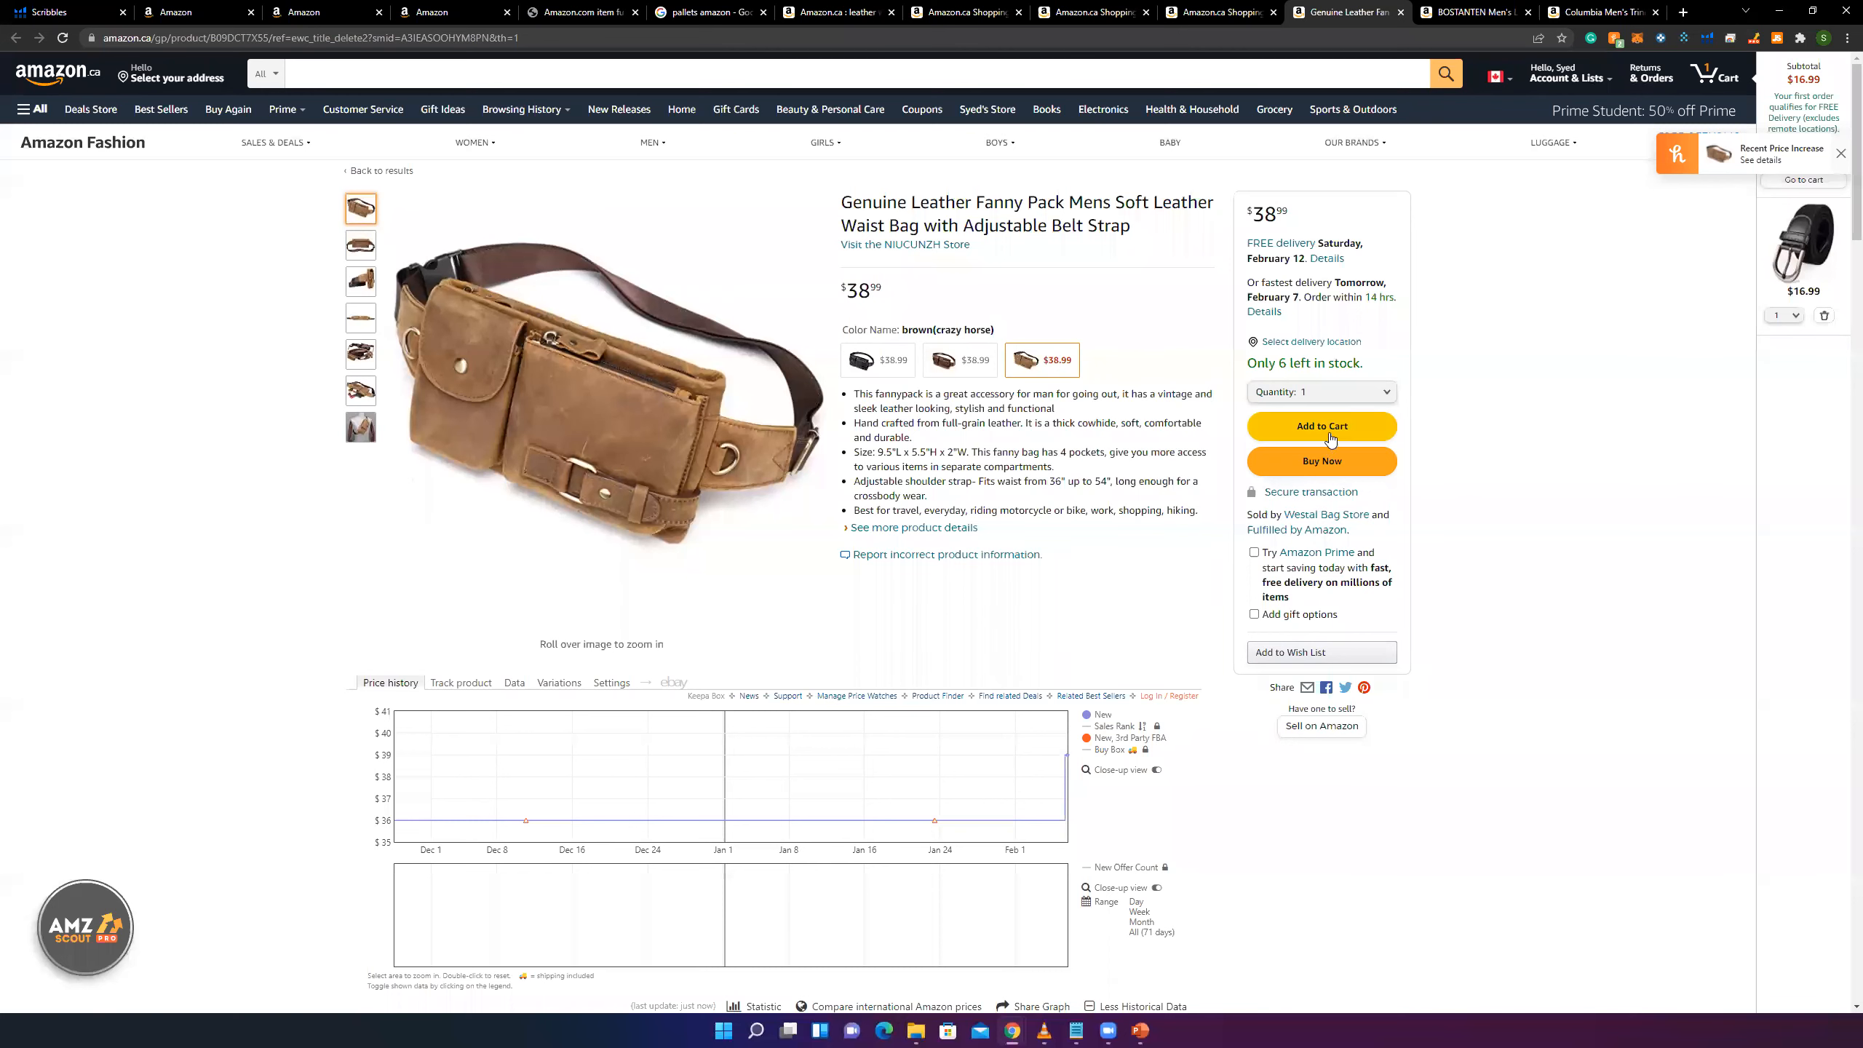
click(1798, 163)
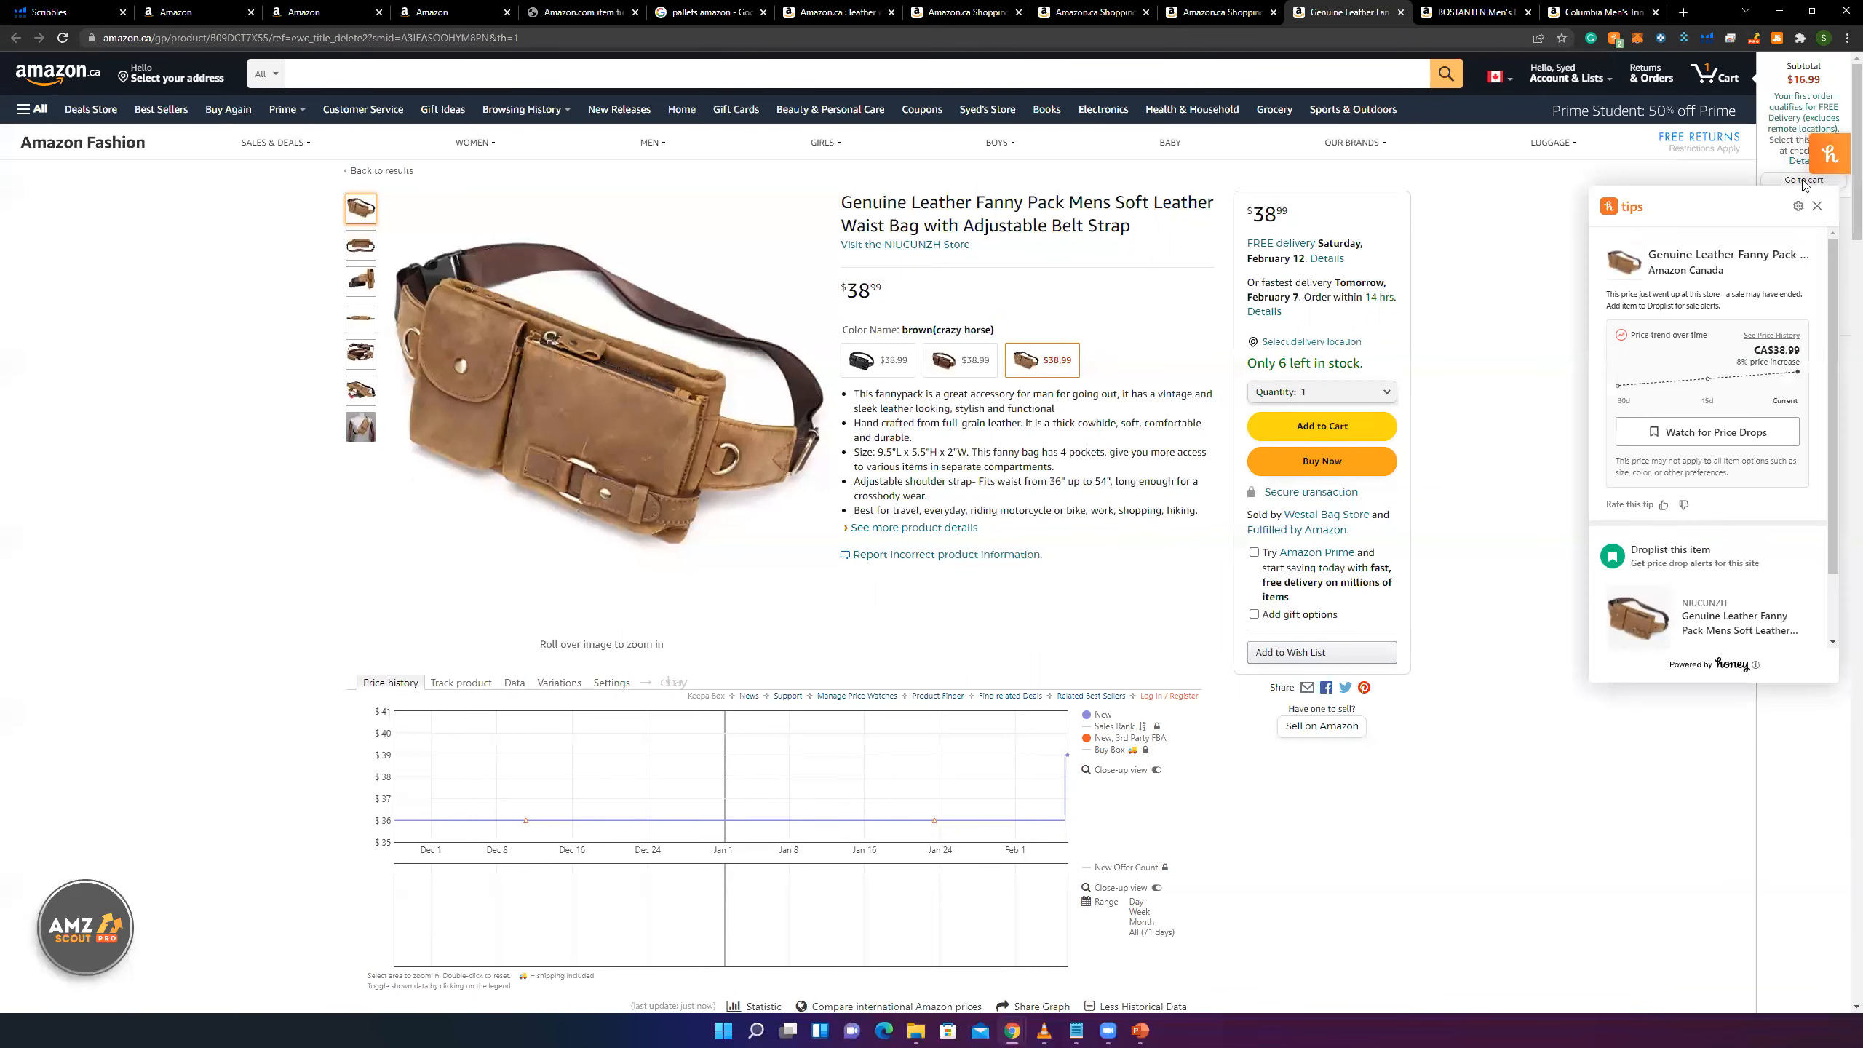
click(1818, 205)
mouse_move(1476, 96)
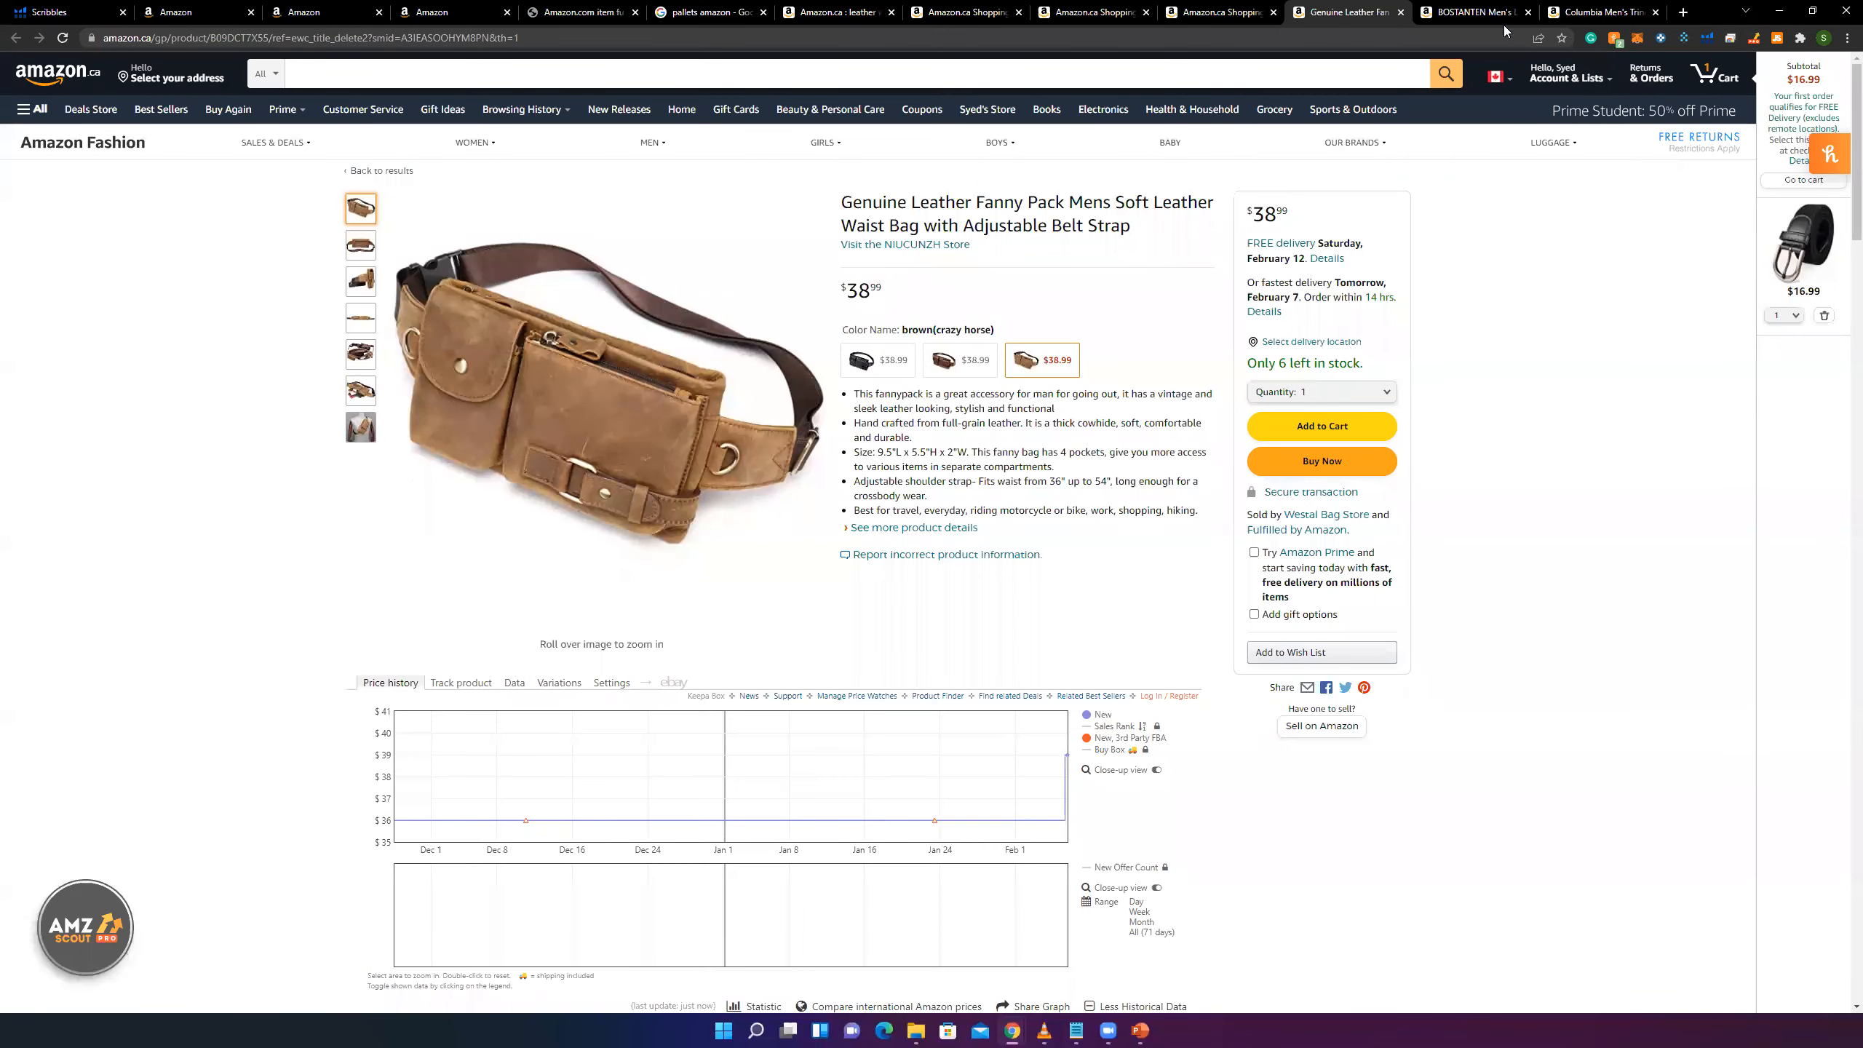
middle_click(1333, 11)
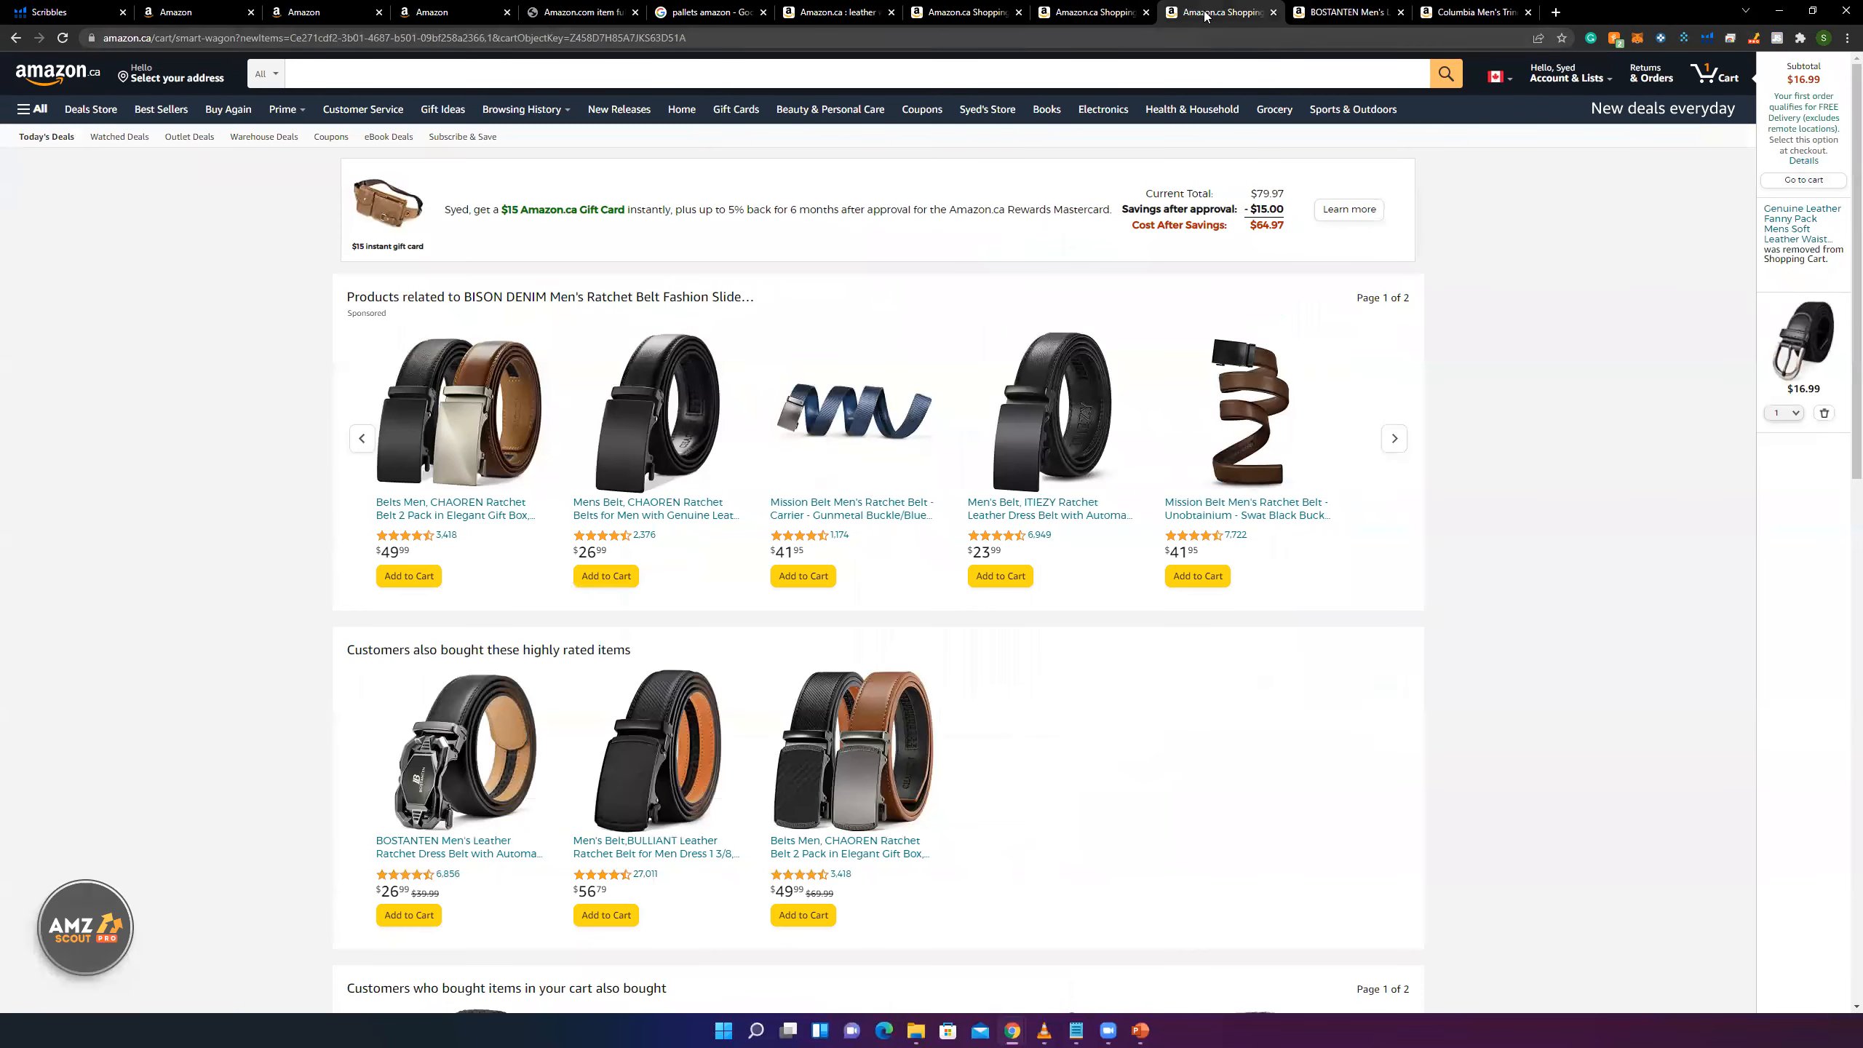
click(1070, 13)
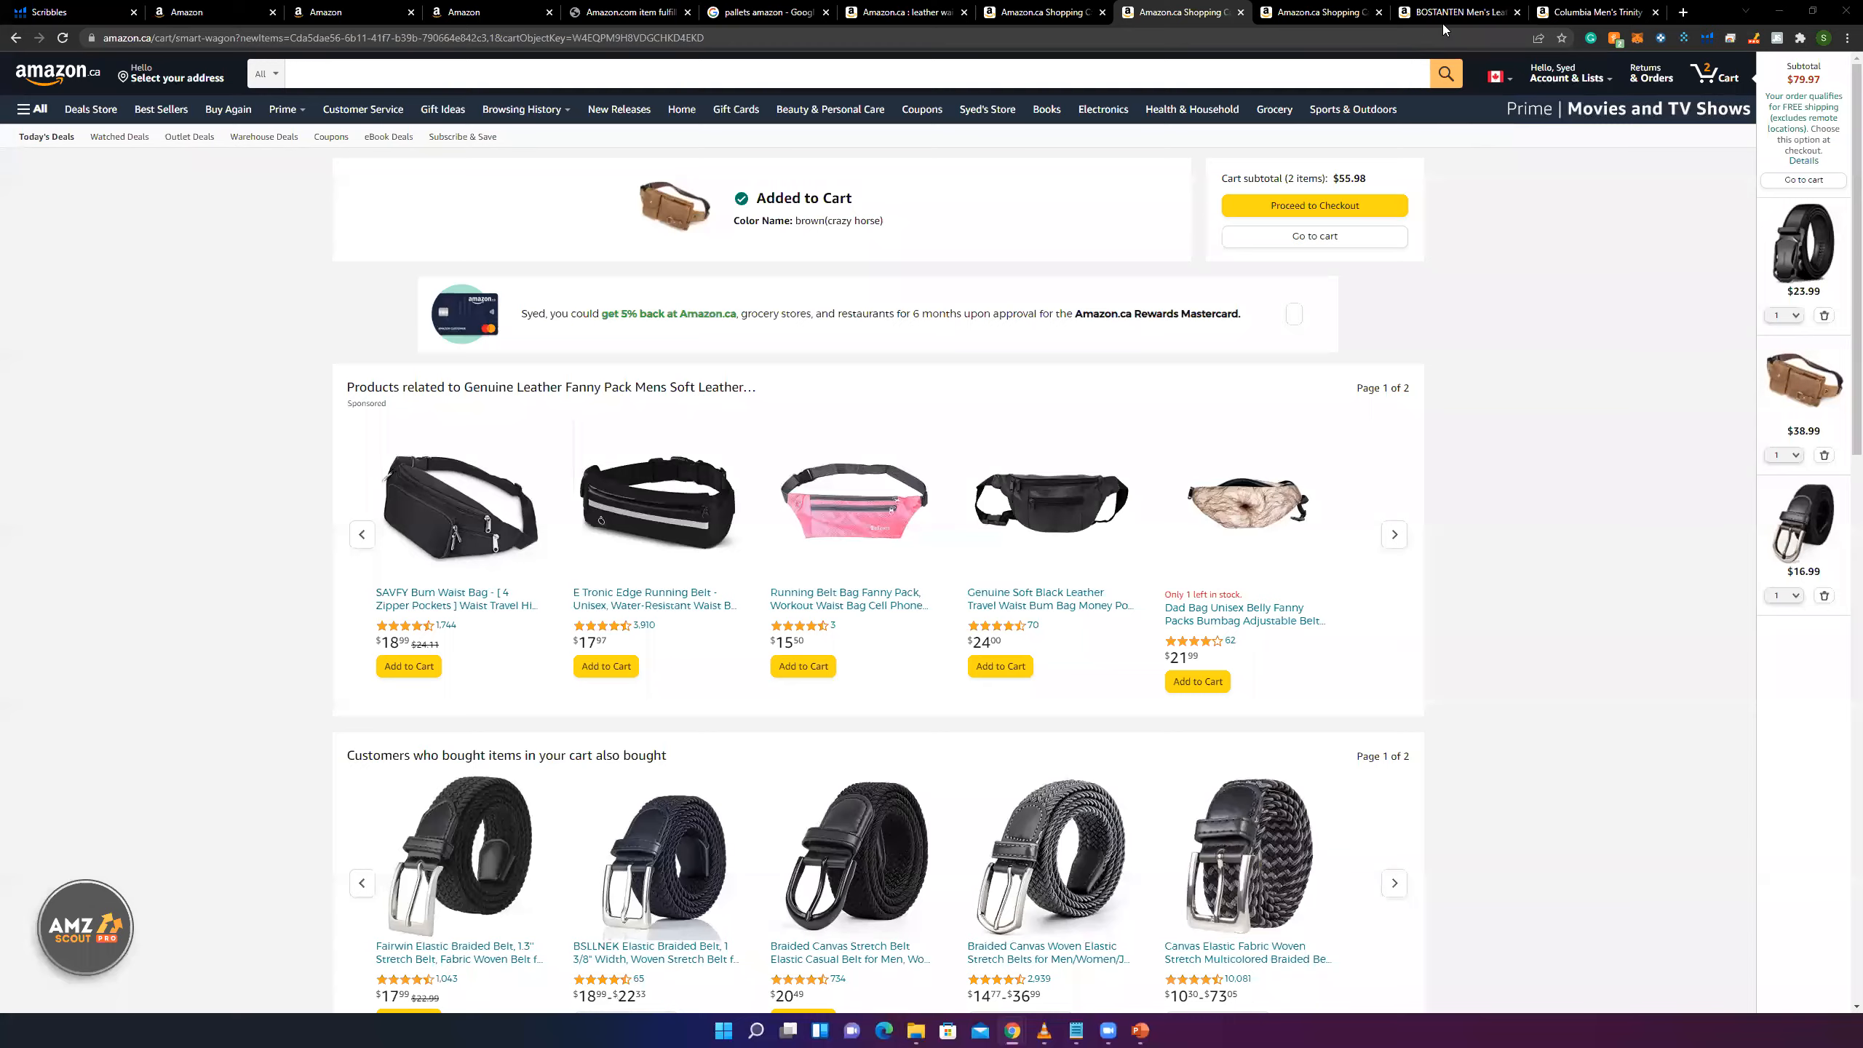
click(1489, 12)
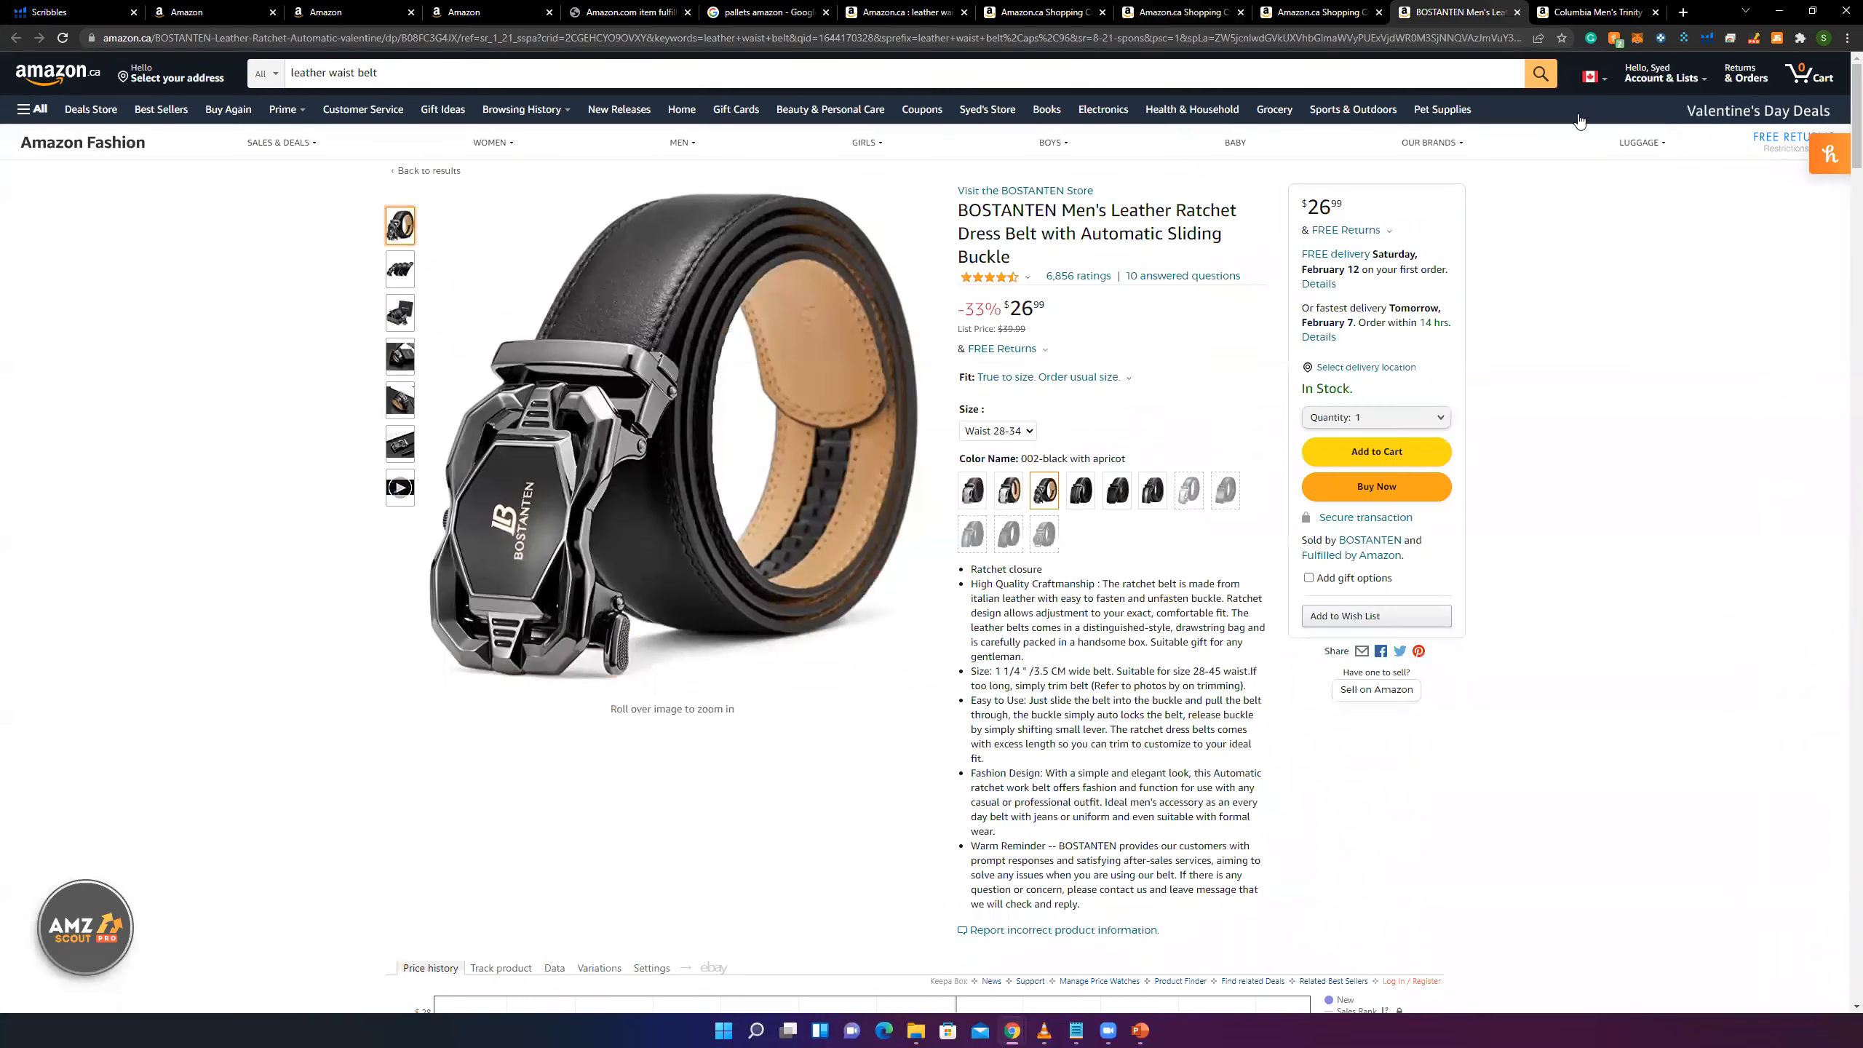
- Switch to Seller Central and open Campaign Manager from the shipping queue page
click(213, 11)
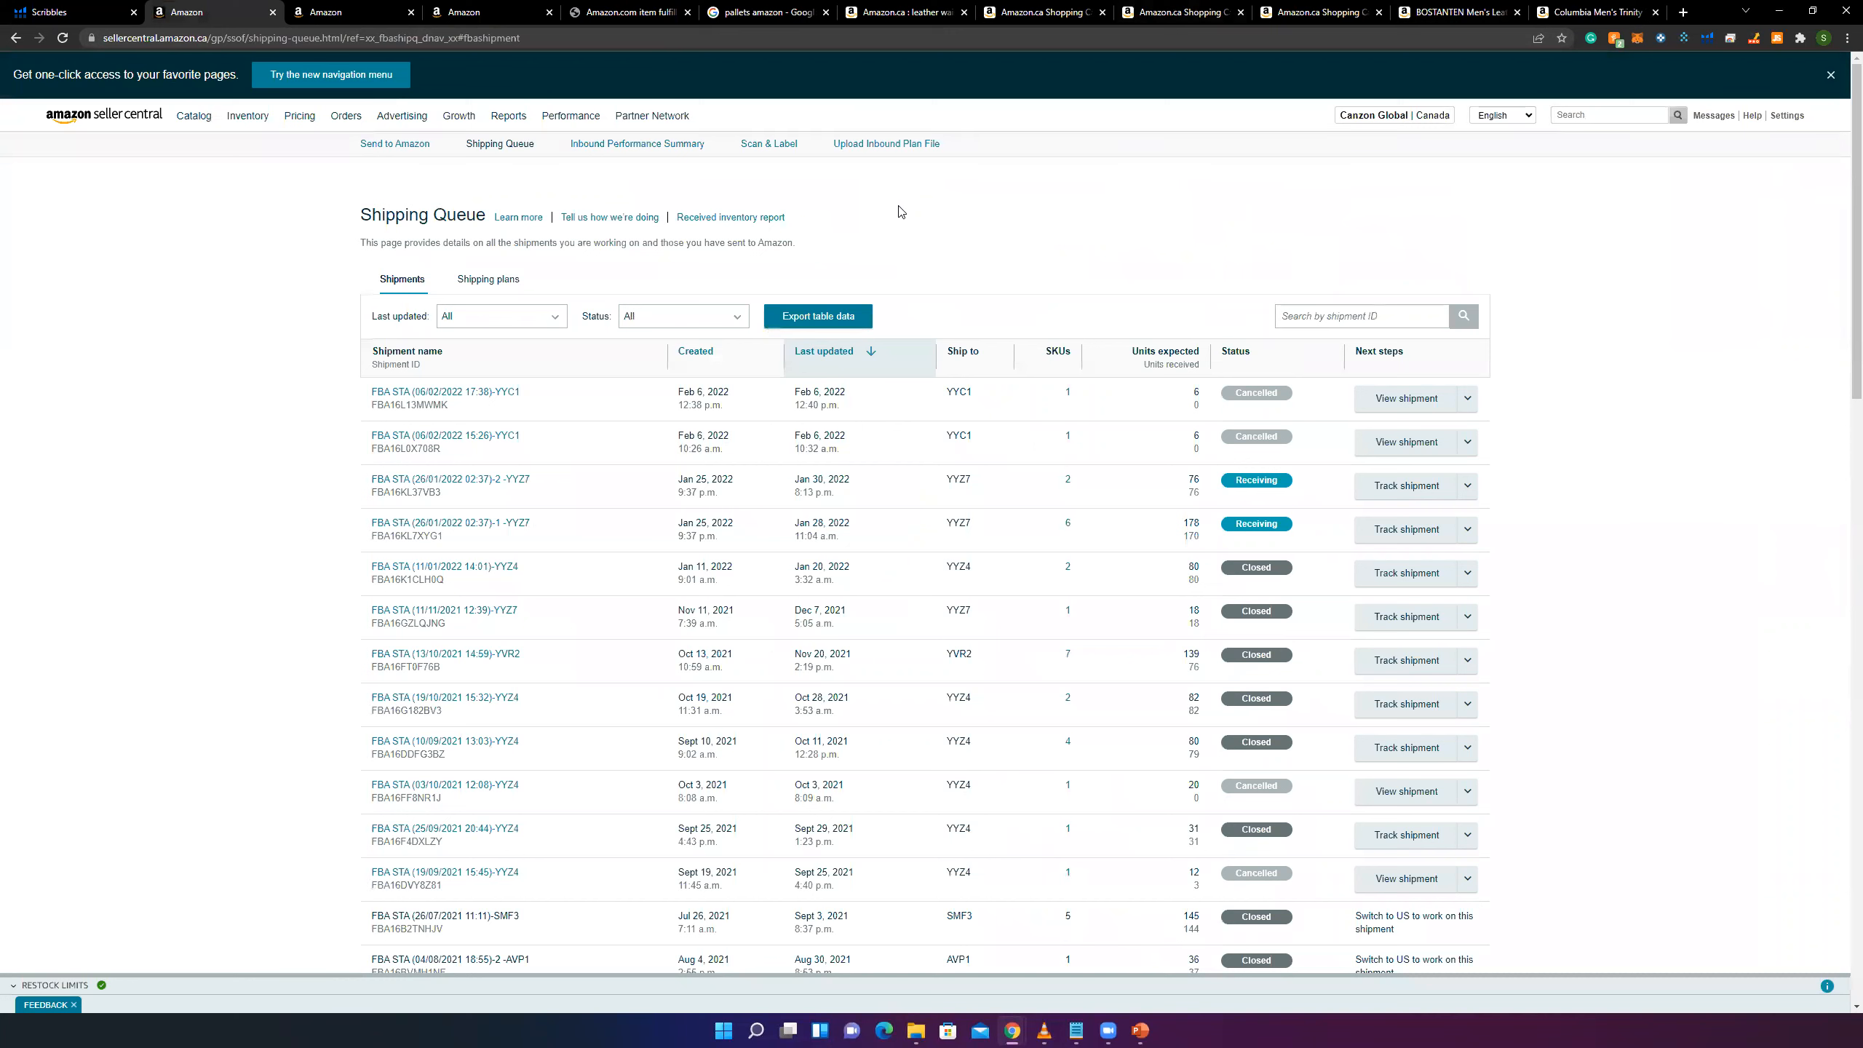
mouse_move(400, 121)
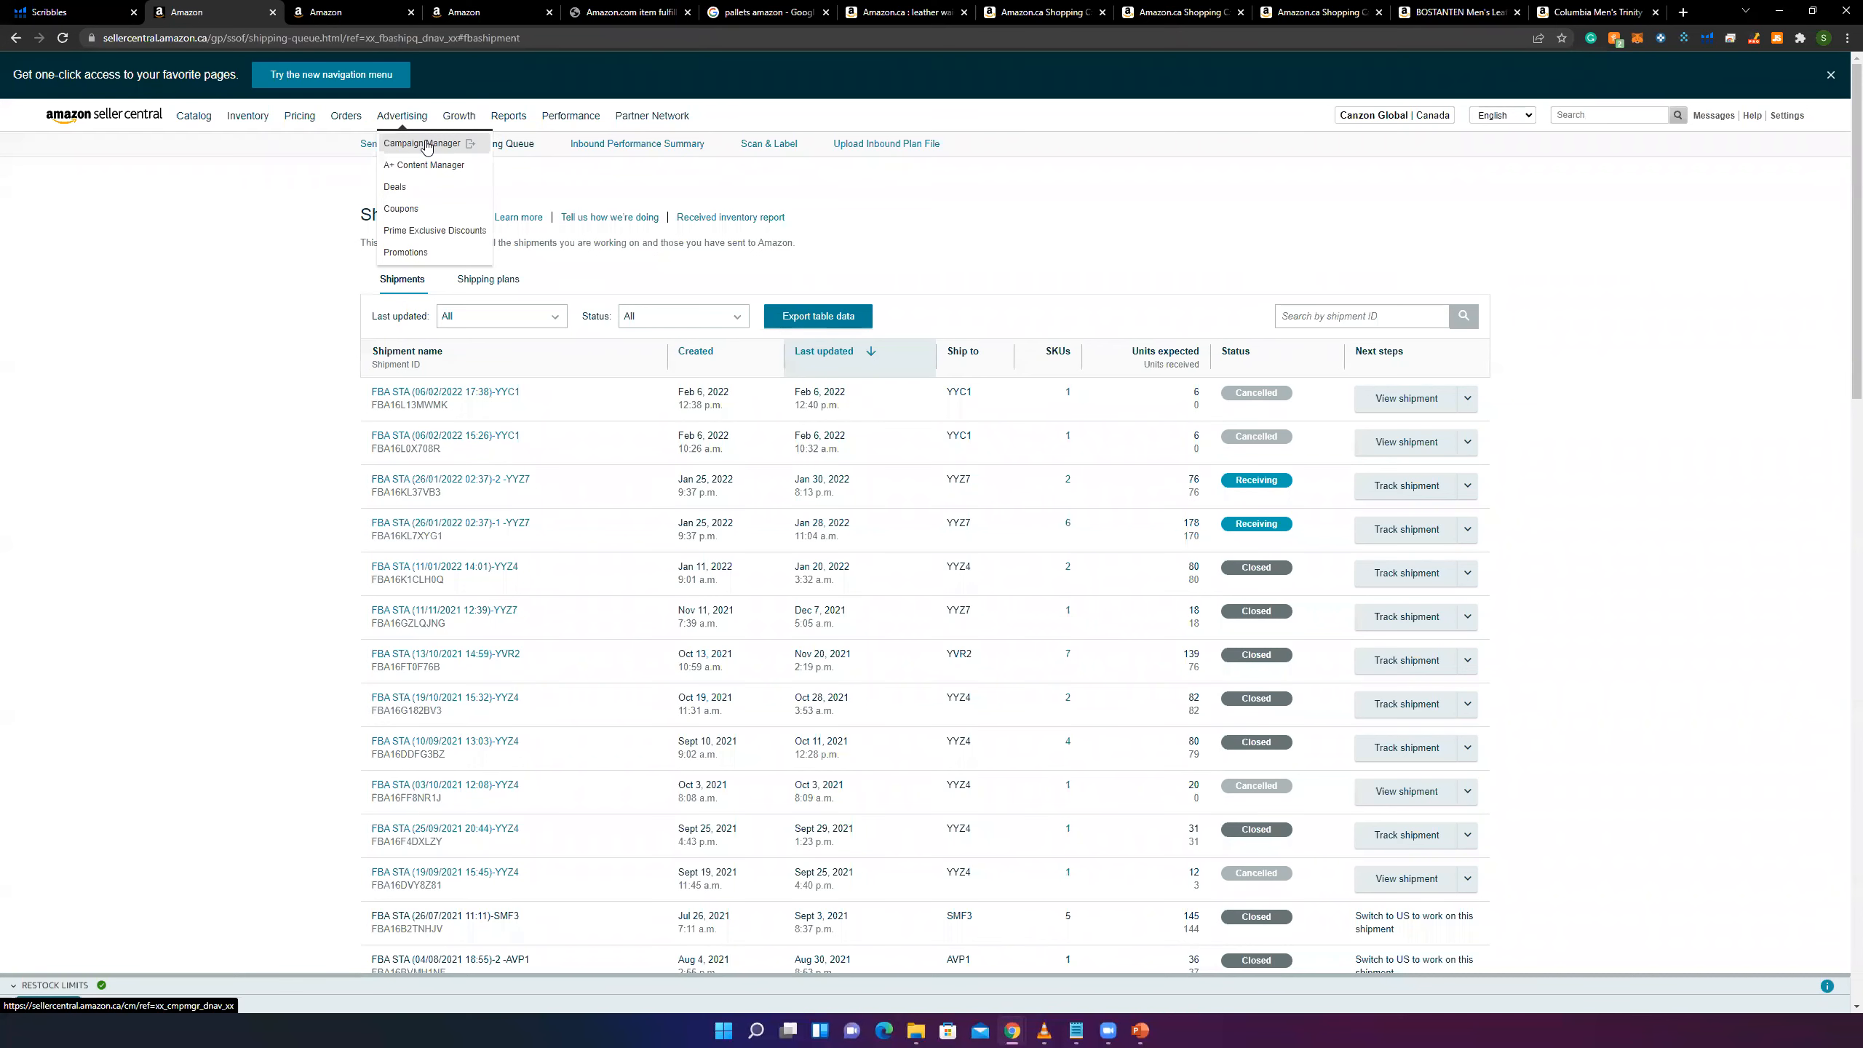
click(425, 145)
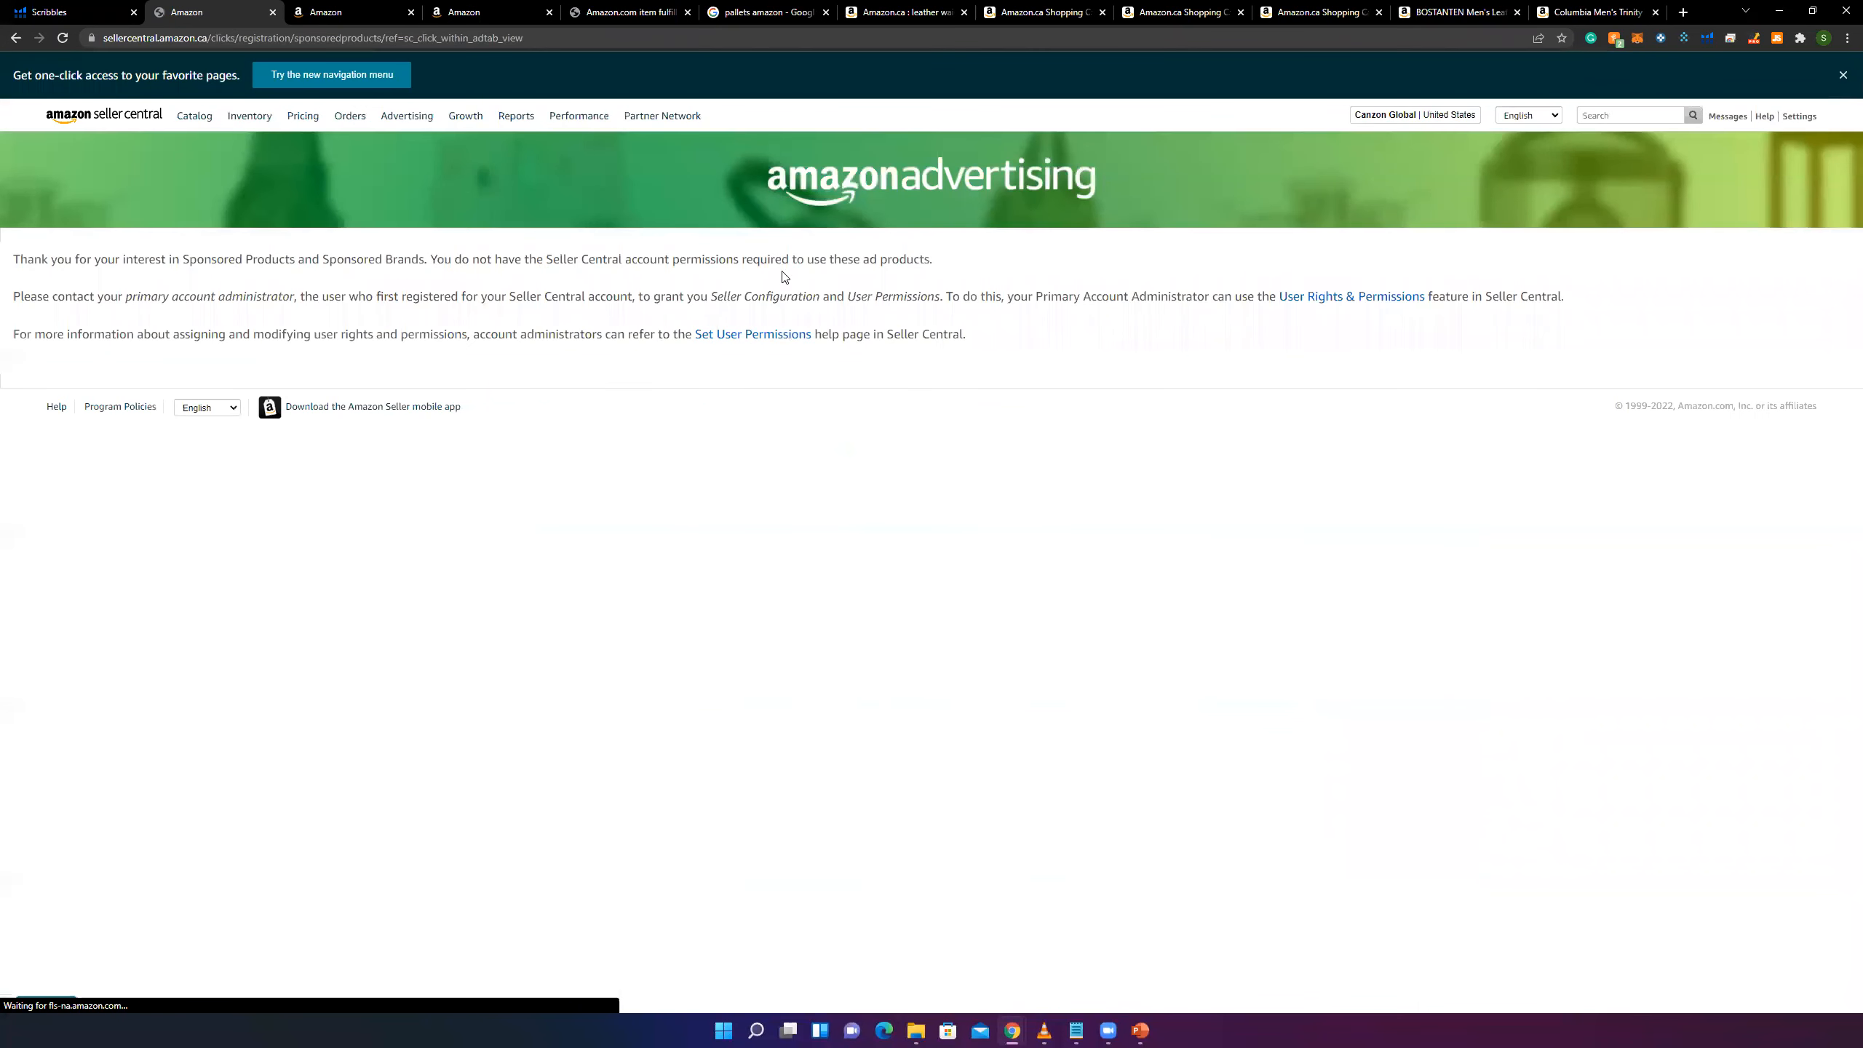
- Open Promotions and look over the creation form for a Percentage Off promotion
mouse_move(398, 125)
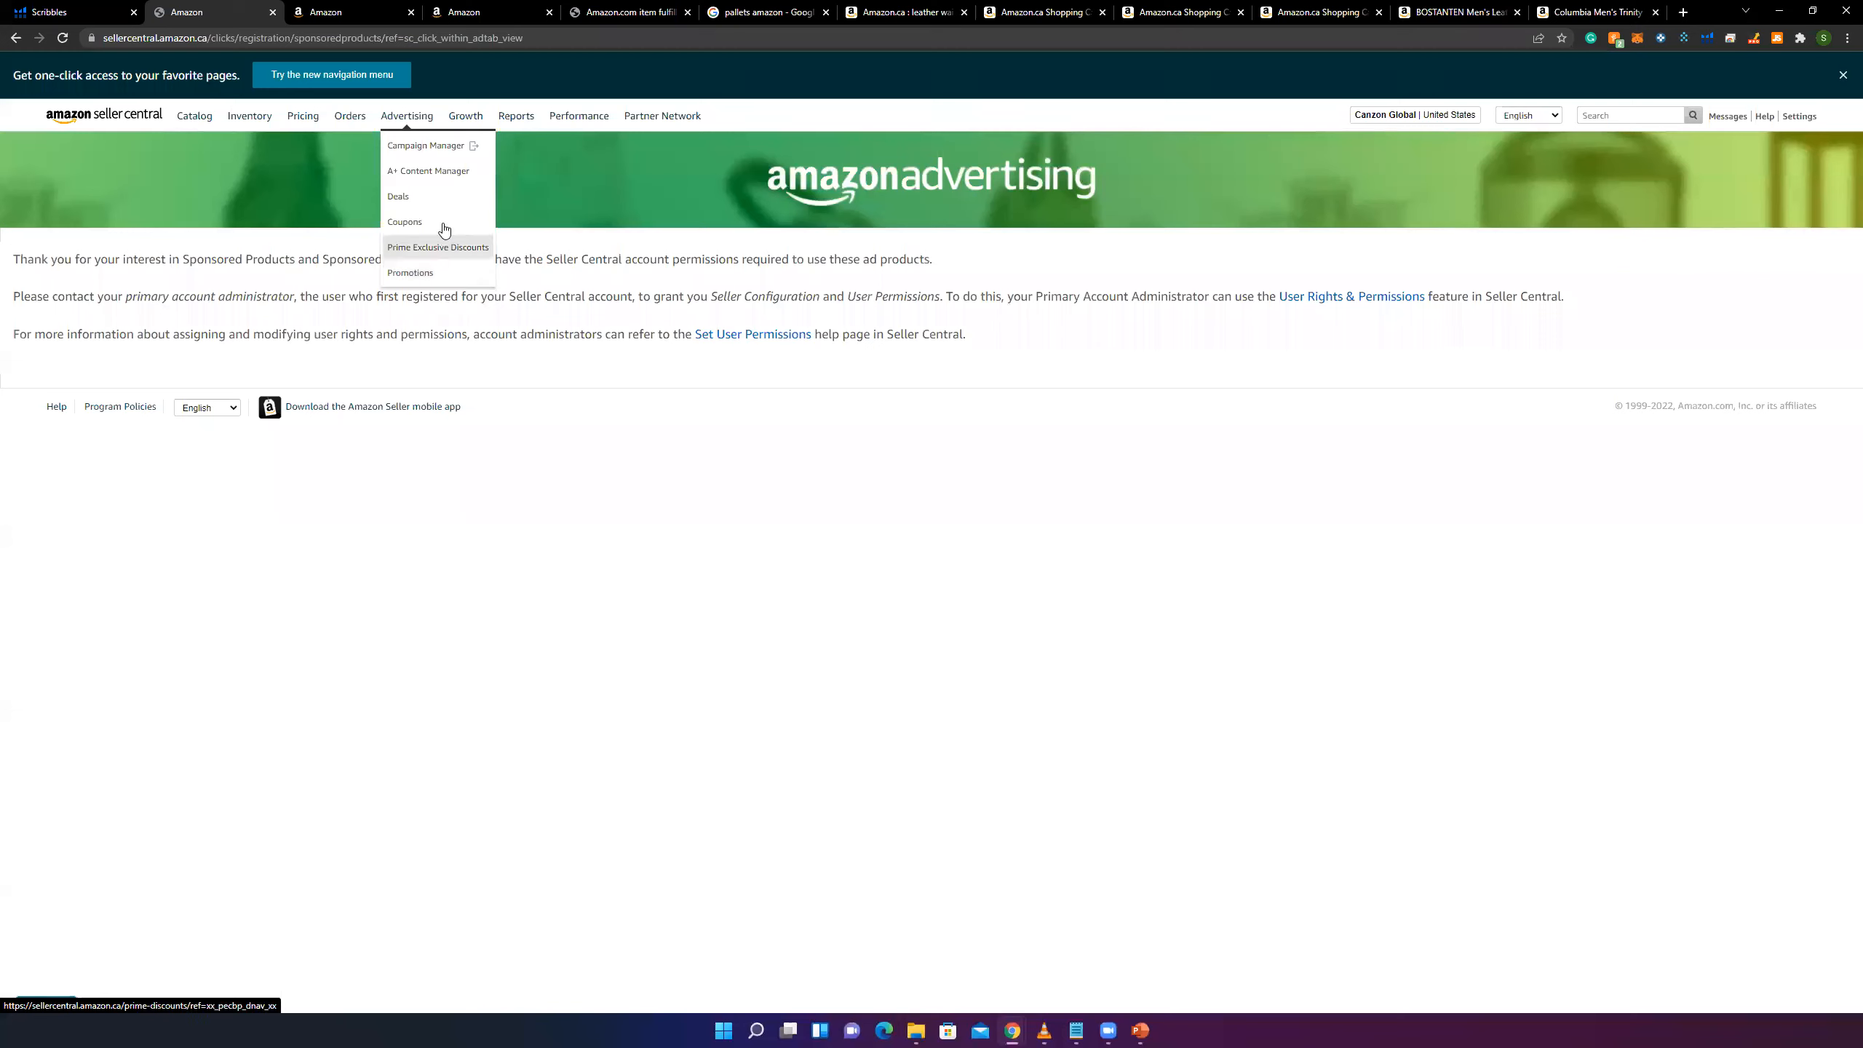
click(456, 276)
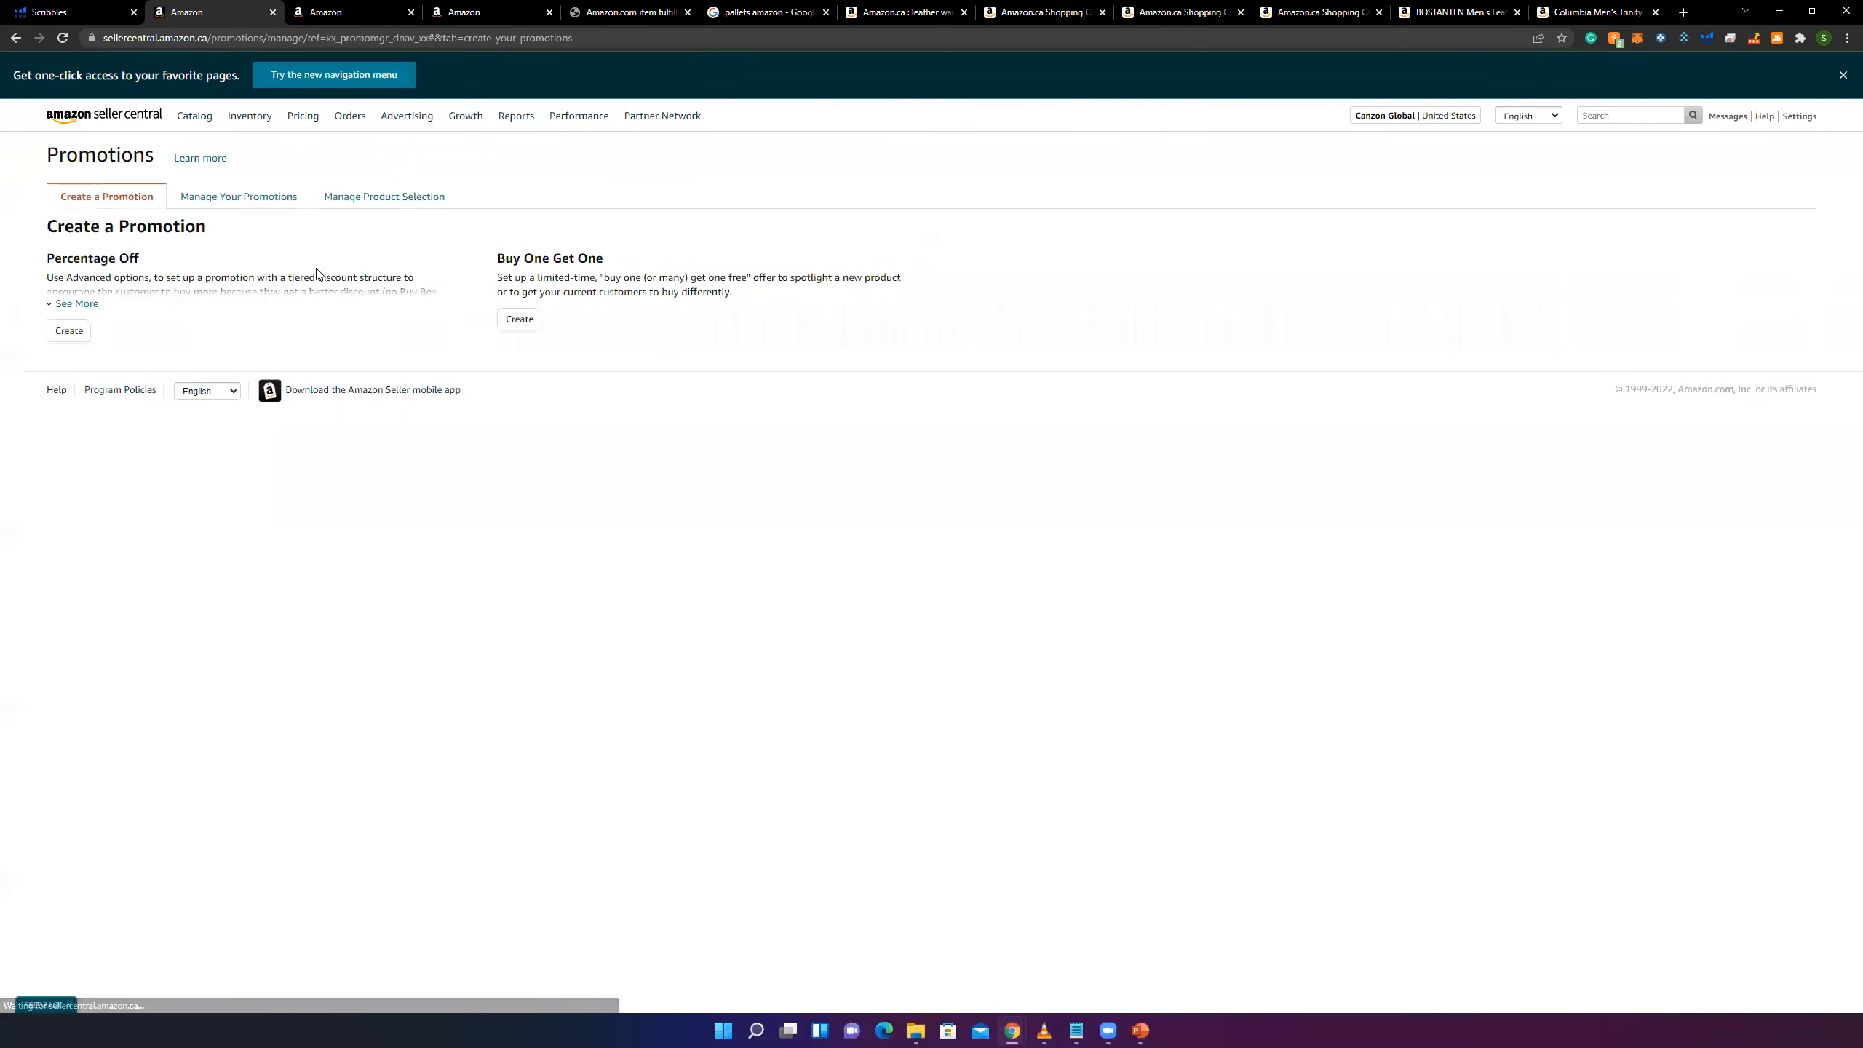
click(69, 331)
scroll(598, 296, down, 1)
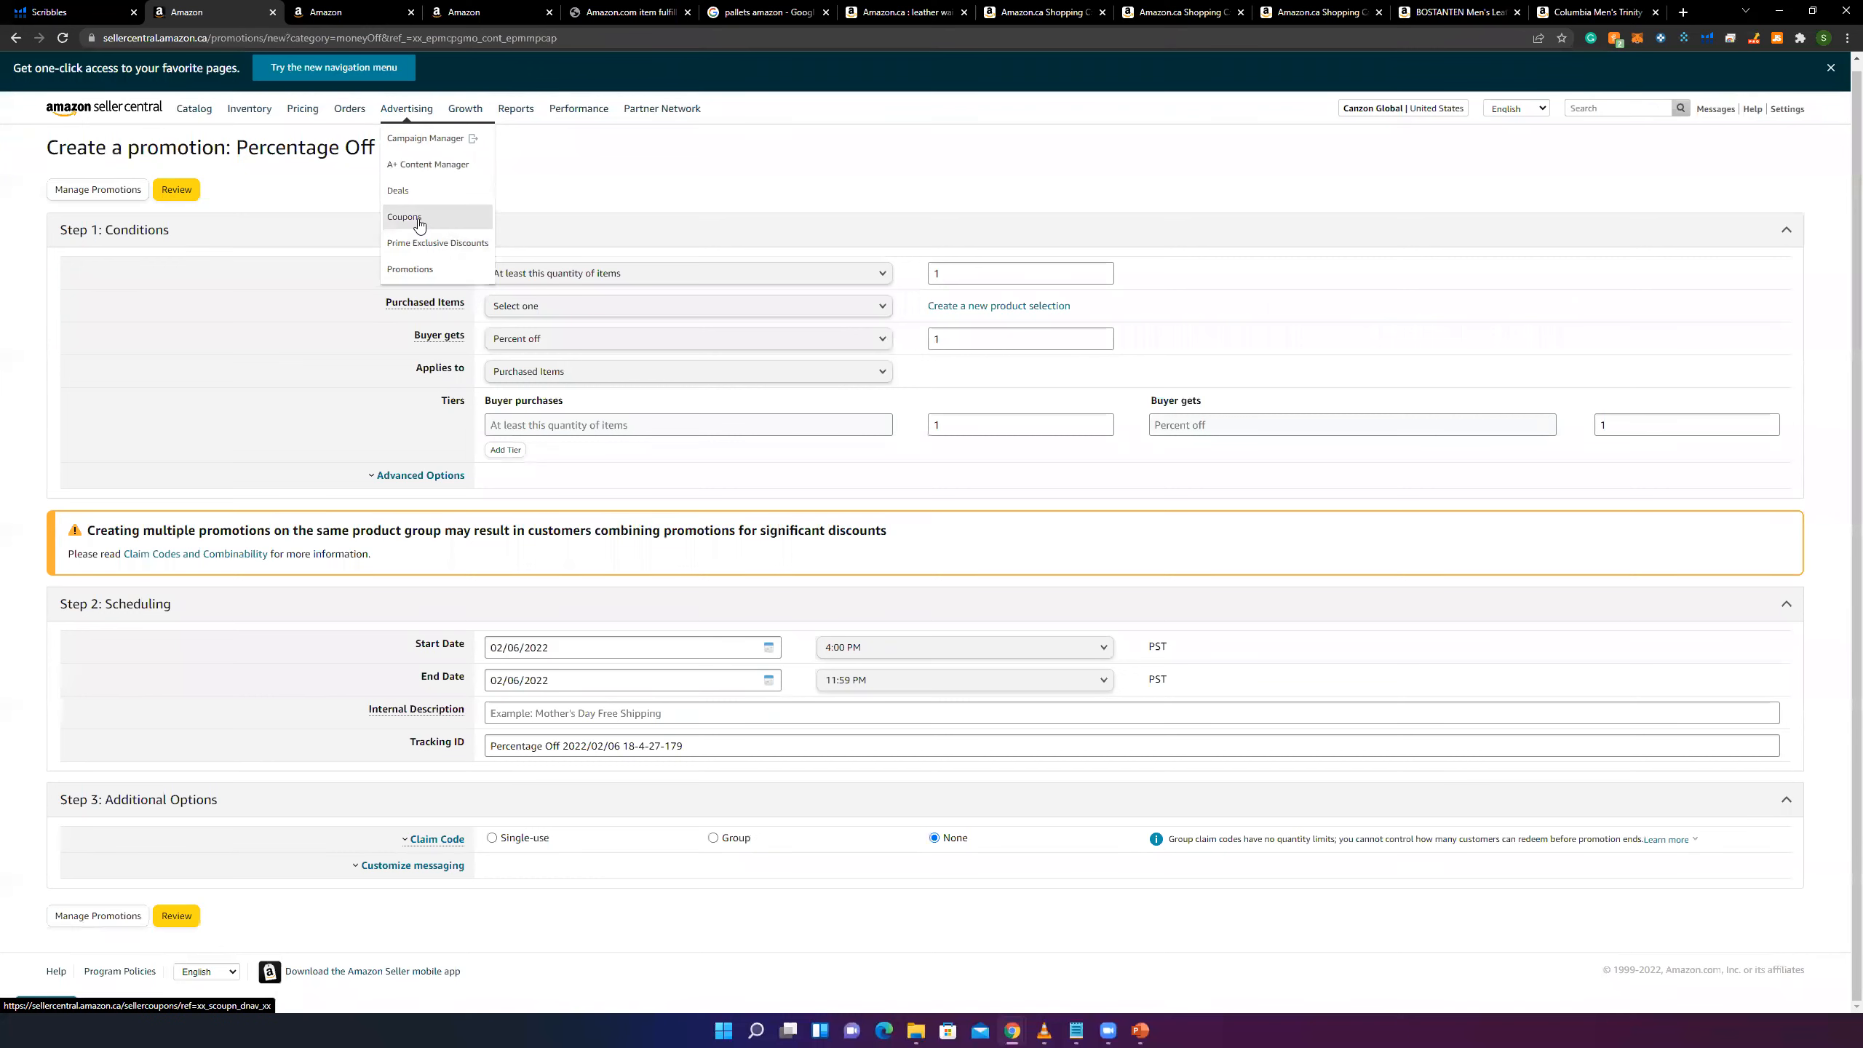
- View the Deals landing page, followed by the Coupons introduction page
click(418, 223)
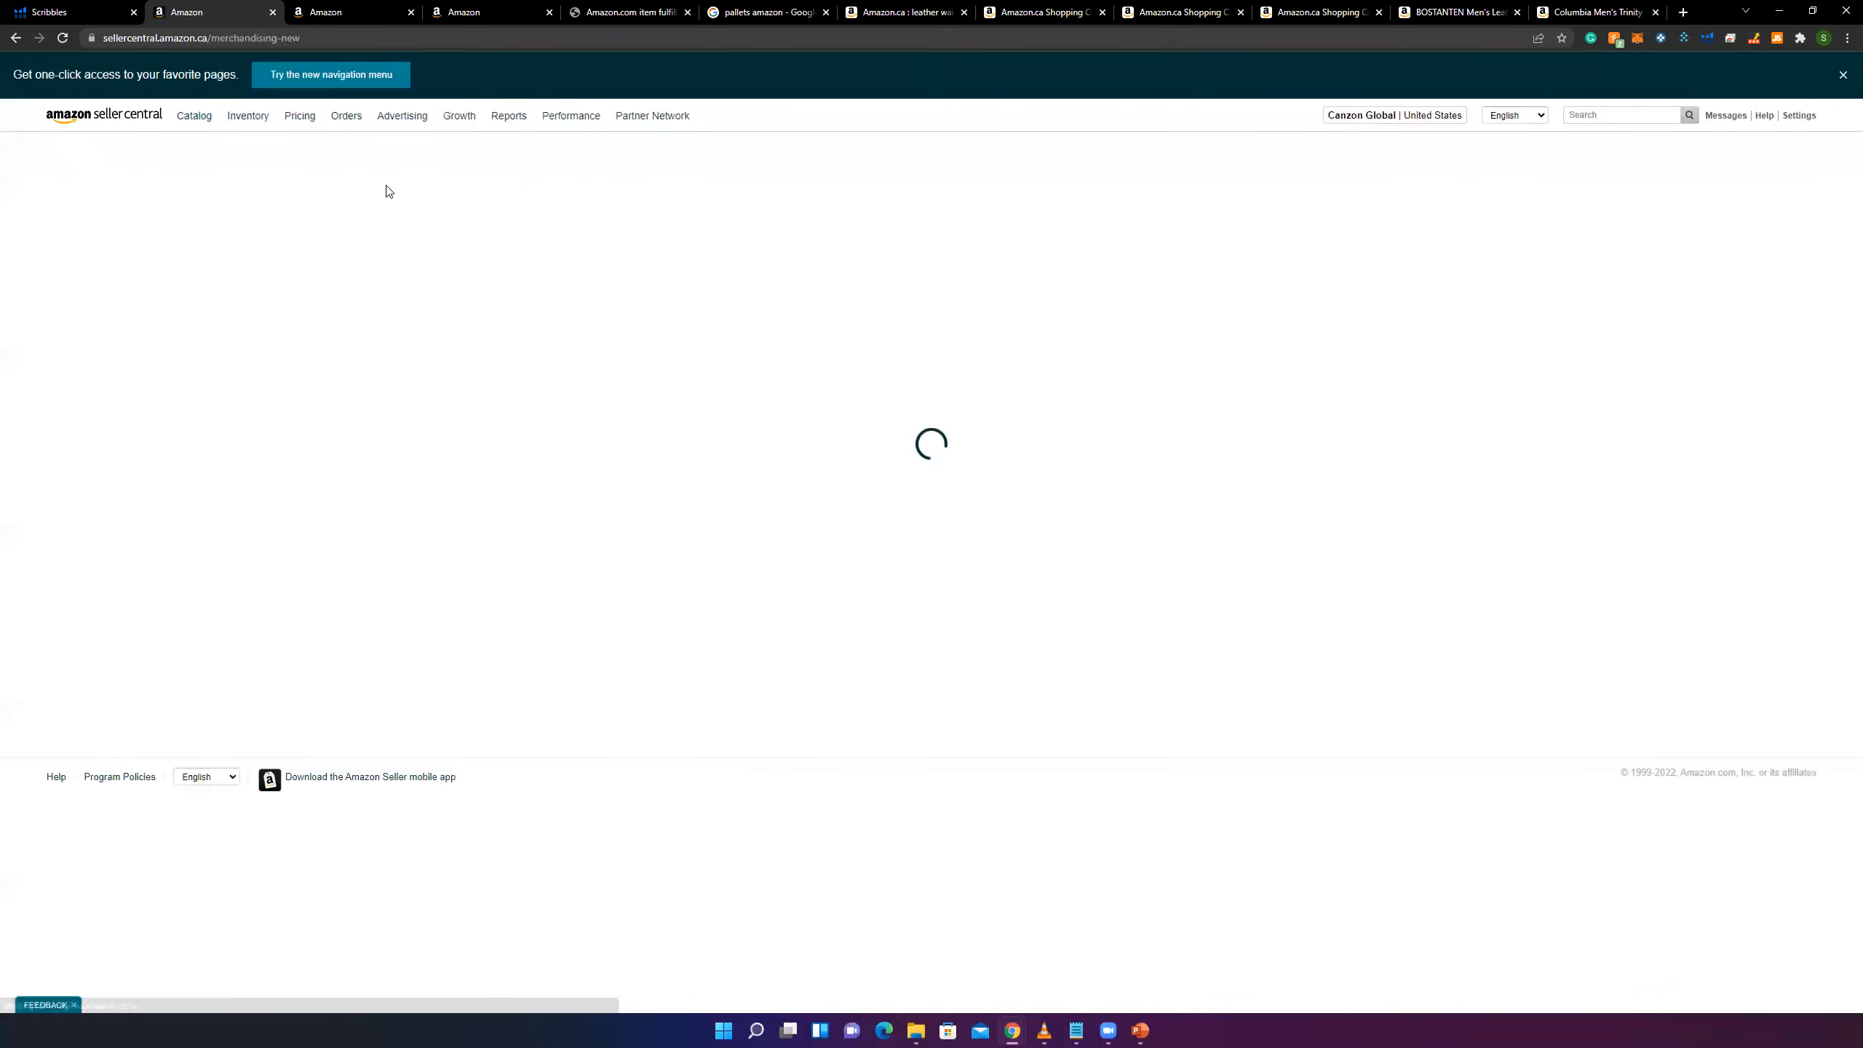
mouse_move(347, 130)
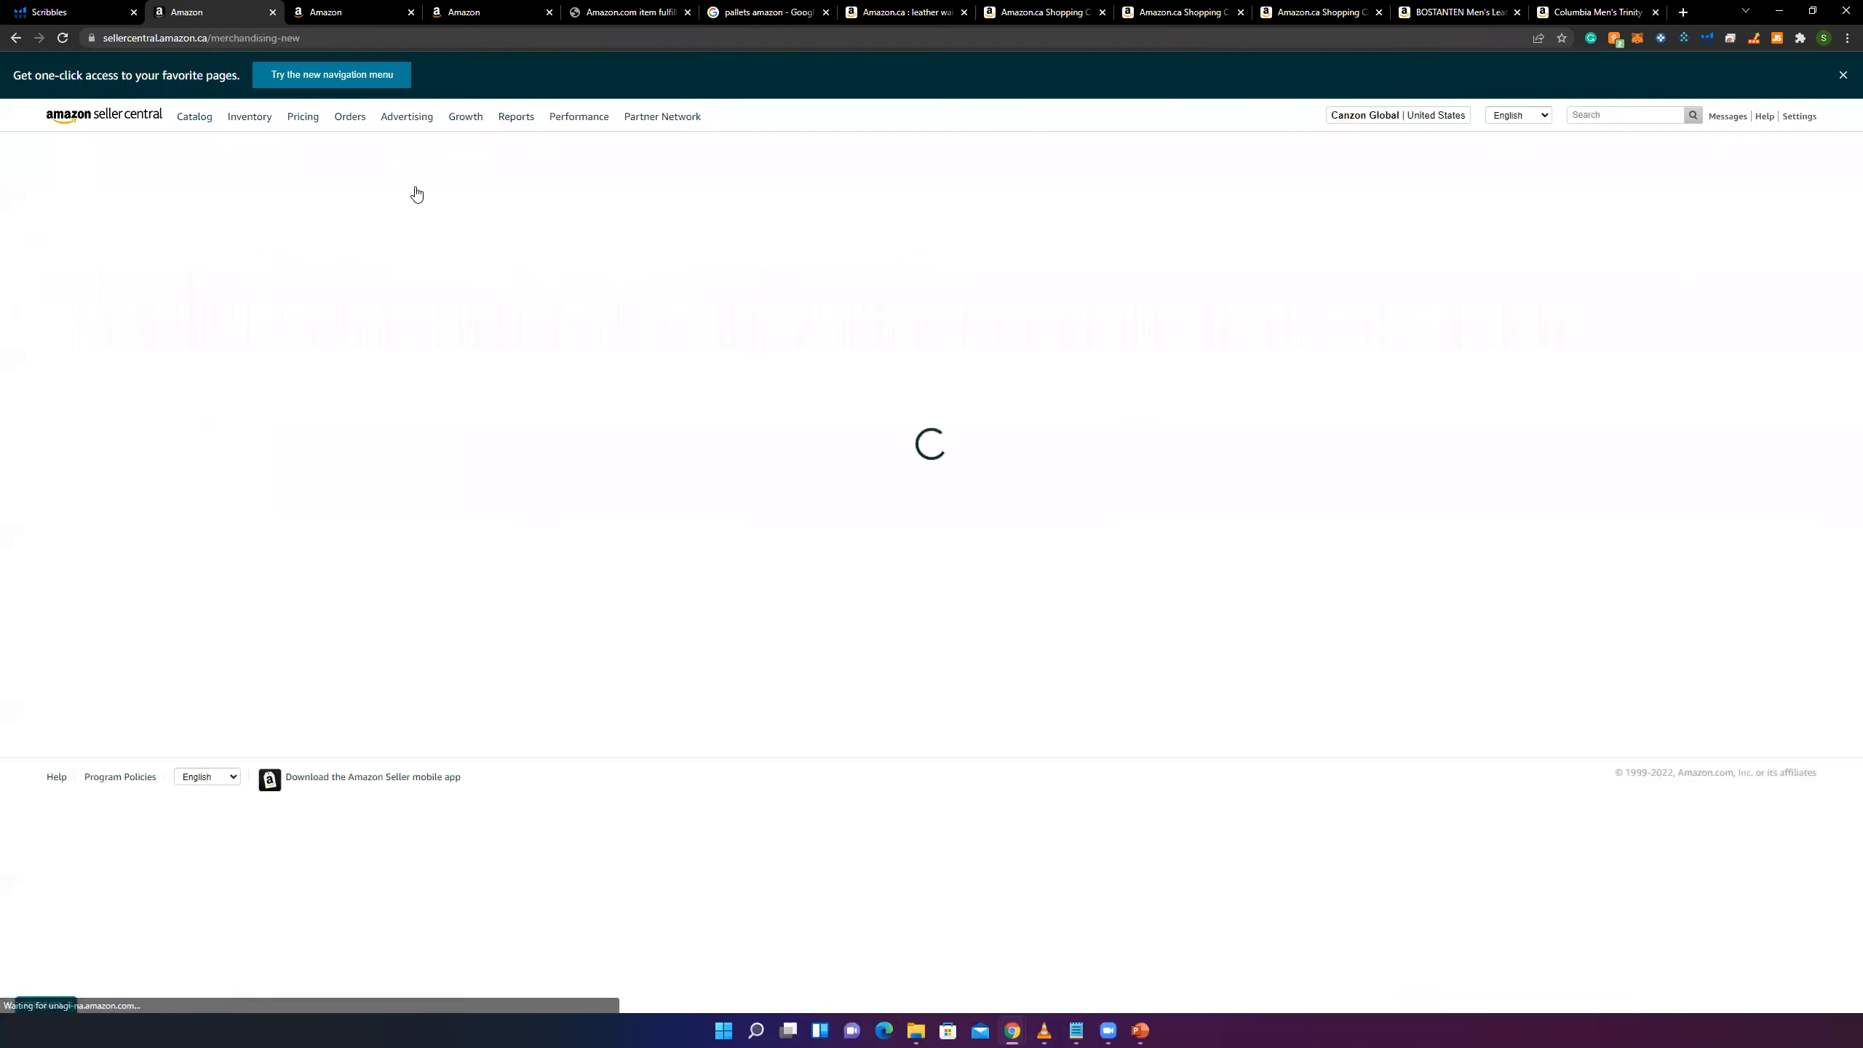
mouse_move(369, 121)
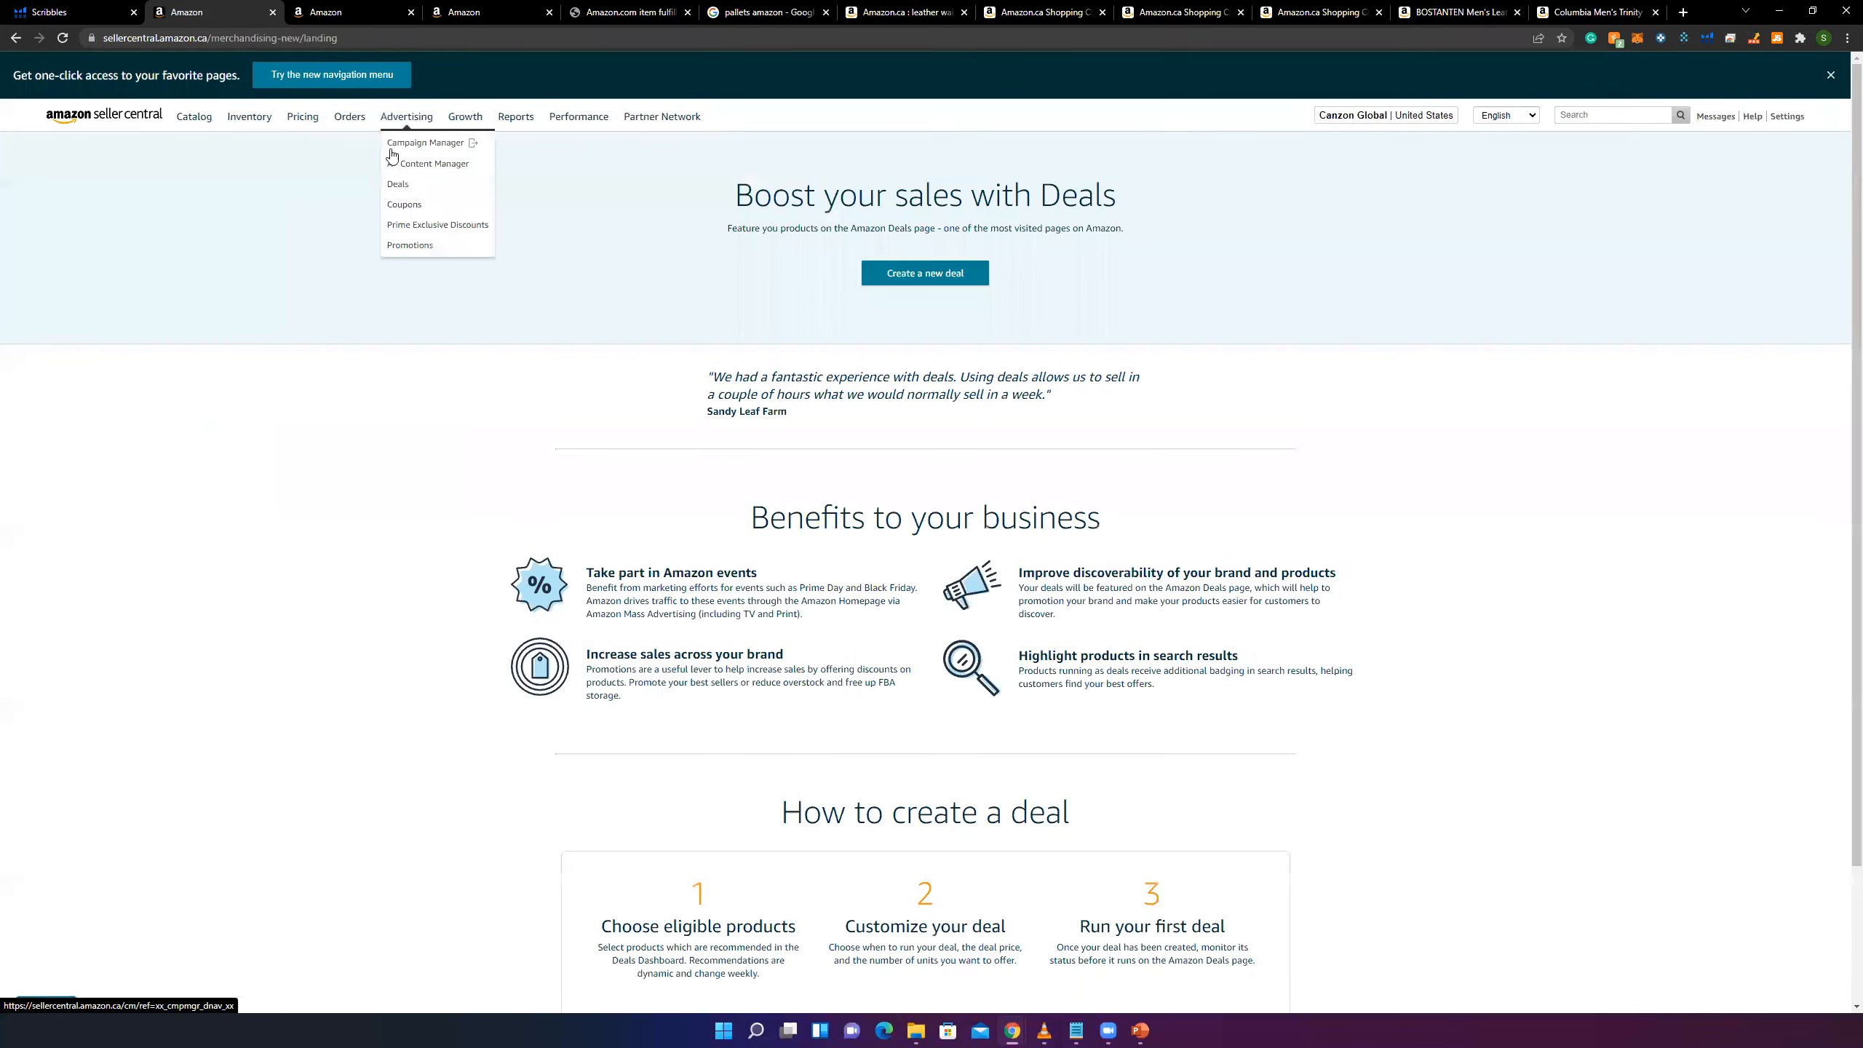
click(418, 207)
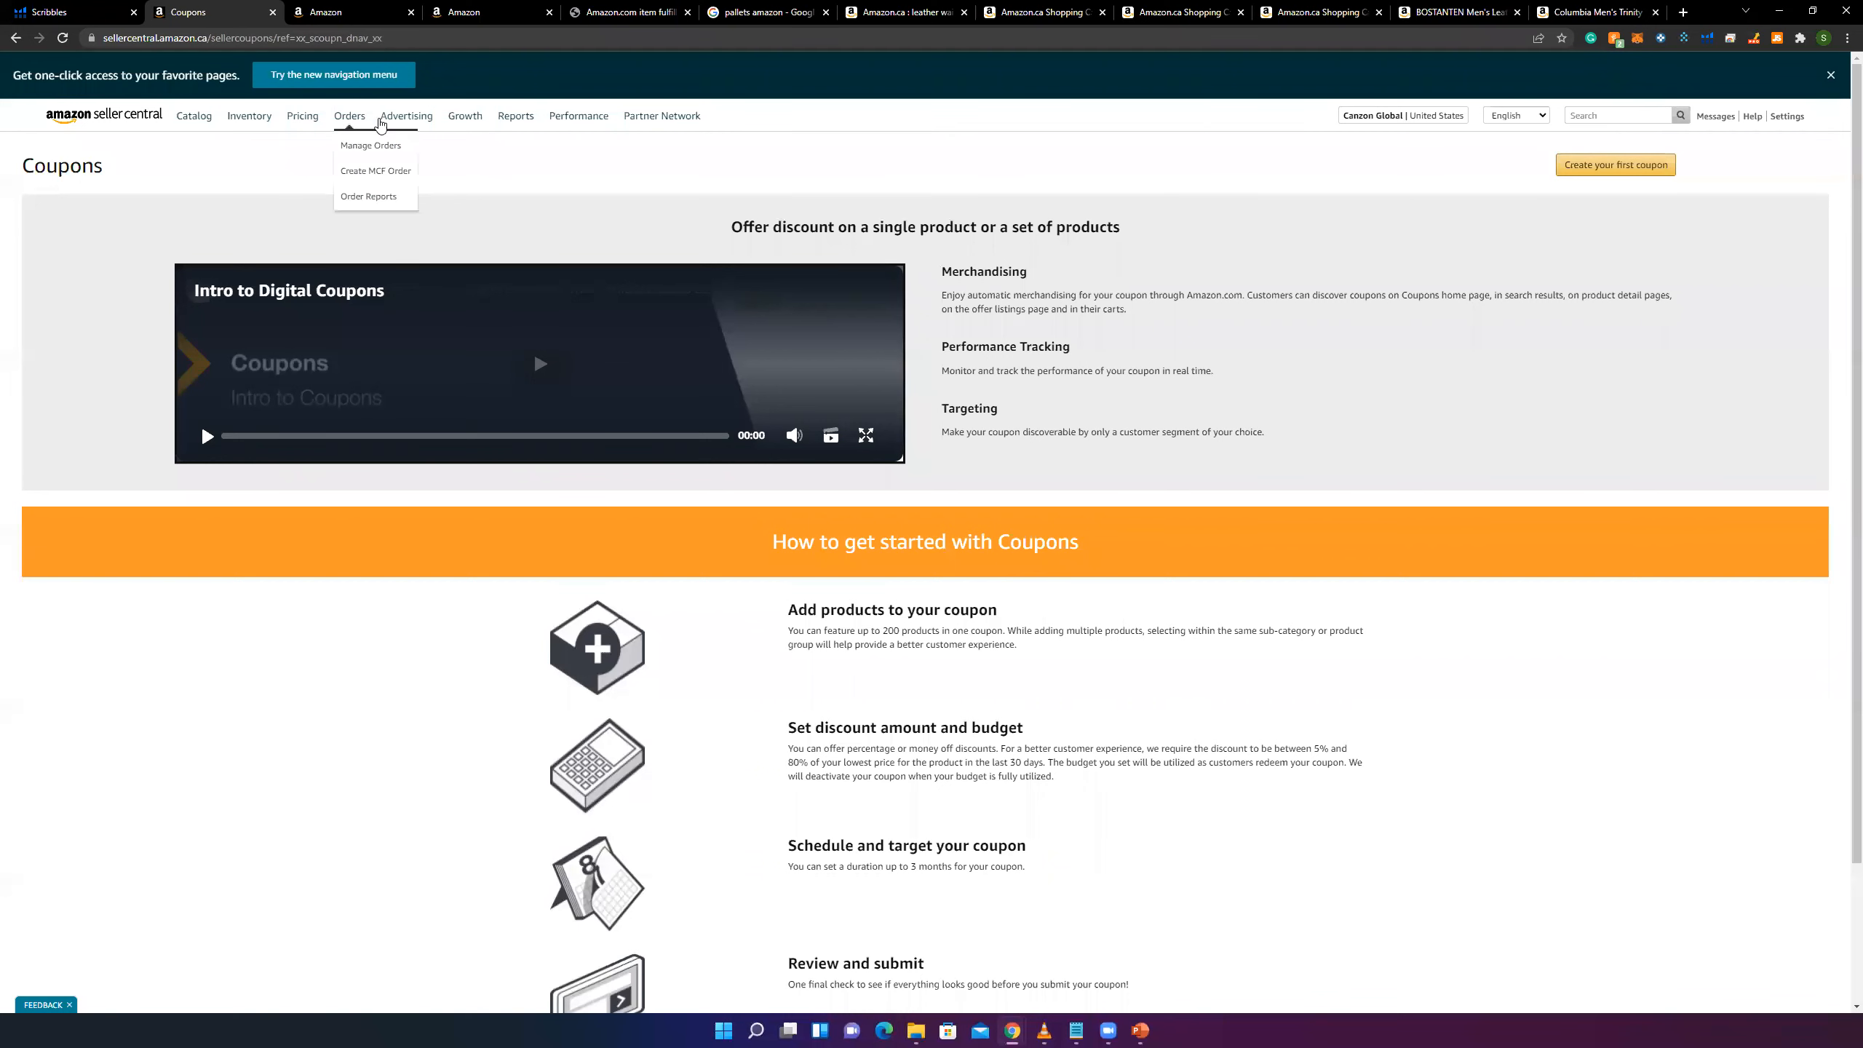
- Return to Campaign Manager and read the notice about account permissions and the primary account administrator
click(415, 149)
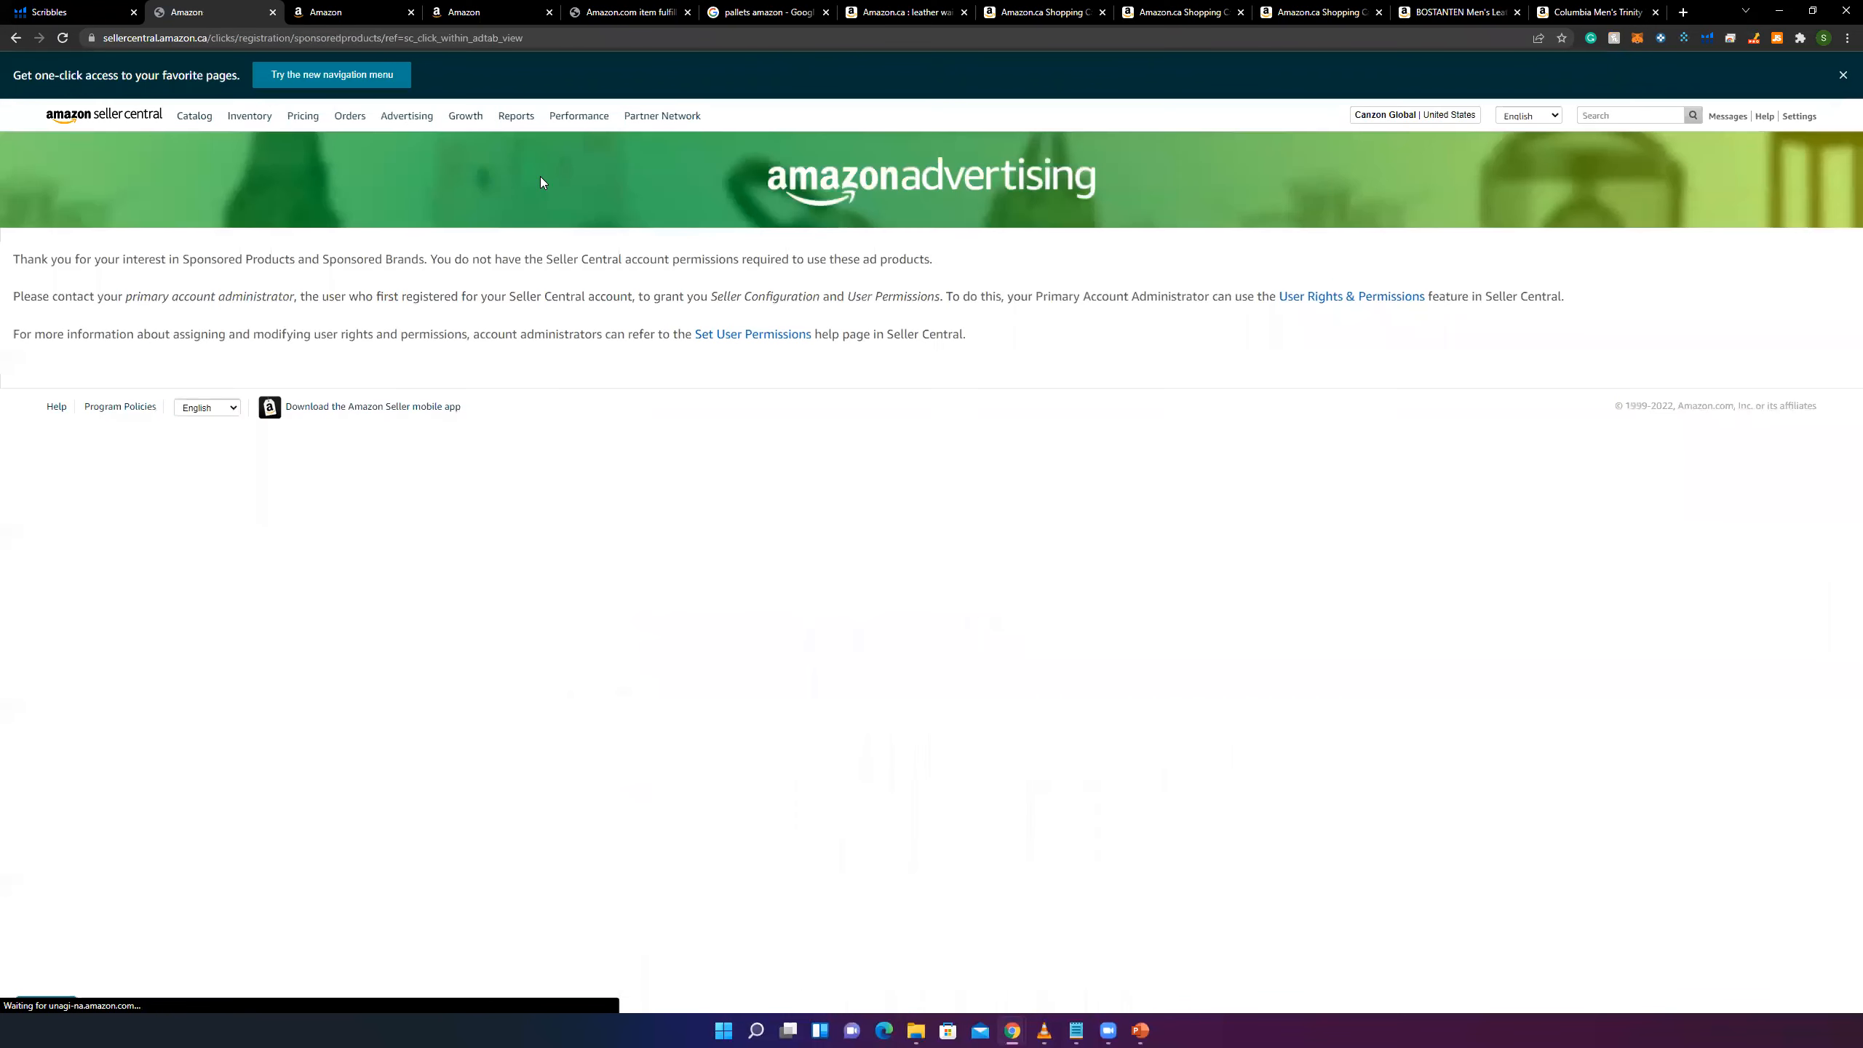
drag(64, 259, 933, 265)
click(933, 265)
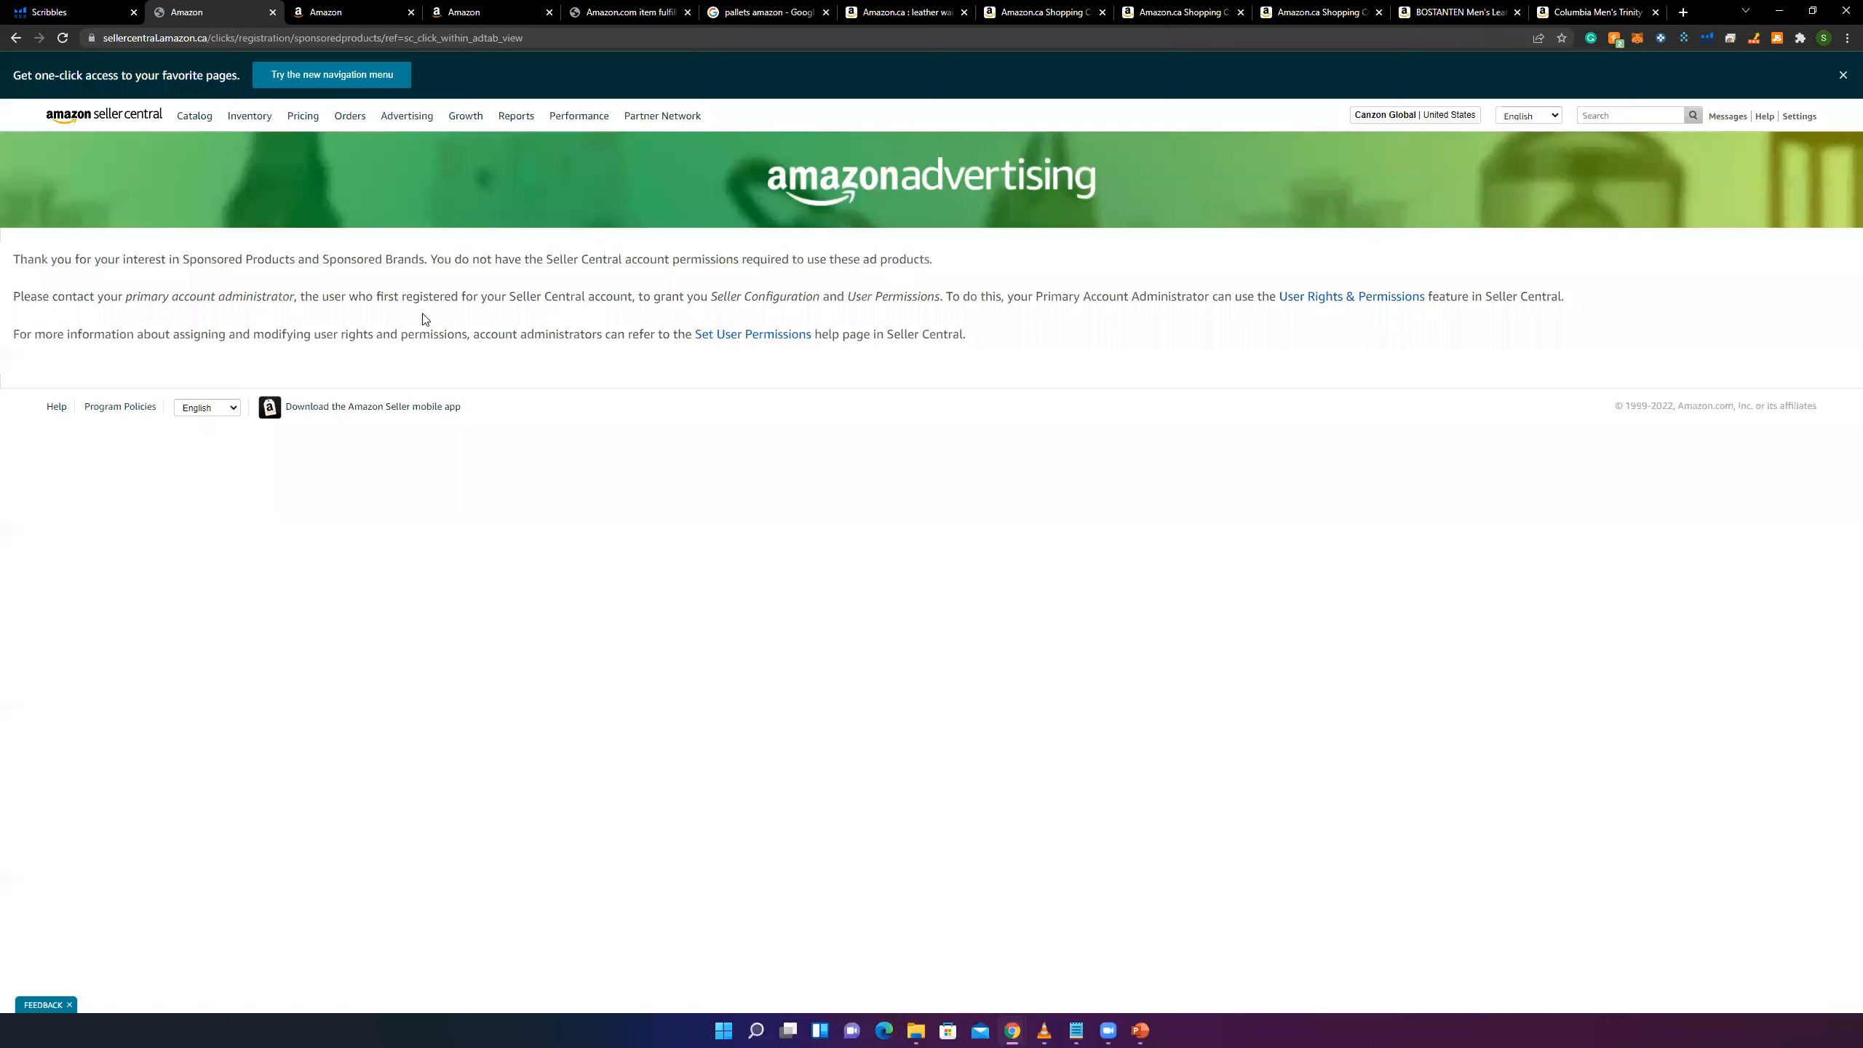
drag(300, 296, 422, 305)
click(500, 302)
- Reload Campaign Manager and reread the advertising notice, focusing on who must be contacted for access
mouse_move(394, 126)
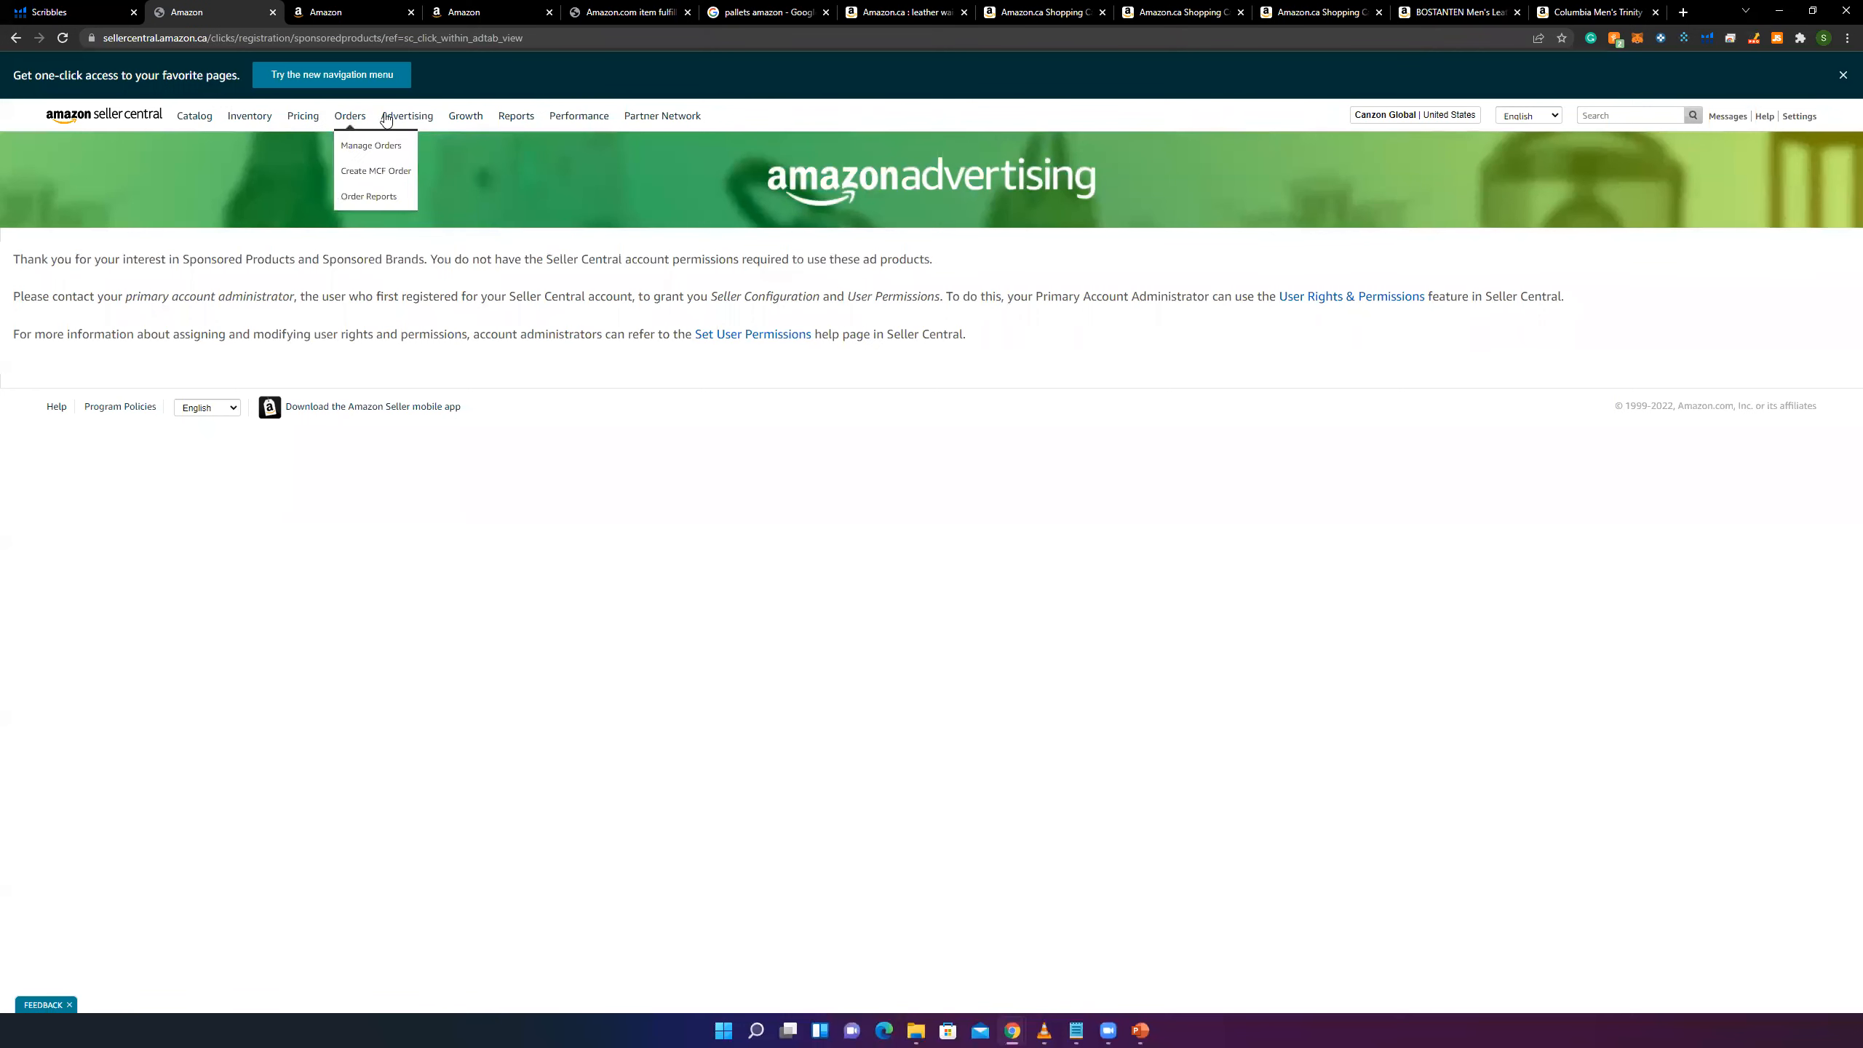
click(425, 146)
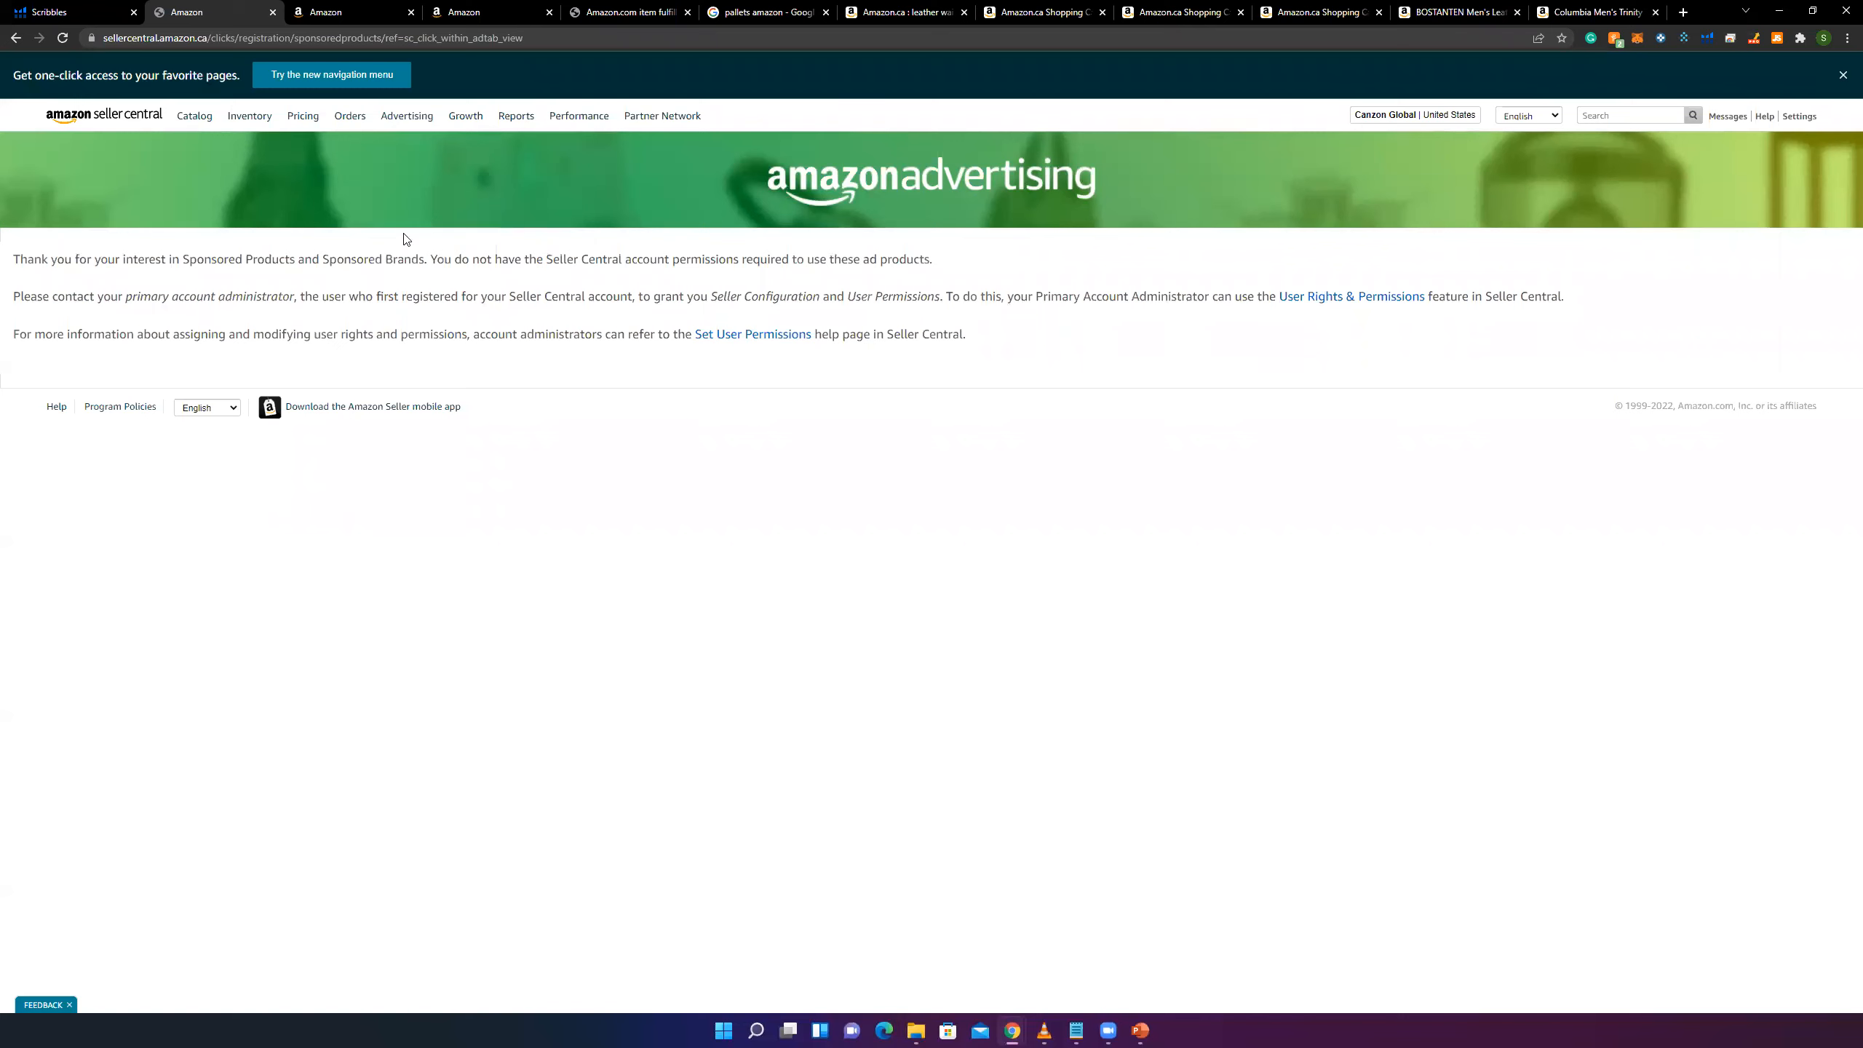
mouse_move(406, 116)
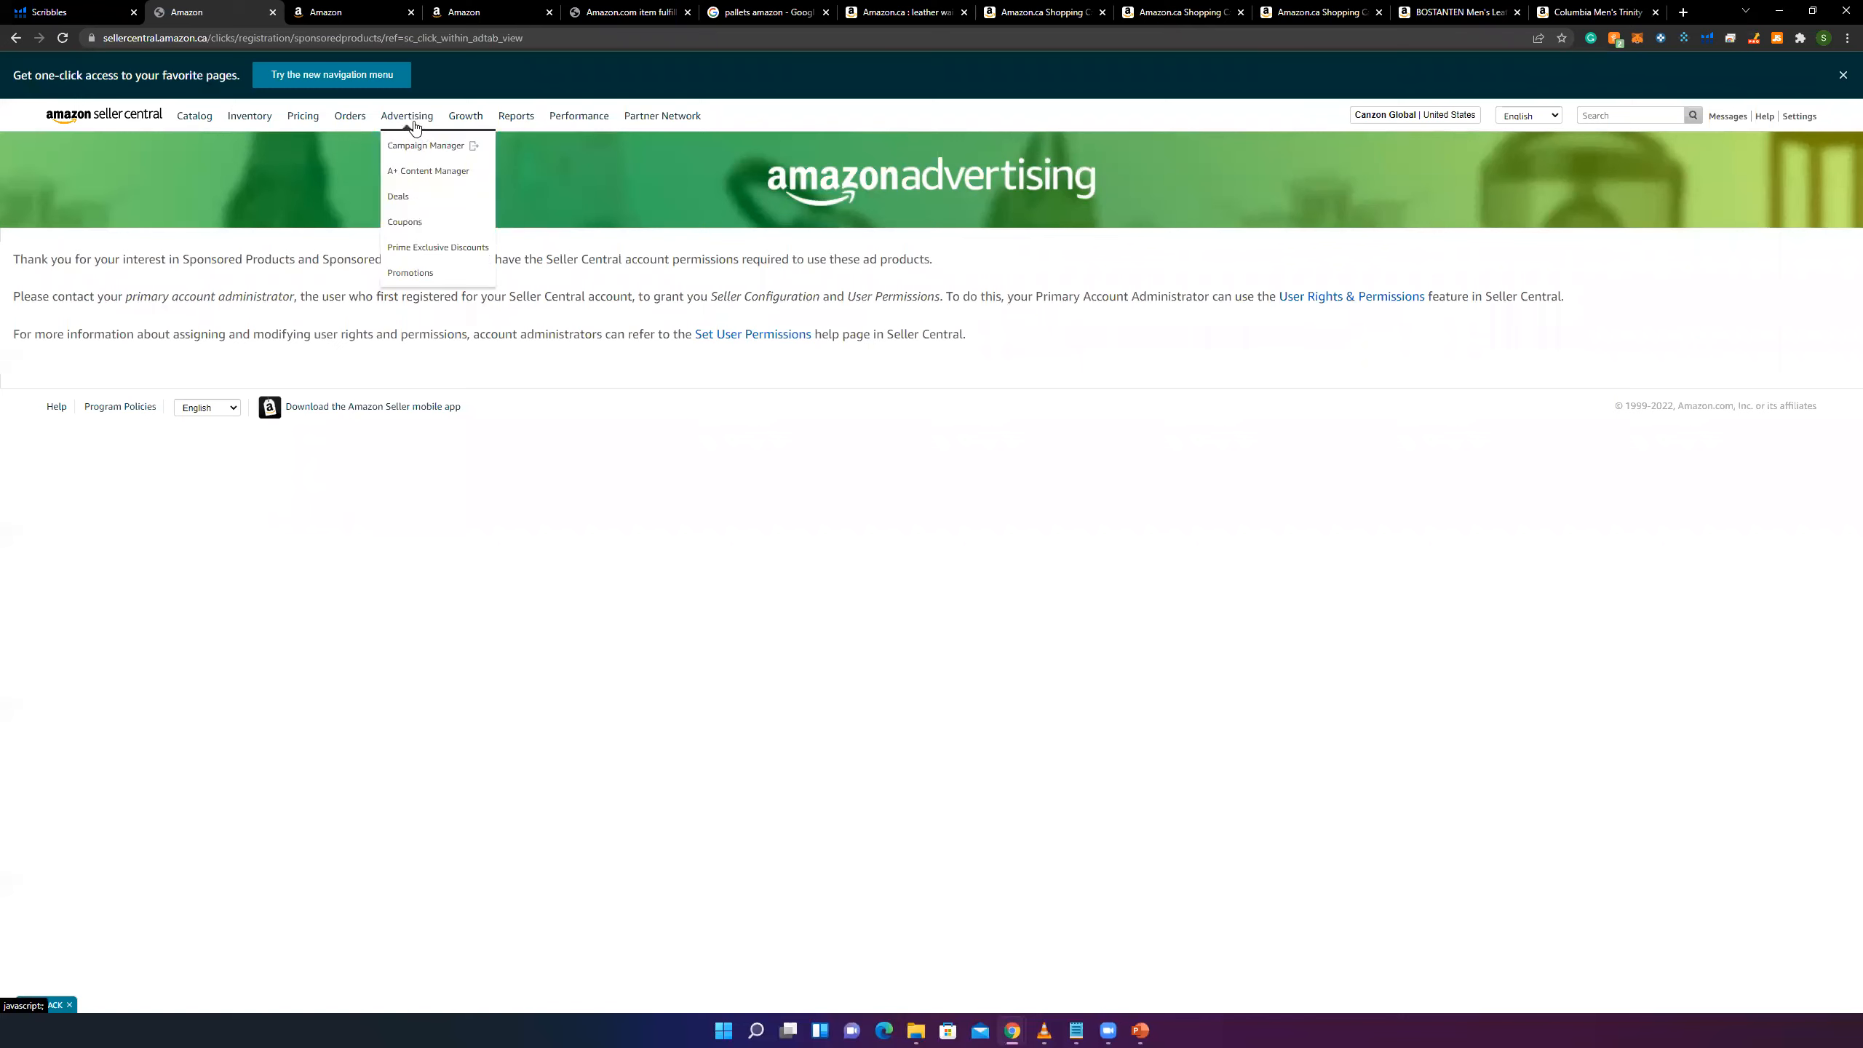
click(414, 147)
drag(115, 259, 886, 279)
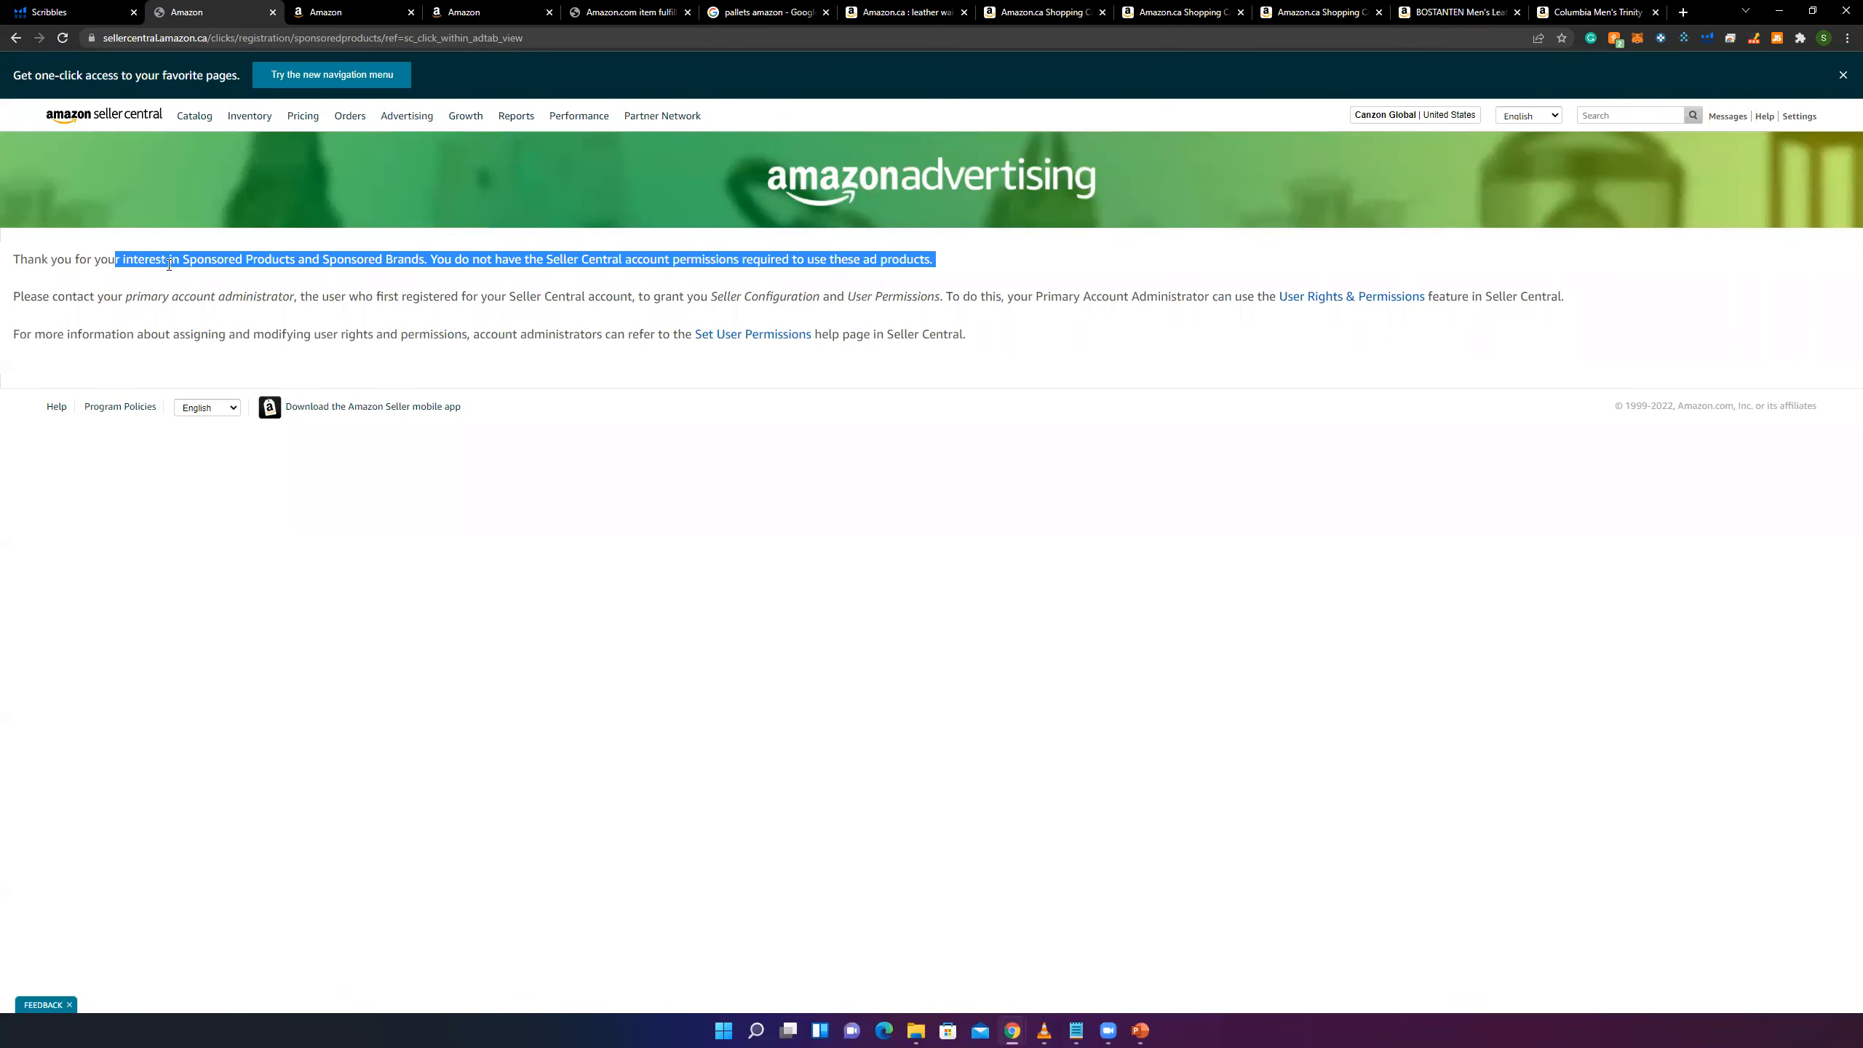
click(150, 295)
drag(126, 296, 186, 296)
click(220, 294)
double_click(234, 292)
click(162, 292)
double_click(145, 292)
triple_click(173, 296)
click(196, 271)
- Highlight "Sponsored Products and Sponsored Brands" in the advertising notice to examine which ad products it covers
drag(183, 259, 426, 261)
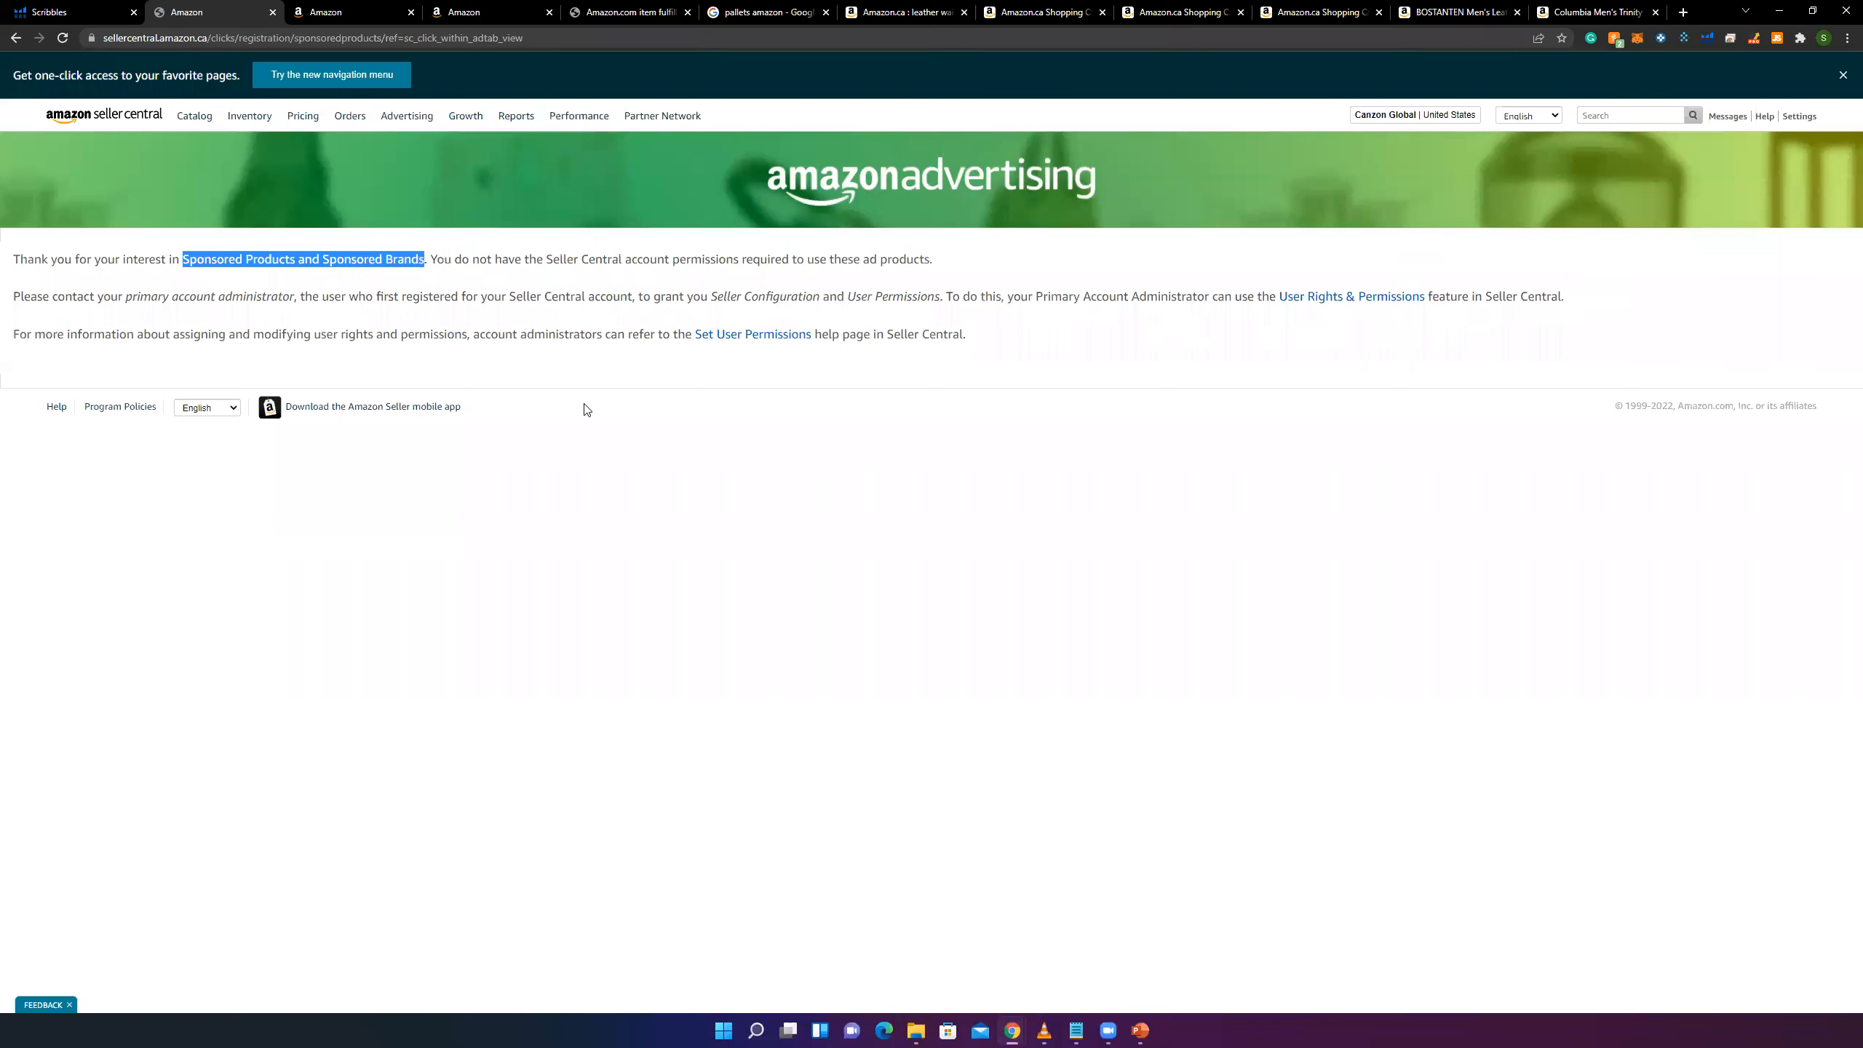
click(883, 462)
drag(182, 259, 433, 260)
click(441, 261)
- Open Campaign Manager once more and examine the Seller Configuration permission mentioned in its notice
mouse_move(571, 125)
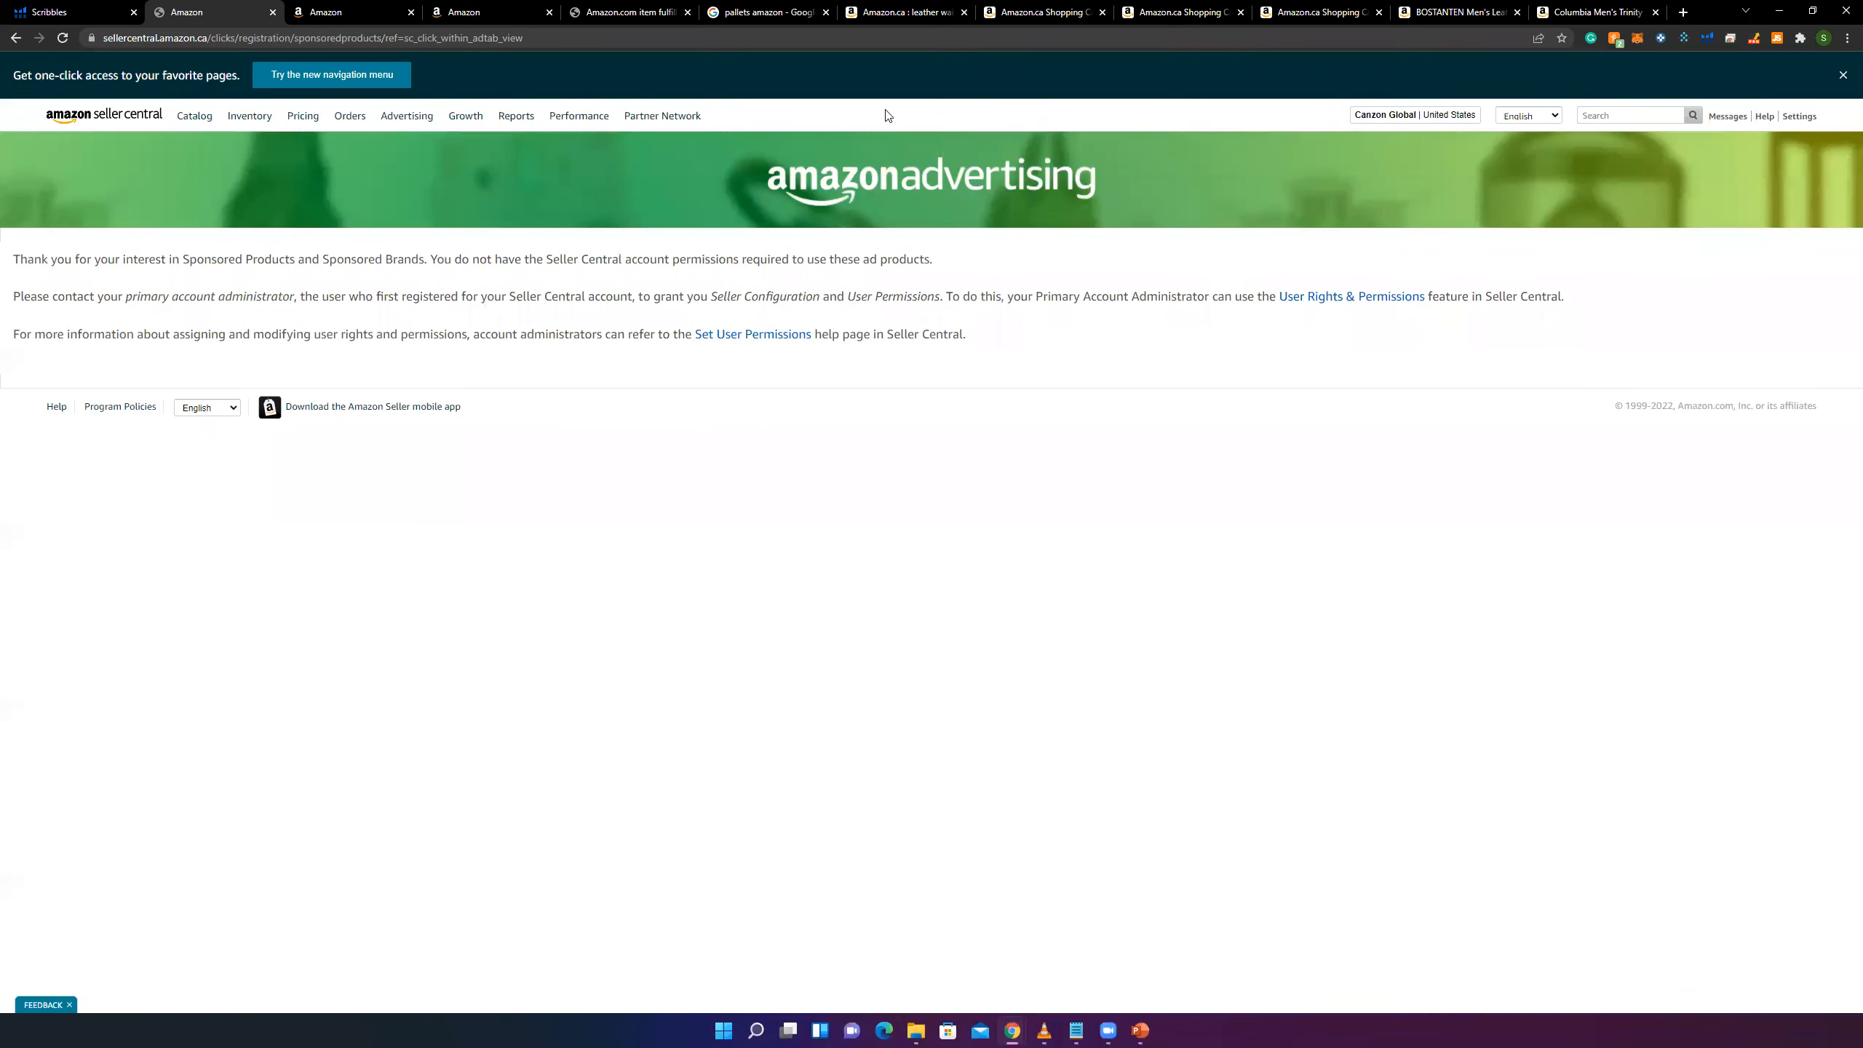
mouse_move(406, 118)
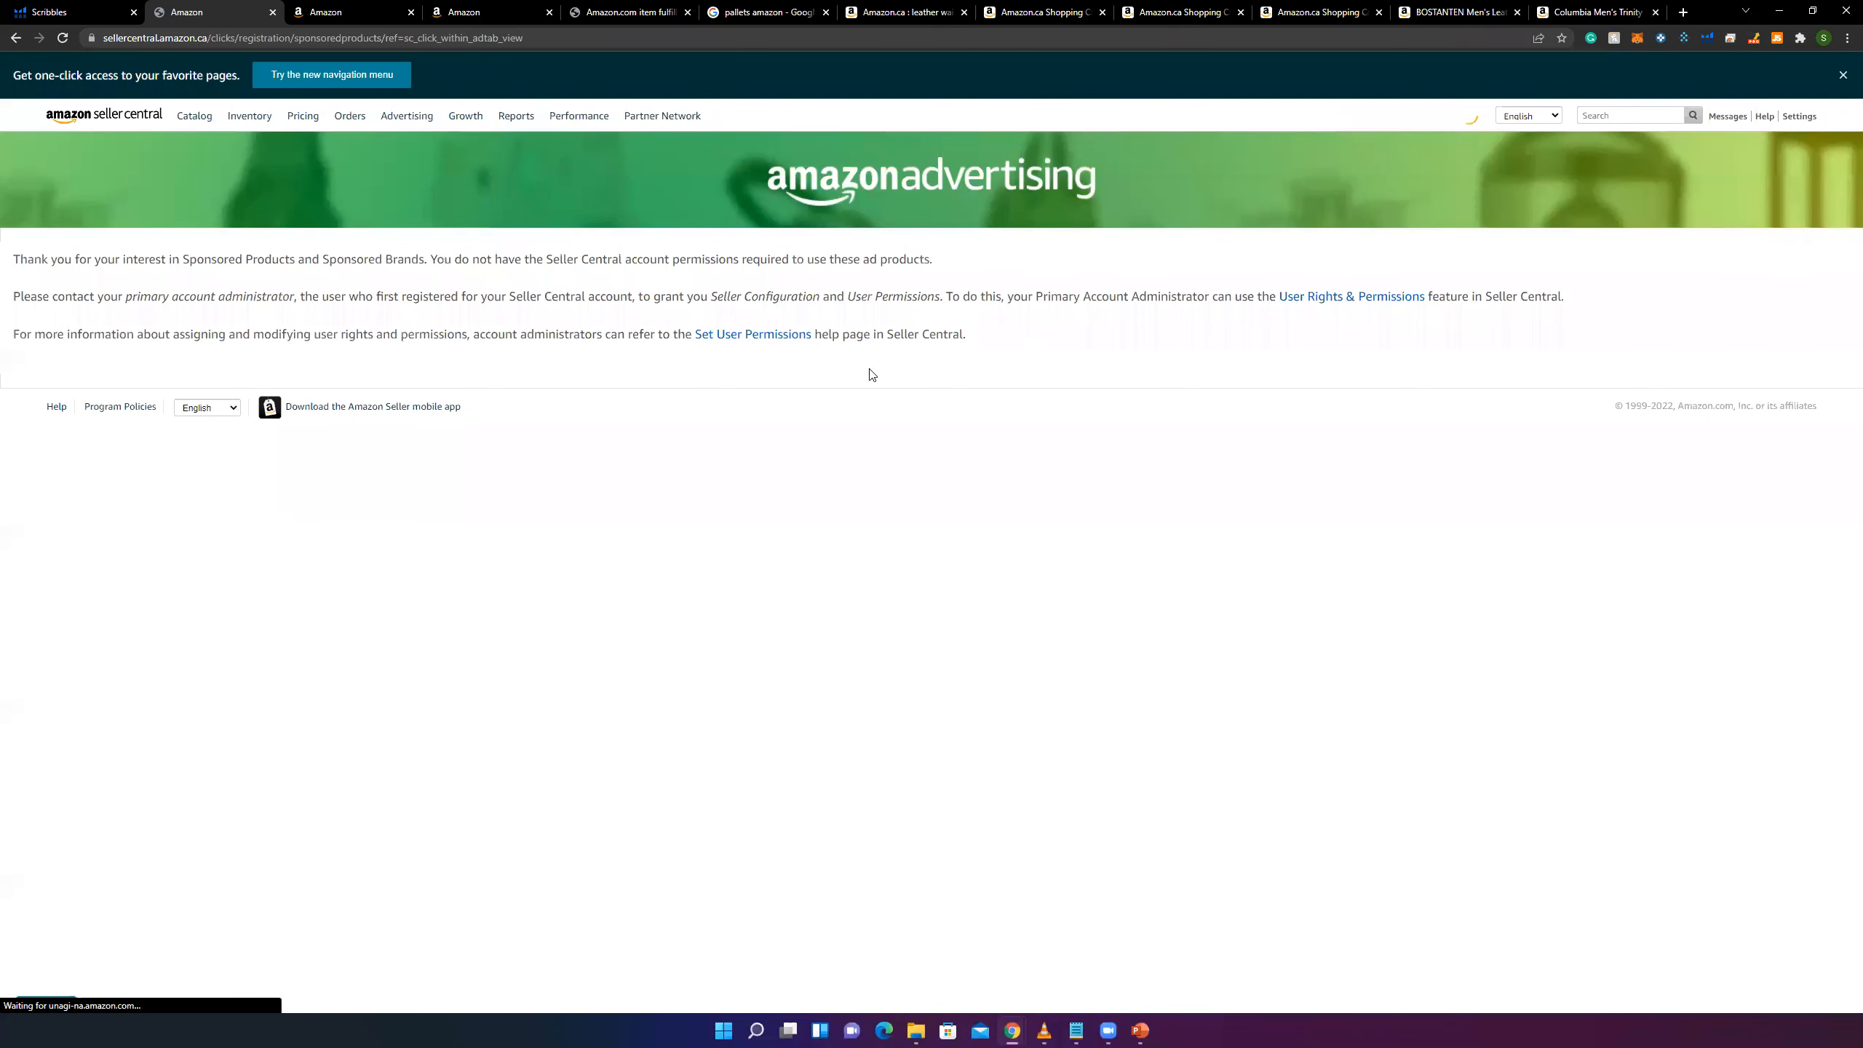
drag(730, 299, 778, 297)
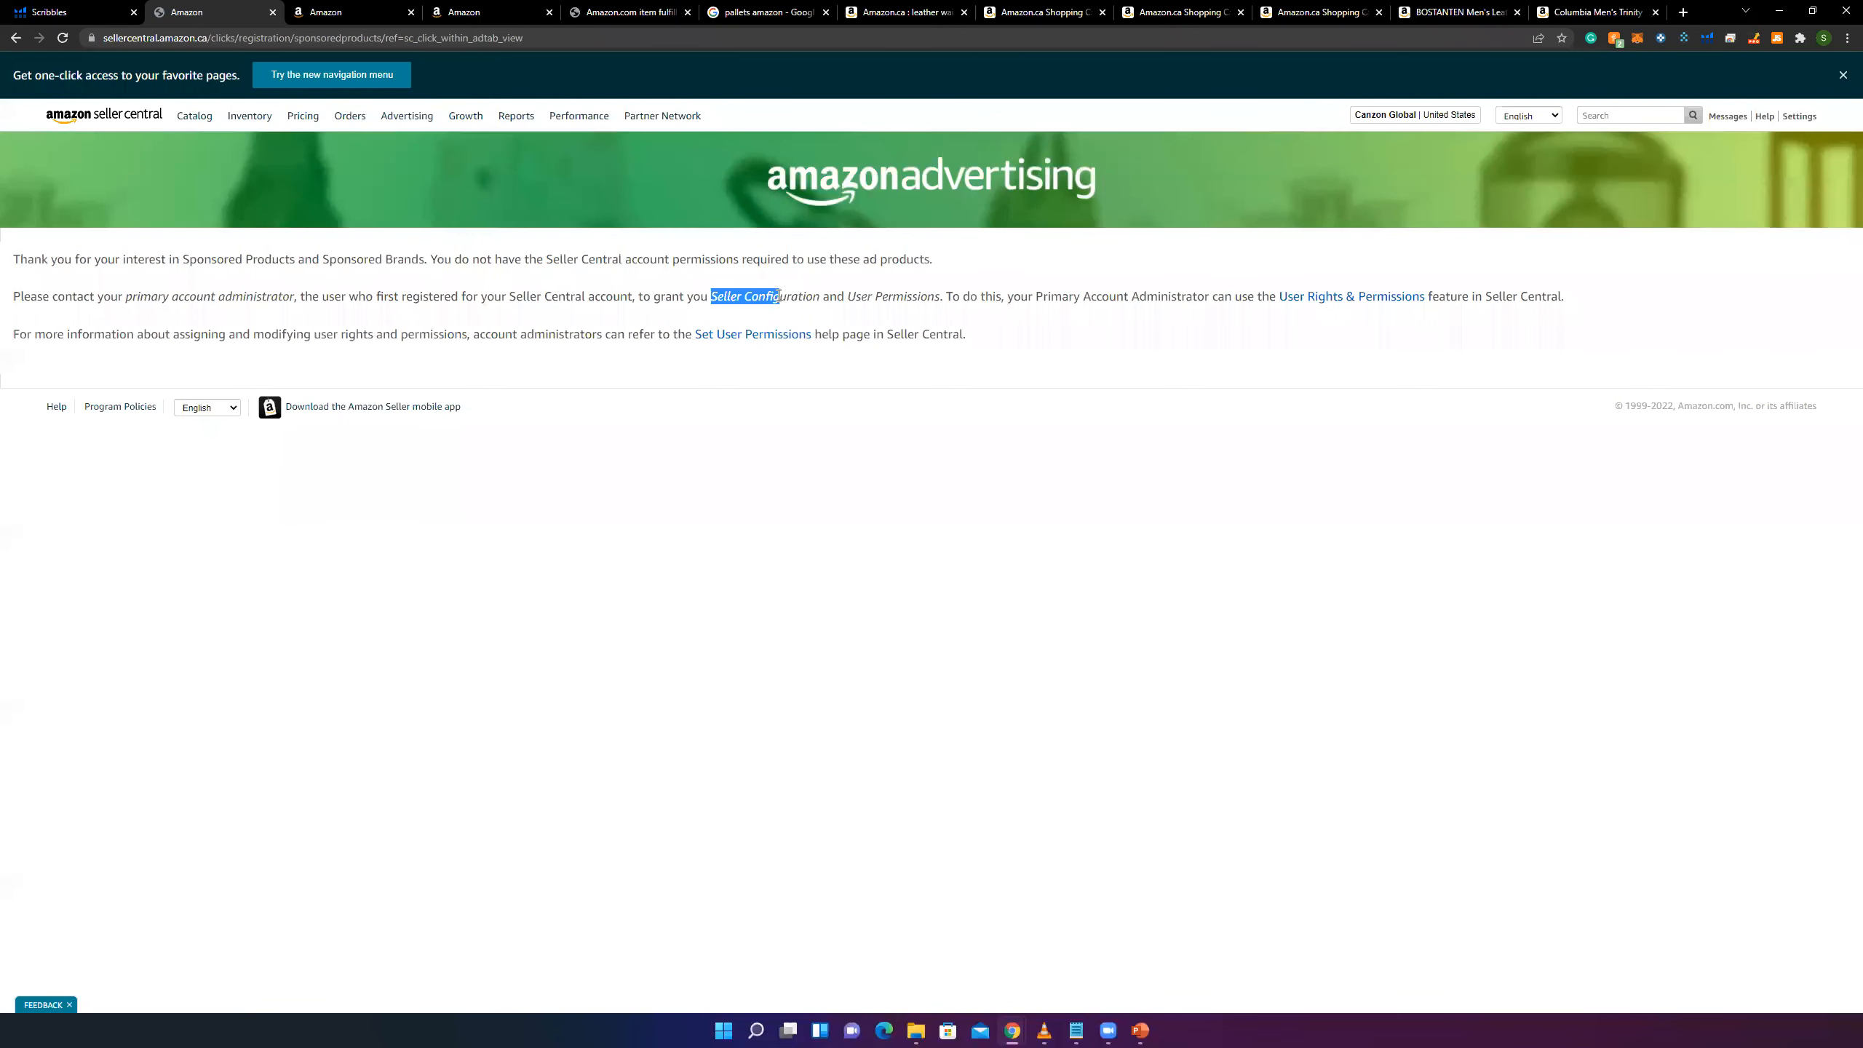
click(485, 293)
- Open the Seller Central home page in a duplicate tab, switch the marketplace to Canada, and open Campaign Manager
drag(188, 13, 213, 22)
click(206, 15)
click(85, 121)
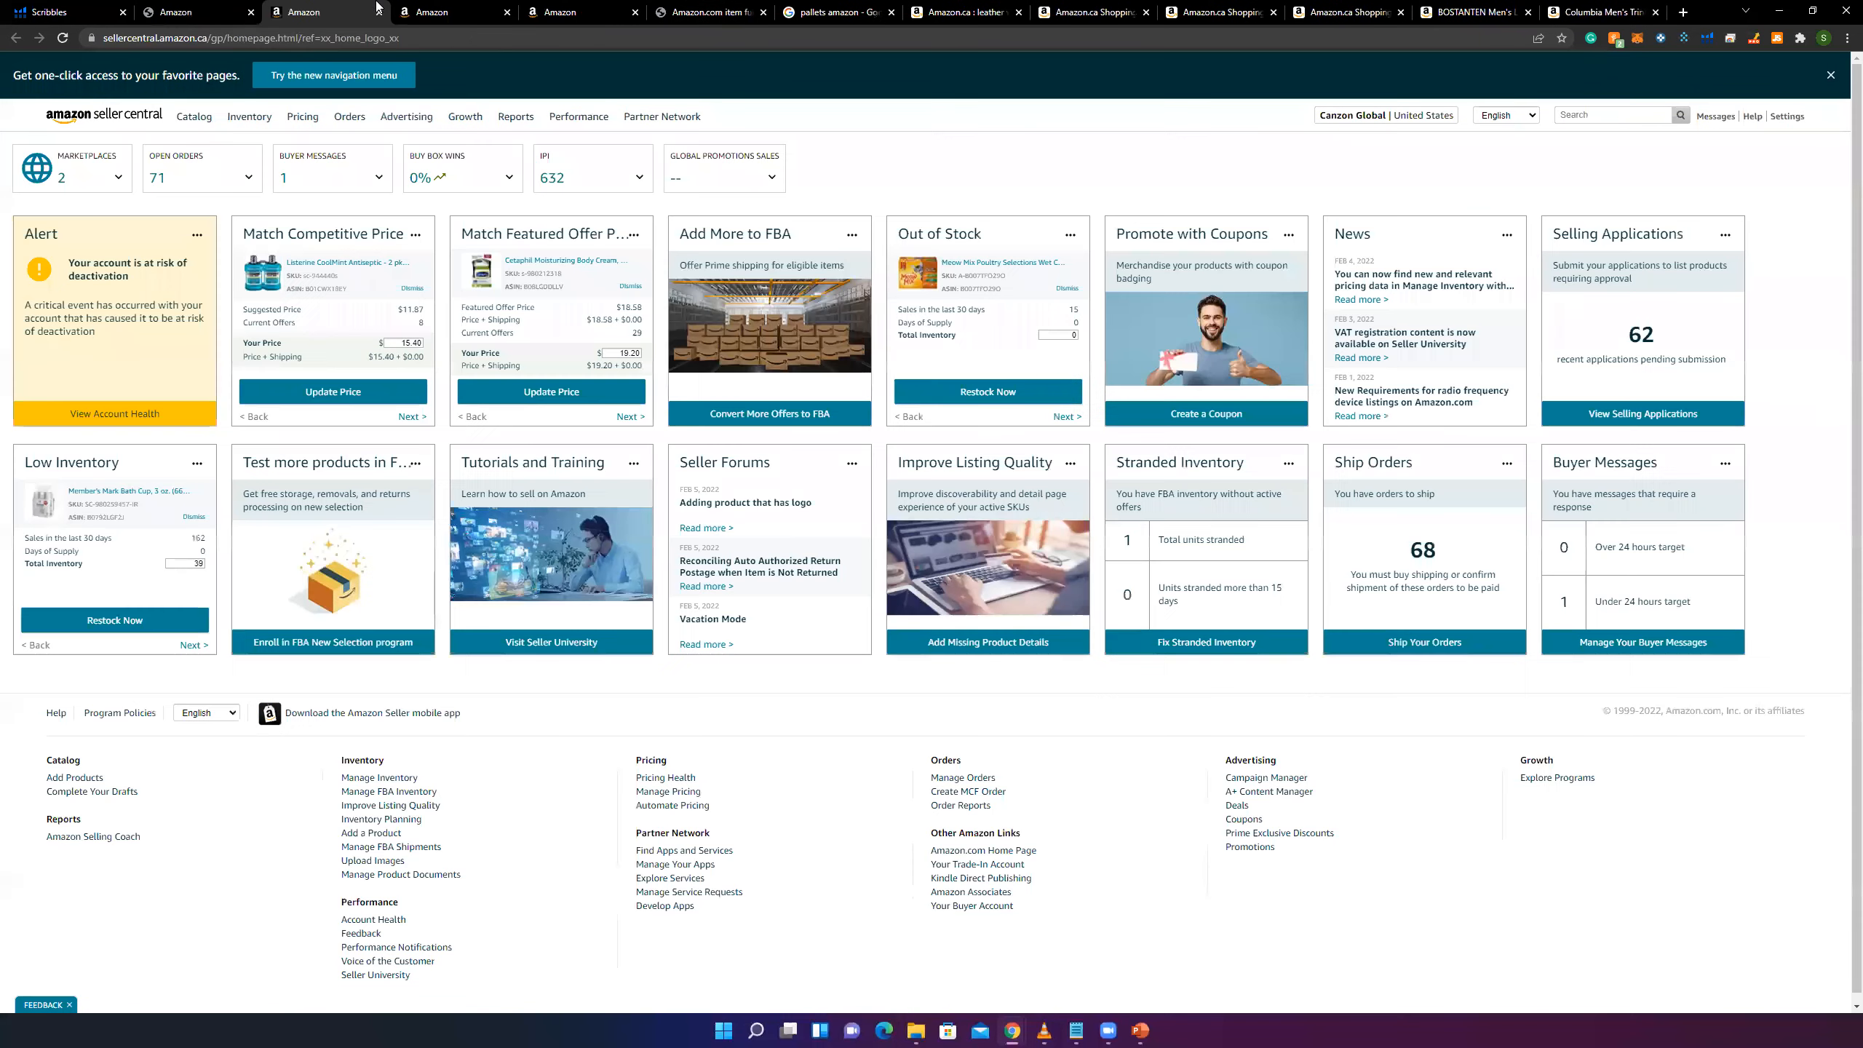
click(1420, 110)
click(1377, 153)
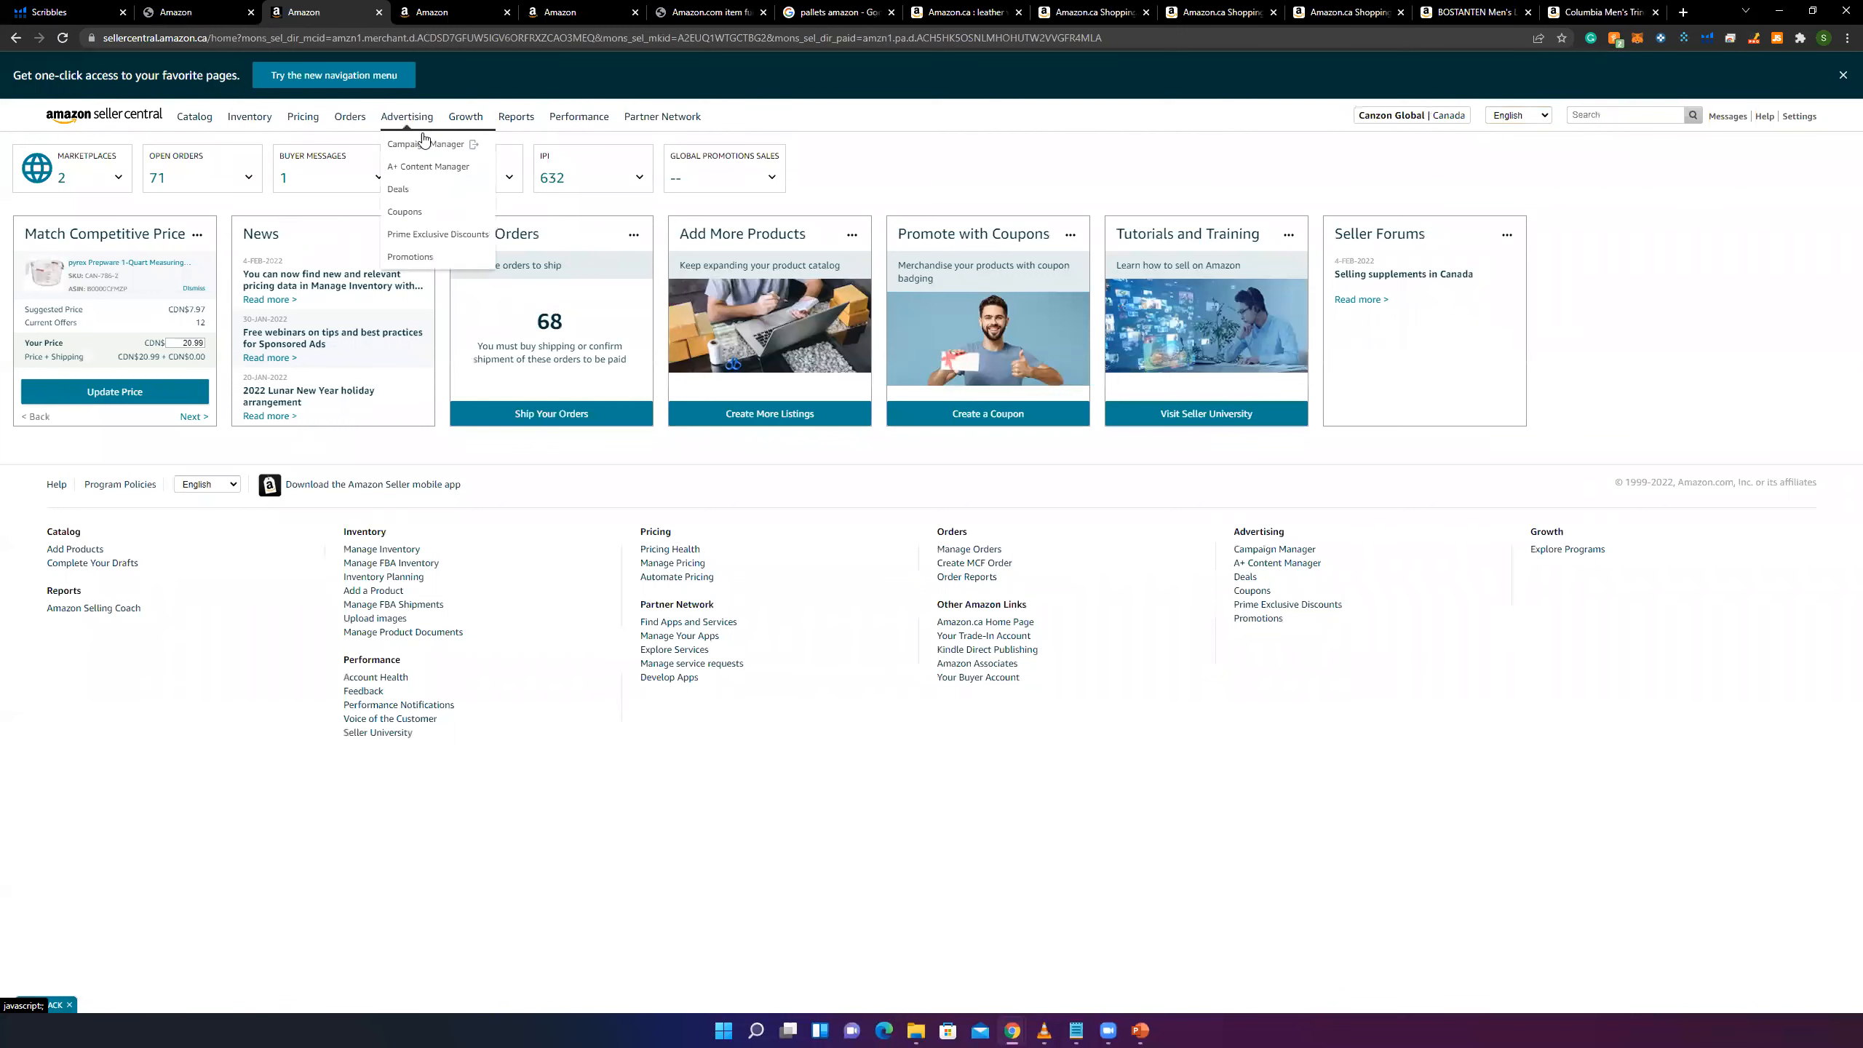
click(473, 145)
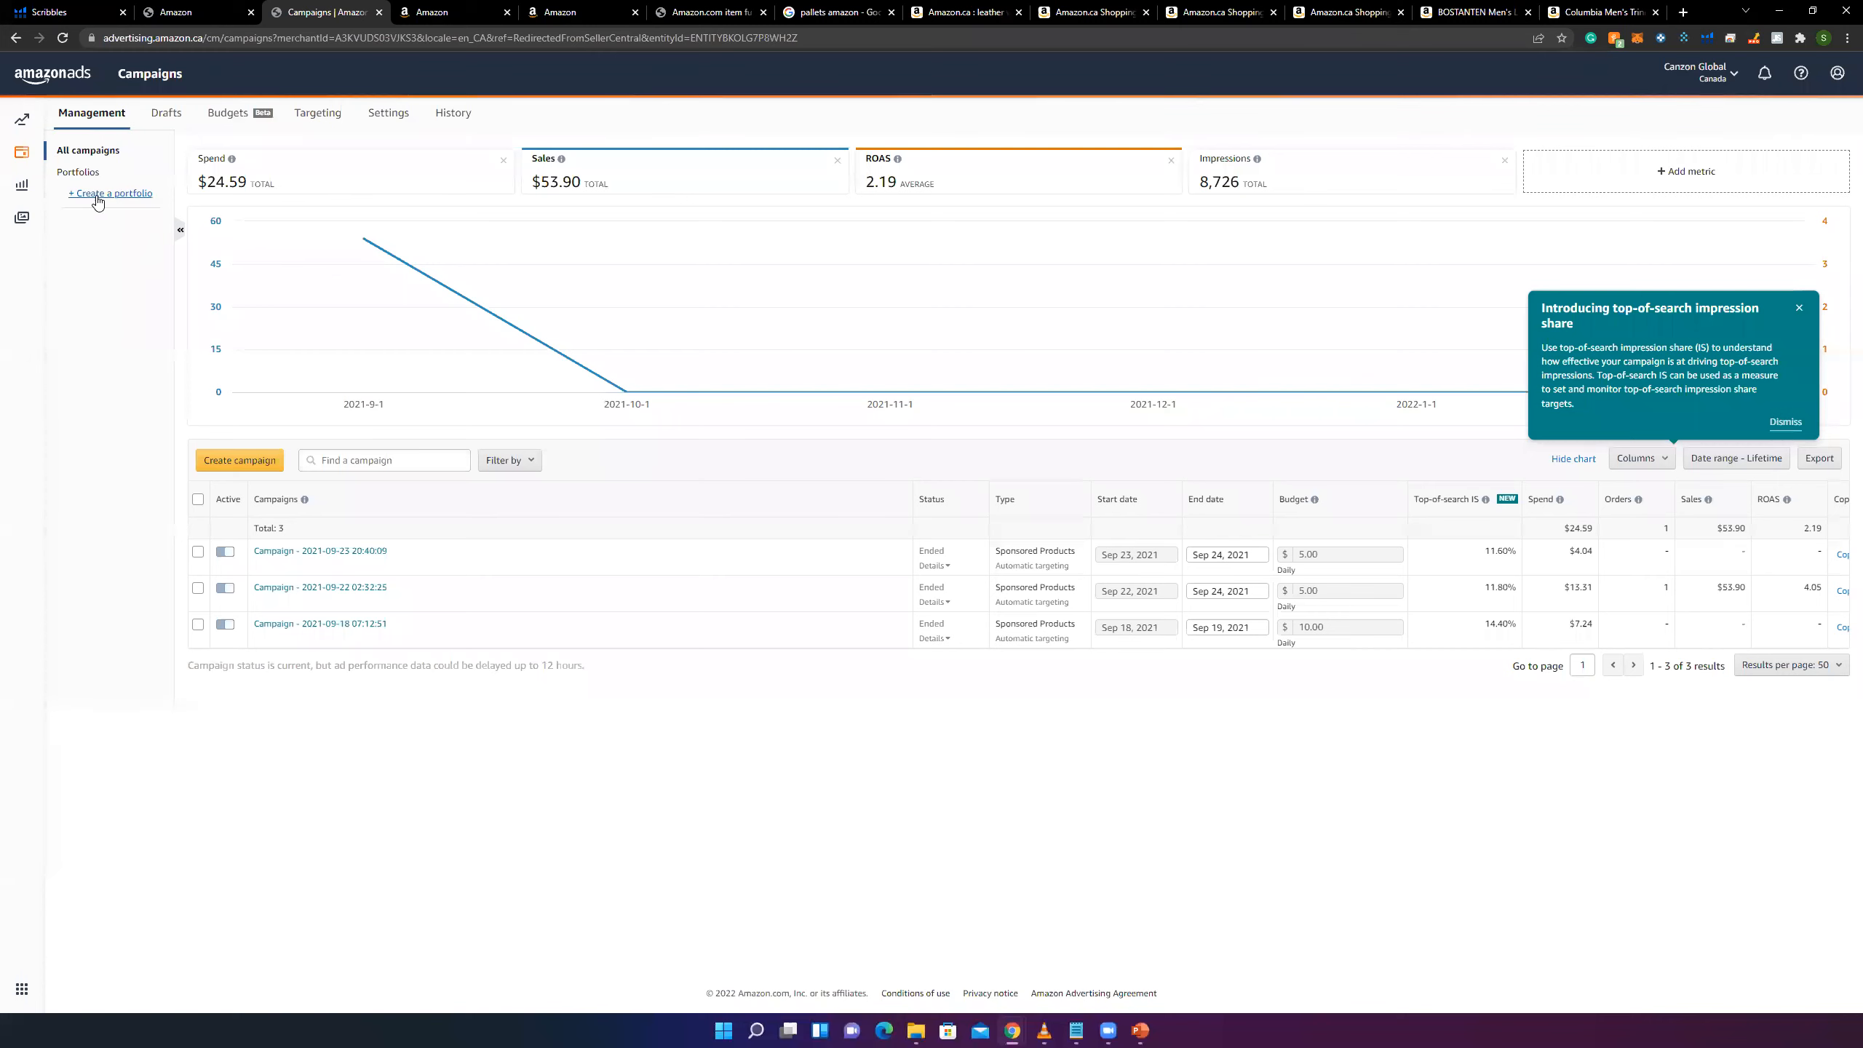
- Create an advertising portfolio named "abc"
click(97, 197)
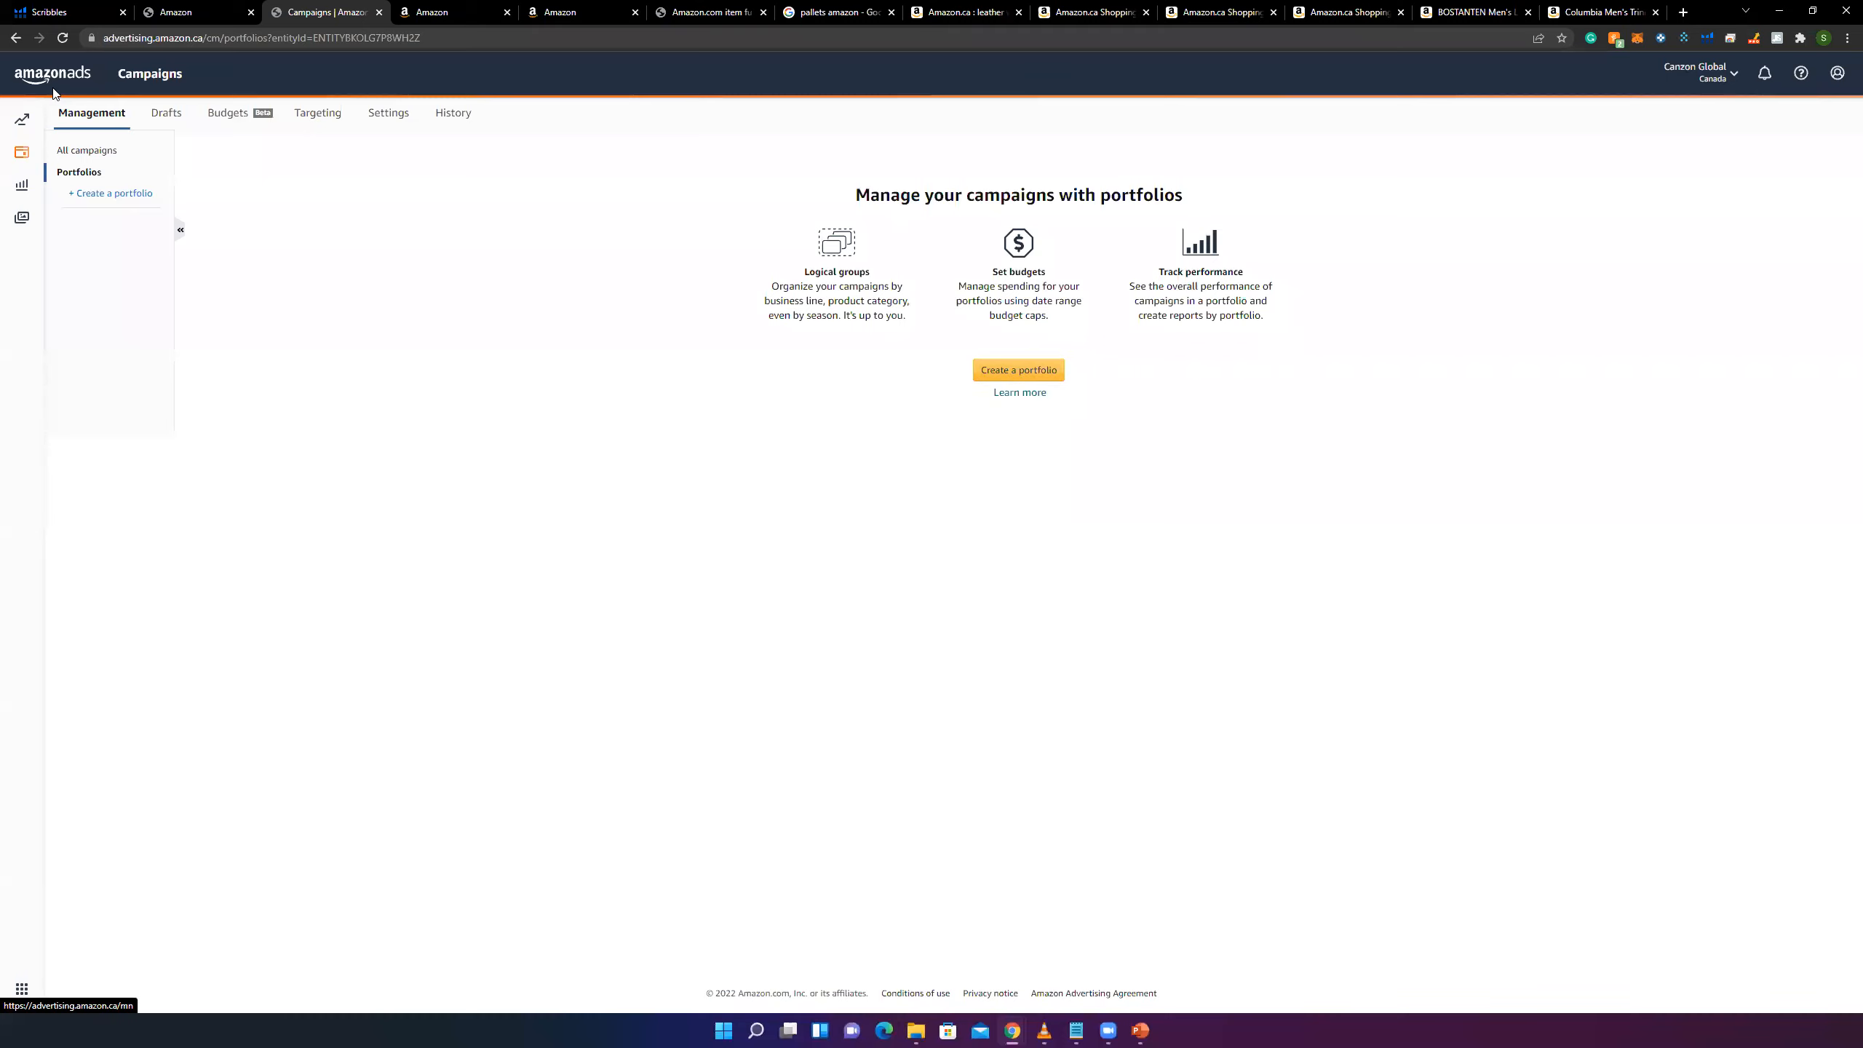
click(1019, 370)
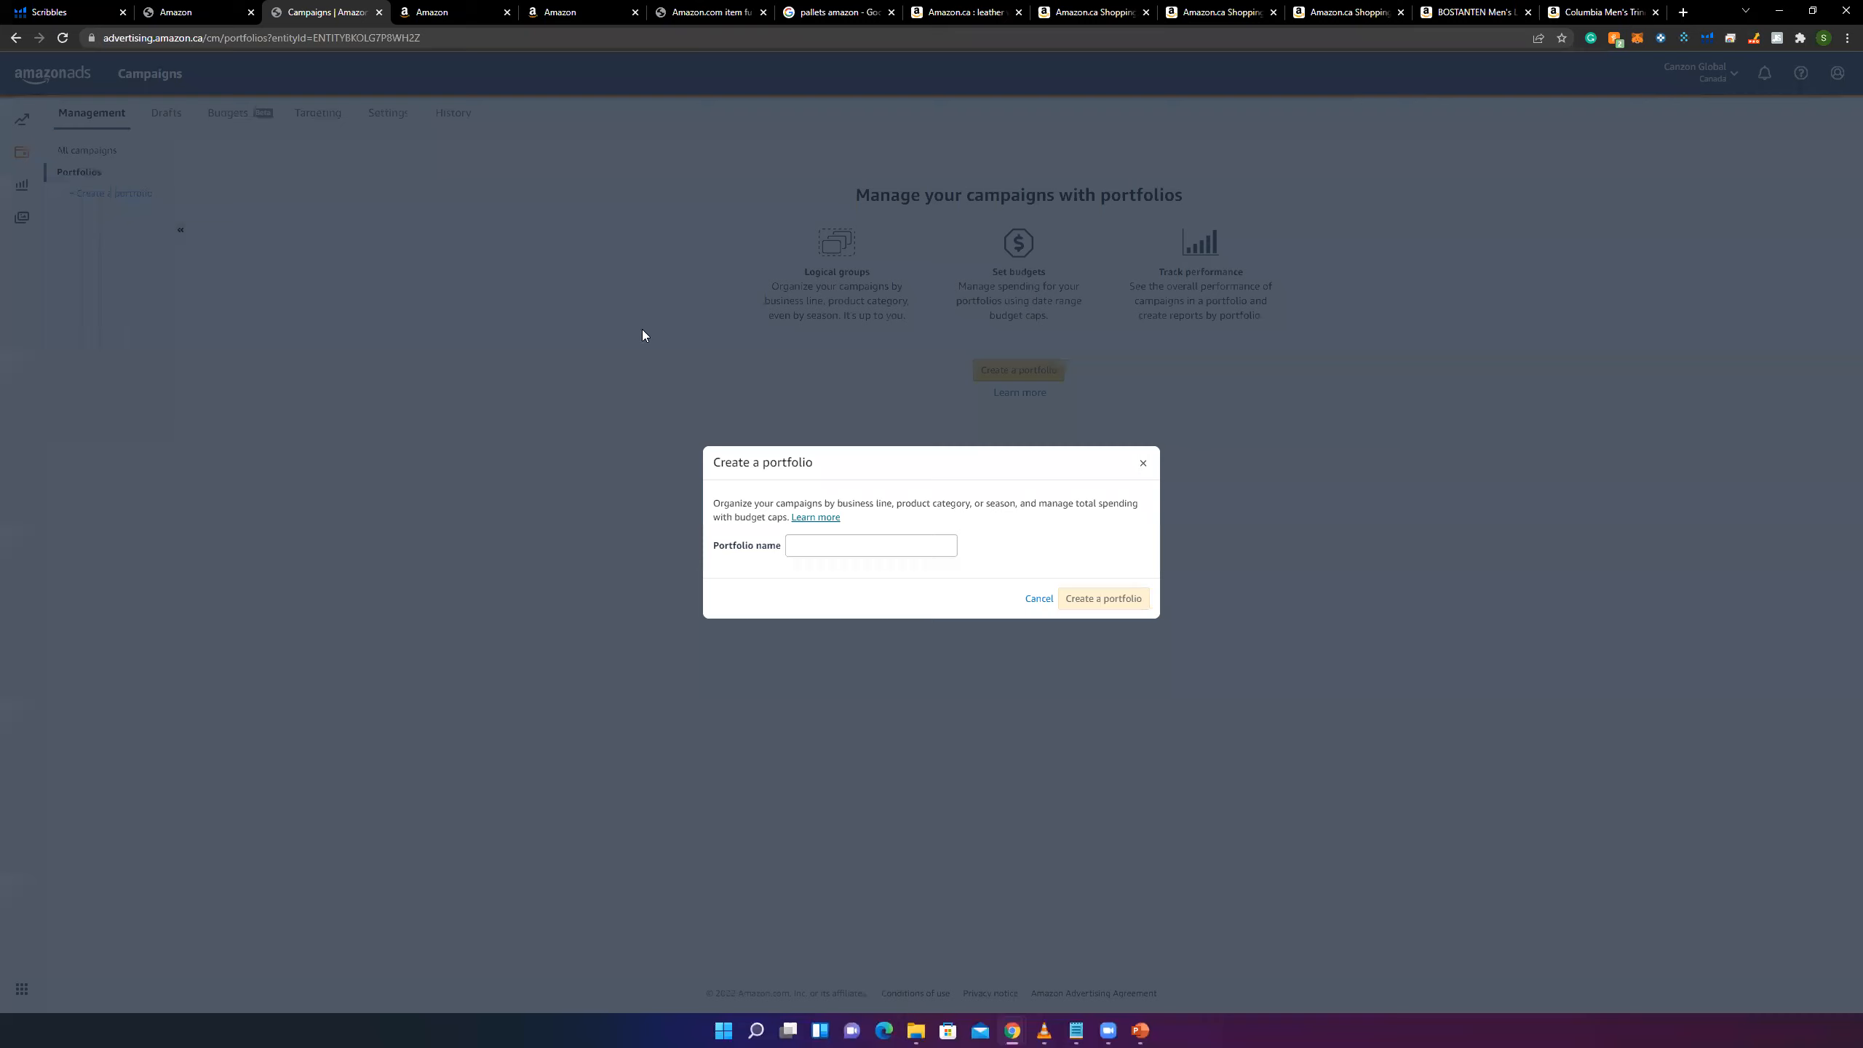
click(914, 543)
text(abc)
click(1107, 600)
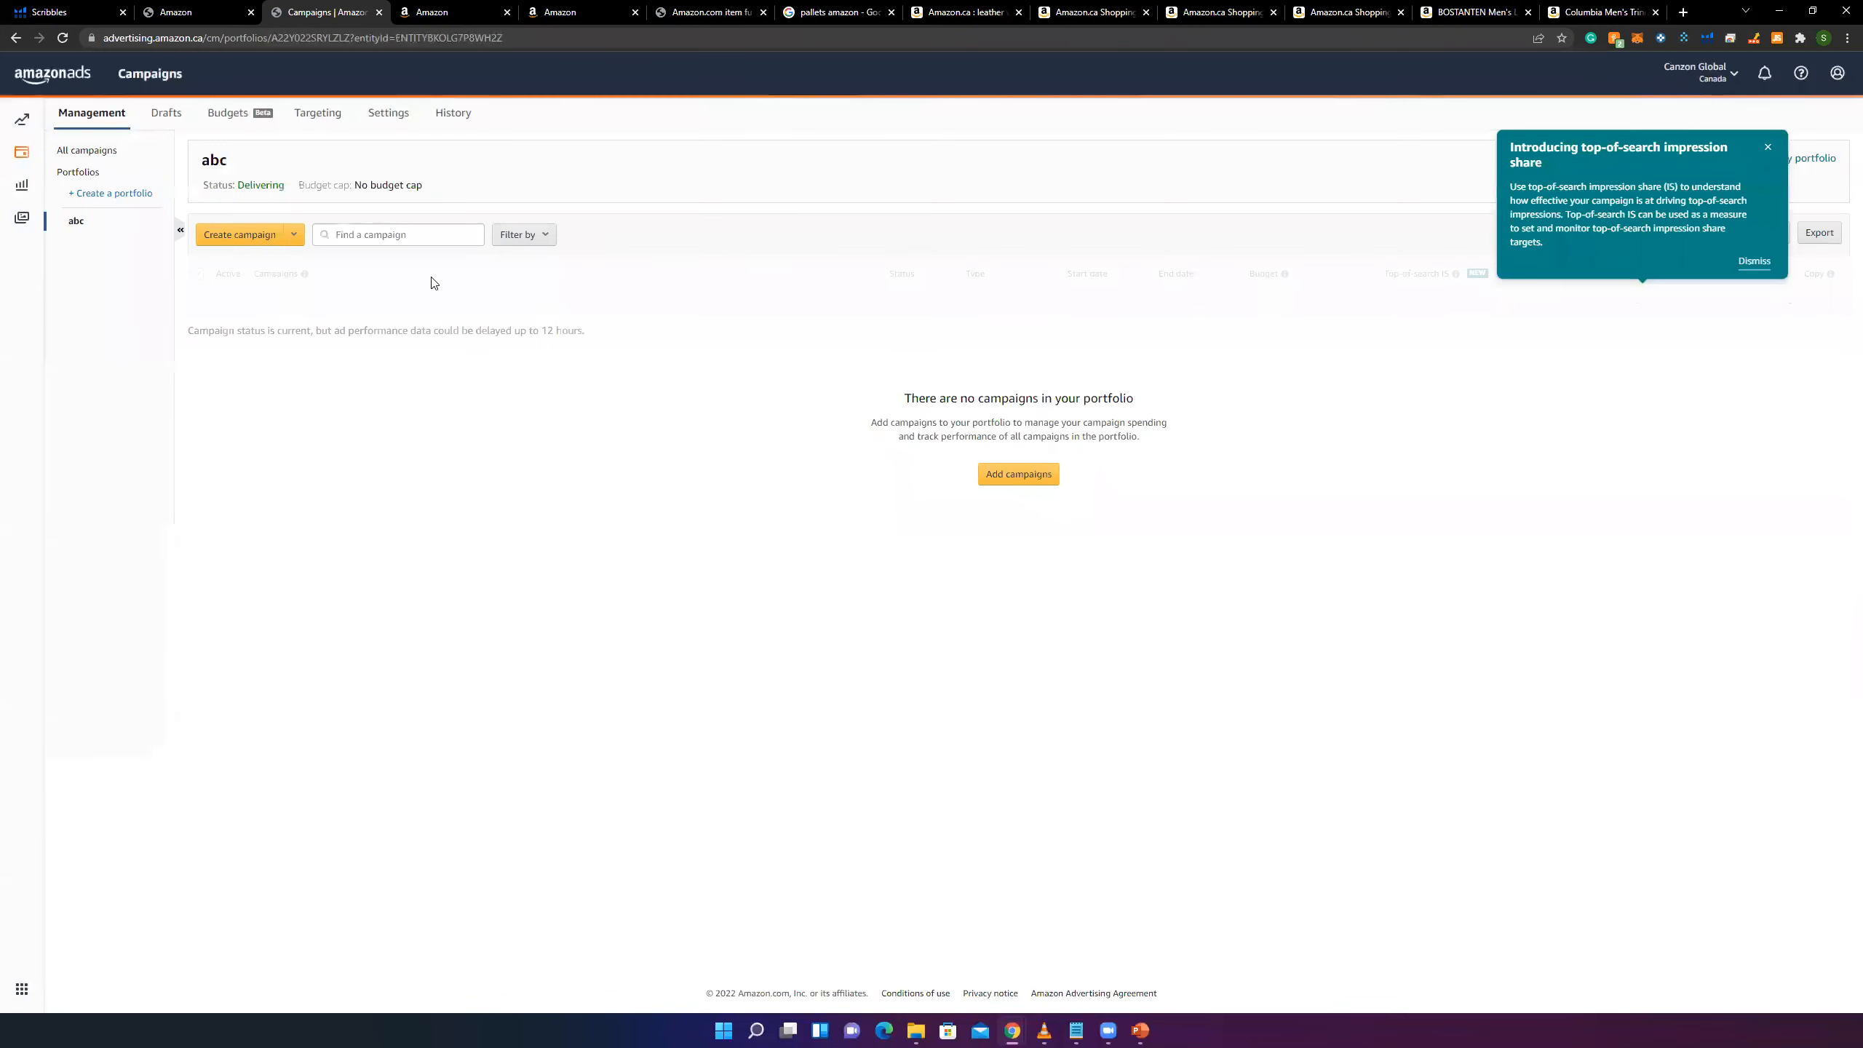
- Start a new campaign in the "abc" portfolio and choose Sponsored Products as the campaign type
click(242, 235)
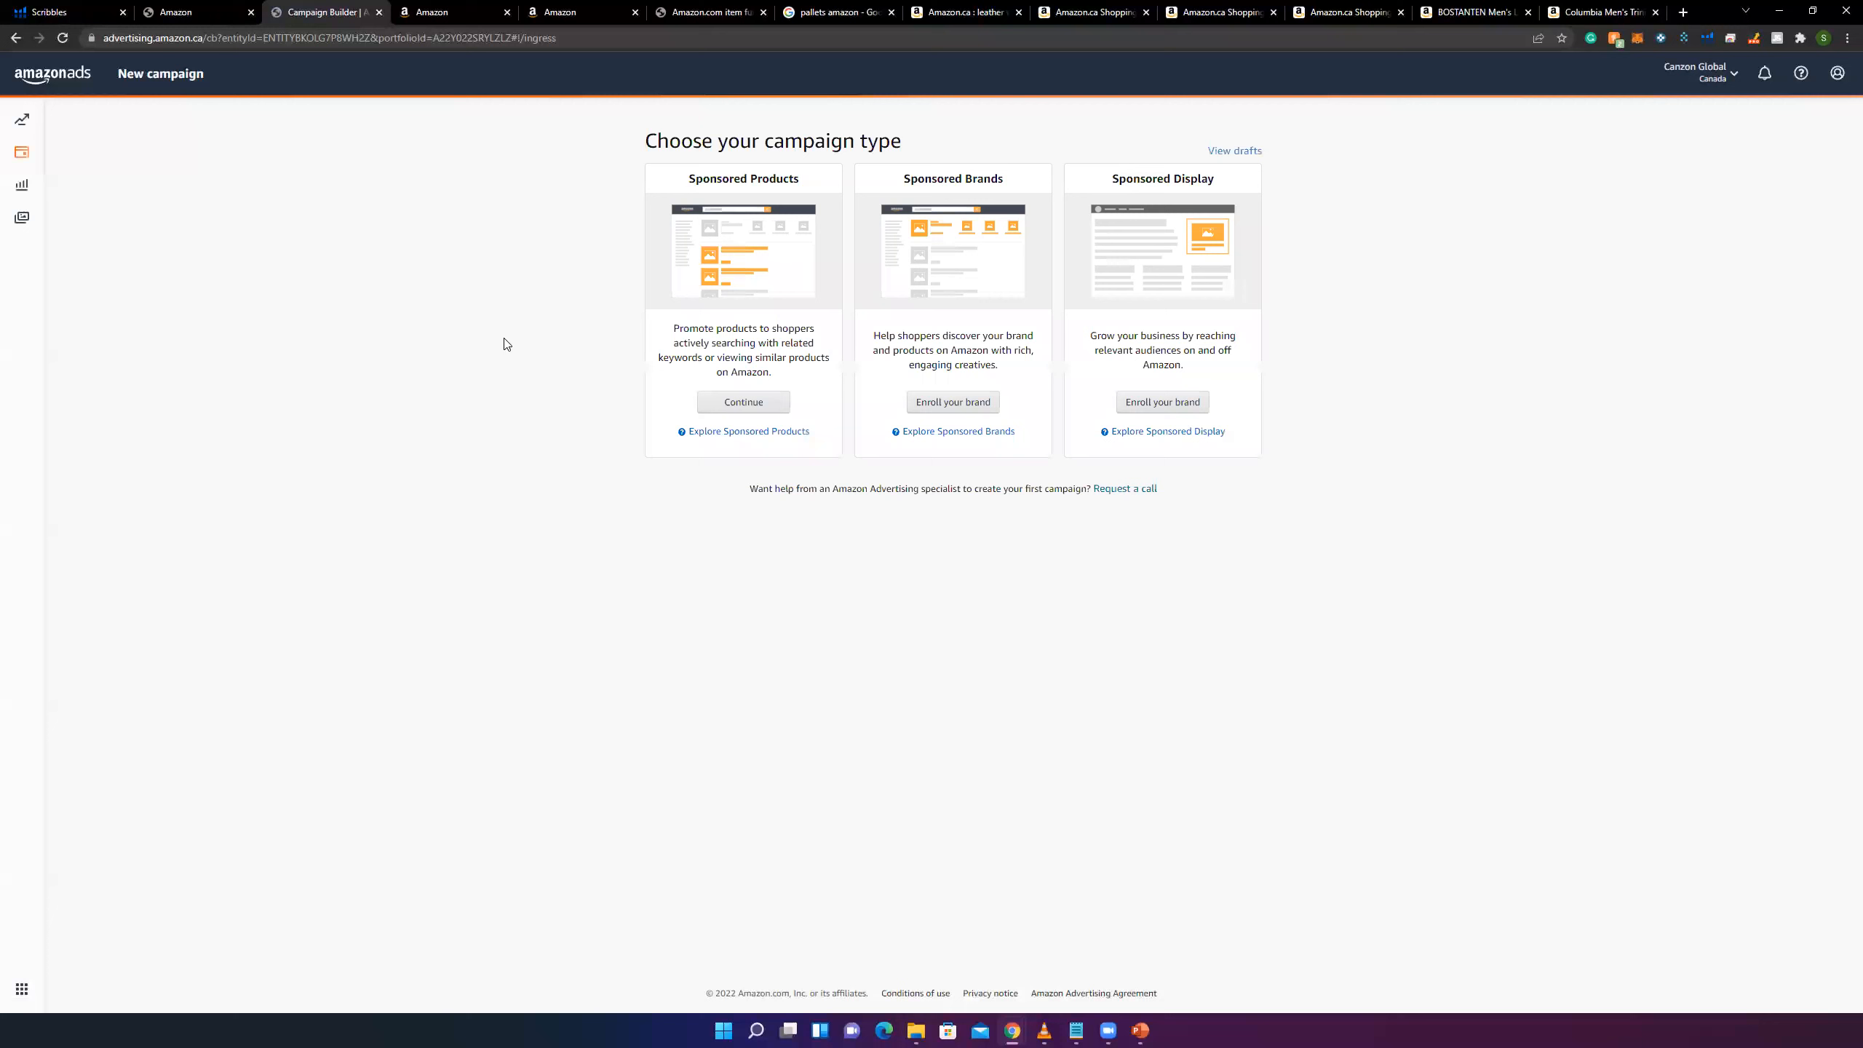
double_click(710, 174)
click(692, 174)
drag(692, 174, 813, 183)
click(744, 406)
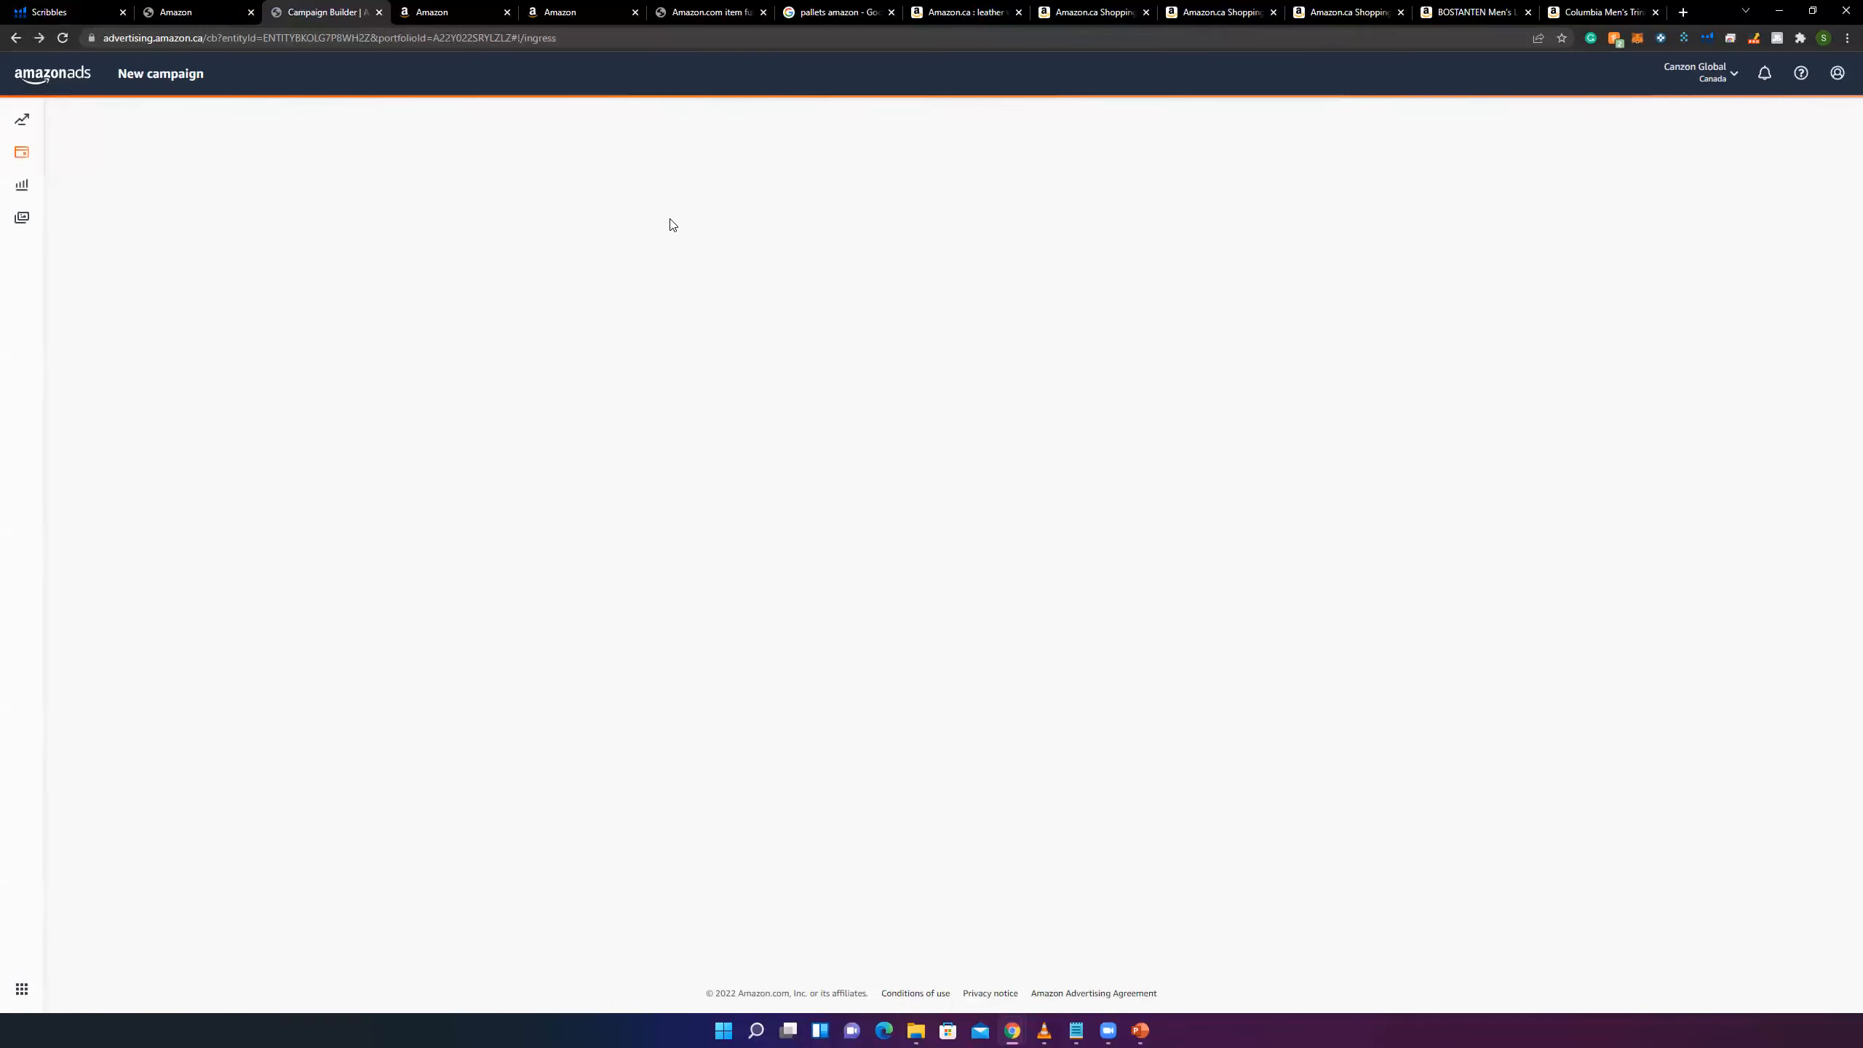
- Continue with Sponsored Products as the campaign type to open its campaign creation form
drag(740, 180, 764, 179)
click(780, 212)
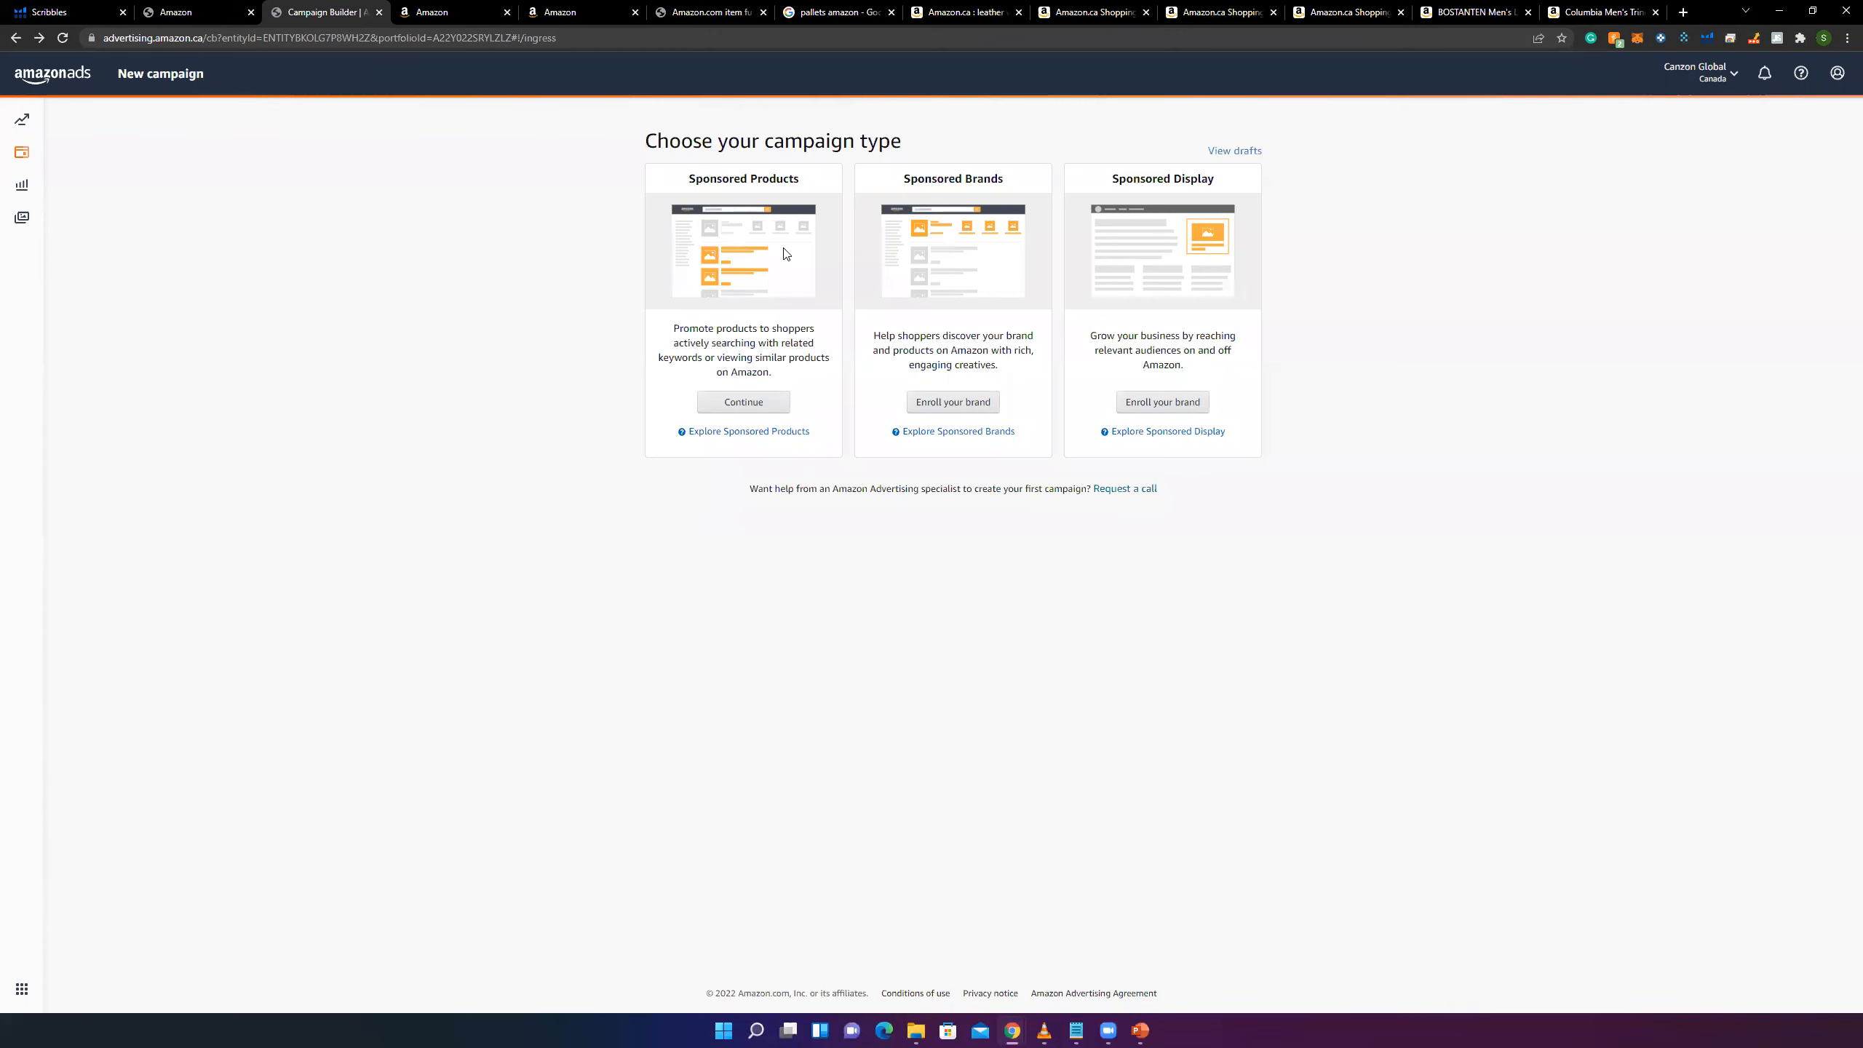
click(745, 404)
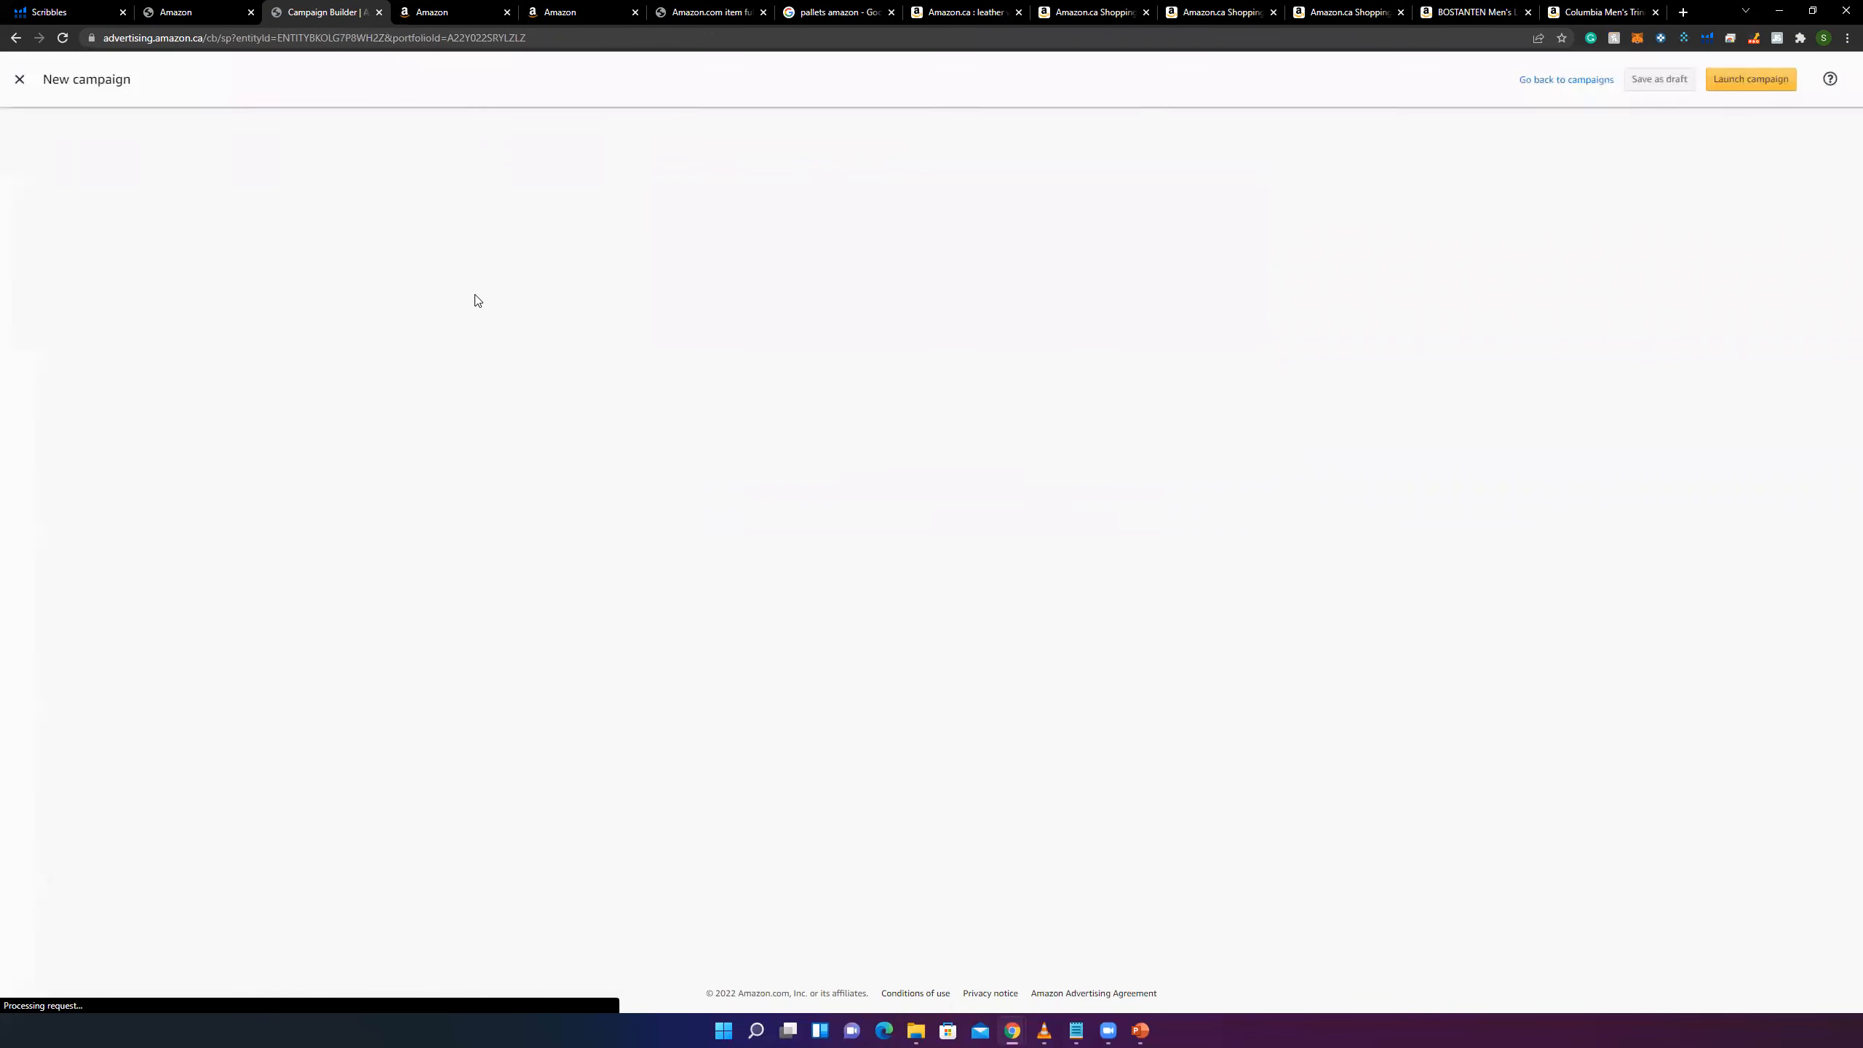
click(905, 277)
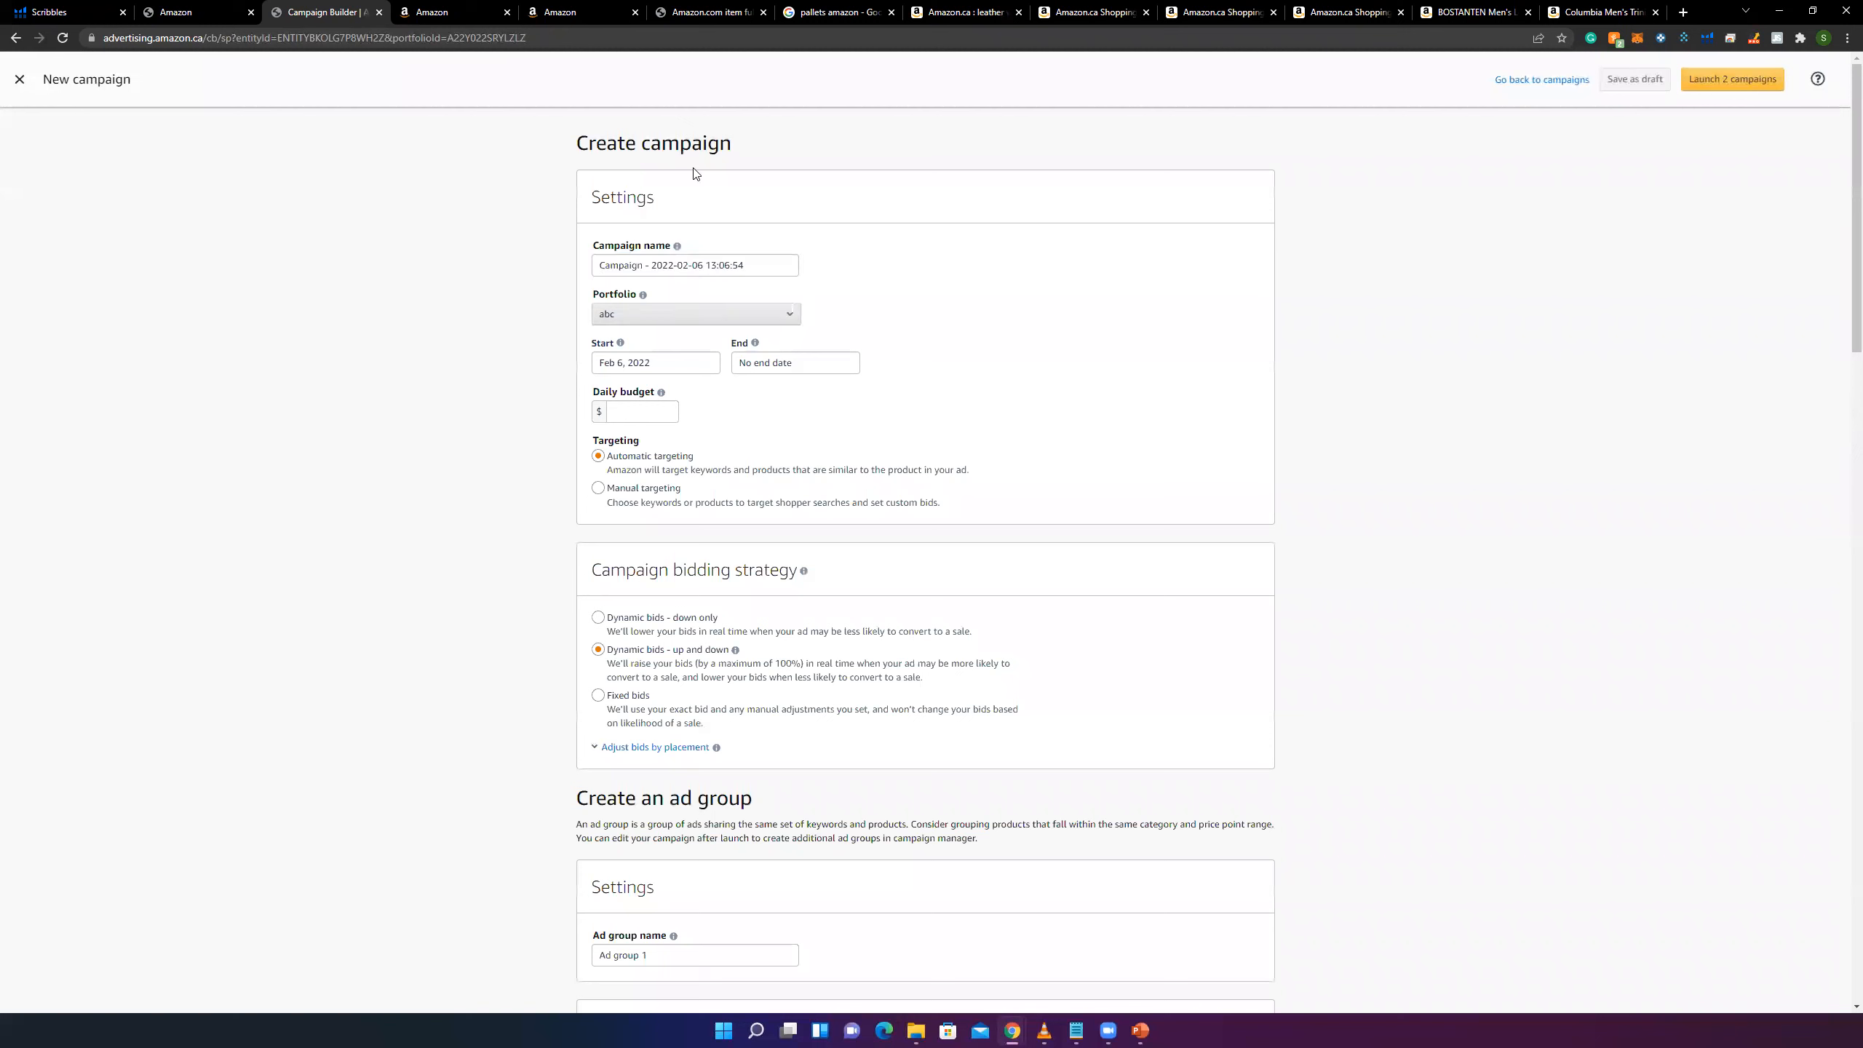
- Name the campaign "Mens Waist Belt" and read the explanation of the campaign name setting
drag(578, 142, 705, 136)
click(859, 282)
drag(765, 273, 579, 282)
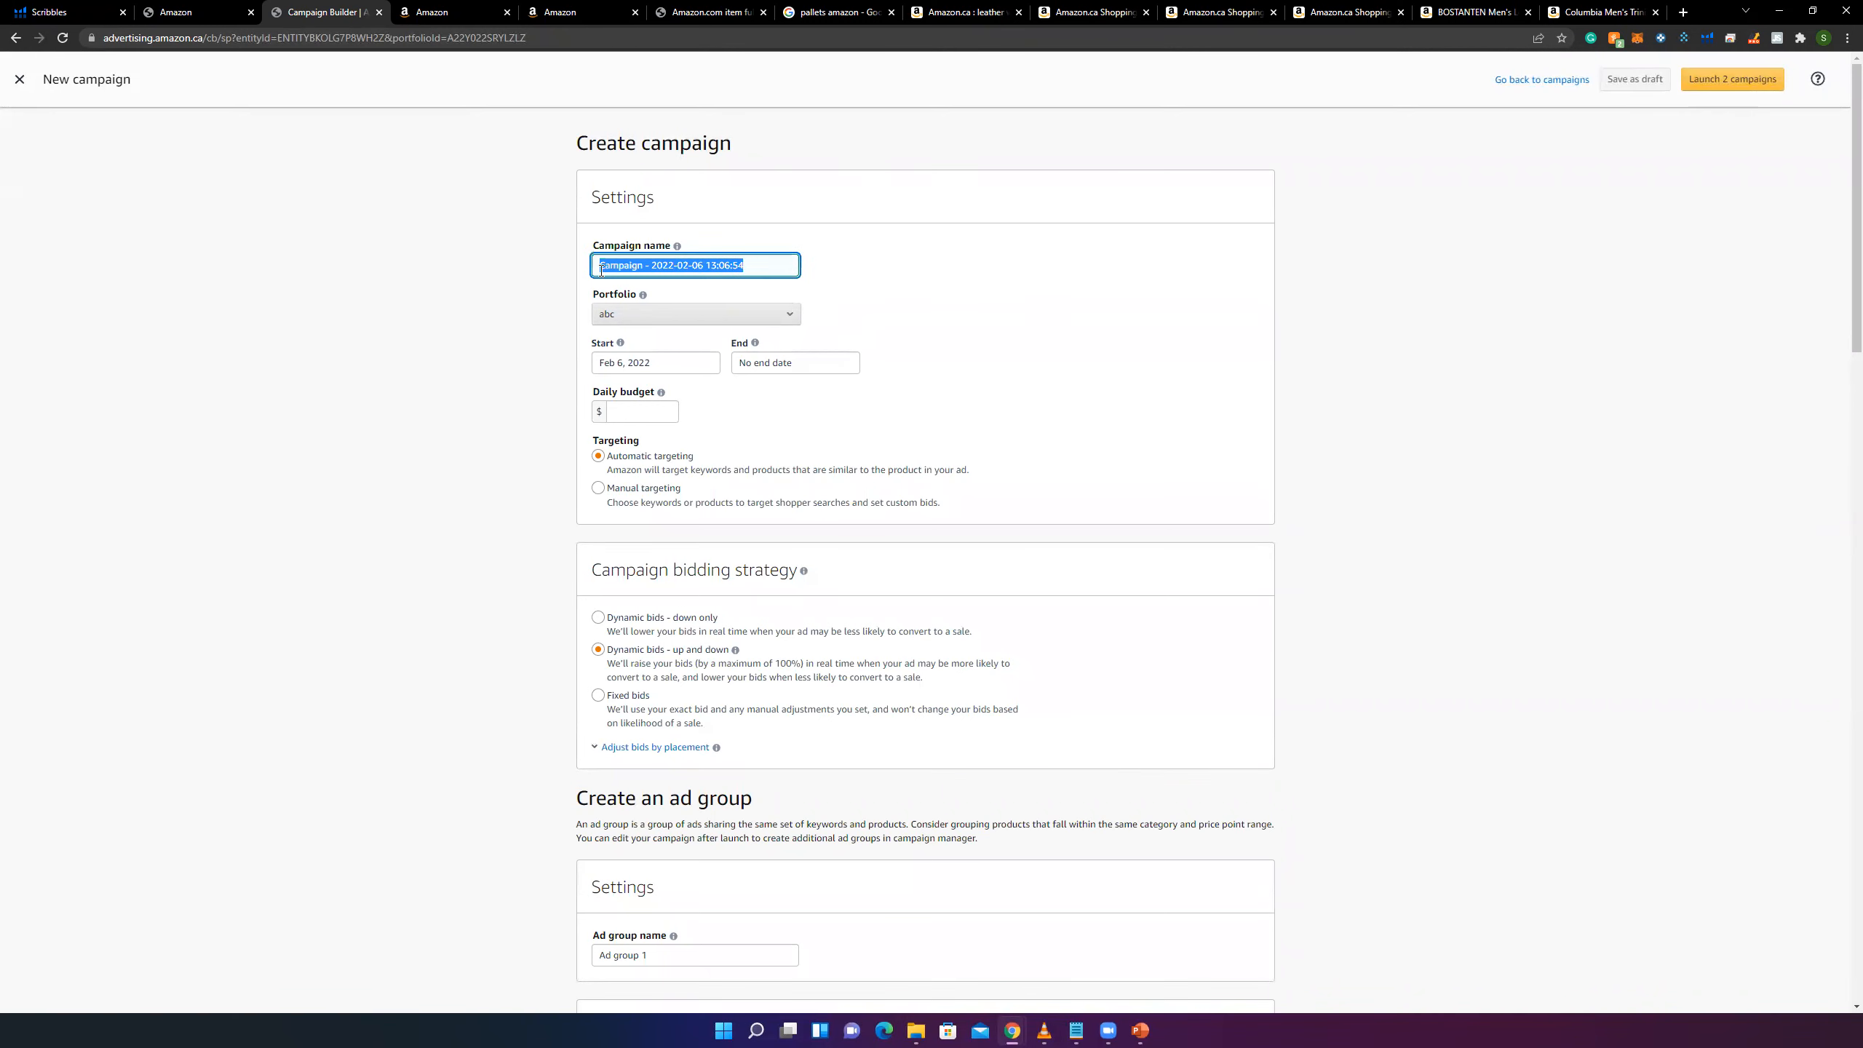
text(Mens Waist Belt)
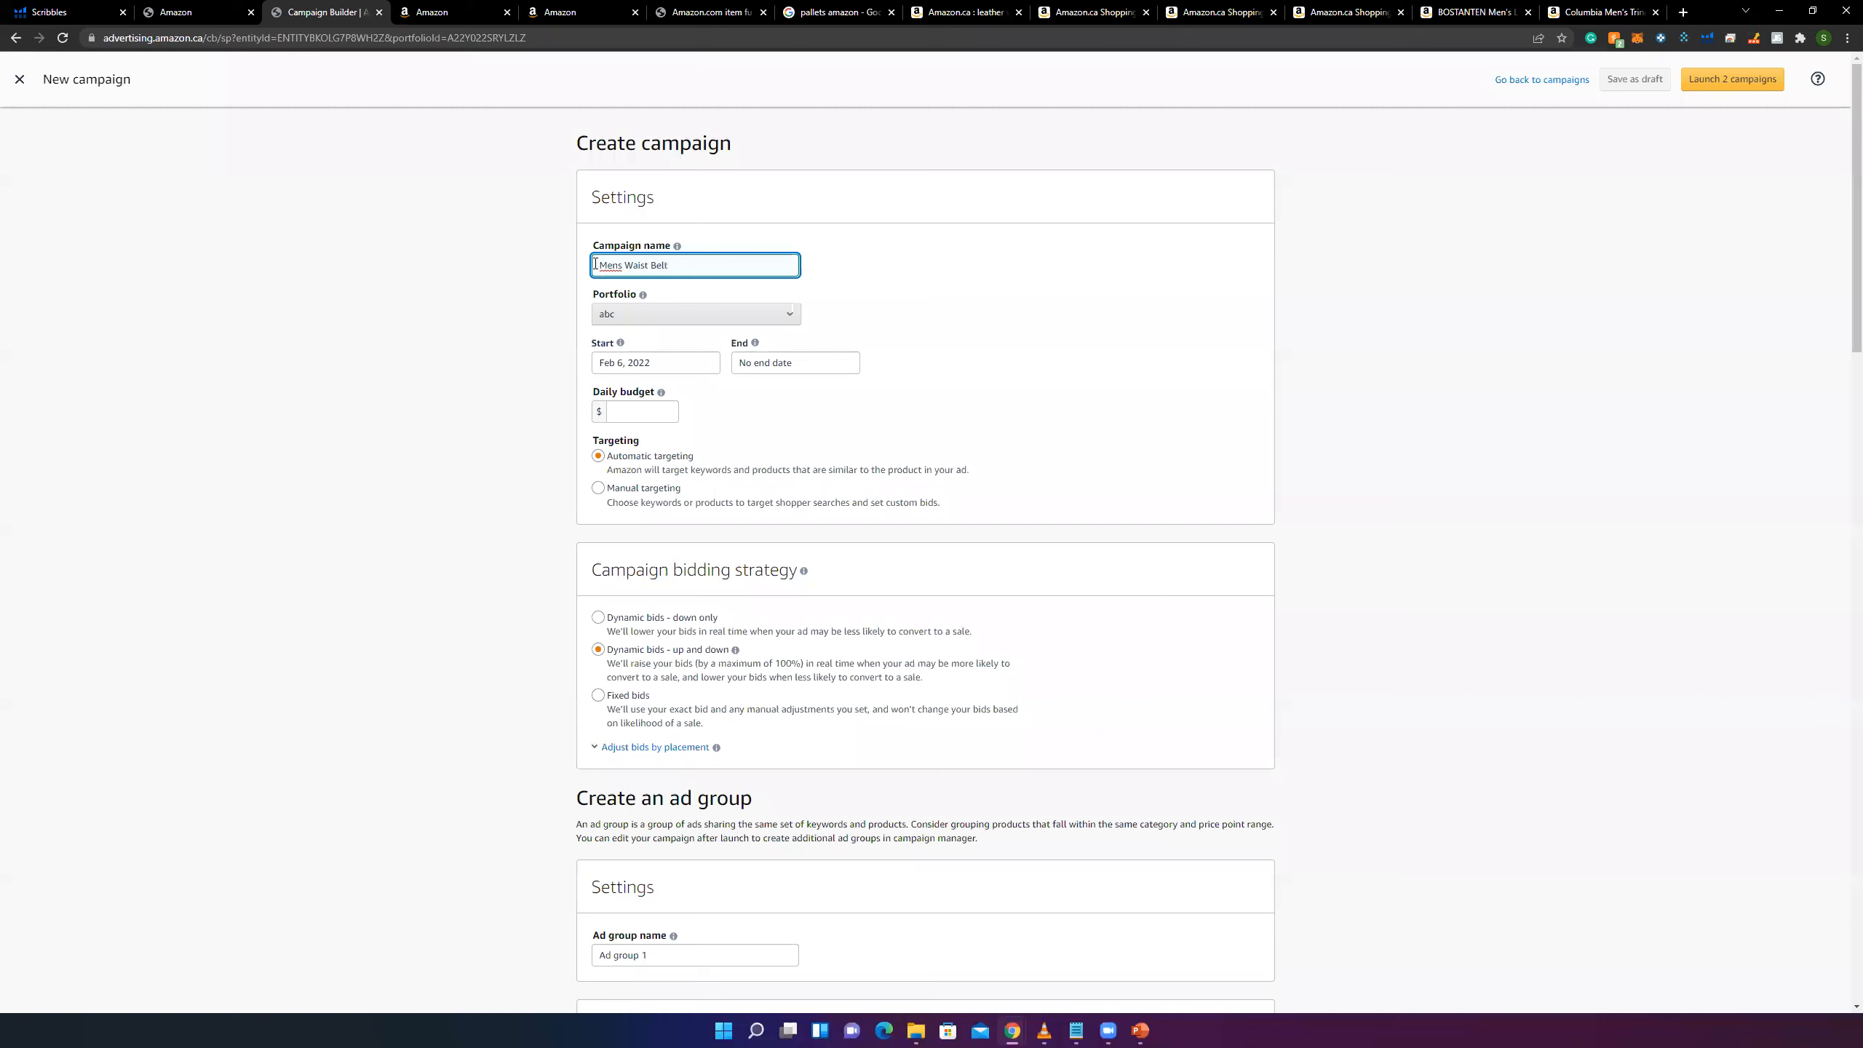
mouse_move(682, 255)
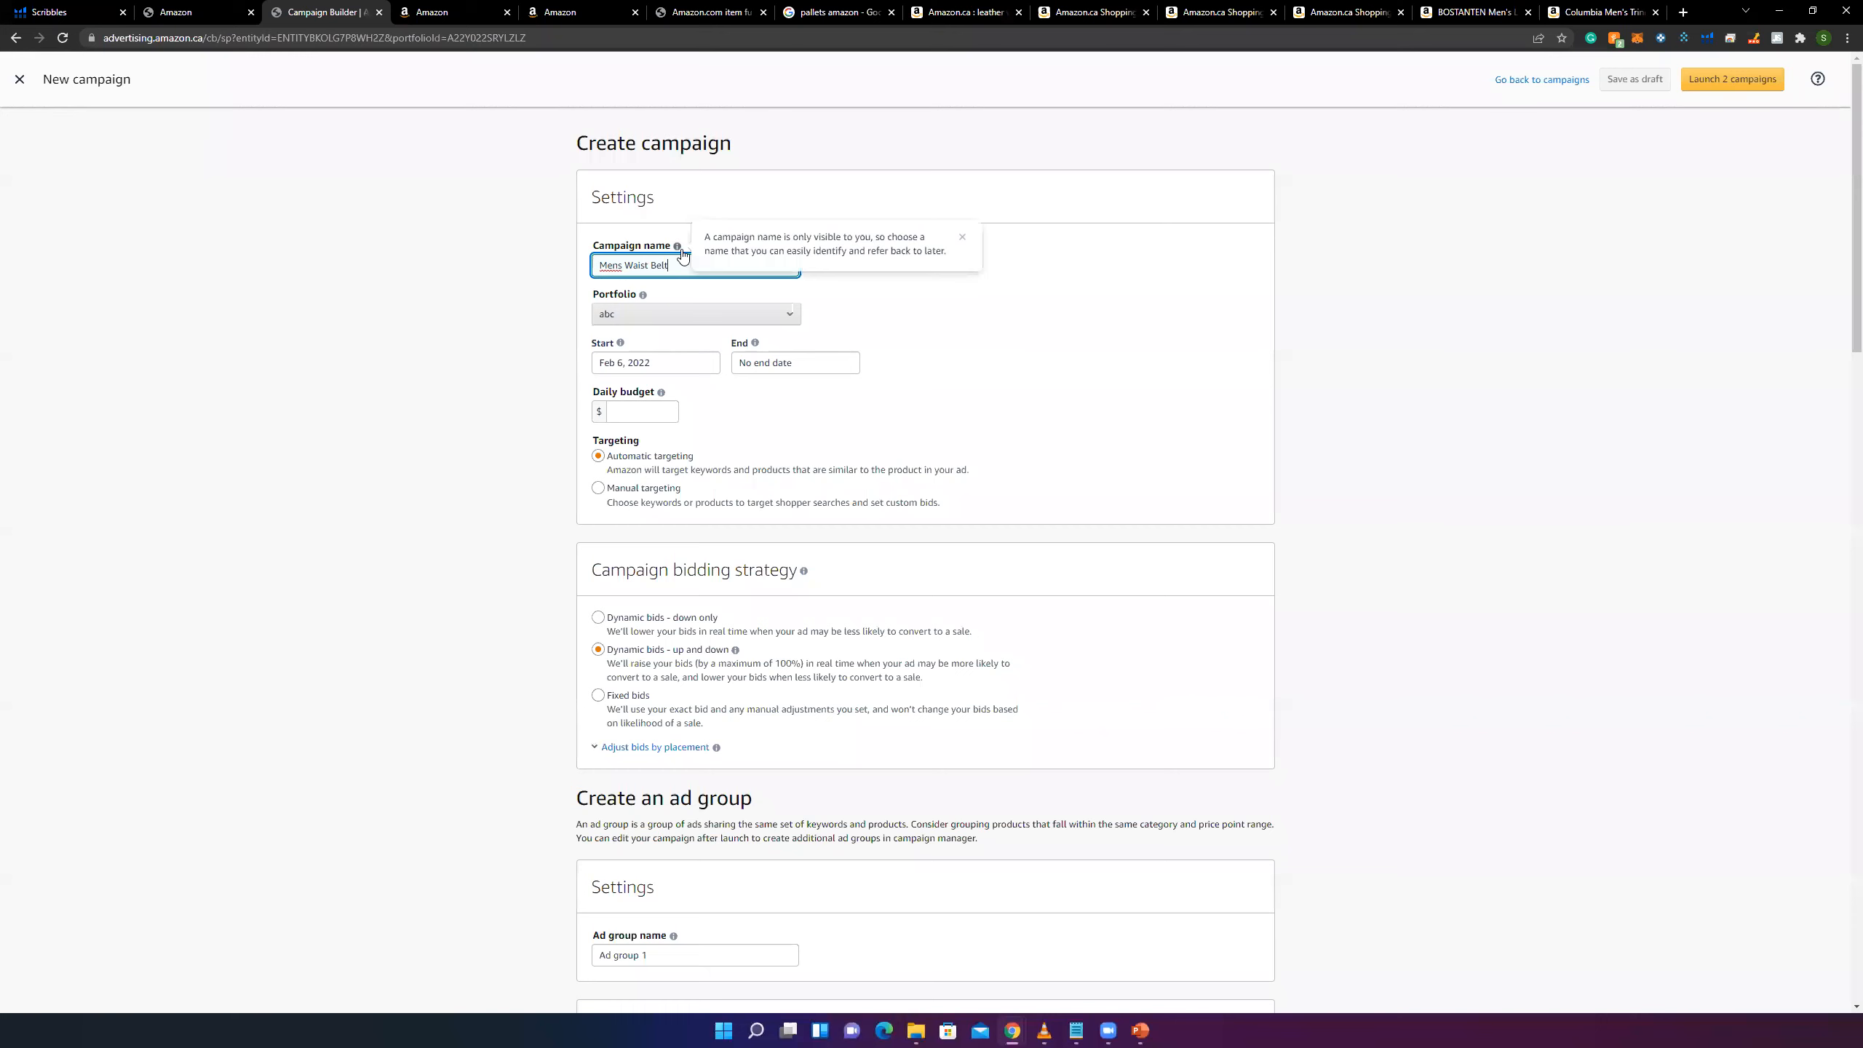
drag(805, 237, 879, 242)
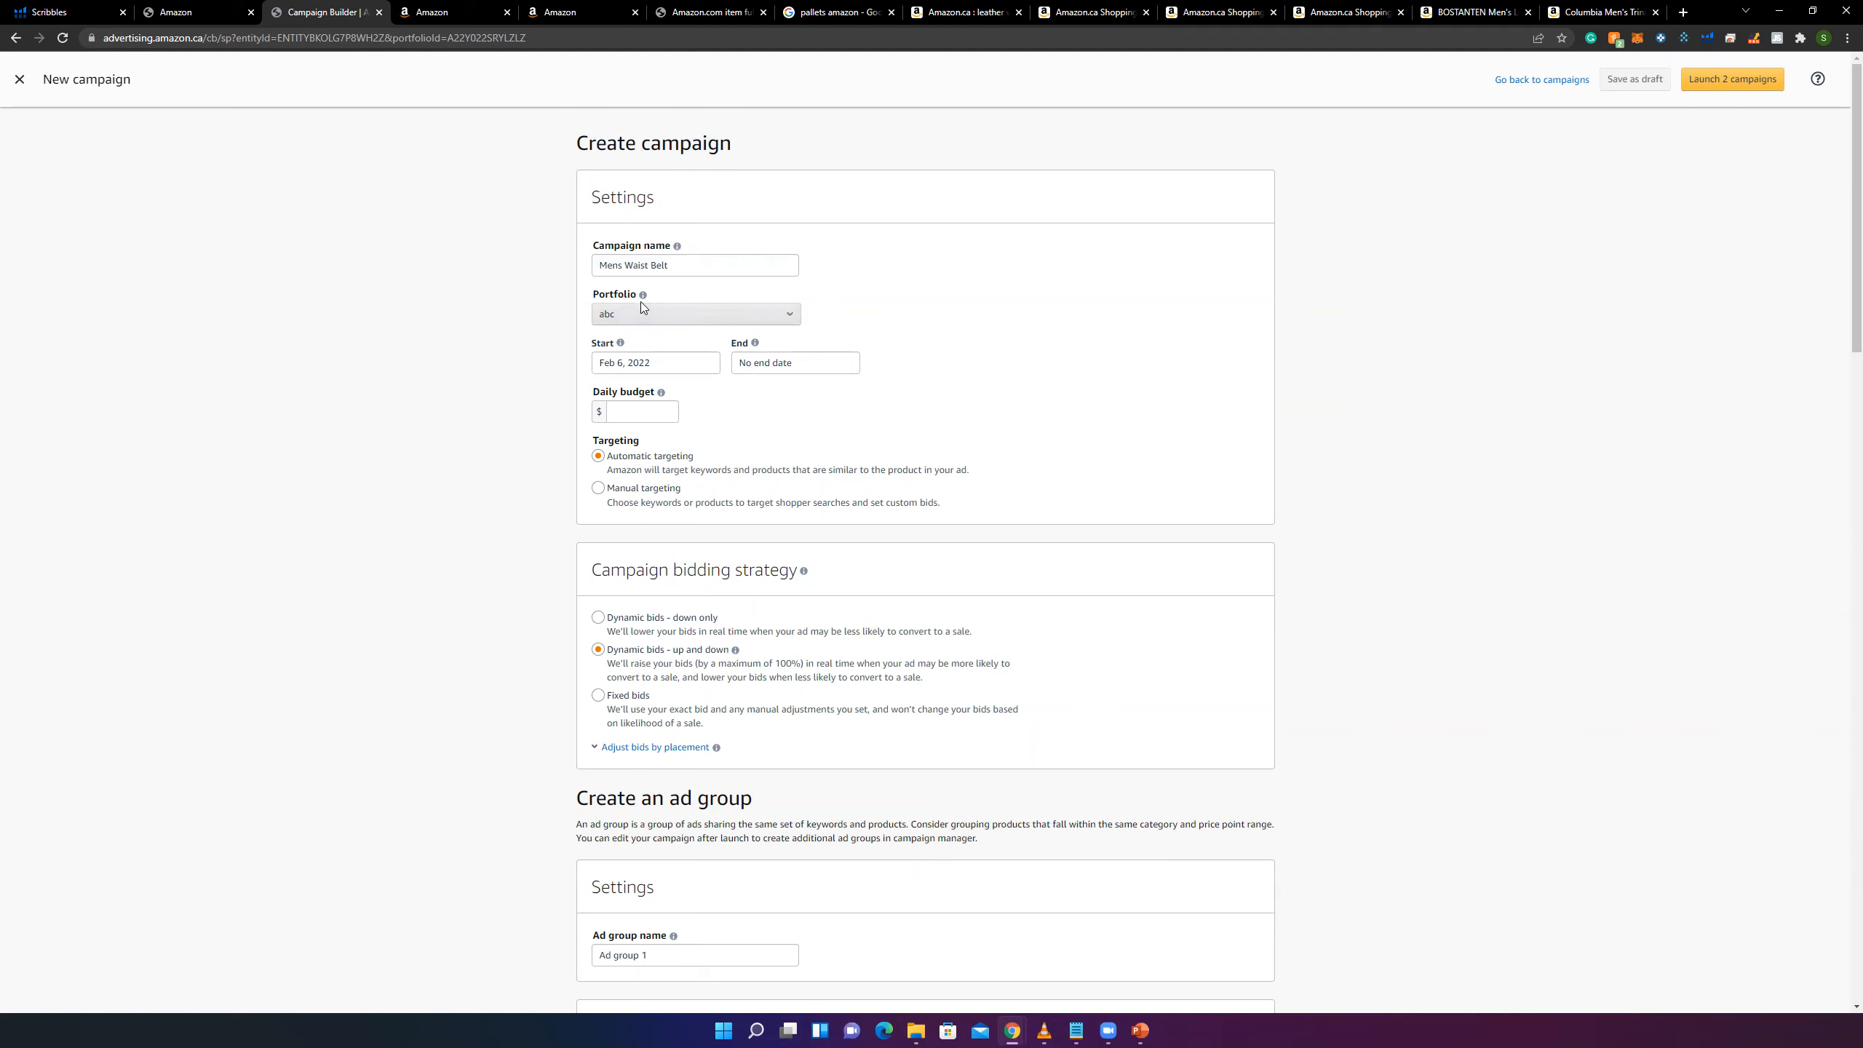
- Read about the portfolio setting and schedule the campaign from Feb 8, 2022 to Aug 24, 2022
mouse_move(643, 295)
drag(709, 281, 874, 280)
click(715, 296)
click(686, 364)
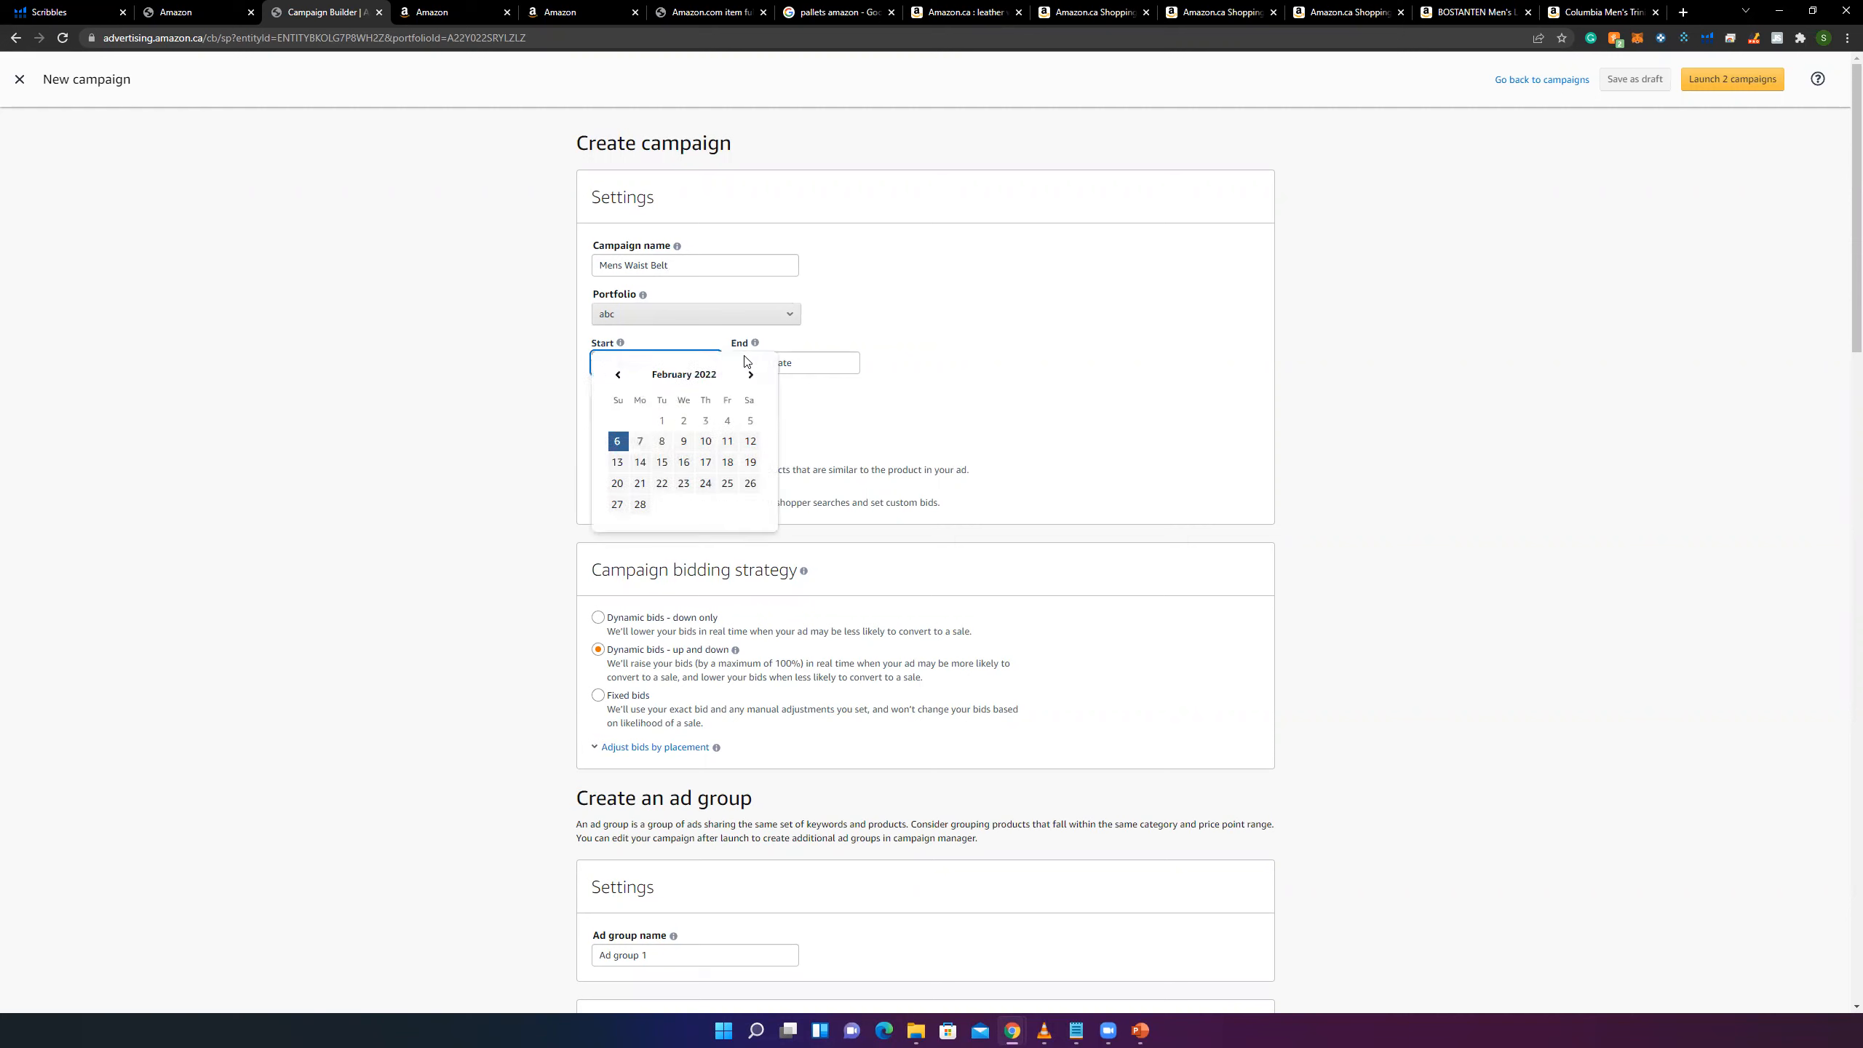
click(664, 446)
click(819, 364)
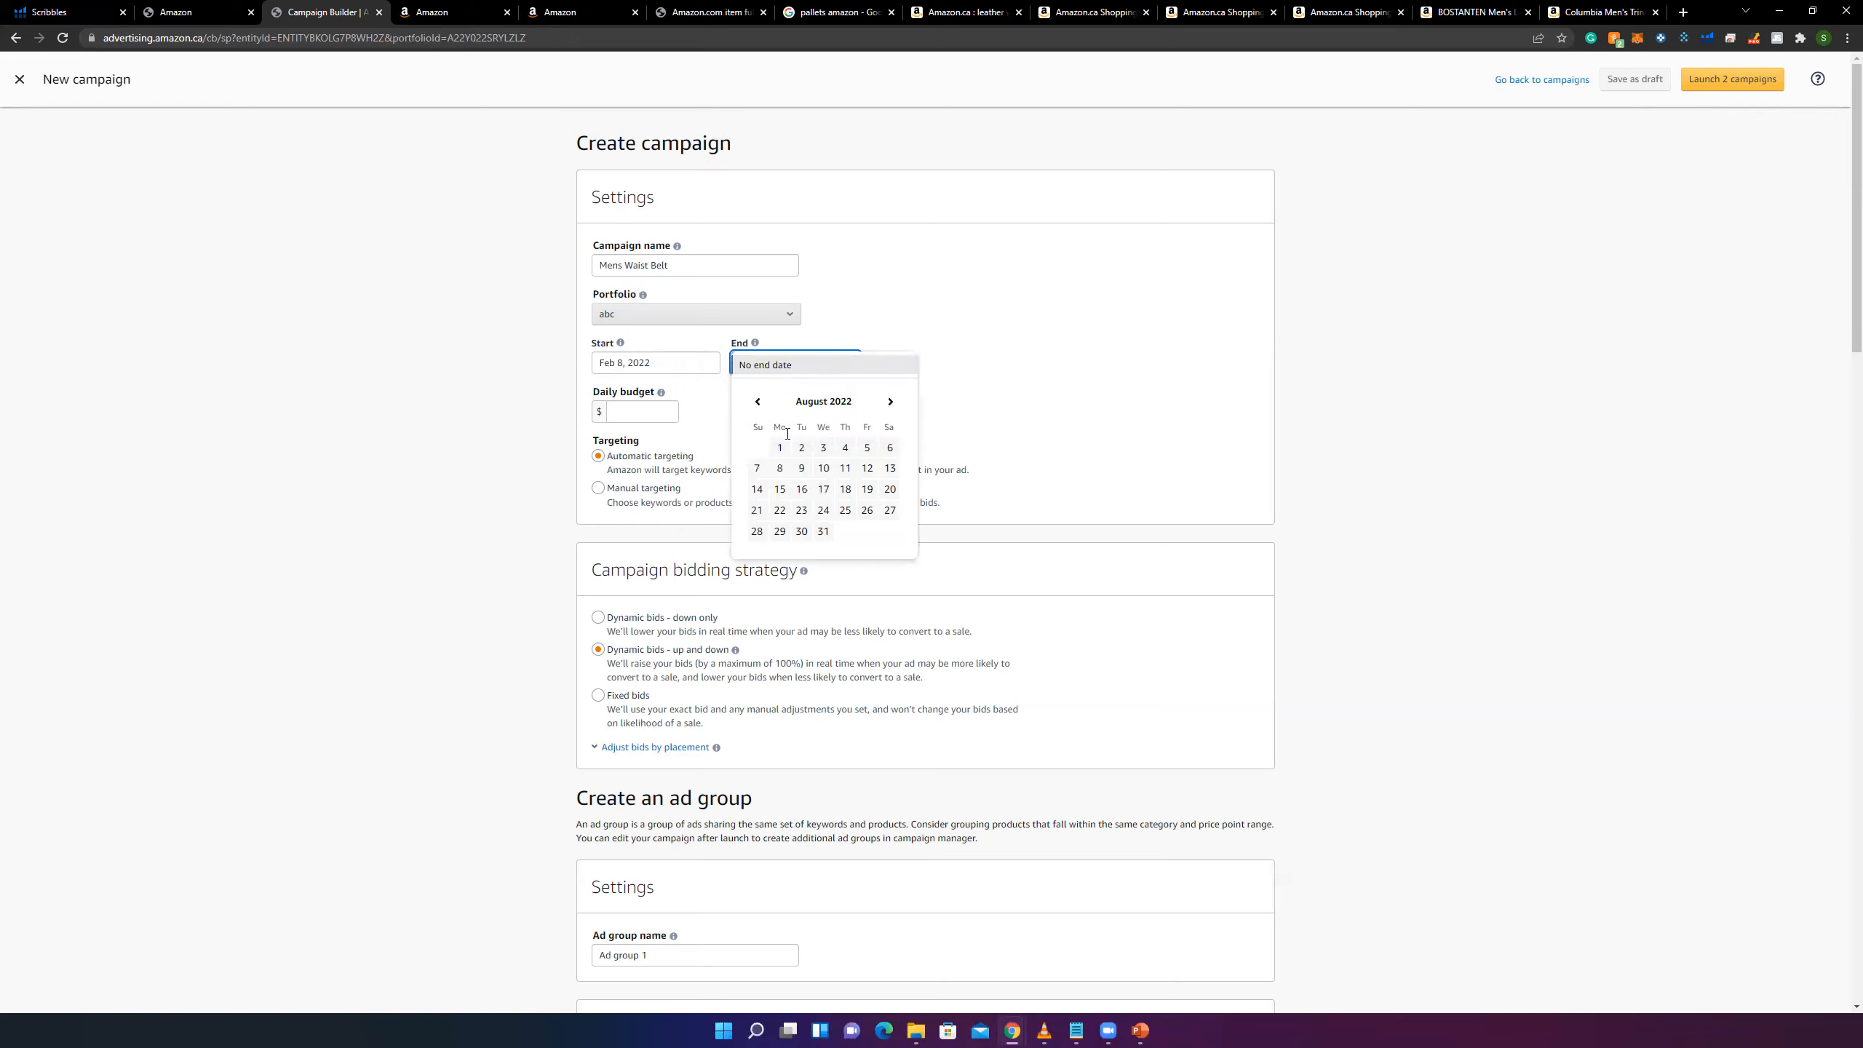
click(823, 510)
- Set the campaign's daily budget to $20.00
click(643, 412)
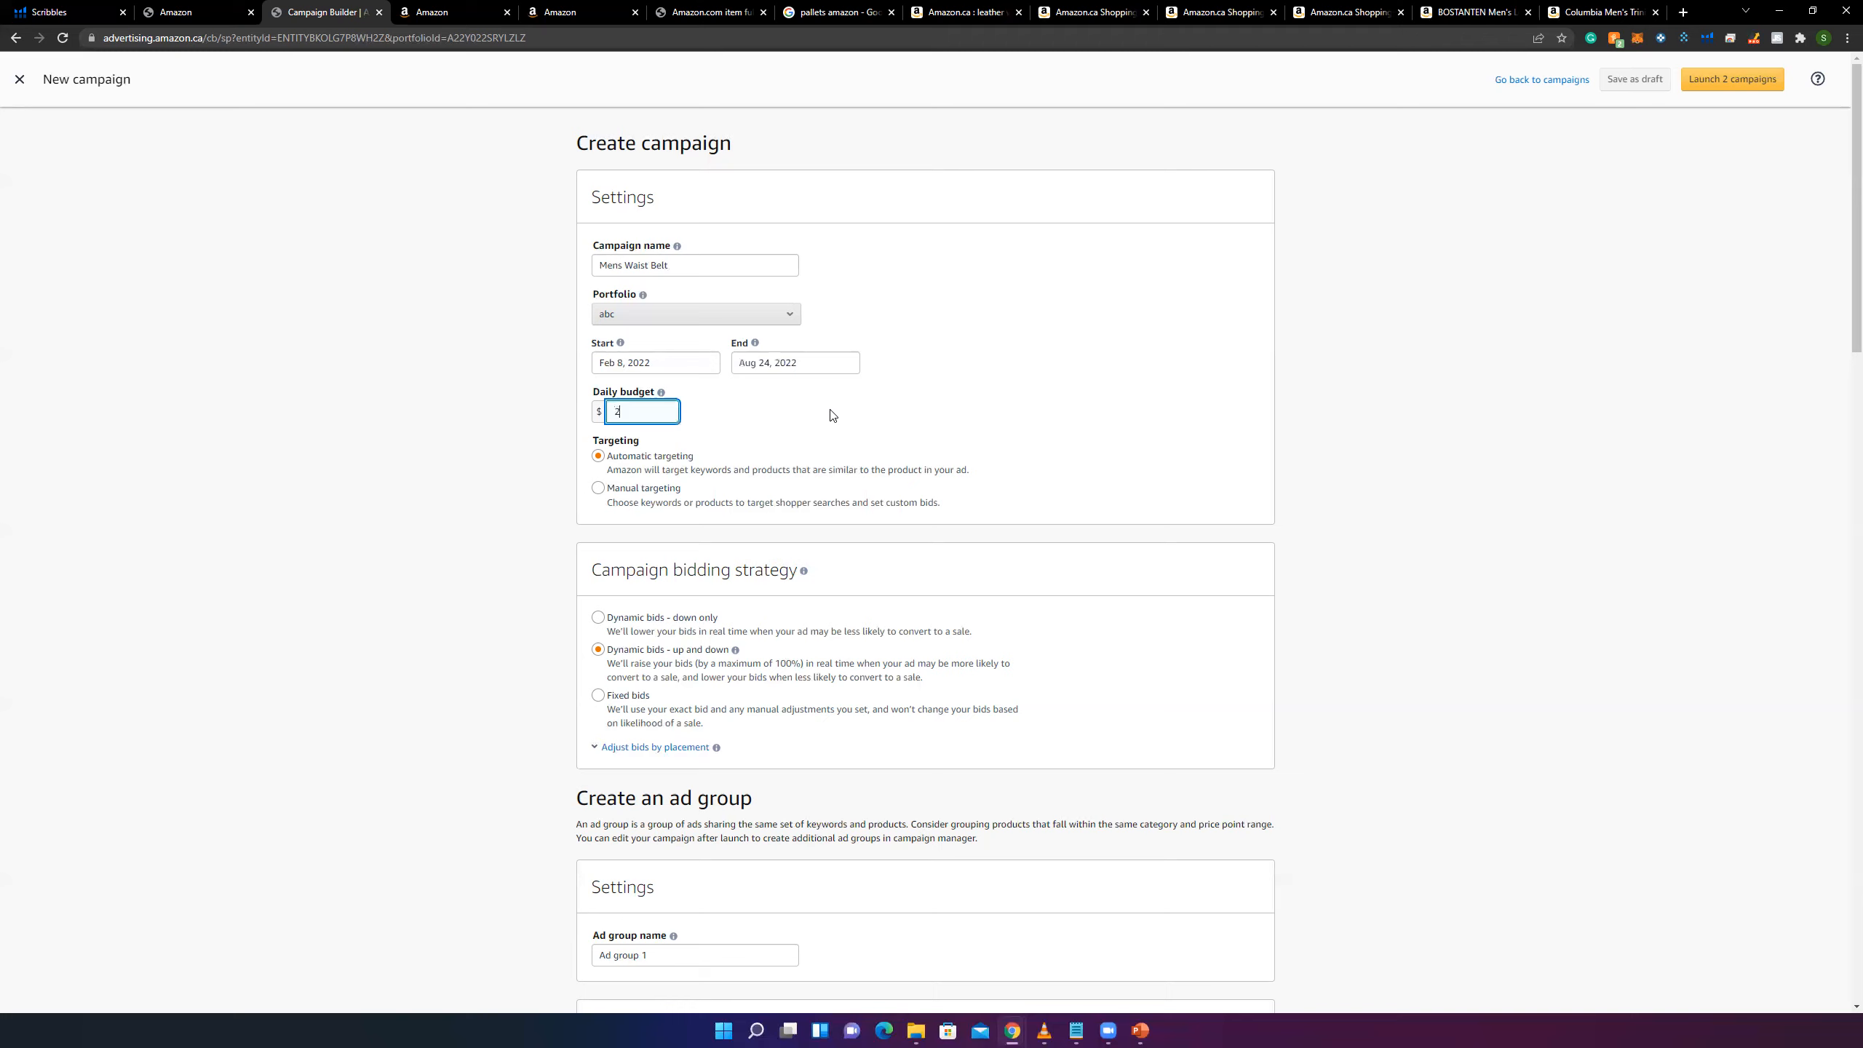
click(537, 387)
click(629, 410)
- Examine the listing fields from title to search terms in Helium 10 Scribbles, and return to the campaign form
click(52, 12)
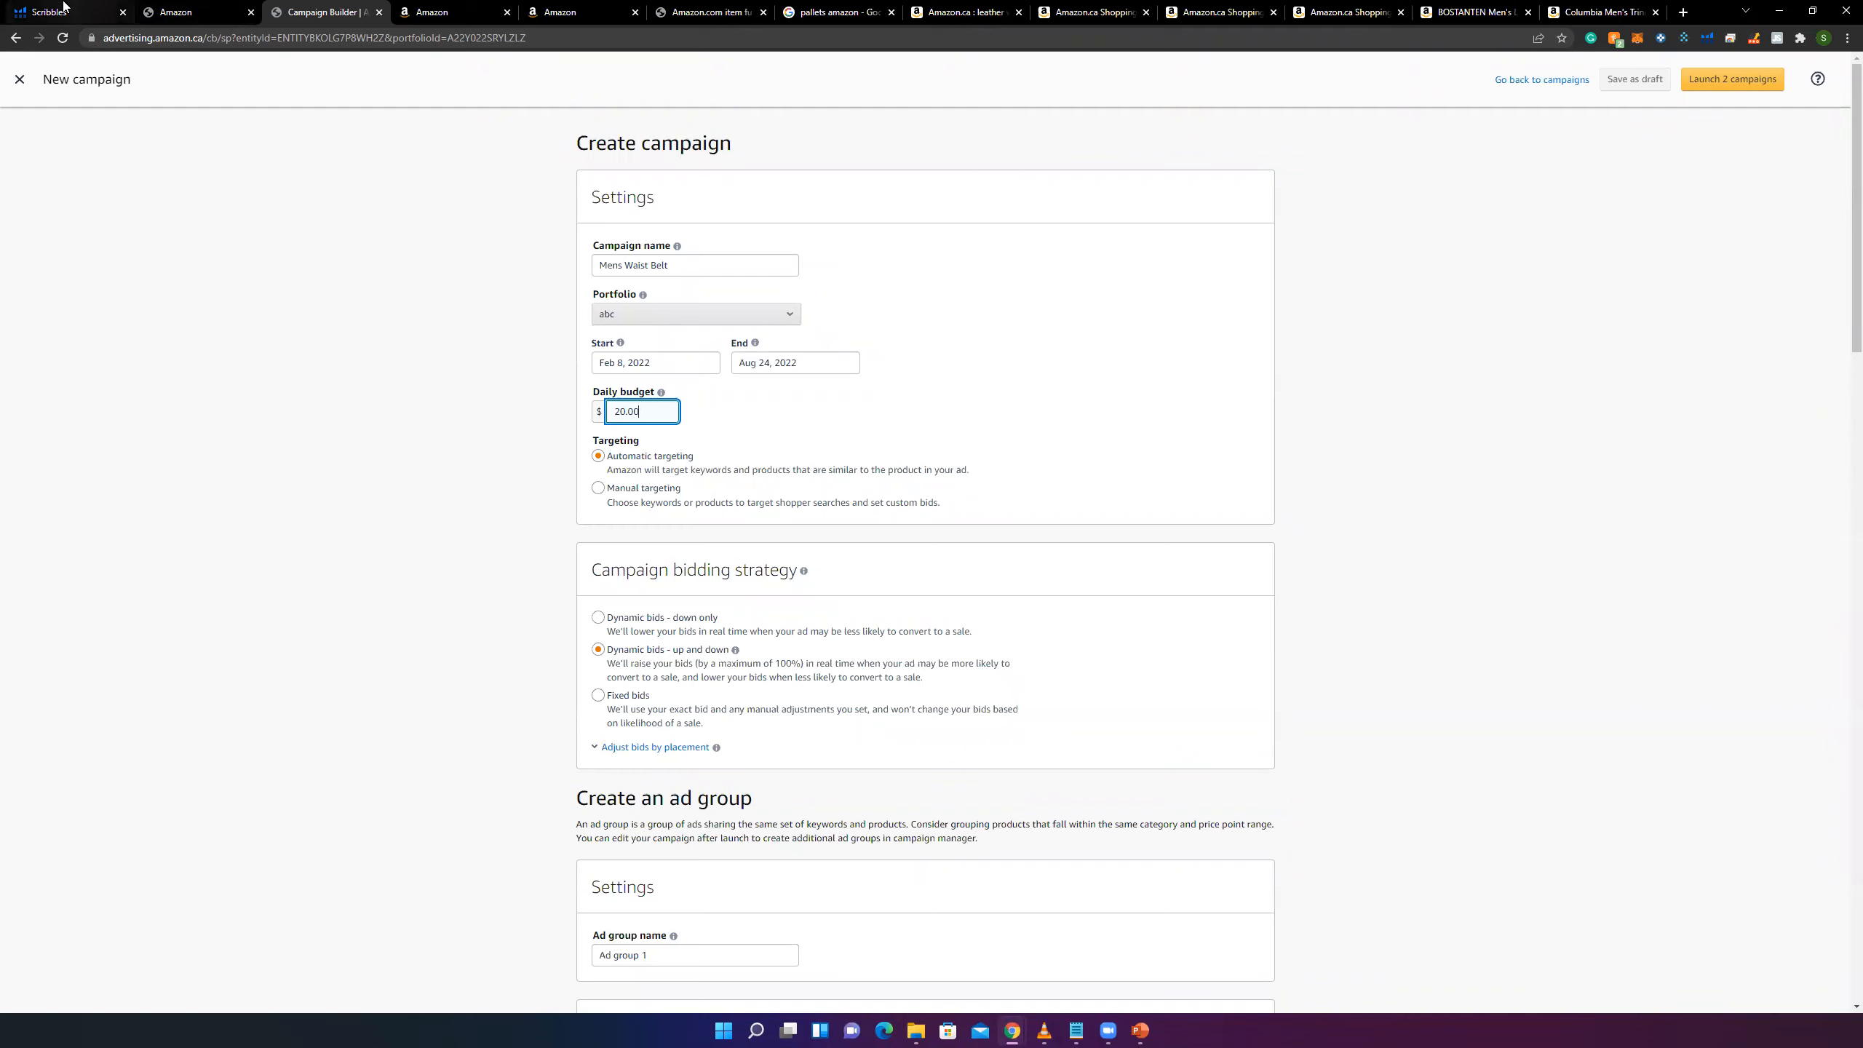
click(95, 267)
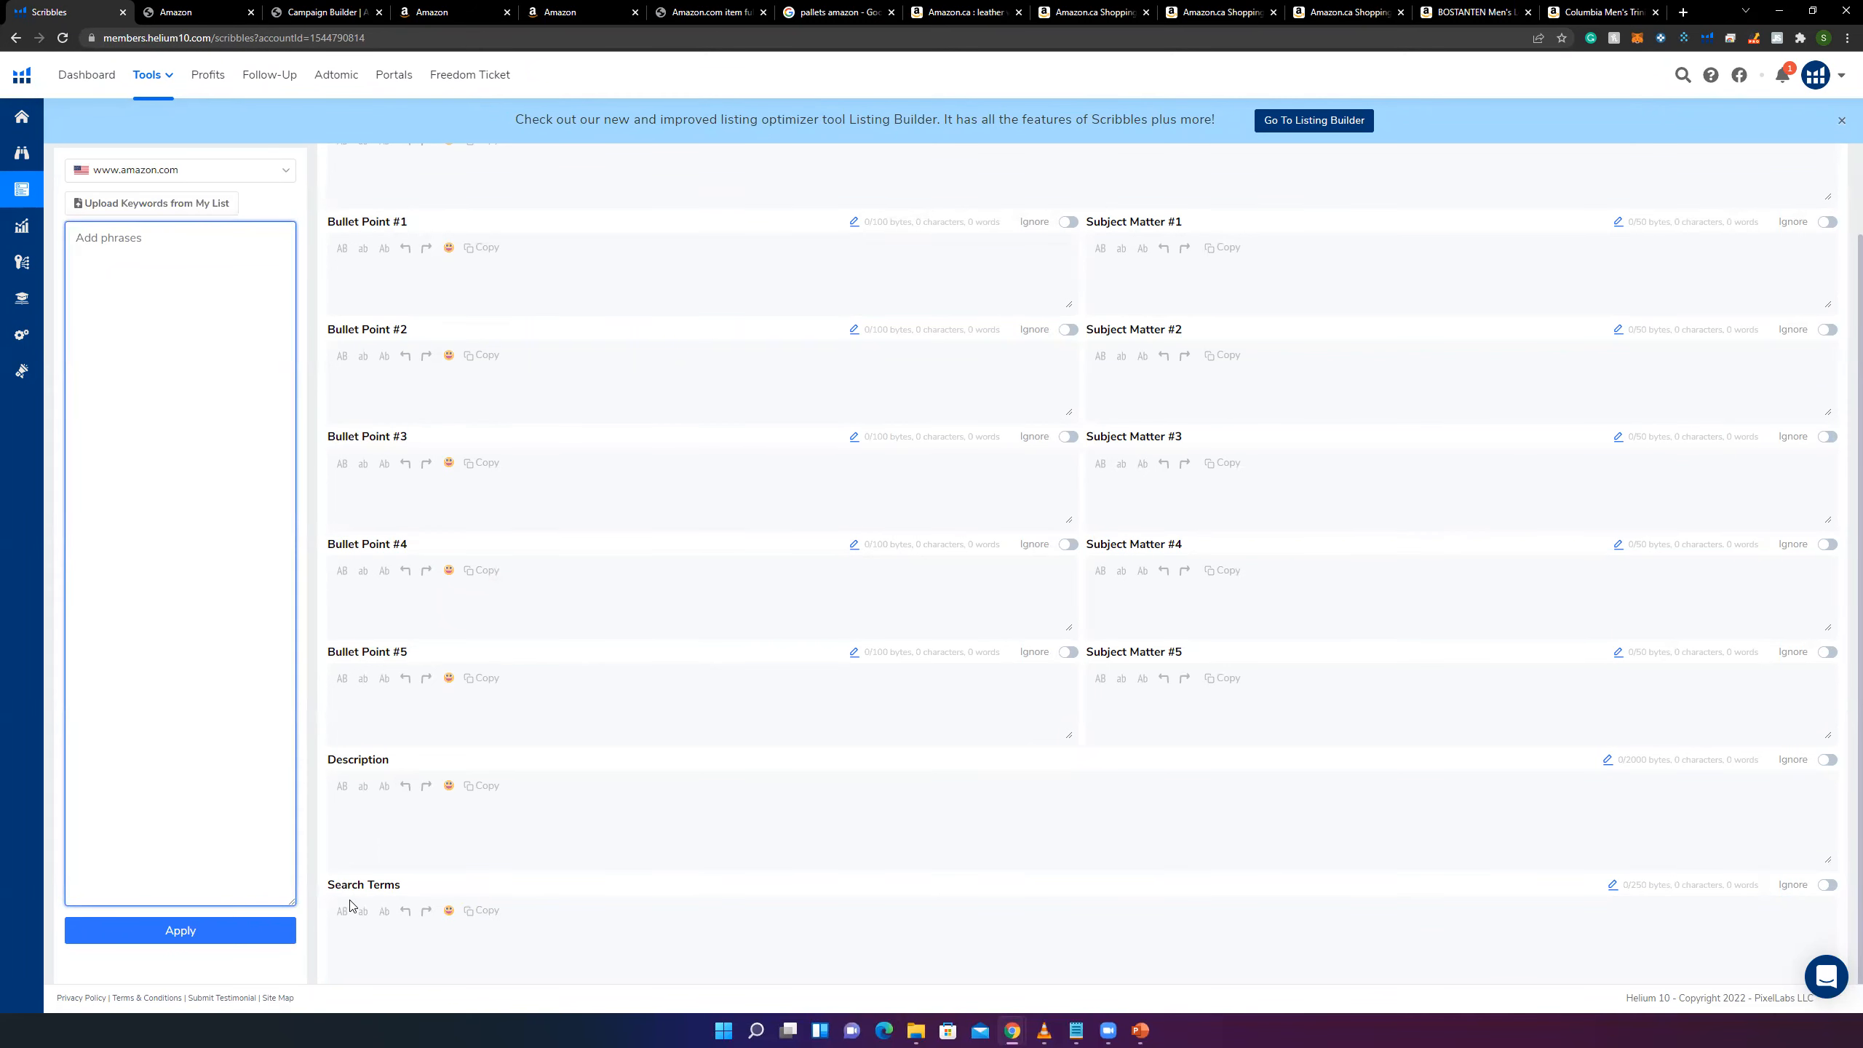
scroll(338, 385, up, 2)
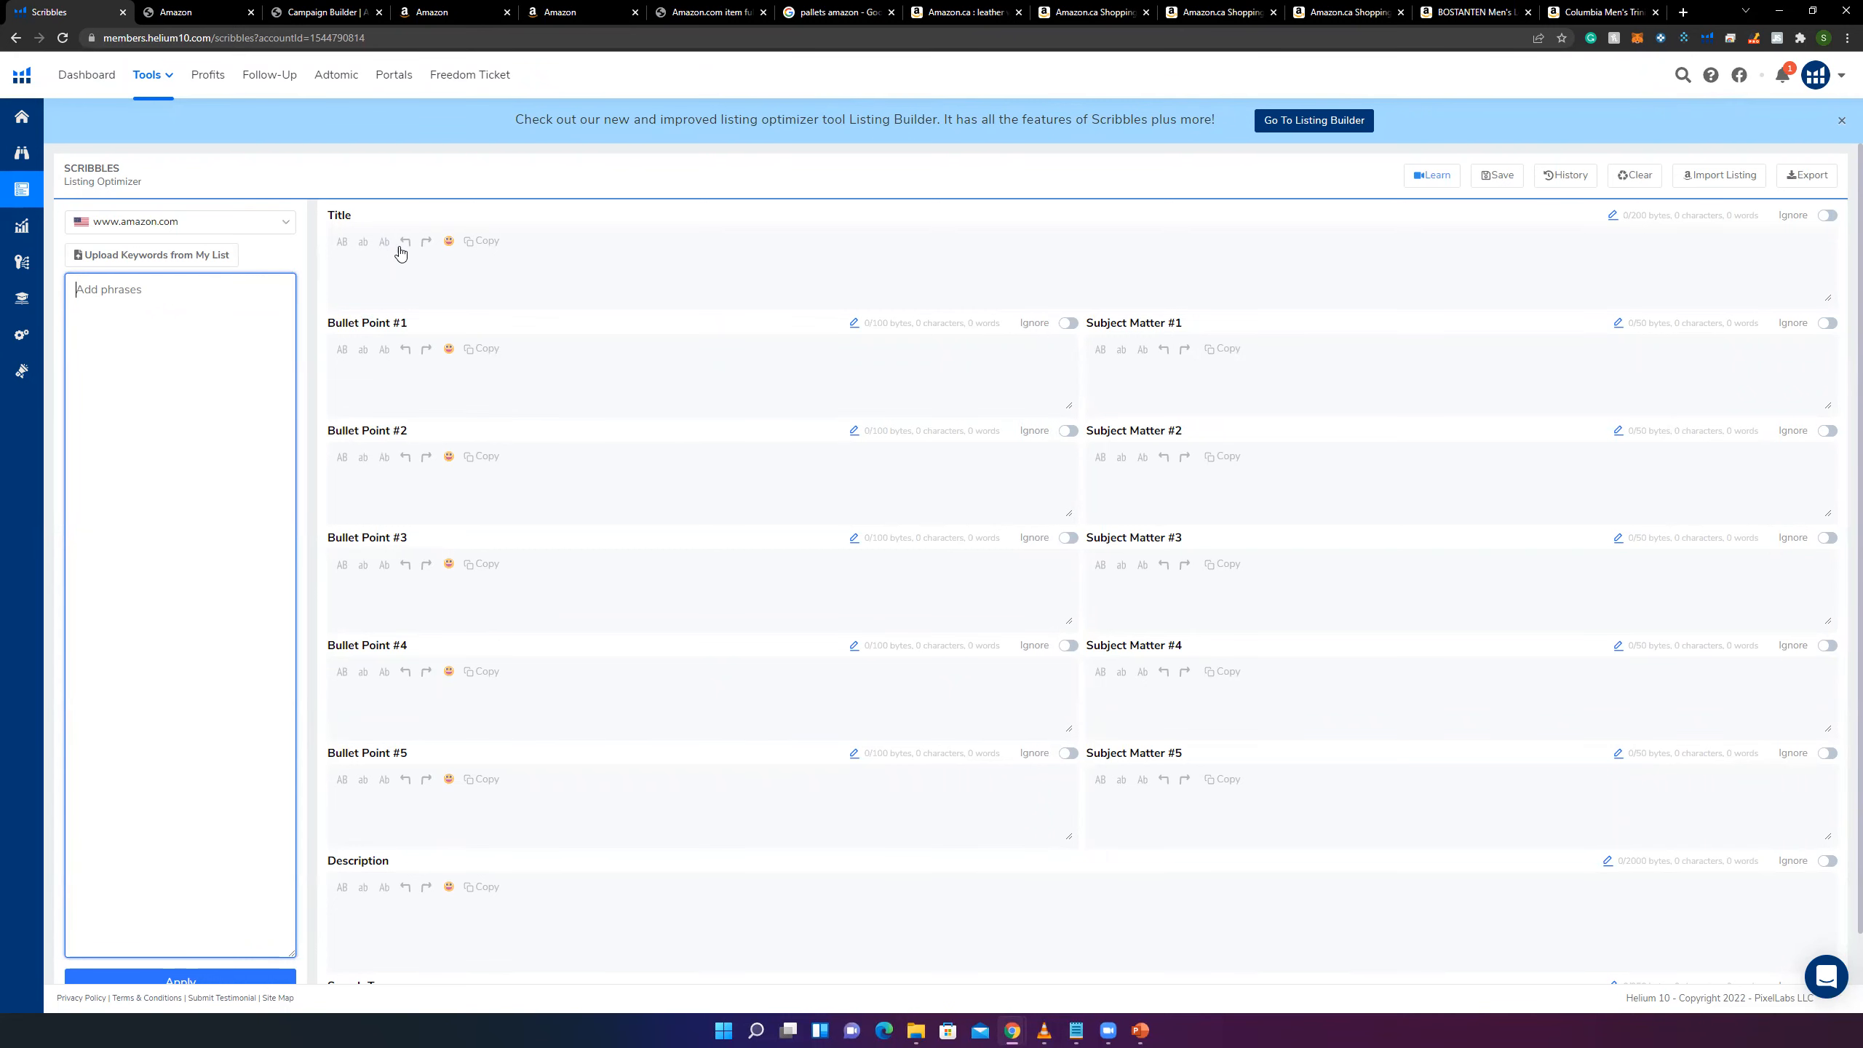
scroll(498, 625, down, 2)
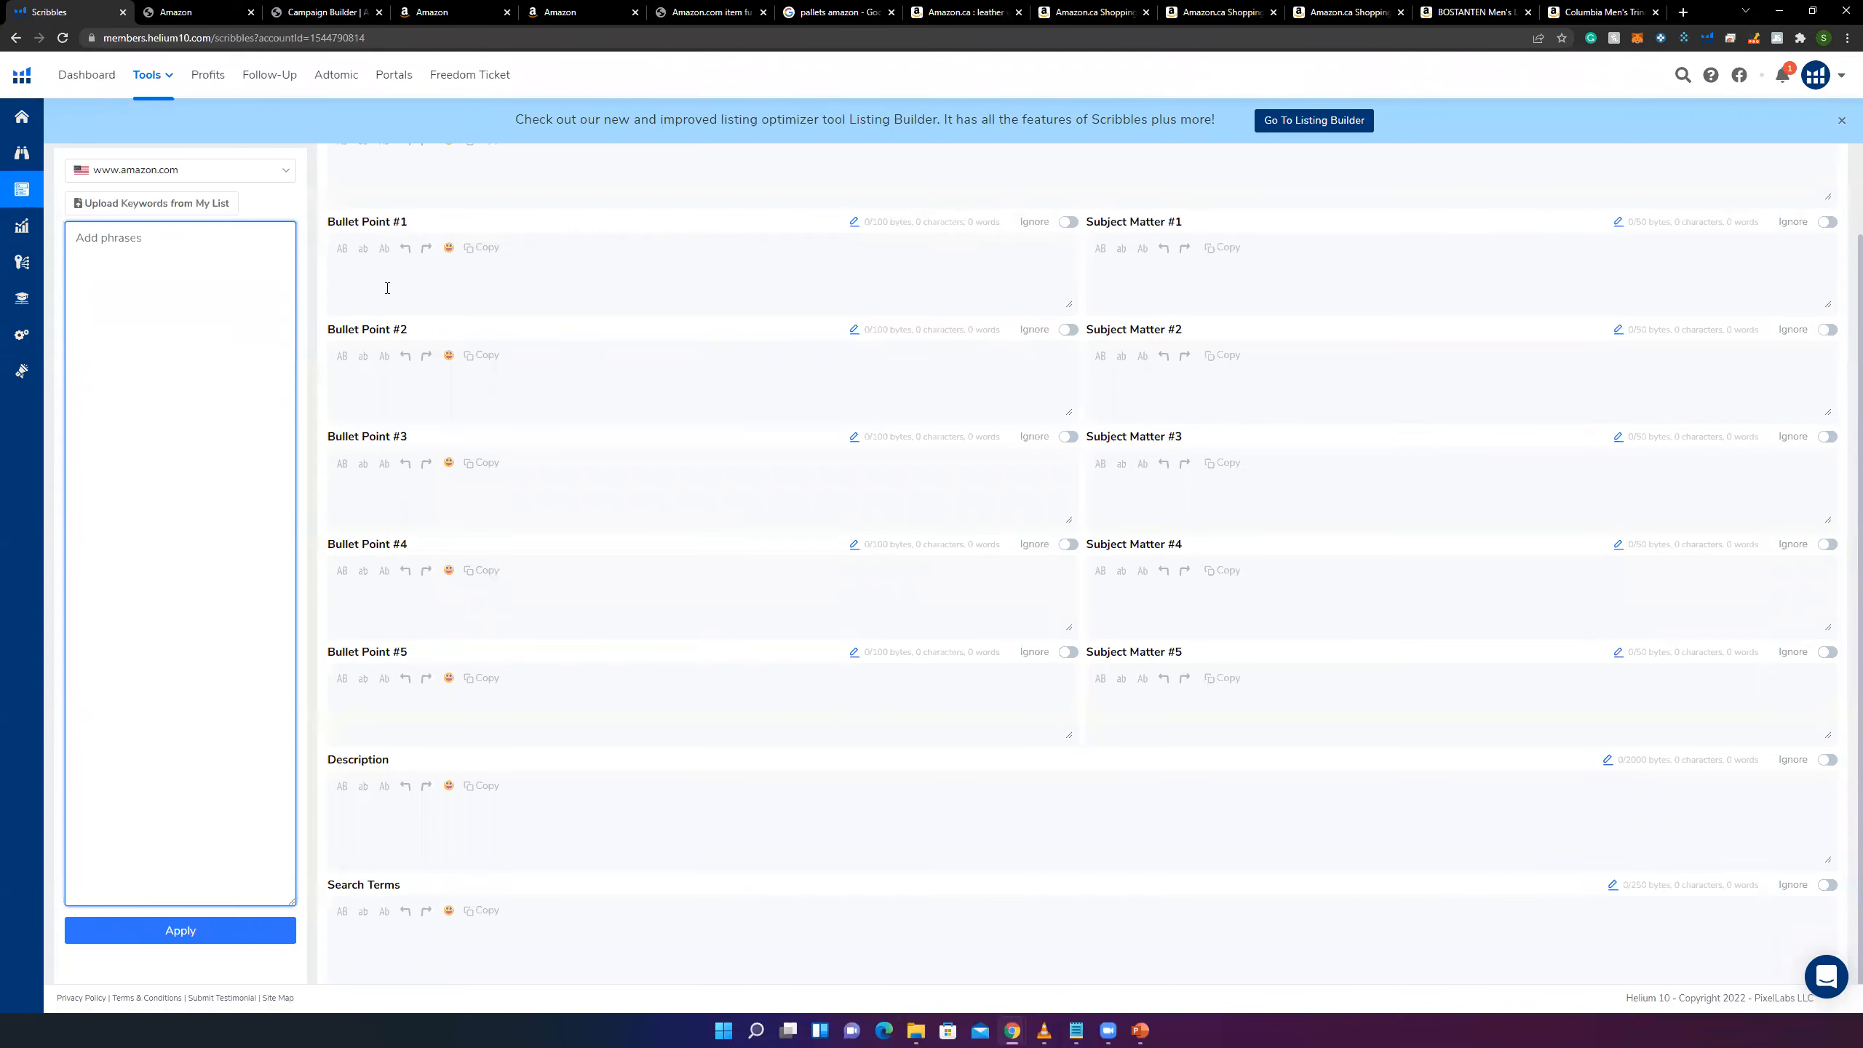
click(184, 12)
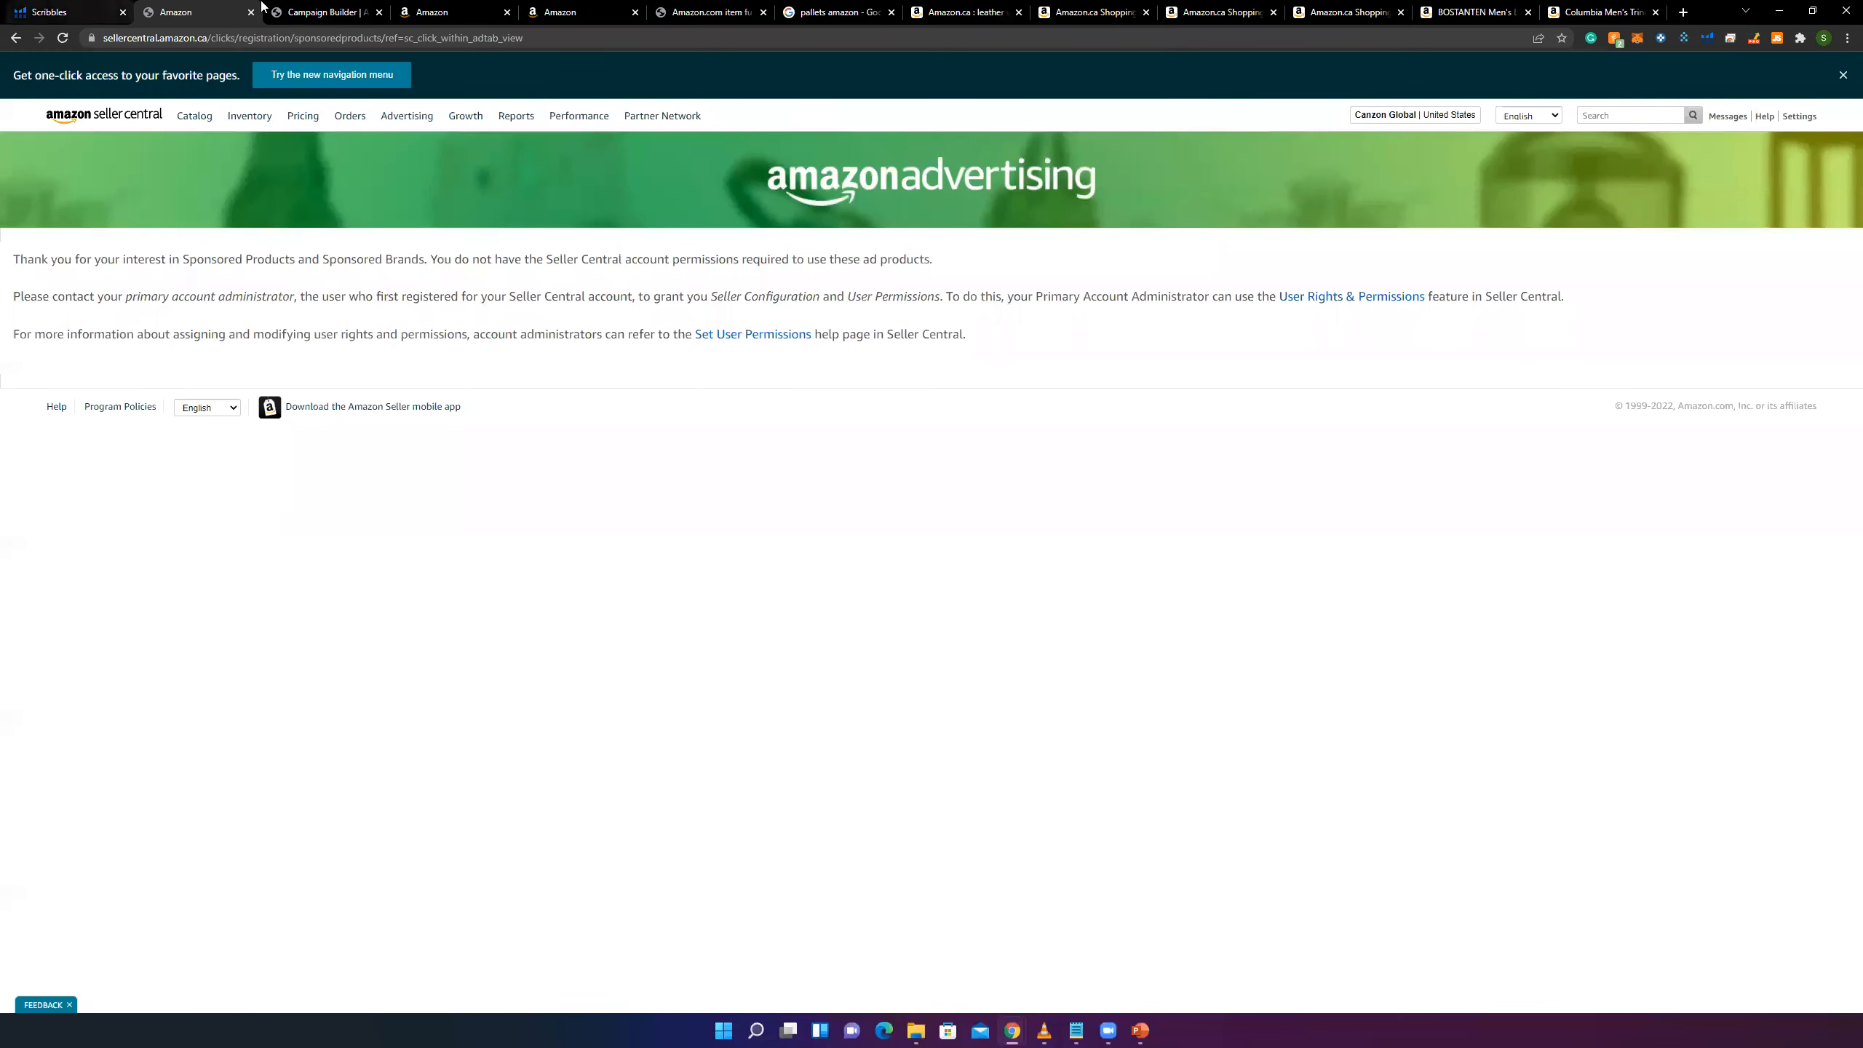
click(303, 9)
- Switch the campaign to manual targeting, examine how a keyword list is entered, and switch back to automatic targeting
mouse_move(642, 294)
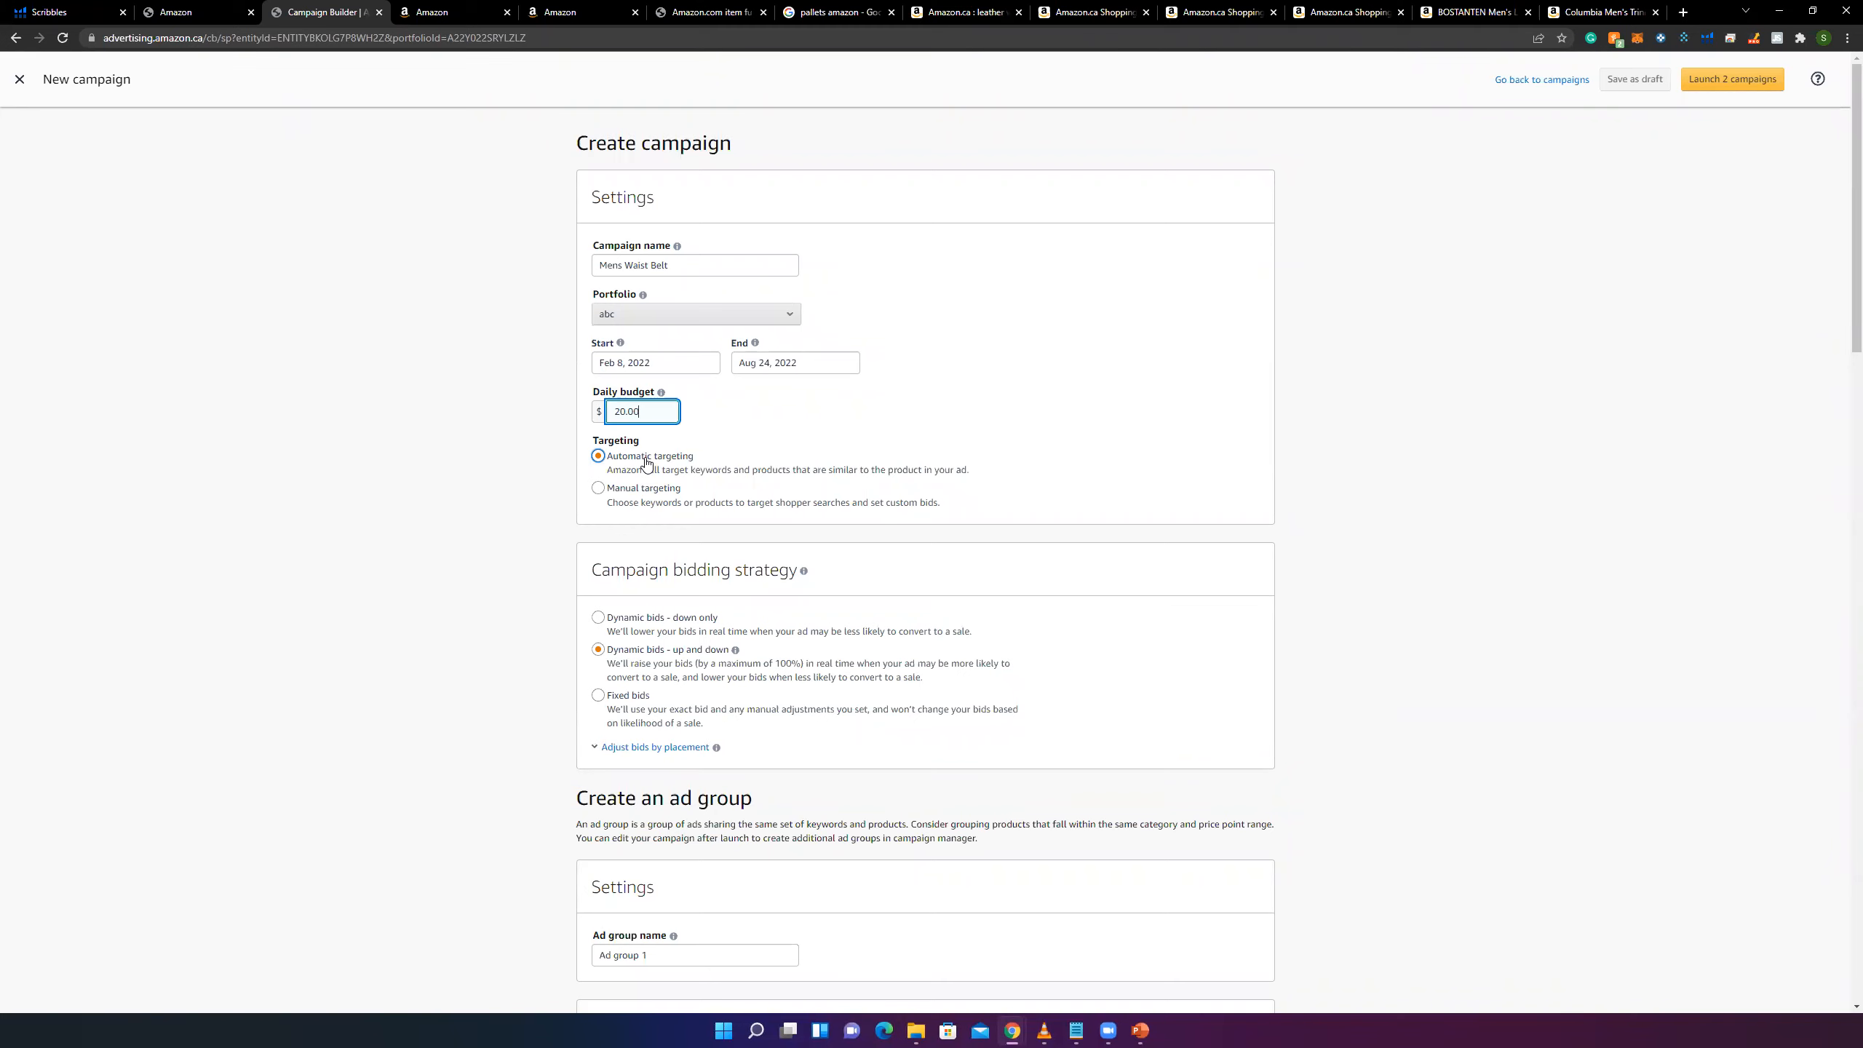
click(665, 492)
scroll(734, 514, down, 15)
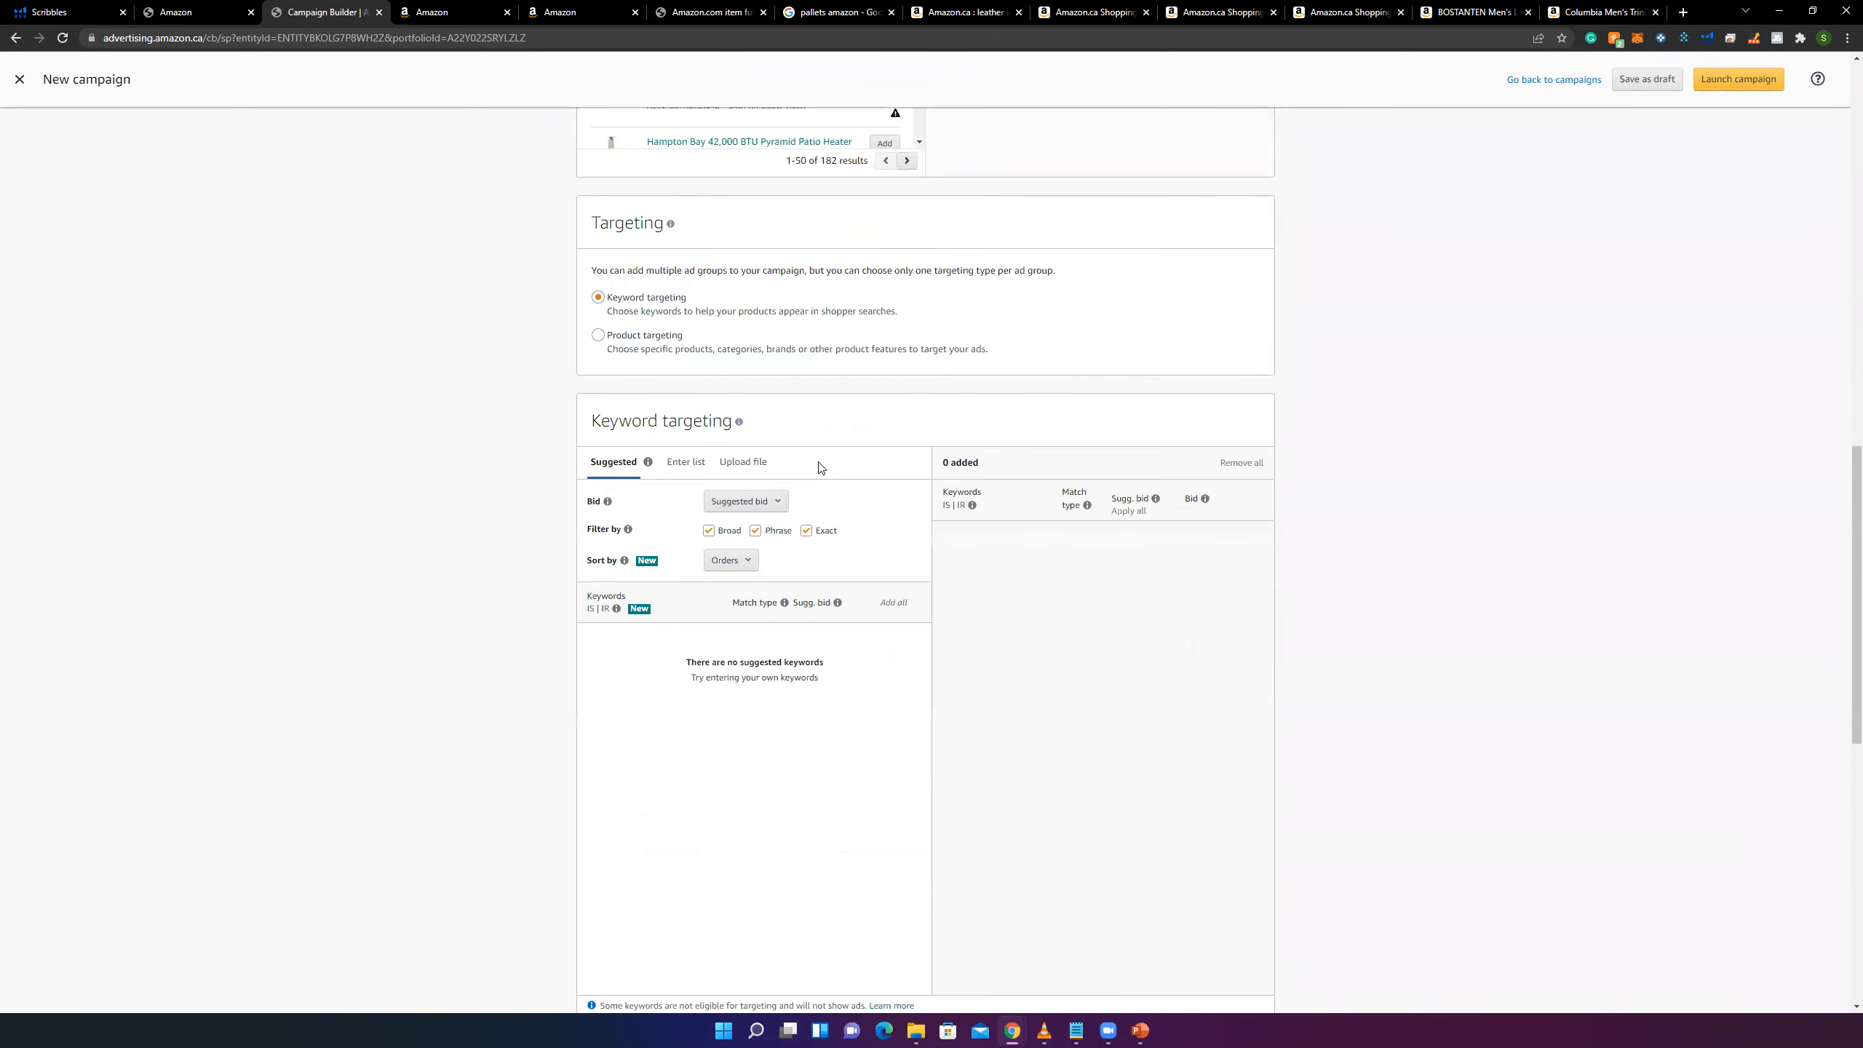
scroll(851, 525, down, 3)
scroll(829, 510, up, 1)
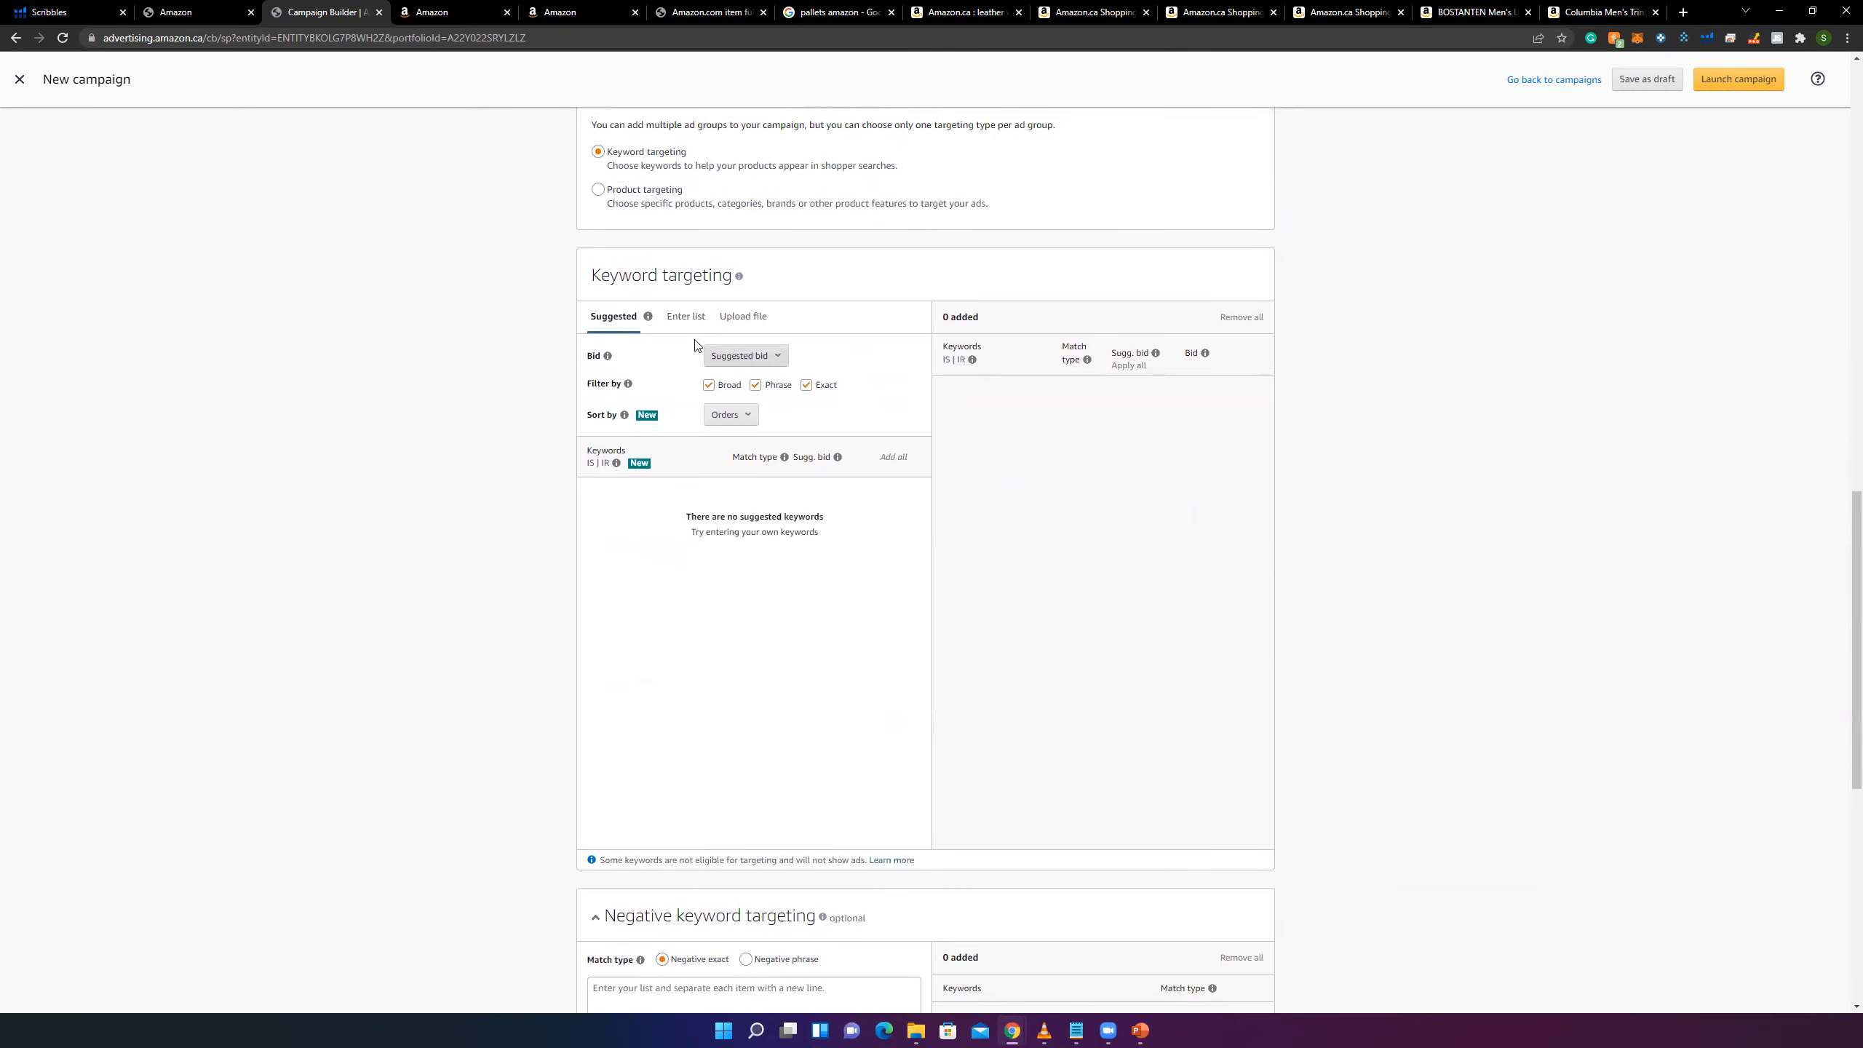
click(679, 329)
click(642, 429)
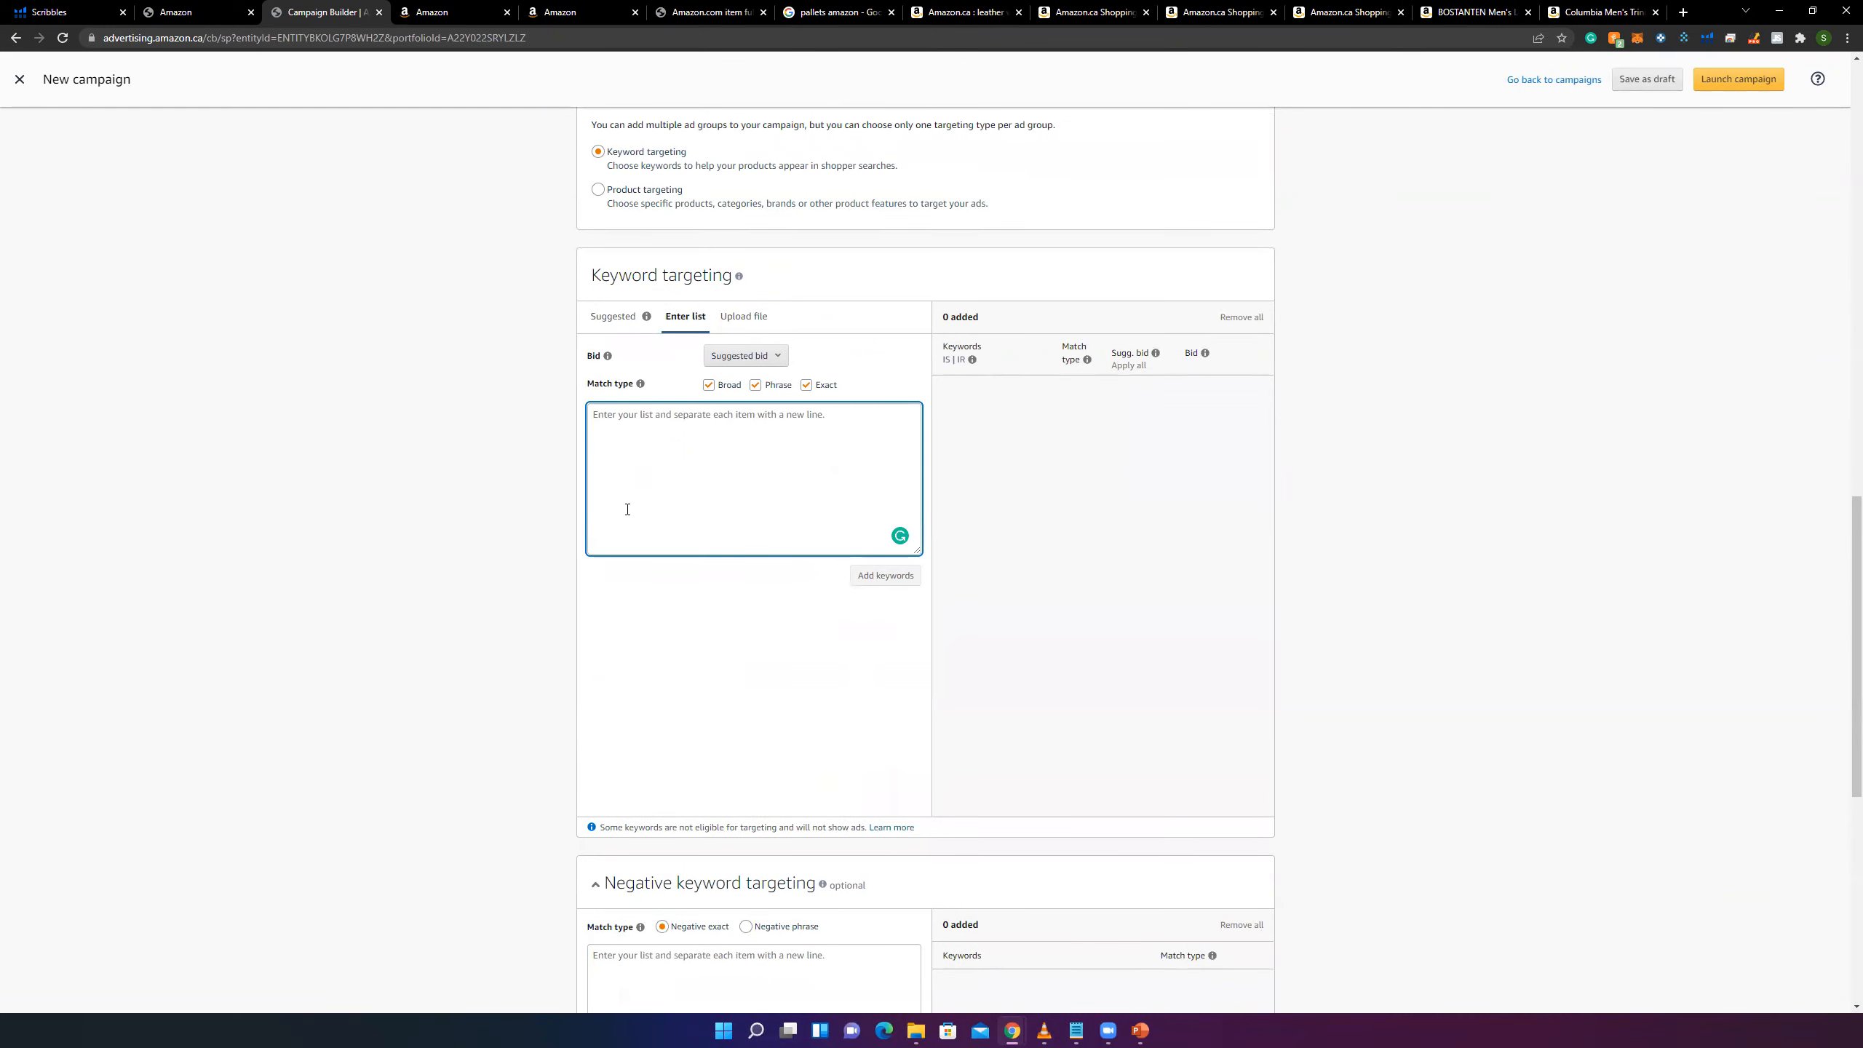
scroll(587, 506, up, 20)
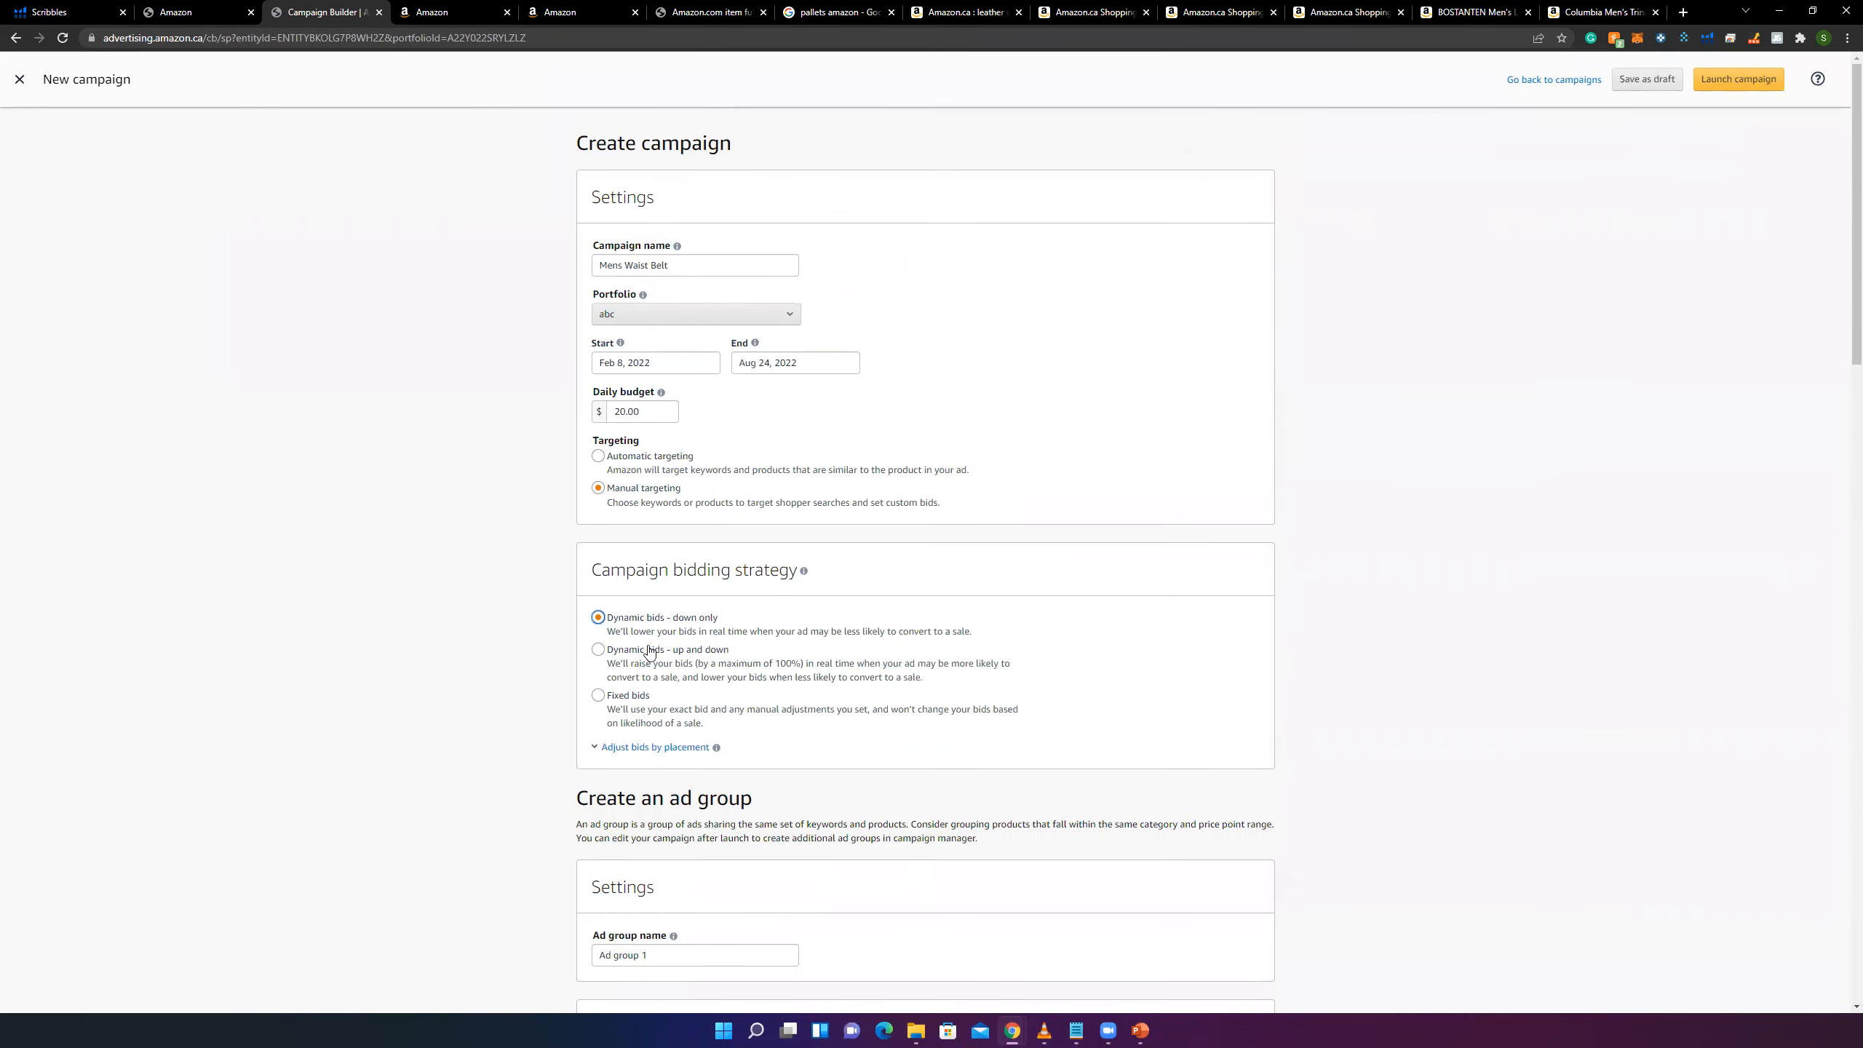
scroll(534, 555, down, 2)
scroll(534, 553, up, 2)
click(635, 455)
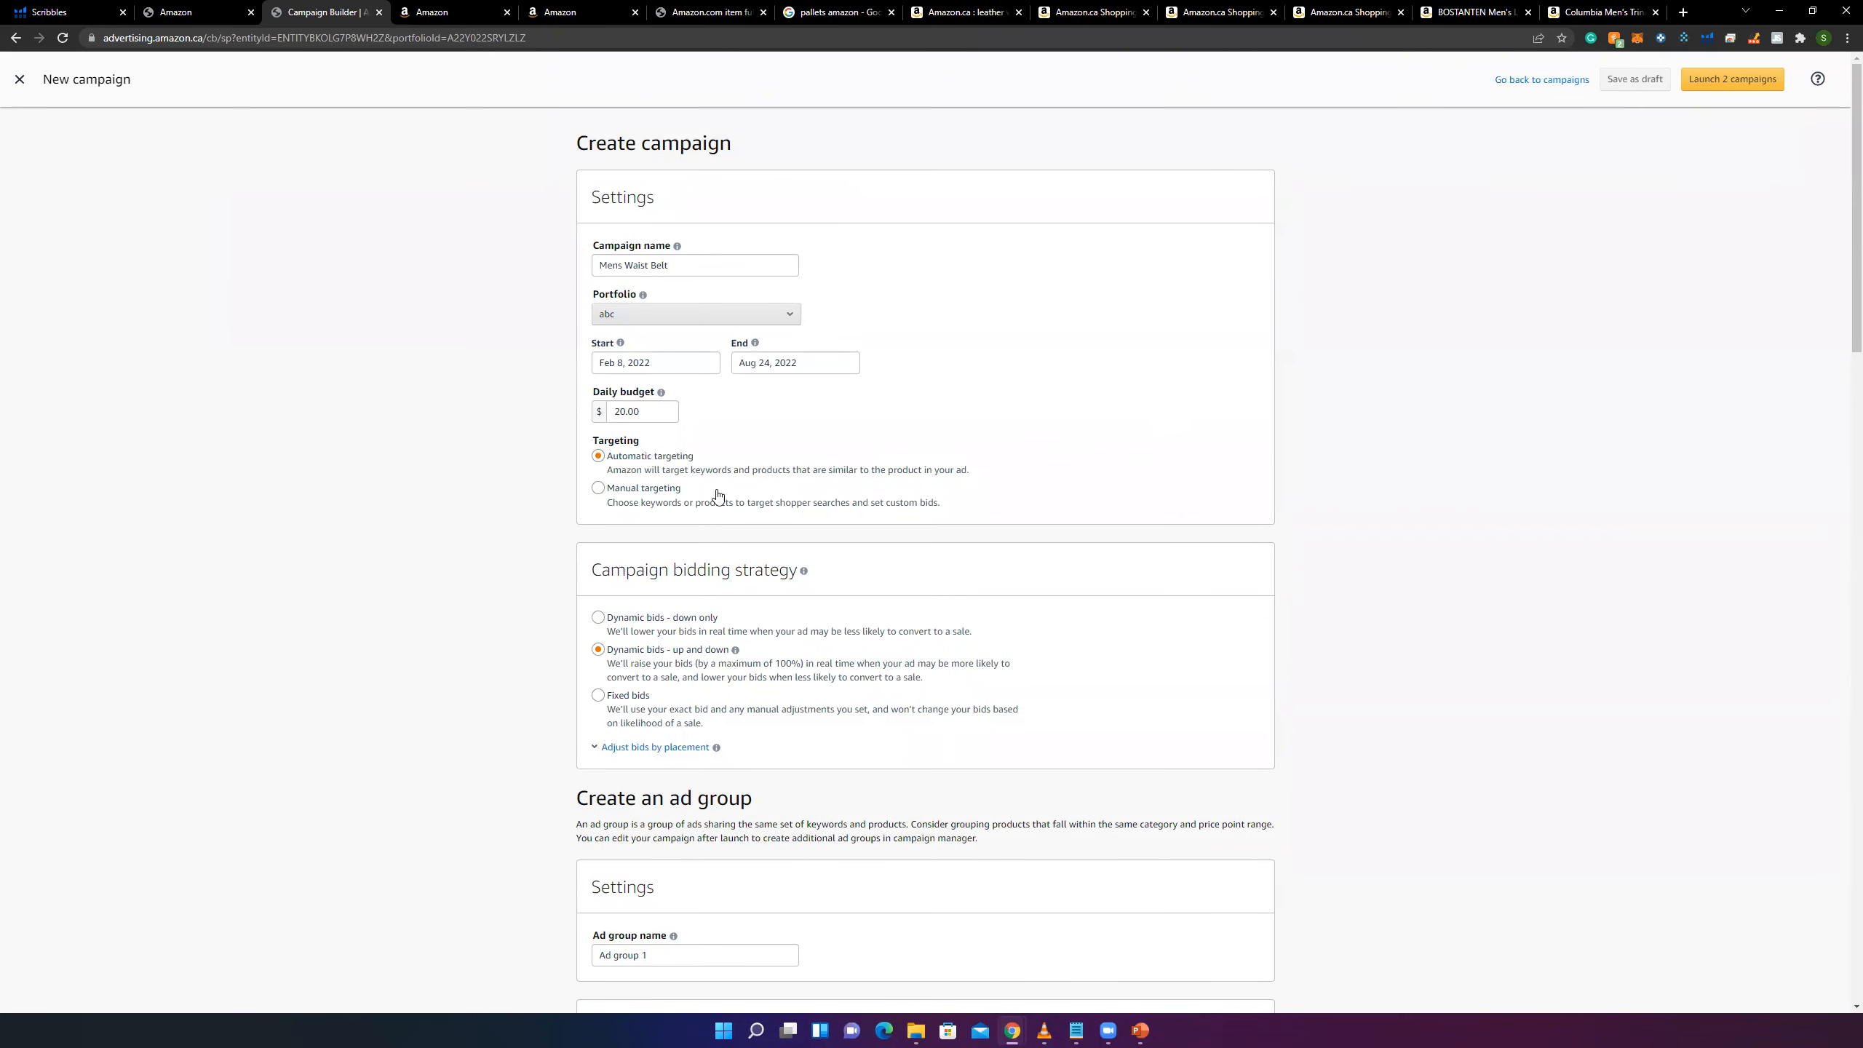
- Examine the campaign bidding strategy options, including Dynamic bids - up and down
scroll(697, 485, down, 3)
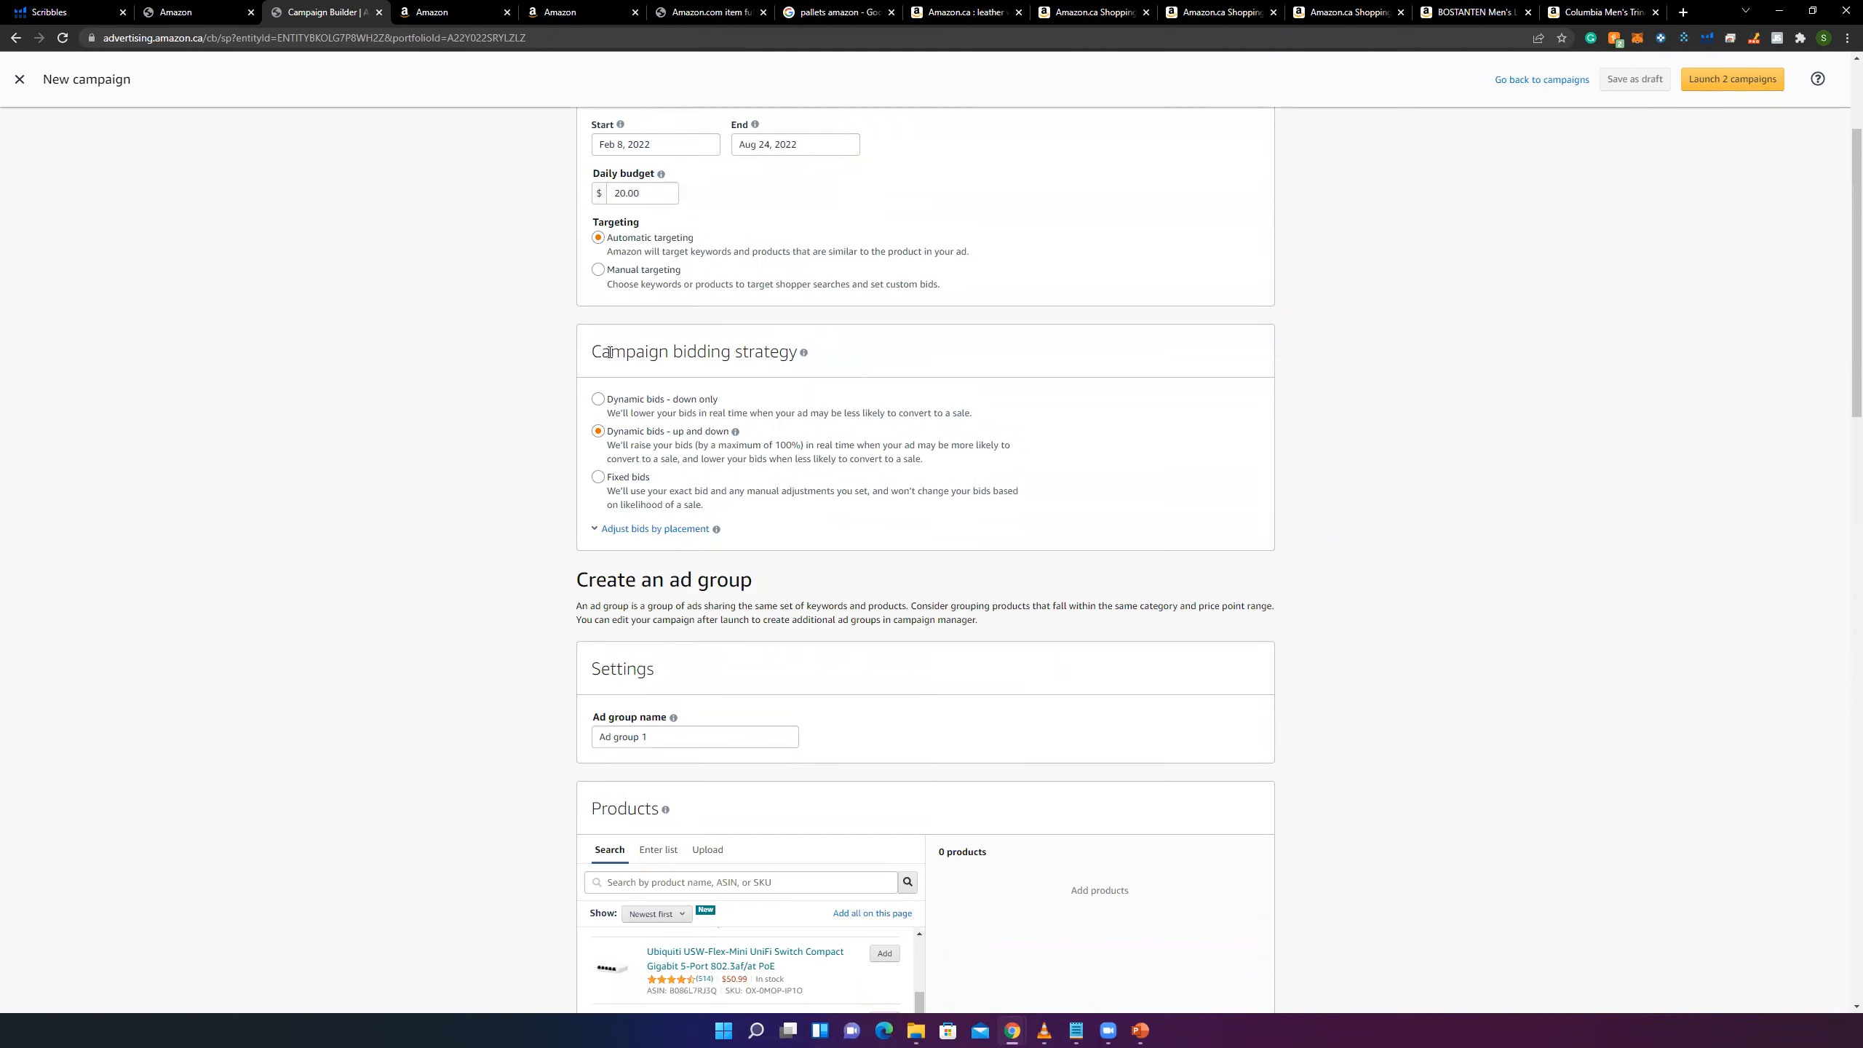
drag(610, 353, 740, 353)
click(782, 370)
click(697, 436)
- Switch automatic targeting to bids by targeting group to inspect the groups, and return to the default bid option
scroll(543, 485, down, 10)
scroll(536, 502, down, 6)
scroll(536, 501, up, 6)
drag(653, 583, 632, 583)
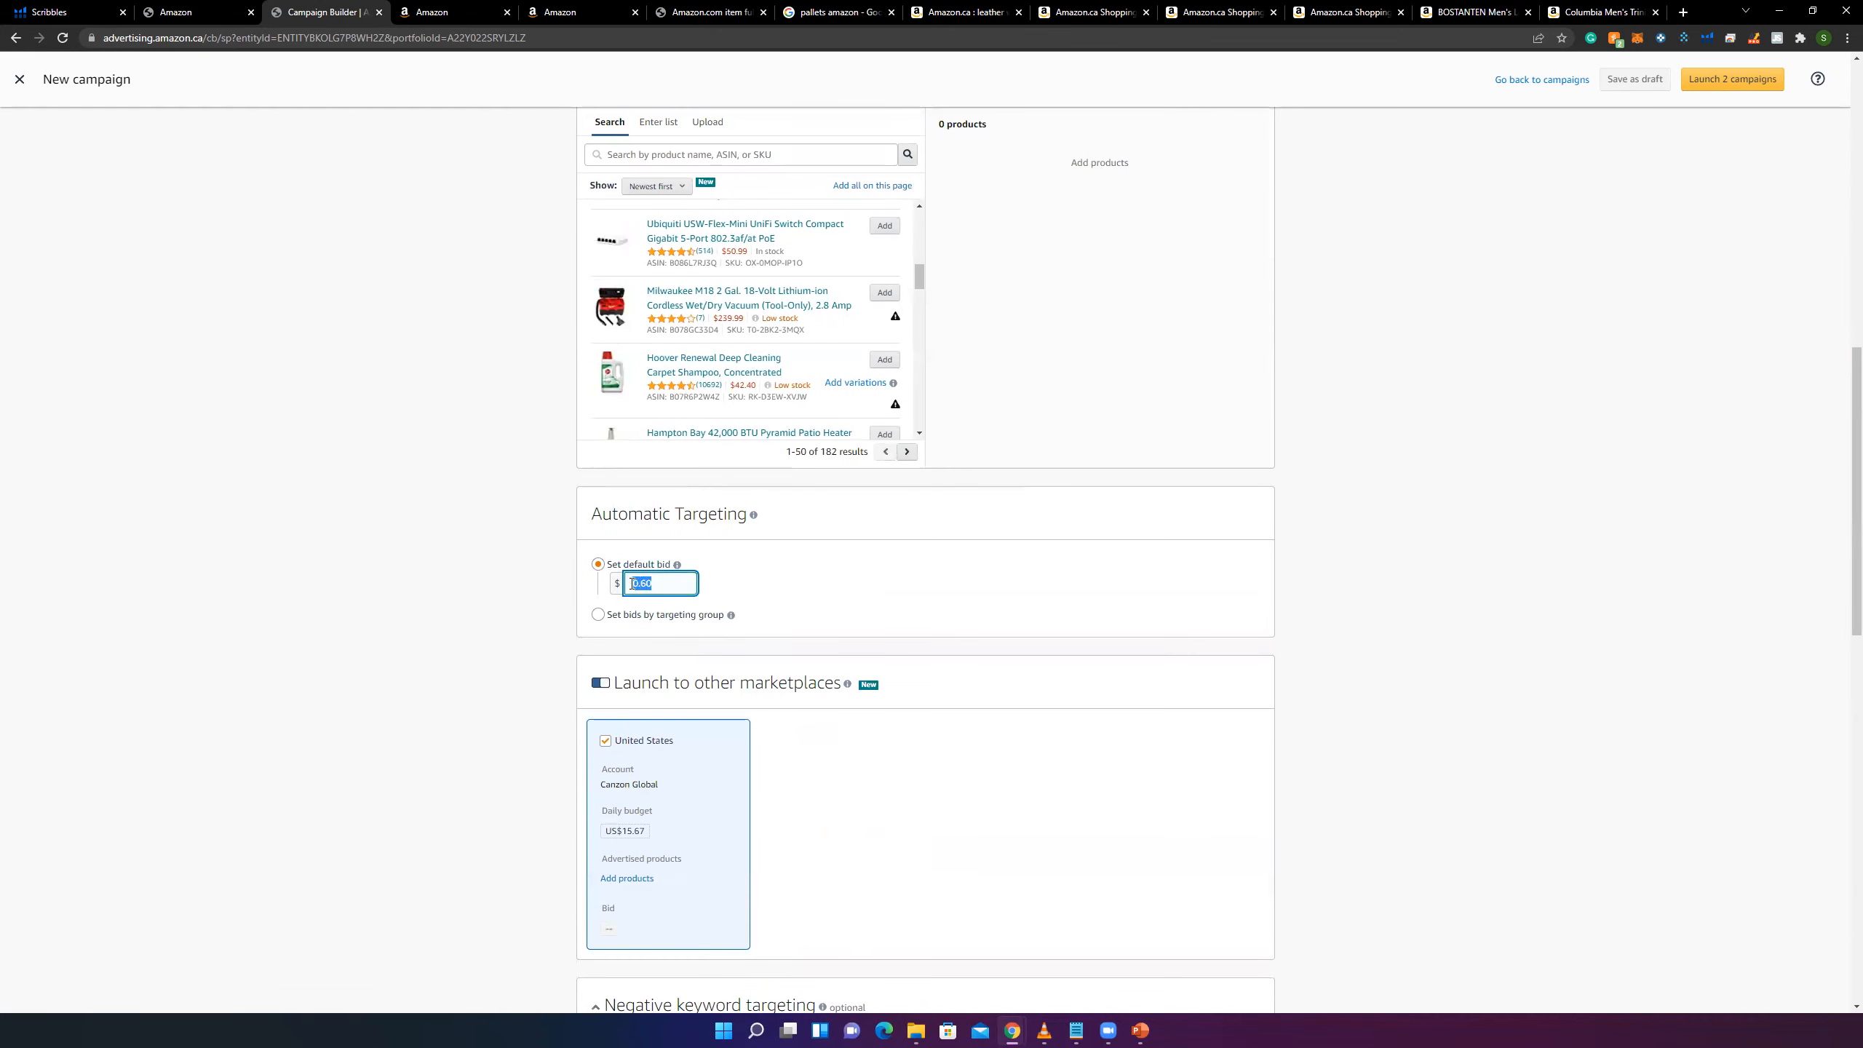
click(676, 616)
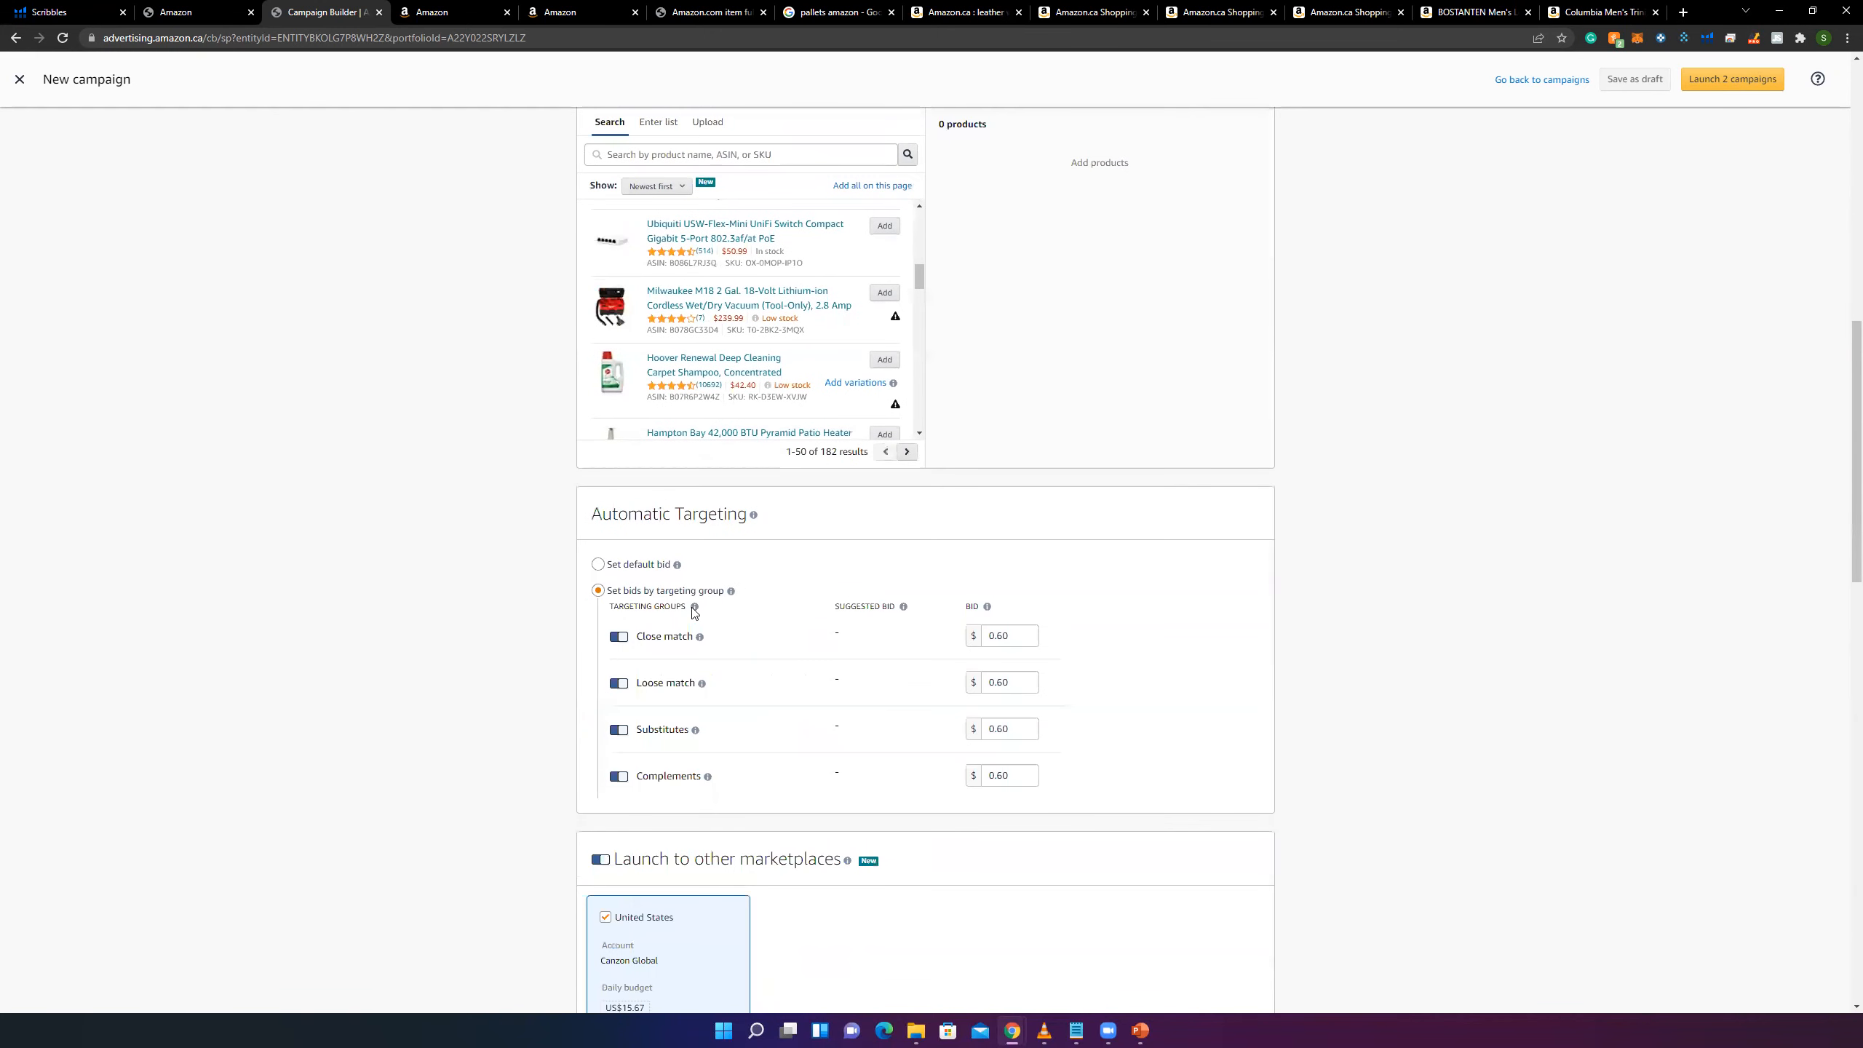
click(625, 565)
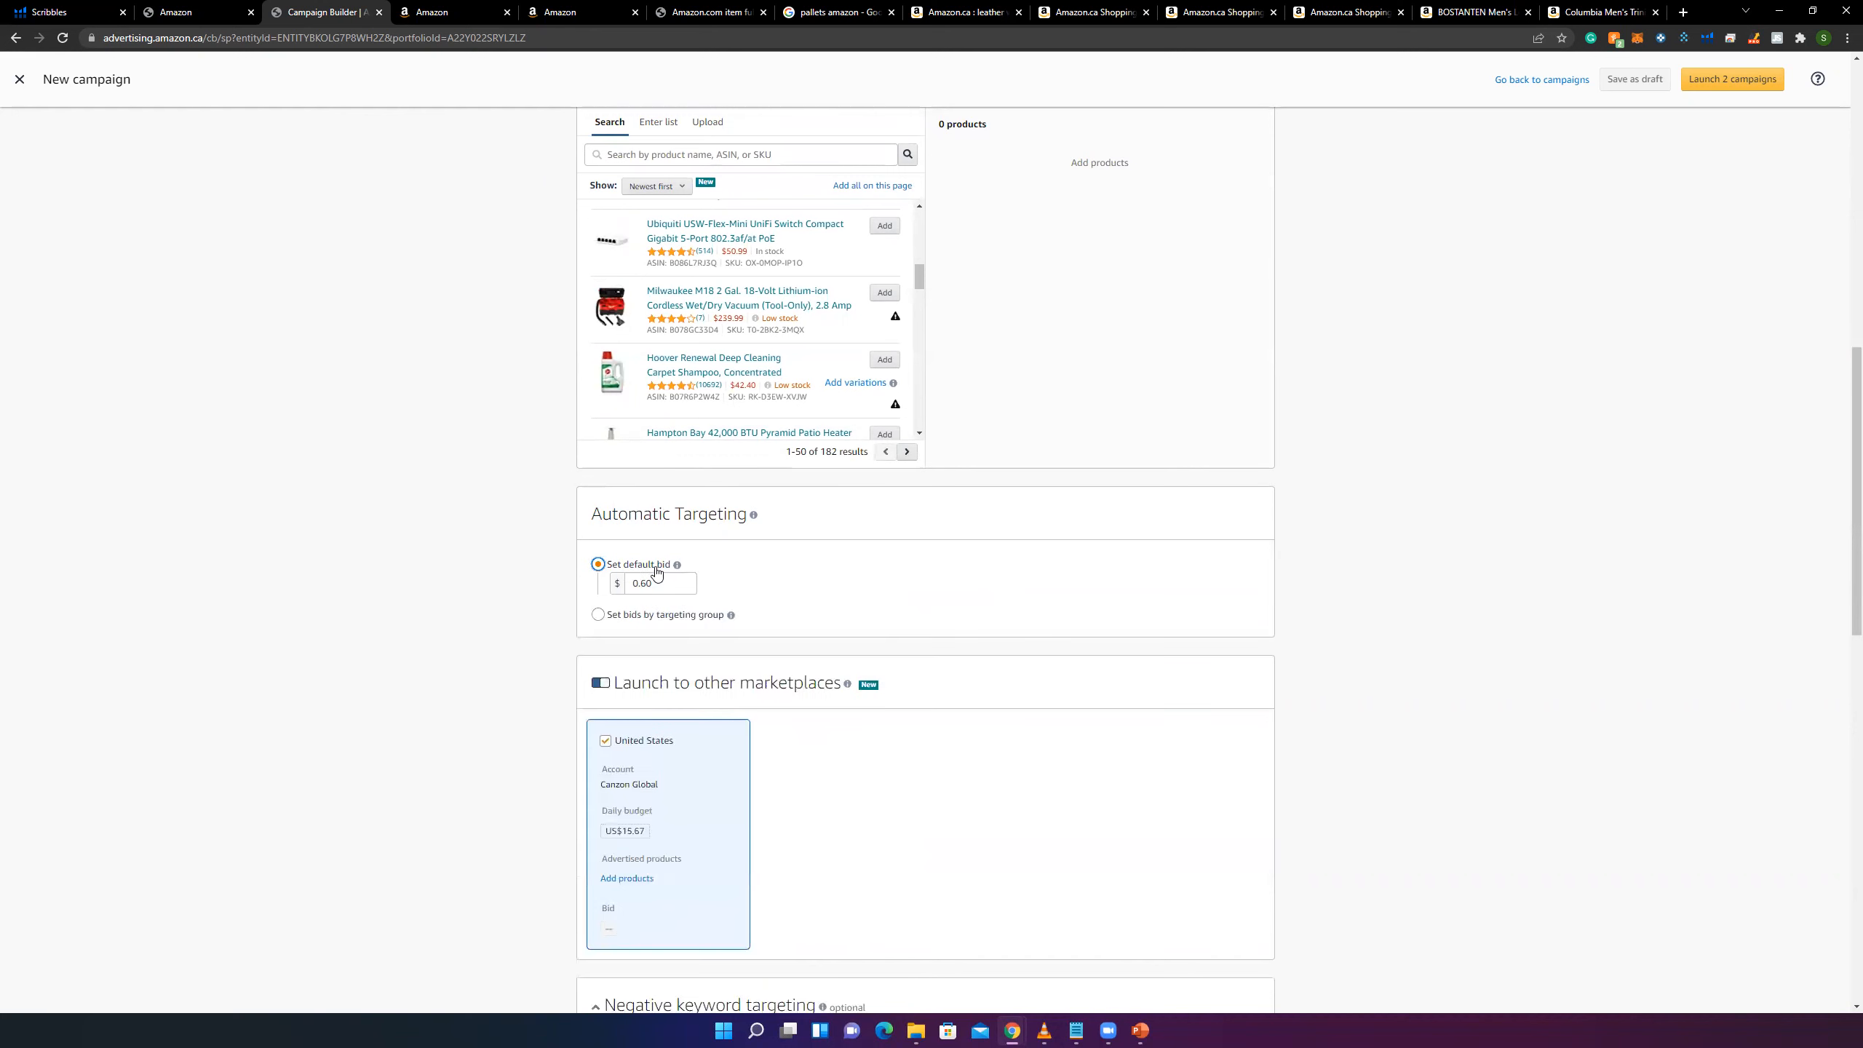
- Read the explanation of the default bid and set the automatic targeting default bid to $1
double_click(627, 583)
mouse_move(675, 566)
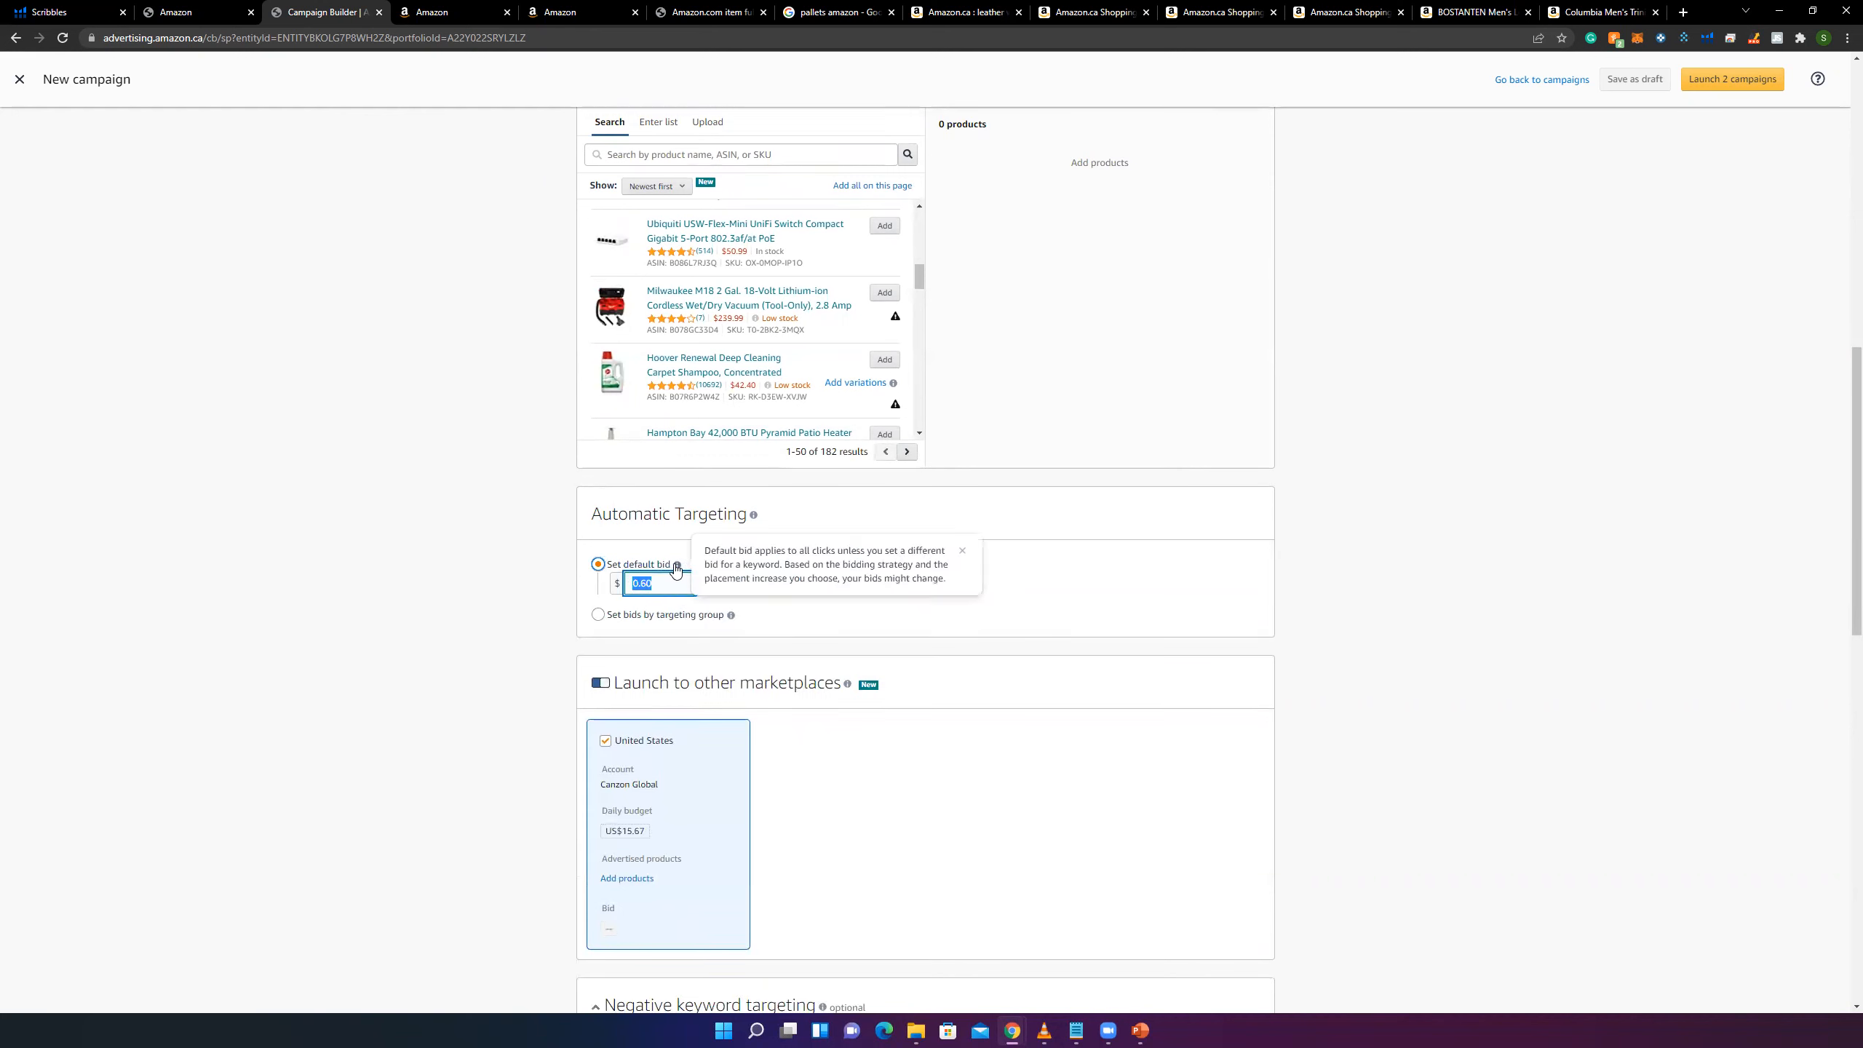
click(669, 581)
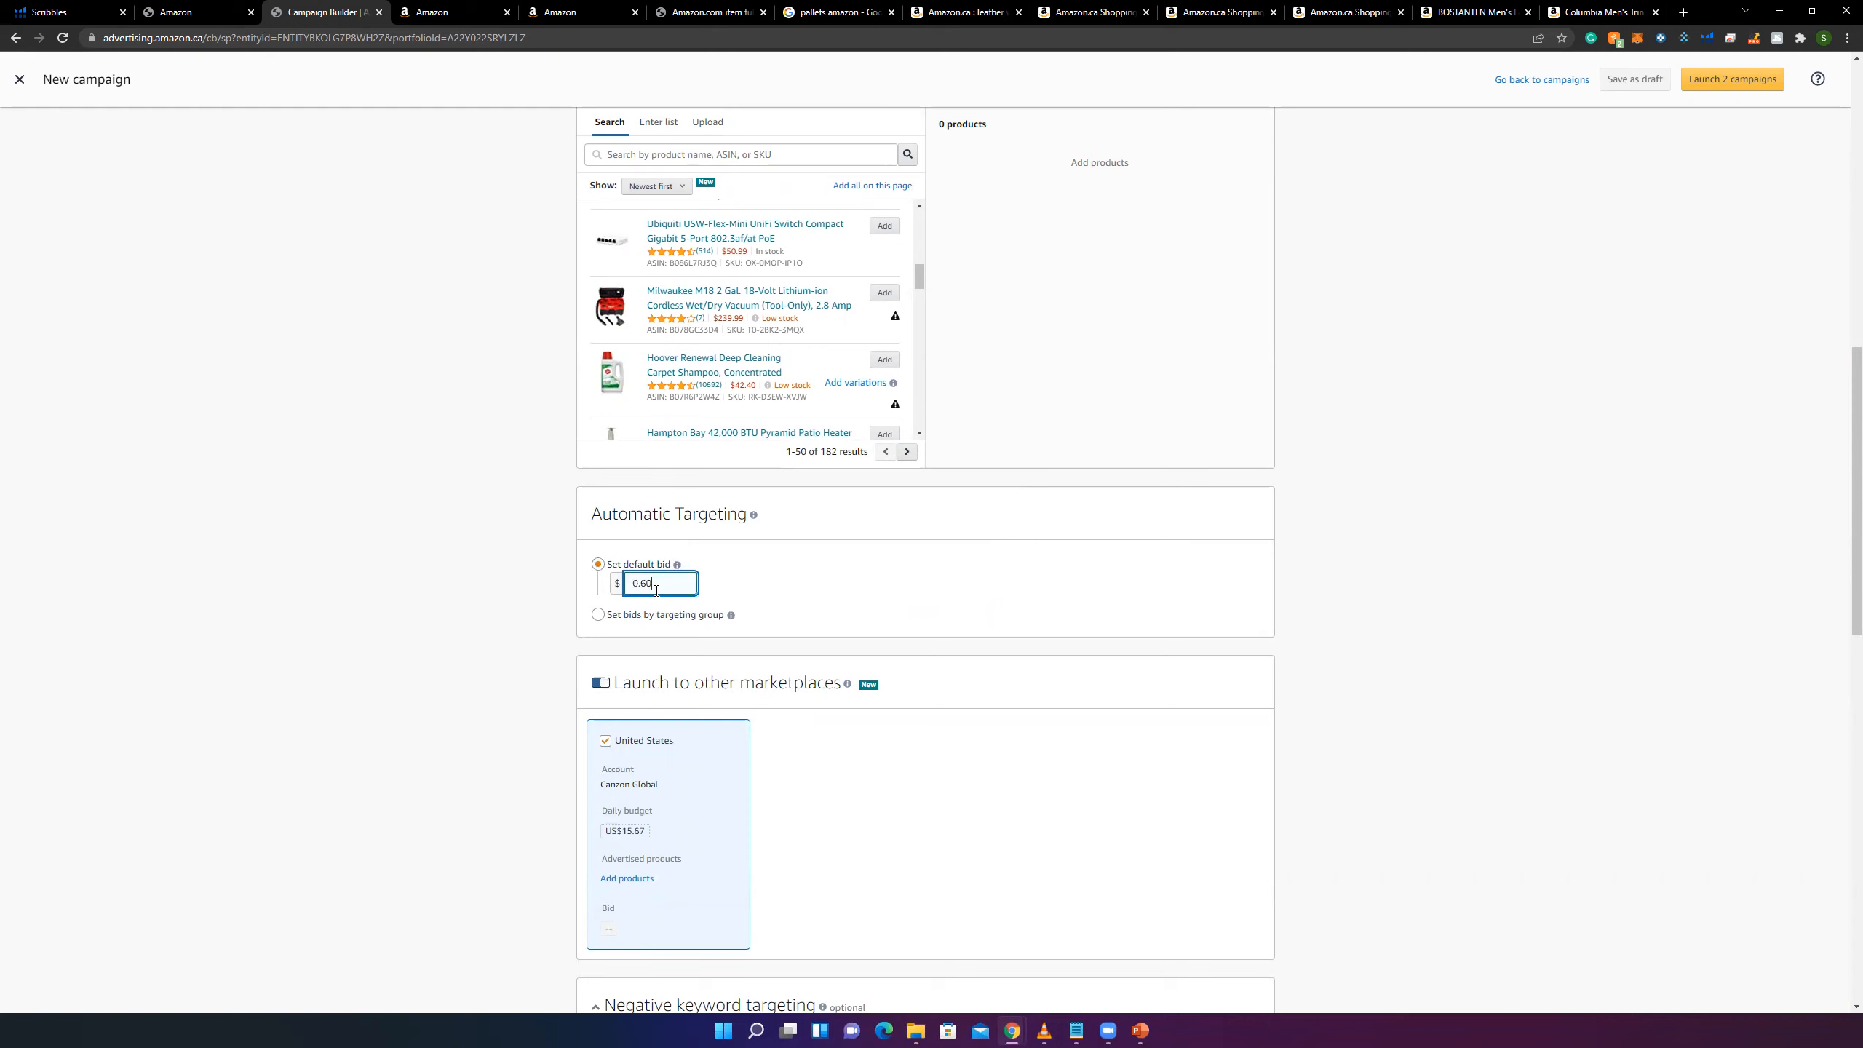
drag(673, 579, 569, 587)
text(1)
click(507, 554)
- Change the bidding strategy to Dynamic bids - down only, and switch it back to Dynamic bids - up and down
scroll(598, 620, up, 10)
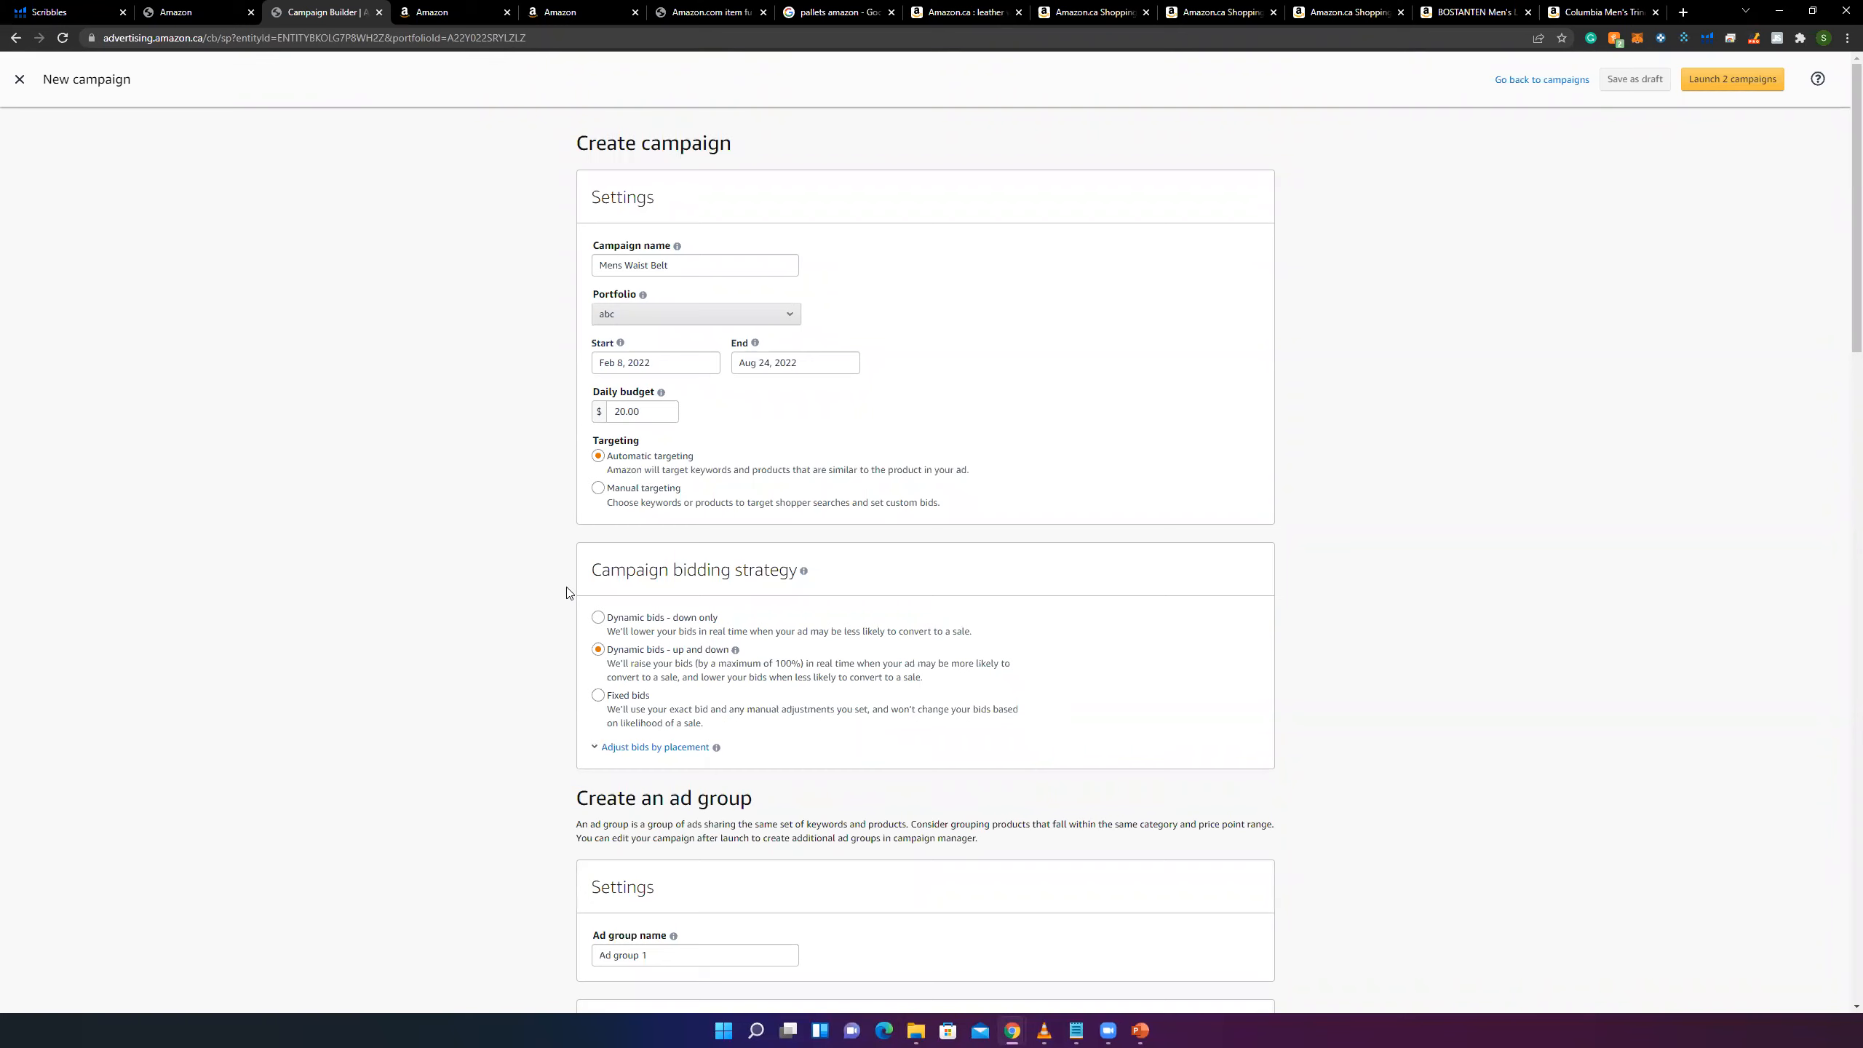
click(713, 662)
click(705, 618)
scroll(646, 547, down, 4)
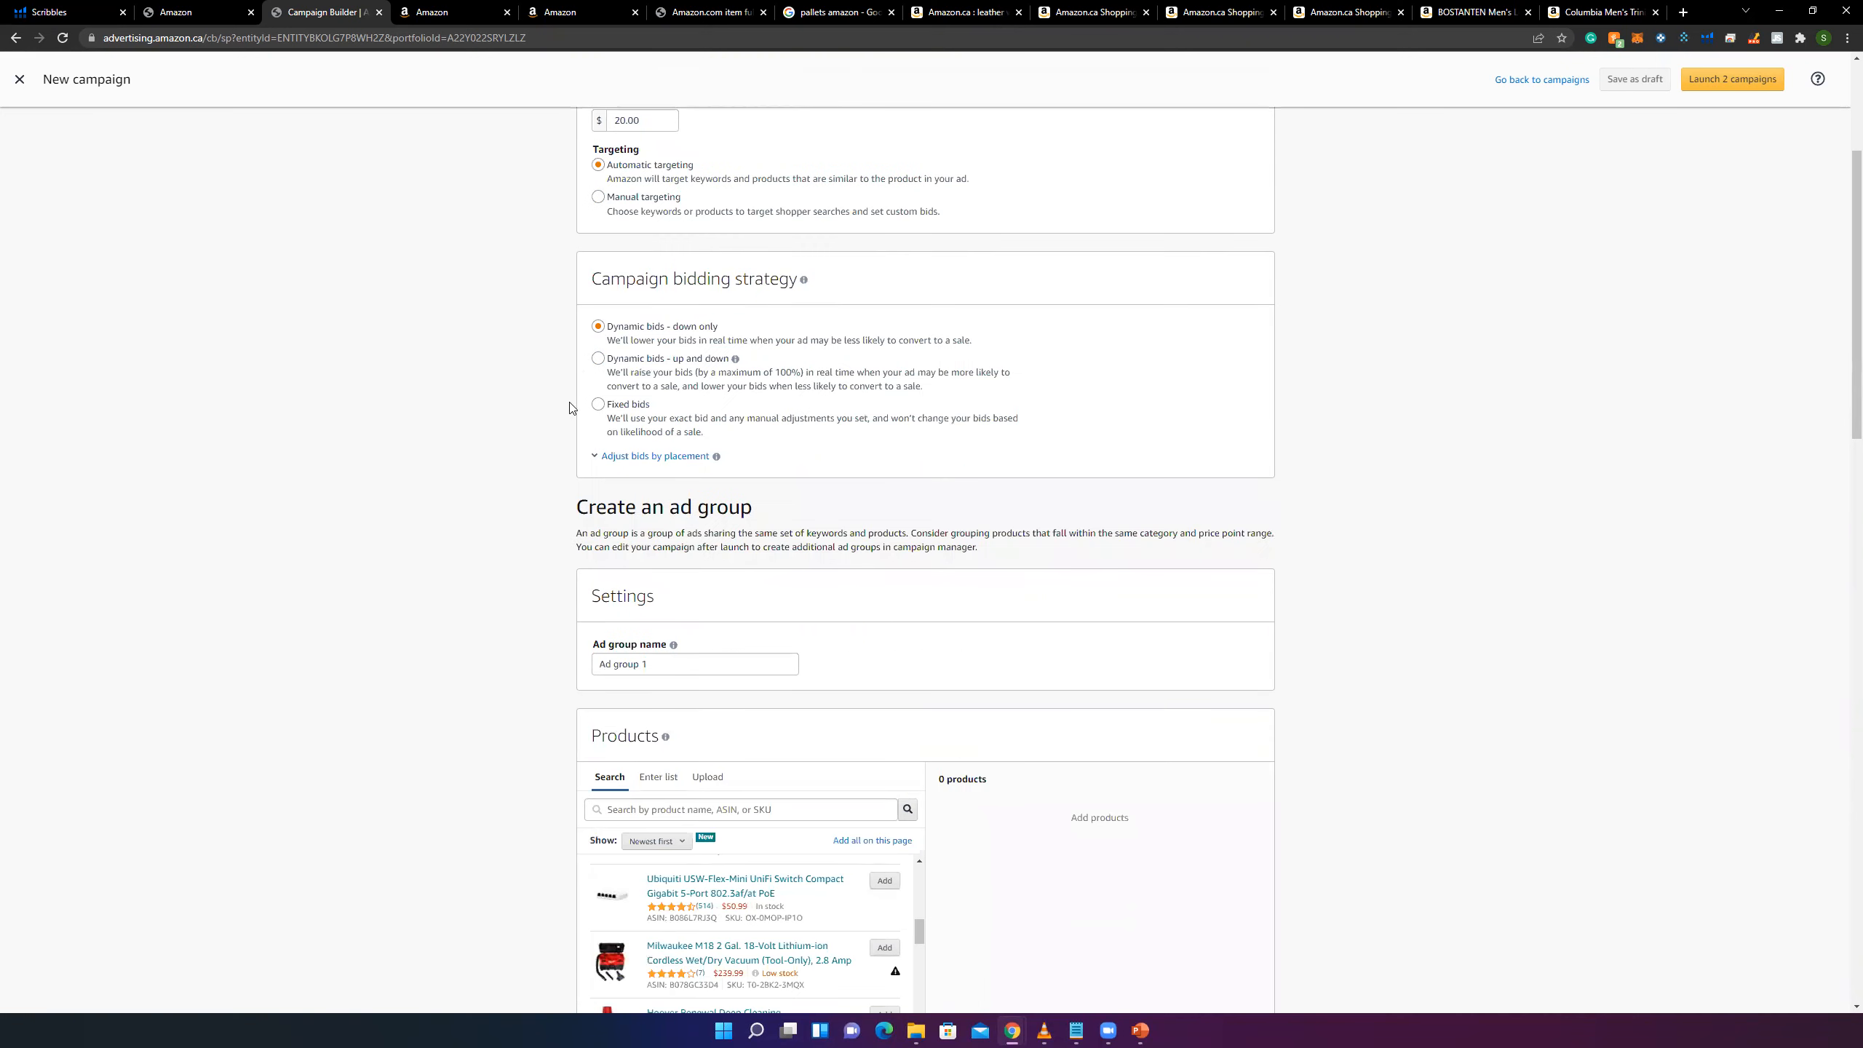
click(689, 359)
- Examine the ad group settings and name, comparing them with the campaign's portfolio and daily budget
scroll(490, 596, down, 2)
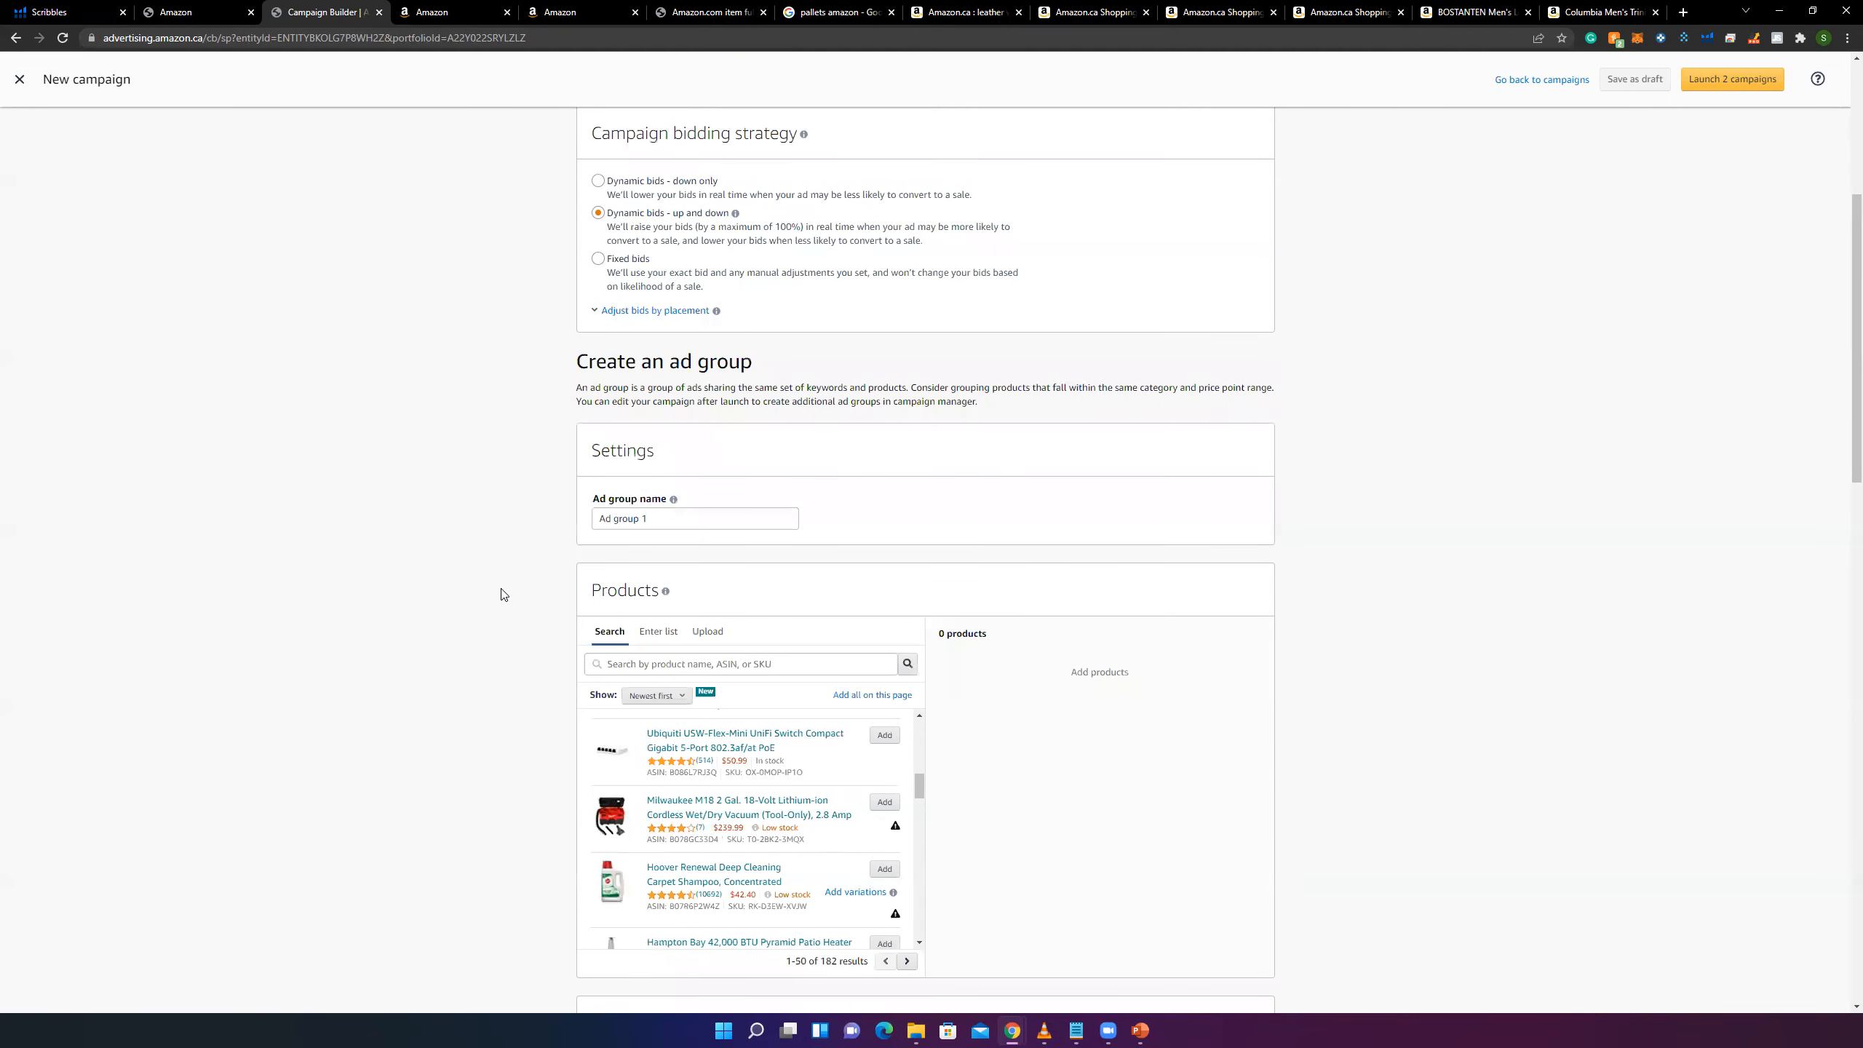
drag(587, 361, 738, 362)
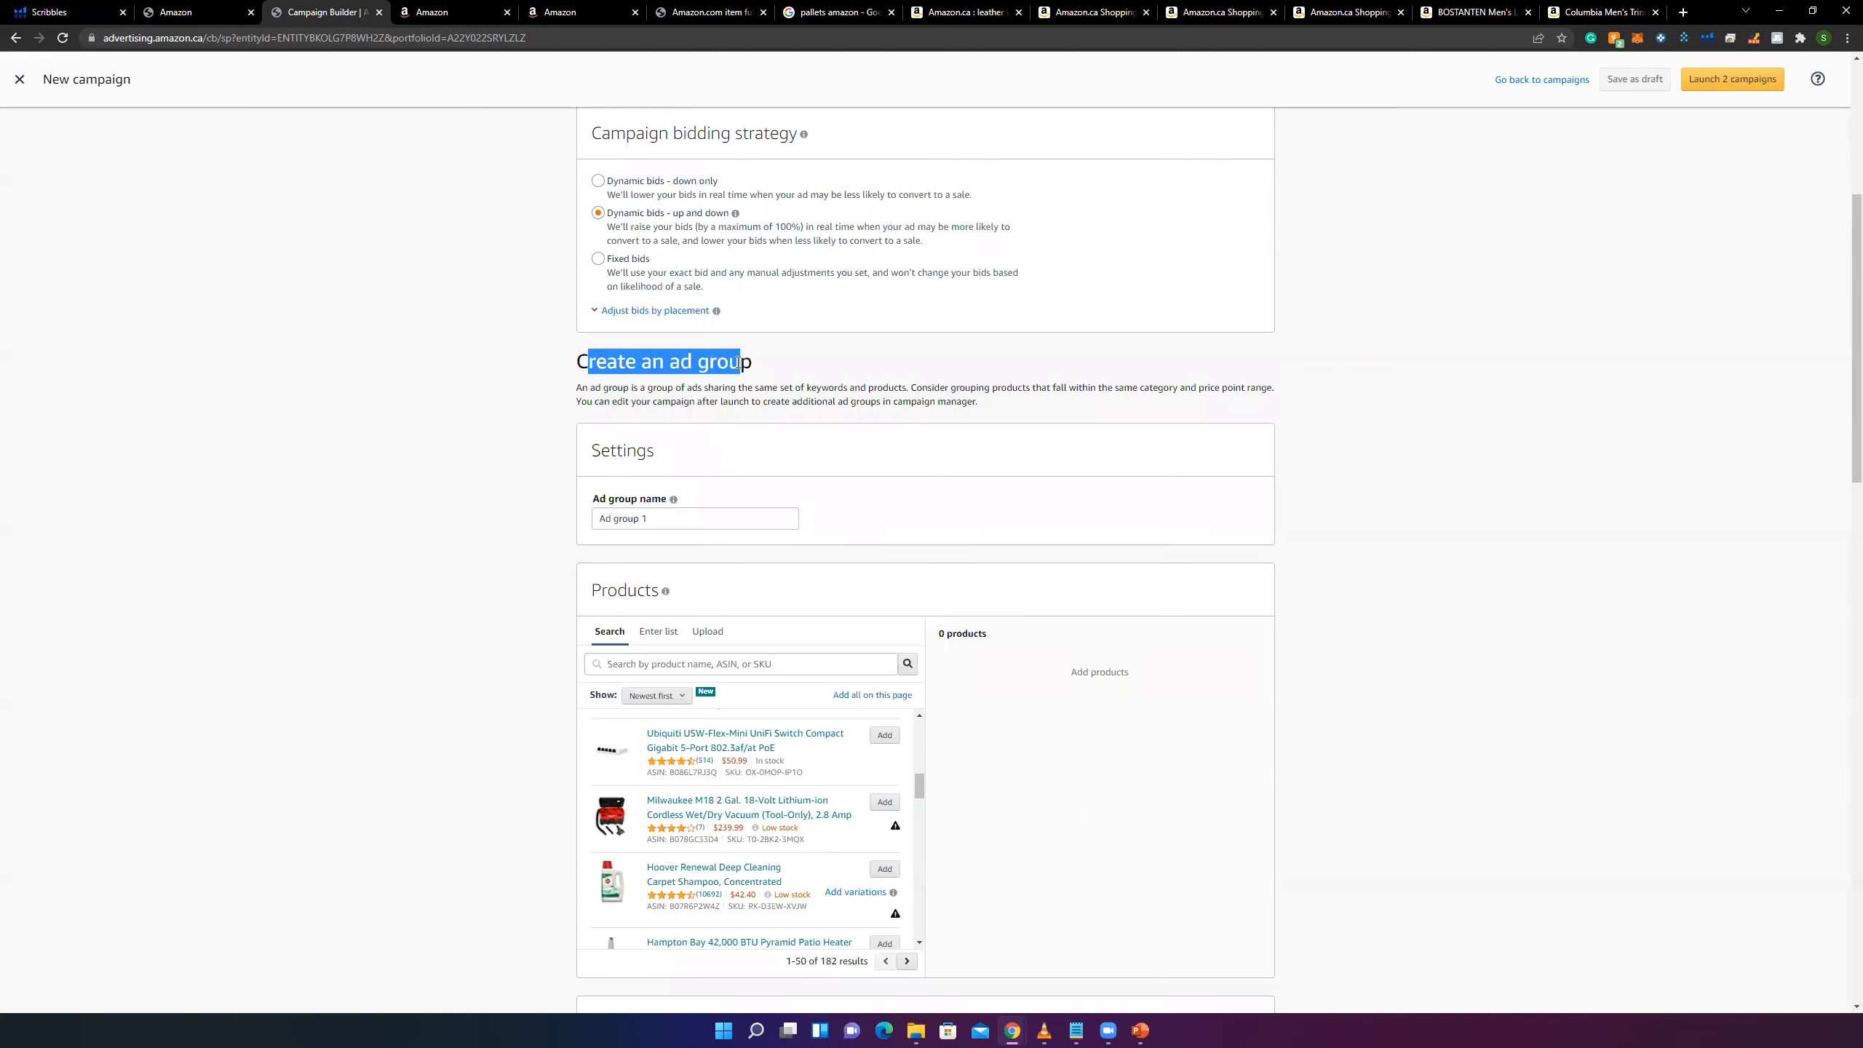
click(728, 518)
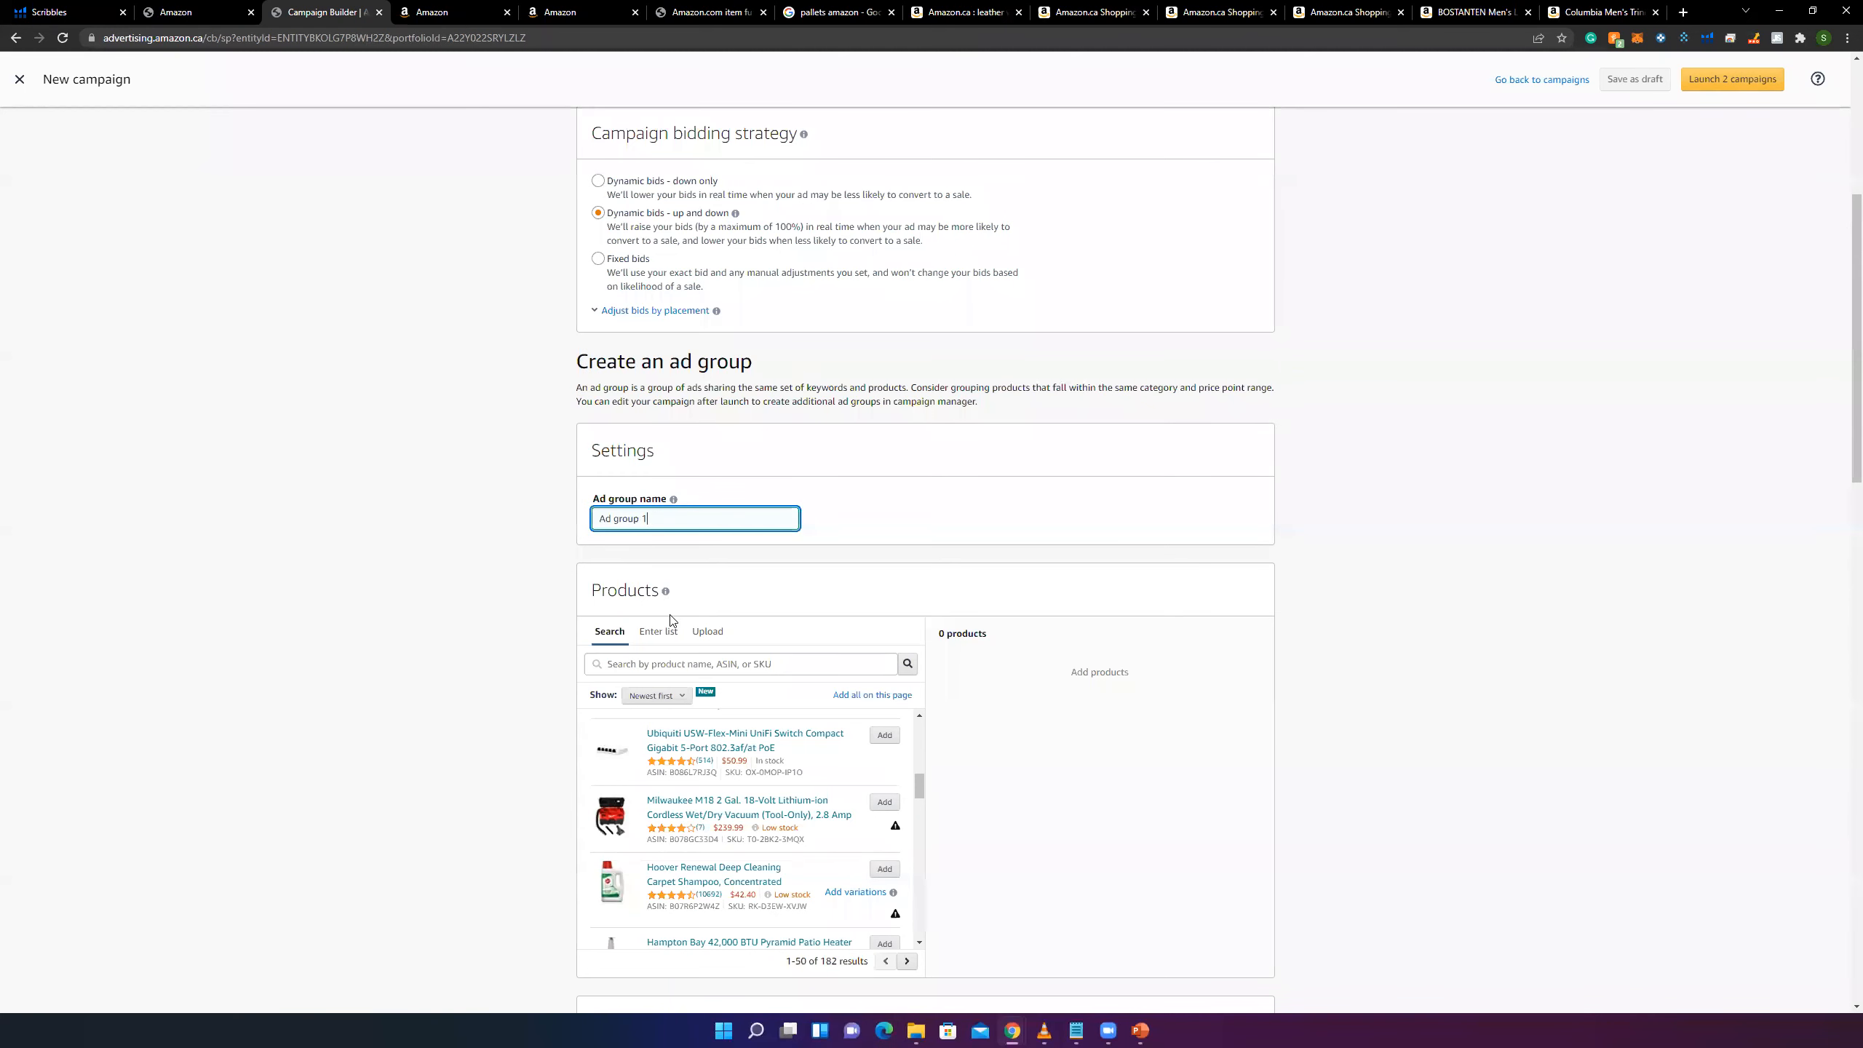
drag(663, 519, 577, 526)
scroll(748, 545, up, 3)
scroll(806, 591, up, 1)
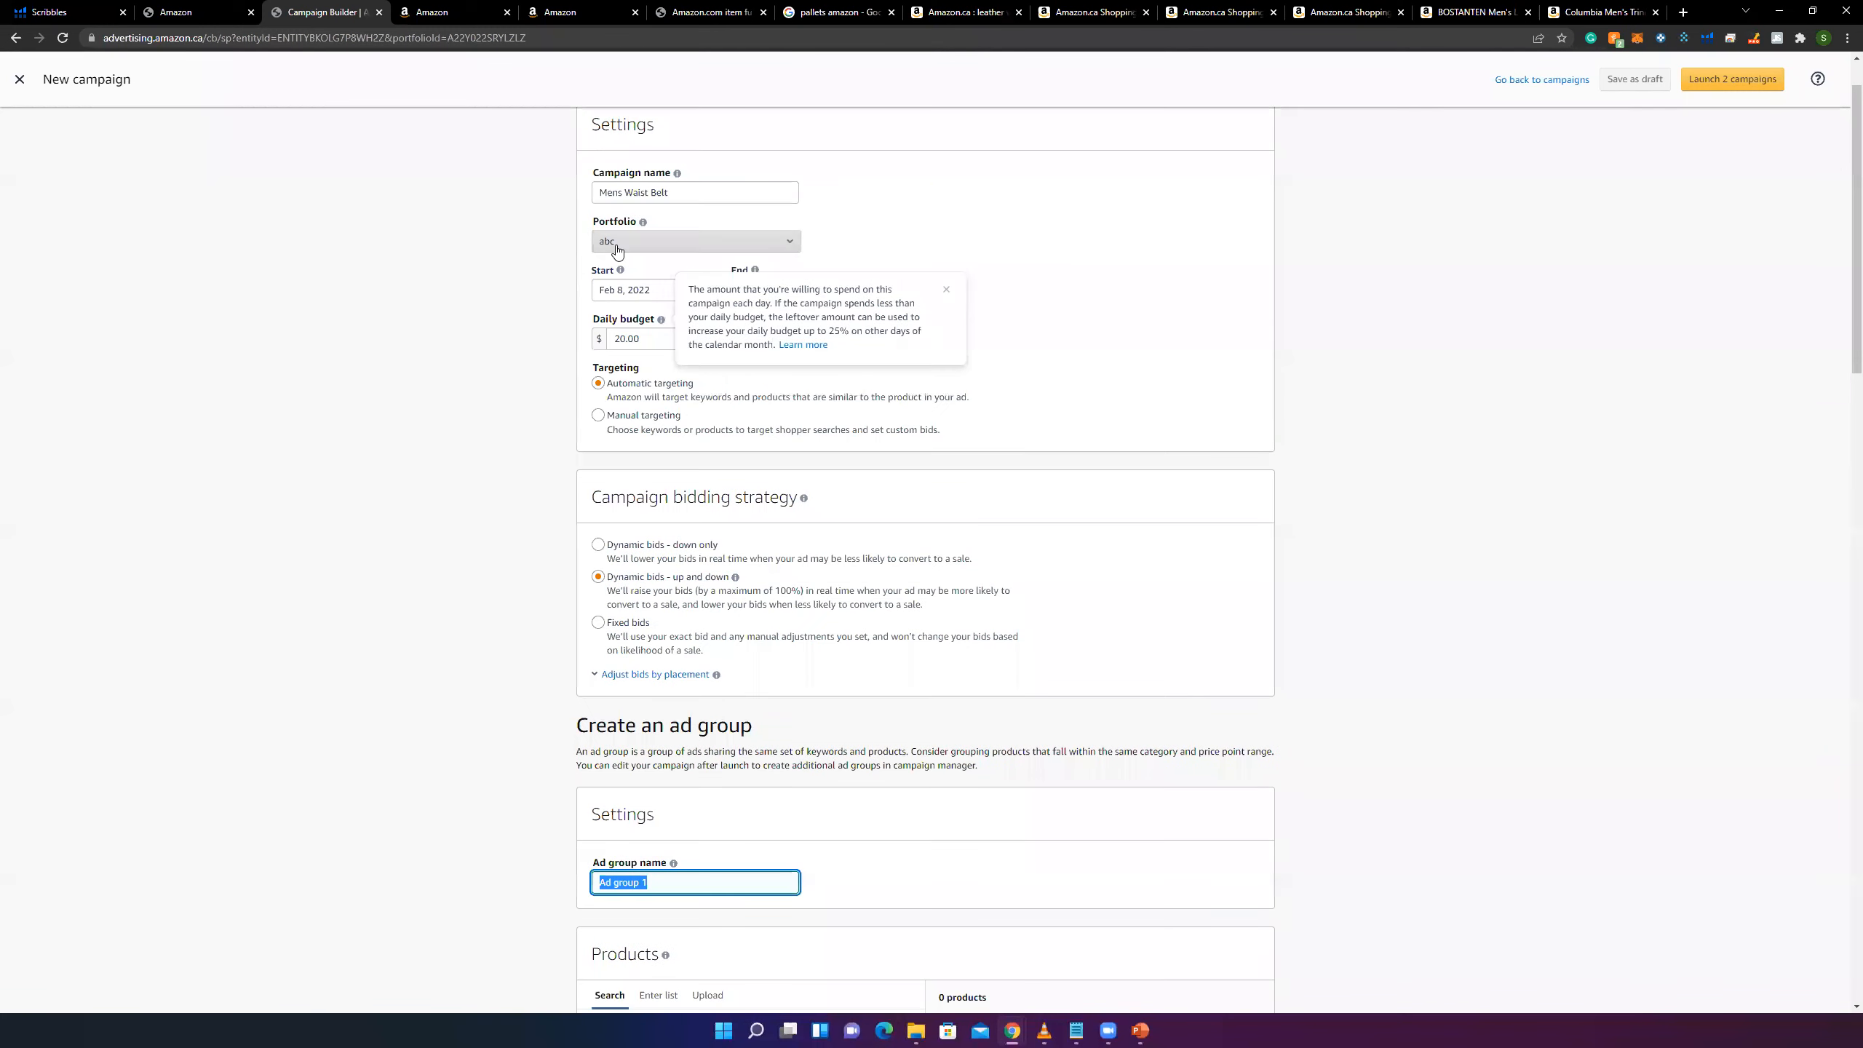
double_click(652, 337)
scroll(747, 546, down, 4)
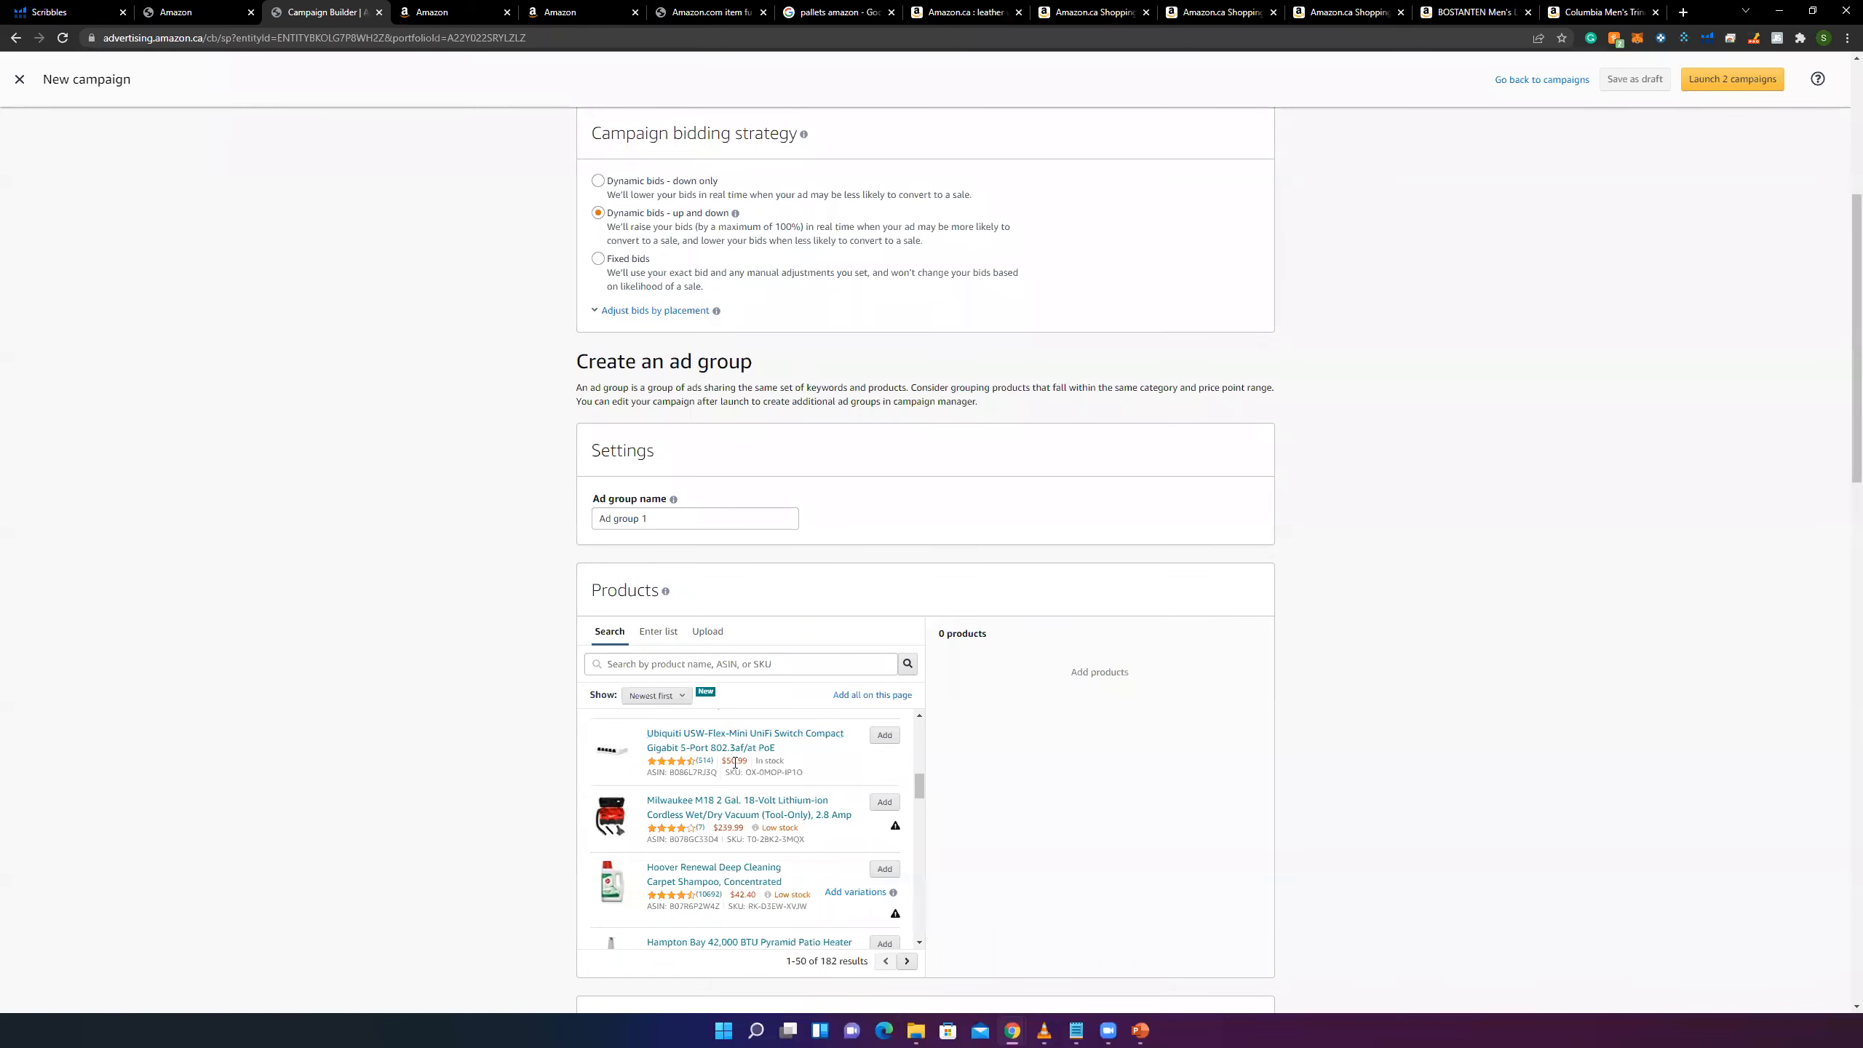
- Switch the campaign to manual targeting and bring up its keyword targeting section
scroll(926, 510, down, 1)
scroll(924, 508, down, 5)
click(672, 592)
scroll(672, 593, up, 9)
click(598, 488)
scroll(815, 596, down, 2)
scroll(815, 596, down, 11)
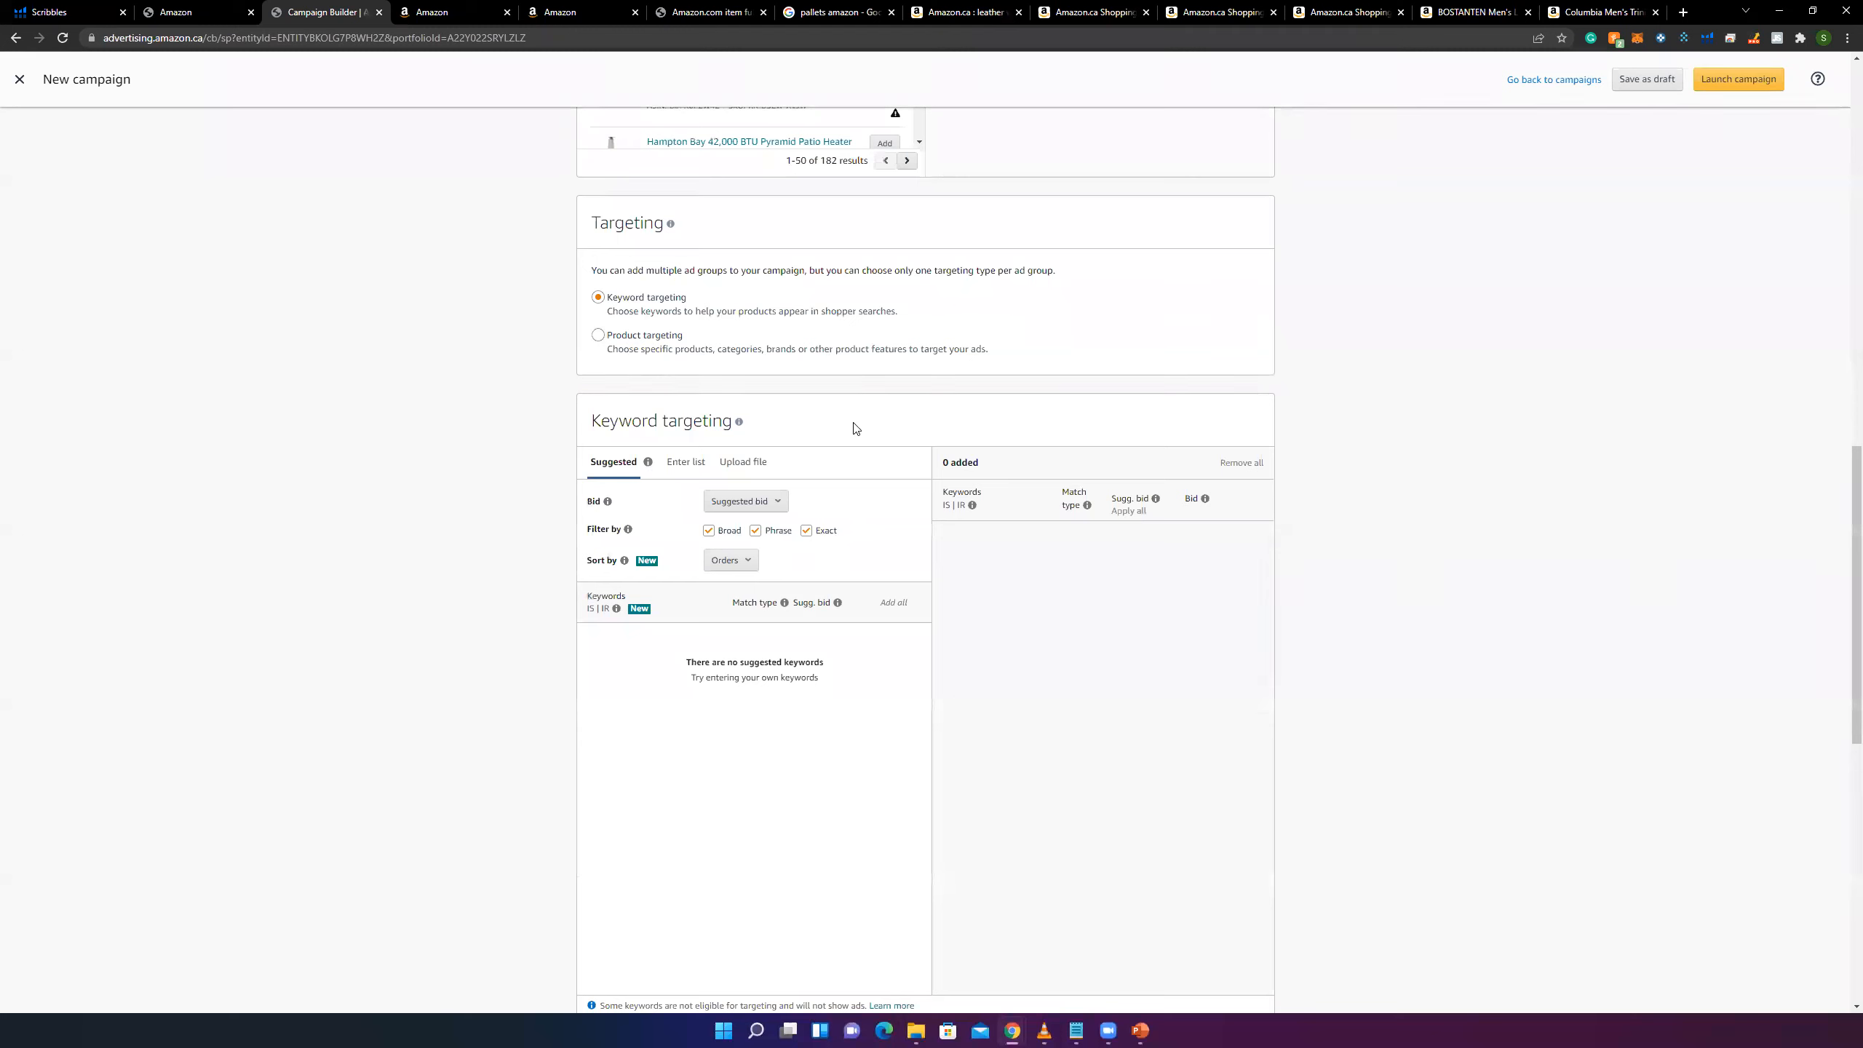
- Switch keyword targeting to entering a custom keyword list and keep only the Broad match type enabled
drag(600, 422, 712, 423)
click(826, 425)
click(674, 466)
click(784, 583)
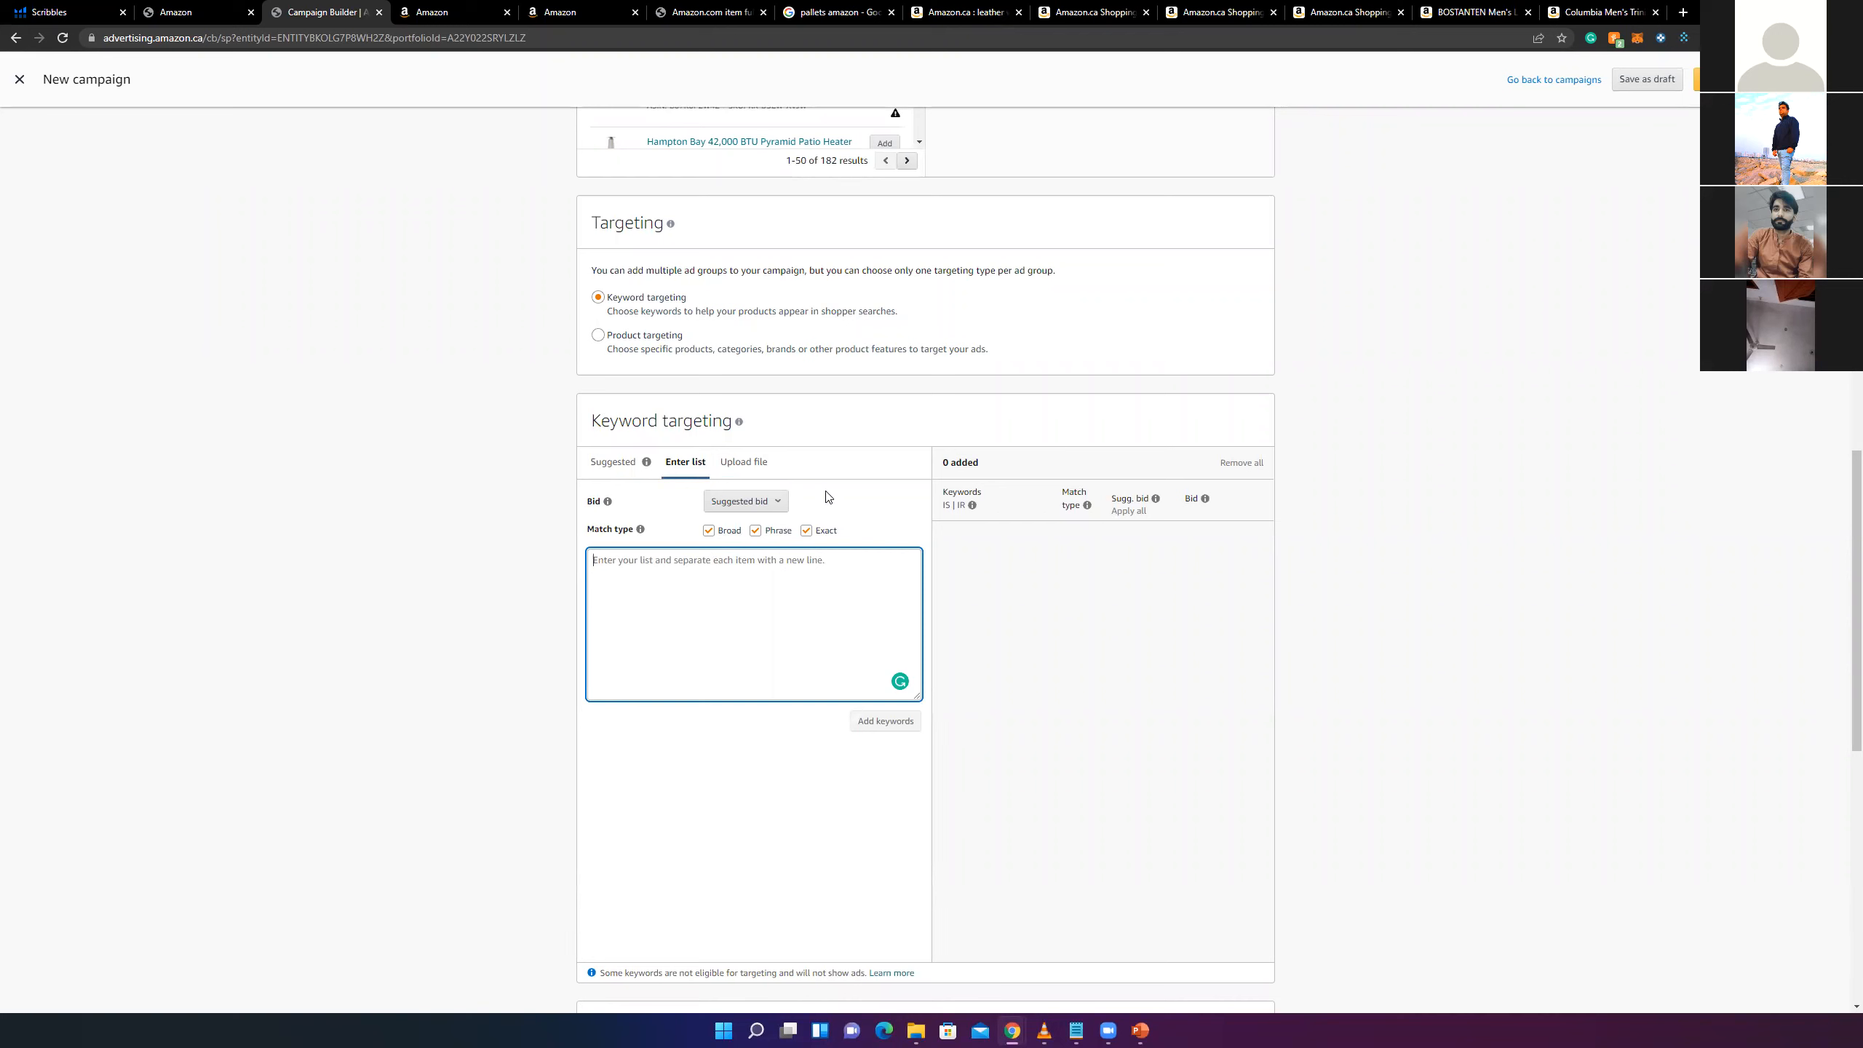
click(755, 530)
click(806, 529)
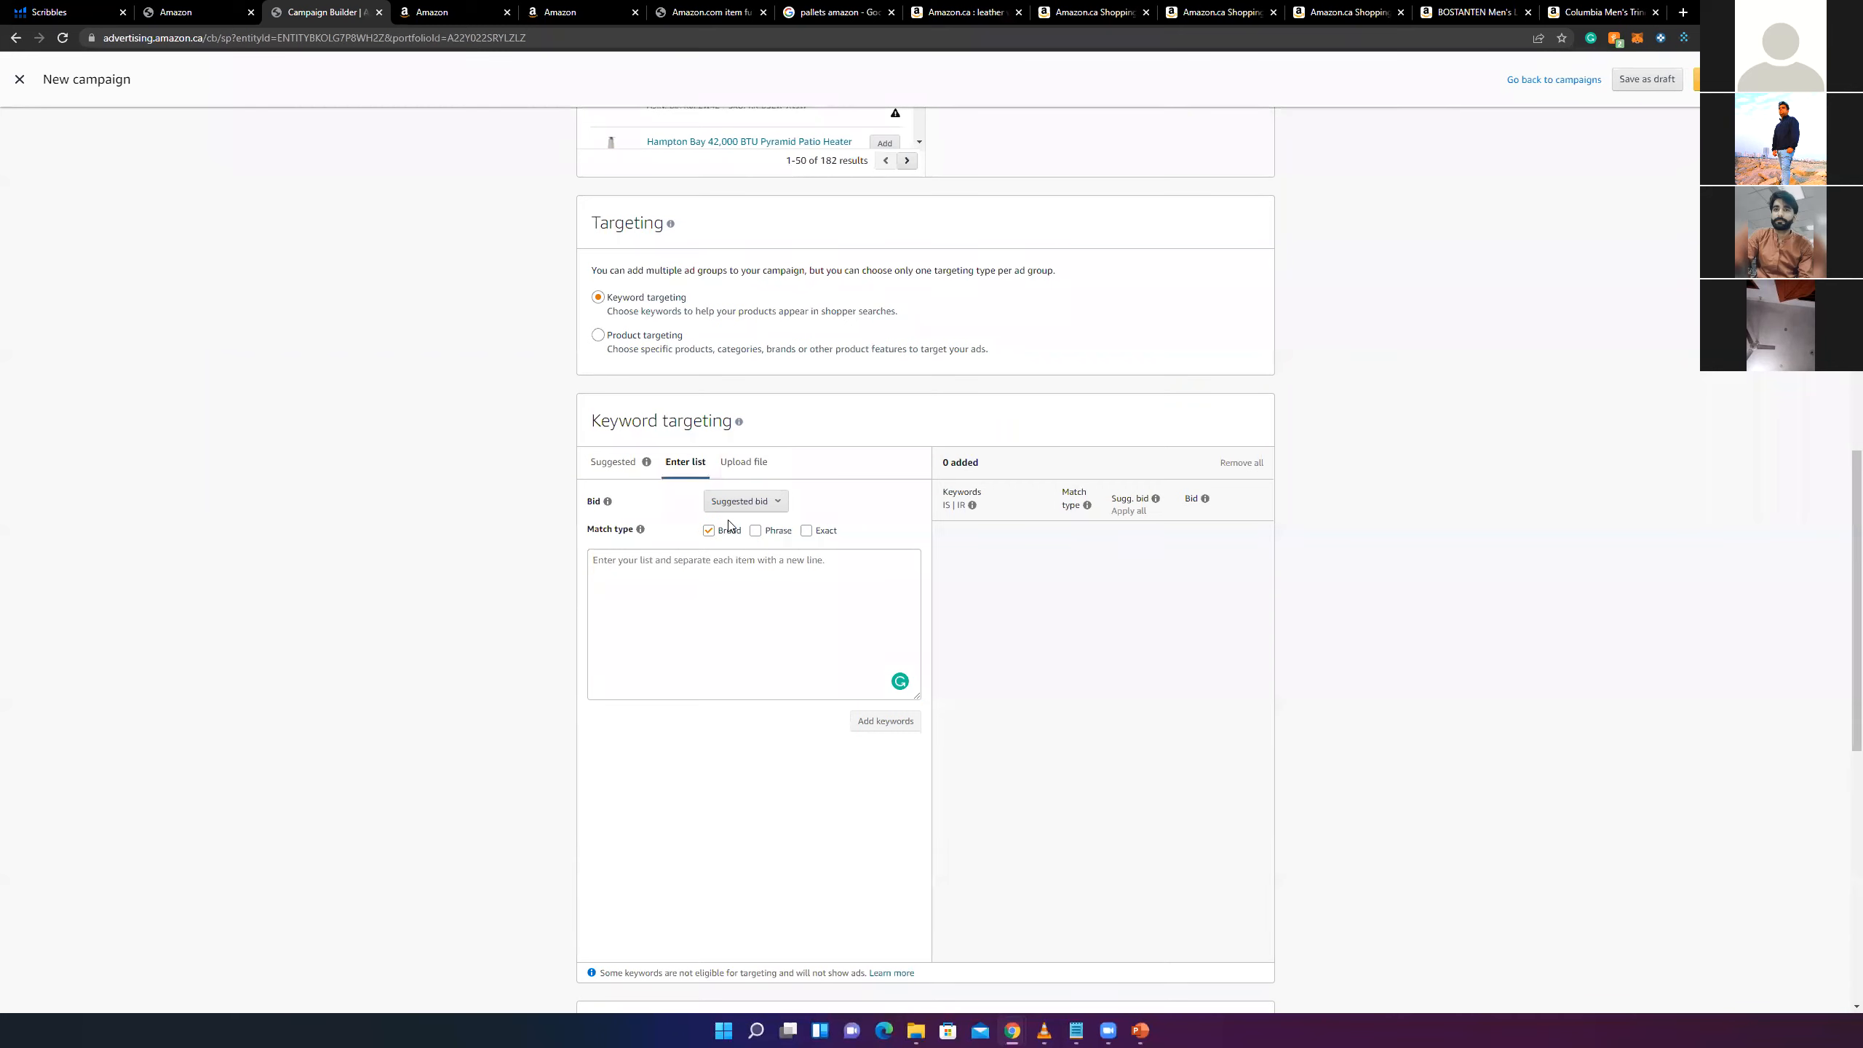
click(733, 559)
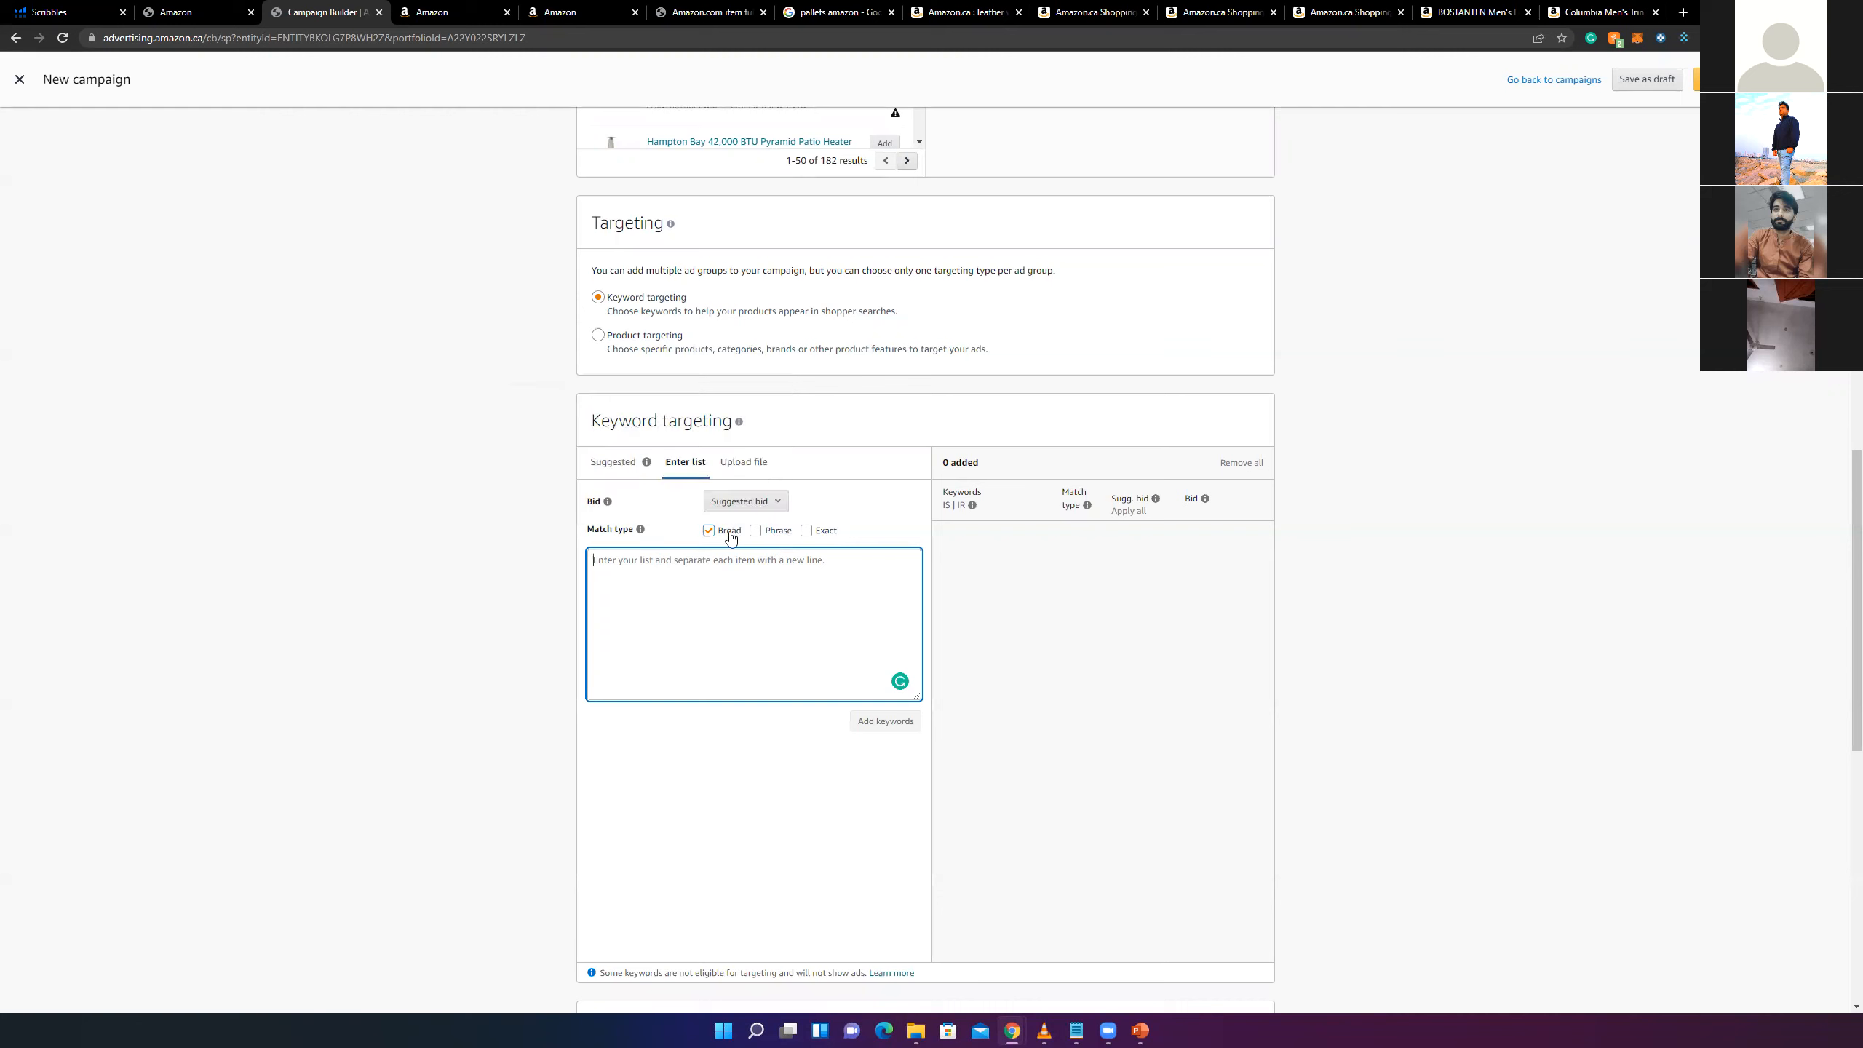
click(725, 532)
click(717, 535)
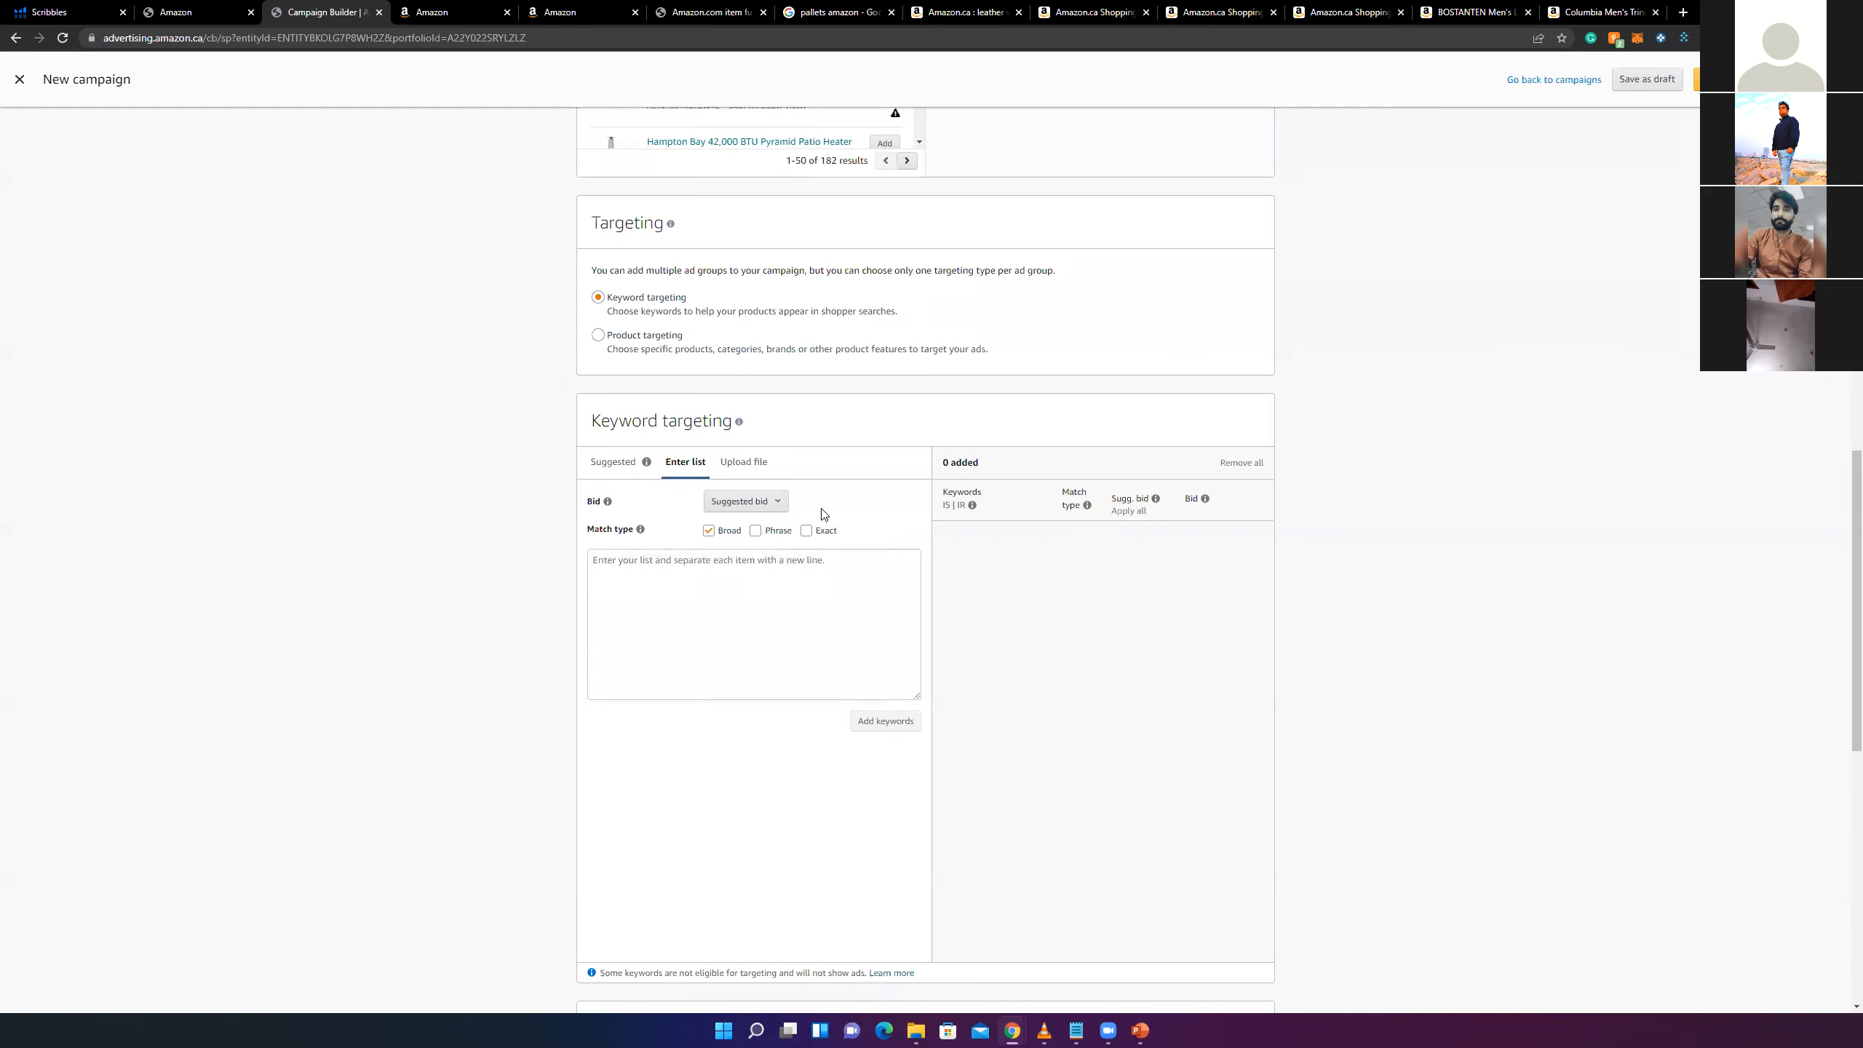
- Change the match type to Phrase only and enter "Mens Waist Belt" as the first keyword in the list
click(771, 536)
click(736, 533)
click(799, 608)
text(Mens)
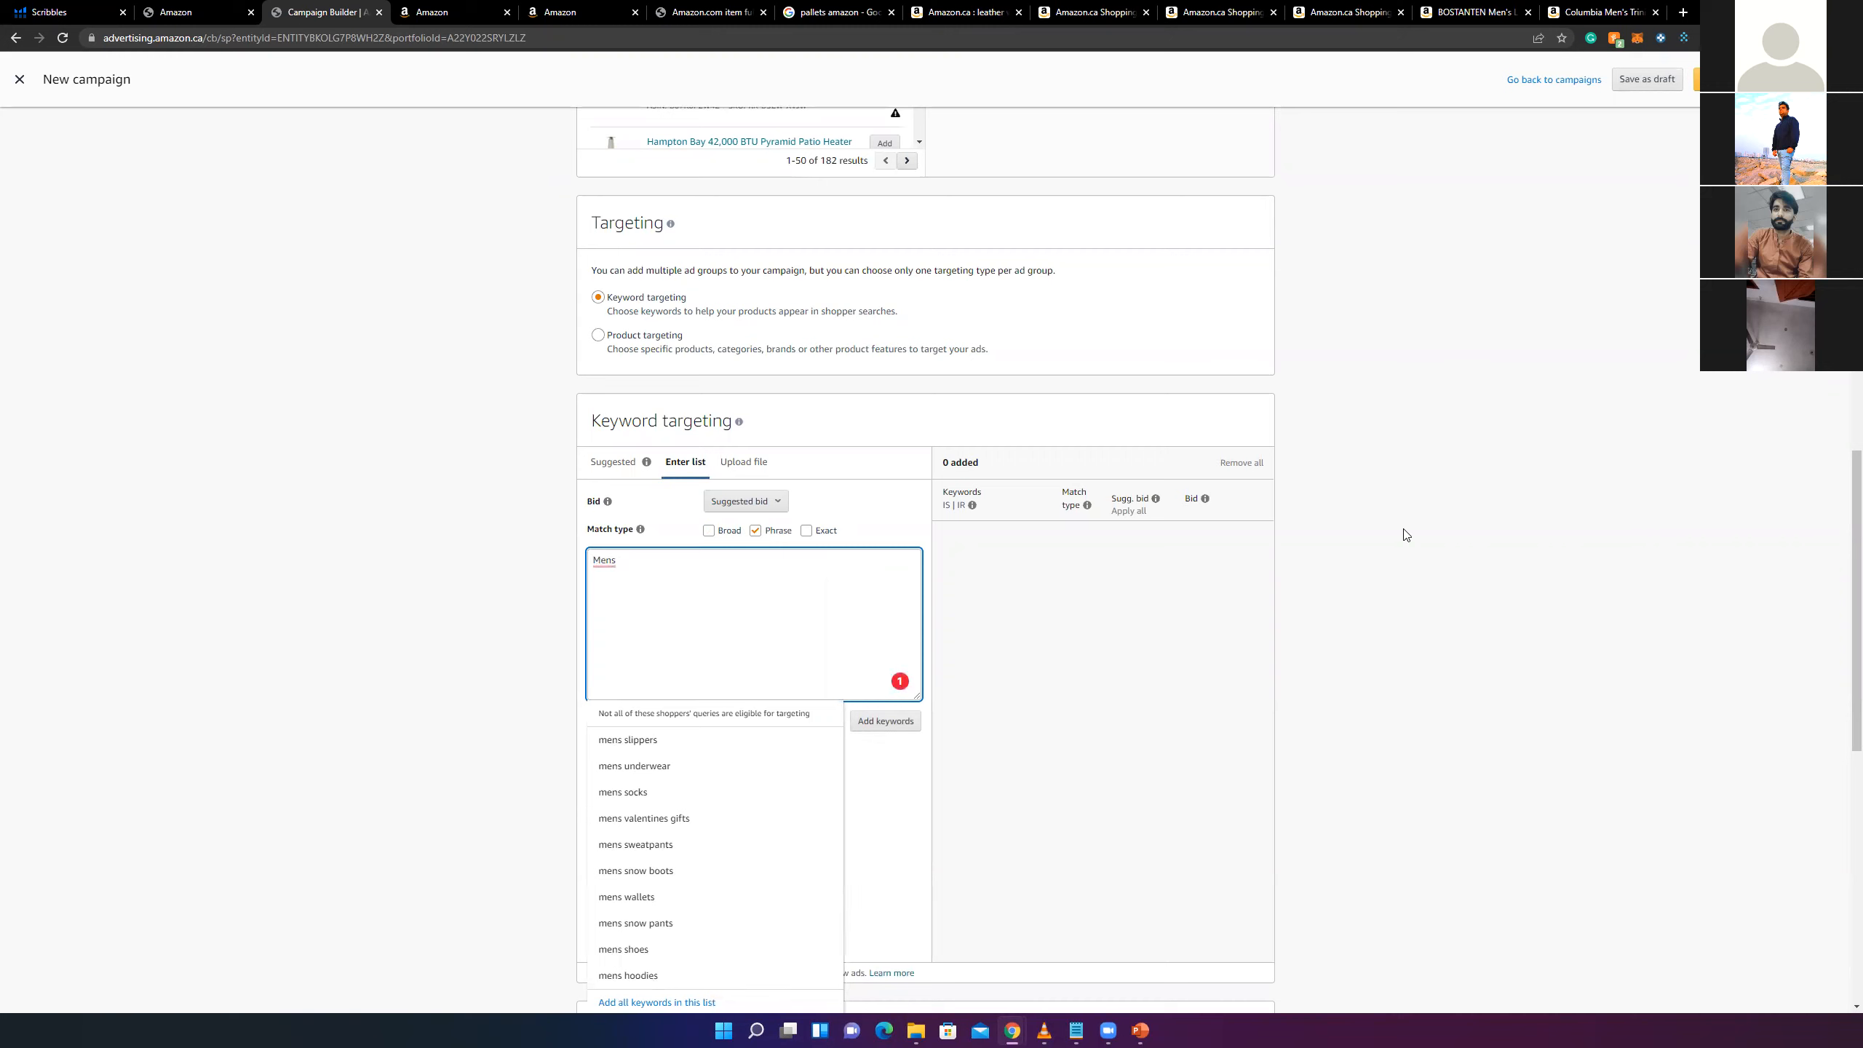
text(Waist)
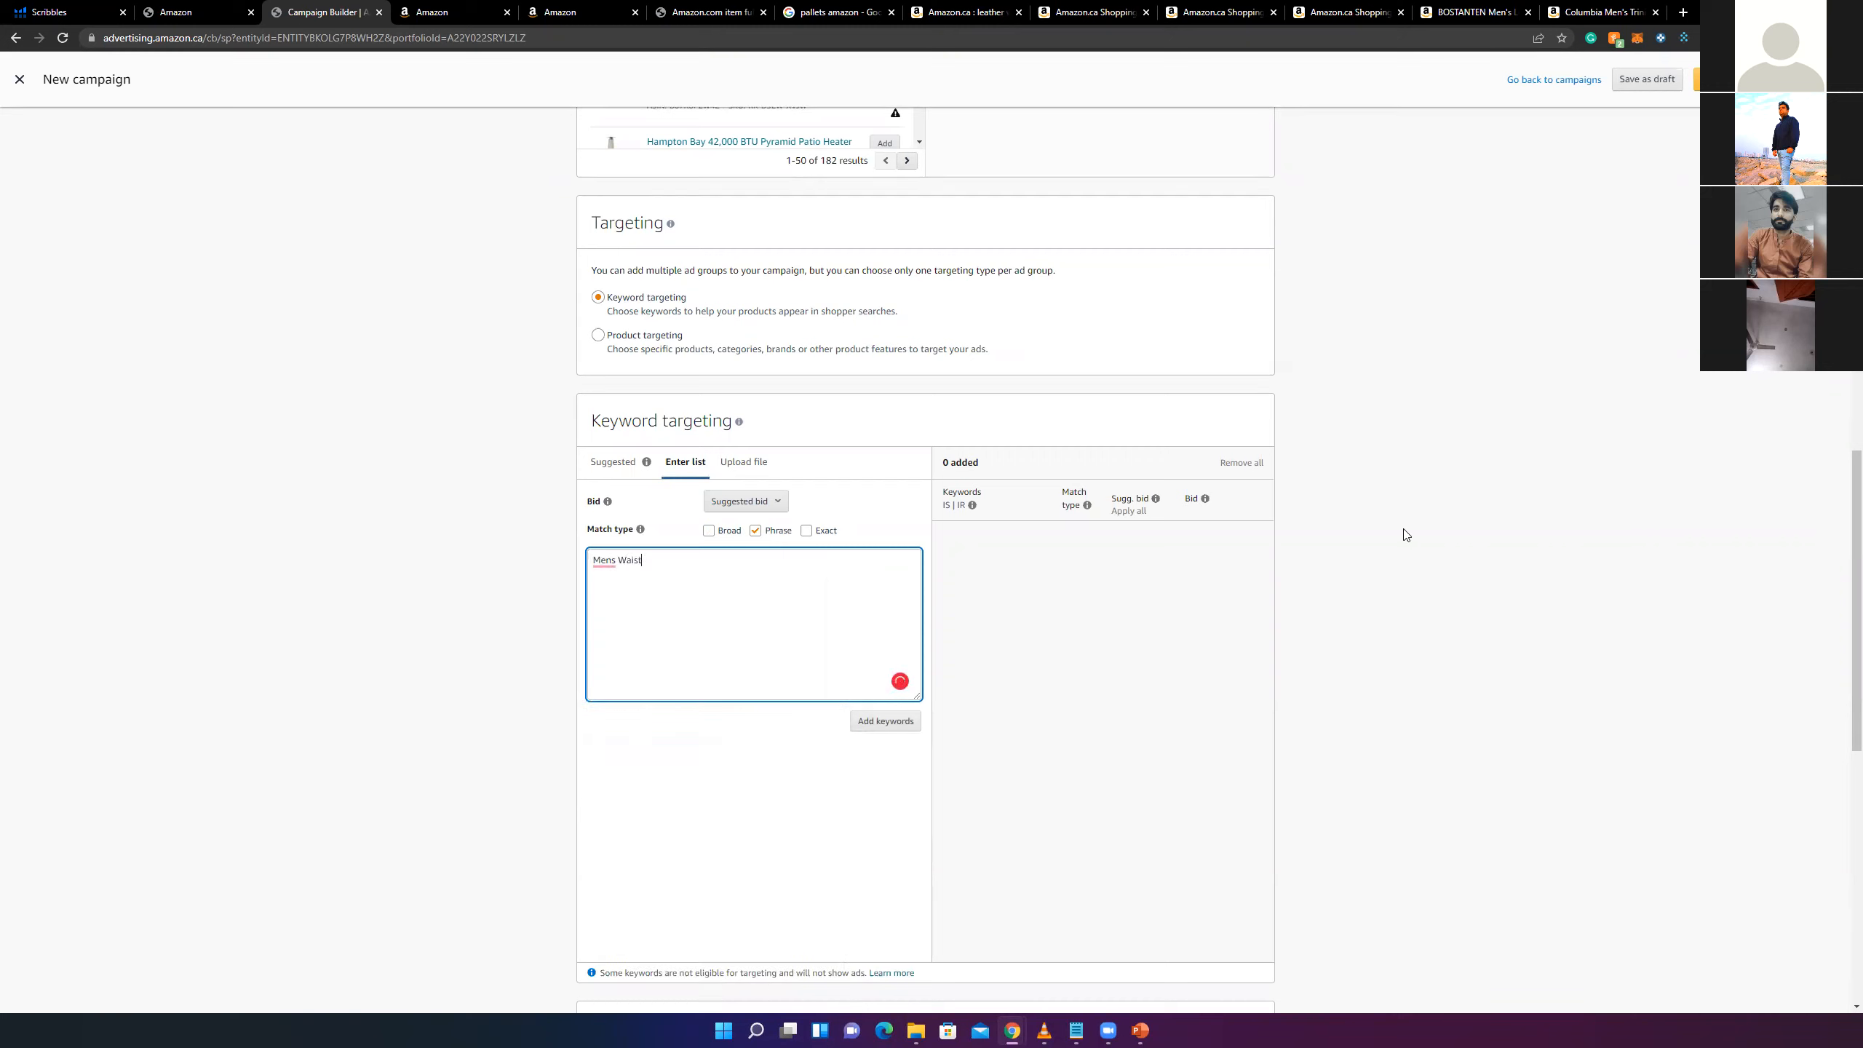
text( Belt)
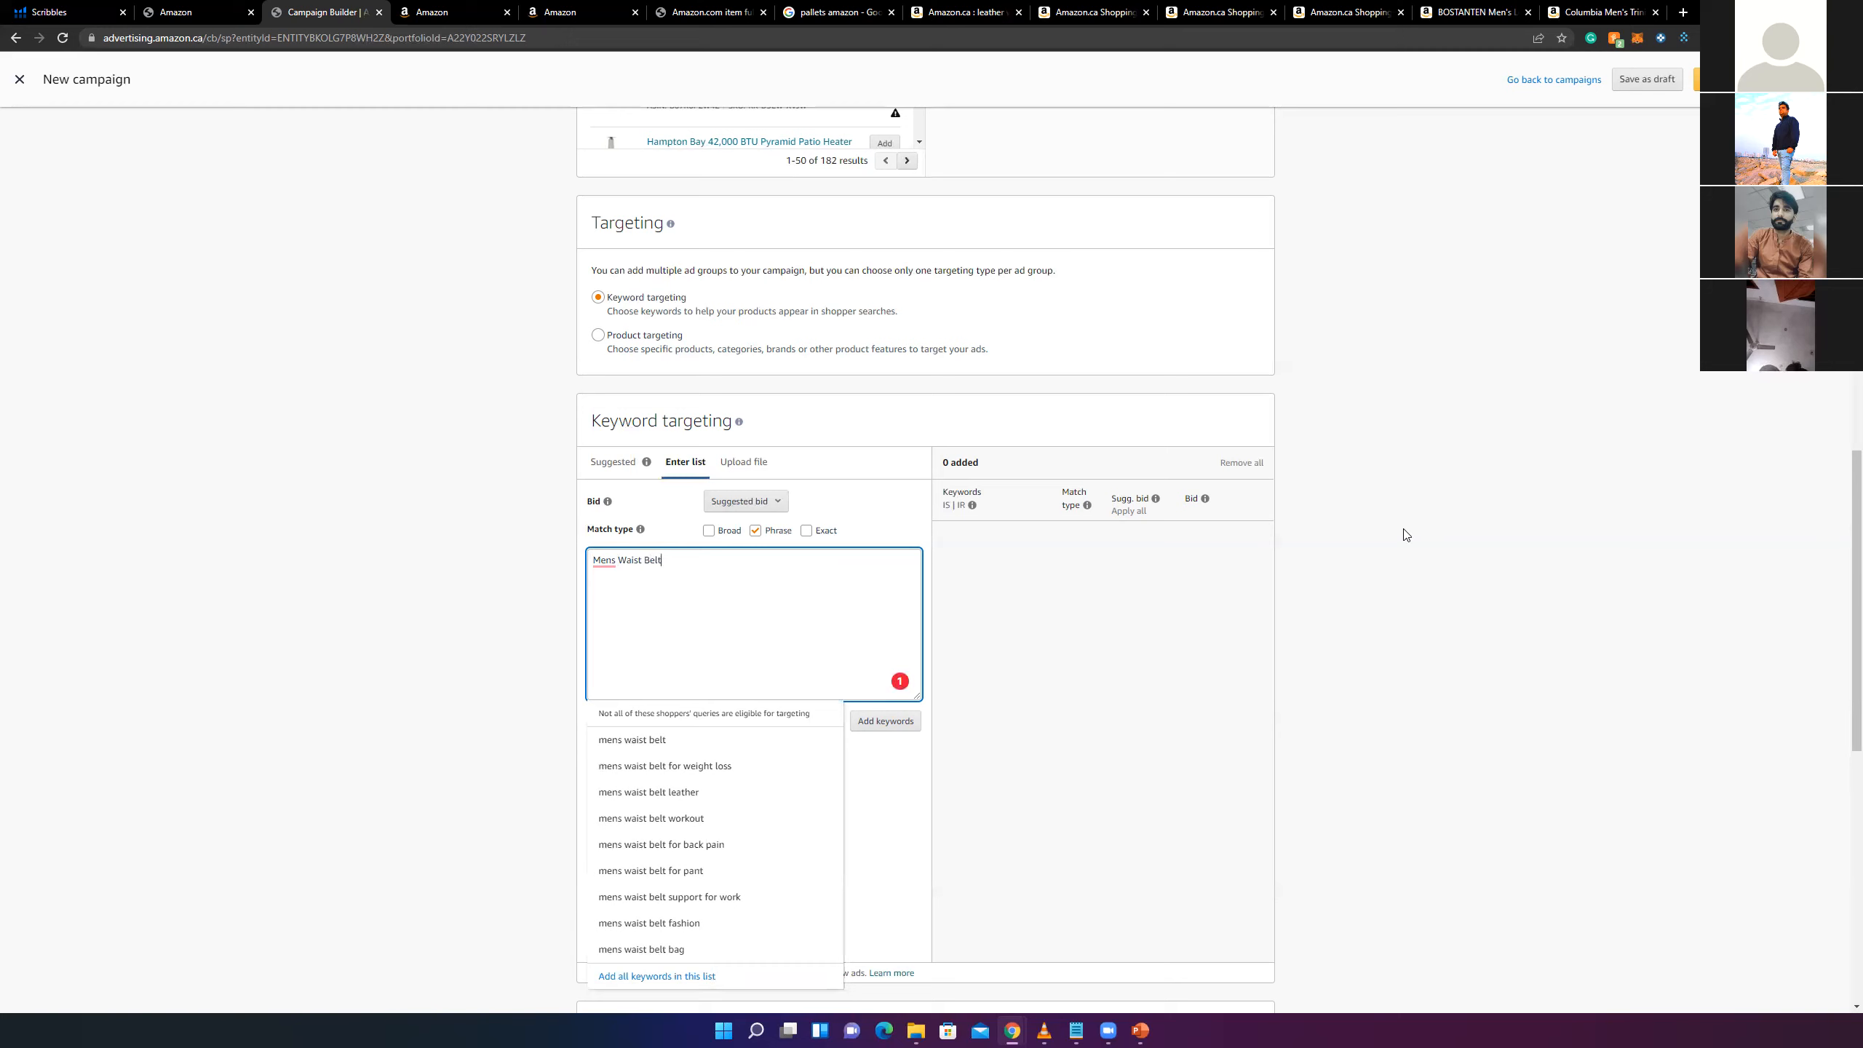
- Add "leather Waist belt" on the second line of the keyword list, with a capital W
key(ctrl+a)
click(803, 584)
key(Return)
text(leather waist belt)
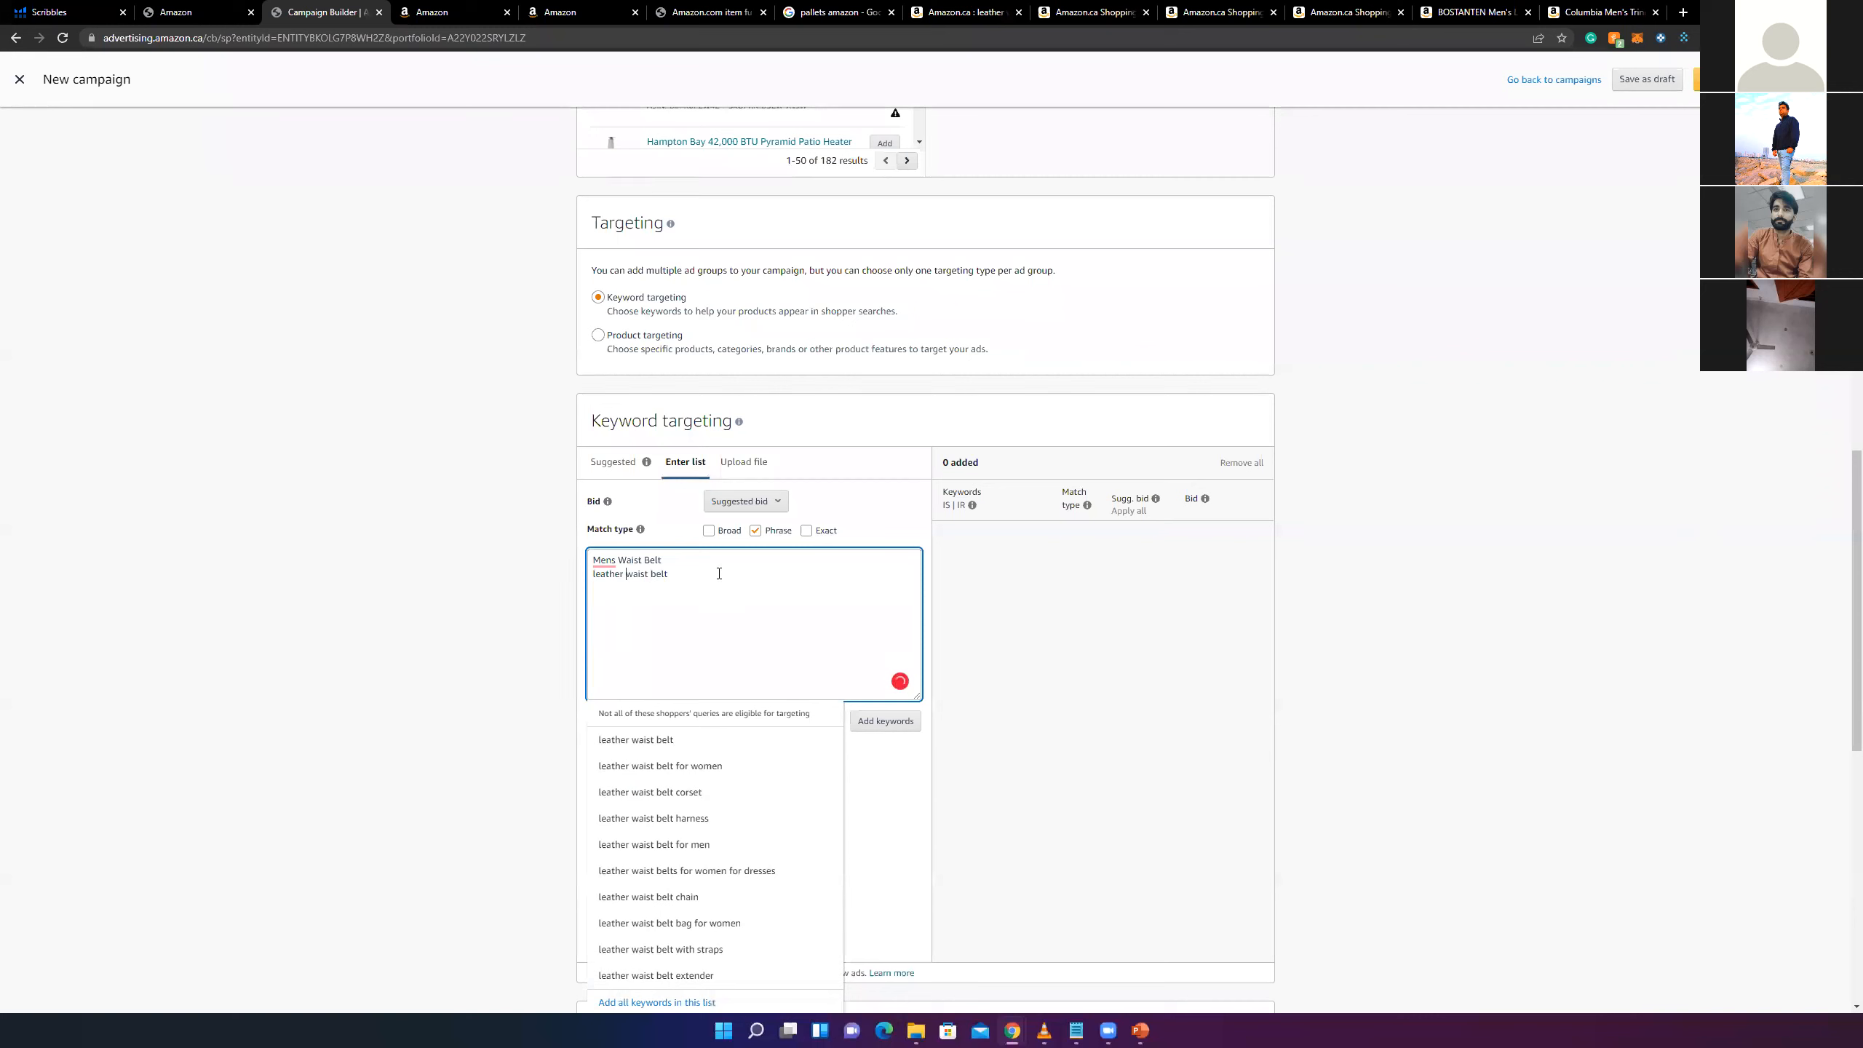
key(BackSpace)
text(W)
- Add "waist belt" on the third line of the keyword list
key(End)
key(Return)
text(leather waist belt)
key(ctrl+Left)
key(ctrl+Left)
key(ctrl+BackSpace)
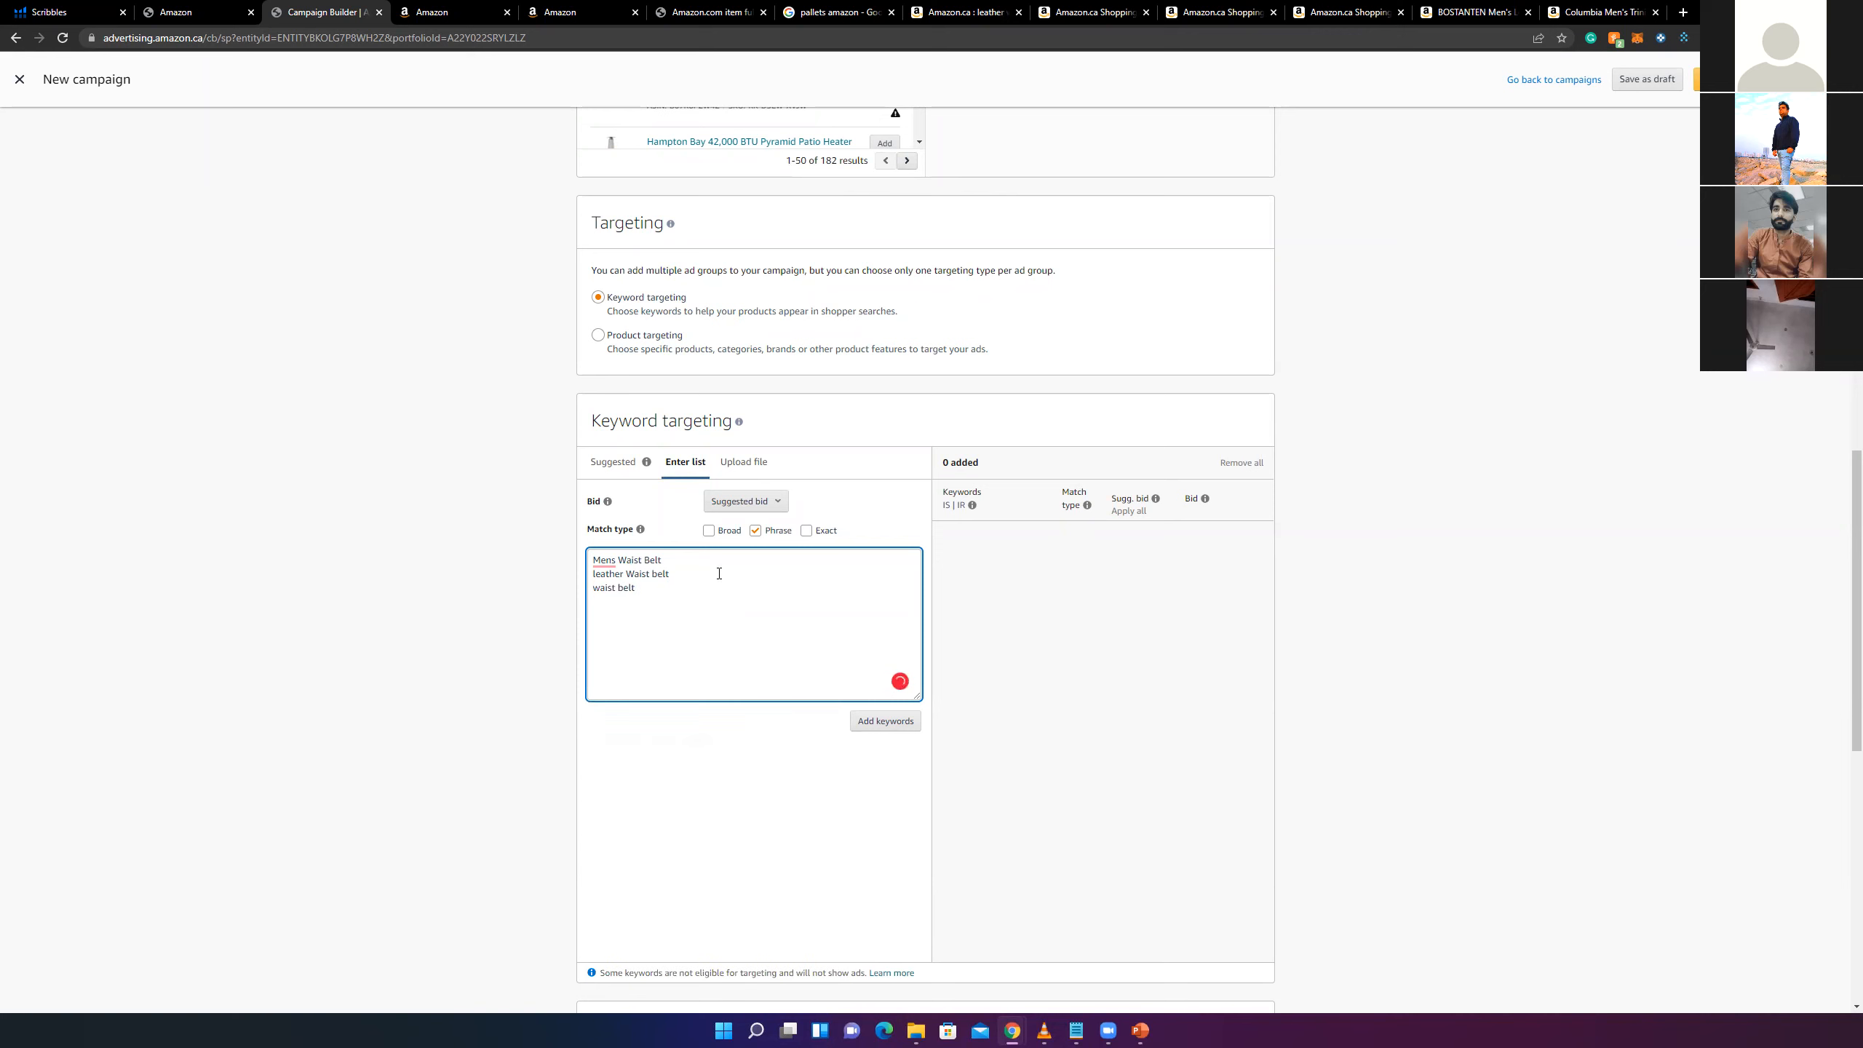
drag(639, 582, 570, 563)
click(701, 569)
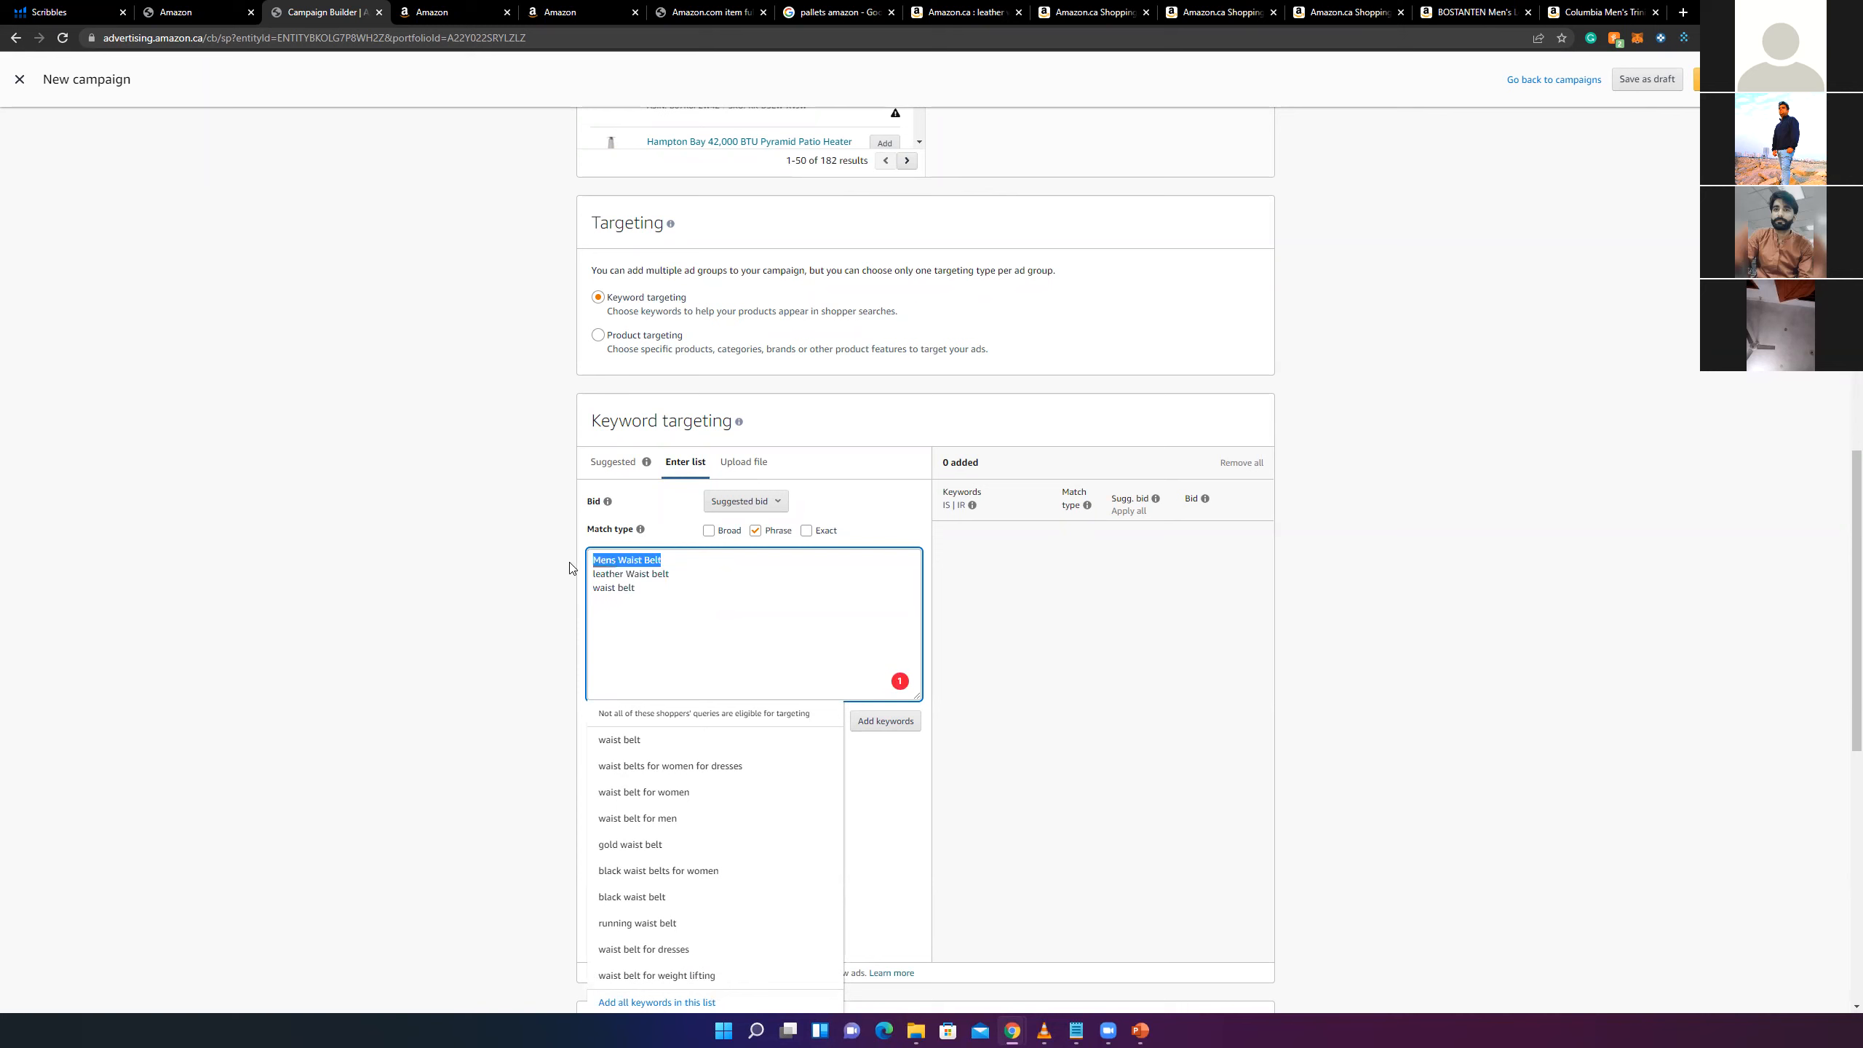
- Extend the first keyword to "leather Mens Waist Belt brown" as a phrase match example
mouse_move(600, 558)
click(641, 559)
click(992, 559)
drag(626, 573, 577, 572)
key(ctrl+c)
click(593, 561)
key(ctrl+v)
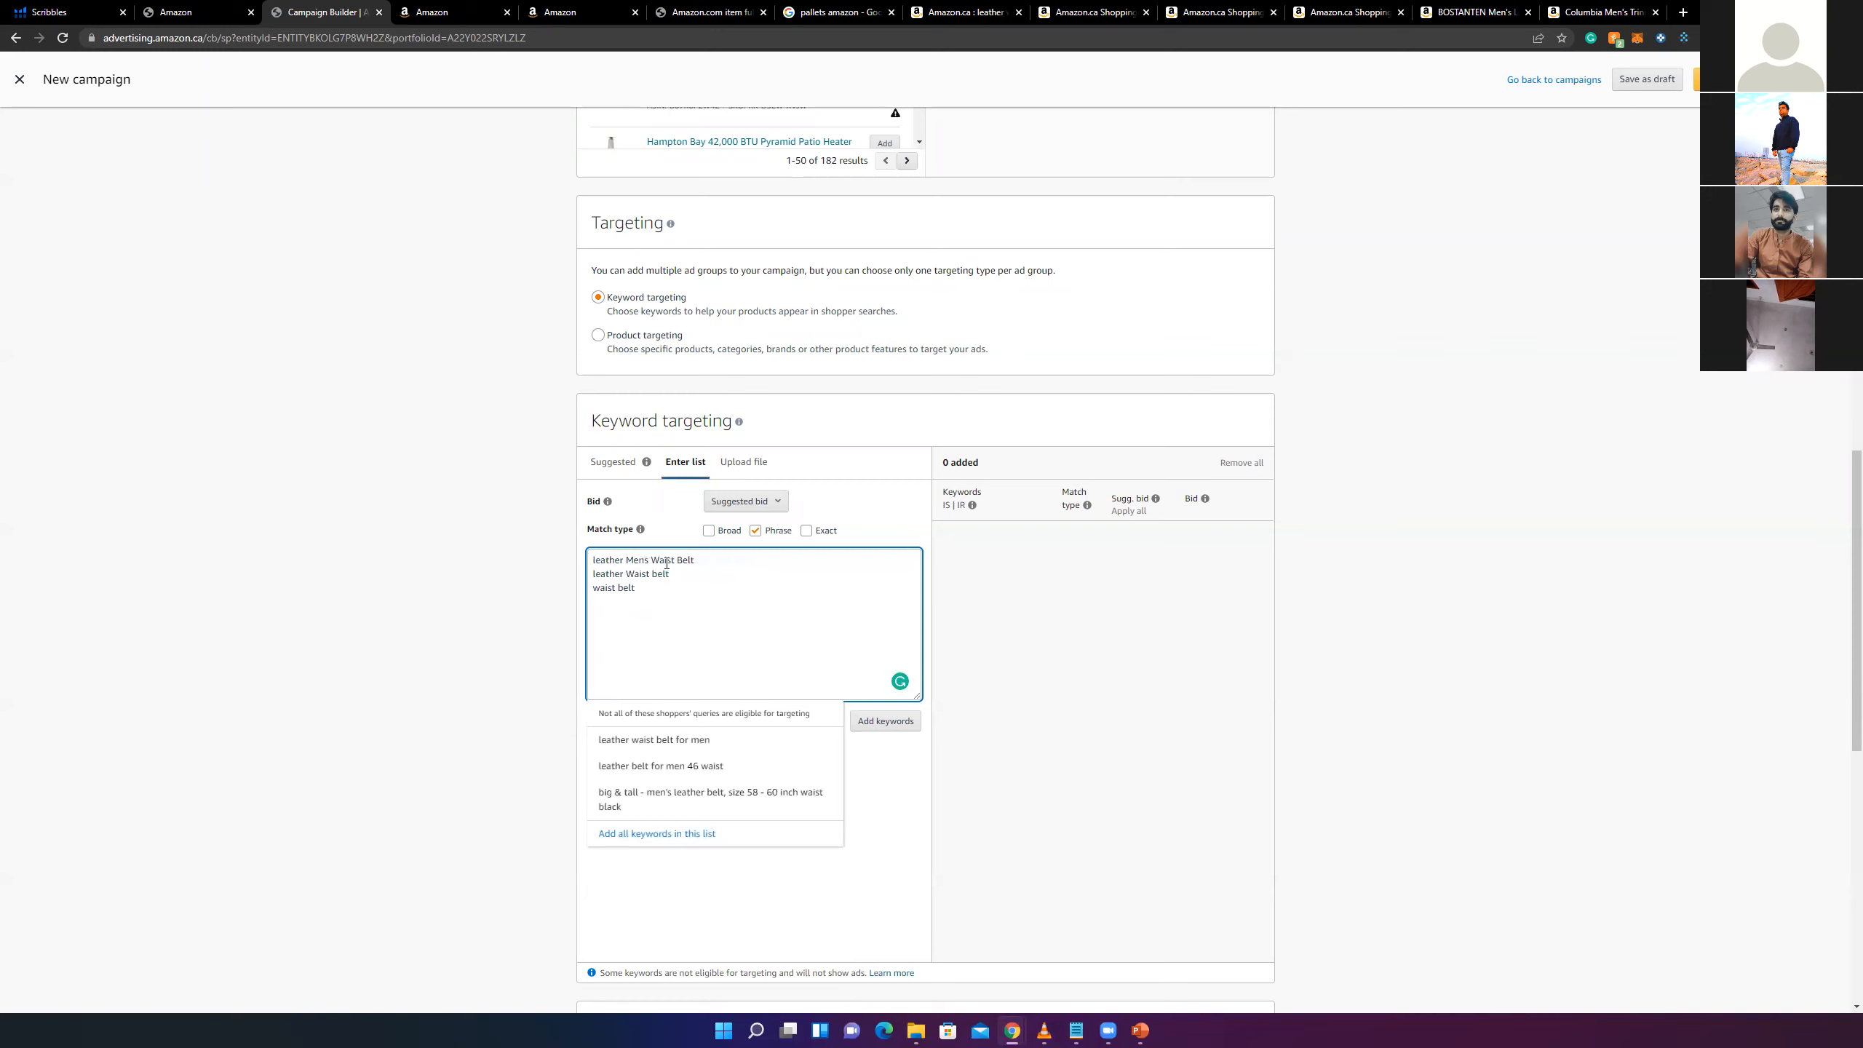
text(brown)
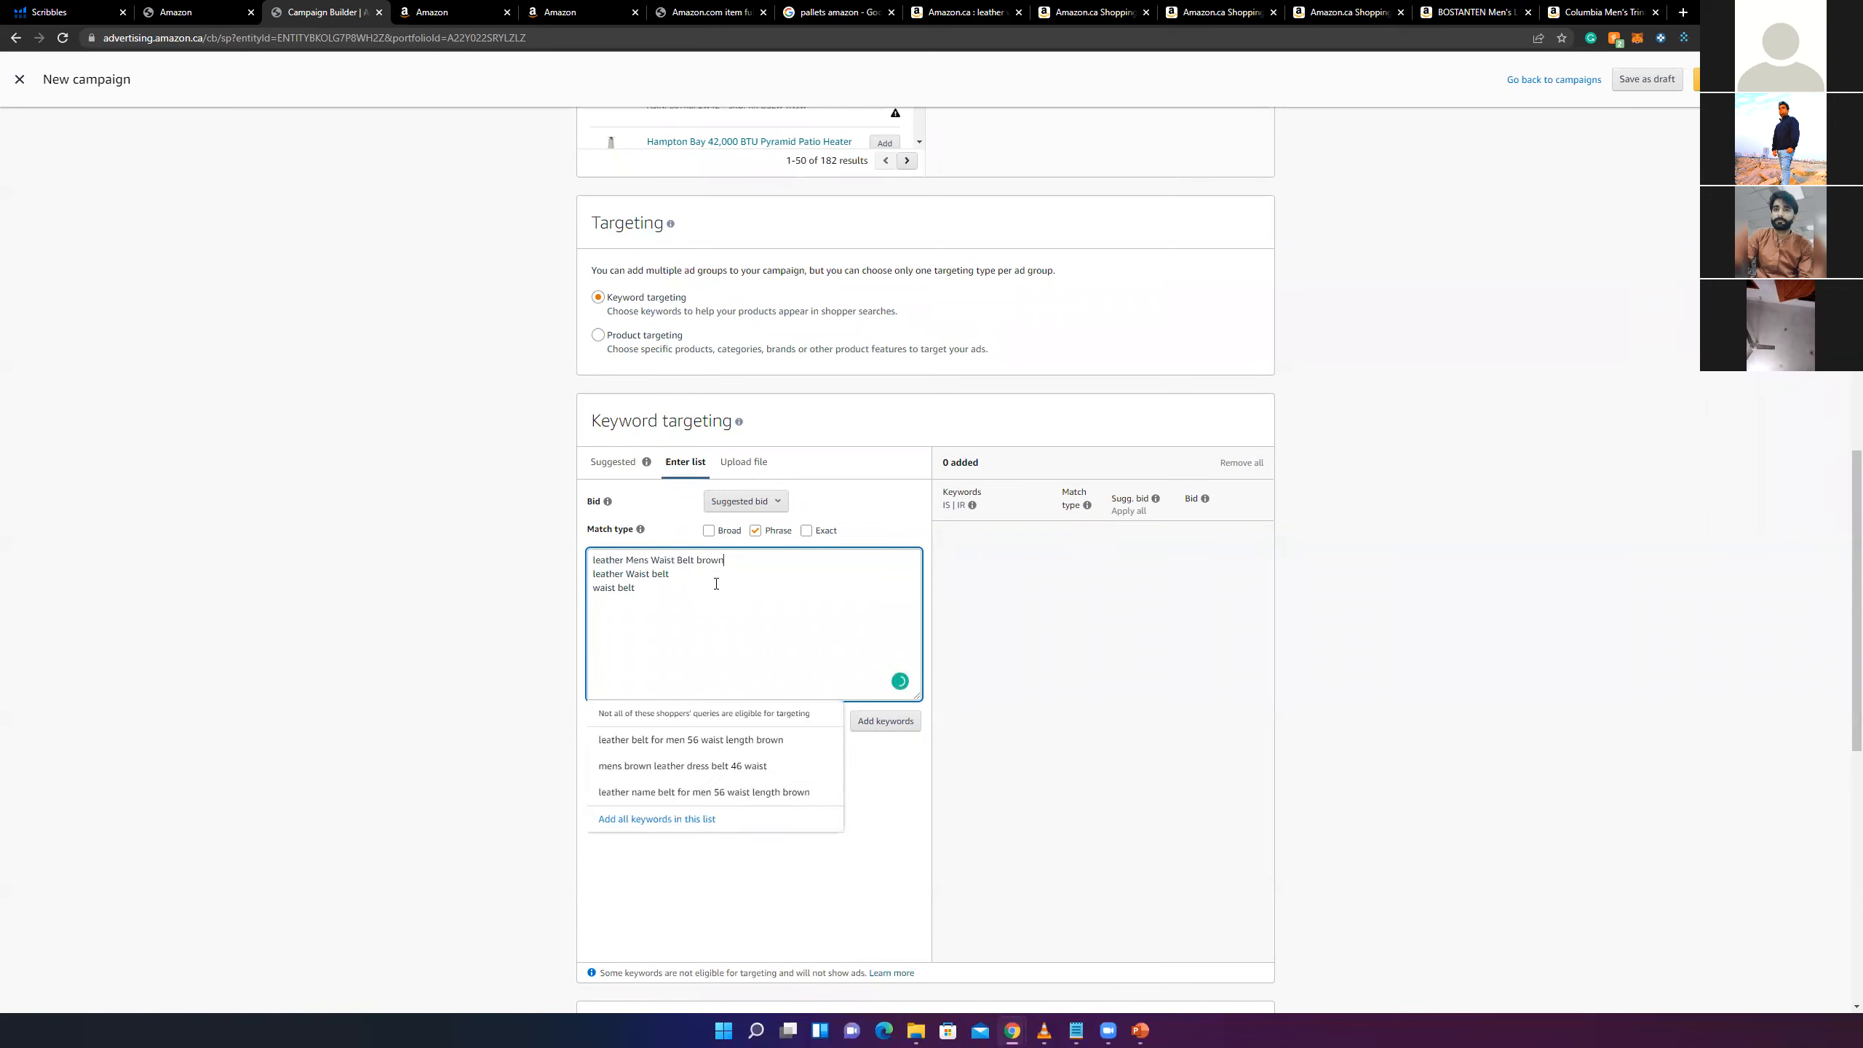
drag(629, 560, 694, 560)
mouse_move(634, 564)
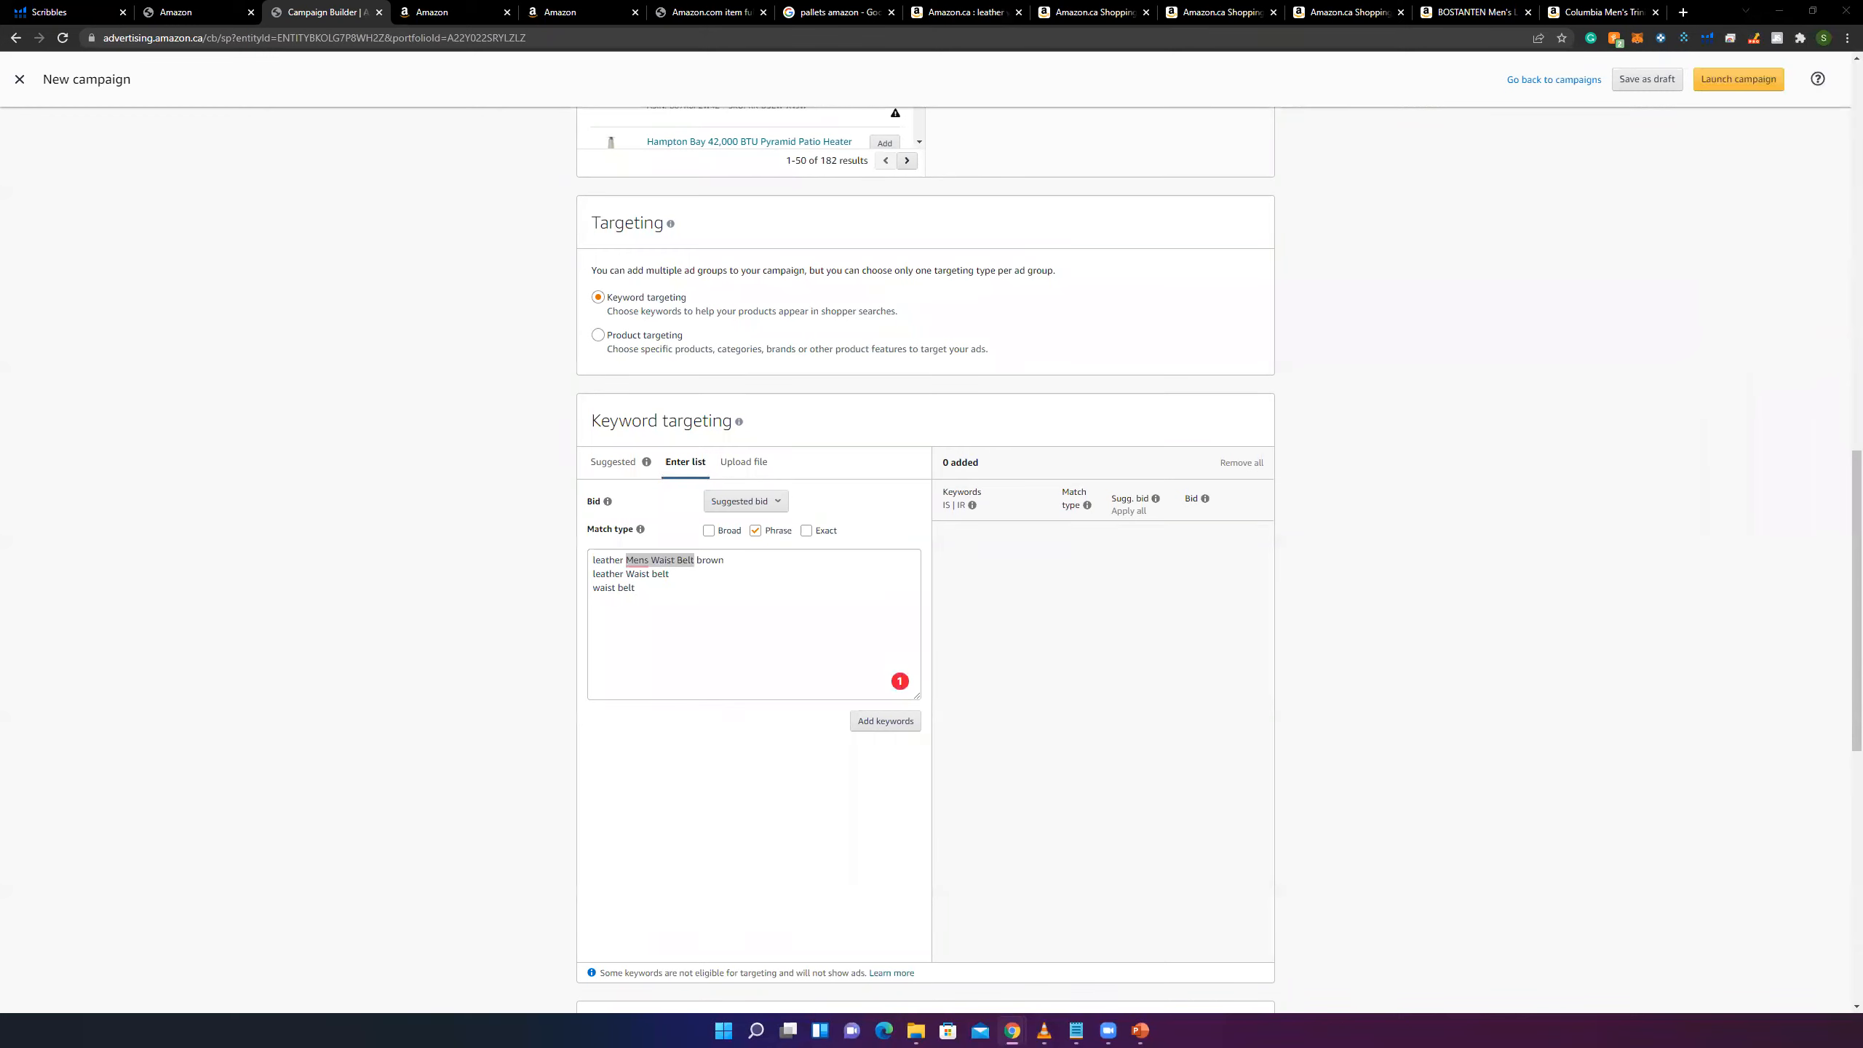
click(741, 563)
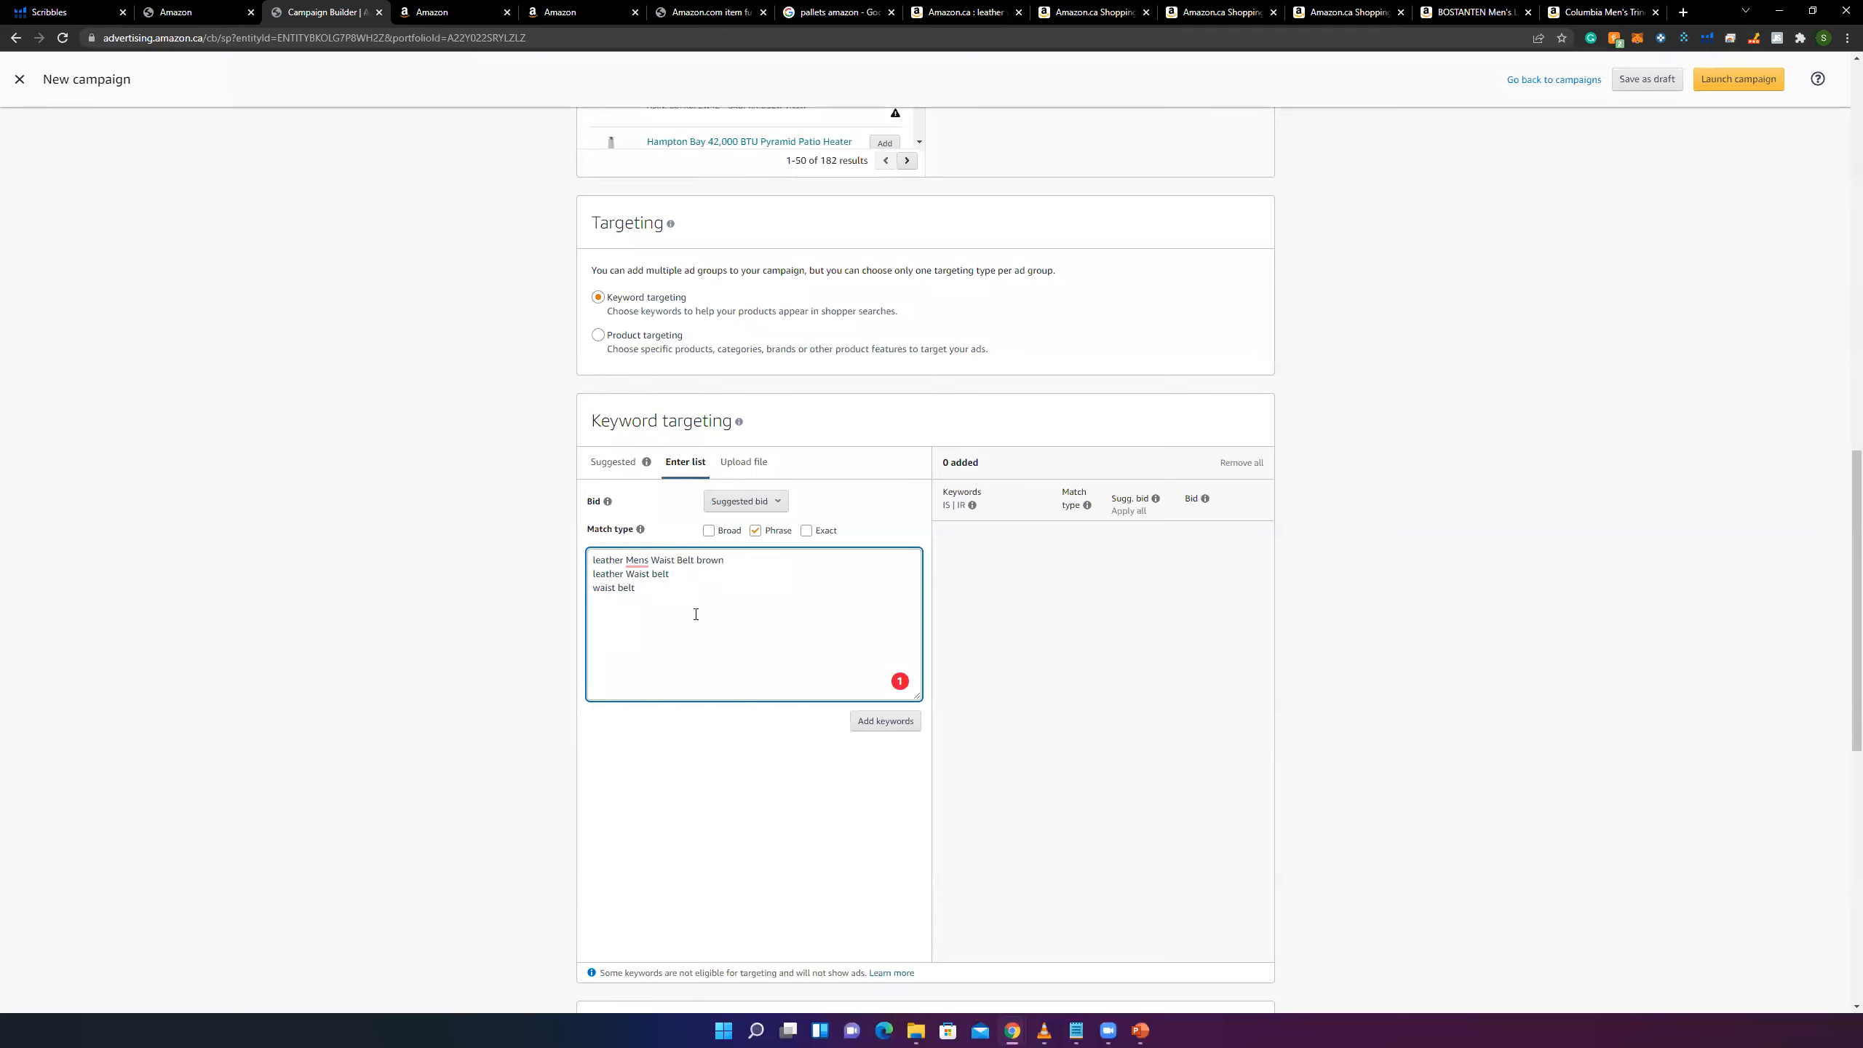
- Turn on the Exact match type and restore the first keyword to "Mens Waist Belt"
click(806, 530)
drag(735, 556, 563, 570)
key(BackSpace)
key(BackSpace)
click(612, 561)
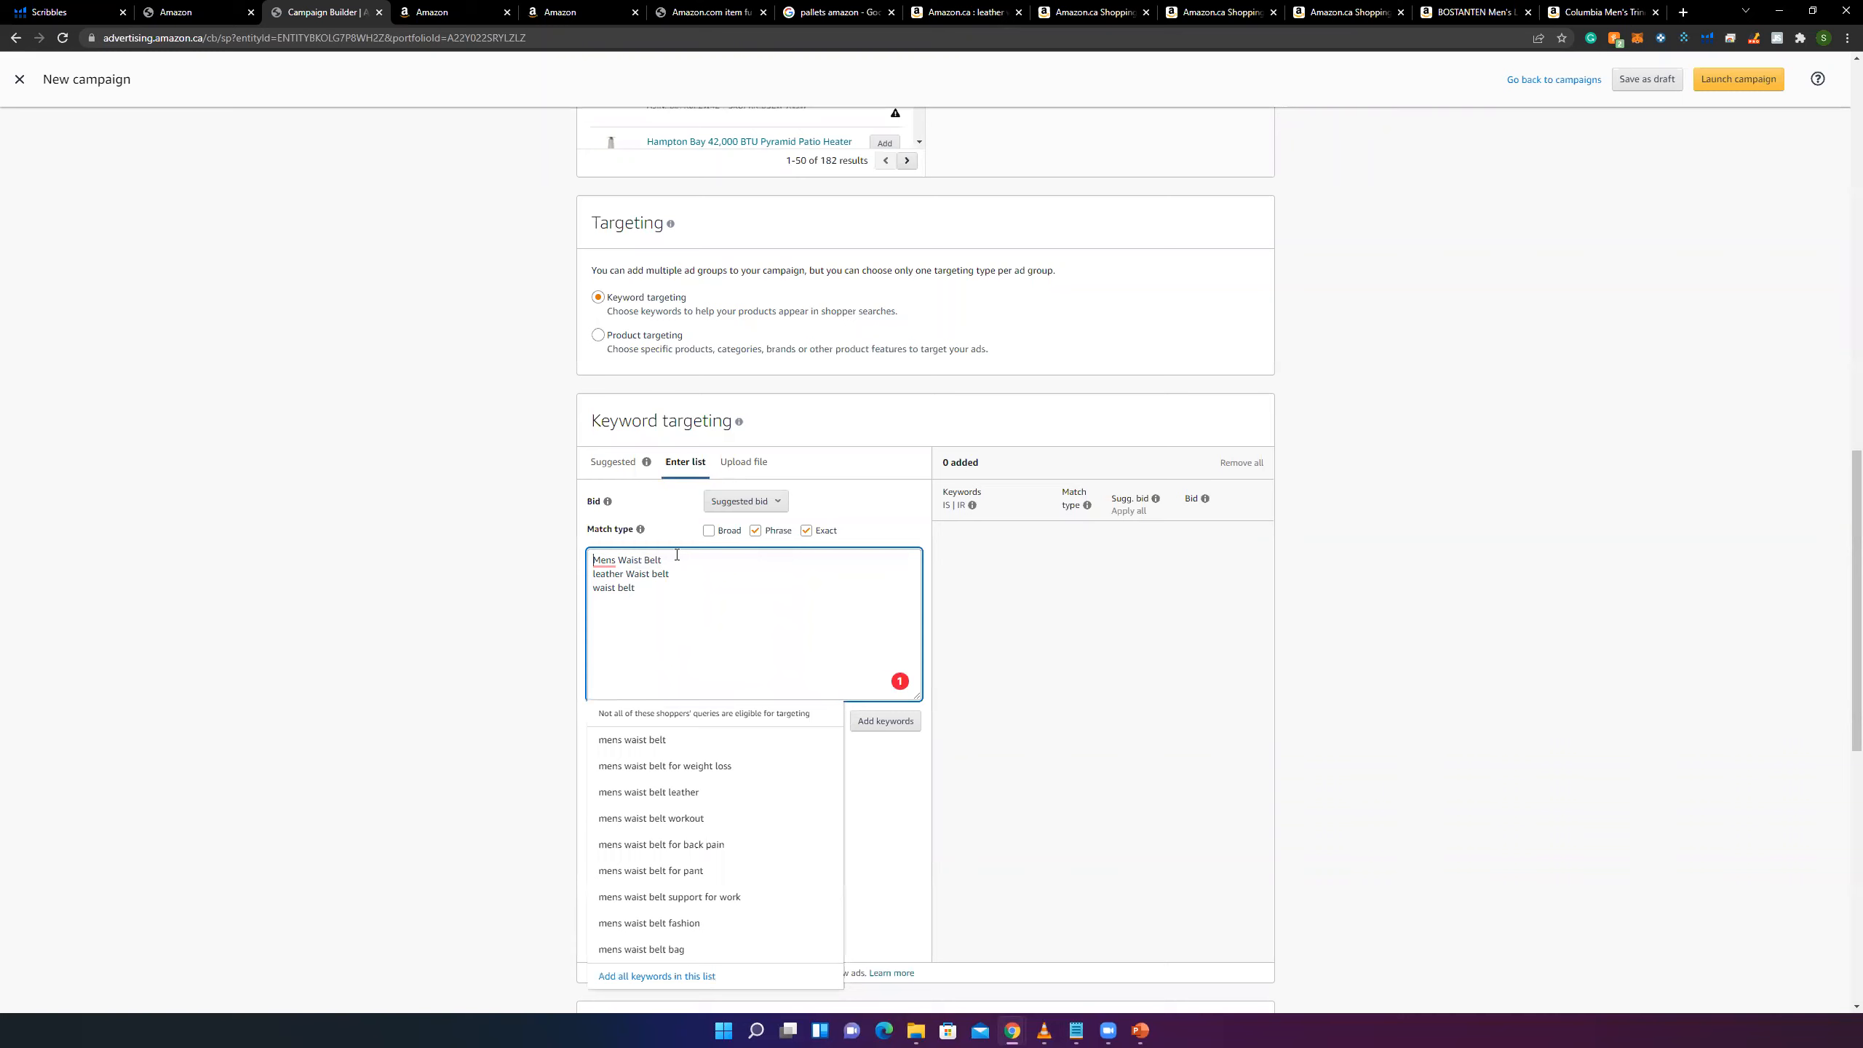
drag(664, 559, 579, 562)
- Enable the Broad, Phrase and Exact match types together for the keyword list
click(806, 531)
click(755, 532)
click(754, 530)
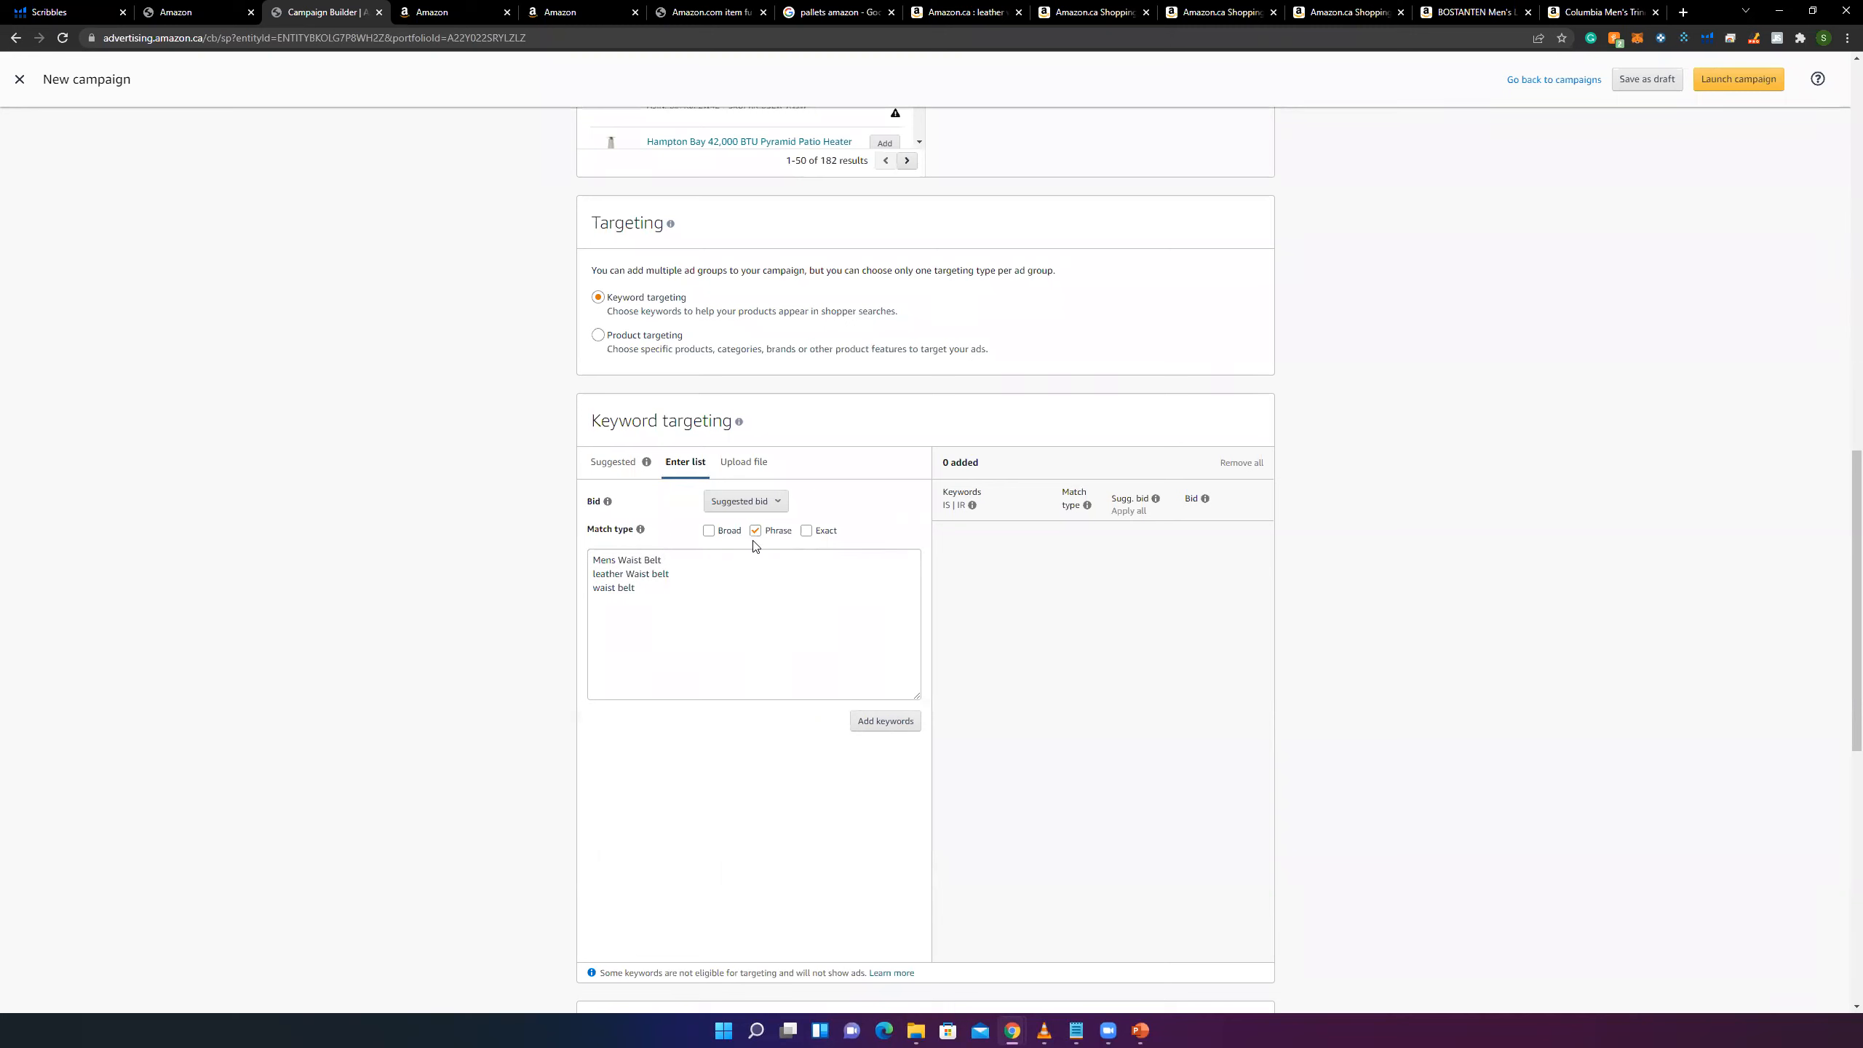
click(713, 531)
click(807, 531)
- Add the Hoover Renewal Deep Cleaning Carpet Shampoo to the ad group's products
scroll(623, 618, up, 8)
scroll(645, 607, down, 2)
scroll(1007, 673, down, 2)
scroll(1006, 672, up, 2)
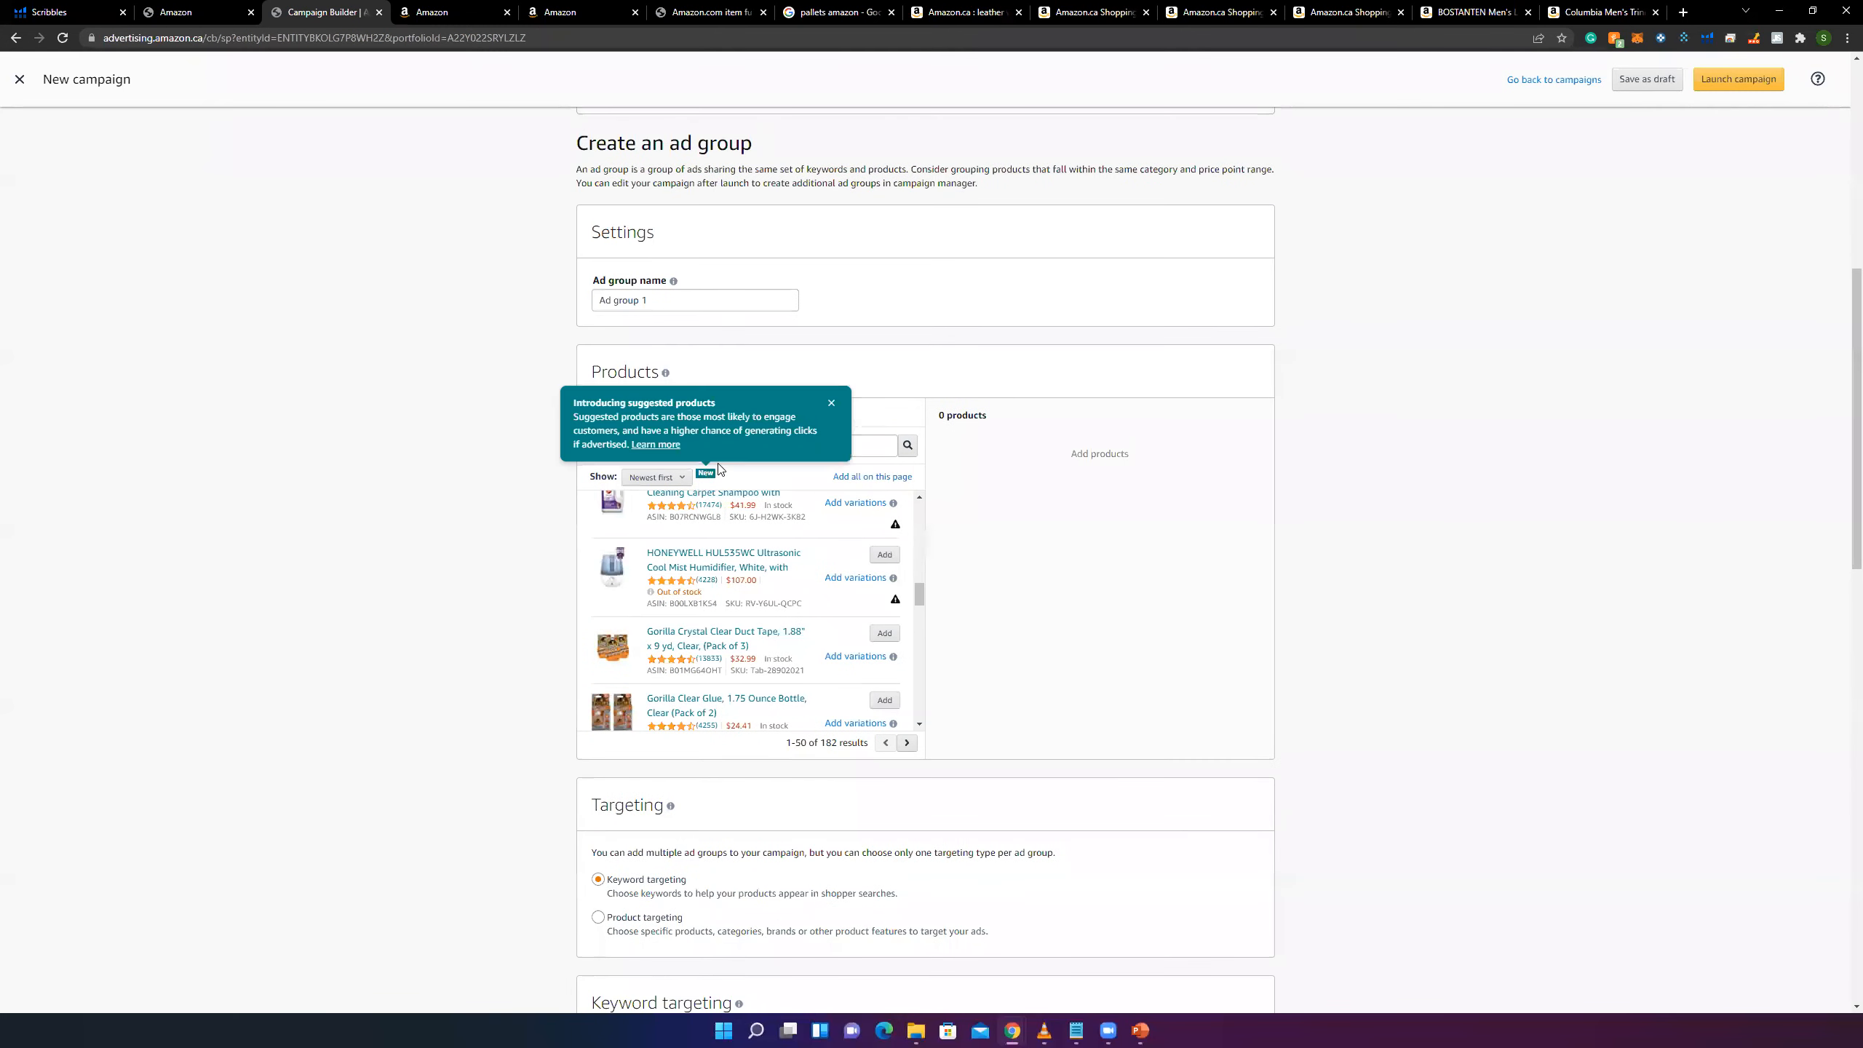
click(683, 447)
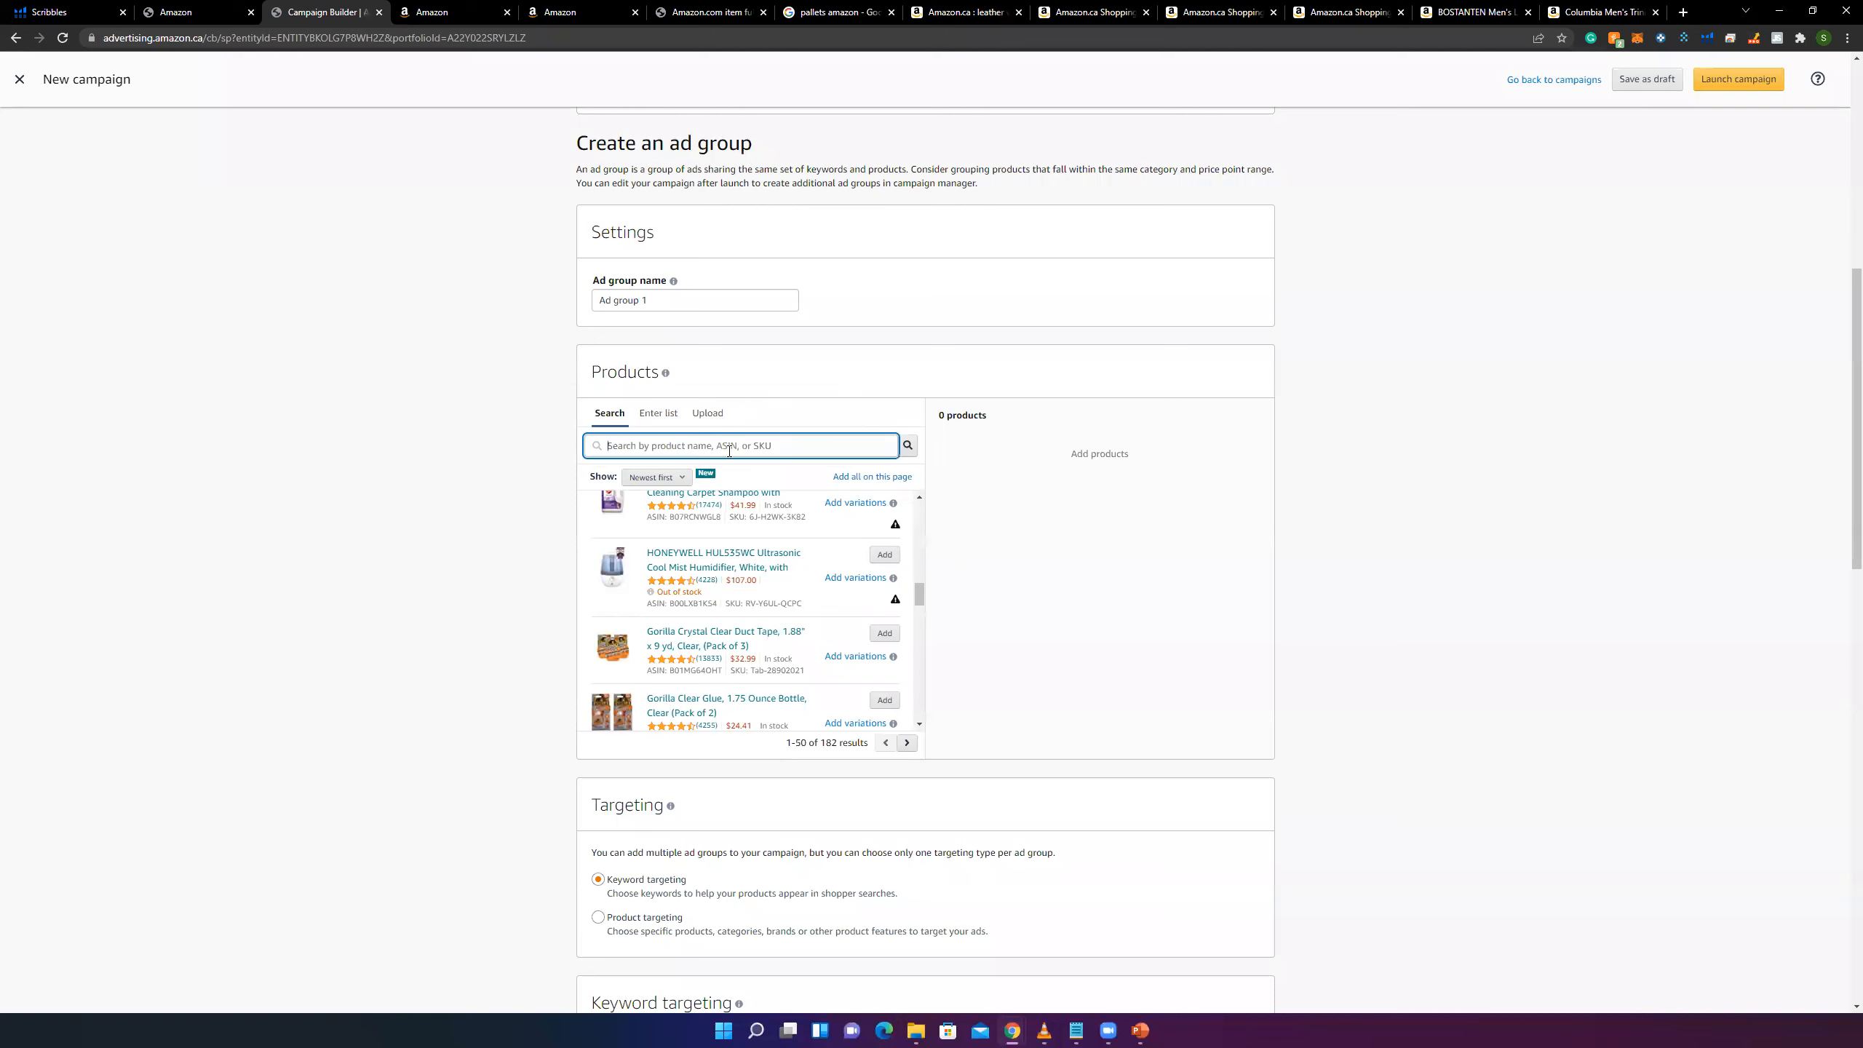
scroll(757, 499, up, 3)
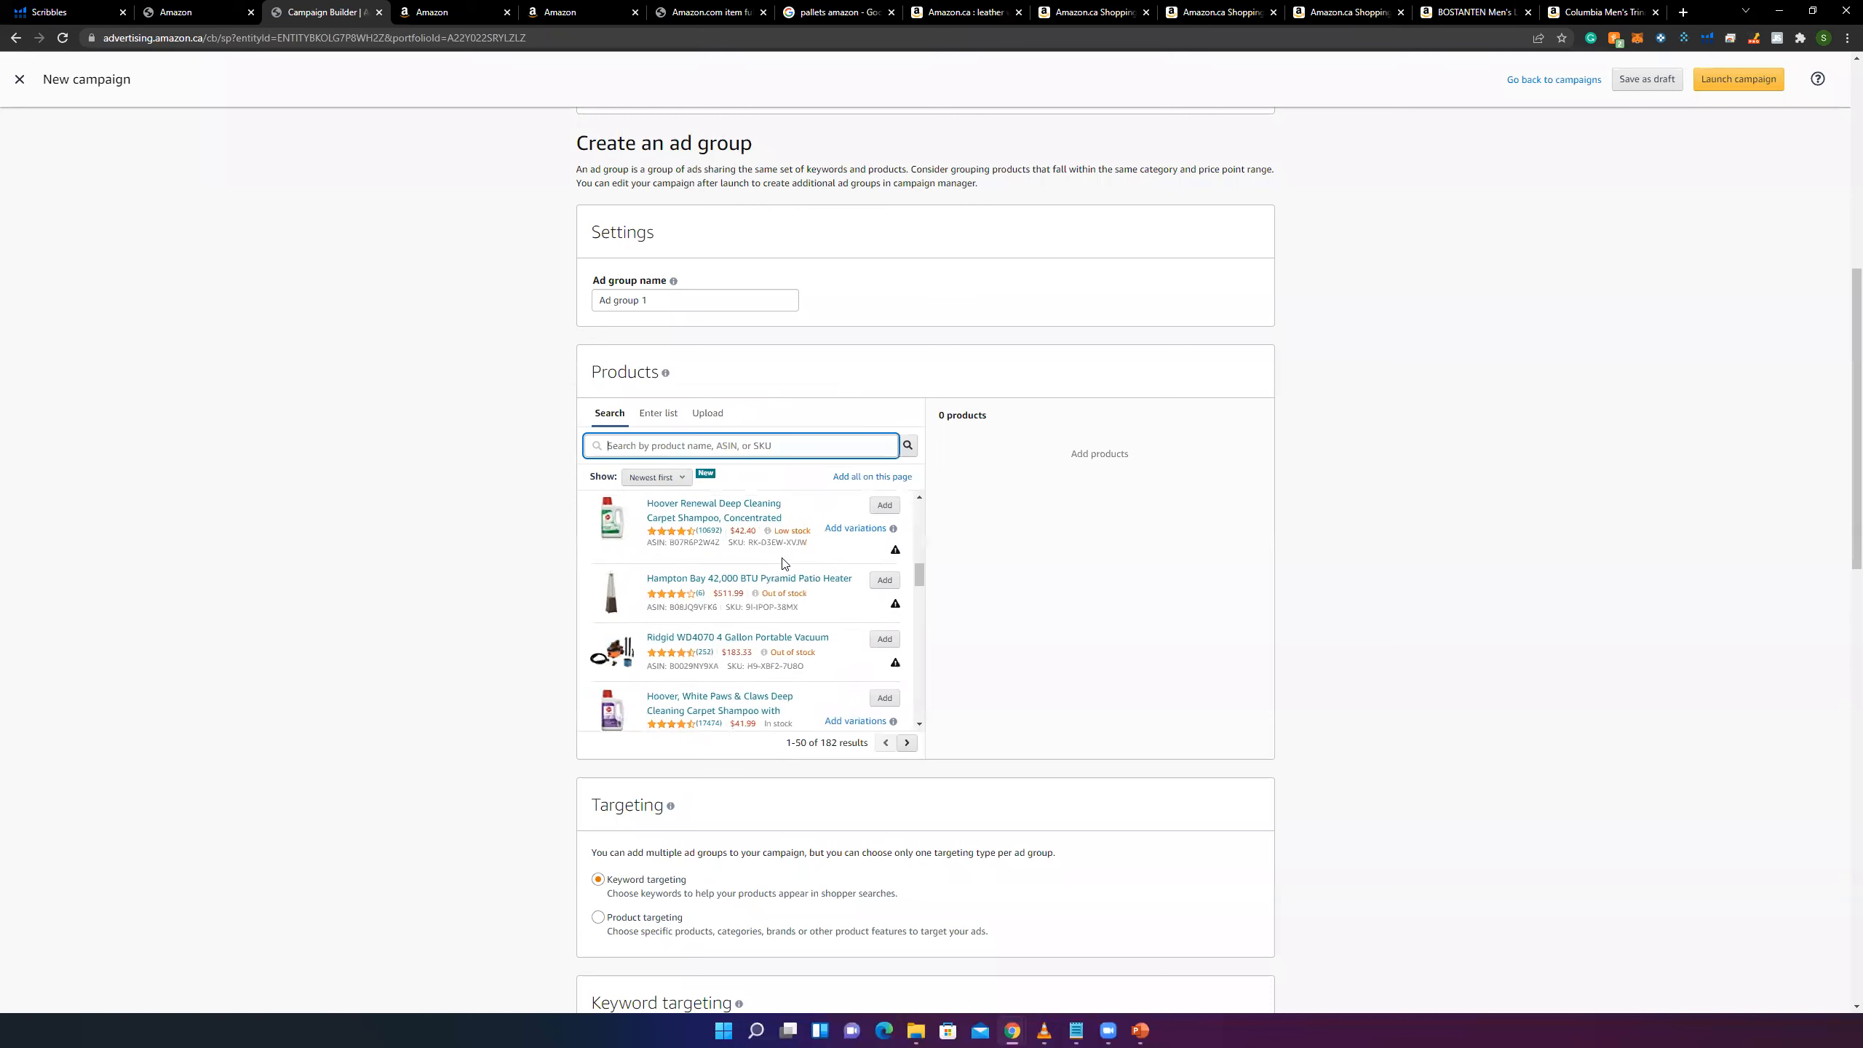
click(886, 507)
scroll(917, 573, down, 3)
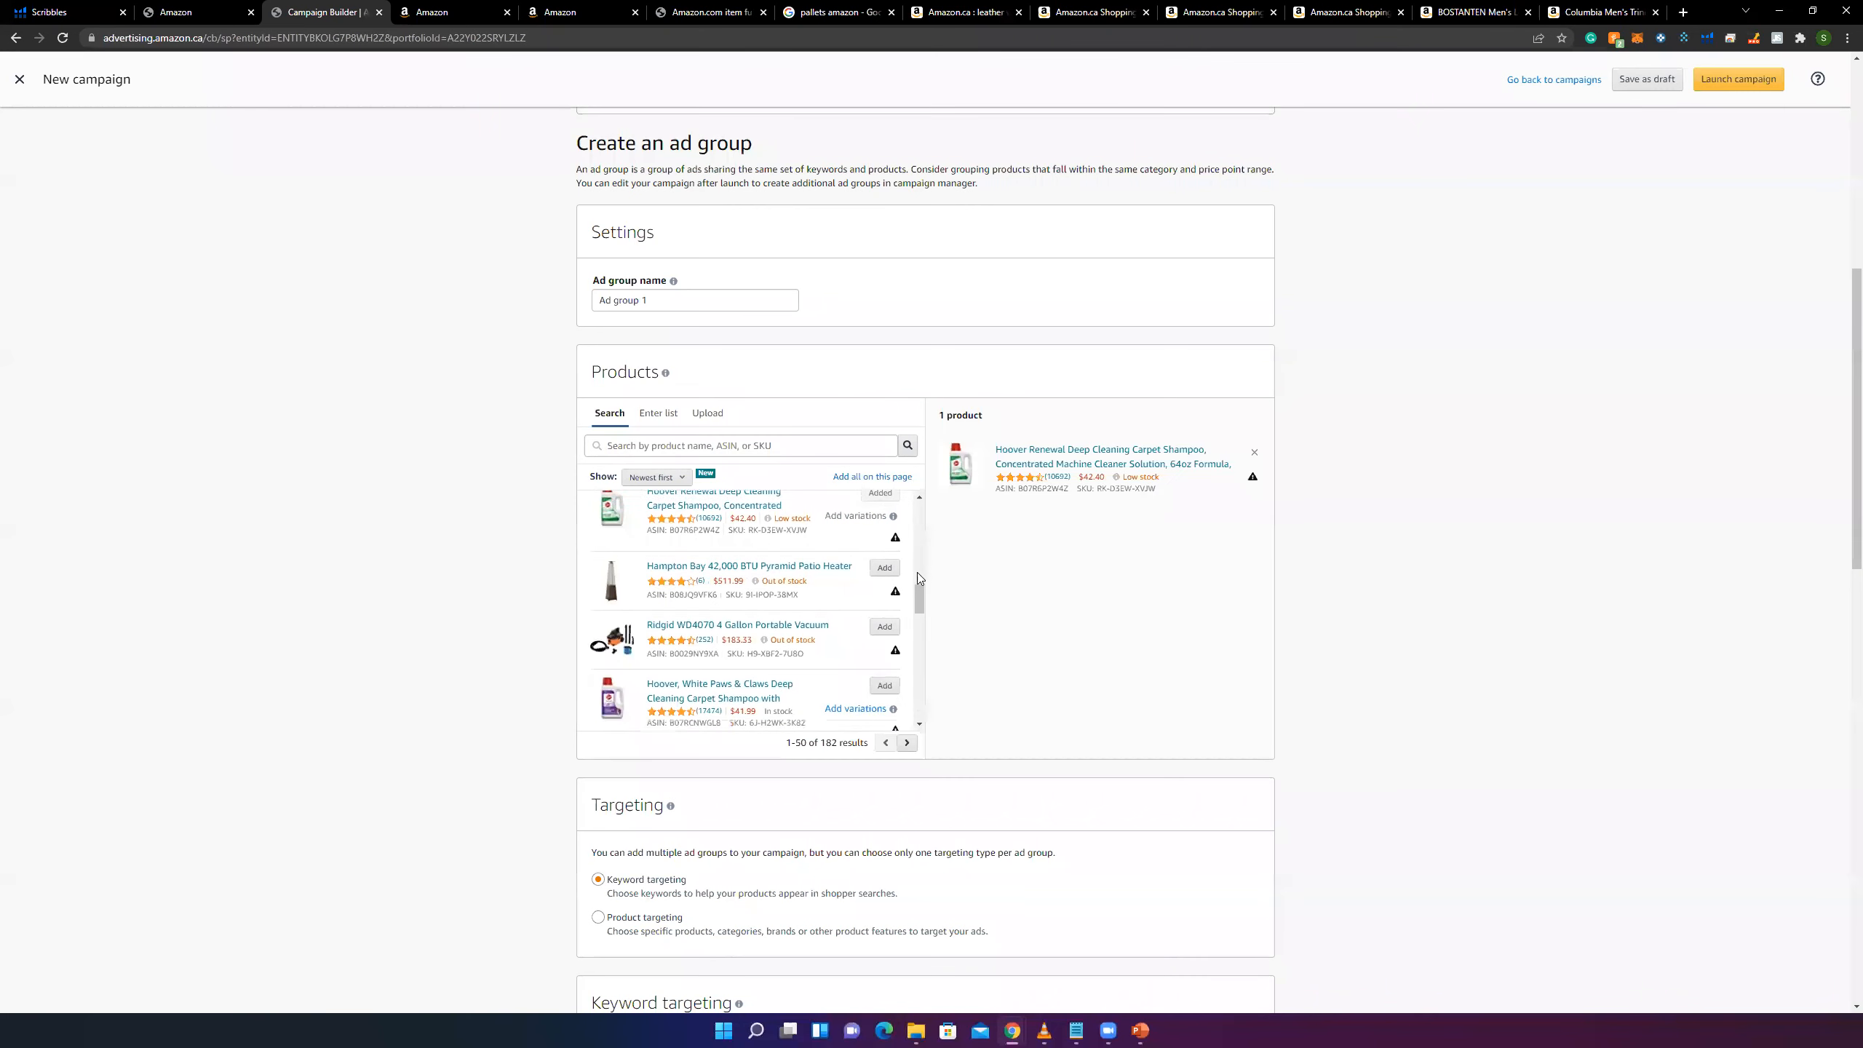
- Review the whole campaign form, from negative keyword targeting and the keyword list to products, bidding strategy and campaign settings
scroll(1005, 615, down, 15)
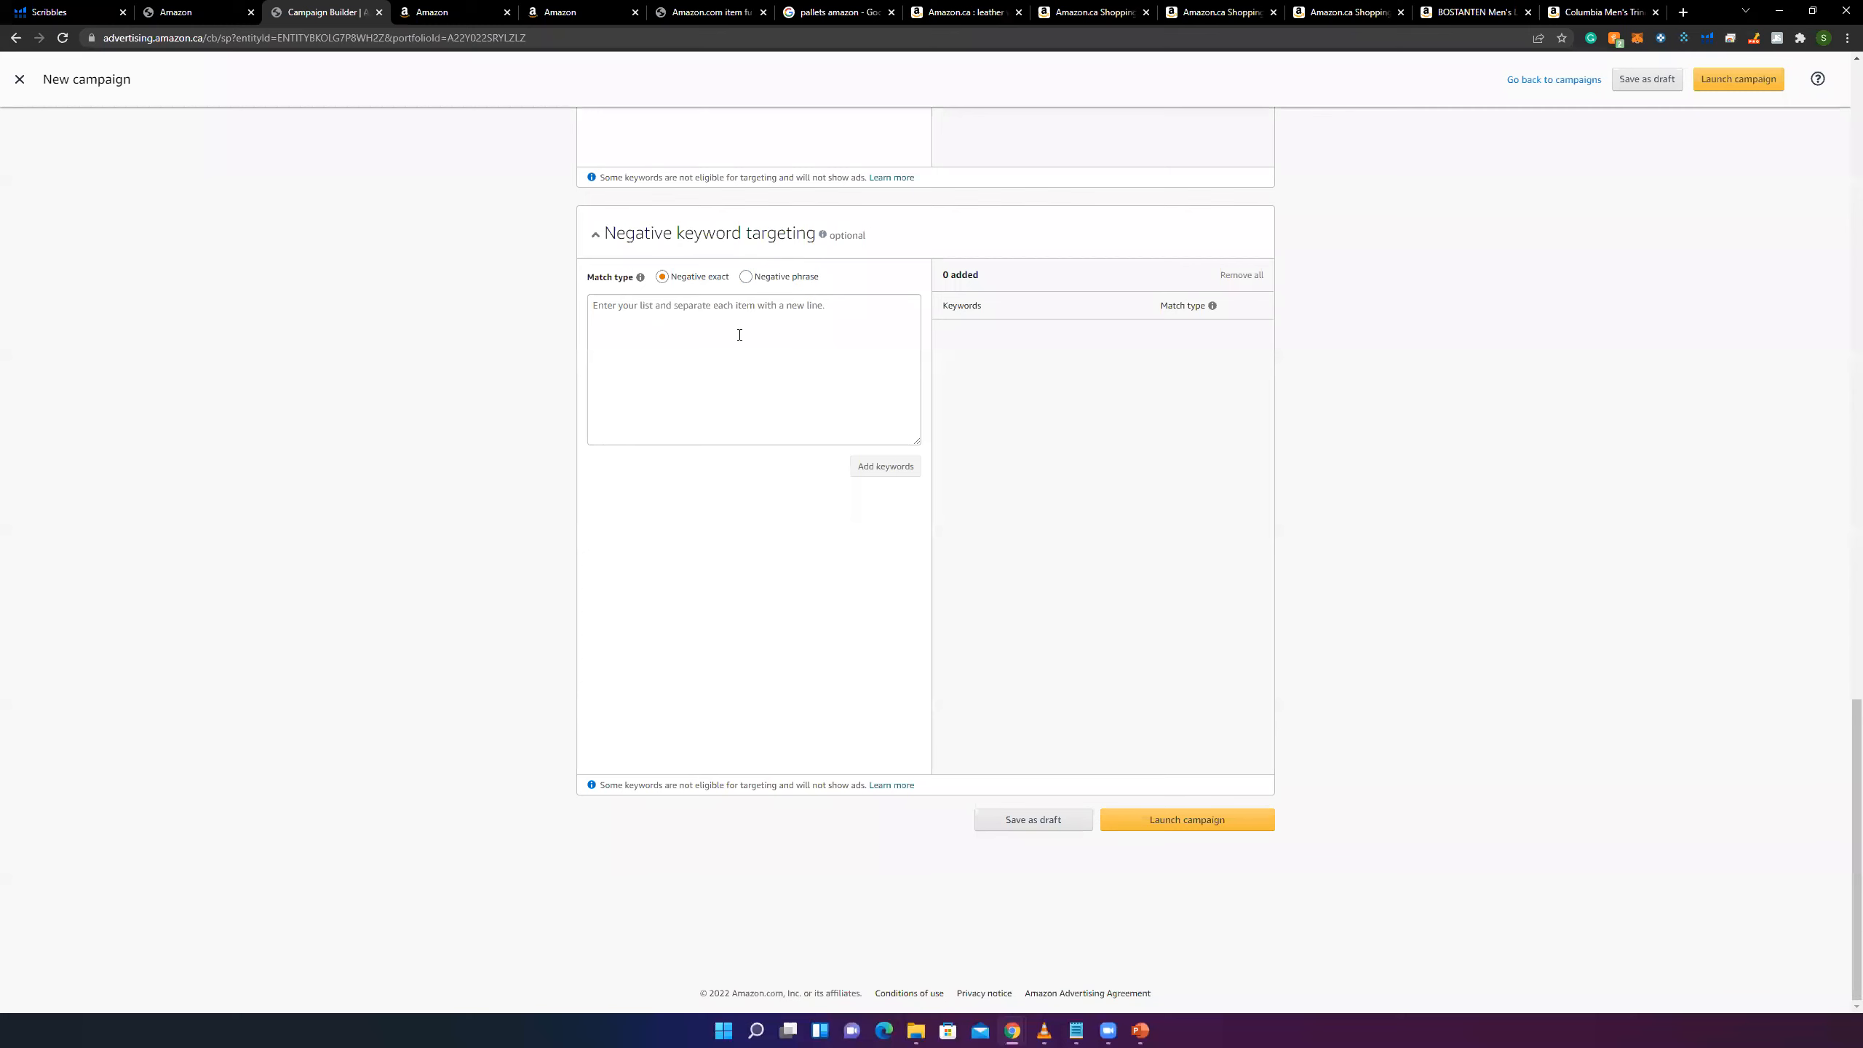
scroll(682, 294, up, 5)
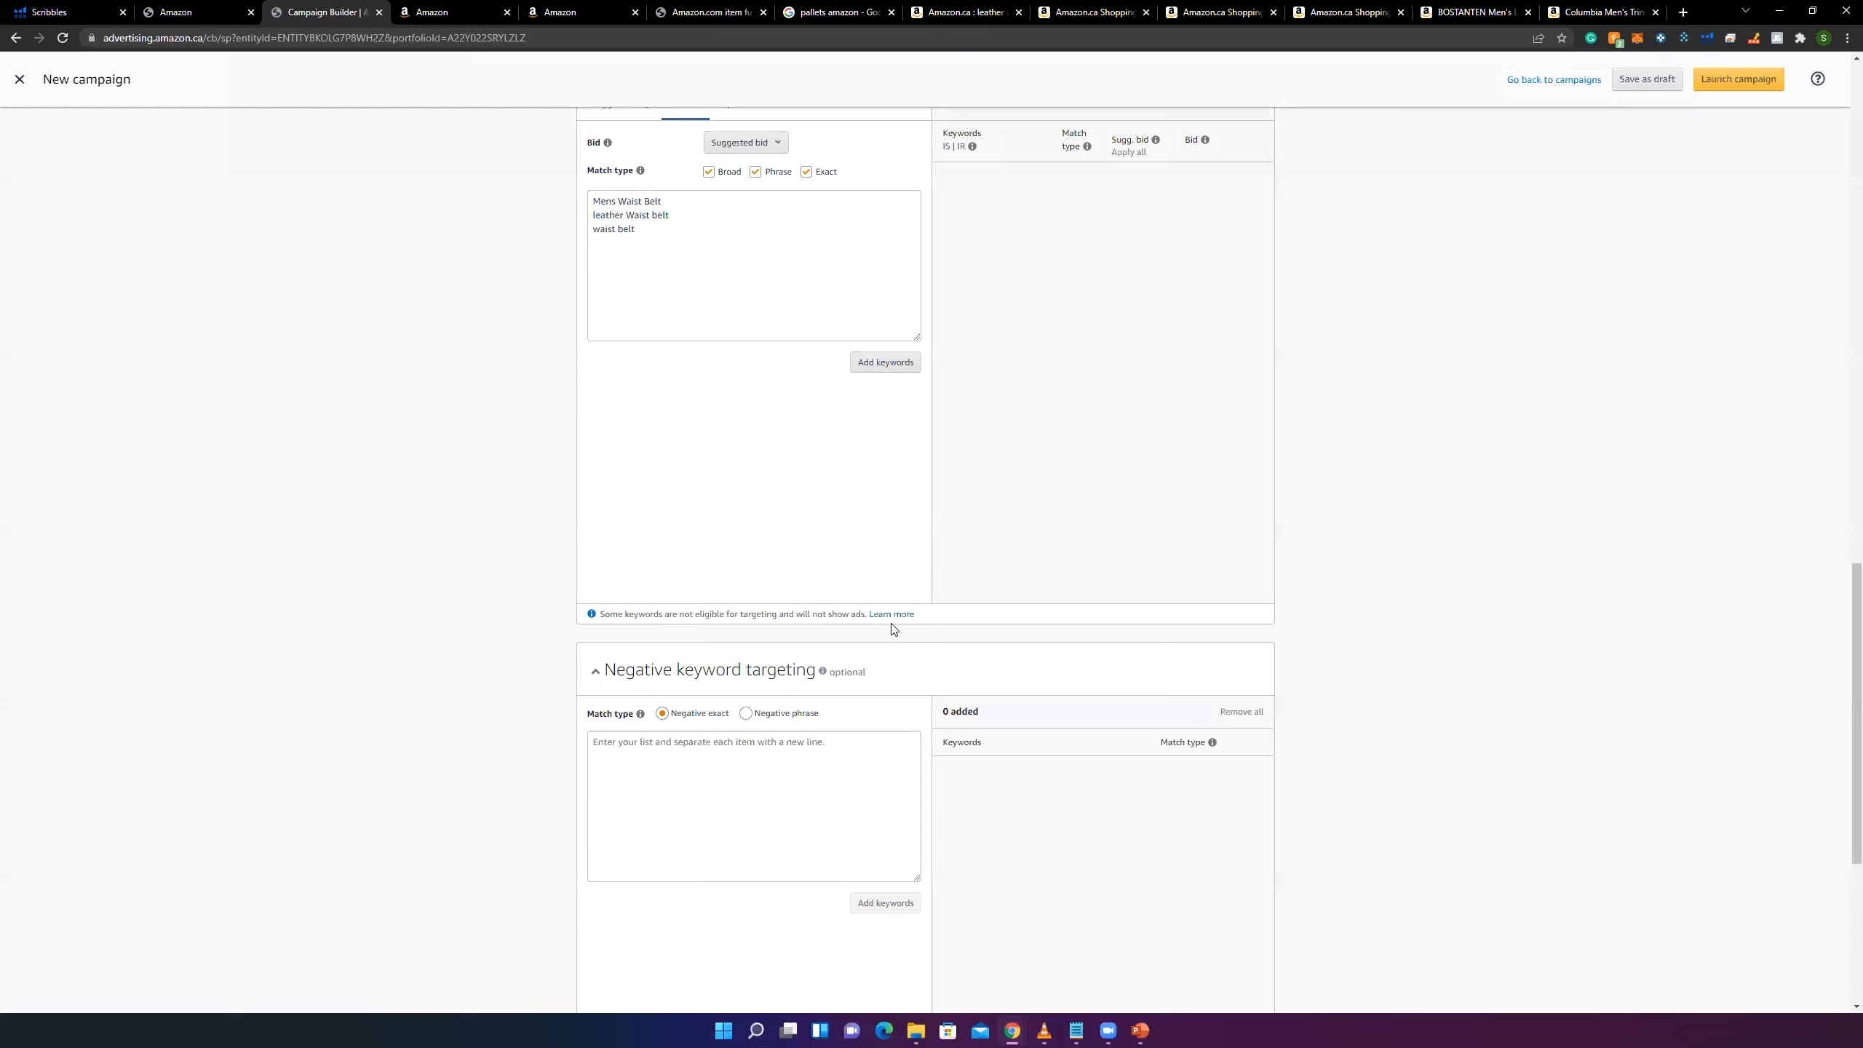
scroll(893, 628, down, 2)
scroll(907, 558, up, 6)
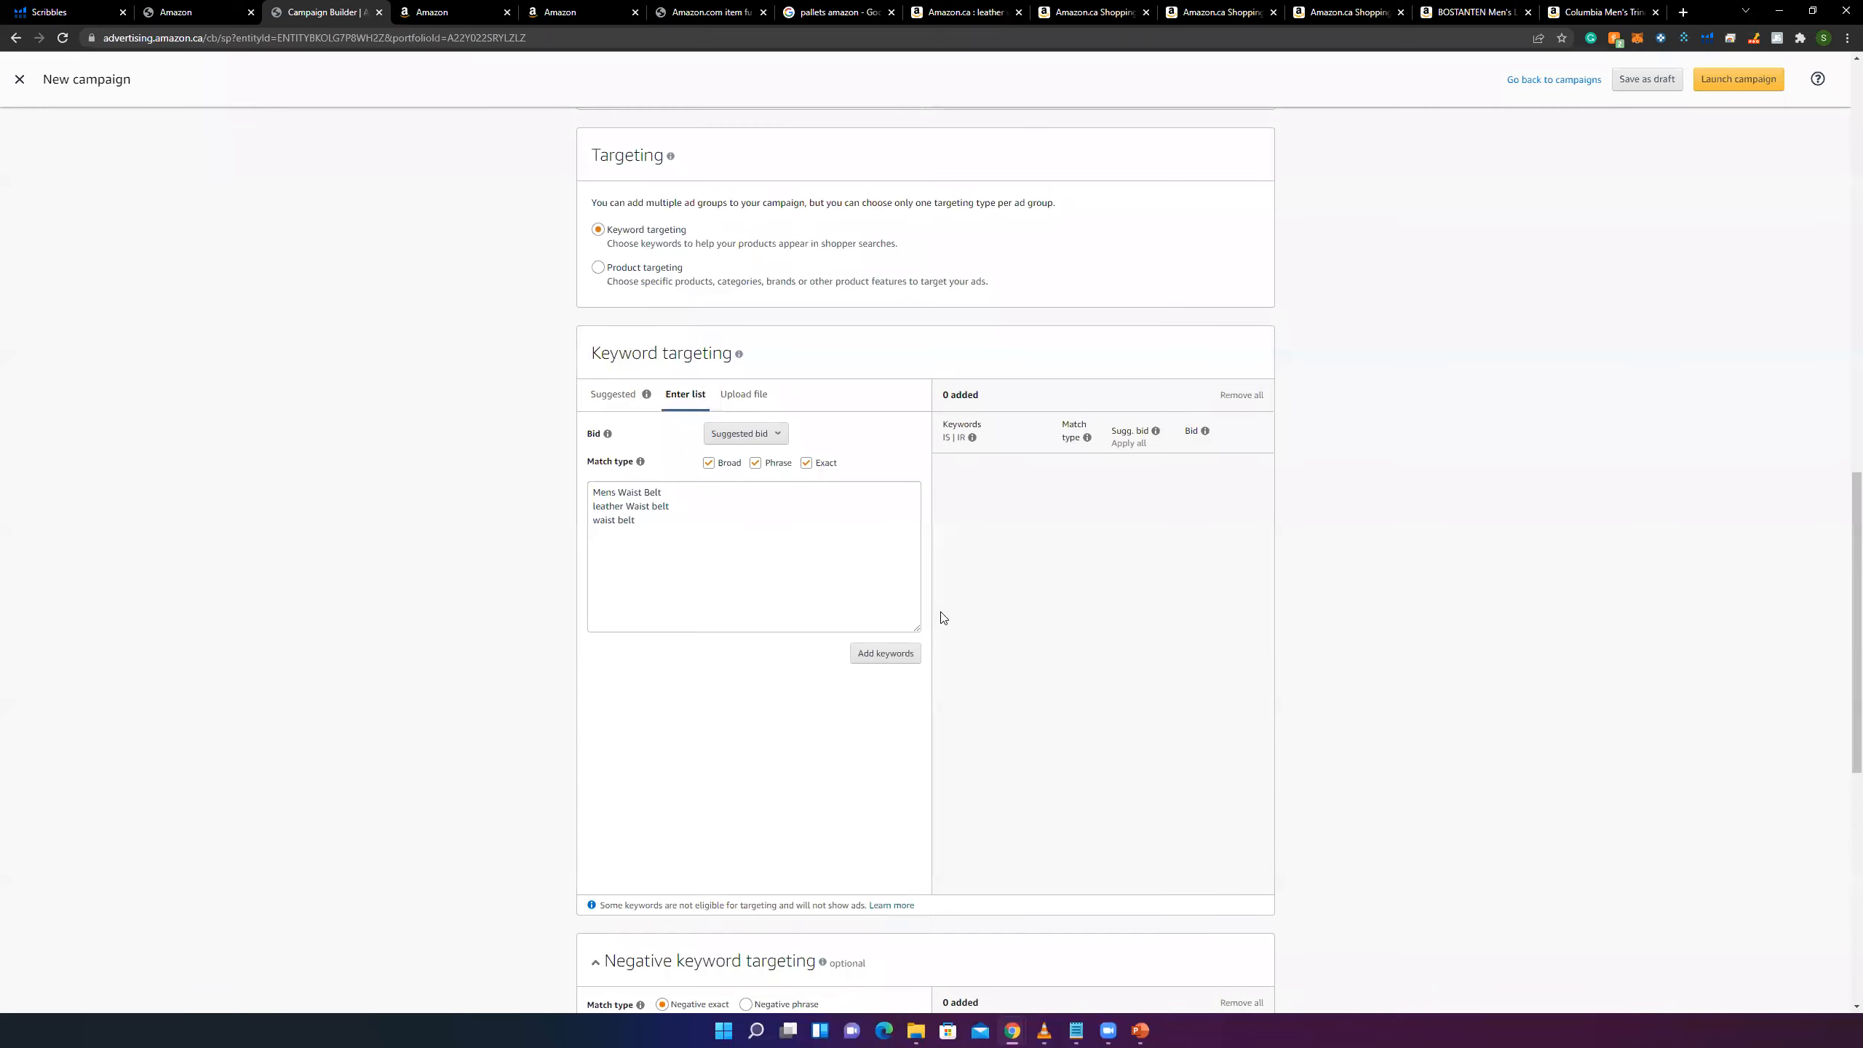
scroll(944, 623, up, 8)
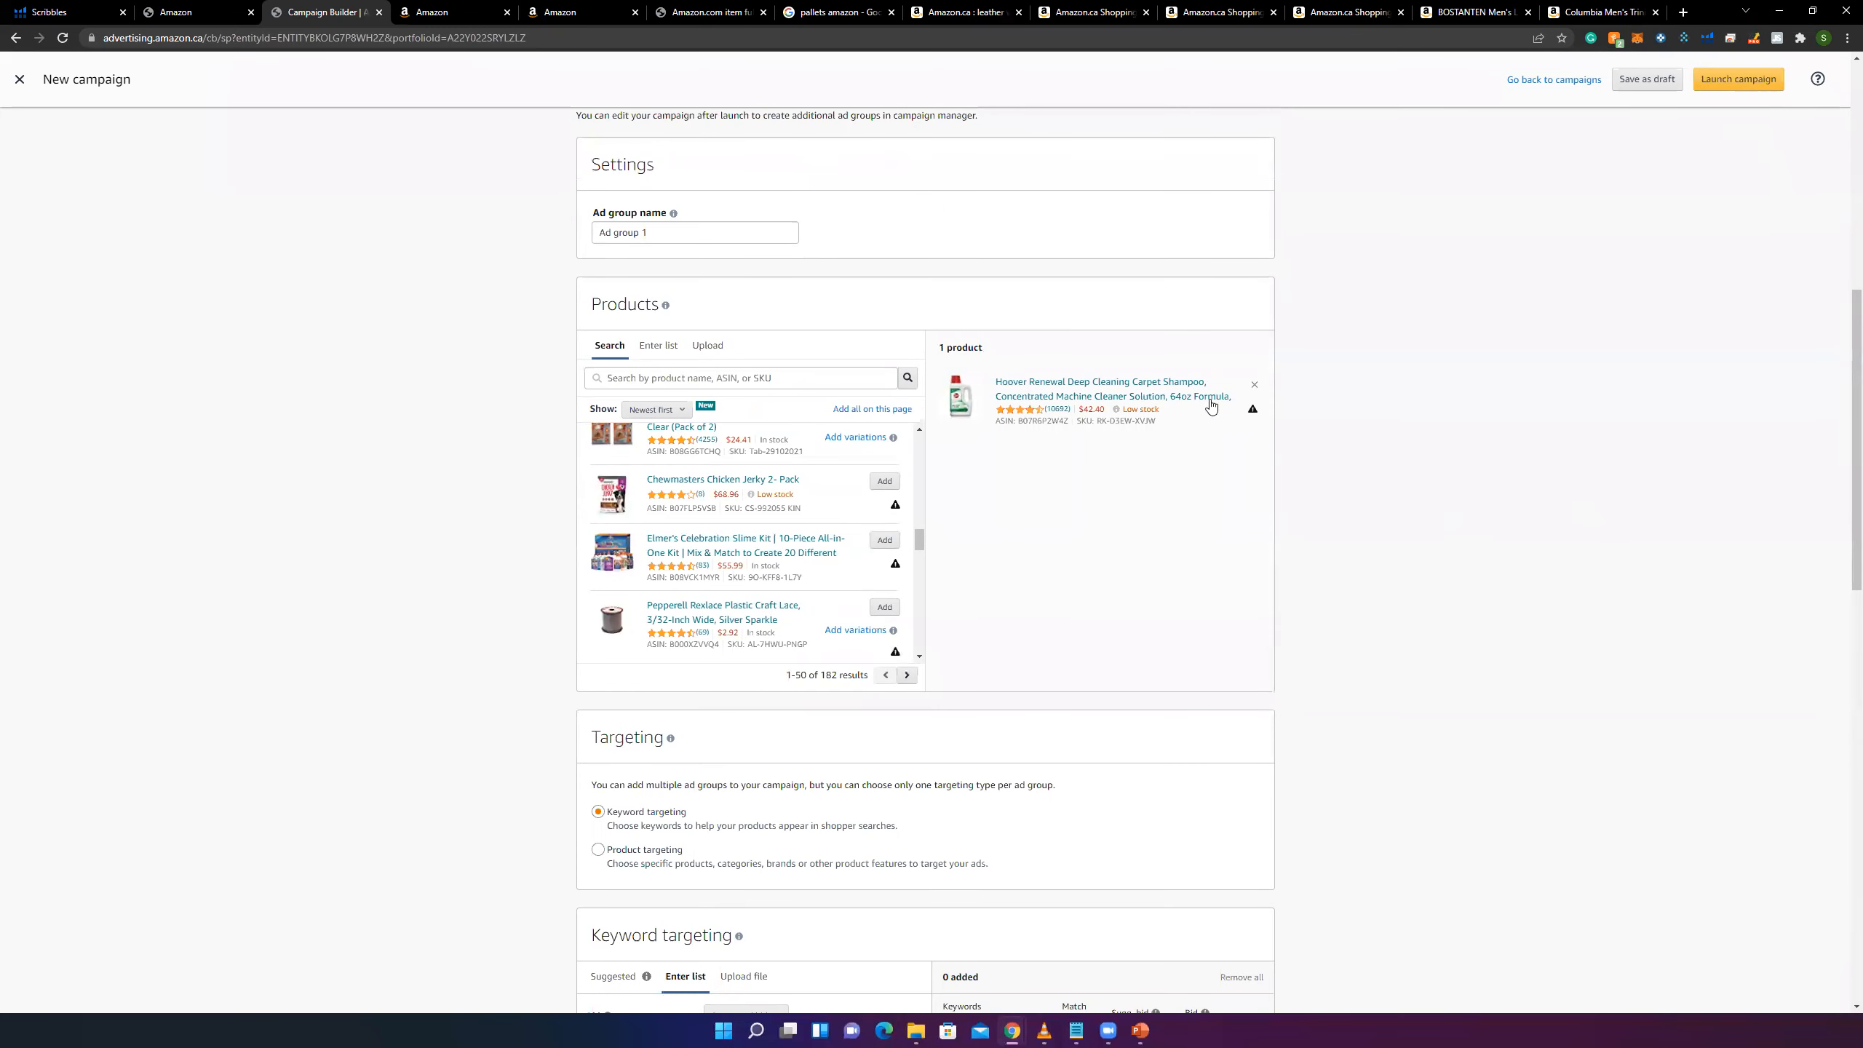
scroll(1211, 579, up, 7)
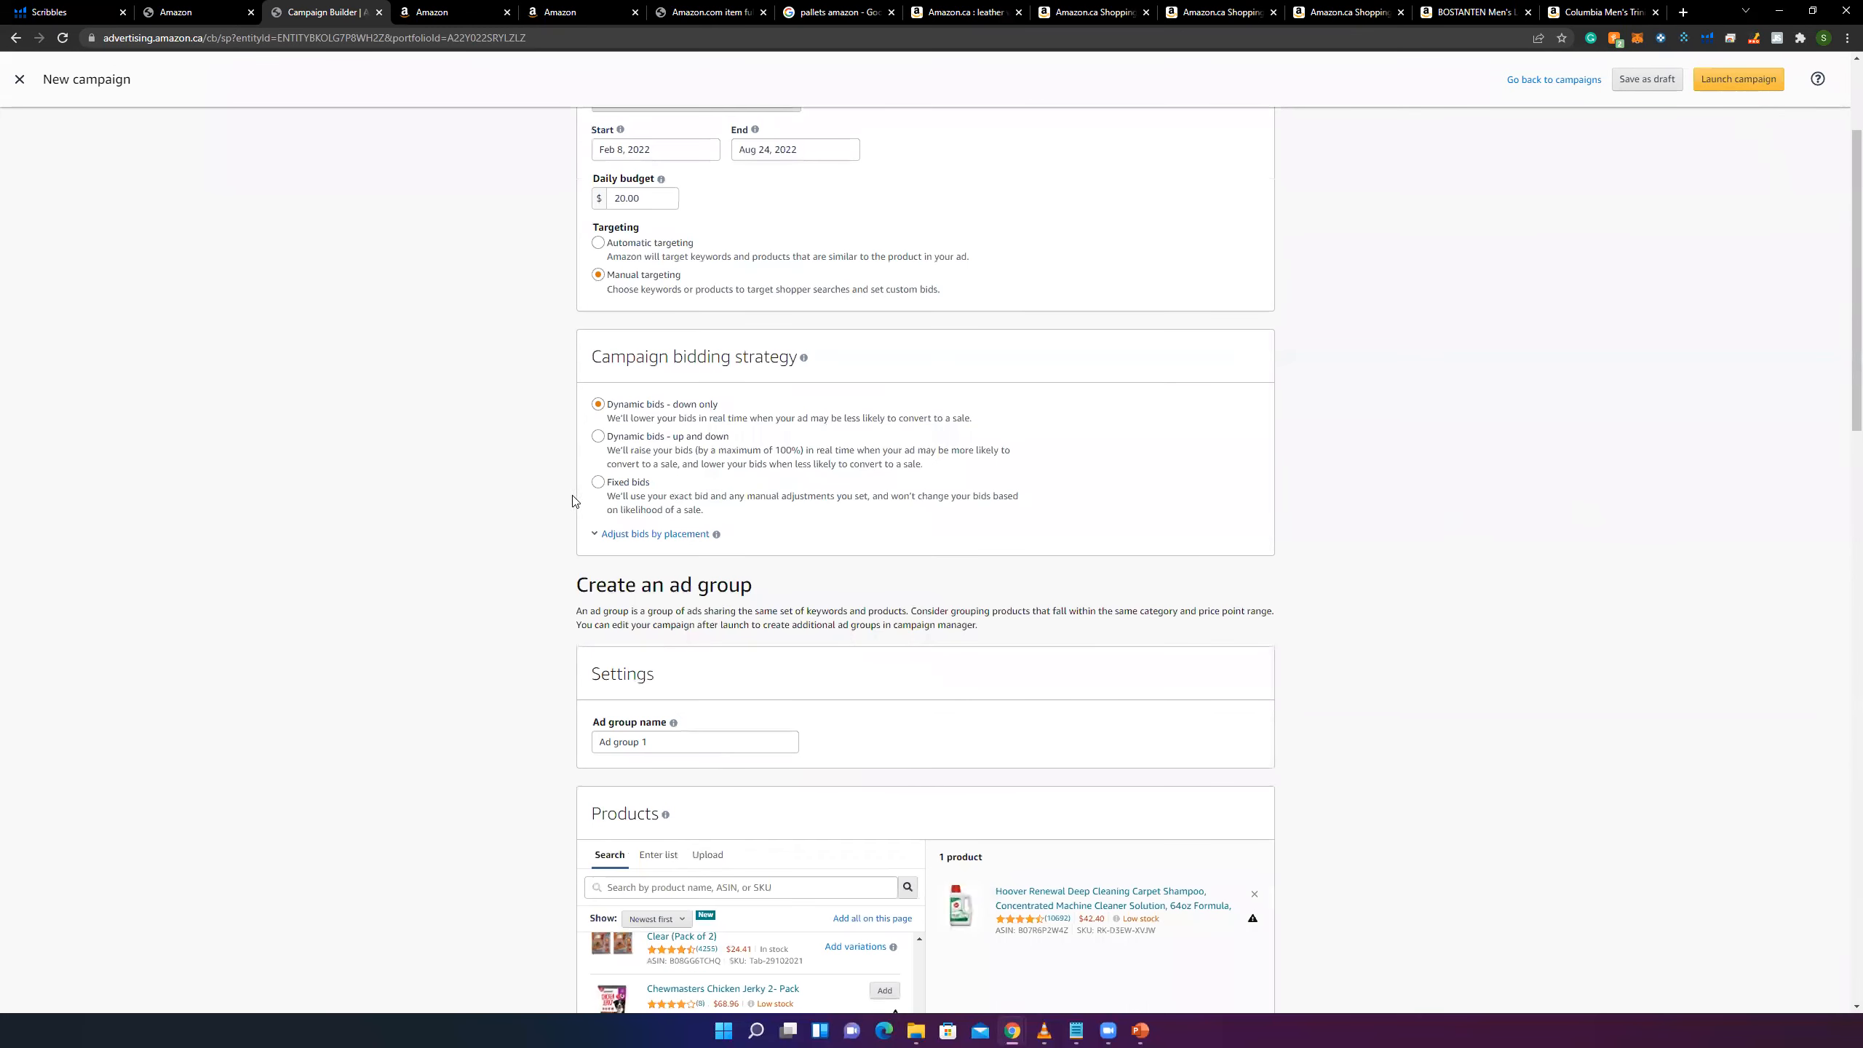
scroll(583, 462, up, 3)
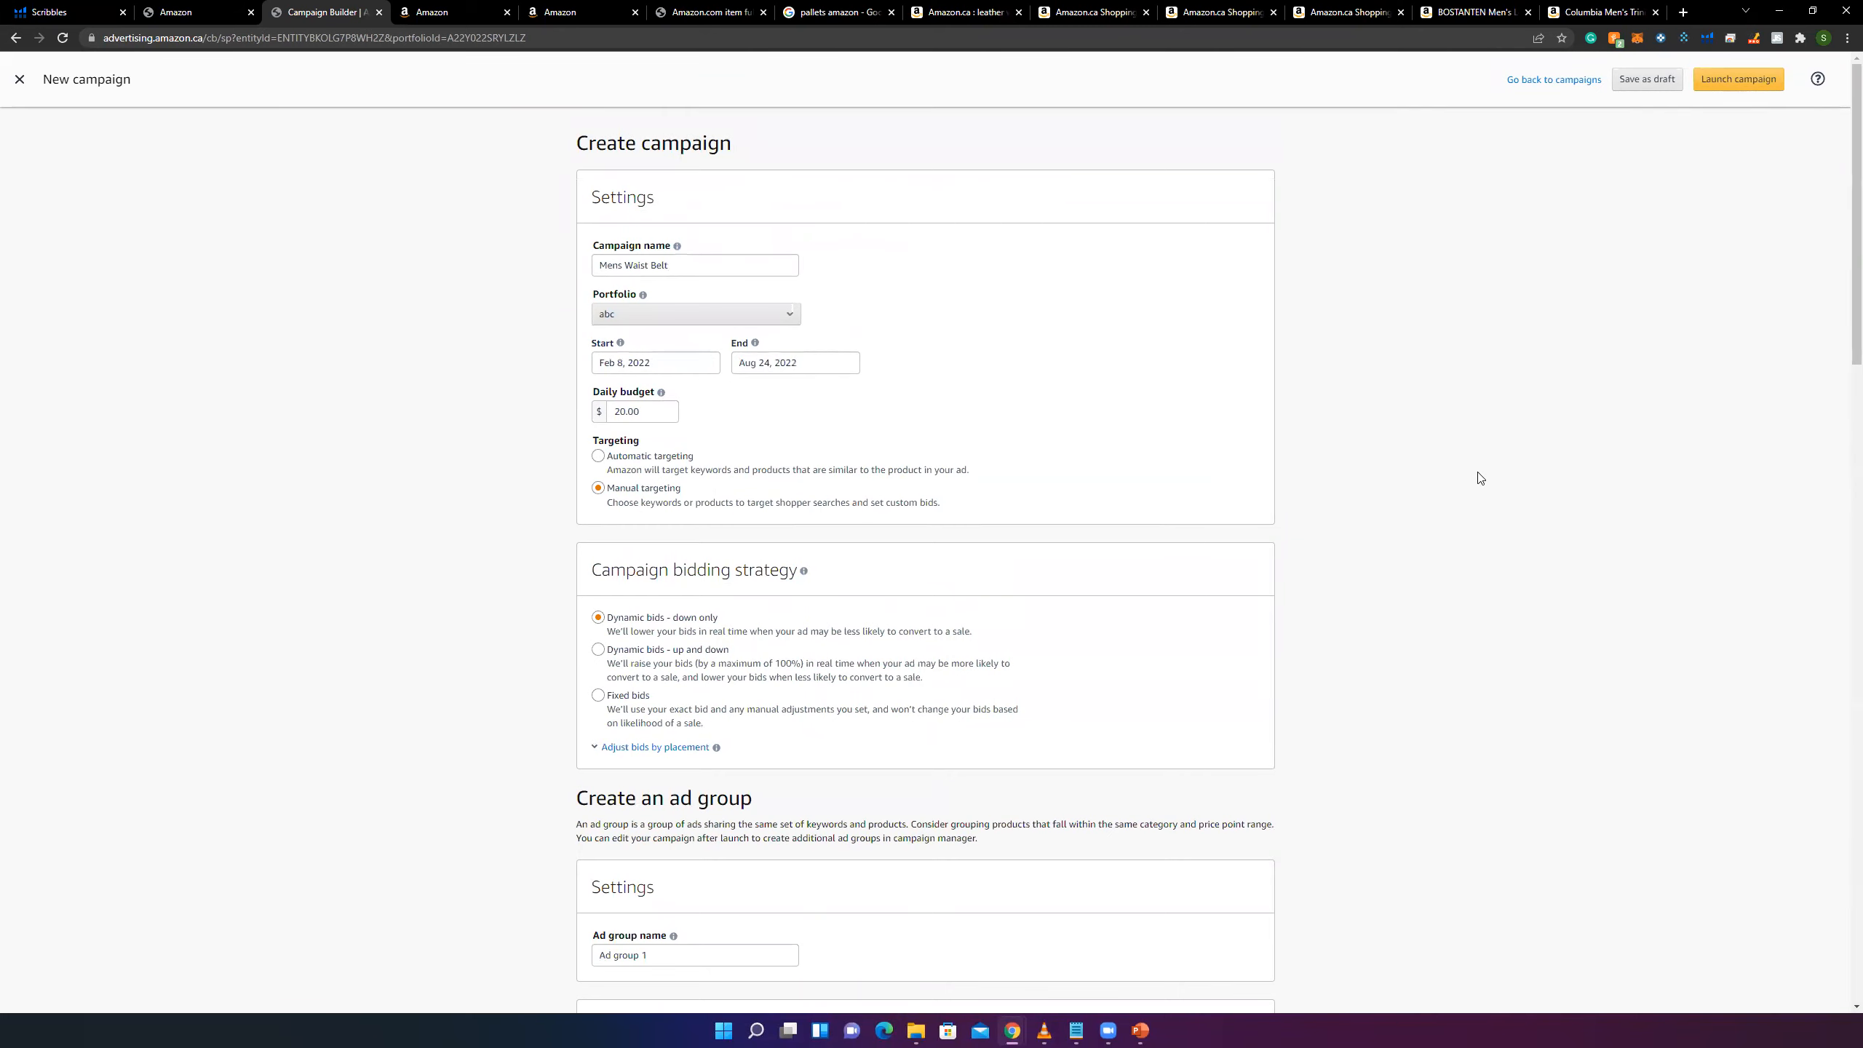
scroll(1216, 417, down, 15)
scroll(1216, 420, down, 12)
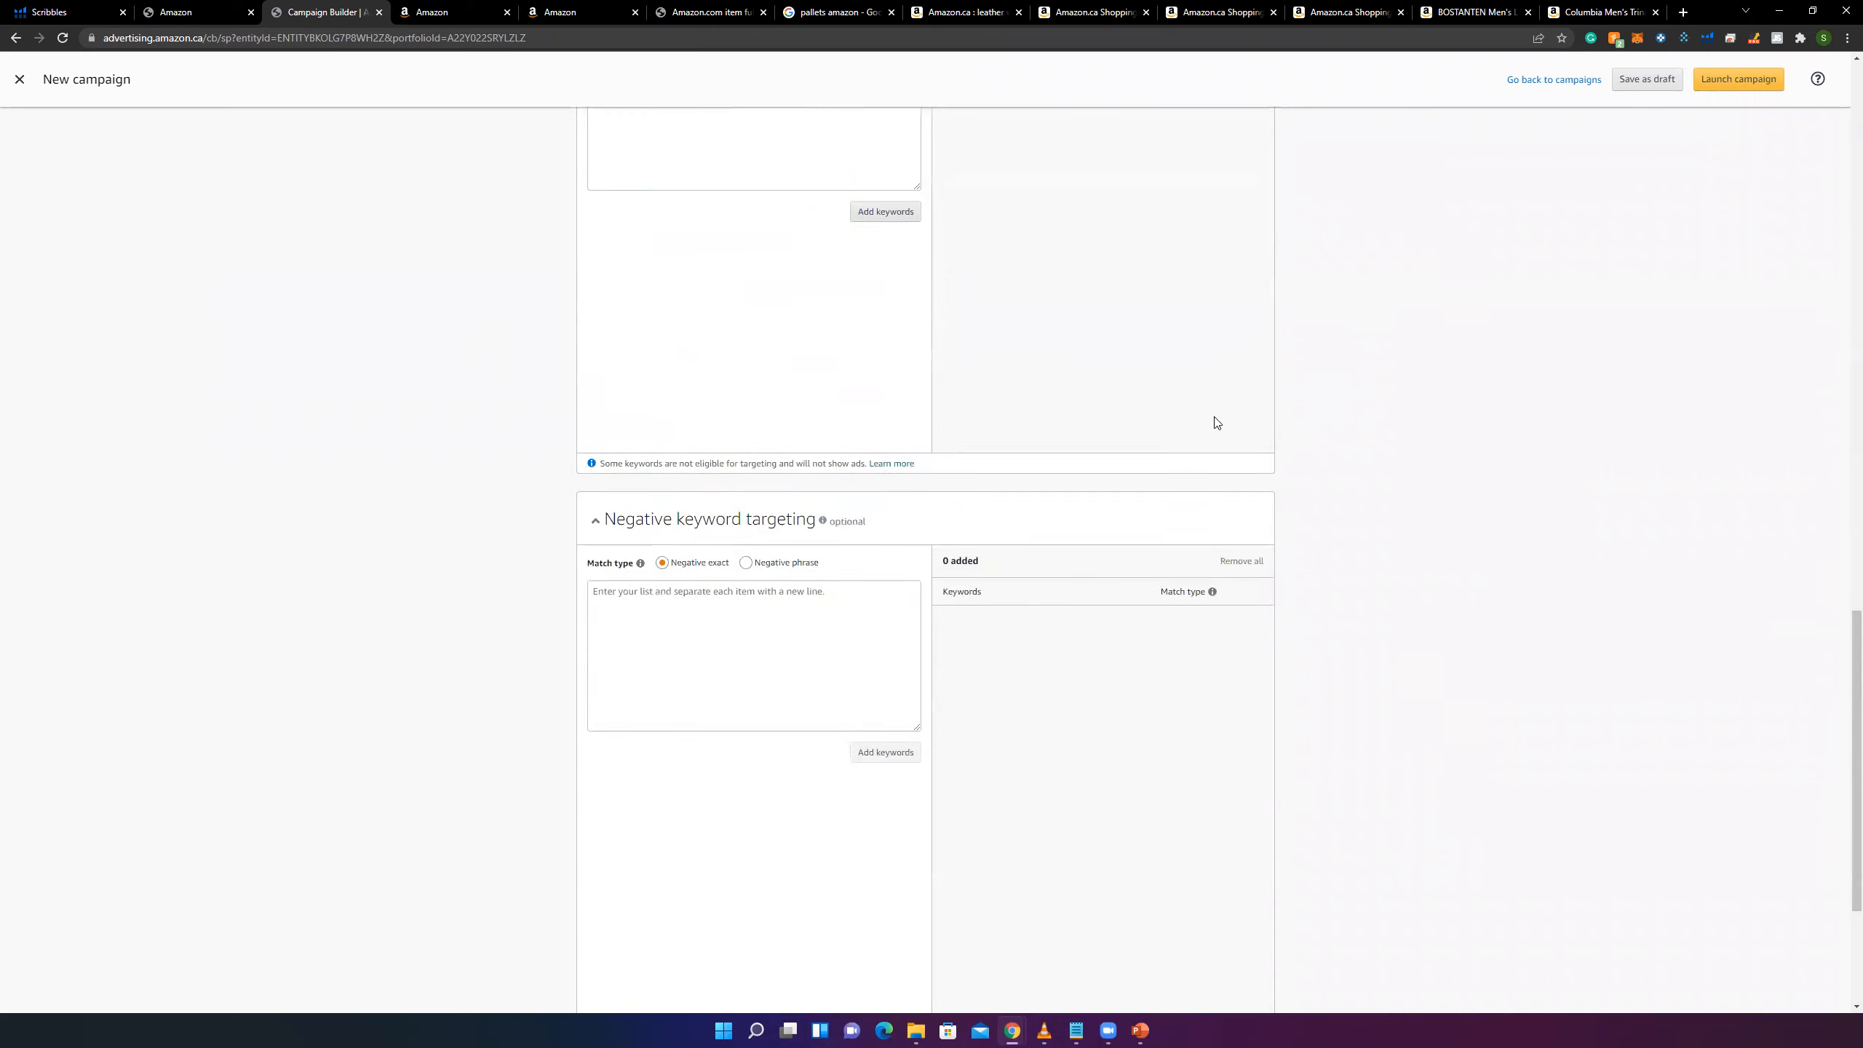
scroll(421, 374, up, 4)
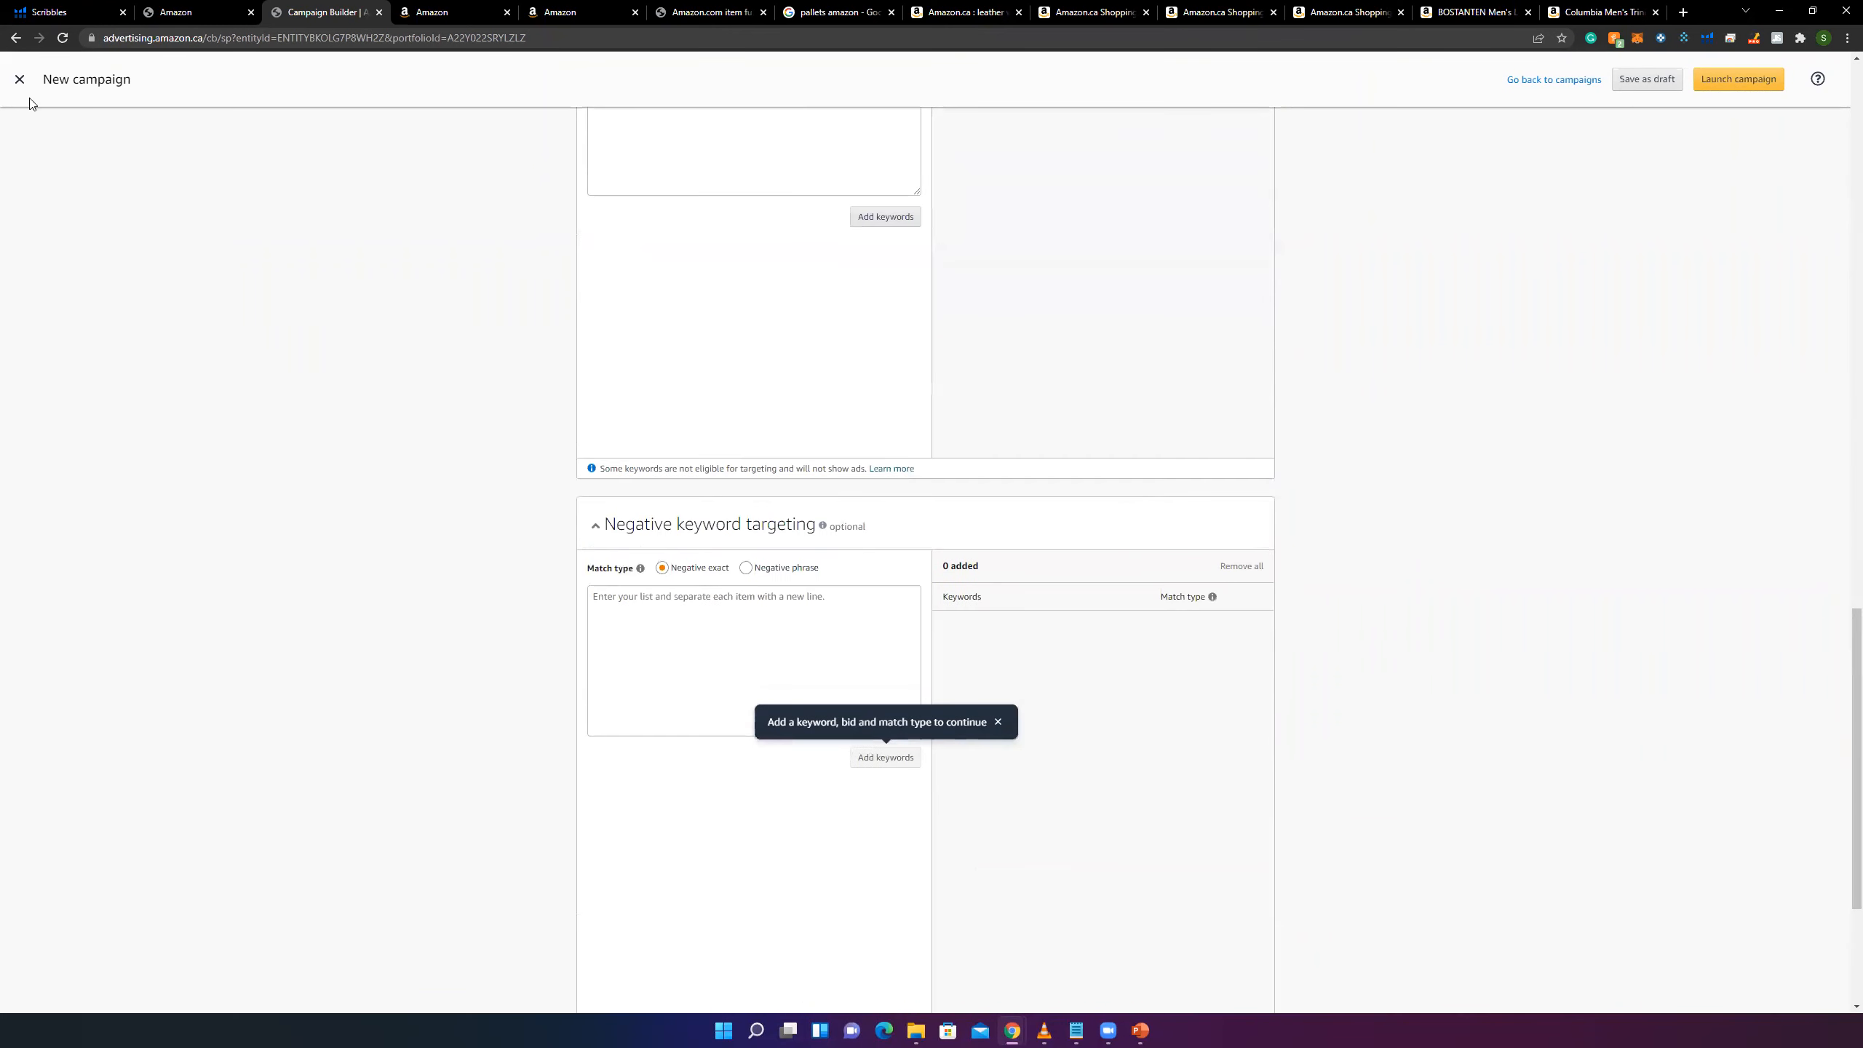
- Leave the new campaign form without launching it and open the Campaign manager
click(19, 81)
click(997, 119)
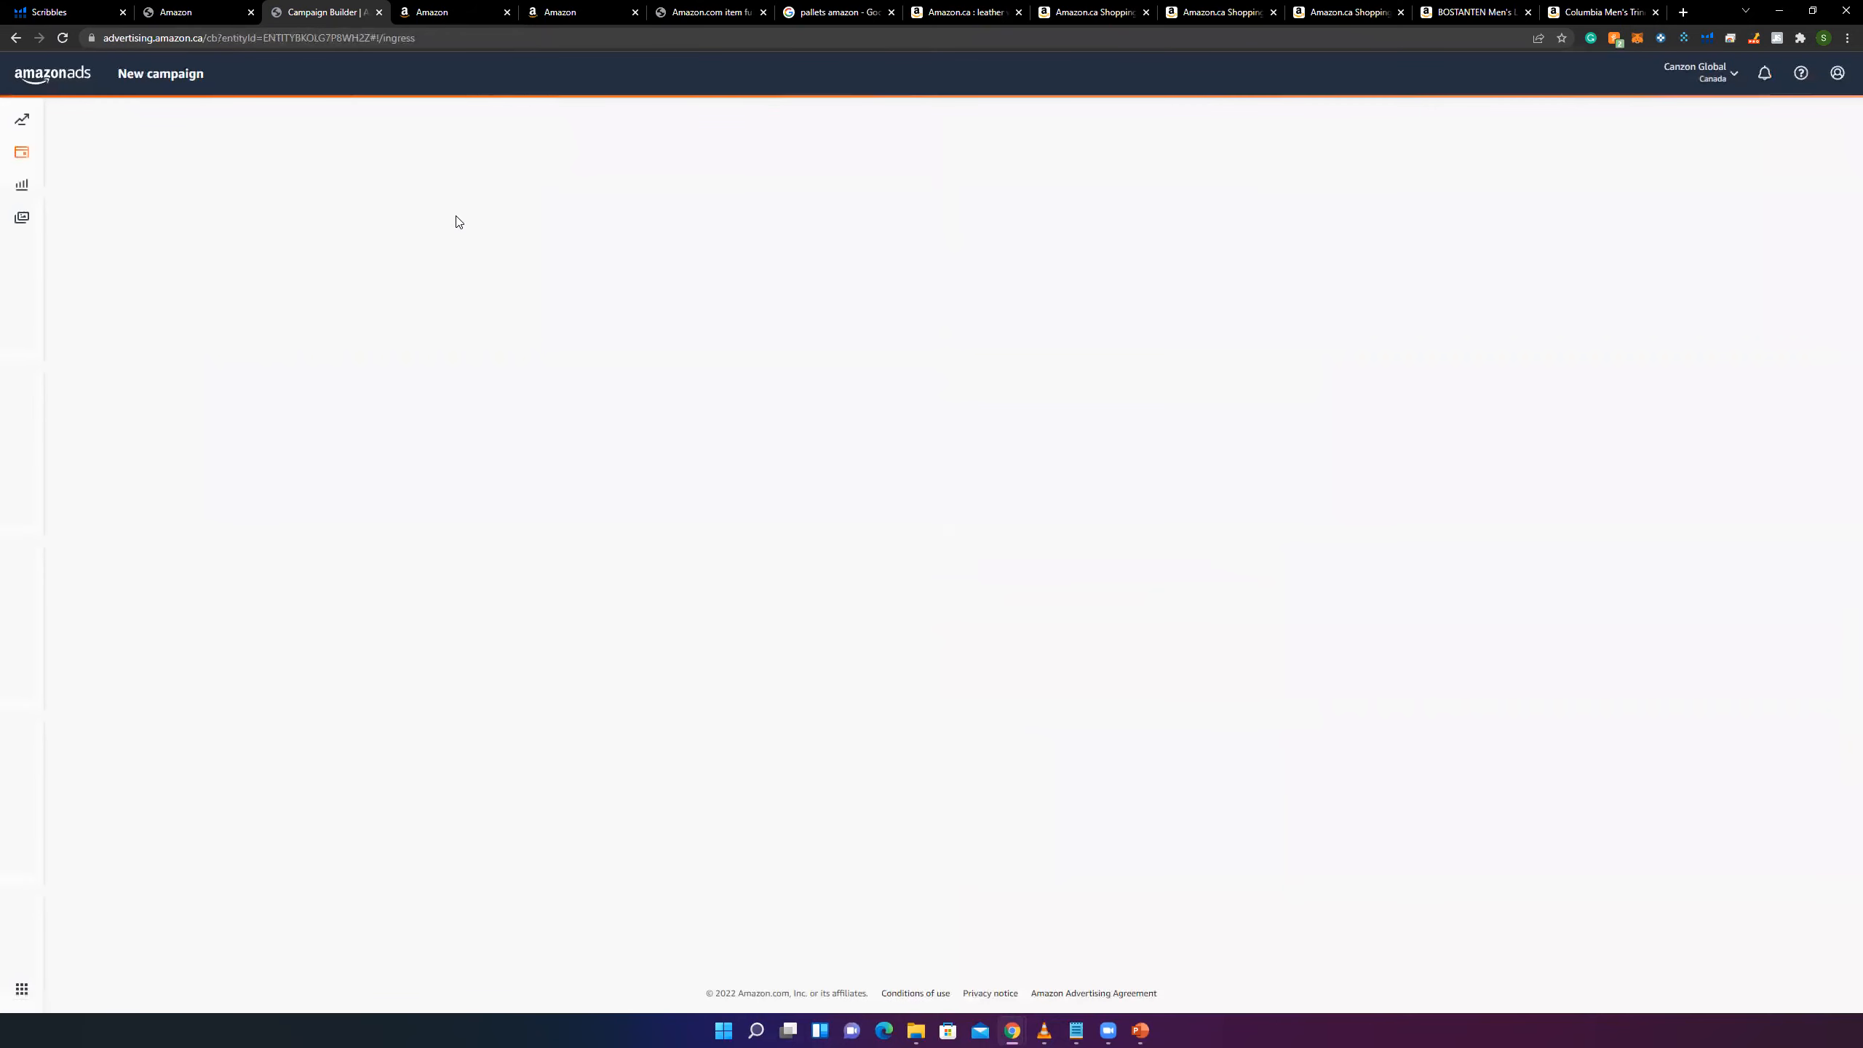
click(24, 124)
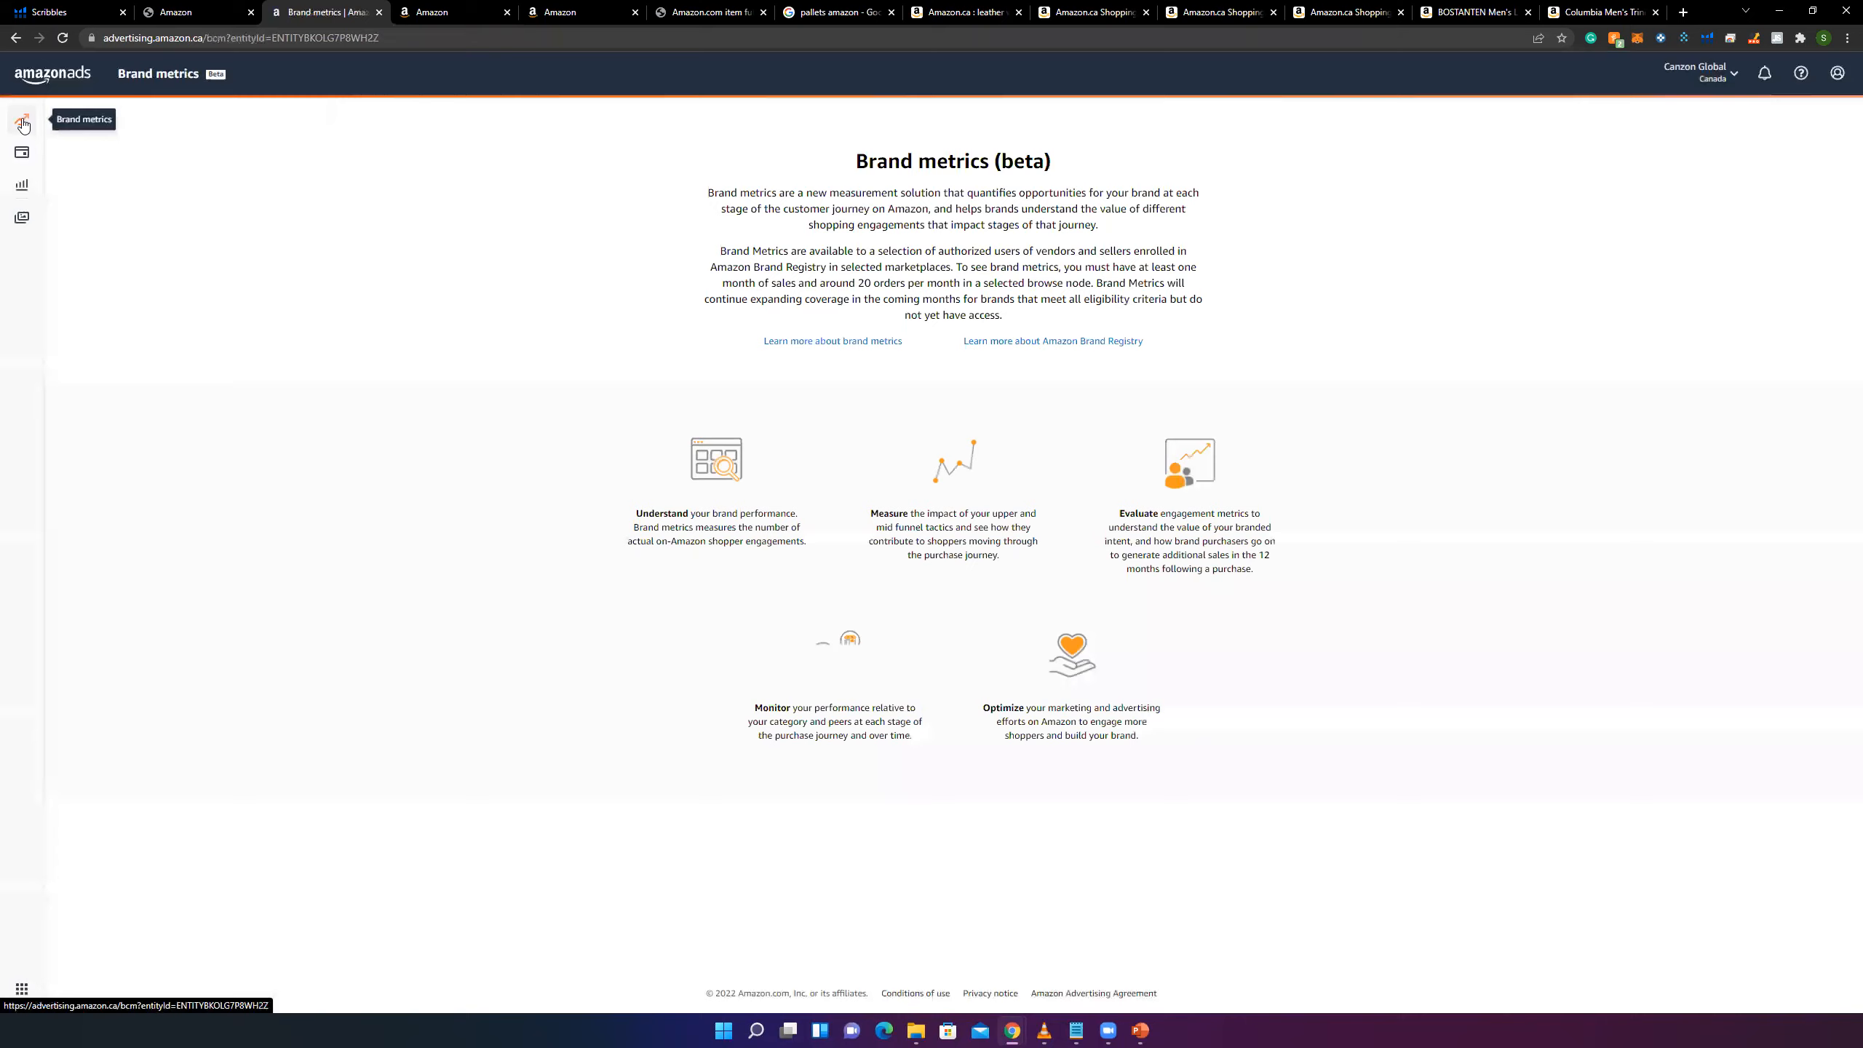
mouse_move(19, 153)
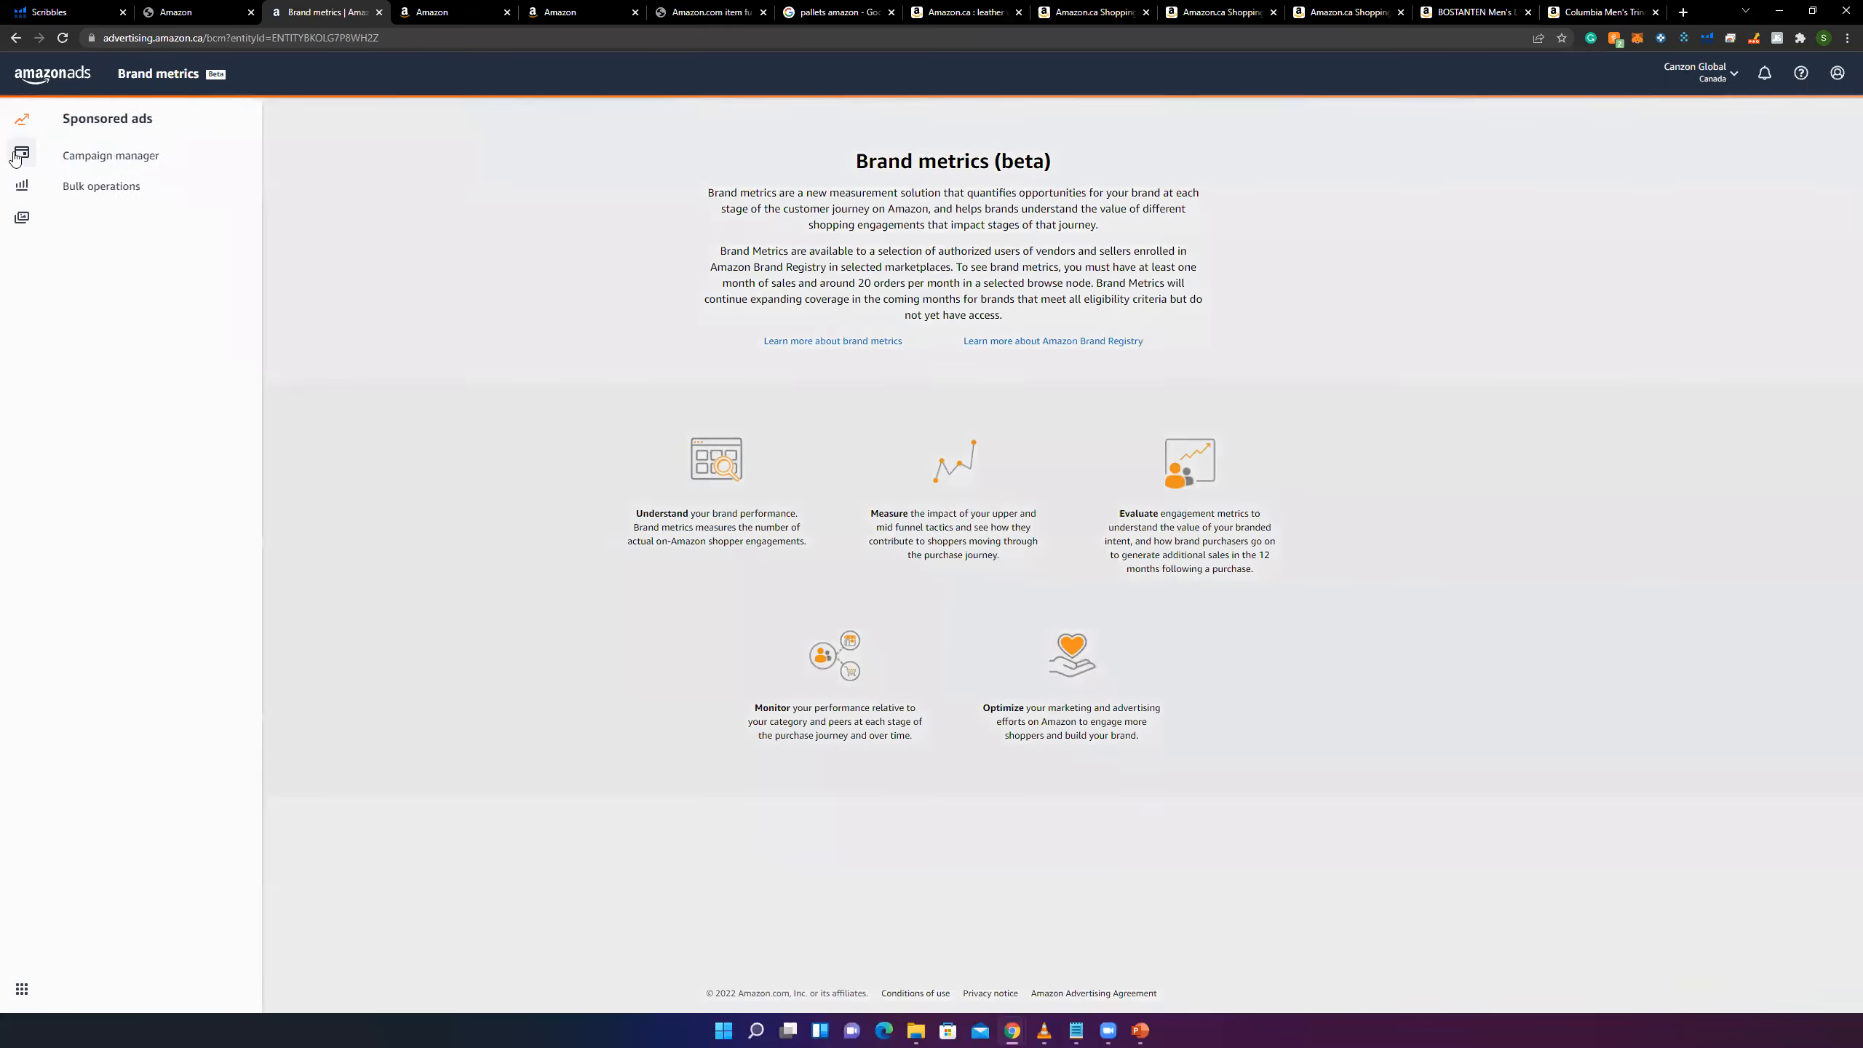
click(130, 169)
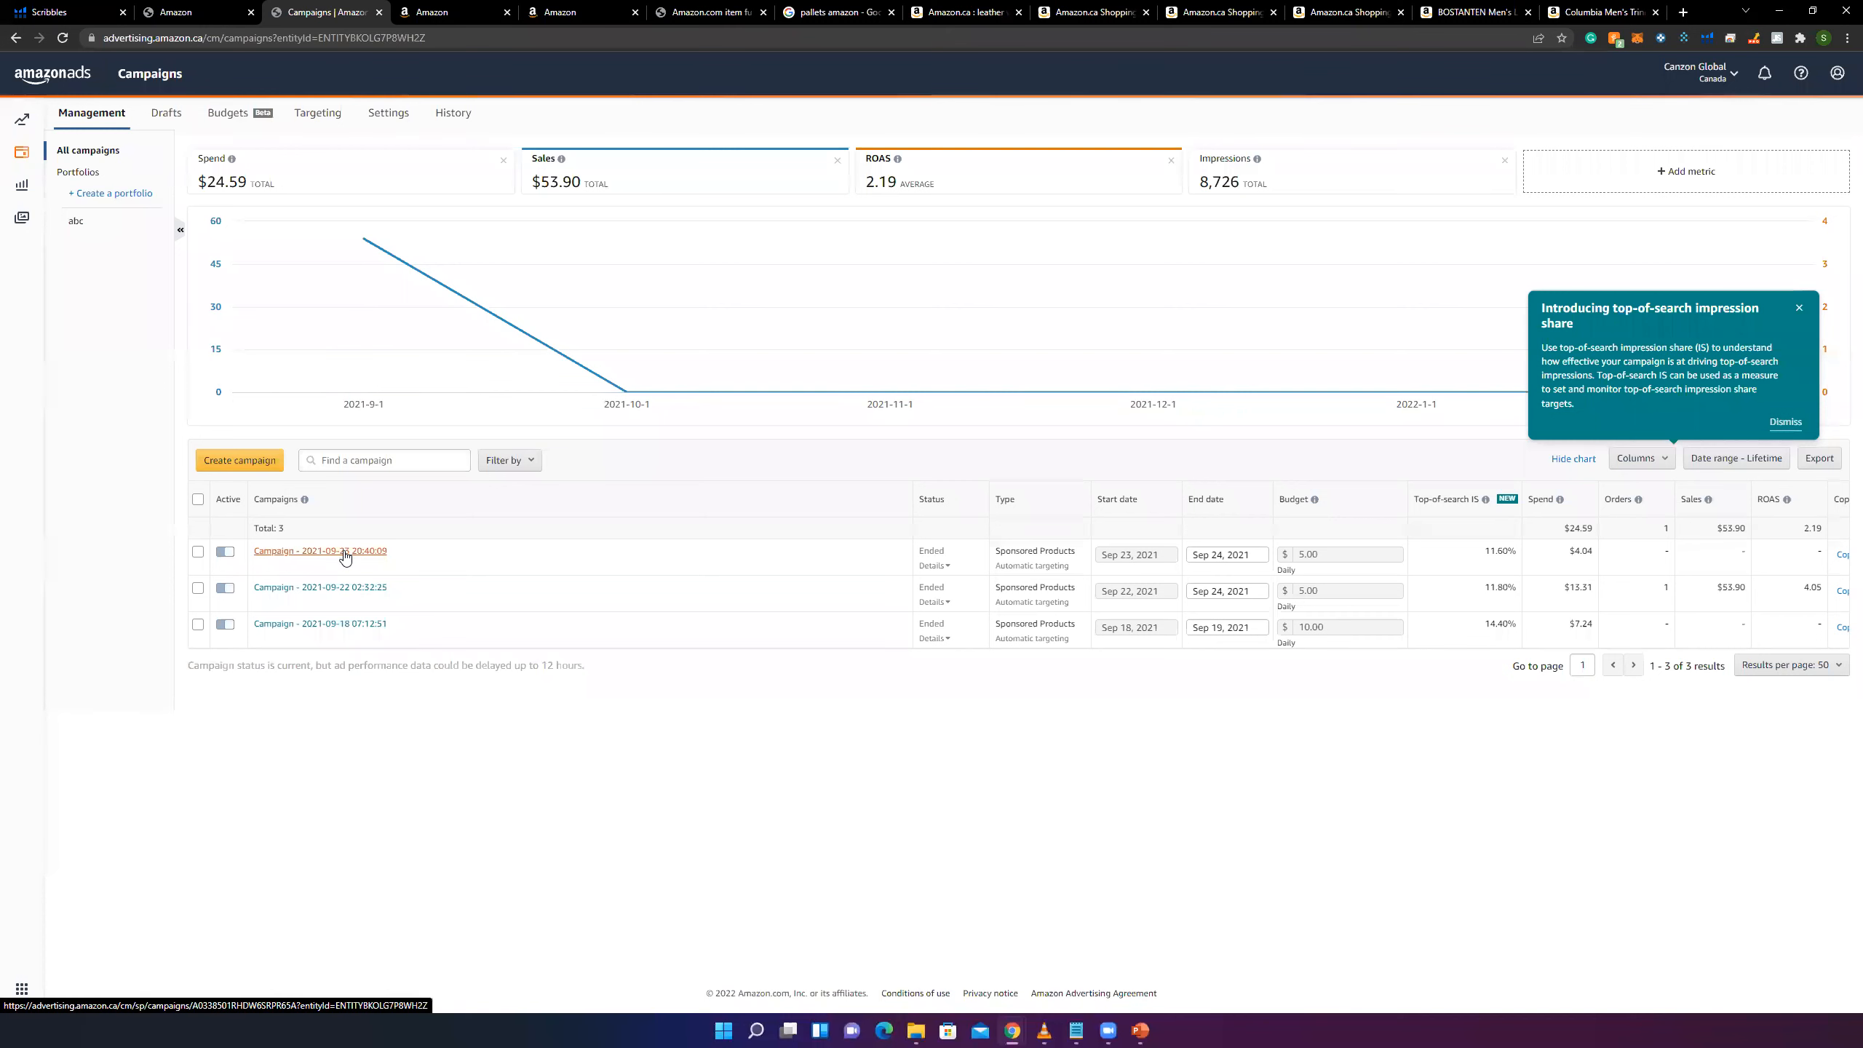
click(343, 551)
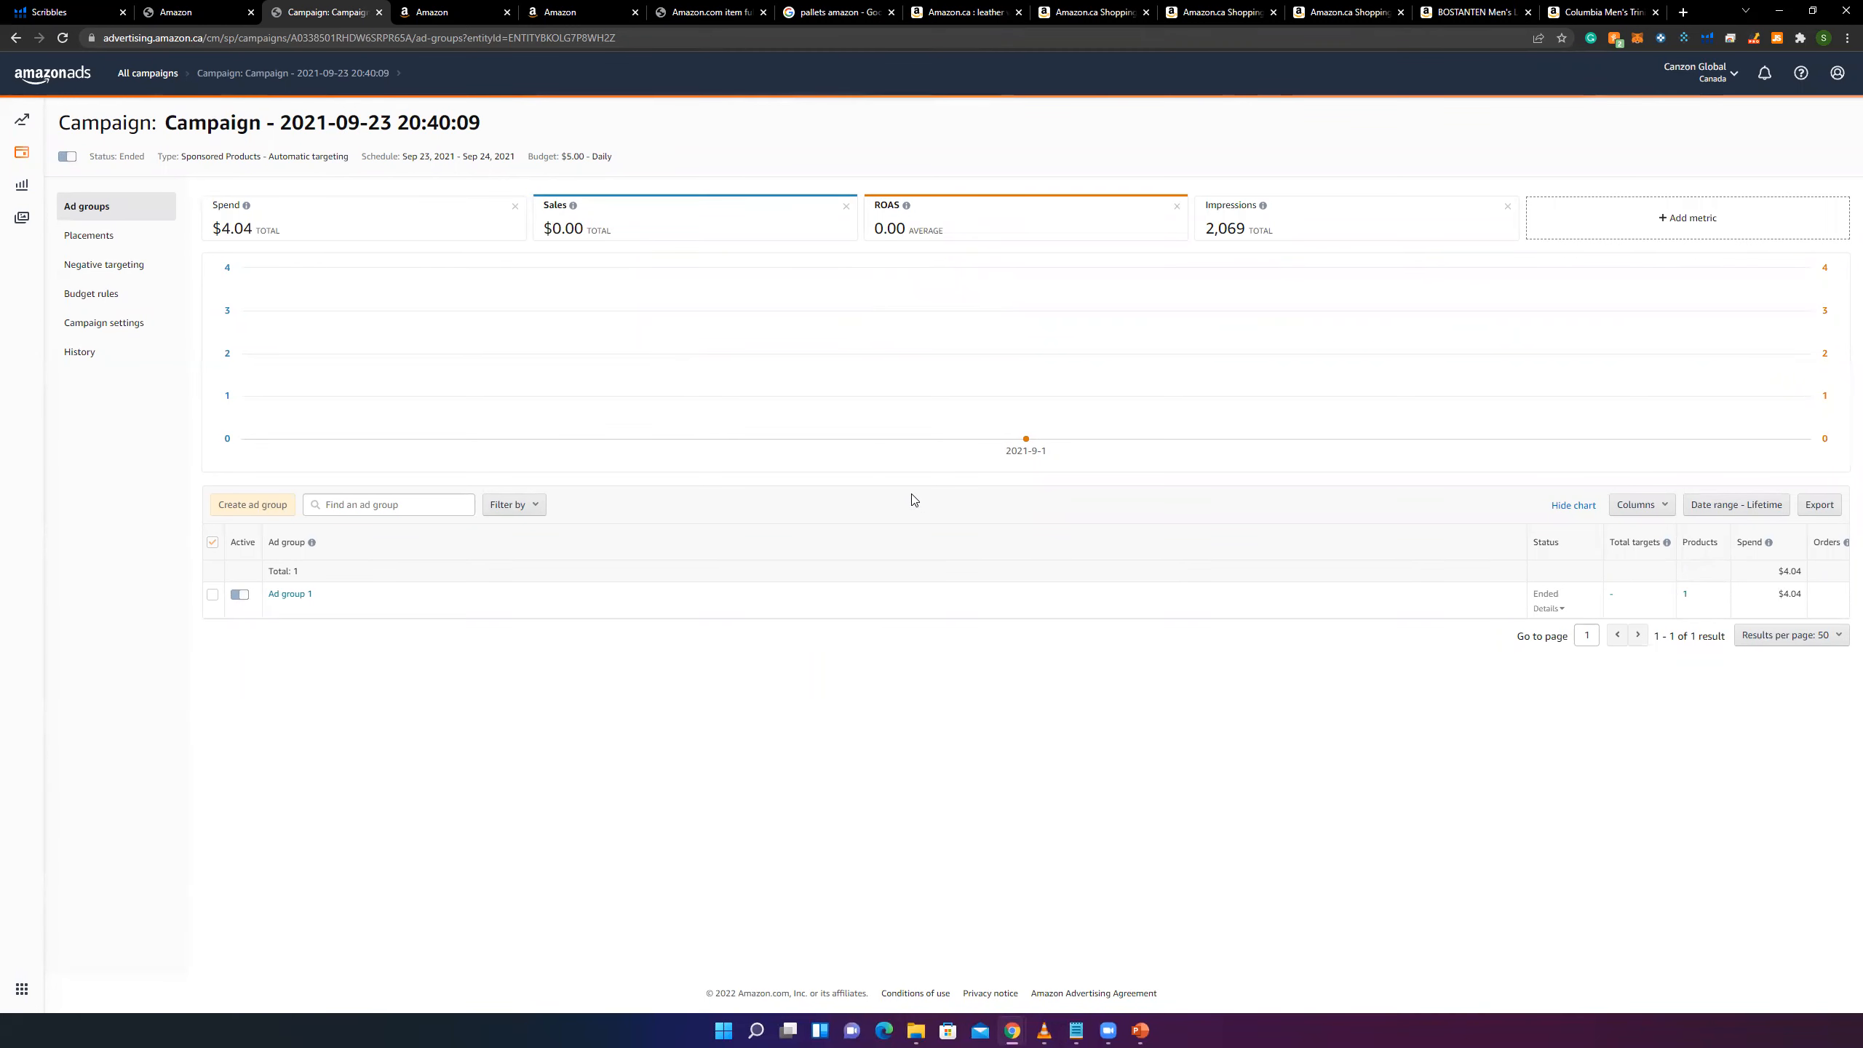
click(101, 264)
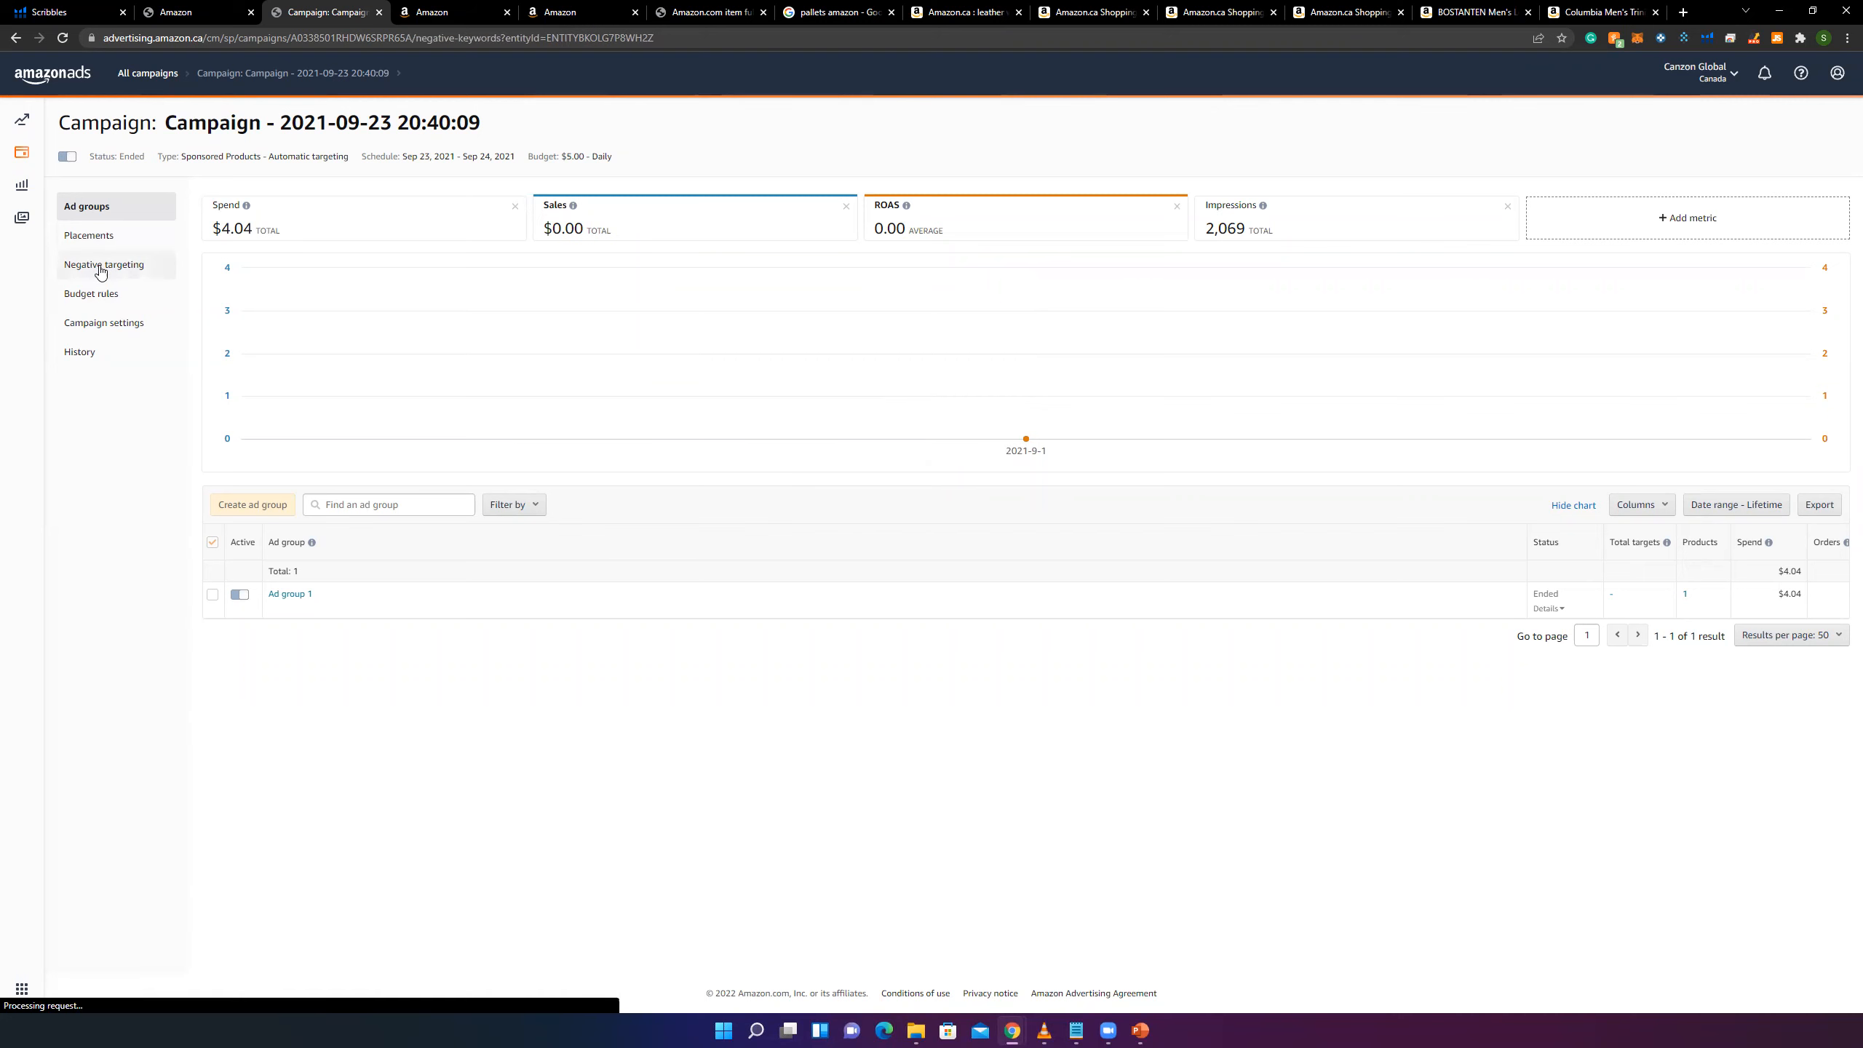
click(92, 206)
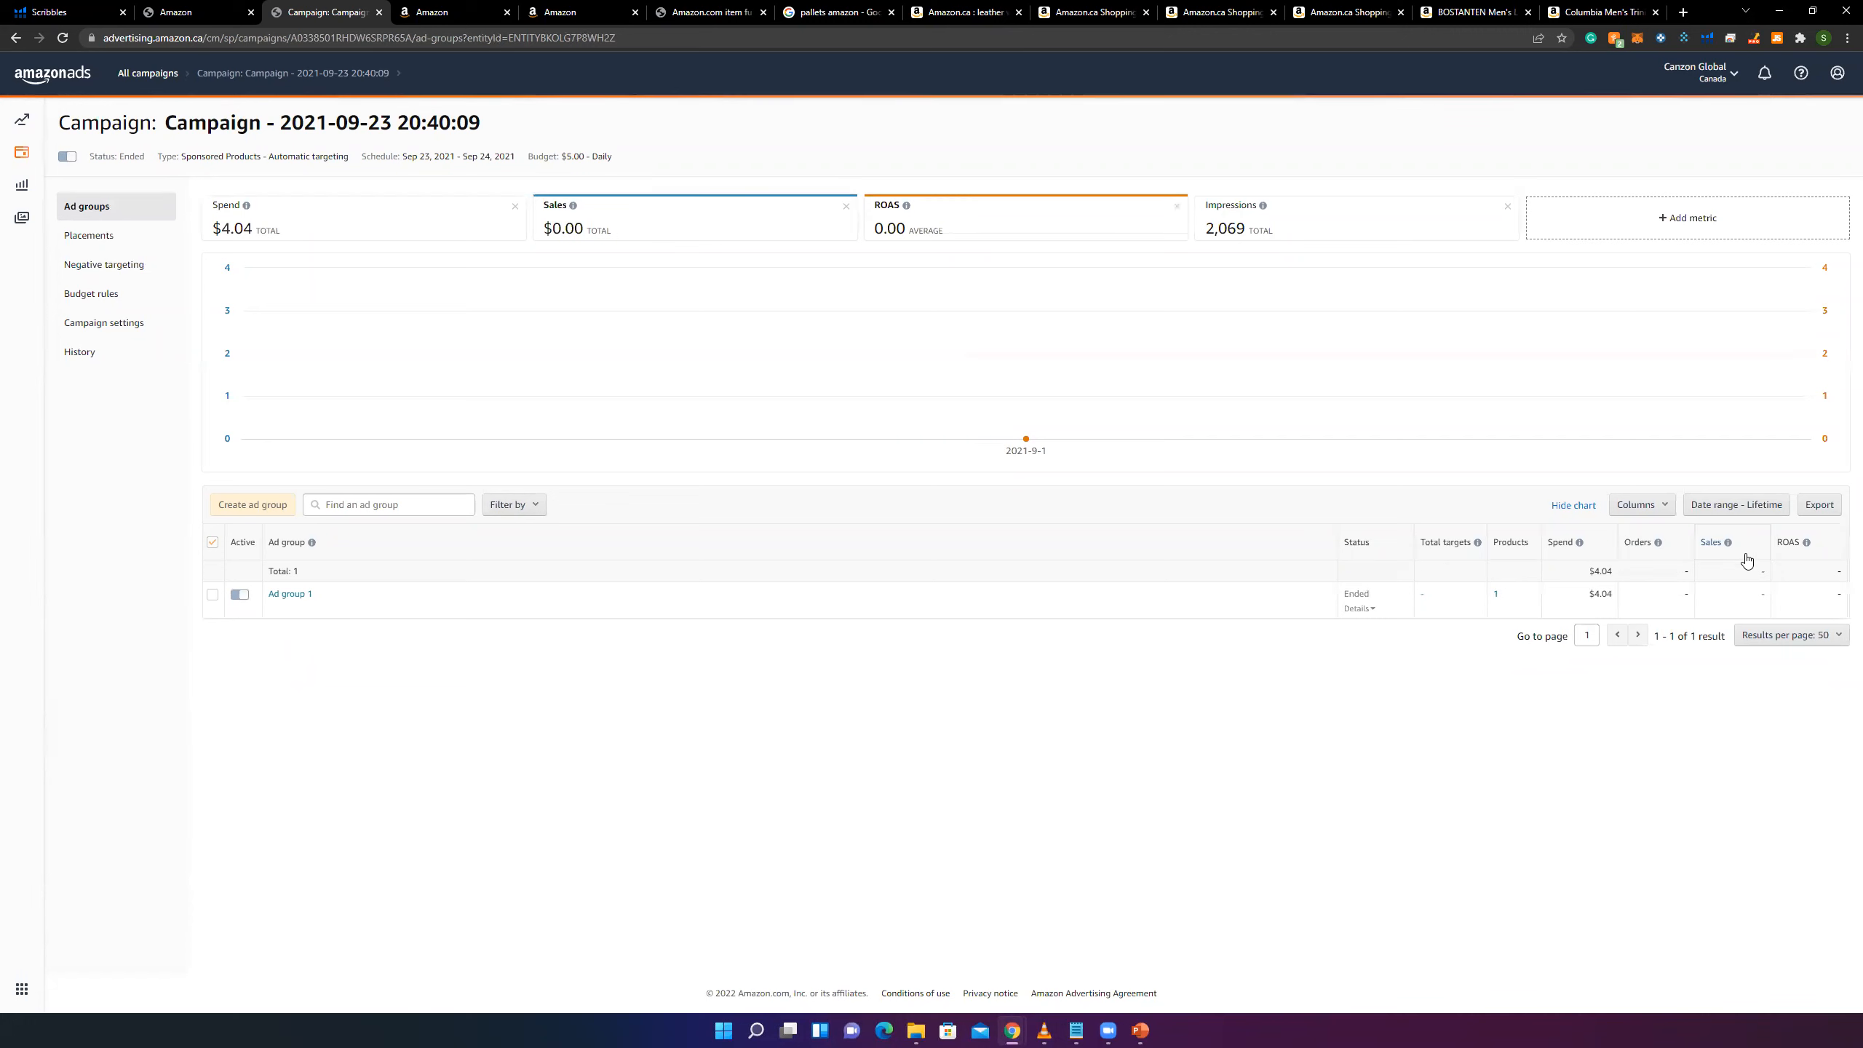
click(1638, 506)
click(1643, 774)
- Open a blank Notepad document, shrink its window and place it over the campaign page
mouse_move(1654, 554)
key(super+r)
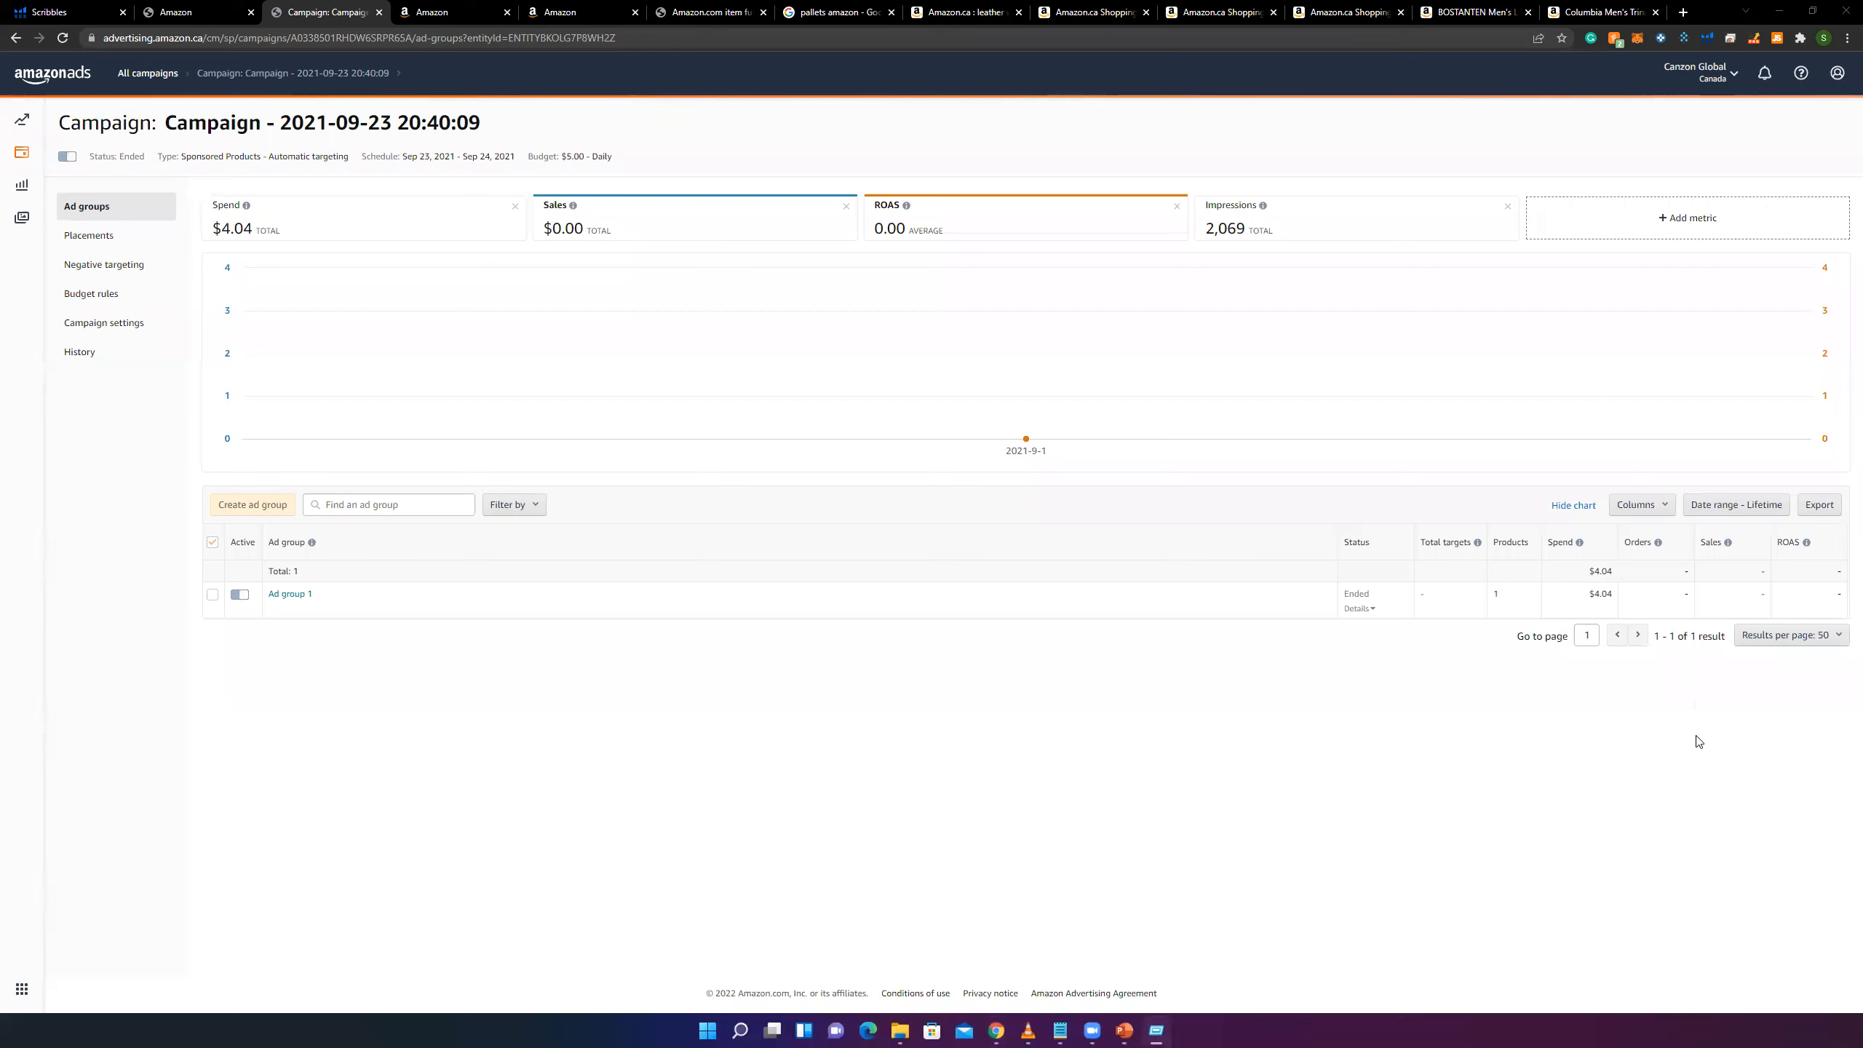
key(Return)
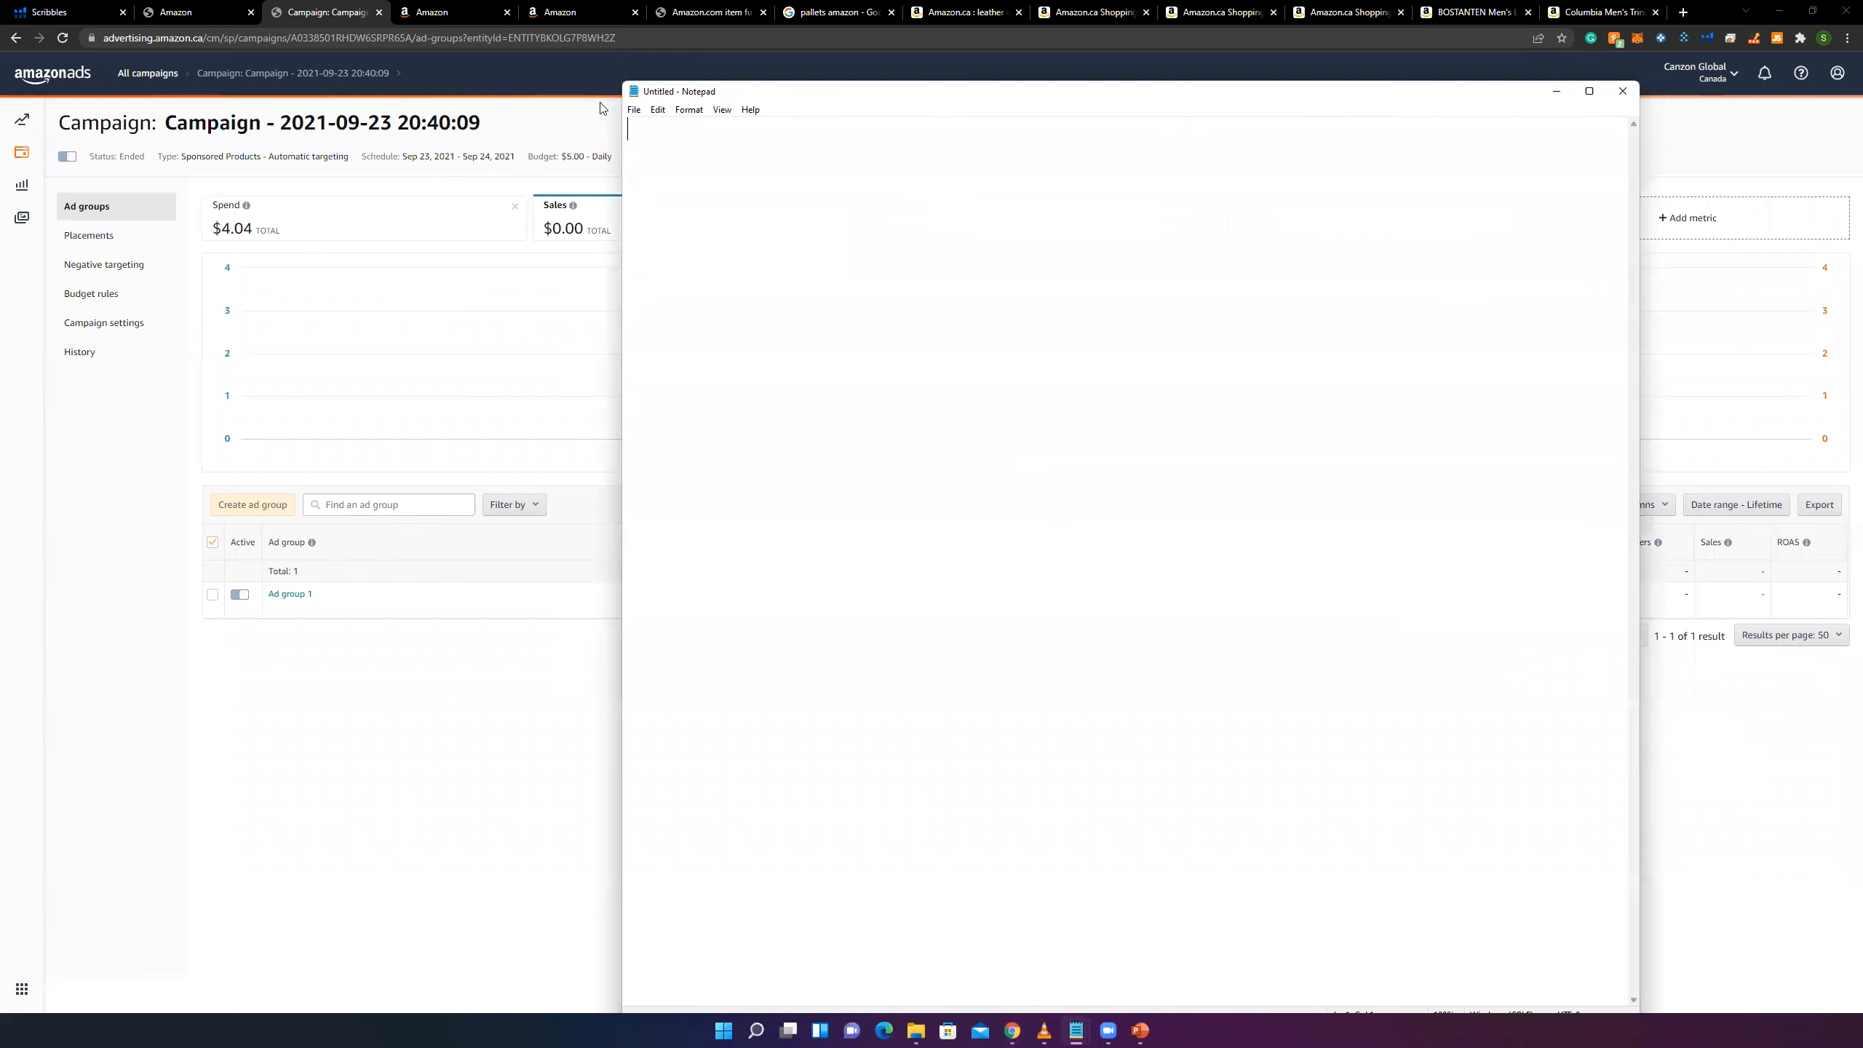
drag(623, 79, 789, 292)
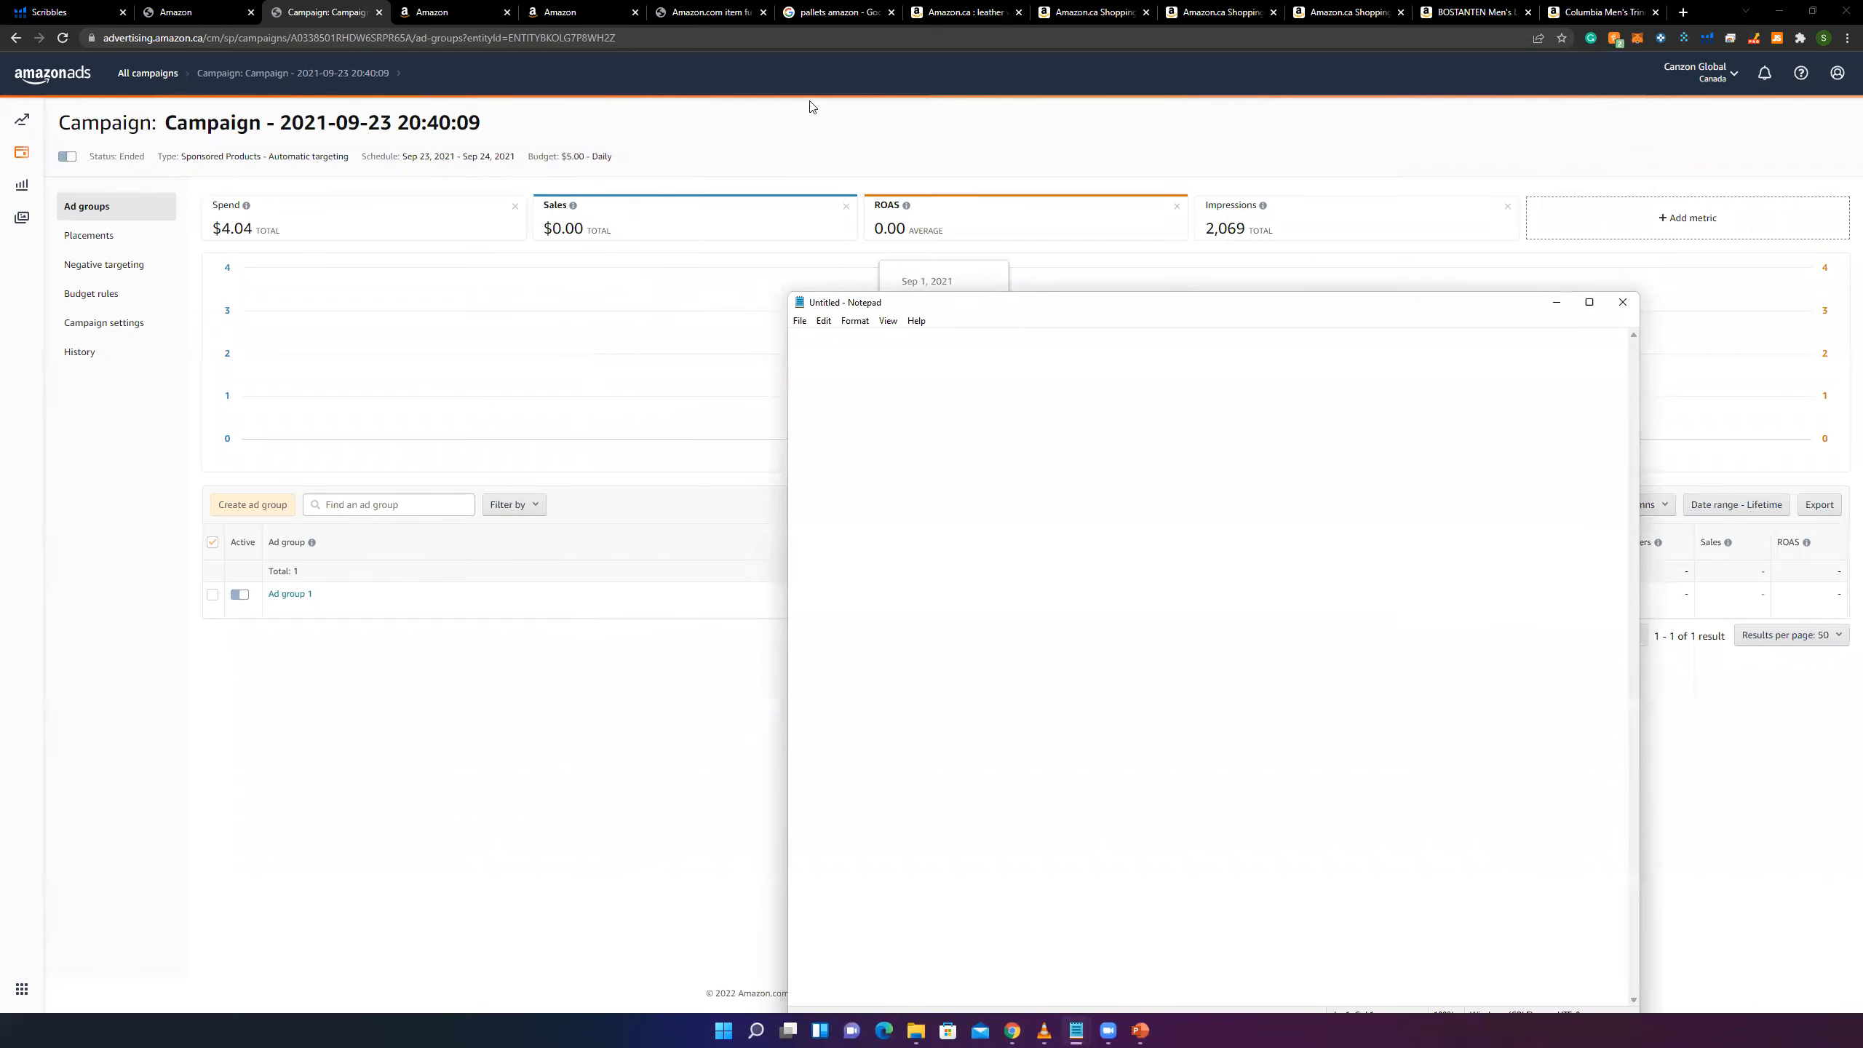
drag(962, 302, 810, 102)
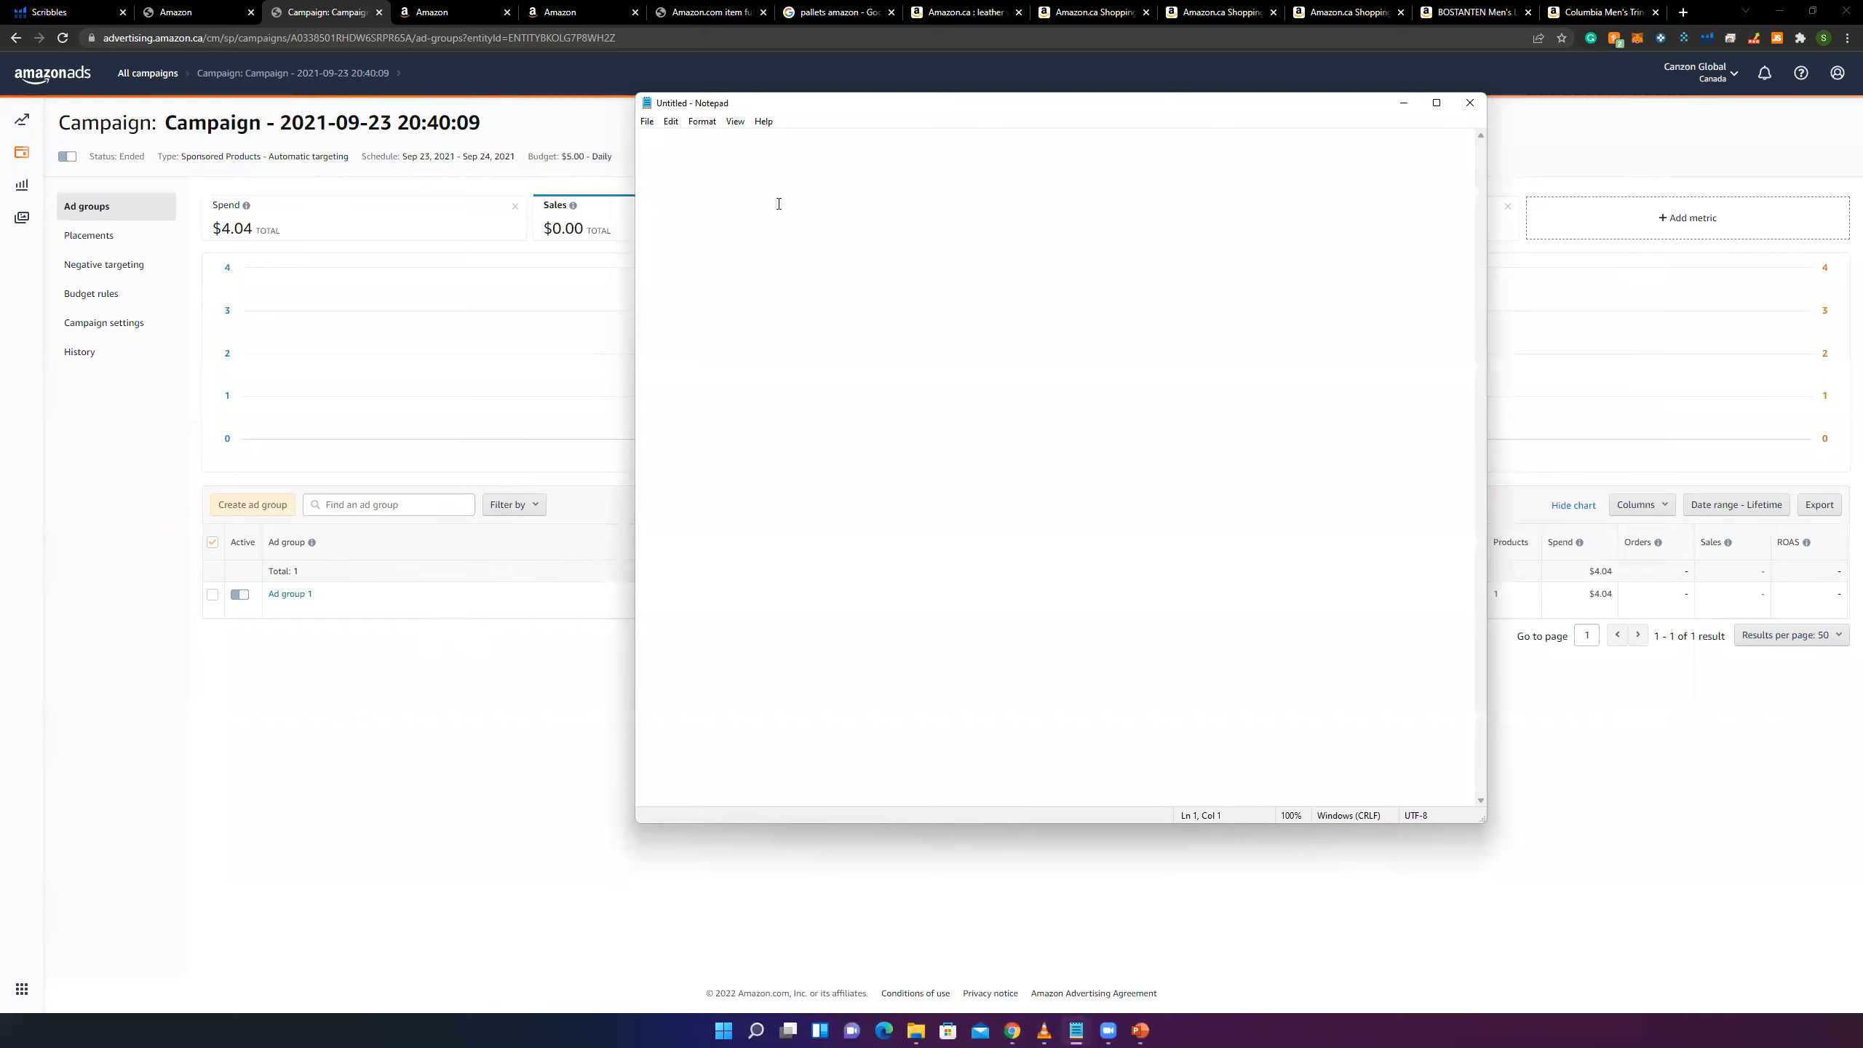
- Run a Google image search for "amazon campaign manager" in a new browser tab
click(1683, 12)
click(1447, 36)
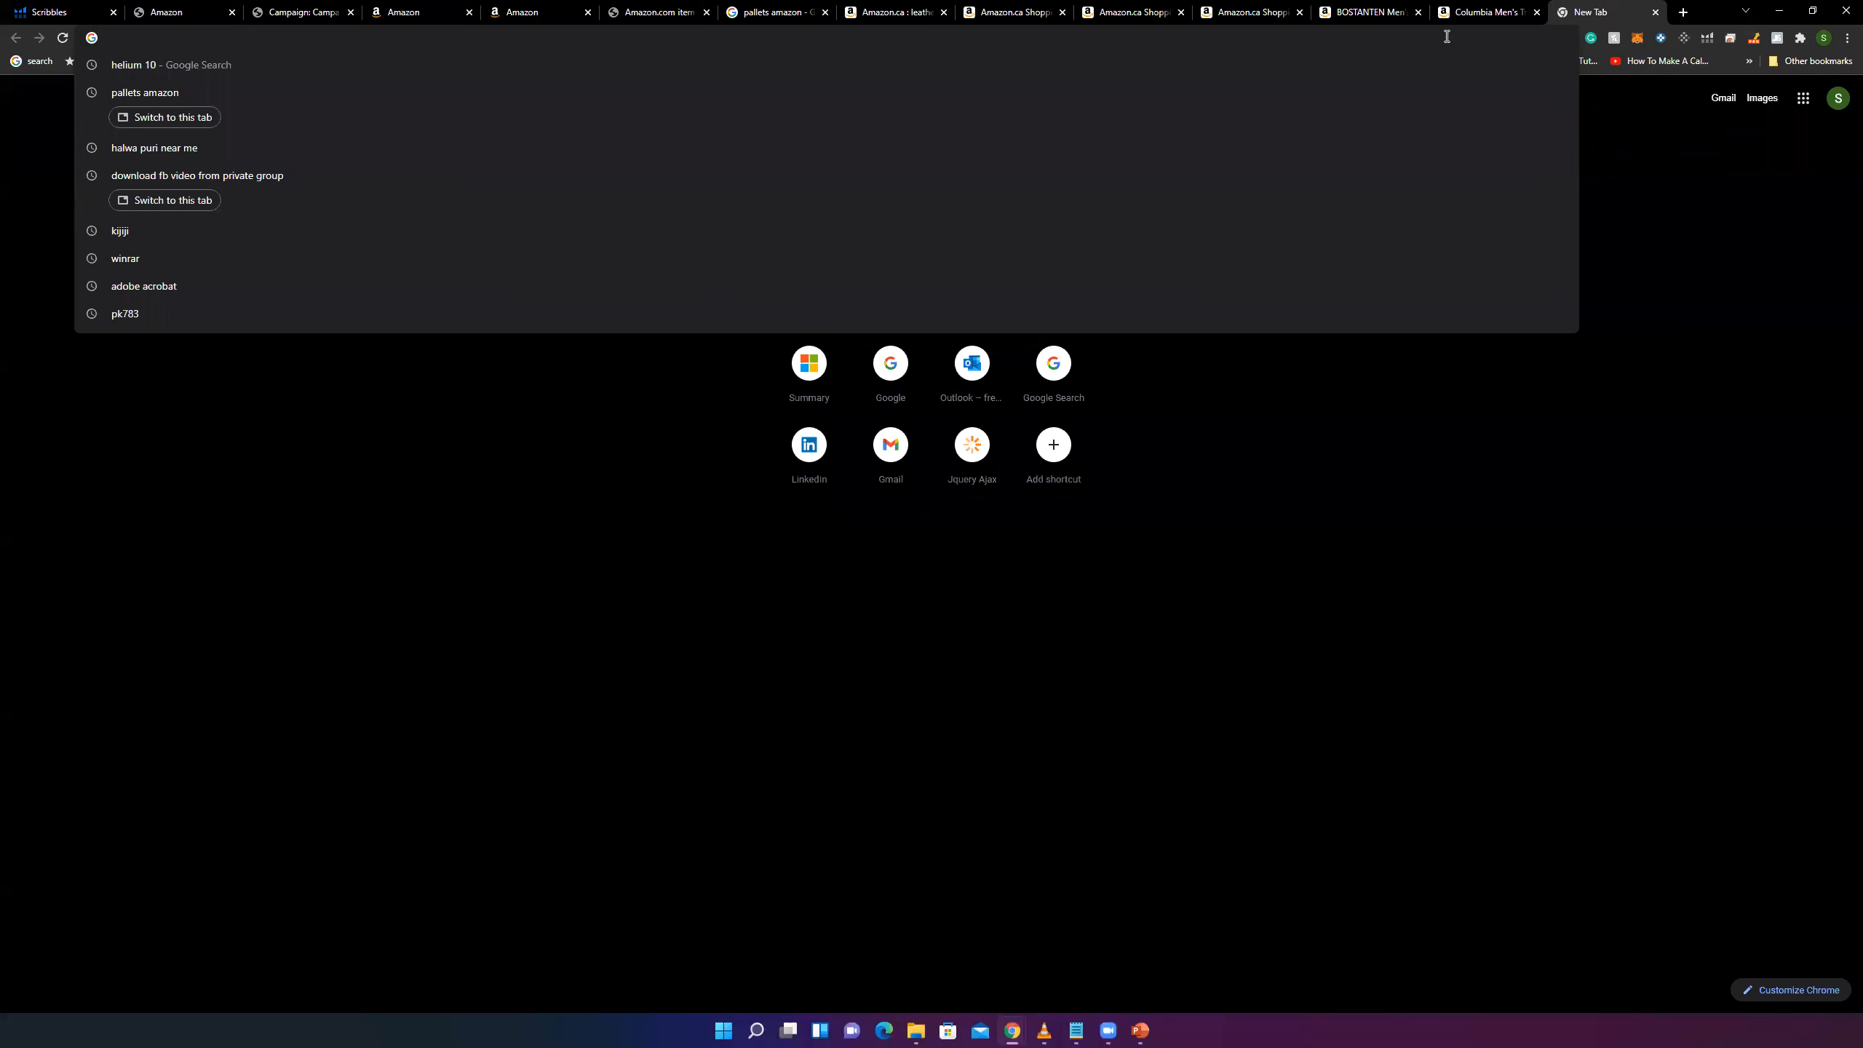
text(amaz)
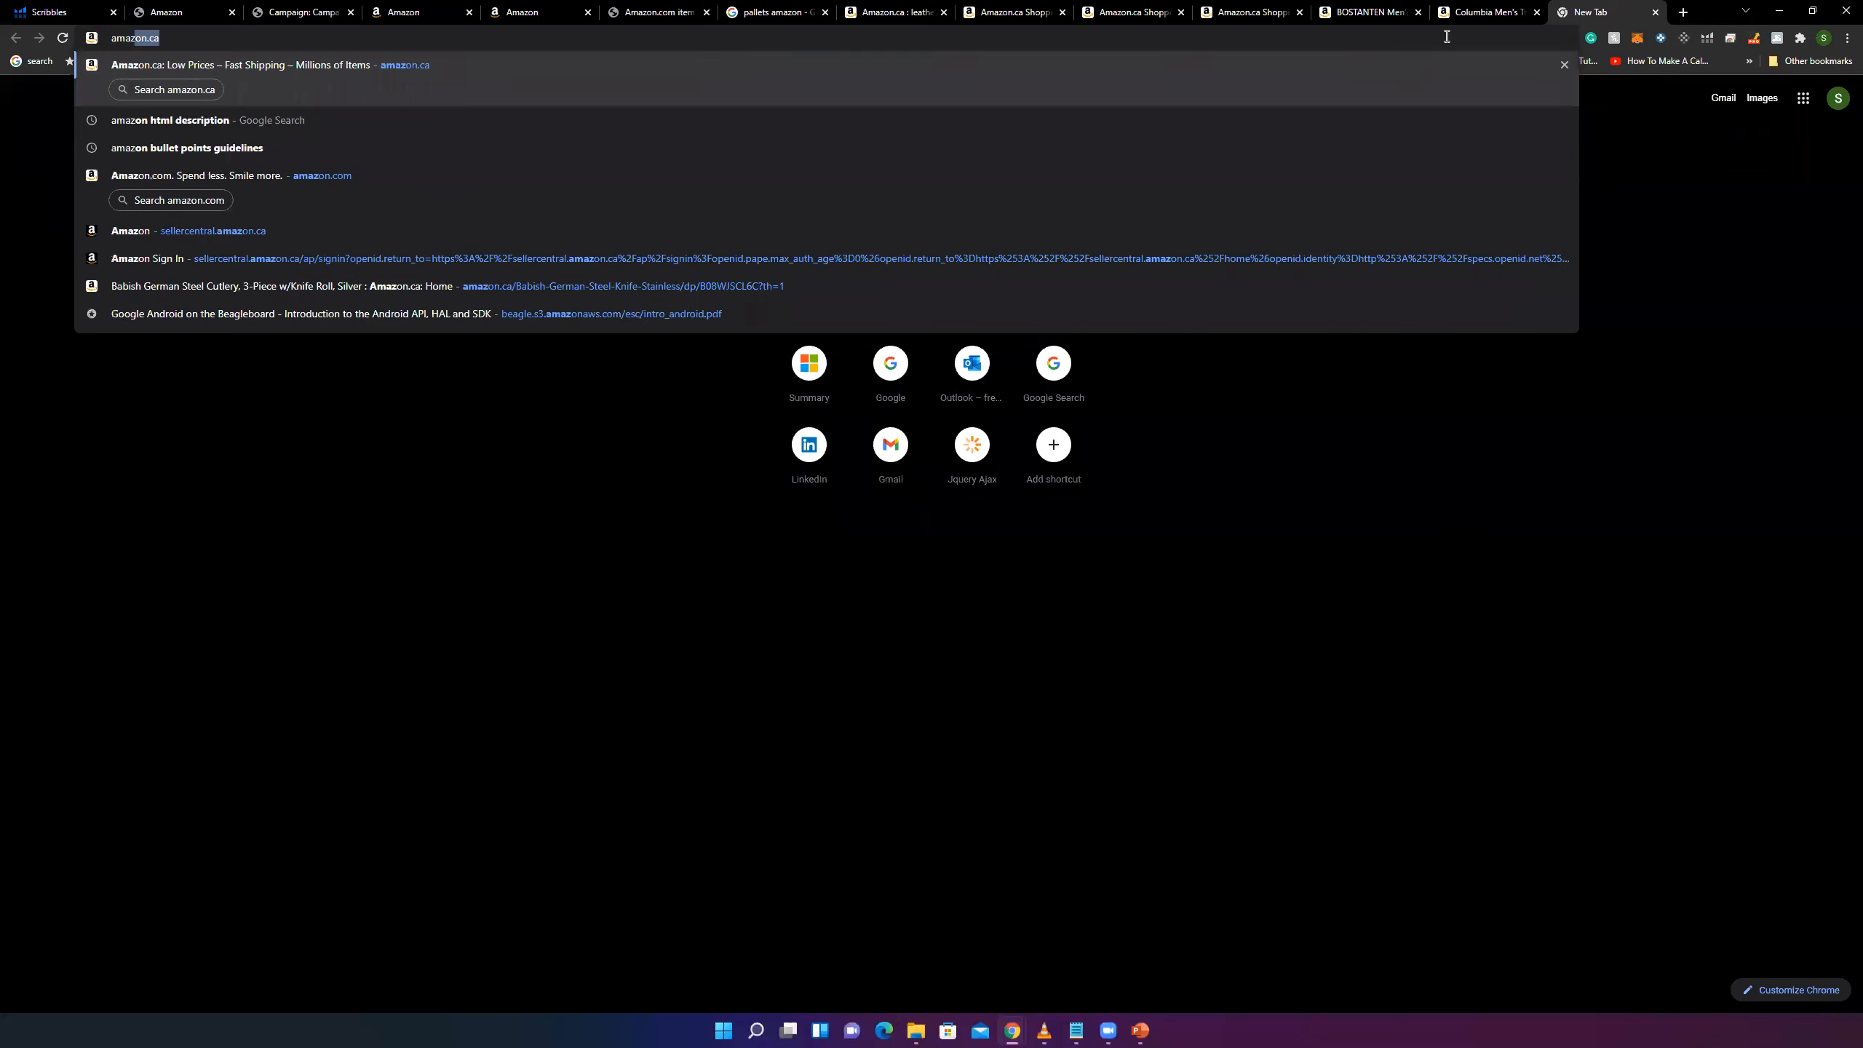
text(on caa)
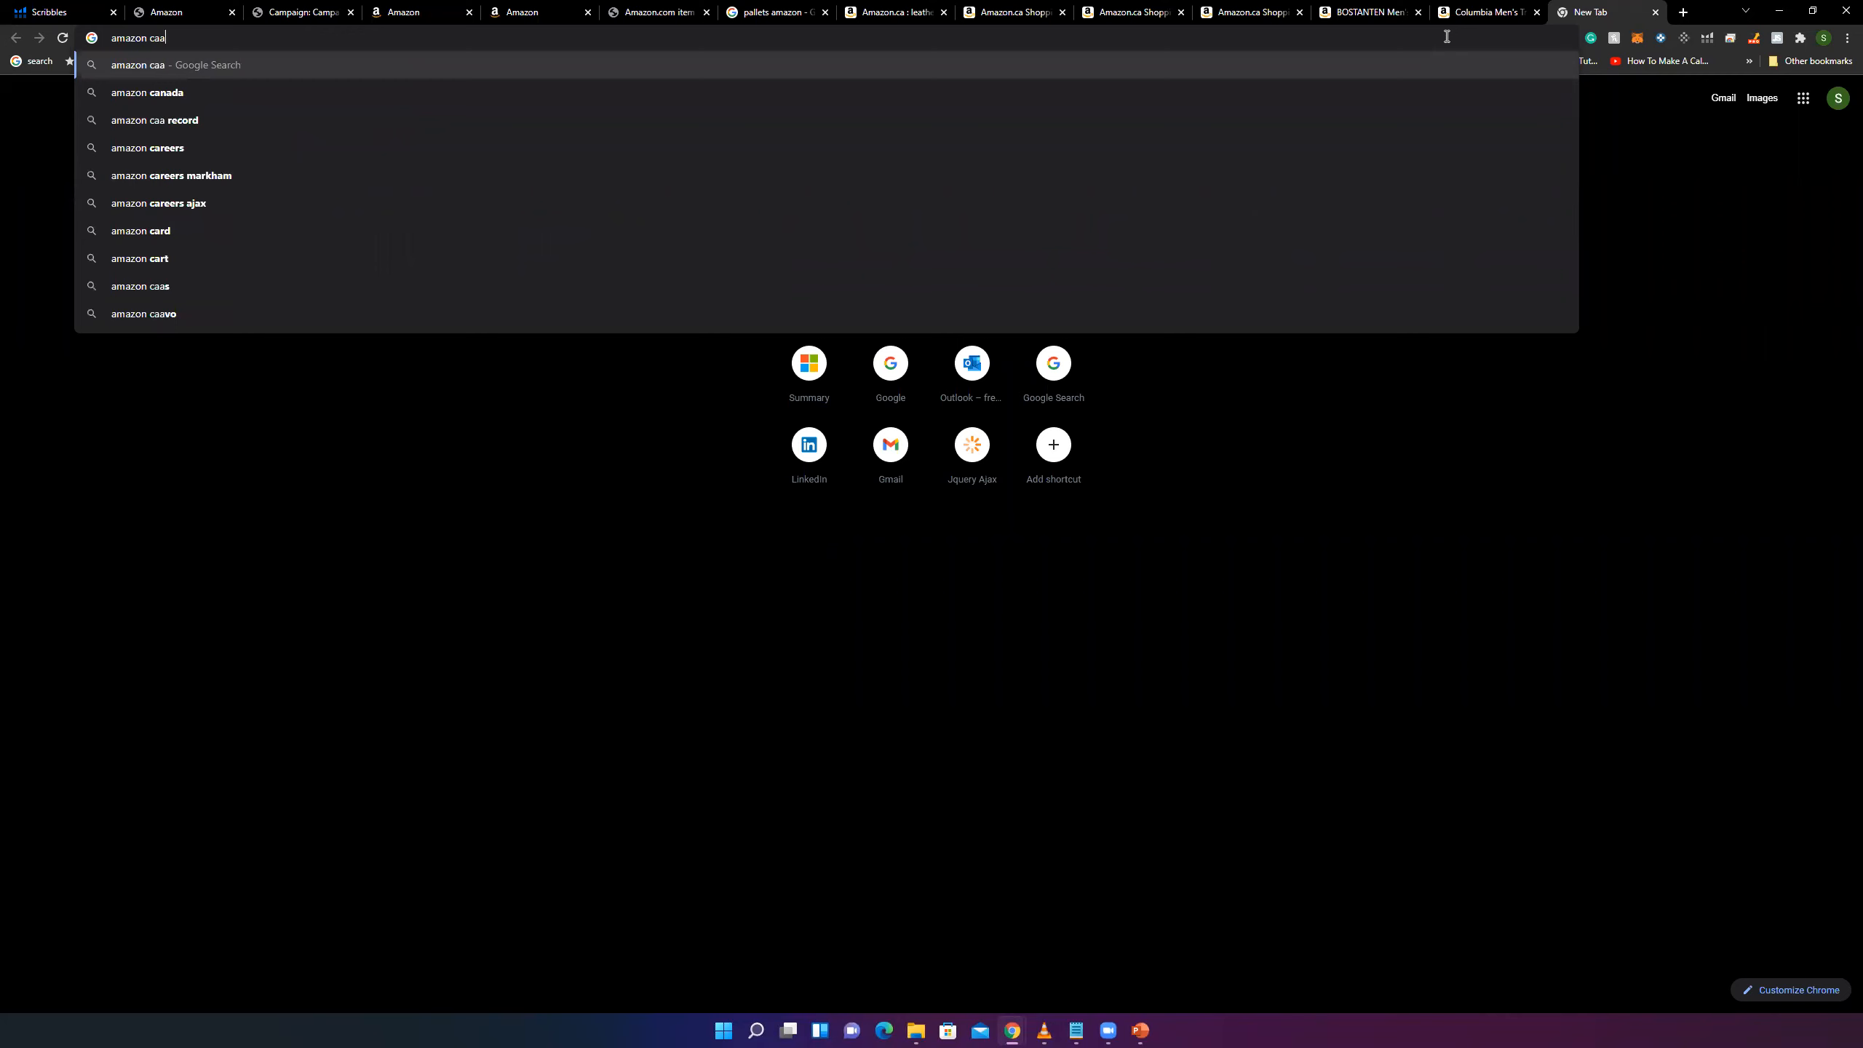
key(BackSpace)
text(mpain manage)
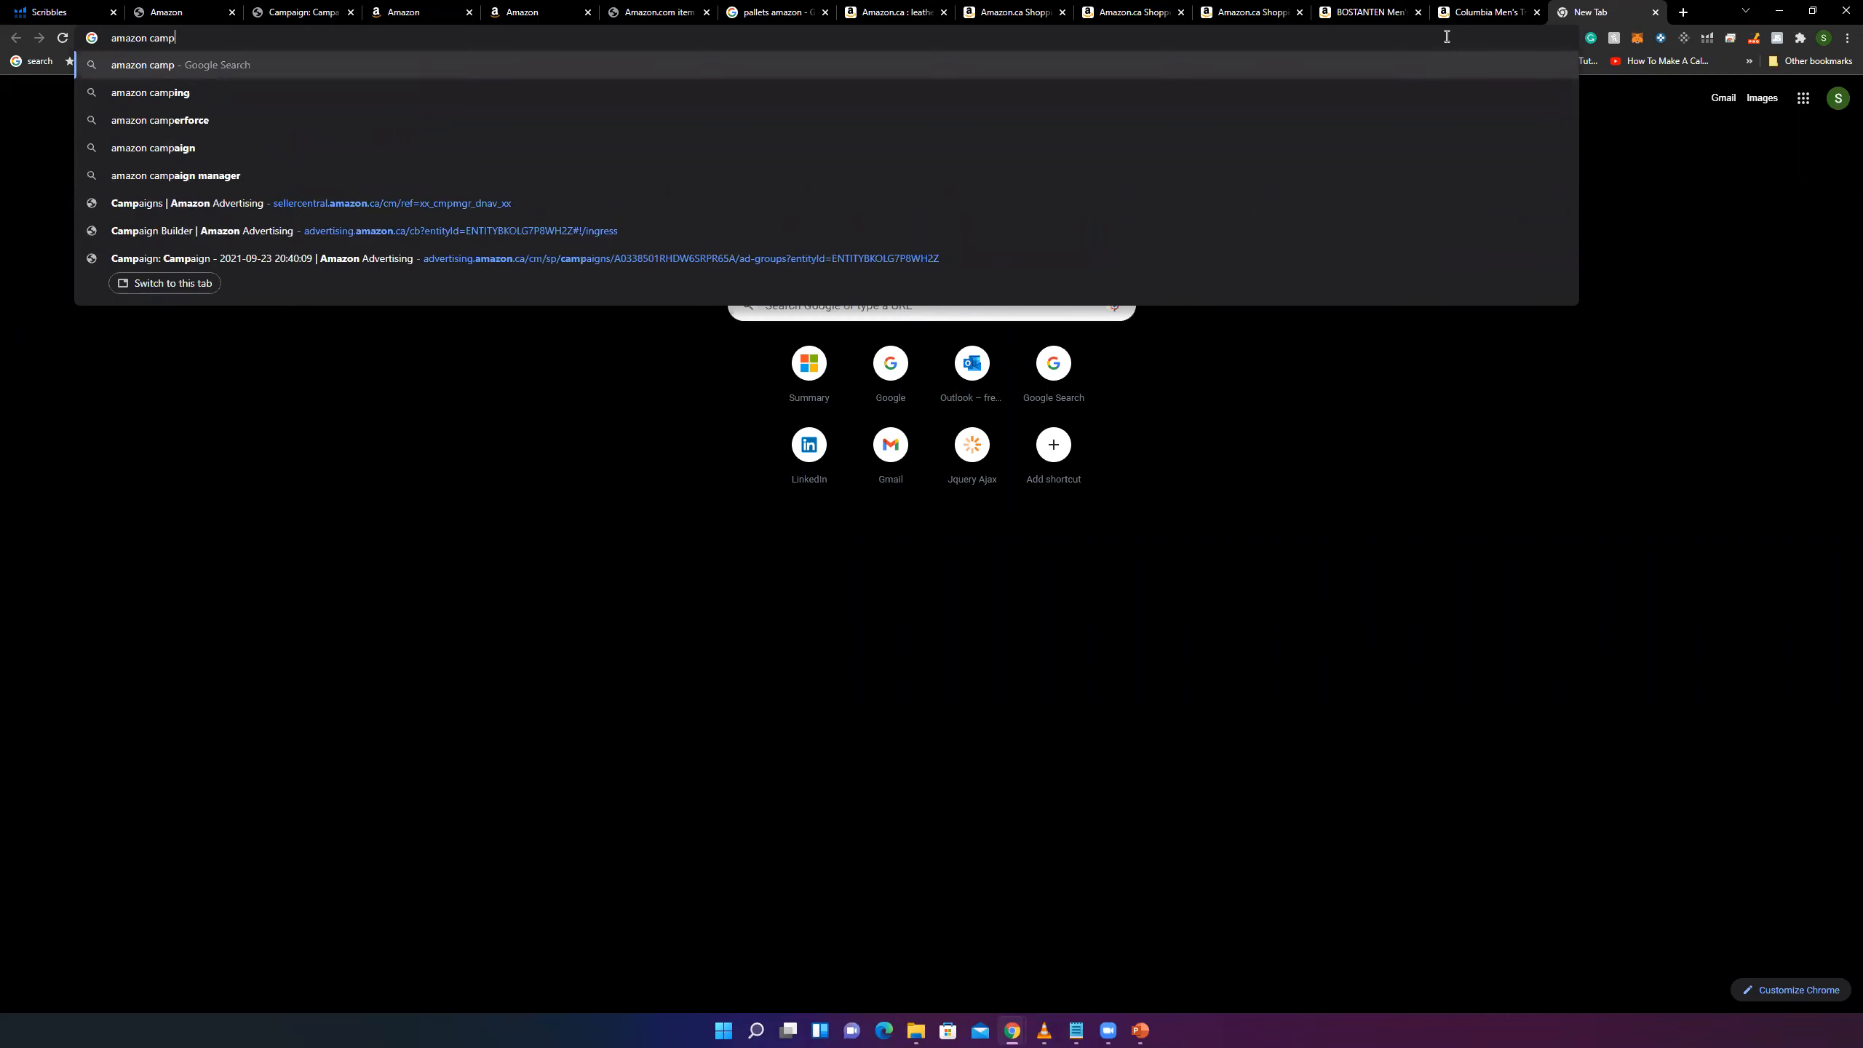
text(r)
key(Return)
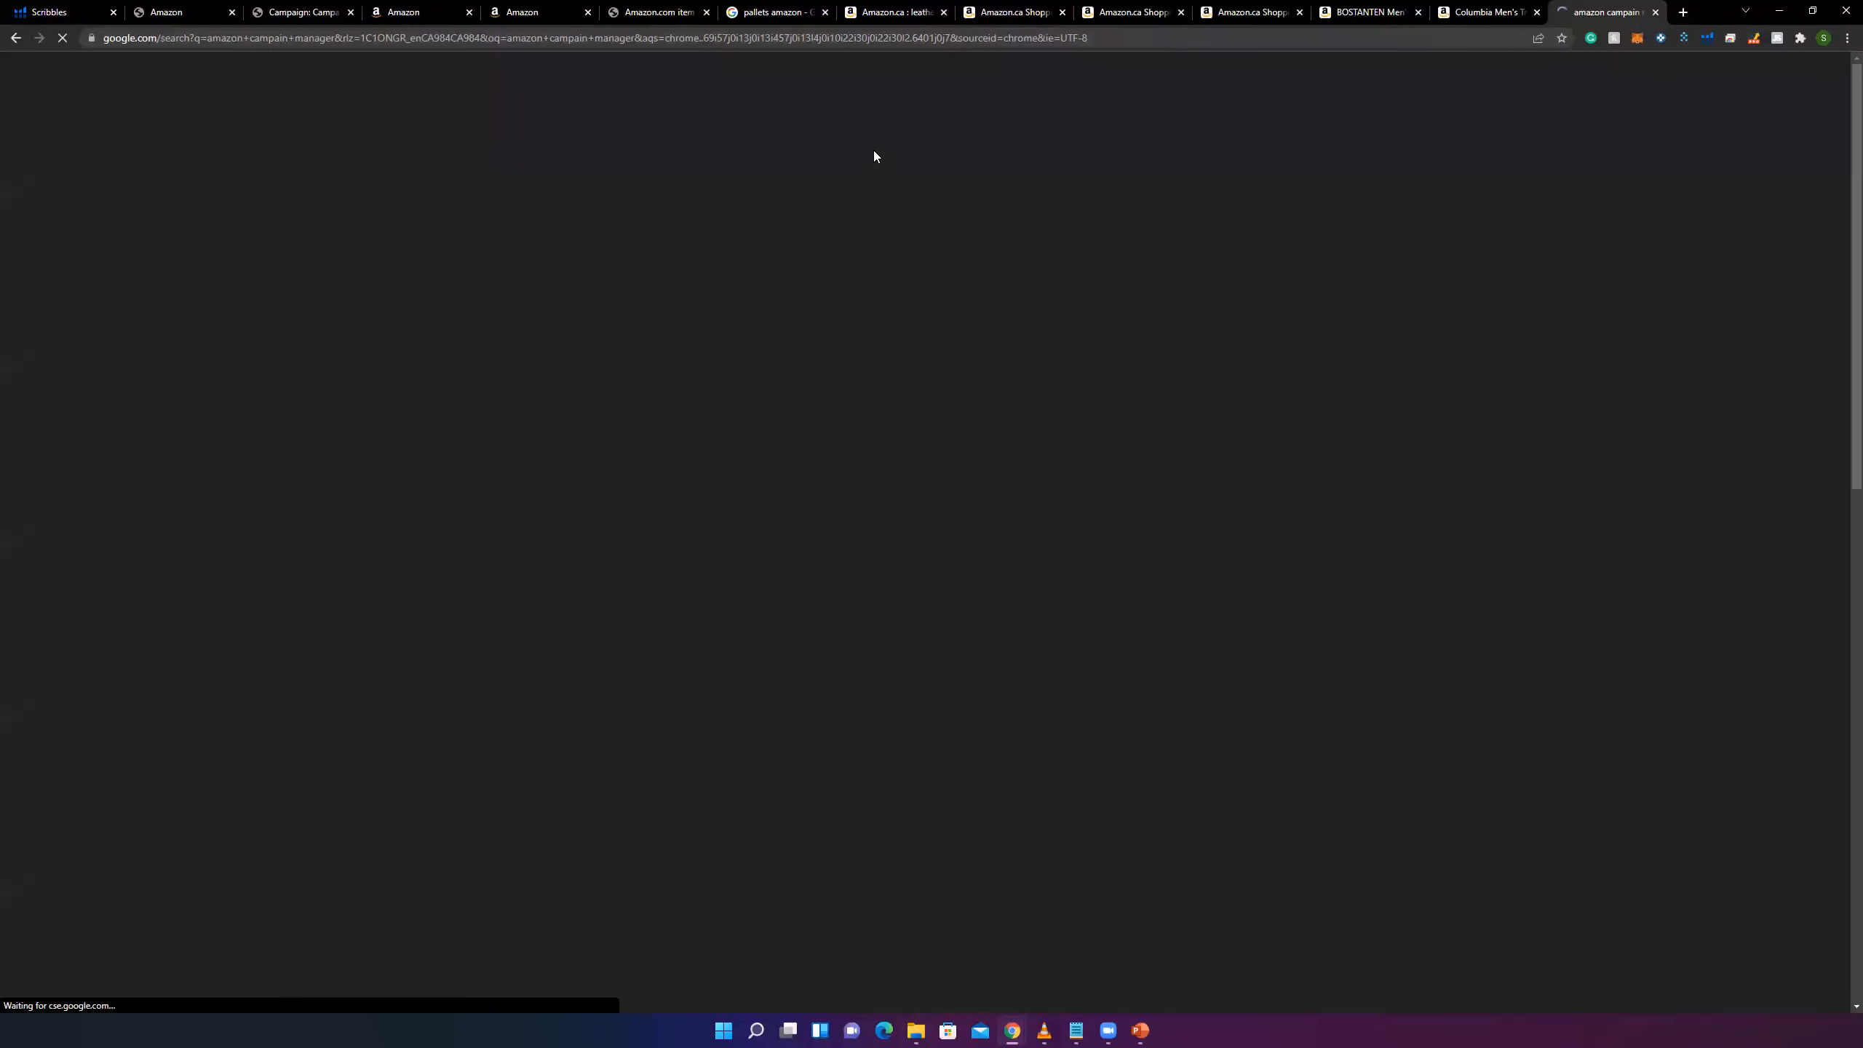
click(279, 149)
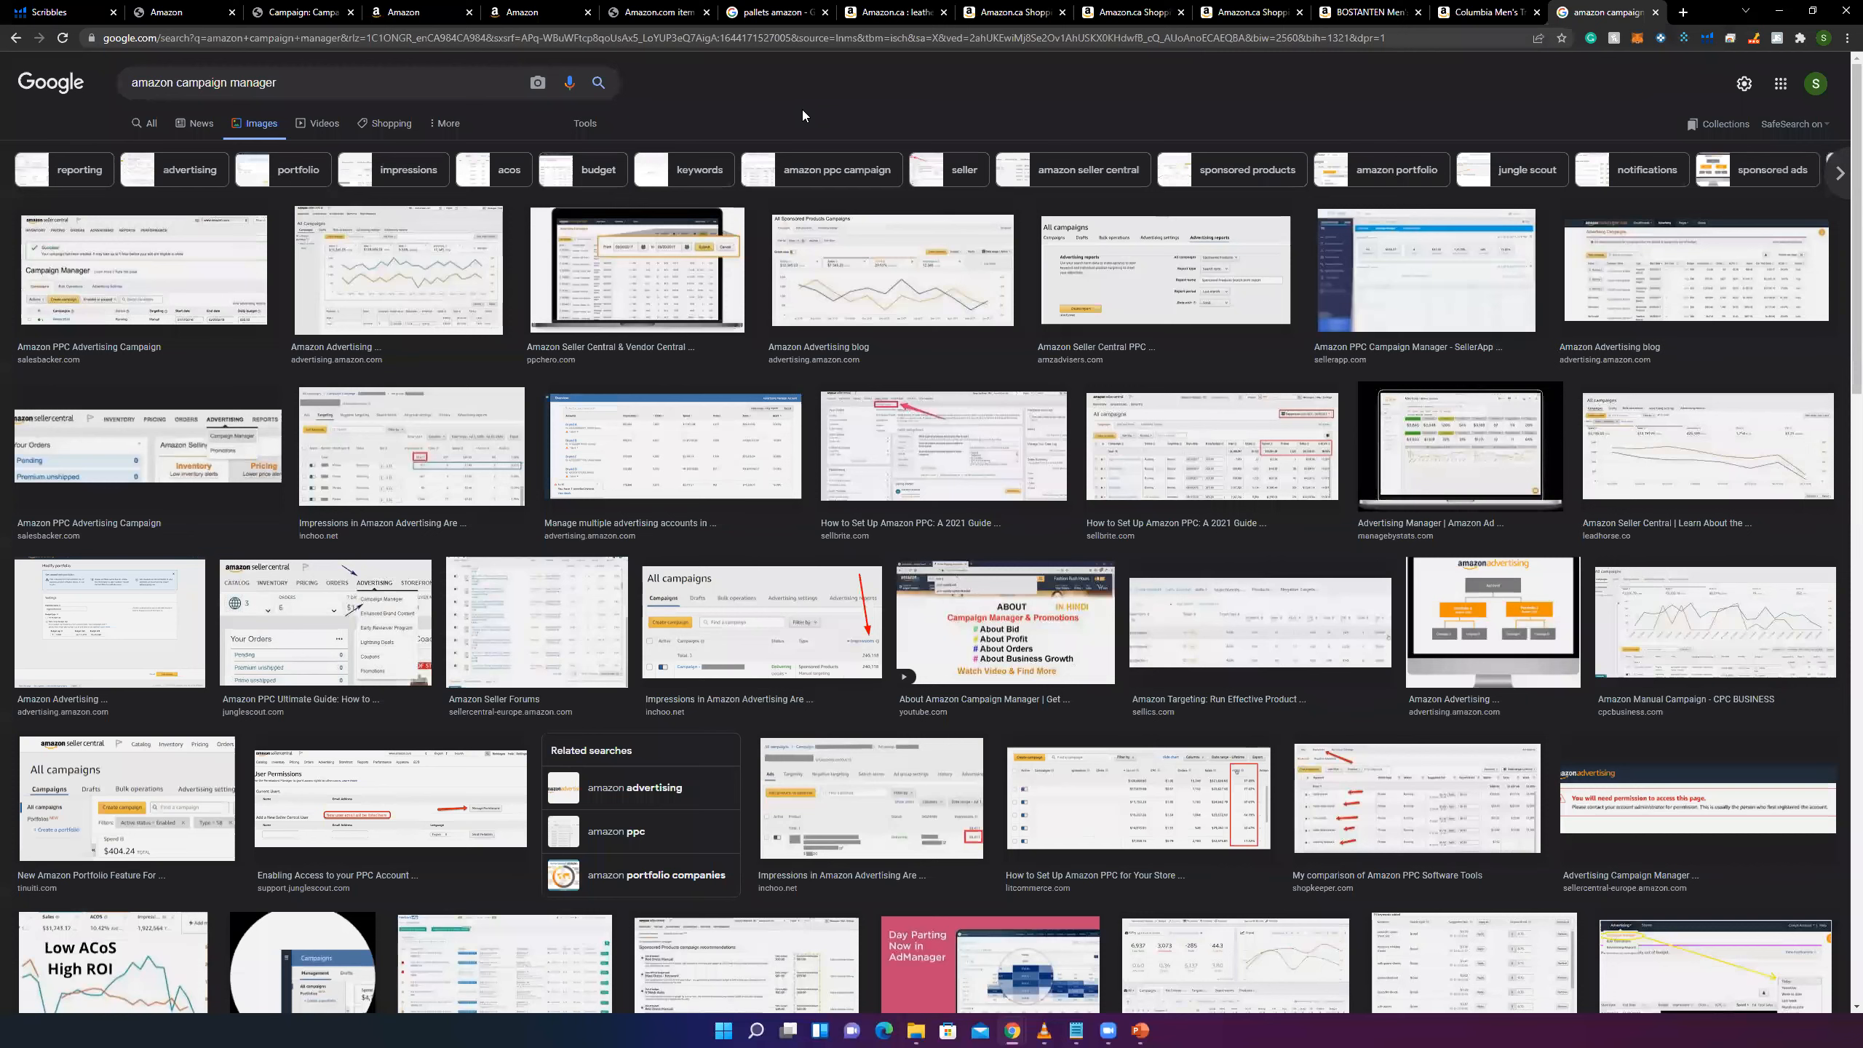
- Browse the image results and open the Sellbrite, Salesbacker and Sellics campaign screenshots in separate browser tabs
scroll(802, 109, down, 2)
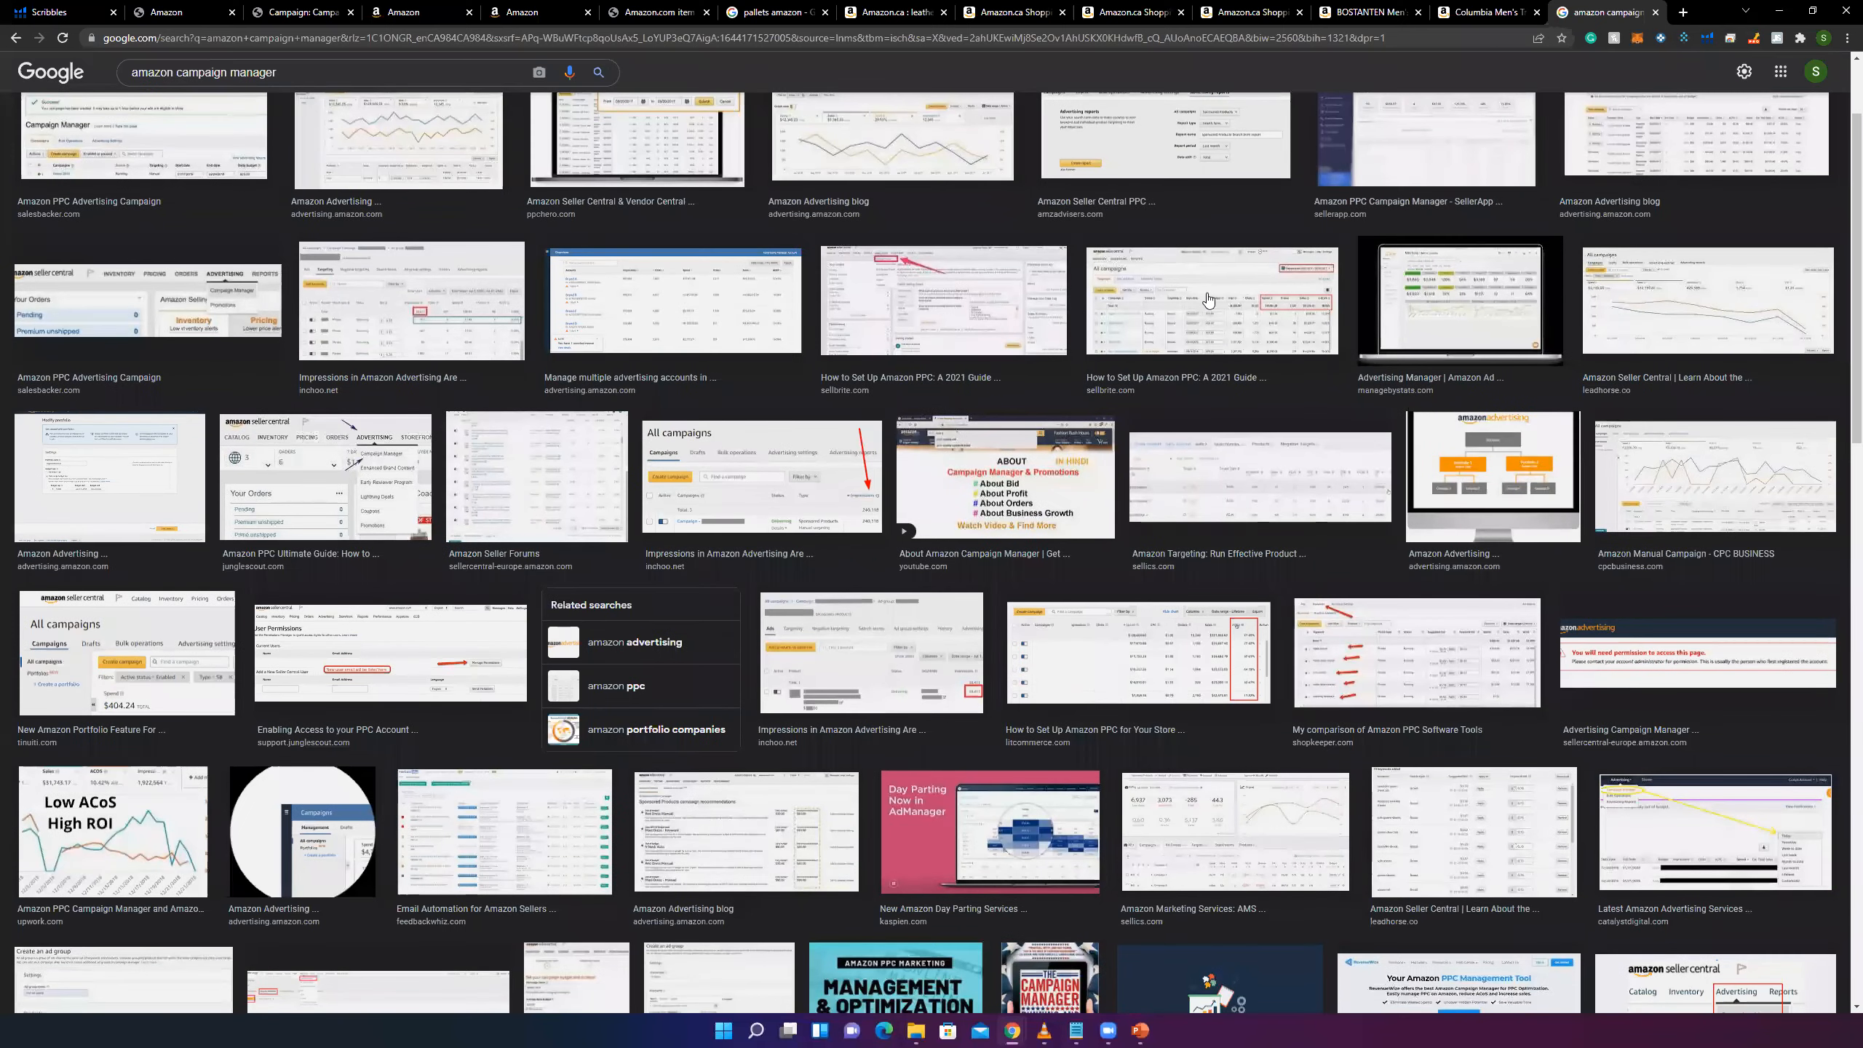
scroll(1203, 300, up, 2)
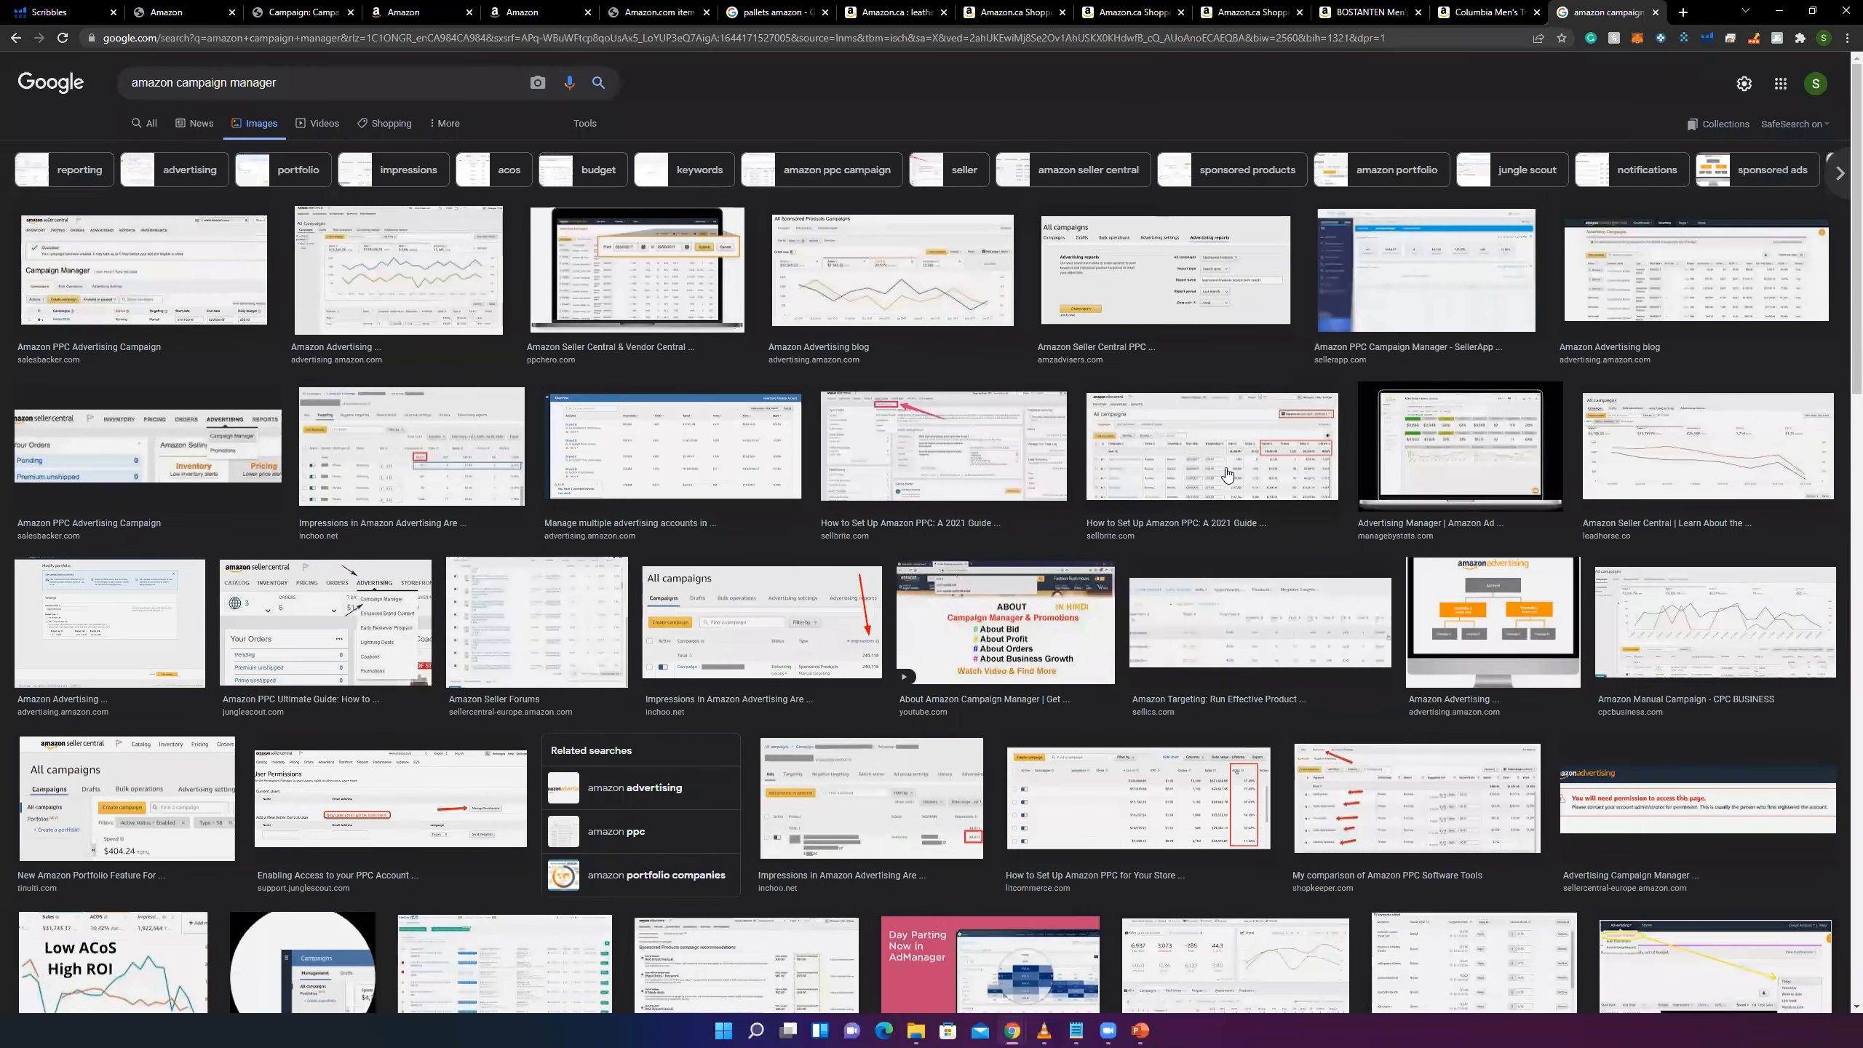
middle_click(1223, 463)
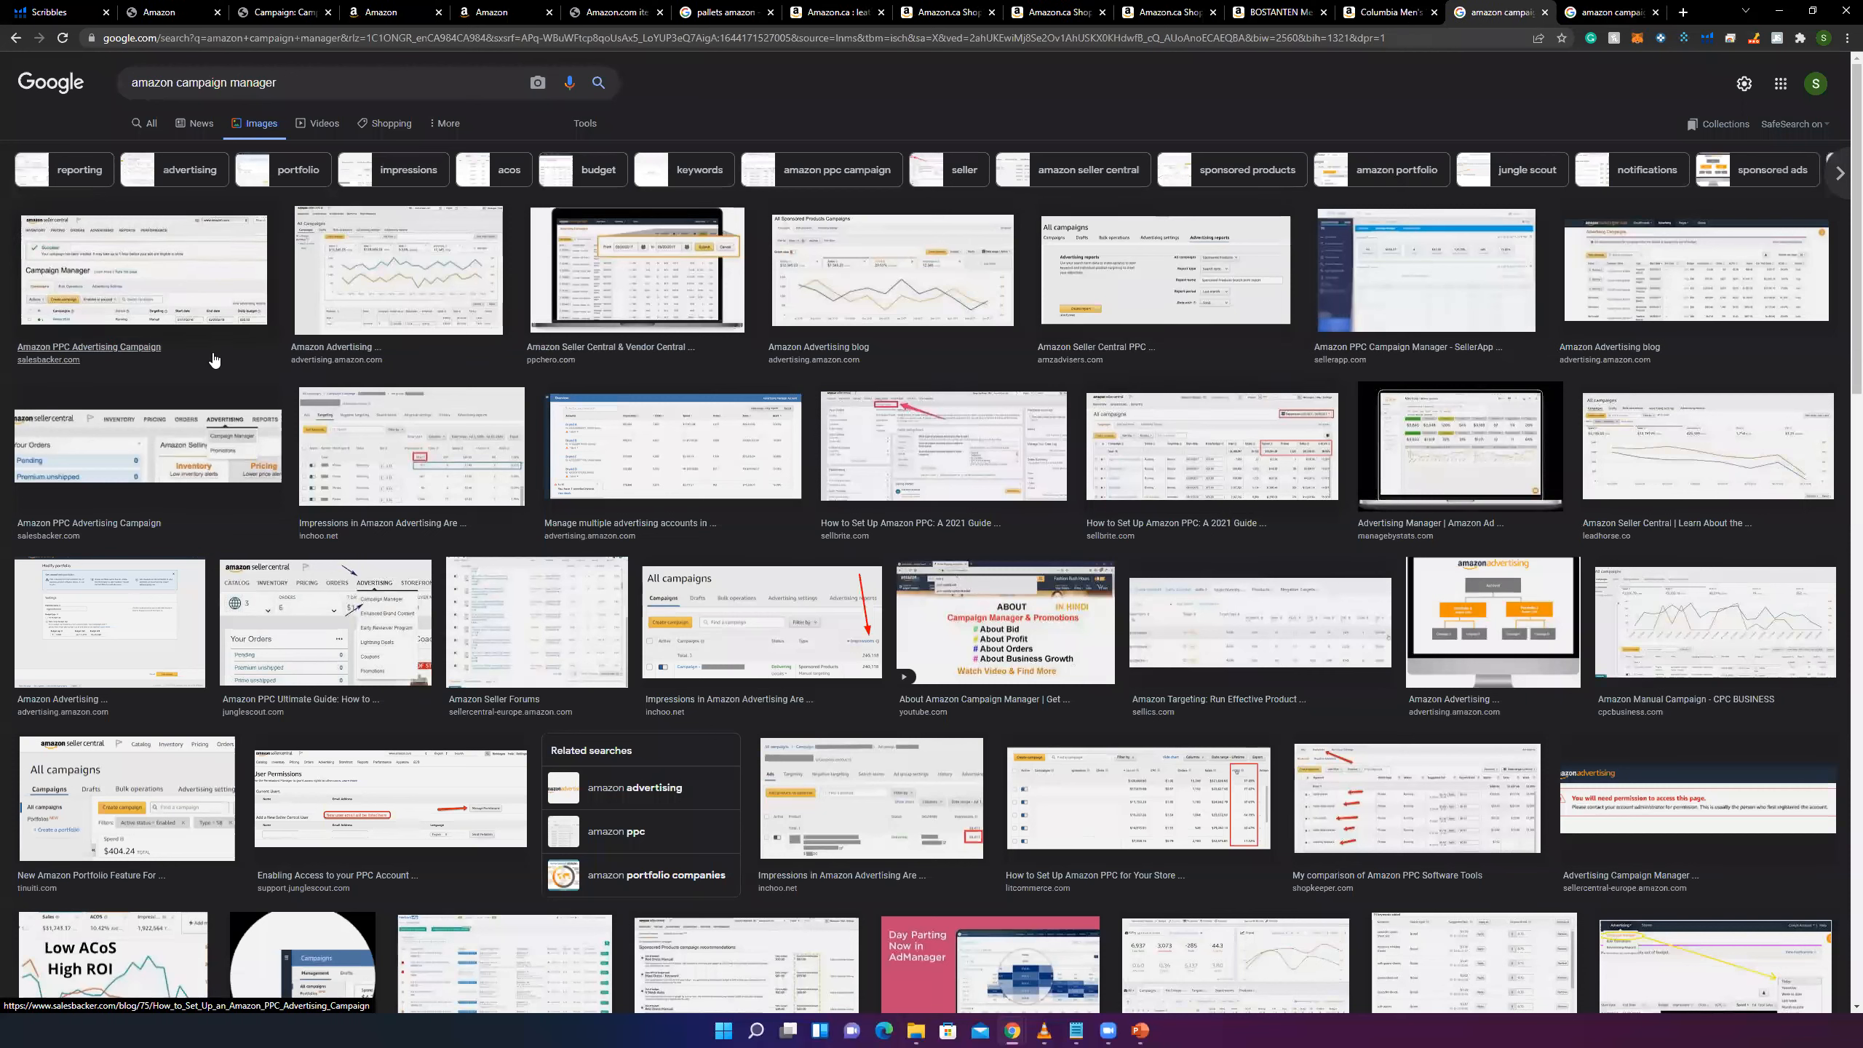
middle_click(151, 271)
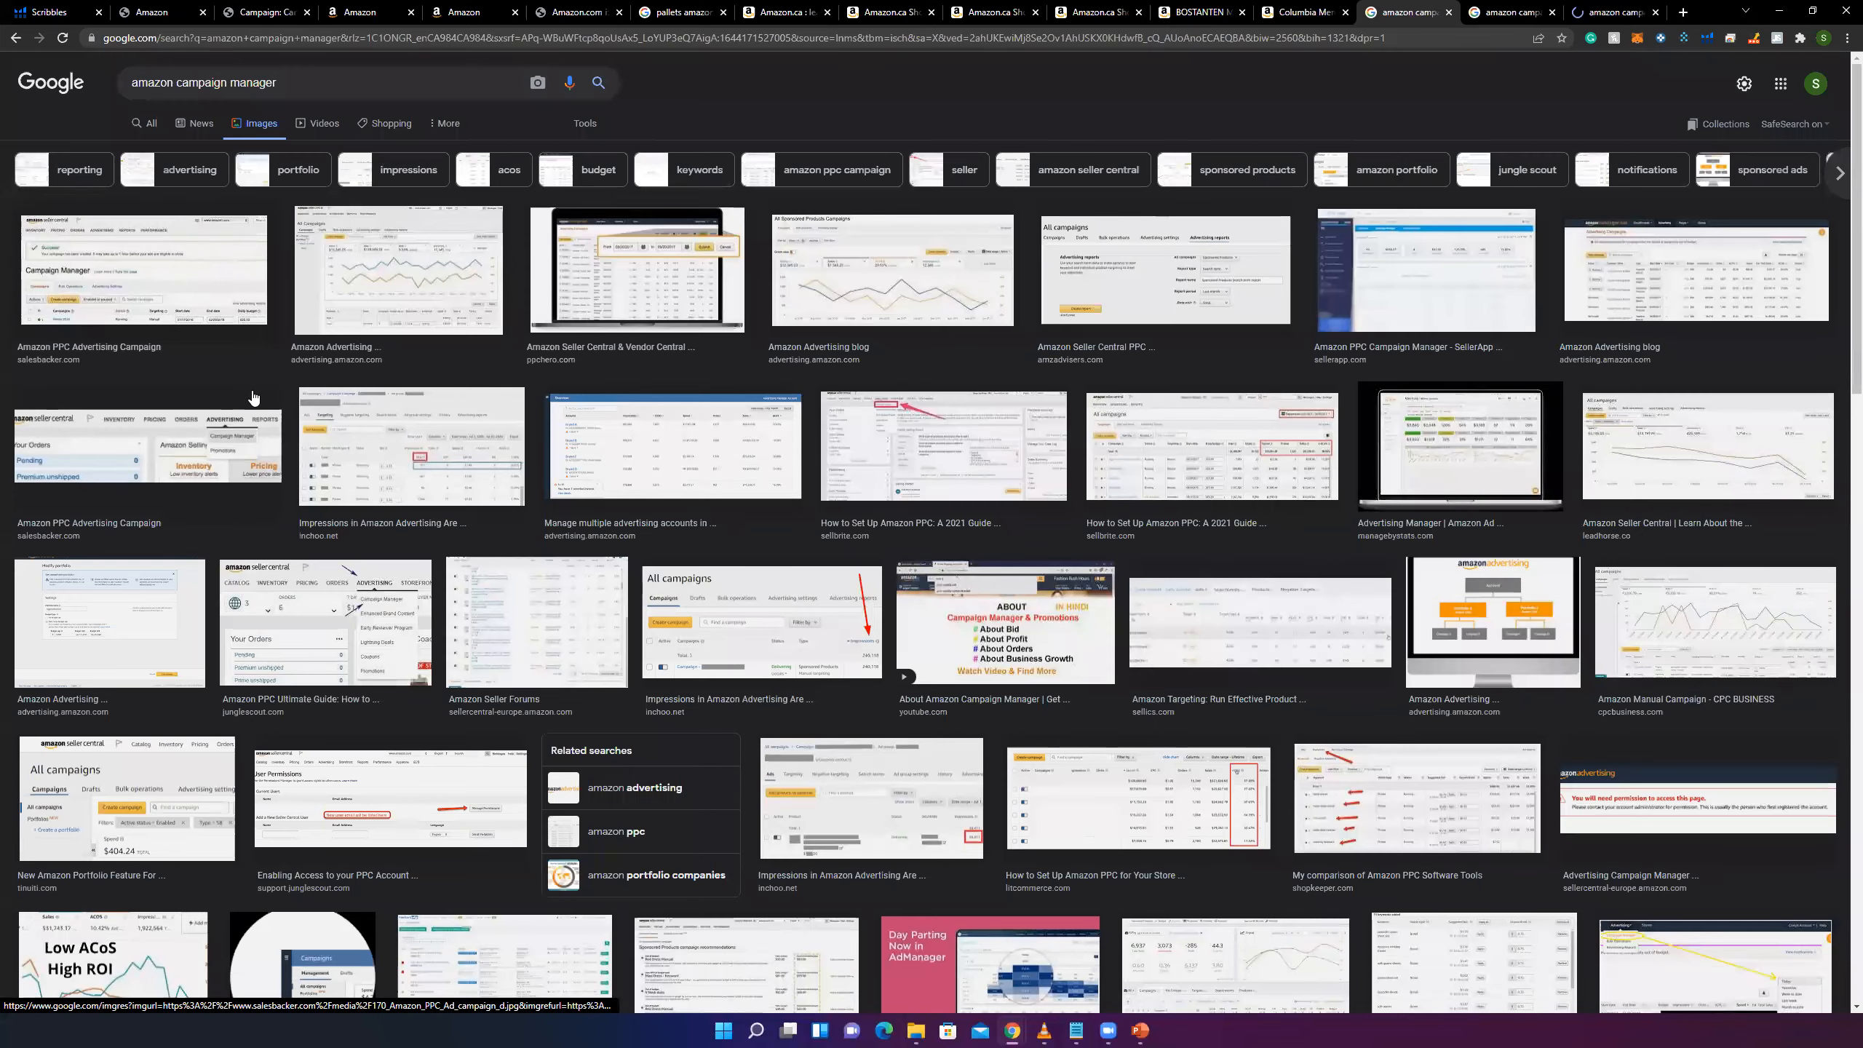
scroll(256, 368, down, 1)
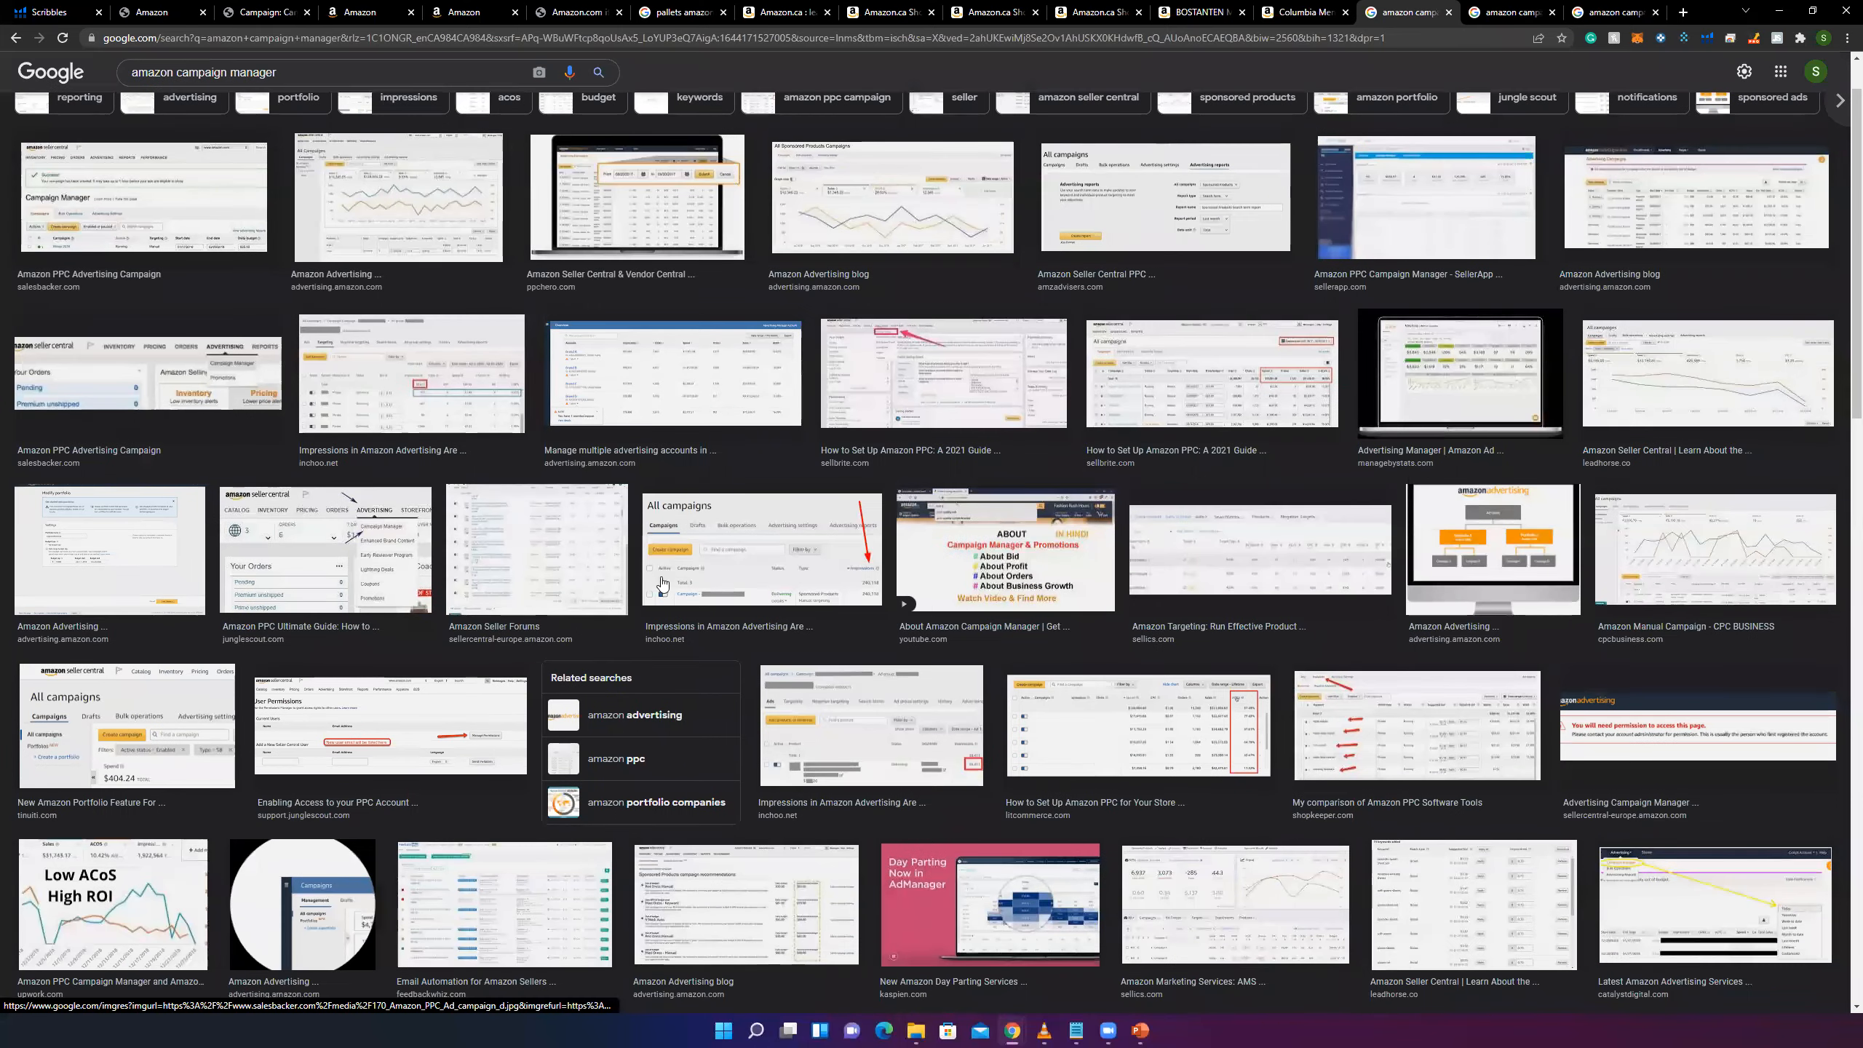
scroll(784, 559, down, 3)
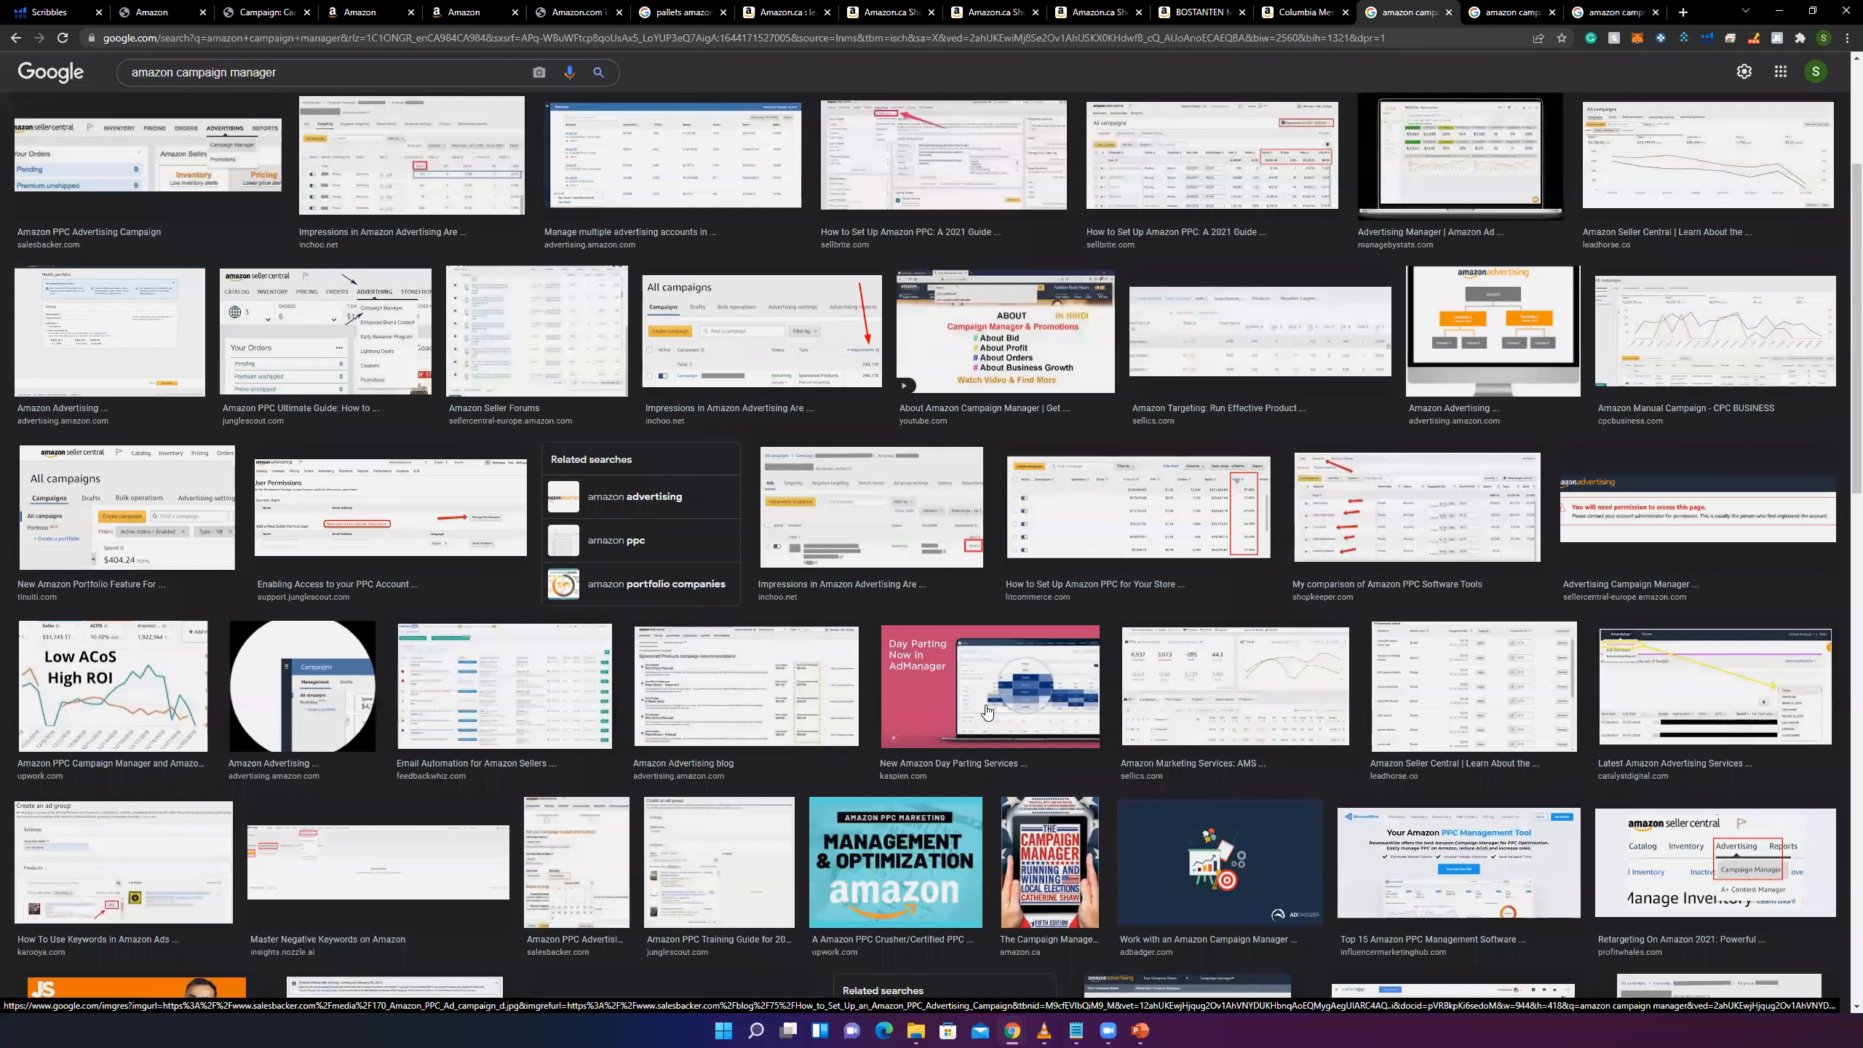
middle_click(1245, 701)
- View the Sellbrite "All campaigns" screenshot enlarged to examine its spend, orders, sales and ACoS columns
click(1392, 5)
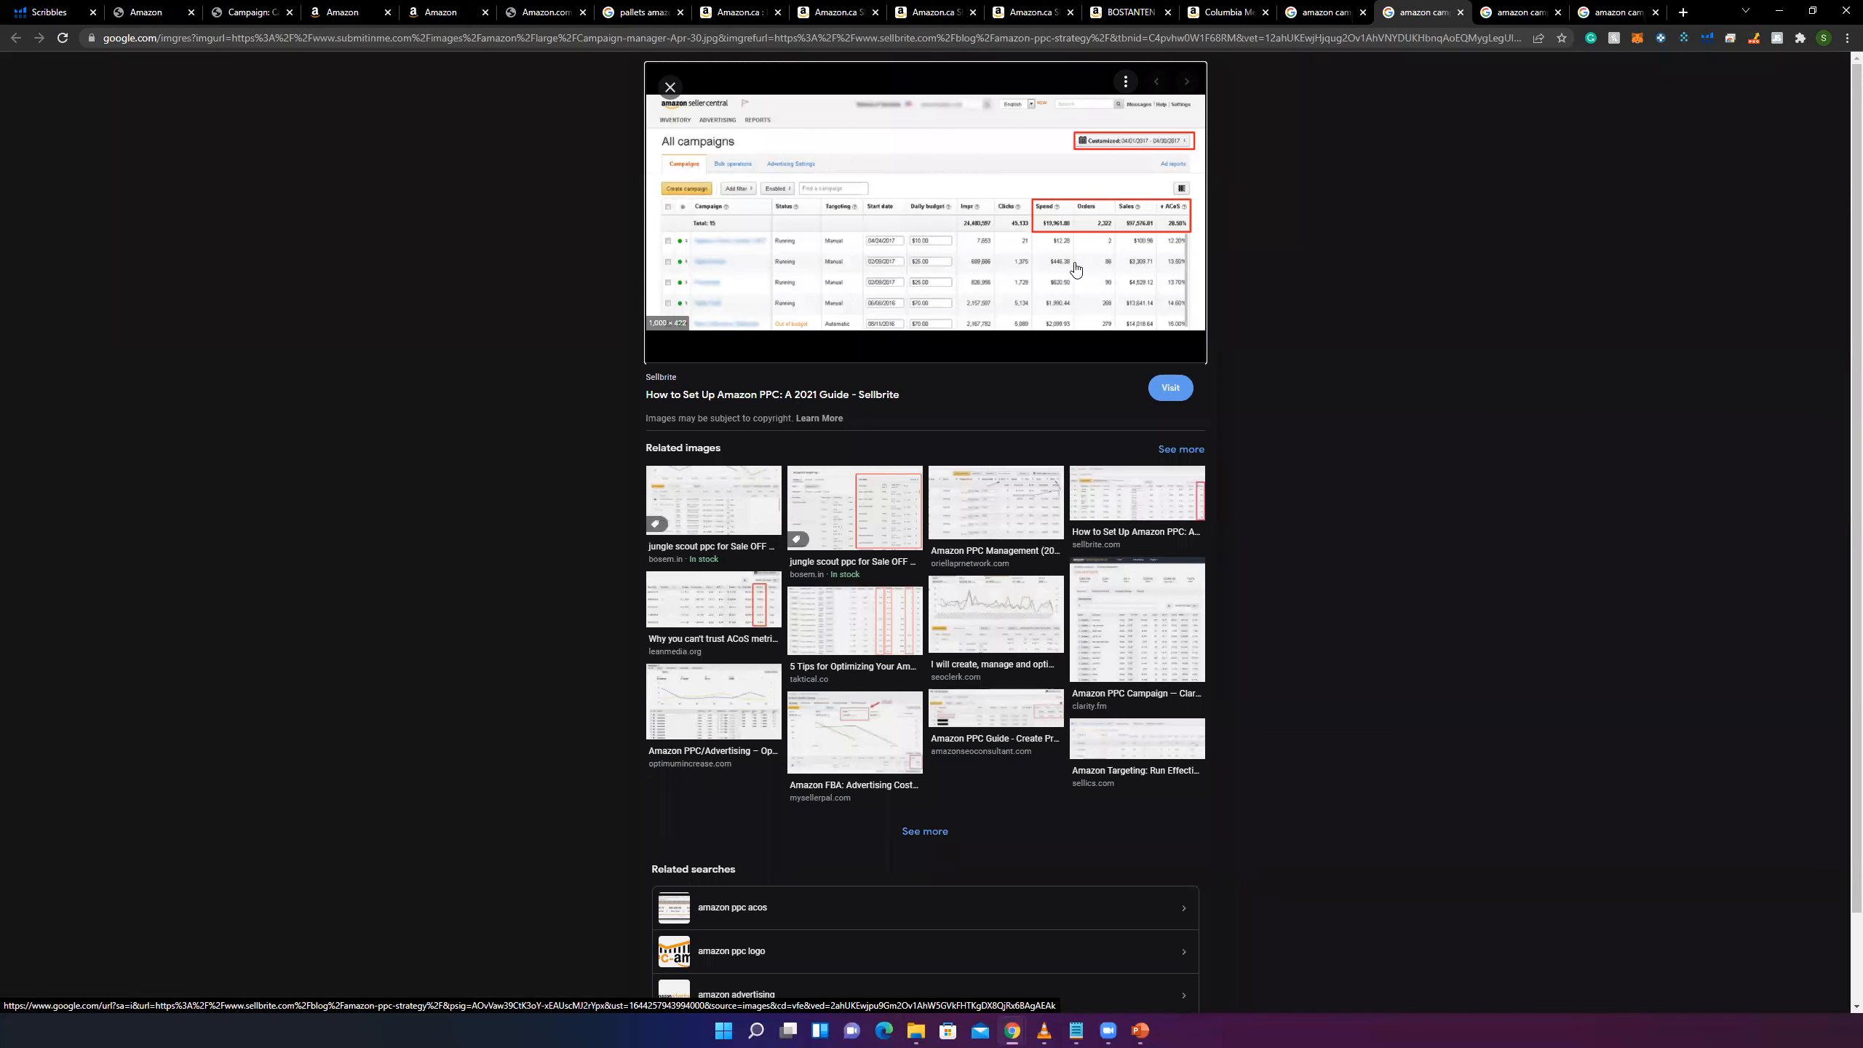
key(ctrl+plus)
key(ctrl+plus)
key(ctrl+plus)
key(ctrl+plus)
key(ctrl+plus)
key(ctrl+plus)
key(ctrl+plus)
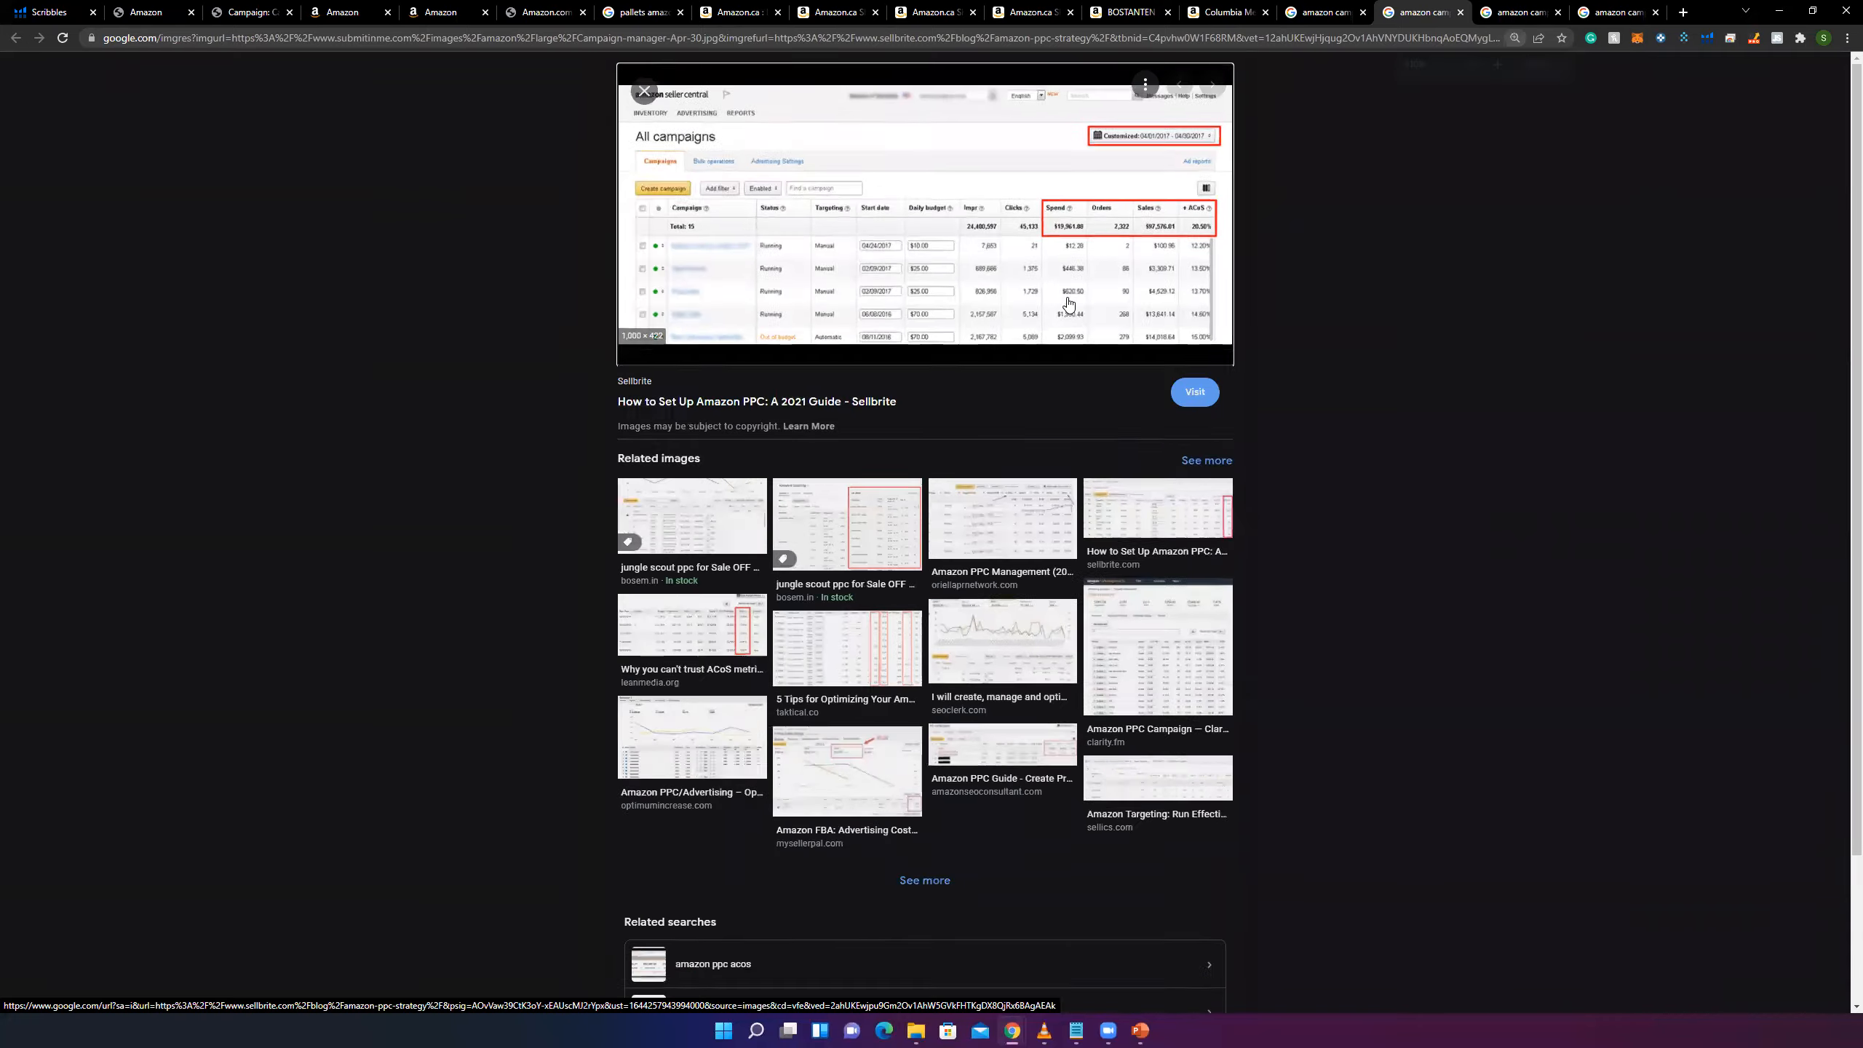
key(ctrl+minus)
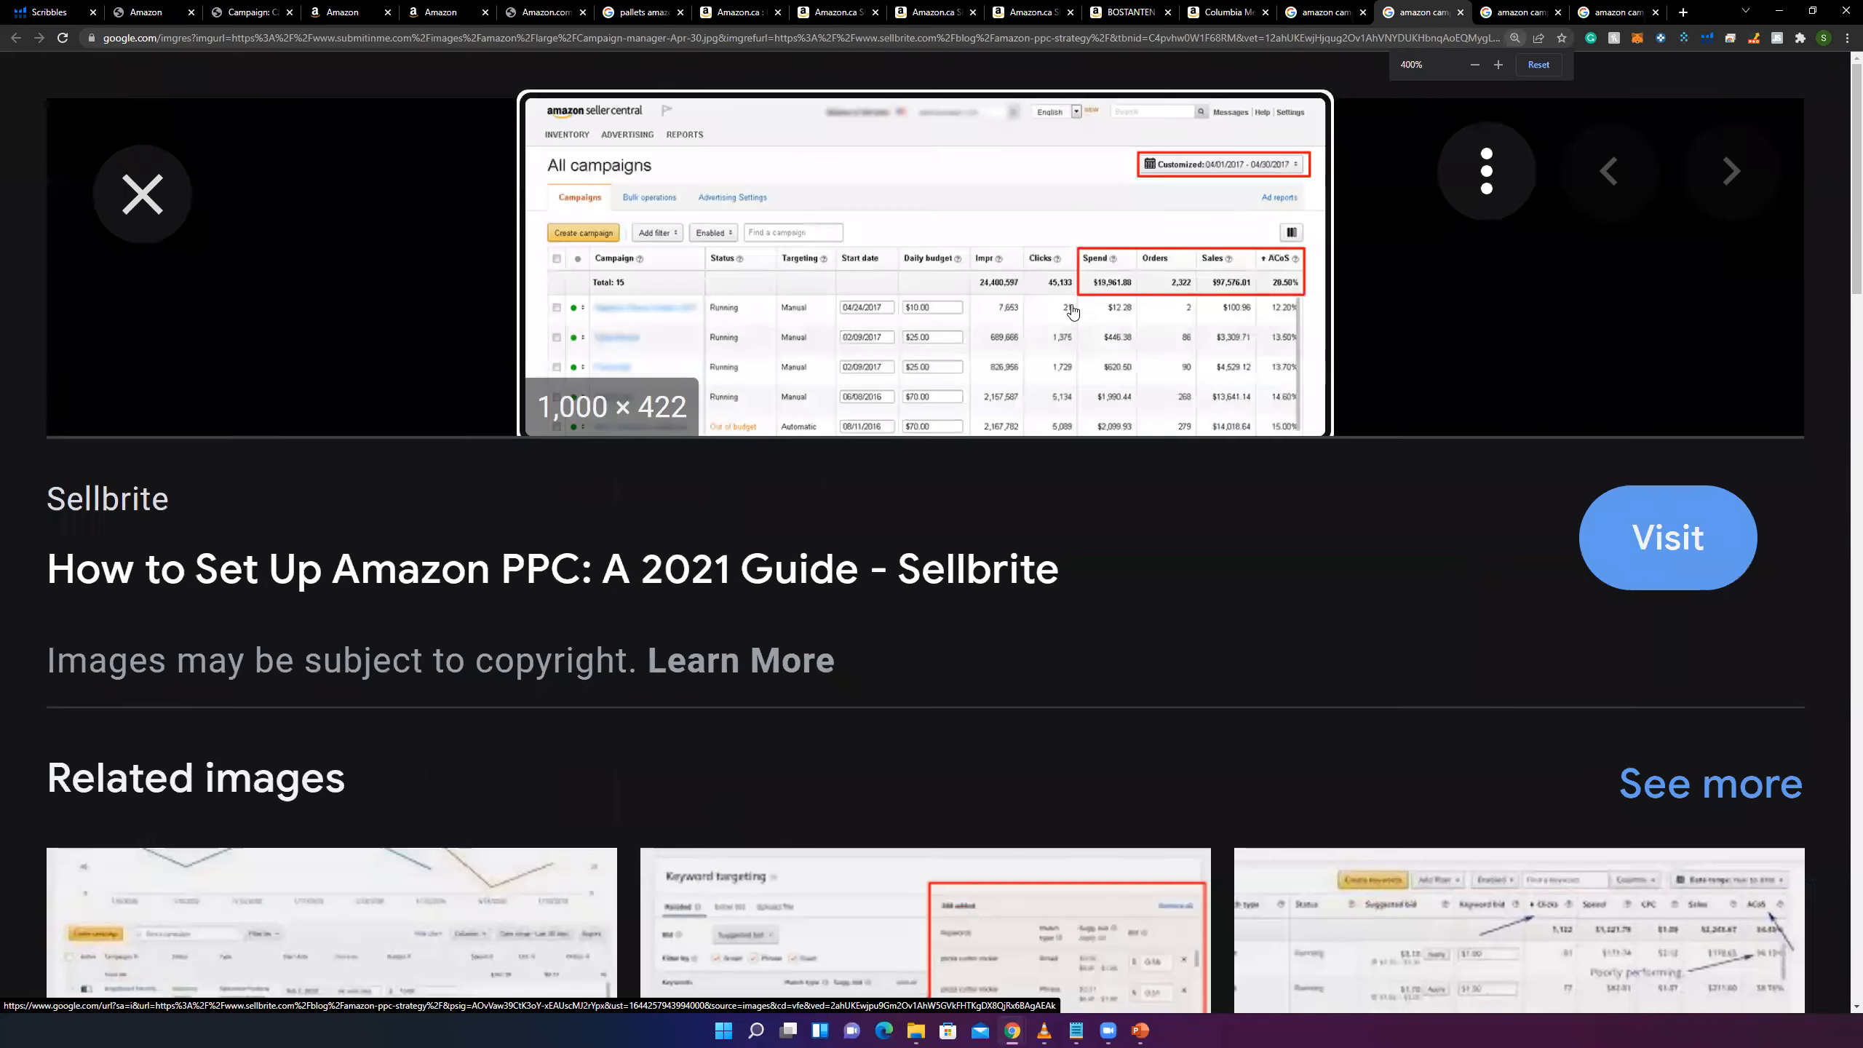
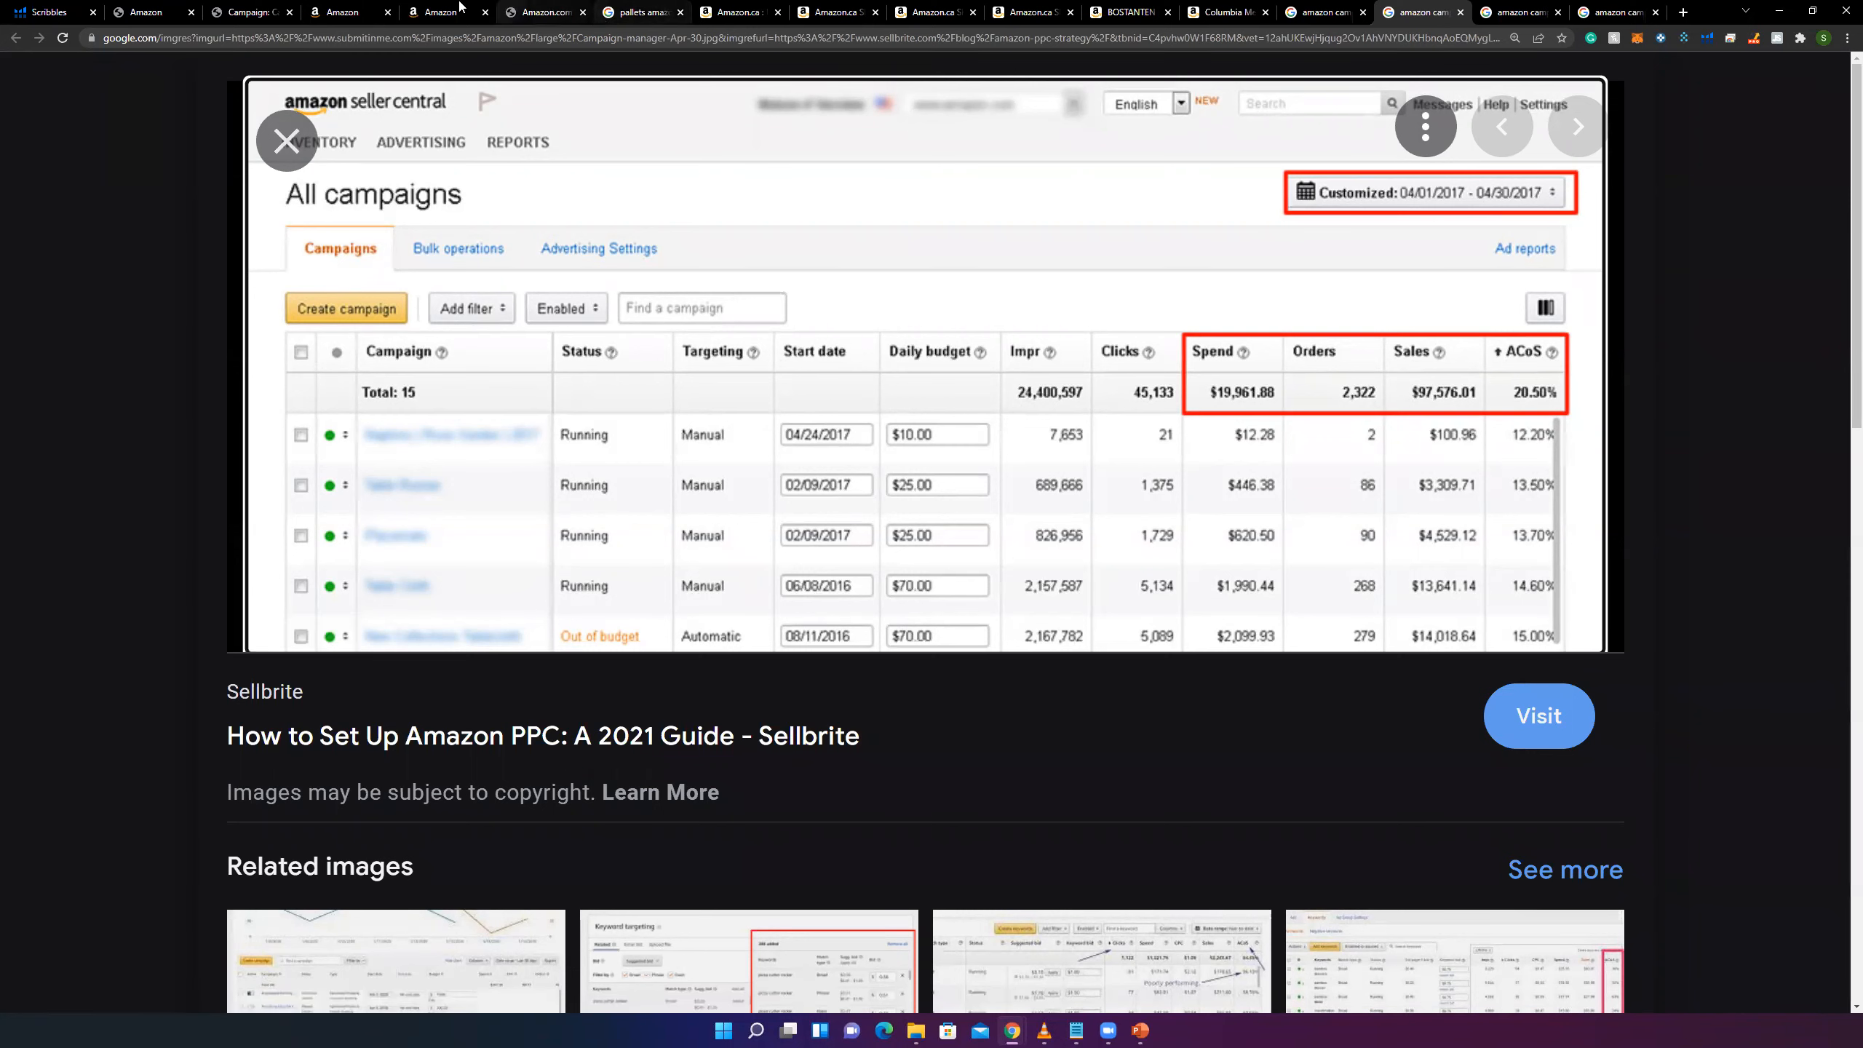
- Return to the campaign's ad groups and read the definition of the ROAS (Return on ad spend) metric
click(351, 11)
click(417, 7)
click(319, 7)
click(162, 6)
click(250, 7)
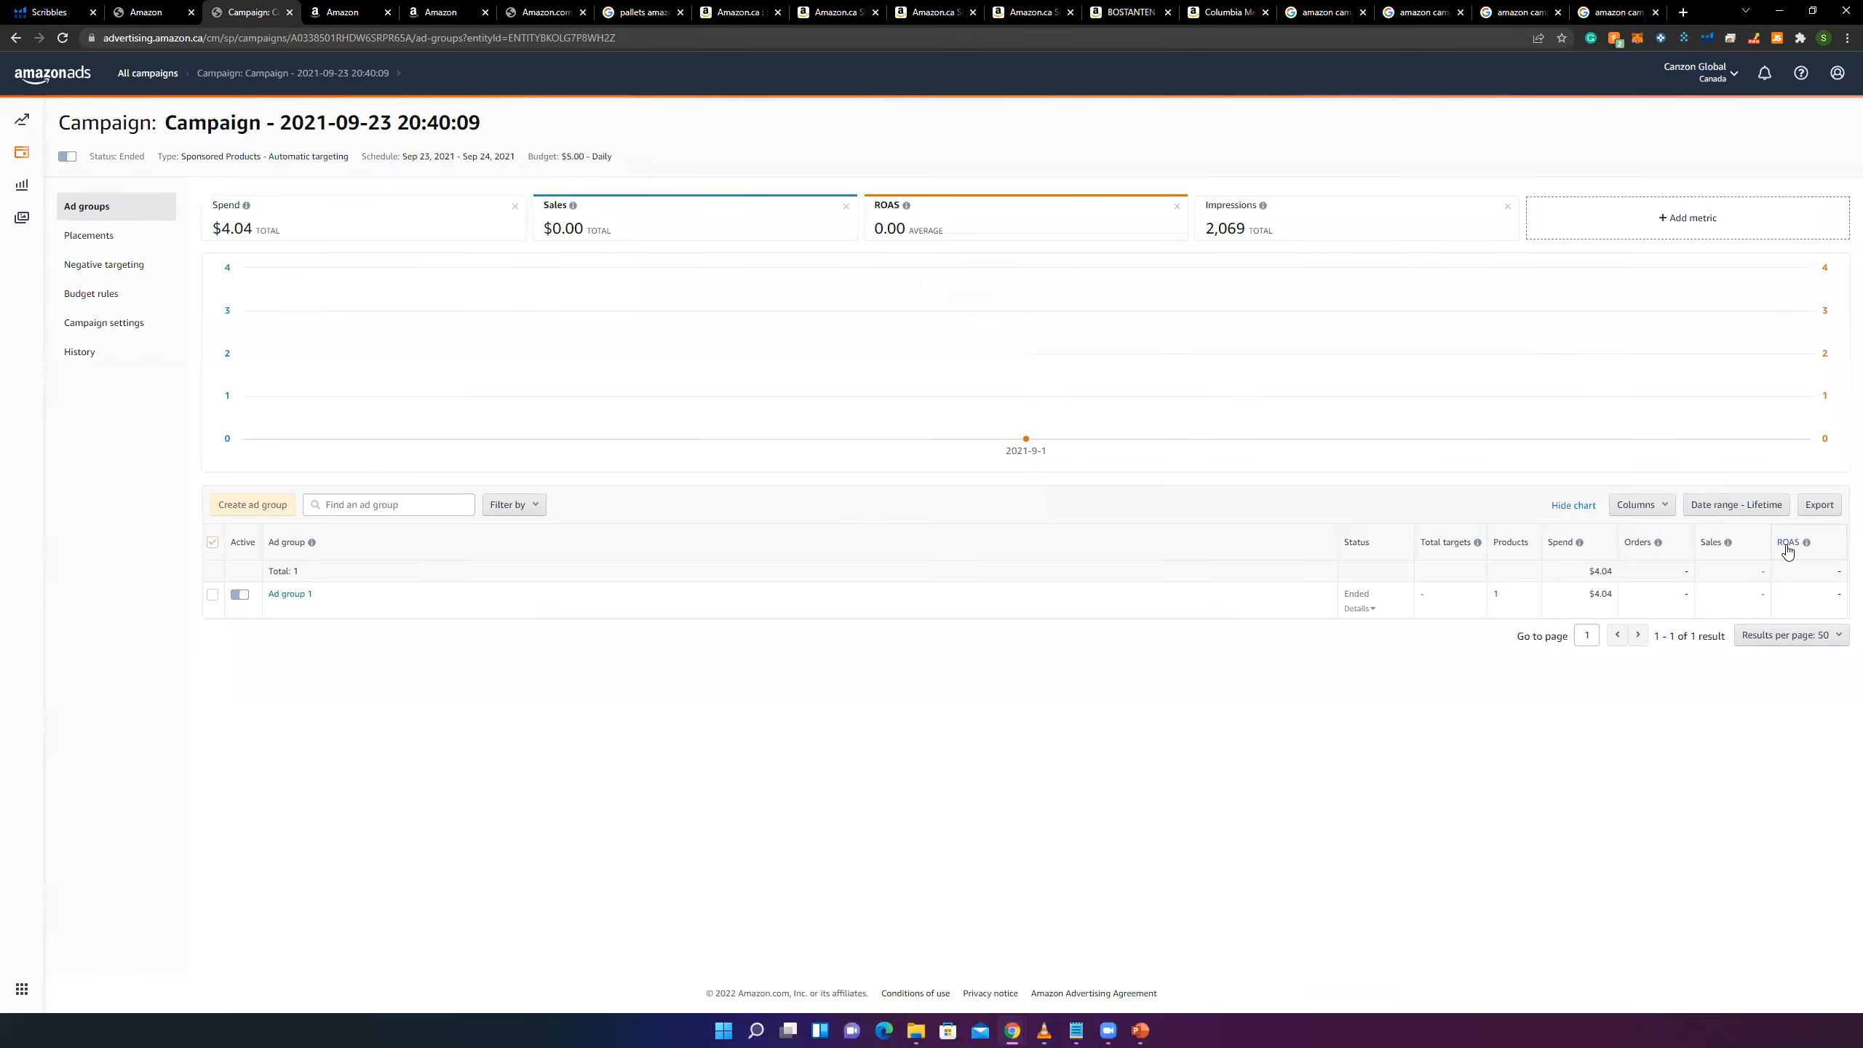
mouse_move(1805, 546)
drag(1605, 425, 1703, 424)
click(1704, 425)
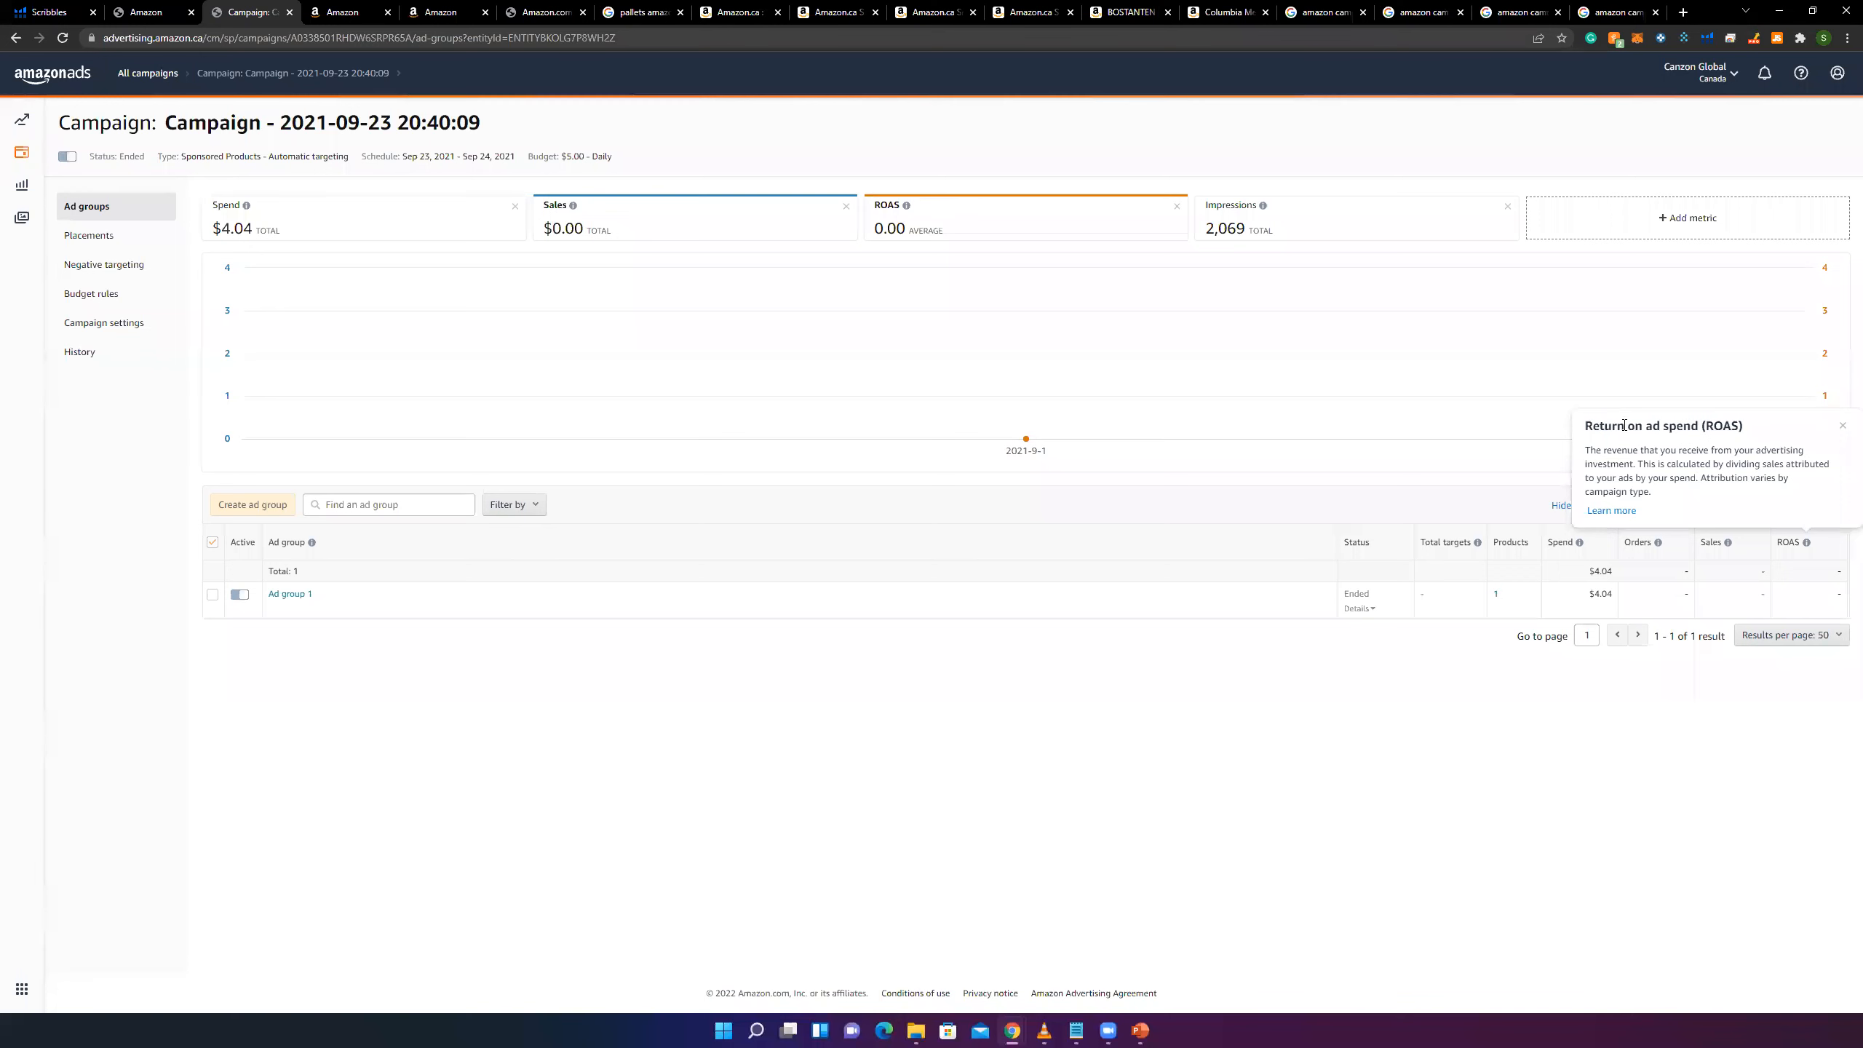
drag(1586, 426, 1668, 426)
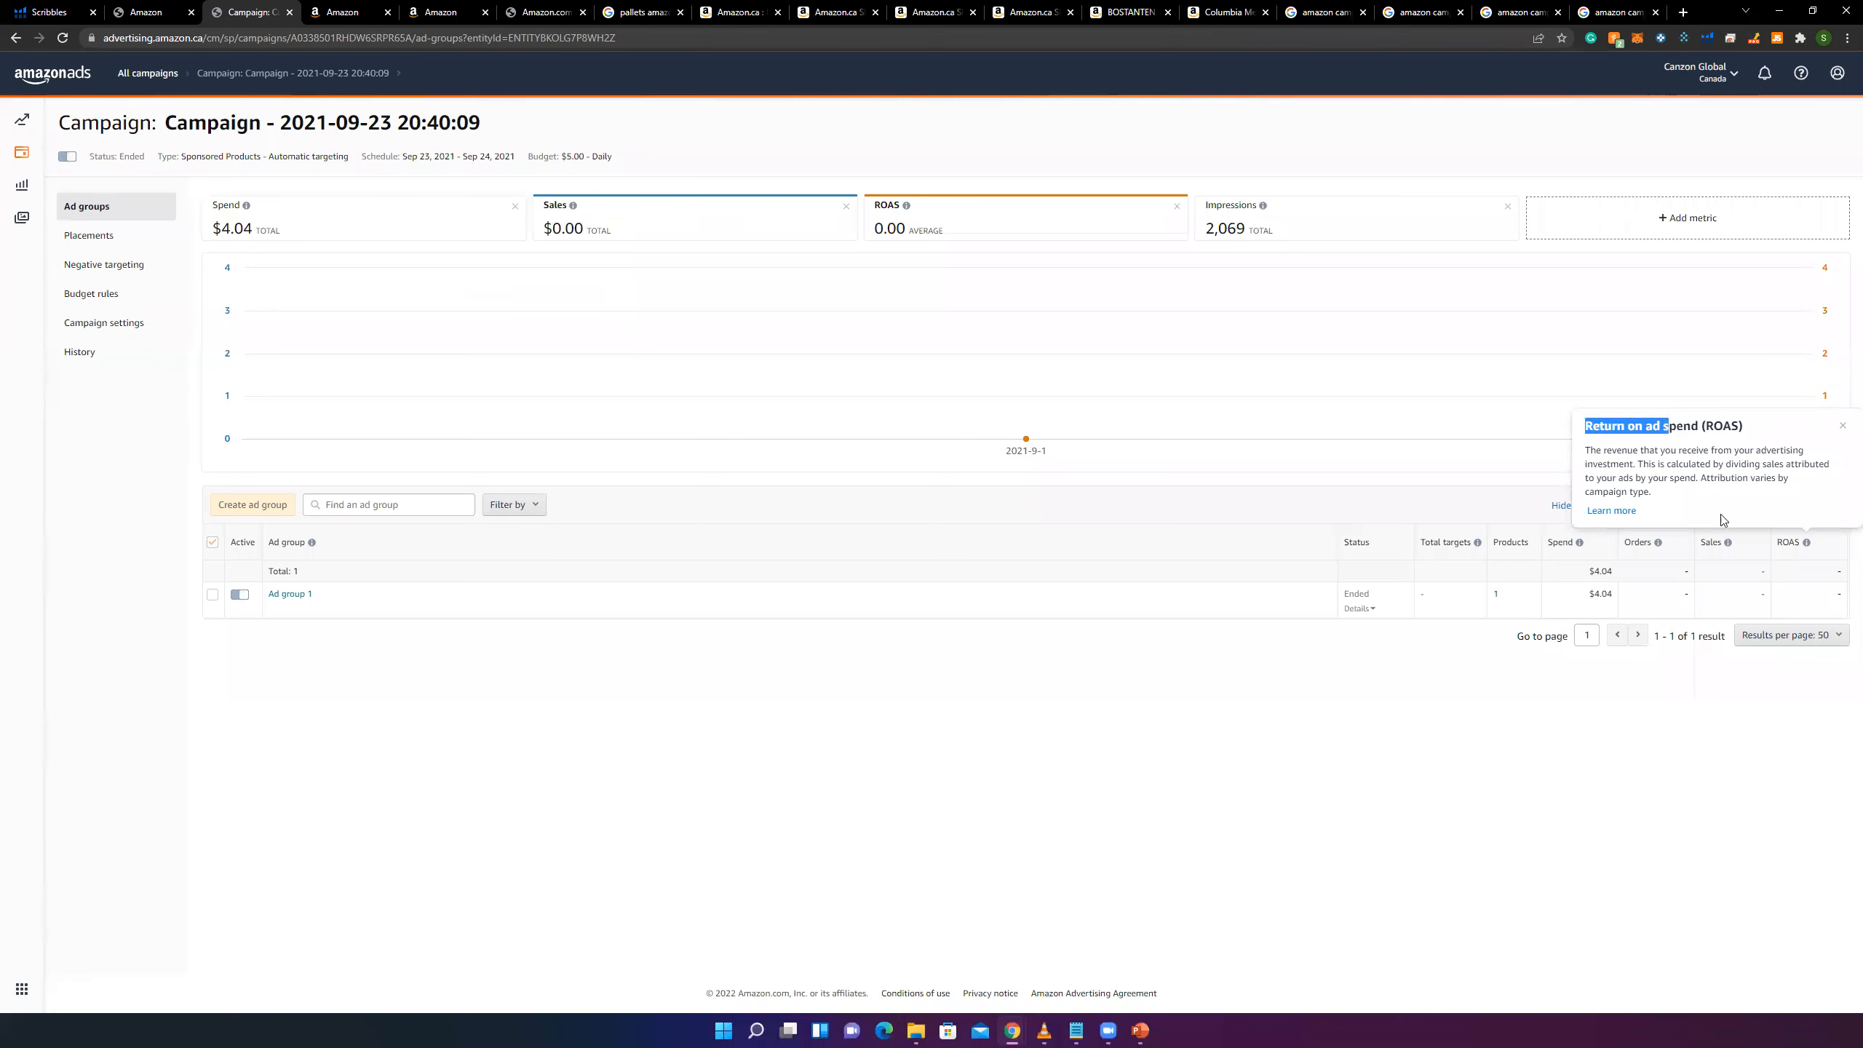
click(1797, 547)
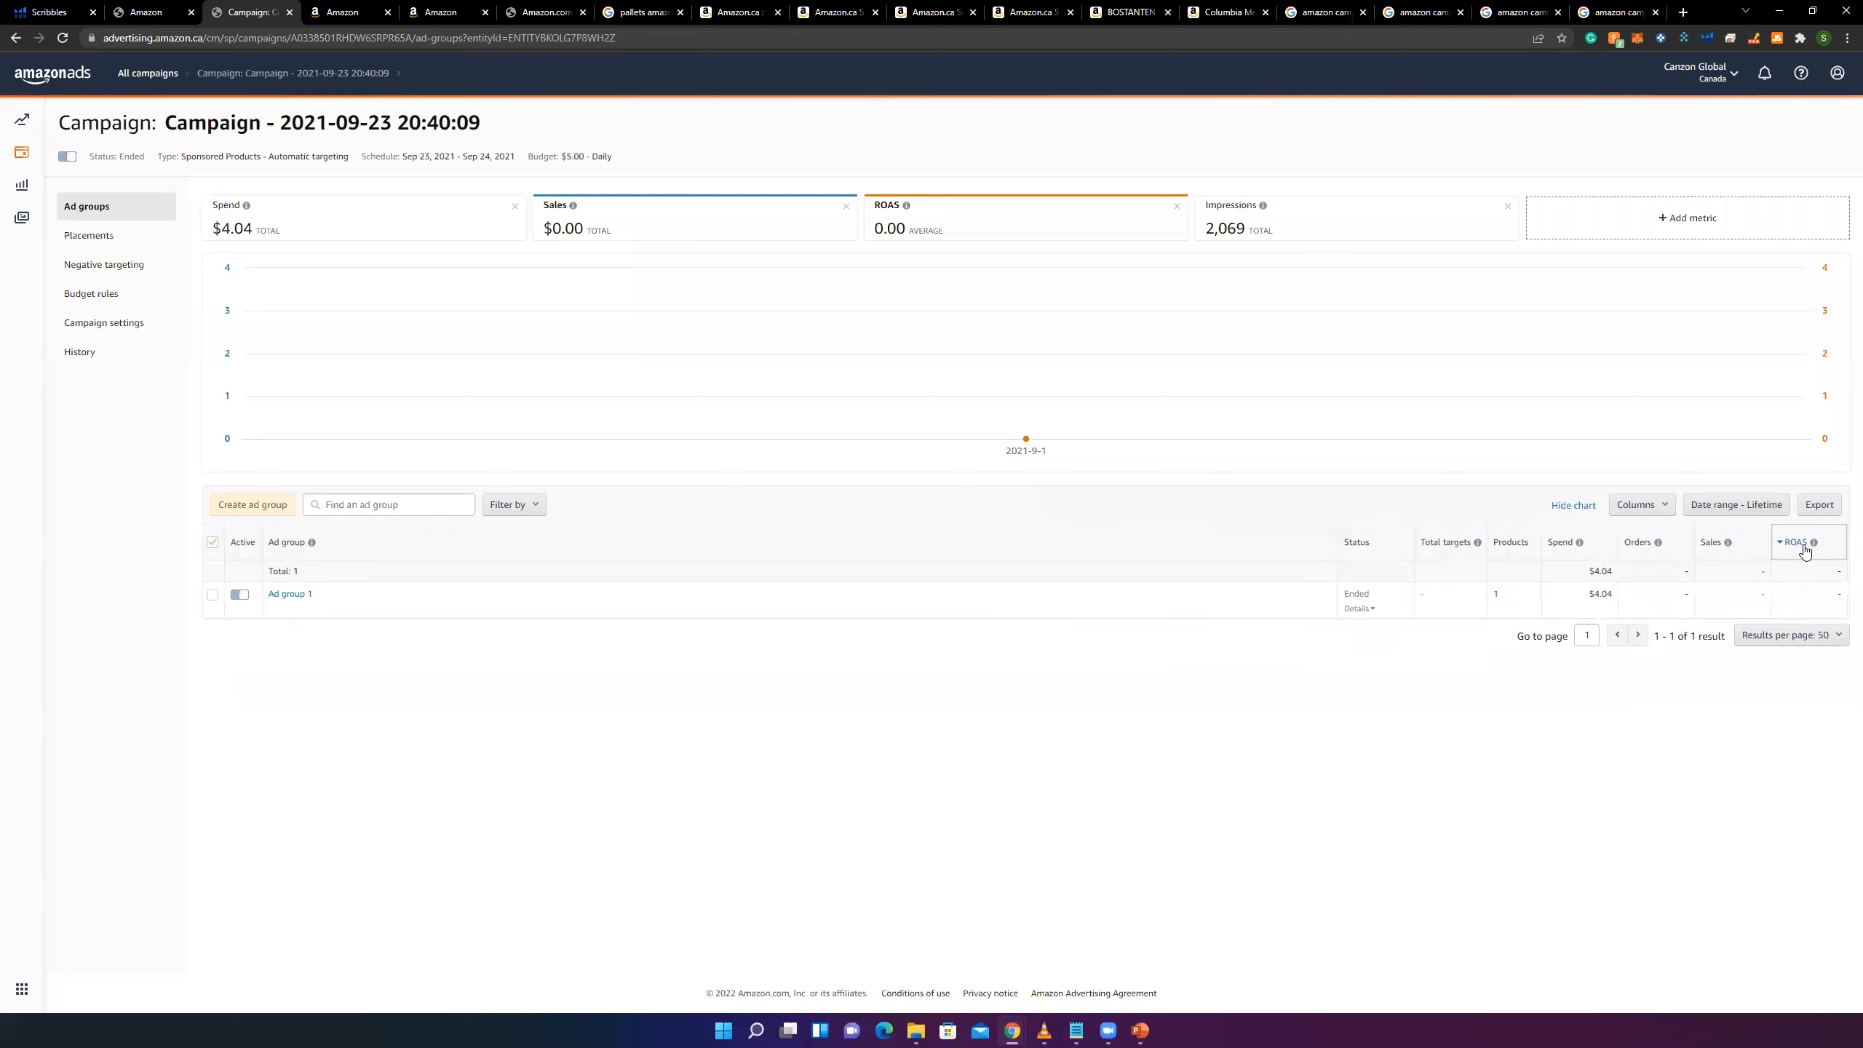
mouse_move(1813, 547)
- Look at the Columbia Men's Trinity belt page and the sample "All campaigns" screenshot, and return to the campaign
click(1197, 18)
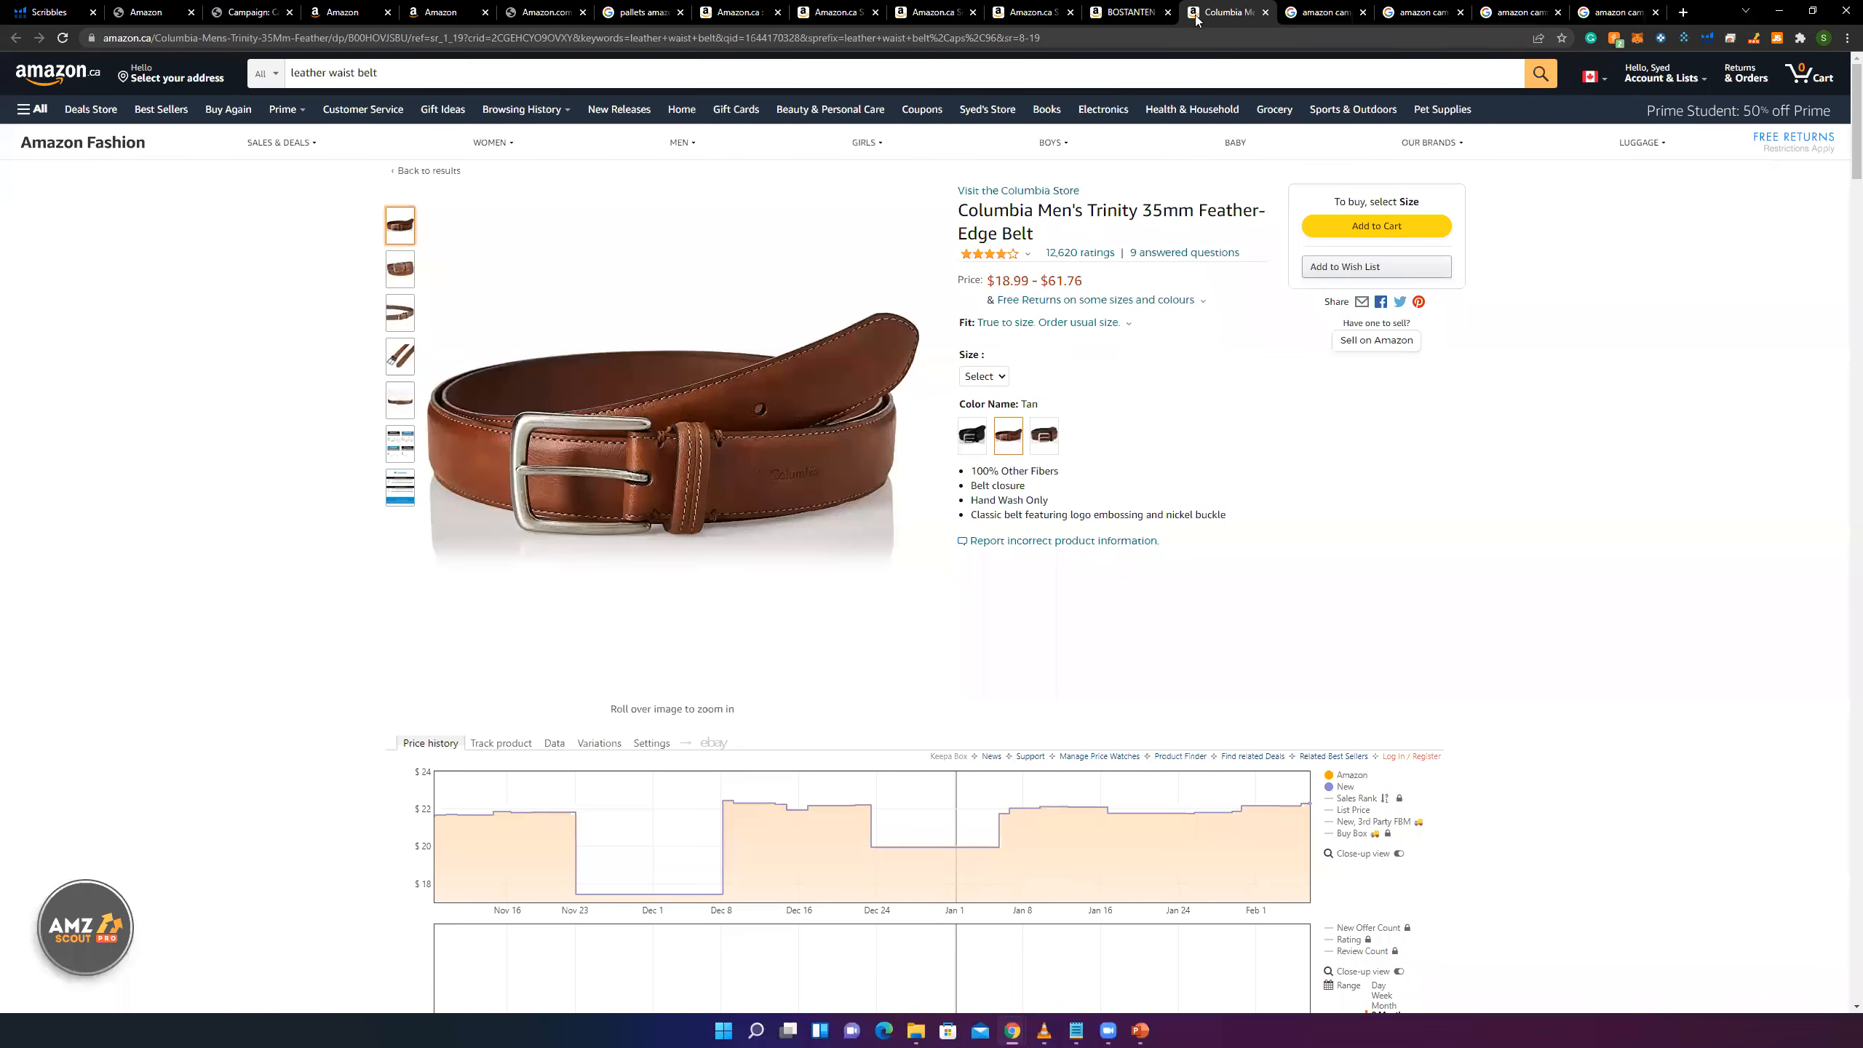
click(1389, 12)
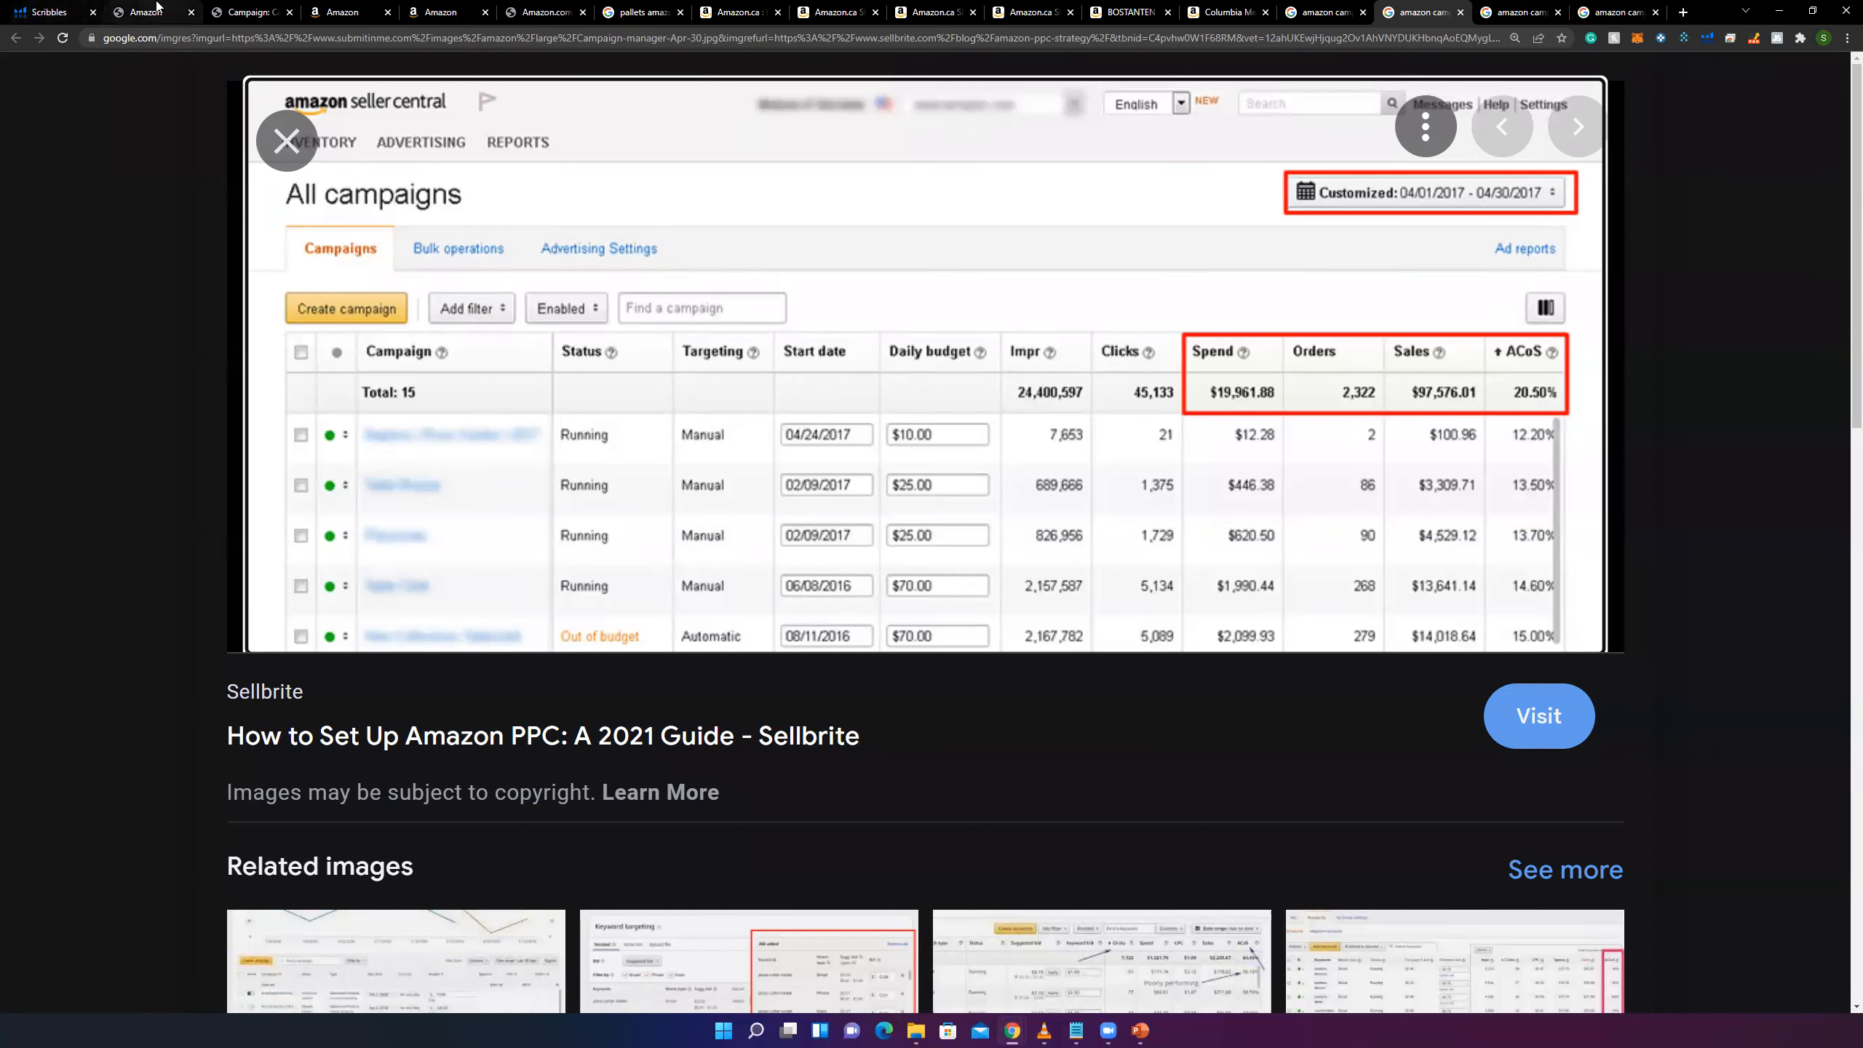
click(246, 7)
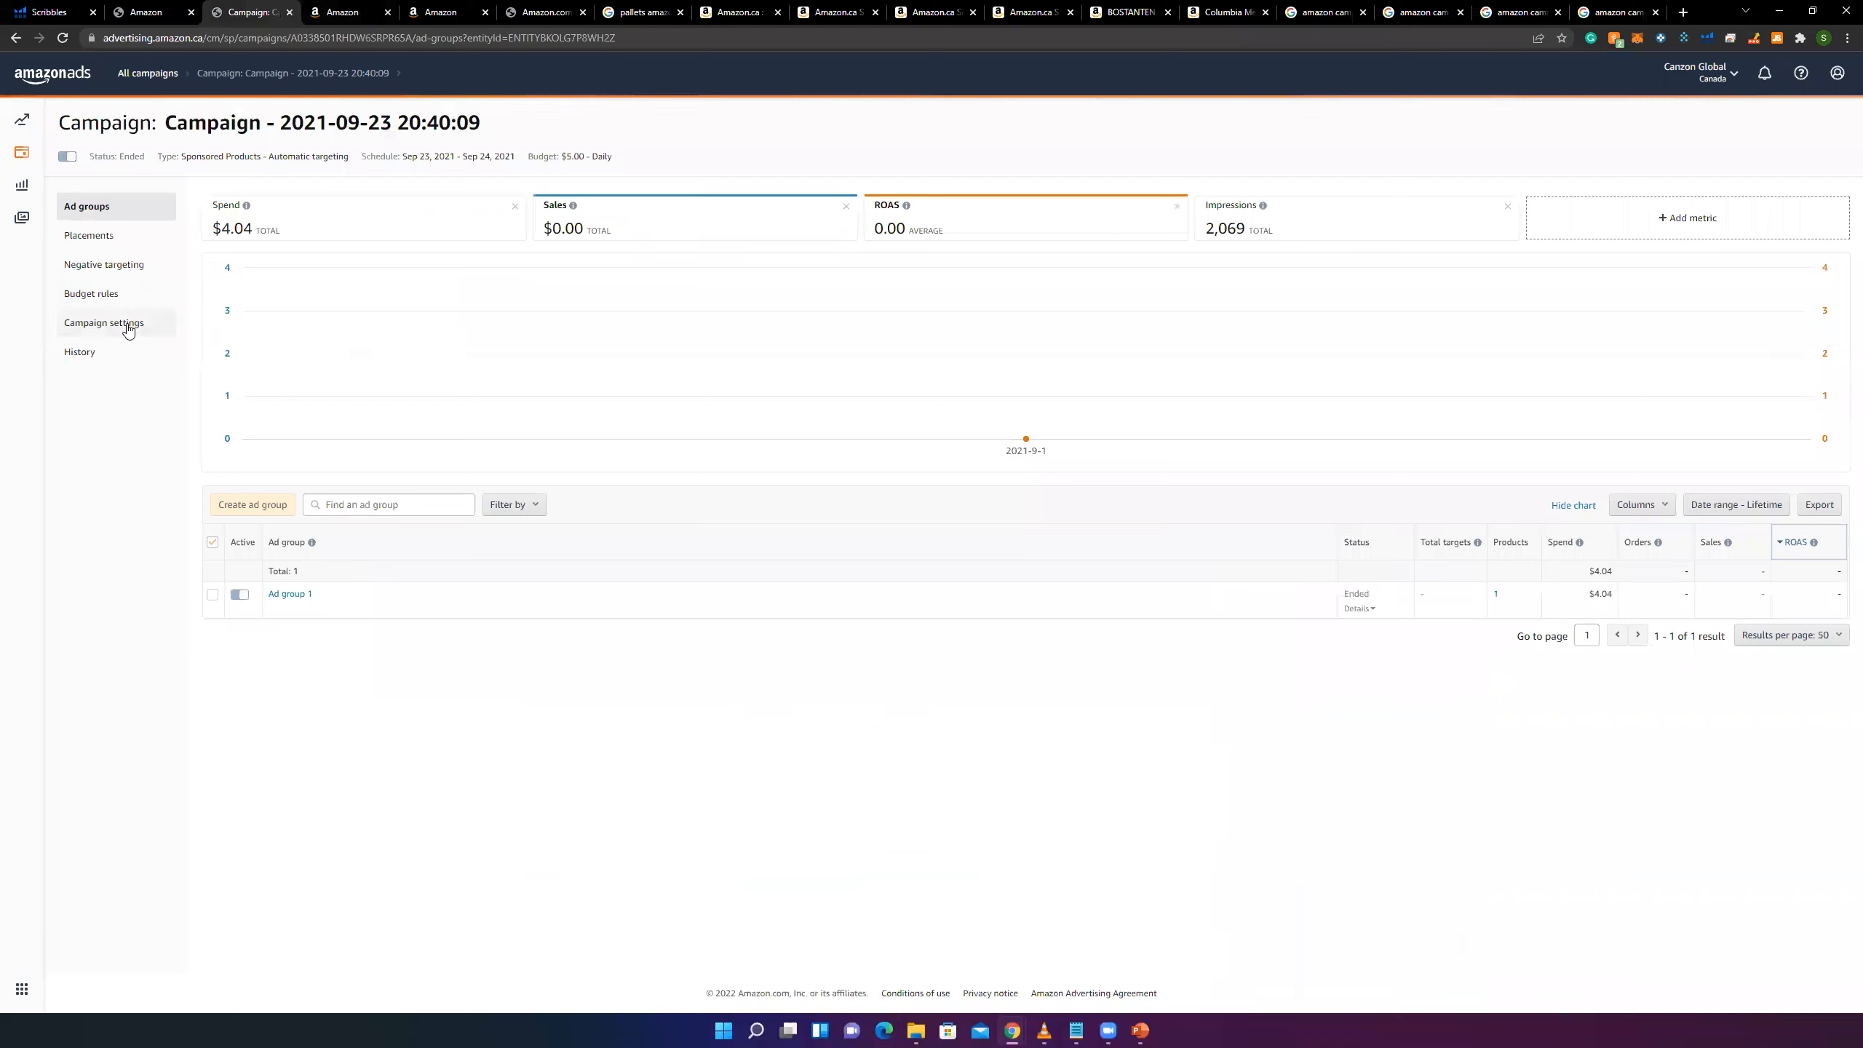
- View the form for adding negative keywords in the campaign's negative targeting, and close it without adding any
click(107, 265)
click(272, 249)
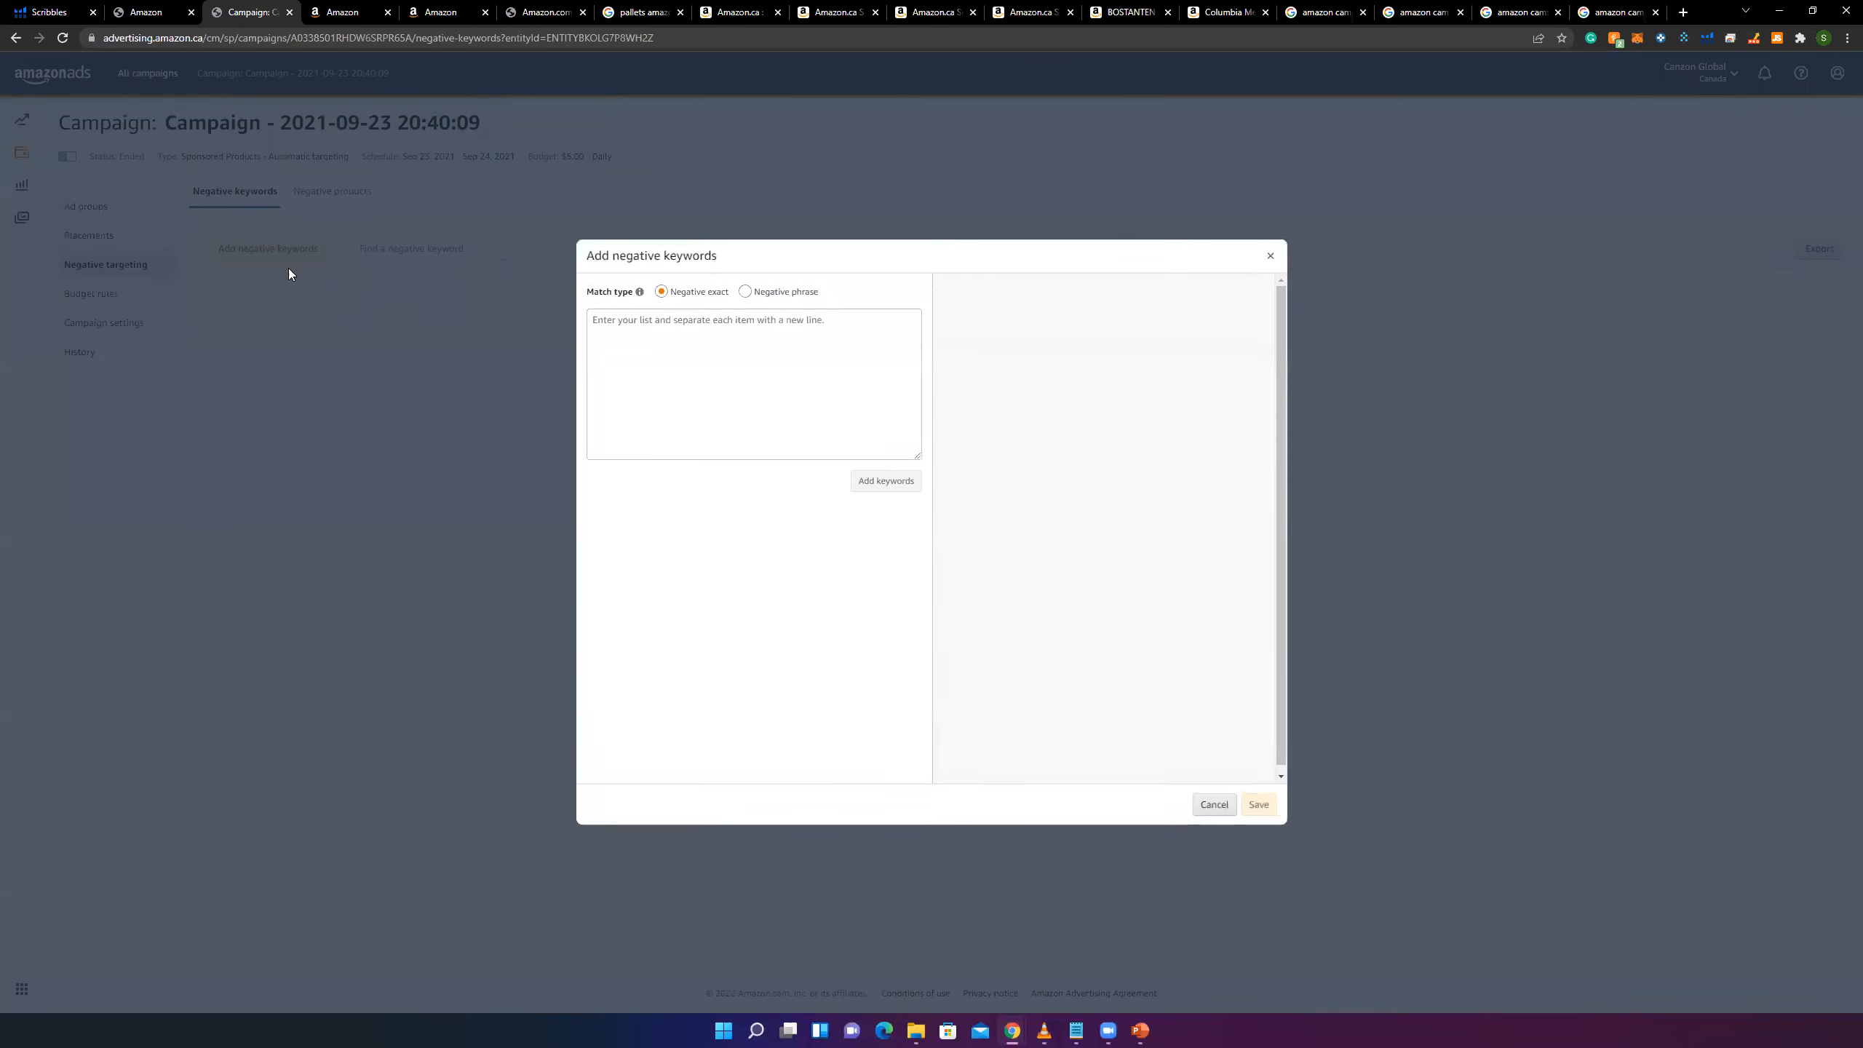
click(729, 374)
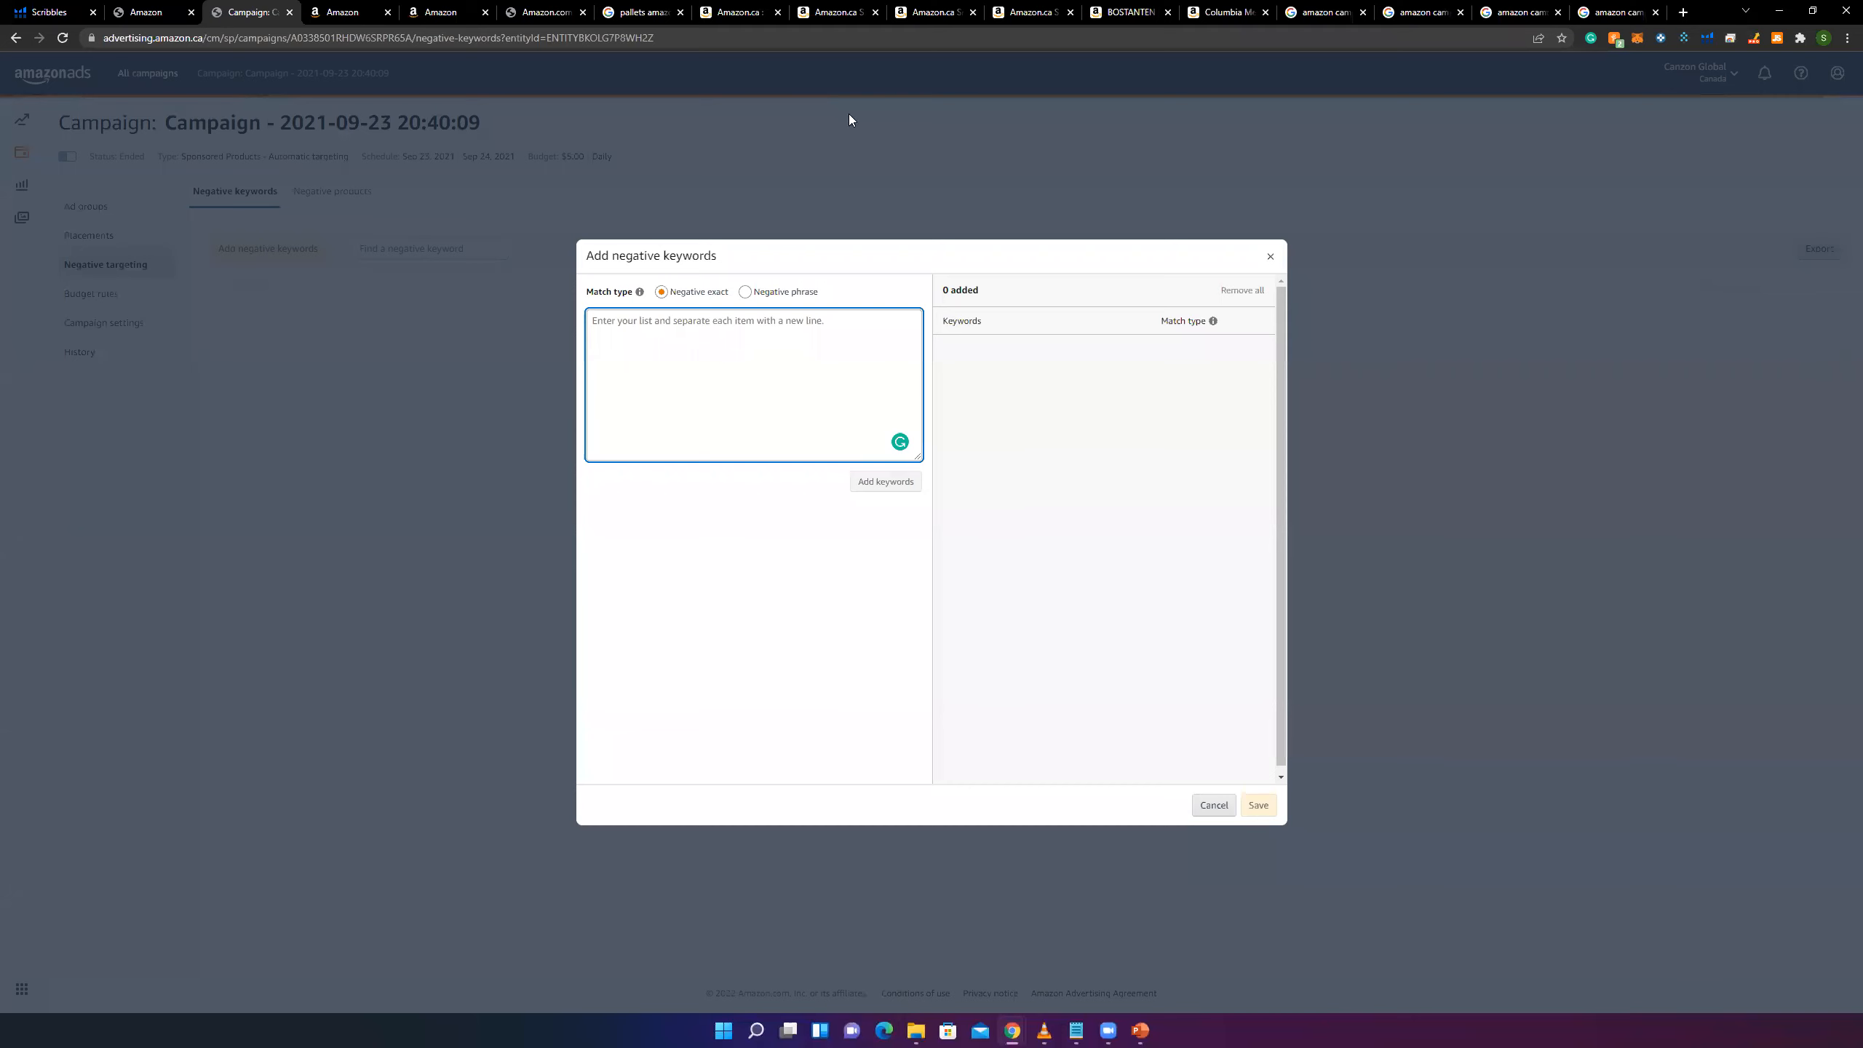
click(1270, 256)
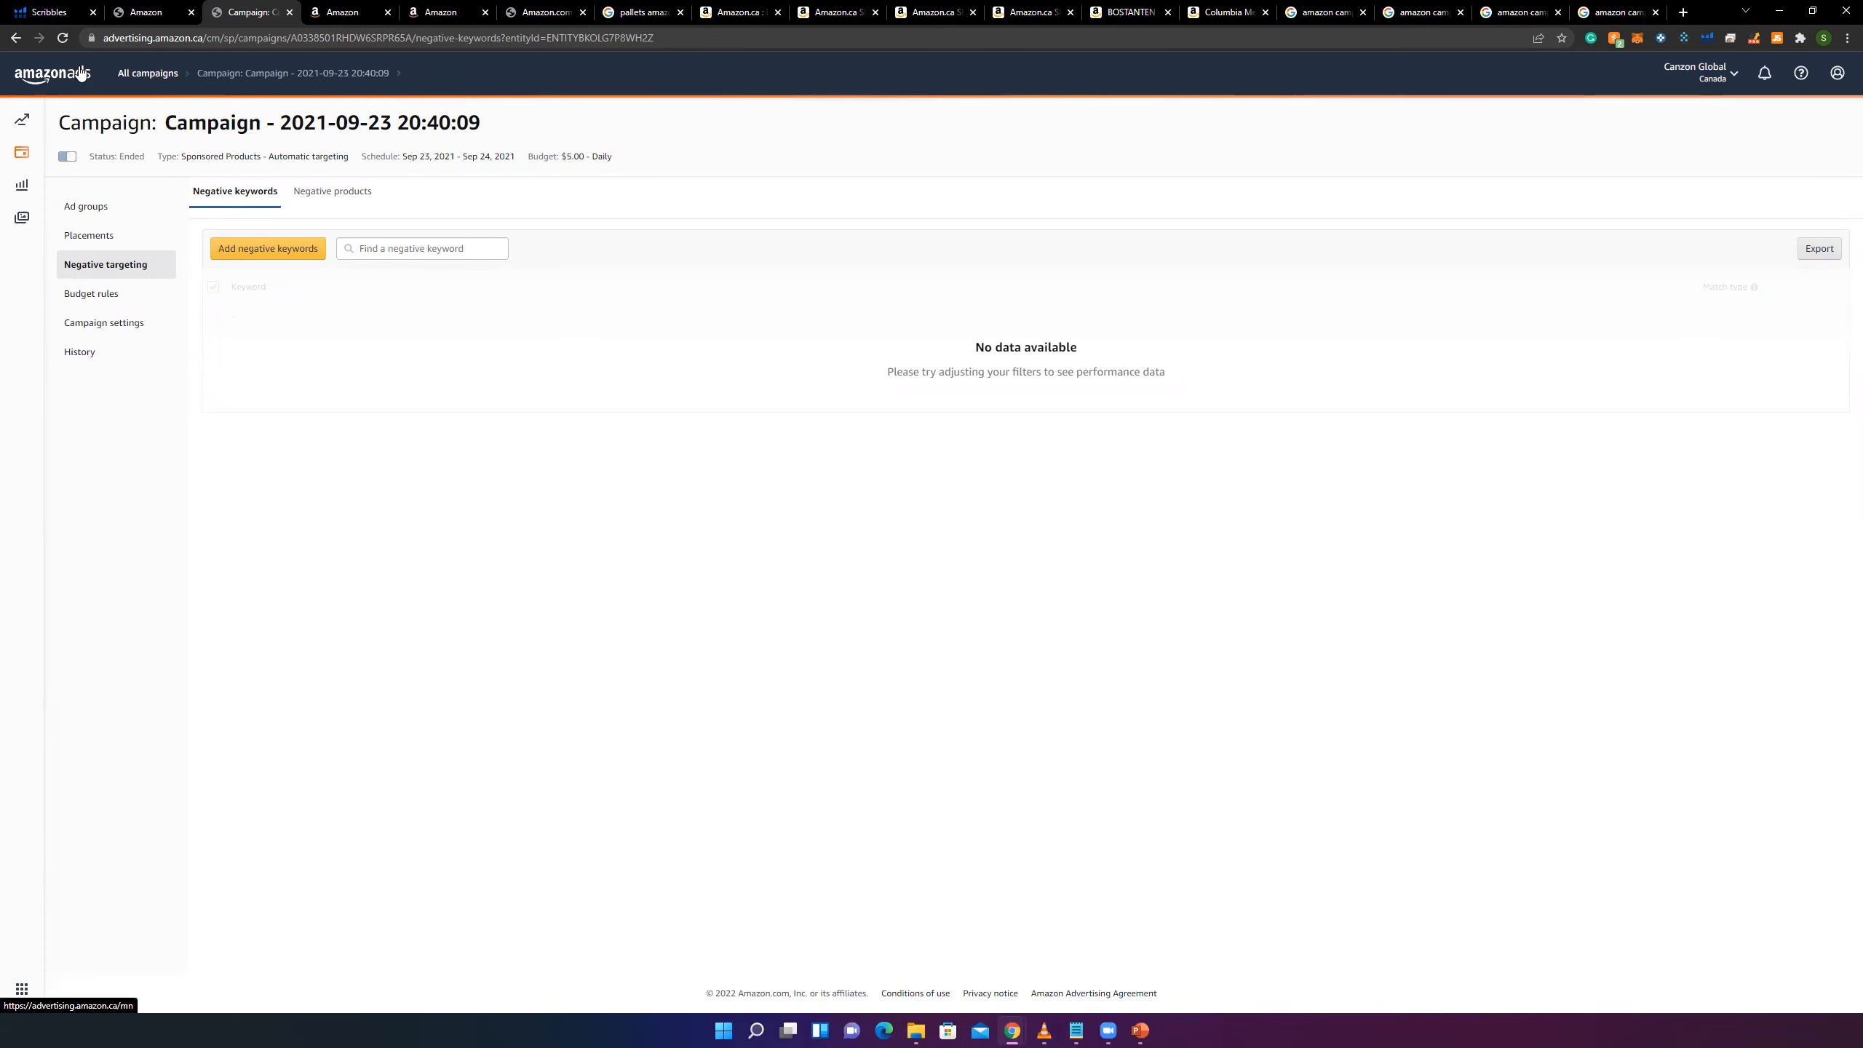
- Switch to Seller Central and look over its advertising options, from Campaign Manager to Promotions
click(147, 11)
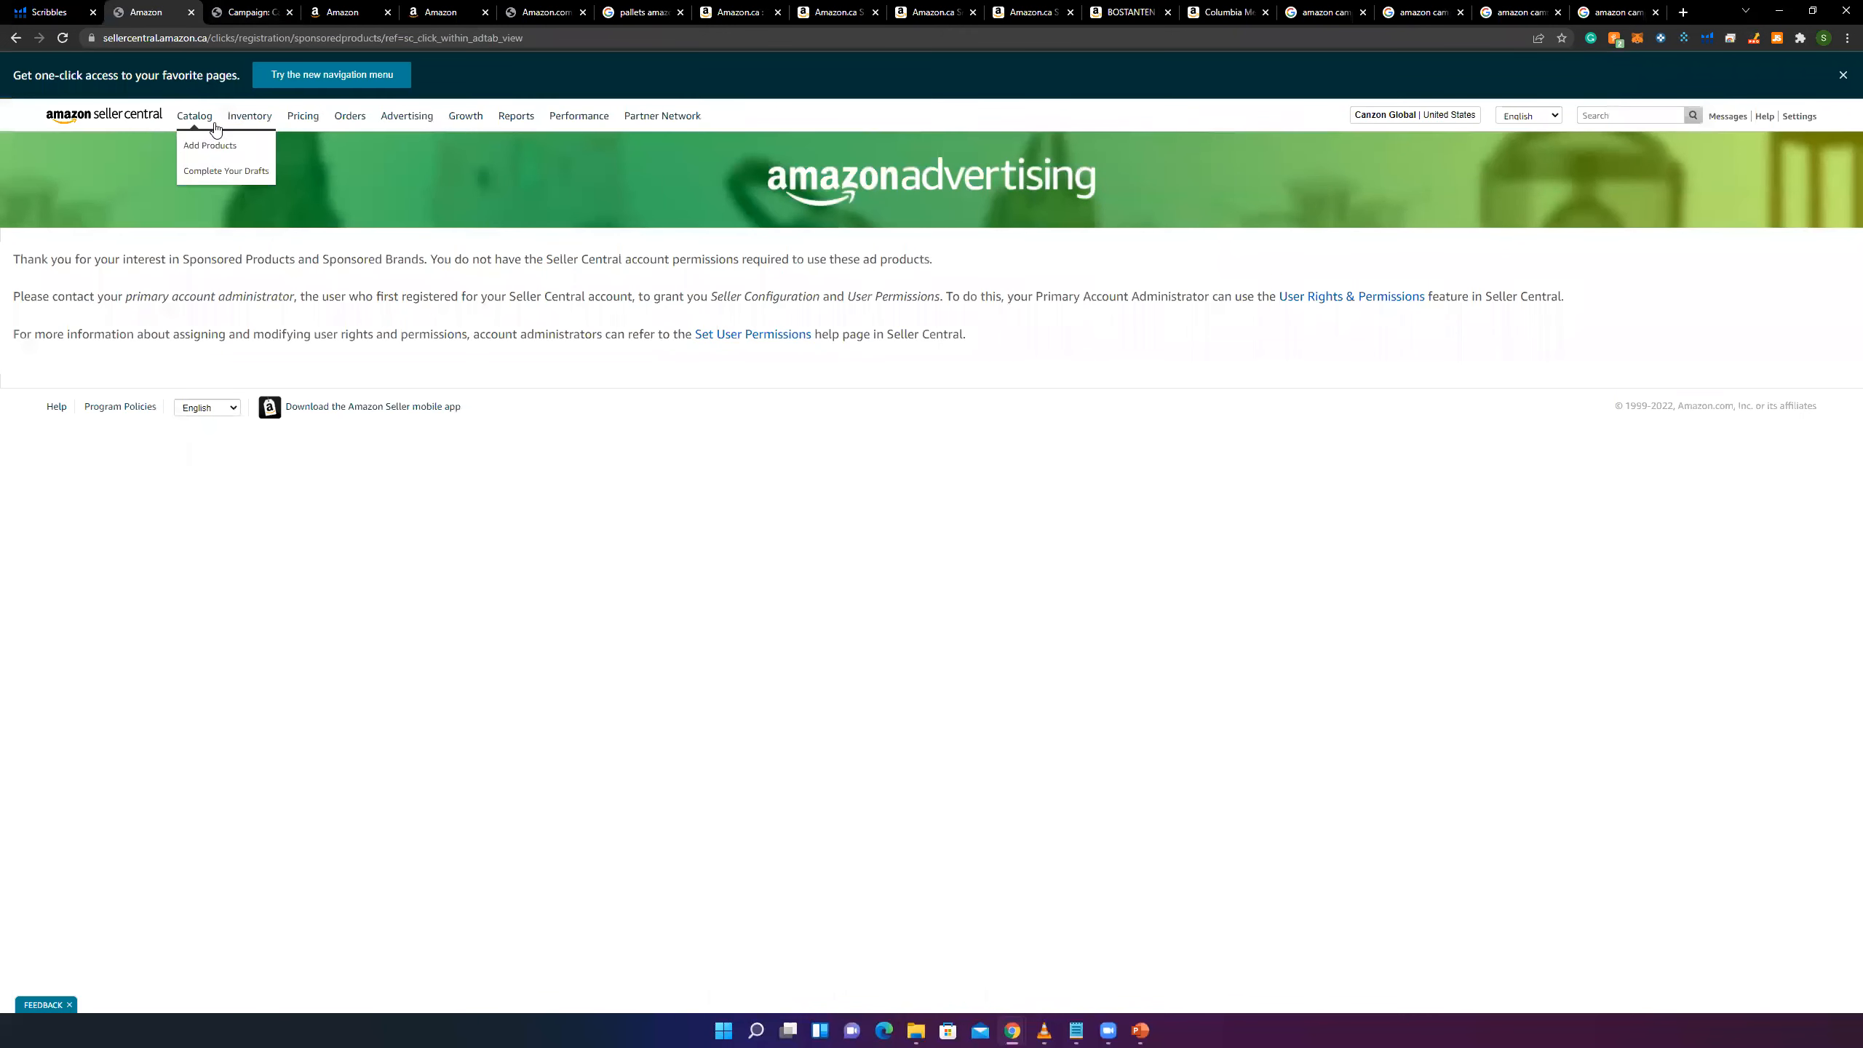
mouse_move(389, 121)
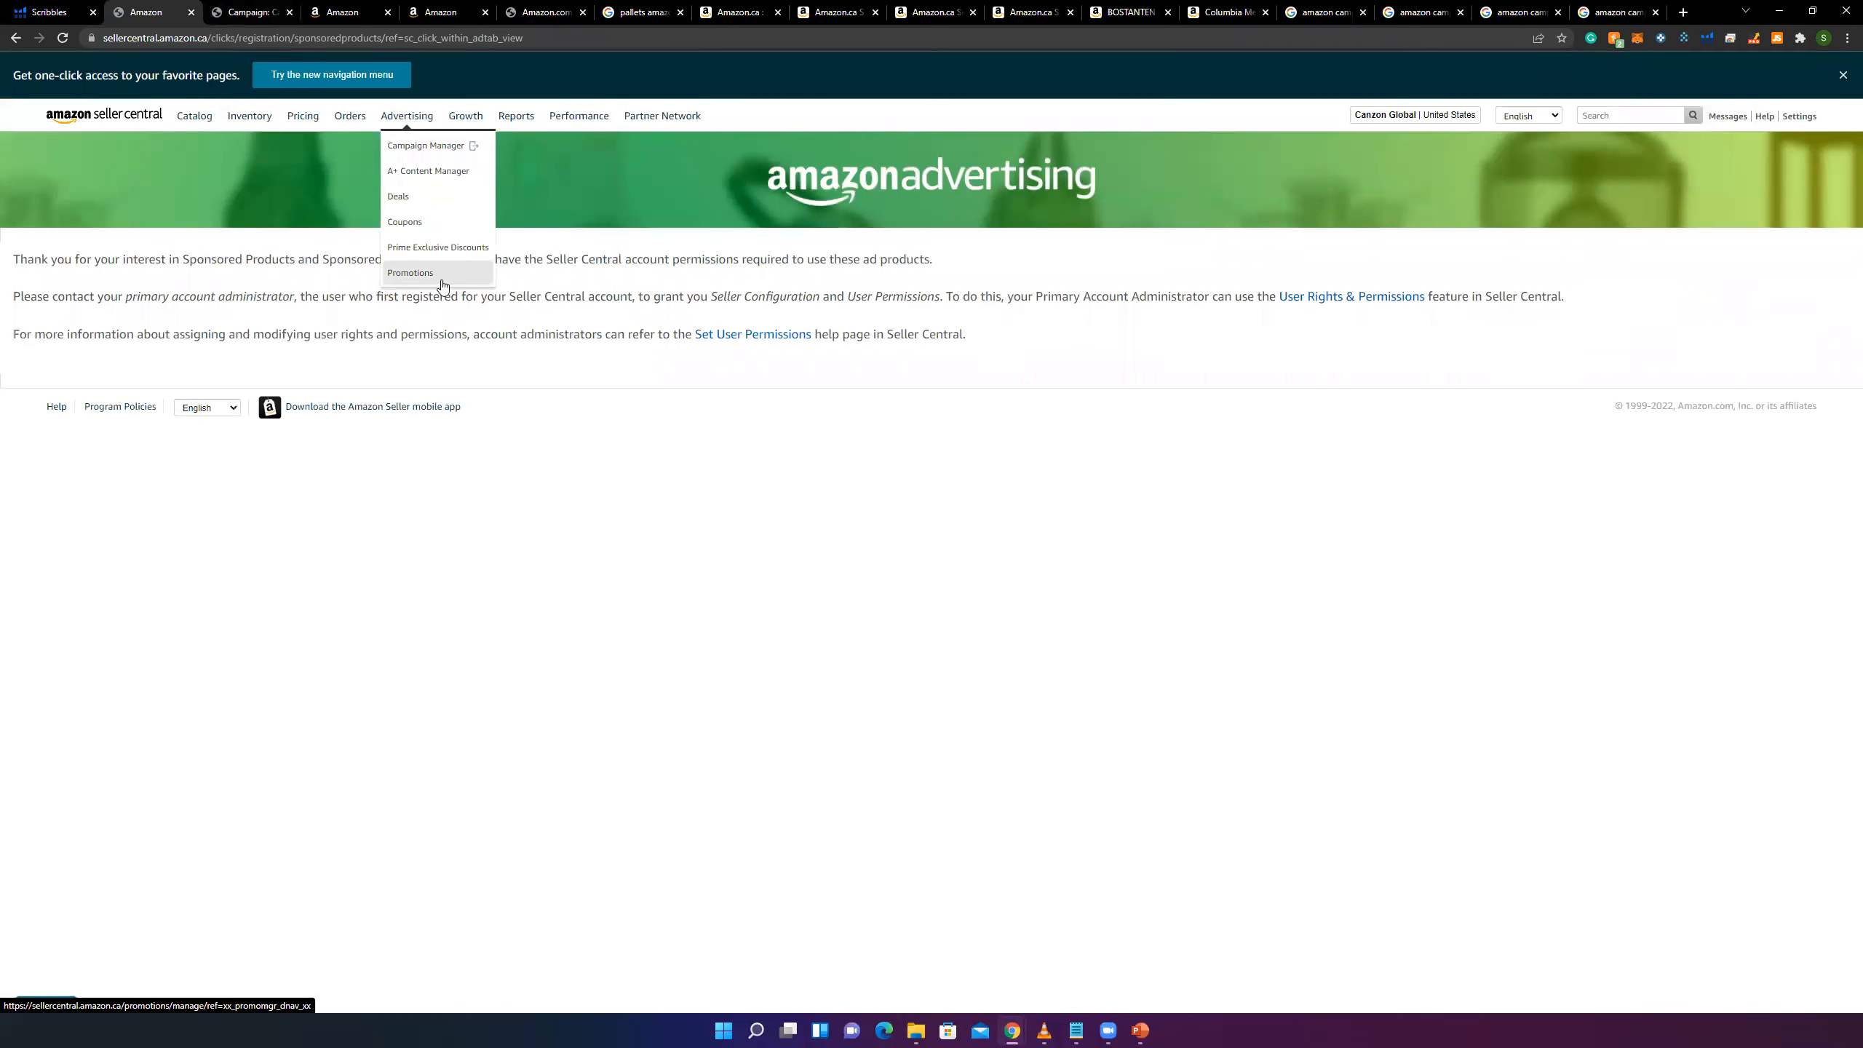
- Open a new browser tab, and look at the BOSTANTEN ratchet belt page and the Amazon.ca cart page with related belts
click(1683, 12)
click(1489, 38)
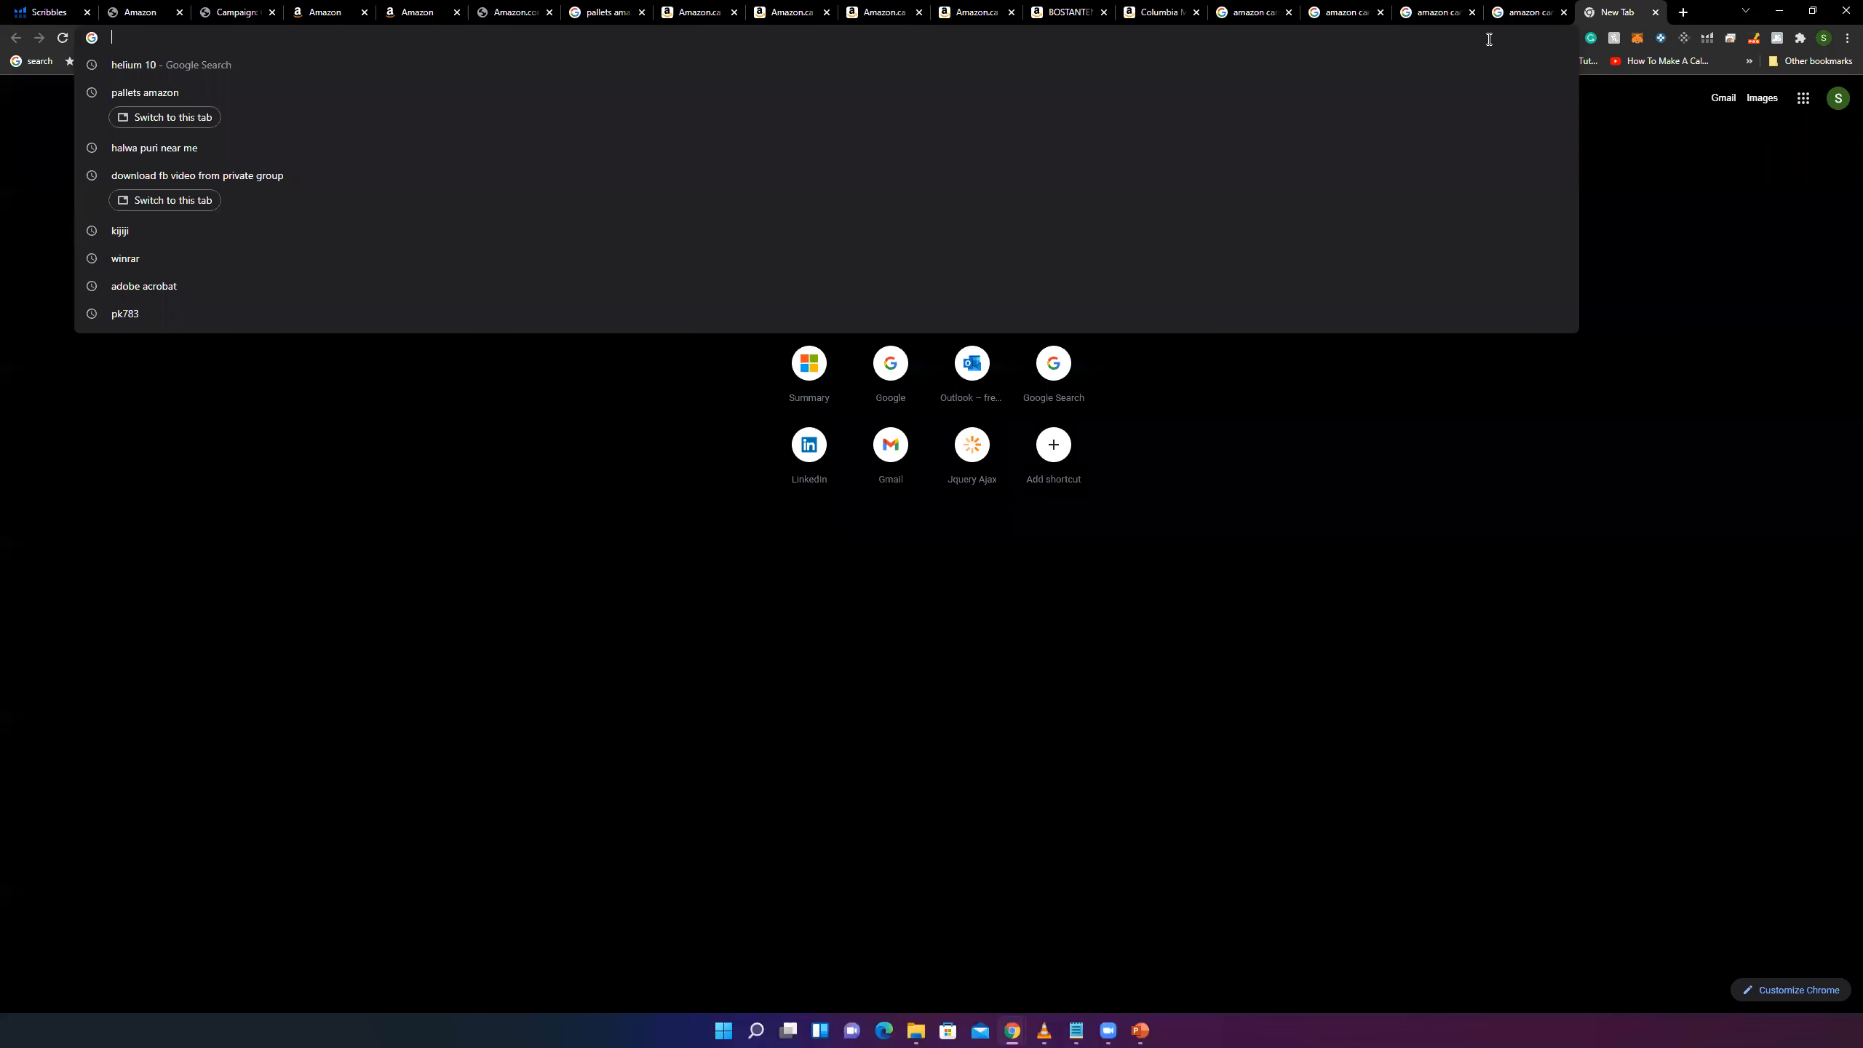
click(1070, 11)
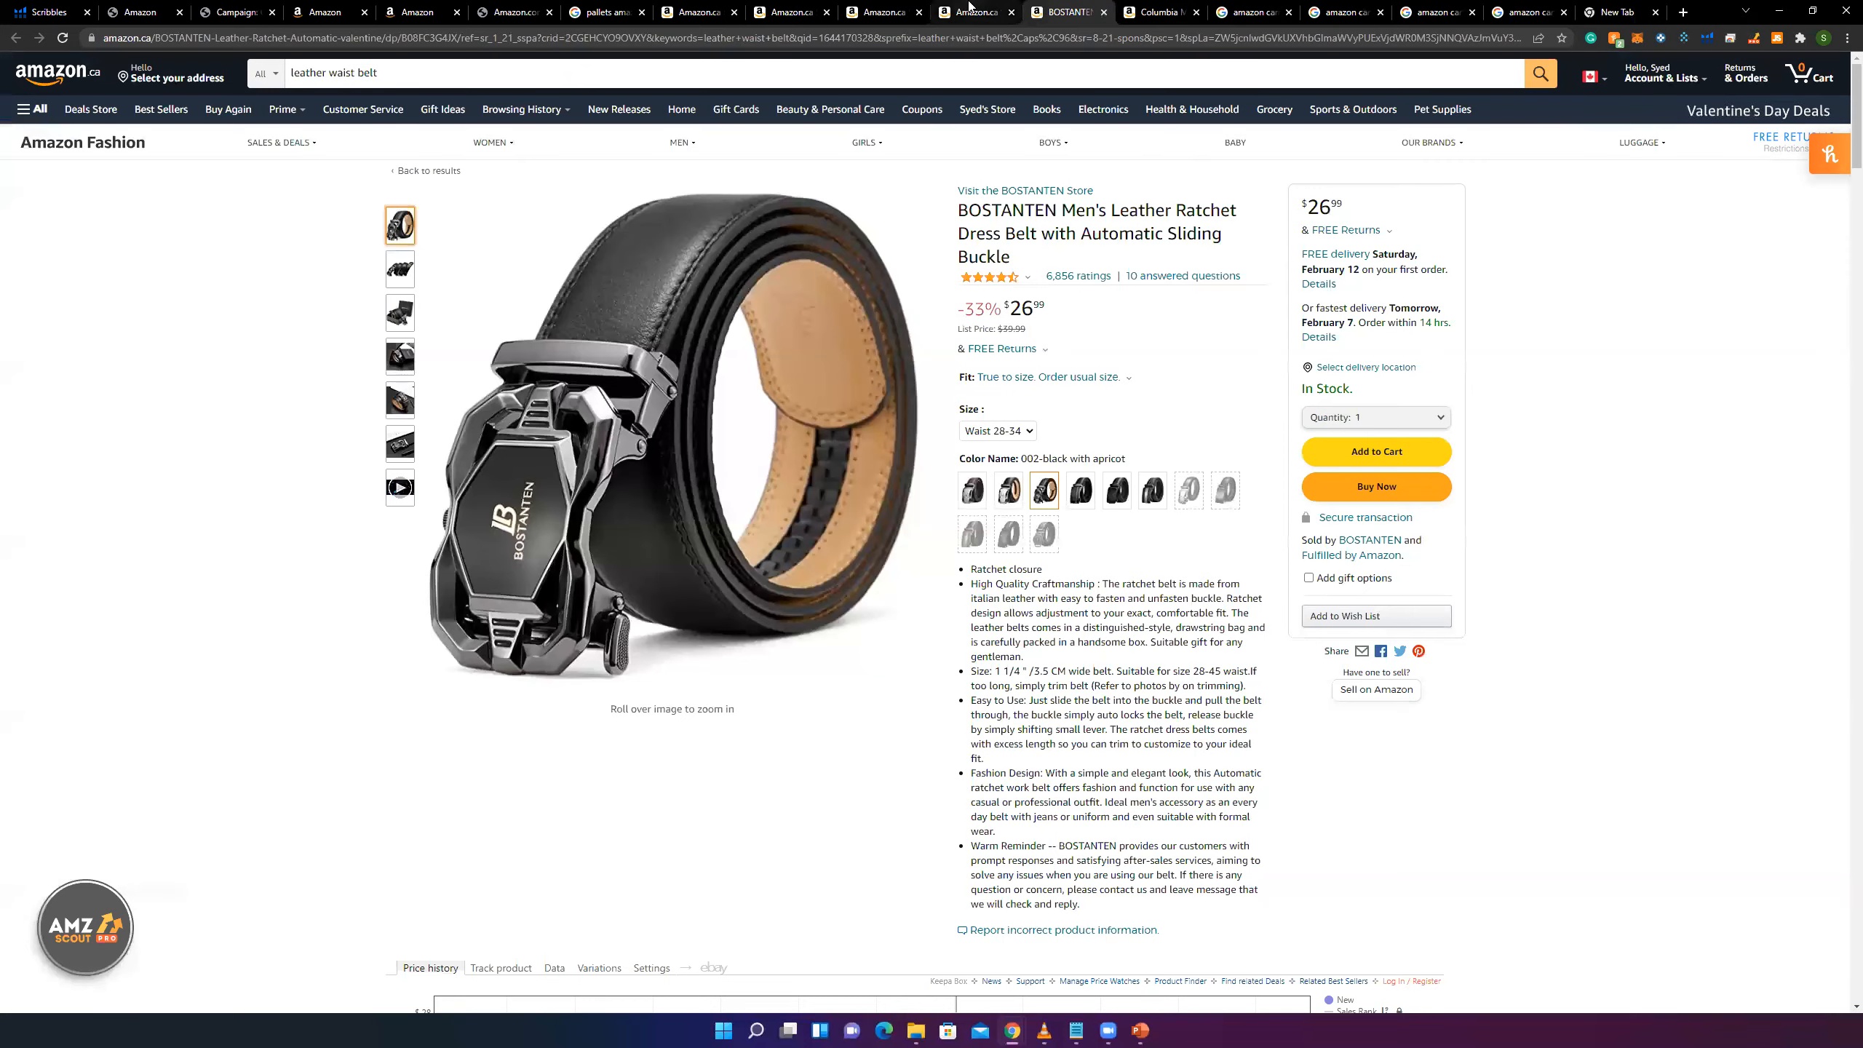
click(968, 12)
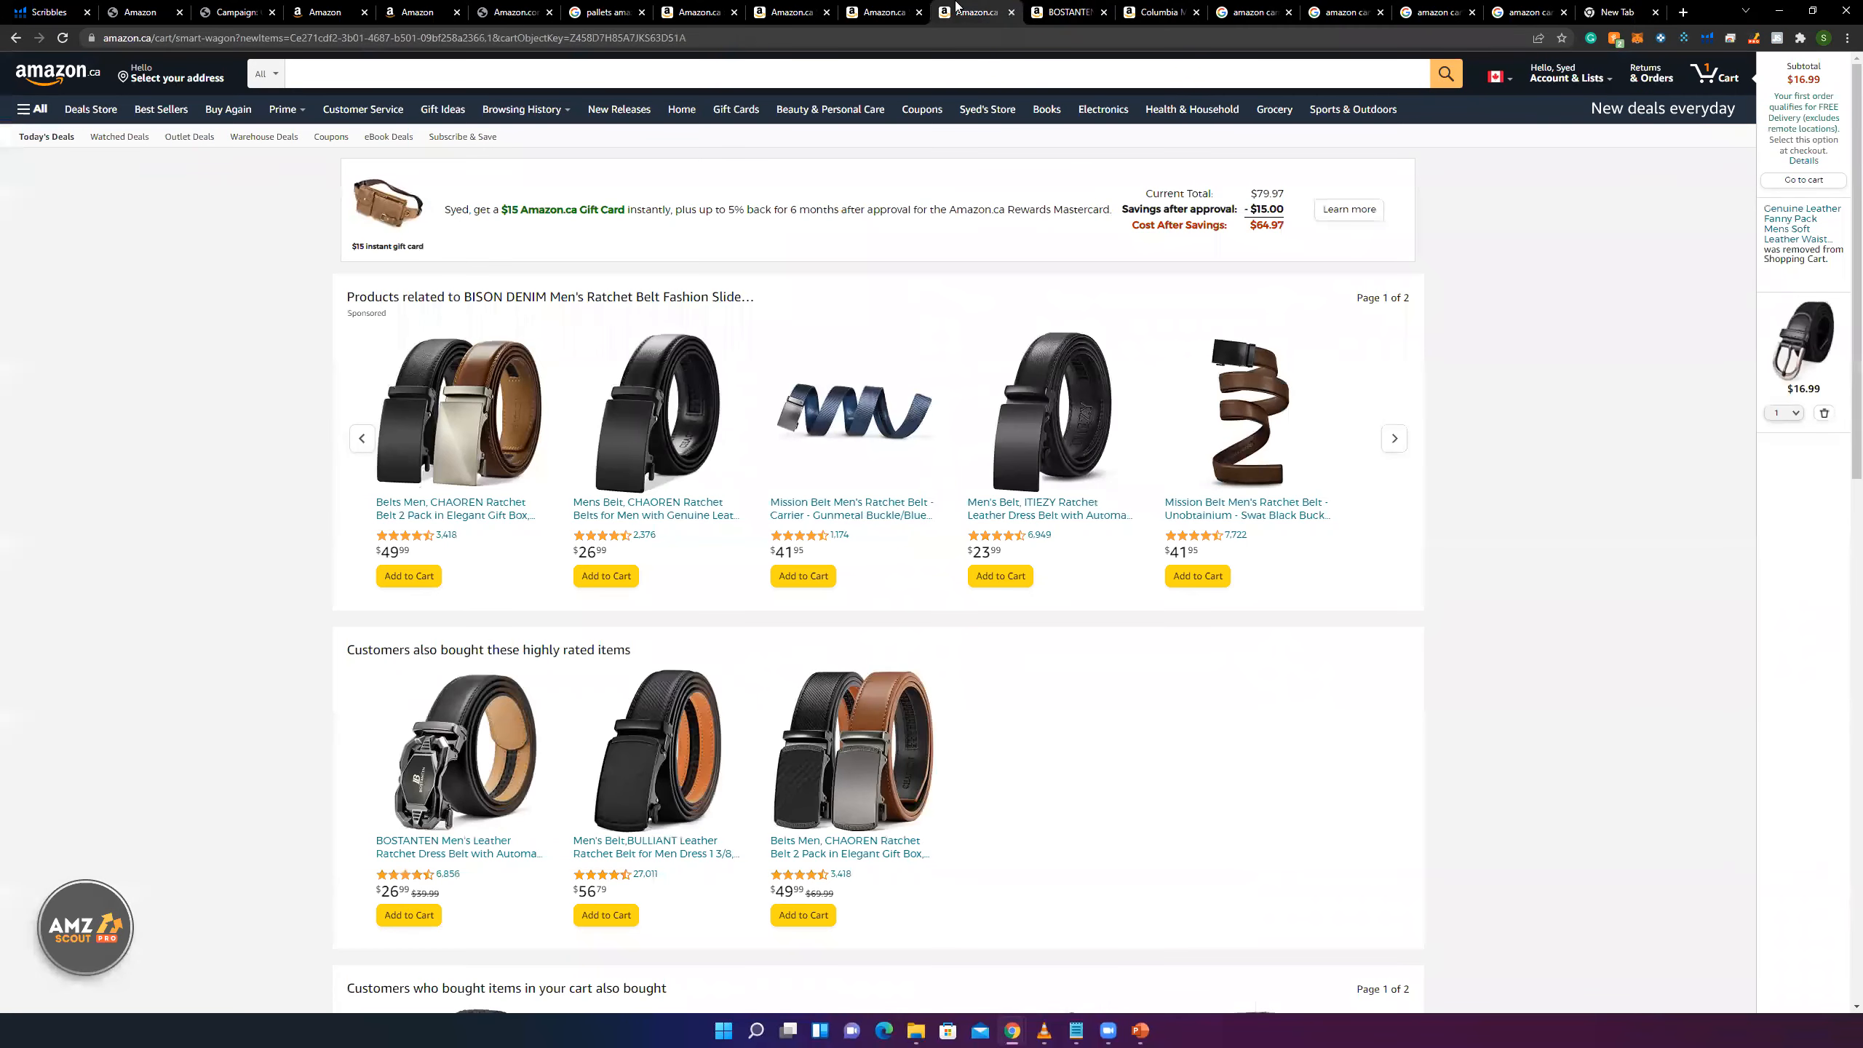
- Look through the Amazon.ca cart and leather waist belt results, and remove the items from the shopping cart
click(884, 10)
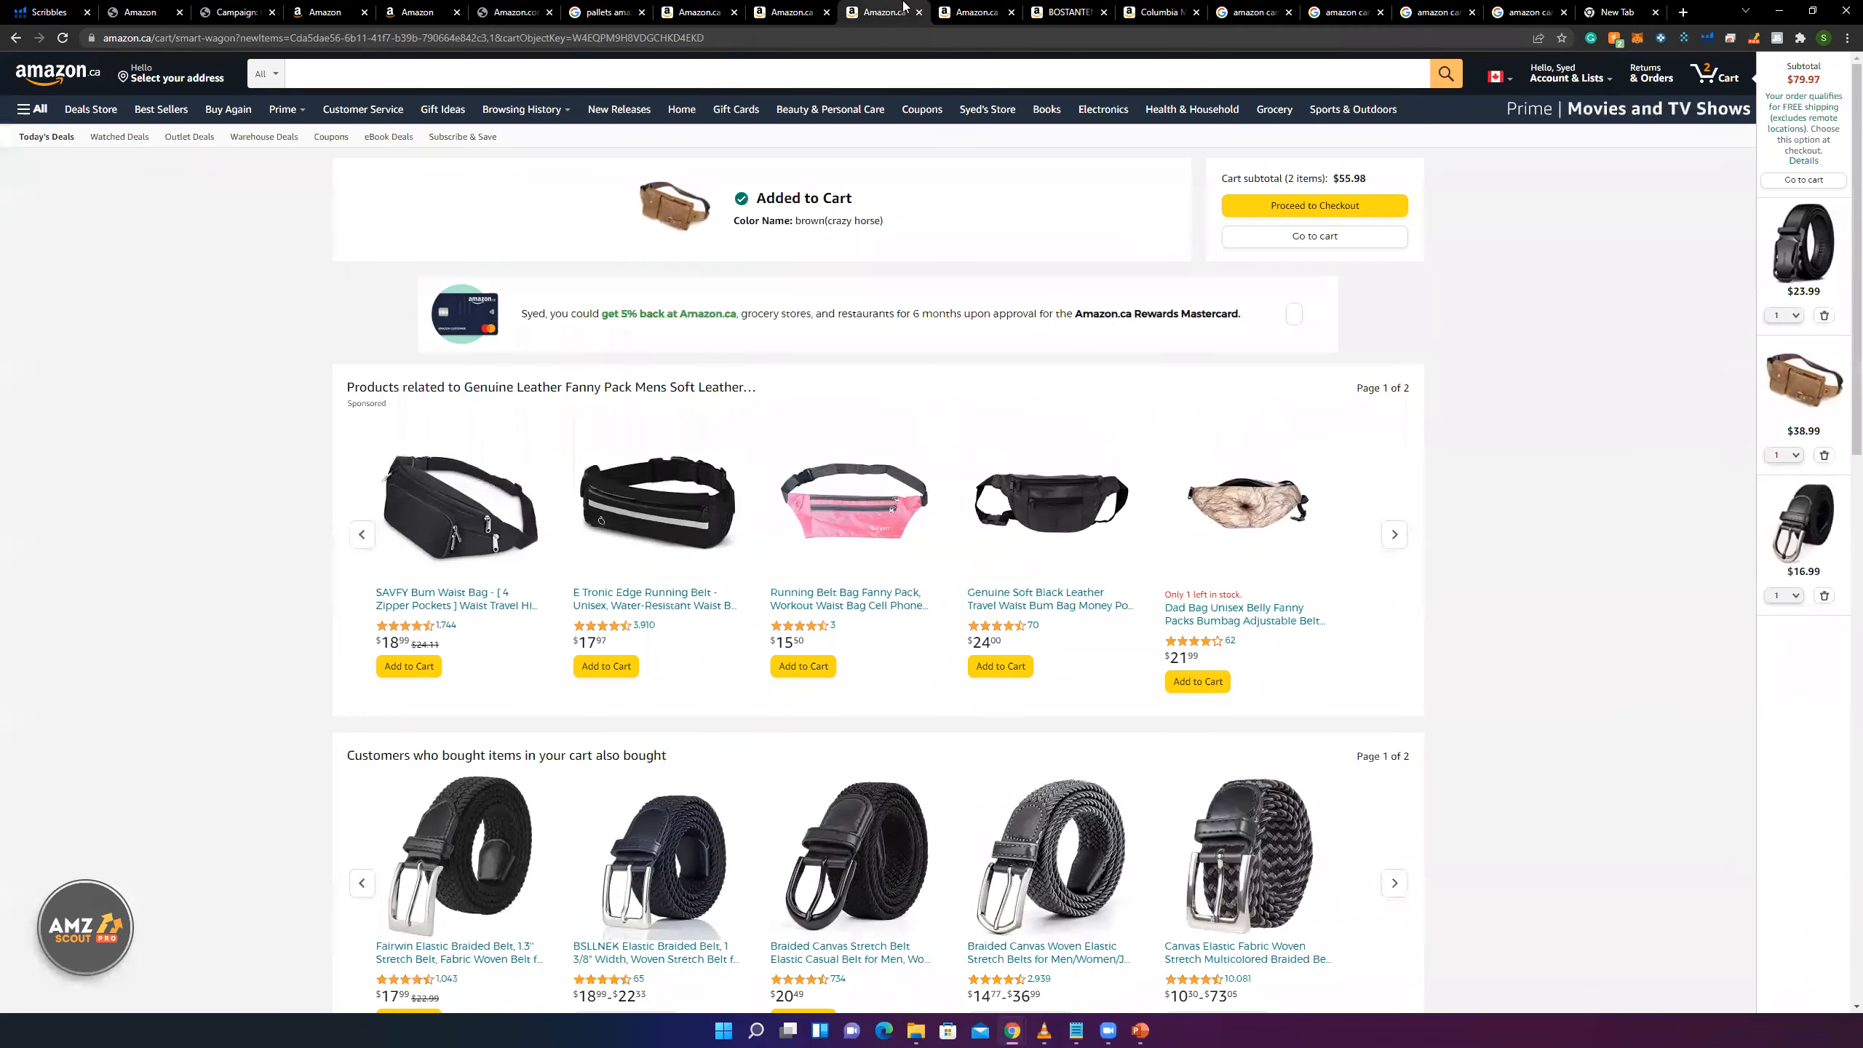
click(796, 13)
click(679, 9)
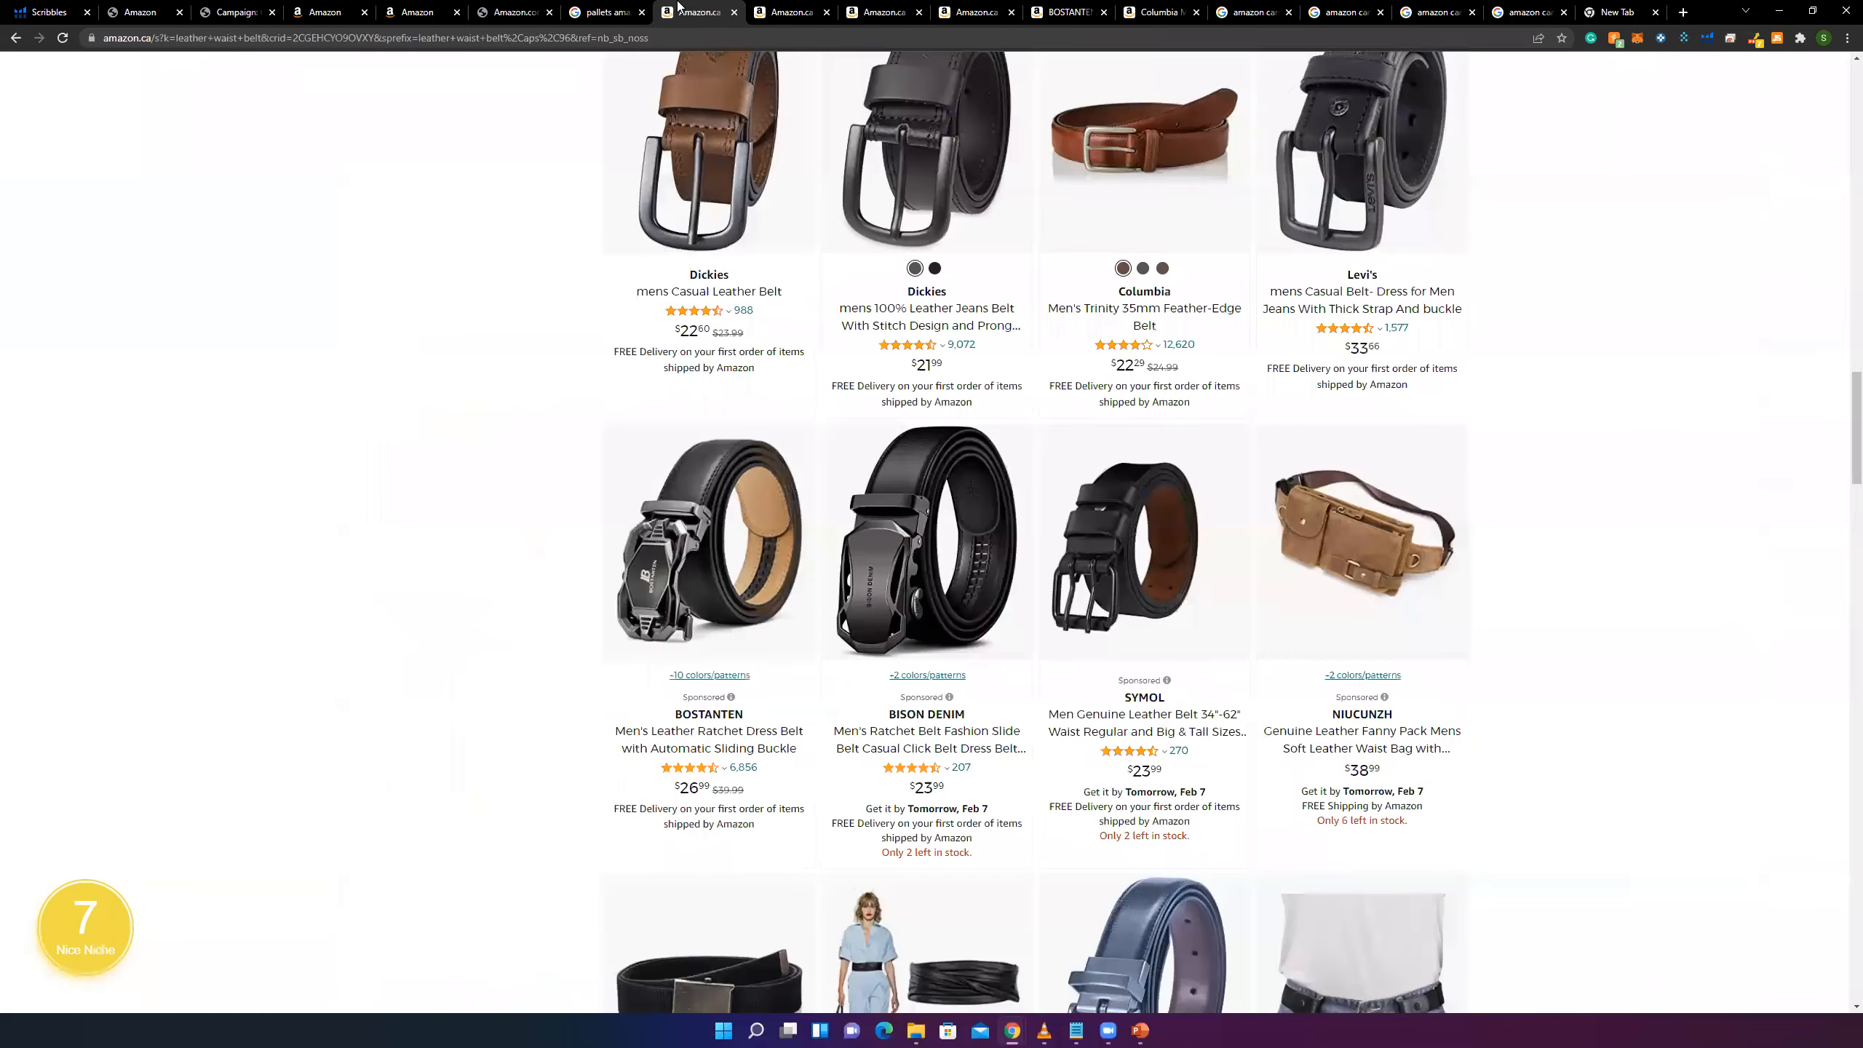
click(766, 12)
click(1824, 315)
click(1825, 414)
key(ctrl+e)
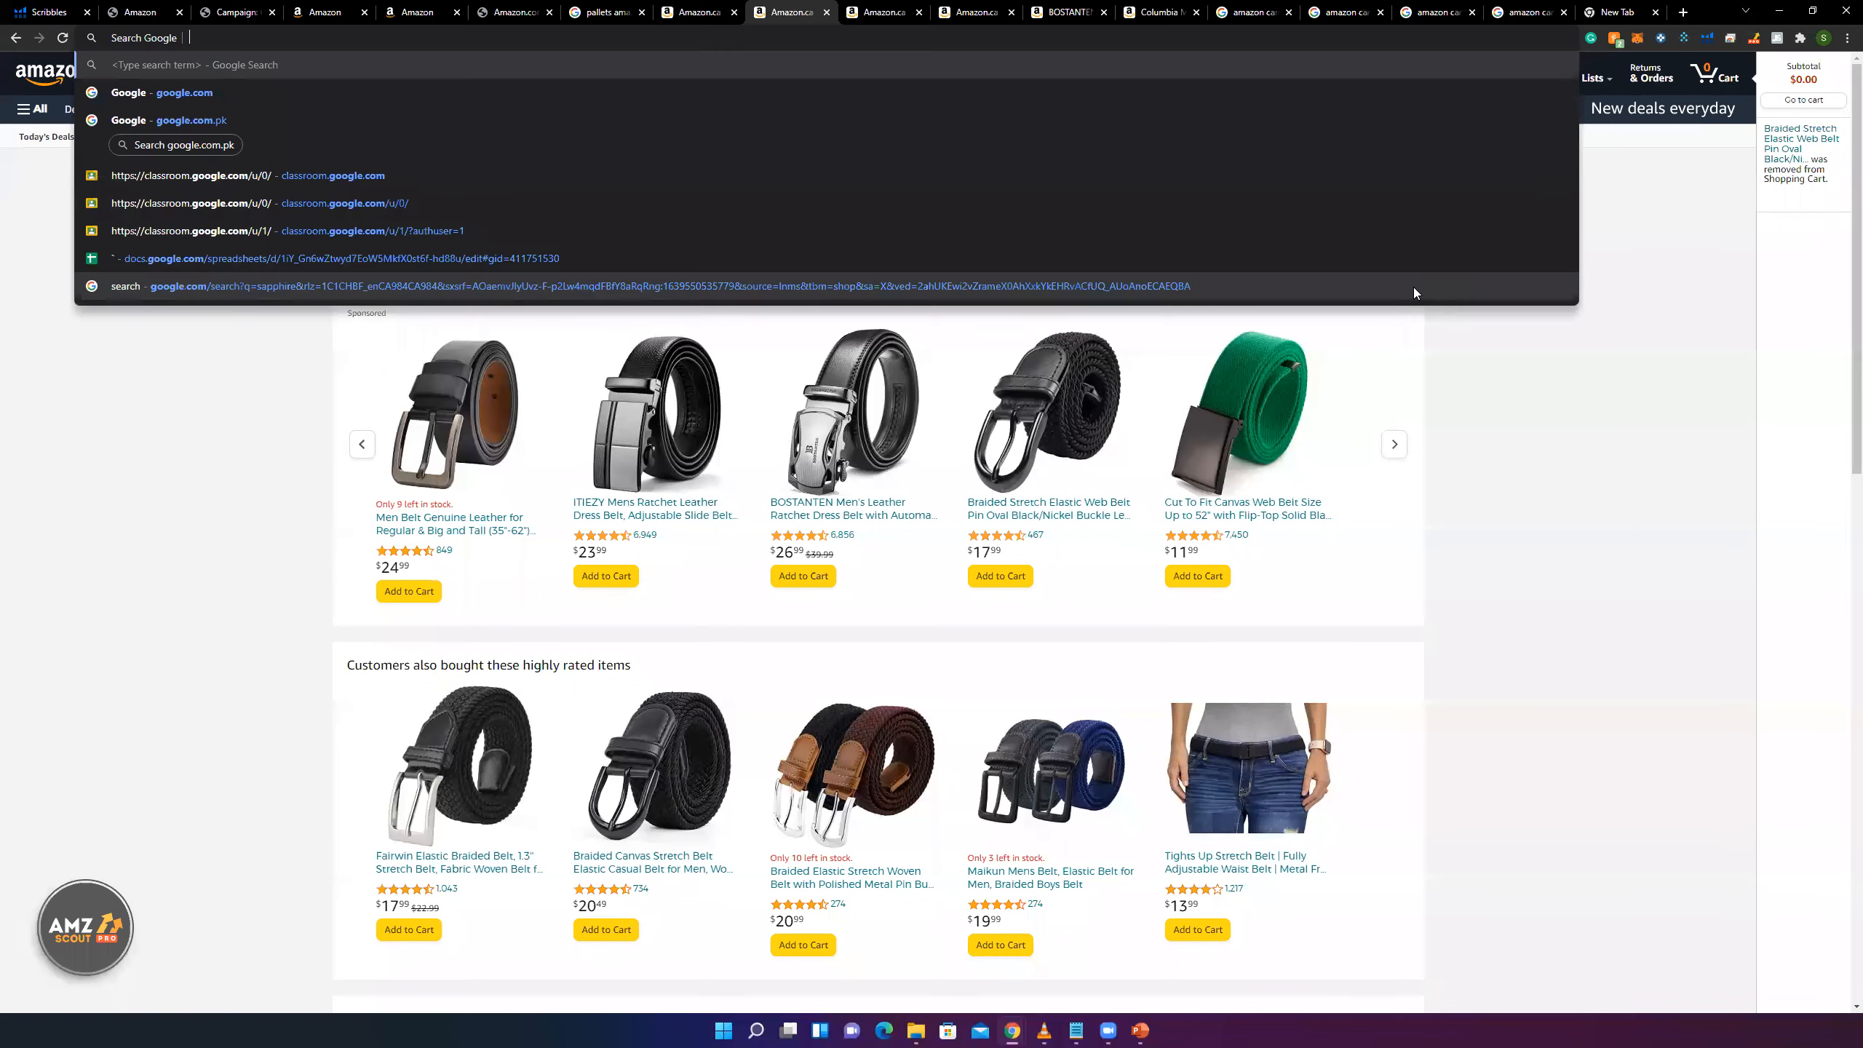
key(Escape)
- Return the three cart pages to the product pages of the braided stretch belt, the leather fanny pack and the BISON DENIM belt
click(884, 12)
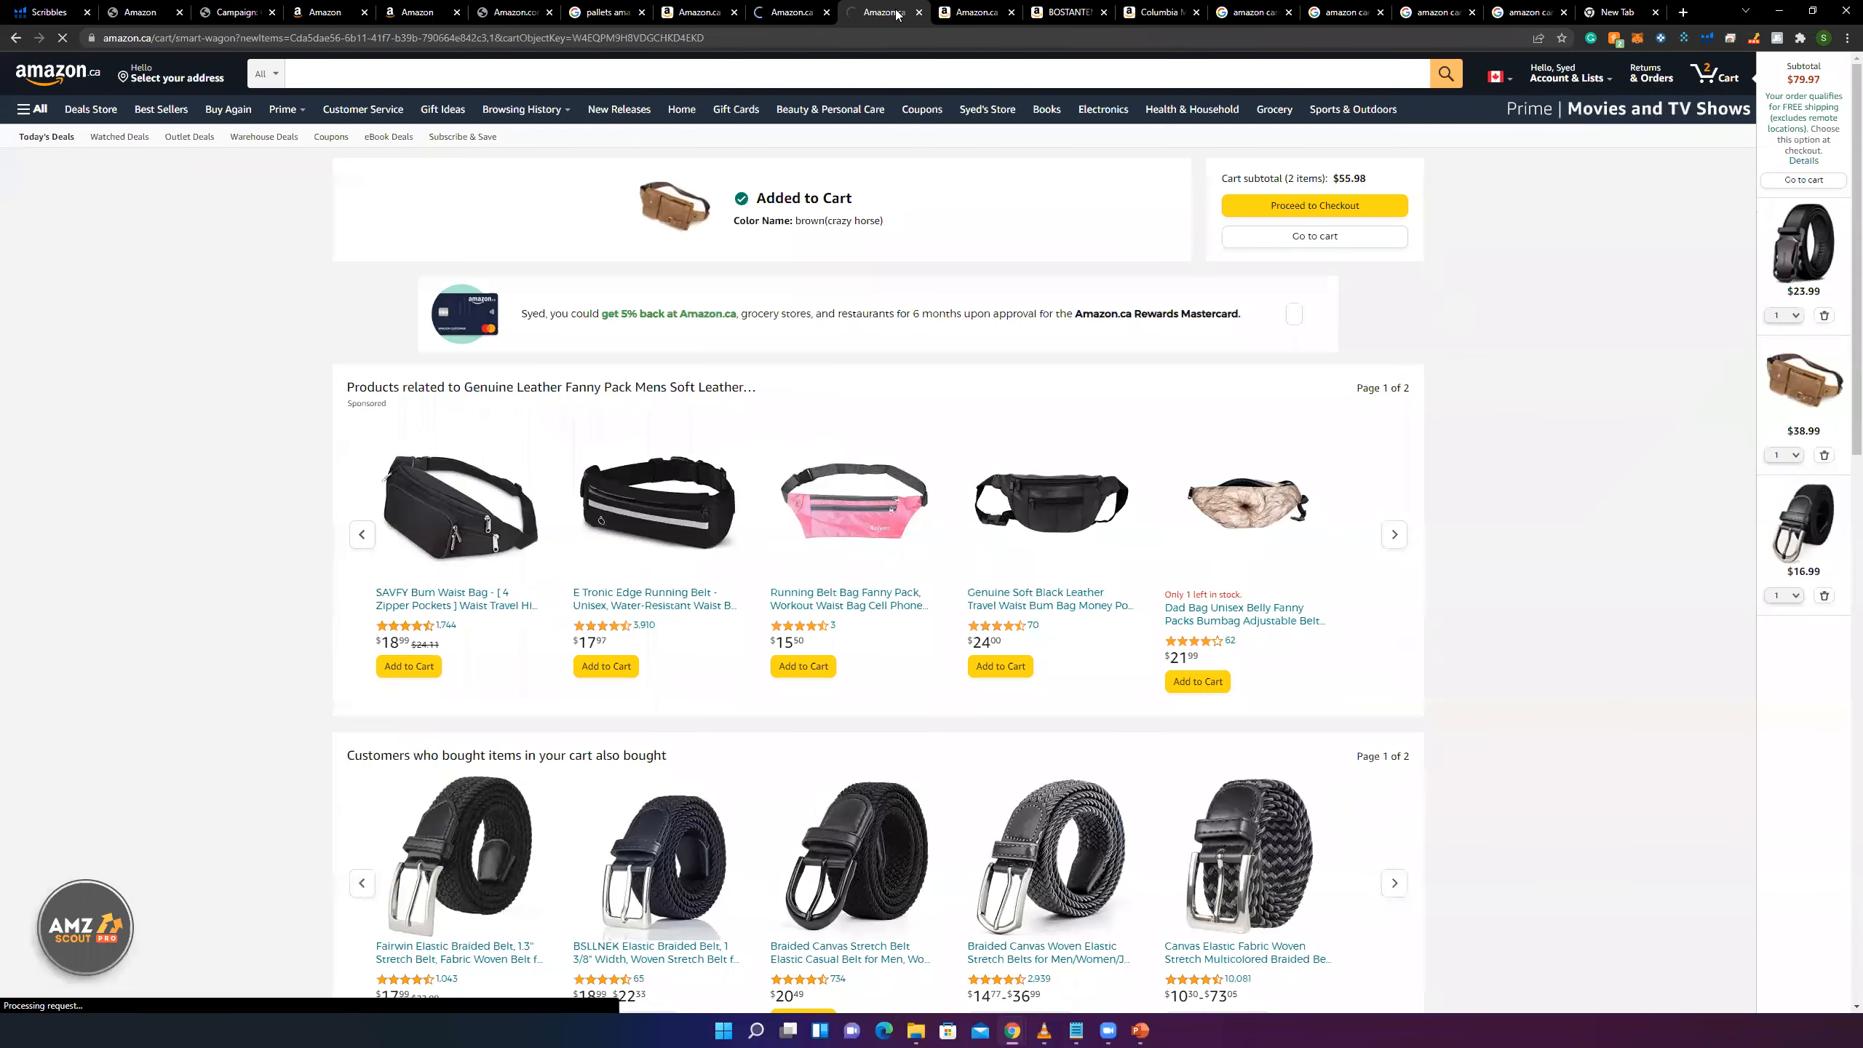
click(981, 13)
click(1044, 11)
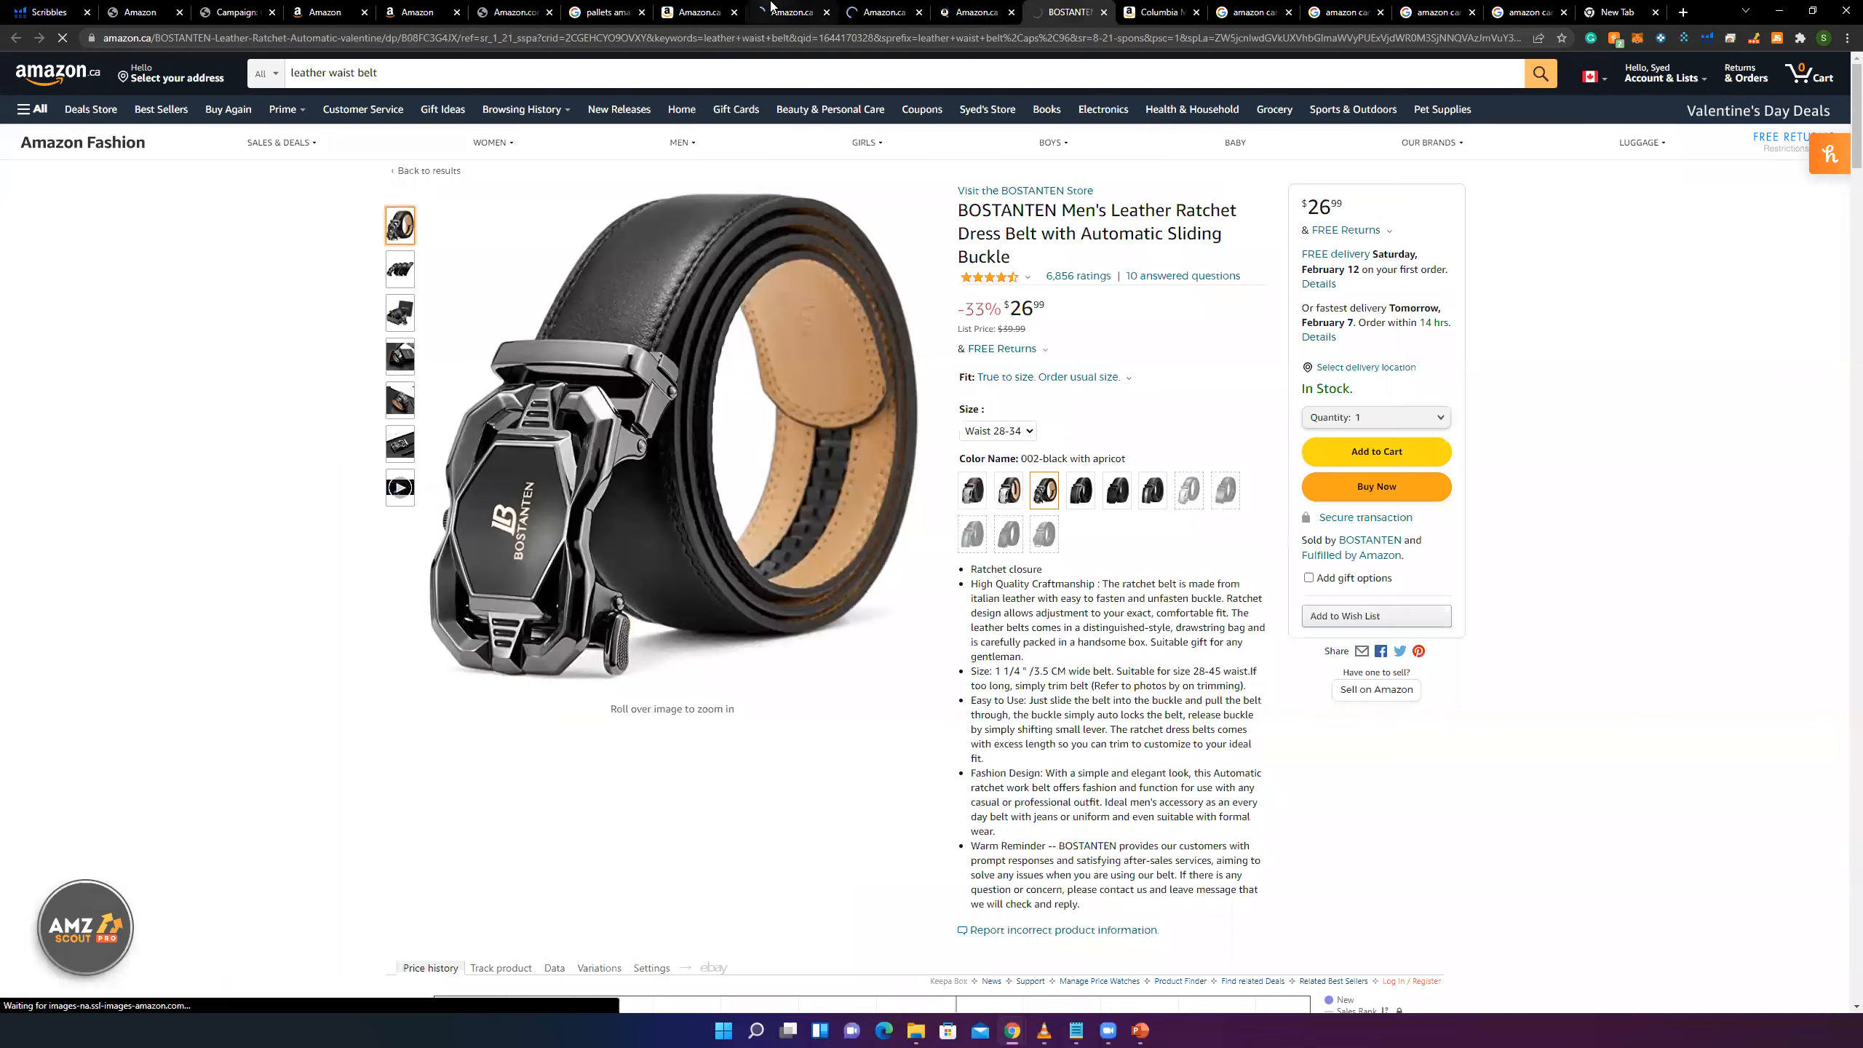
click(772, 8)
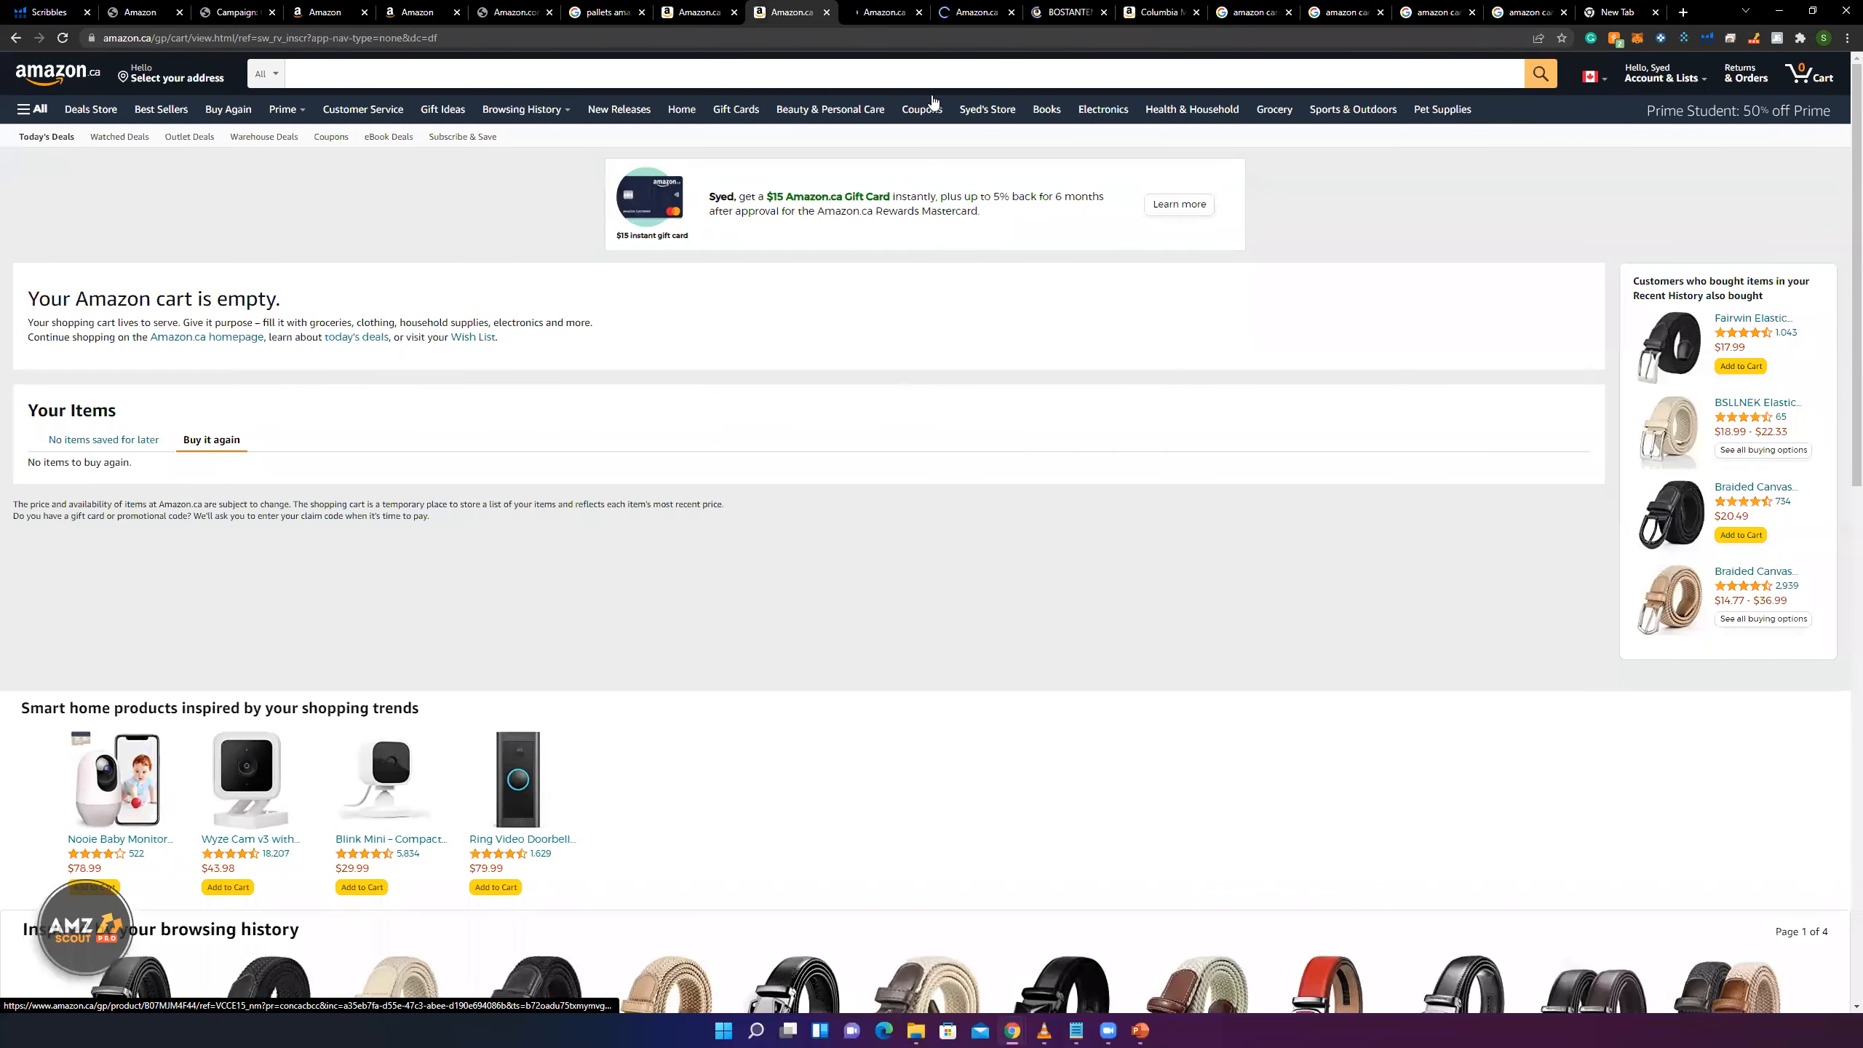
click(16, 38)
click(863, 11)
key(alt+Left)
click(975, 11)
key(alt+Left)
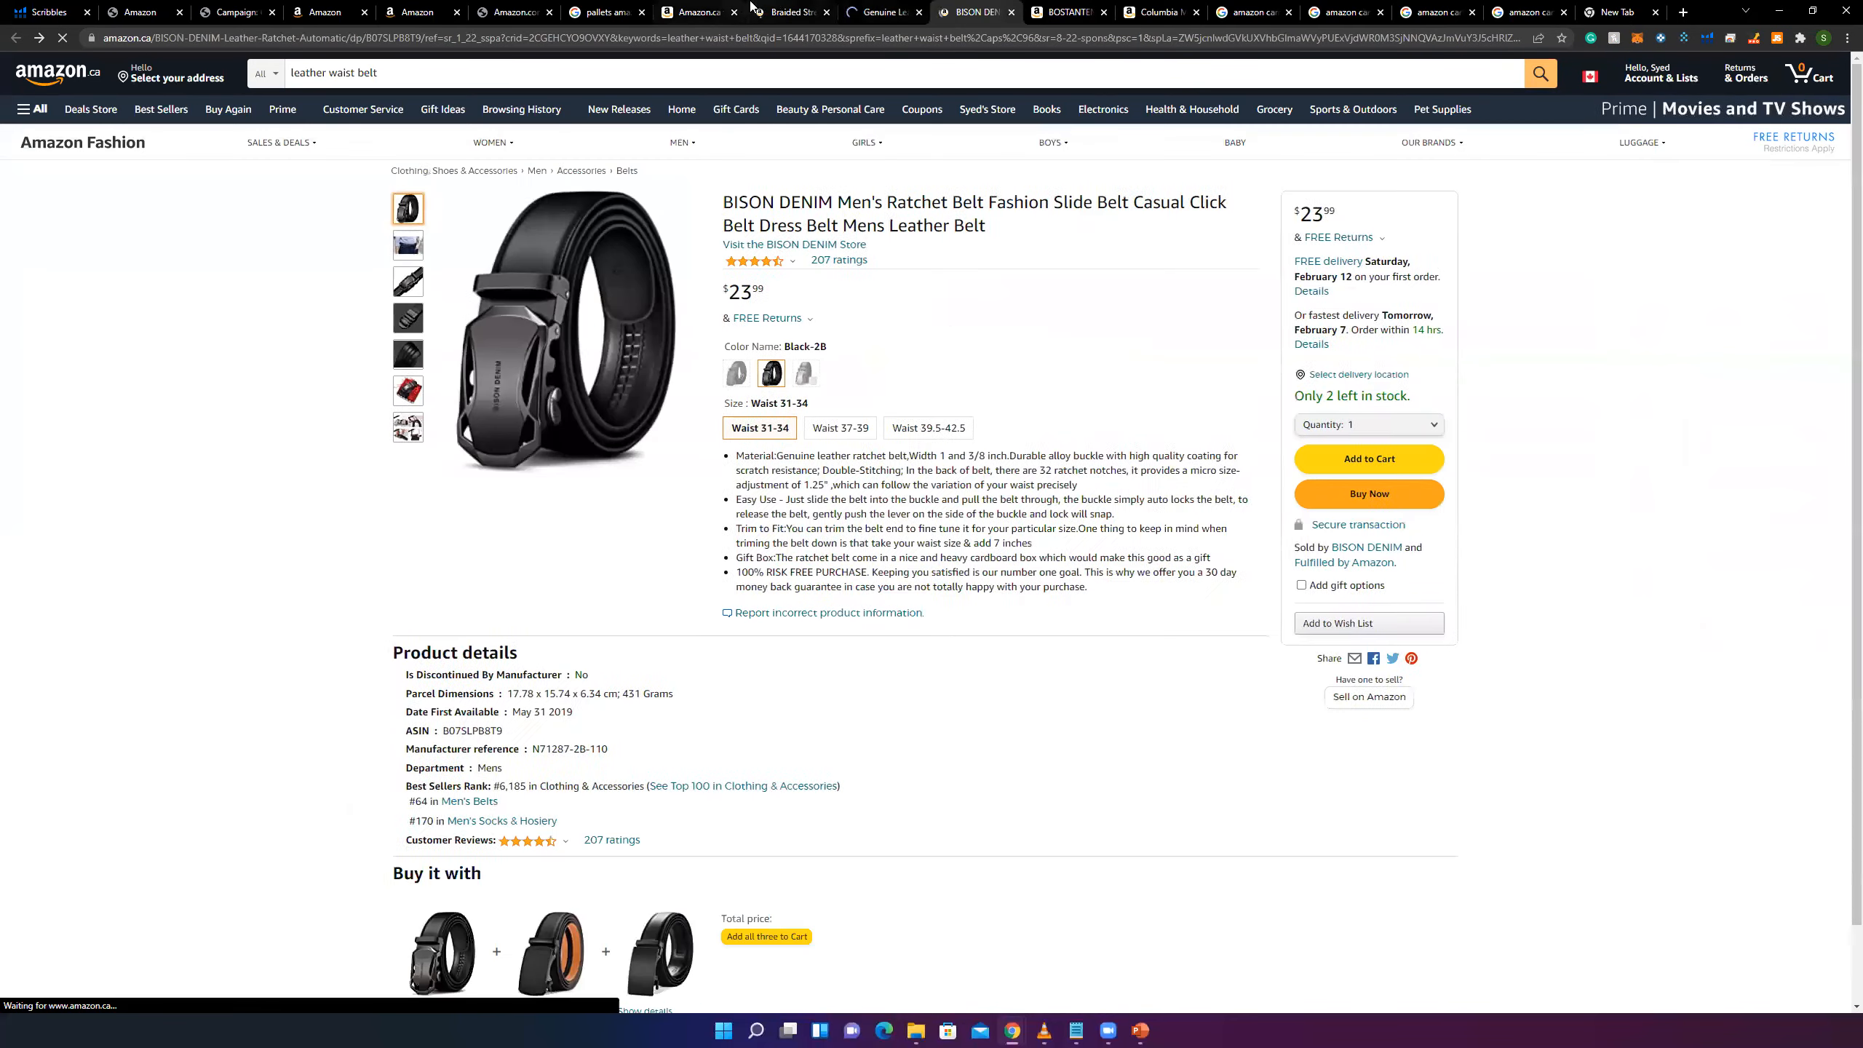
- Look through the open product pages, and highlight the discount percentage and price on the BOSTANTEN ratchet belt page
click(756, 10)
click(852, 13)
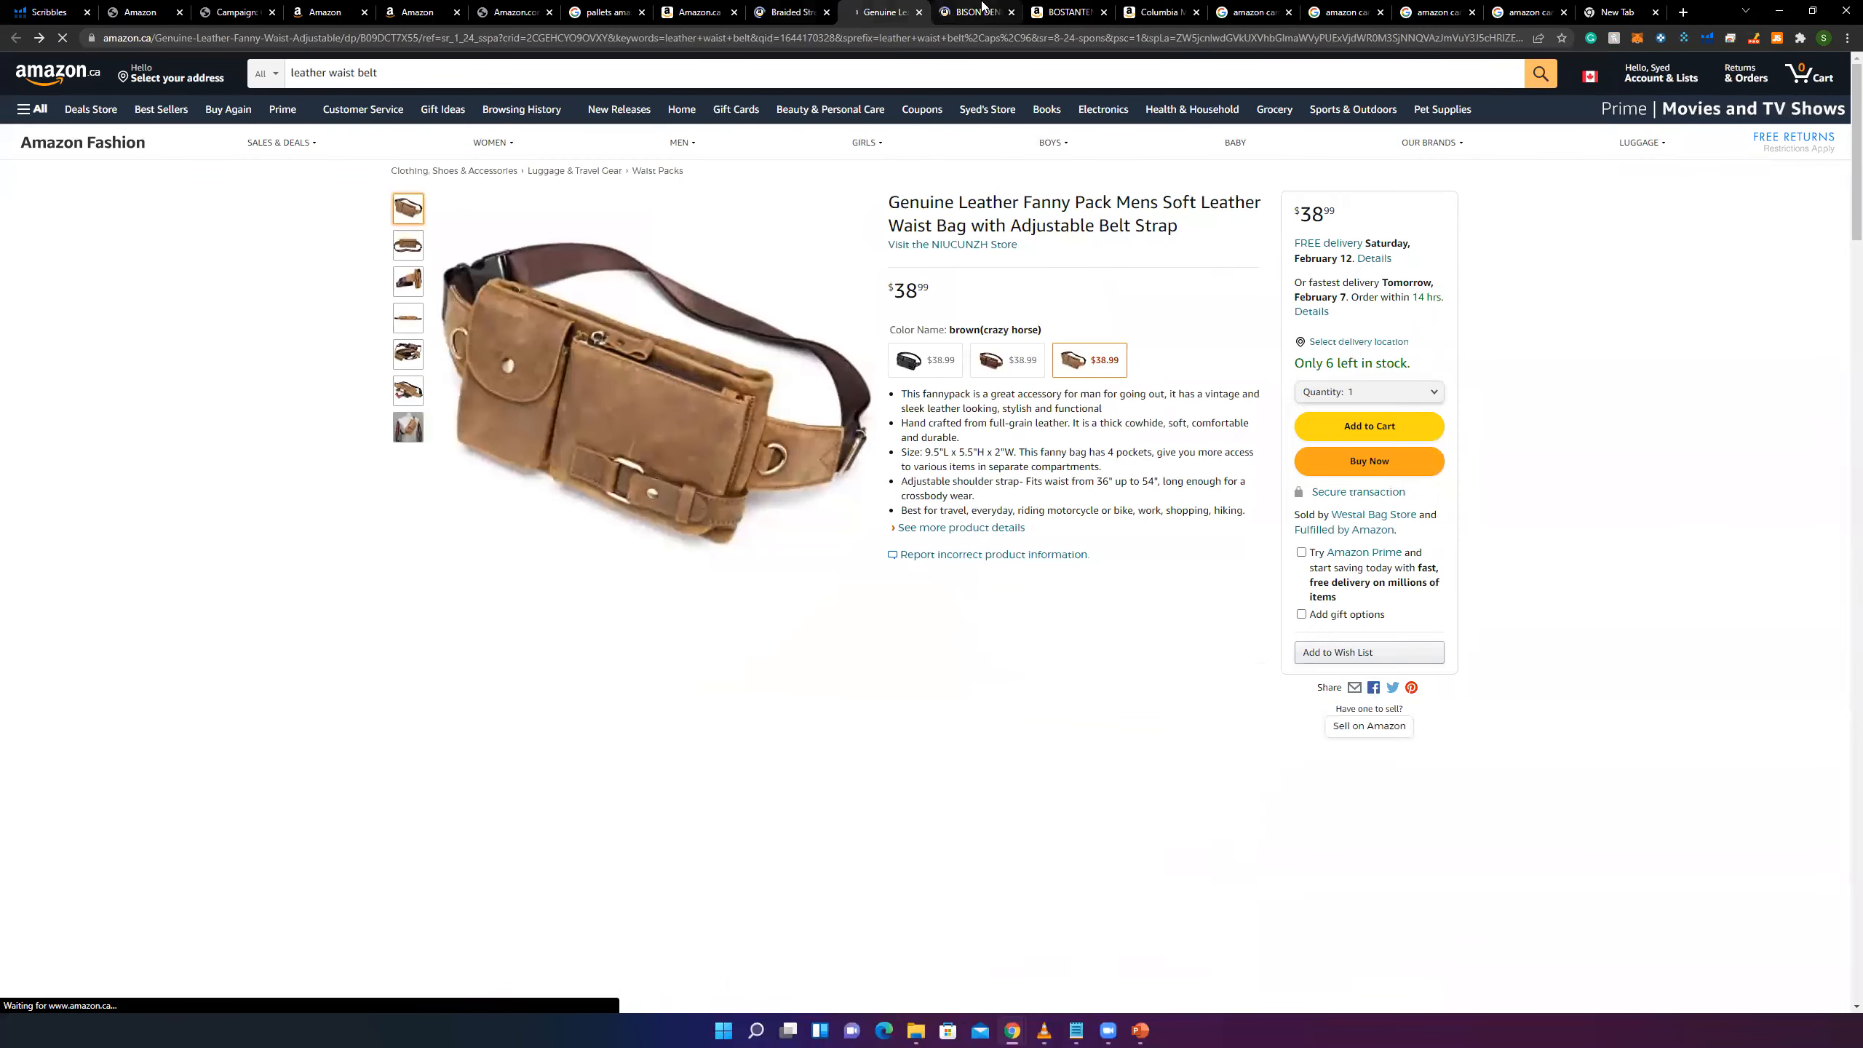
click(982, 9)
click(1074, 9)
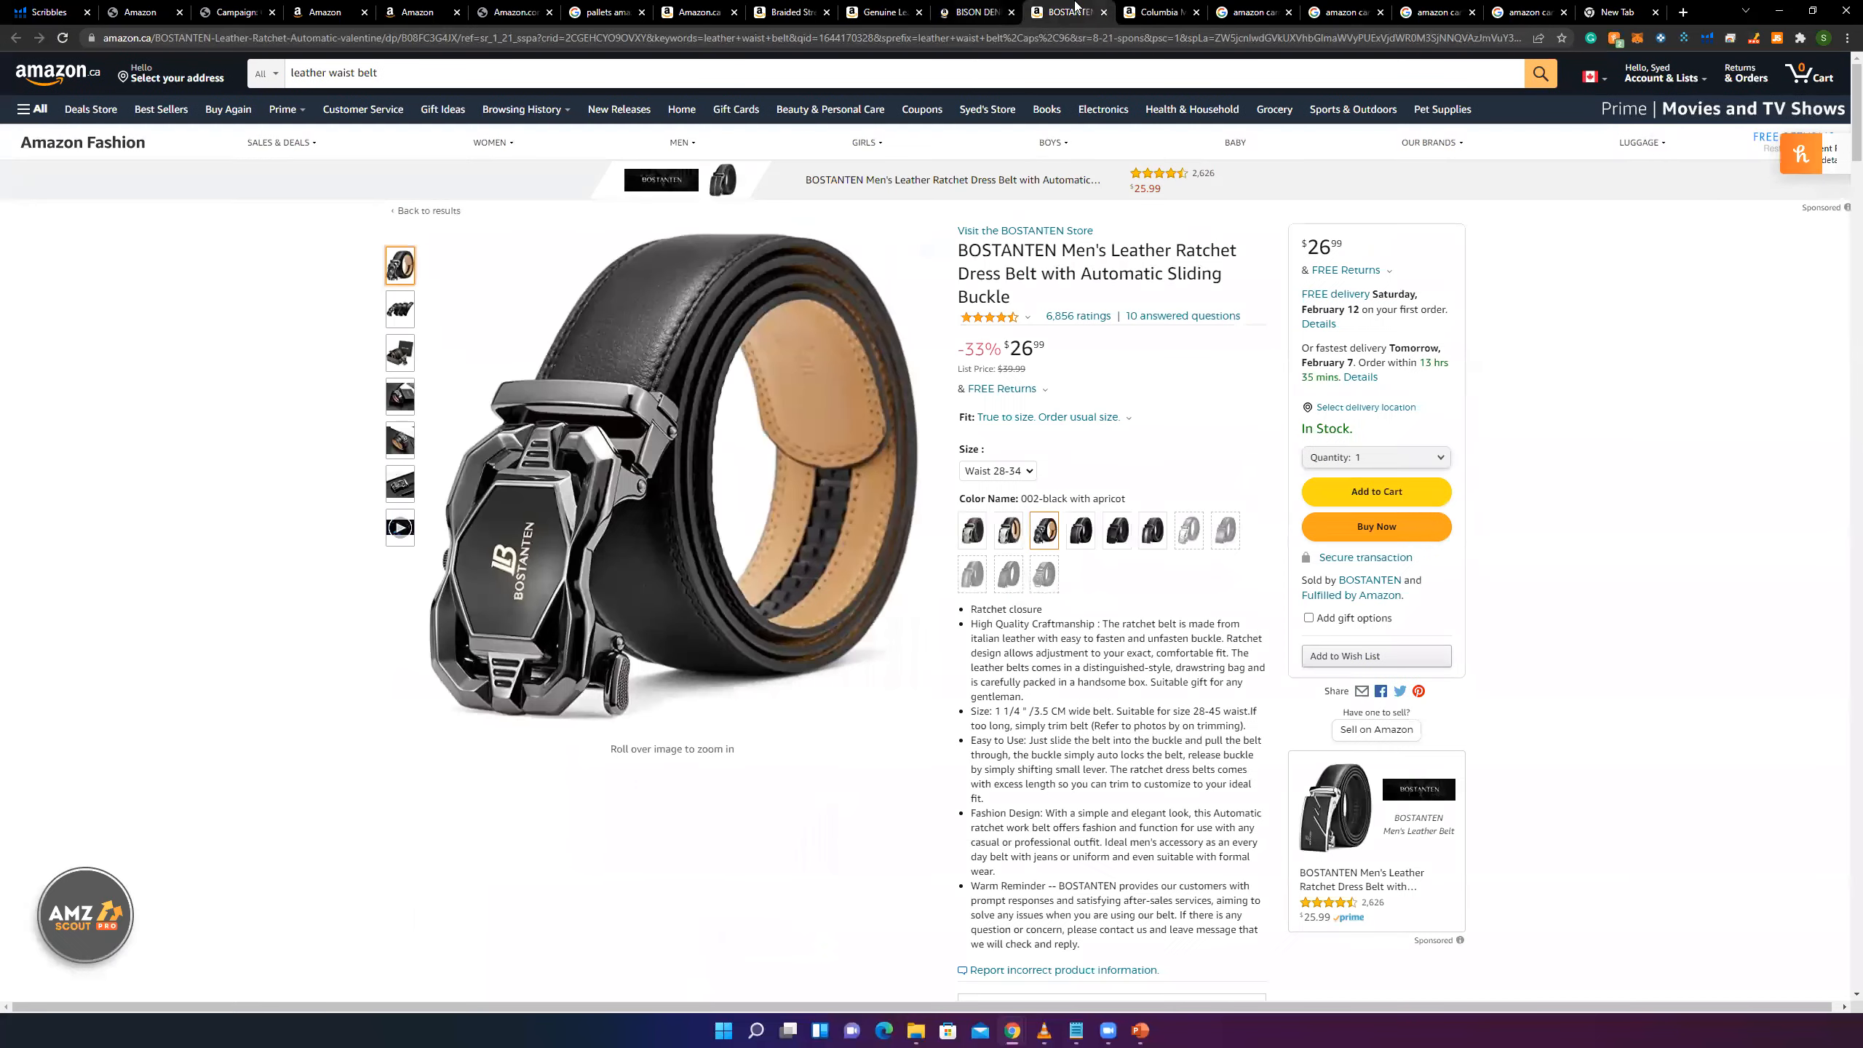
drag(966, 349, 1050, 347)
click(1053, 350)
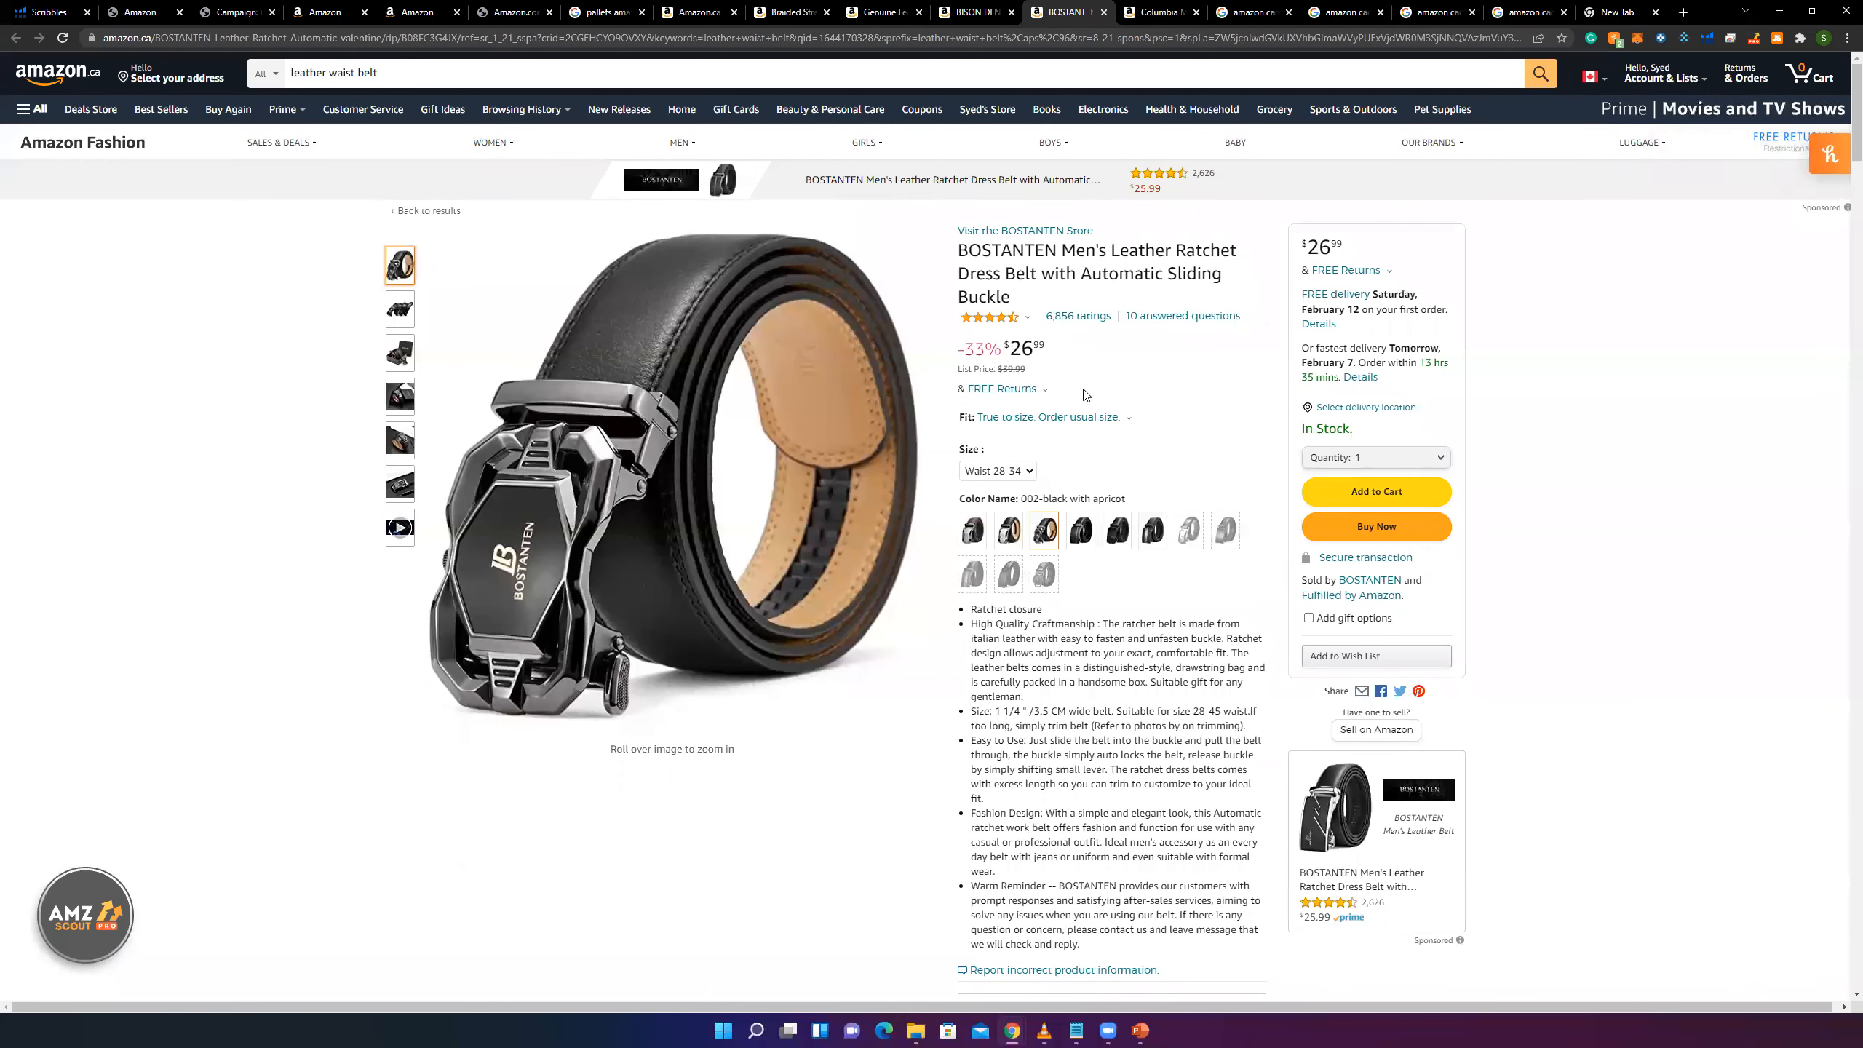
drag(1055, 349, 947, 350)
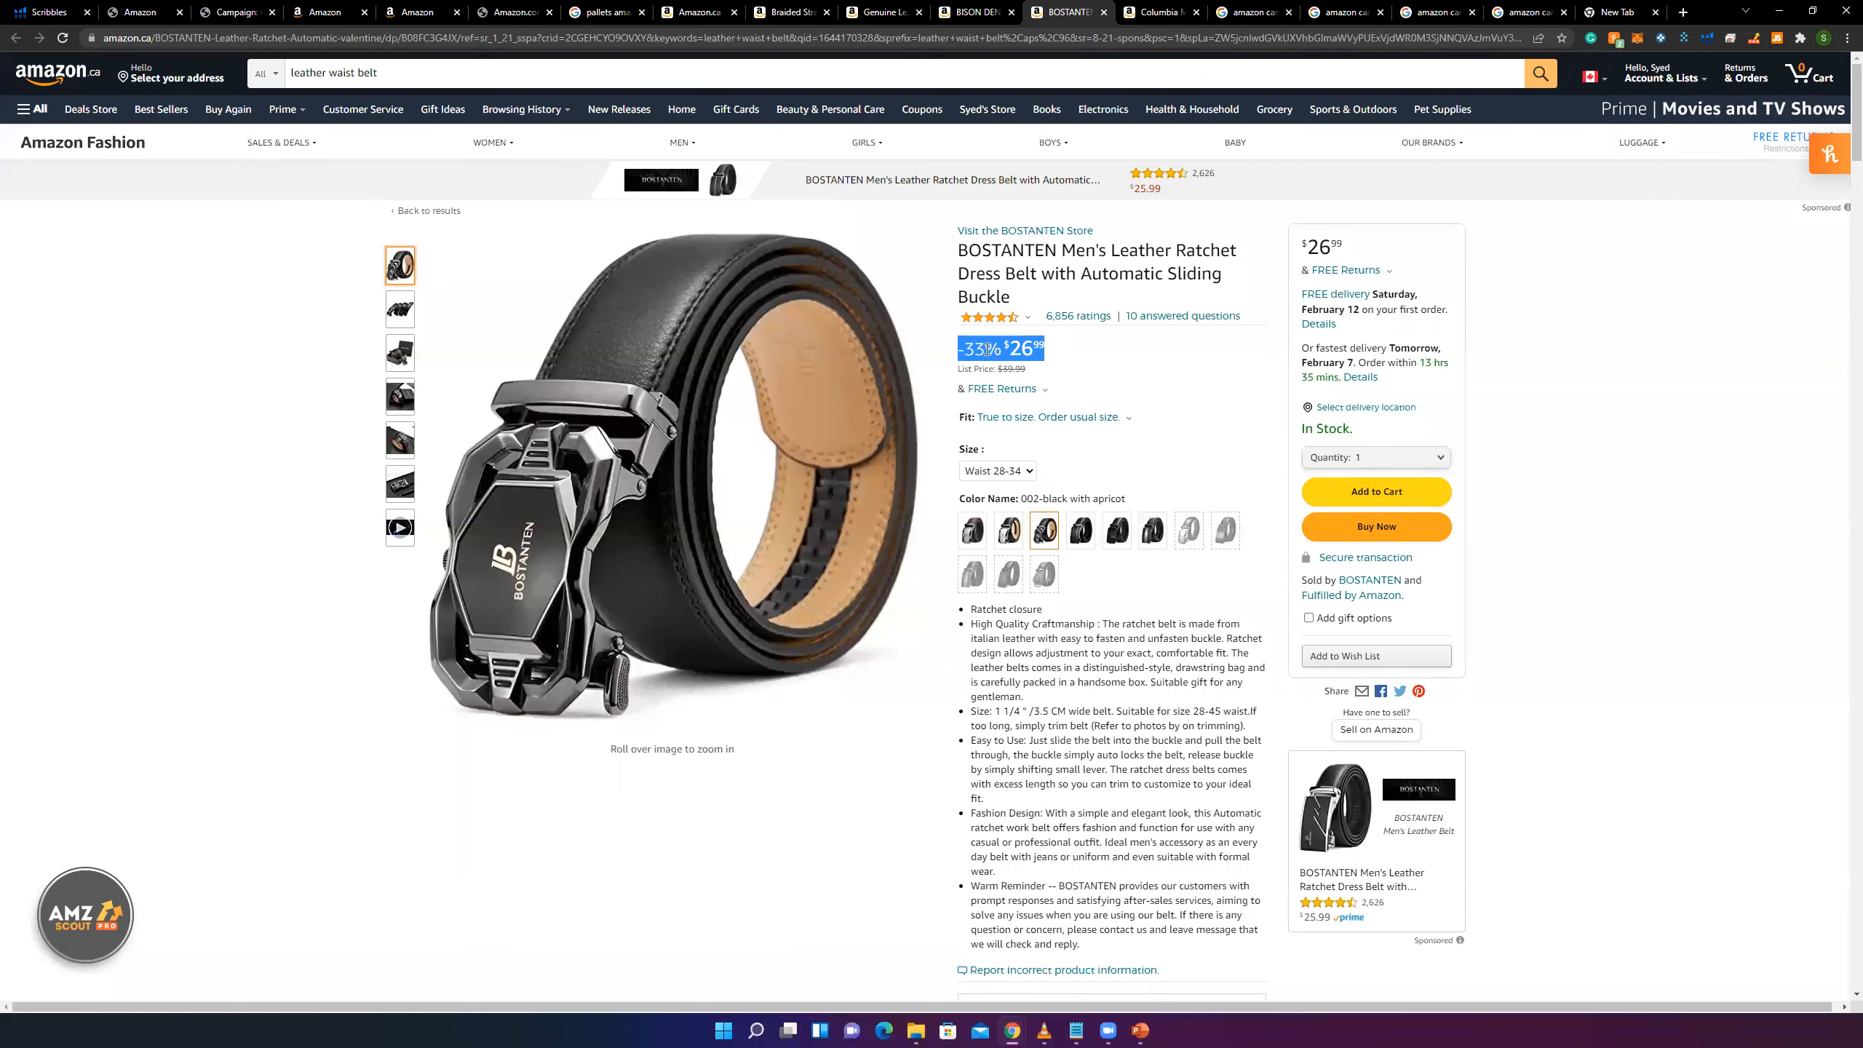
- Switch to Seller Central, view the FBA inventory list, and bring up the Manage Pricing page in a new tab
click(139, 11)
click(154, 115)
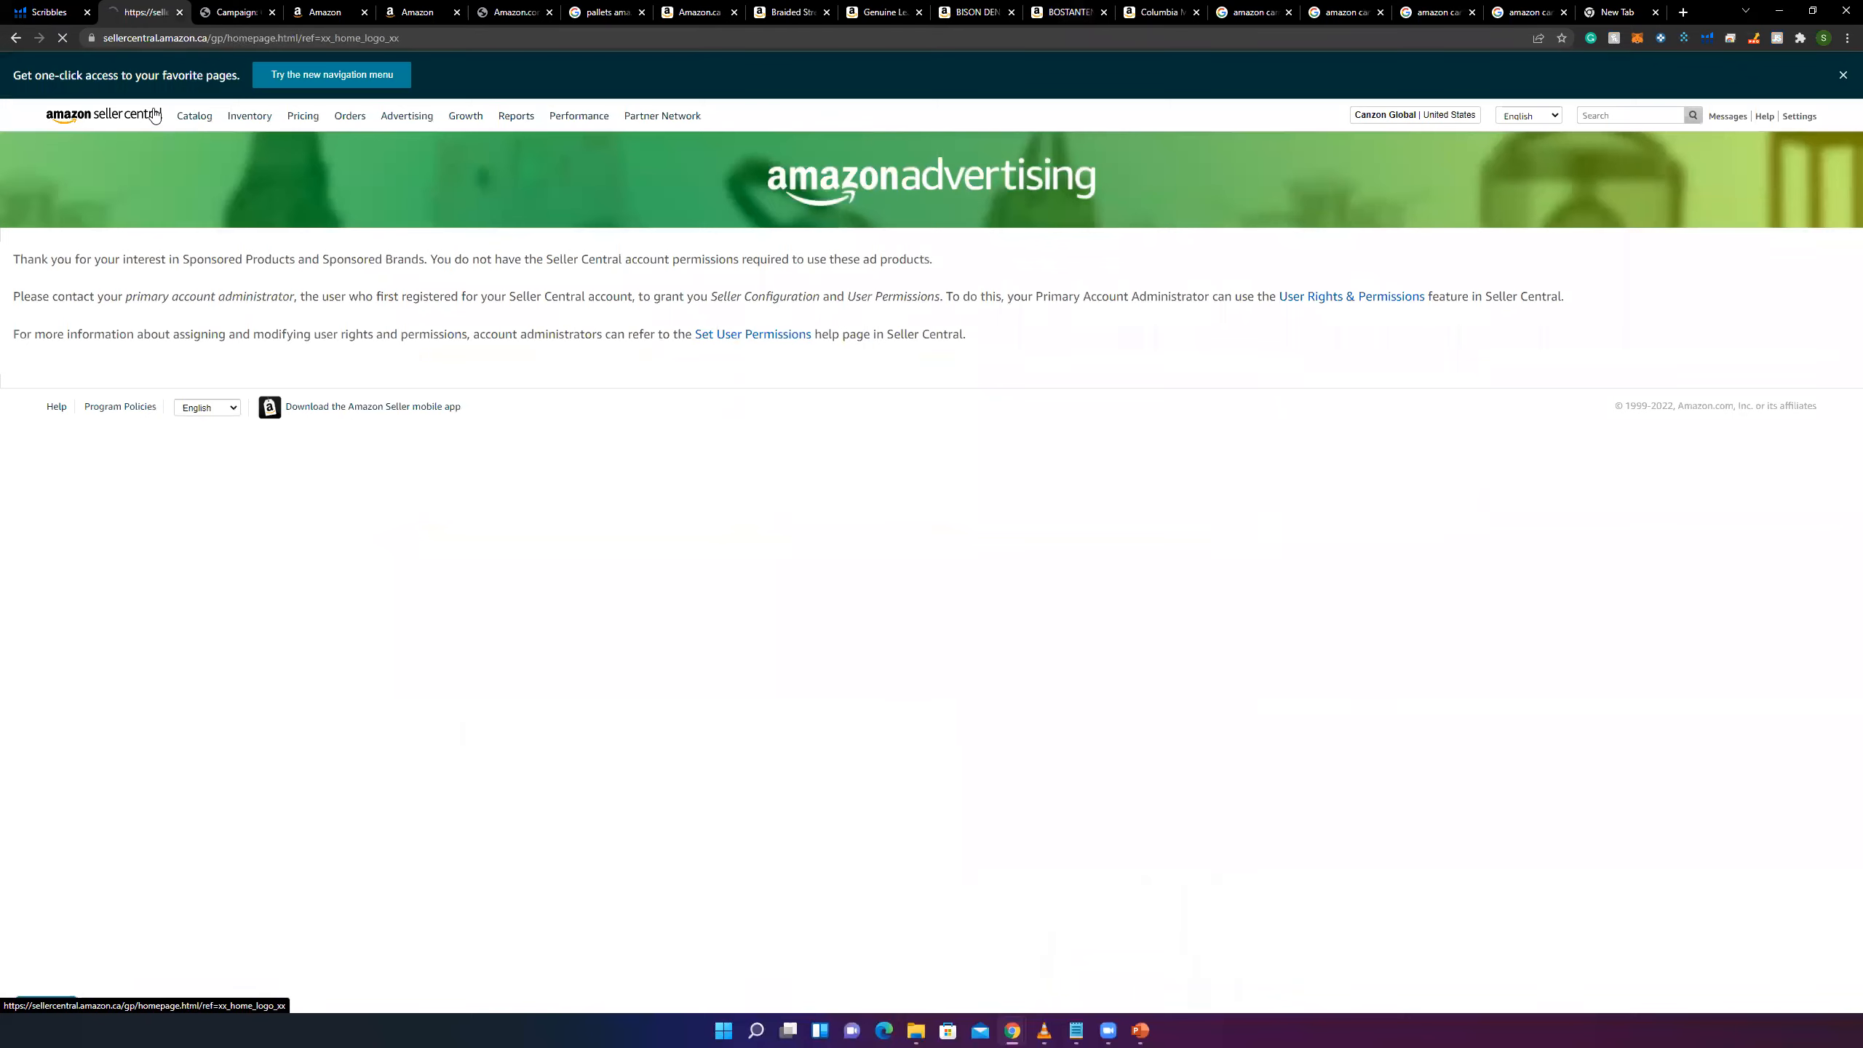
mouse_move(249, 117)
click(291, 176)
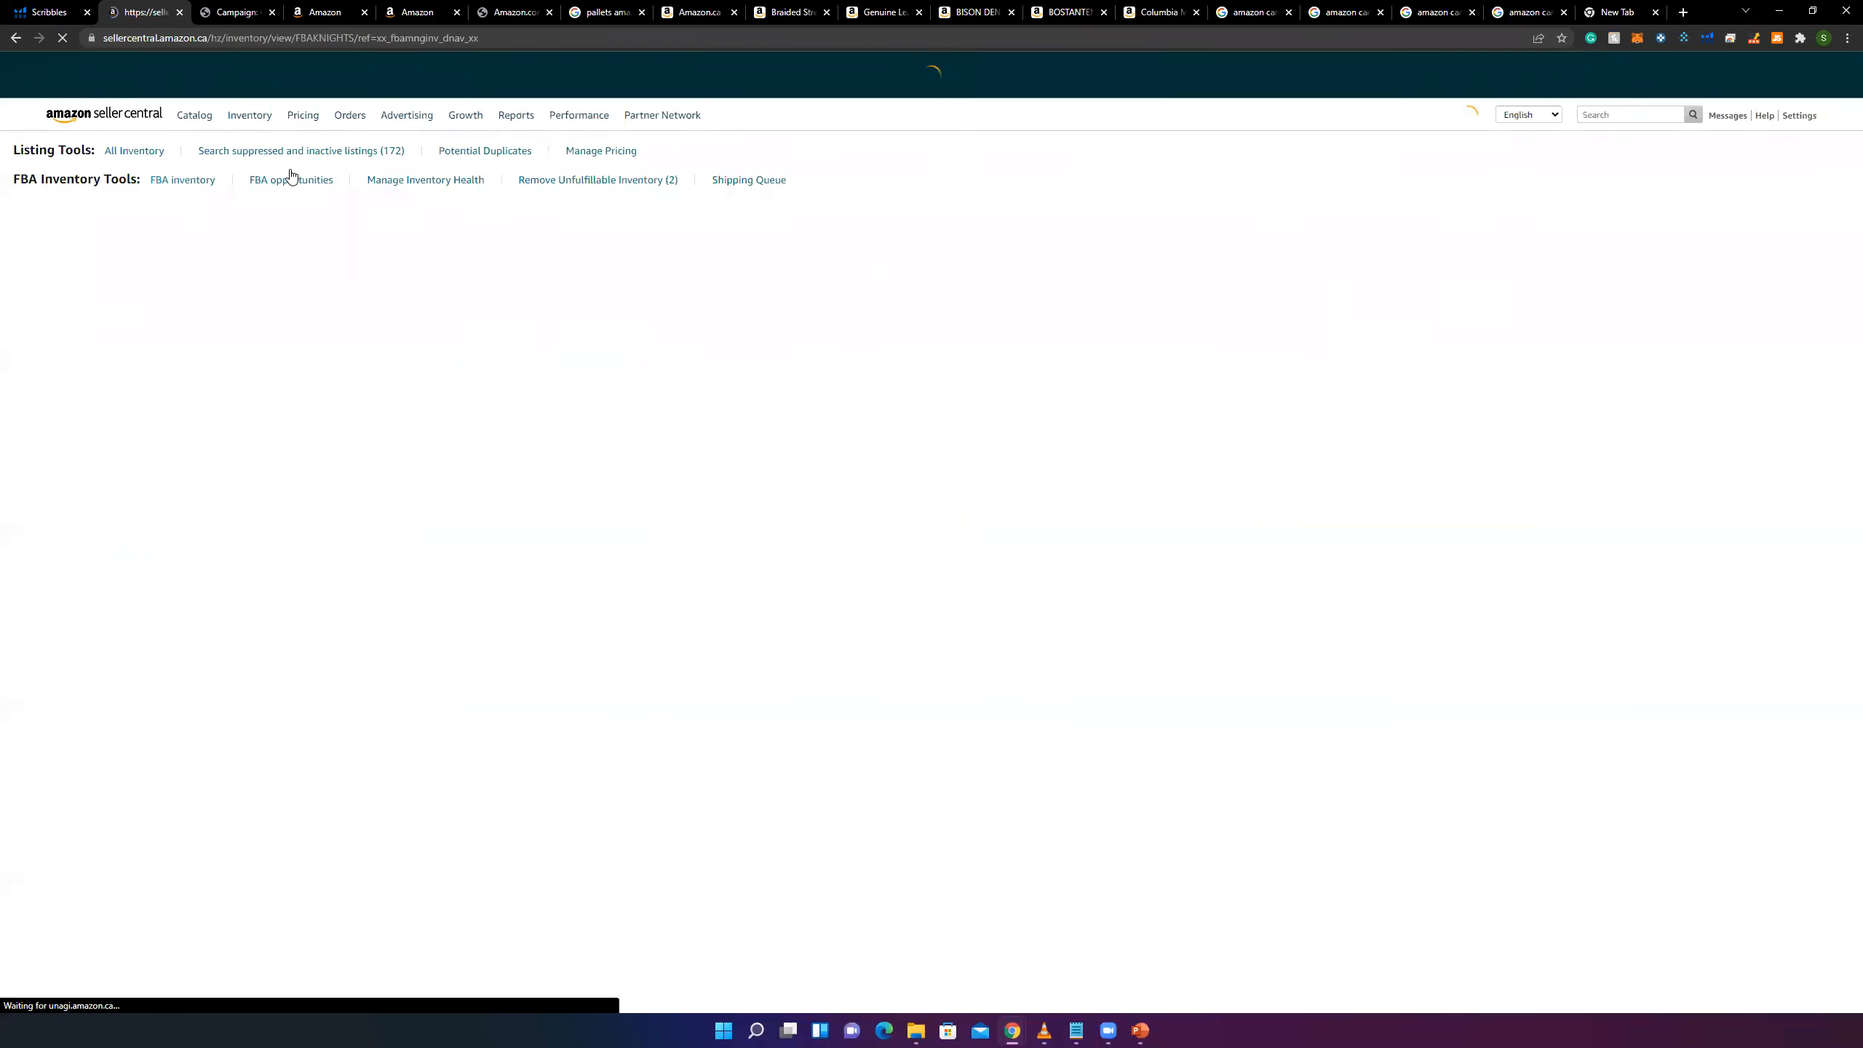
mouse_move(251, 117)
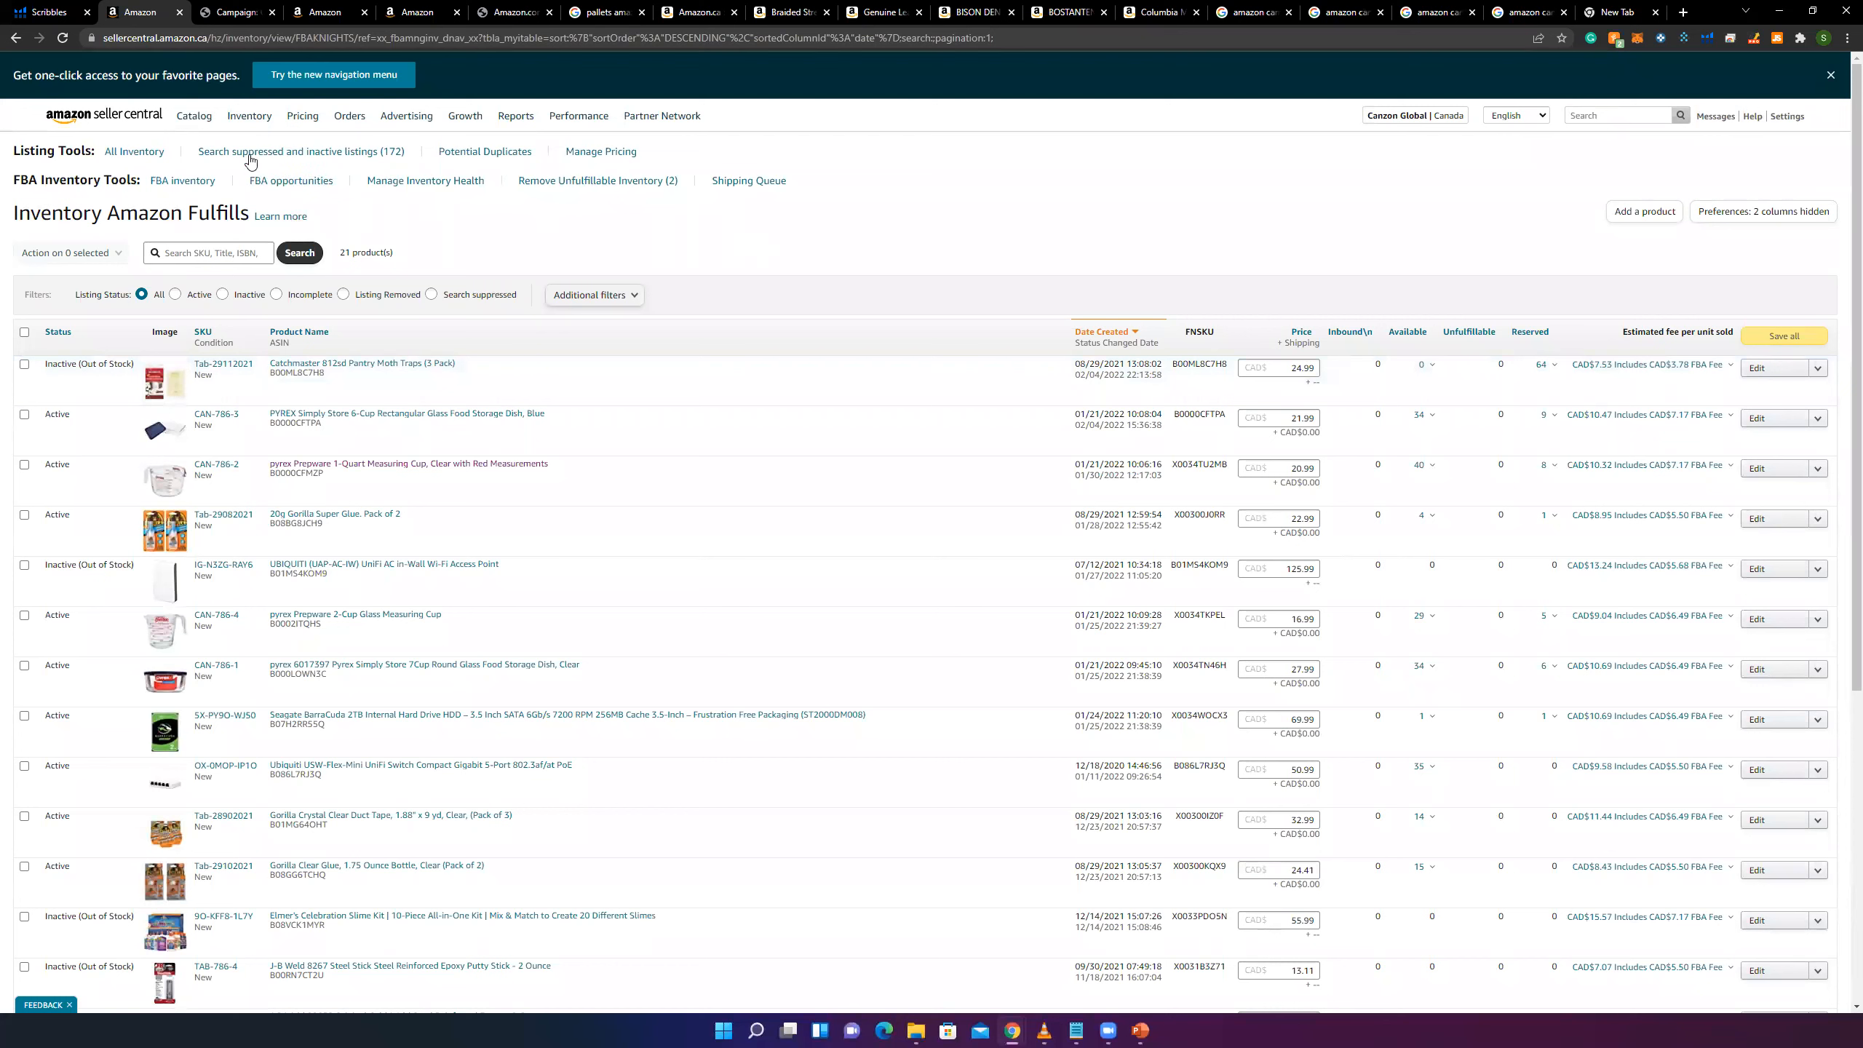
click(601, 152)
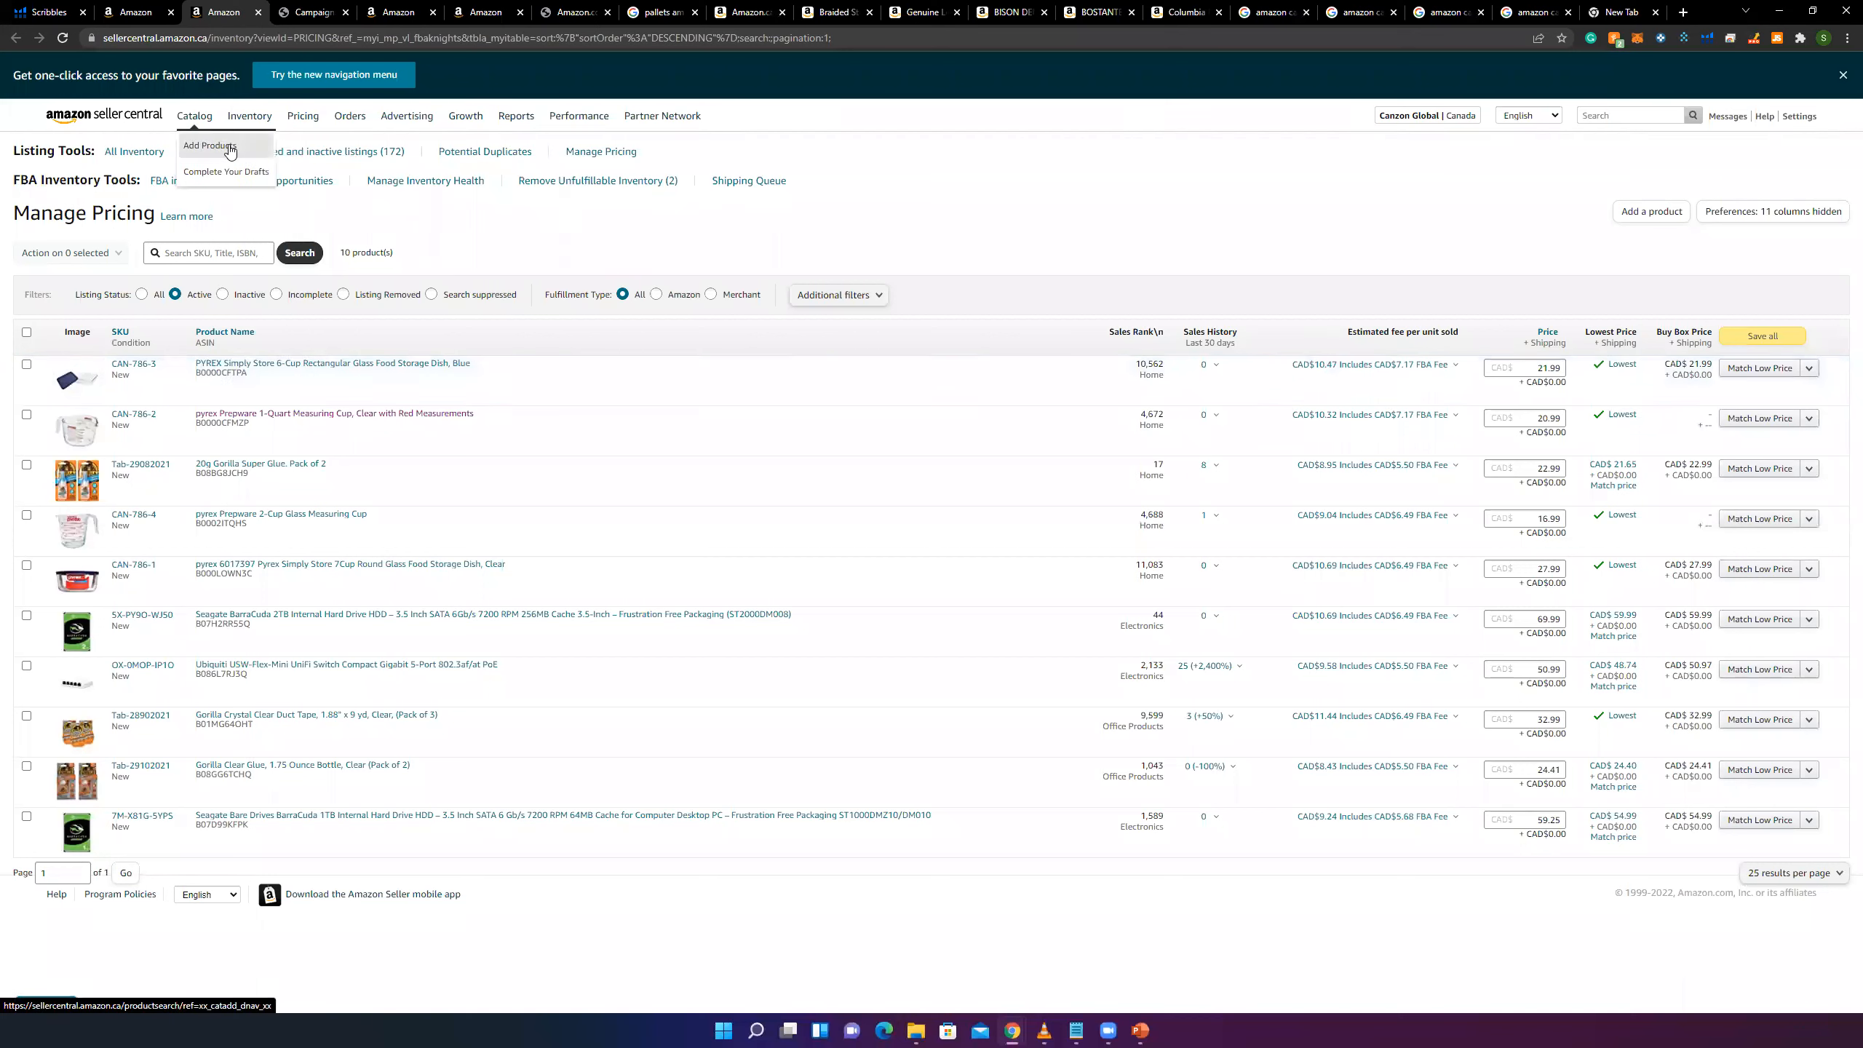
click(552, 181)
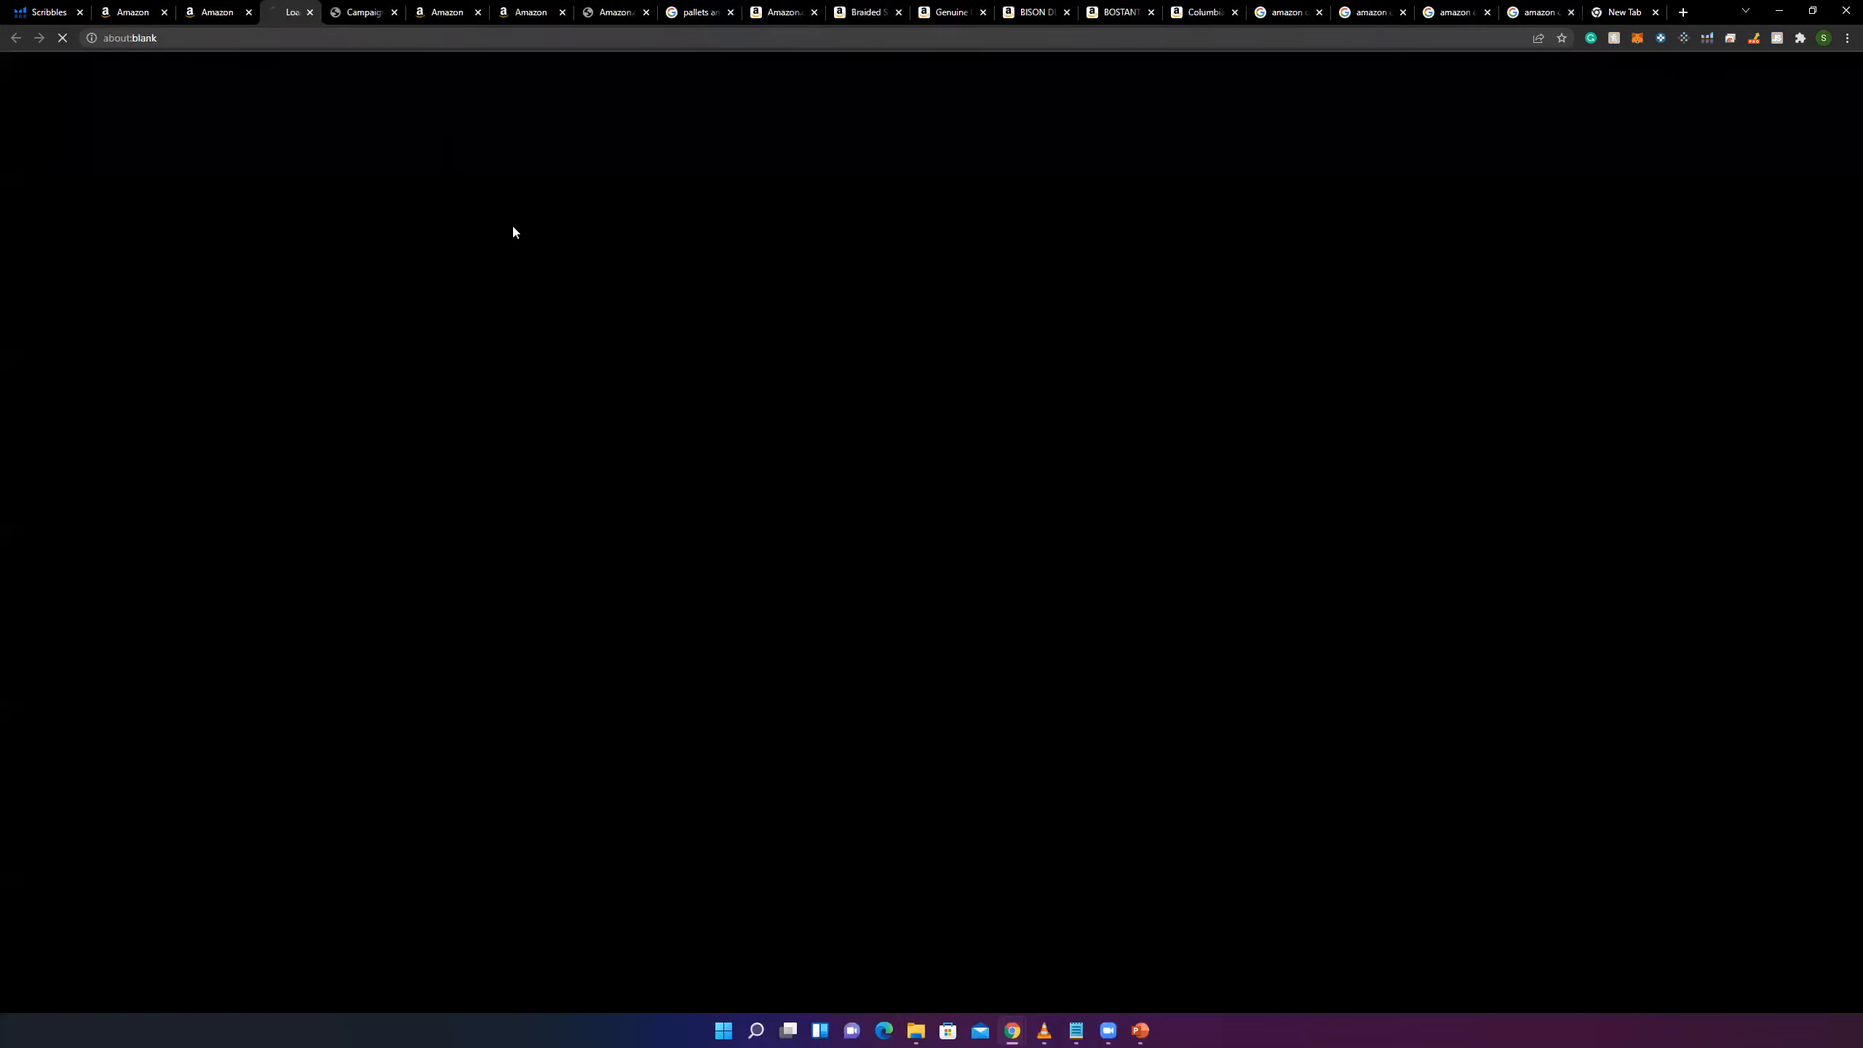
key(ctrl+shift+Tab)
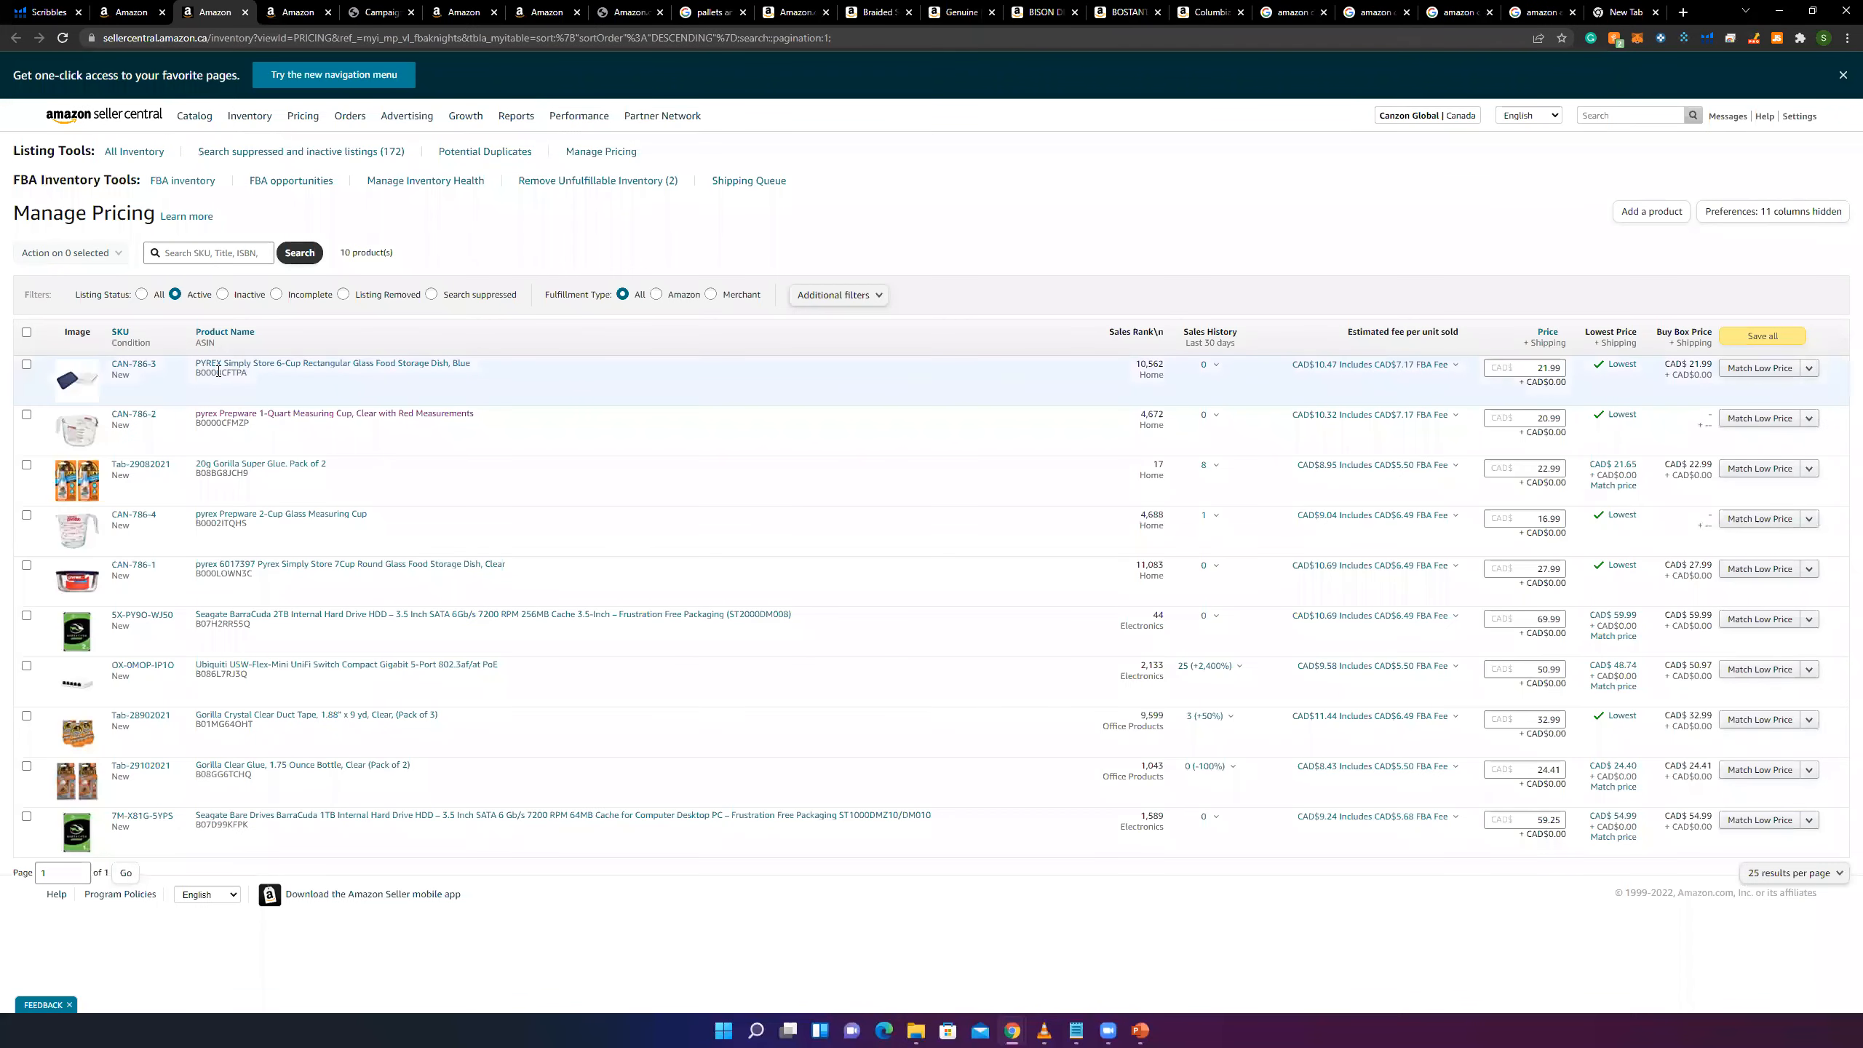
- Select the PYREX Simply Store 6-Cup dish, check its available actions and the additional filters, and open its product page
click(26, 364)
click(123, 256)
click(541, 233)
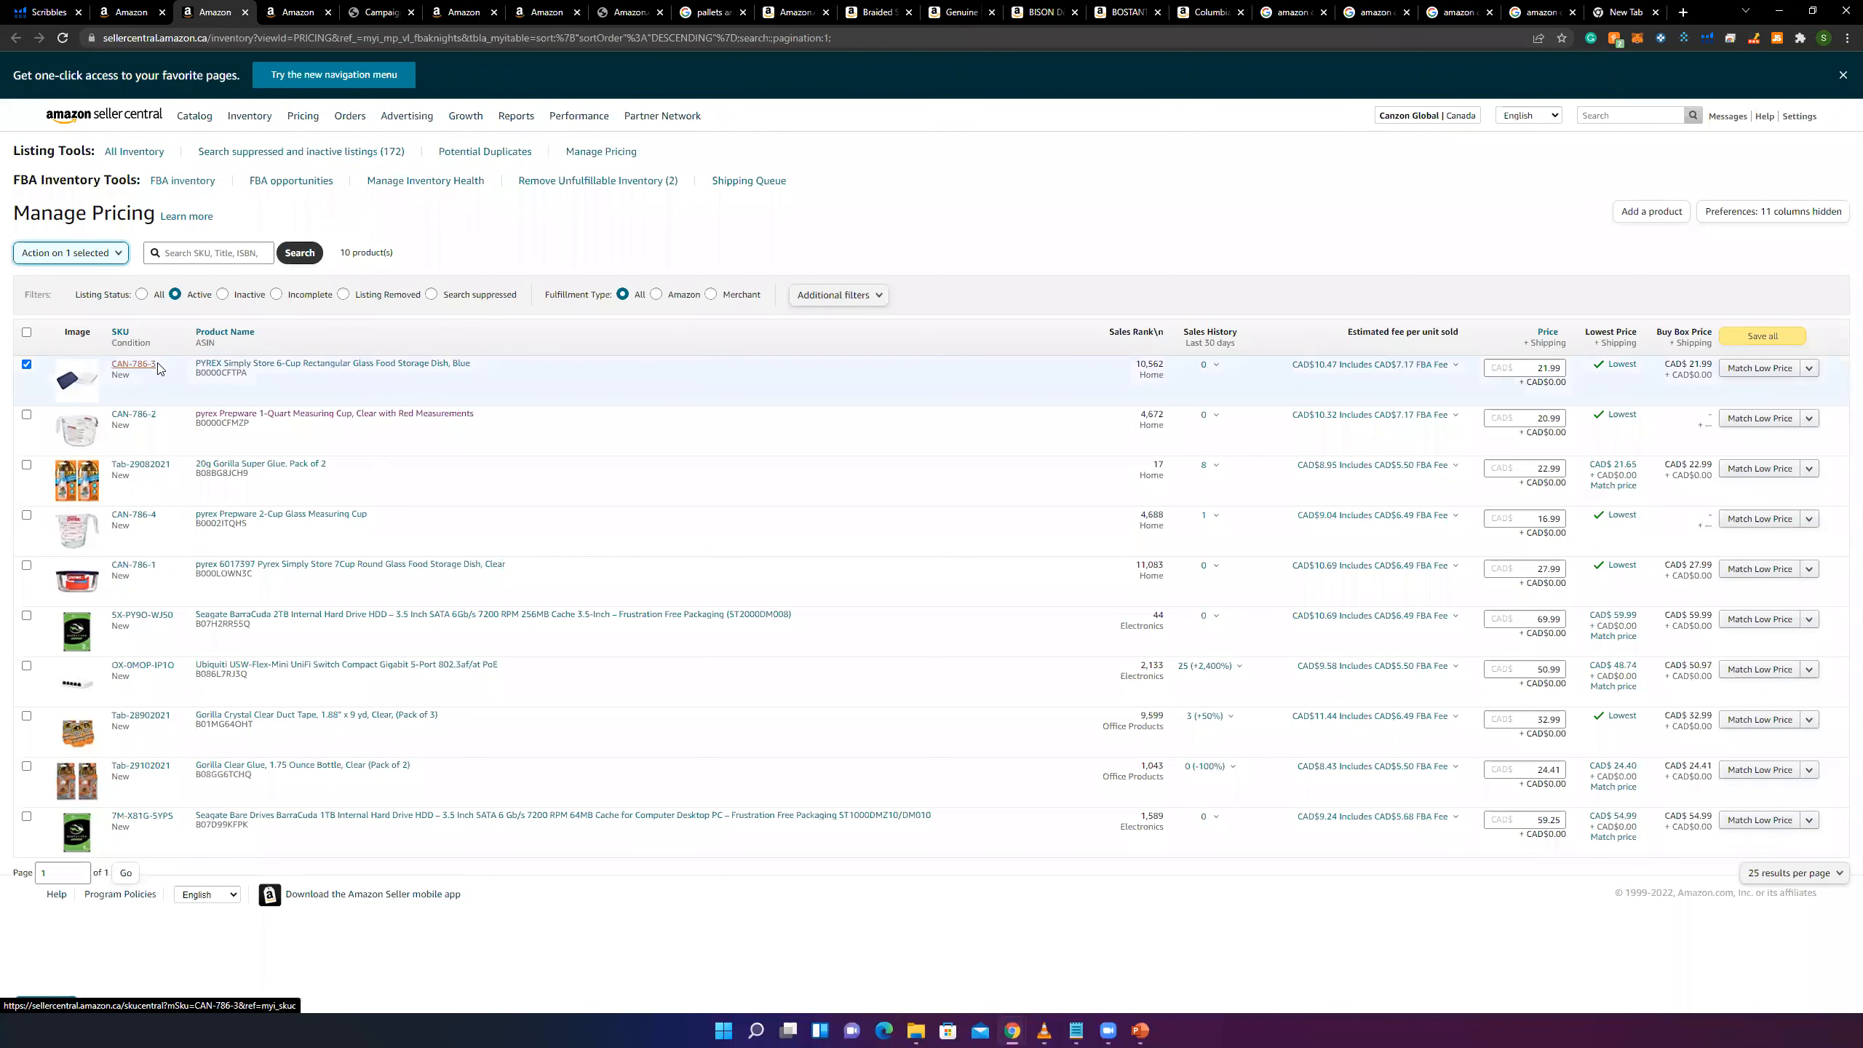
click(207, 363)
click(188, 8)
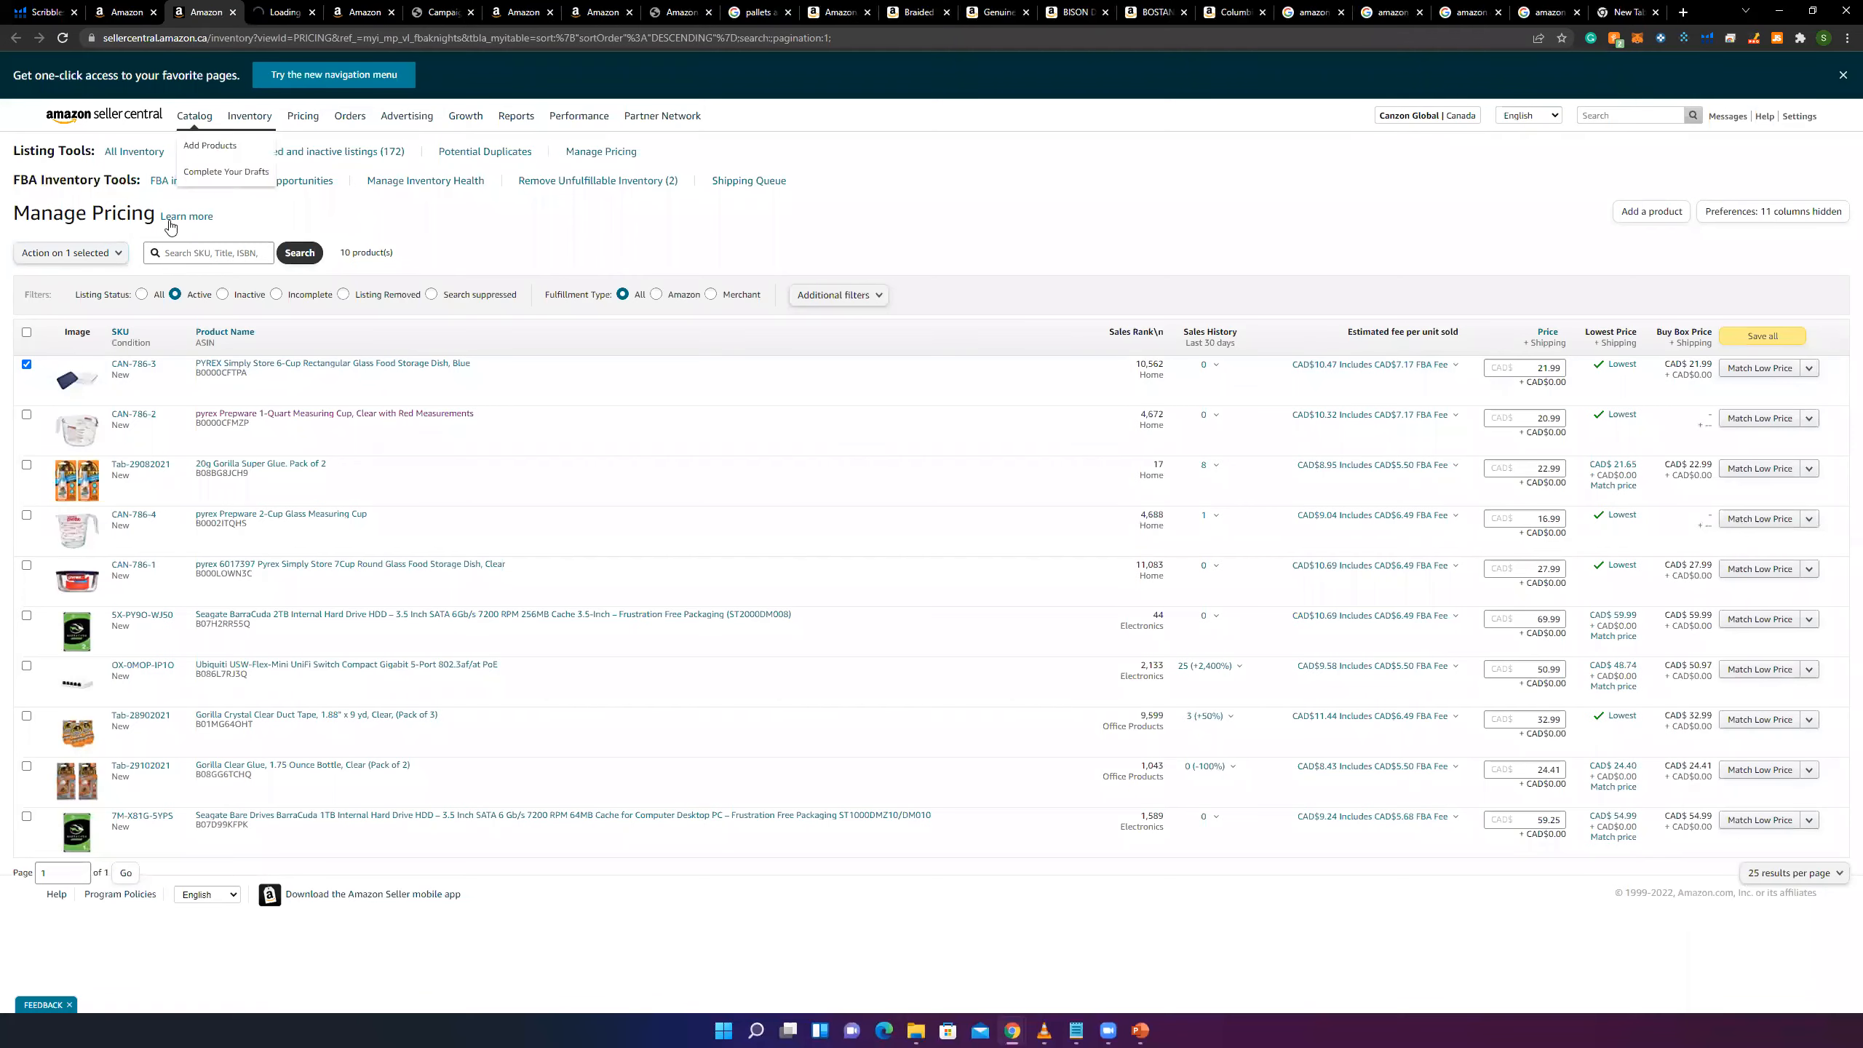
click(867, 294)
click(969, 257)
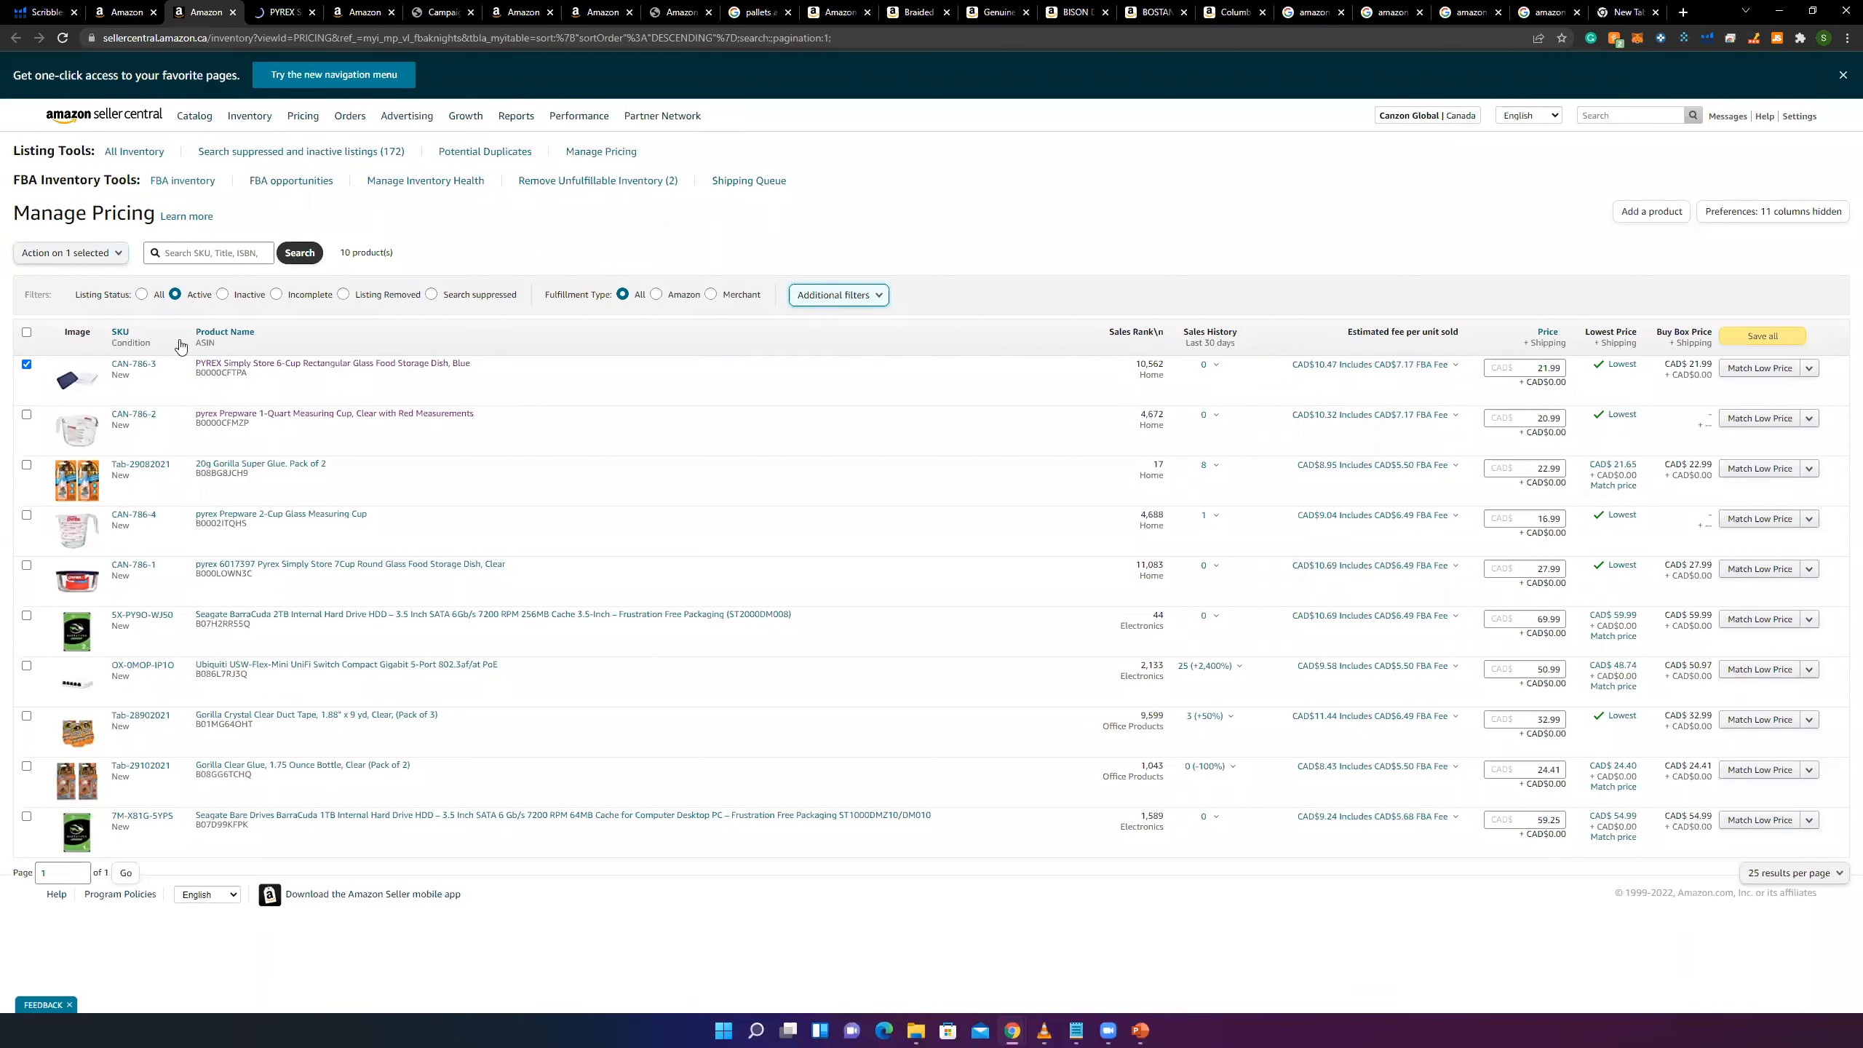
- Return to the FBA inventory list and open the Catchmaster 812sd Pantry Moth Traps (3 Pack) listing for editing
mouse_move(193, 118)
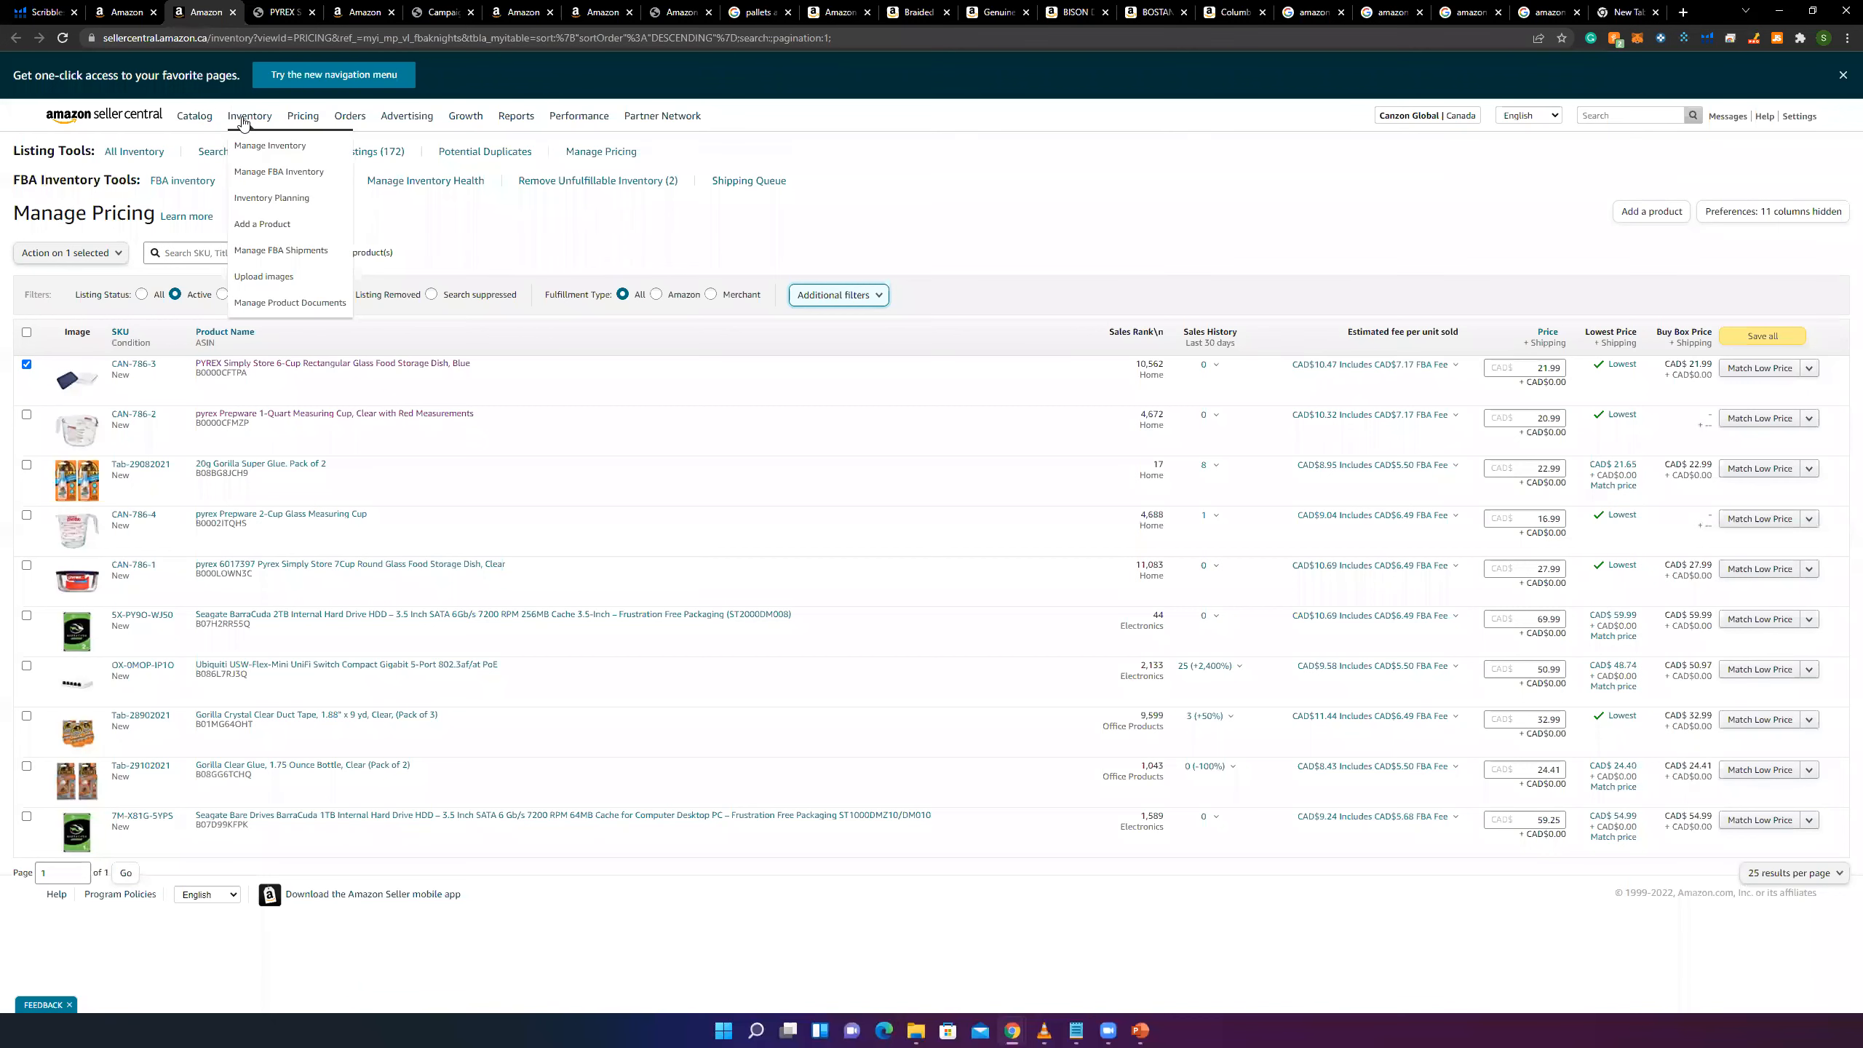
click(282, 176)
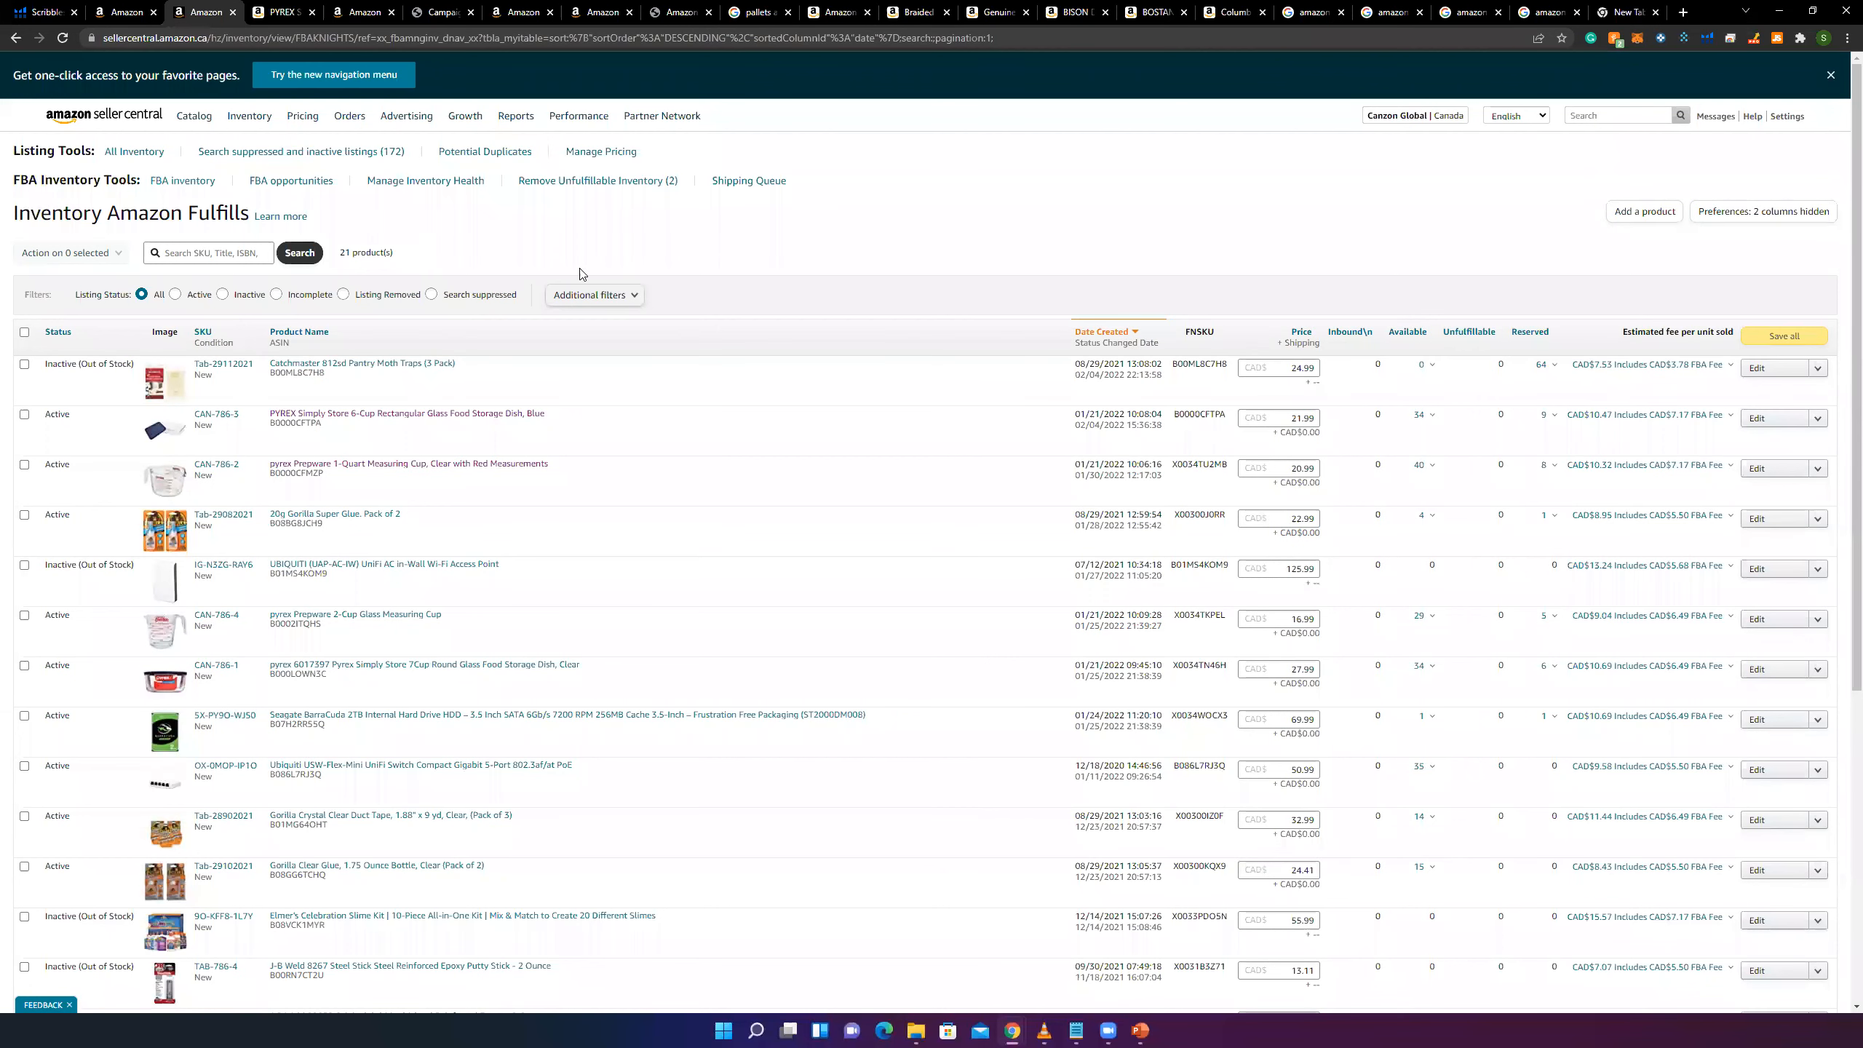
click(1297, 371)
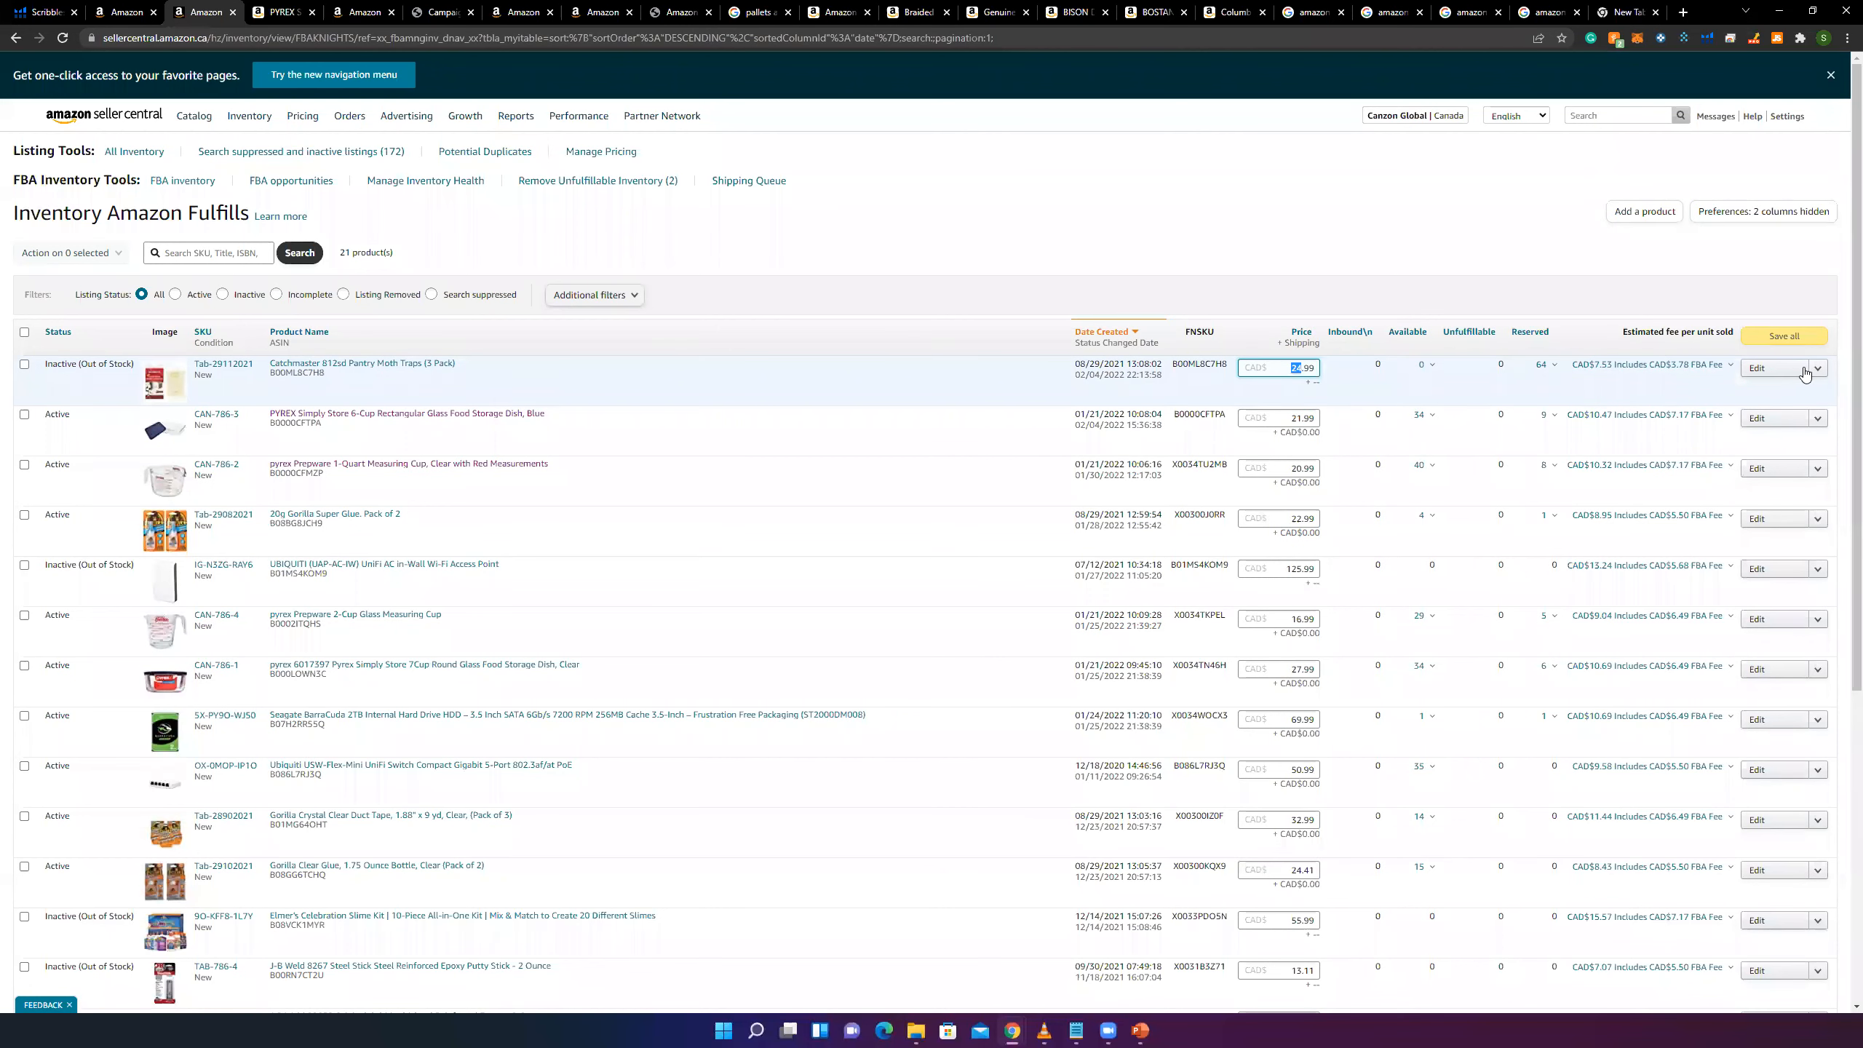
click(1773, 369)
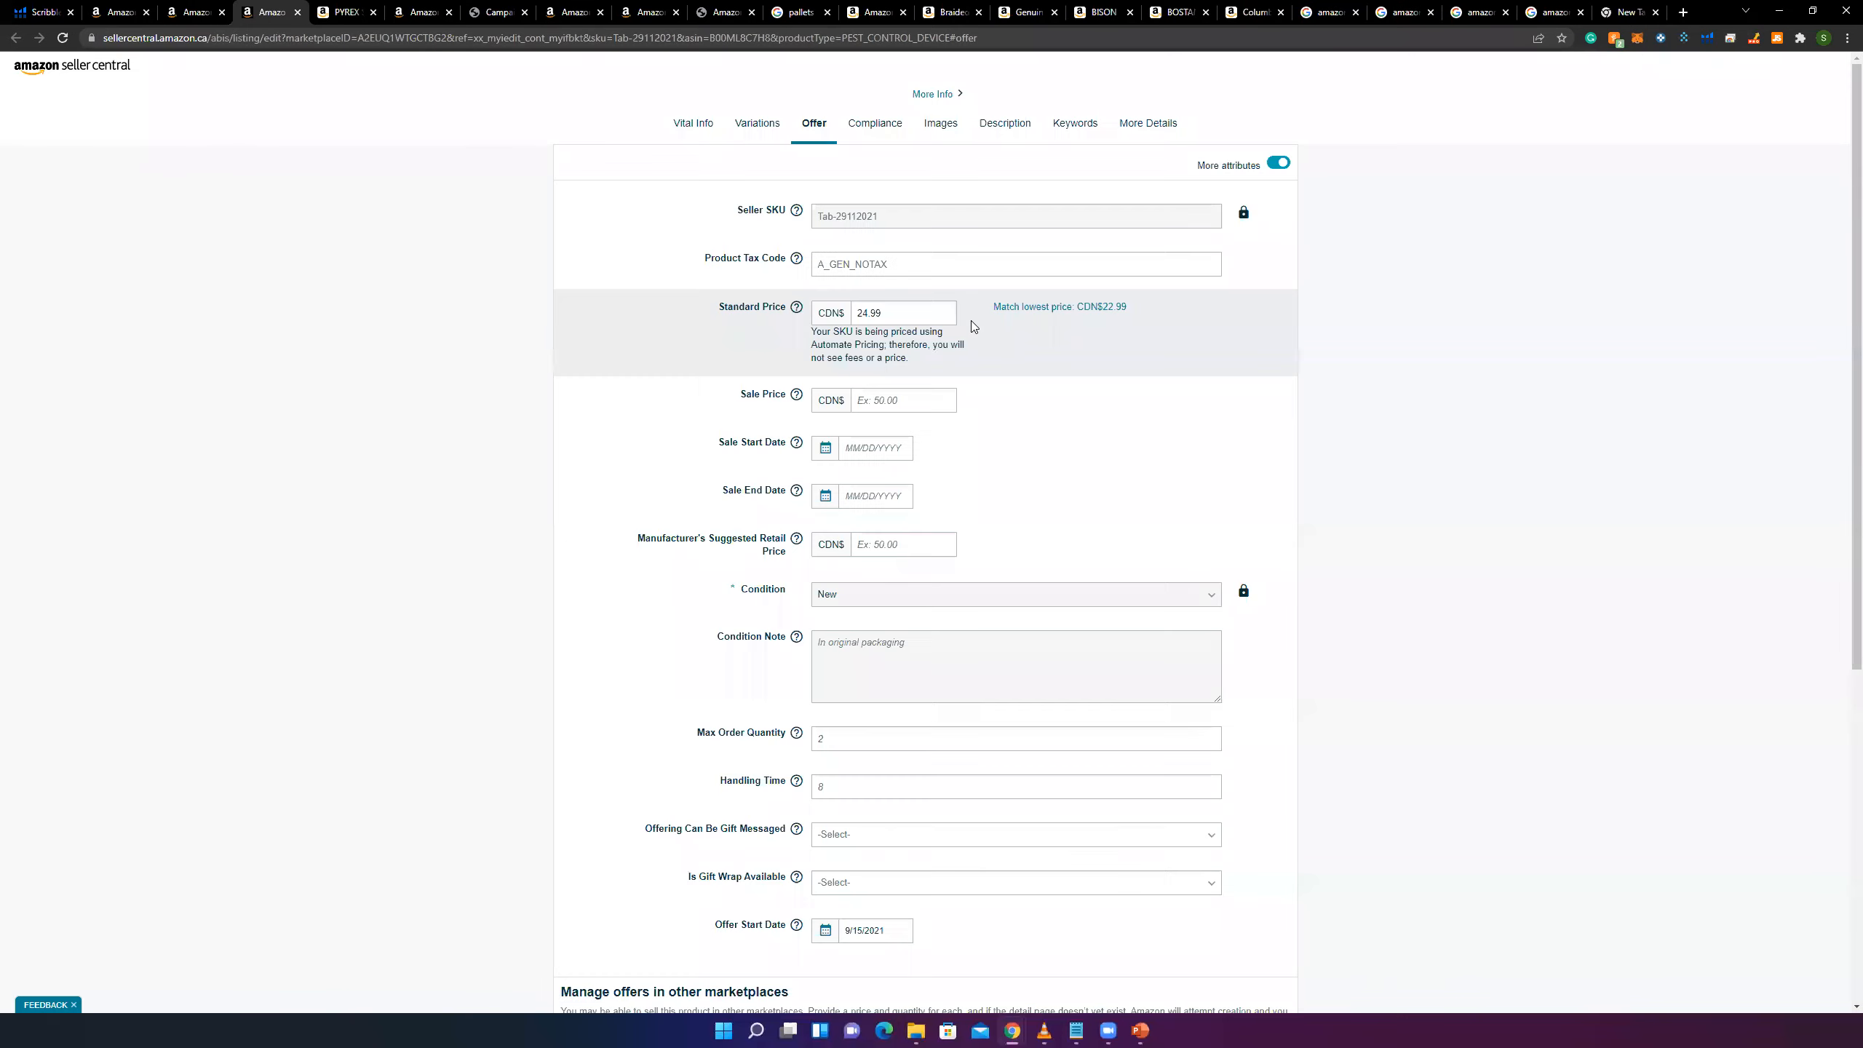
- Set the moth traps' sale price to CDN$ 4.99, with sale start date 02/10/2022 and end date 02/20/2022
click(876, 541)
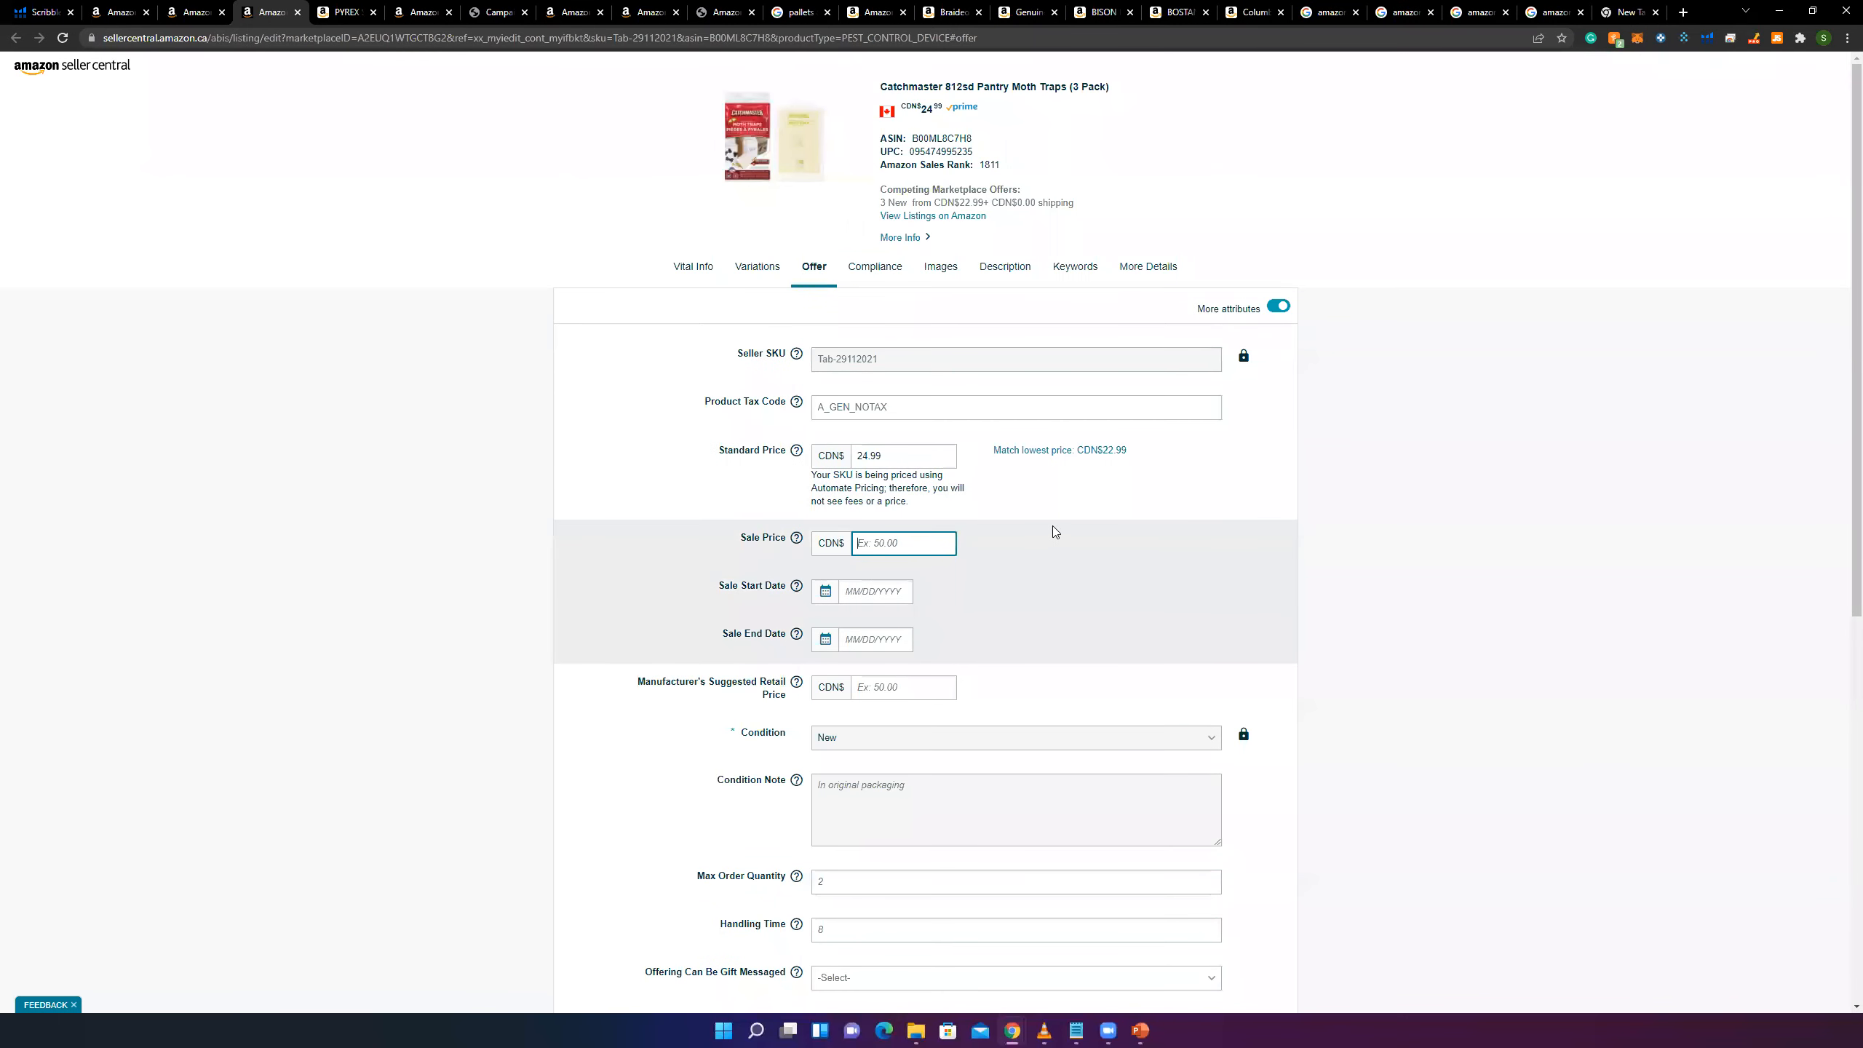
text(4.99)
click(1056, 529)
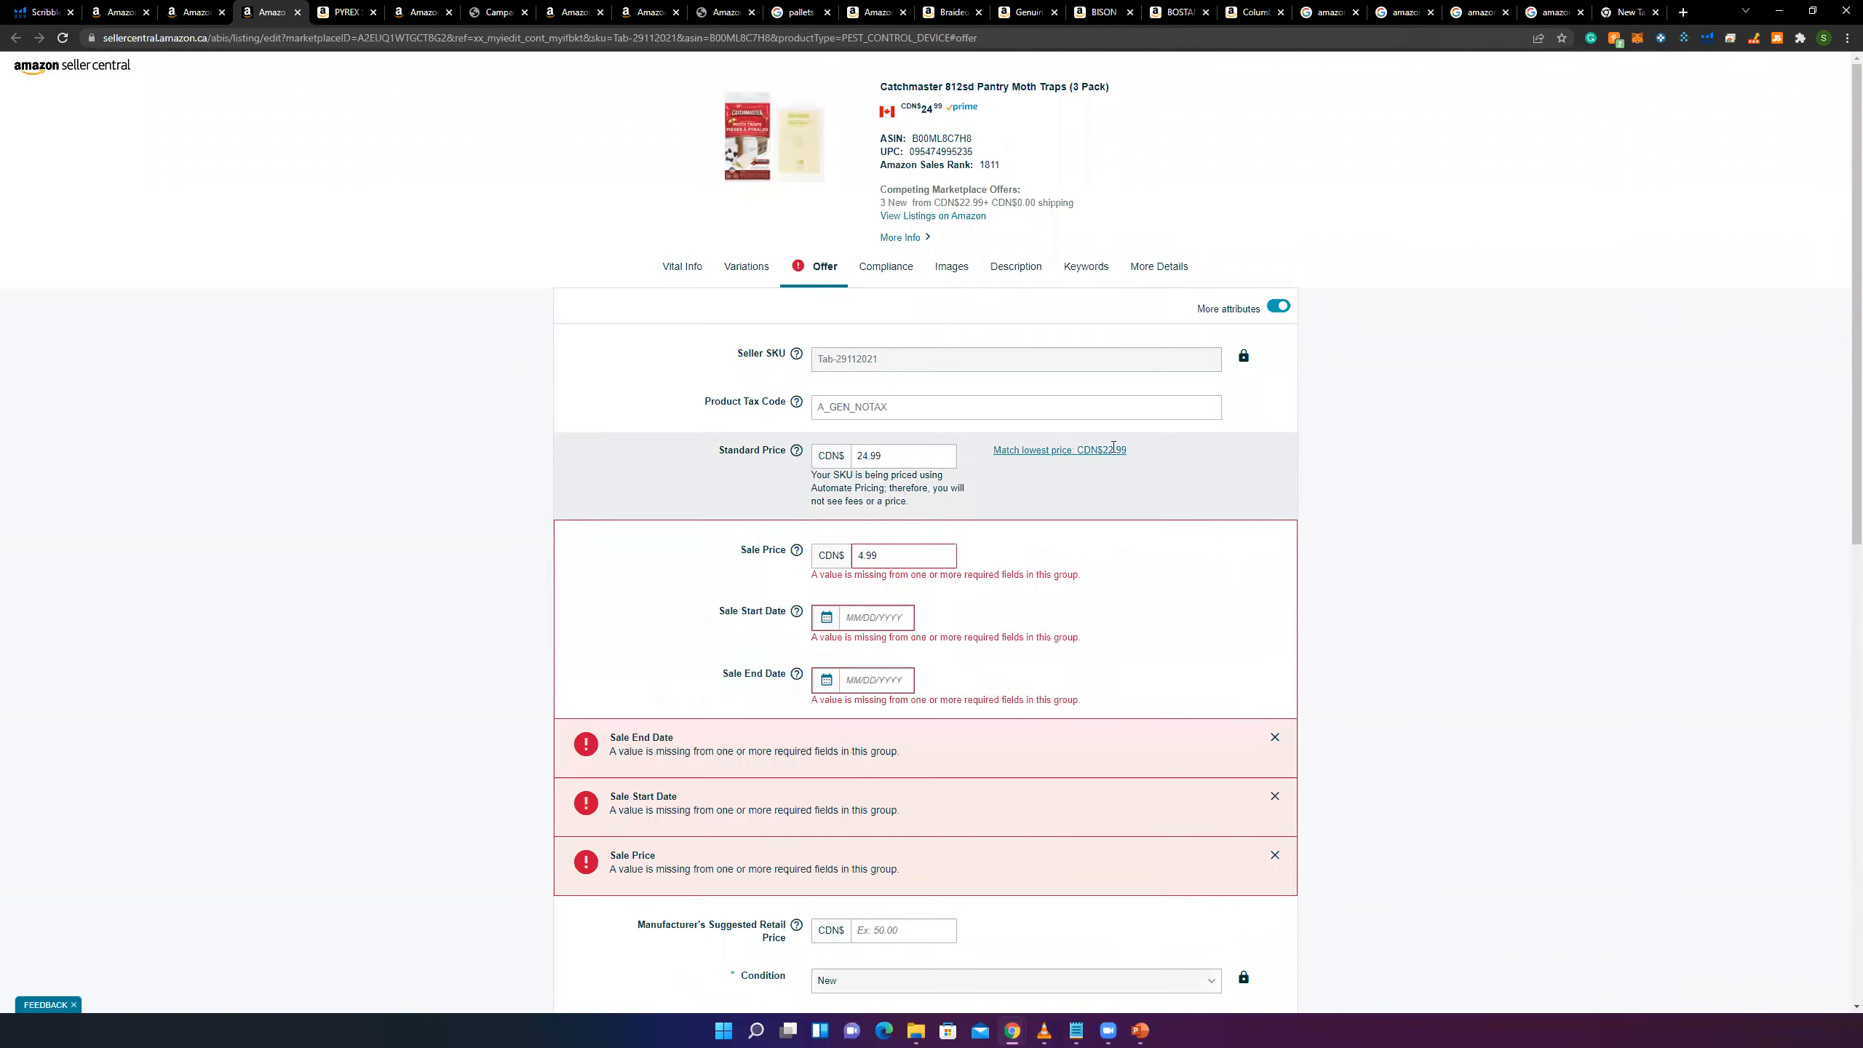
click(908, 621)
click(874, 624)
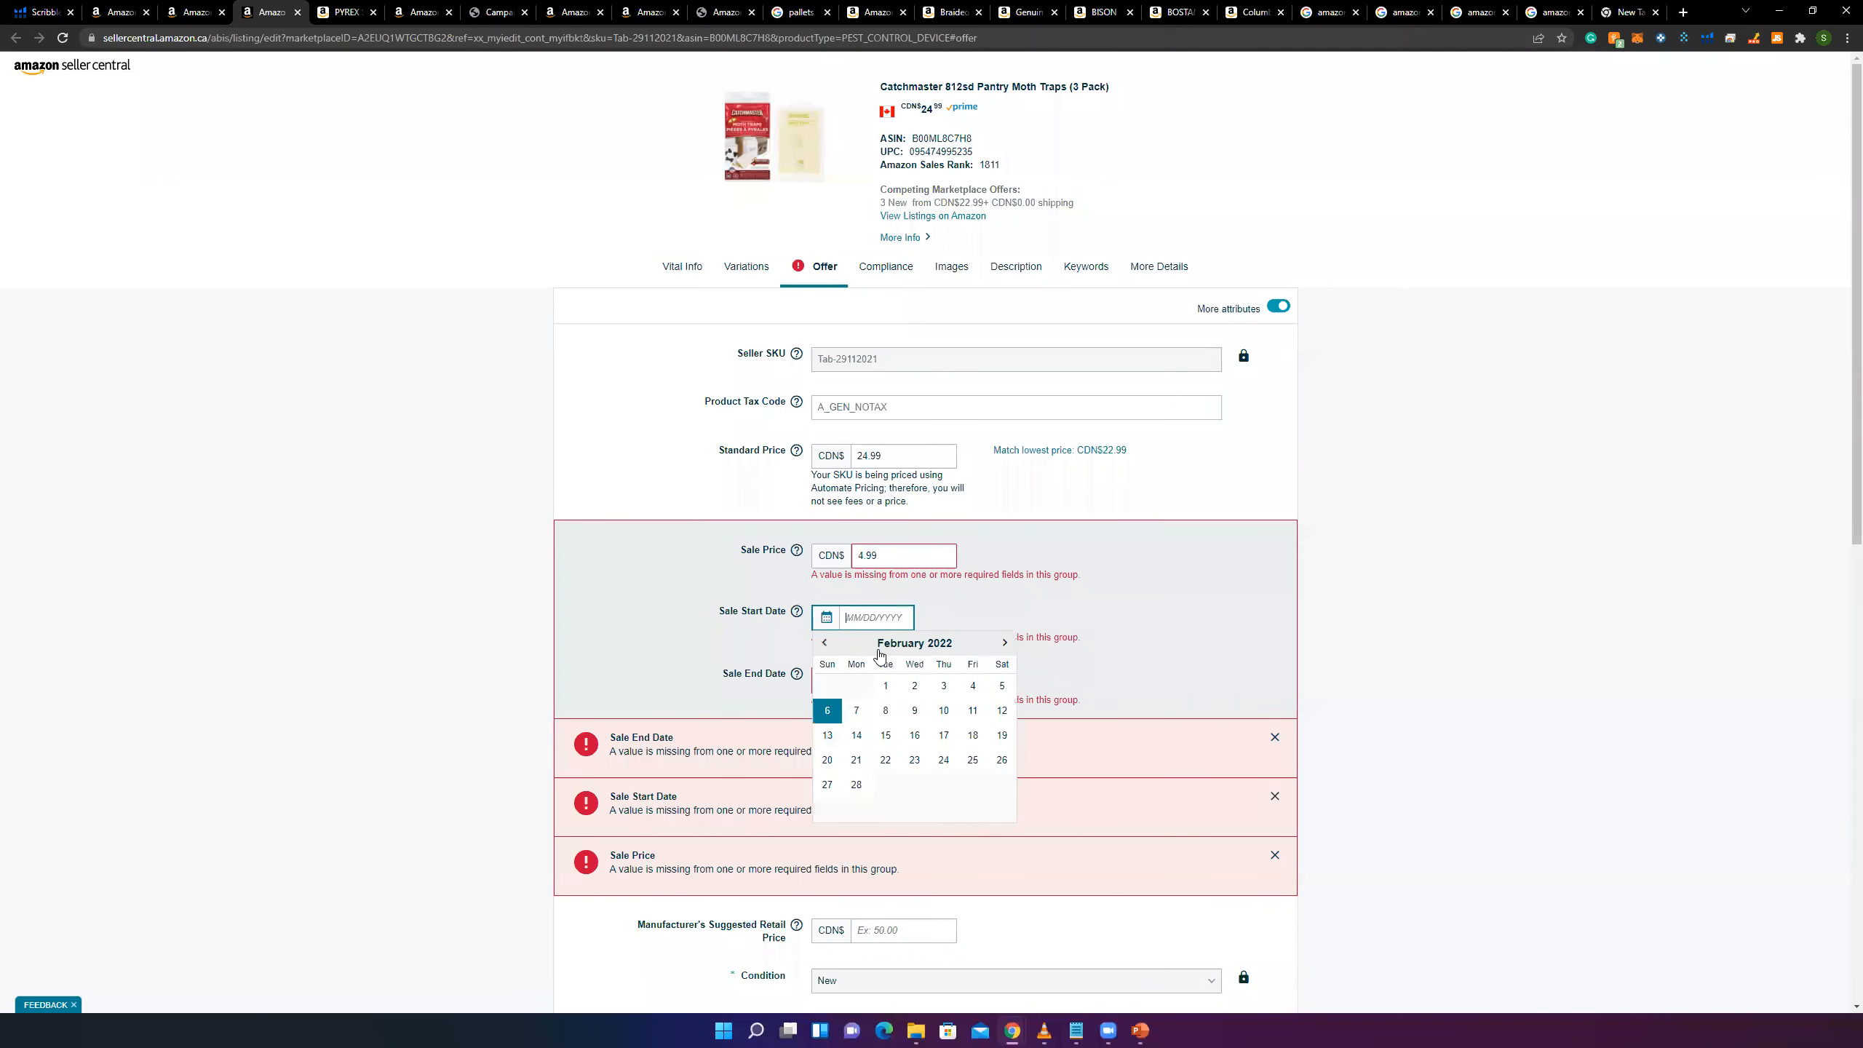
click(946, 716)
click(890, 677)
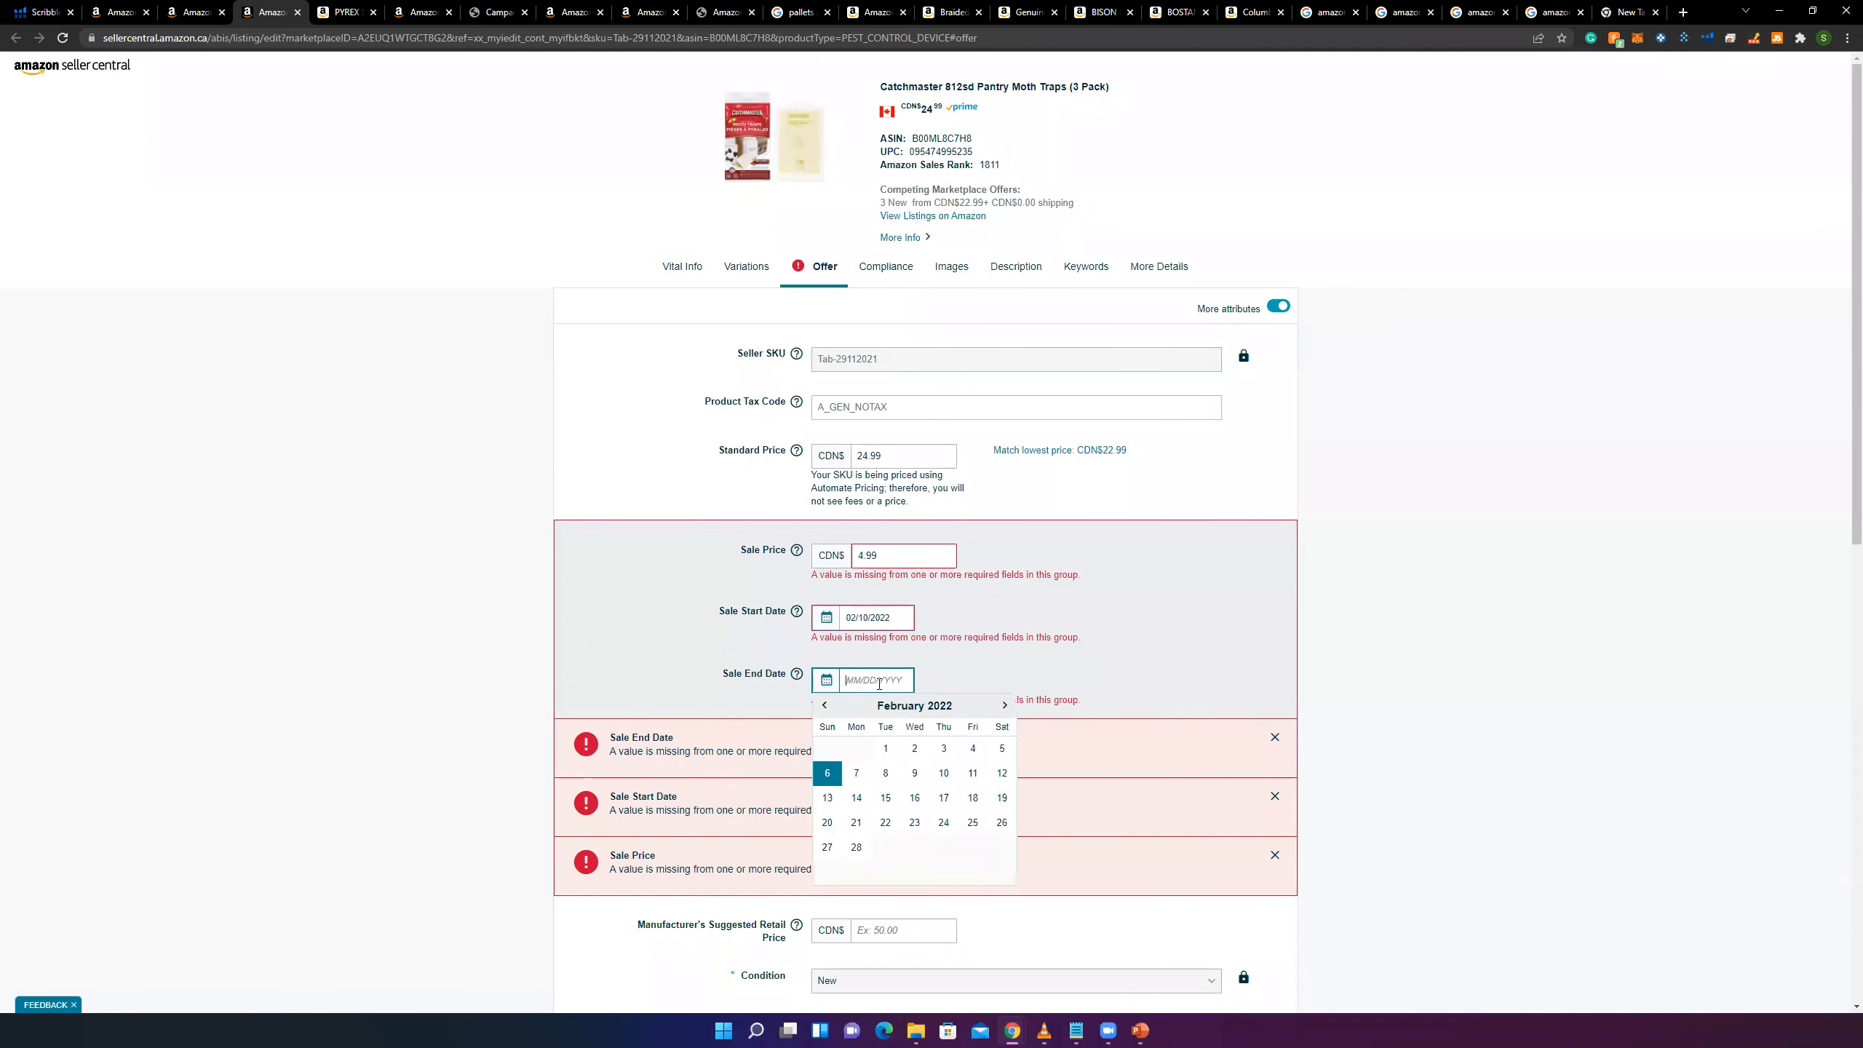
click(826, 821)
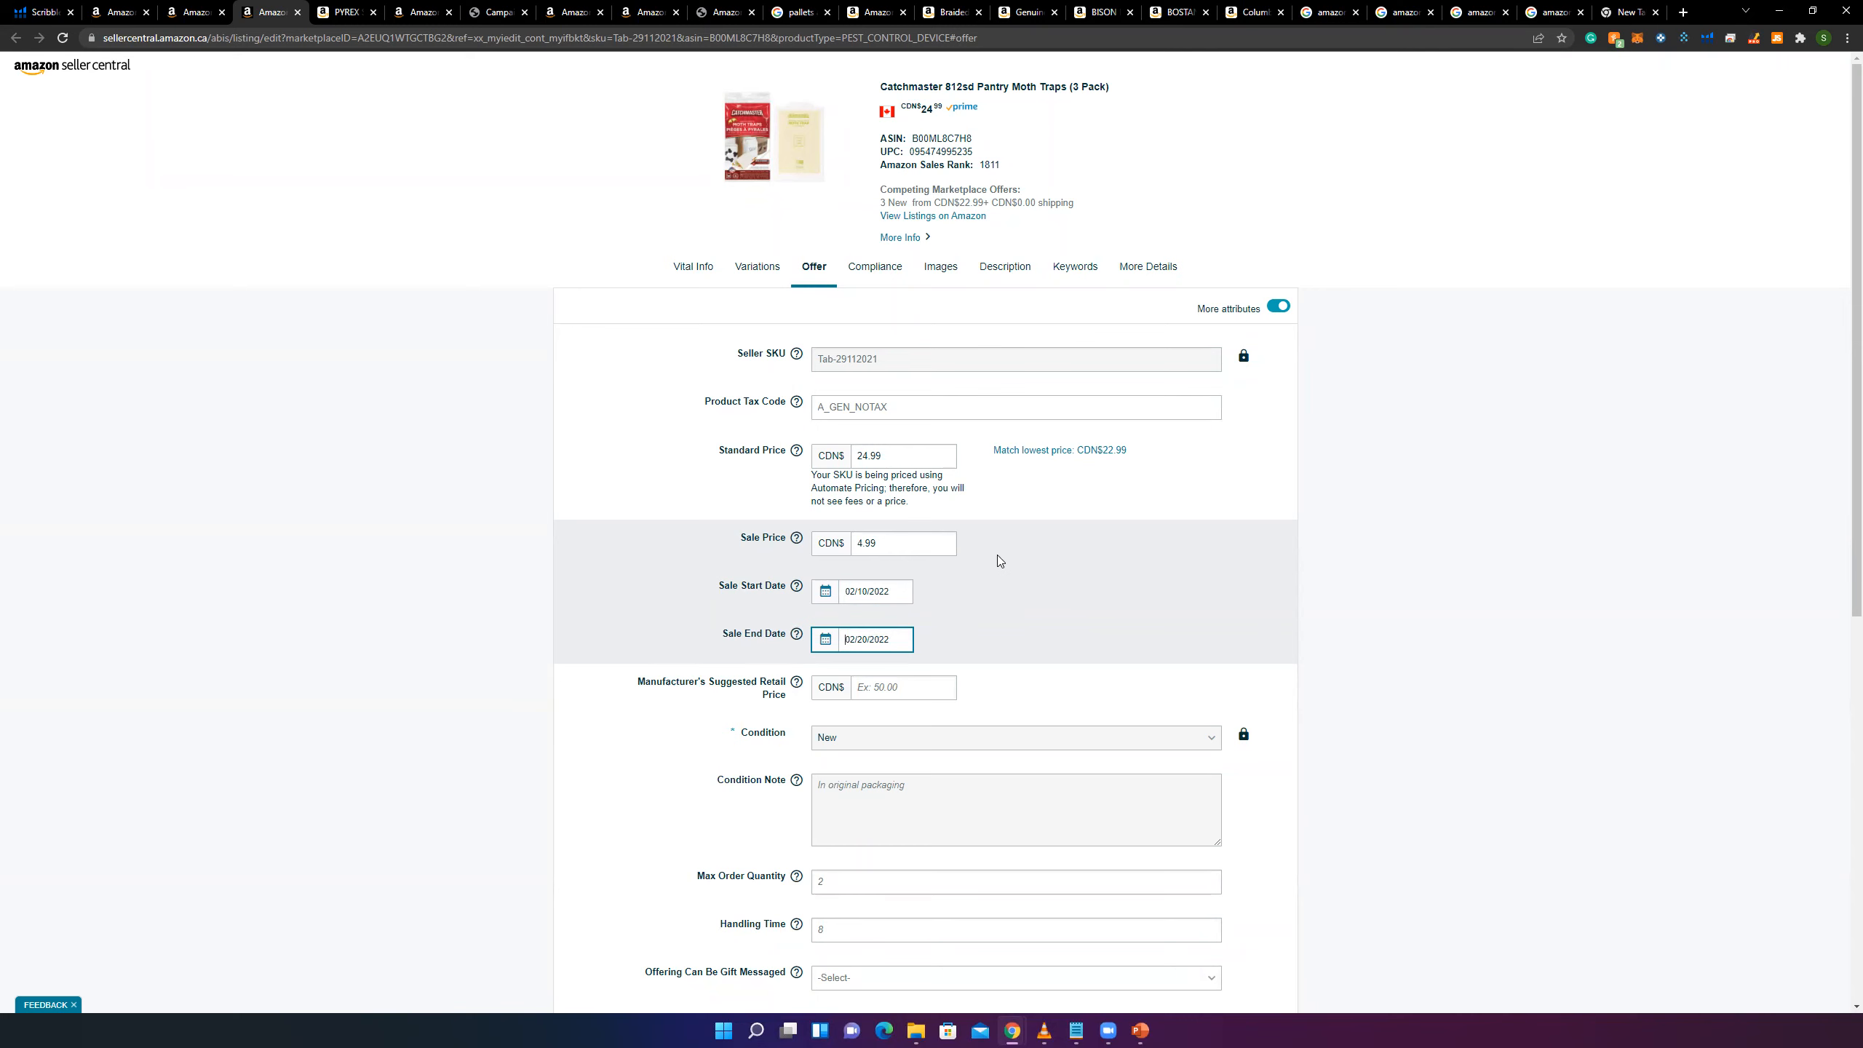
- Review the rest of the moth traps' offer form, and view the PYREX dish's Amazon.ca page for its discounted price
scroll(987, 552, down, 1)
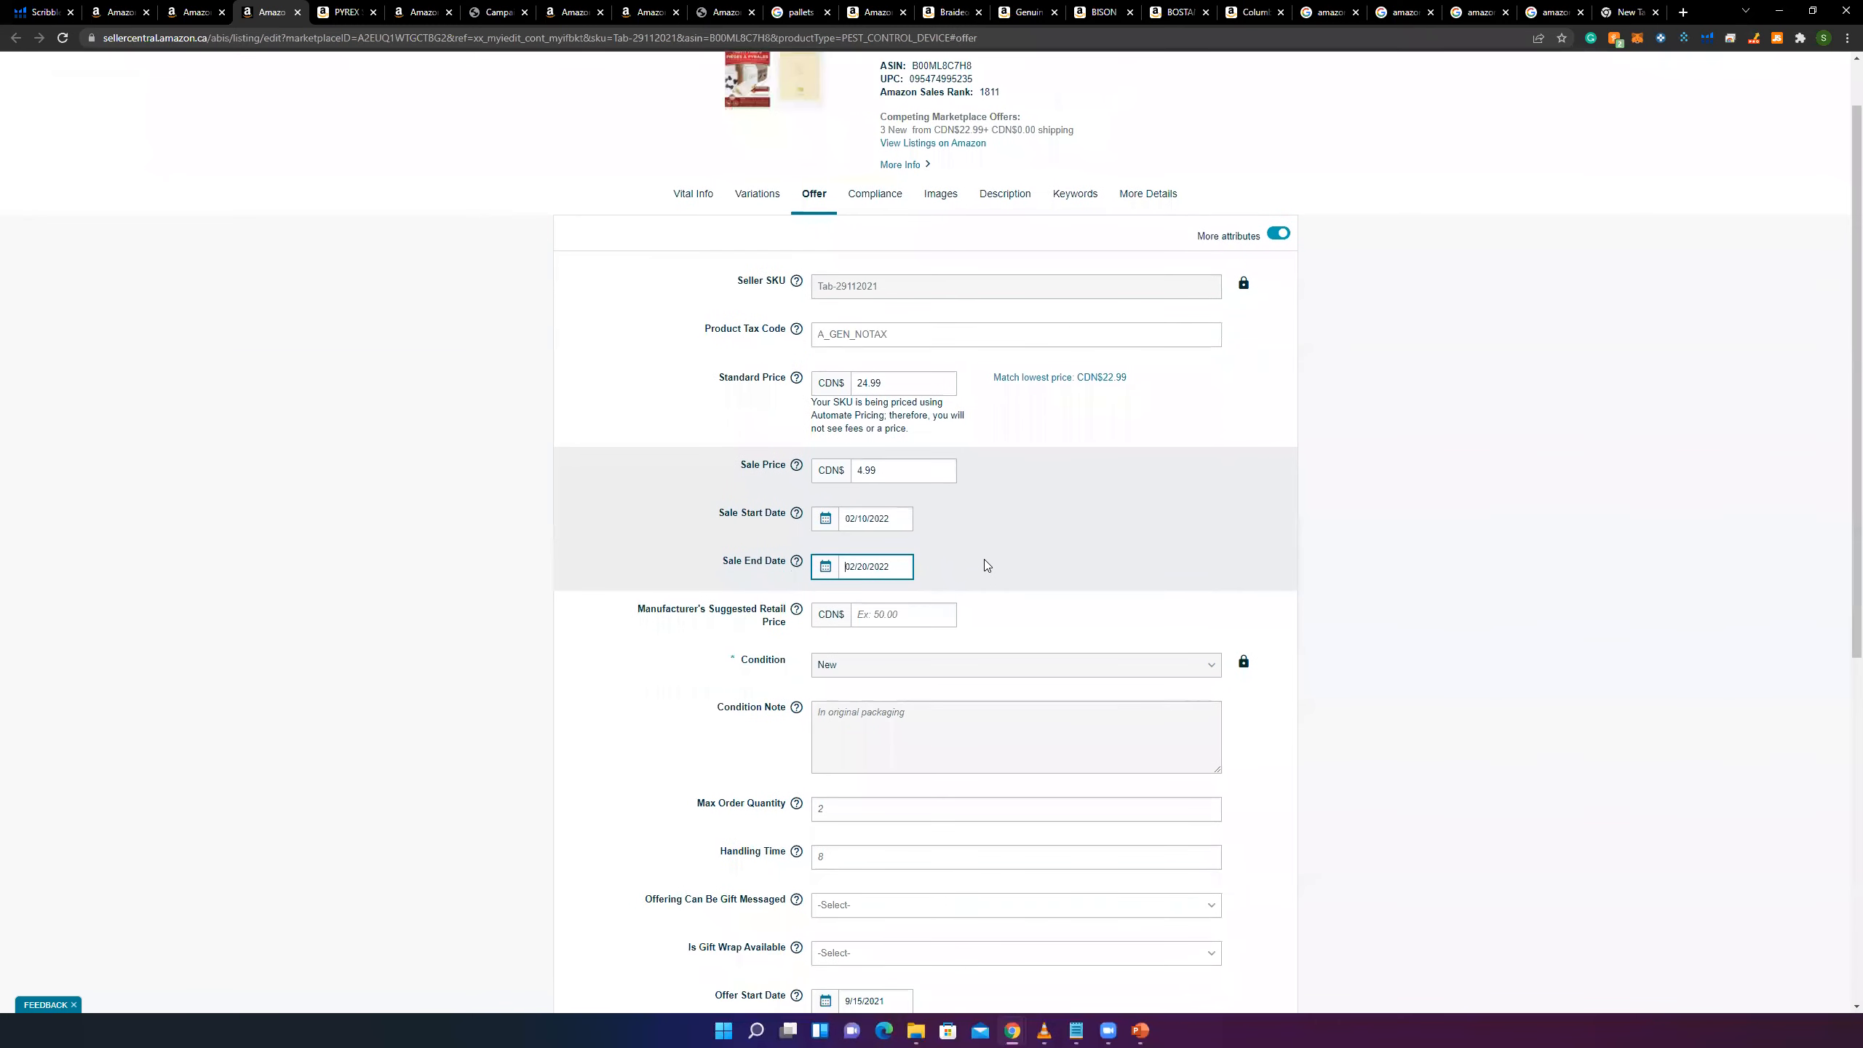
scroll(984, 559, up, 1)
scroll(935, 620, down, 8)
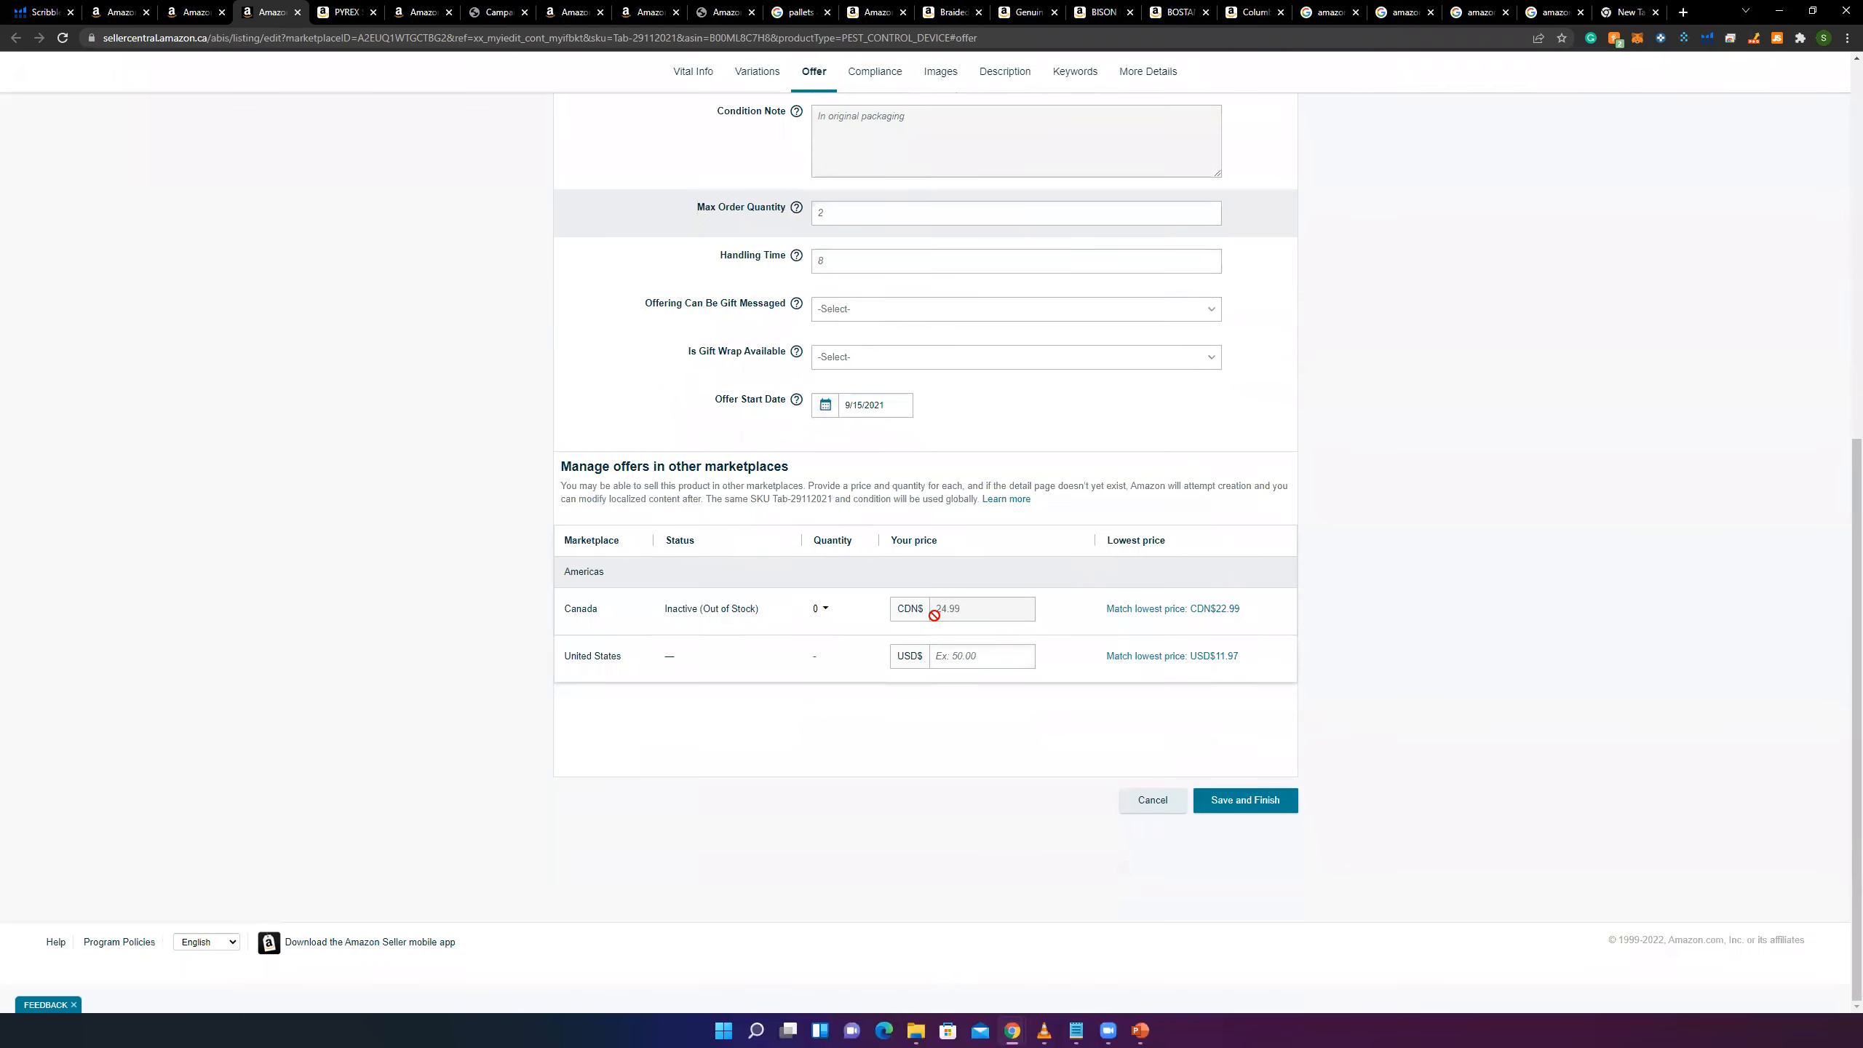
scroll(976, 637, up, 8)
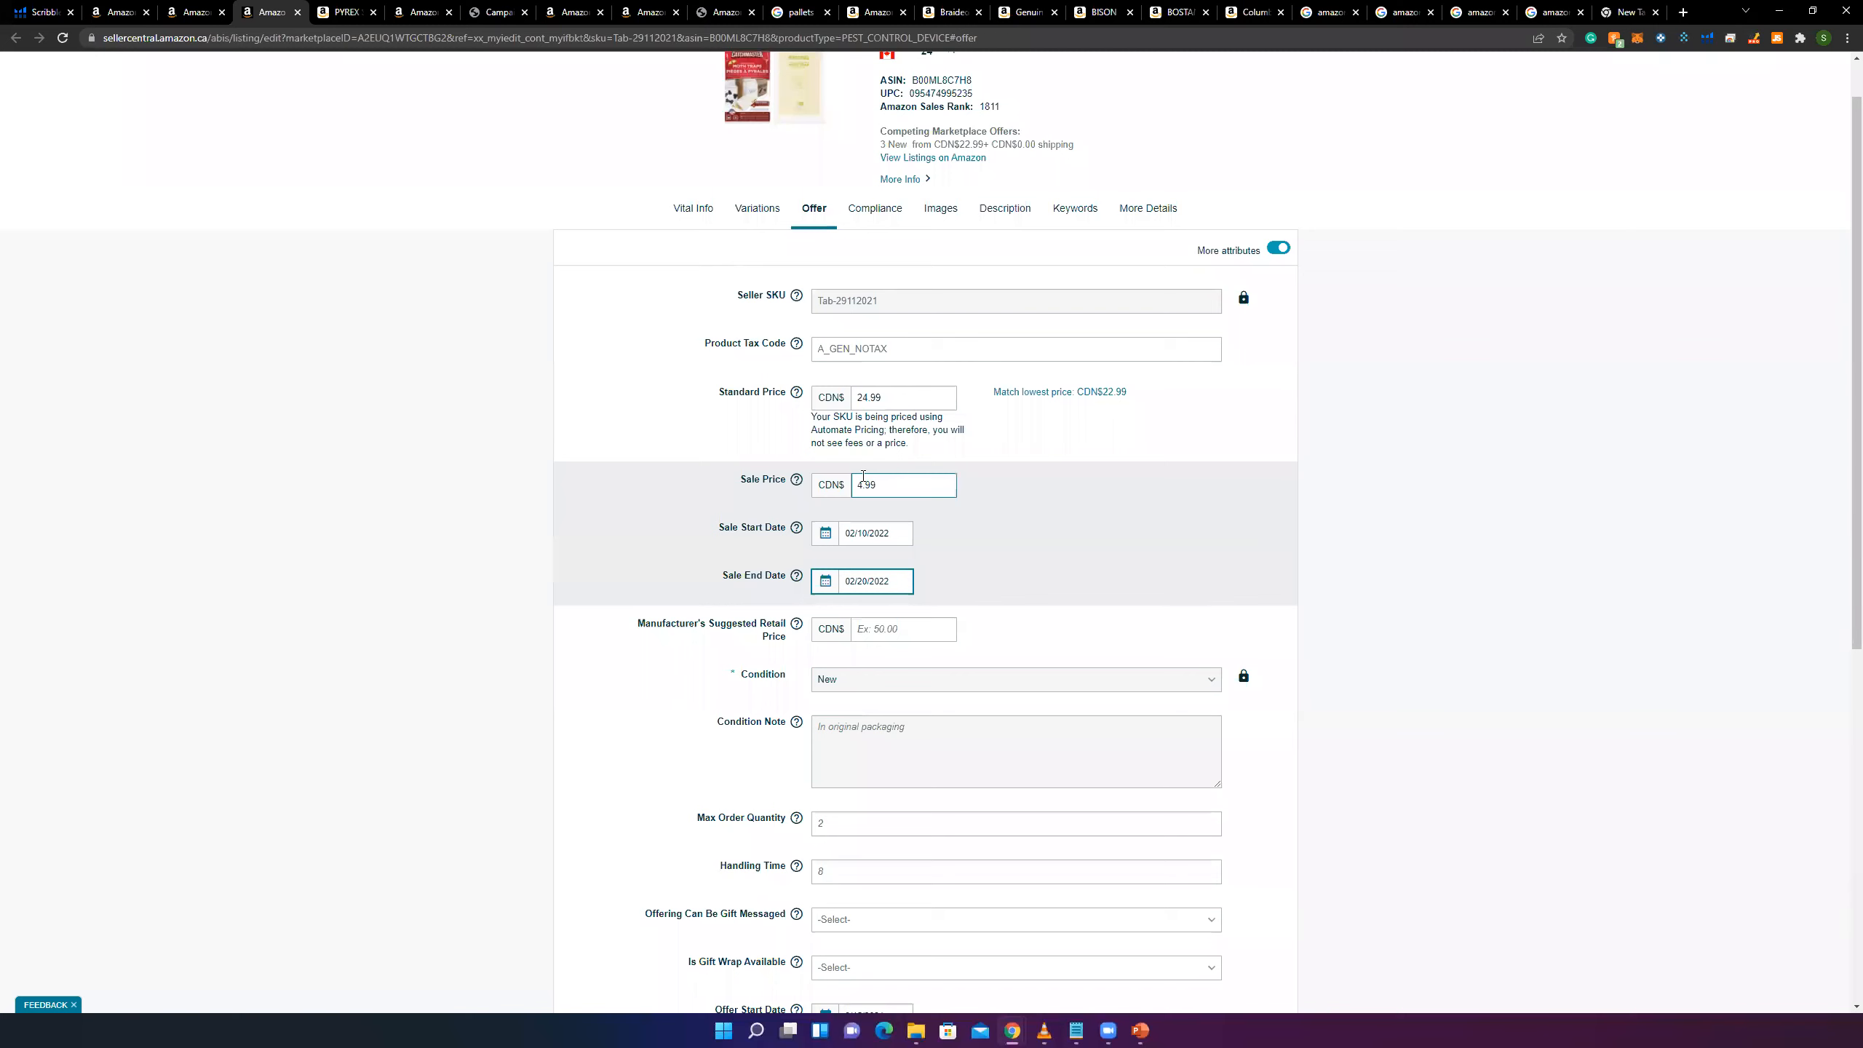
scroll(885, 587, up, 1)
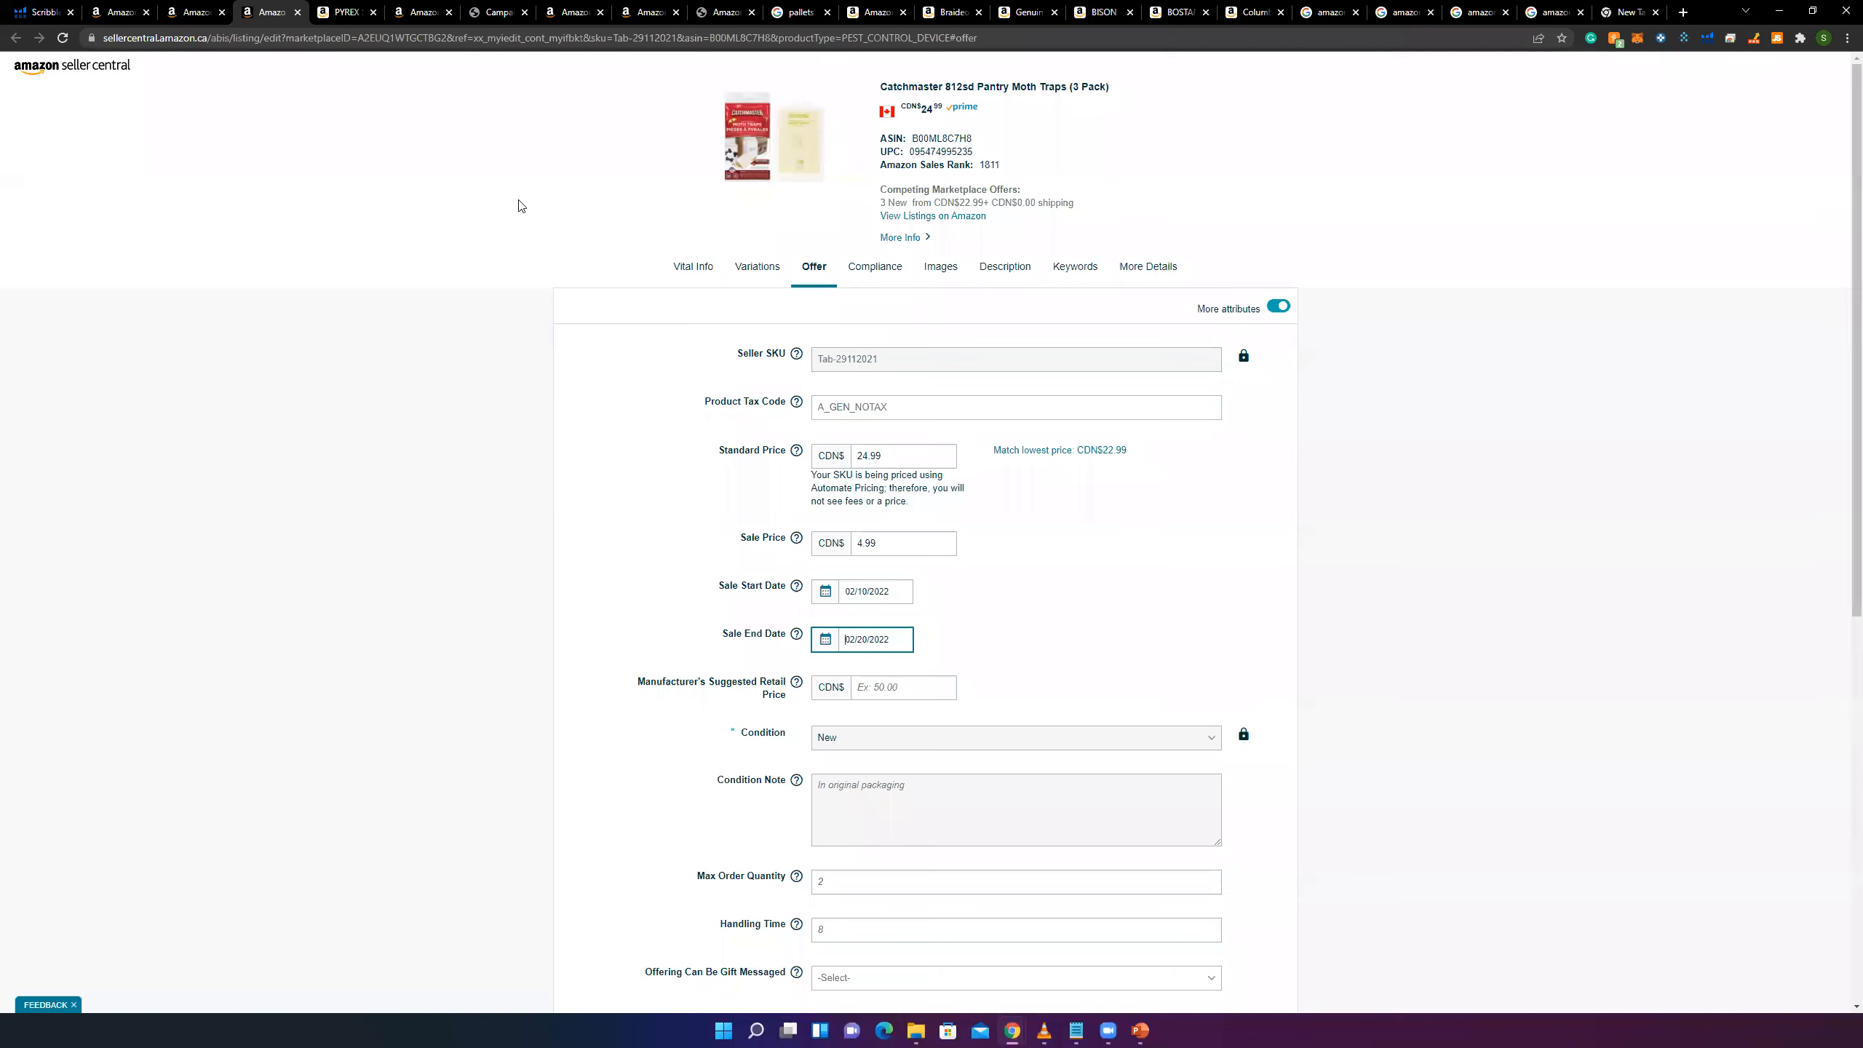
click(195, 8)
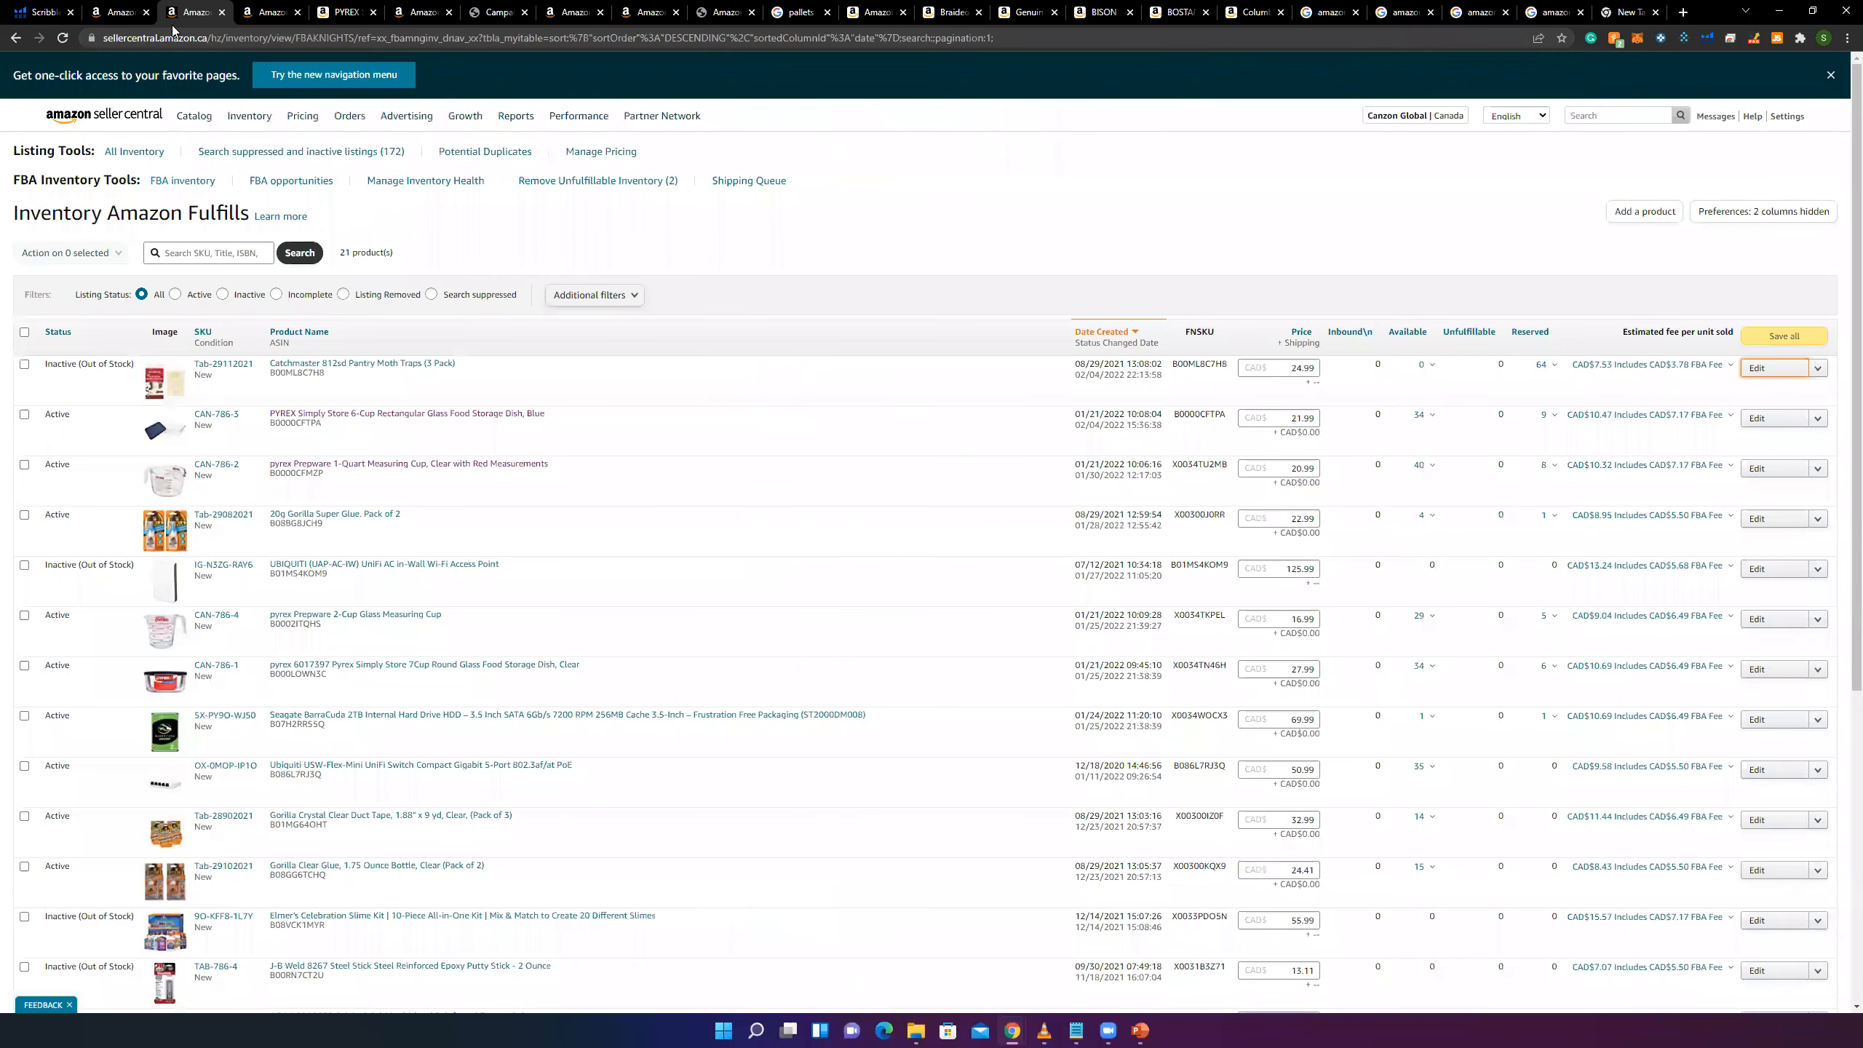
click(342, 12)
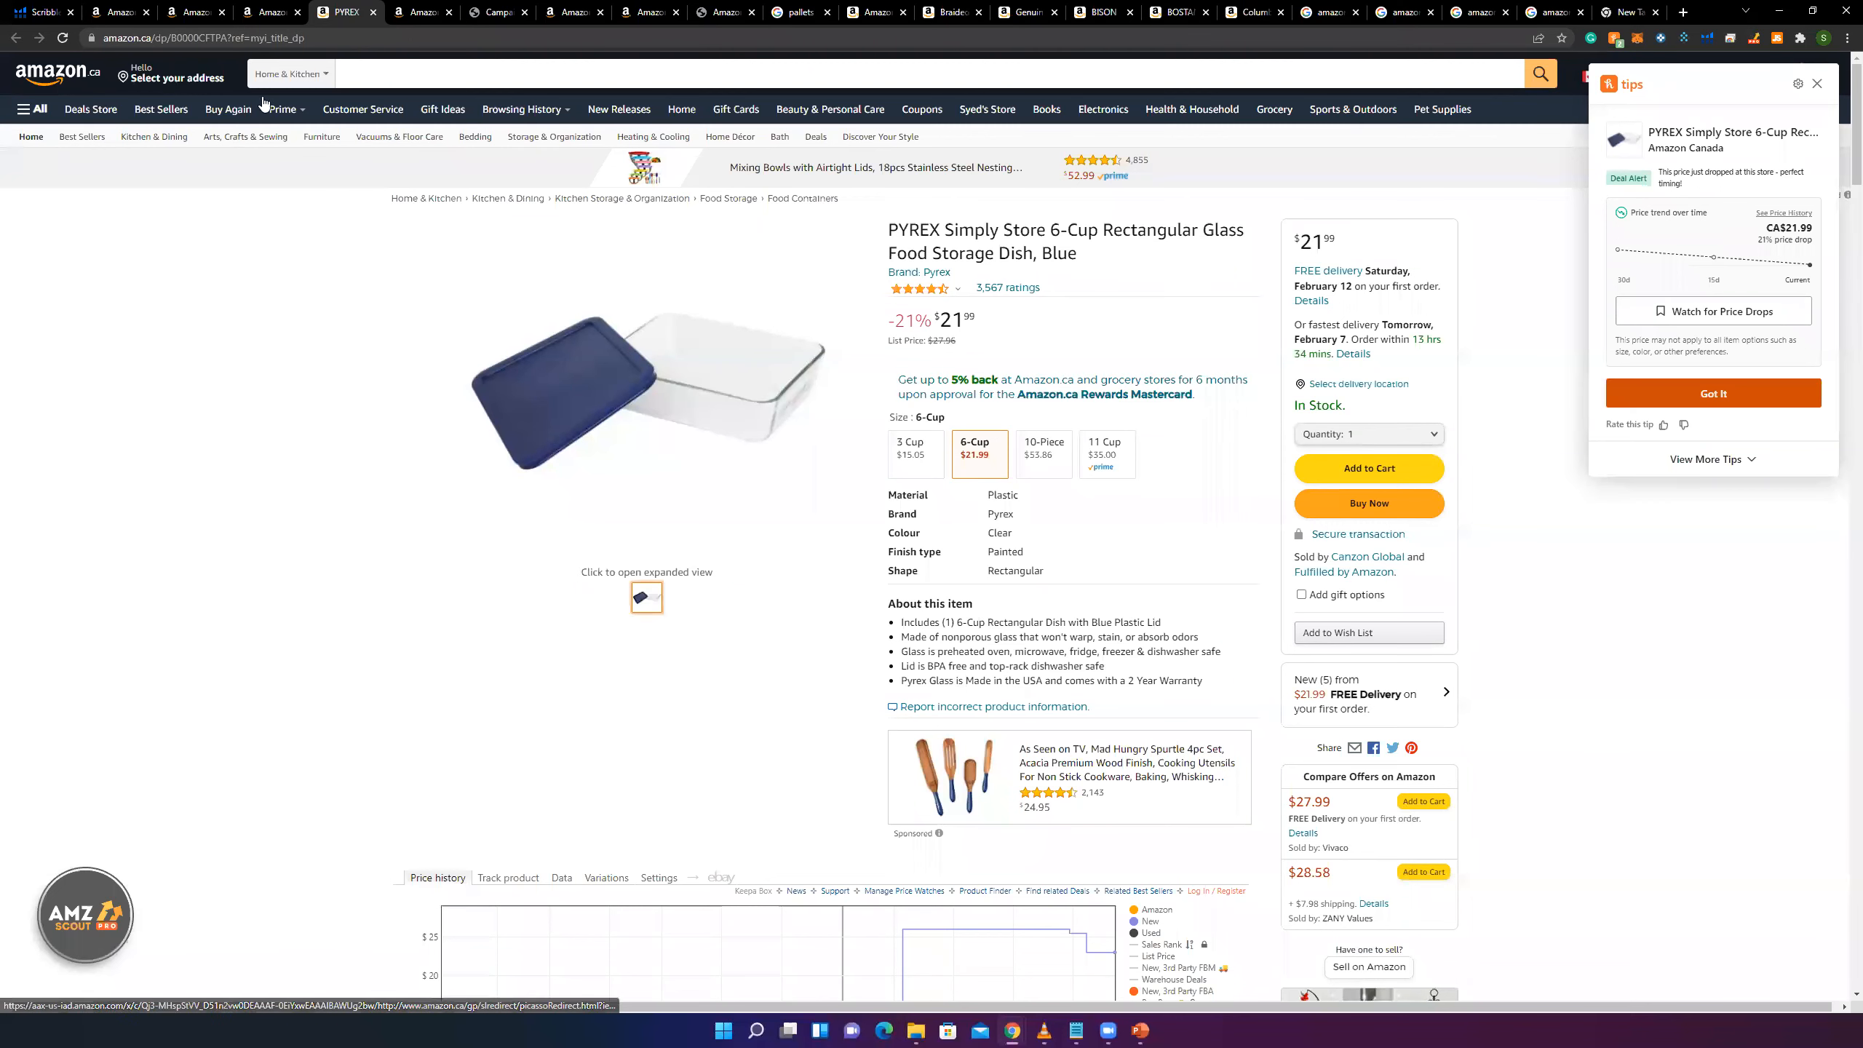
- Go through the open pages and return to the Amazon.ca search results for "leather waist belt"
click(418, 11)
click(497, 8)
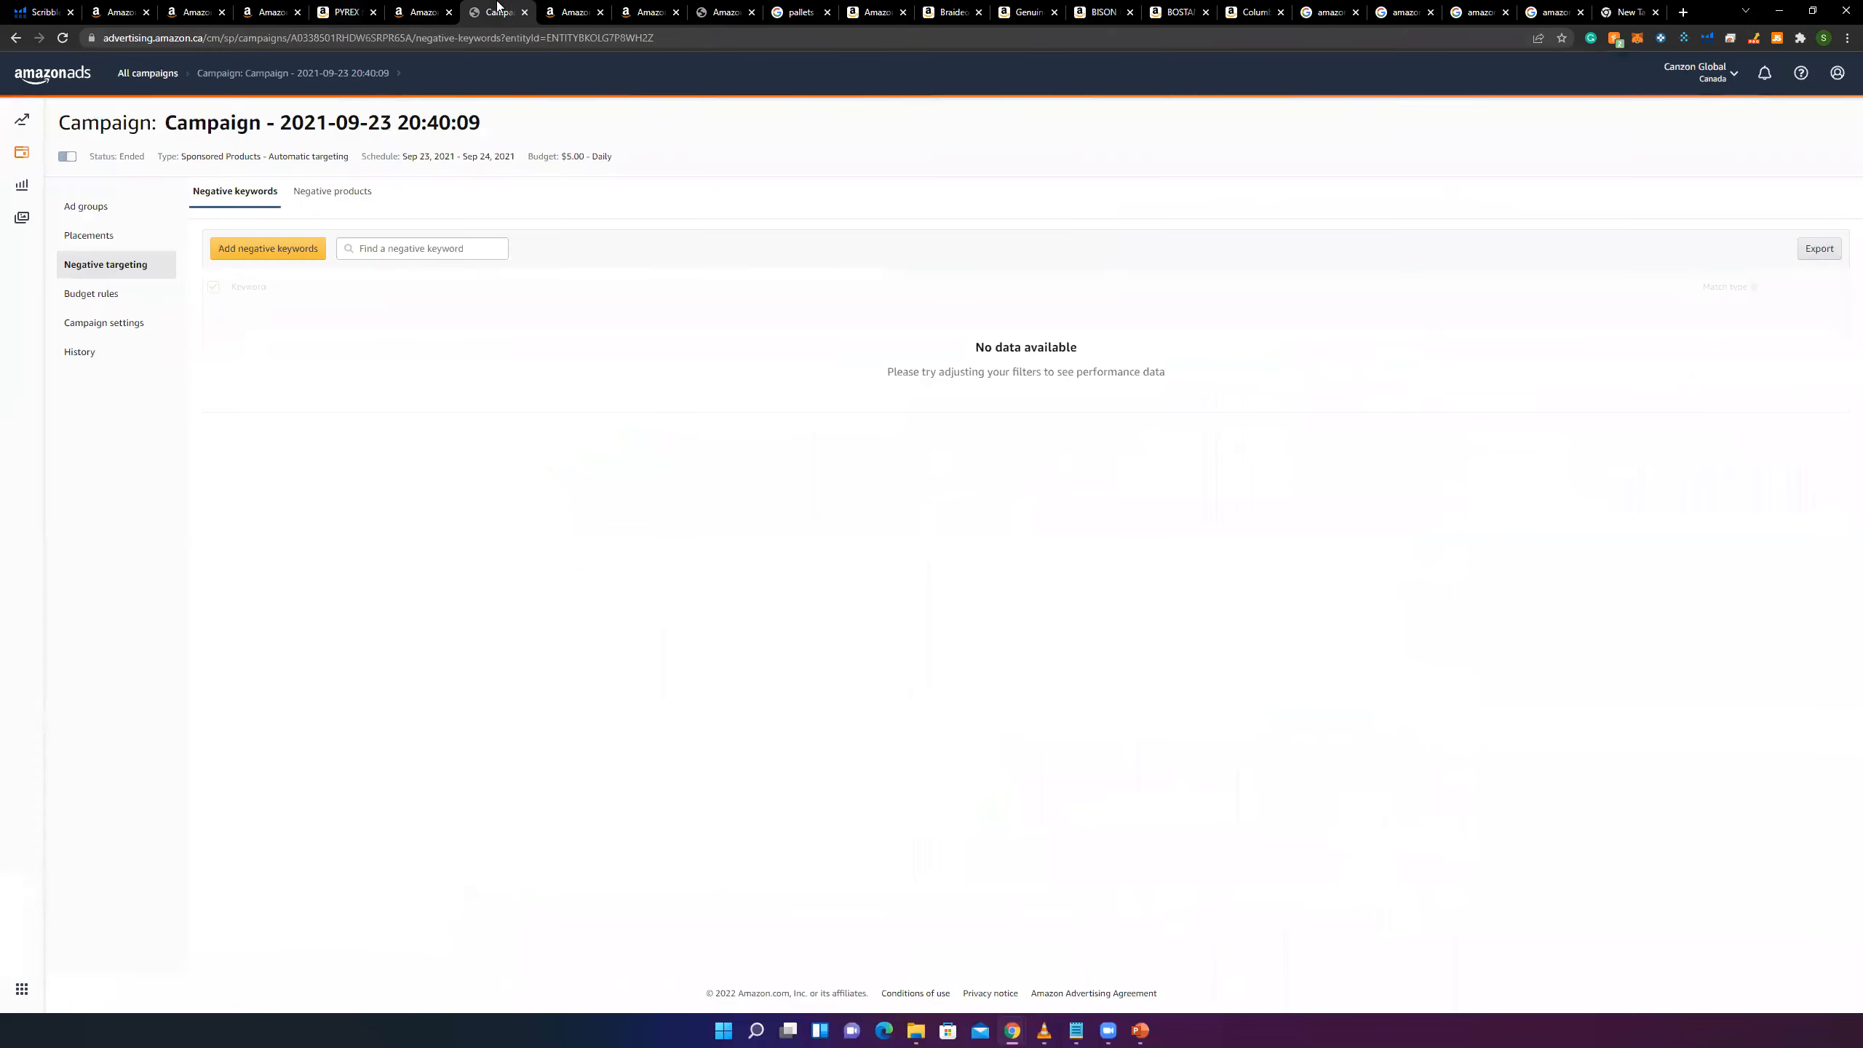
click(553, 7)
click(624, 7)
click(715, 10)
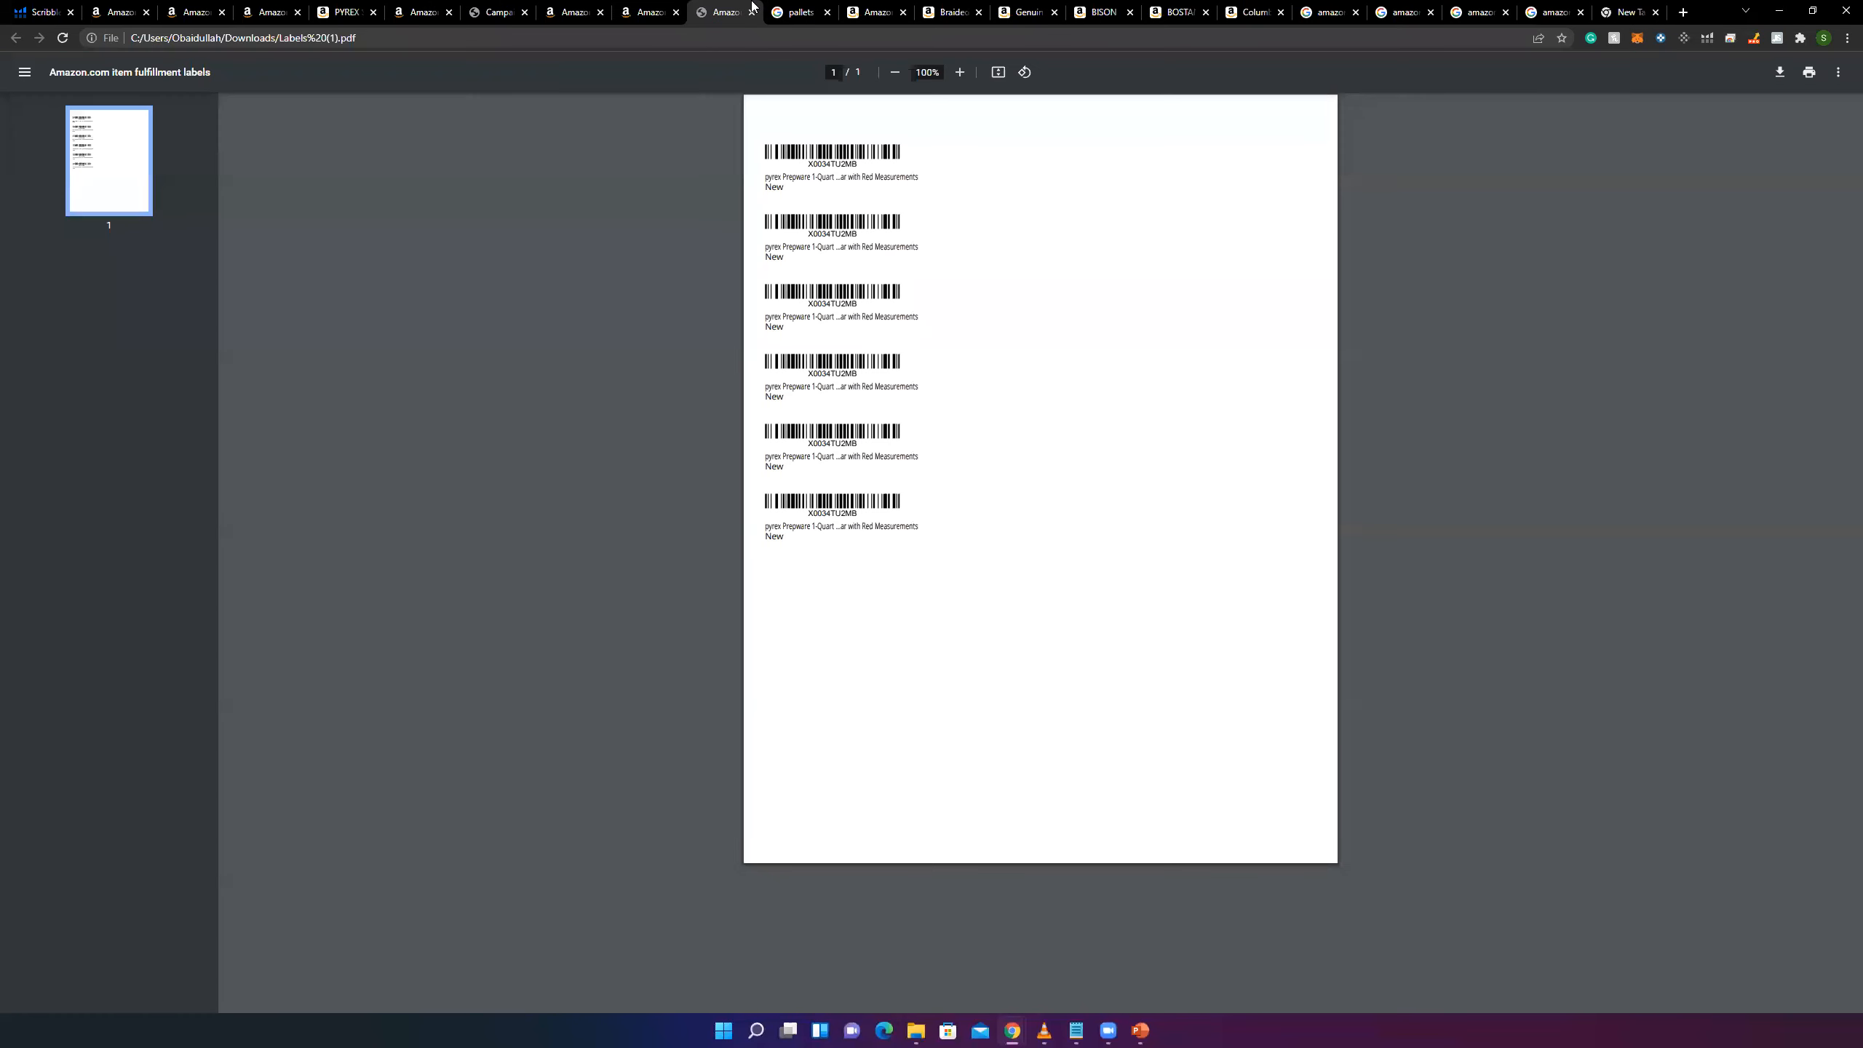
click(954, 10)
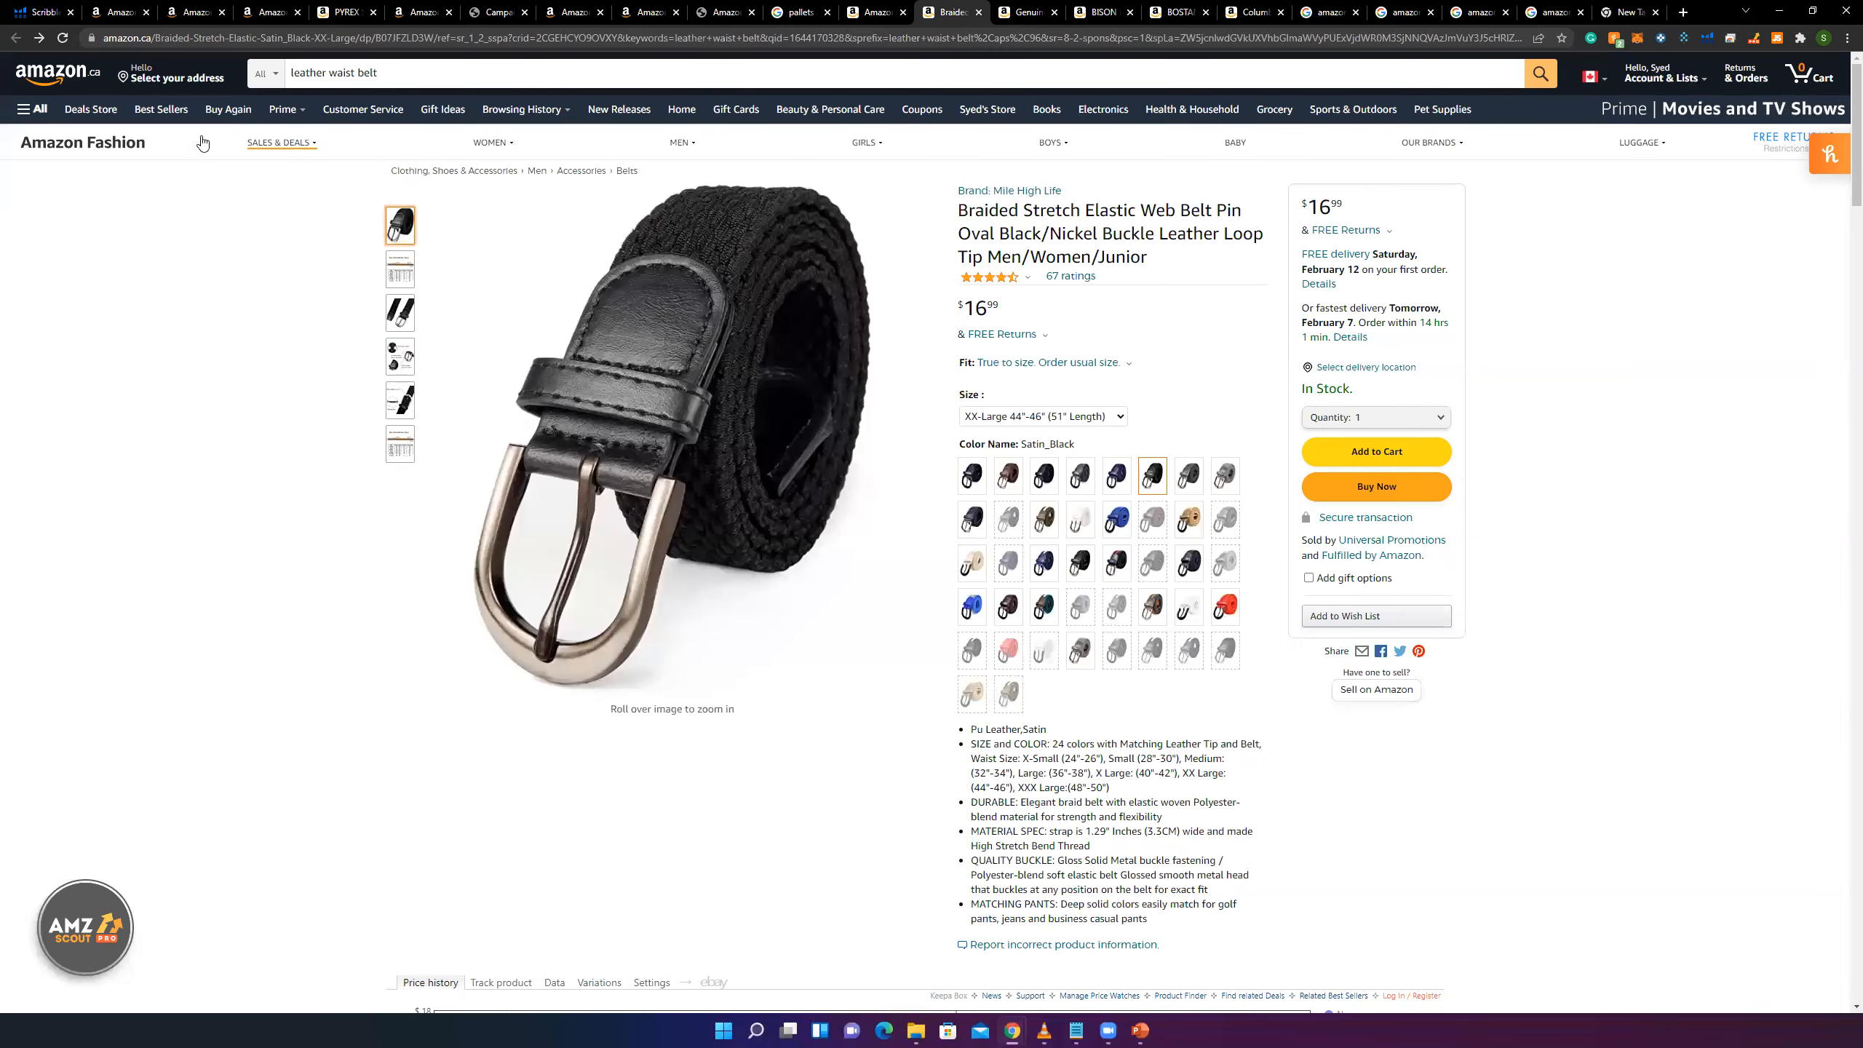
click(874, 14)
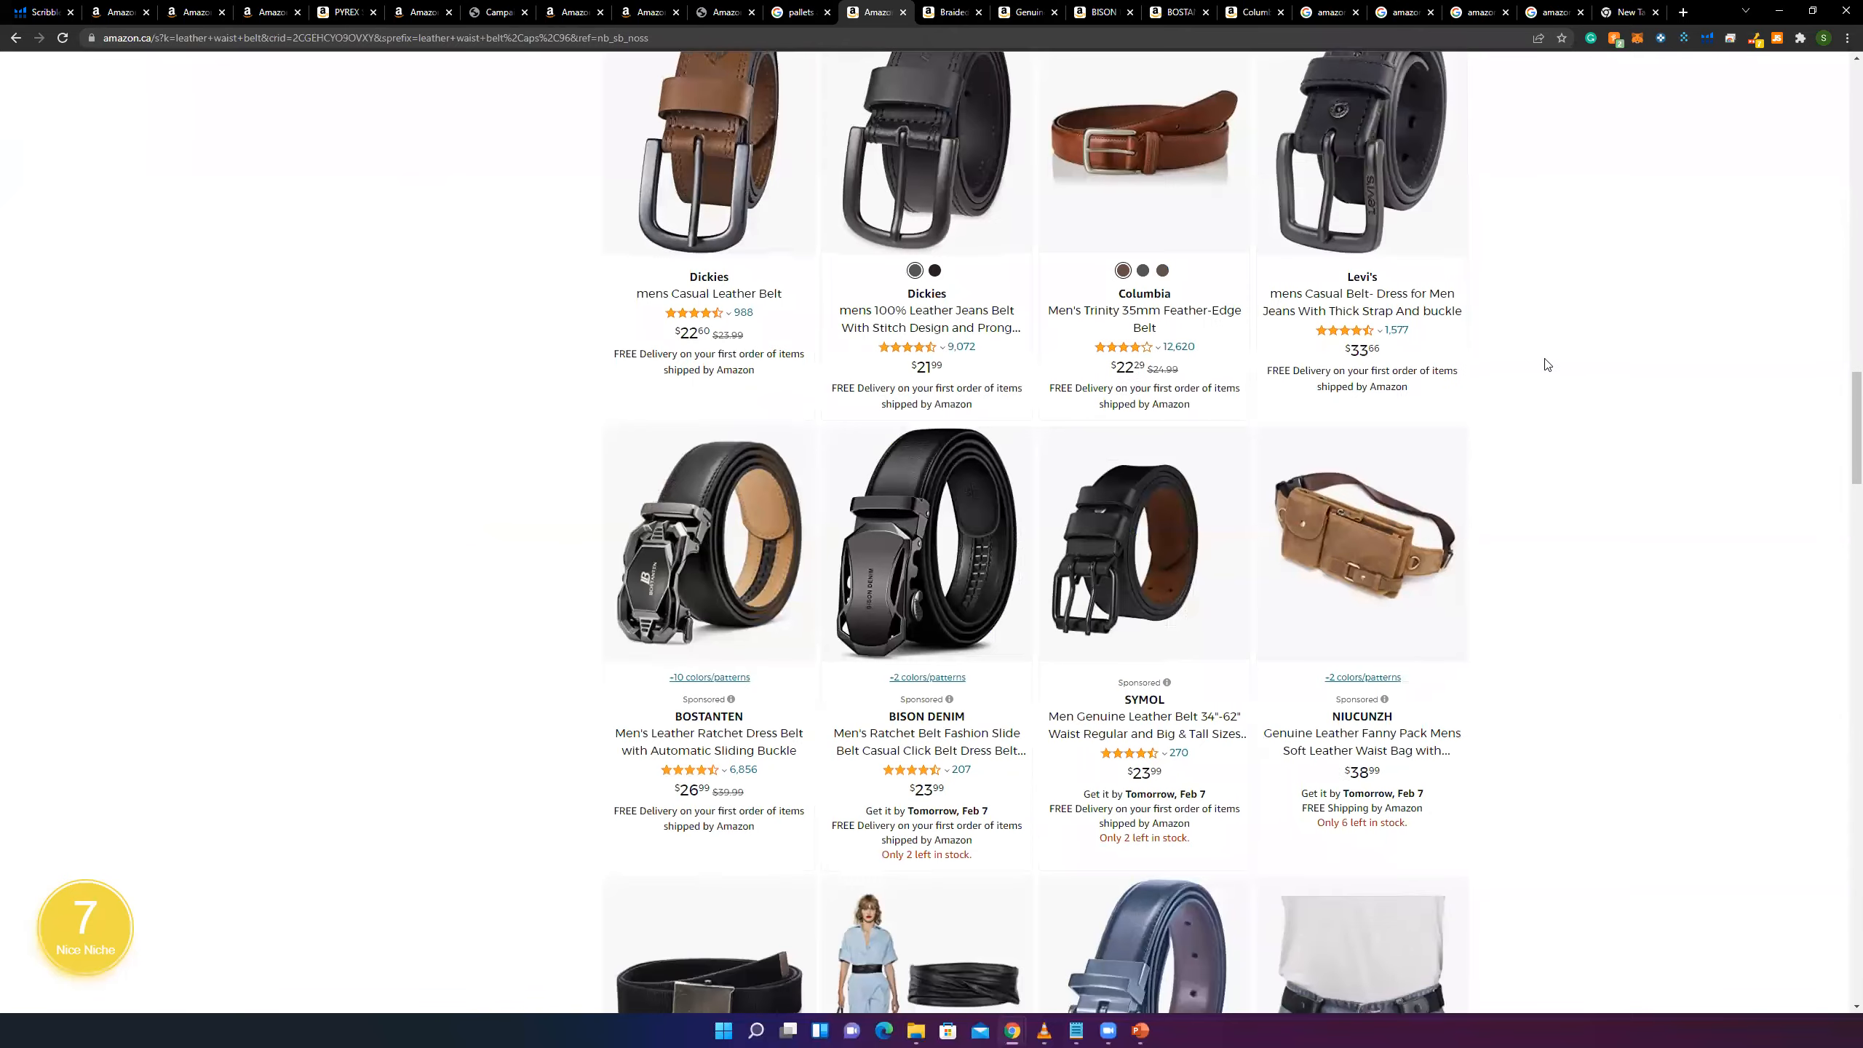
- Look through the leather waist belt results for listings that show a discounted price beside a crossed-out price
scroll(1548, 363, up, 10)
scroll(1548, 362, up, 10)
scroll(1552, 362, down, 5)
scroll(1560, 361, down, 15)
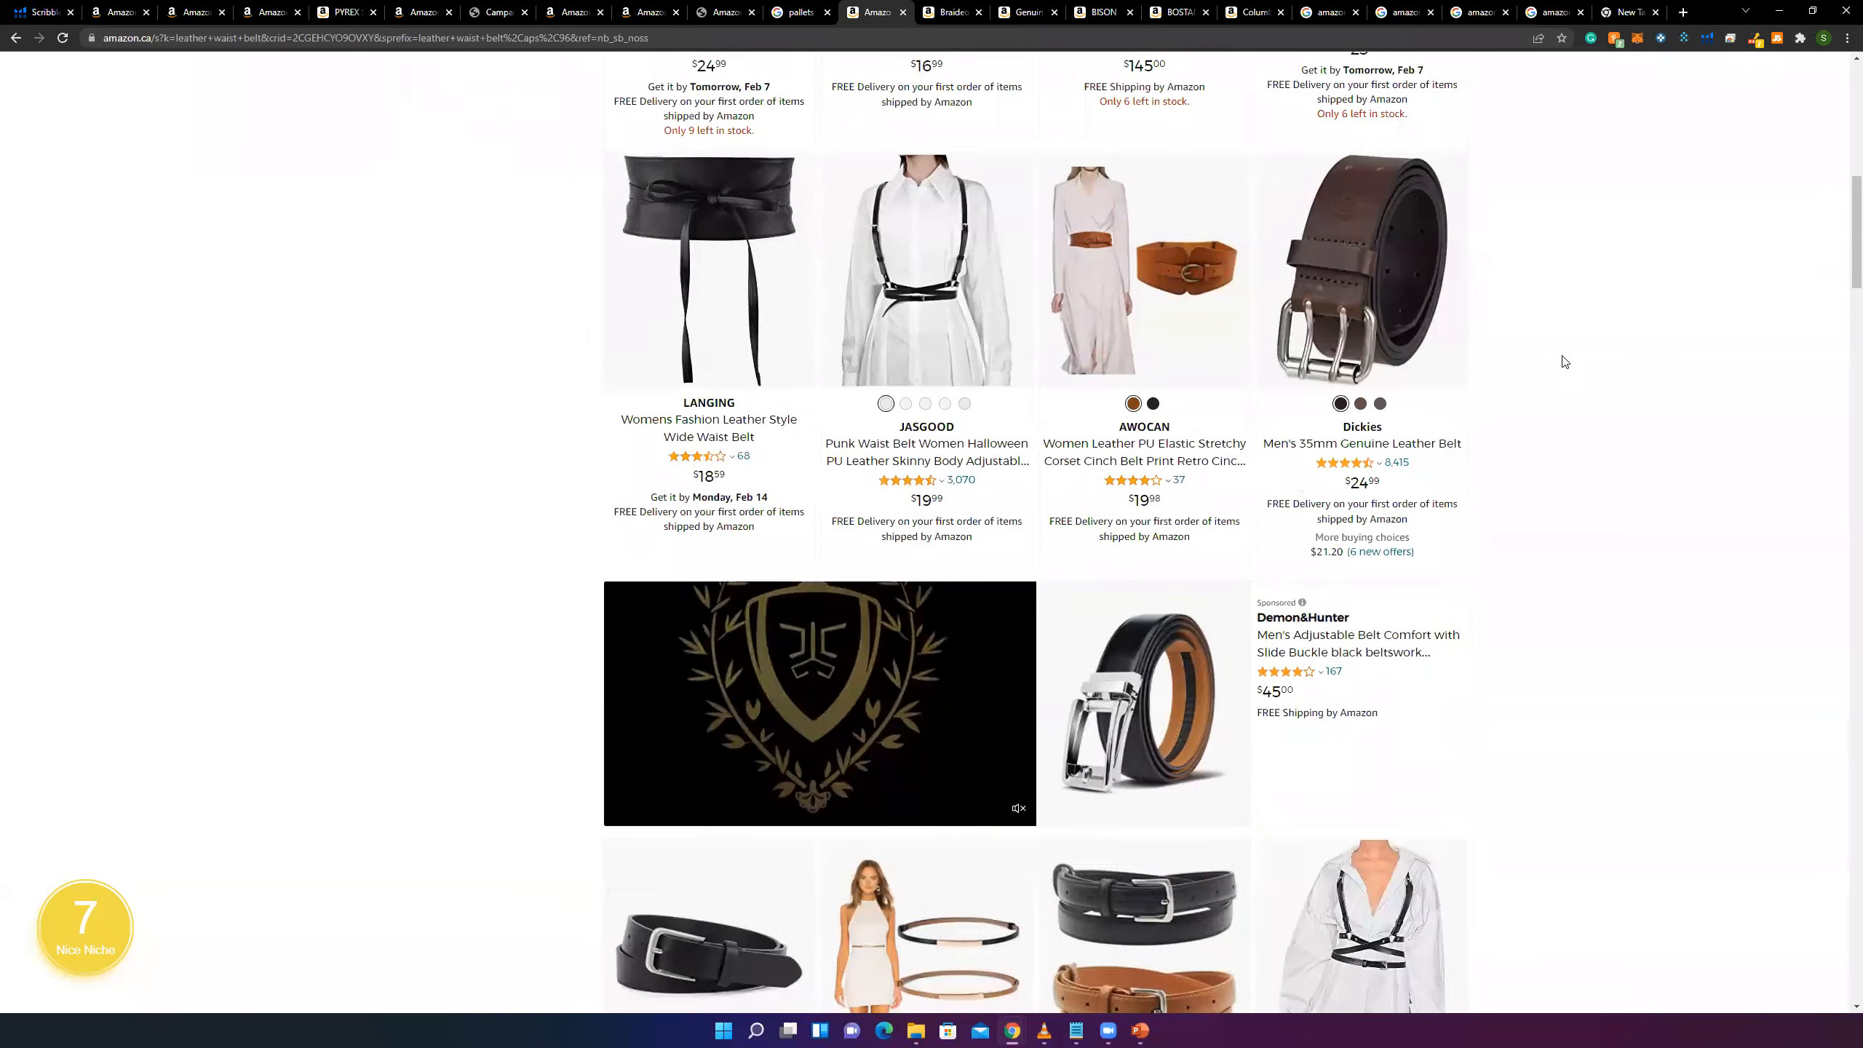
scroll(1561, 361, down, 10)
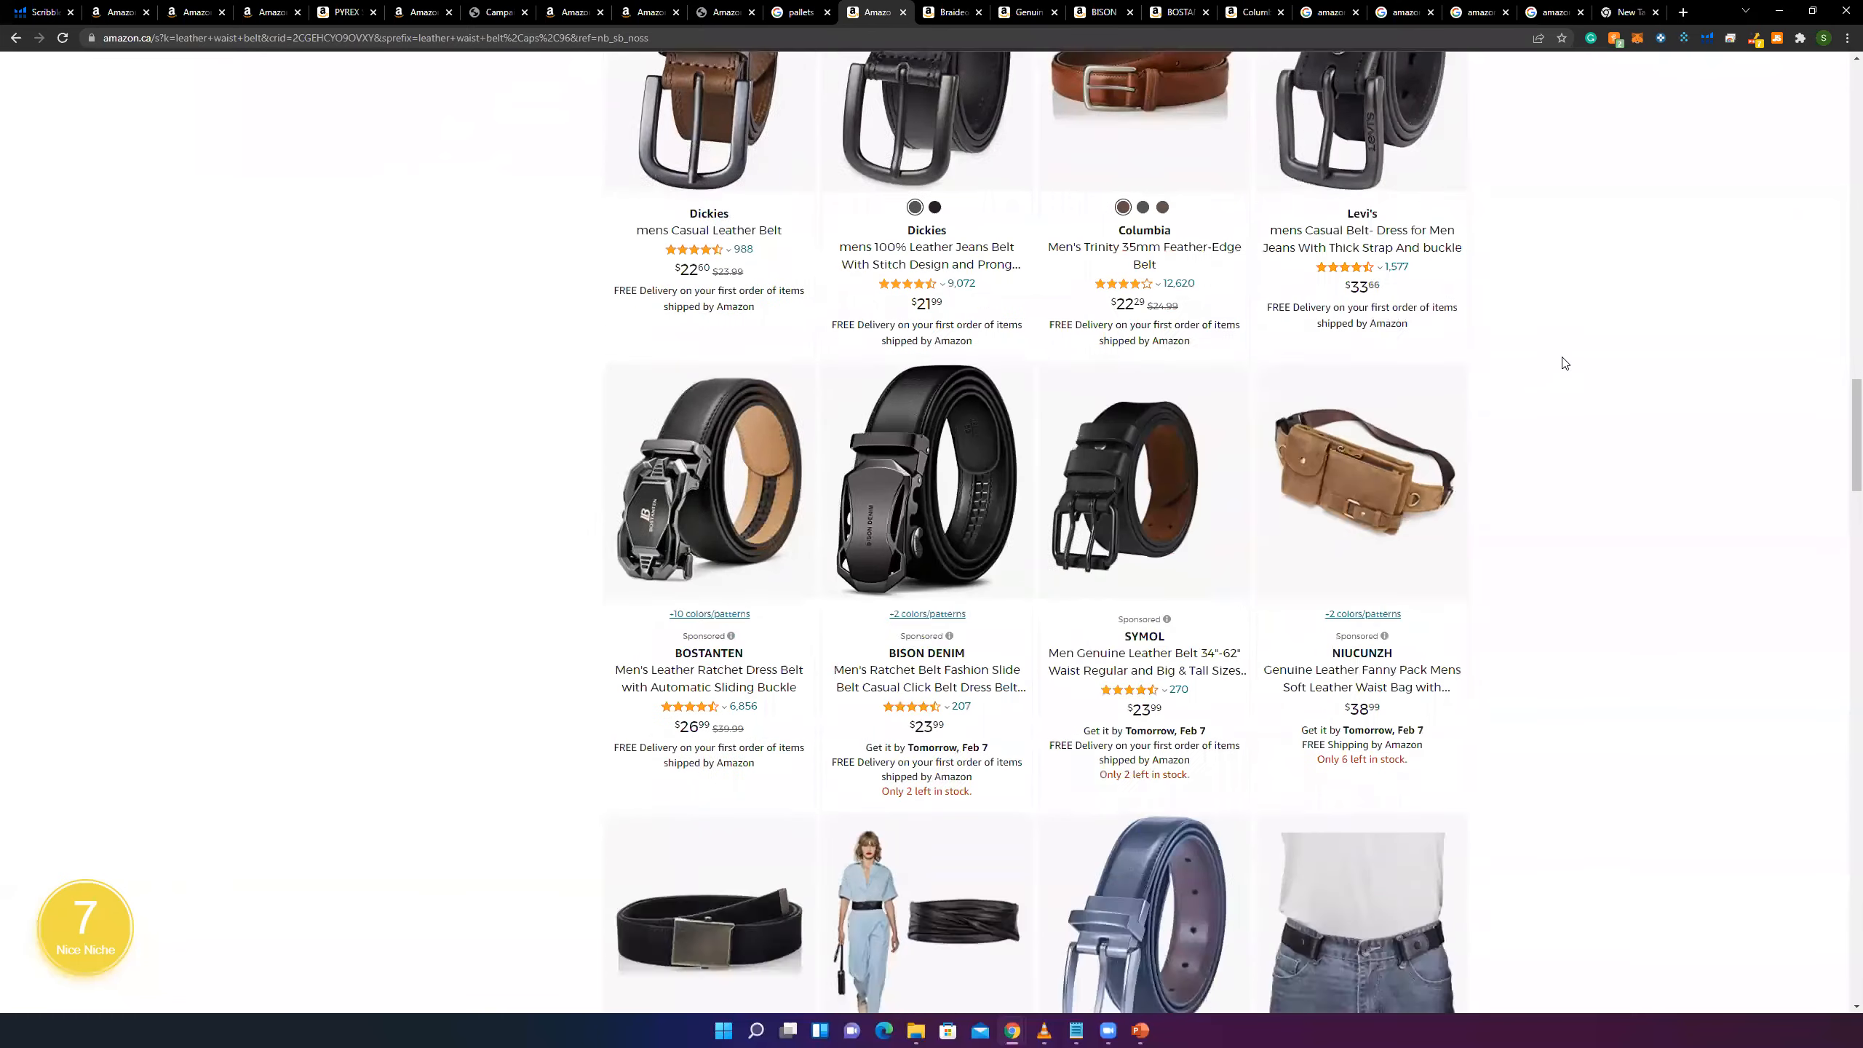
scroll(1639, 808, up, 10)
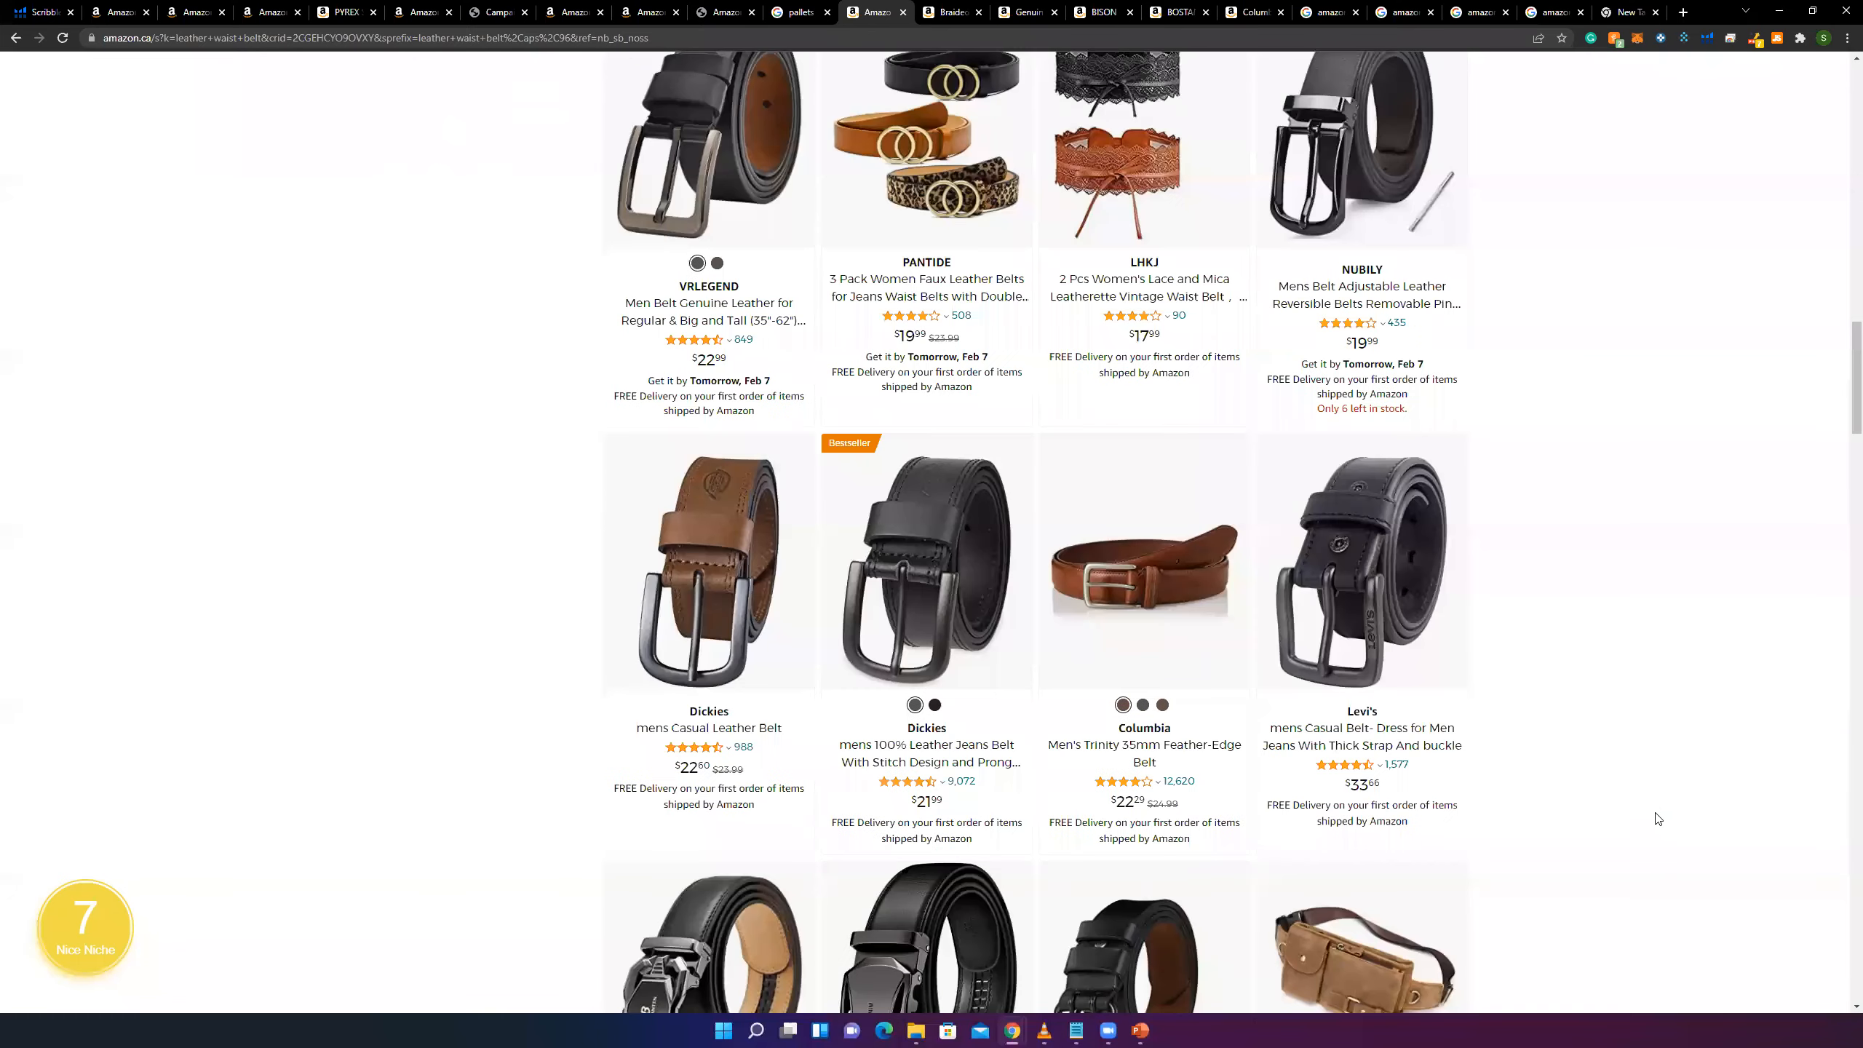